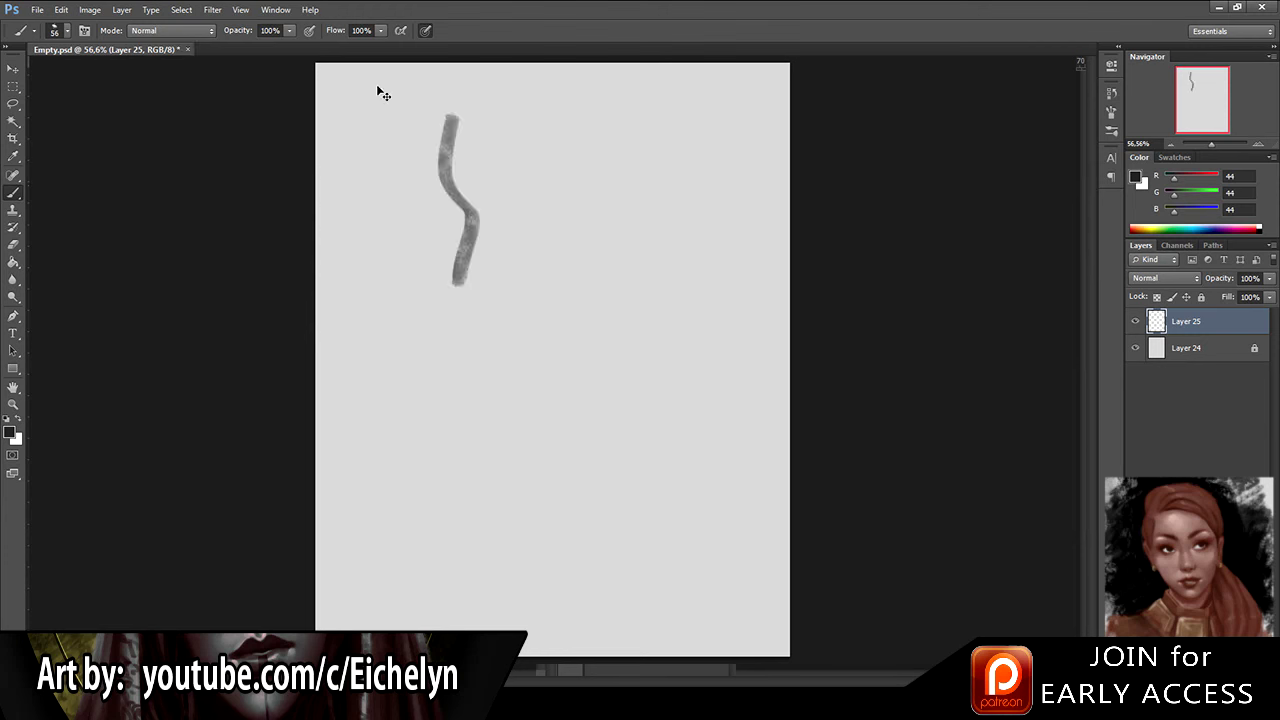
Step: Turn off pen-pressure size control, turn on pen-pressure opacity control, and try a short test stroke
left_click(425, 30)
left_click(309, 30)
left_click_drag(410, 109, 417, 222)
key("ctrl+z")
Step: Pick a brown colour (R 88, G 57, B 47) and try a vertical Brush stroke on Layer 25
key("i")
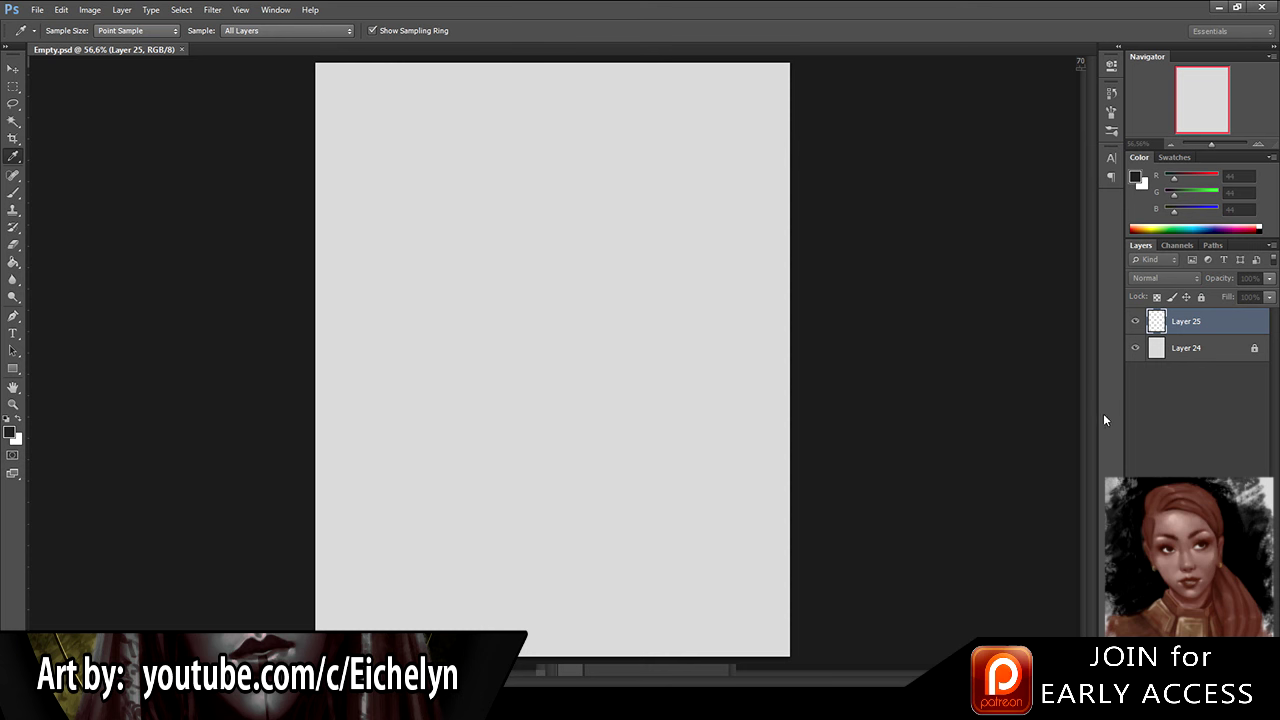
key("b")
mouse_move(492, 146)
left_mouse_down()
mouse_move(553, 148)
mouse_move(496, 153)
mouse_move(500, 285)
left_mouse_up()
key("ctrl+alt+z")
key("ctrl+alt+z")
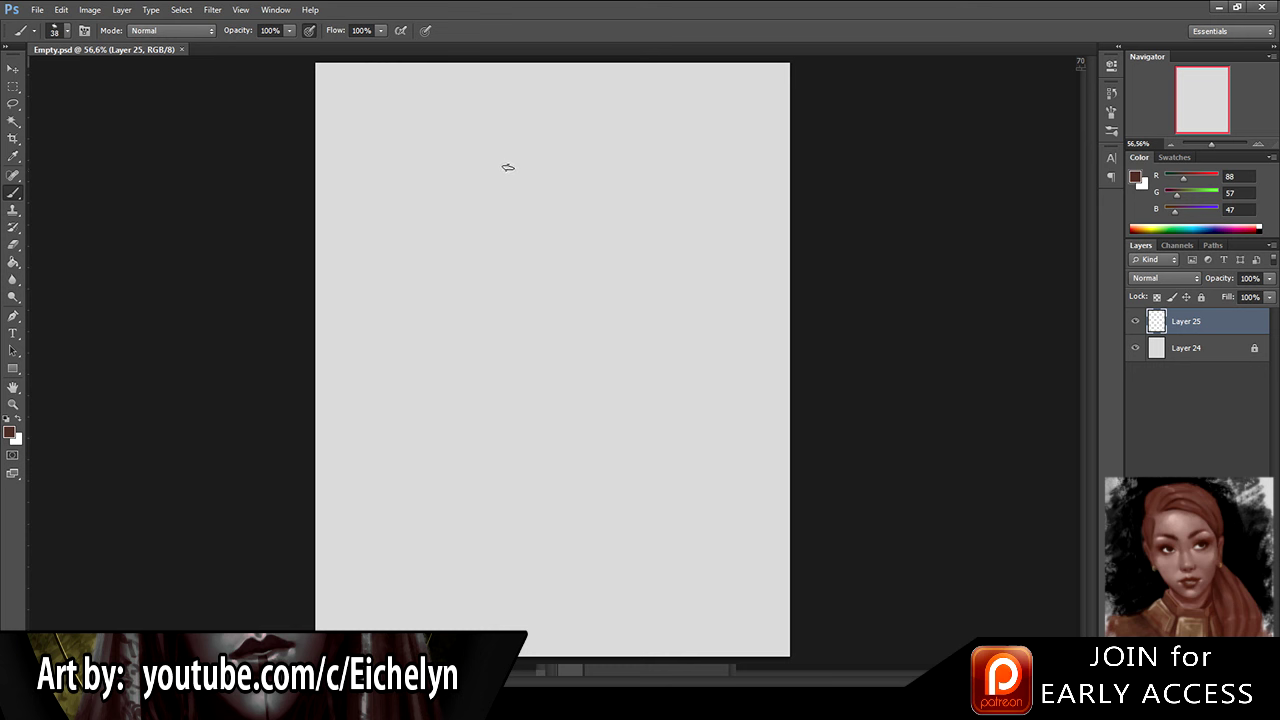
Step: Try a diagonal brown stroke with a much larger brush and undo it
key("bracketright")
key("bracketright")
key("bracketright")
key("bracketright")
key("bracketright")
key("bracketright")
key("bracketright")
key("bracketright")
key("bracketright")
key("bracketright")
key("bracketright")
mouse_move(631, 130)
left_mouse_down()
mouse_move(571, 151)
mouse_move(602, 230)
mouse_move(543, 300)
left_mouse_up()
key("ctrl+alt+z")
key("ctrl+alt+z")
Step: Reduce the brush size and try textured brown strokes across the upper part of the canvas
key("bracketleft")
key("bracketleft")
key("bracketleft")
key("bracketleft")
key("bracketleft")
key("bracketleft")
key("bracketleft")
mouse_move(590, 122)
left_mouse_down()
mouse_move(580, 240)
mouse_move(612, 355)
left_mouse_up()
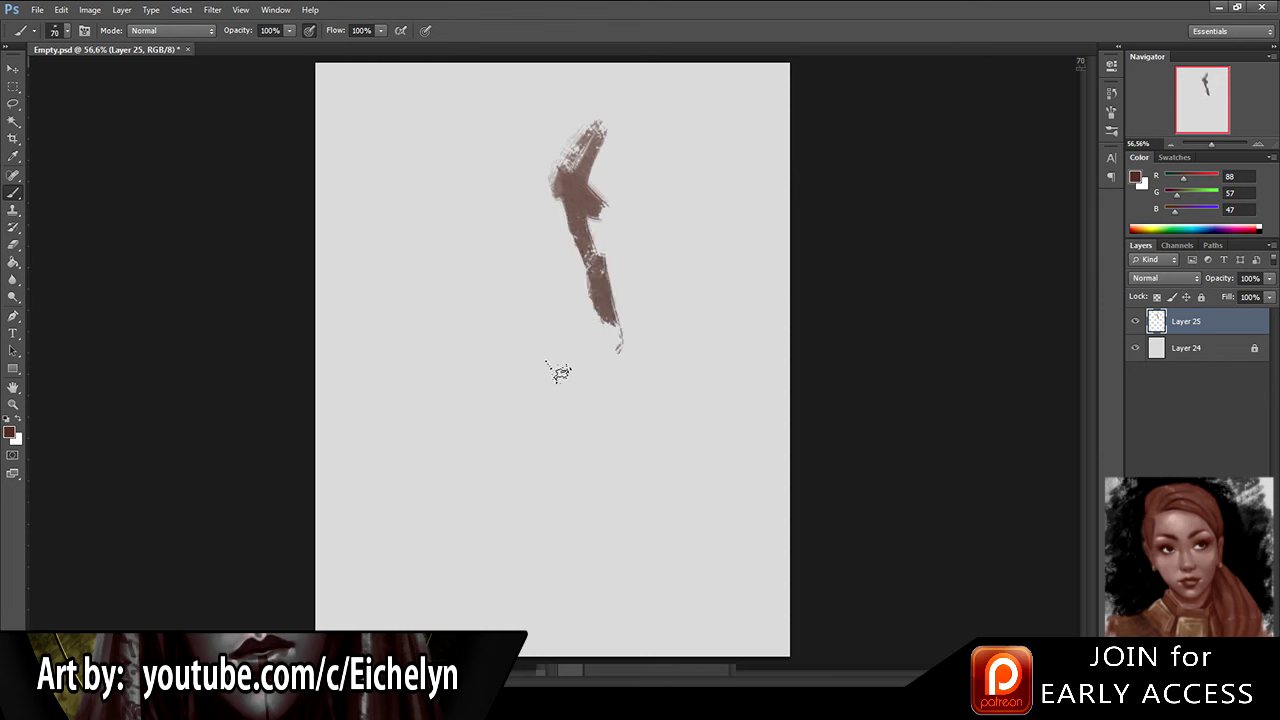
key("ctrl+alt+z")
mouse_move(553, 112)
left_mouse_down()
mouse_move(514, 163)
mouse_move(540, 265)
mouse_move(508, 369)
left_mouse_up()
key("ctrl+alt+z")
Step: Reduce the brush size to 94 and try three more brown strokes, undoing each one
key("bracketleft")
key("bracketleft")
key("bracketleft")
key("bracketleft")
key("bracketleft")
key("bracketleft")
key("bracketleft")
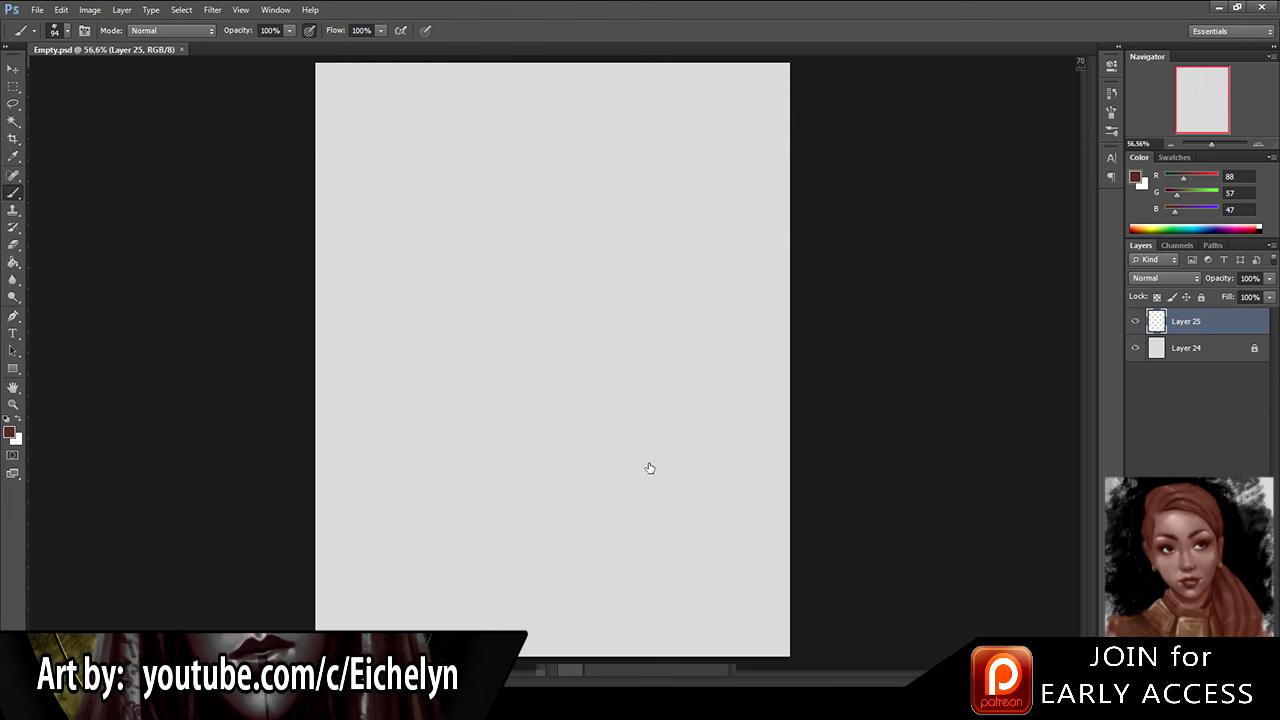
mouse_move(588, 121)
left_mouse_down()
mouse_move(548, 245)
mouse_move(574, 313)
mouse_move(546, 252)
left_mouse_up()
key("ctrl+alt+z")
mouse_move(540, 150)
left_mouse_down()
mouse_move(529, 213)
mouse_move(551, 266)
mouse_move(541, 217)
mouse_move(534, 293)
left_mouse_up()
key("ctrl+alt+z")
mouse_move(548, 156)
left_mouse_down()
mouse_move(504, 198)
mouse_move(528, 238)
left_mouse_up()
key("ctrl+alt+z")
Step: Try a vertical stroke with another brush preset and undo it
left_click(663, 343)
left_click(602, 343)
left_click_drag(470, 97, 481, 266)
key("ctrl+z")
Step: Enlarge the brush and try another vertical stroke near the upper middle of the canvas
key("bracketright")
key("bracketright")
key("bracketright")
key("bracketright")
key("bracketright")
mouse_move(522, 95)
left_mouse_down()
mouse_move(508, 136)
mouse_move(558, 262)
mouse_move(563, 187)
mouse_move(552, 186)
mouse_move(555, 268)
mouse_move(530, 283)
left_mouse_up()
key("ctrl+z")
key("ctrl+z")
Step: Try a long vertical stroke with a slightly smaller brush and undo it
key("bracketleft")
key("bracketleft")
key("bracketleft")
mouse_move(491, 97)
left_mouse_down()
mouse_move(482, 172)
mouse_move(500, 310)
left_mouse_up()
key("ctrl+z")
Step: Switch the brush again, try one more stroke, and undo all the recent test strokes
left_click(643, 331)
mouse_move(530, 116)
left_mouse_down()
mouse_move(525, 200)
mouse_move(513, 179)
mouse_move(541, 273)
left_mouse_up()
key("ctrl+alt+z")
key("ctrl+alt+z")
key("ctrl+alt+z")
key("ctrl+alt+z")
Step: Pick a darker brown (R 63, G 35, B 26) and try several short strokes, undoing each one
key("i")
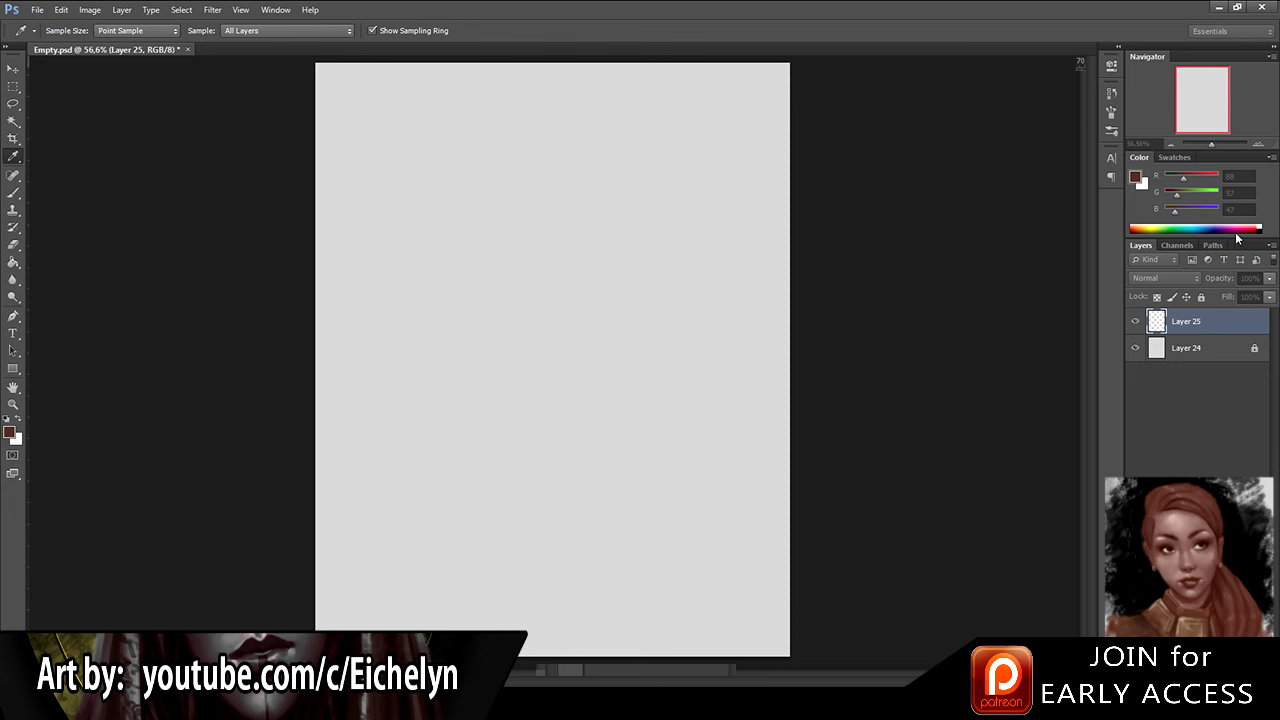
key("b")
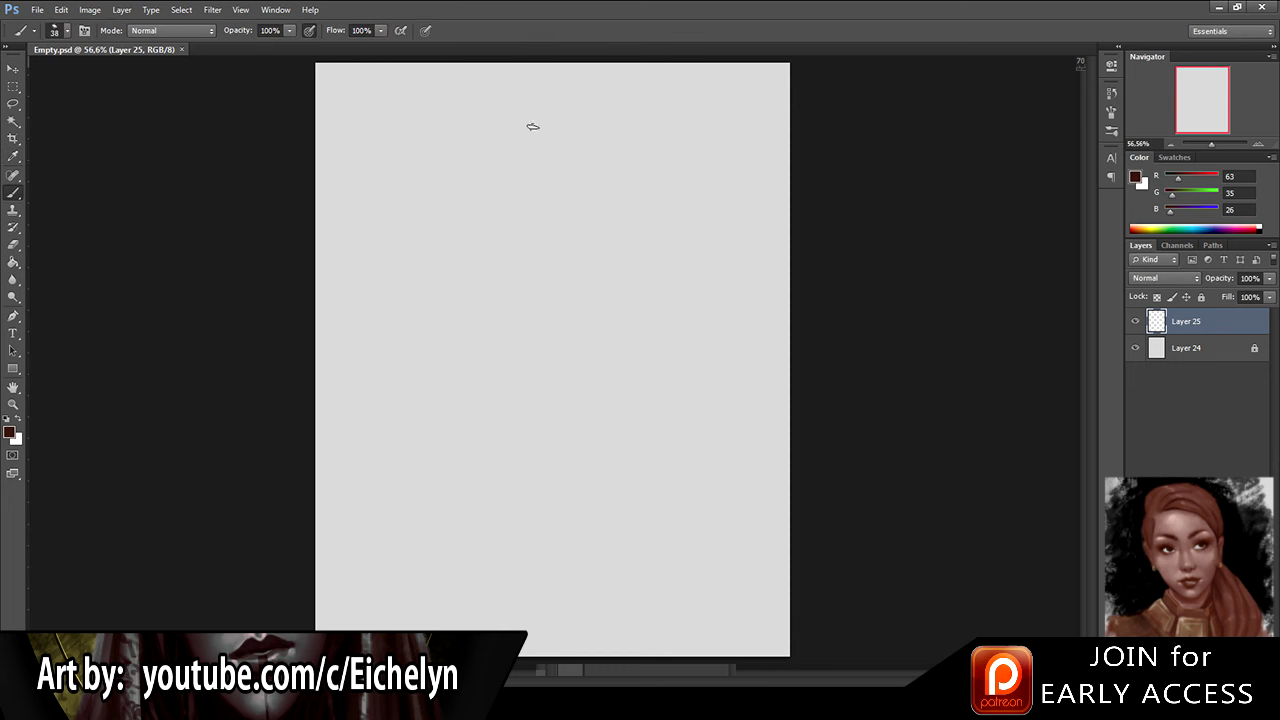
left_click_drag(564, 107, 632, 102)
key("ctrl+z")
left_click_drag(486, 168, 476, 280)
key("ctrl+z")
mouse_move(457, 192)
left_mouse_down()
mouse_move(457, 257)
mouse_move(467, 253)
left_mouse_up()
key("ctrl+z")
key("ctrl+alt+z")
key("ctrl+alt+z")
Step: Pick a reddish brown (R 85, G 35, B 19) and sketch the face's hairline, left edge and jaw down to the chin
key("i")
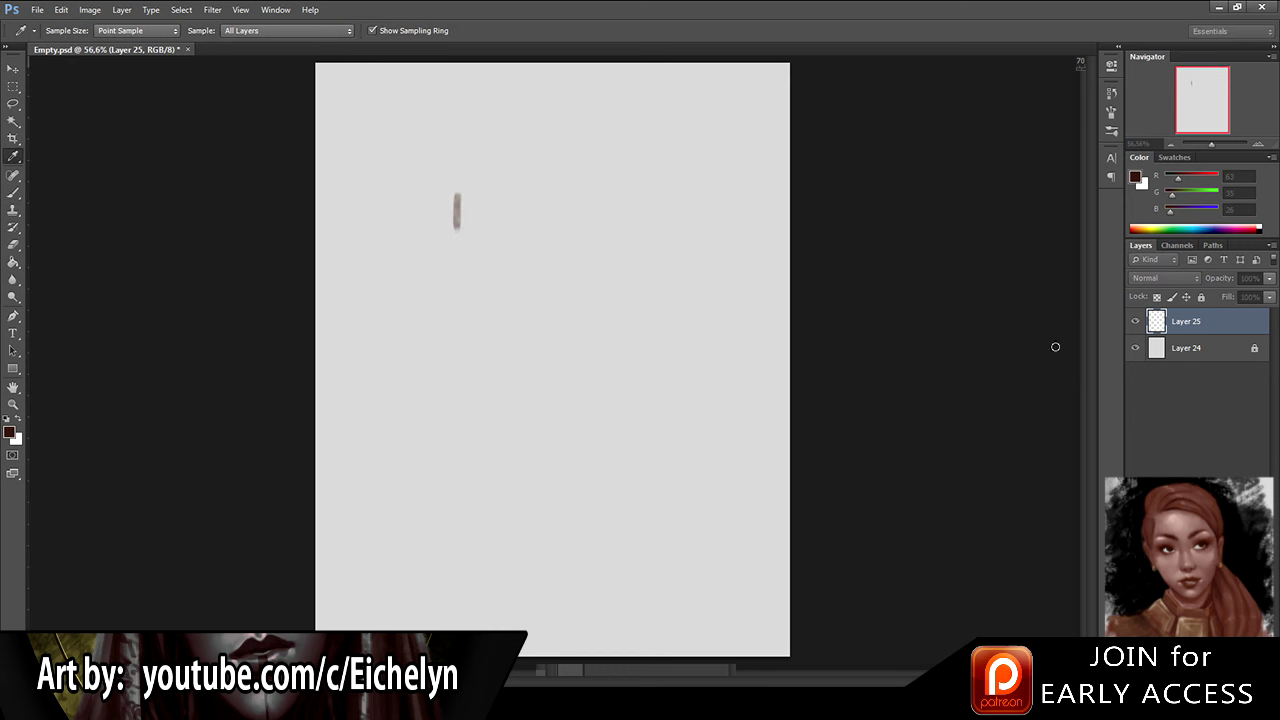
key("b")
key("ctrl+alt+z")
left_click_drag(455, 142, 515, 131)
mouse_move(447, 195)
left_mouse_down()
mouse_move(453, 132)
mouse_move(452, 232)
mouse_move(490, 300)
left_mouse_up()
left_click_drag(452, 105, 451, 212)
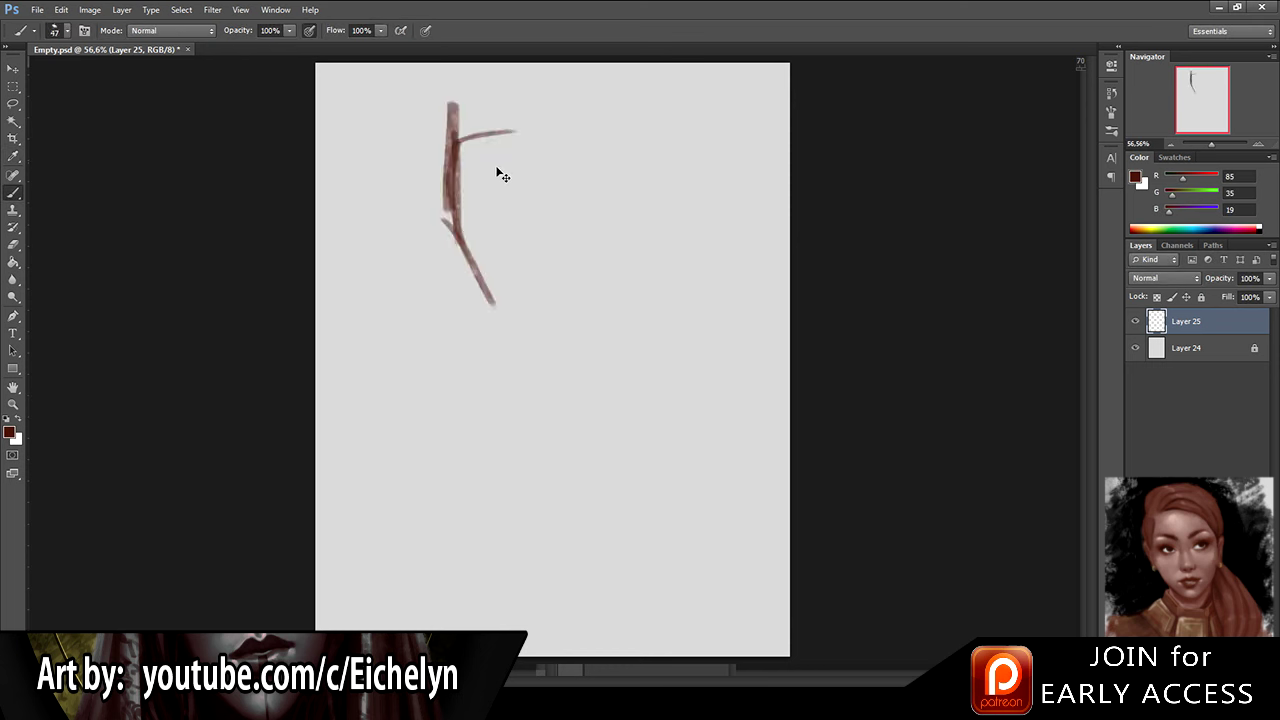
key("ctrl+z")
mouse_move(445, 158)
left_mouse_down()
mouse_move(479, 305)
mouse_move(505, 322)
mouse_move(604, 313)
mouse_move(560, 356)
left_mouse_up()
mouse_move(505, 320)
left_mouse_down()
mouse_move(530, 347)
mouse_move(578, 344)
mouse_move(625, 252)
mouse_move(595, 330)
left_mouse_up()
Step: Sketch the right side of the face with overlapping strokes and shift the sketch slightly toward the canvas centre
left_click_drag(628, 162, 632, 252)
key("bracketleft")
left_click_drag(621, 160, 634, 298)
left_click_drag(624, 130, 632, 268)
key("v")
left_click_drag(626, 162, 631, 288)
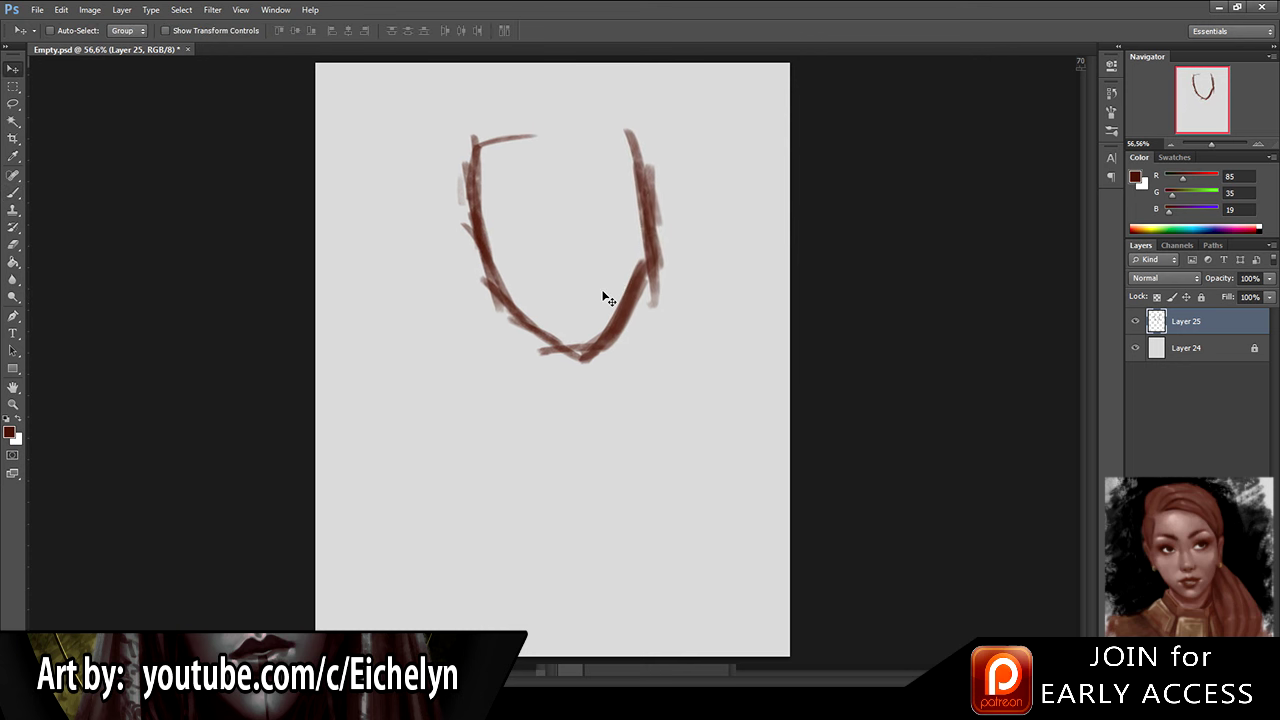
Step: Set the Eraser size to 56
key("e")
key("bracketright")
key("bracketright")
key("bracketright")
key("bracketright")
key("bracketright")
key("bracketright")
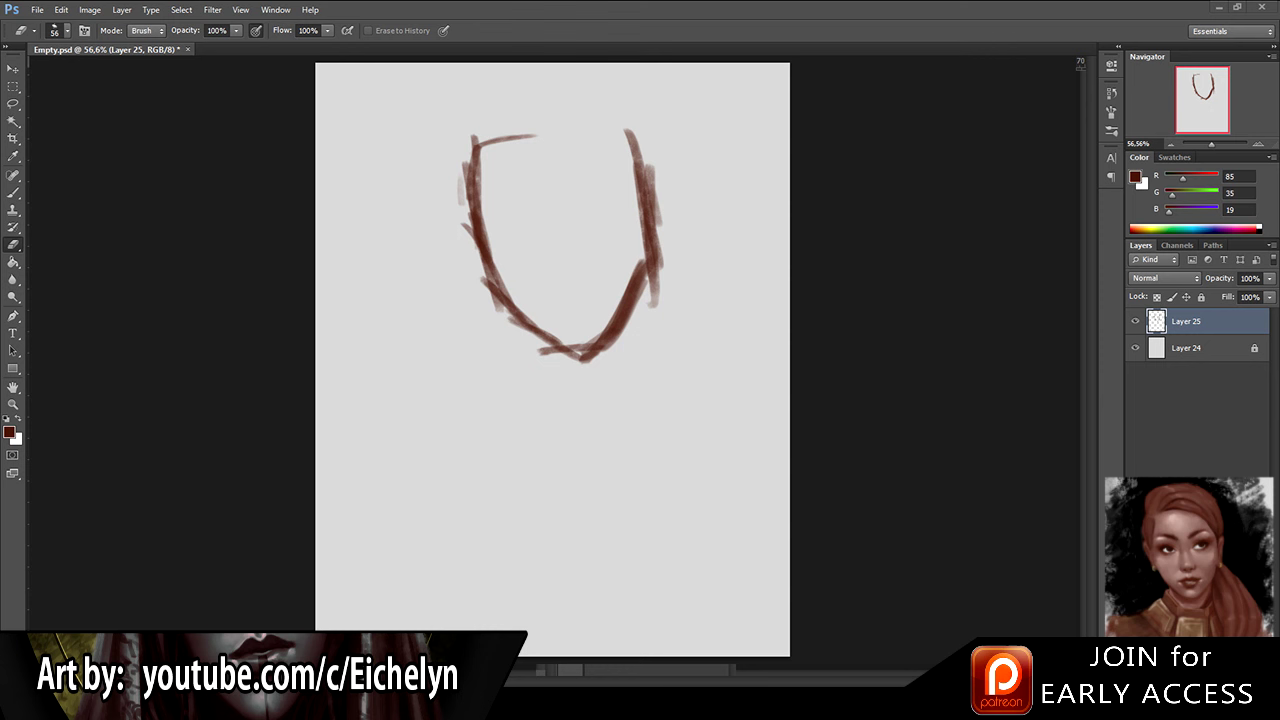
Step: Block in the base of the nose, both eyes and the inner eyebrows with short brush strokes
key("b")
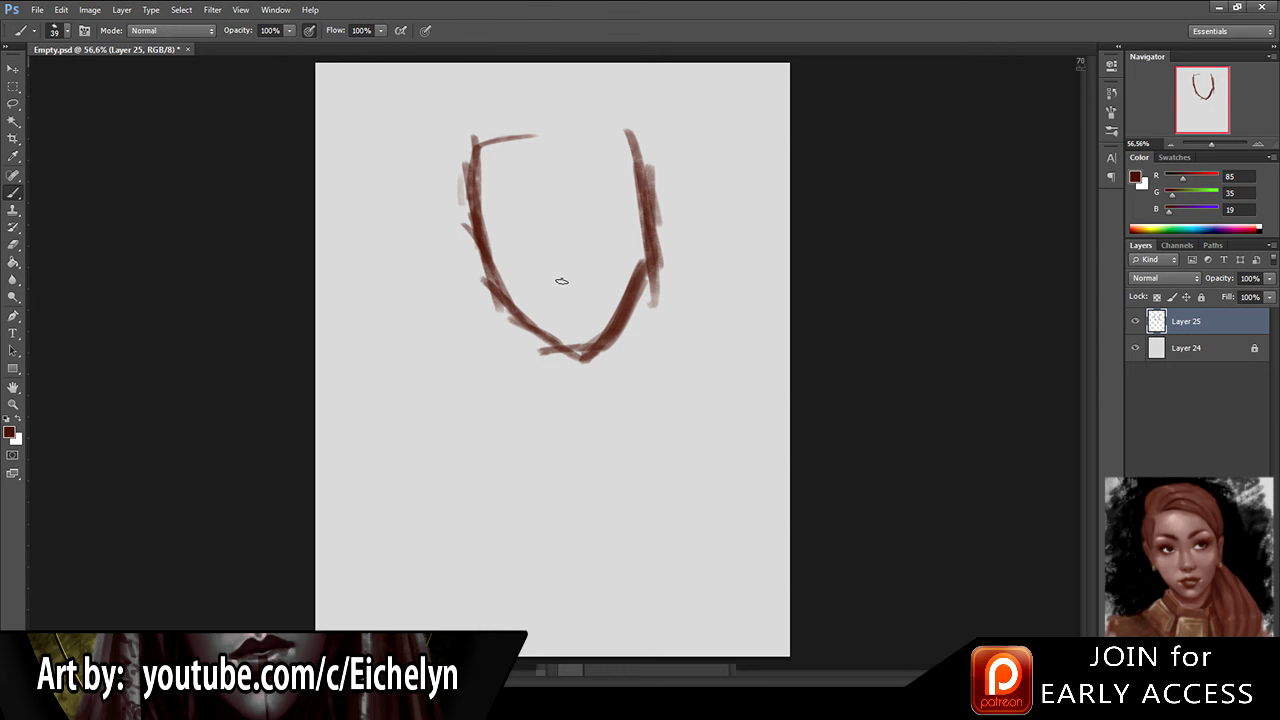
left_click_drag(565, 283, 572, 290)
mouse_move(529, 229)
left_mouse_down()
mouse_move(597, 224)
mouse_move(504, 233)
mouse_move(536, 230)
mouse_move(541, 243)
mouse_move(626, 218)
left_mouse_up()
left_click_drag(534, 204, 536, 200)
left_click_drag(582, 200, 596, 192)
key("e")
key("b")
left_click_drag(566, 284, 572, 292)
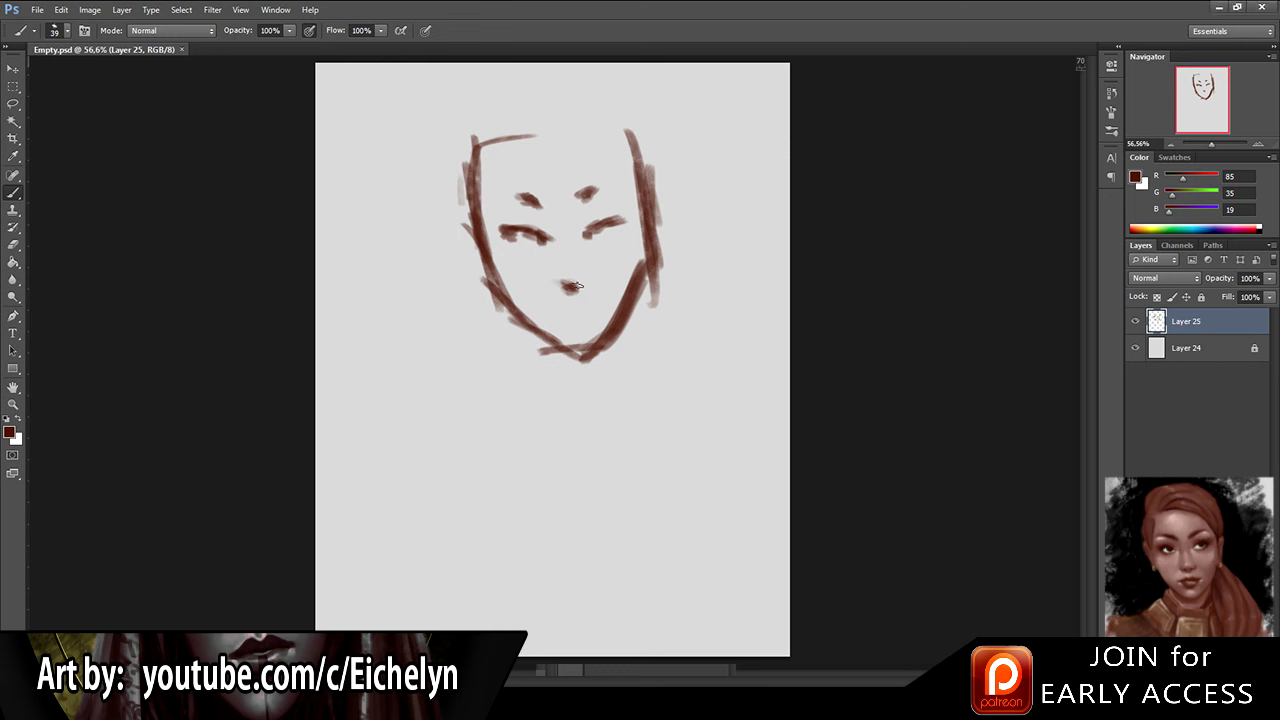
left_click_drag(575, 287, 587, 286)
Step: Erase the straight forehead line and stray outer marks, and redraw the upper-left face contour as a curve
key("e")
mouse_move(525, 113)
left_mouse_down()
mouse_move(485, 178)
mouse_move(477, 160)
left_mouse_up()
key("b")
left_click_drag(502, 115, 473, 190)
key("e")
left_click_drag(479, 143, 466, 250)
Step: Darken the right eye's lid line, and thin and redraw the jawline from the chin up the right side
key("b")
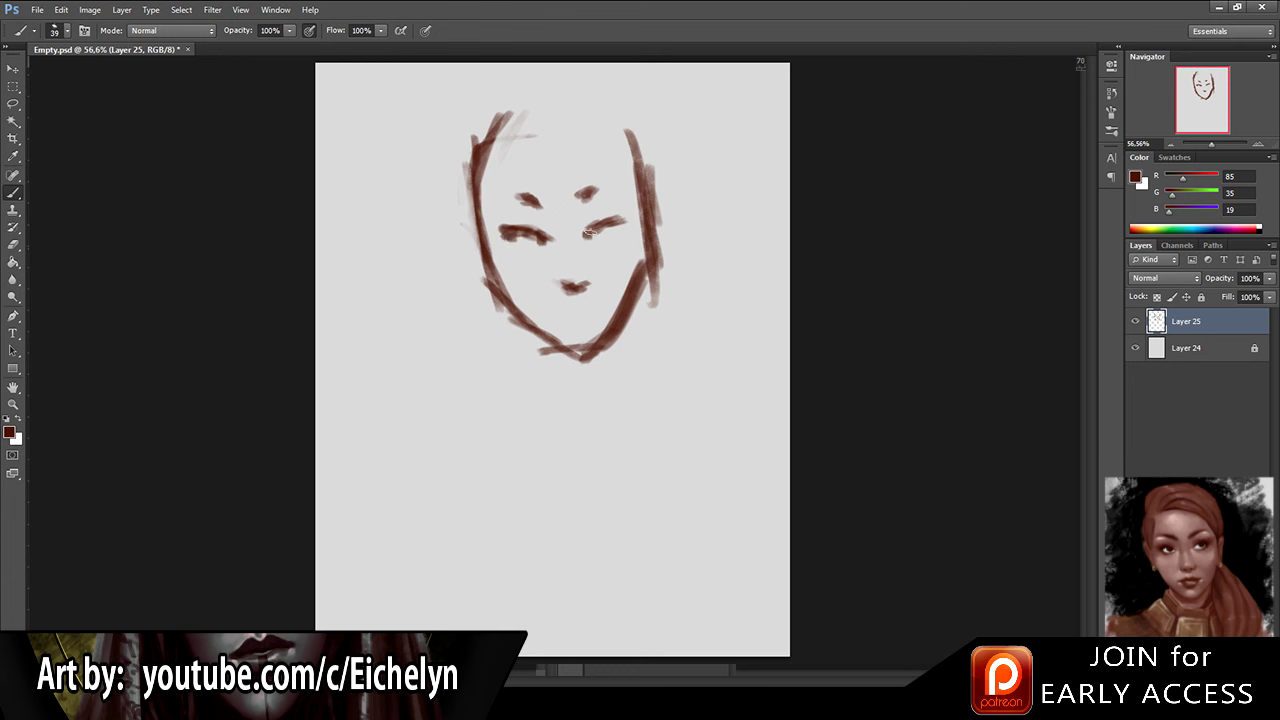
left_click_drag(606, 226, 626, 216)
key("e")
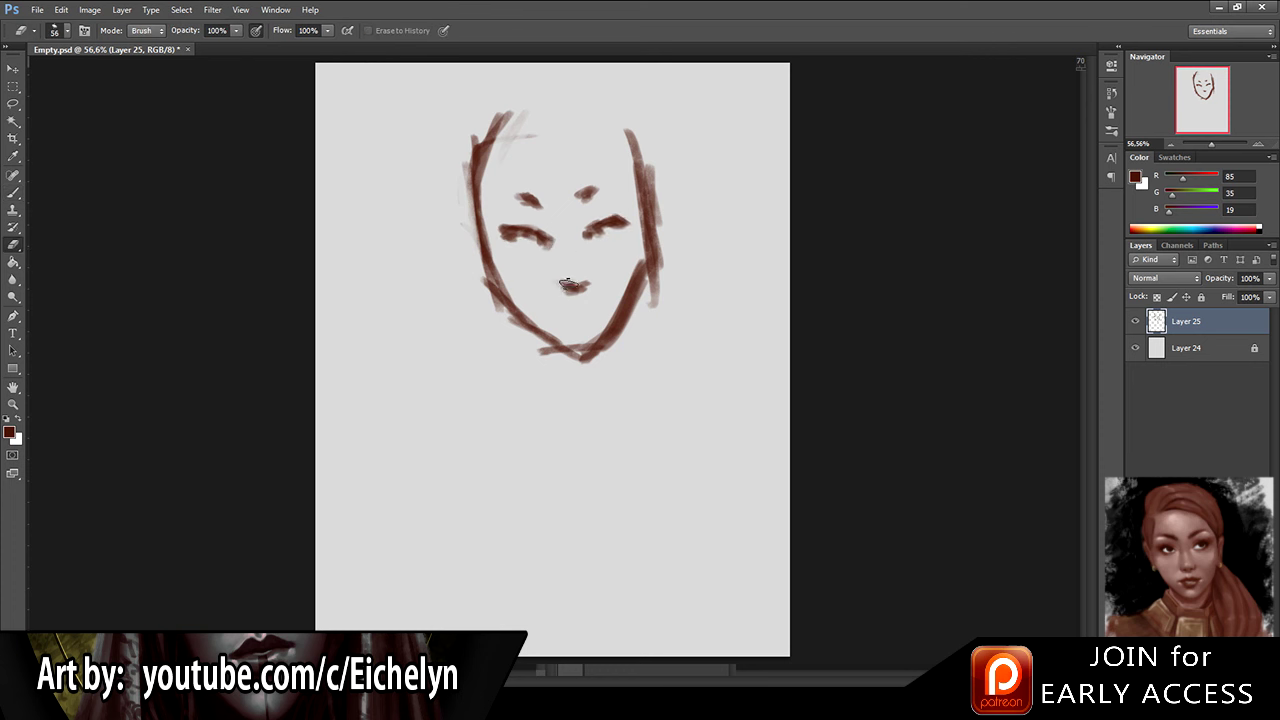
mouse_move(561, 330)
left_mouse_down()
mouse_move(548, 338)
mouse_move(586, 342)
mouse_move(628, 284)
mouse_move(578, 356)
mouse_move(640, 296)
left_mouse_up()
key("b")
left_click_drag(584, 357, 630, 318)
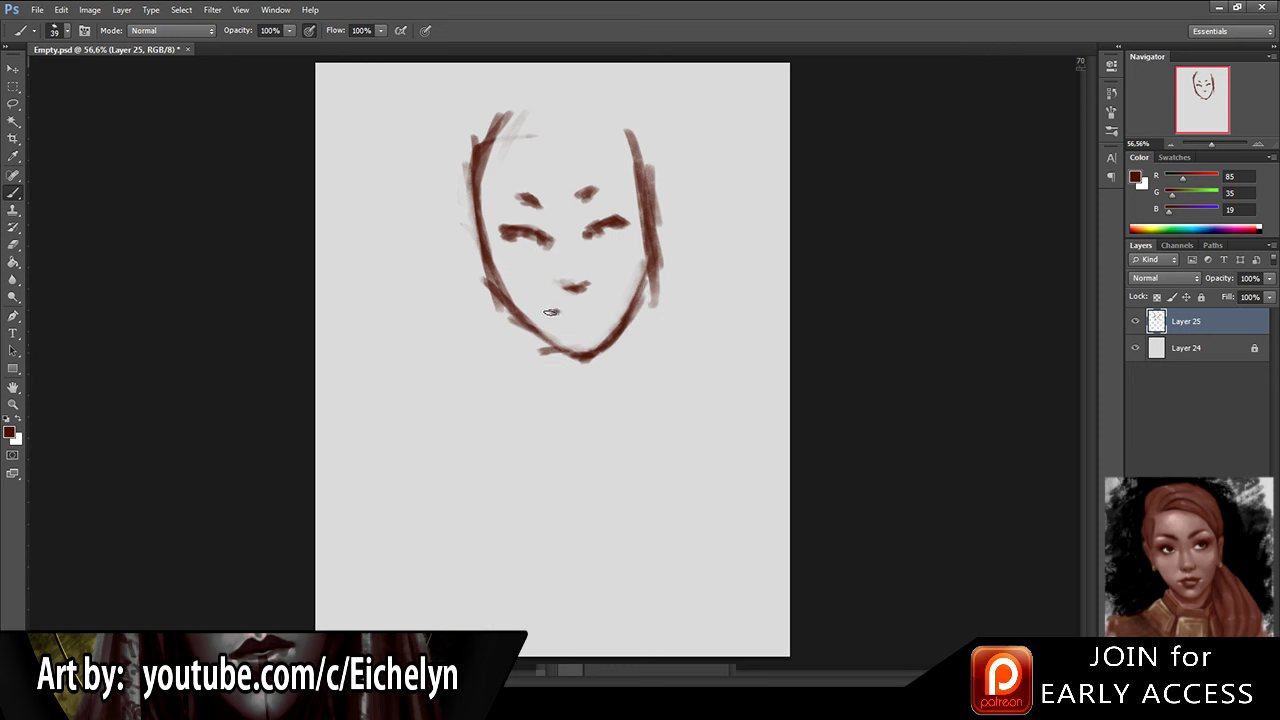
Step: Paint the mouth line and a lower-lip shadow beneath the nose, cleaning their edges with the Eraser
mouse_move(597, 309)
left_mouse_down()
mouse_move(610, 303)
mouse_move(595, 320)
mouse_move(540, 316)
mouse_move(592, 324)
mouse_move(574, 338)
mouse_move(594, 328)
mouse_move(566, 310)
mouse_move(606, 305)
mouse_move(556, 318)
left_mouse_up()
key("e")
key("b")
key("e")
key("b")
key("e")
mouse_move(580, 322)
left_mouse_down()
mouse_move(542, 320)
mouse_move(598, 310)
left_mouse_up()
key("b")
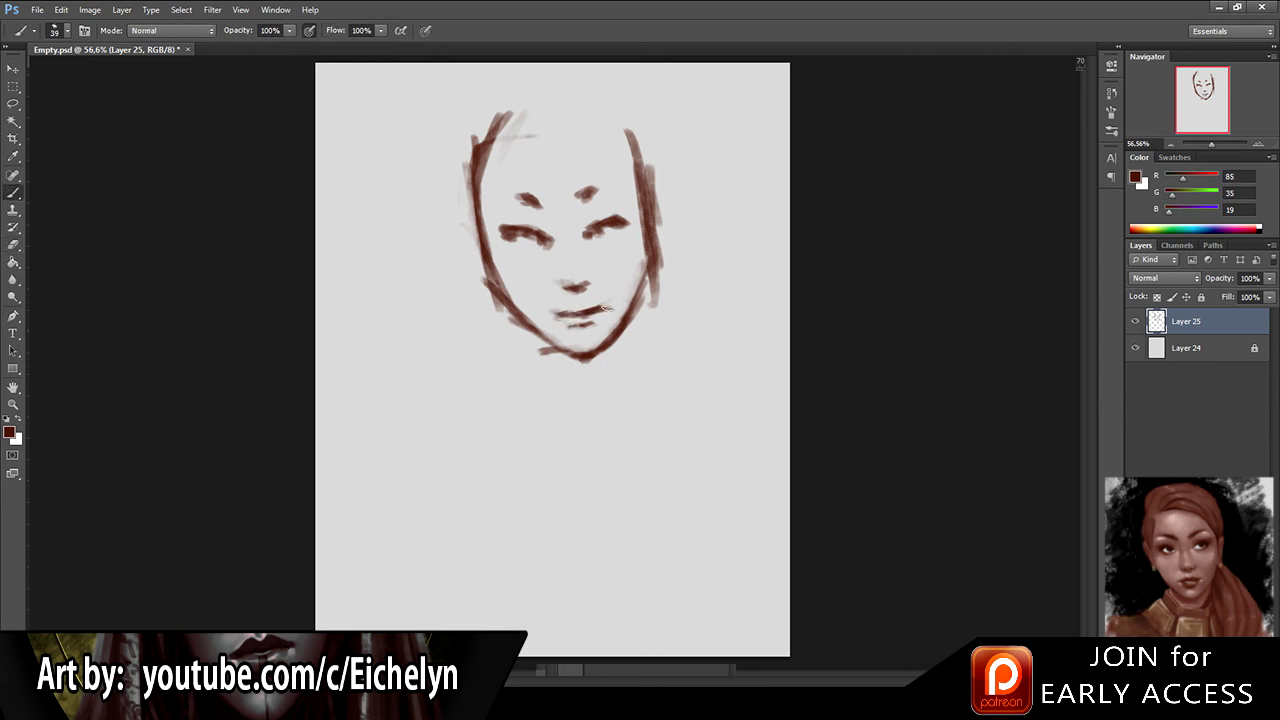
Step: Erase along the undersides of both eye strokes to shape them into thinner arched upper lids
key("e")
mouse_move(514, 240)
left_mouse_down()
mouse_move(544, 243)
mouse_move(507, 237)
mouse_move(612, 222)
left_mouse_up()
key("b")
key("e")
key("b")
key("e")
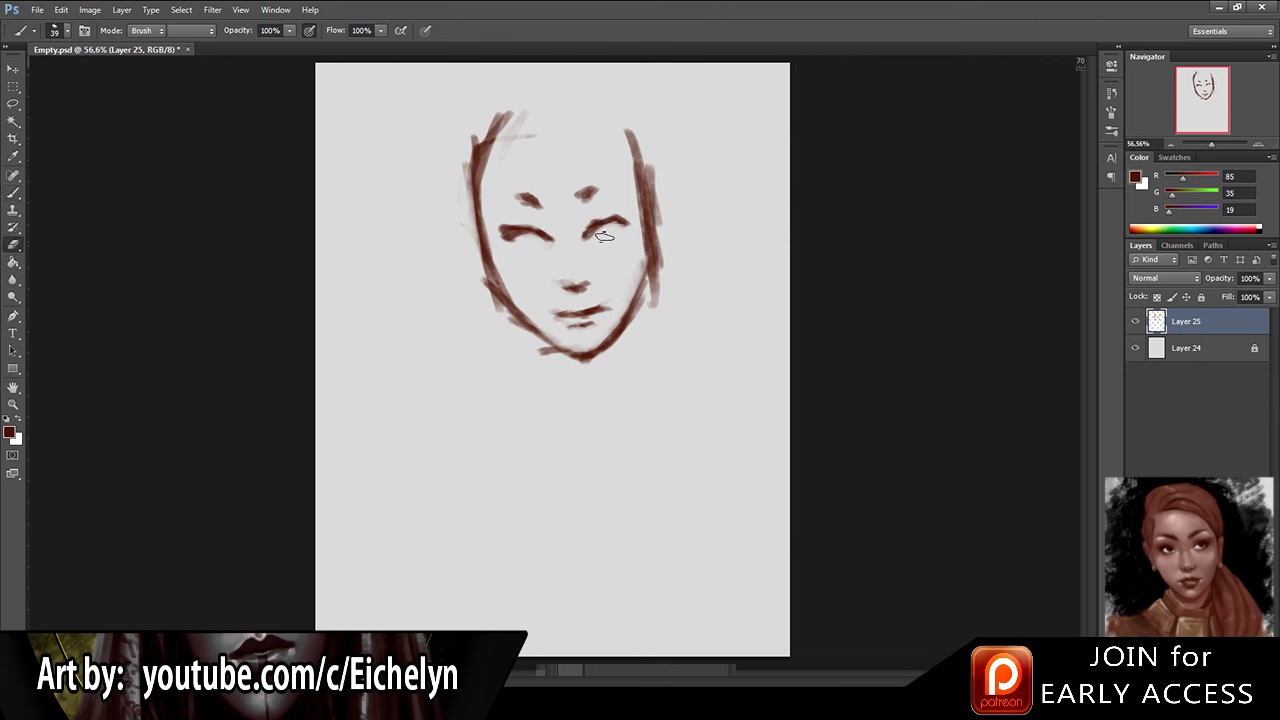
Step: Paint the iris and lower lid of the right eye, trimming the shapes with the Eraser
key("b")
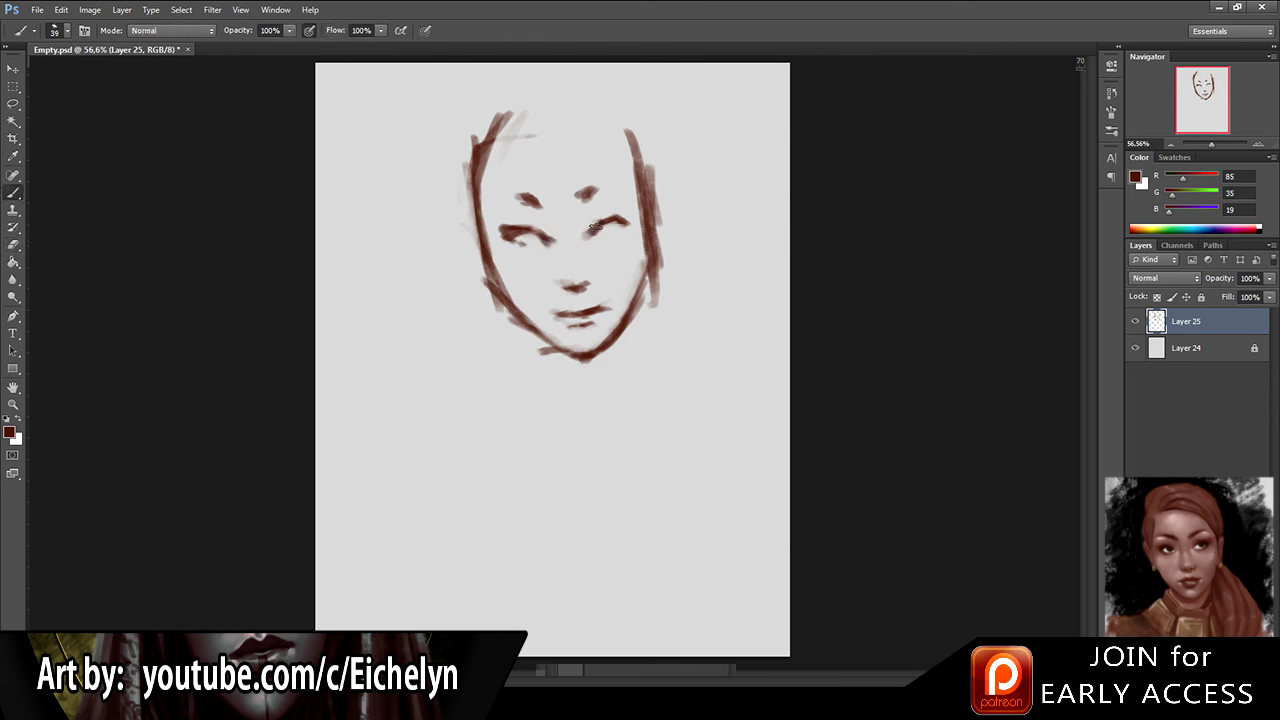
key("e")
key("b")
key("b")
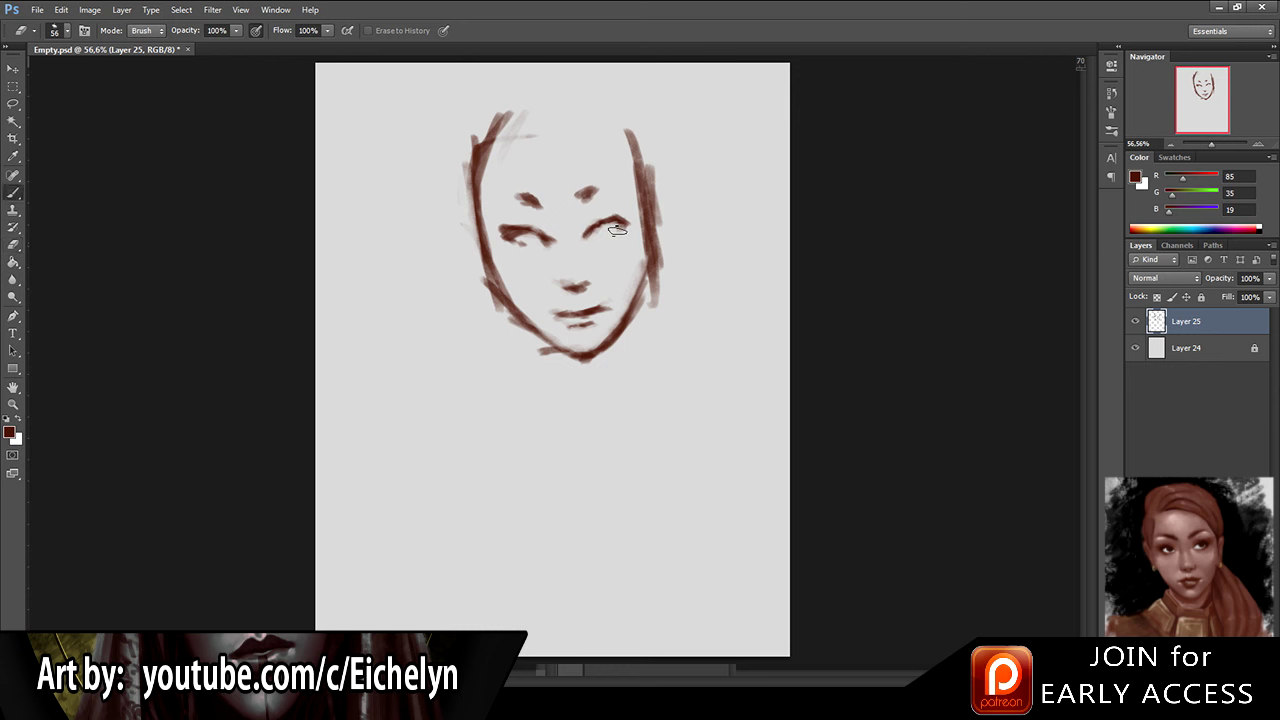
left_click_drag(625, 226, 600, 237)
key("e")
key("b")
key("e")
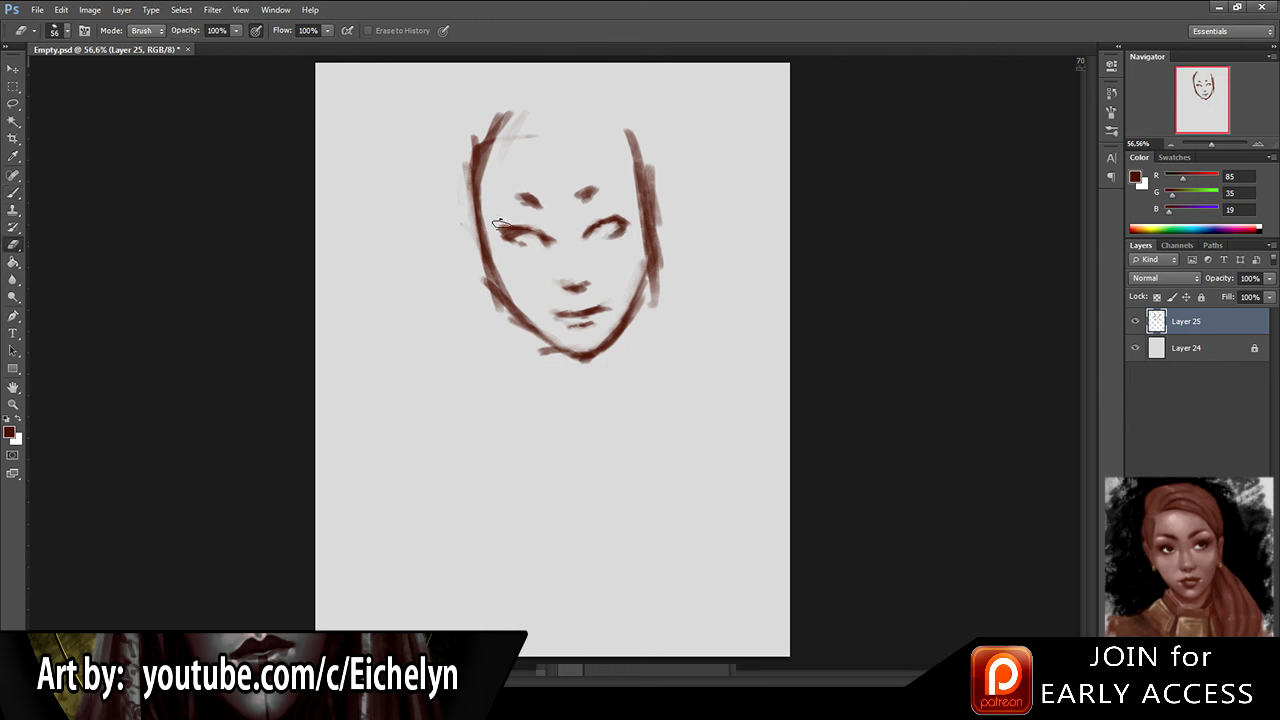
Step: Darken and thicken the upper lid lines of both eyes
key("b")
mouse_move(506, 226)
left_mouse_down()
mouse_move(602, 220)
mouse_move(584, 233)
mouse_move(622, 215)
left_mouse_up()
key("e")
key("b")
Step: Reshape both eyebrows into longer, thinner angled strokes, alternating between brush and Eraser
left_click_drag(575, 207, 605, 197)
key("e")
key("b")
key("e")
left_click_drag(519, 196, 550, 206)
key("b")
key("e")
Step: Narrow the nose shadow and reshape the upper lip and lower-lip shadow with brush and Eraser, and save the file
mouse_move(569, 289)
left_mouse_down()
mouse_move(607, 308)
mouse_move(606, 296)
mouse_move(560, 316)
mouse_move(607, 313)
mouse_move(564, 318)
mouse_move(603, 312)
mouse_move(559, 306)
mouse_move(576, 328)
mouse_move(576, 313)
mouse_move(559, 318)
mouse_move(603, 311)
mouse_move(573, 315)
left_mouse_up()
key("b")
key("e")
key("b")
key("e")
key("b")
key("e")
key("b")
key("e")
key("b")
key("e")
key("b")
key("e")
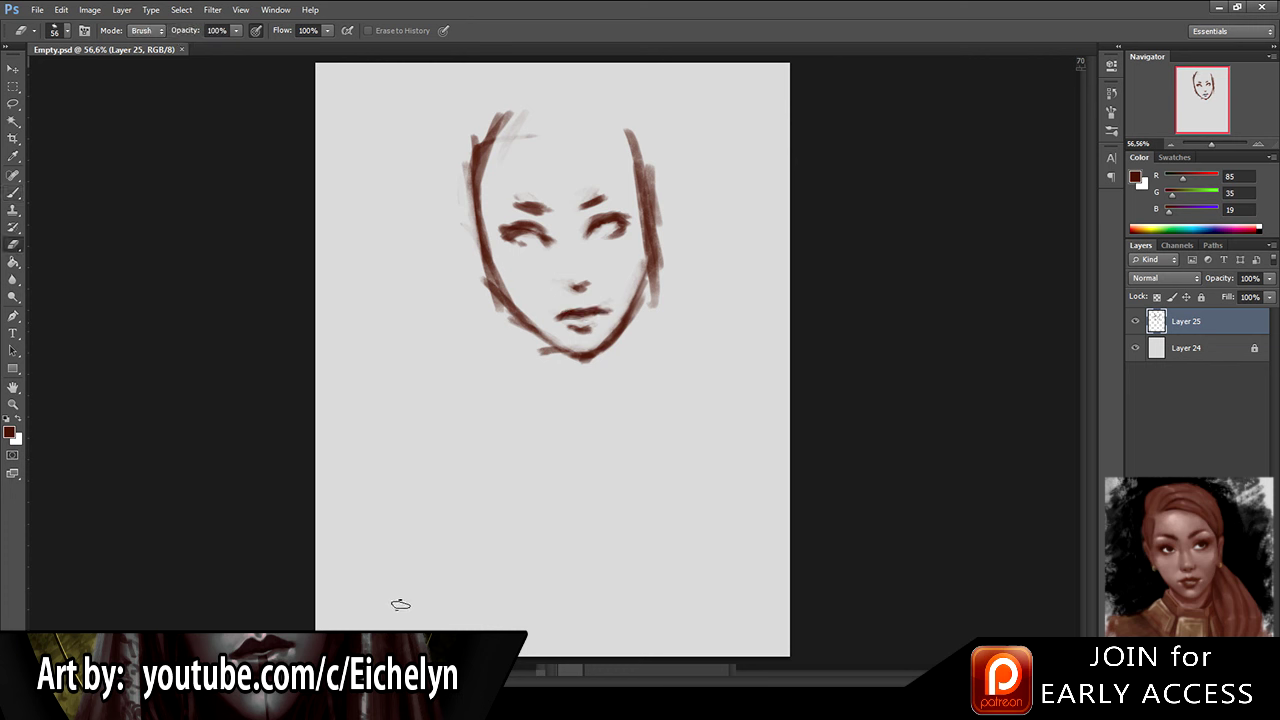
key("ctrl+s")
Step: Fade the heavy face contour with the Eraser, from the forehead down both sides
key("b")
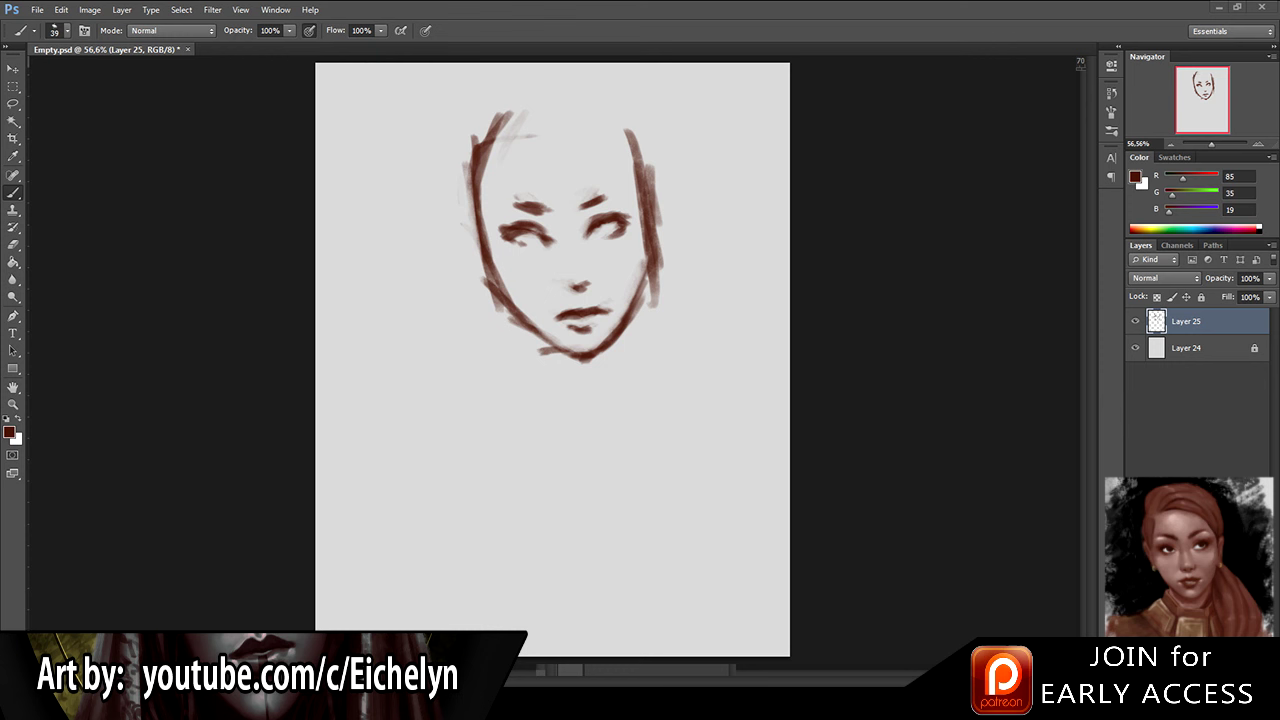
key("e")
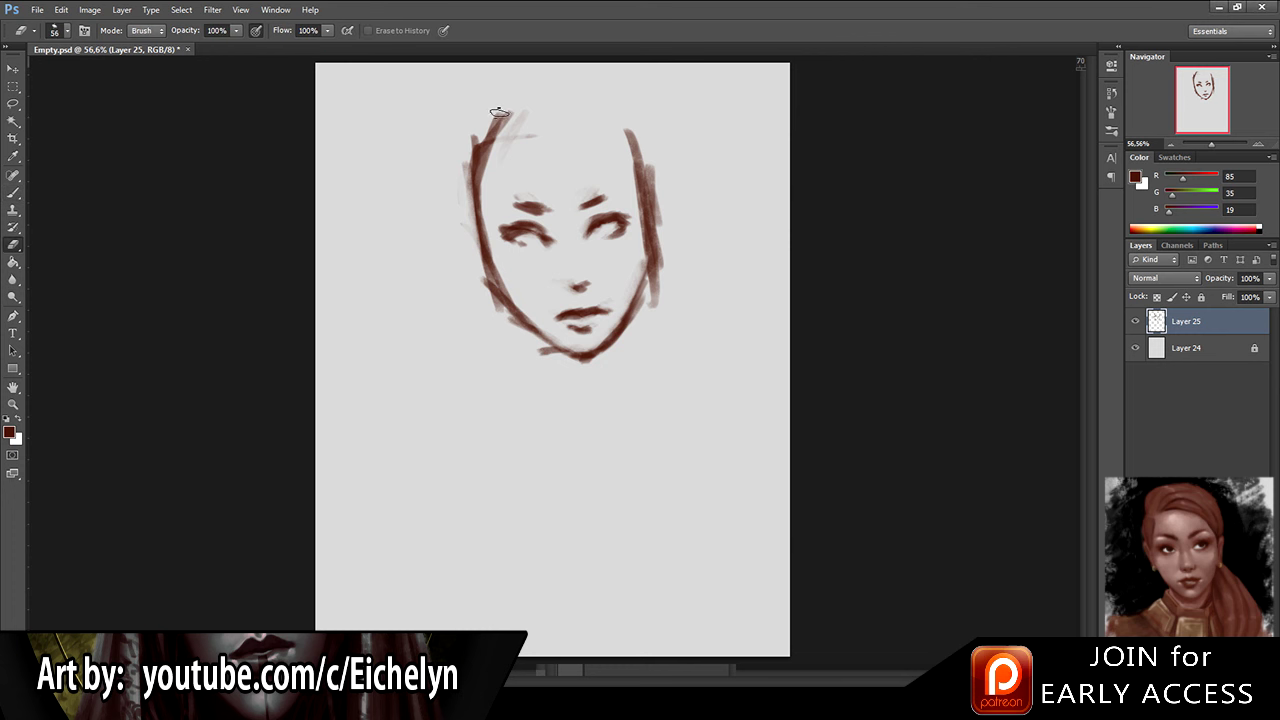
mouse_move(500, 114)
left_mouse_down()
mouse_move(451, 229)
mouse_move(474, 250)
mouse_move(508, 114)
left_mouse_up()
mouse_move(642, 120)
left_mouse_down()
mouse_move(641, 278)
mouse_move(601, 335)
mouse_move(640, 276)
mouse_move(630, 273)
mouse_move(610, 366)
left_mouse_up()
key("b")
key("e")
Step: Paint the sides of the neck and a short shadow stroke below the chin, and save the file
key("b")
left_click_drag(638, 310, 616, 376)
left_click_drag(546, 356, 580, 373)
mouse_move(518, 330)
left_mouse_down()
mouse_move(554, 368)
mouse_move(550, 386)
left_mouse_up()
key("ctrl+s")
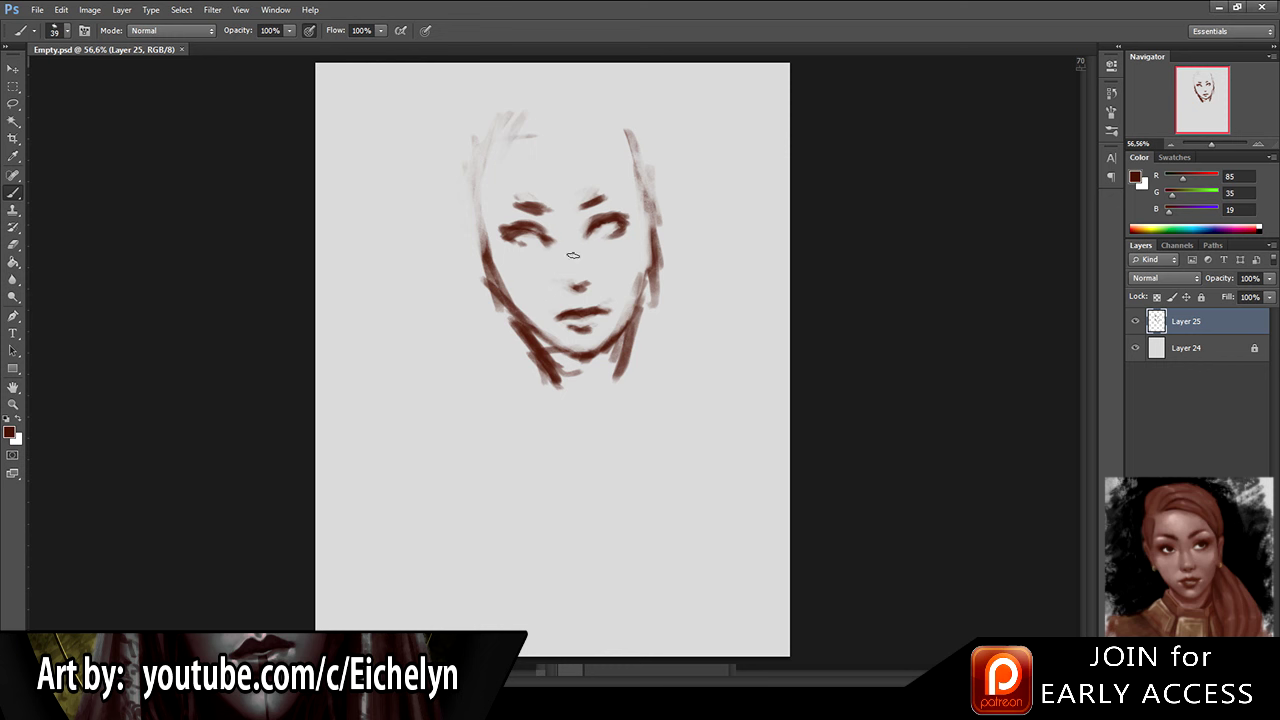
Step: Trim the left eye's inner corner, strengthen the right brow and lid, and widen the nose shadow
key("e")
left_click(544, 245)
key("b")
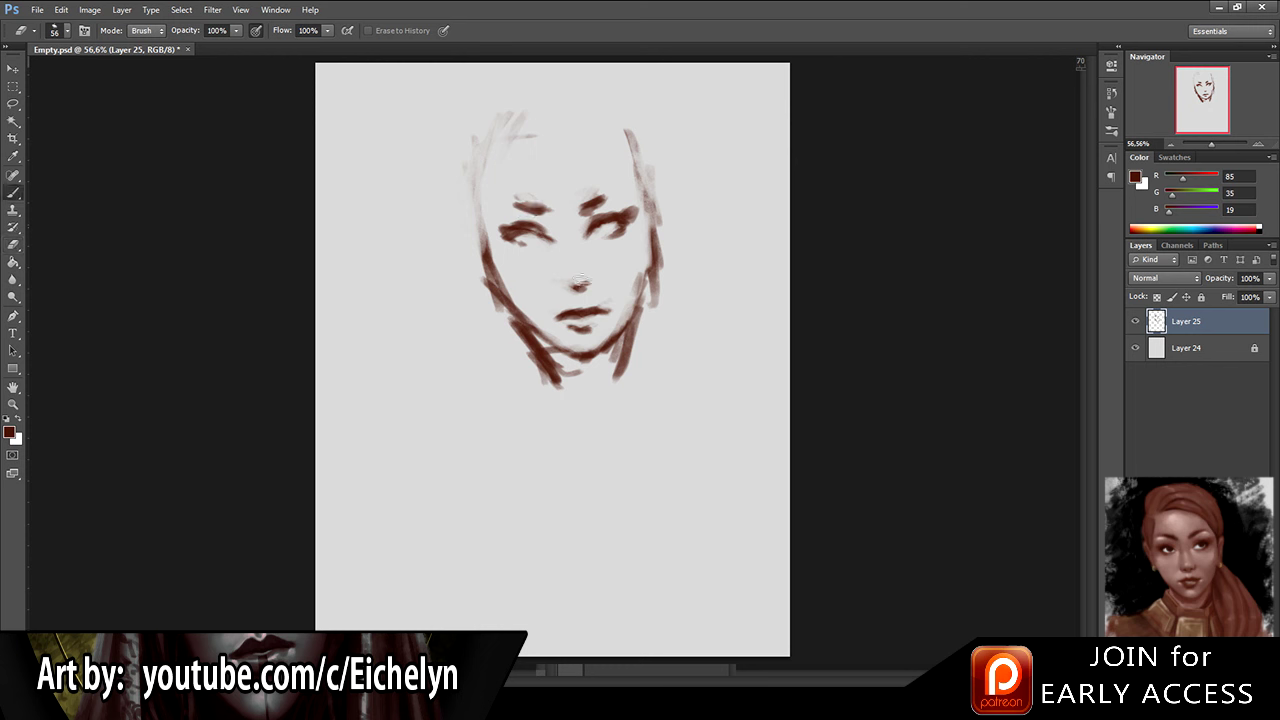
mouse_move(568, 288)
left_mouse_down()
mouse_move(589, 281)
mouse_move(575, 310)
mouse_move(600, 307)
left_mouse_up()
key("e")
key("b")
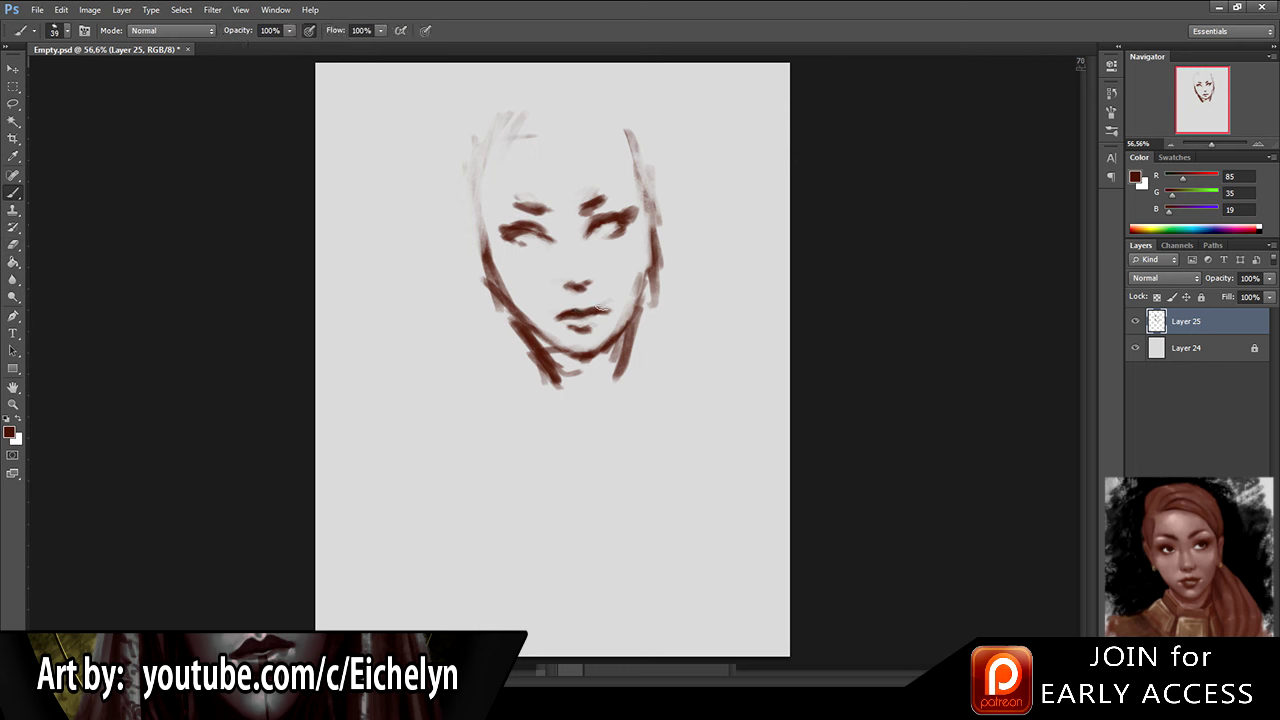
key("e")
key("b")
Step: Paint both ears at eye level on the sides of the head, cleaning the left ear's edge with the Eraser
left_click_drag(481, 272, 466, 212)
left_click_drag(660, 200, 644, 280)
key("e")
mouse_move(458, 240)
left_mouse_down()
mouse_move(473, 278)
mouse_move(483, 238)
left_mouse_up()
key("b")
Step: Redraw the left temple line and lightly sketch the top and right side of the skull
left_click_drag(475, 190, 487, 236)
key("b")
mouse_move(477, 192)
left_mouse_down()
mouse_move(470, 156)
mouse_move(474, 198)
mouse_move(476, 128)
mouse_move(488, 124)
left_mouse_up()
left_click_drag(522, 102, 600, 96)
left_click_drag(632, 110, 660, 218)
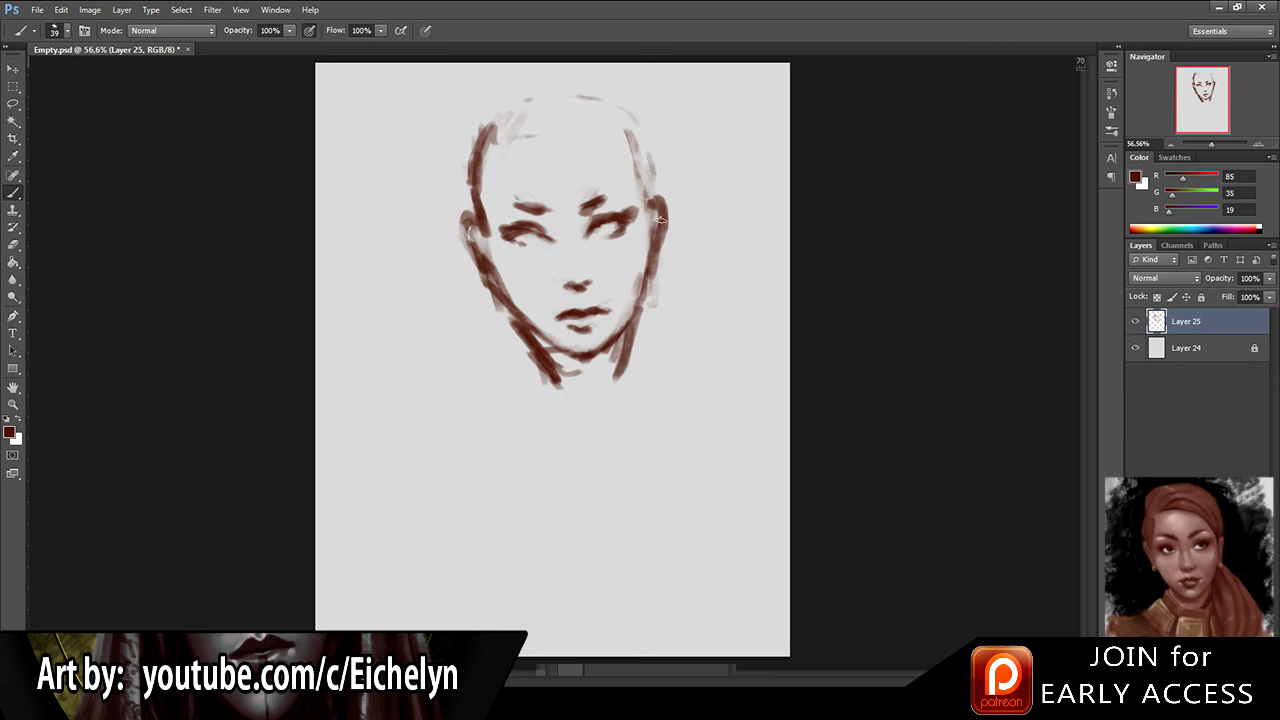
left_click_drag(494, 99, 502, 96)
Step: Paint the outer neck lines on both sides and two horizontal collar lines across the throat
mouse_move(514, 320)
left_mouse_down()
mouse_move(508, 360)
mouse_move(546, 392)
left_mouse_up()
left_click_drag(646, 304, 620, 388)
left_click_drag(580, 378, 540, 396)
mouse_move(552, 388)
left_mouse_down()
mouse_move(552, 414)
mouse_move(616, 396)
left_mouse_up()
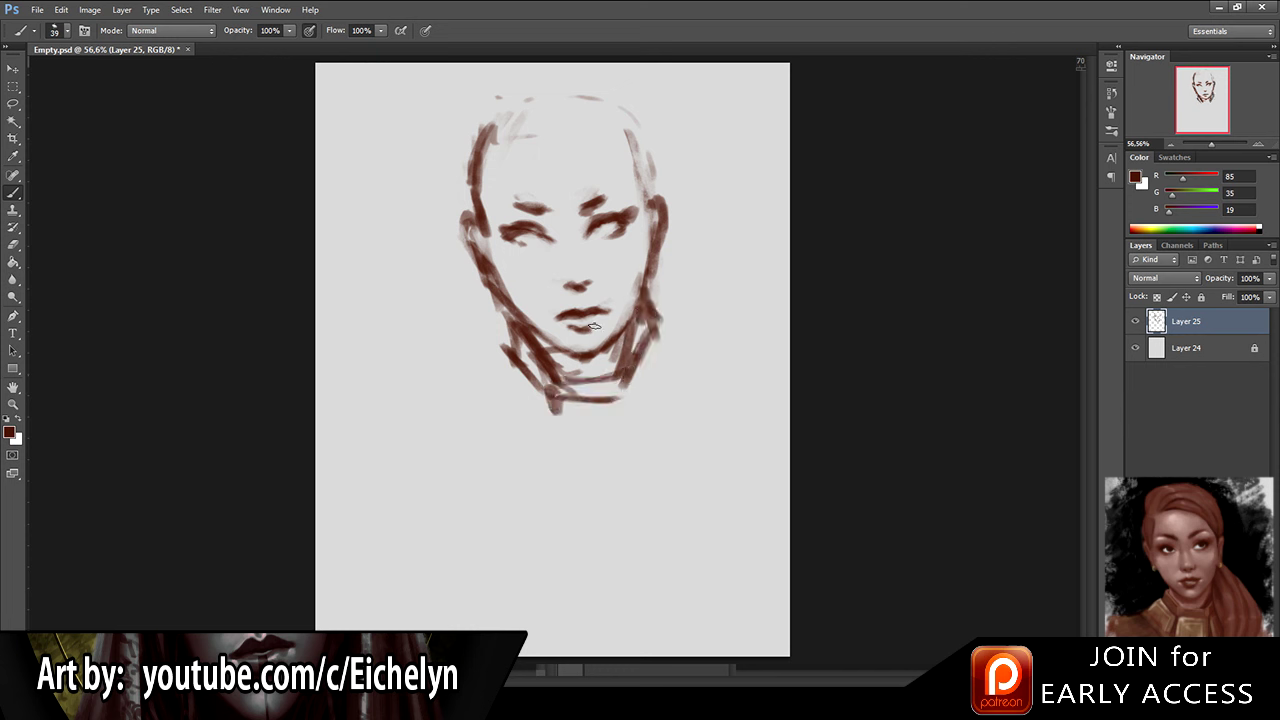
Step: Sketch the start of the left shoulder with a larger brush, and erase the outer line on the neck's right side
key("]")
left_click_drag(388, 118, 373, 182)
key("ctrl+z")
mouse_move(518, 362)
left_mouse_down()
mouse_move(474, 366)
mouse_move(501, 402)
left_mouse_up()
key("e")
mouse_move(645, 327)
left_mouse_down()
mouse_move(653, 289)
mouse_move(627, 402)
mouse_move(637, 323)
mouse_move(661, 275)
mouse_move(639, 313)
mouse_move(645, 270)
mouse_move(620, 346)
left_mouse_up()
Step: Paint two long curved strands hanging from below the right ear past the neck
key("b")
mouse_move(648, 277)
left_mouse_down()
mouse_move(658, 315)
mouse_move(657, 299)
mouse_move(647, 312)
mouse_move(690, 418)
left_mouse_up()
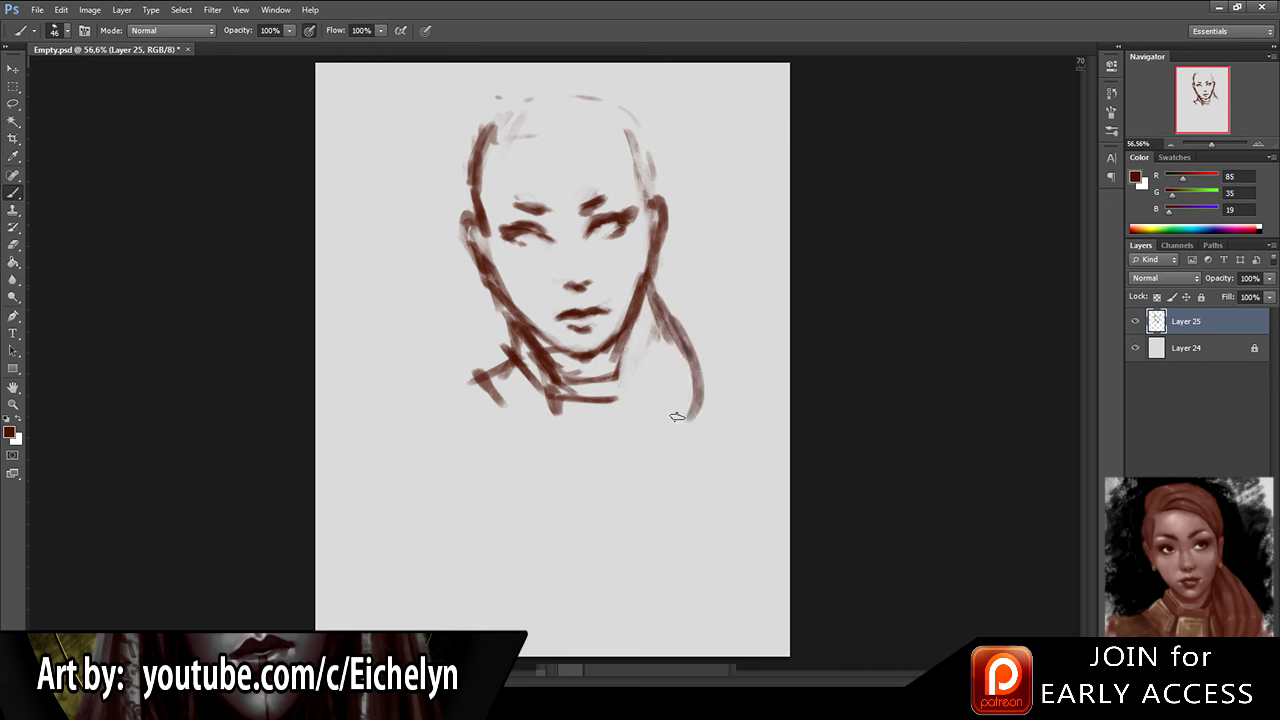
left_click_drag(658, 338, 643, 442)
Step: Sketch the headwrap with sweeping folds across the forehead and a rounded outline over the crown, undoing misplaced strokes
mouse_move(509, 149)
left_mouse_down()
mouse_move(541, 132)
mouse_move(516, 137)
mouse_move(622, 164)
mouse_move(514, 135)
mouse_move(628, 178)
left_mouse_up()
left_click_drag(568, 146, 648, 200)
mouse_move(505, 140)
left_mouse_down()
mouse_move(600, 100)
mouse_move(600, 86)
left_mouse_up()
mouse_move(524, 108)
left_mouse_down()
mouse_move(607, 100)
mouse_move(627, 86)
mouse_move(668, 196)
left_mouse_up()
left_click_drag(652, 152, 644, 137)
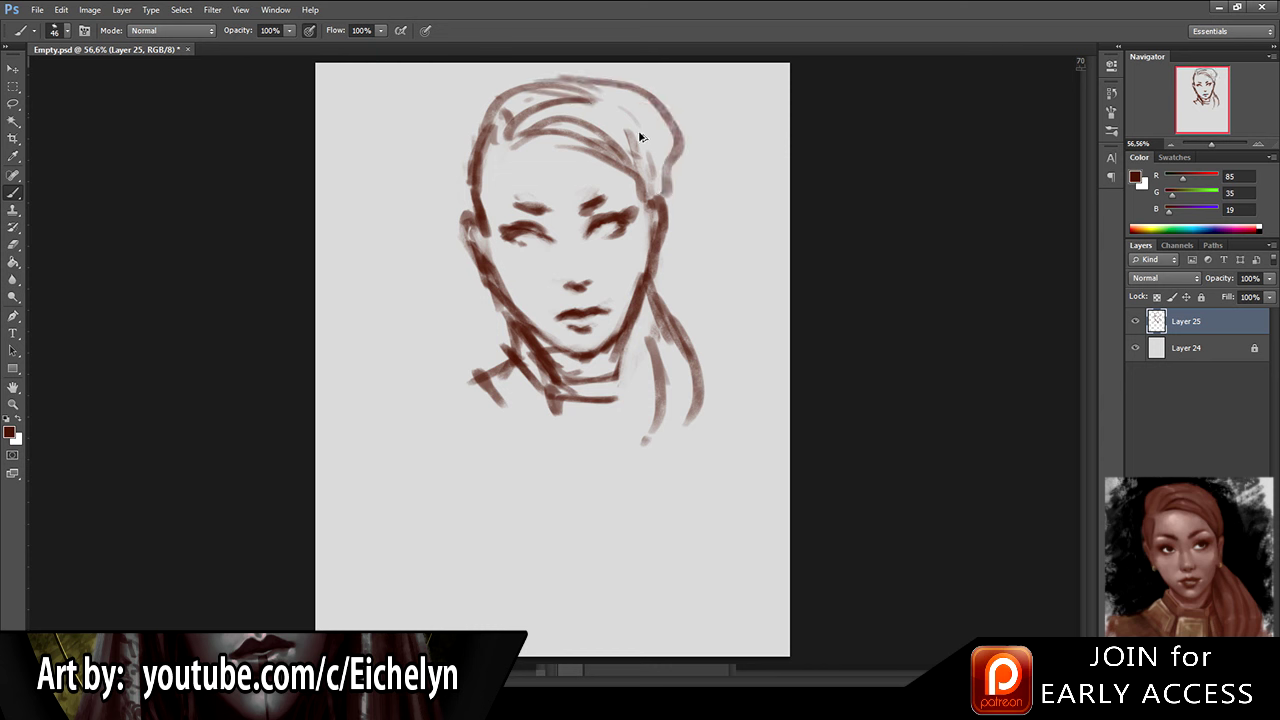
key("ctrl+z")
left_click_drag(590, 86, 660, 184)
left_click_drag(475, 128, 552, 78)
key("ctrl+z")
mouse_move(482, 138)
left_mouse_down()
mouse_move(470, 106)
mouse_move(554, 92)
mouse_move(660, 174)
mouse_move(647, 196)
left_mouse_up()
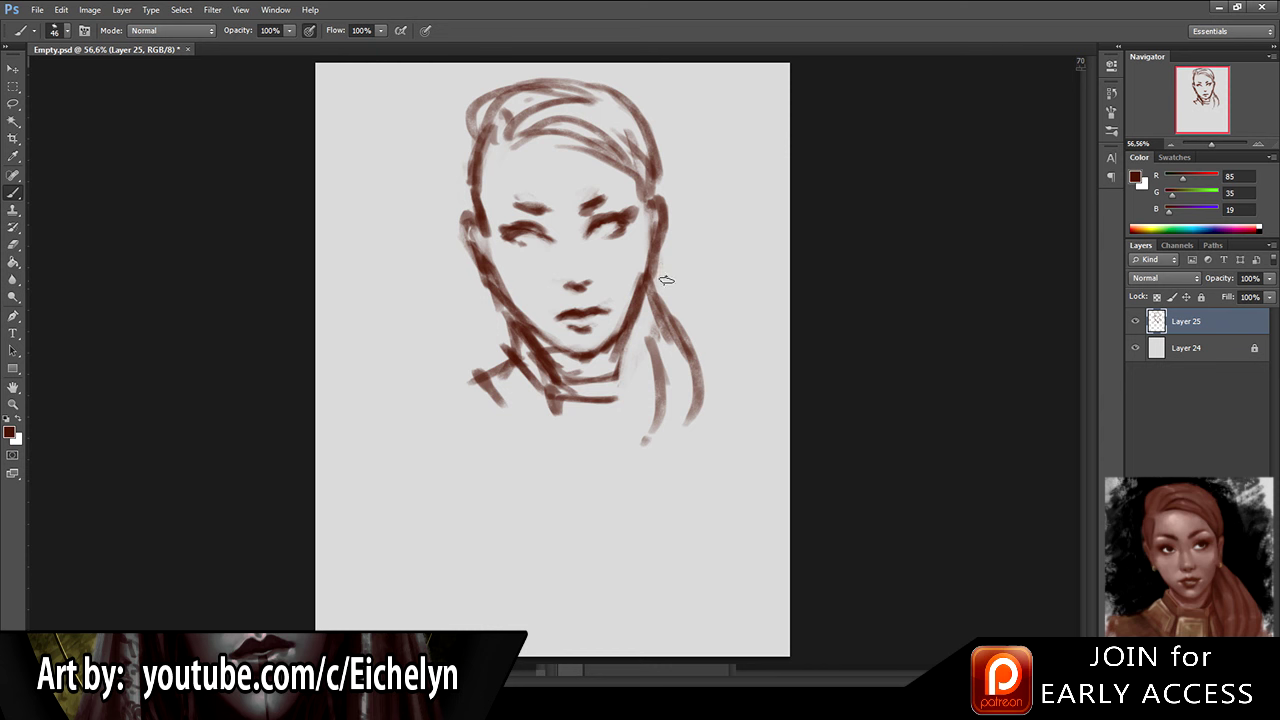
Step: Add longer outer strands to the hanging tail on the right, and extend the left shoulder line outward
left_click_drag(666, 280, 692, 326)
left_click_drag(700, 340, 676, 478)
left_click_drag(648, 340, 636, 526)
left_click_drag(495, 395, 514, 413)
mouse_move(498, 366)
left_mouse_down()
mouse_move(506, 410)
mouse_move(491, 438)
mouse_move(444, 400)
left_mouse_up()
left_click_drag(484, 386, 421, 414)
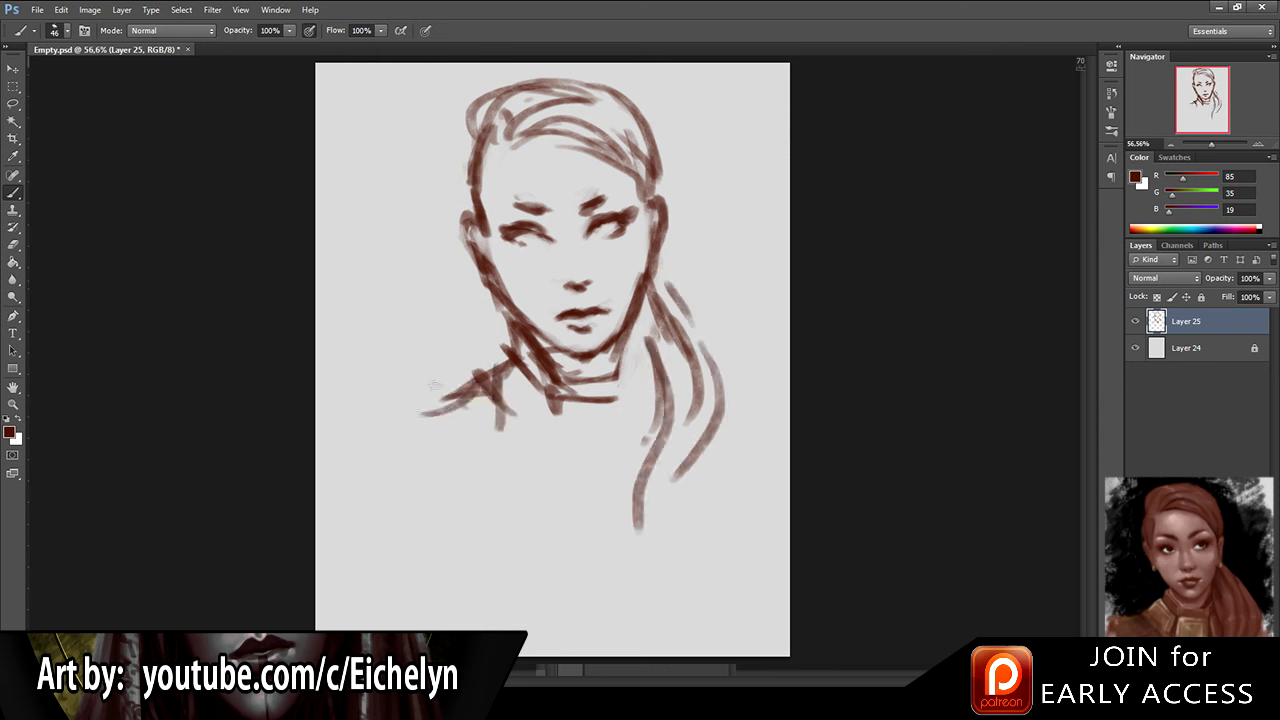
Step: Add short strokes around the top of the right ear, and undo the extra strokes beside the left cheek and ear
left_click_drag(492, 299, 478, 363)
key("ctrl+z")
mouse_move(653, 202)
left_mouse_down()
mouse_move(668, 172)
mouse_move(672, 220)
left_mouse_up()
left_click_drag(438, 186, 466, 236)
key("ctrl+z")
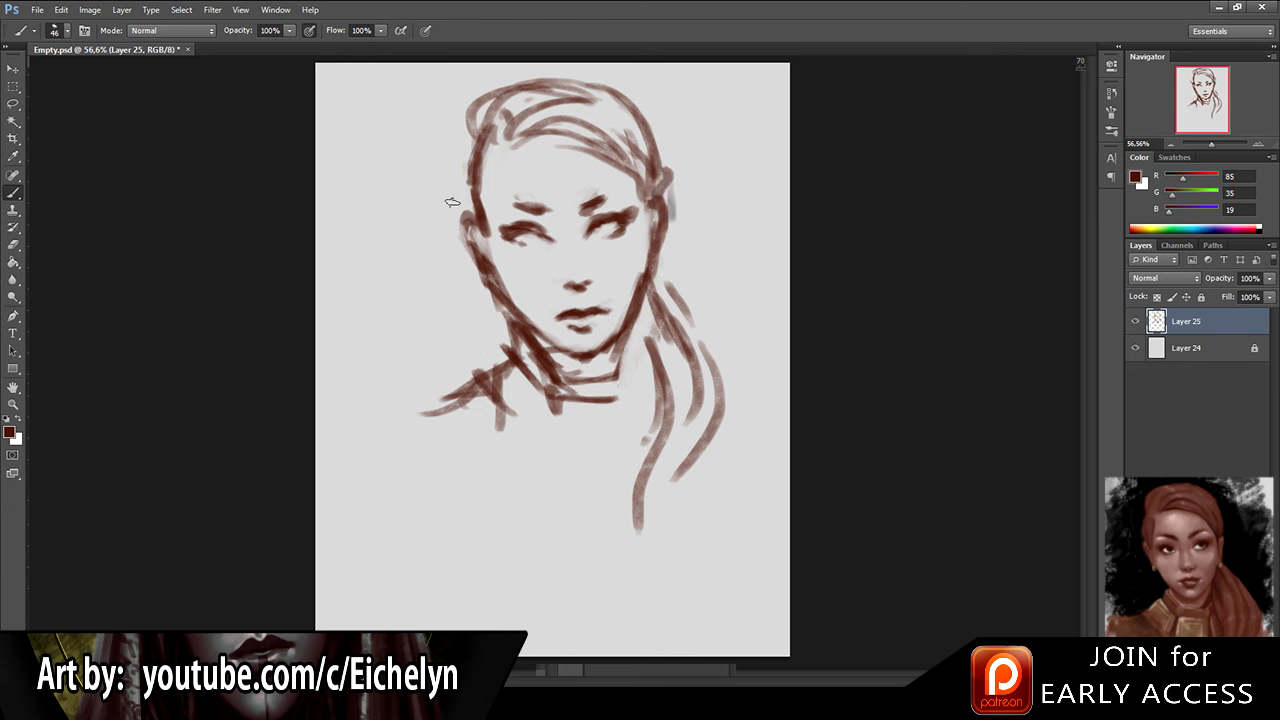
key("e")
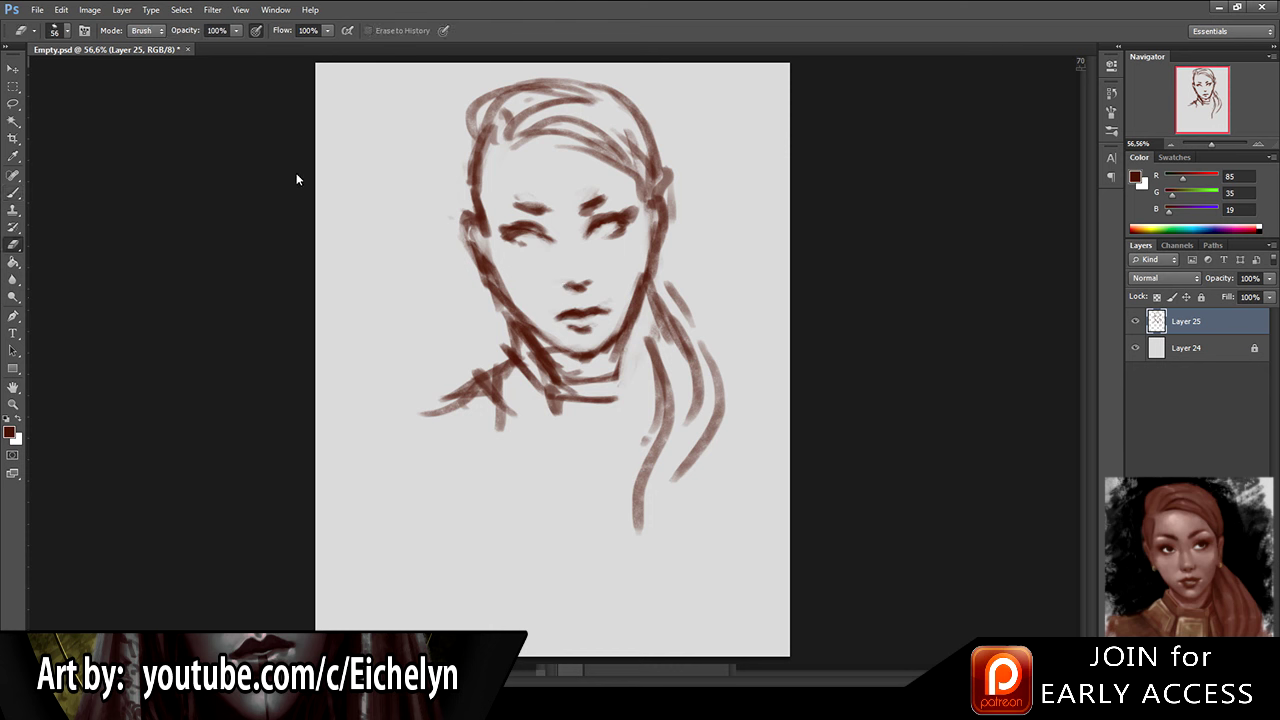
Step: Refine the lips with a size 31 brush and size 36 Eraser, and undo the added iris in the left eye
key("b")
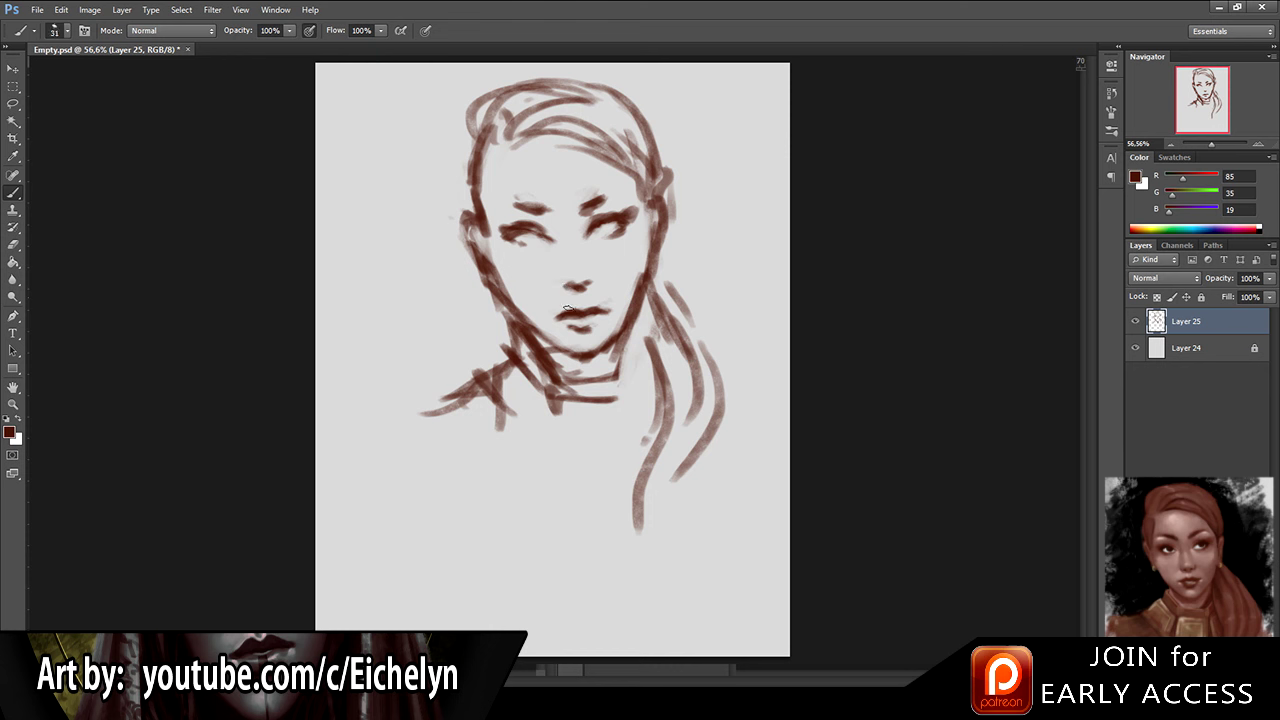
key("e")
key("e")
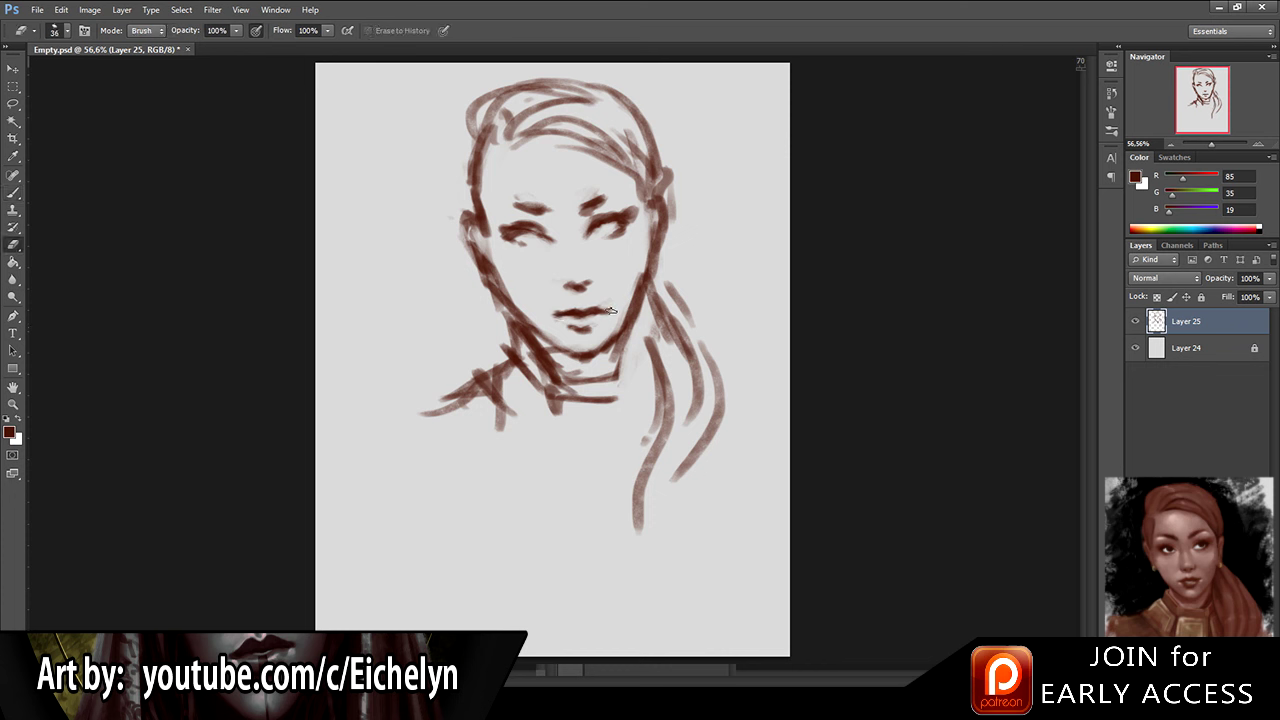
key("b")
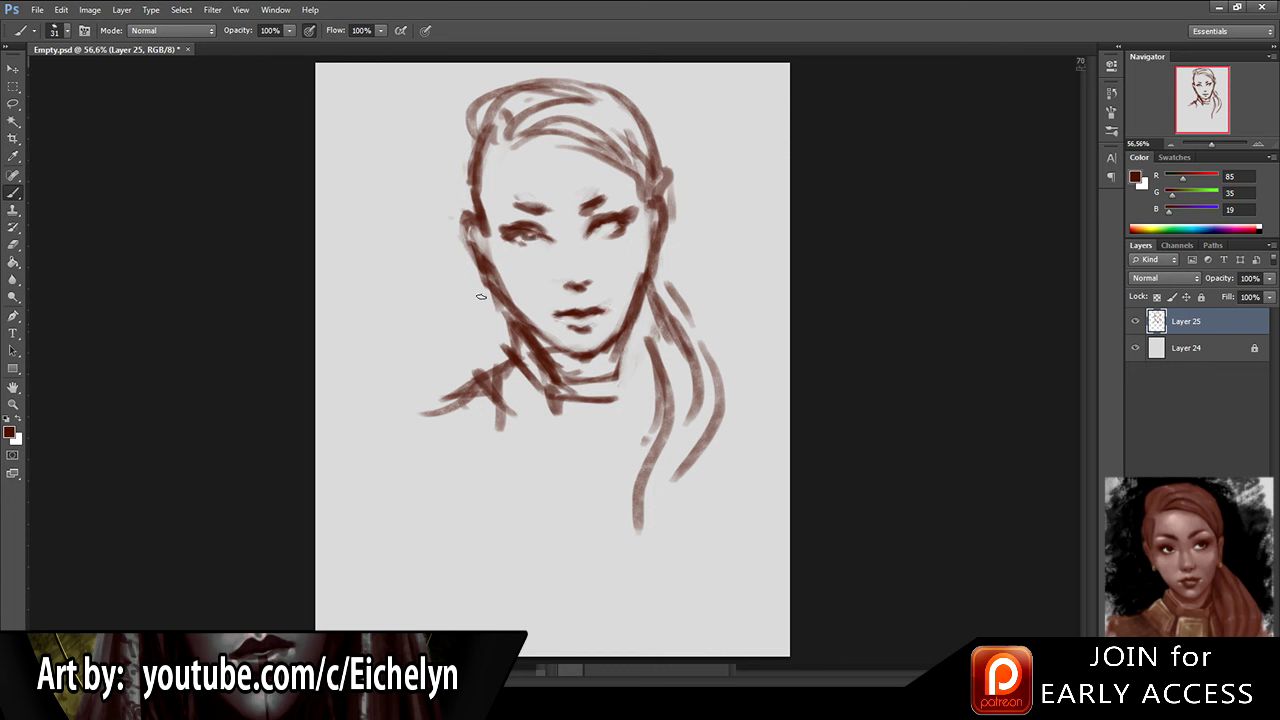
key("ctrl+alt+z")
Step: Darken the right jawline, and extend the right neck line and collar corner down toward the chest
left_click_drag(650, 224, 647, 266)
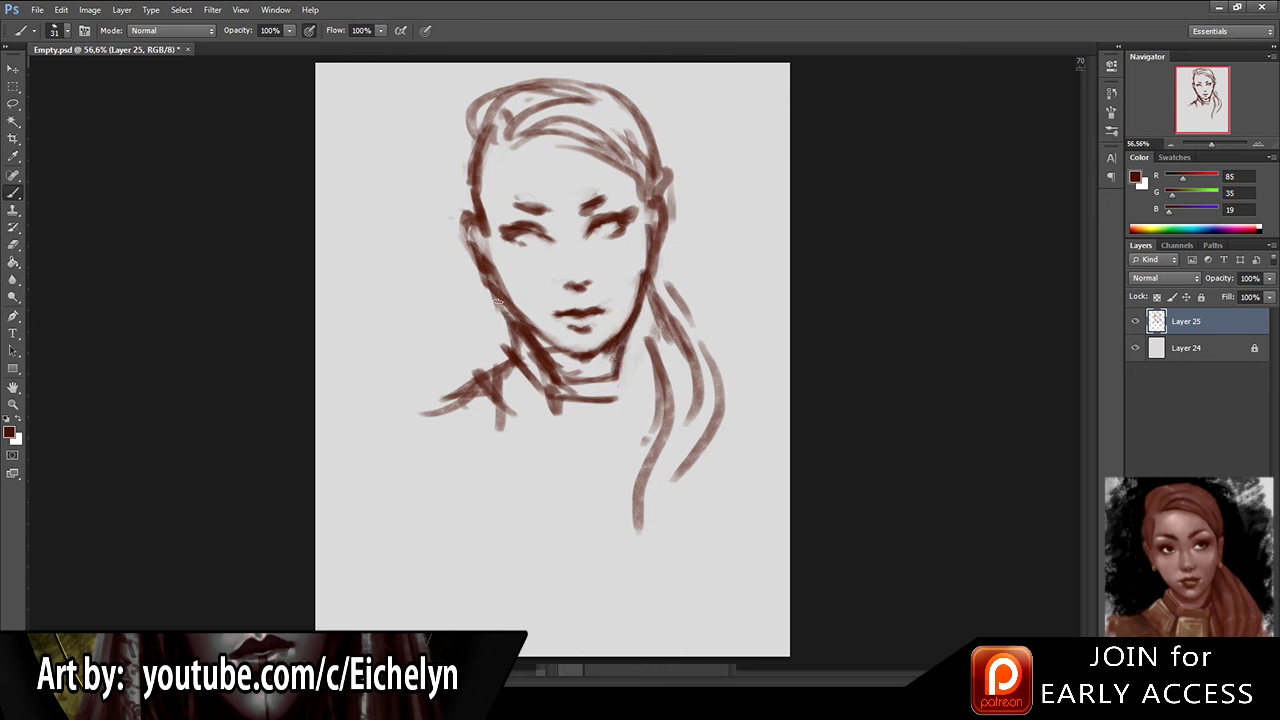
left_click_drag(626, 338, 625, 468)
left_click_drag(630, 386, 651, 430)
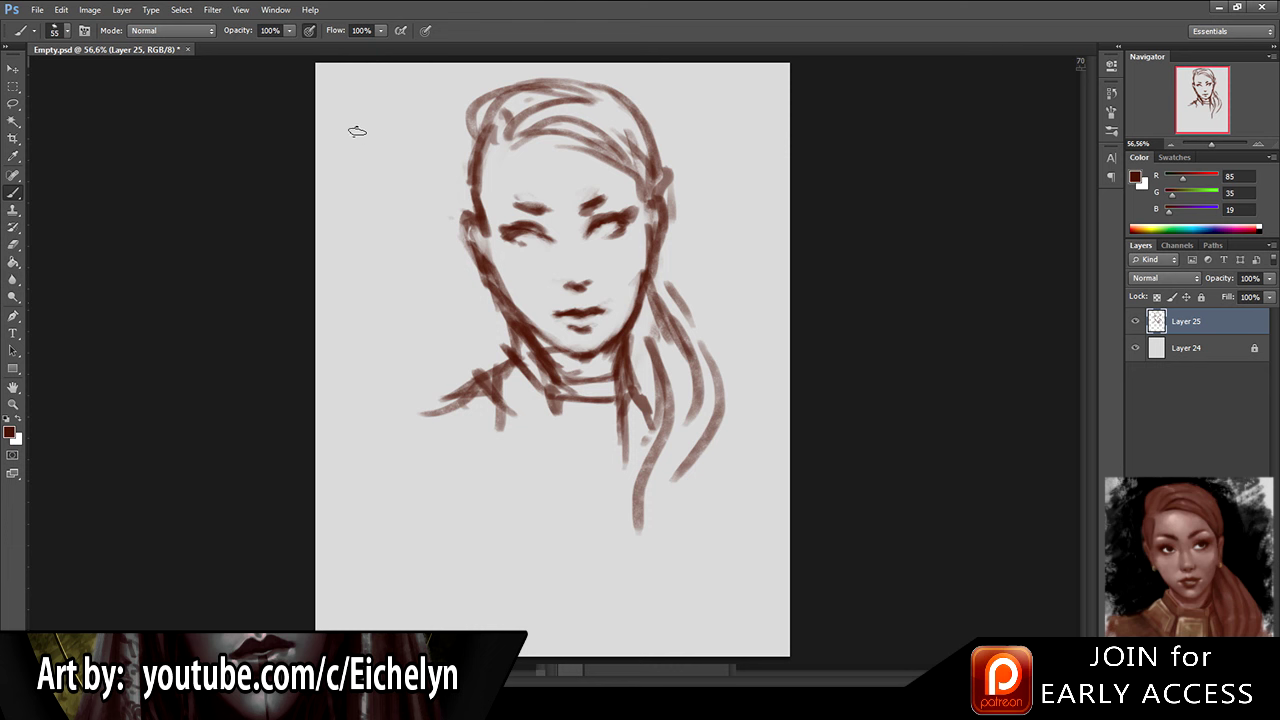
Step: Outline the left shoulder and curled puffed sleeve with a size 55 brush, and move the sketch slightly down
mouse_move(486, 382)
left_mouse_down()
mouse_move(390, 393)
mouse_move(400, 437)
mouse_move(426, 455)
left_mouse_up()
mouse_move(392, 410)
left_mouse_down()
mouse_move(453, 479)
mouse_move(425, 526)
mouse_move(402, 507)
mouse_move(417, 490)
mouse_move(411, 519)
mouse_move(482, 548)
mouse_move(474, 568)
mouse_move(508, 568)
mouse_move(525, 620)
left_mouse_up()
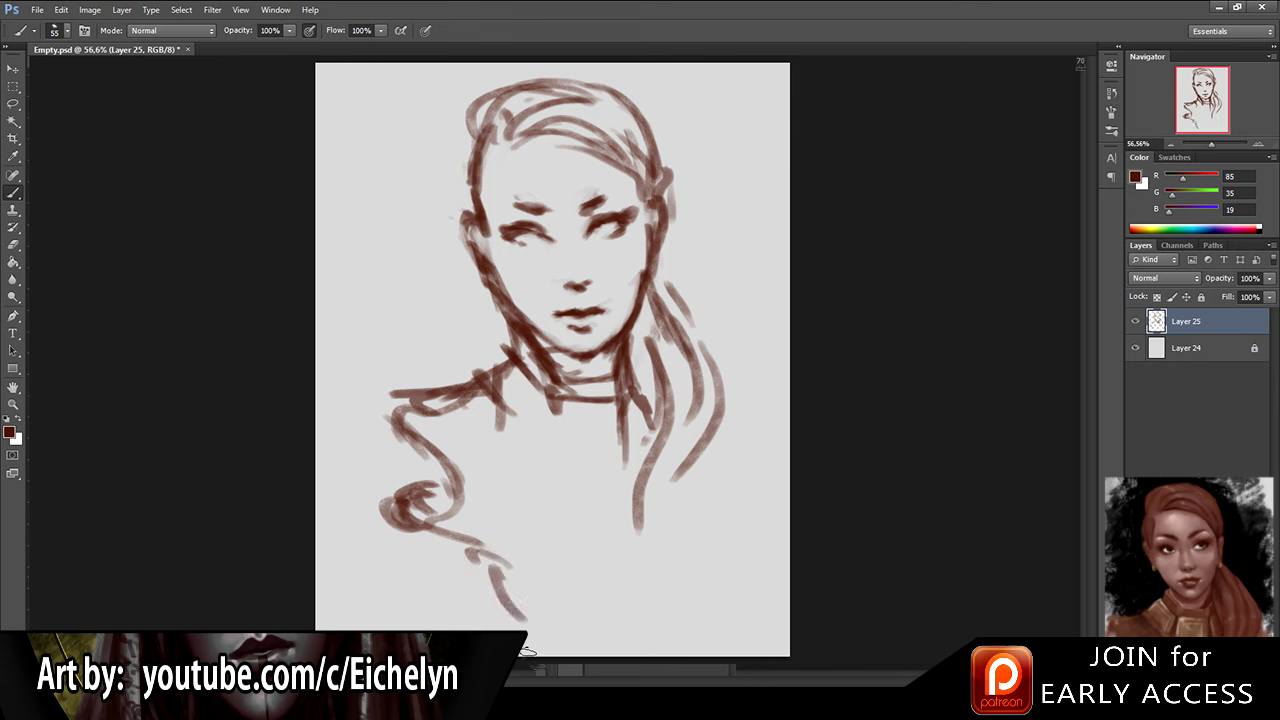
key("v")
left_click_drag(530, 466, 528, 474)
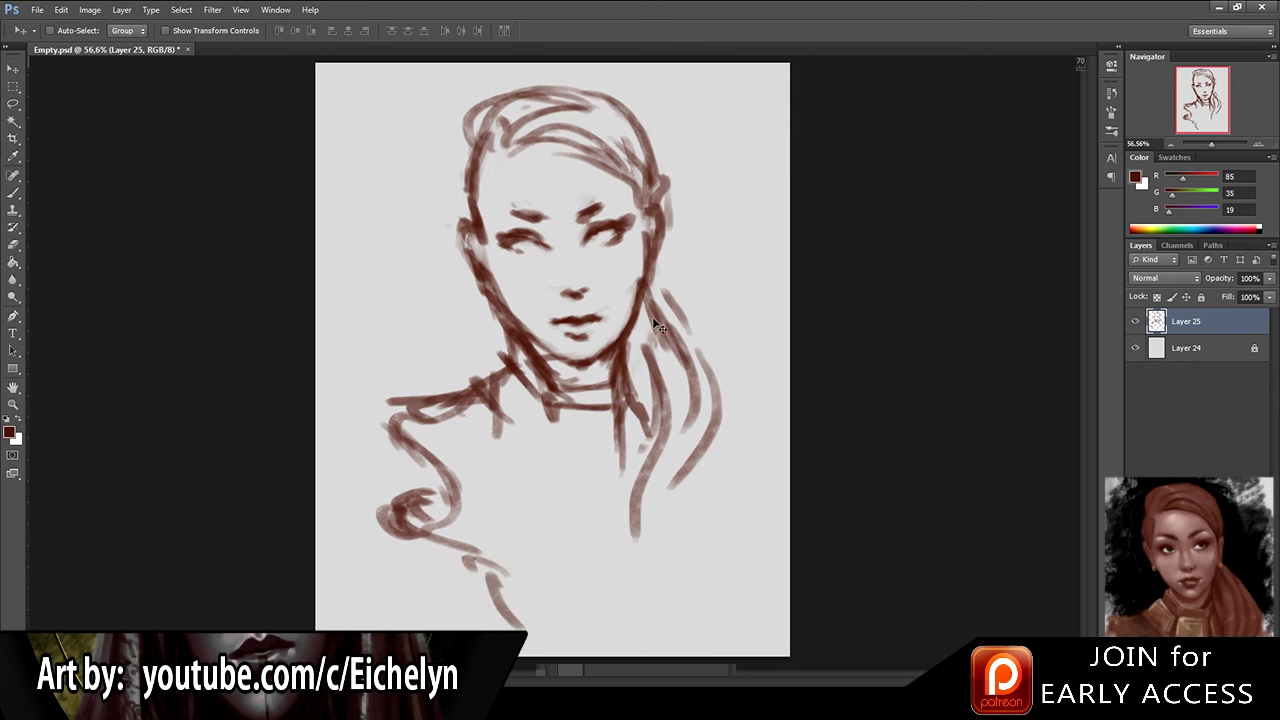
key("e")
mouse_move(520, 342)
left_mouse_down()
mouse_move(472, 280)
mouse_move(513, 346)
left_mouse_up()
key("b")
mouse_move(496, 297)
left_mouse_down()
mouse_move(516, 354)
mouse_move(513, 309)
left_mouse_up()
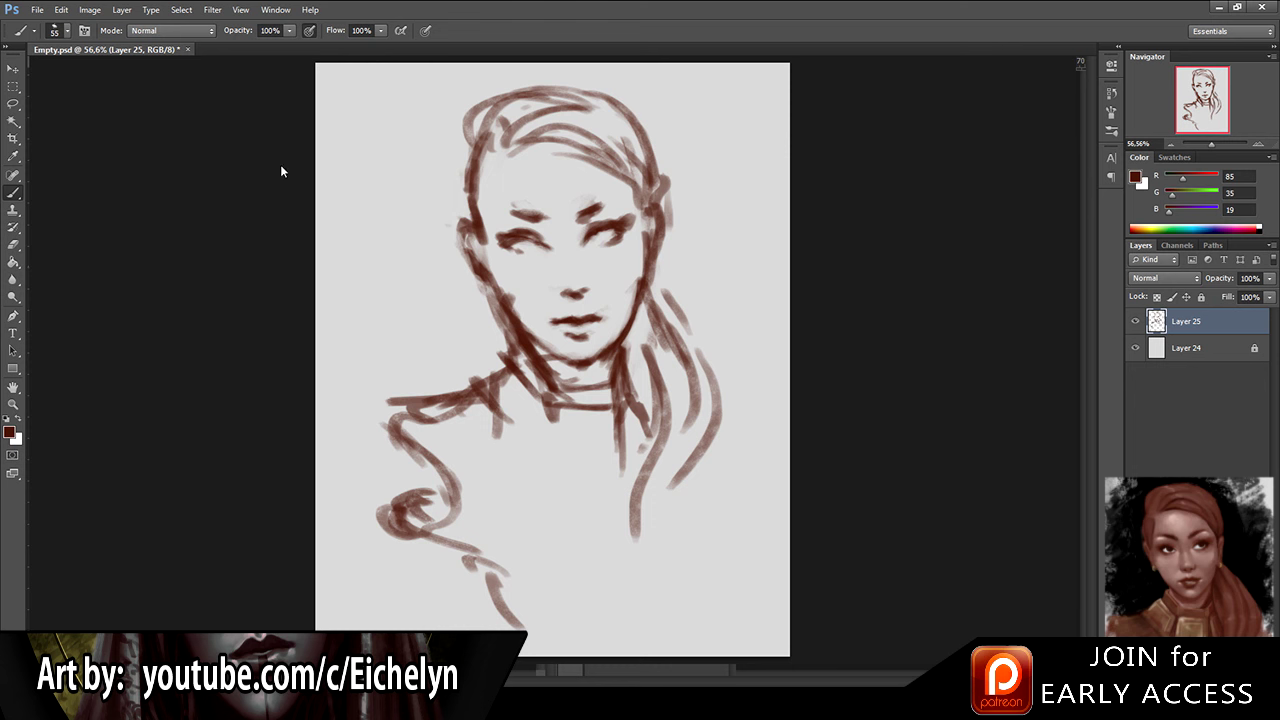
key("e")
mouse_move(507, 307)
left_mouse_down()
mouse_move(512, 282)
mouse_move(502, 374)
left_mouse_up()
key("b")
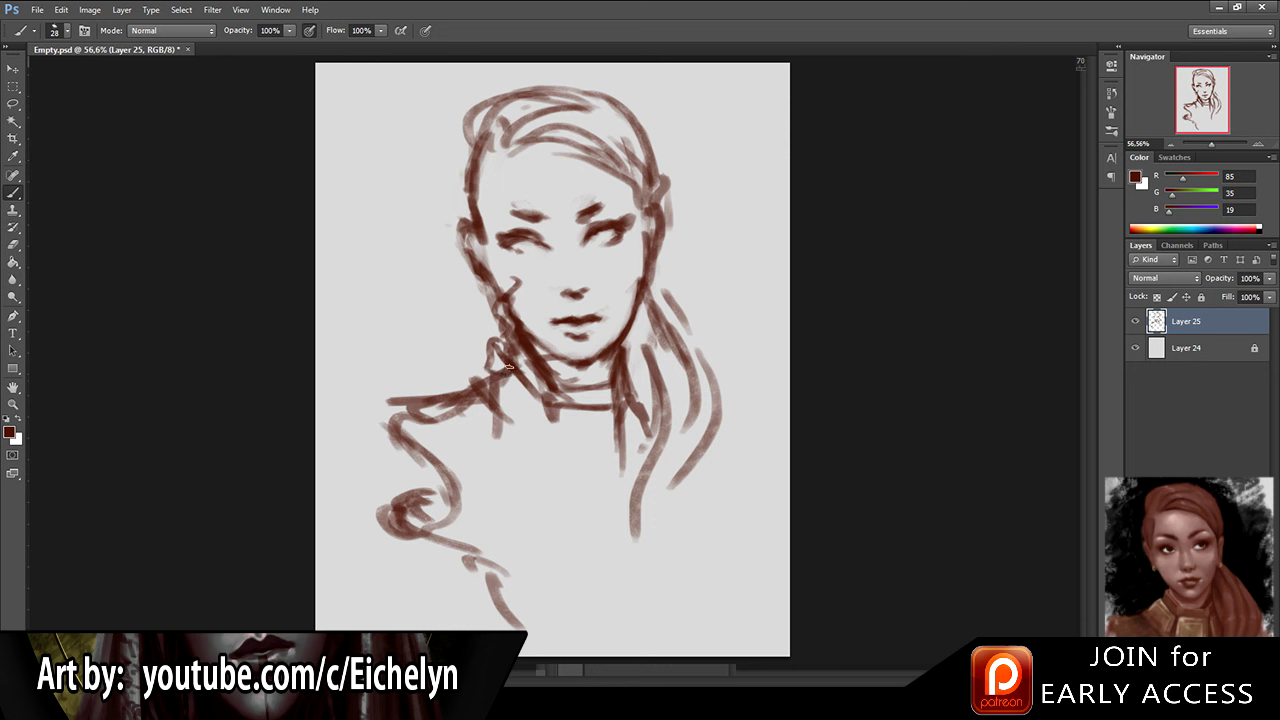
key("ctrl+alt+z")
key("ctrl+alt+z")
key("ctrl+alt+z")
key("ctrl+alt+z")
key("ctrl+alt+z")
key("ctrl+alt+z")
key("ctrl+alt+z")
key("ctrl+alt+z")
key("ctrl+alt+z")
Step: Erase along the outer edge of the left jaw and neck, and move the sketch slightly to the left
key("e")
left_click_drag(484, 300, 503, 355)
key("v")
mouse_move(553, 404)
left_mouse_down()
mouse_move(512, 468)
mouse_move(565, 545)
left_mouse_up()
Step: Paint the coat's front opening lines down the chest and a horizontal neckline across the upper chest
key("b")
left_click_drag(534, 476, 610, 625)
left_click_drag(632, 438, 648, 552)
left_click_drag(646, 585, 638, 626)
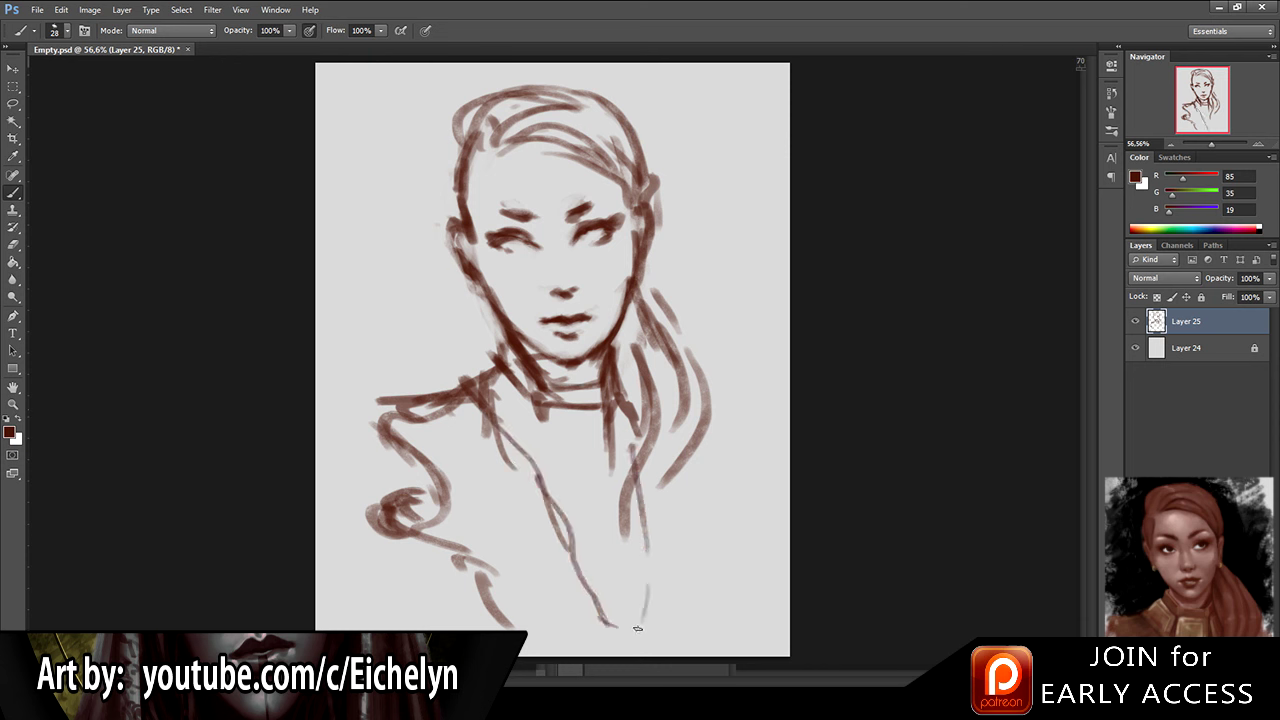
mouse_move(530, 470)
left_mouse_down()
mouse_move(652, 470)
mouse_move(632, 462)
left_mouse_up()
left_click_drag(612, 468, 617, 440)
Step: Outline the right shoulder and sleeve, and paint the coat's right front edge curving down to the waist
mouse_move(698, 408)
left_mouse_down()
mouse_move(702, 481)
mouse_move(734, 527)
left_mouse_up()
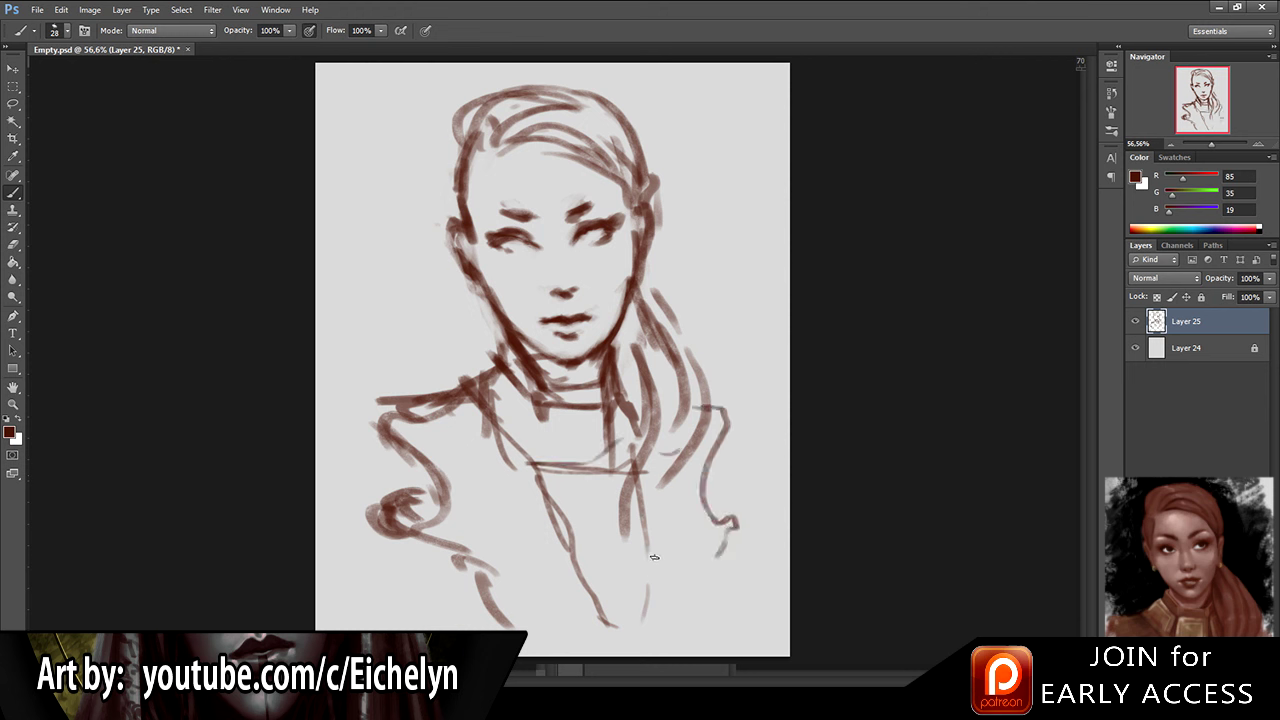
left_click_drag(700, 447, 652, 608)
left_click_drag(668, 558, 656, 628)
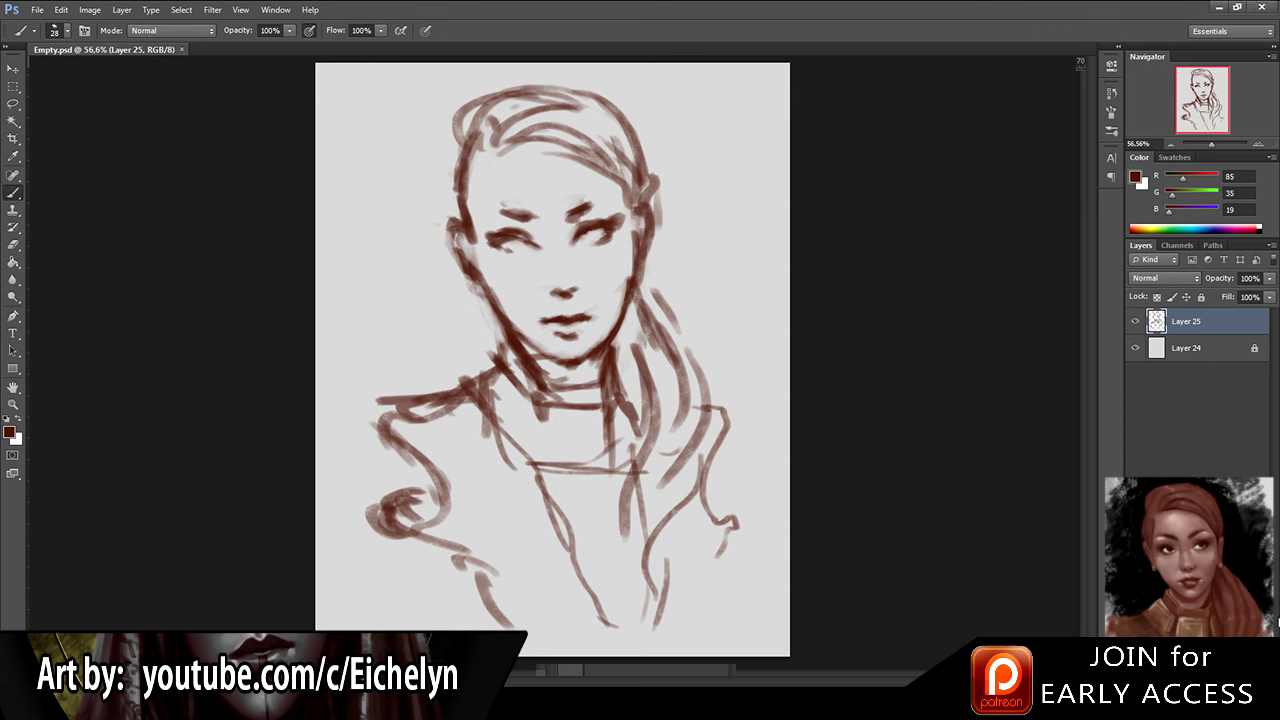
Step: Add a new layer beneath the line art and paint a reddish-brown patch over the forehead with a size 137 brush
left_click(1234, 679)
left_click_drag(1200, 333, 1200, 360)
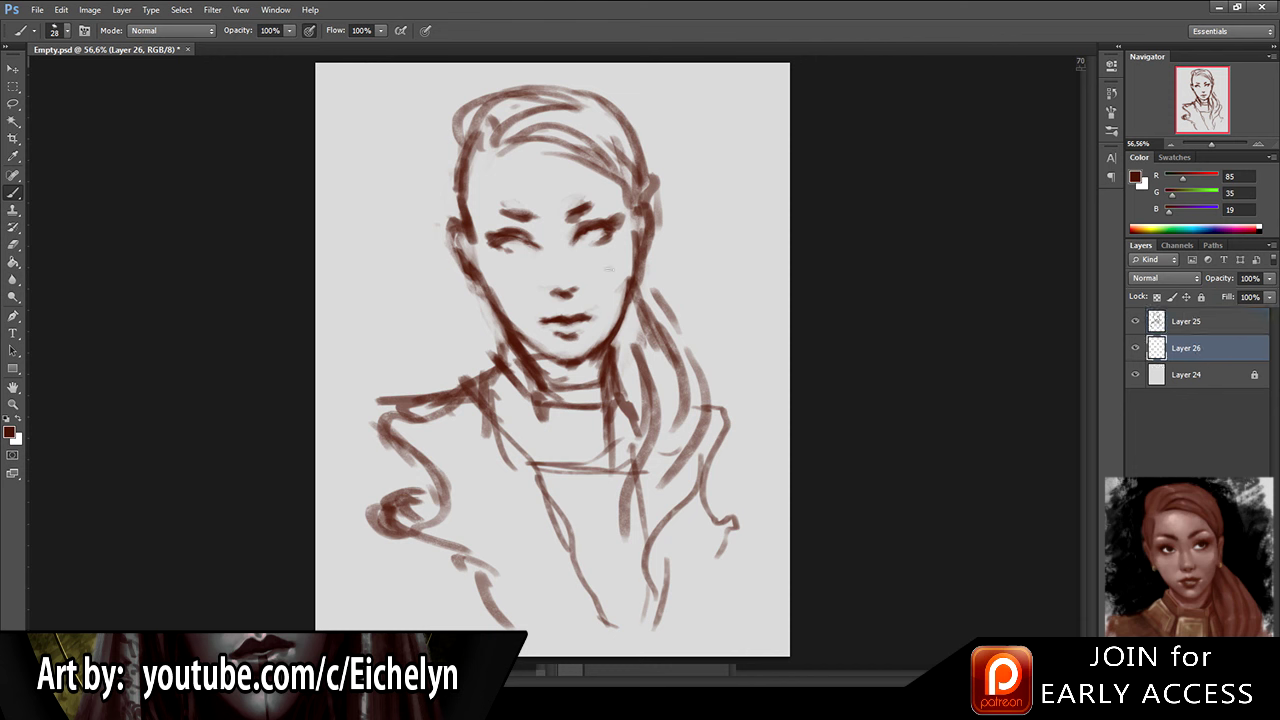
key("bracketright")
key("bracketright")
key("bracketright")
key("bracketright")
key("bracketright")
key("bracketright")
key("bracketright")
key("bracketright")
left_click_drag(516, 108, 545, 258)
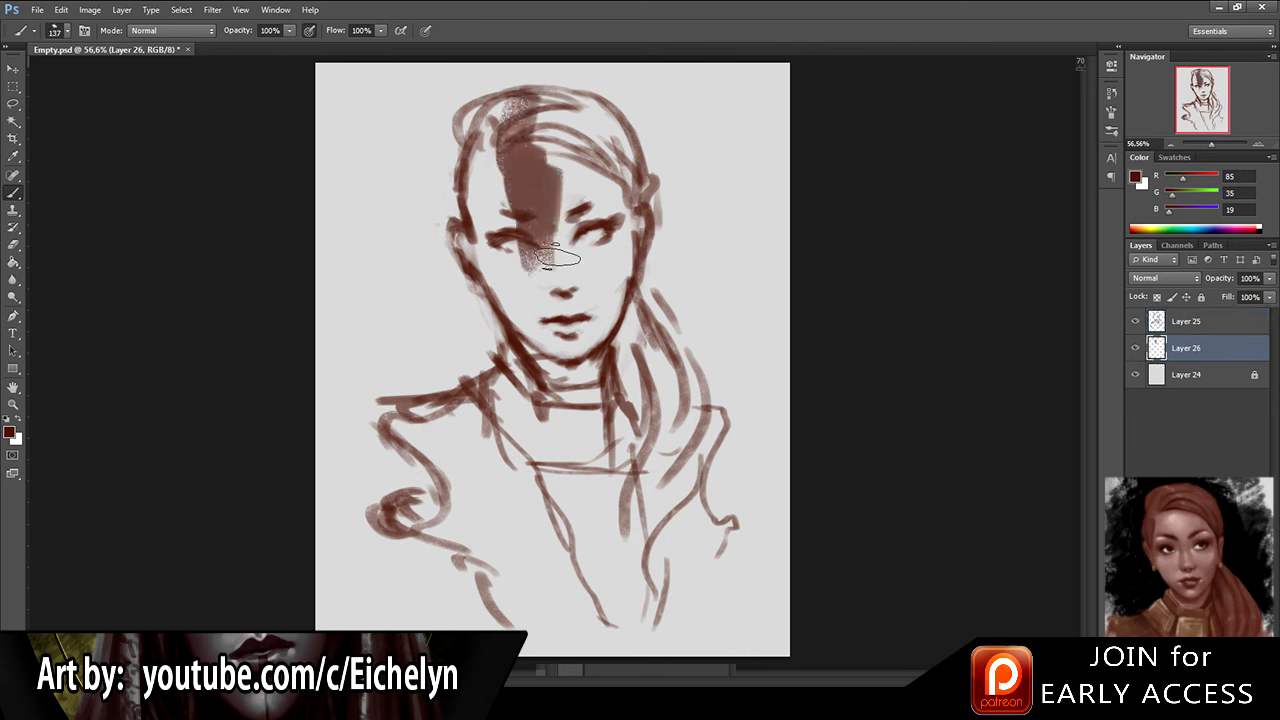
Step: Sample the painted brown tone and fill the left half of the face down toward the nose
left_click(540, 192, "alt")
mouse_move(512, 180)
left_mouse_down()
mouse_move(532, 285)
mouse_move(548, 296)
left_mouse_up()
right_click(531, 247)
left_click(682, 364)
mouse_move(540, 185)
left_mouse_down()
mouse_move(575, 210)
mouse_move(584, 247)
mouse_move(547, 218)
mouse_move(578, 292)
mouse_move(570, 272)
mouse_move(570, 352)
mouse_move(560, 312)
left_mouse_up()
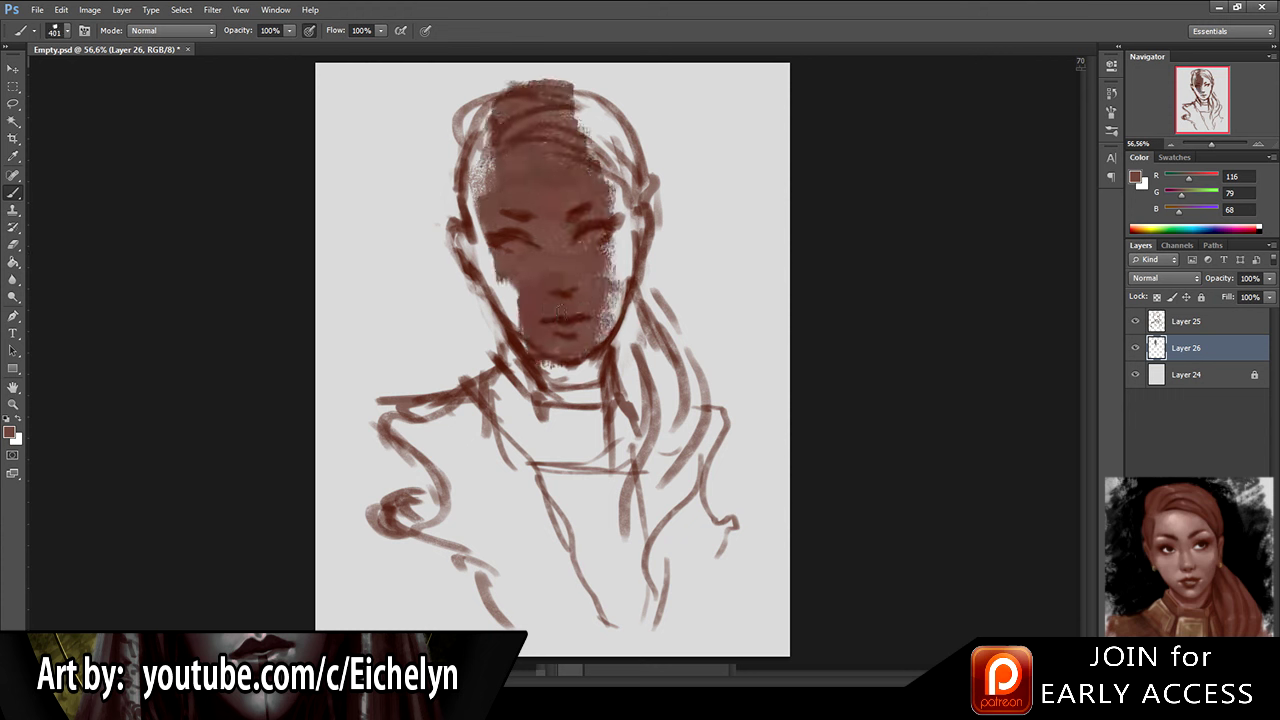
key("ctrl+z")
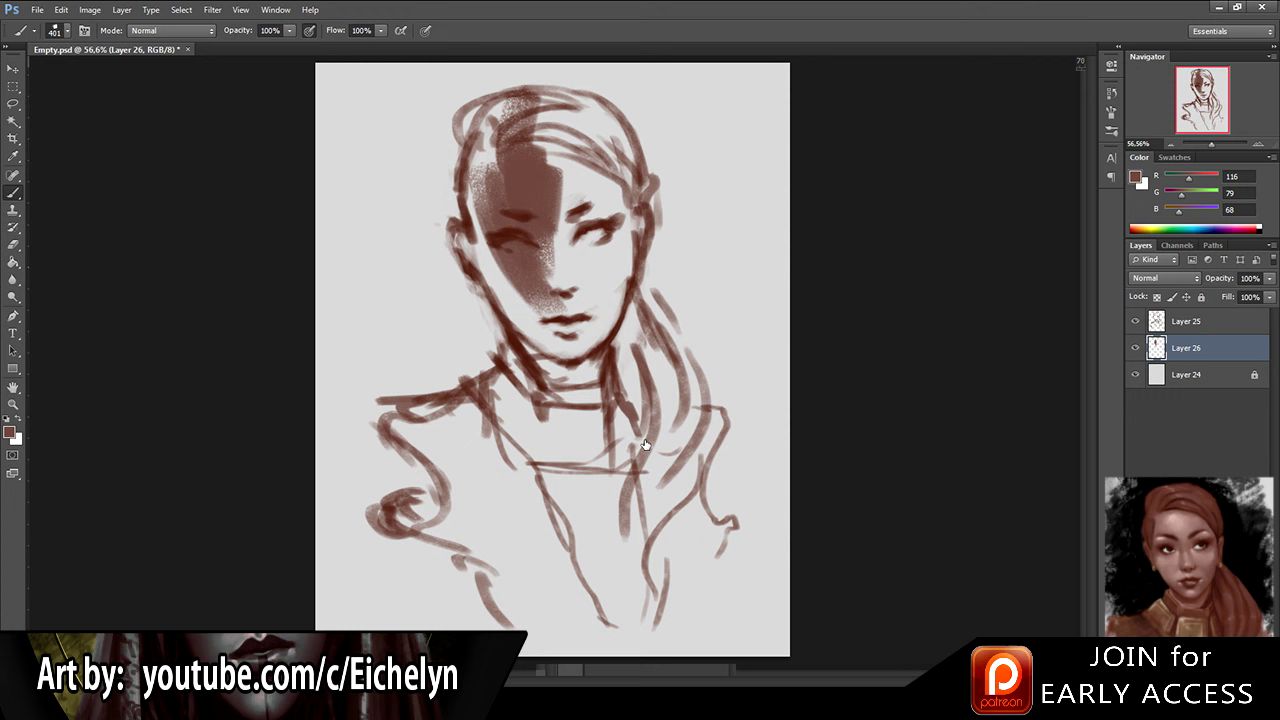
left_click_drag(525, 122, 585, 250)
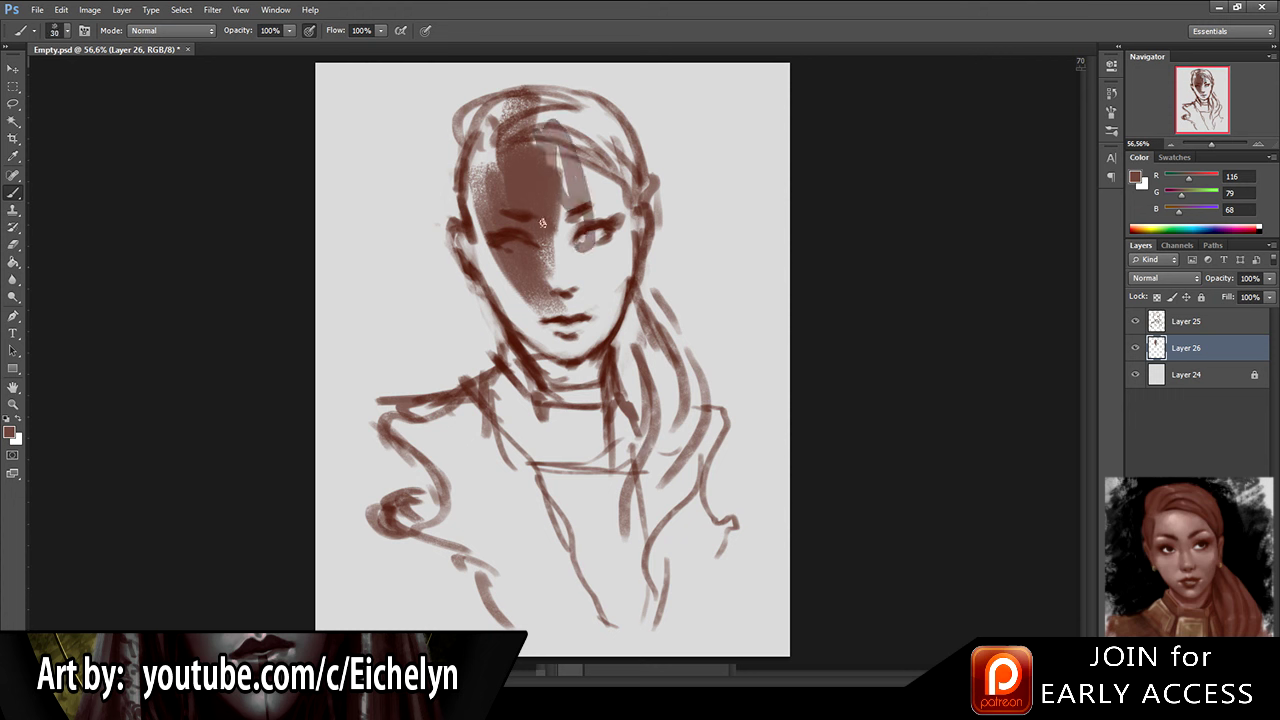
key("ctrl+z")
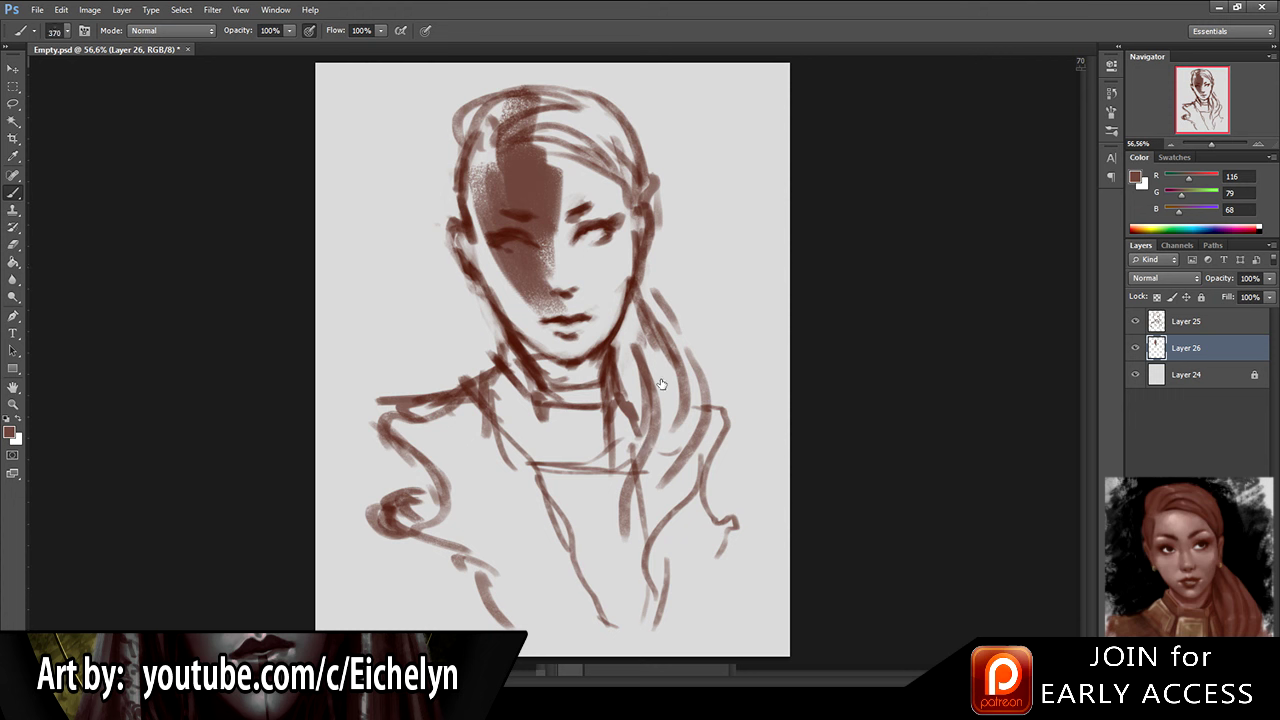
Step: Fill the rest of the head, scarf and coat with the reddish-brown base tone beneath the line art
mouse_move(540, 60)
left_mouse_down()
mouse_move(580, 180)
mouse_move(570, 240)
mouse_move(590, 280)
left_mouse_up()
mouse_move(590, 378)
left_mouse_down()
mouse_move(425, 428)
mouse_move(470, 478)
mouse_move(480, 568)
mouse_move(450, 558)
mouse_move(575, 612)
mouse_move(580, 560)
mouse_move(670, 588)
mouse_move(640, 500)
mouse_move(578, 410)
mouse_move(515, 232)
mouse_move(515, 250)
mouse_move(525, 115)
mouse_move(605, 192)
mouse_move(620, 382)
mouse_move(680, 400)
mouse_move(695, 428)
mouse_move(625, 380)
mouse_move(645, 535)
mouse_move(522, 535)
mouse_move(500, 475)
mouse_move(615, 488)
mouse_move(685, 535)
mouse_move(562, 365)
mouse_move(573, 322)
left_mouse_up()
double_click(644, 334)
mouse_move(557, 570)
left_mouse_down()
mouse_move(530, 585)
mouse_move(618, 574)
mouse_move(611, 542)
mouse_move(634, 533)
mouse_move(660, 600)
mouse_move(677, 545)
mouse_move(650, 620)
mouse_move(692, 568)
left_mouse_up()
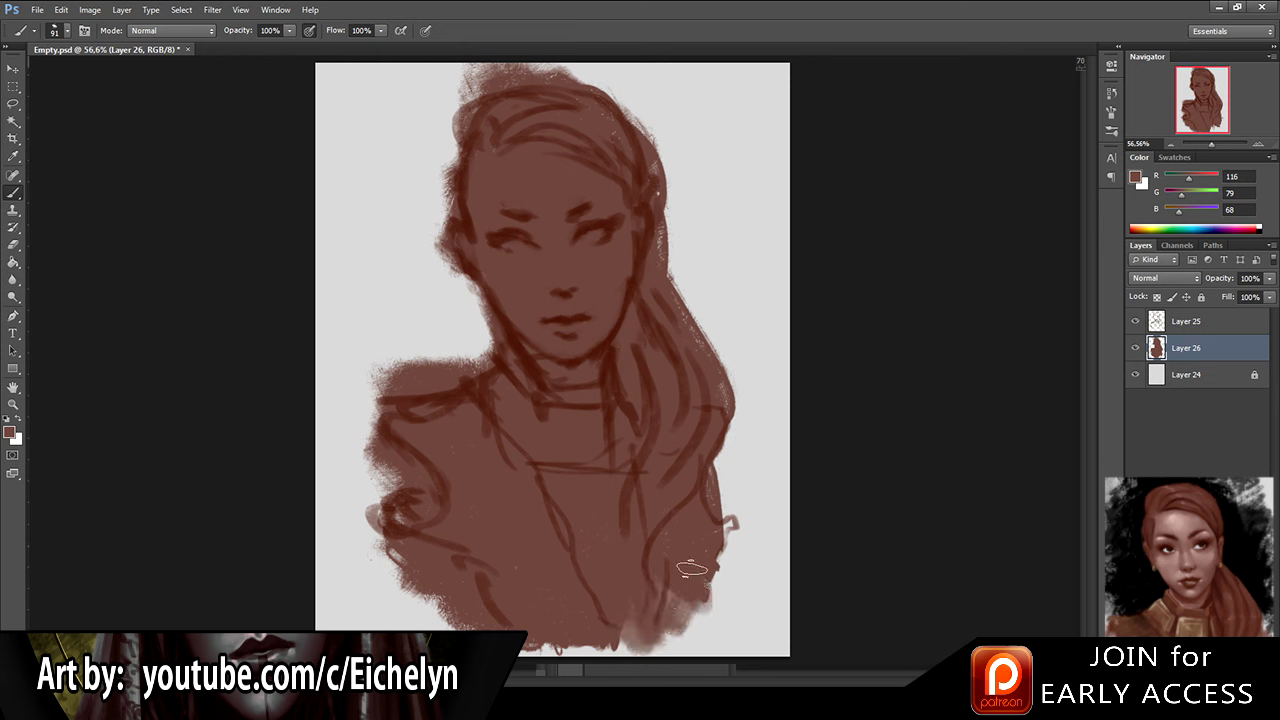
Step: Merge the base tone layer with the line art layer and add a new layer above the result
left_click(1200, 322, "shift")
key("ctrl+e")
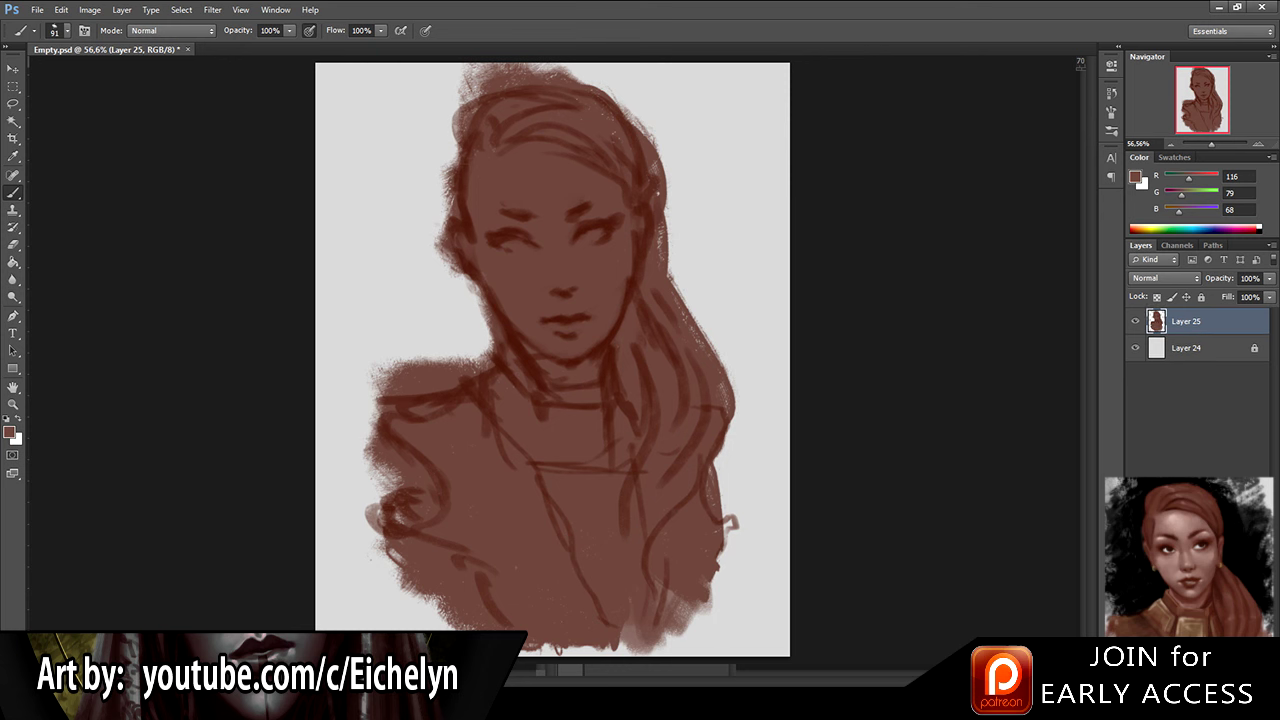
key("ctrl+shift+alt+n")
Step: Choose a lighter skin tone (RGB 145, 110, 100) and paint it across the forehead on the new layer
left_click_drag(545, 211, 549, 241)
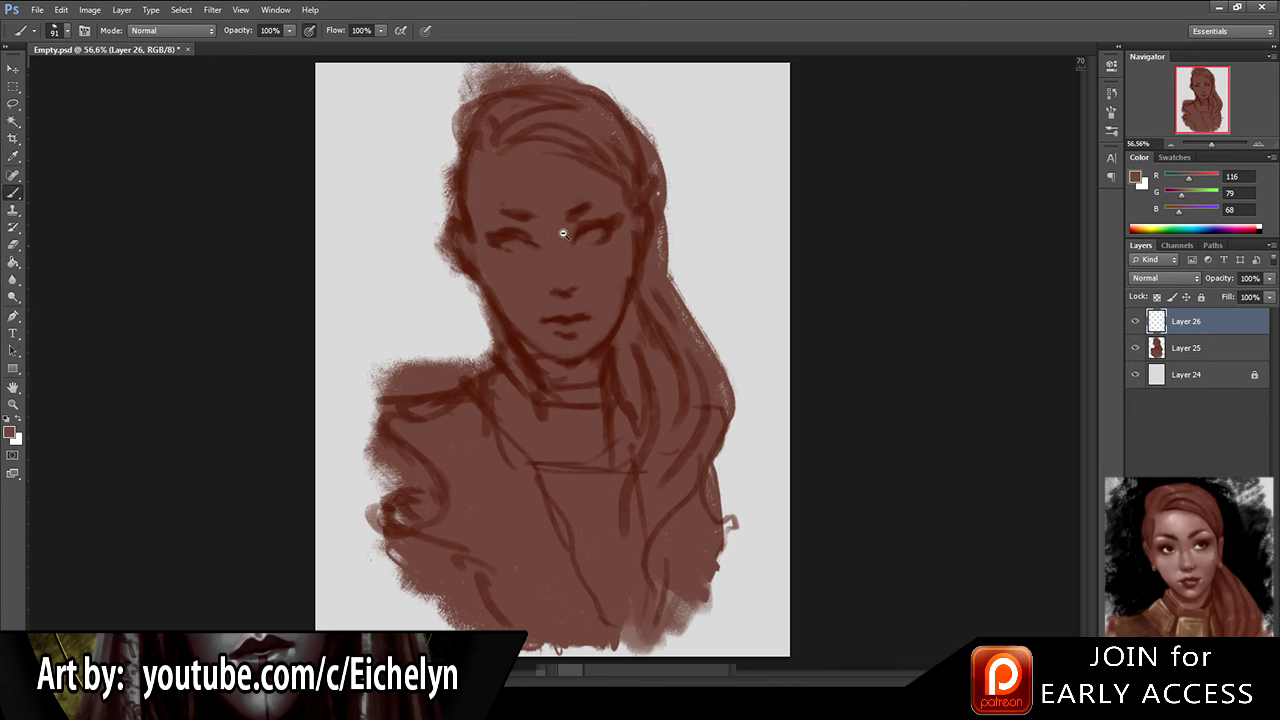
left_click_drag(564, 231, 538, 233)
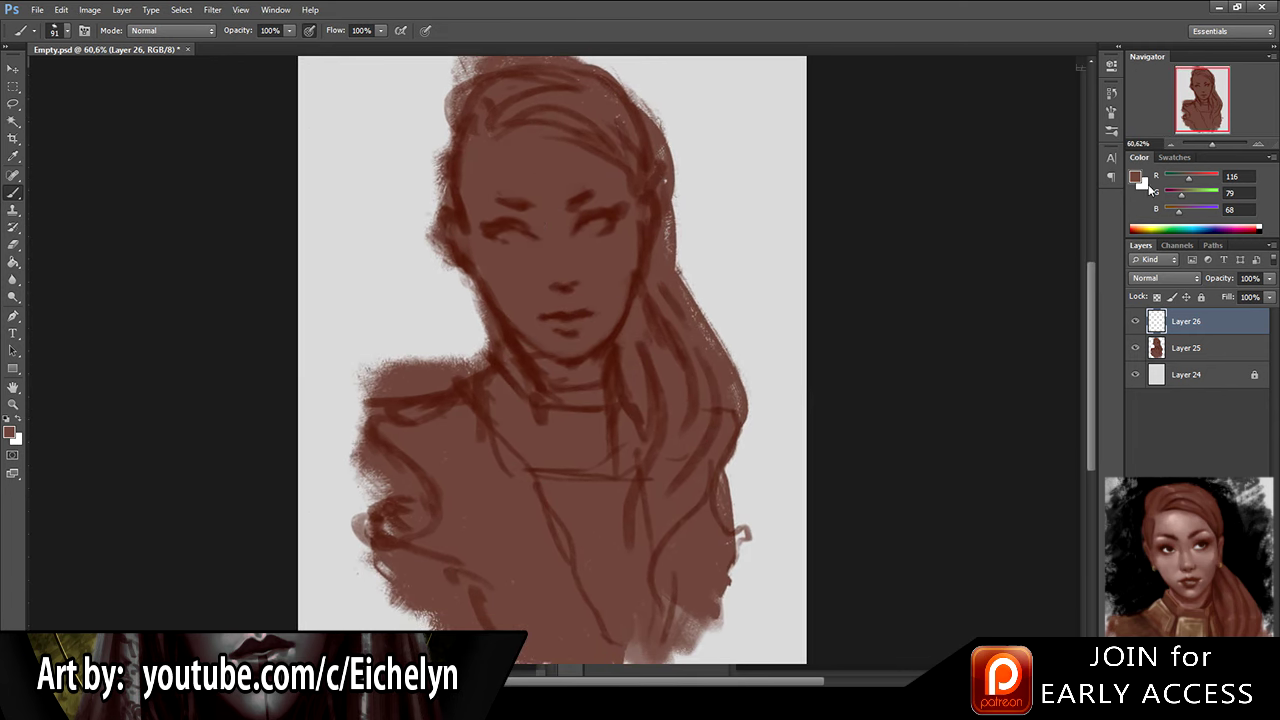
key("i")
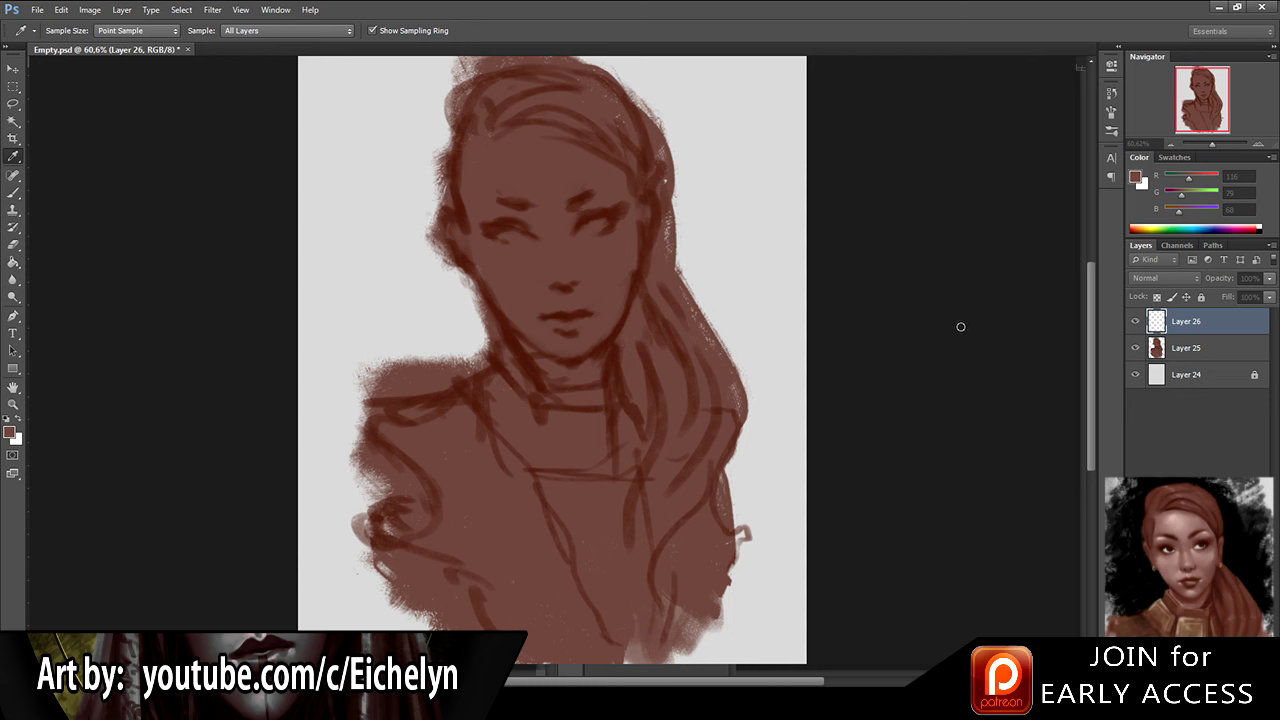
left_click(1208, 254)
mouse_move(531, 165)
left_mouse_down()
mouse_move(545, 172)
mouse_move(529, 178)
mouse_move(540, 150)
mouse_move(555, 172)
mouse_move(533, 151)
mouse_move(525, 188)
mouse_move(510, 178)
mouse_move(570, 150)
mouse_move(499, 168)
mouse_move(498, 141)
mouse_move(536, 174)
mouse_move(528, 190)
left_mouse_up()
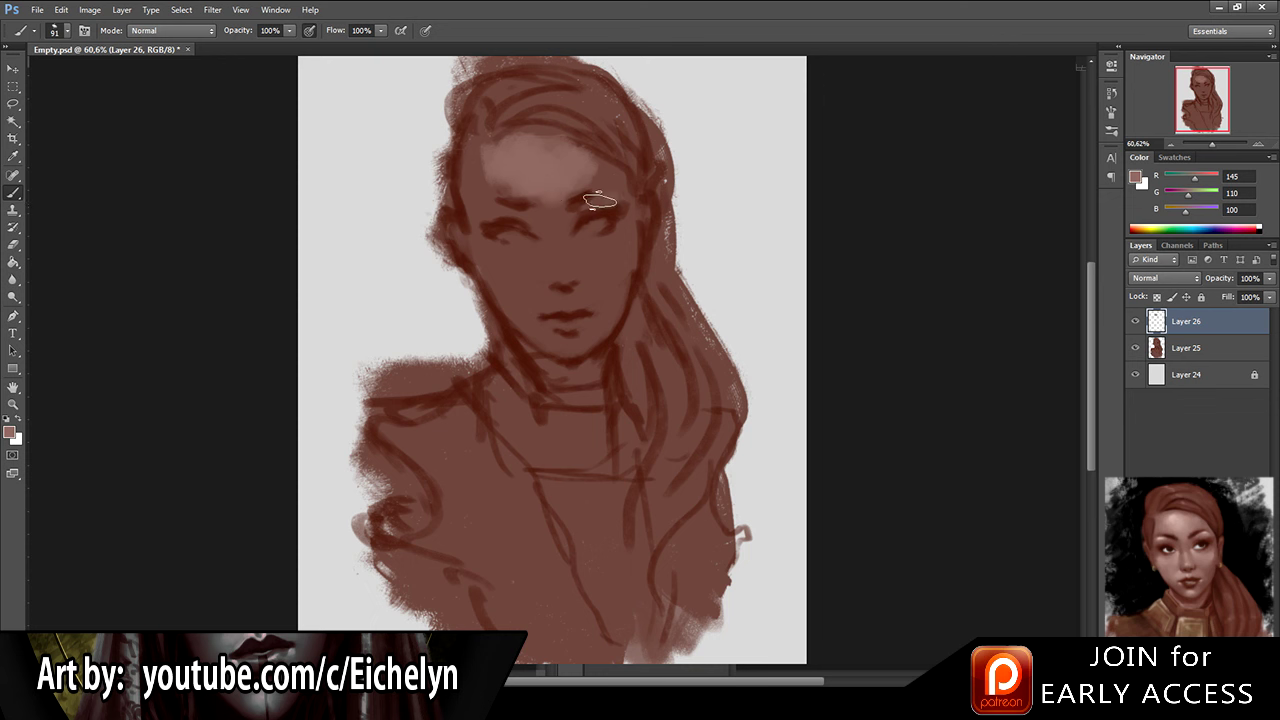
Step: Reduce the brush size and paint the light skin tone around the eyebrows, eyelids and inner corner of the left eye
key("bracketleft")
key("bracketleft")
key("bracketleft")
mouse_move(509, 210)
left_mouse_down()
mouse_move(482, 210)
mouse_move(548, 206)
mouse_move(545, 256)
left_mouse_up()
key("e")
key("b")
key("e")
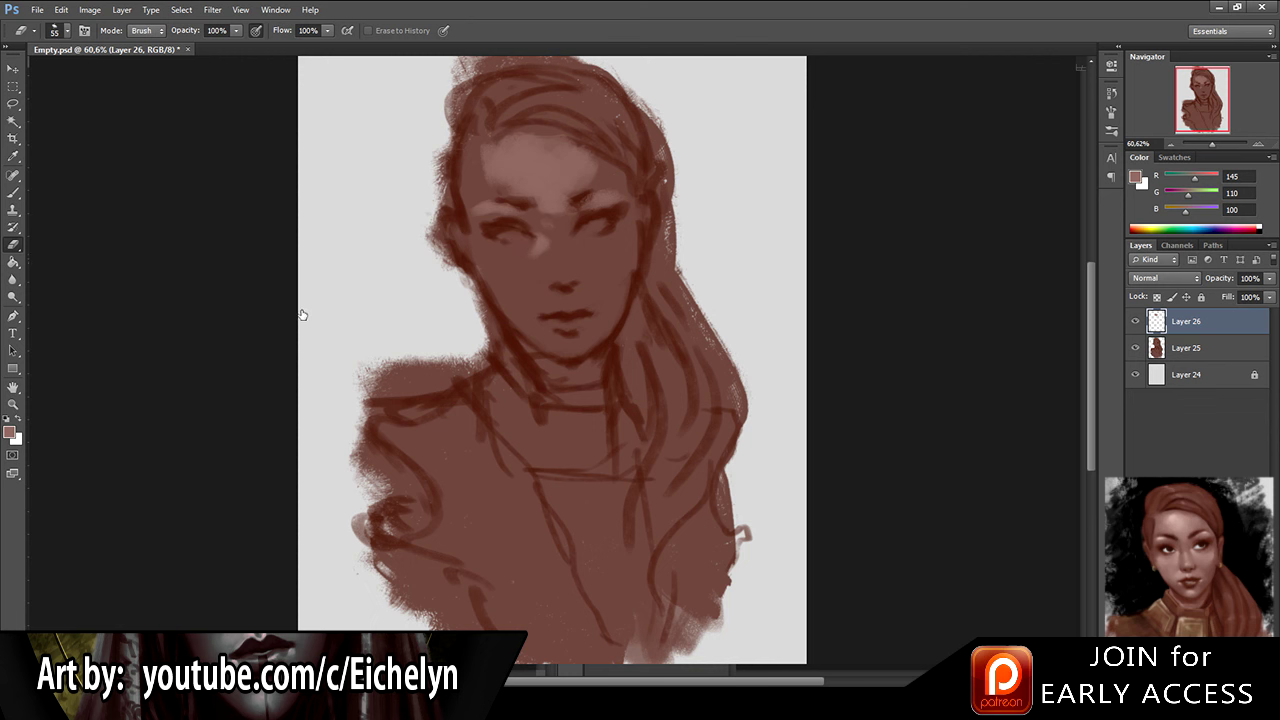
Step: Paint the light skin tone on the cheek below the left eye with a size 62 brush
key("b")
mouse_move(523, 259)
left_mouse_down()
mouse_move(506, 263)
mouse_move(526, 274)
mouse_move(523, 246)
left_mouse_up()
left_click(523, 256, "alt")
left_click(523, 256, "alt")
key("e")
key("b")
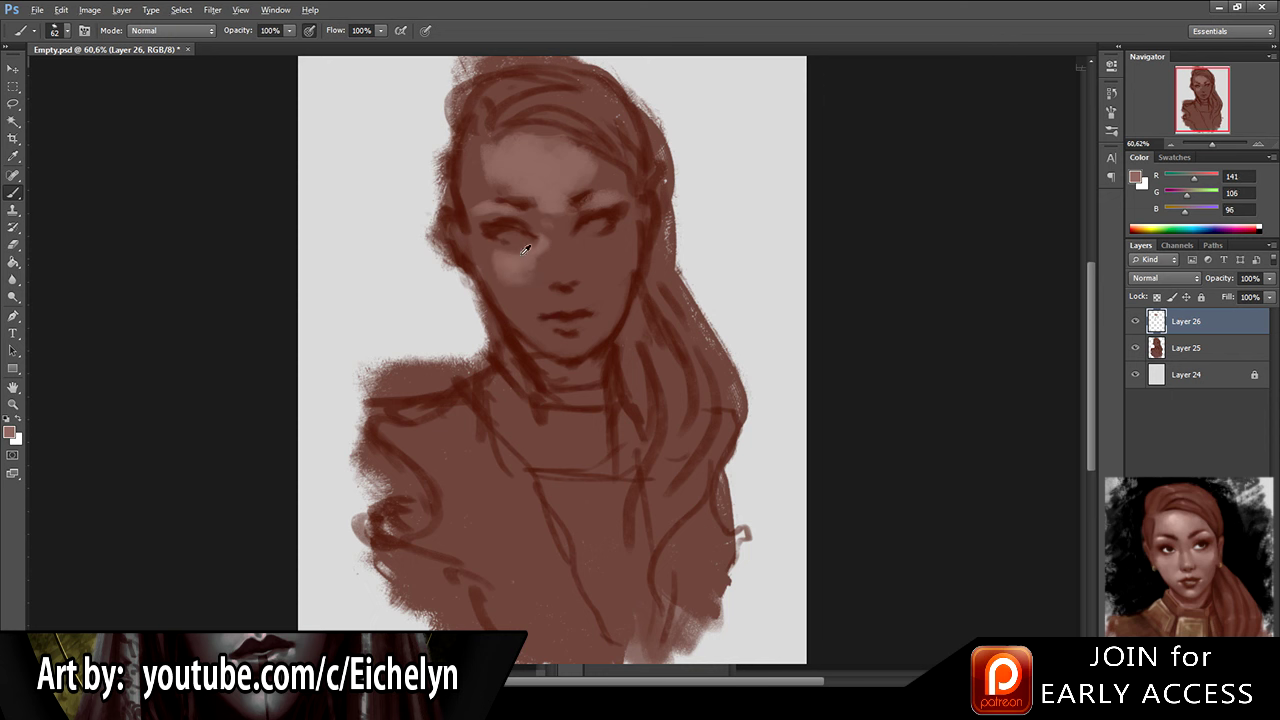
Step: Paint light skin tones sampled from the face along the nose bridge and over the right cheek
mouse_move(582, 247)
left_mouse_down()
mouse_move(621, 237)
mouse_move(594, 278)
mouse_move(590, 261)
mouse_move(560, 249)
mouse_move(555, 201)
mouse_move(555, 262)
mouse_move(549, 245)
mouse_move(566, 270)
left_mouse_up()
left_click(547, 248, "alt")
left_click(590, 263, "alt")
left_click(543, 218, "alt")
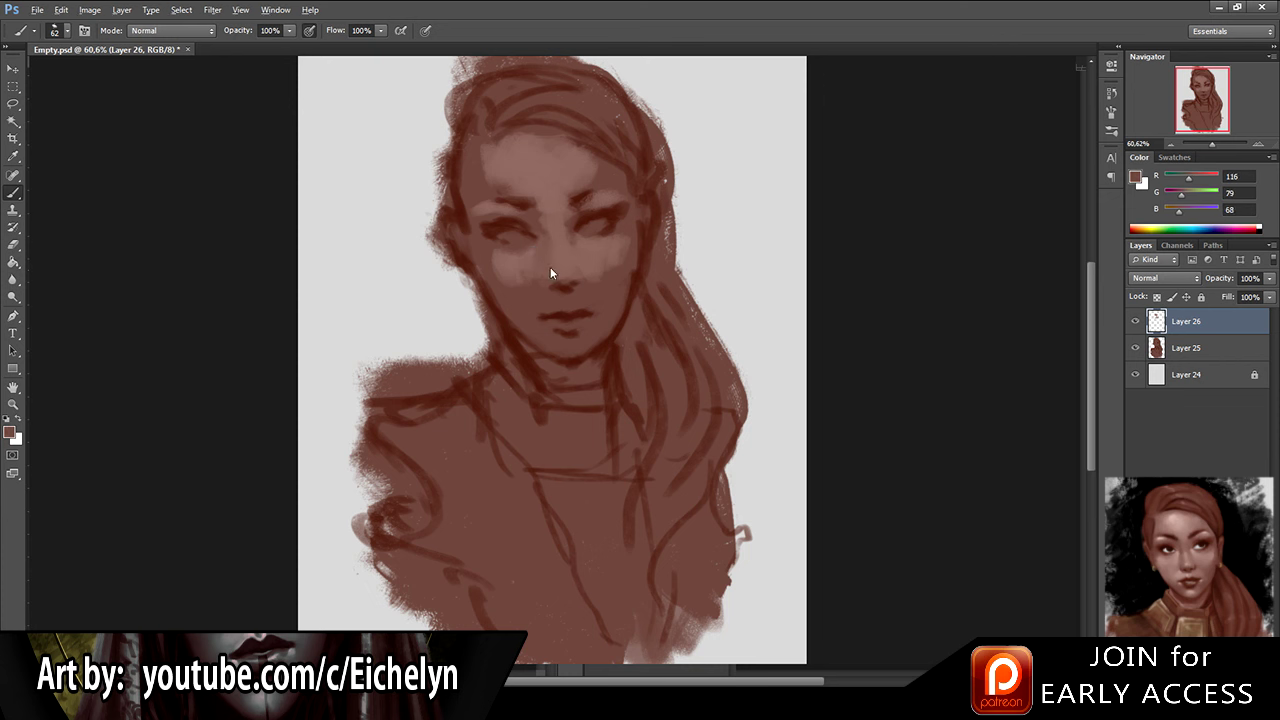
left_click(557, 245, "alt")
left_click(576, 252, "alt")
left_click(614, 262, "alt")
Step: Blend sampled mid tones over the left cheek and extend the skin tone down toward the mouth
key("e")
key("b")
left_click(520, 268, "alt")
left_click(482, 254, "alt")
left_click(500, 266, "alt")
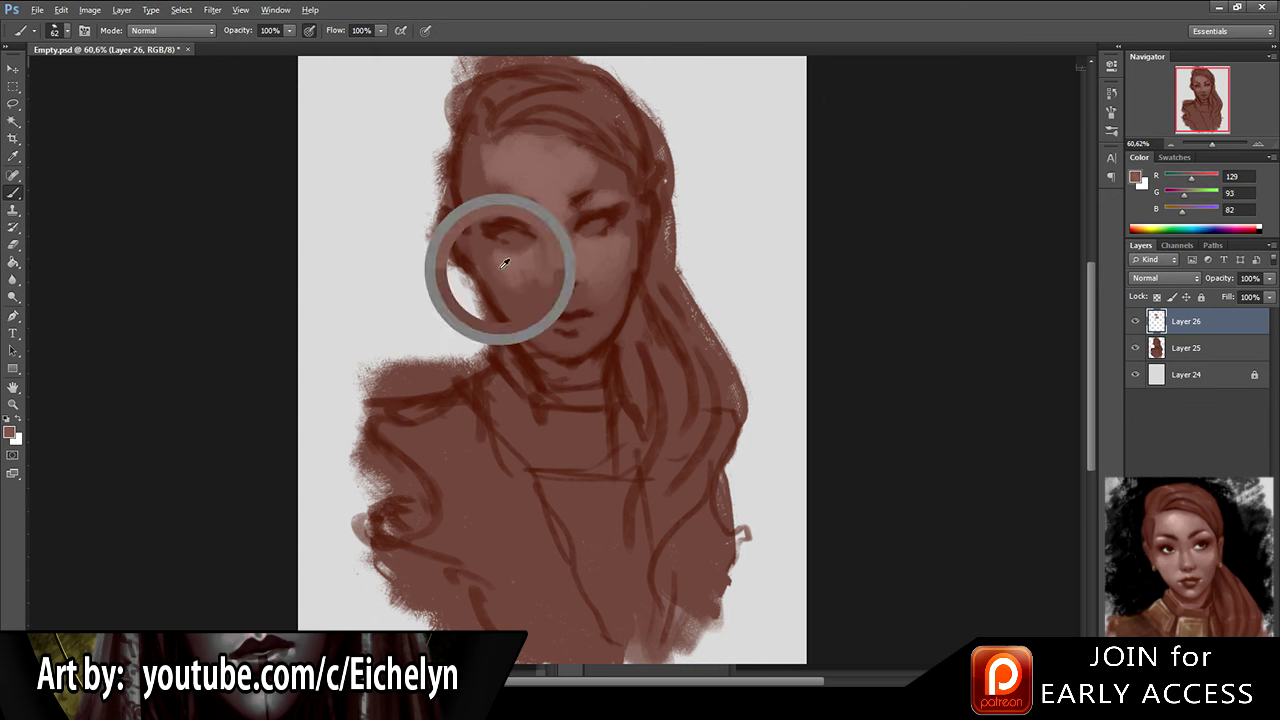
mouse_move(524, 284)
left_mouse_down()
mouse_move(549, 303)
mouse_move(543, 289)
mouse_move(584, 297)
left_mouse_up()
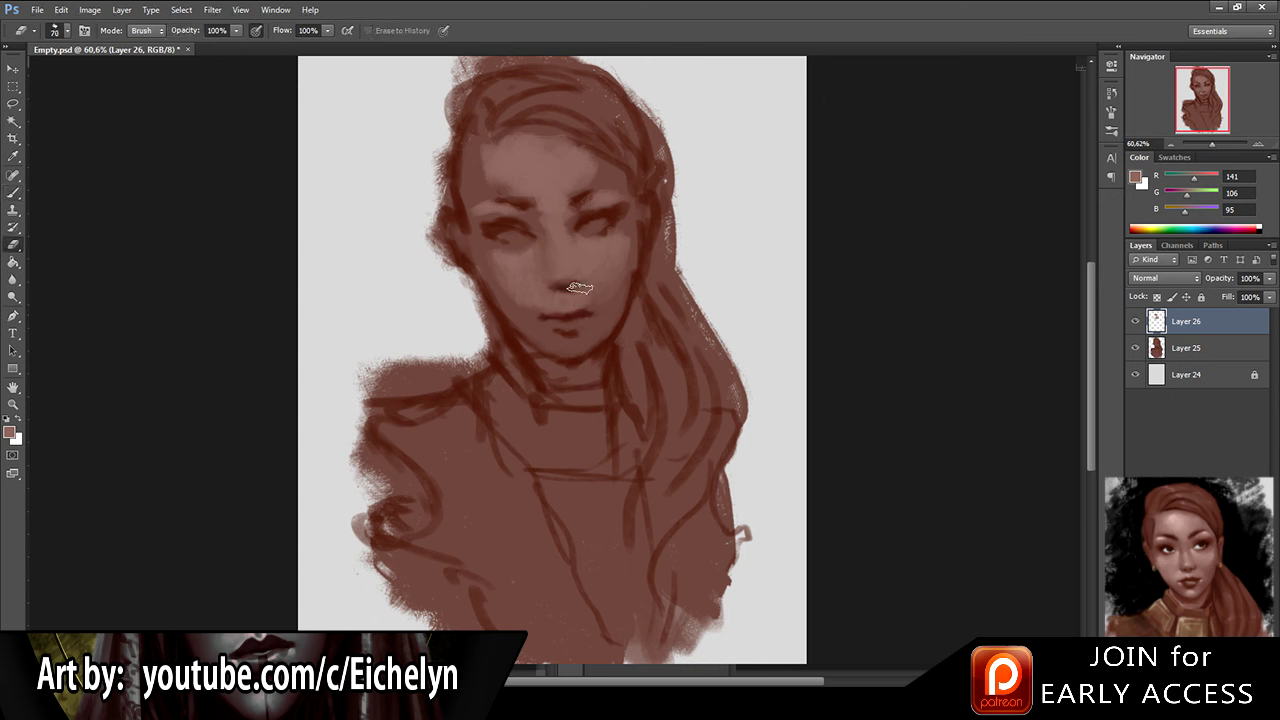
Step: Shape the nose tip and the area around the mouth with sampled skin tones, cleaning up the sketch lines
left_click(571, 282, "alt")
left_click(566, 281, "alt")
left_click(540, 289, "alt")
left_click(580, 295, "alt")
left_click(540, 286, "alt")
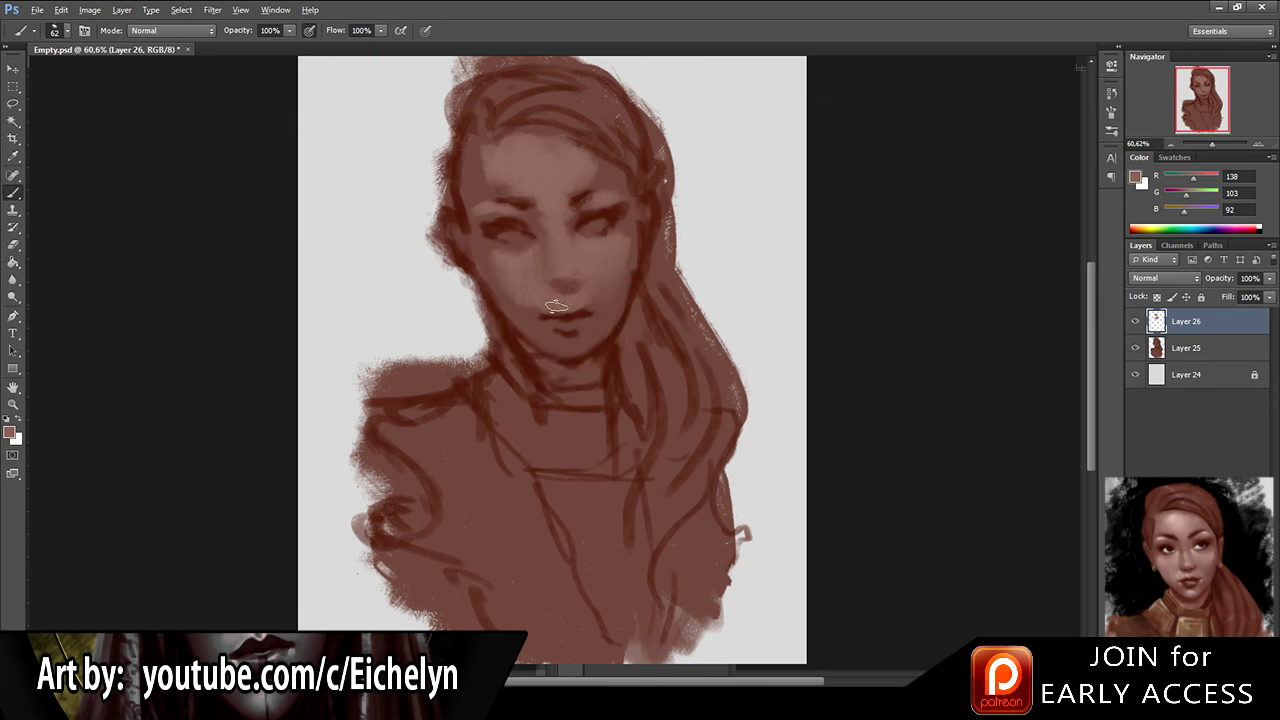
key("e")
left_click(311, 154, "alt")
left_click(591, 283, "alt")
left_click(540, 294, "alt")
Step: Refine the shading of both eyes and their lids with sampled brown tones and a size 40 brush
left_click(616, 212, "alt")
left_click_drag(597, 219, 620, 218)
left_click(610, 239, "alt")
left_click(593, 226, "alt")
left_click(491, 238, "alt")
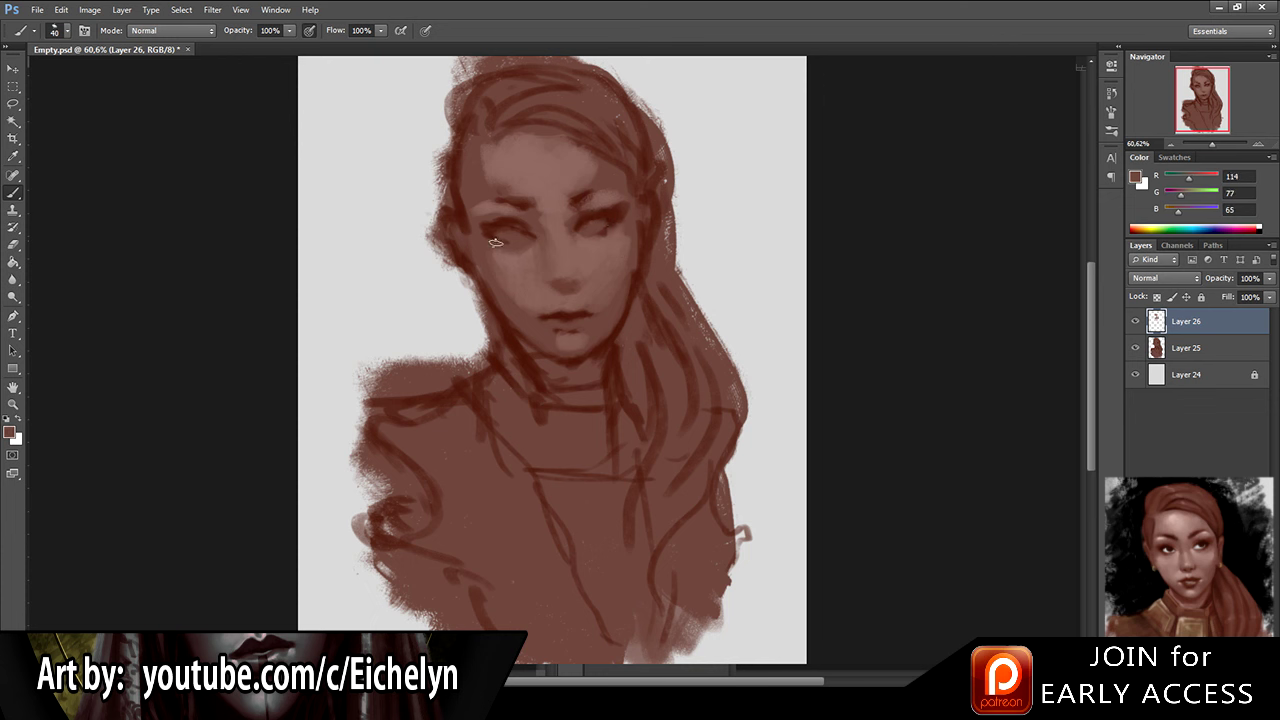
left_click(505, 225, "alt")
left_click(498, 199, "alt")
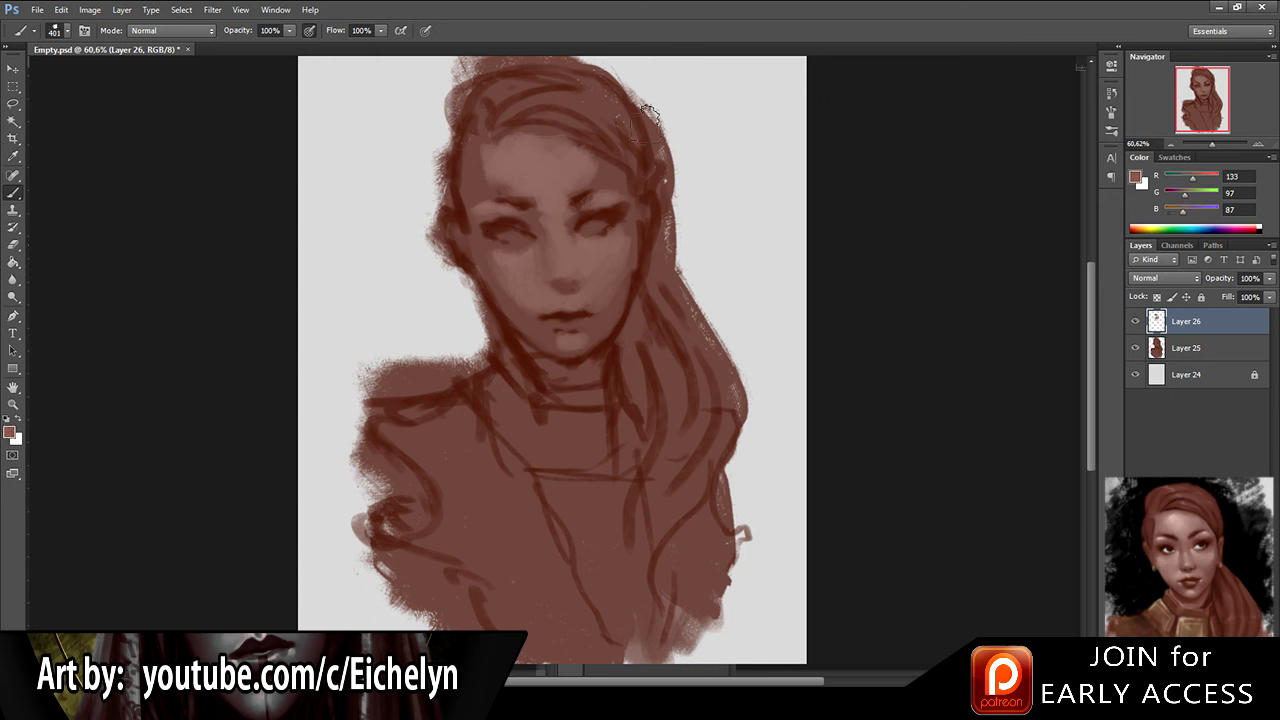
key("bracketleft")
key("period")
key("period")
mouse_move(505, 142)
left_mouse_down()
mouse_move(520, 183)
mouse_move(515, 222)
left_mouse_up()
key("ctrl+z")
Step: Set the brush to size 52 and darken the left eyebrow with a sampled brown, extending it toward the nose
key("bracketleft")
key("bracketleft")
key("bracketleft")
left_click(499, 117, "alt")
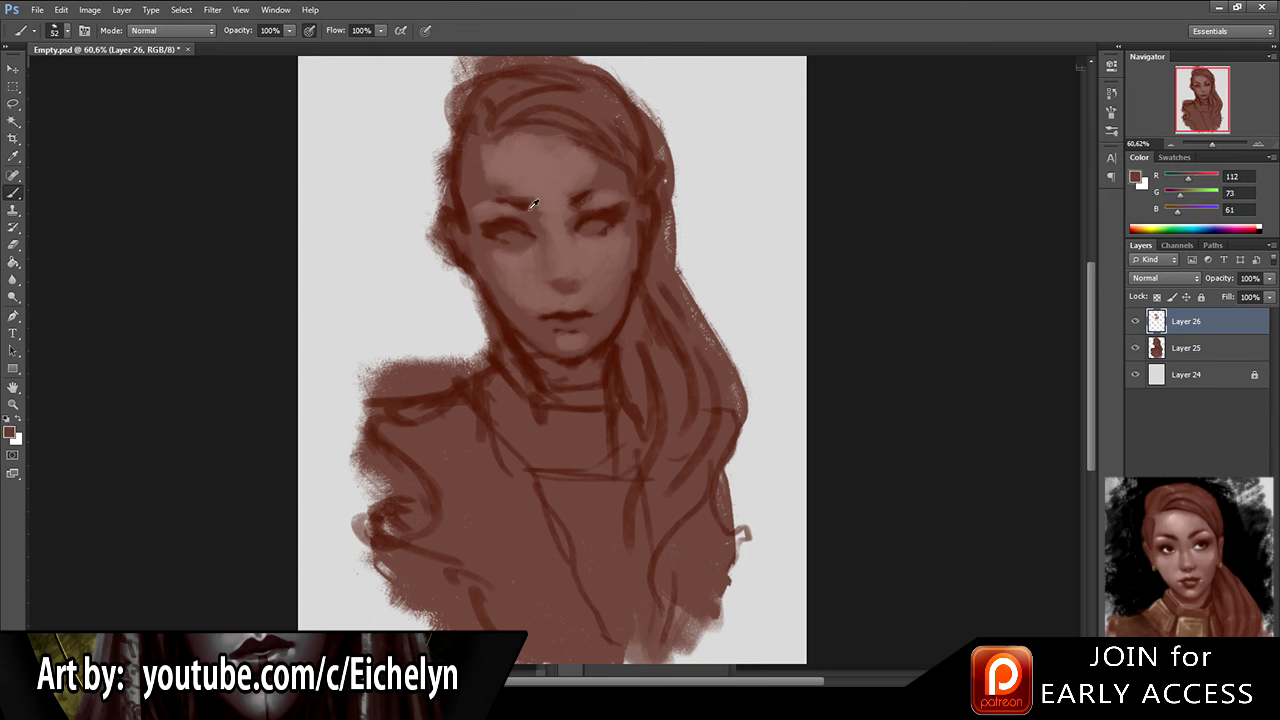
left_click(511, 201, "alt")
left_click_drag(525, 200, 501, 202)
left_click(525, 204, "alt")
left_click(567, 220, "alt")
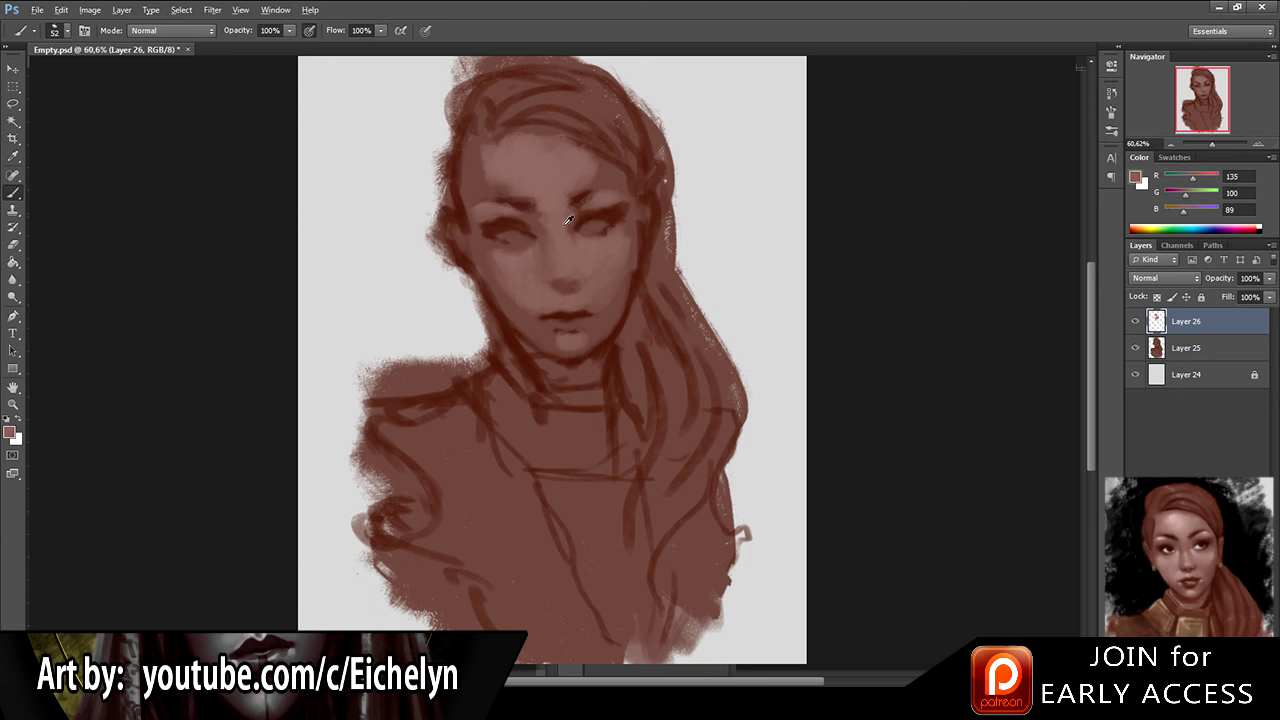
Step: Blend skin tones across both sides of the forehead up to the headwrap and around the eyebrows
left_click(600, 178, "alt")
left_click(604, 176, "alt")
left_click(484, 172, "alt")
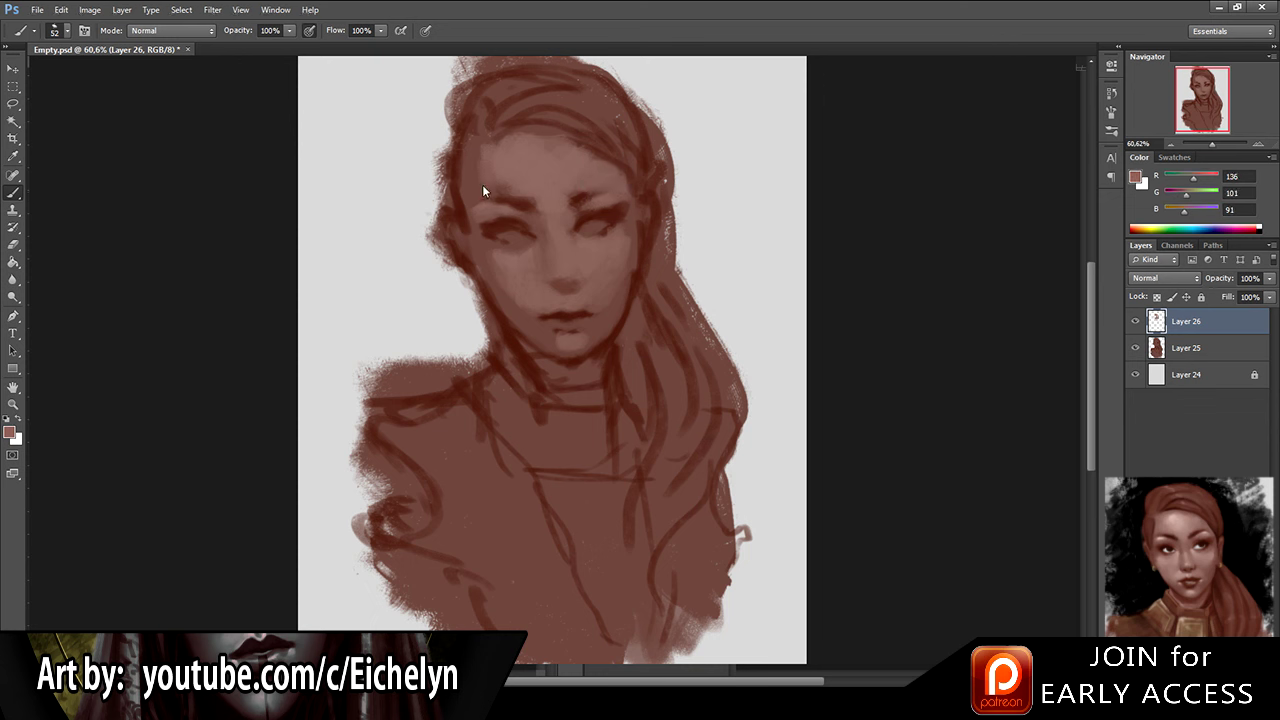
left_click(474, 165, "alt")
left_click(490, 156, "alt")
left_click(526, 186, "alt")
mouse_move(502, 177)
left_mouse_down()
mouse_move(523, 181)
mouse_move(495, 188)
left_mouse_up()
left_click(590, 192, "alt")
left_click(603, 201, "alt")
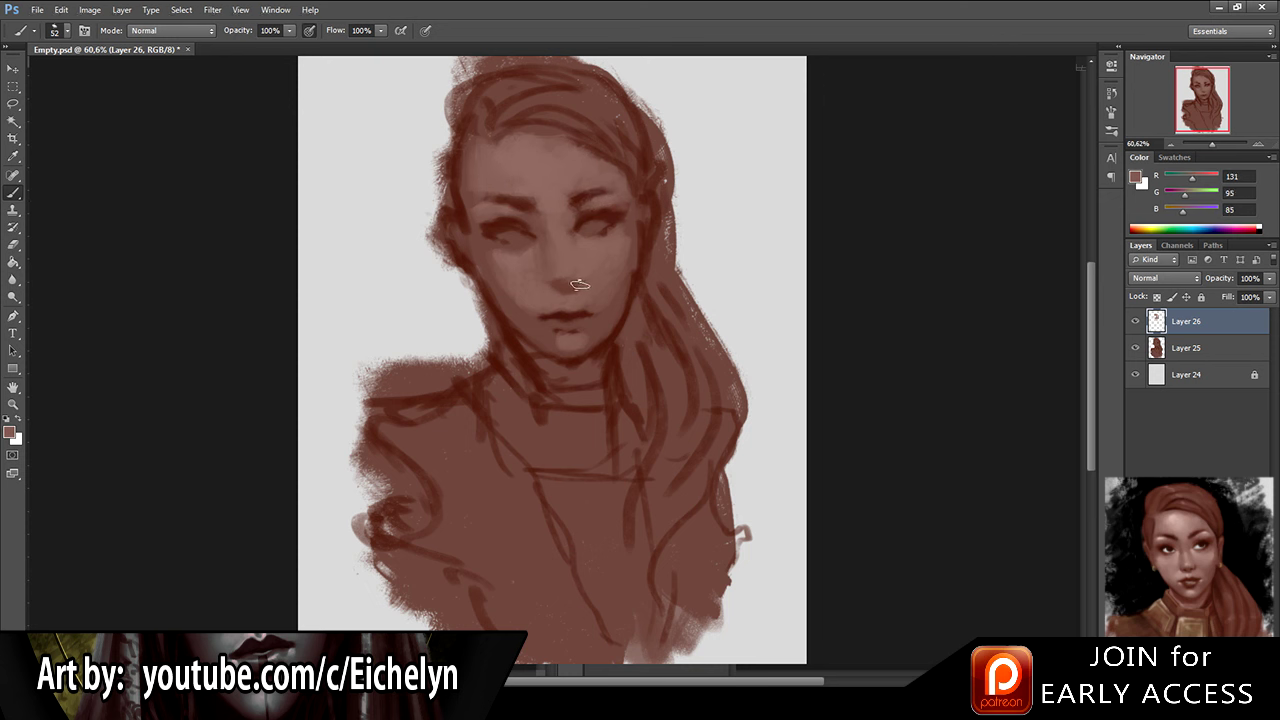
Step: Reduce the brush to size 40 and touch the right eye with light grey sampled from the background
left_click(294, 314)
key("bracketleft")
key("bracketleft")
key("bracketleft")
key("bracketleft")
key("bracketleft")
key("bracketleft")
key("bracketleft")
key("bracketleft")
key("bracketleft")
key("bracketleft")
key("bracketleft")
key("bracketleft")
key("bracketleft")
key("bracketleft")
key("bracketleft")
left_click(410, 78, "alt")
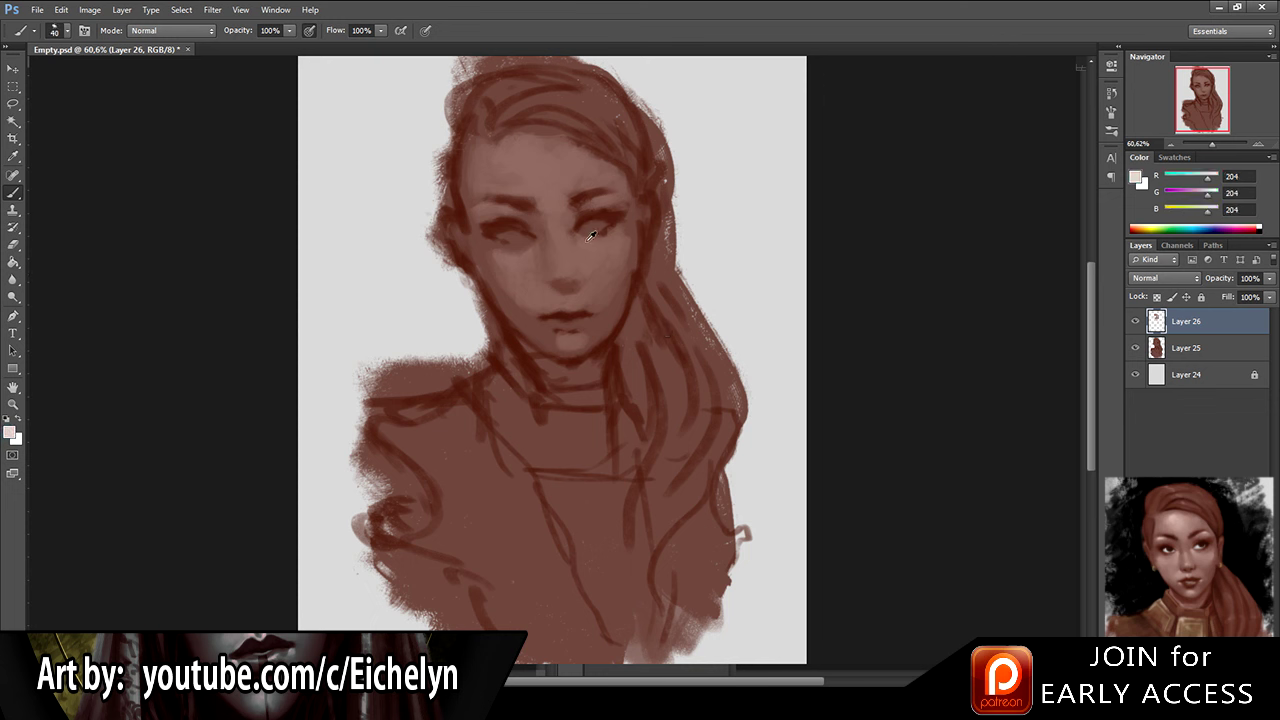
Step: Darken the right eye and the underside of the nose with dark brown, comparing with the shading layer hidden
left_click(606, 218, "alt")
left_click(1136, 321)
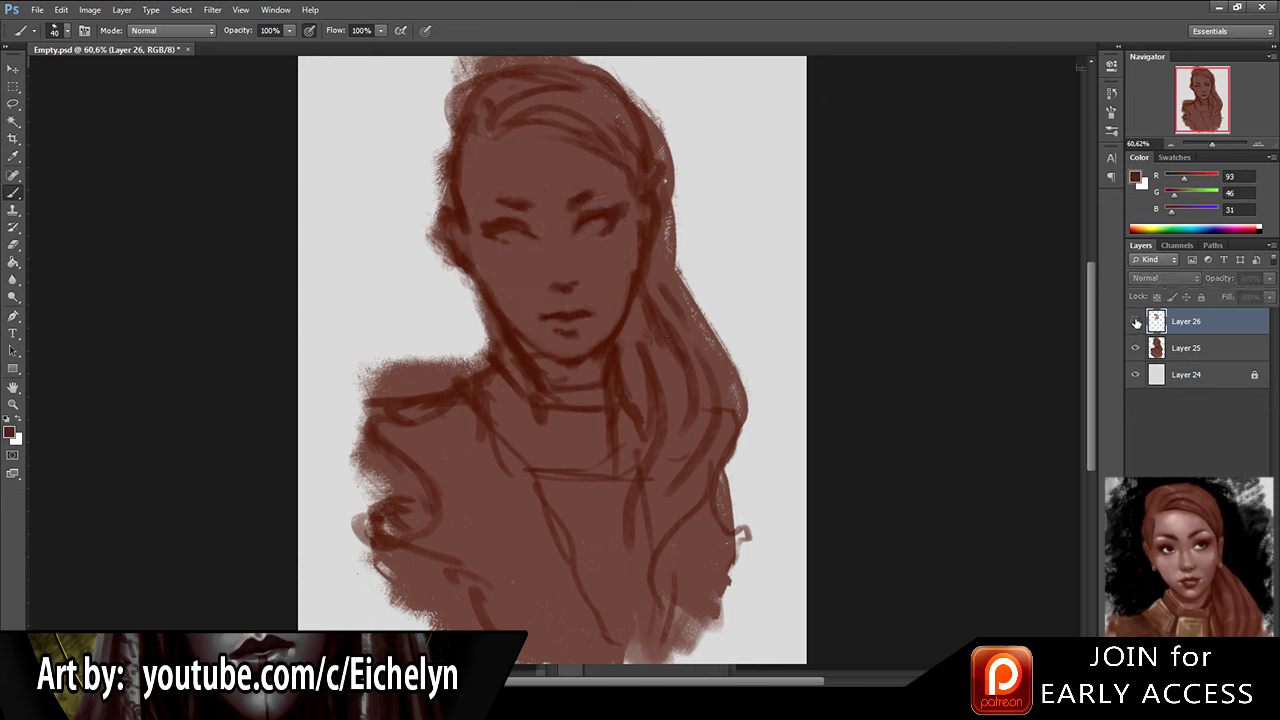
left_click(1136, 321)
key("e")
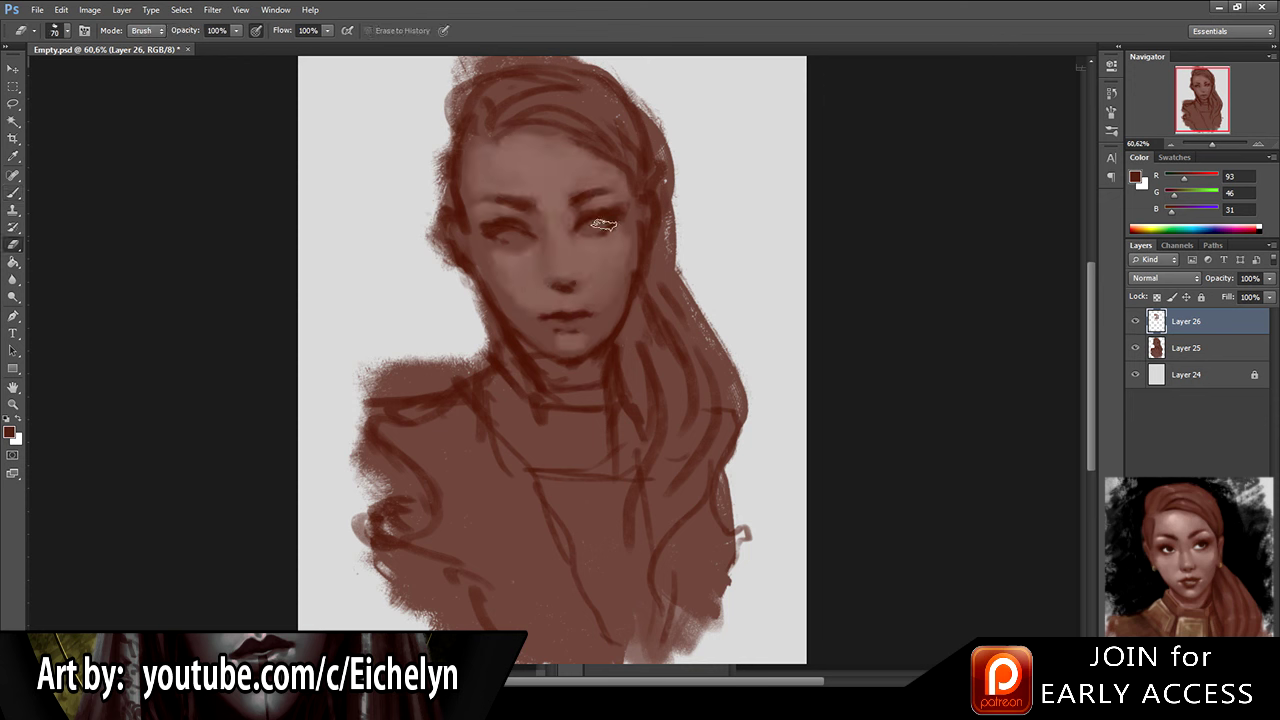
key("b")
Step: Paint sampled tones along the left jawline and the neck beneath the chin
left_click(514, 343, "alt")
left_click(528, 346, "alt")
left_click(513, 343, "alt")
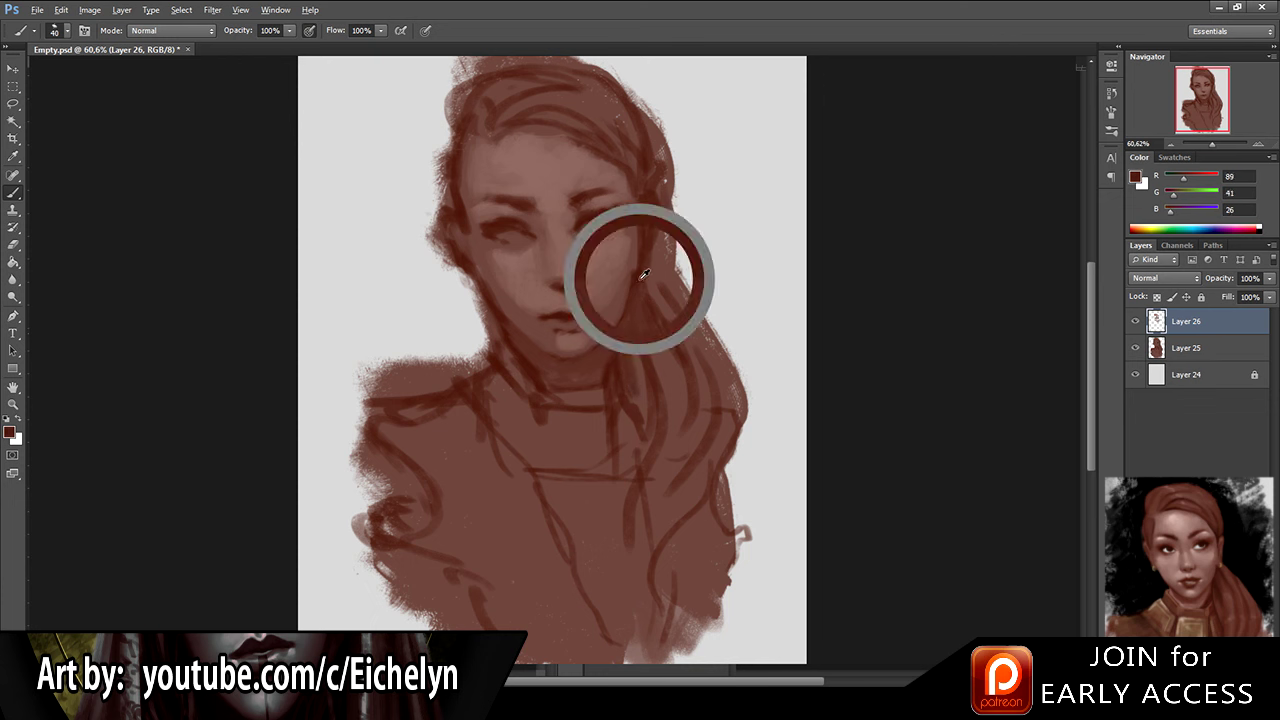
Step: Paint dark brown shadows on the scarf beside the right cheek and neck with a size 55 brush
left_click(633, 327, "alt")
left_click(635, 375, "alt")
left_click(640, 337, "alt")
left_click(653, 359, "alt")
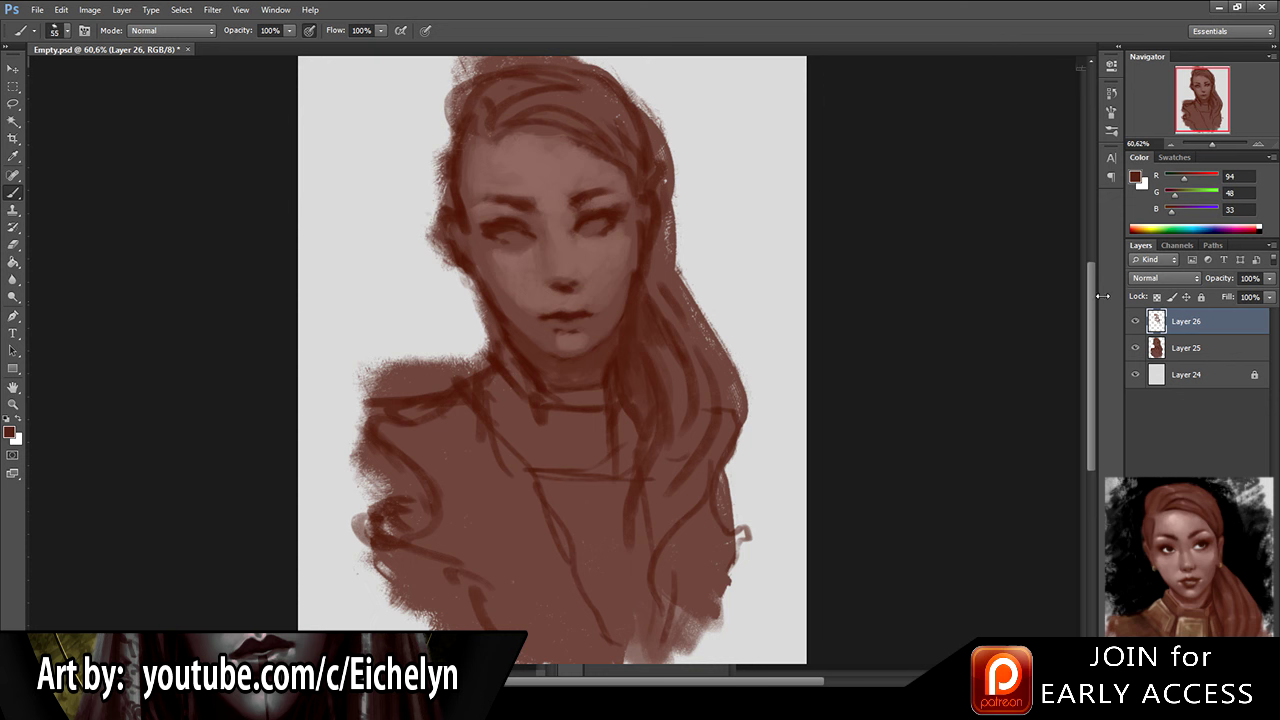
Step: Cover the sketch lines at the headwrap's front left with sampled dark brown tones
left_click(466, 118, "alt")
left_click(484, 118, "alt")
left_click(507, 82, "alt")
left_click(496, 112, "alt")
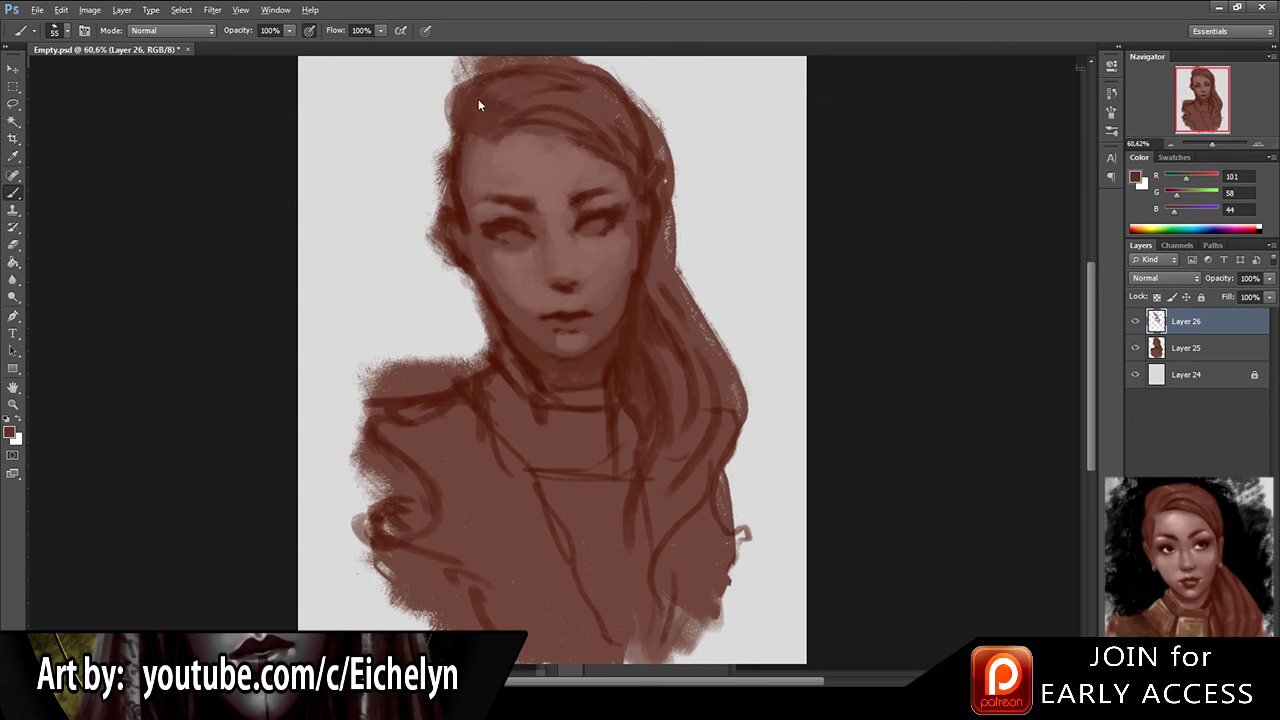
Step: Block in the folds across the headwrap's top and right side with alternating sampled browns
left_click(612, 136, "alt")
left_click(508, 115, "alt")
left_click(499, 121, "alt")
left_click(542, 96, "alt")
left_click(630, 128, "alt")
left_click(600, 125, "alt")
left_click(605, 127, "alt")
left_click(567, 98, "alt")
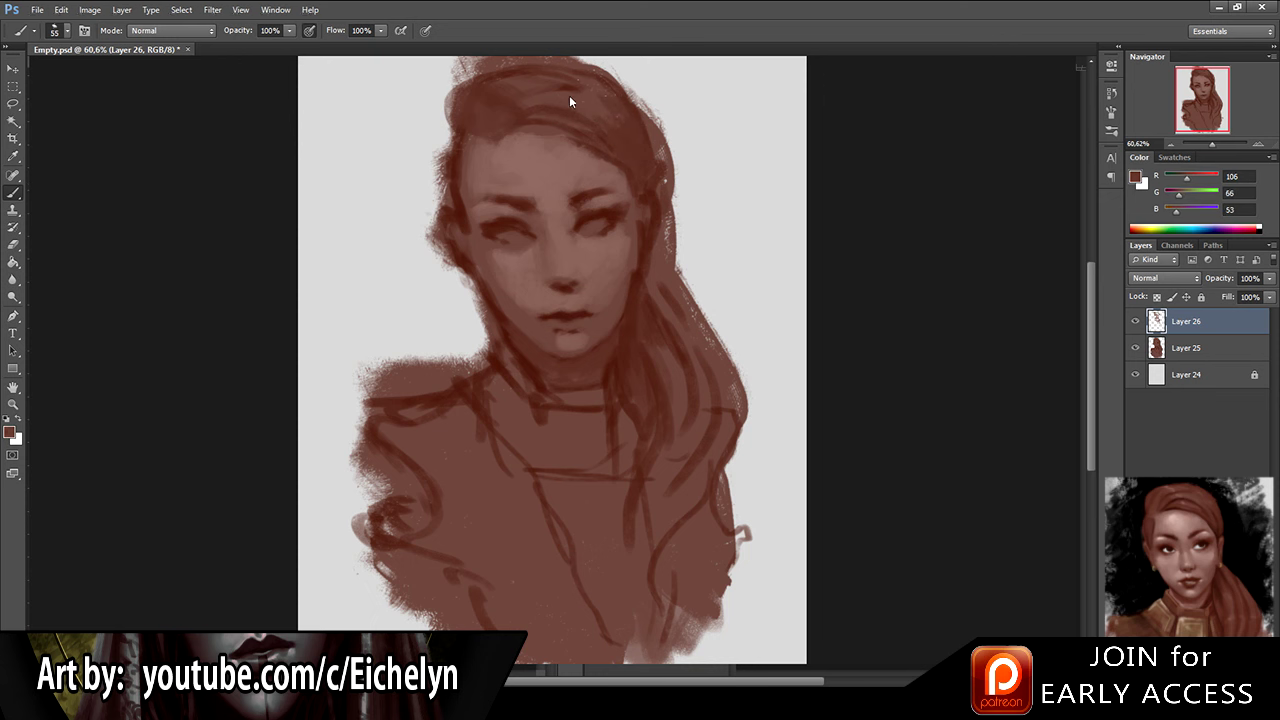
Step: Blend the headwrap's crown and darken its edge along the right temple down to the ear
left_click(500, 85, "alt")
left_click(520, 103, "alt")
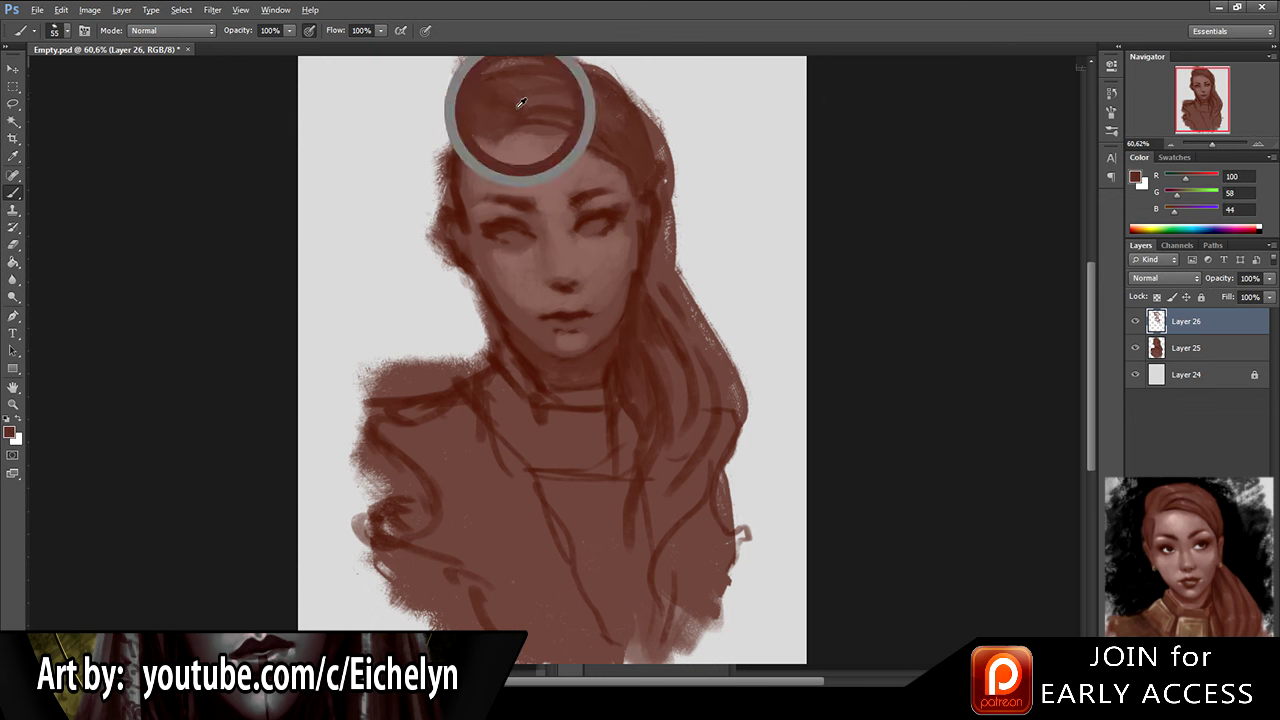
left_click(627, 157, "alt")
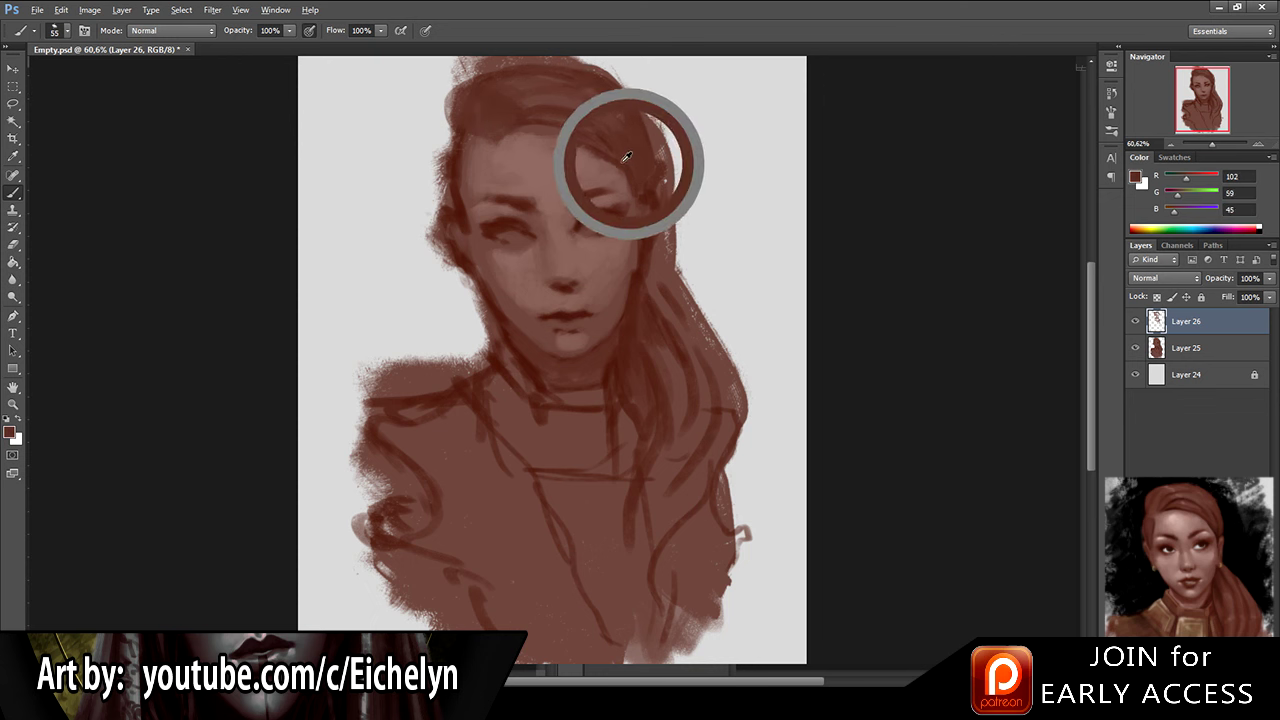
left_click_drag(597, 153, 619, 168)
left_click(662, 207, "alt")
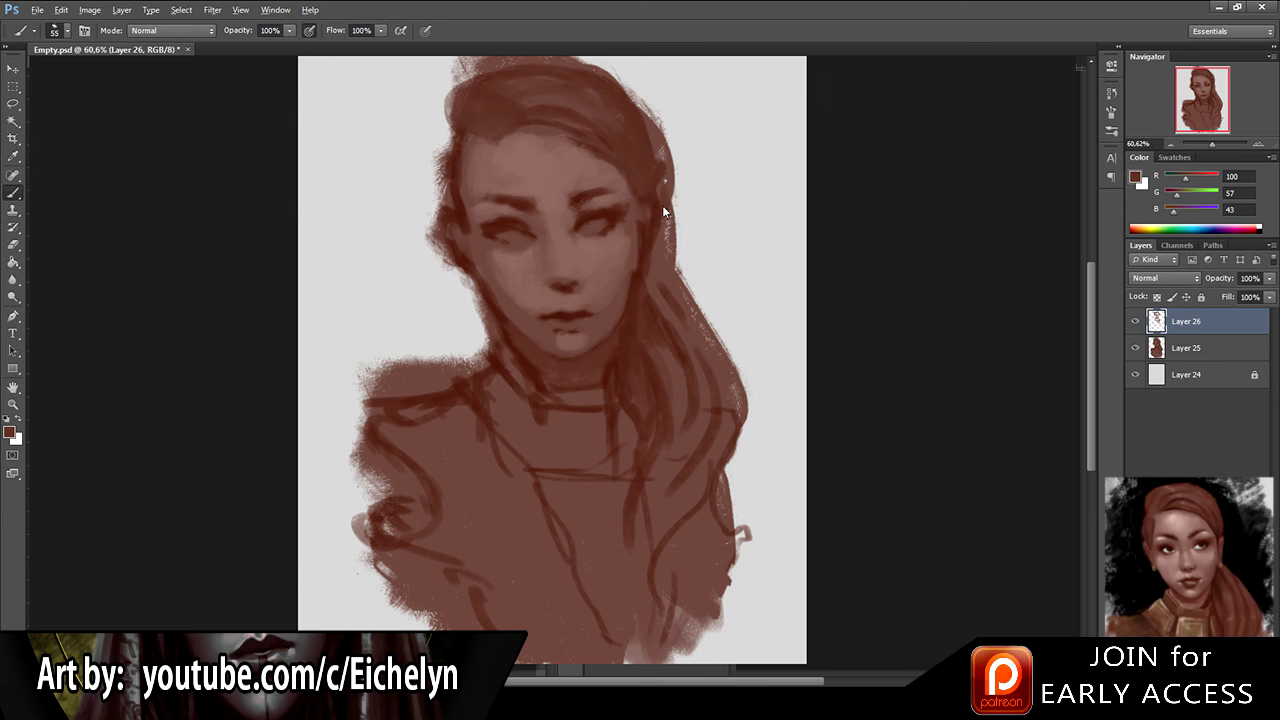
Step: Paint long dark brown strokes down the hanging scarf to define its folds and outer right edge
left_click(630, 282, "alt")
mouse_move(665, 447)
left_mouse_down()
mouse_move(641, 540)
mouse_move(642, 616)
mouse_move(634, 536)
mouse_move(654, 624)
left_mouse_up()
left_click(659, 441, "alt")
left_click_drag(655, 500, 648, 614)
left_click(717, 427, "alt")
left_click_drag(692, 382, 677, 450)
mouse_move(668, 232)
left_mouse_down()
mouse_move(679, 296)
mouse_move(739, 418)
mouse_move(728, 472)
left_mouse_up()
Step: Sample tones around the mouth and paint over the sketch marks below the lips
left_click(565, 336, "alt")
left_click(564, 331, "alt")
left_click(563, 333, "alt")
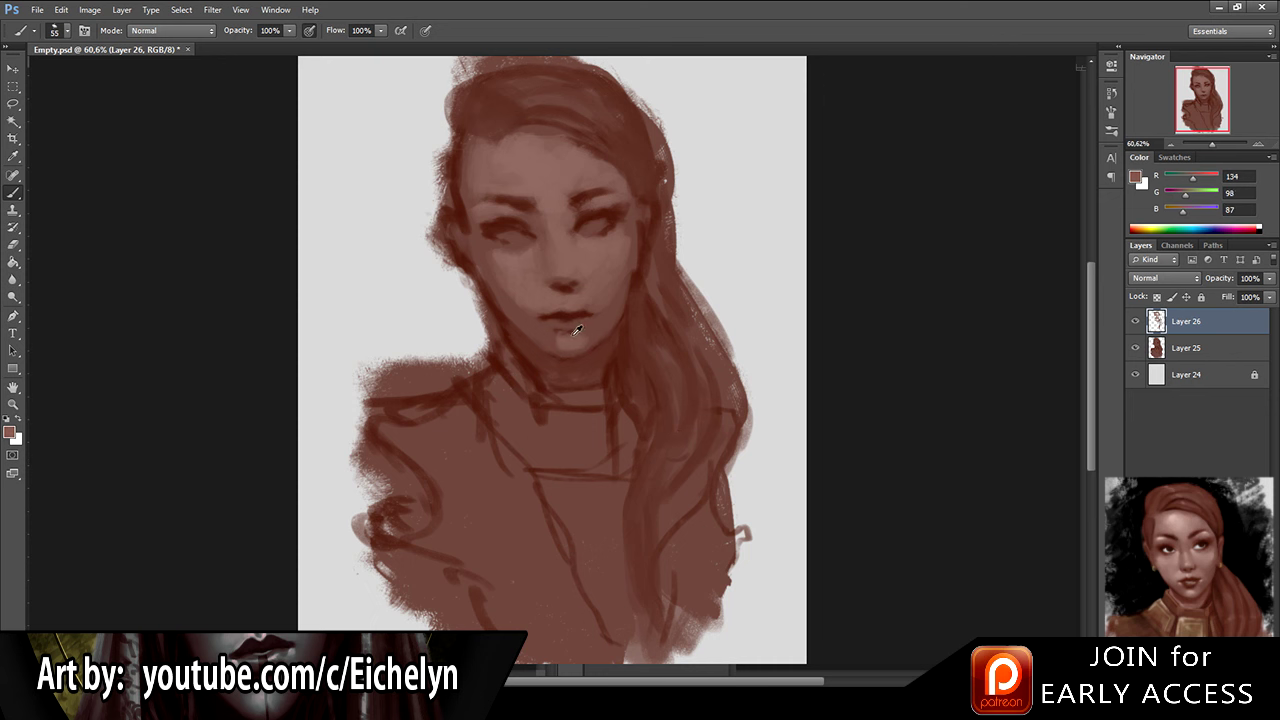
left_click(548, 318, "alt")
left_click(559, 328, "alt")
left_click(575, 341, "alt")
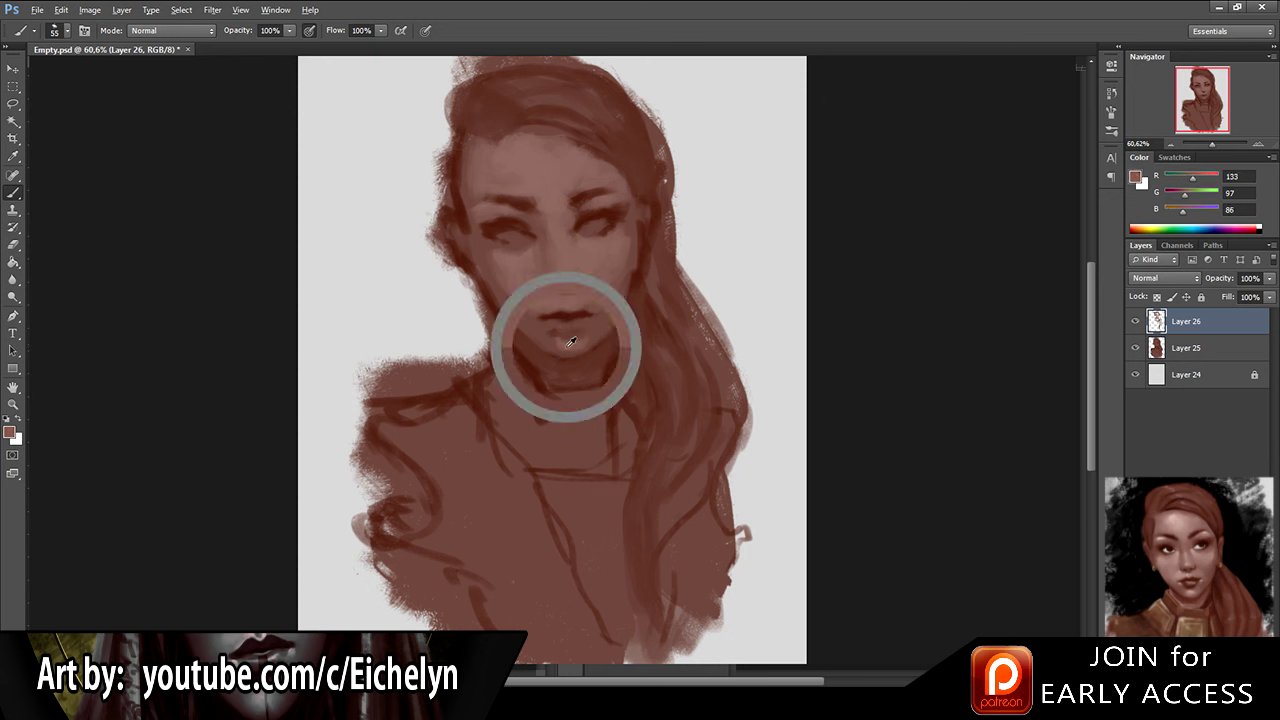
left_click(571, 339, "alt")
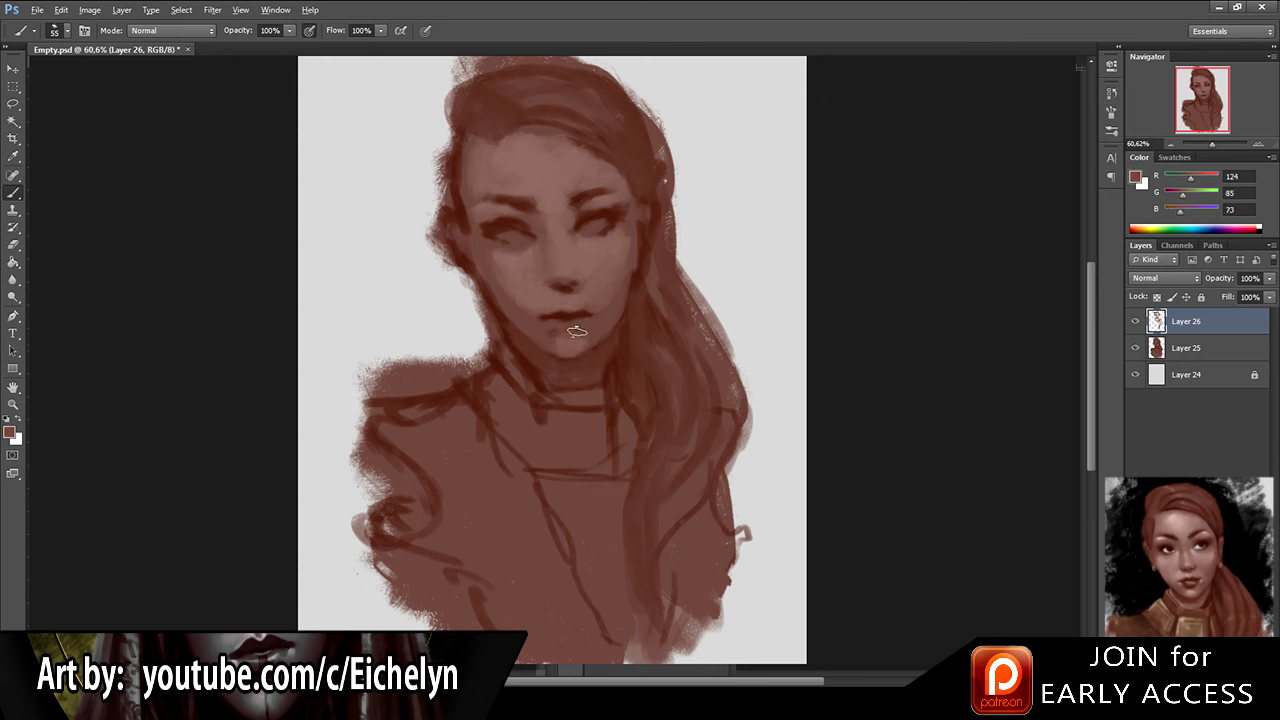
Step: Blend sampled skin tones over the chin and the lower right jaw
left_click(565, 330, "alt")
left_click(576, 349, "alt")
left_click_drag(582, 351, 563, 354)
left_click(580, 352, "alt")
left_click(602, 331, "alt")
Step: Sample the dark brown of the mouth line (RGB 85, 37, 21) and fill in the lips
left_click(560, 316, "alt")
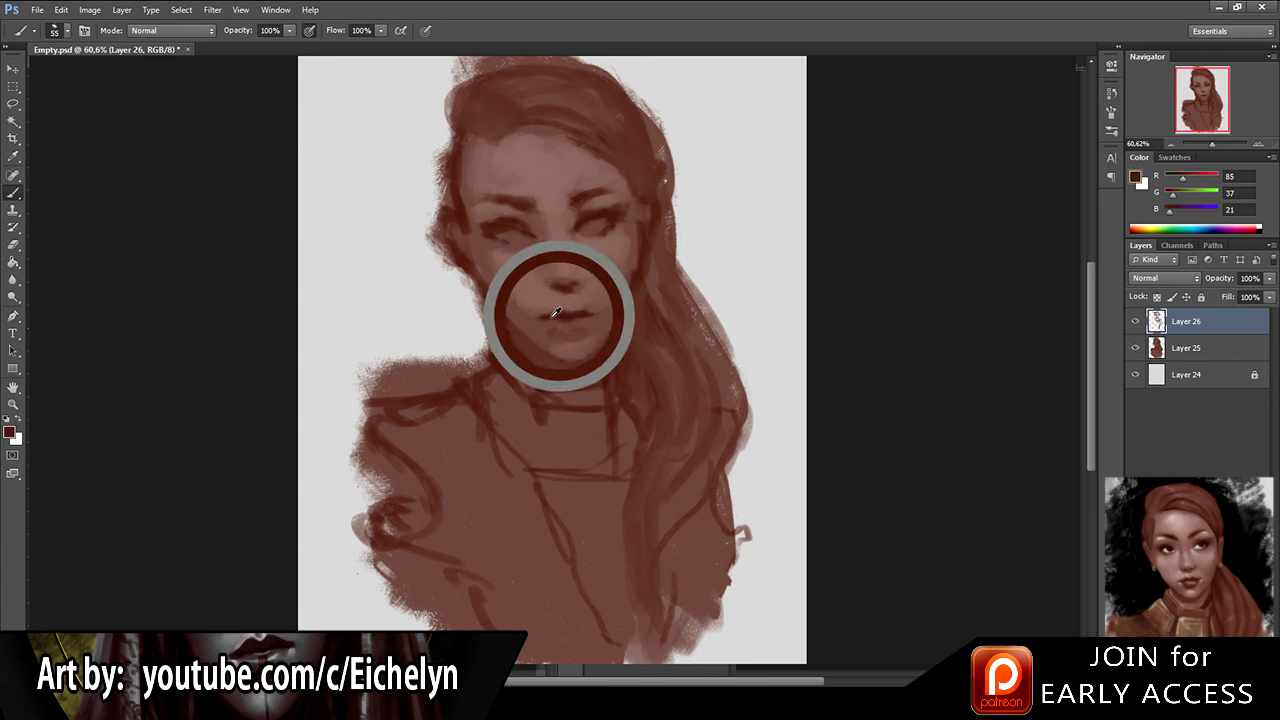
left_click_drag(572, 327, 578, 324)
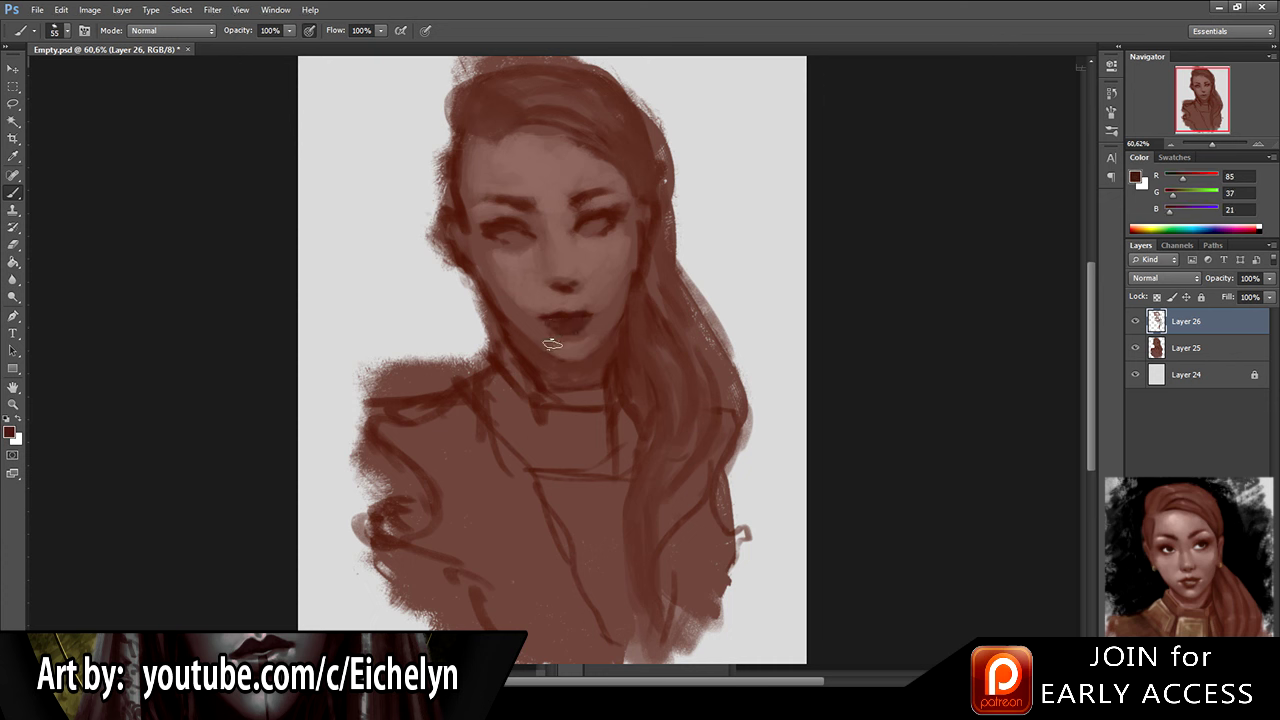
Step: Refine the lip shape and lighten the lower lip with a size 35 brush, saving the document
key("alt")
key("bracketleft")
key("bracketleft")
left_click(323, 114, "alt")
key("ctrl+s")
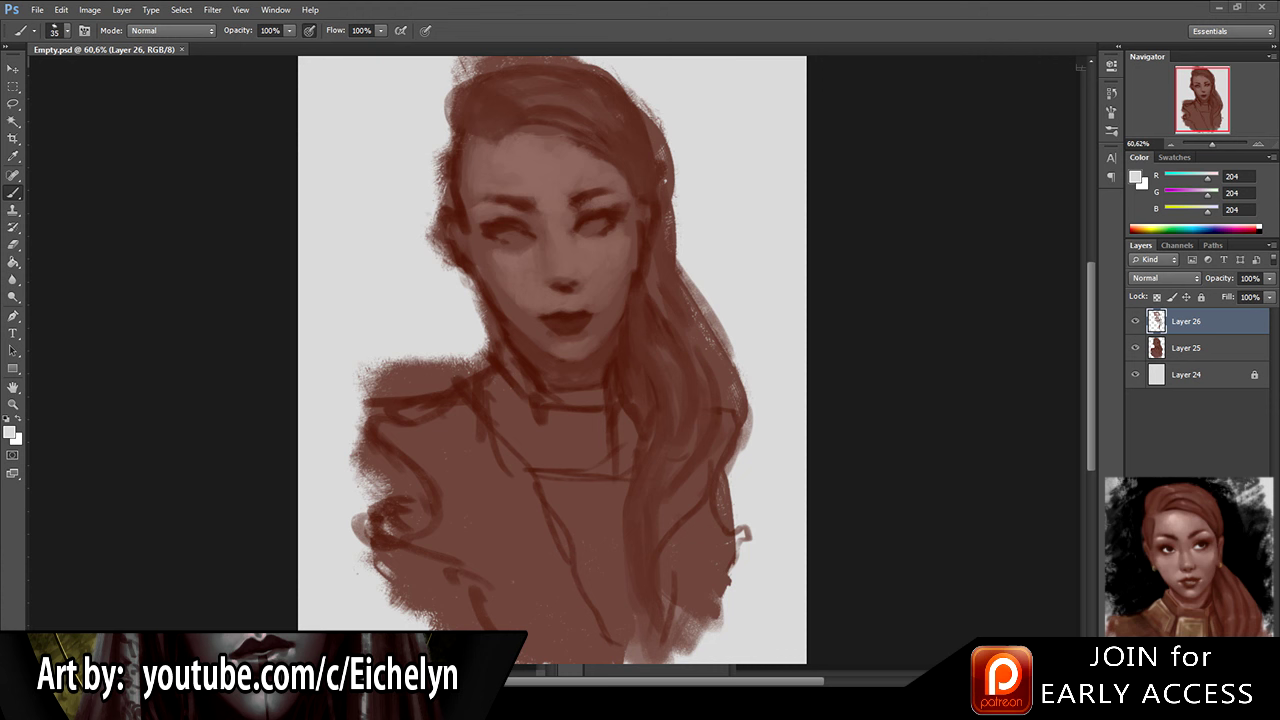
left_click(598, 312, "alt")
left_click(600, 310, "alt")
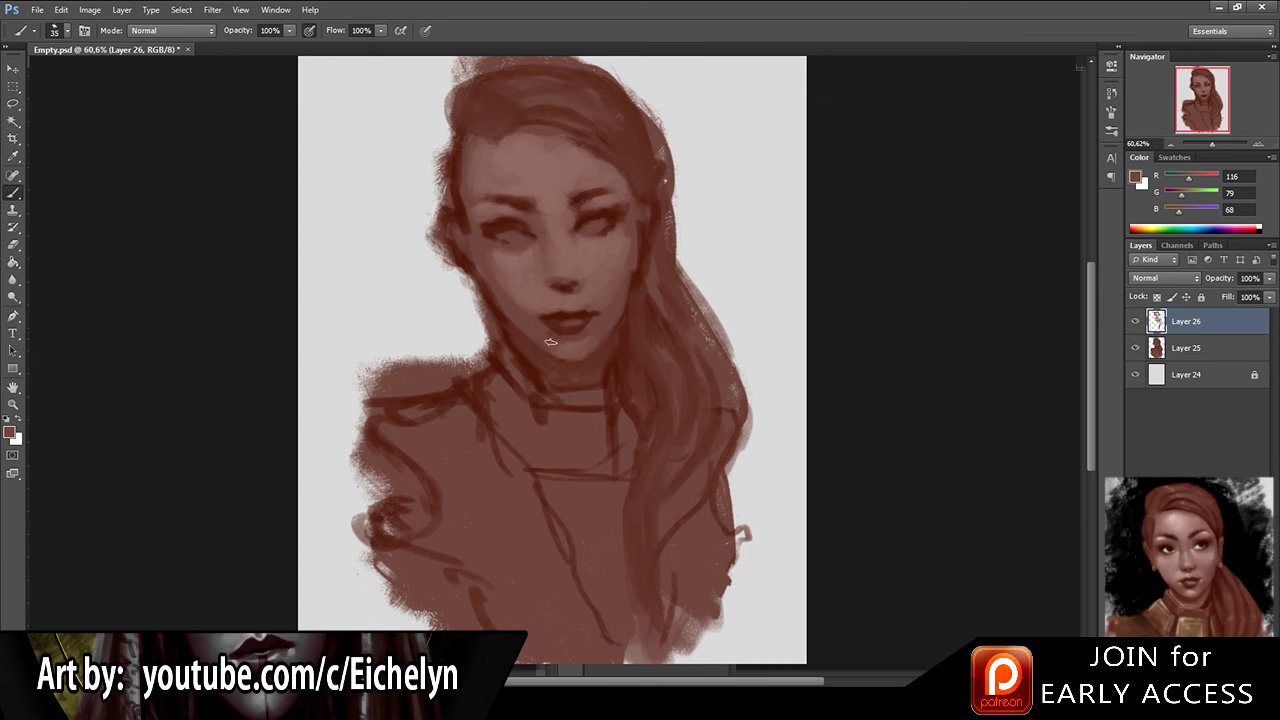
Step: Merge the portrait layers and paint the whites of both eyes in light grey (RGB 204, 204, 204) on a new layer
key("ctrl+e")
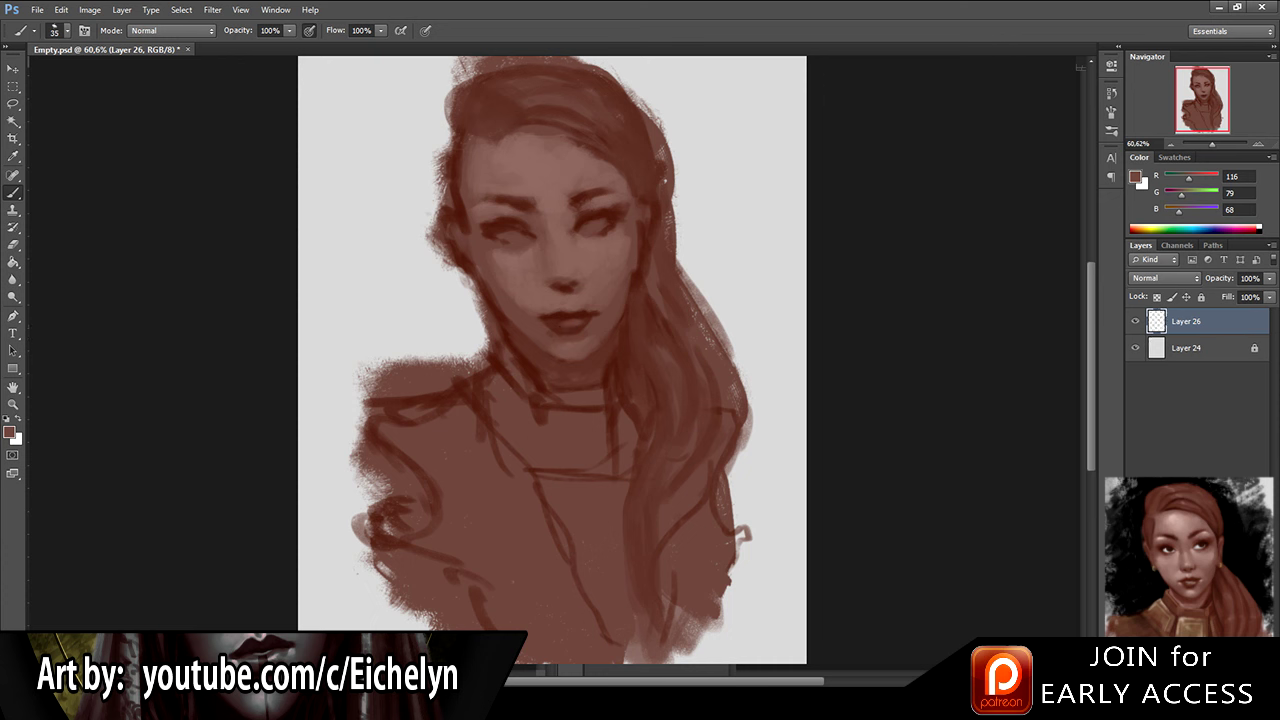
key("ctrl+shift+alt+n")
left_click(704, 160, "alt")
left_click_drag(496, 232, 512, 234)
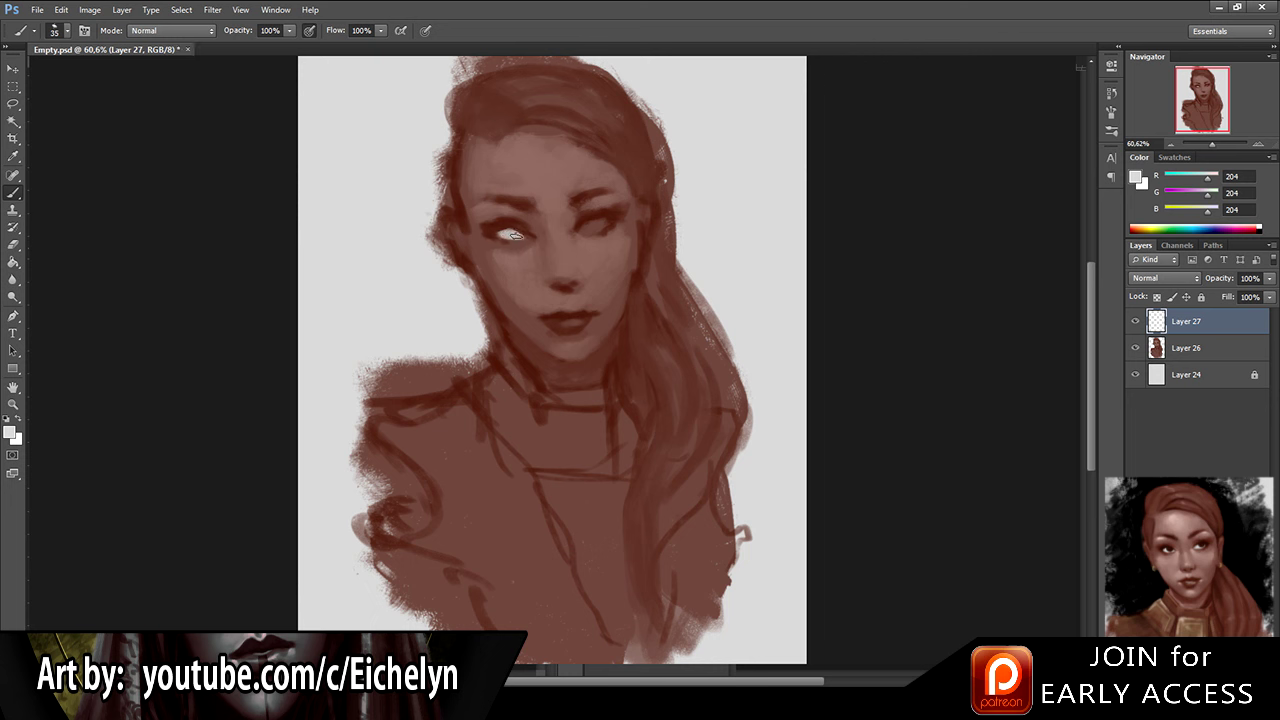
left_click_drag(597, 225, 606, 226)
key("e")
left_click_drag(594, 217, 611, 222)
Step: Sample tones around the eyes and shade the eye whites with a size 19 brush
key("b")
left_click(602, 218, "alt")
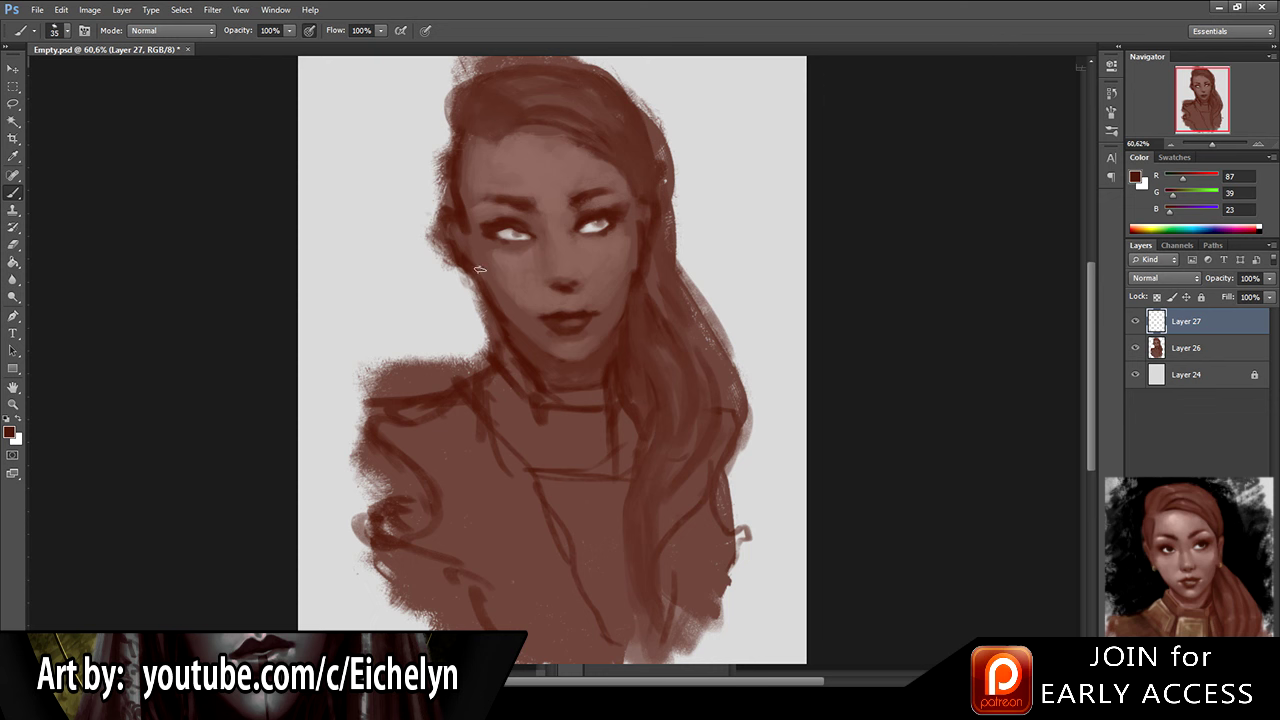
left_click_drag(512, 232, 518, 236)
left_click(329, 95, "alt")
left_click(518, 225, "alt")
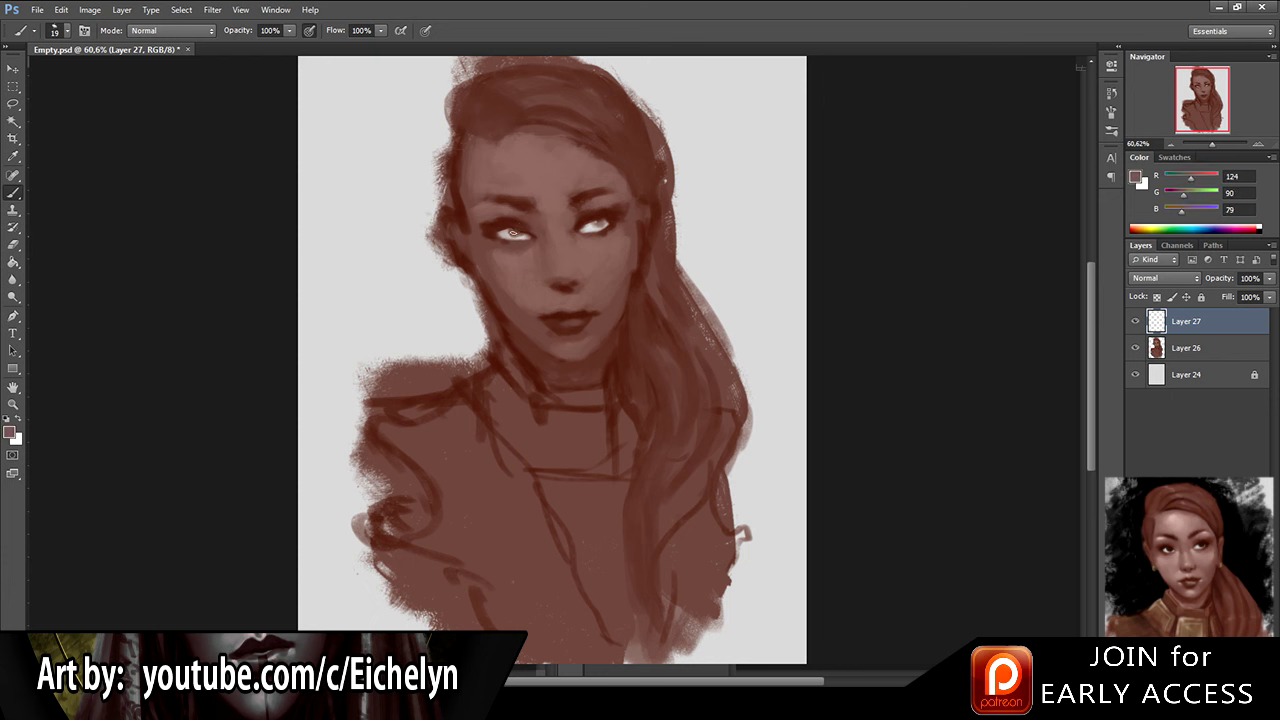
left_click(507, 230, "alt")
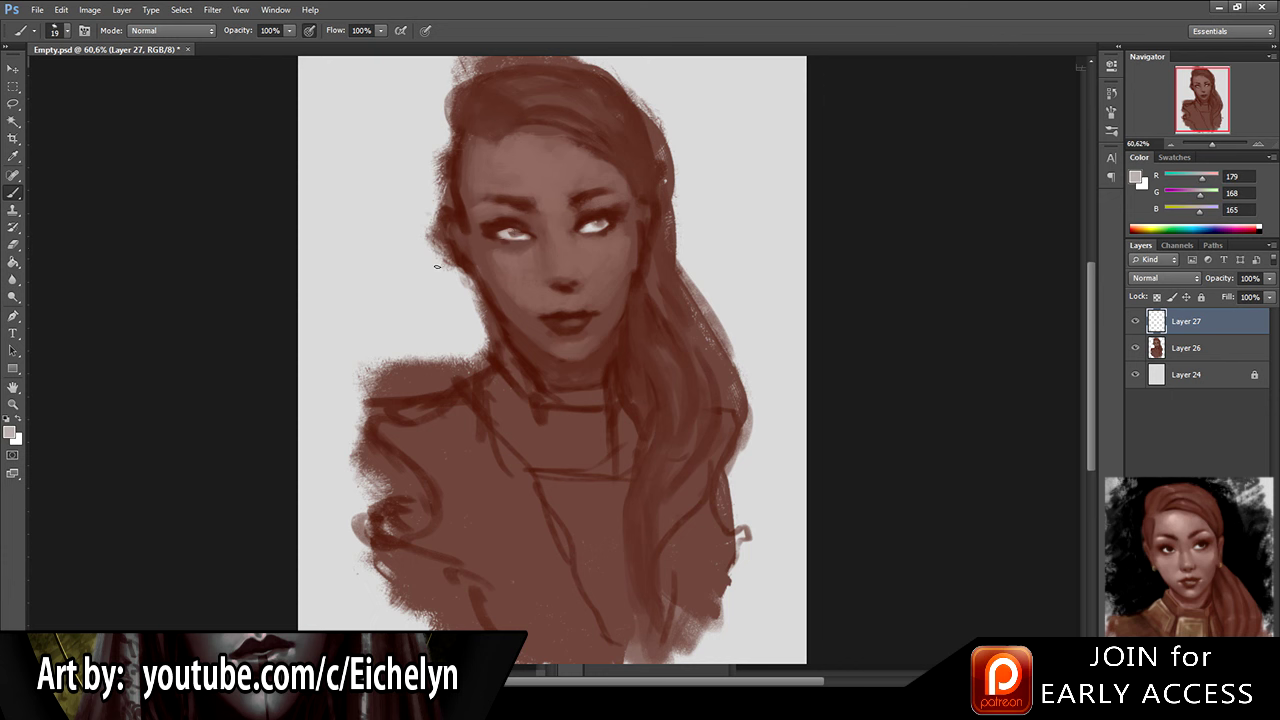
left_click(521, 226, "alt")
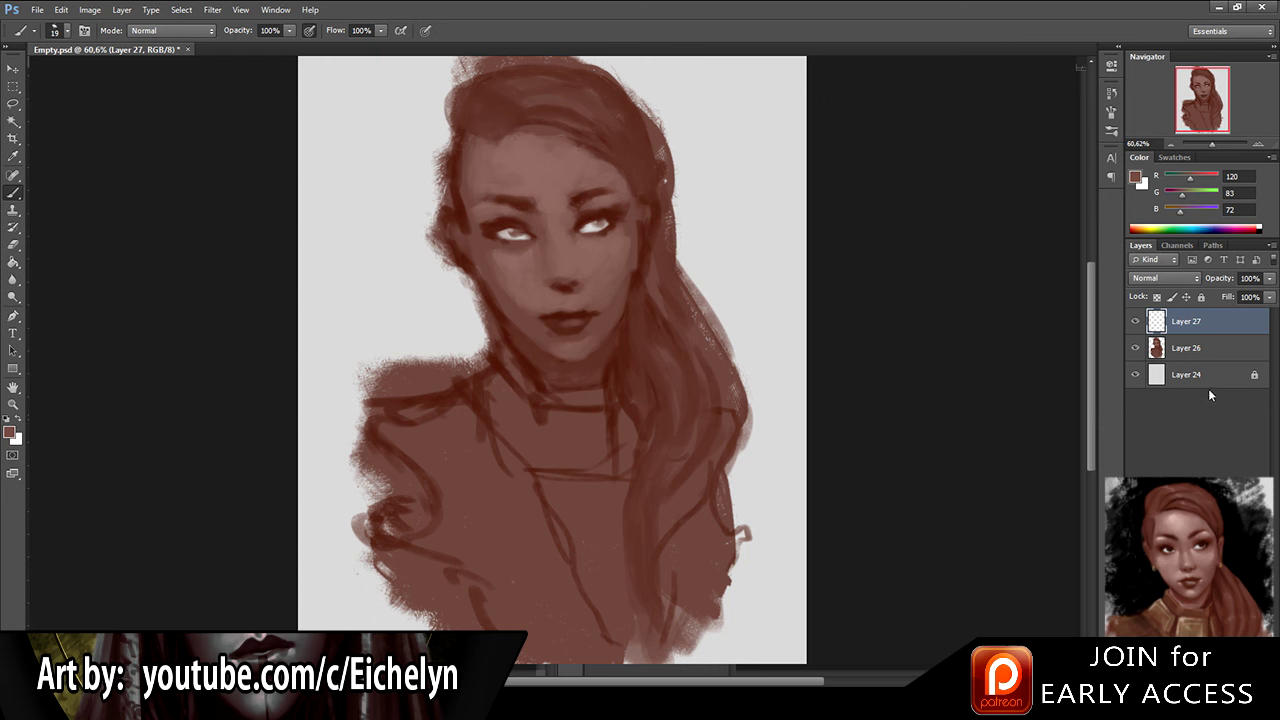
Step: Merge the eye-whites layer with the portrait layer and add a new layer above it
left_click(1208, 350, "ctrl")
key("ctrl+e")
key("ctrl+shift+alt+n")
Step: Sample the forehead skin and lighten the colour to RGB 178, 145, 134 for a size 39 brush
left_click(301, 176, "alt")
key("bracketright")
key("bracketright")
left_click(558, 180, "alt")
key("i")
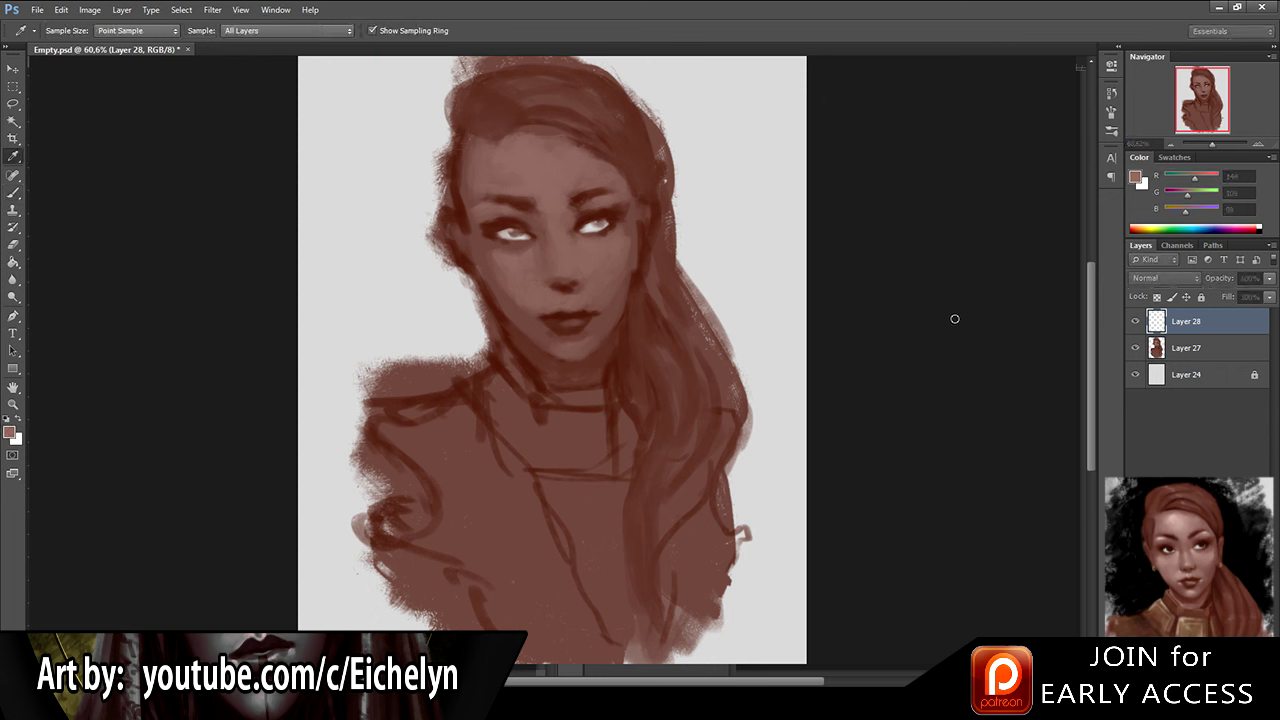
key("b")
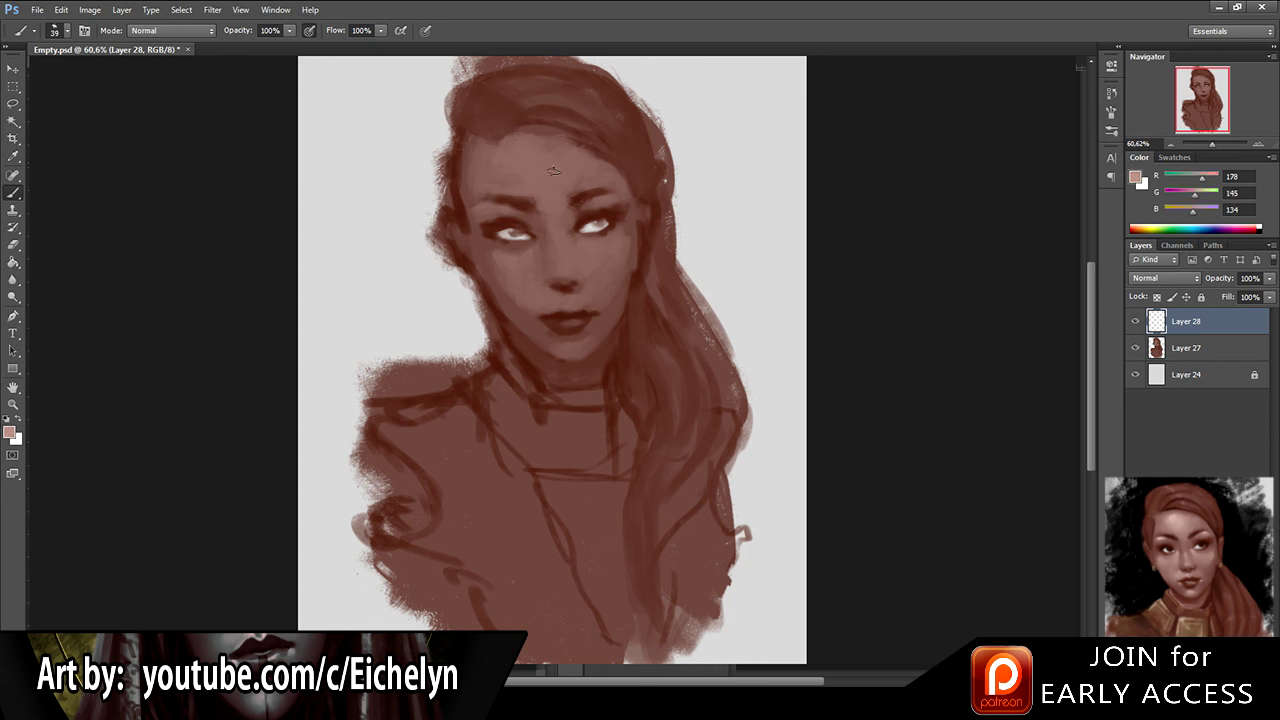
Step: Enlarge the brush to size 67 and paint a light highlight in the centre of the forehead
mouse_move(490, 110)
left_mouse_down()
mouse_move(500, 160)
mouse_move(537, 168)
left_mouse_up()
key("ctrl+z")
key("bracketright")
key("bracketright")
left_click(538, 171, "alt")
left_click(538, 167, "alt")
left_click(551, 165, "alt")
Step: Blend sampled skin tones from the centre of the forehead towards its left side
left_click(522, 169, "alt")
left_click(533, 153, "alt")
left_click(520, 152, "alt")
left_click(549, 160, "alt")
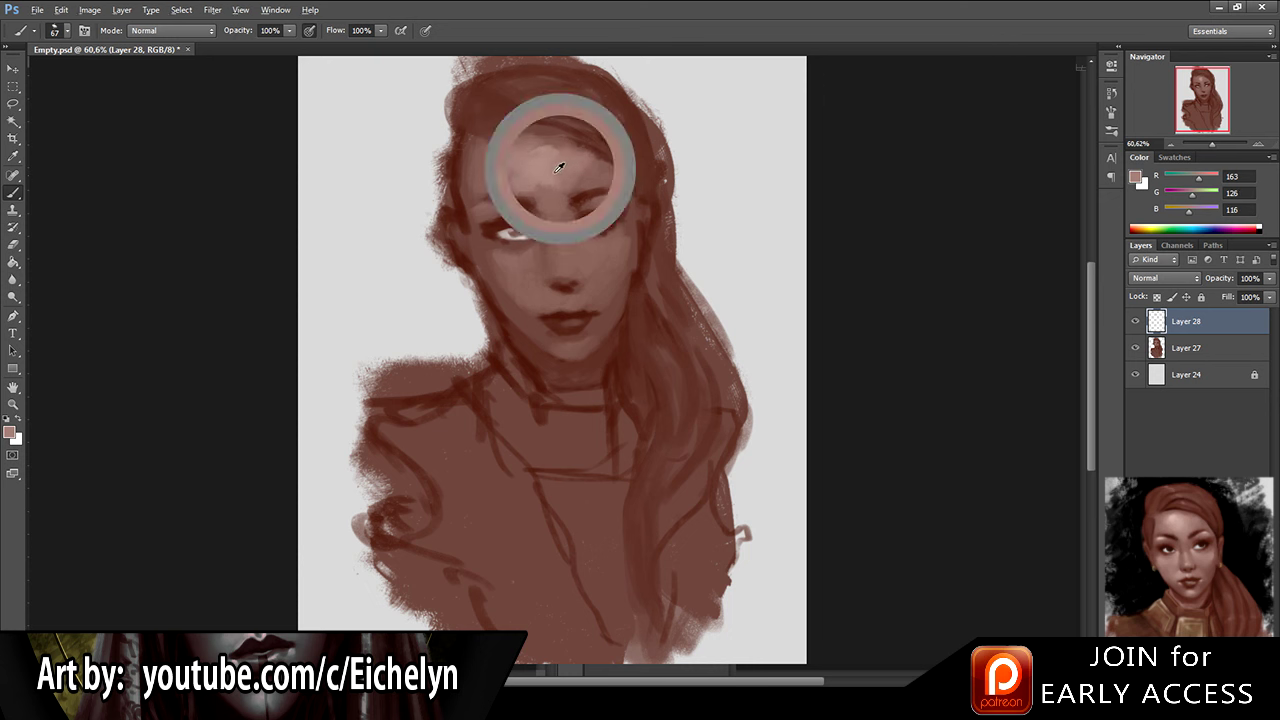
left_click(516, 155, "alt")
left_click(500, 159, "alt")
Step: Refine the light tones above and between the eyebrows with a smaller brush and sampled skin colours
key("e")
left_click(550, 180, "alt")
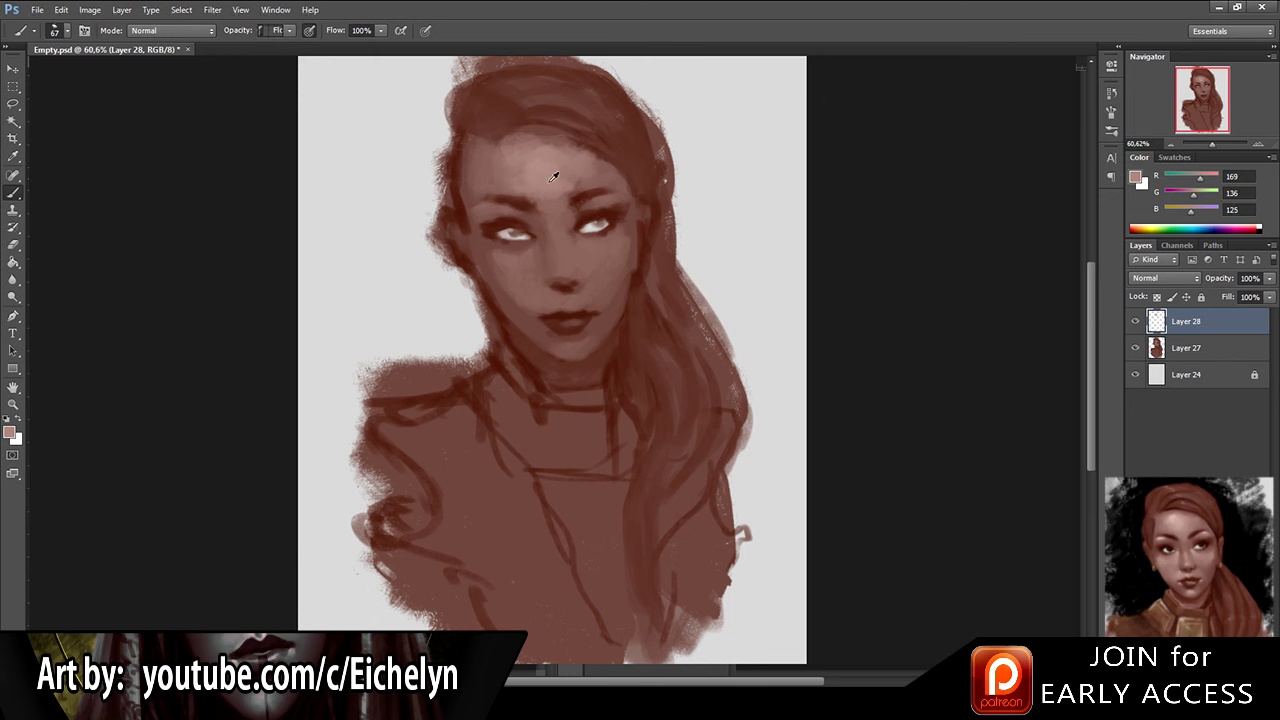
left_click(548, 192, "alt")
key("bracketleft")
key("bracketleft")
key("bracketleft")
left_click(356, 121, "alt")
left_click(559, 179, "alt")
left_click_drag(563, 176, 565, 178)
key("e")
key("b")
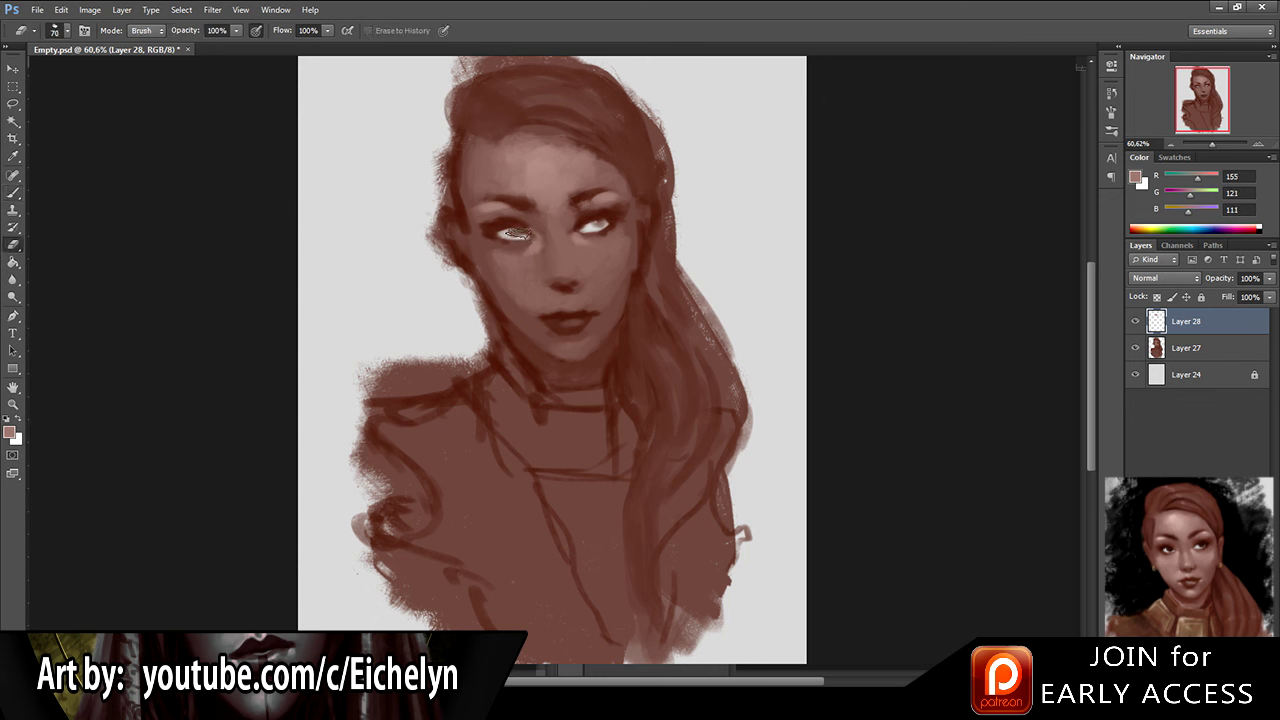
Step: Sample skin tones beneath both eyes and lighten the under-eye areas with a size 42 brush
key("e")
key("b")
left_click(527, 258, "alt")
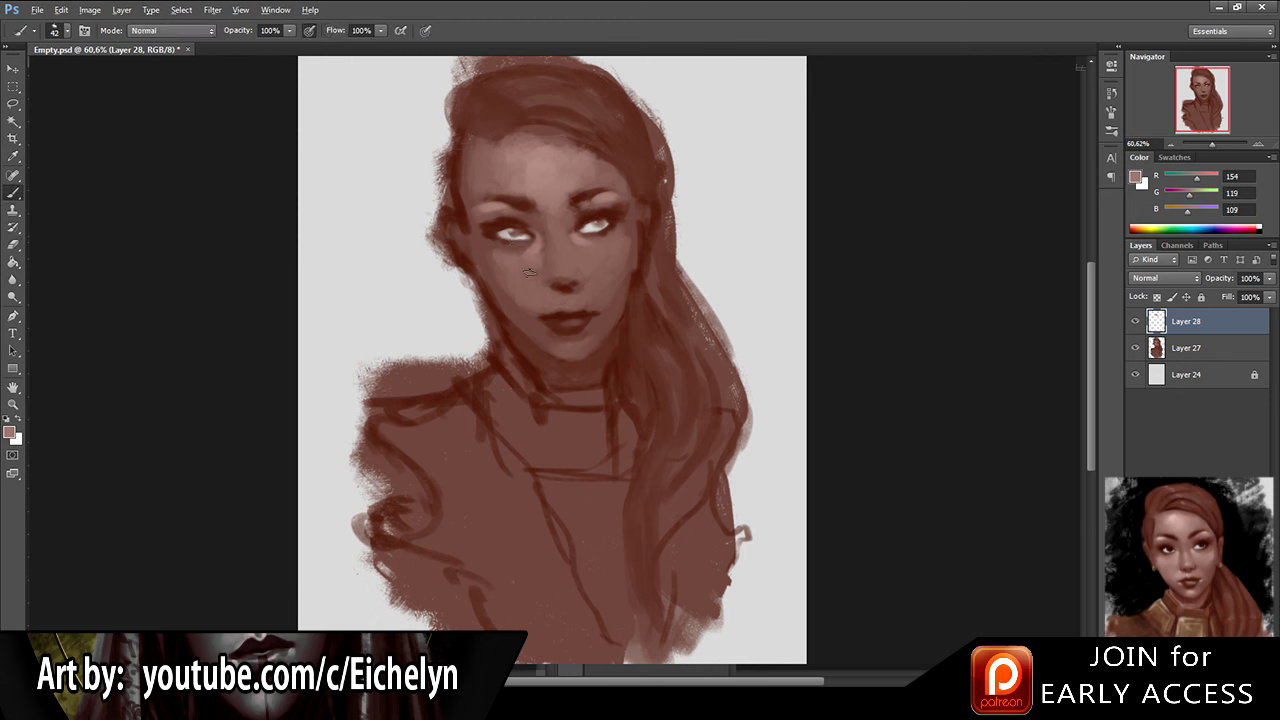
left_click(534, 254, "alt")
left_click(588, 236, "alt")
left_click(597, 245, "alt")
Step: Blend sampled skin tones over both cheeks with a size 59 brush
left_click(527, 258, "alt")
left_click(533, 264, "alt")
left_click(511, 269, "alt")
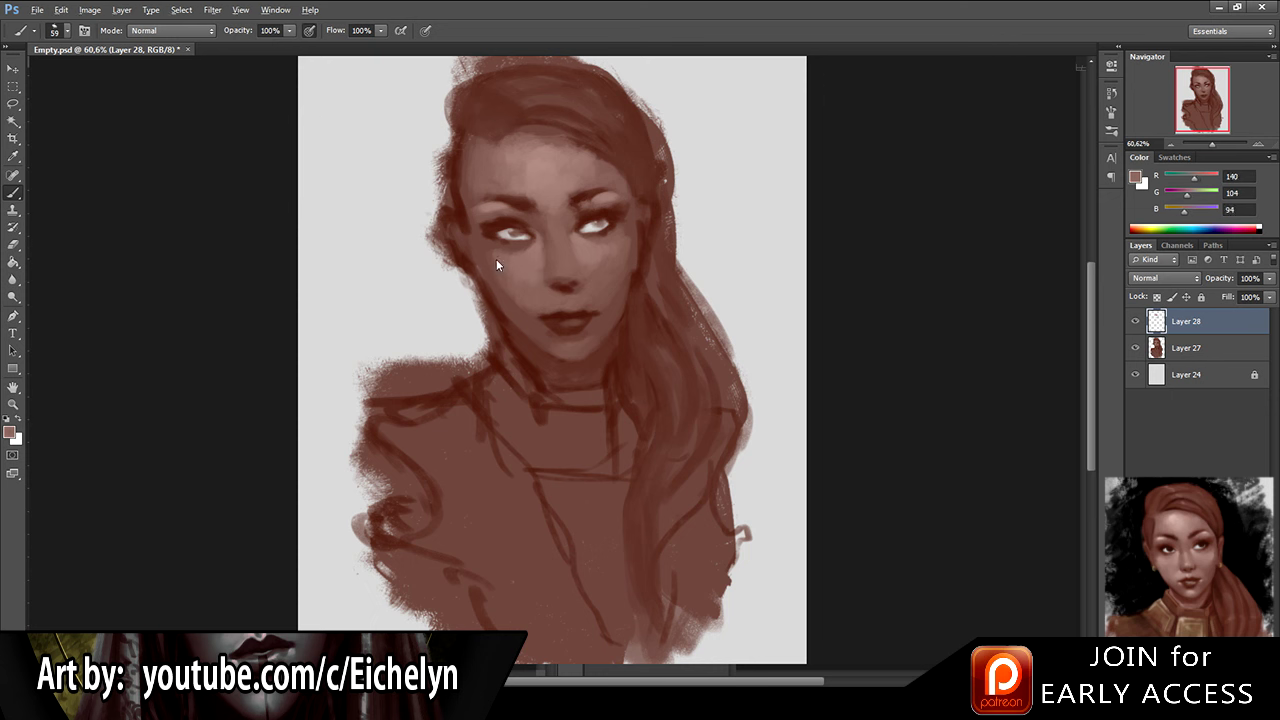
left_click(502, 268, "alt")
left_click(602, 252, "alt")
left_click(603, 262, "alt")
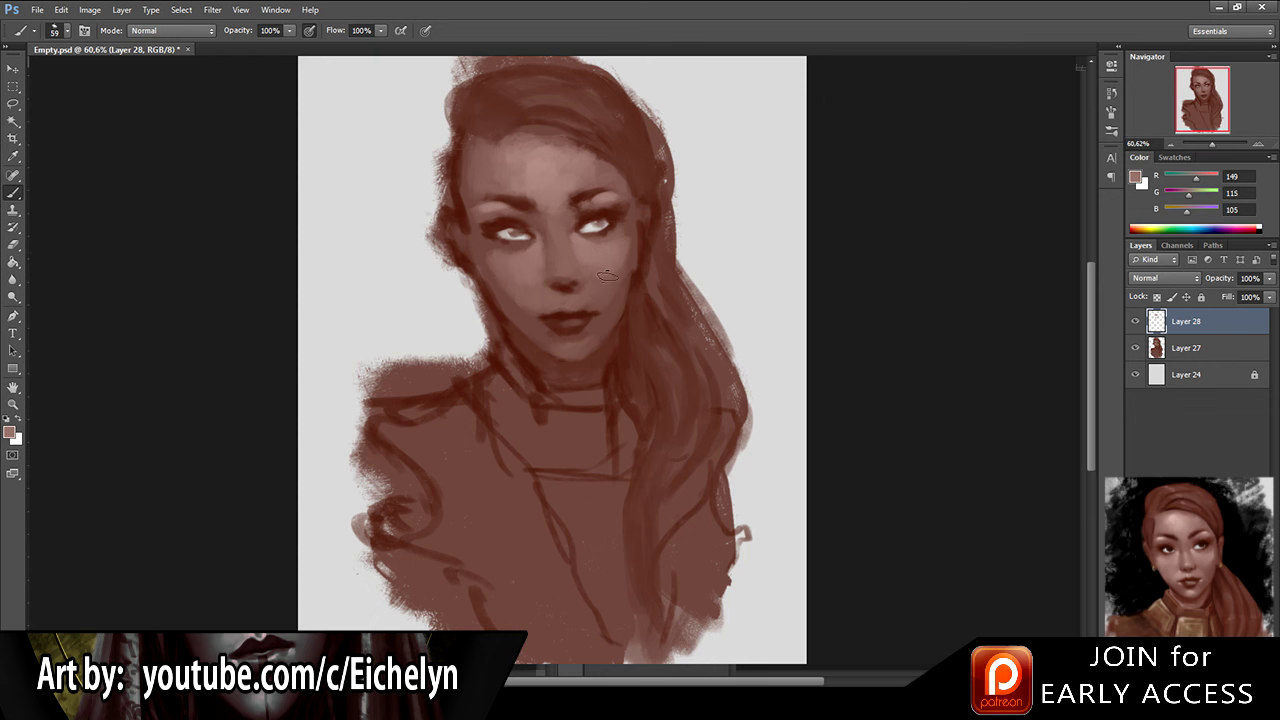
Step: Save the document and refine the upper lip's contour with sampled dark brown and skin tones using a size 21 brush
left_click(340, 124, "alt")
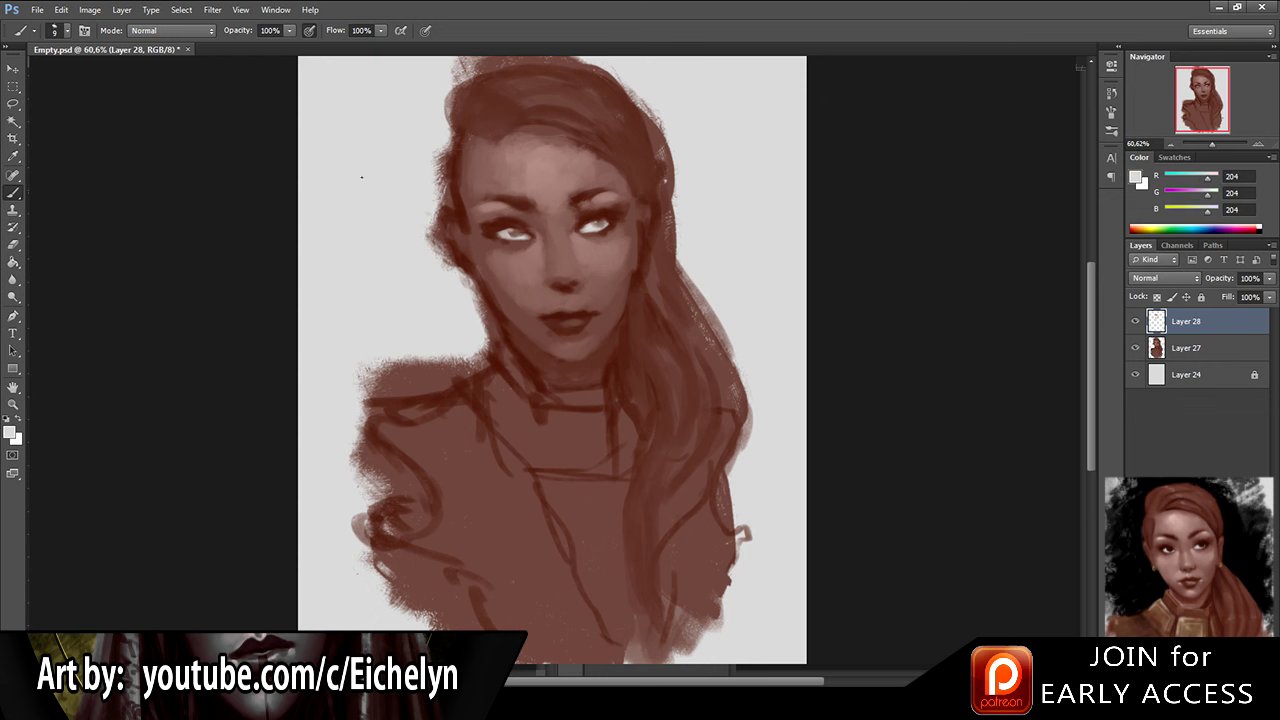
key("ctrl+s")
left_click(572, 207, "alt")
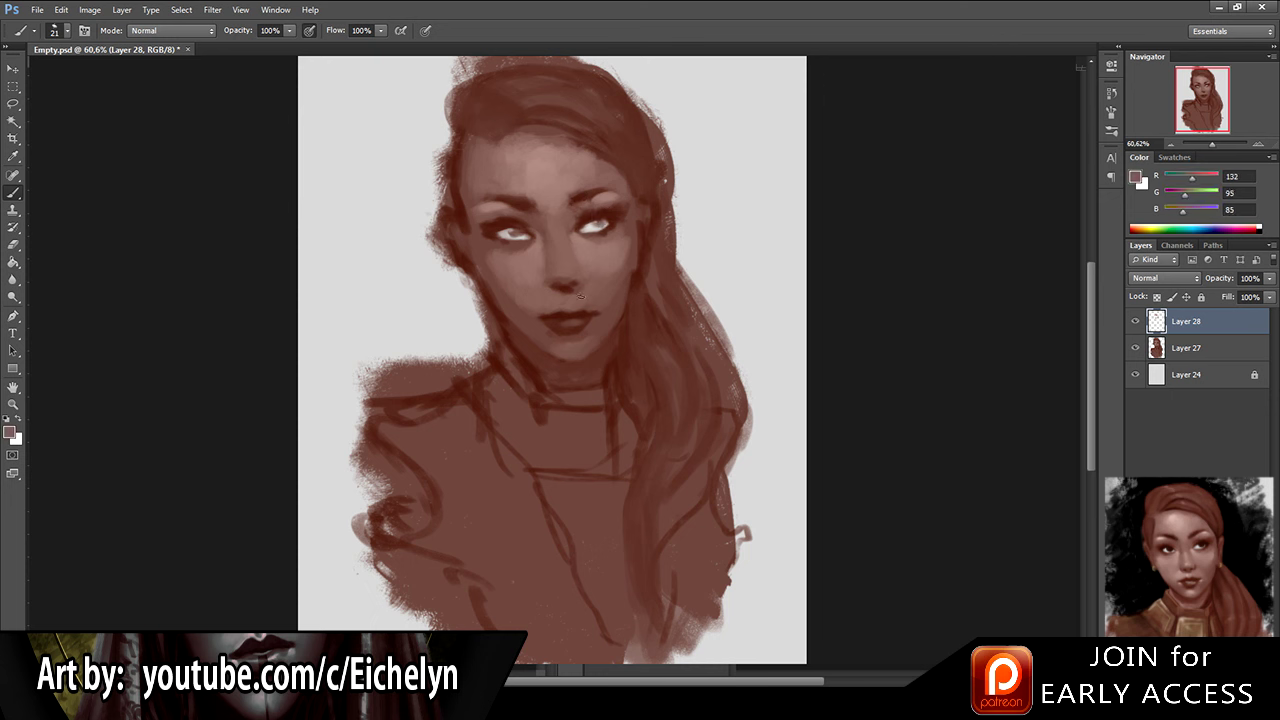
left_click(555, 313, "alt")
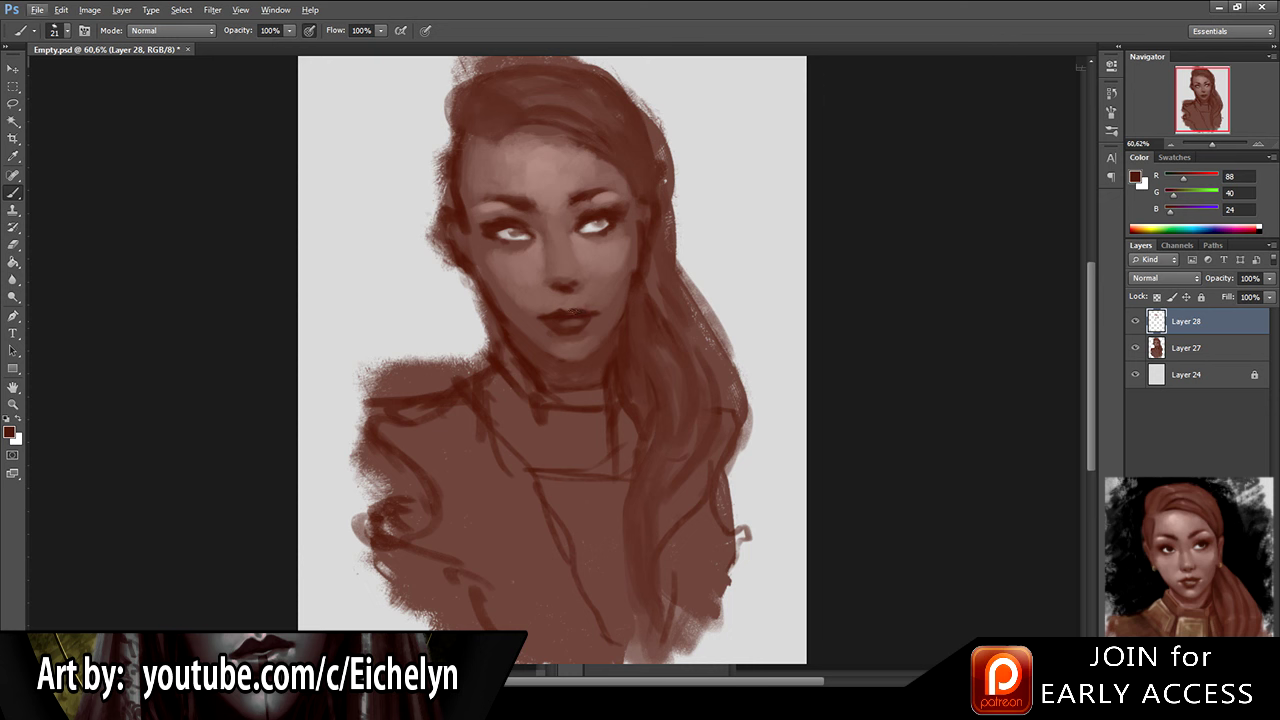
left_click(562, 316, "alt")
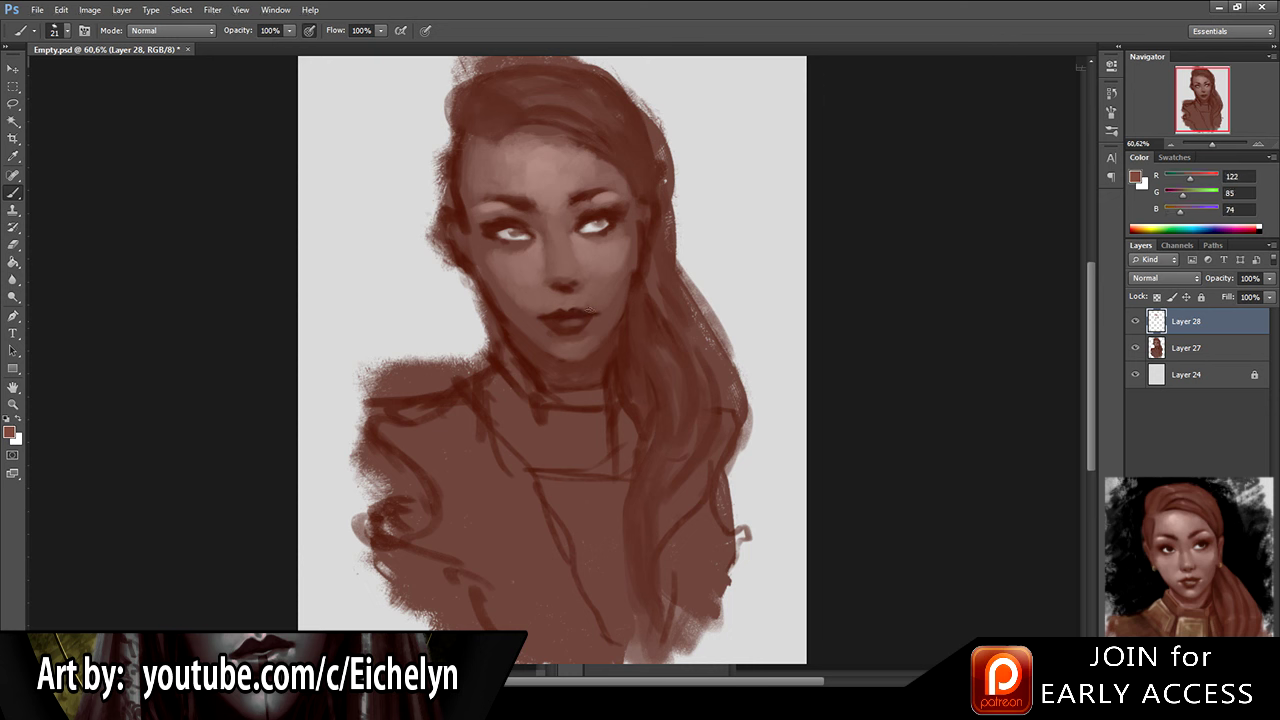
left_click(548, 310, "alt")
left_click(597, 316, "alt")
left_click(545, 325, "alt")
Step: Merge the skin-highlight layer with the portrait layer and add a new layer on top
left_click(1226, 350, "ctrl")
key("ctrl+e")
key("ctrl+shift+alt+n")
Step: Sample the light forehead tone (RGB 162, 129, 118) and paint a highlight on the chin with a size 39 brush
key("bracketright")
key("bracketright")
left_click(375, 124, "alt")
left_click(549, 180, "alt")
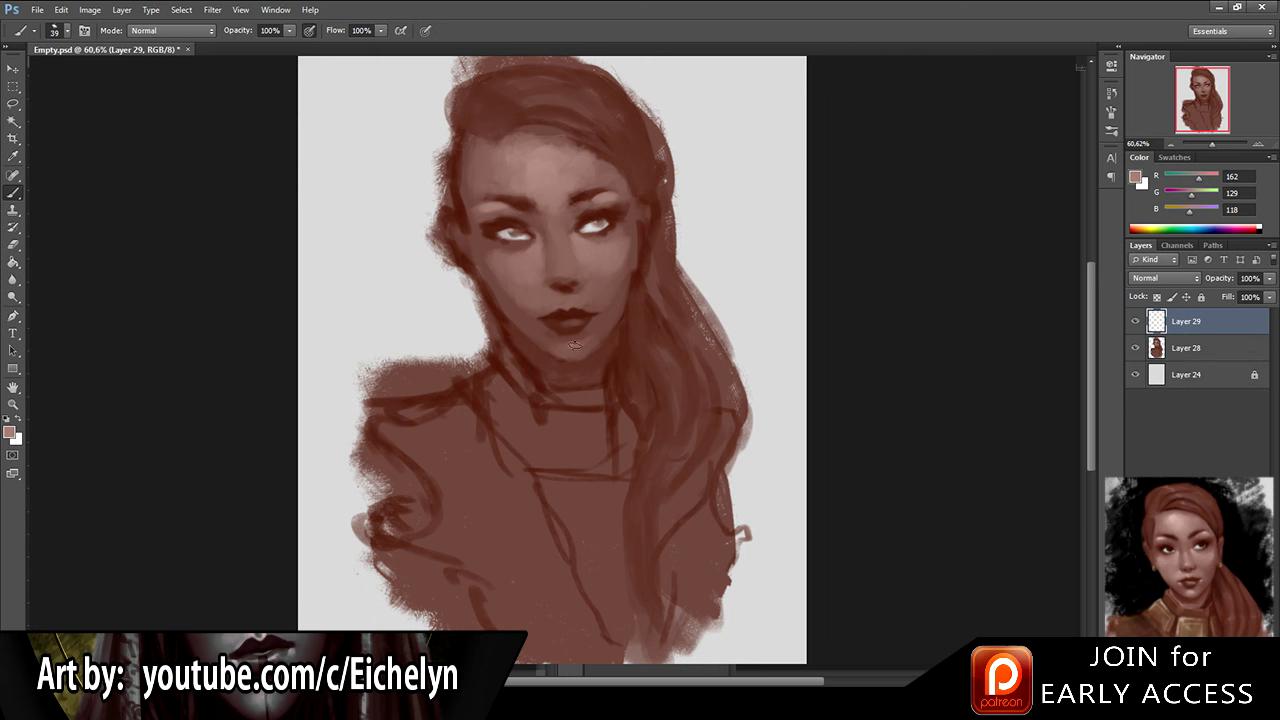
left_click(576, 342, "alt")
left_click(565, 344, "alt")
left_click(570, 345, "alt")
Step: Add light accents at the corners of the mouth with a size 33 brush and soften them with sampled skin tones
left_click(320, 106, "alt")
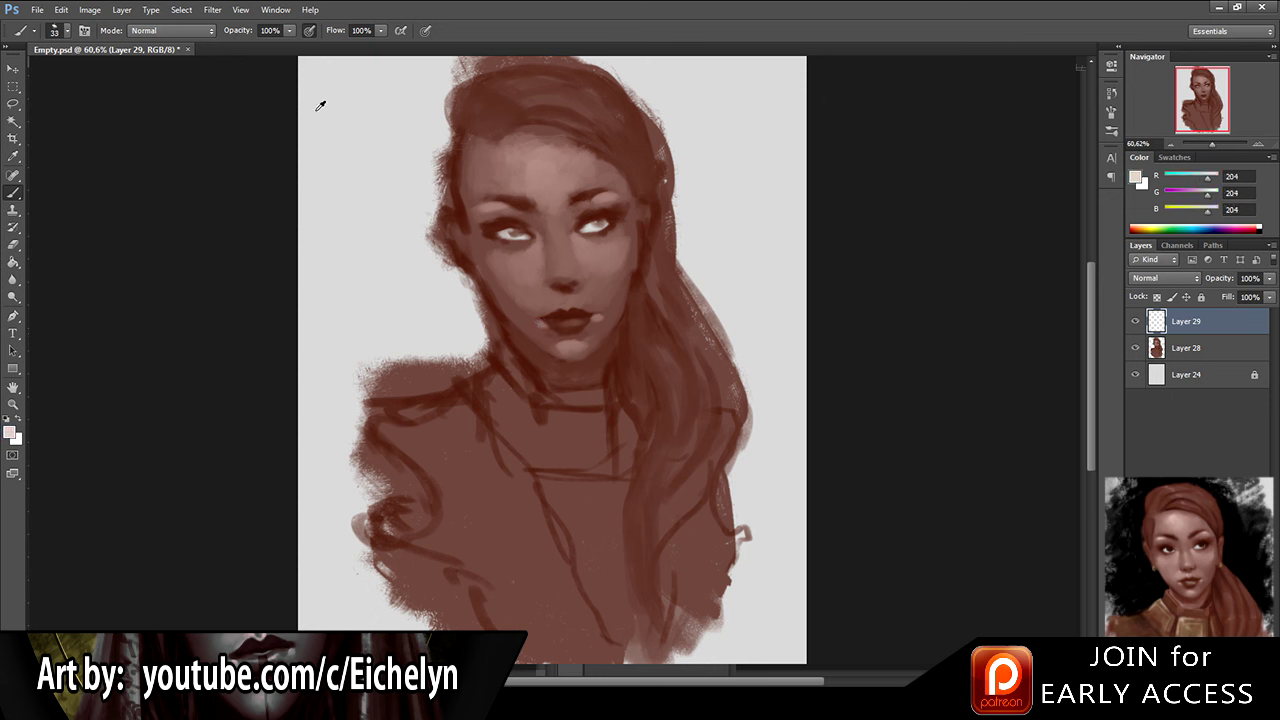
key("e")
key("b")
left_click(601, 314, "alt")
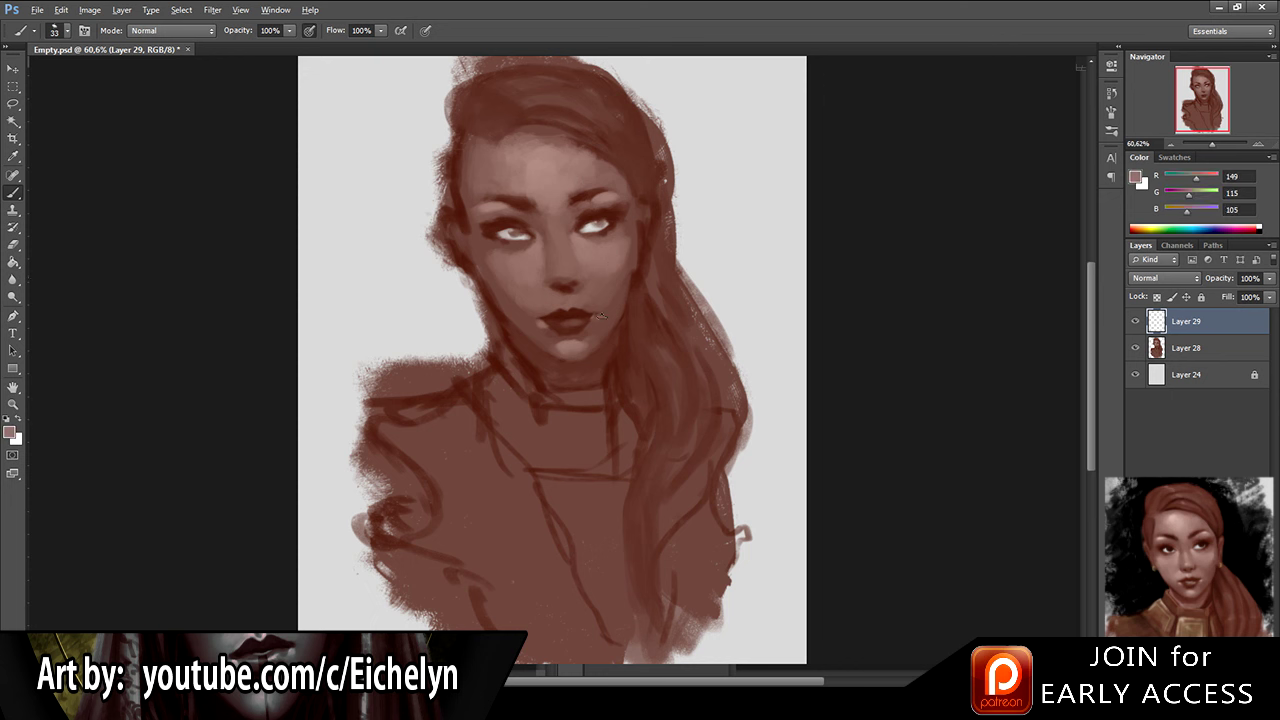
left_click(592, 318, "alt")
key("e")
key("b")
Step: Sample tones around the lower lip and reshape its lower edge and right corner
left_click(549, 325, "alt")
left_click(568, 335, "alt")
left_click(574, 330, "alt")
left_click(560, 334, "alt")
left_click(576, 314, "alt")
left_click(593, 329, "alt")
left_click(596, 326, "alt")
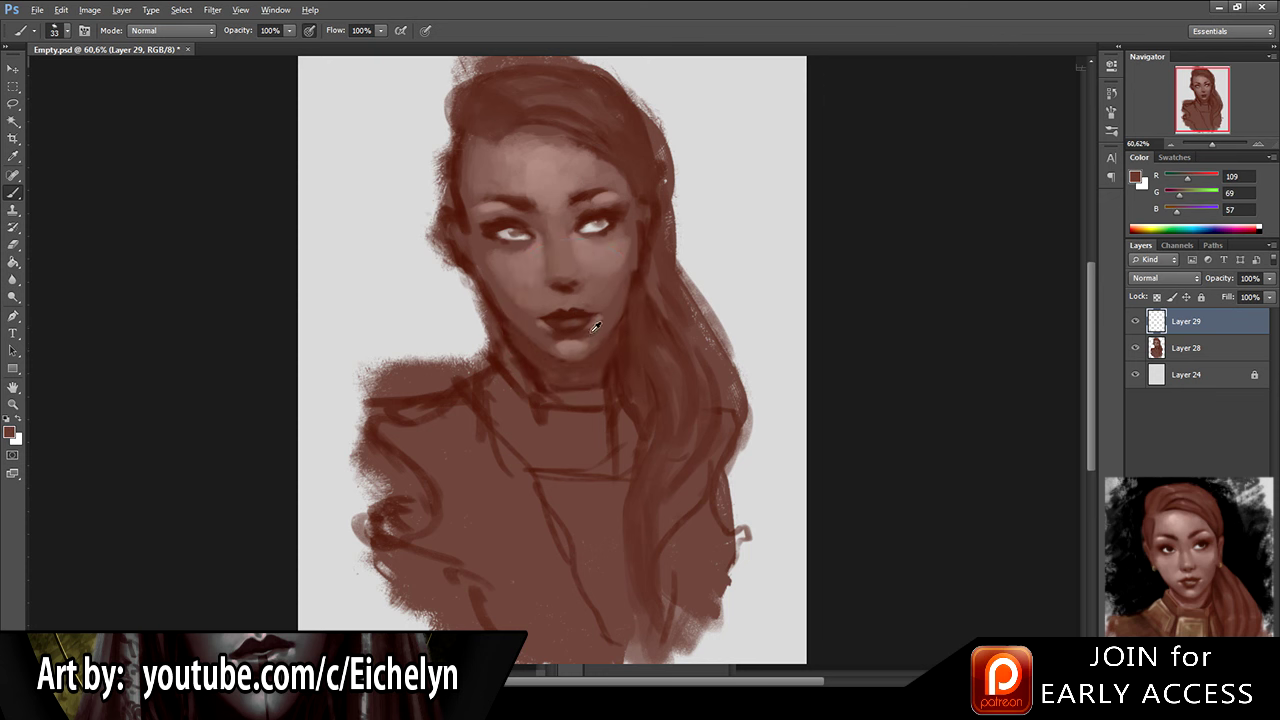
Step: Blend sampled skin tones over the chin and below the lower lip, enlarging the brush to size 43
left_click(593, 334, "alt")
left_click(580, 342, "alt")
left_click(550, 342, "alt")
left_click(551, 344, "alt")
left_click(552, 350, "alt")
left_click(550, 340, "alt")
key("bracketright")
left_click(552, 337, "alt")
left_click(562, 336, "alt")
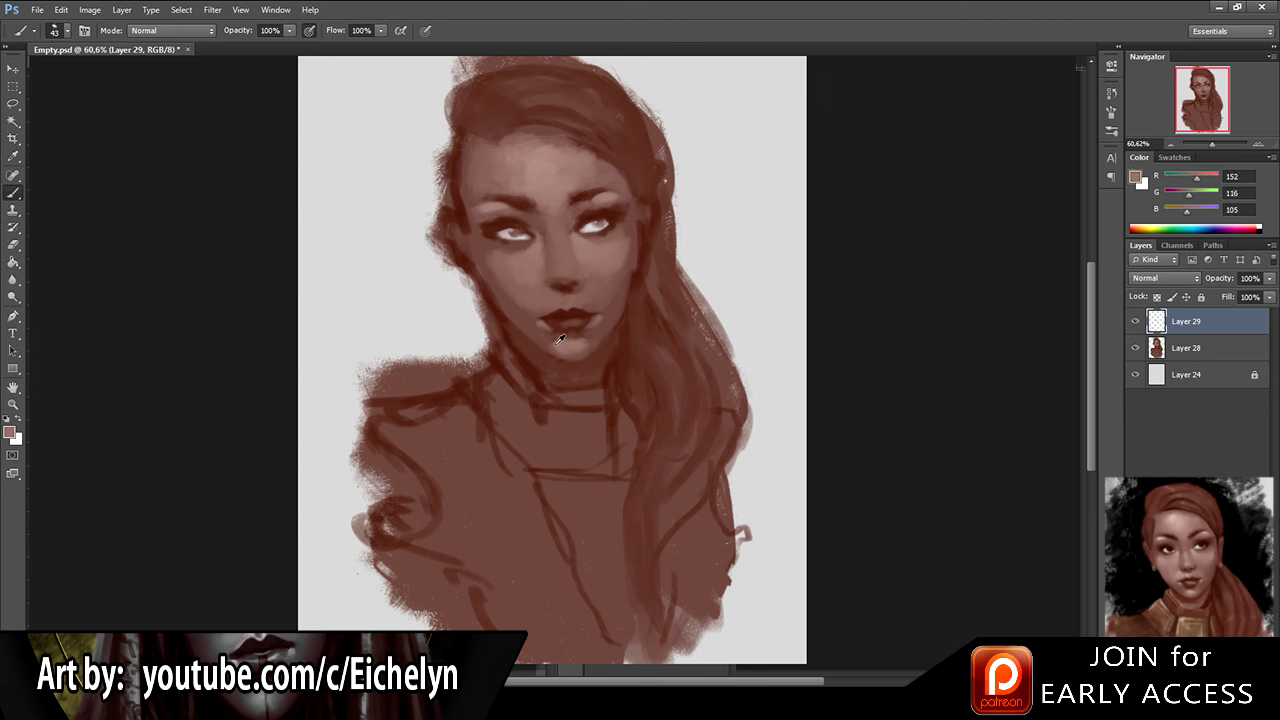
Step: Sample lip and surrounding skin tones and refine the shading where the lower lip meets the skin
left_click(562, 322, "alt")
left_click(586, 332, "alt")
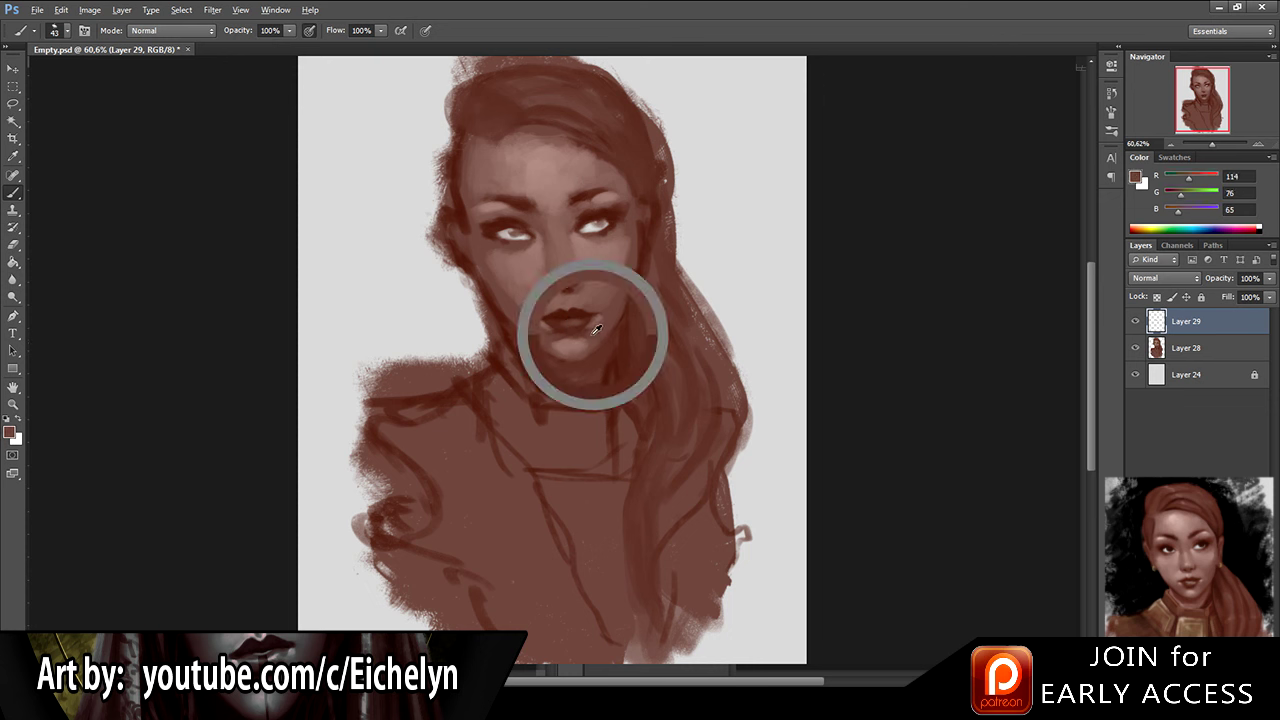
left_click(580, 320, "alt")
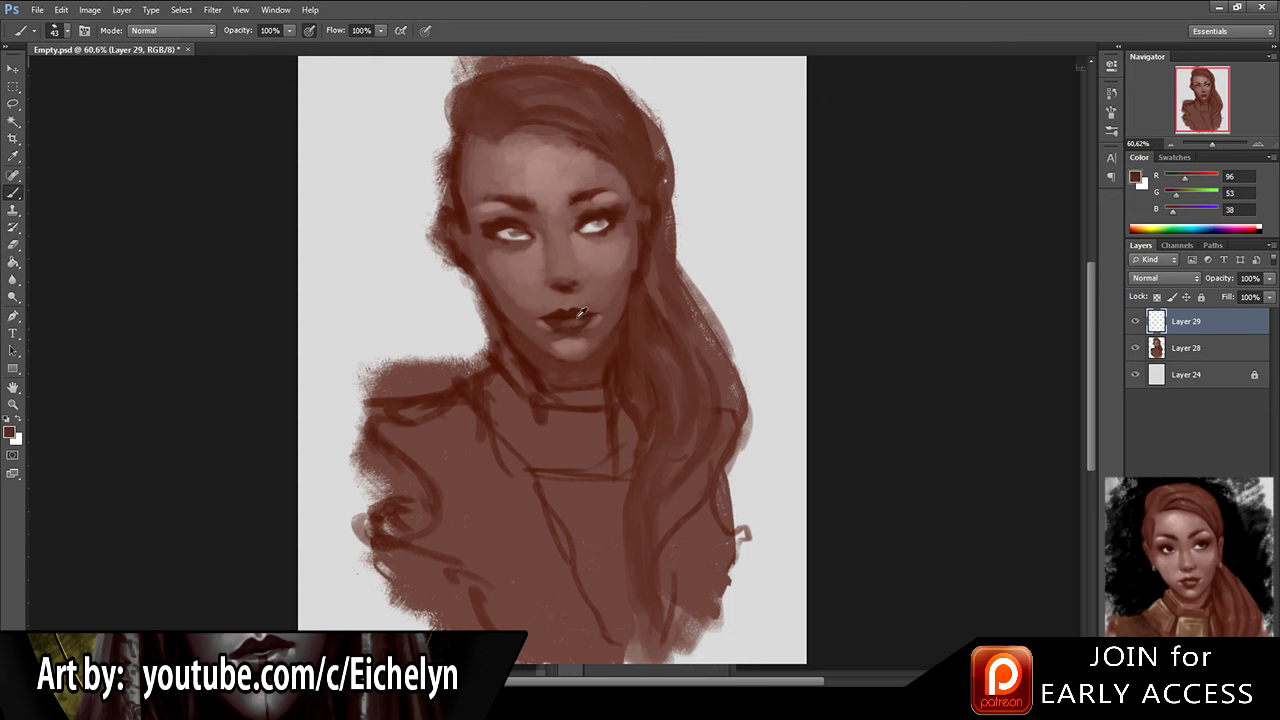
left_click(565, 338, "alt")
left_click(601, 327, "alt")
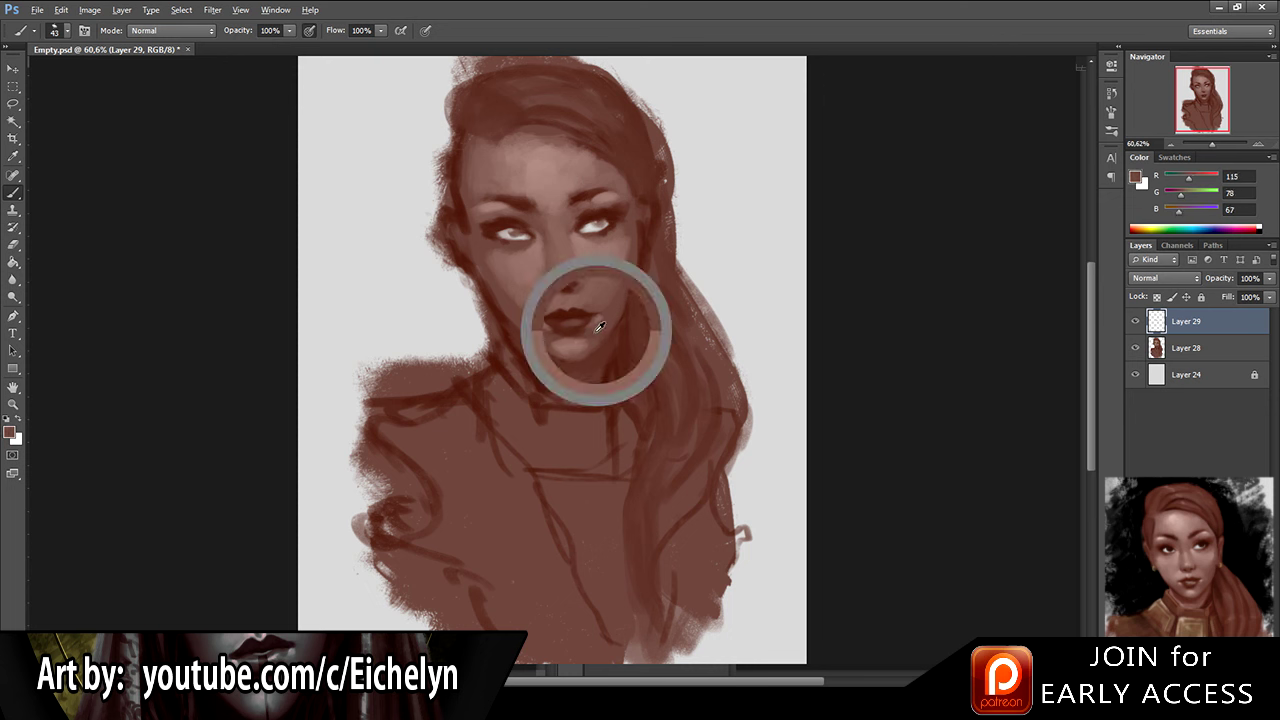
left_click(549, 340, "alt")
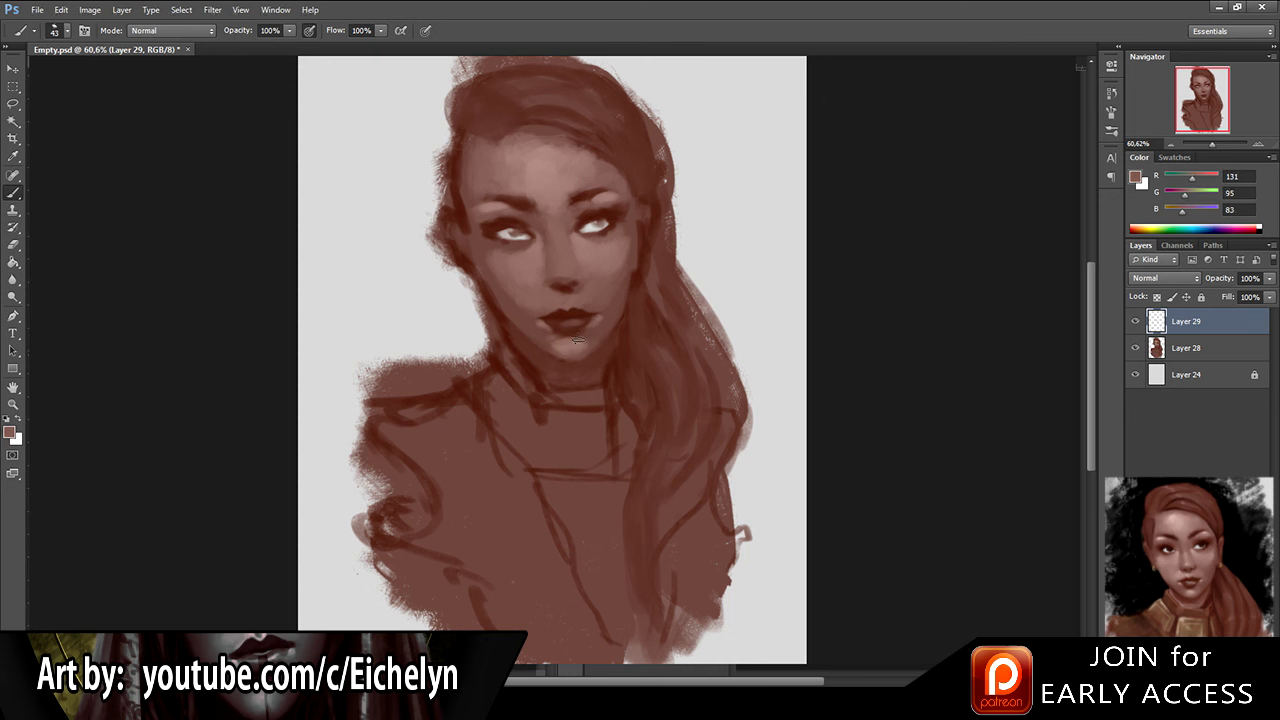
Step: Blend sampled skin and shadow tones over the chin, the jawline and the edge of the neck
left_click(591, 331, "alt")
left_click(558, 345, "alt")
left_click(558, 340, "alt")
left_click(598, 342, "alt")
left_click(619, 333, "alt")
left_click(620, 323, "alt")
left_click(600, 350, "alt")
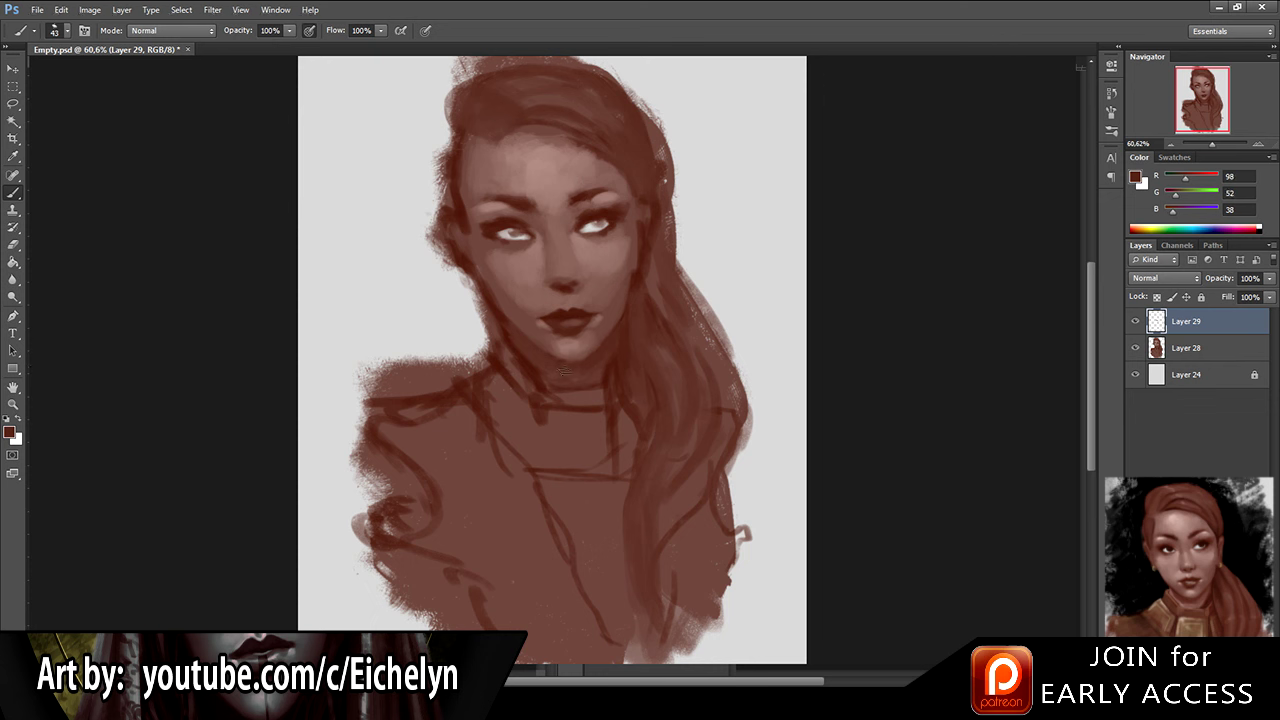
left_click(494, 320, "alt")
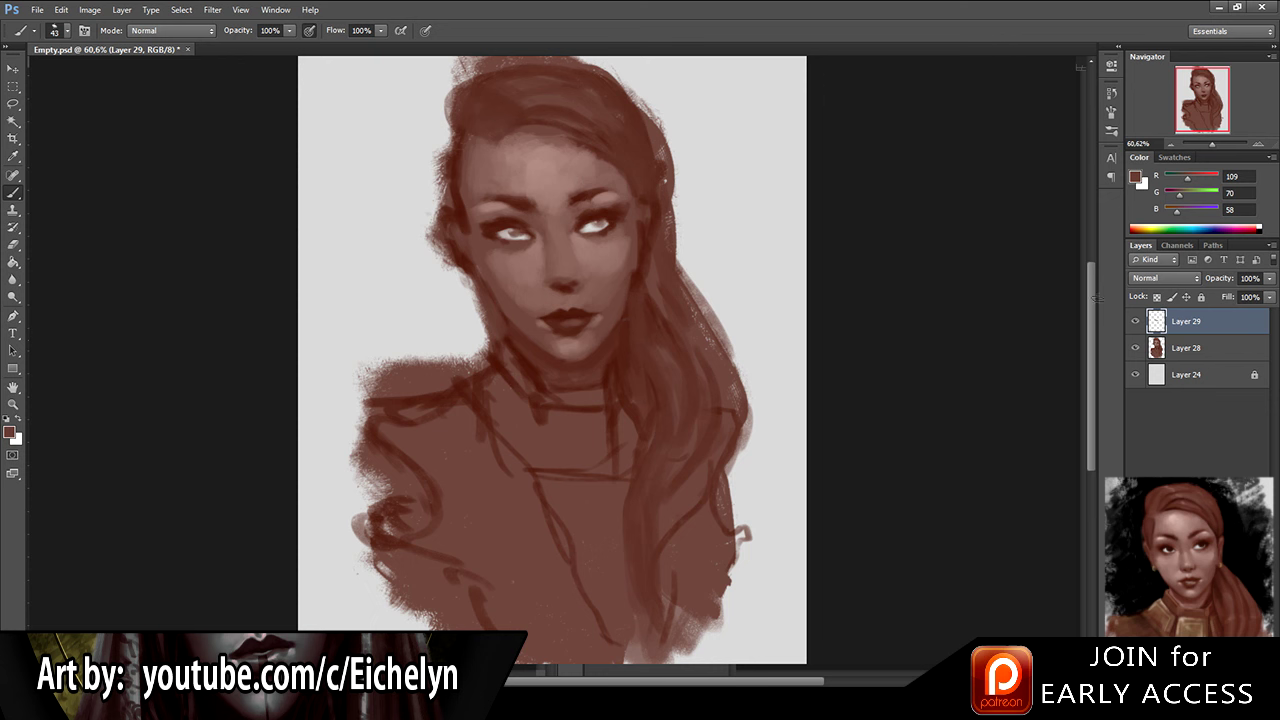
Step: Merge the mouth and chin shading layer into the portrait and create another empty layer above
left_click(1210, 347, "shift")
key("ctrl+e")
key("ctrl+shift+alt+n")
Step: Paint a light grey (RGB 204, 204, 204) highlight on the lower lip with a size 25 brush
left_click(352, 110, "alt")
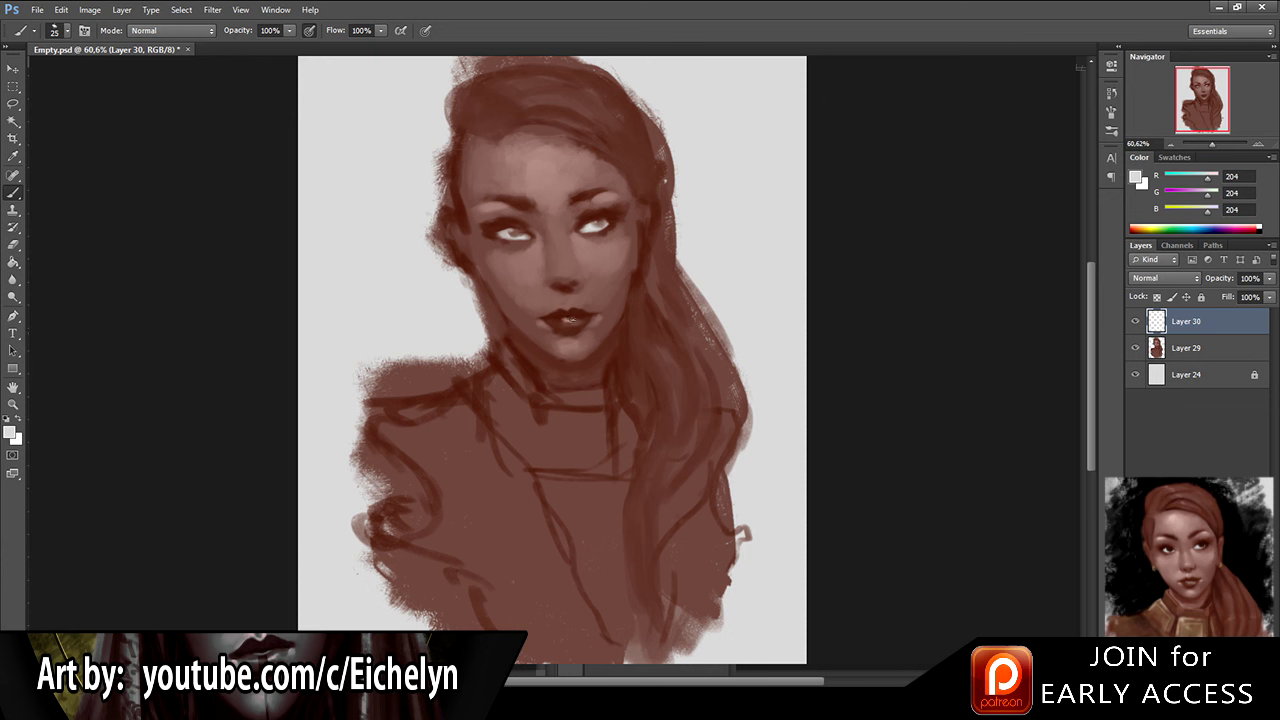
left_click_drag(554, 321, 569, 320)
key("e")
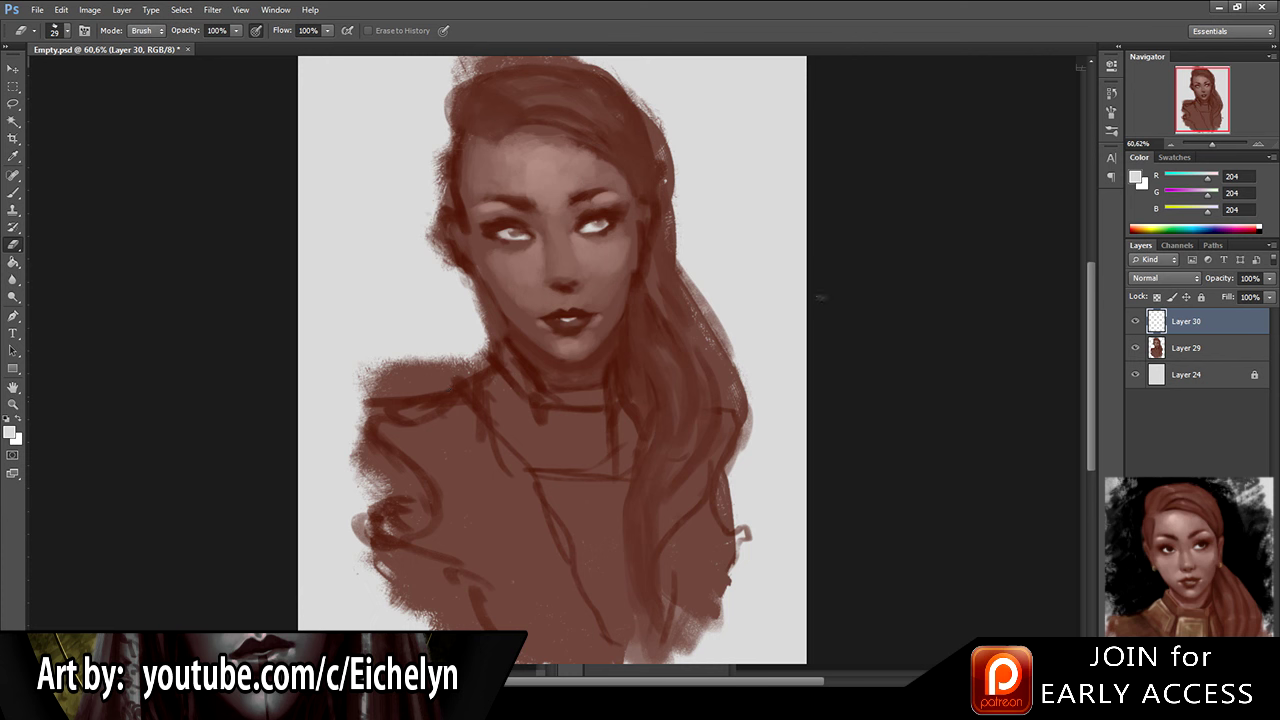
Step: Merge the lip highlight layer with the portrait layer and start a new layer above it
left_click(1206, 354, "ctrl")
key("ctrl+e")
key("ctrl+alt+shift+n")
Step: Sample the forehead skin and lighten the brush colour to RGB 215, 187, 177
key("b")
key("period")
key("period")
left_click_drag(364, 160, 330, 160)
left_click(590, 163, "alt")
left_click(555, 174, "alt")
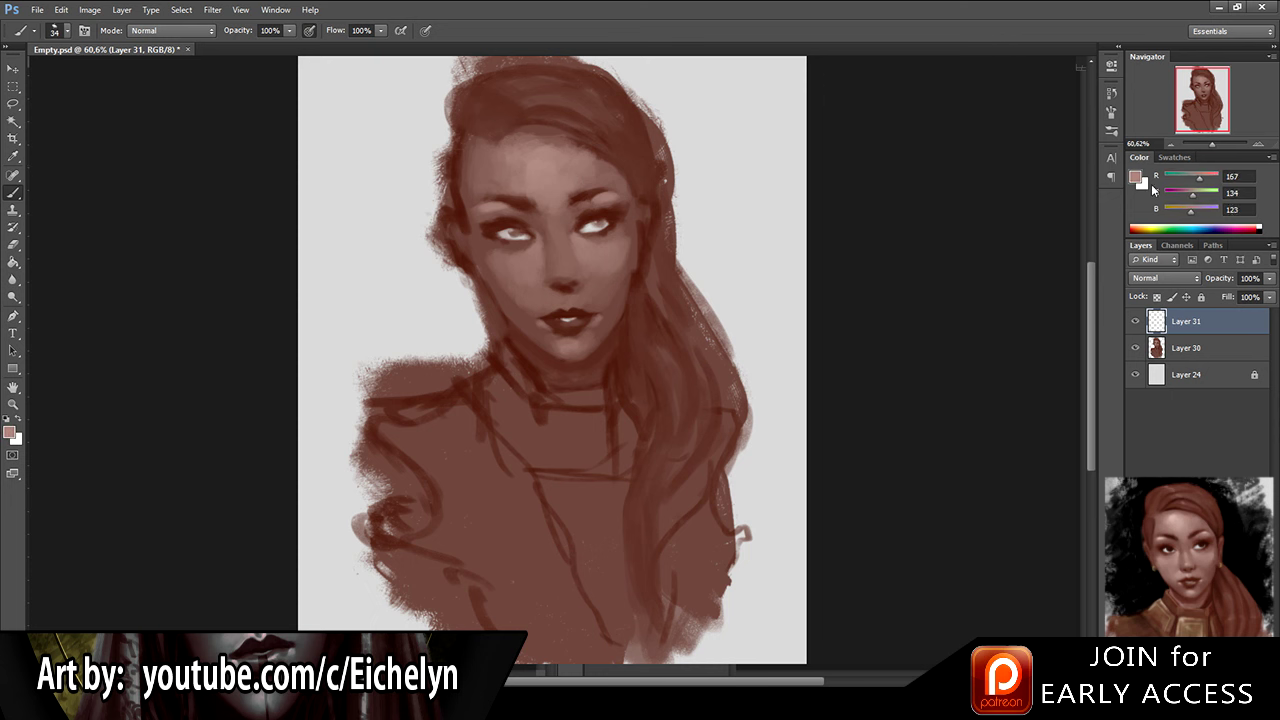
key("i")
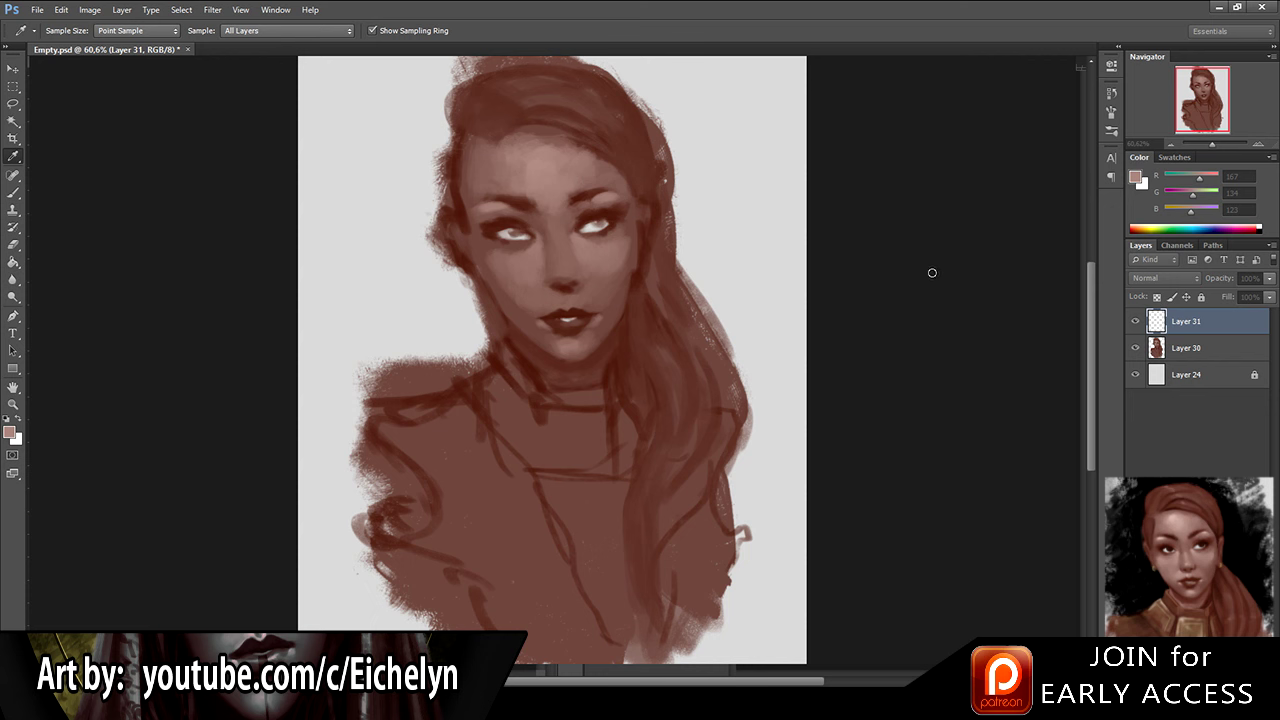
left_click(1254, 265)
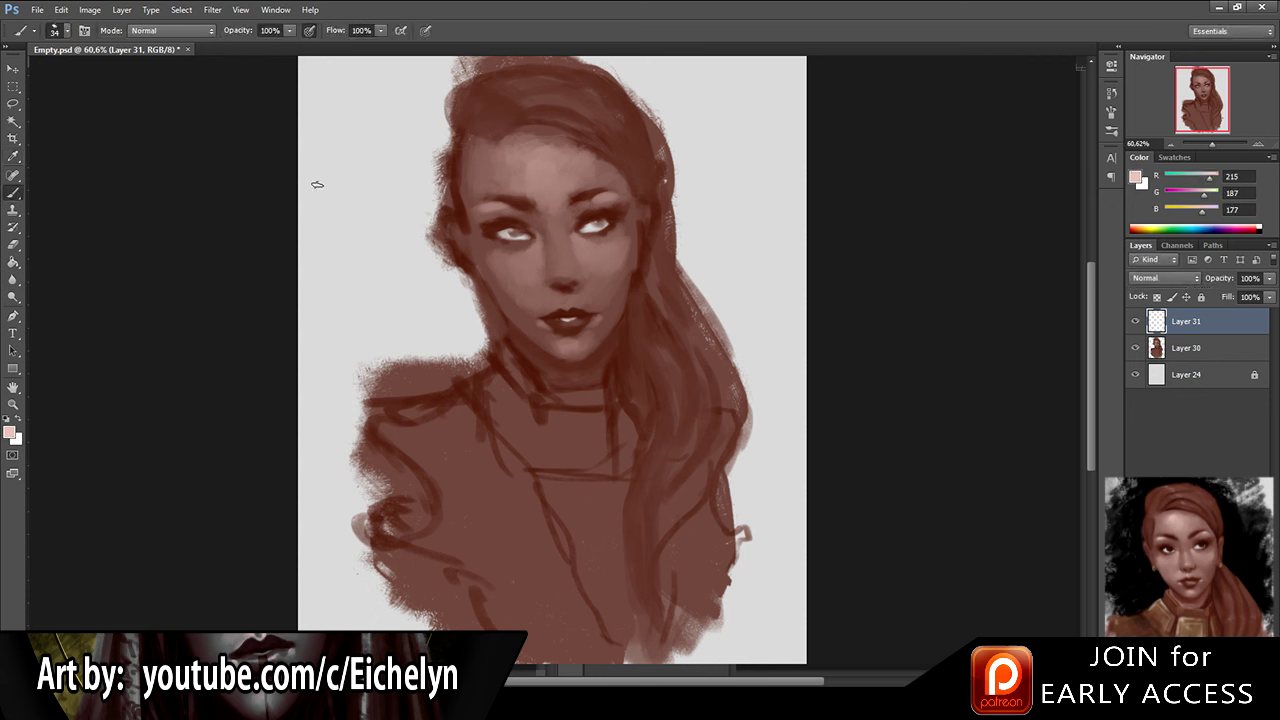
Step: Paint a bright highlight on the centre of the forehead with a size 70 brush and blend its edges with sampled tones
key("bracketright")
key("bracketright")
key("bracketright")
key("bracketright")
left_click(537, 156, "alt")
left_click(528, 164, "alt")
left_click(525, 163, "alt")
left_click(528, 165, "alt")
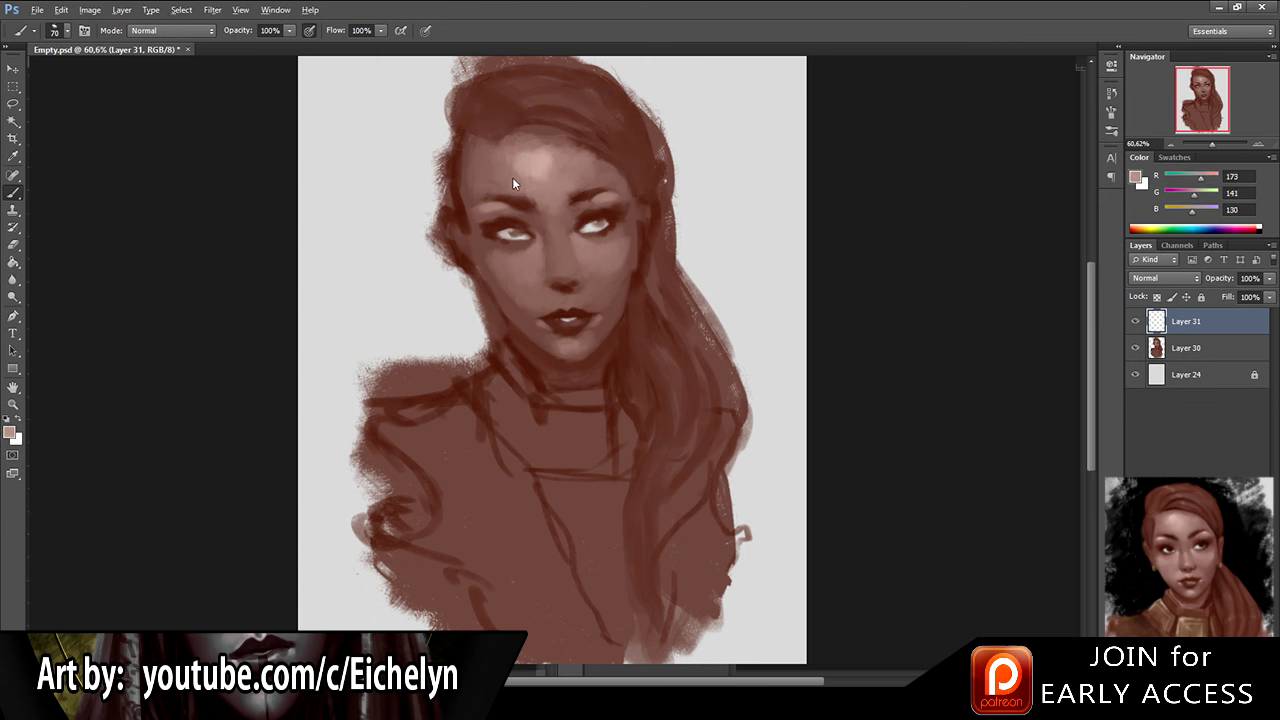
Step: Soften the upper and left edges of the forehead highlight with sampled skin tones, using a size 70 brush
left_click(522, 153, "alt")
left_click(547, 163, "alt")
left_click(528, 172, "alt")
left_click(549, 180, "alt")
left_click(526, 157, "alt")
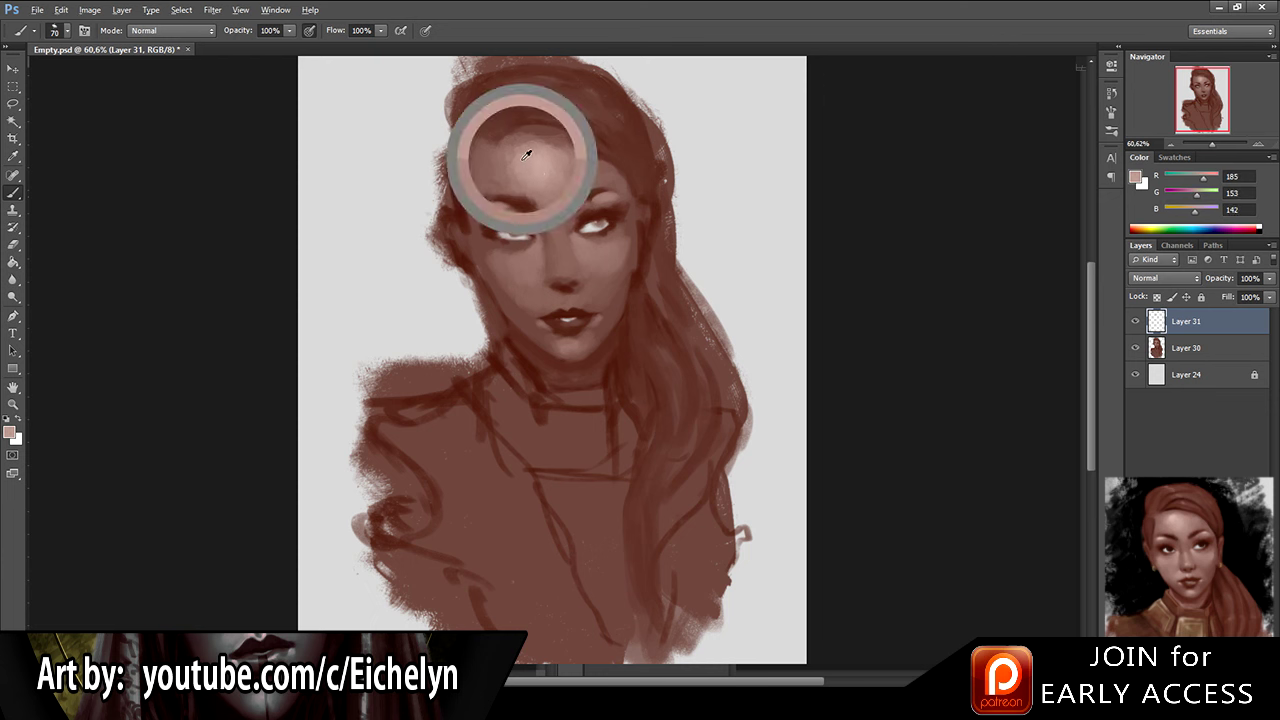
left_click(518, 152, "alt")
left_click(508, 162, "alt")
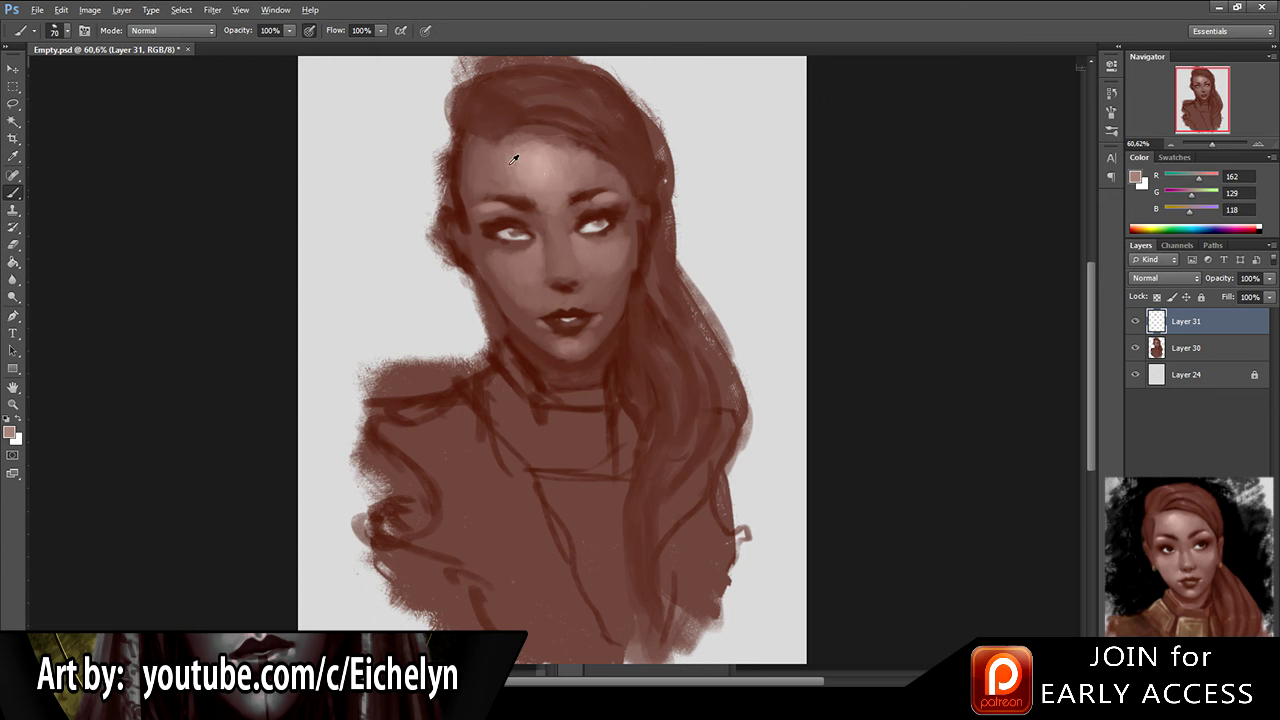
Step: Blend the forehead highlight towards the left temple and brow with sampled skin tones, and save the document
left_click(500, 185, "alt")
left_click(508, 172, "alt")
left_click(488, 191, "alt")
left_click(494, 167, "alt")
left_click(523, 169, "alt")
left_click(374, 125, "alt")
left_click(537, 164, "alt")
key("ctrl+s")
Step: Lighten the skin around the inner corners of both eyes with a size 54 brush and sampled tones, and save
key("bracketleft")
left_click_drag(356, 111, 377, 129)
key("ctrl+z")
key("e")
key("b")
left_click(531, 240, "alt")
left_click(529, 250, "alt")
left_click(525, 252, "alt")
left_click(575, 237, "alt")
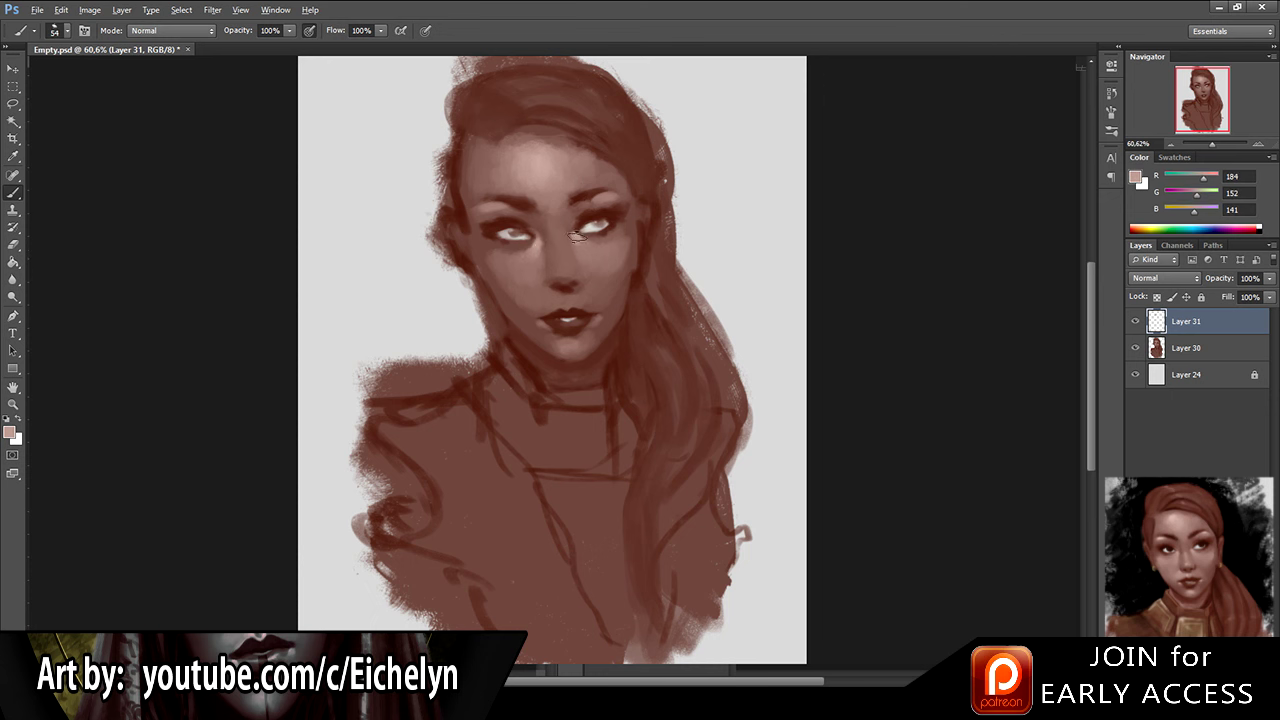
left_click(588, 236, "alt")
key("ctrl+s")
Step: Merge the skin highlight layer with the portrait layer and add a new layer above it
left_click(306, 159, "alt")
left_click(1214, 354, "ctrl")
key("ctrl+e")
key("ctrl+alt+shift+n")
Step: Paint a light skin highlight along the bridge of the nose with a size 37 brush and sampled tones
left_click(550, 162, "alt")
left_click(555, 258, "alt")
left_click(556, 266, "alt")
left_click(552, 250, "alt")
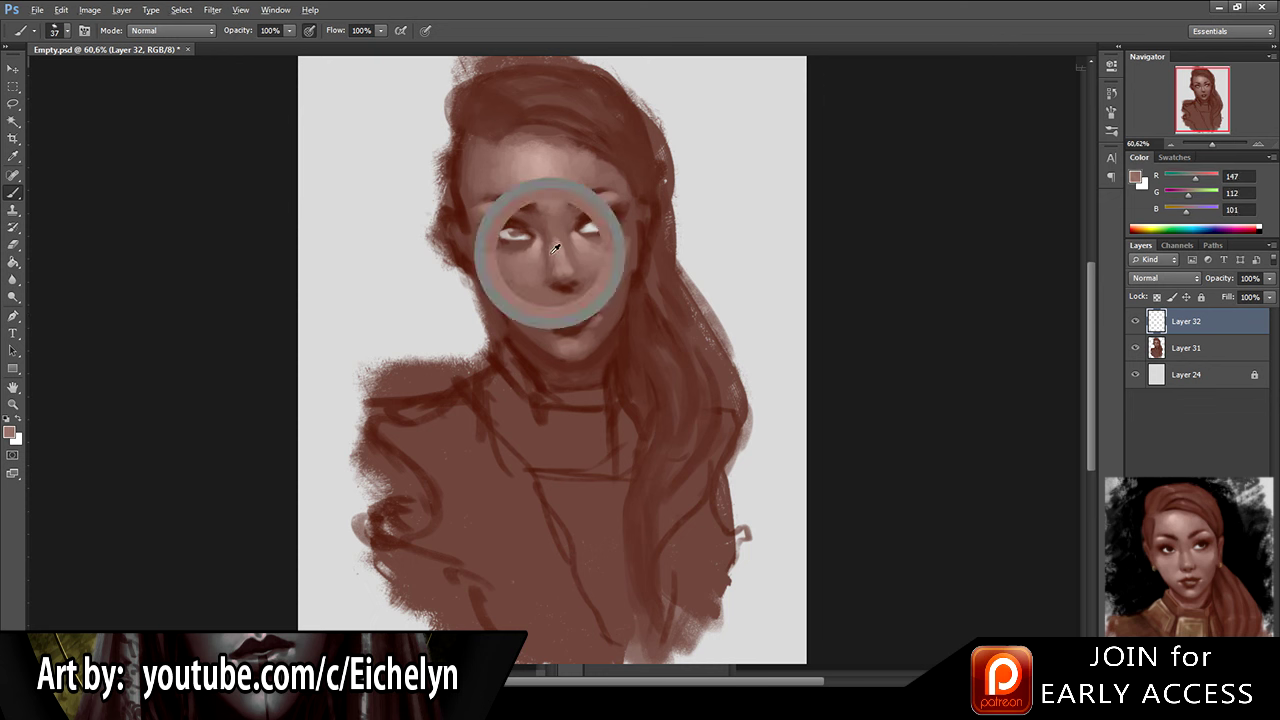
left_click(566, 259, "alt")
left_click(566, 252, "alt")
Step: Model the tip and underside of the nose with a sampled mid-brown skin tone, using a size 37 brush
left_click(565, 282, "alt")
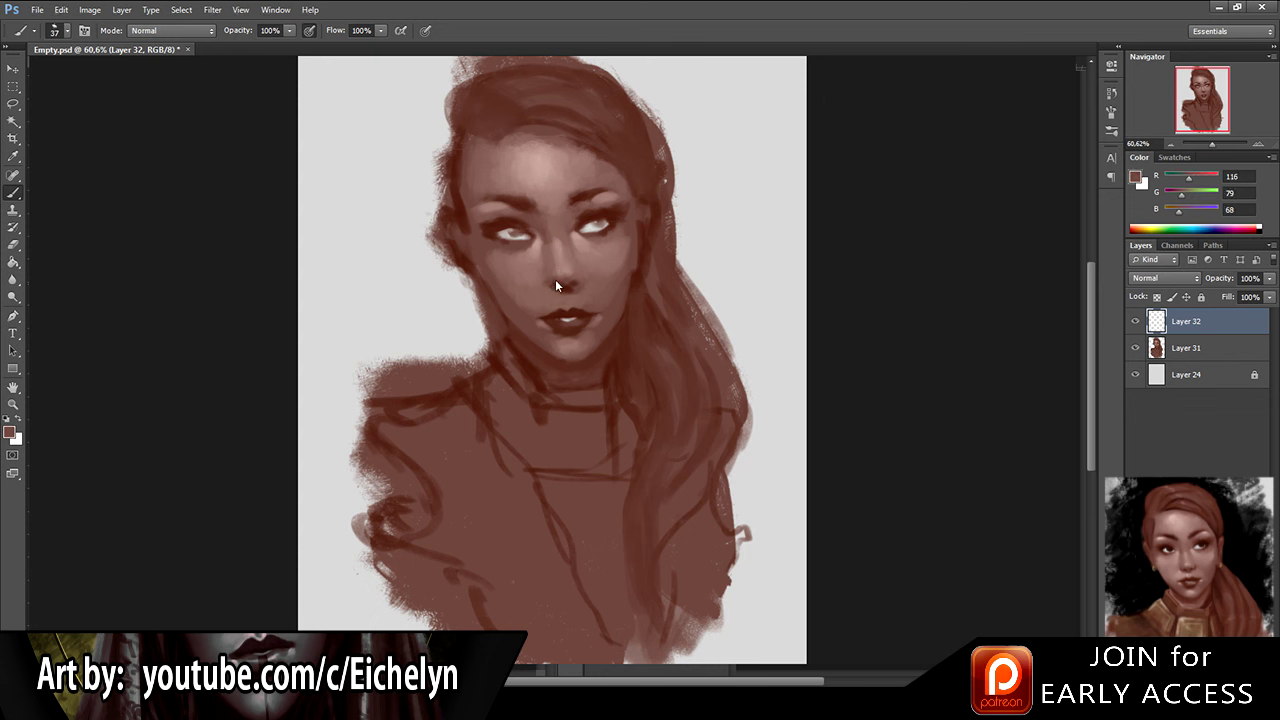
left_click(566, 287, "alt")
left_click(559, 290, "alt")
Step: Refine the shape of the nose tip and its shaded underside with a size 20 brush and sampled dark brown tones
key("[")
key("[")
key("[")
key("[")
left_click(402, 108, "alt")
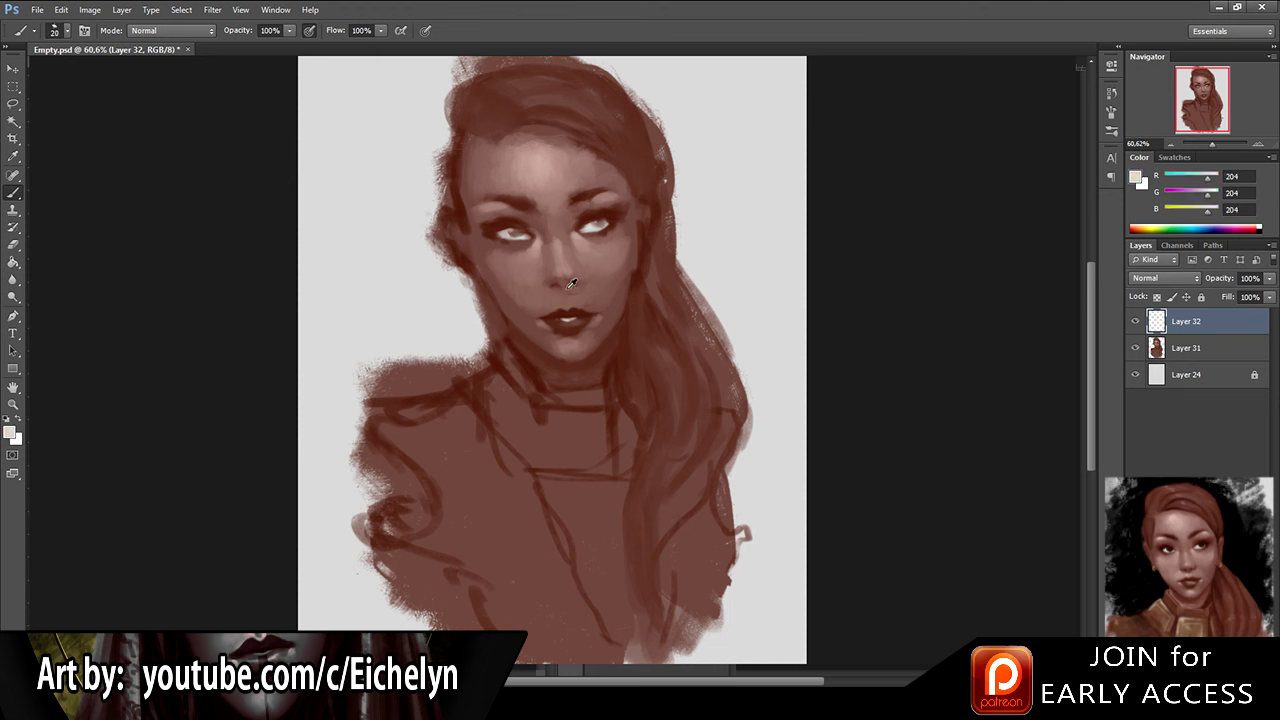
left_click(561, 284, "alt")
left_click(562, 283, "alt")
left_click(563, 294, "alt")
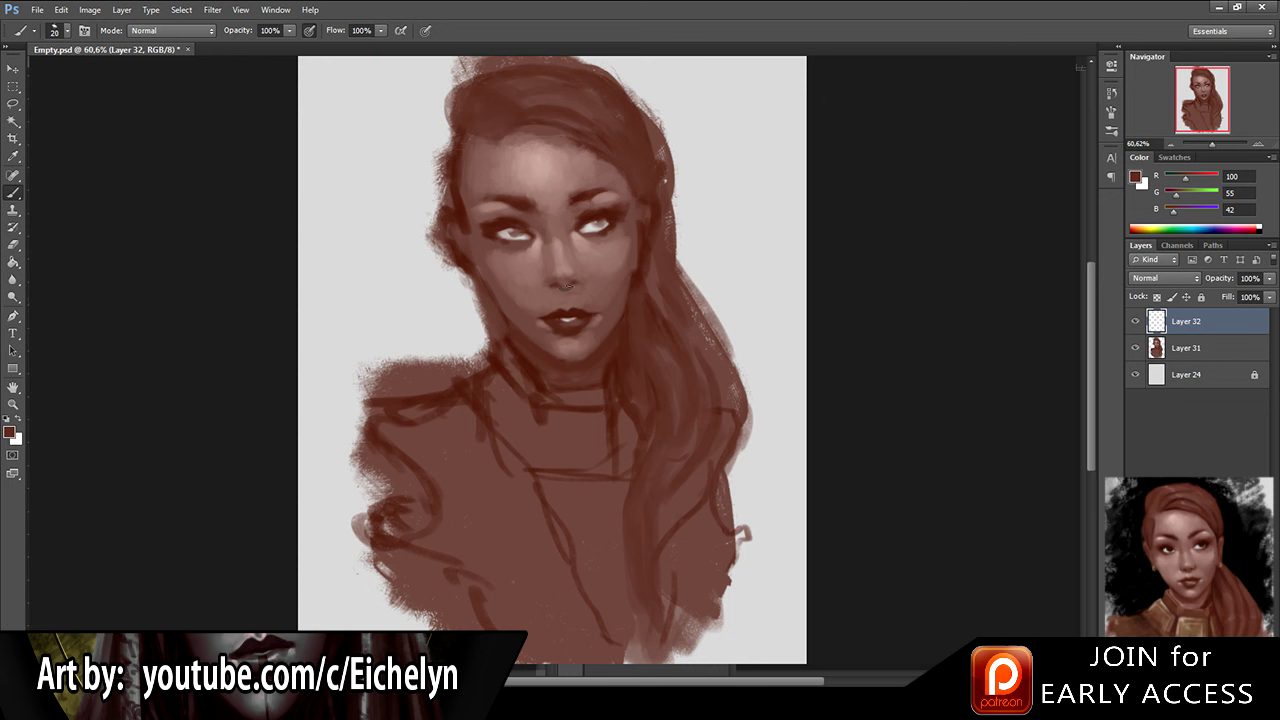
Step: Define the right and left nostril wings with sampled skin and shadow tones, using a size 20 brush
left_click(585, 279, "alt")
left_click(589, 279, "alt")
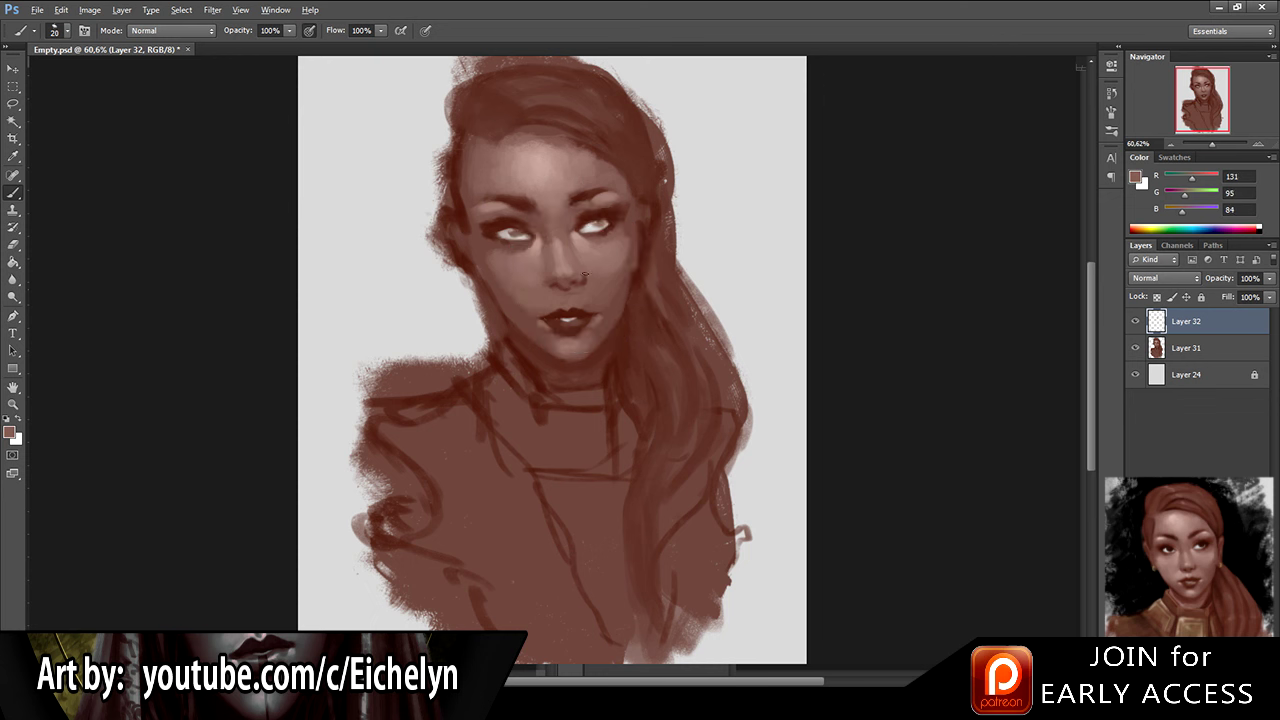
left_click(545, 284, "alt")
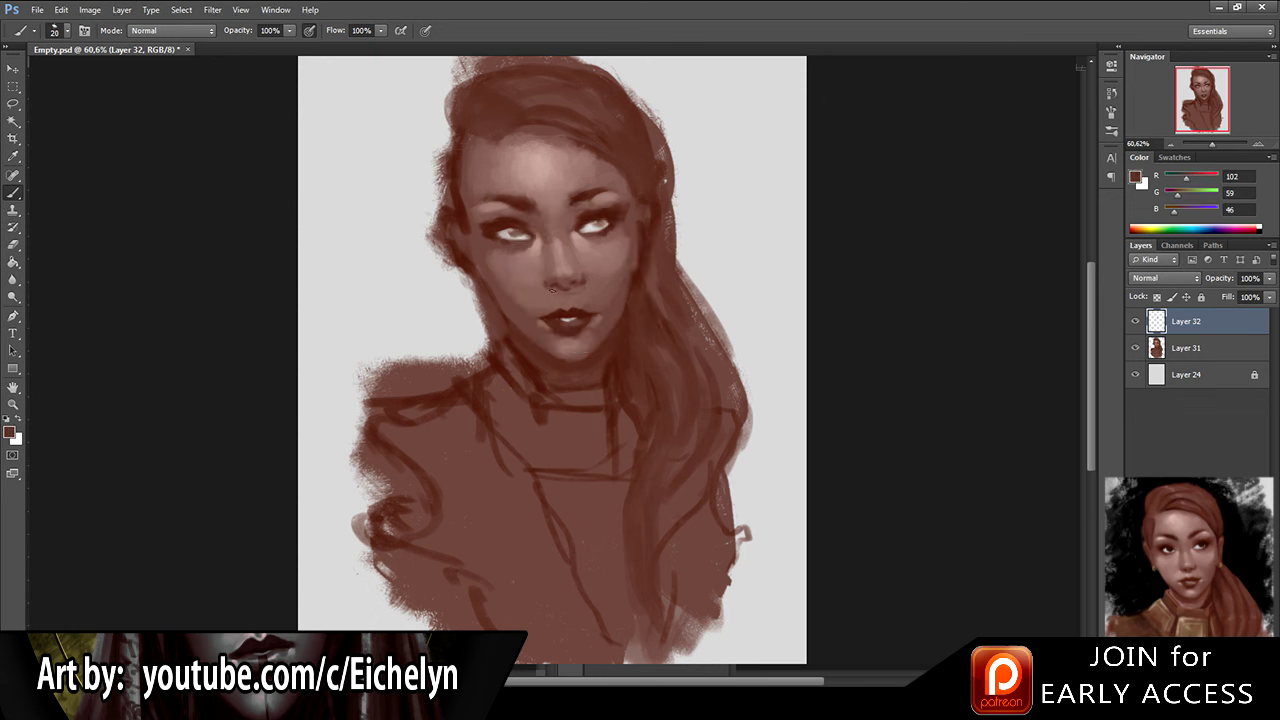
left_click(555, 289, "alt")
left_click(548, 284, "alt")
Step: Merge the nose layer with the portrait layer and create a fresh layer on top
left_click(1176, 348, "ctrl")
key("ctrl+e")
key("ctrl+shift+alt+n")
Step: Touch up the shadow under the nose with a size 30 brush in dark brown (RGB 101, 57, 43) and trim it with the Eraser
key("bracketright")
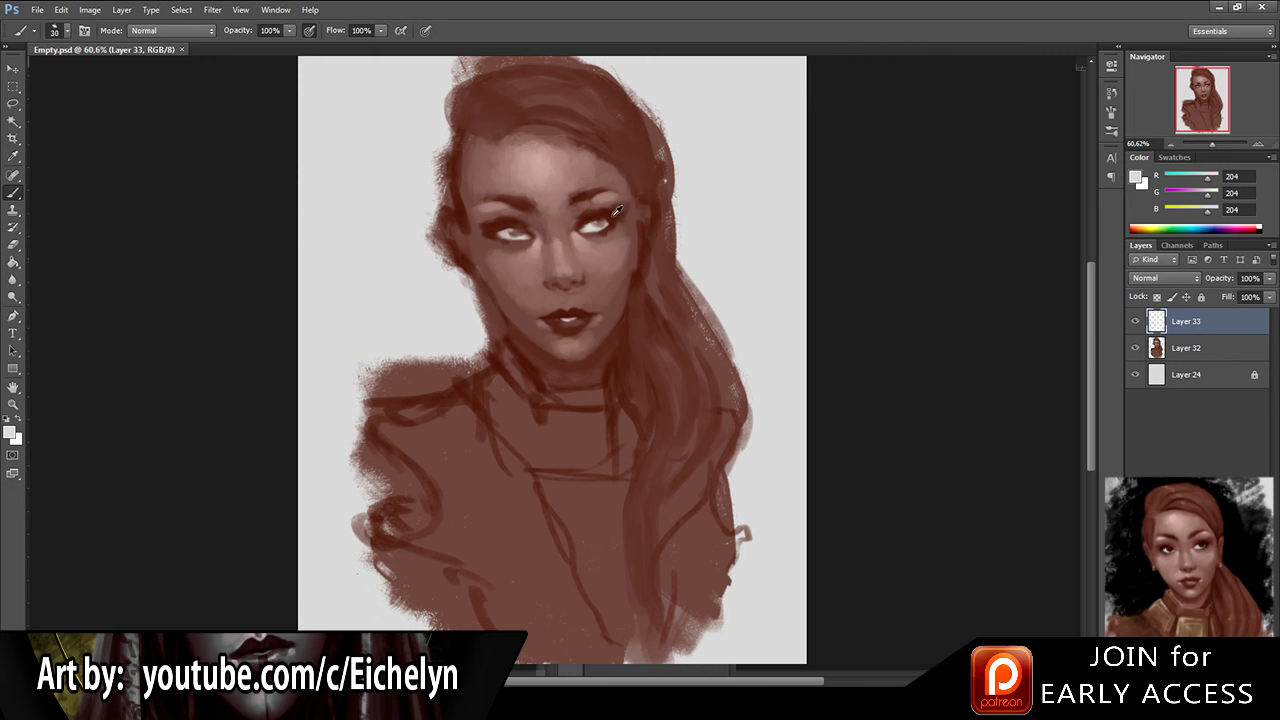
left_click(557, 280, "alt")
key("ctrl+z")
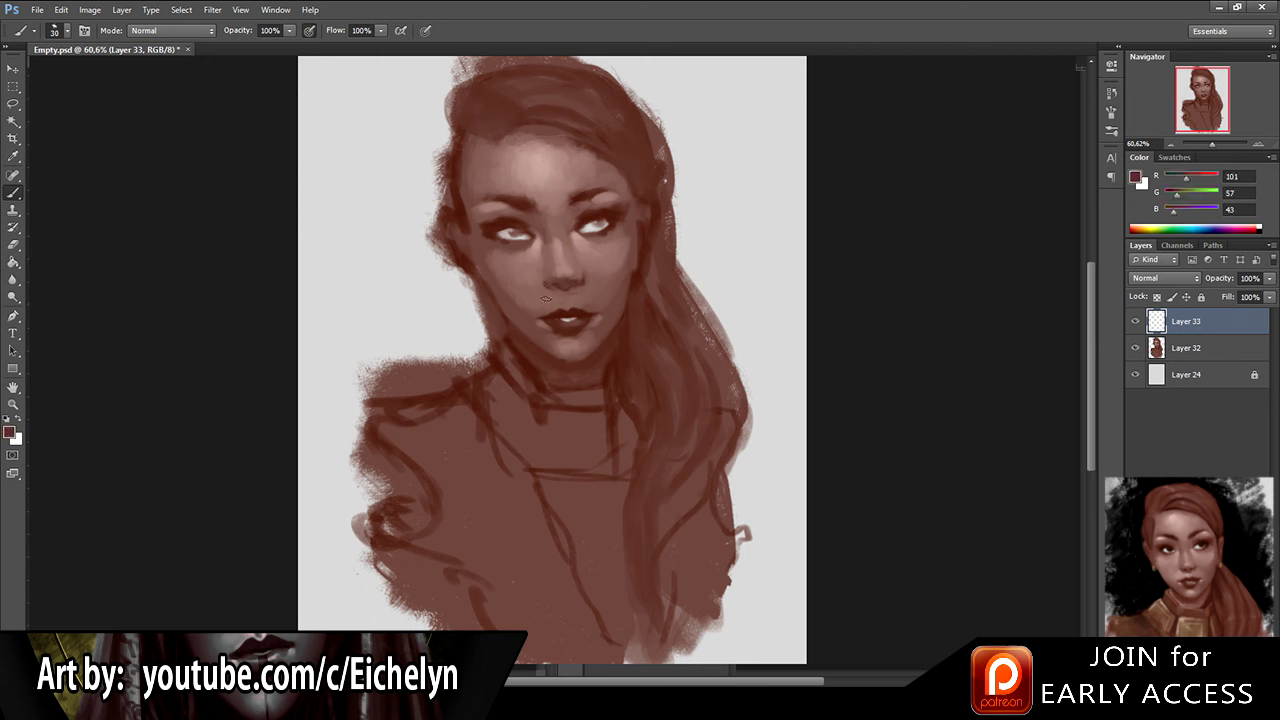
key("e")
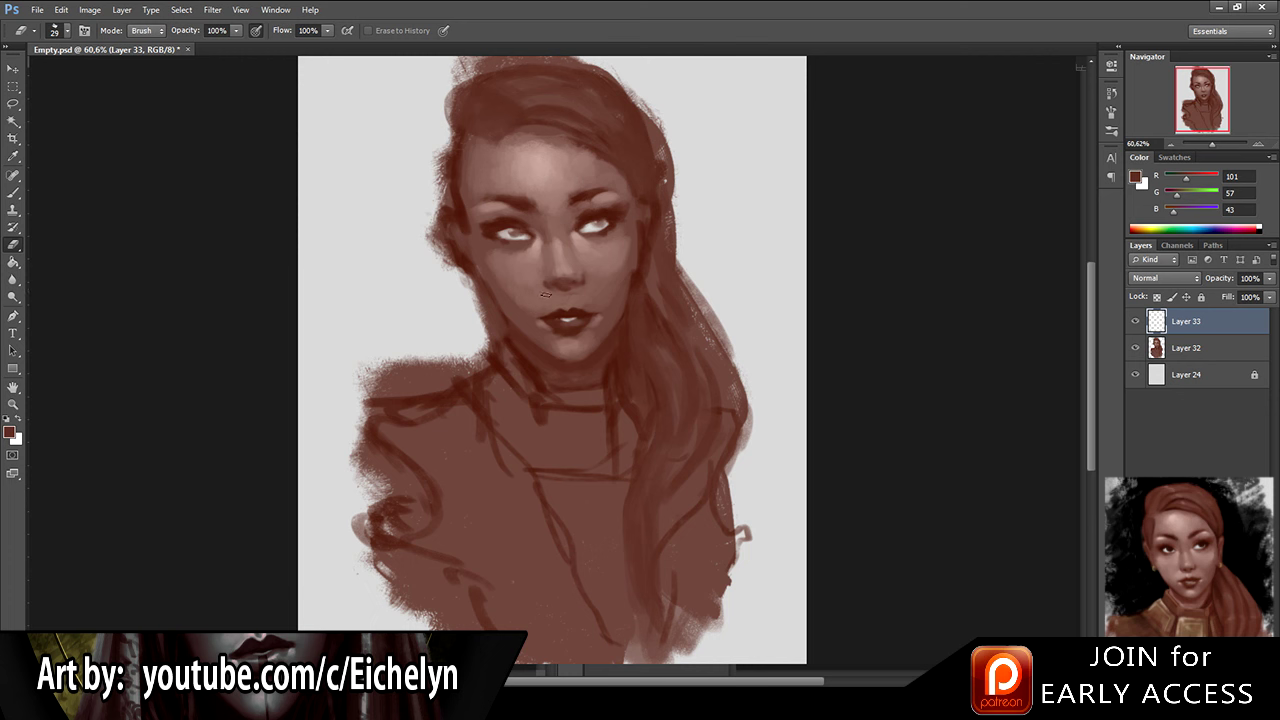
Step: Merge the nose shadow layer into the portrait layer and start another new layer above it
left_click(1206, 357, "ctrl")
key("ctrl+e")
key("ctrl+shift+alt+n")
Step: Paint a light skin highlight between the nose and upper lip with a size 23 brush and clean it with the Eraser
key("b")
left_click(568, 258, "alt")
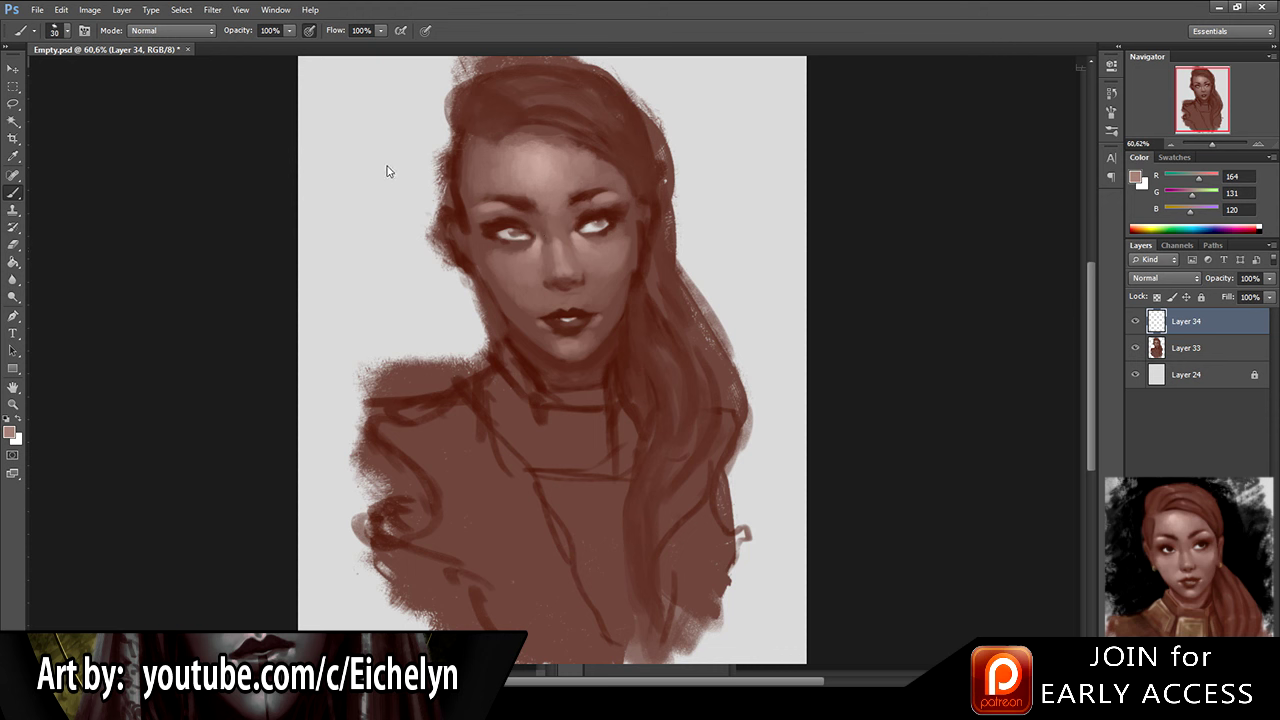
key("bracketleft")
key("bracketleft")
left_click(422, 113, "alt")
left_click(563, 177, "alt")
left_click(561, 300, "alt")
key("e")
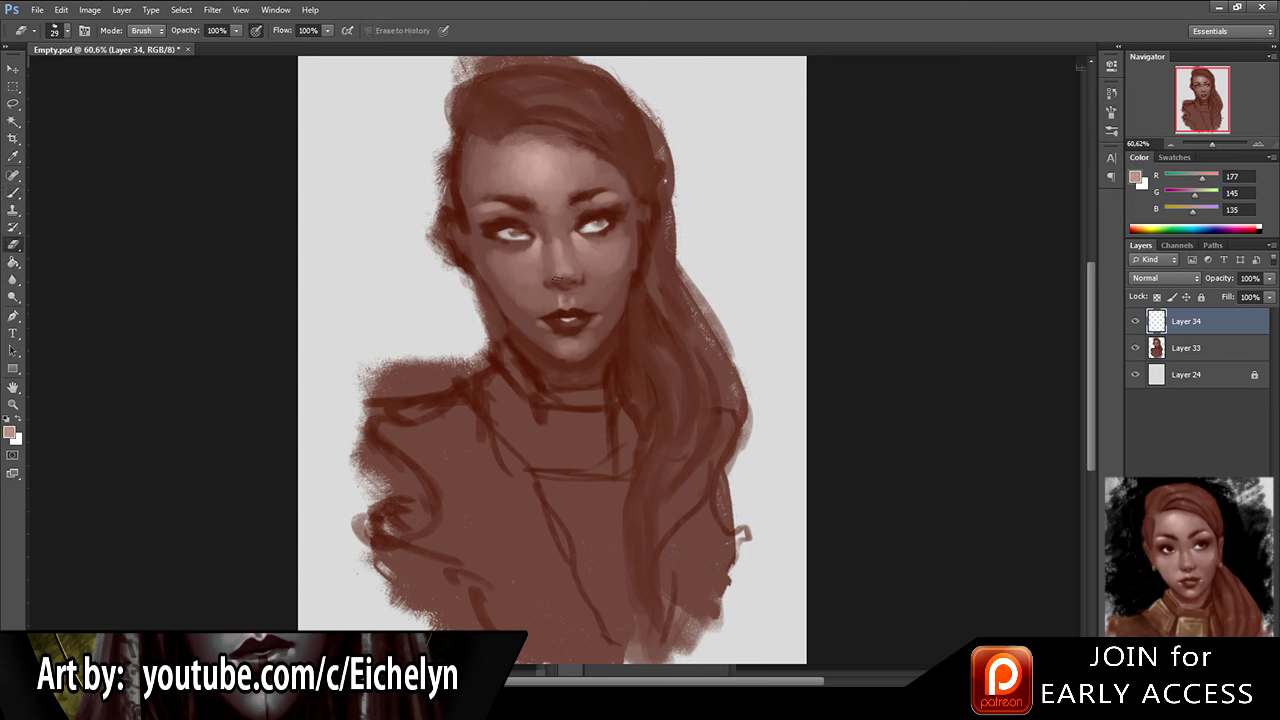
key("b")
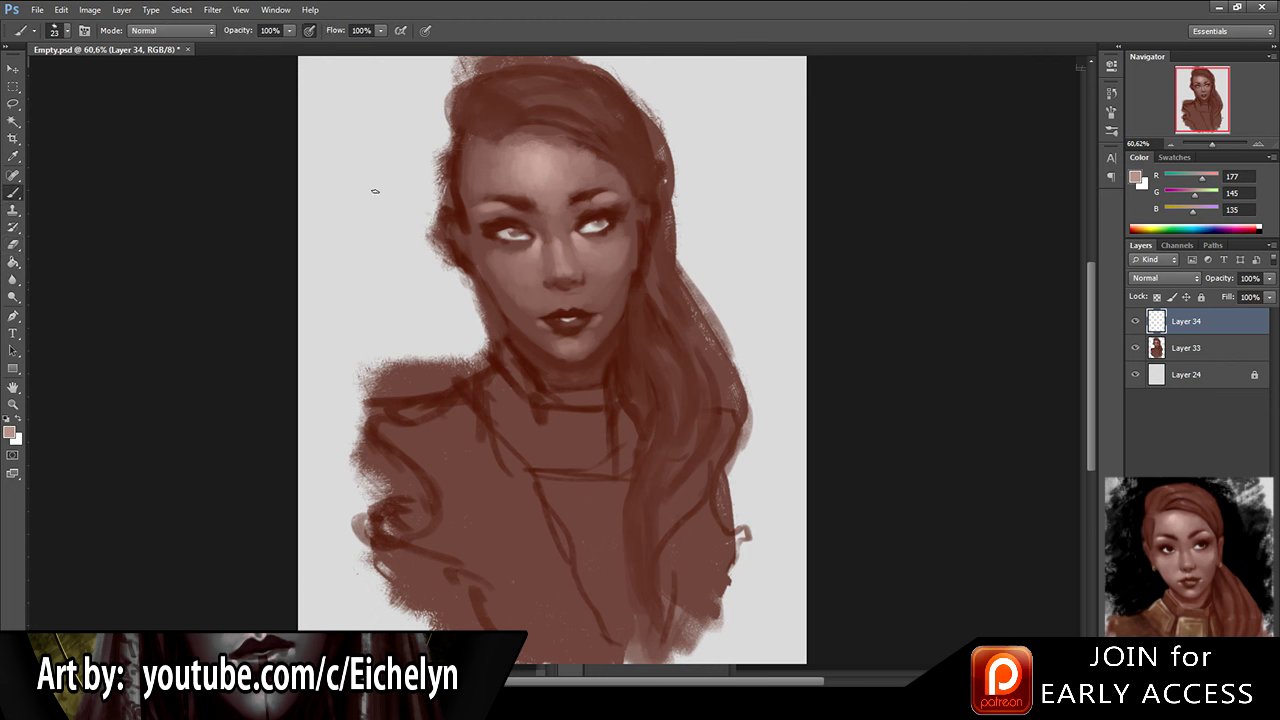
Step: Blend the skin between the left nostril and the upper lip with a size 34 brush and sampled tones
left_click_drag(404, 123, 393, 153)
key("ctrl+z")
key("bracketright")
key("bracketright")
left_click(533, 298, "alt")
left_click(541, 295, "alt")
left_click(547, 297, "alt")
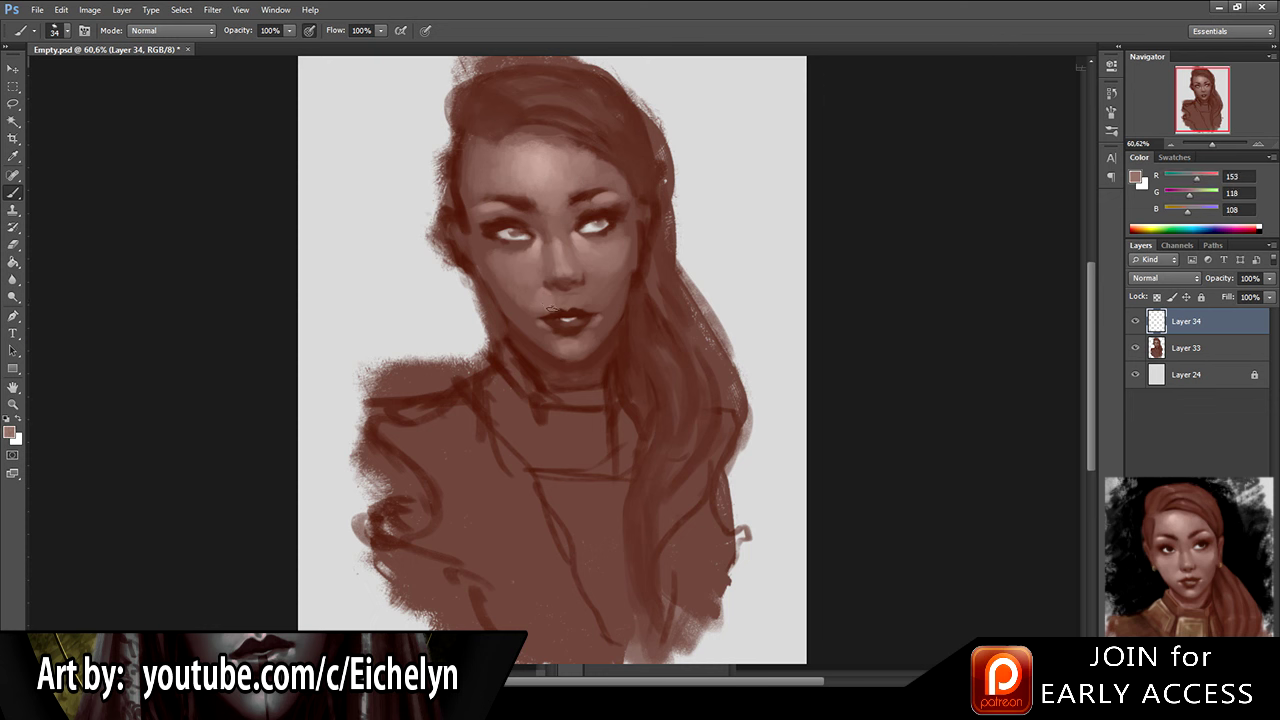
Step: Lighten the fold beside the left nostril with sampled skin tones, using a size 34 brush
left_click(515, 291, "alt")
left_click(527, 299, "alt")
left_click(541, 235, "alt")
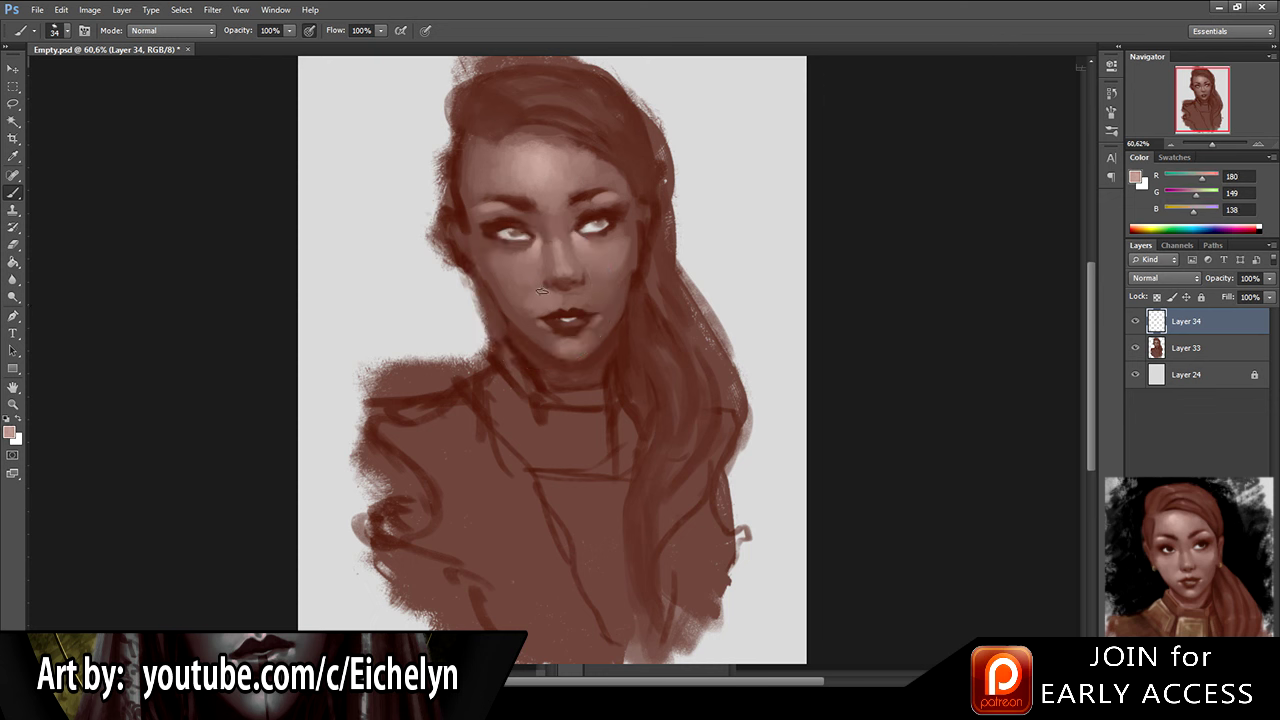
left_click(547, 286, "alt")
left_click(535, 280, "alt")
left_click(557, 289, "alt")
left_click(546, 295, "alt")
Step: Brighten the cheek below the left eye with a size 48 brush and sampled skin tones
left_click(343, 121, "alt")
left_click(503, 256, "alt")
left_click(500, 250, "alt")
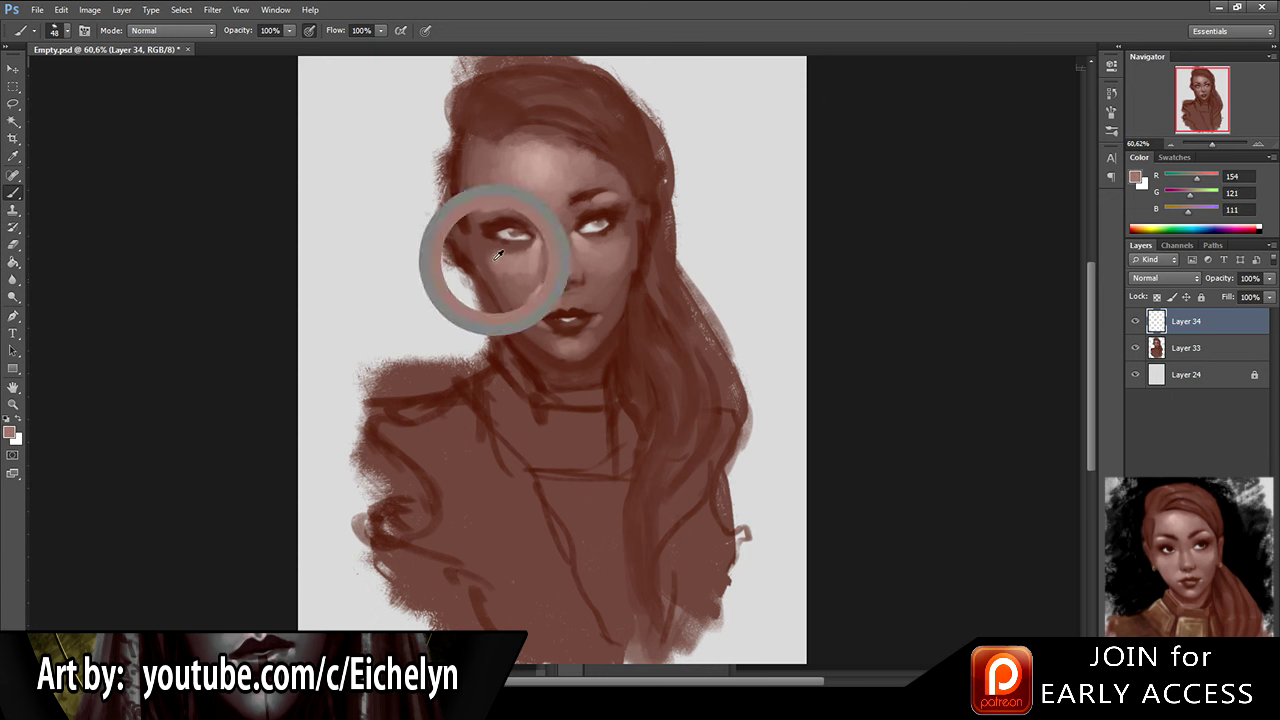
left_click(515, 268, "alt")
left_click(503, 263, "alt")
left_click(500, 278, "alt")
left_click(515, 260, "alt")
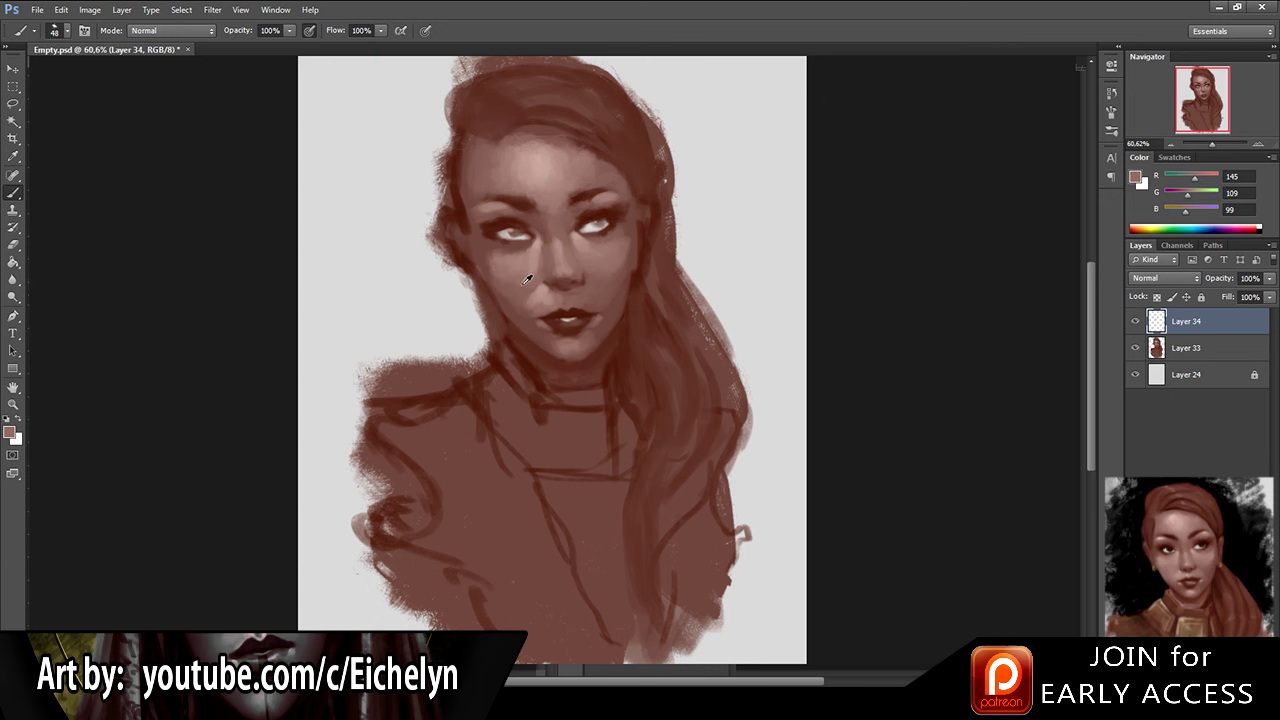
Step: Smooth the left cheek from below the eye down to the jaw by painting with sampled mid skin tones
left_click(511, 264, "alt")
left_click(513, 270, "alt")
left_click(510, 303, "alt")
left_click(507, 296, "alt")
left_click(531, 262, "alt")
left_click(517, 267, "alt")
left_click(495, 259, "alt")
left_click_drag(498, 254, 491, 276)
left_click(492, 255, "alt")
Step: Blend the inner left cheek towards the fold beside the mouth with sampled skin tones
left_click(526, 282, "alt")
left_click(522, 290, "alt")
left_click(527, 295, "alt")
left_click(528, 297, "alt")
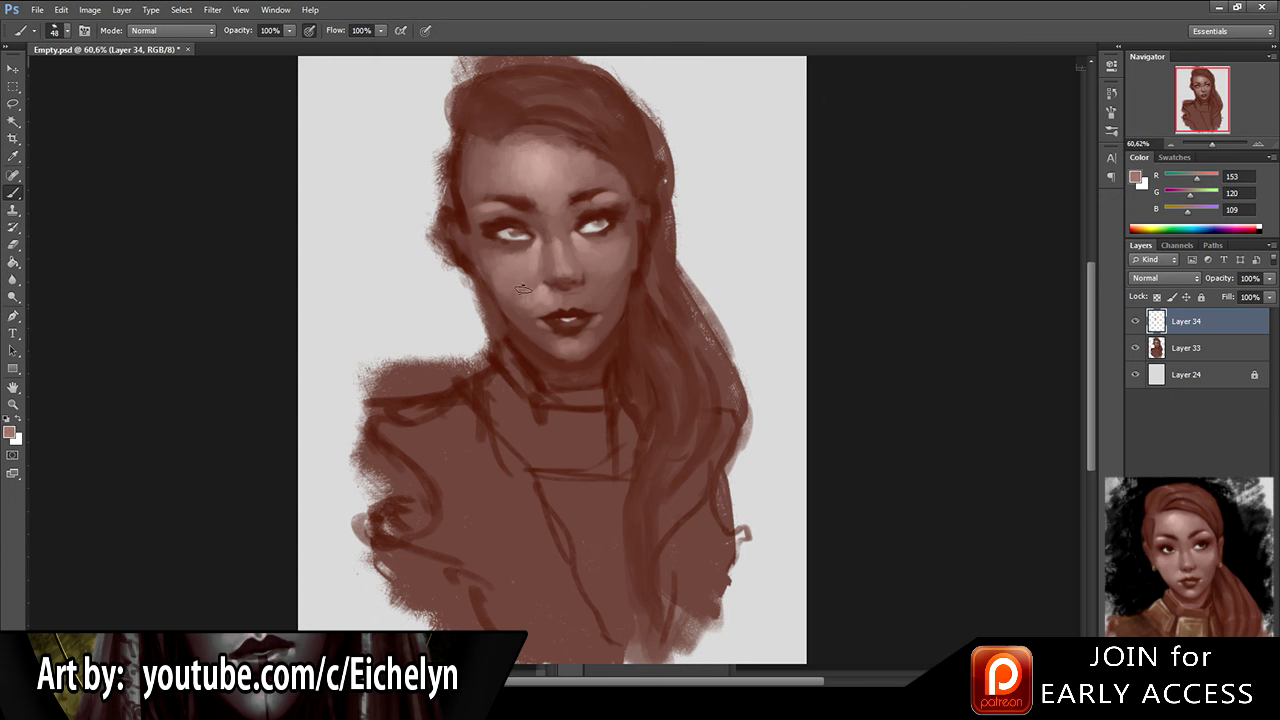
Step: Soften the transition from the lower left cheek to the corner of the mouth with sampled skin tones
left_click(513, 299, "alt")
left_click(513, 298, "alt")
left_click(520, 296, "alt")
left_click(540, 293, "alt")
left_click(543, 292, "alt")
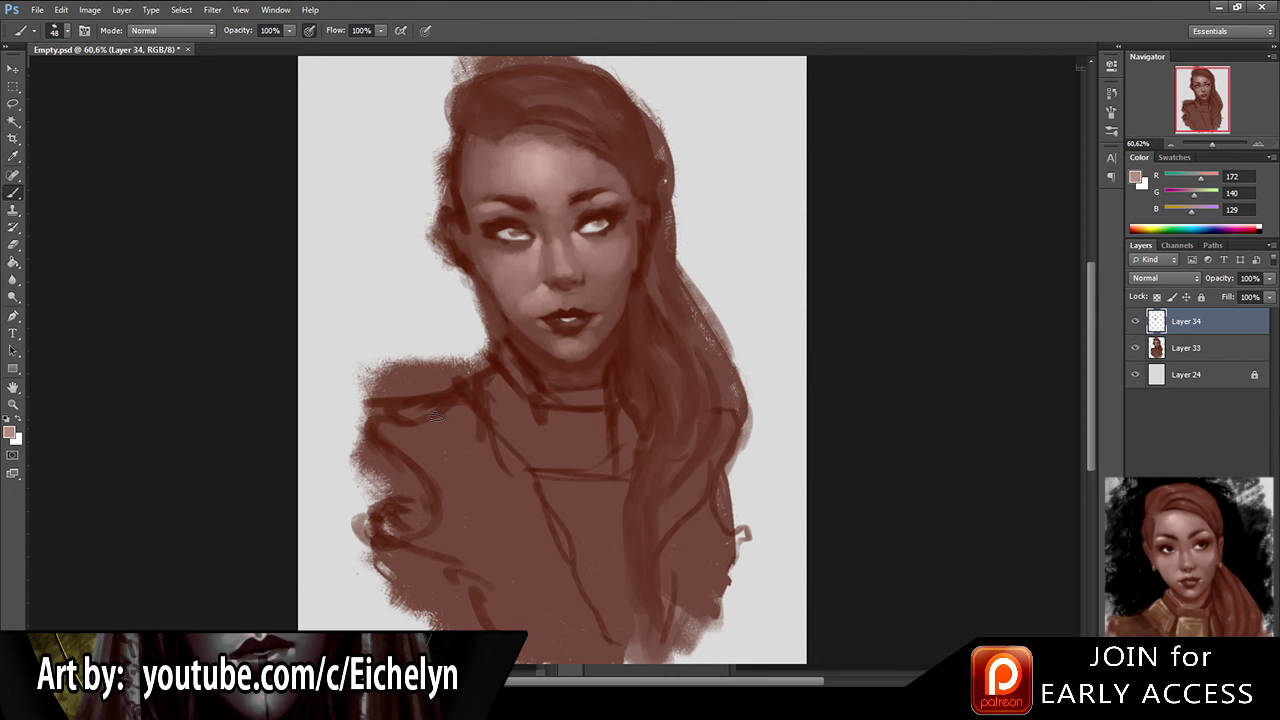
left_click(523, 302, "alt")
scroll(490, 270, "down", 2)
left_click_drag(490, 270, 532, 273)
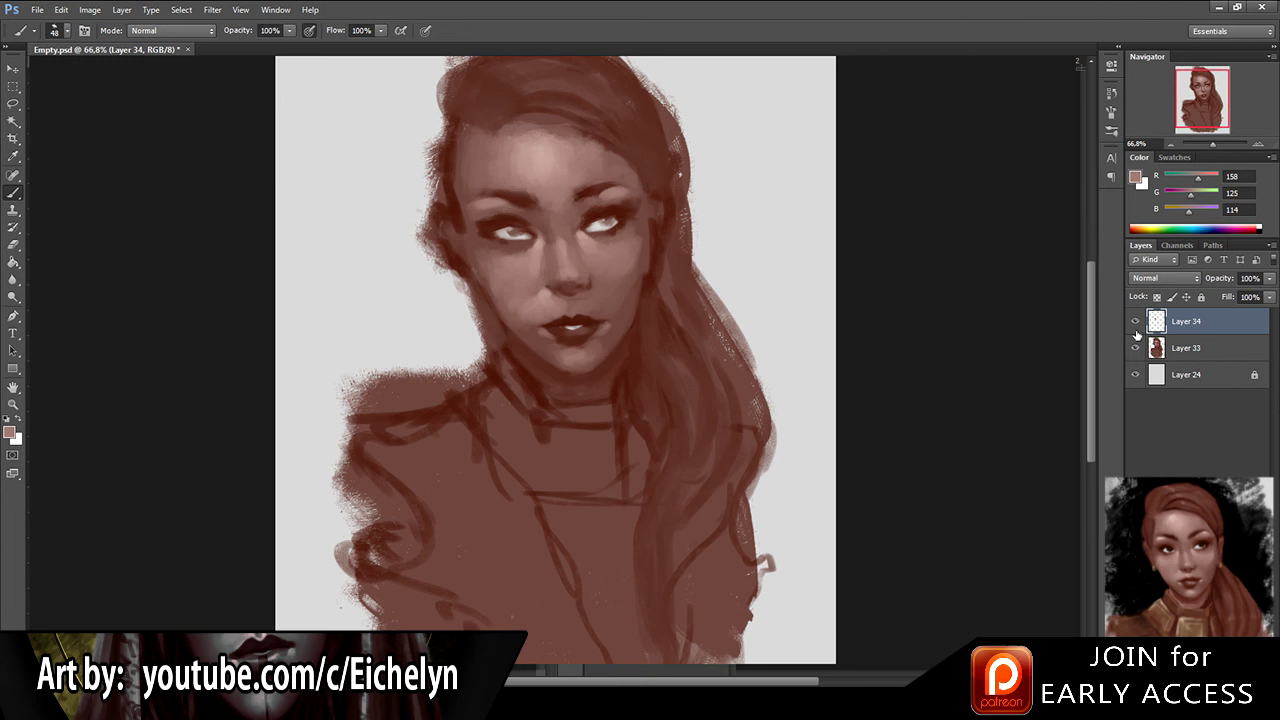
Step: Try to paint over the lower lip highlight with dark brown (RGB 87, 39, 23), and undo the strokes
left_click(563, 322, "alt")
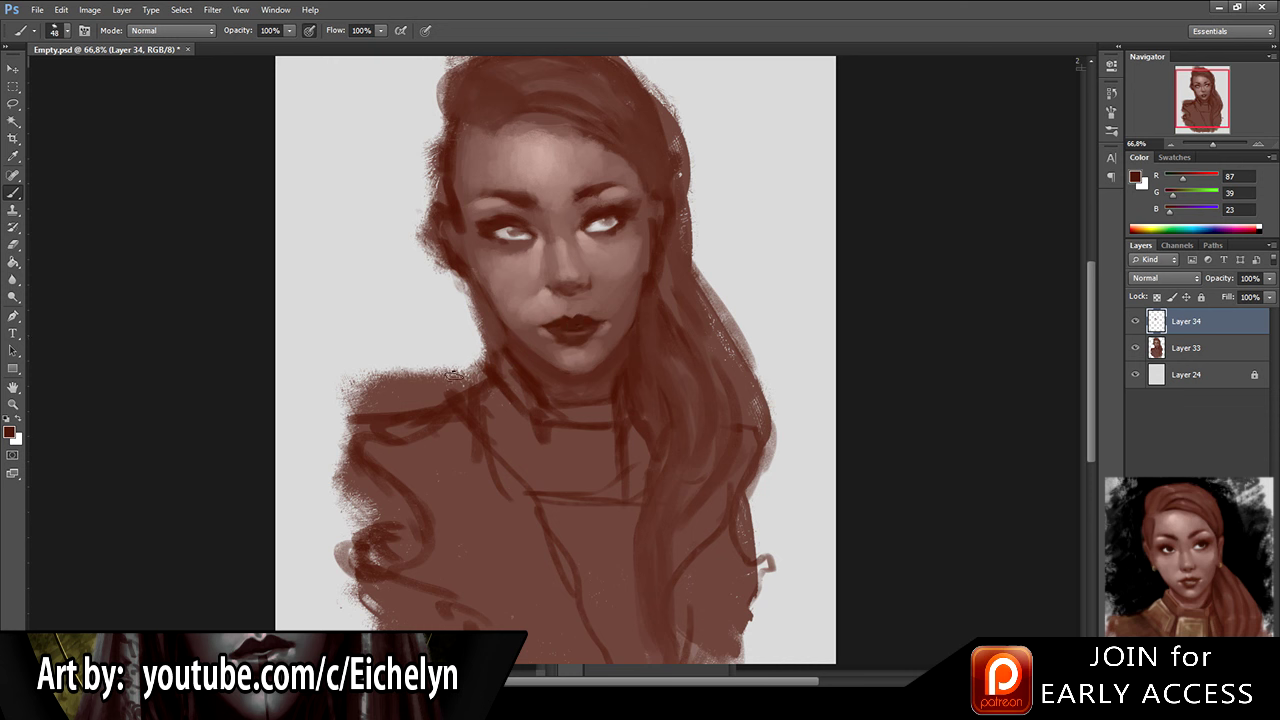
key("ctrl+alt+z")
key("ctrl+alt+z")
Step: Paint light skin accents on the philtrum and along the upper lip's edge with a size 24 brush
key("bracketleft")
key("bracketleft")
left_click(364, 108, "alt")
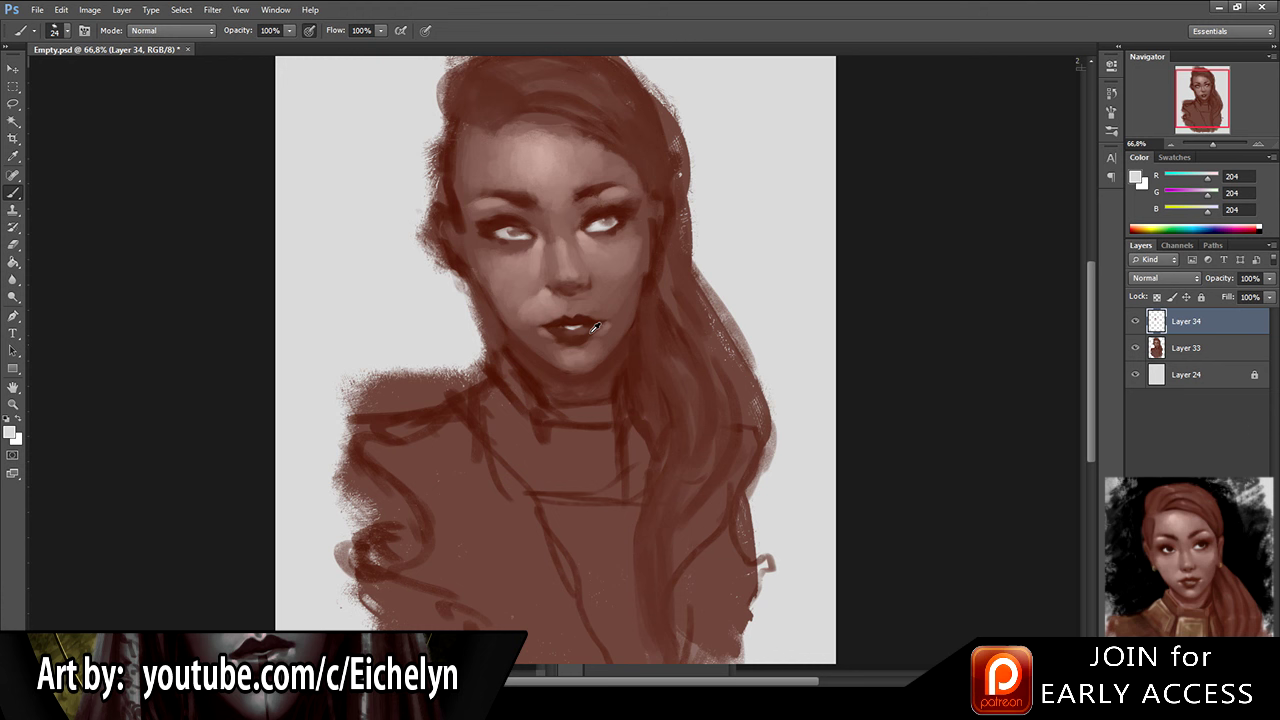
left_click(545, 291, "alt")
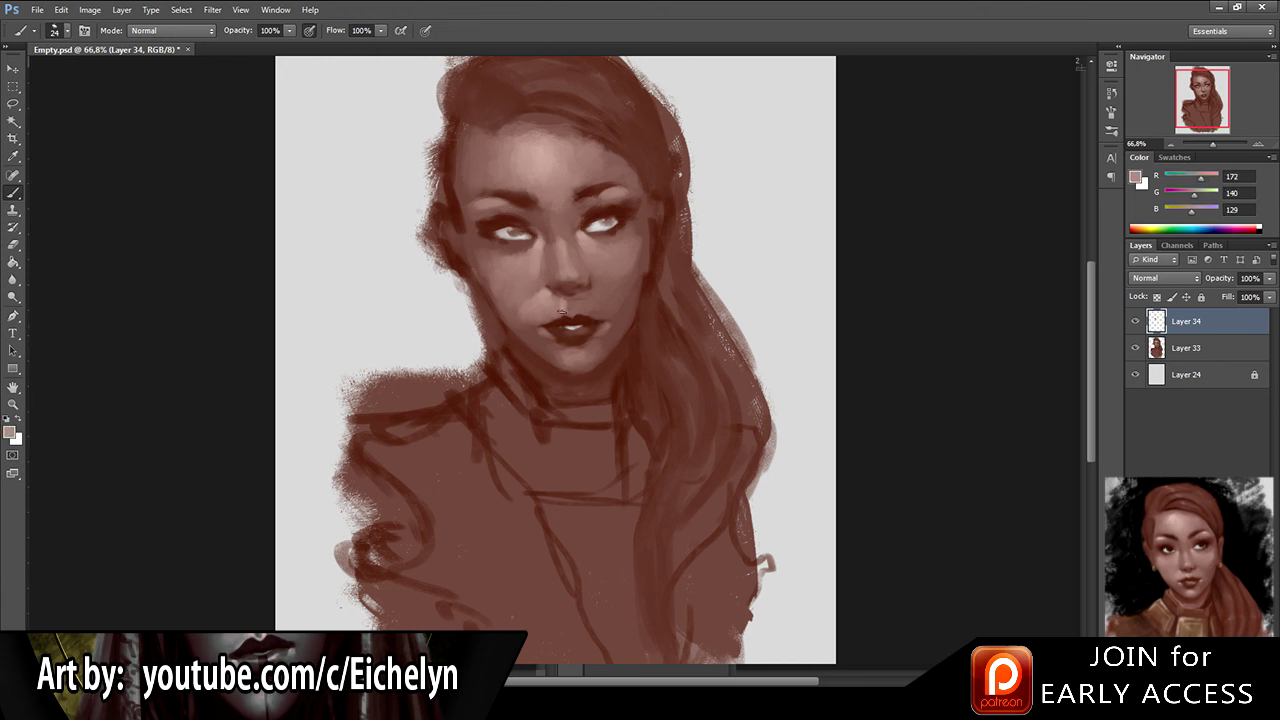
left_click(563, 300, "alt")
left_click(575, 306, "alt")
left_click(590, 288, "alt")
left_click(344, 124, "alt")
key("e")
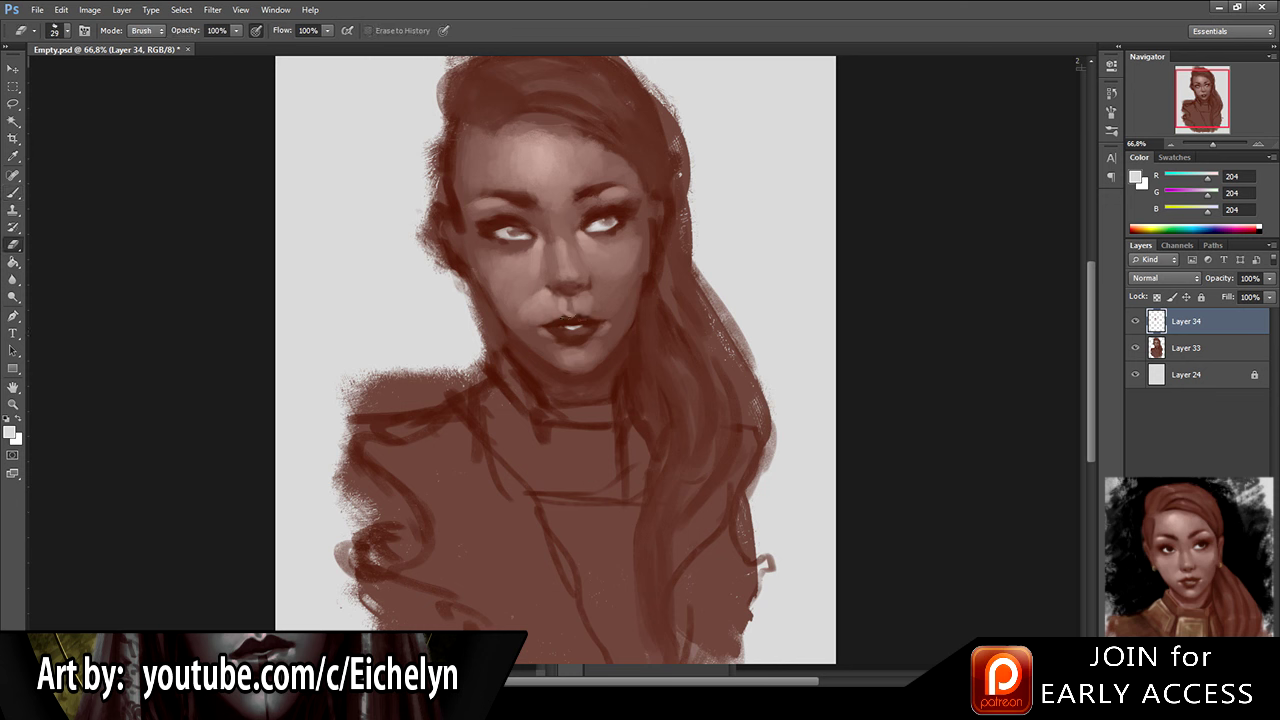
Step: Reshape the dark line between the lips and trim the lip highlight with sampled dark red-brown, using a size 32 brush
key("b")
left_click(573, 324, "alt")
left_click_drag(565, 328, 575, 323)
left_click(562, 335, "alt")
left_click(570, 321, "alt")
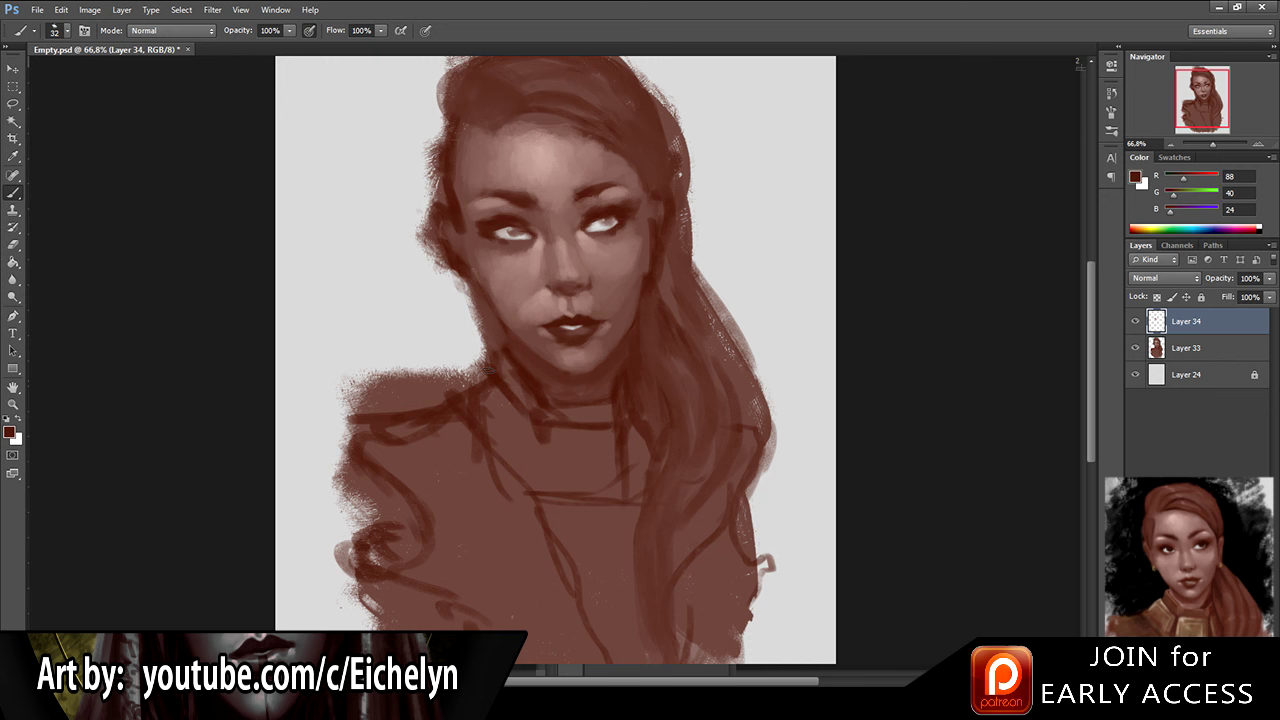
Step: Lighten the skin between the left nostril and mouth corner with a size 38 brush and sampled tones
left_click(543, 290, "alt")
left_click(330, 130, "alt")
left_click(535, 300, "alt")
left_click(528, 300, "alt")
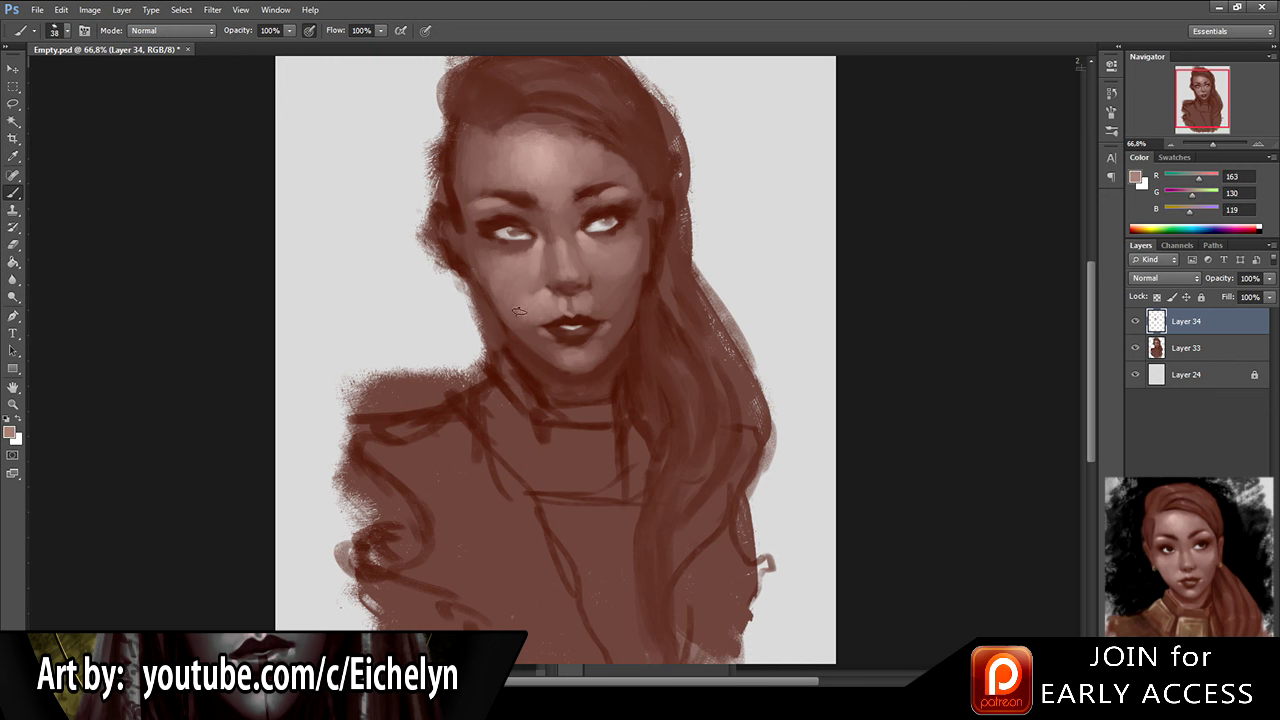
Step: Blend the left cheek beside the mouth with sampled skin tones and compare the face with Layer 34 hidden and shown
left_click(527, 287, "alt")
left_click(514, 289, "alt")
left_click(524, 320, "alt")
left_click(519, 306, "alt")
left_click(528, 279, "alt")
left_click(530, 290, "alt")
left_click(1135, 321)
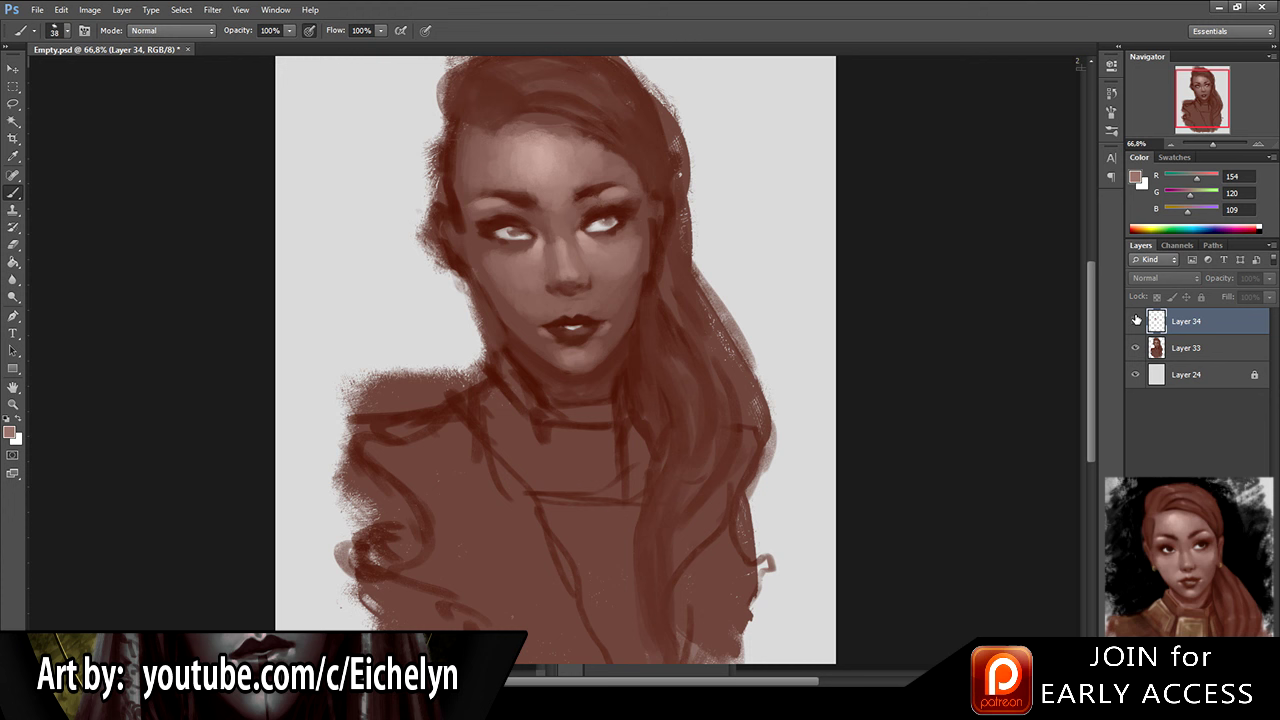
left_click(1135, 321)
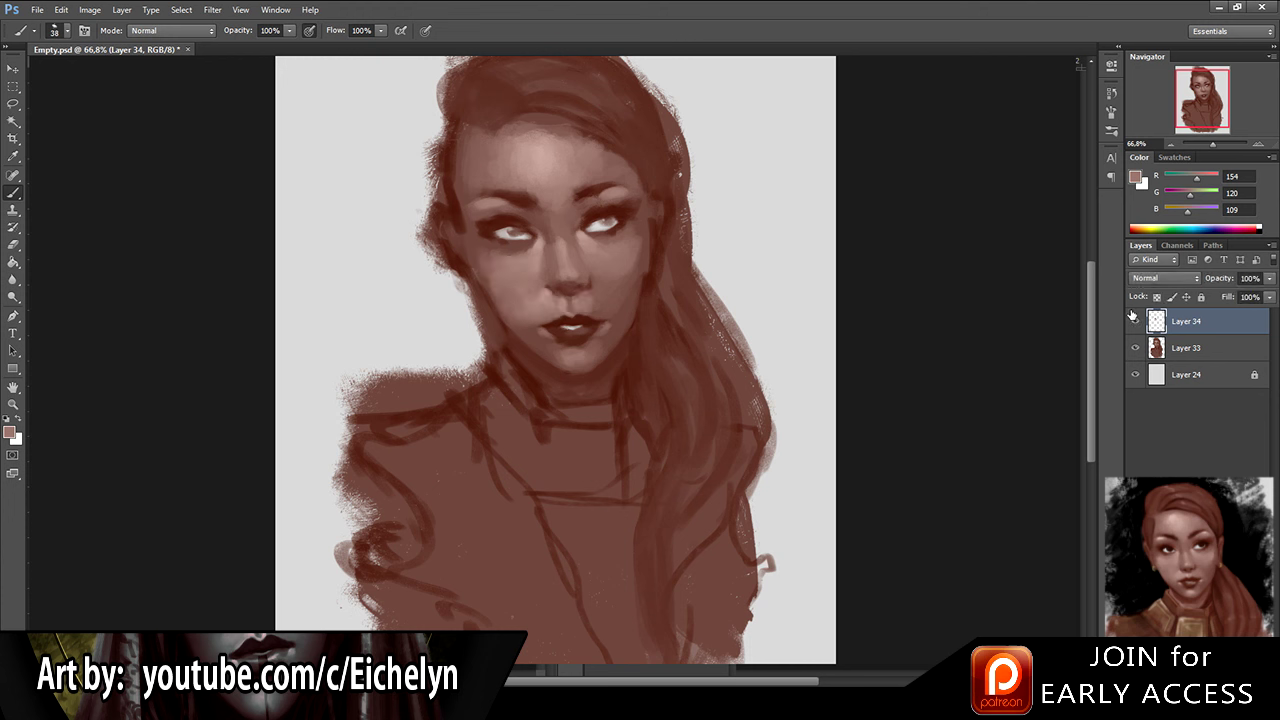
Step: Blend the skin below the nose and across the right cheek with sampled skin tones, using a size 38 brush
left_click(564, 314, "alt")
left_click(592, 292, "alt")
left_click(597, 316, "alt")
left_click(606, 310, "alt")
left_click(625, 295, "alt")
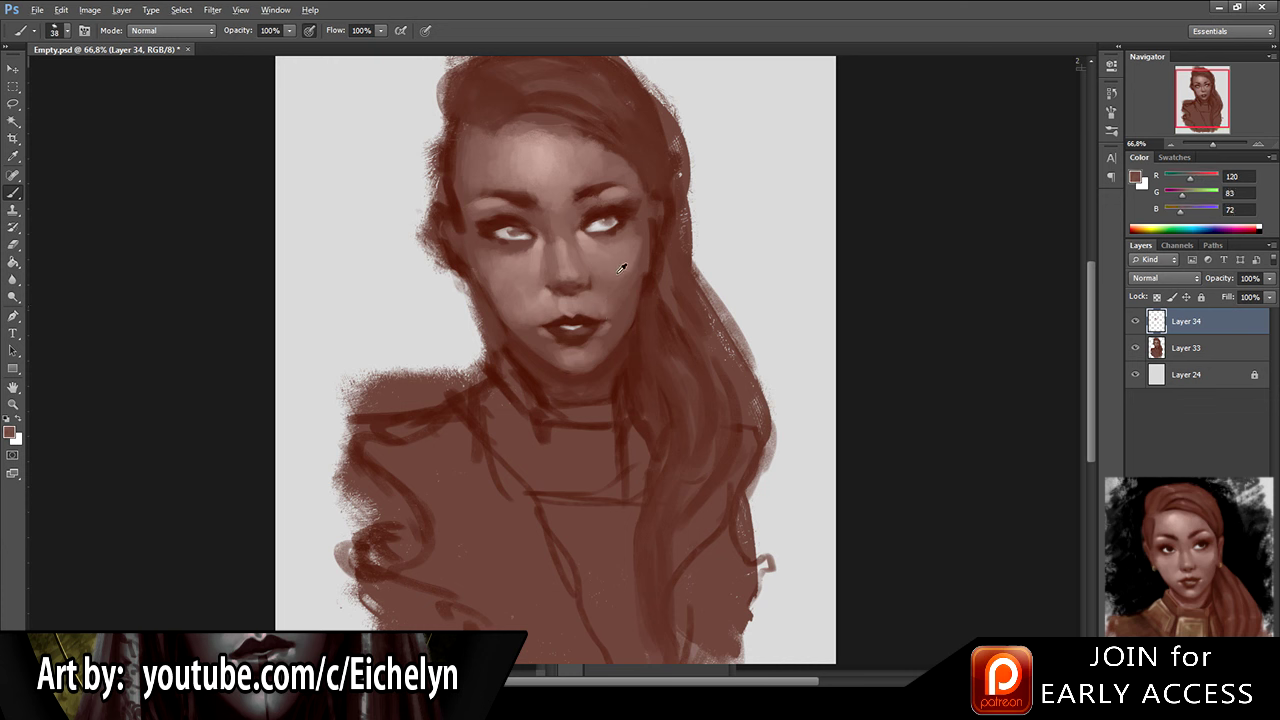
left_click(642, 245, "alt")
Step: Soften the light patch beside the right mouth corner with sampled mid and shadow skin tones, and save the document
left_click(528, 324, "alt")
left_click(612, 322, "alt")
left_click(610, 322, "alt")
left_click(614, 318, "alt")
key("ctrl+s")
left_click(605, 326, "alt")
left_click(640, 258, "alt")
Step: Merge Layer 34 with the portrait on Layer 33 and add a new empty layer above it
left_click(1194, 353, "ctrl")
key("ctrl+e")
key("ctrl+shift+alt+n")
Step: Touch up the upper eyelids with sampled dark red-brown, reducing the brush to size 13
key("[")
key("[")
key("[")
left_click(502, 224, "alt")
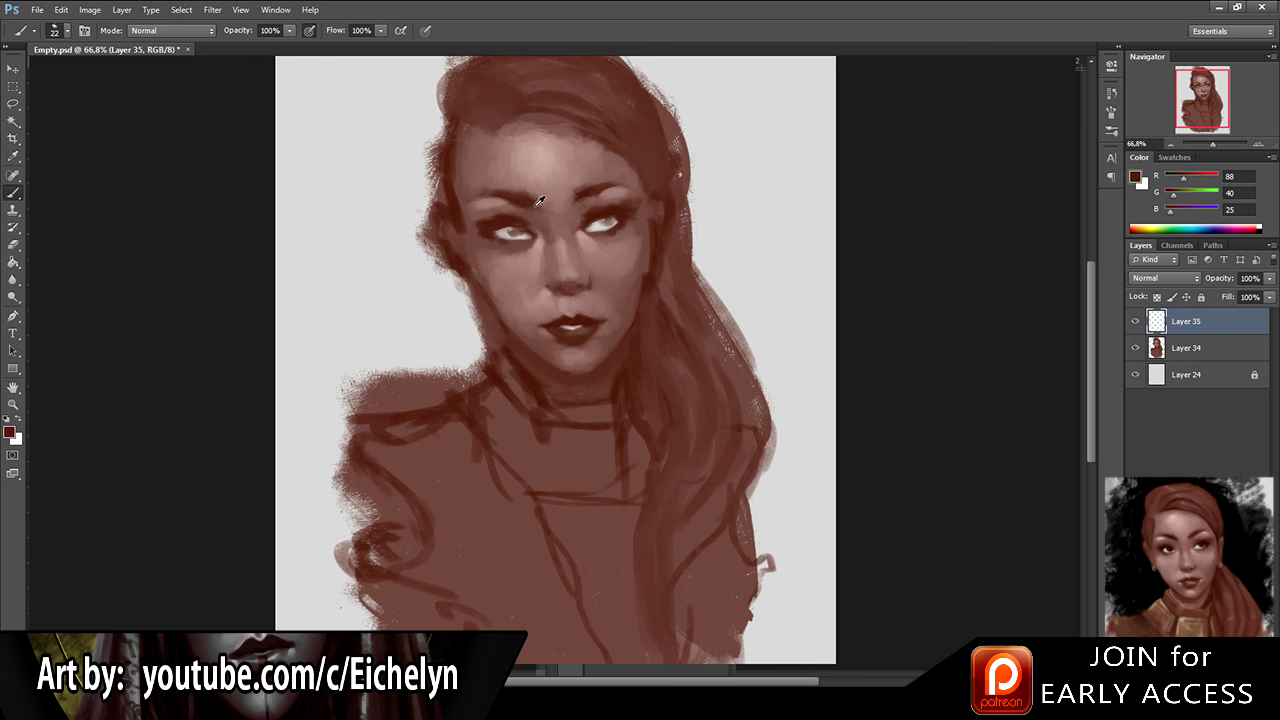
left_click(611, 214, "alt")
left_click(347, 133, "alt")
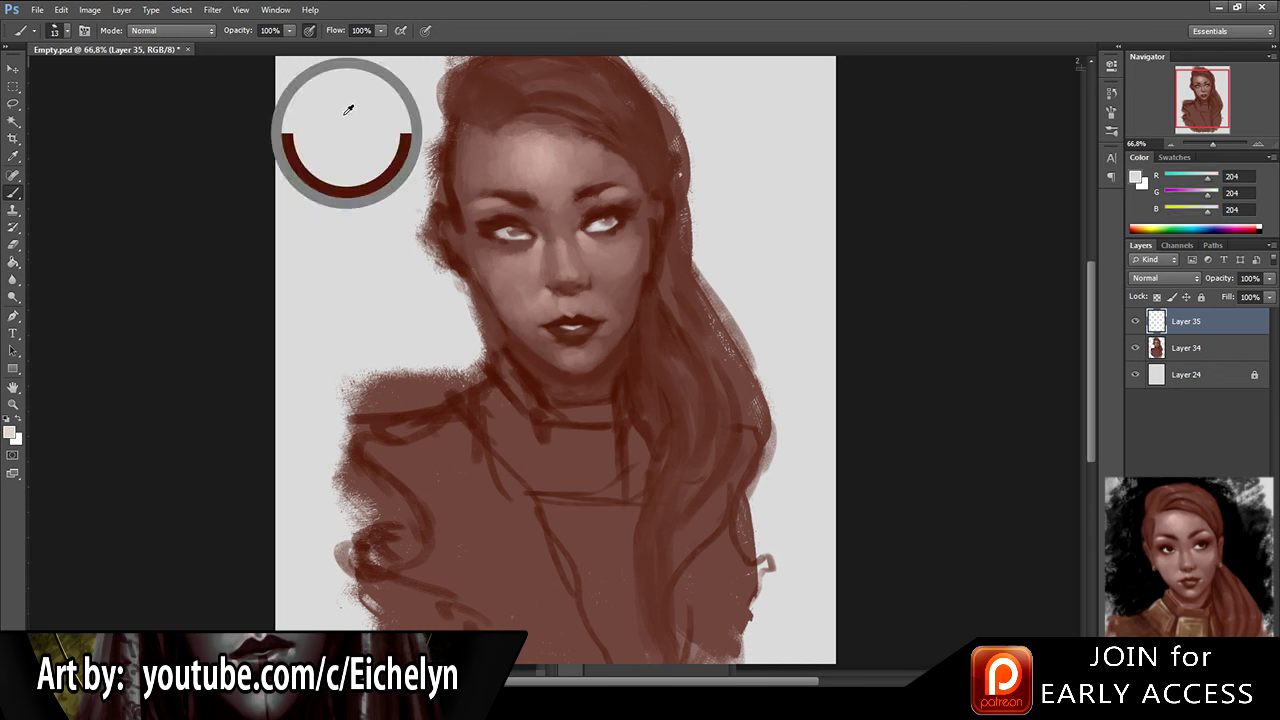
left_click(607, 207, "alt")
Step: Define the nostrils and the underside of the nose with sampled dark reds, using the size 13 brush
left_click(561, 276, "alt")
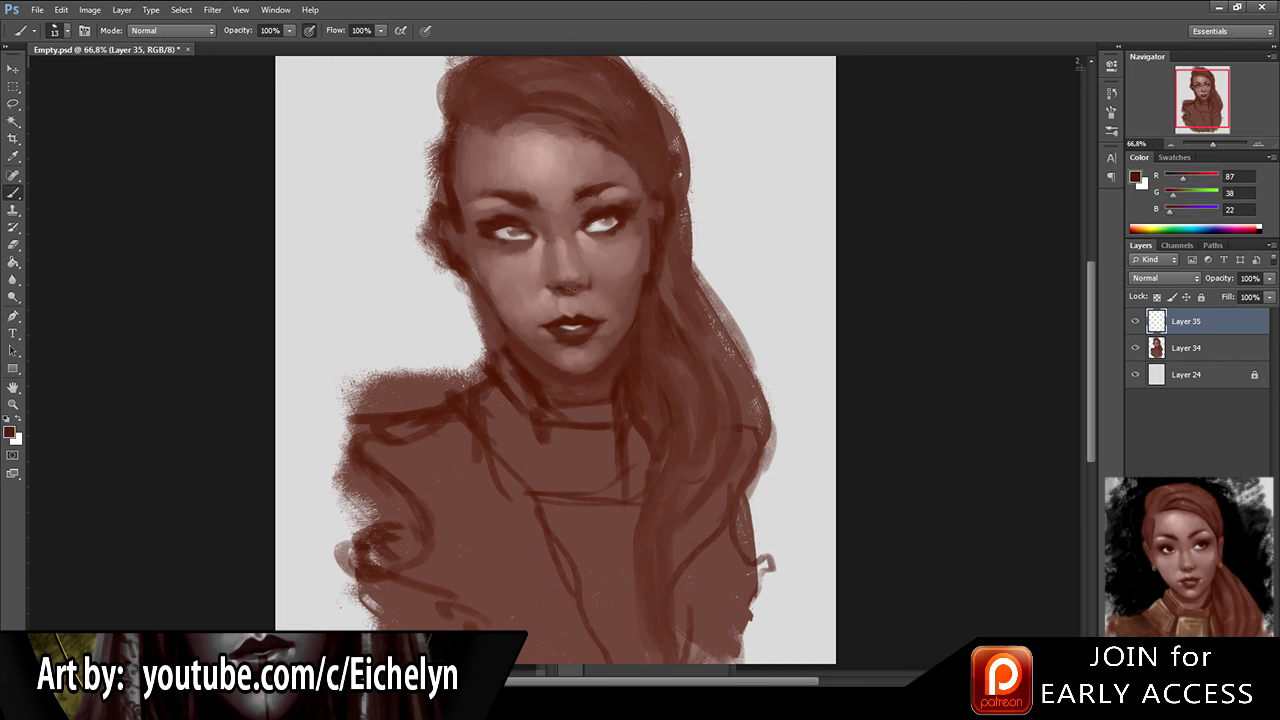
left_click(571, 285, "alt")
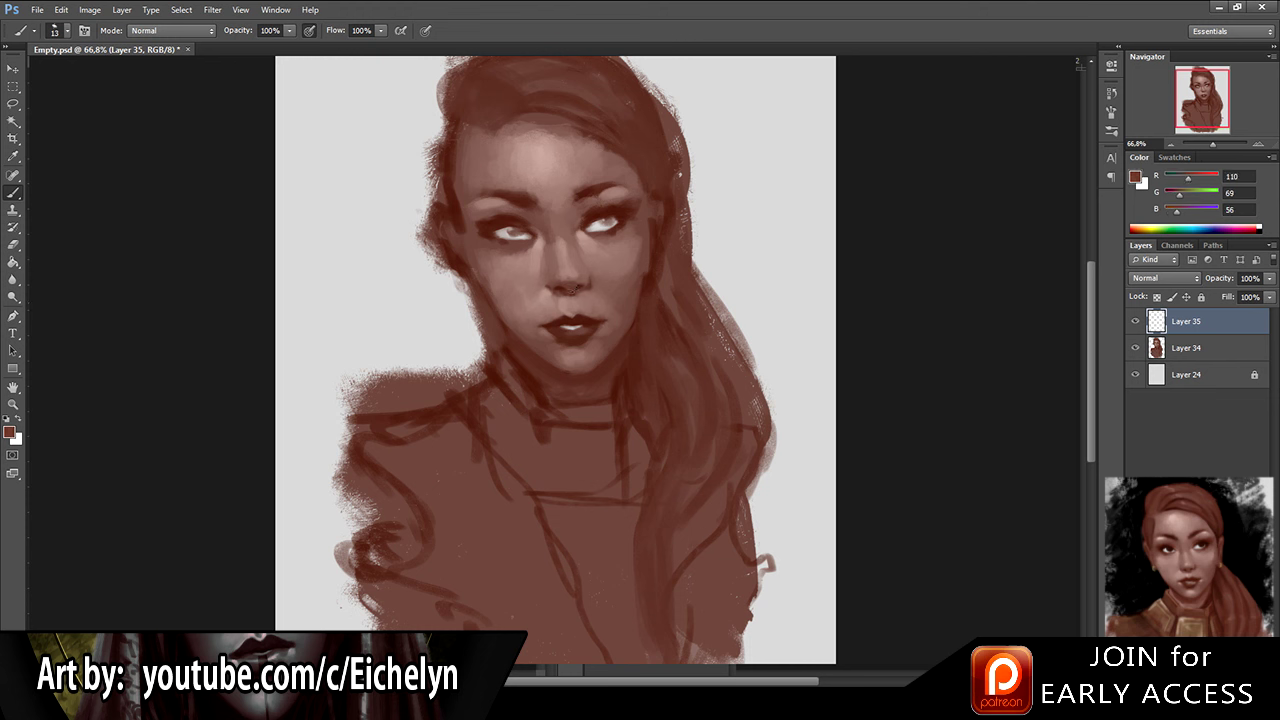
left_click(583, 282, "alt")
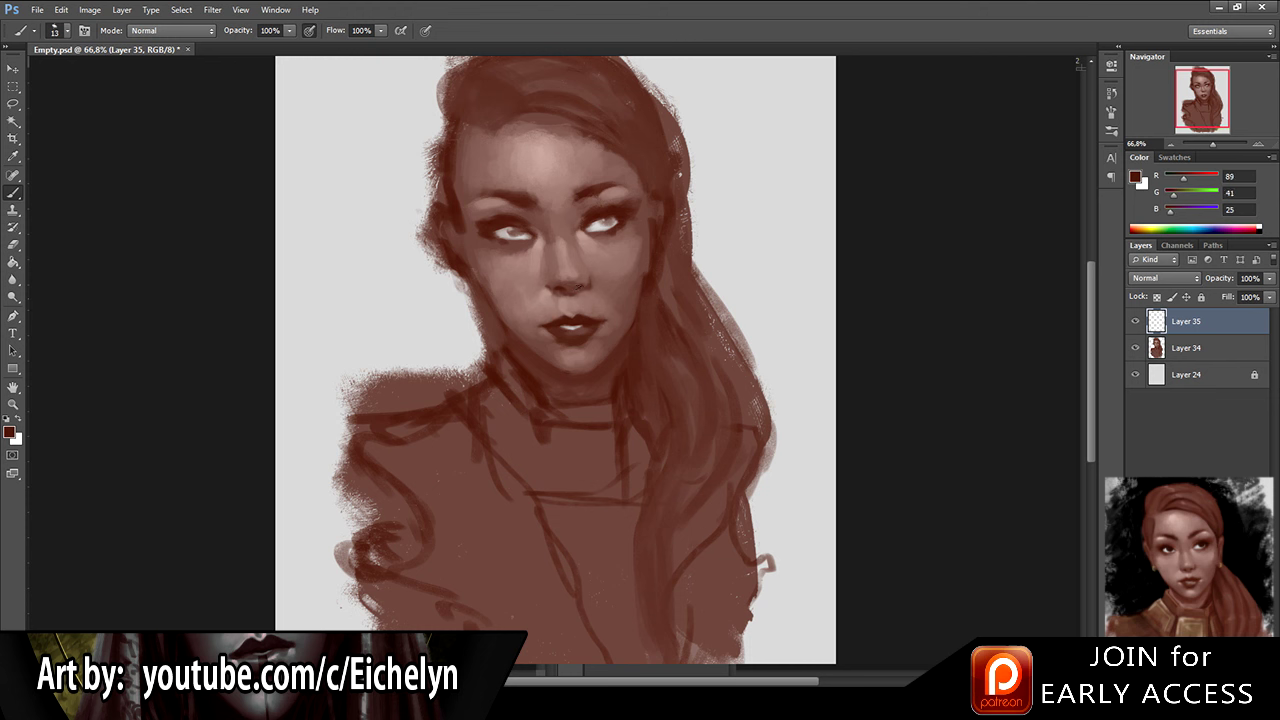
left_click(557, 281, "alt")
mouse_move(557, 286)
left_mouse_down()
mouse_move(554, 297)
mouse_move(549, 287)
left_mouse_up()
Step: Refine both nostril wings and the skin beneath the nose with sampled skin and shadow tones
left_click(553, 281, "alt")
left_click(585, 280, "alt")
left_click(590, 286, "alt")
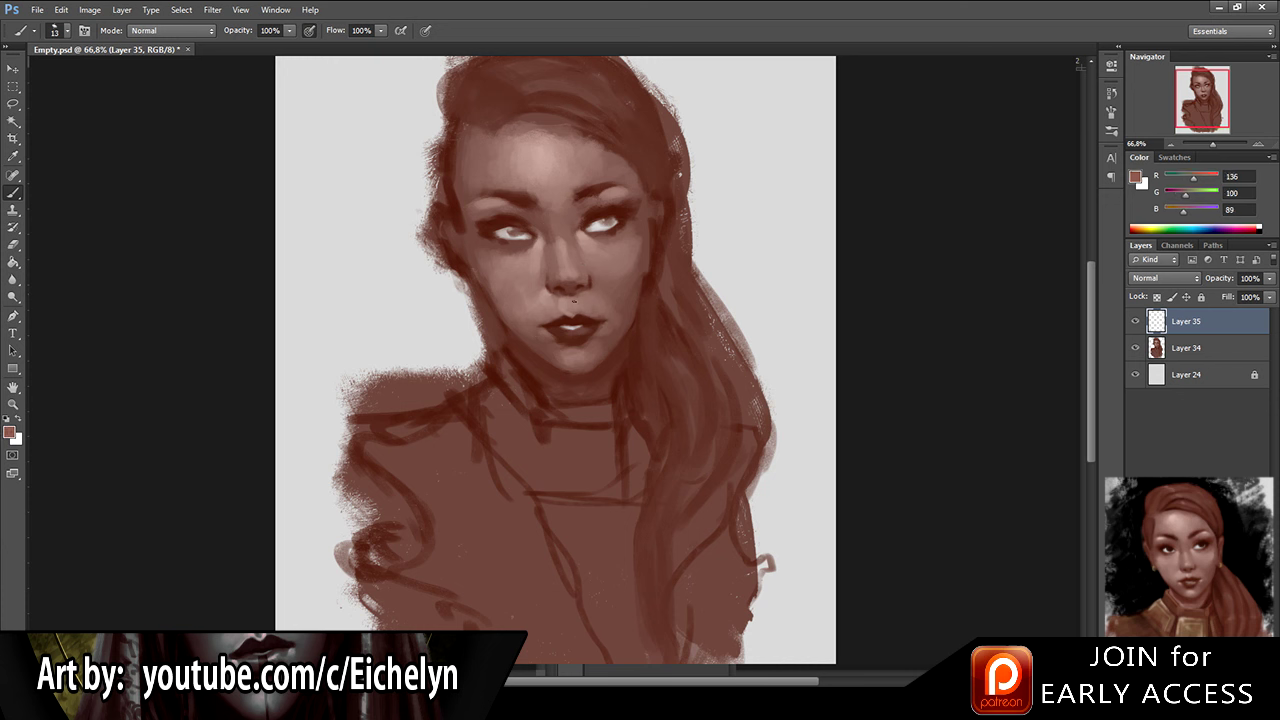
left_click(582, 287, "alt")
left_click(580, 287, "alt")
left_click(589, 296, "alt")
scroll(555, 250, "down", 1)
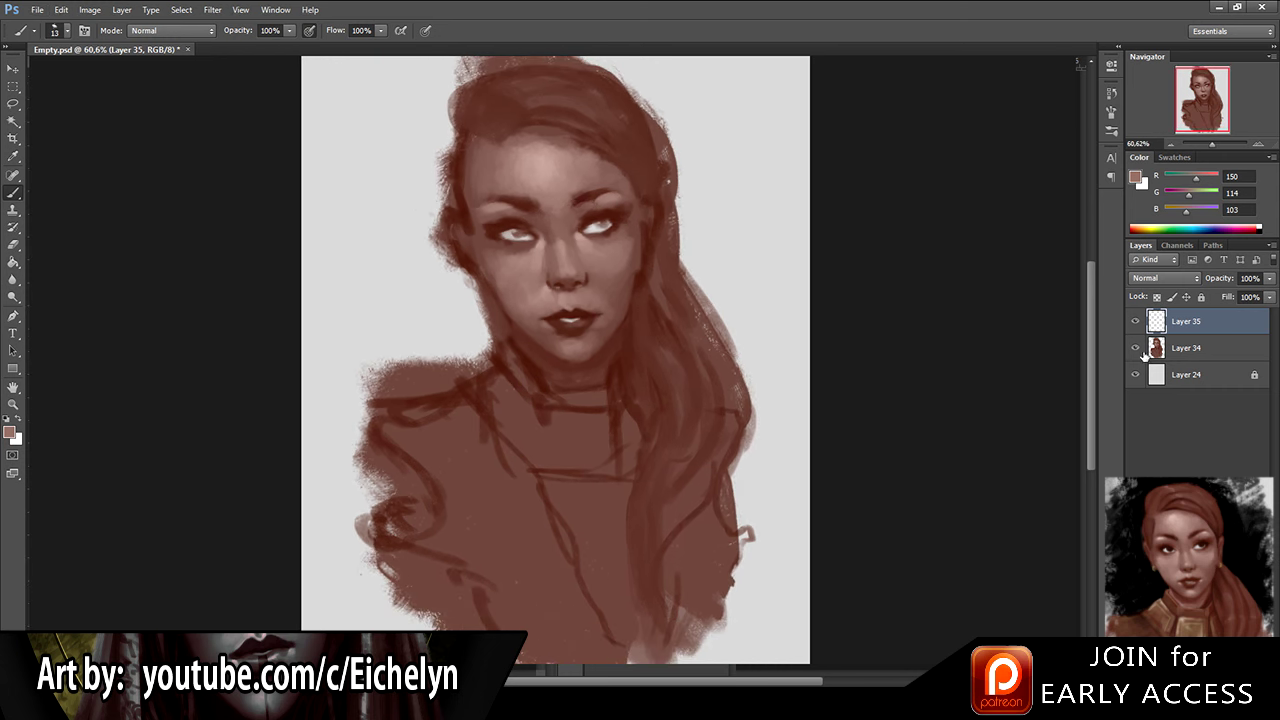
Step: Merge Layer 35 with the portrait on Layer 34, add a new layer, and save the document
left_click(1190, 350, "shift")
key("ctrl+e")
key("ctrl+shift+alt+n")
key("ctrl+s")
Step: Paint sampled light skin between the right eye and its brow, trimming the strokes with a size 29 eraser
left_click(343, 123, "alt")
left_click(579, 234, "alt")
left_click_drag(582, 216, 606, 214)
key("e")
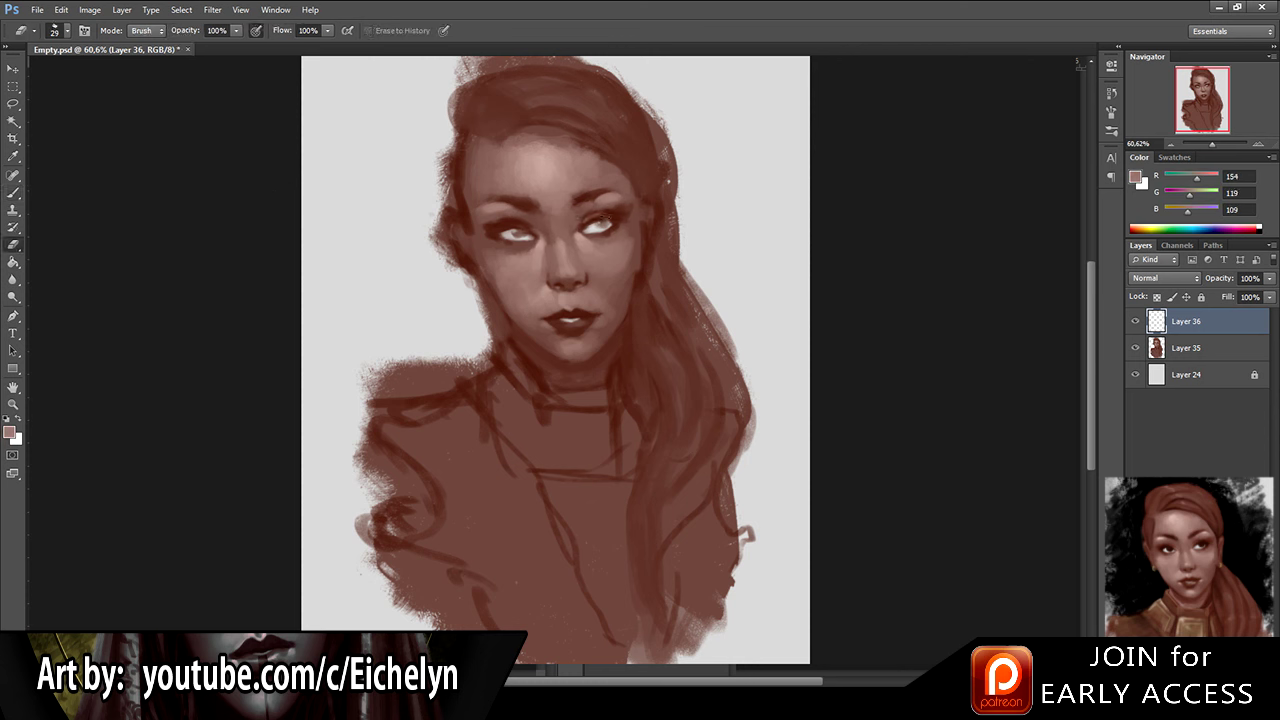
key("b")
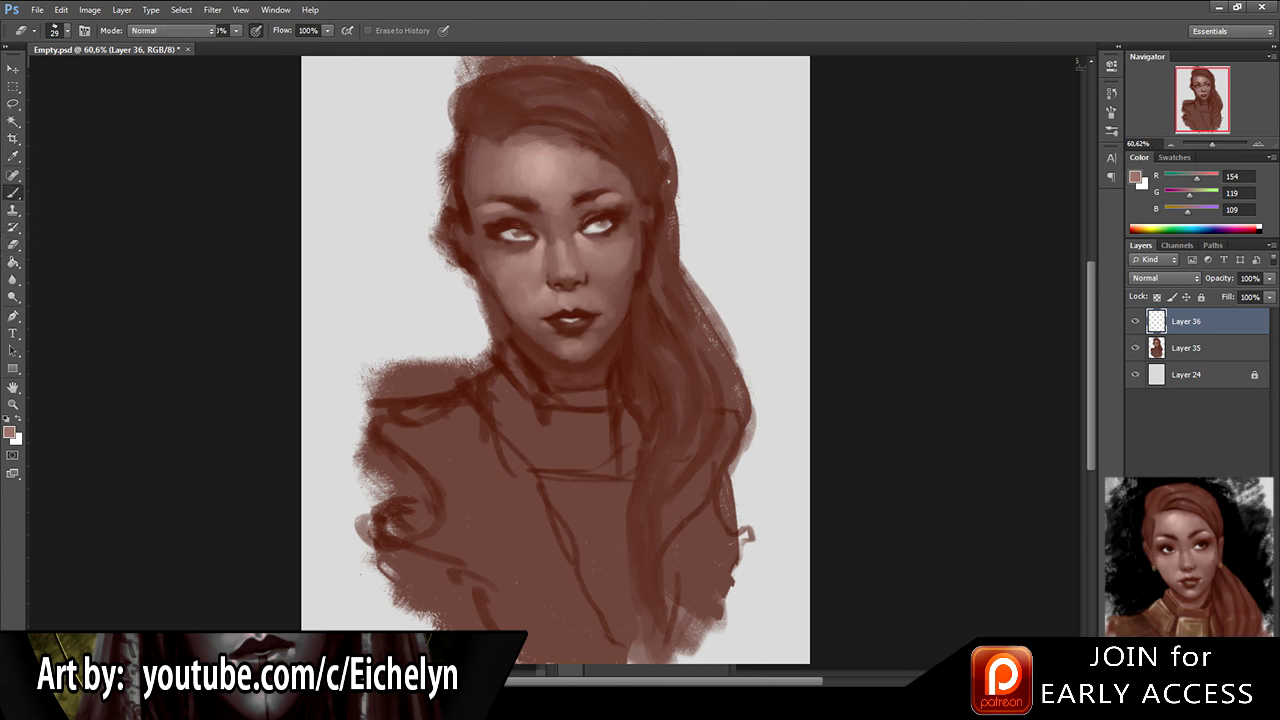
key("e")
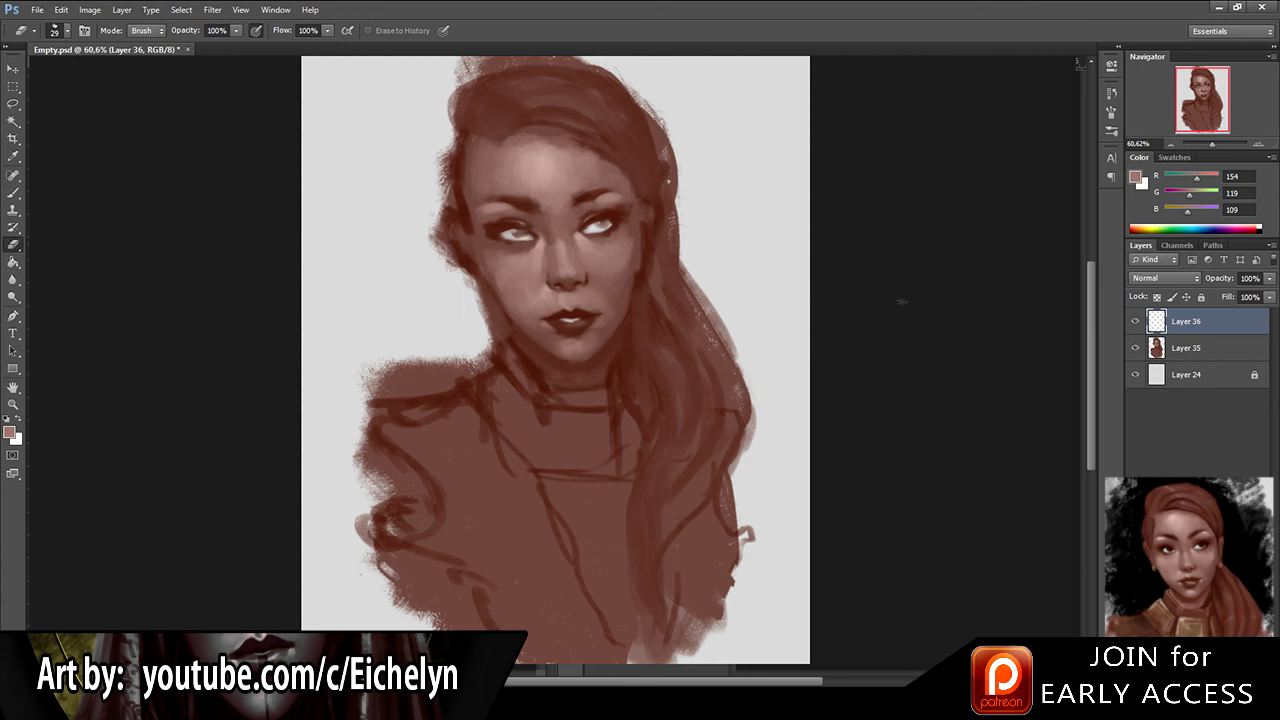
key("b")
Step: Refine the shading around the eyes and nose bridge with sampled skin and shadow tones, using a size 14 brush
left_click(359, 115, "alt")
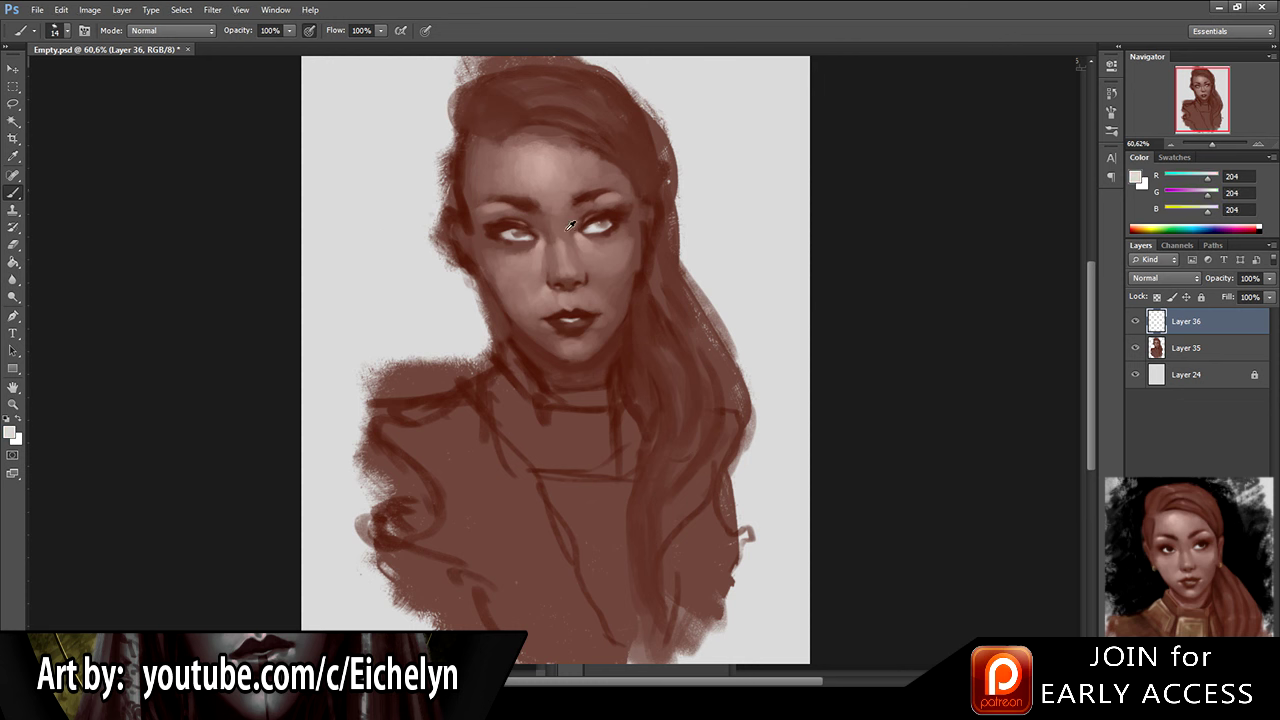
left_click(521, 221, "alt")
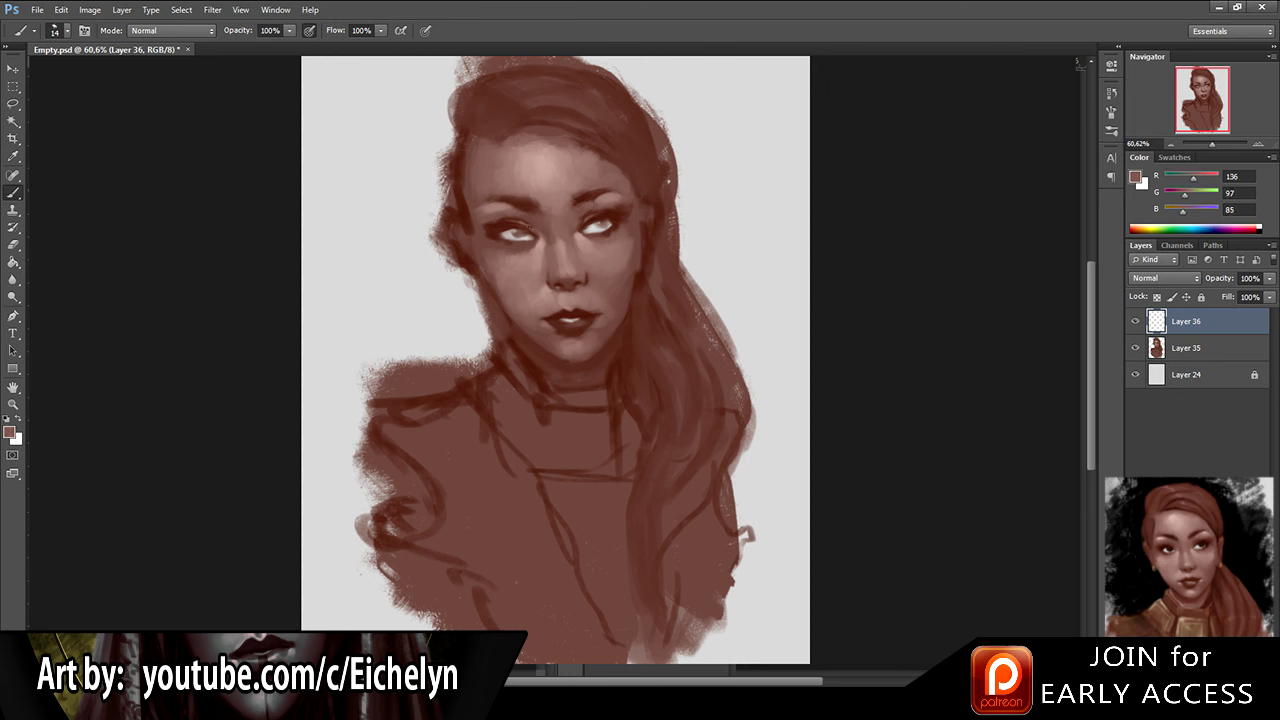
left_click(593, 210, "alt")
left_click(537, 213, "alt")
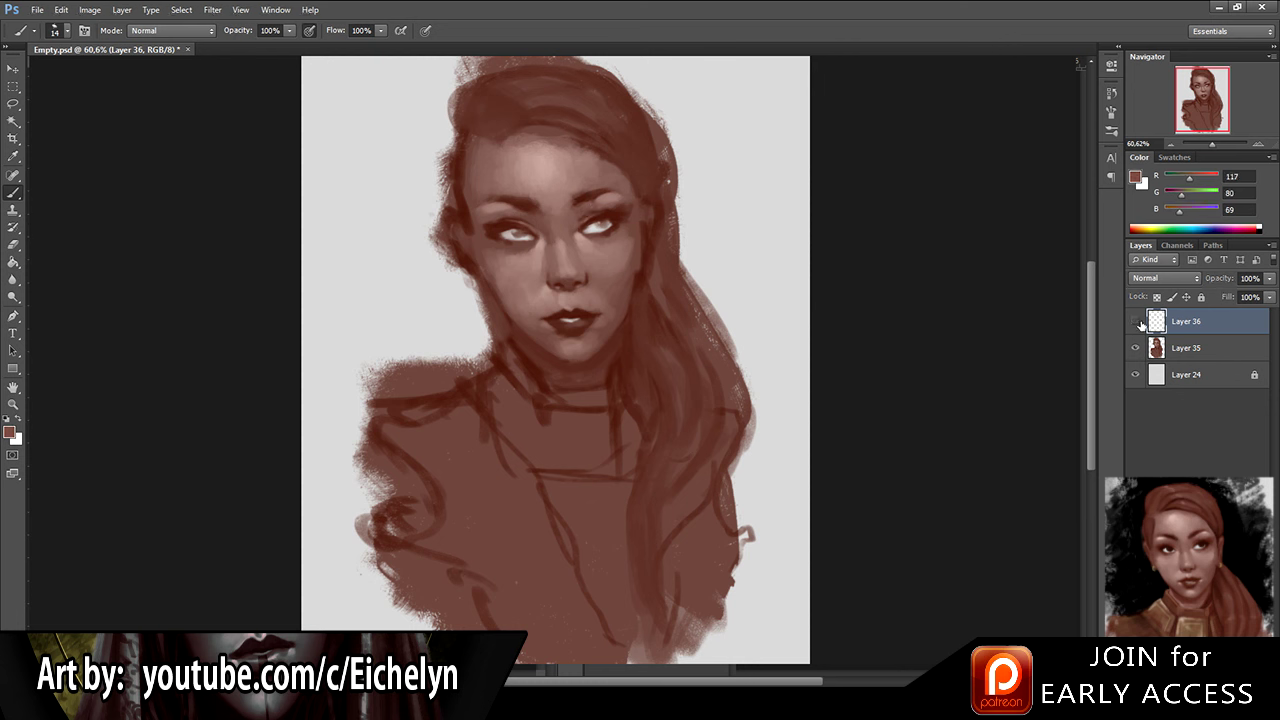
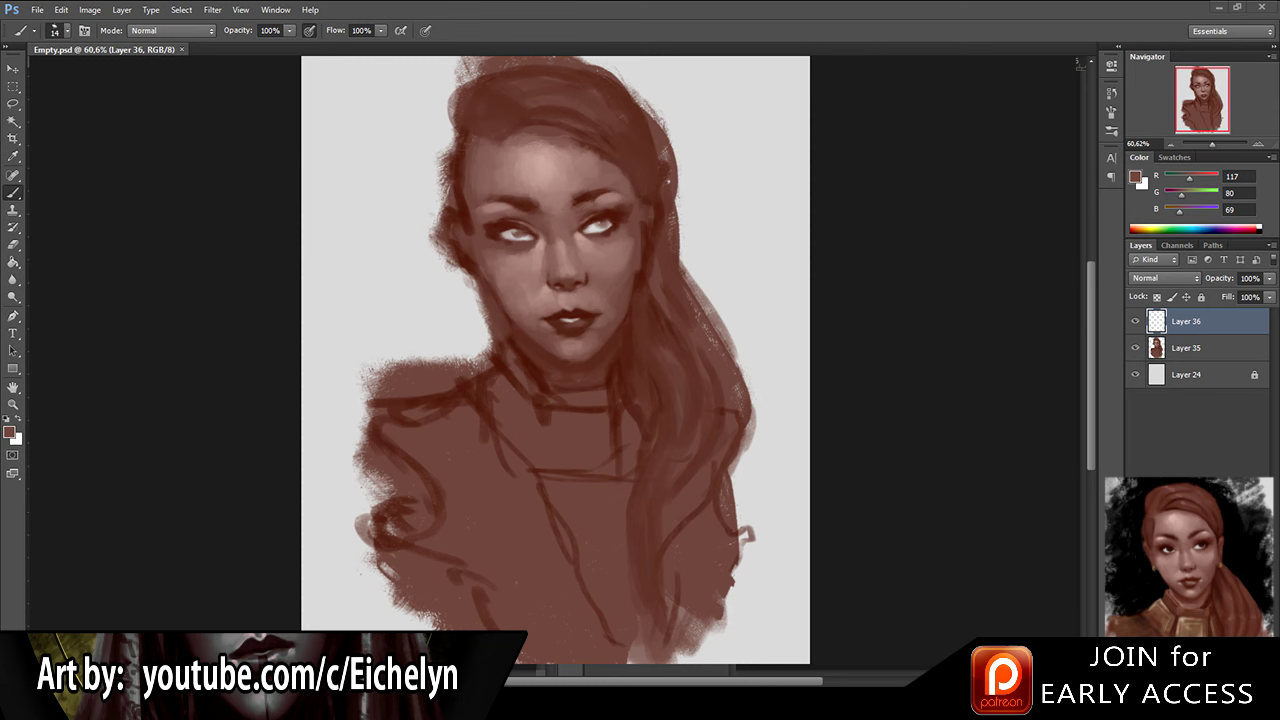
Step: Compare the whole portrait with Layer 36 hidden and shown
key("ctrl+minus")
left_click(1135, 401)
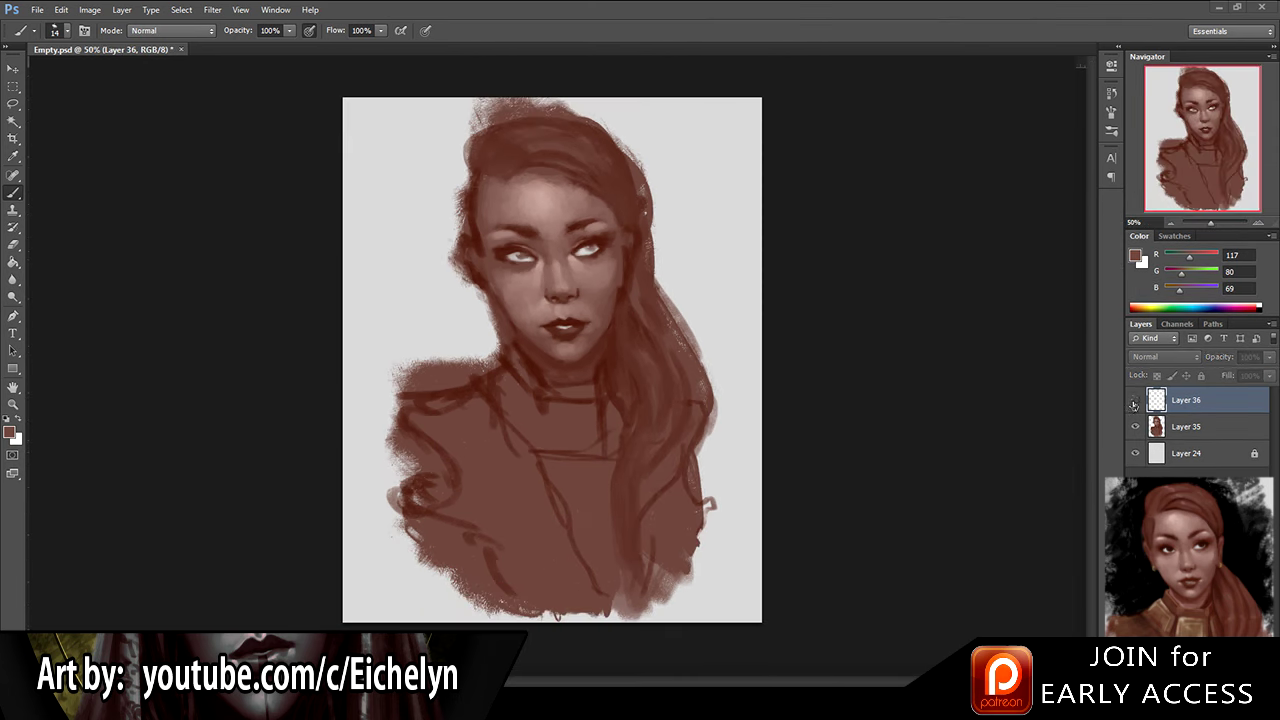
left_click(1135, 401)
left_click(1135, 399)
left_click(1135, 399)
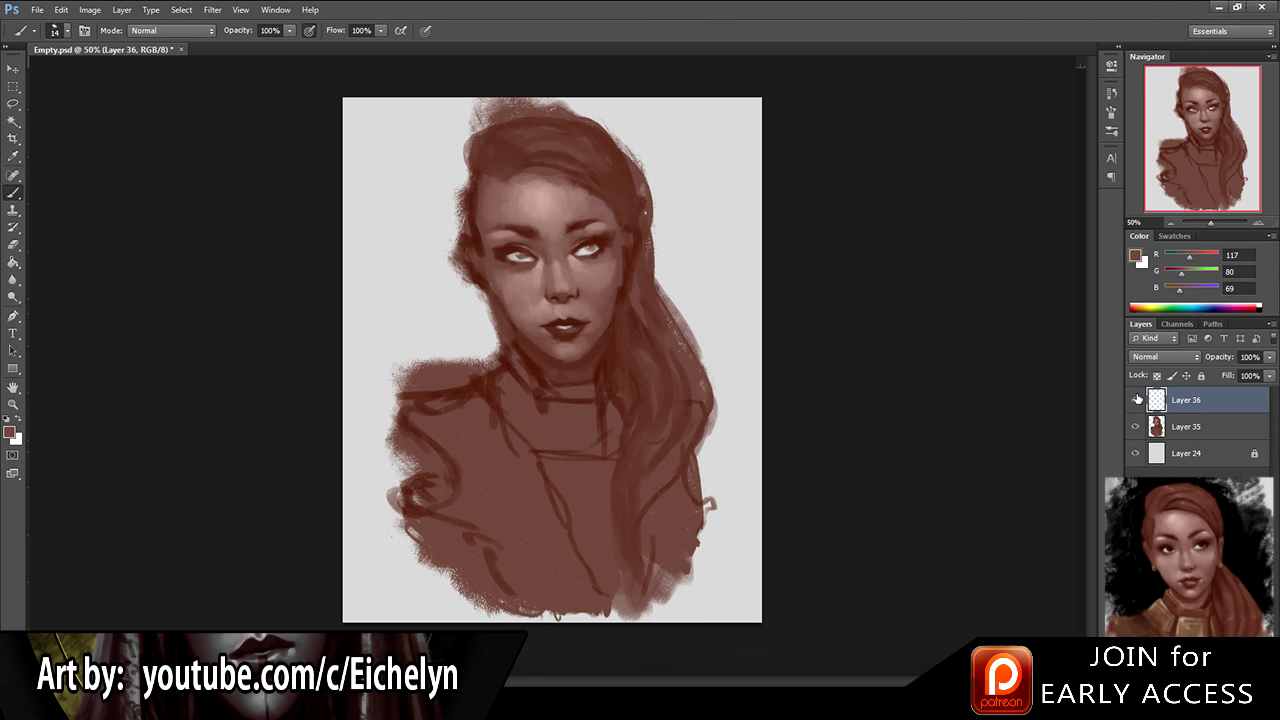
left_click(1136, 399)
left_click(1135, 399)
Step: Lower Layer 36's opacity slightly and merge it with Layer 35
left_click_drag(1222, 357, 1200, 360)
left_click(1190, 426, "shift")
key("ctrl+e")
Step: Lasso everything below the nose, nudge the mouth, chin and body slightly upward, and clear the selection
key("l")
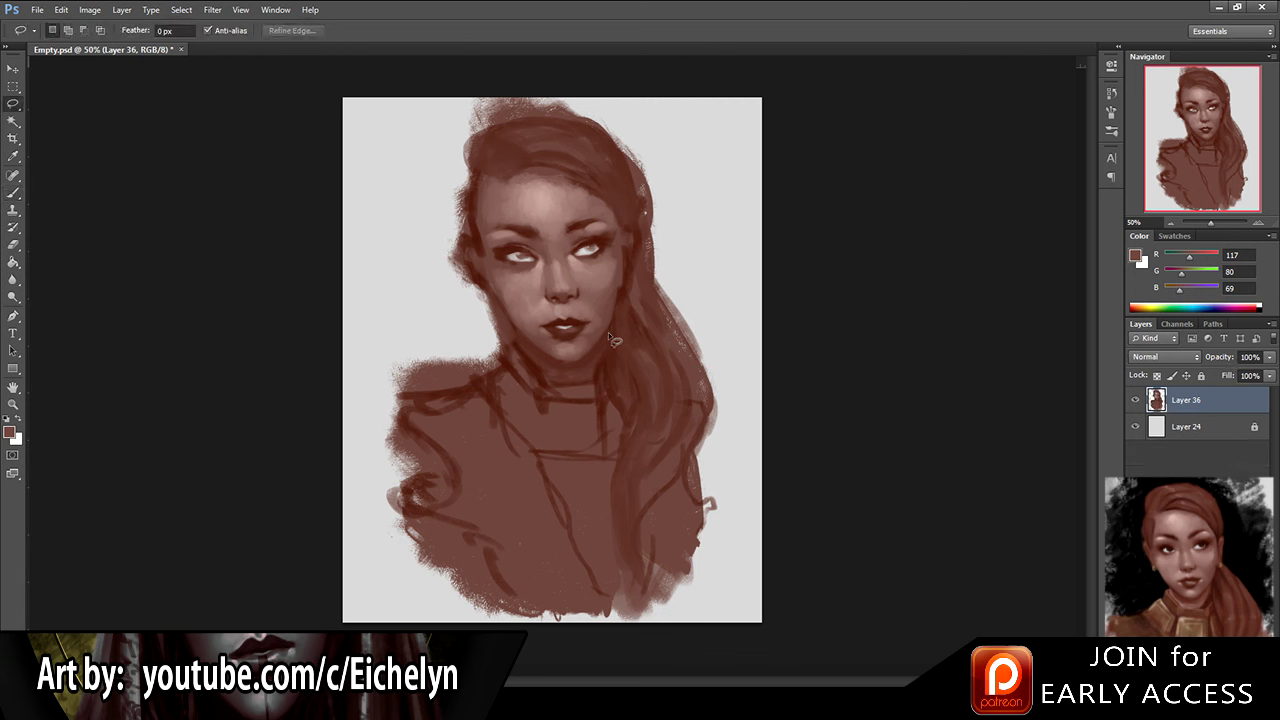
mouse_move(720, 286)
left_mouse_down()
mouse_move(406, 334)
mouse_move(515, 612)
mouse_move(788, 274)
left_mouse_up()
key("v")
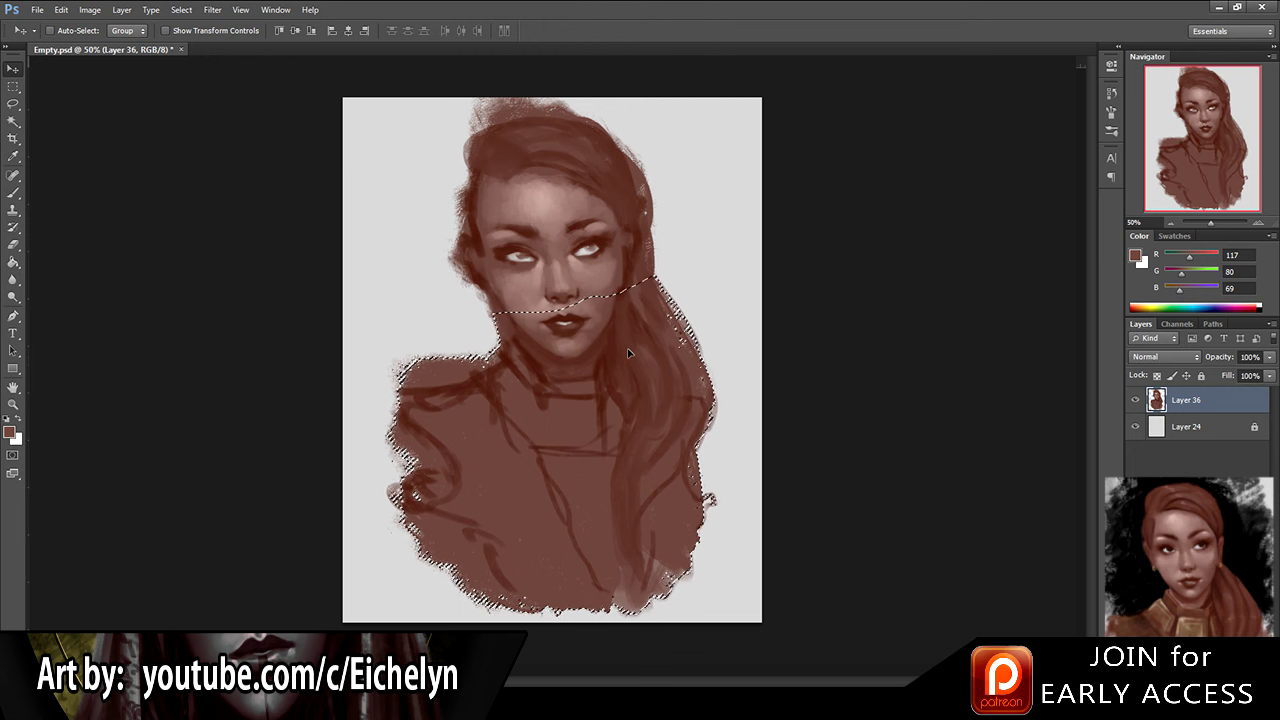
key("w")
left_click(667, 502)
Step: Start a new layer and blend the left cheek and jaw with sampled skin tones, using a size 28 brush
scroll(572, 300, "up", 2, "alt")
key("b")
left_click(507, 298, "alt")
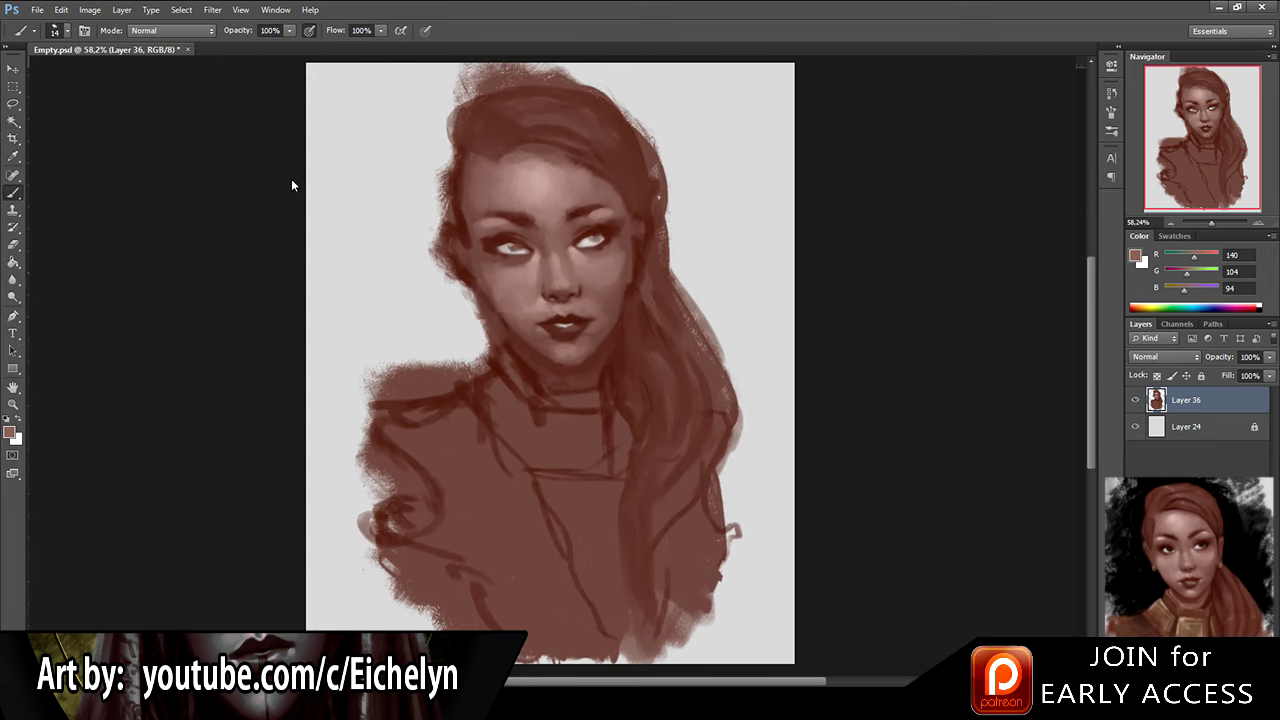
left_click(345, 120, "alt")
key("ctrl+shift+alt+n")
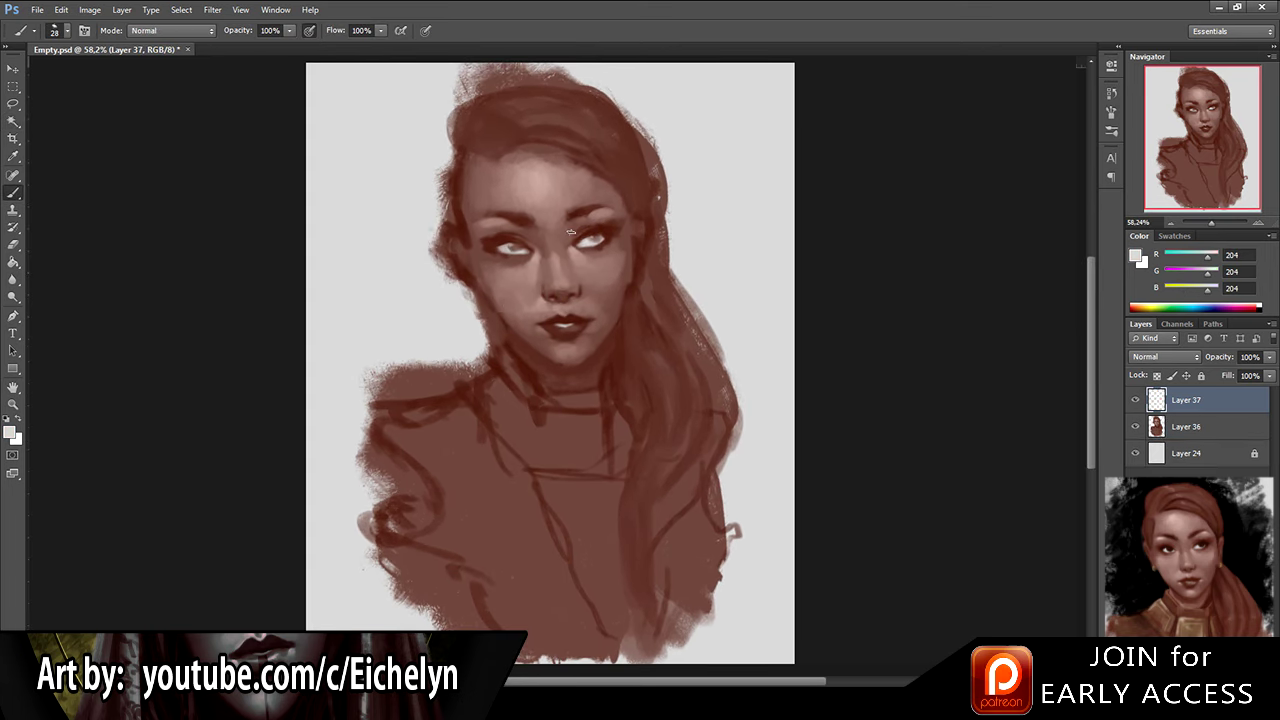
left_click(490, 307, "alt")
left_click(516, 317, "alt")
left_click(508, 334, "alt")
Step: Smooth the skin between the left cheek and the mouth corner with sampled light tones
left_click(522, 316, "alt")
left_click(534, 304, "alt")
left_click(546, 308, "alt")
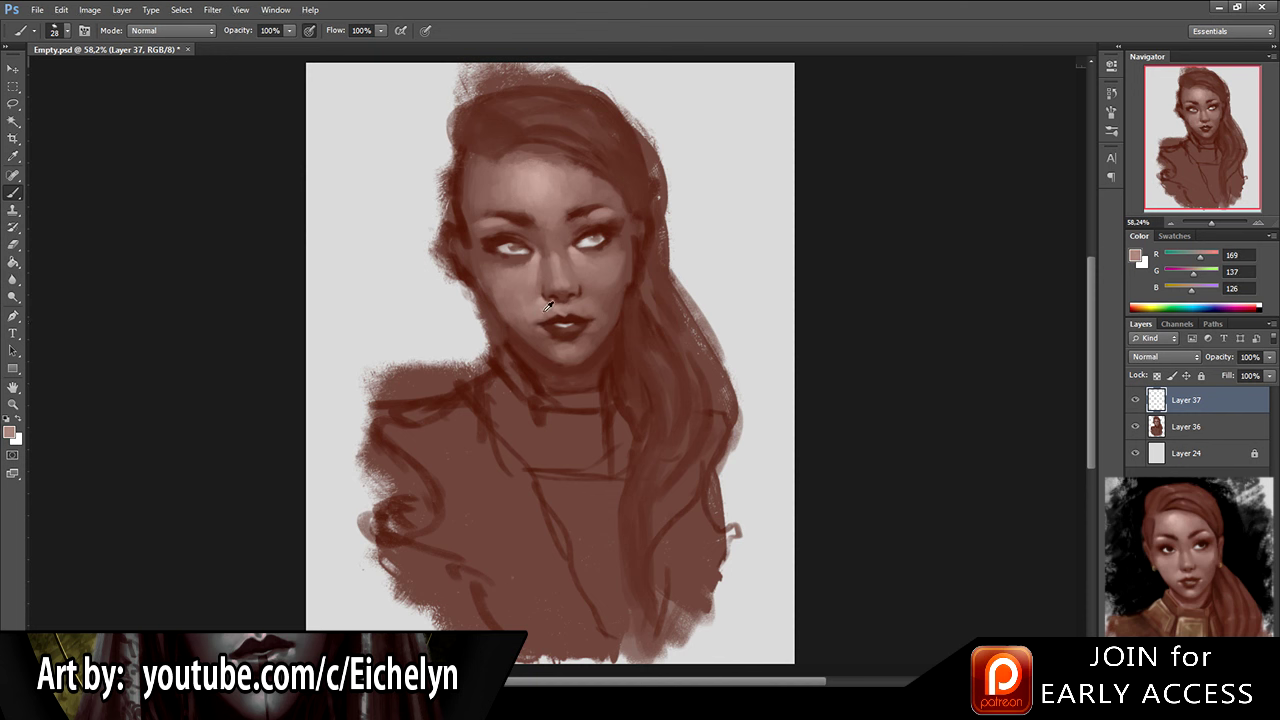
left_click(528, 319, "alt")
left_click(522, 315, "alt")
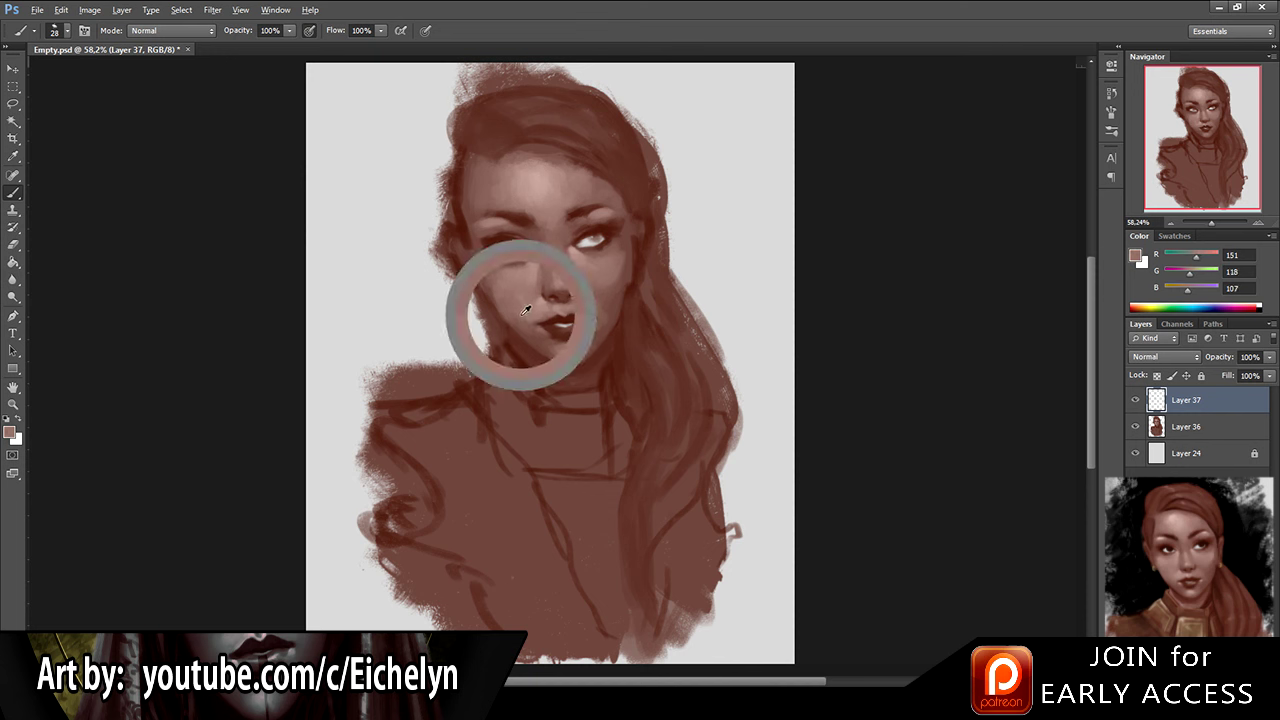
Step: Blend the skin beside the left nostril and touch up the right jaw with sampled skin tones
left_click(544, 306, "alt")
left_click(542, 299, "alt")
left_click(536, 299, "alt")
left_click(531, 288, "alt")
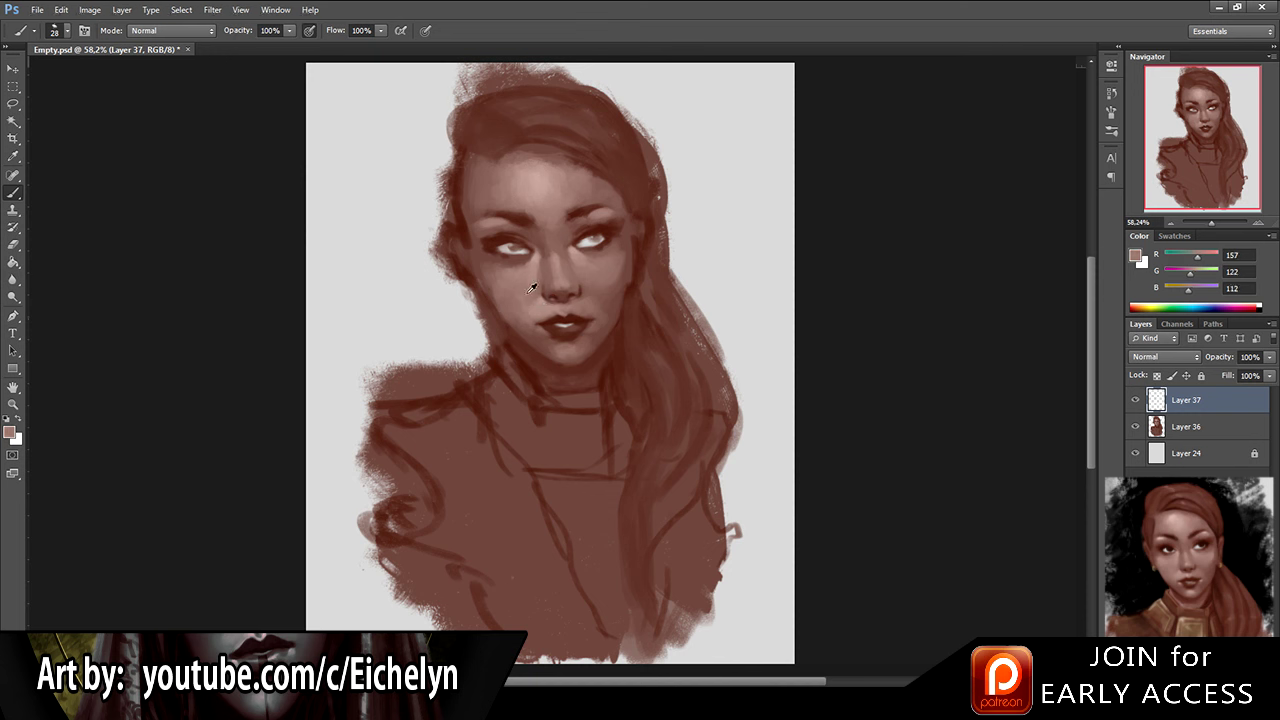
left_click(601, 330, "alt")
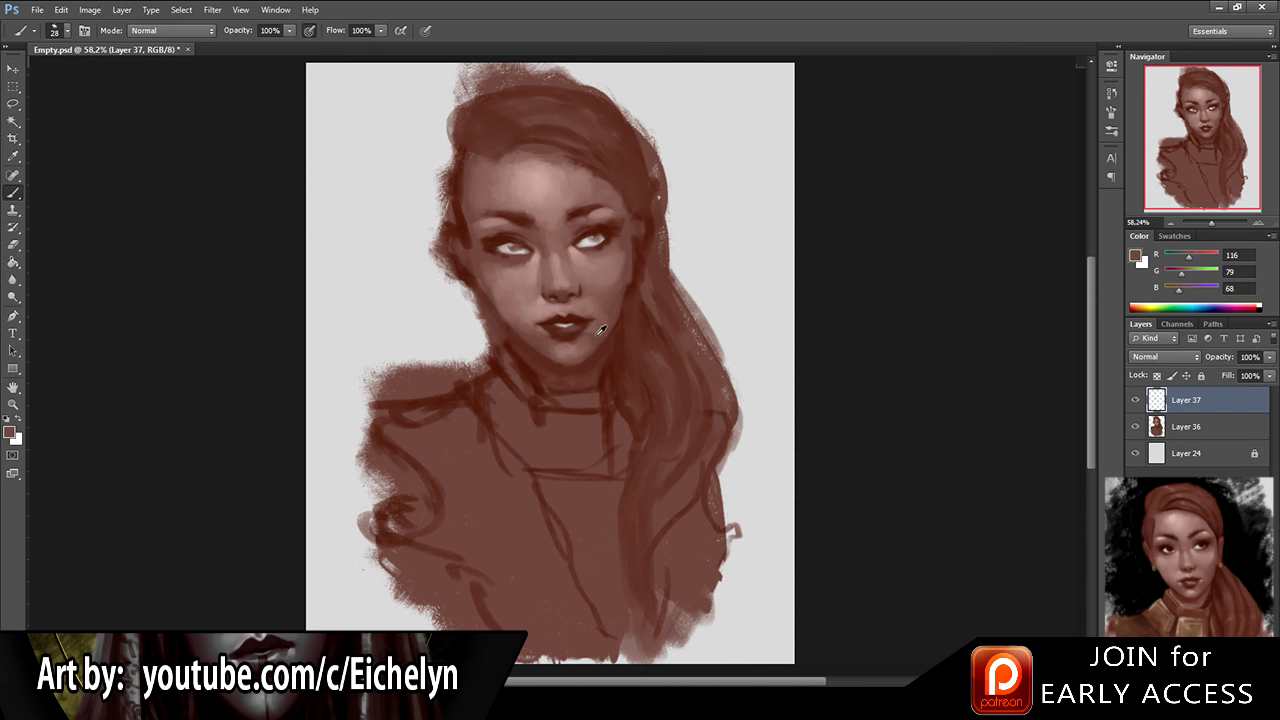
Step: Merge Layer 37 with the portrait on Layer 36 and add a new empty layer above it
left_click(1190, 426, "shift")
key("ctrl+e")
key("ctrl+shift+alt+n")
Step: Paint a light highlight on the right cheekbone below the eye with sampled skin tones
left_click(587, 296, "alt")
left_click(599, 261, "alt")
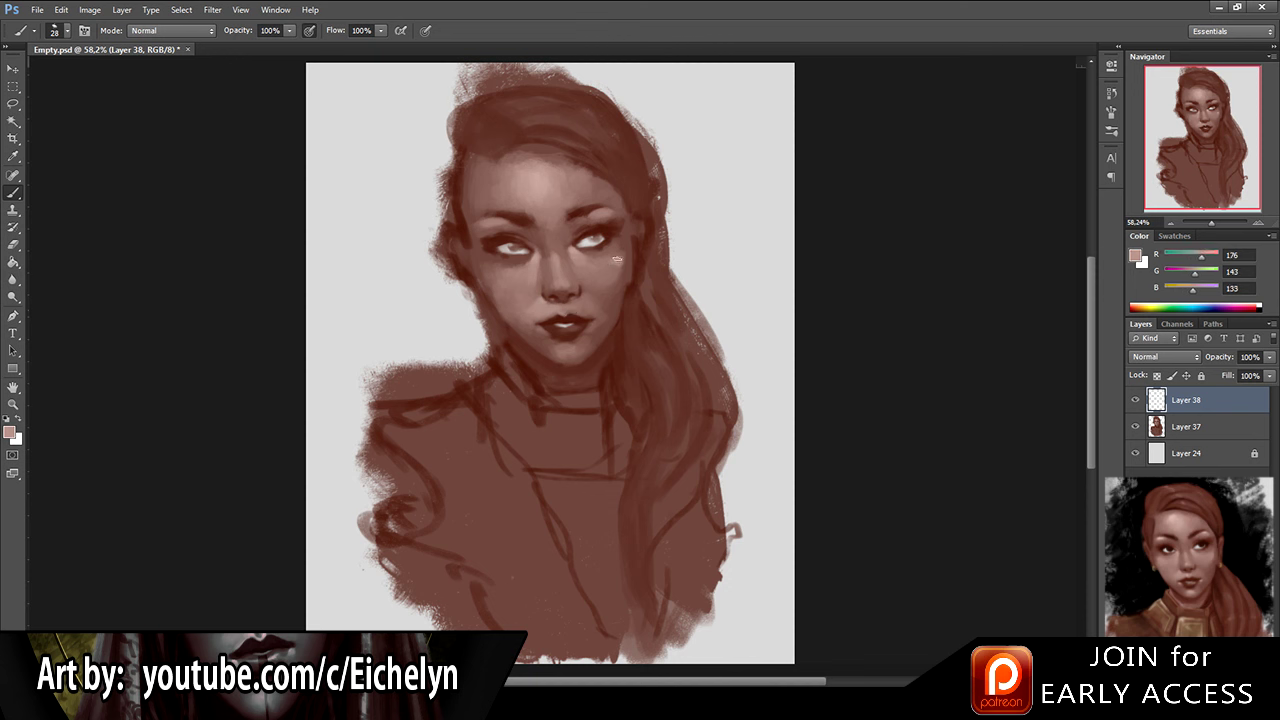
left_click(616, 262, "alt")
left_click(621, 257, "alt")
left_click(614, 262, "alt")
Step: Blend the right cheekbone highlight into the surrounding shadow with sampled mid and dark skin tones
left_click(614, 259, "alt")
left_click(620, 256, "alt")
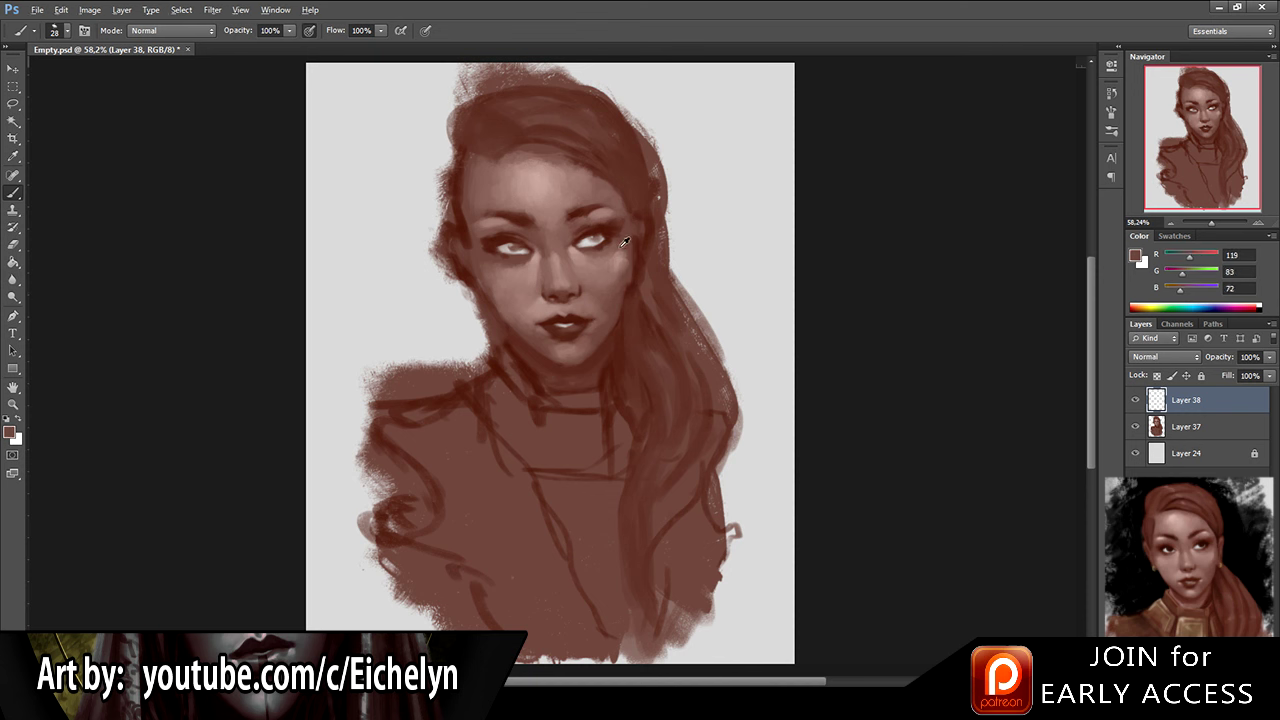
left_click(618, 251, "alt")
left_click(621, 253, "alt")
left_click(627, 258, "alt")
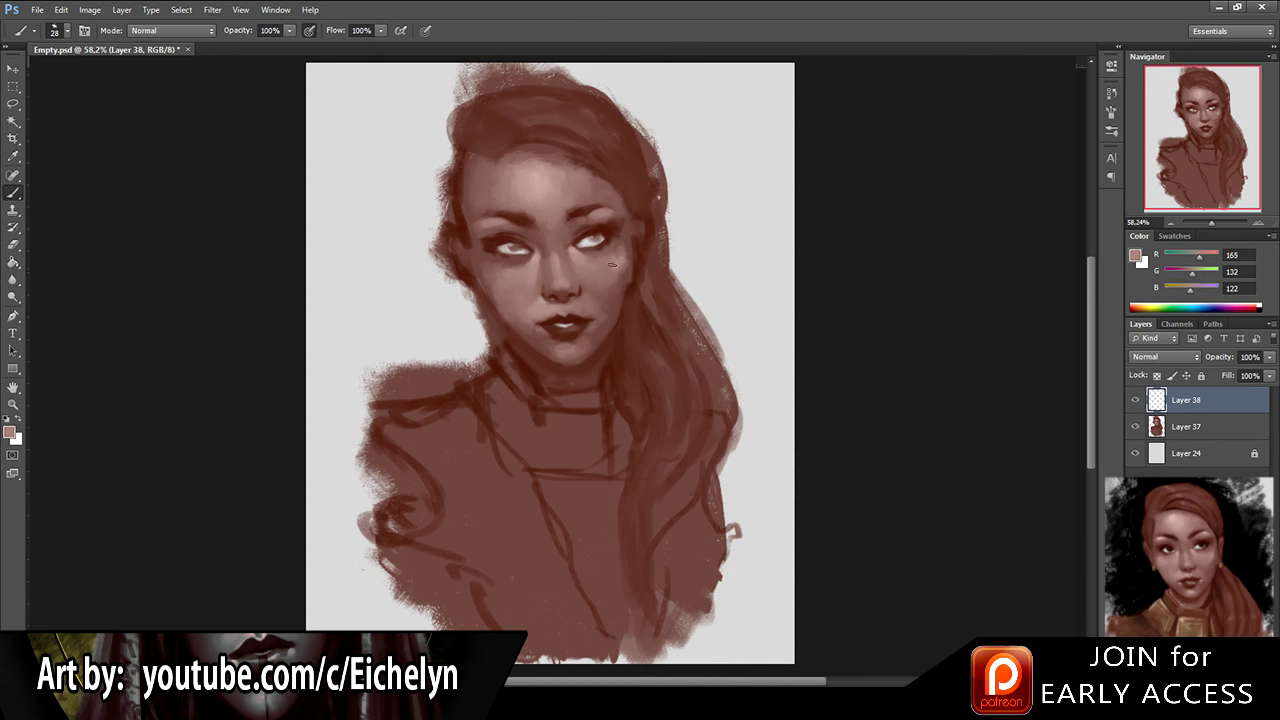
Step: Lighten the left cheekbone under the eye with sampled light skin tones, using the size 28 brush
left_click(534, 262, "alt")
left_click(532, 258, "alt")
left_click(494, 270, "alt")
left_click(493, 275, "alt")
left_click(505, 262, "alt")
left_click(485, 261, "alt")
left_click(504, 262, "alt")
Step: Blend the shadow beneath the left eye into the cheekbone highlight with sampled tones
left_click(508, 268, "alt")
left_click(509, 265, "alt")
left_click(512, 264, "alt")
left_click(511, 267, "alt")
left_click(523, 268, "alt")
left_click(505, 265, "alt")
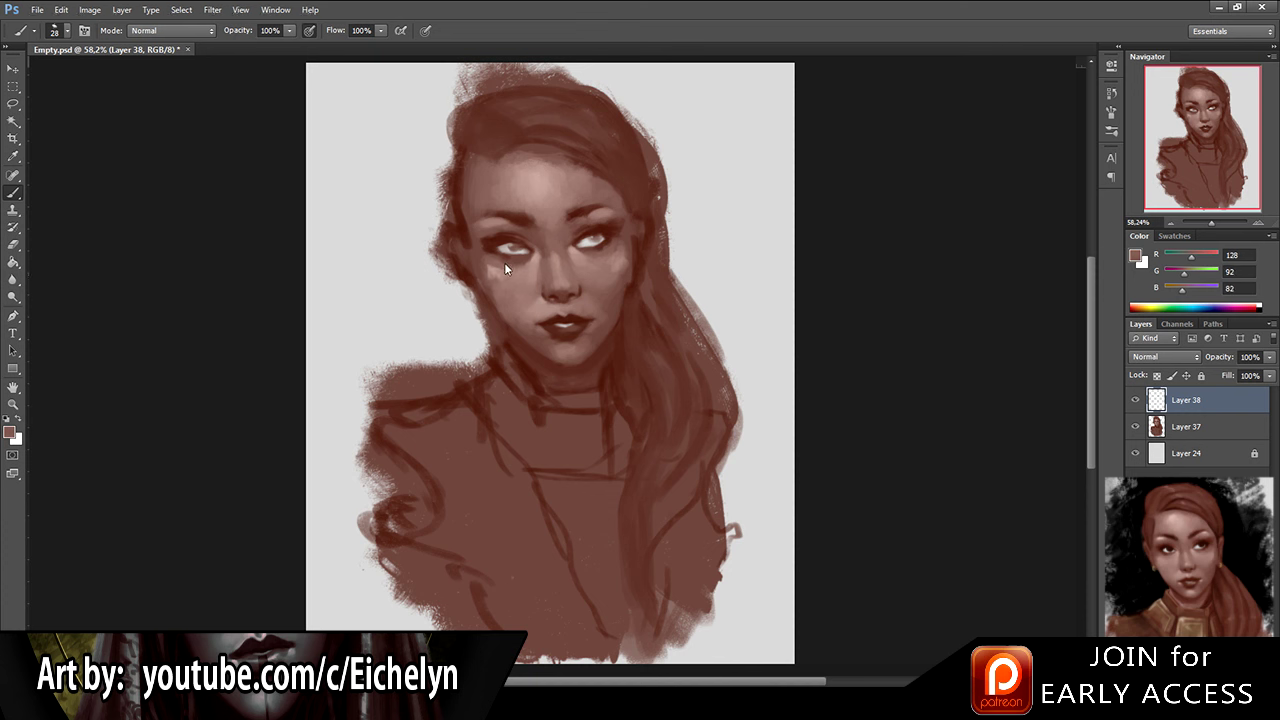
left_click(508, 259, "alt")
Step: Soften the outer edge of the left cheek with sampled skin tones, using a size 31 brush
left_click(331, 134, "alt")
left_click(484, 270, "alt")
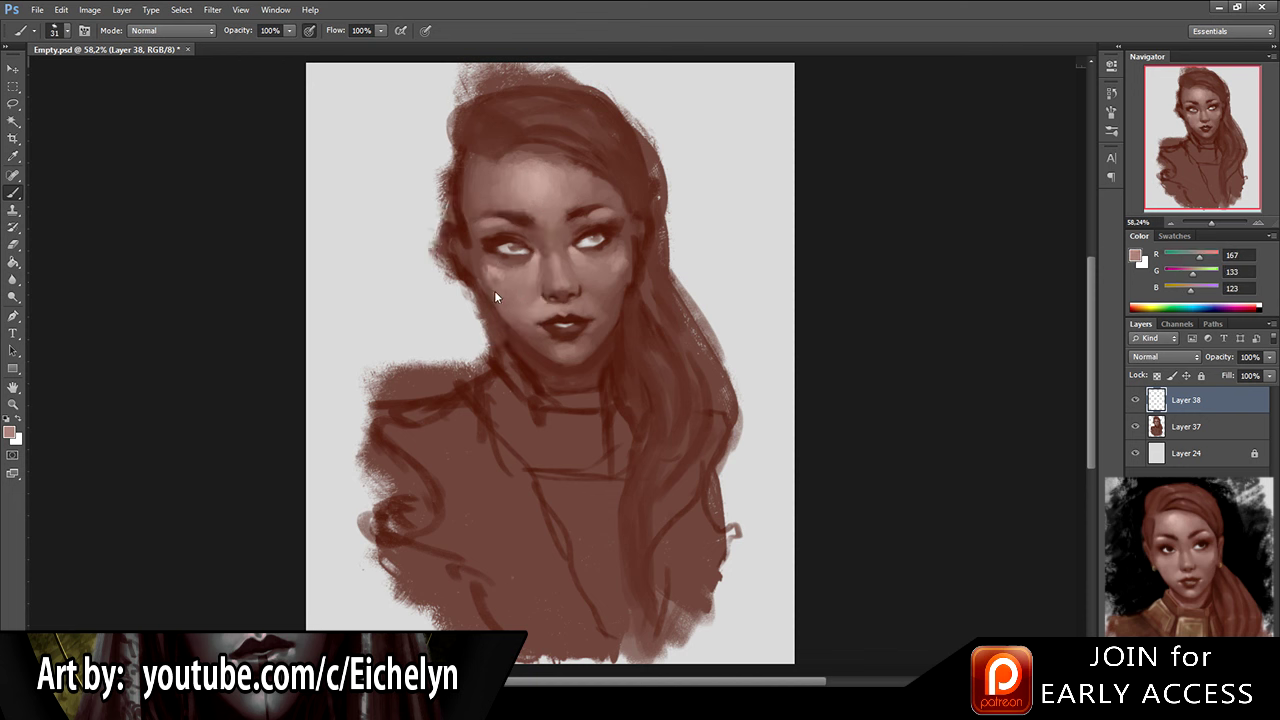
left_click(490, 278, "alt")
left_click(489, 285, "alt")
left_click(477, 262, "alt")
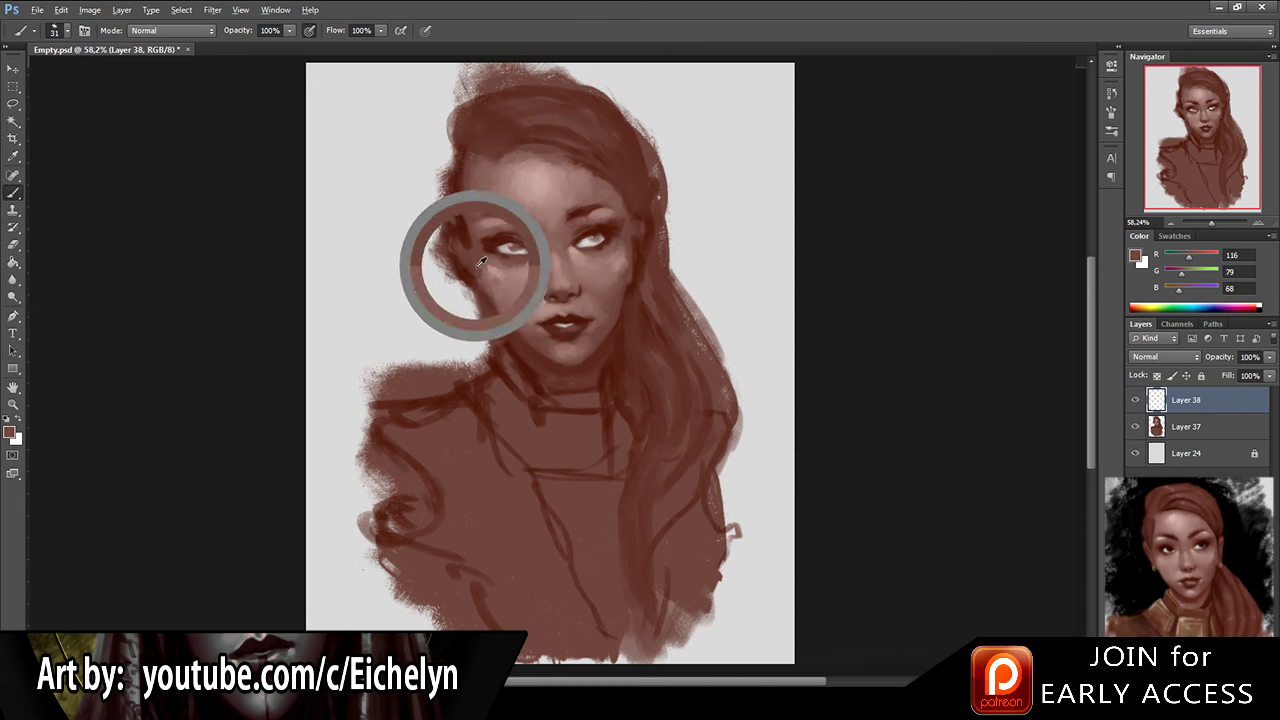
left_click(489, 277, "alt")
left_click(494, 286, "alt")
left_click(490, 286, "alt")
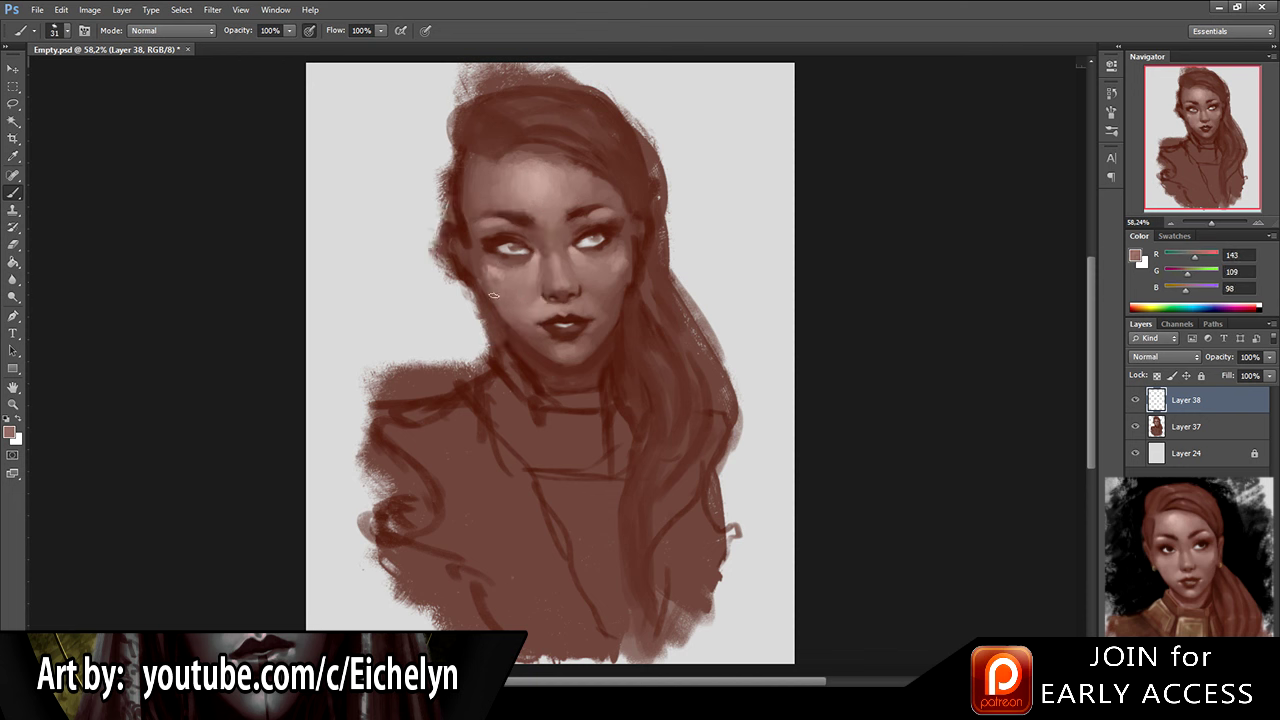
left_click(486, 286, "alt")
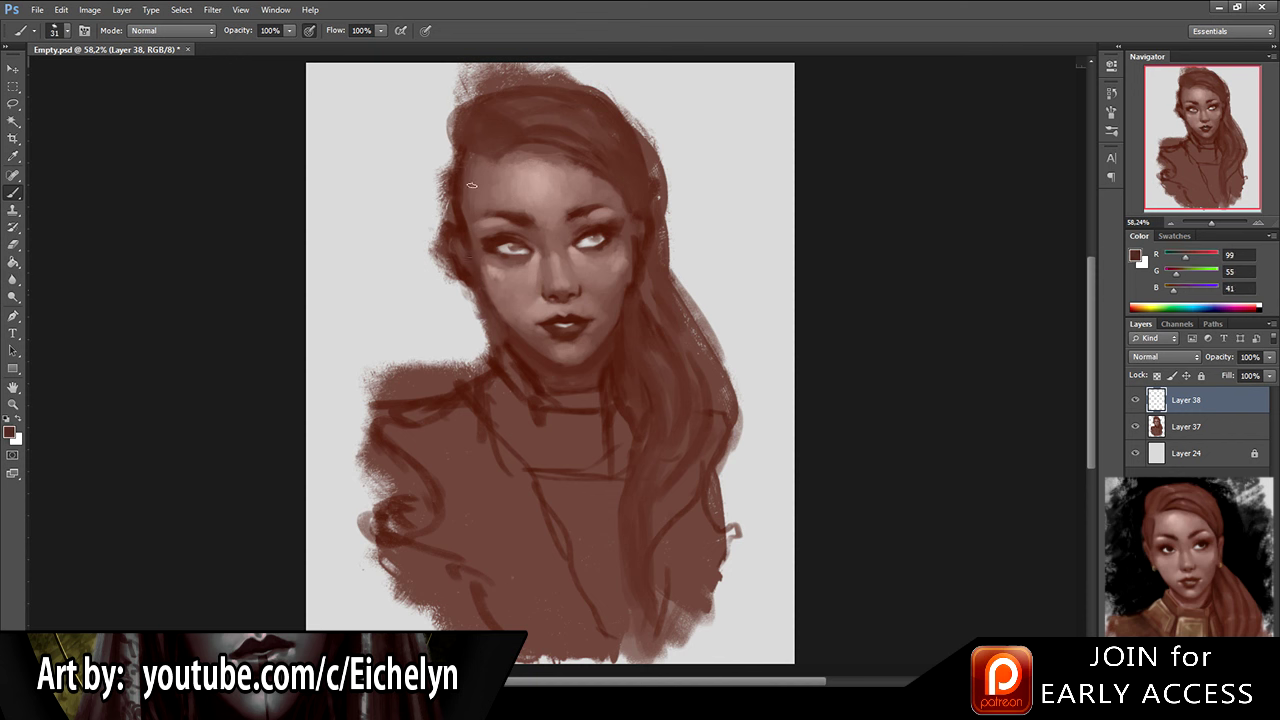
Step: Darken the hairline beside the left temple and forehead with sampled dark red-brown
left_click(466, 180, "alt")
left_click(458, 204, "alt")
left_click(464, 160, "alt")
Step: Merge Layer 38 with Layer 37 and start a new layer with a light skin tone sampled from the left cheek
left_click(1212, 430, "shift")
key("ctrl+e")
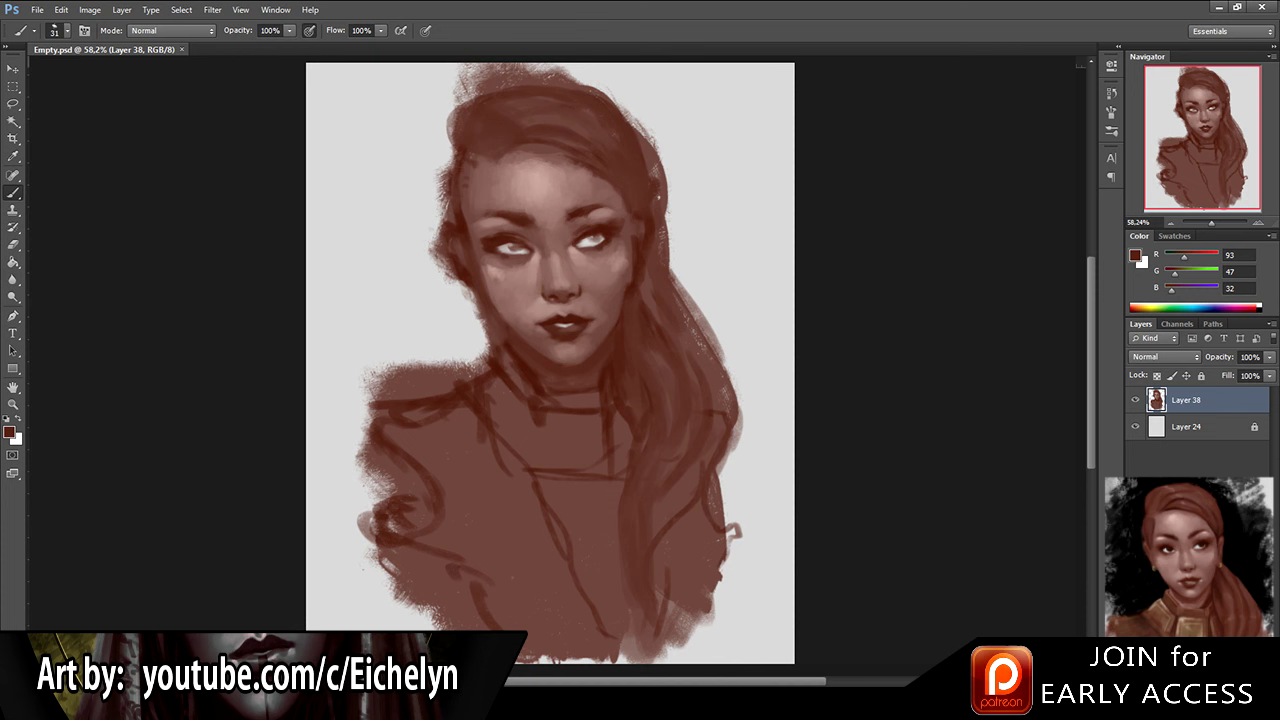
key("ctrl+shift+alt+n")
left_click(500, 277, "alt")
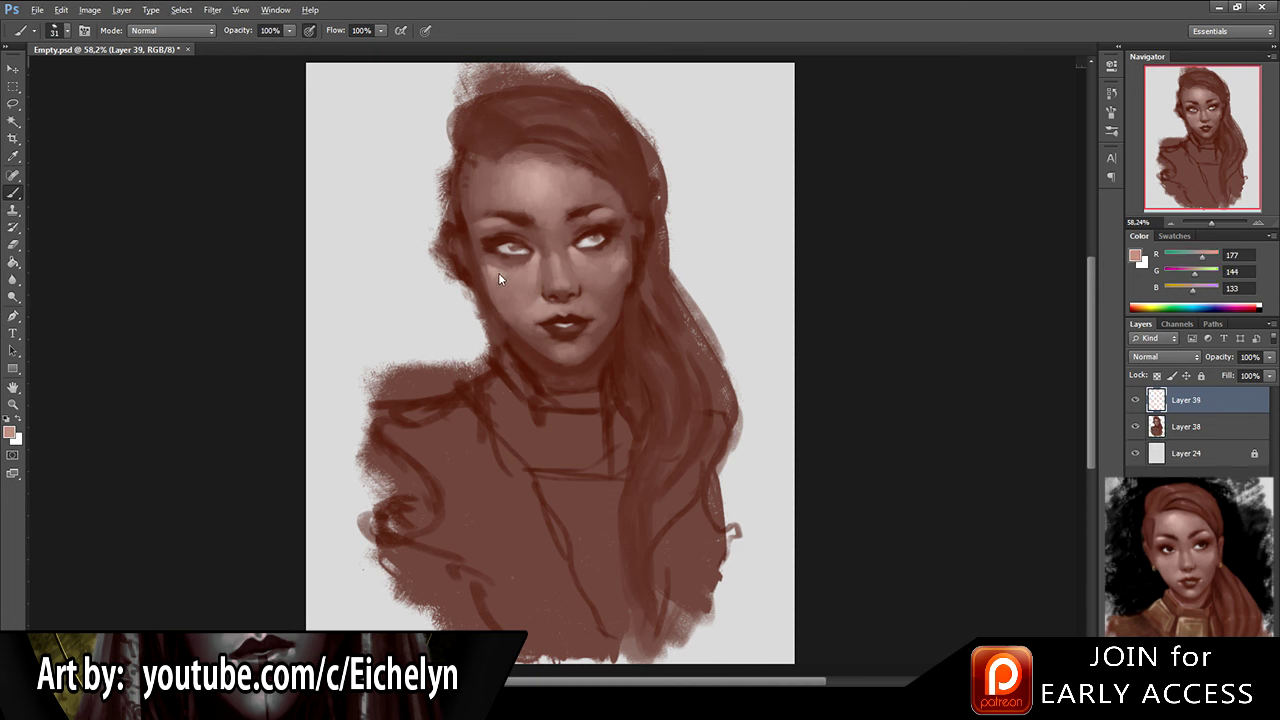
Step: Blend the shading beneath the left eye into the left cheek with sampled skin tones
left_click(501, 278, "alt")
left_click(486, 266, "alt")
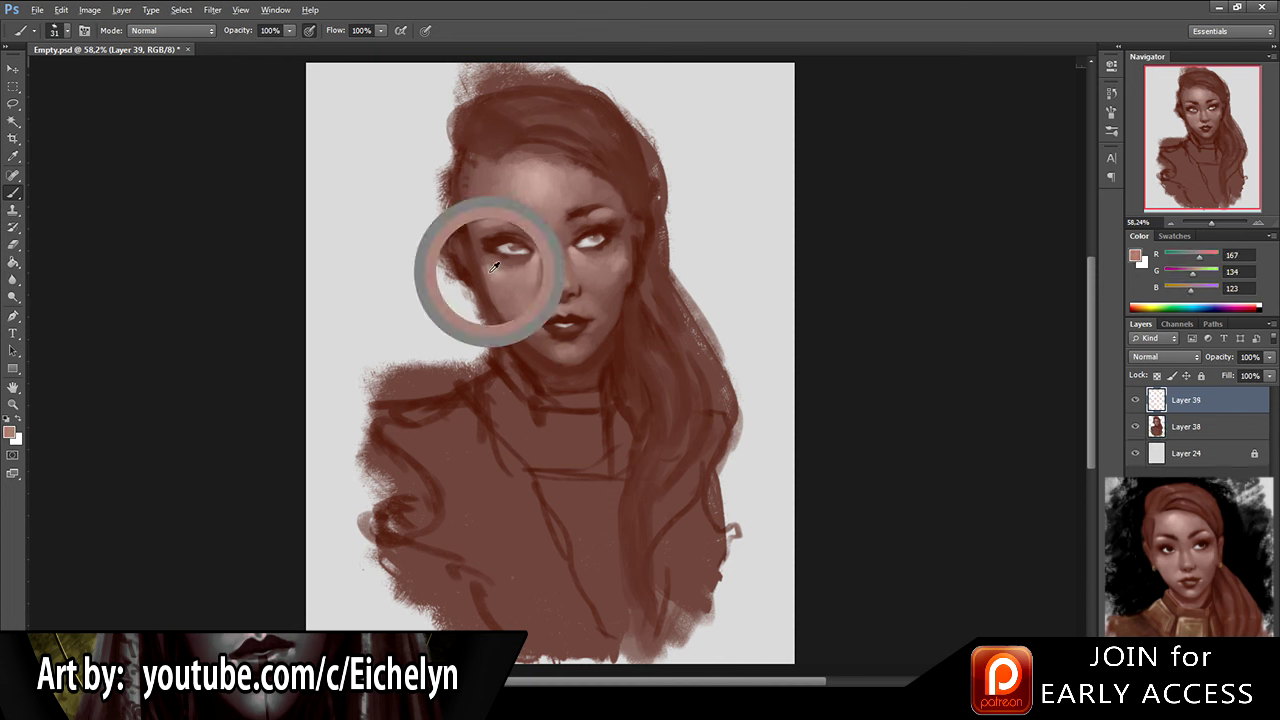
left_click(482, 268, "alt")
left_click(484, 274, "alt")
left_click(502, 271, "alt")
left_click(501, 272, "alt")
left_click(503, 271, "alt")
left_click(502, 272, "alt")
Step: Refine the outer left cheek from the eye corner down toward the jaw with darker sampled skin tones
left_click(506, 278, "alt")
left_click(495, 268, "alt")
left_click(492, 262, "alt")
left_click(487, 257, "alt")
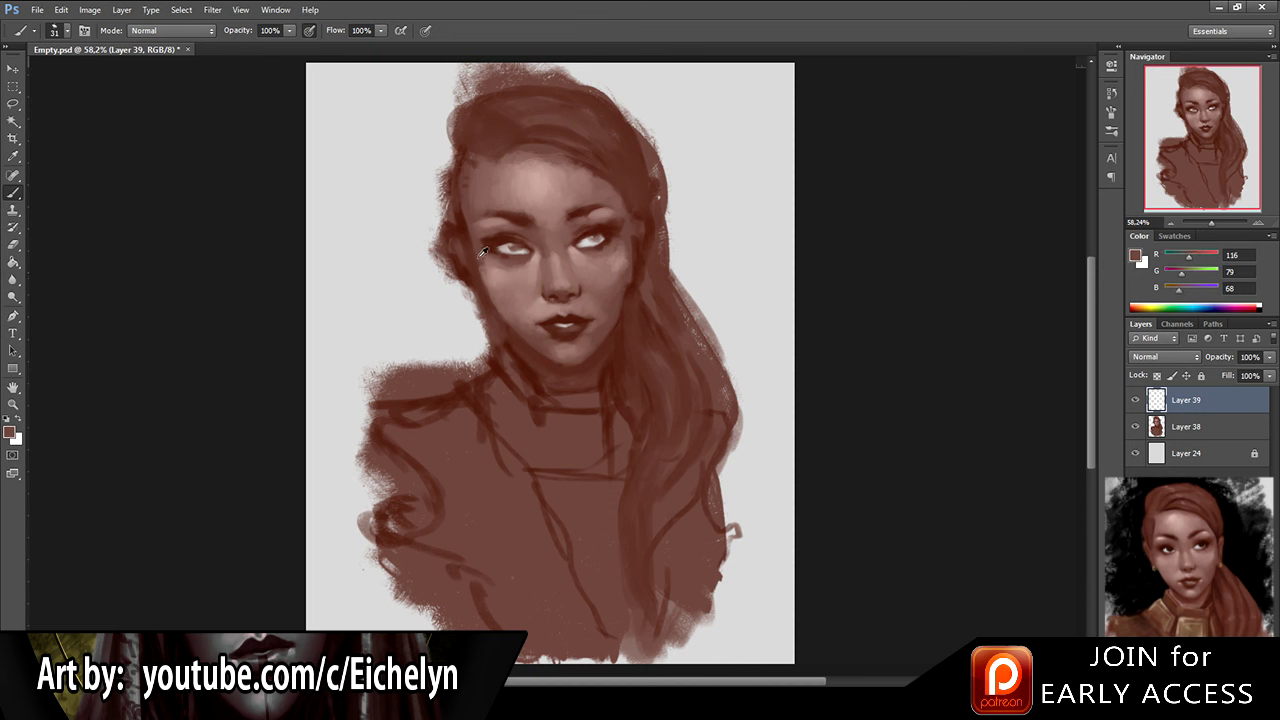
left_click(497, 298, "alt")
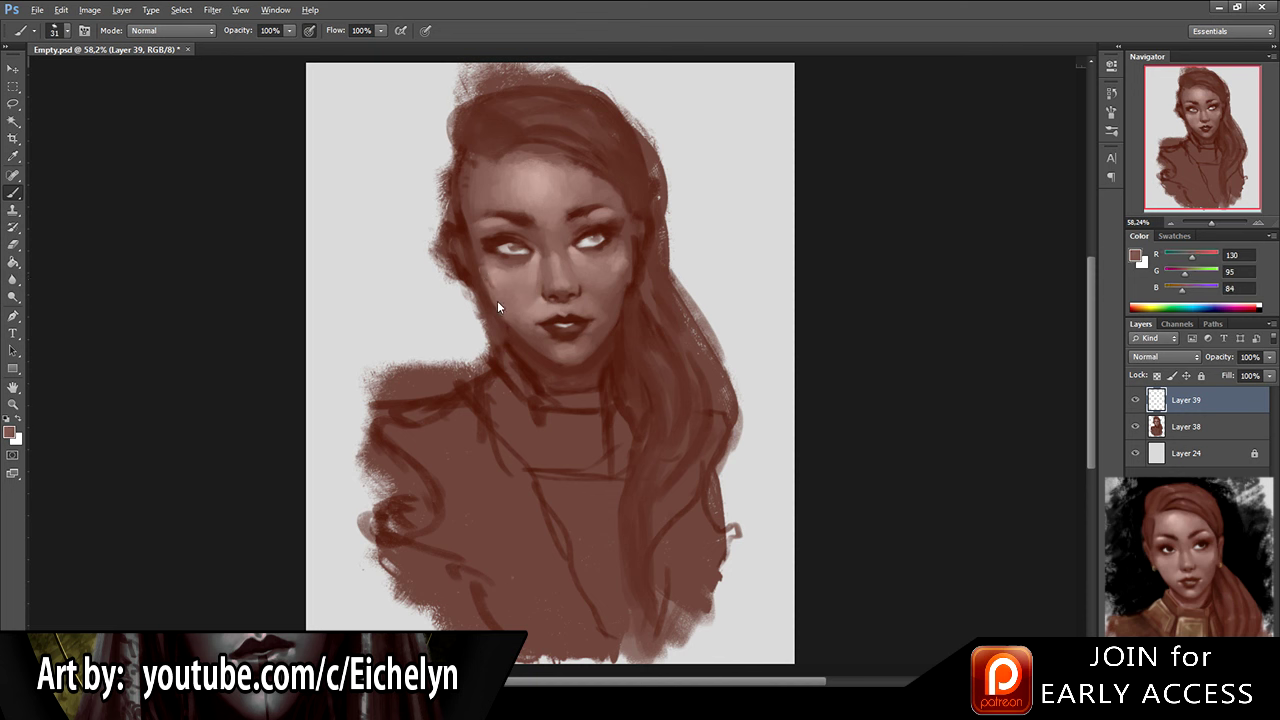
Step: Deepen the edge beside the right ear with sampled dark red-brown, merge Layer 39 with Layer 38, start a new layer and save
left_click(636, 264, "alt")
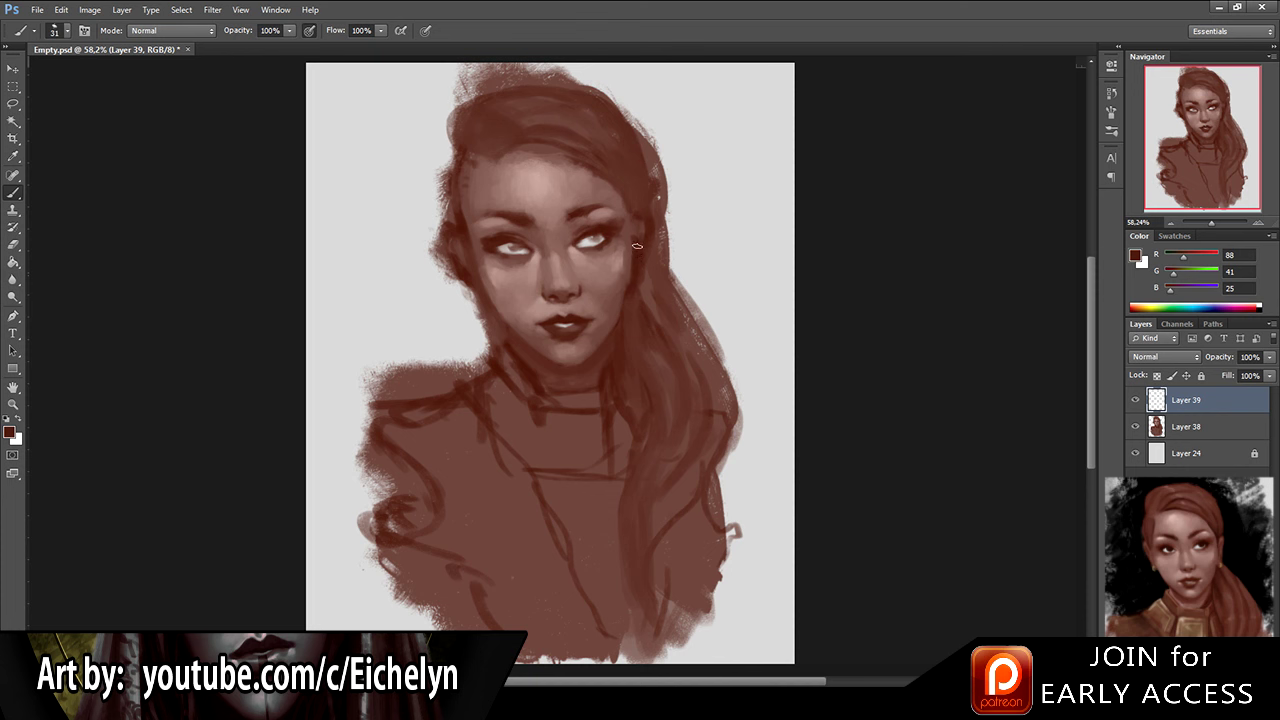
left_click(636, 248, "alt")
left_click(1225, 434, "ctrl")
key("ctrl+e")
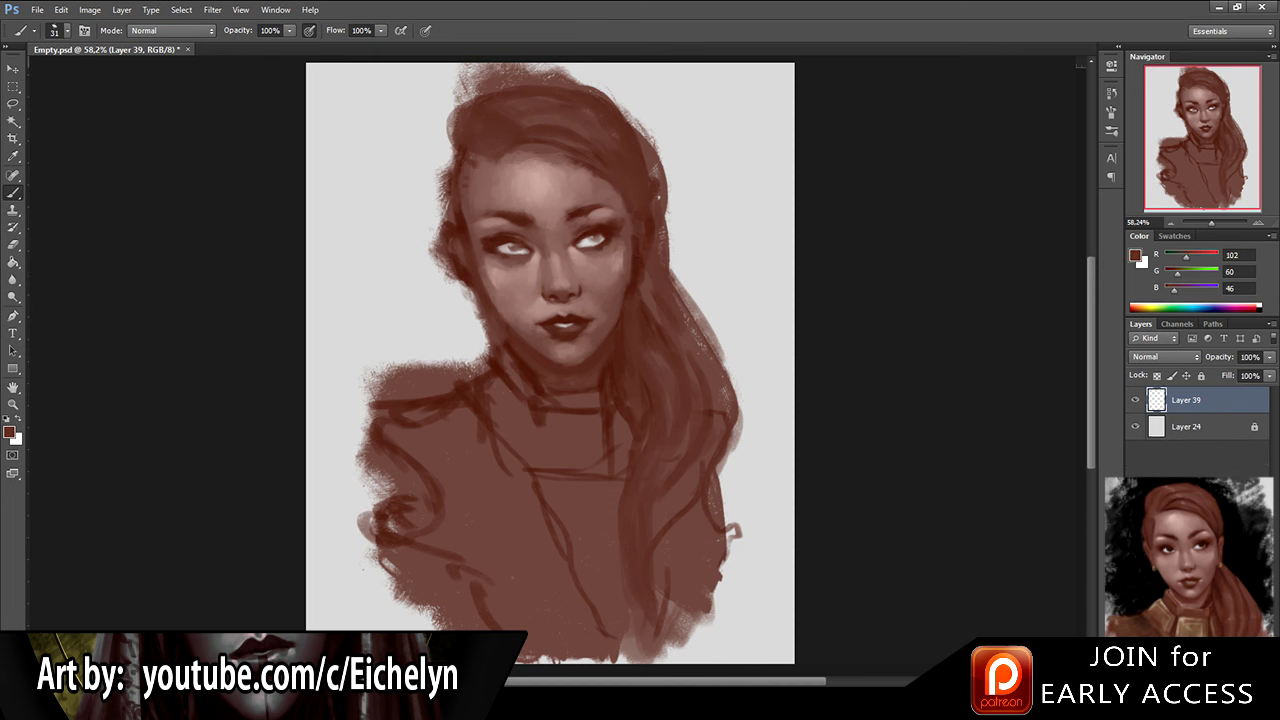
key("ctrl+alt+shift+n")
key("ctrl+s")
Step: Paint the front of the neck above the collar with a light skin tone sampled from the forehead and erase the excess
left_click(541, 202, "alt")
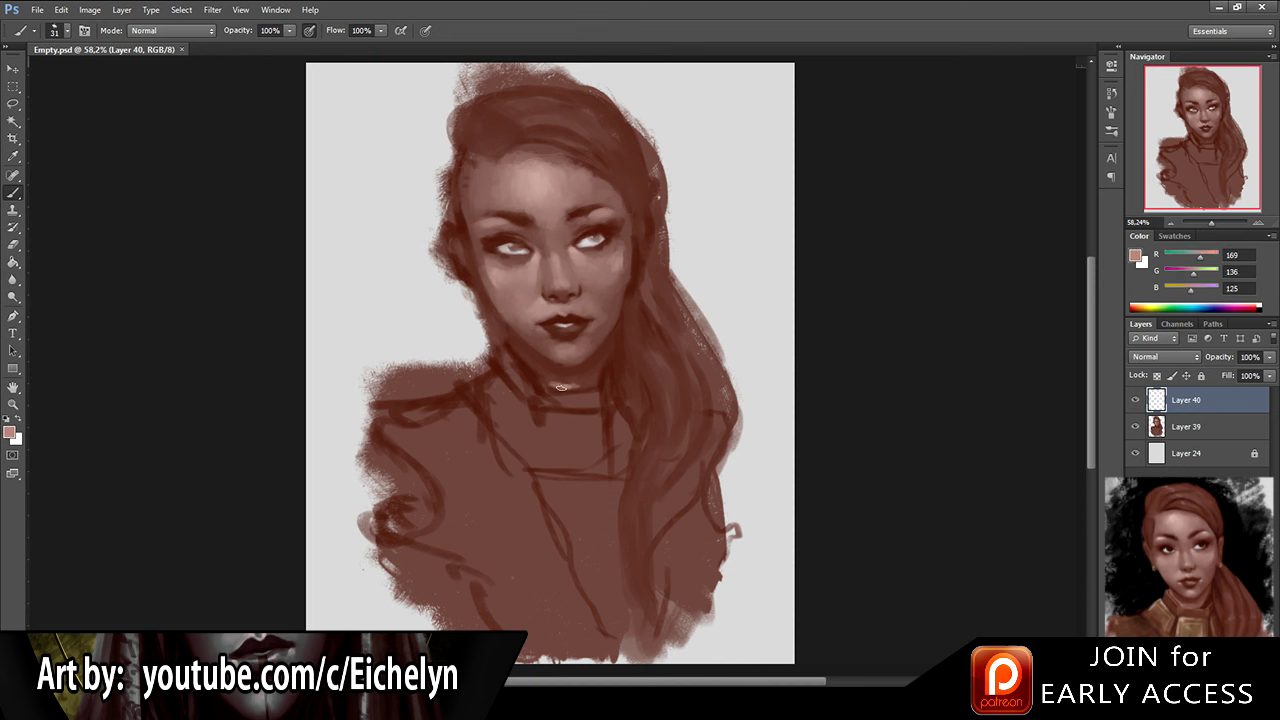
left_click_drag(531, 368, 551, 384)
left_click(552, 383, "alt")
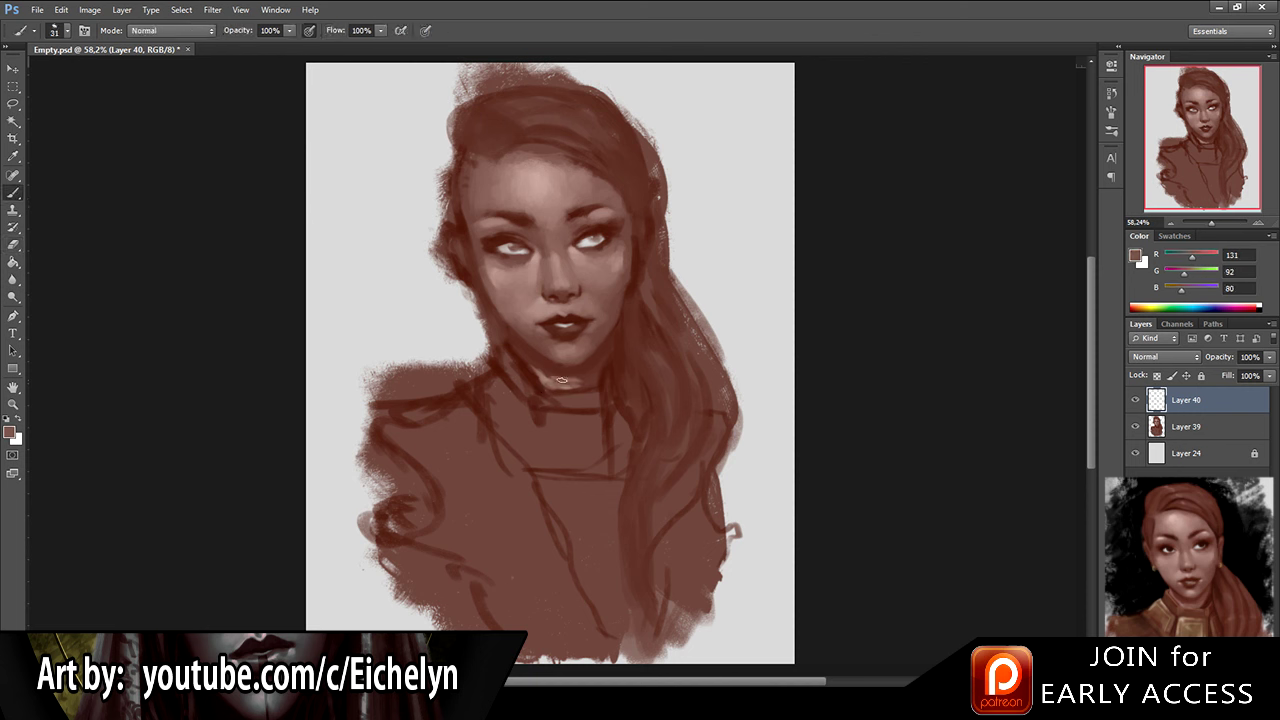
key("e")
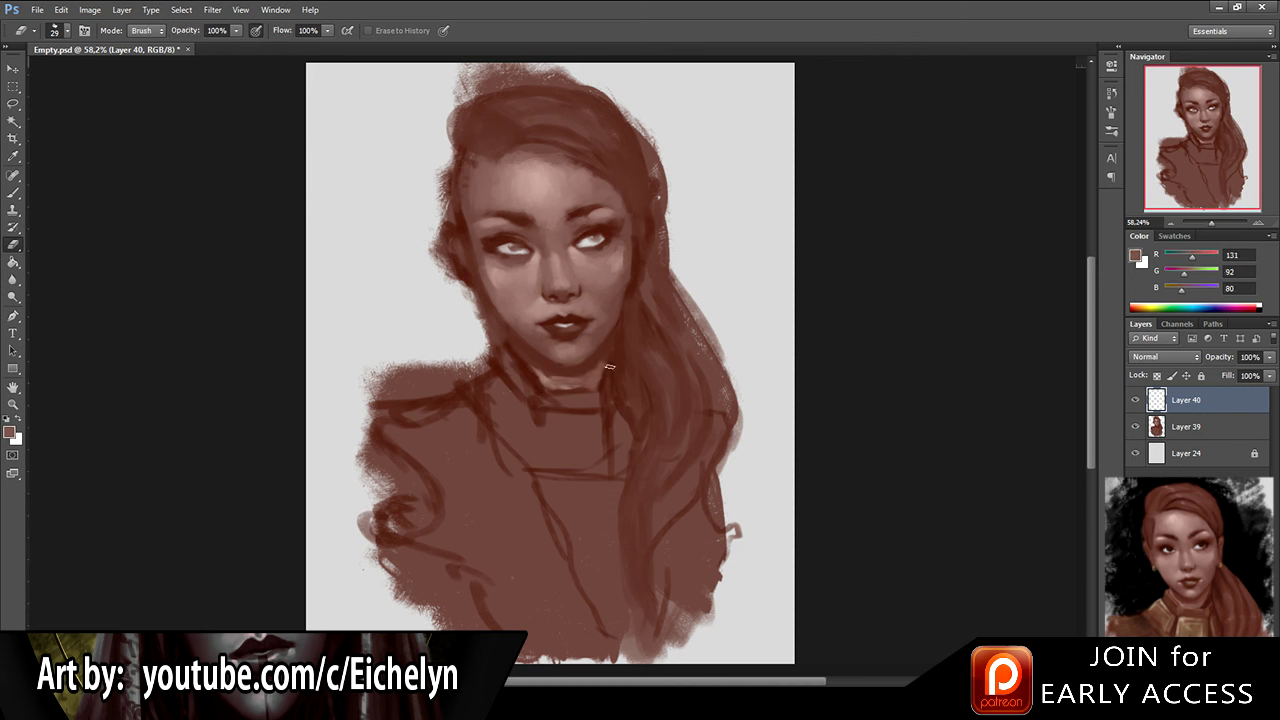
Step: Merge Layer 40 with Layer 39 and start a new layer with a red-brown sampled from the left hairline
left_click(1195, 426, "shift")
key("ctrl+e")
key("ctrl+shift+alt+n")
key("b")
left_click(472, 162, "alt")
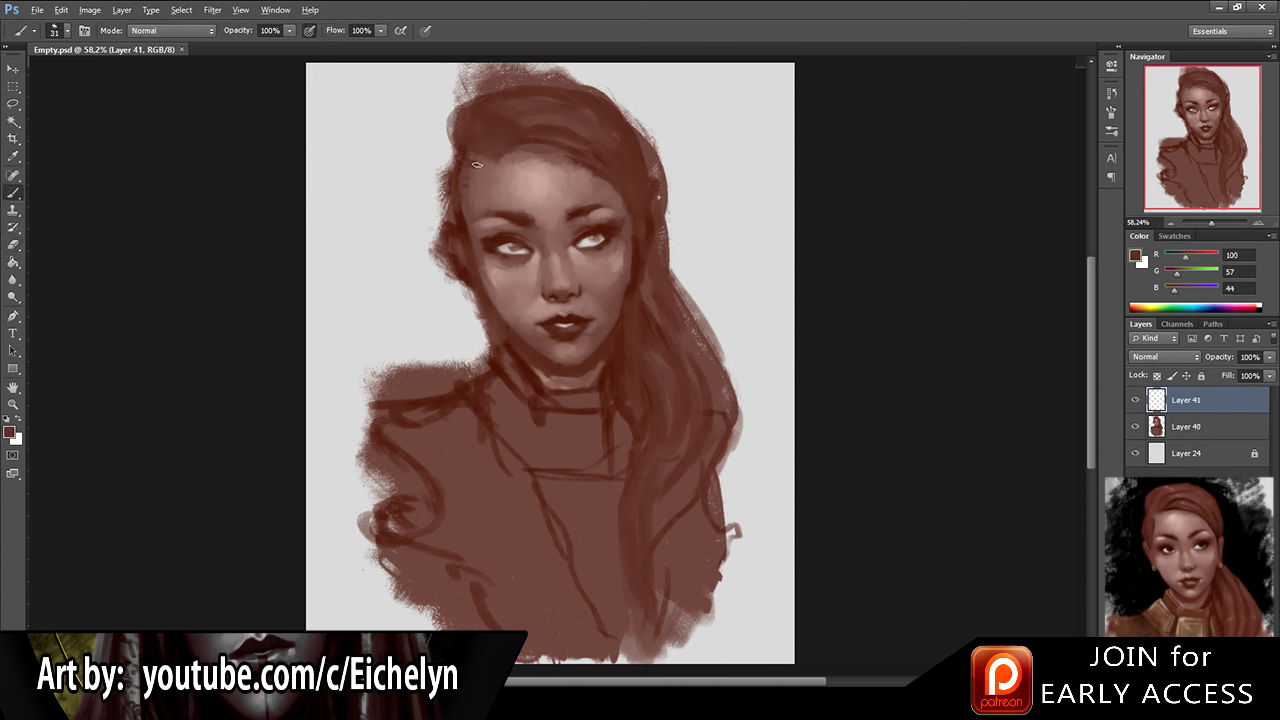
Step: Define the hairline along the forehead and add dark strands to the hair above it with sampled red-brown tones
left_click(466, 179, "alt")
left_click_drag(481, 171, 477, 162)
left_click(528, 142, "alt")
left_click(624, 205, "alt")
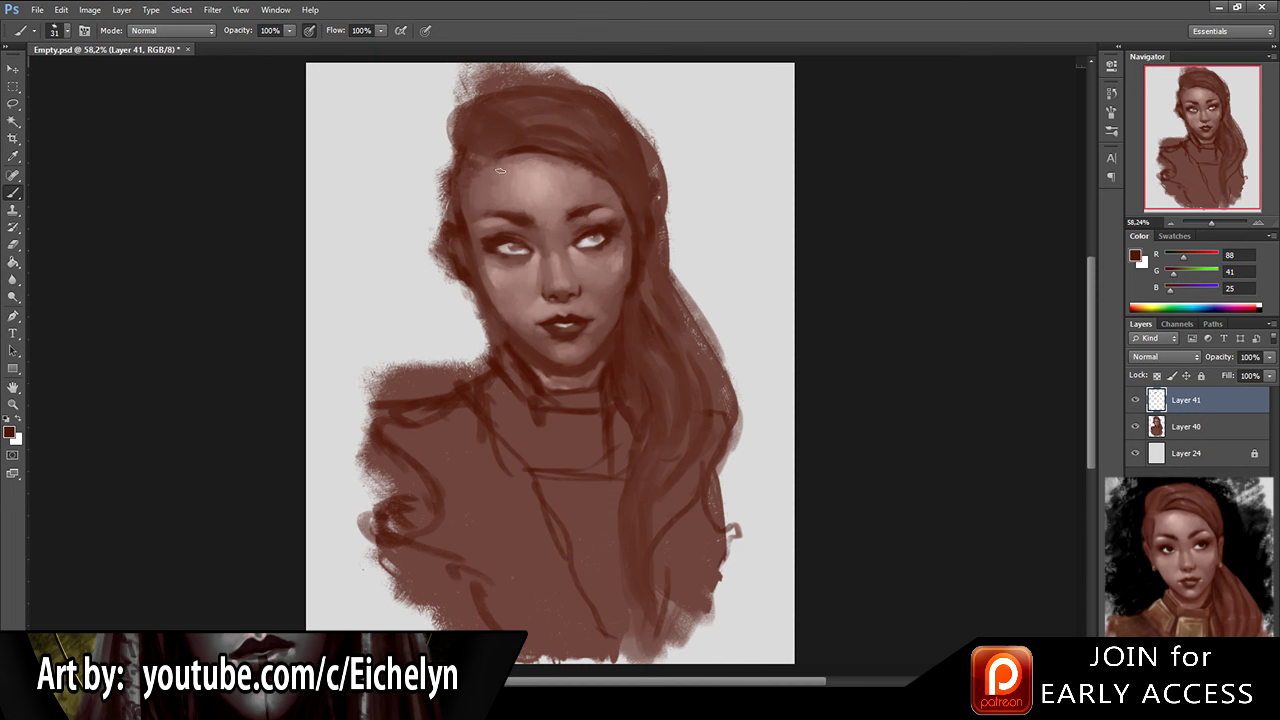
key("alt")
key("alt")
left_click(518, 124, "alt")
left_click(485, 132, "alt")
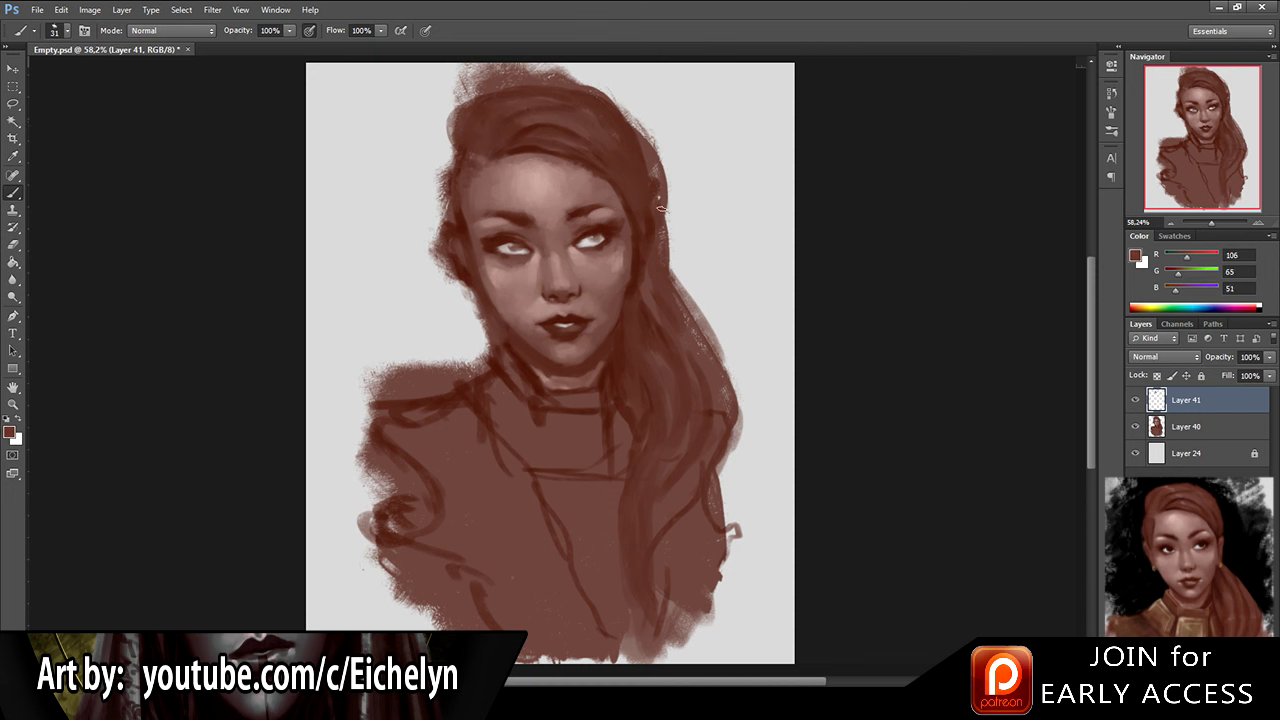
Step: Paint the right ear with a light skin tone sampled from the forehead, shading its edges with sampled dark tones
left_click(568, 184, "alt")
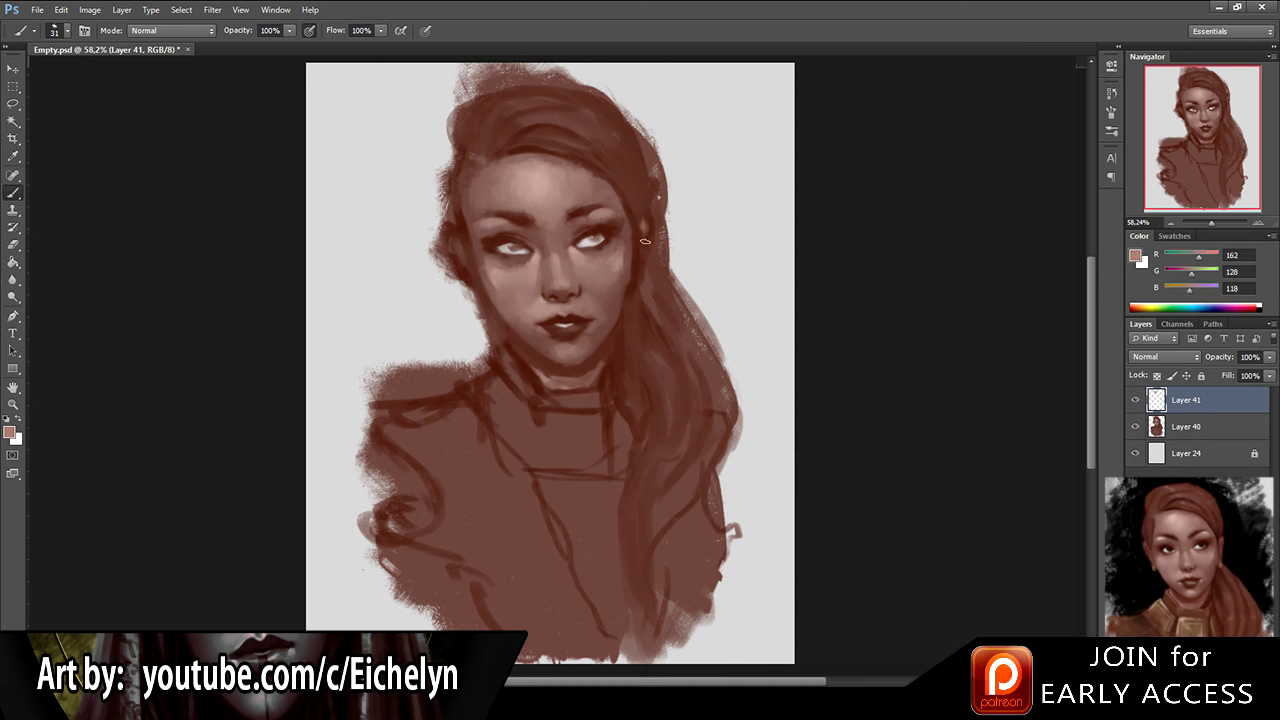
left_click(641, 234, "alt")
left_click(632, 242, "alt")
left_click(647, 249, "alt")
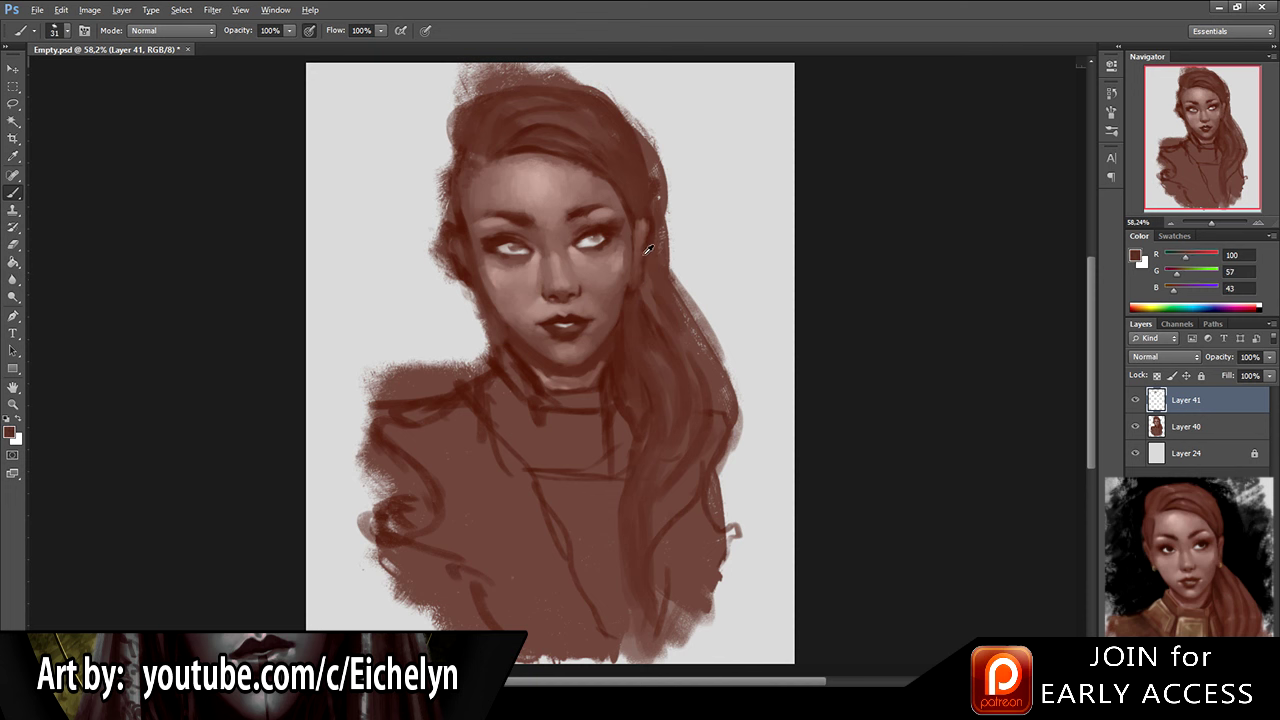
Step: Shape the left ear with a sampled skin tone and dark red-brown, and resample the shadow color at the right ear
left_click(491, 201, "alt")
left_click(464, 247, "alt")
left_click(453, 246, "alt")
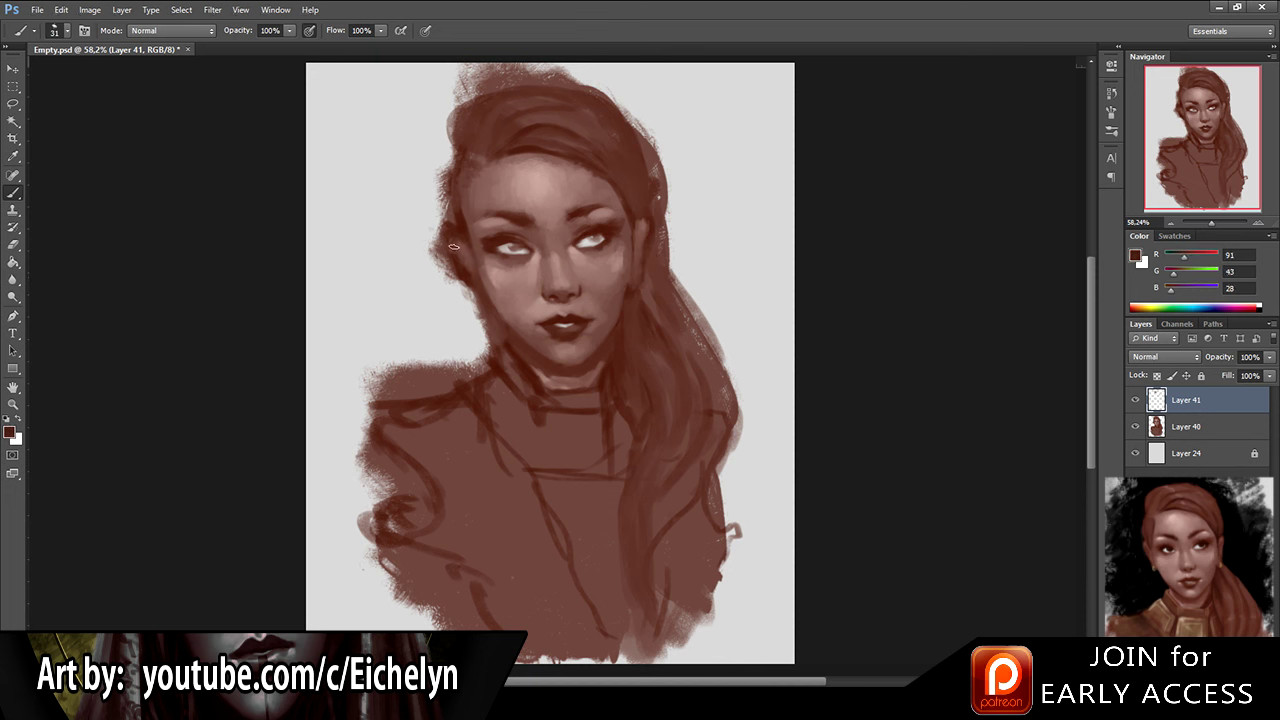
left_click(648, 230, "alt")
Step: Merge Layer 41 with Layer 40, save the document and start a new layer
left_click(1185, 427, "ctrl")
key("ctrl+e")
key("ctrl+s")
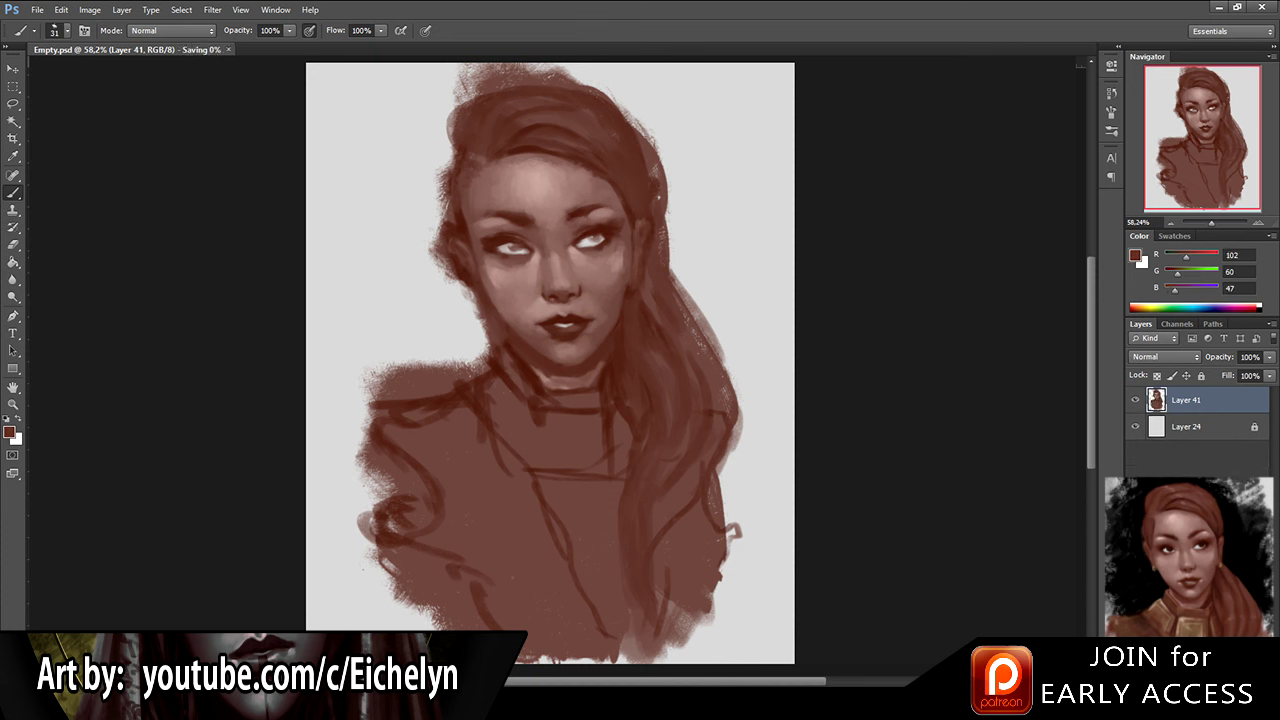
key("ctrl+shift+alt+n")
Step: Shade the underside of the chin and the neck with sampled red-brown tones, erasing stray paint along the jawline
left_click(547, 356, "alt")
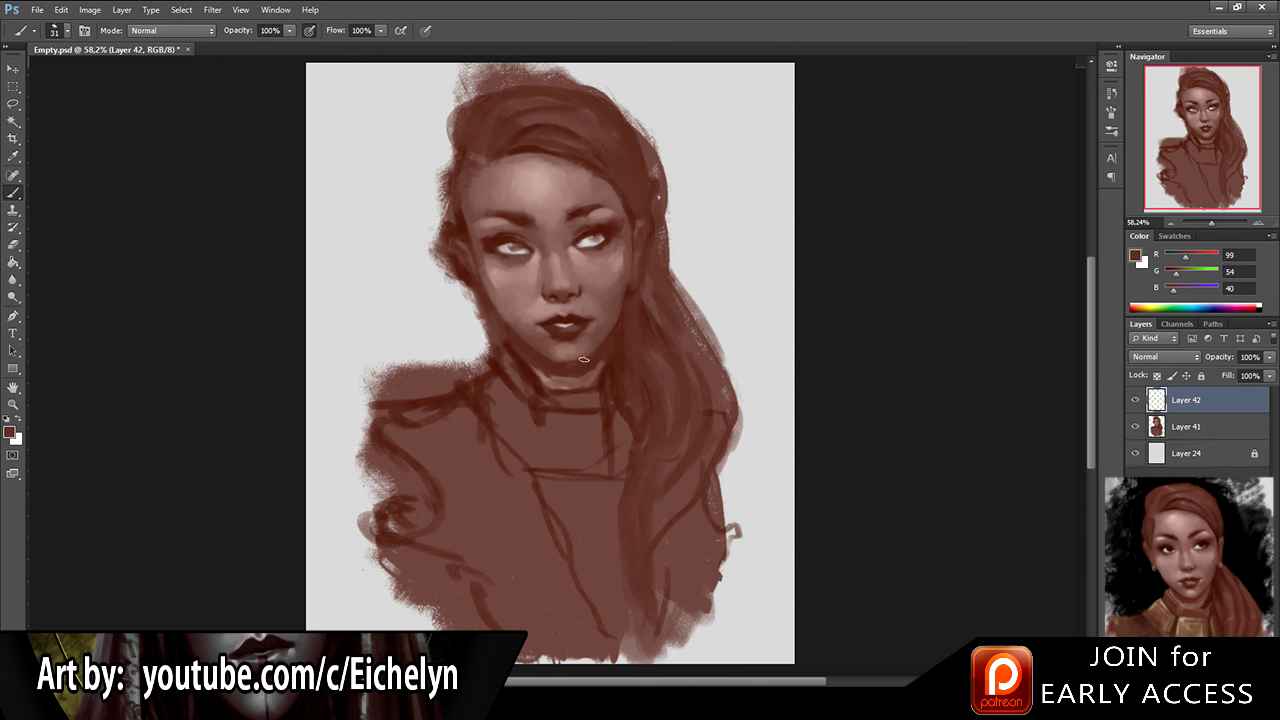
key("e")
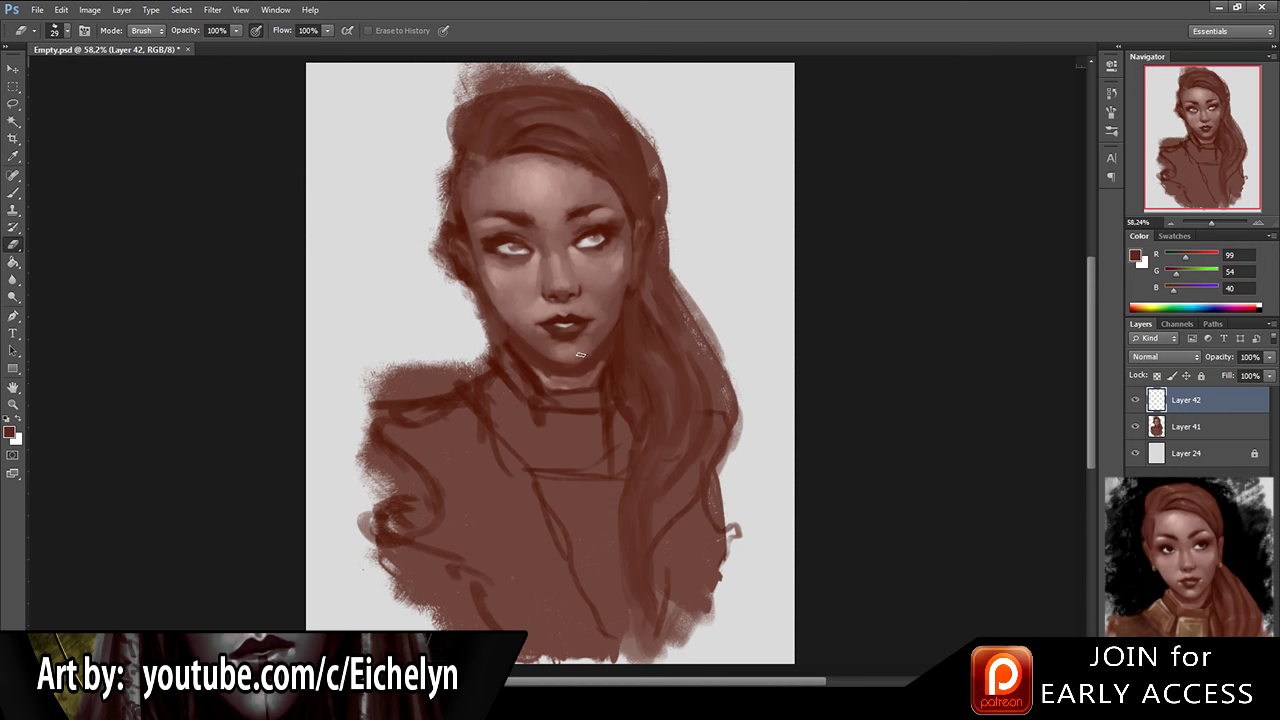
key("b")
left_click(560, 366, "alt")
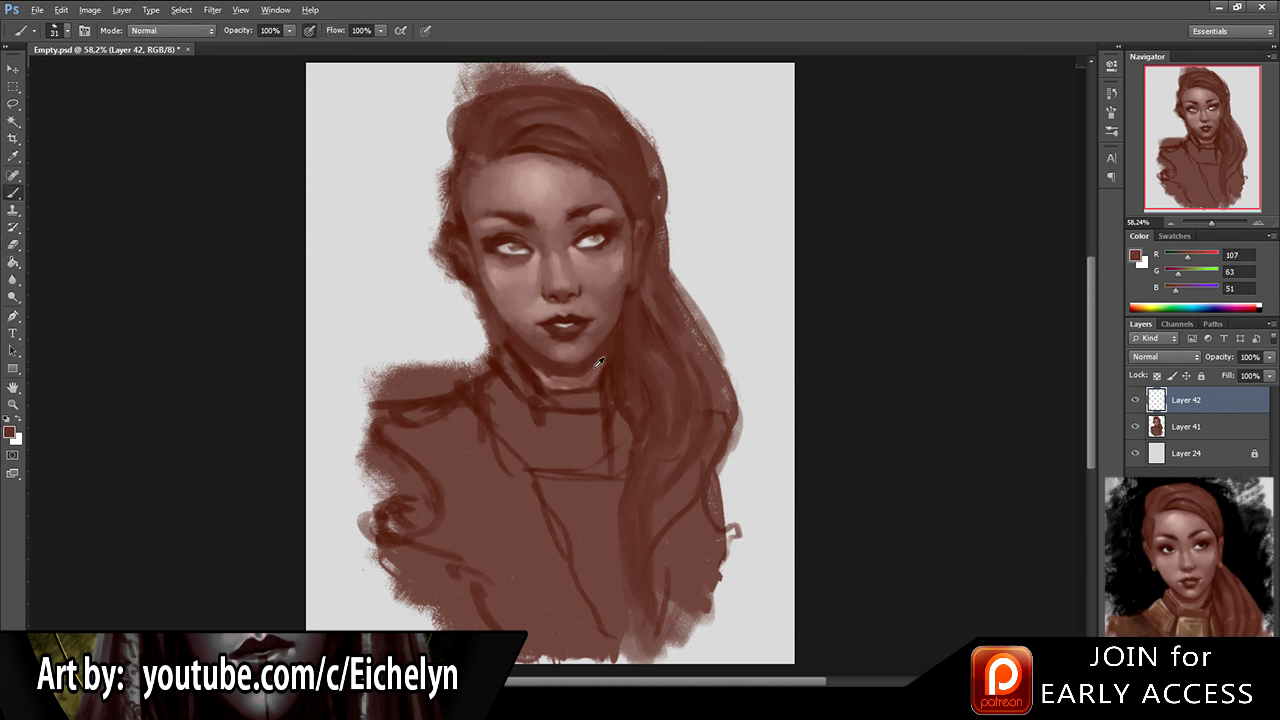
left_click(602, 355, "alt")
left_click(588, 366, "alt")
left_click(564, 376, "alt")
left_click_drag(572, 372, 560, 376)
left_click(612, 329, "alt")
Step: Lighten the left side of the neck below the jaw with a sampled skin tone and clean up its edge
left_click(537, 364, "alt")
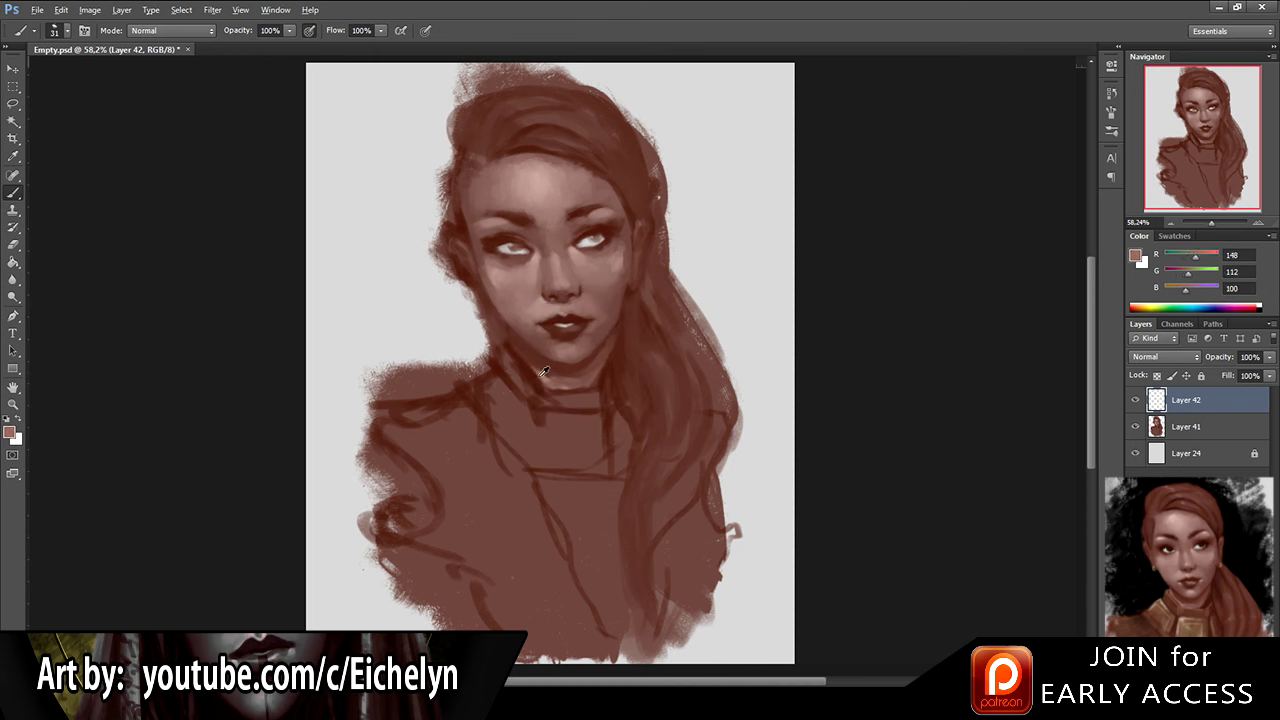
key("e")
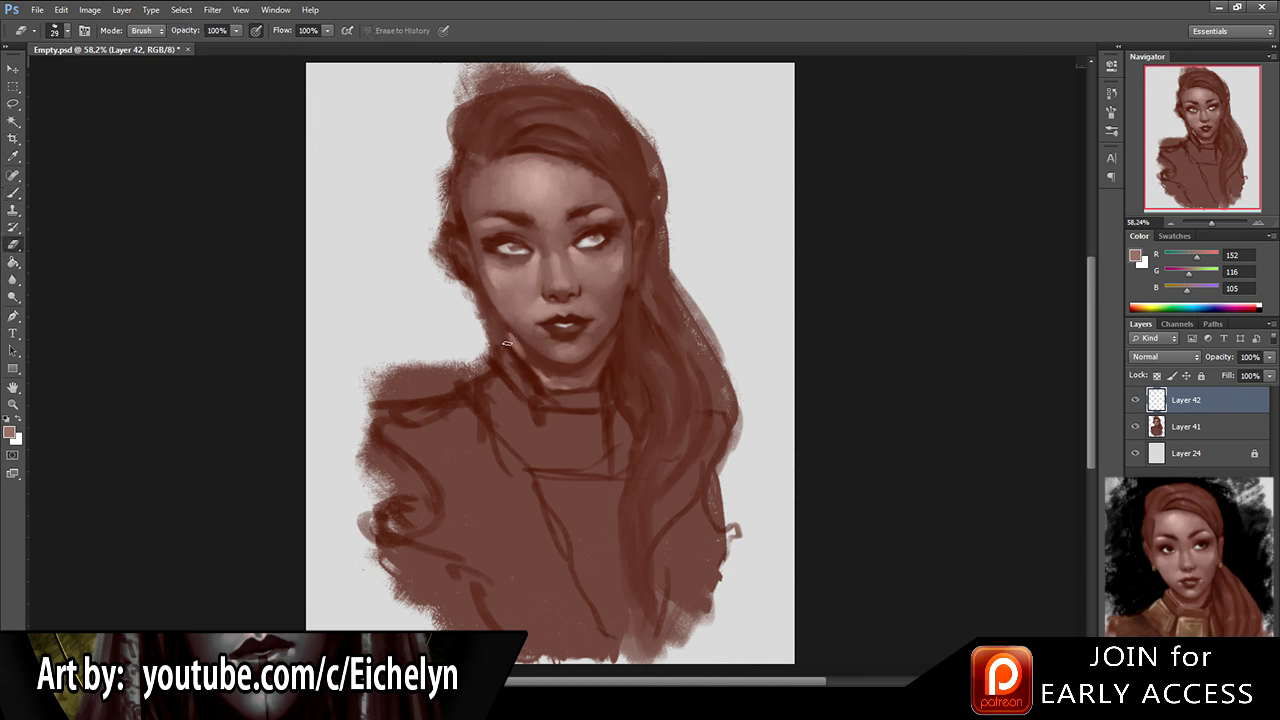
key("b")
left_click(506, 321, "alt")
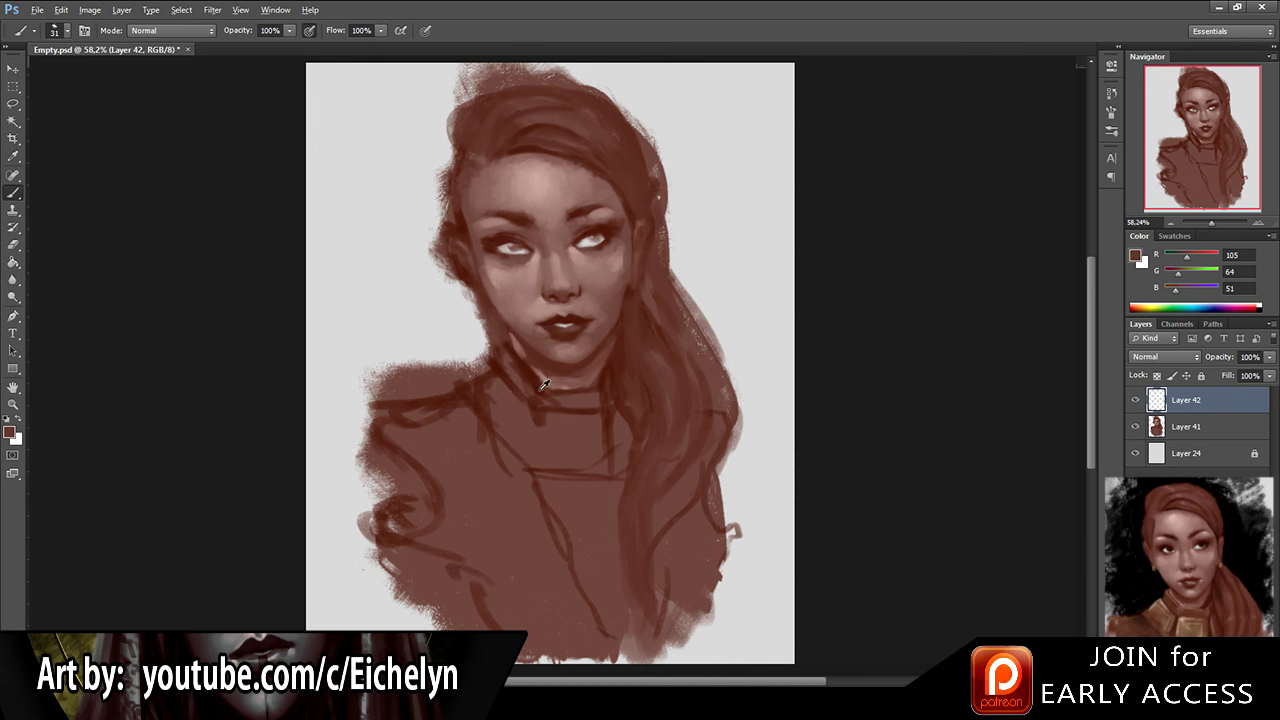
Step: Merge Layer 42 with Layer 41 and start a new layer
left_click(1213, 429, "shift")
key("ctrl+e")
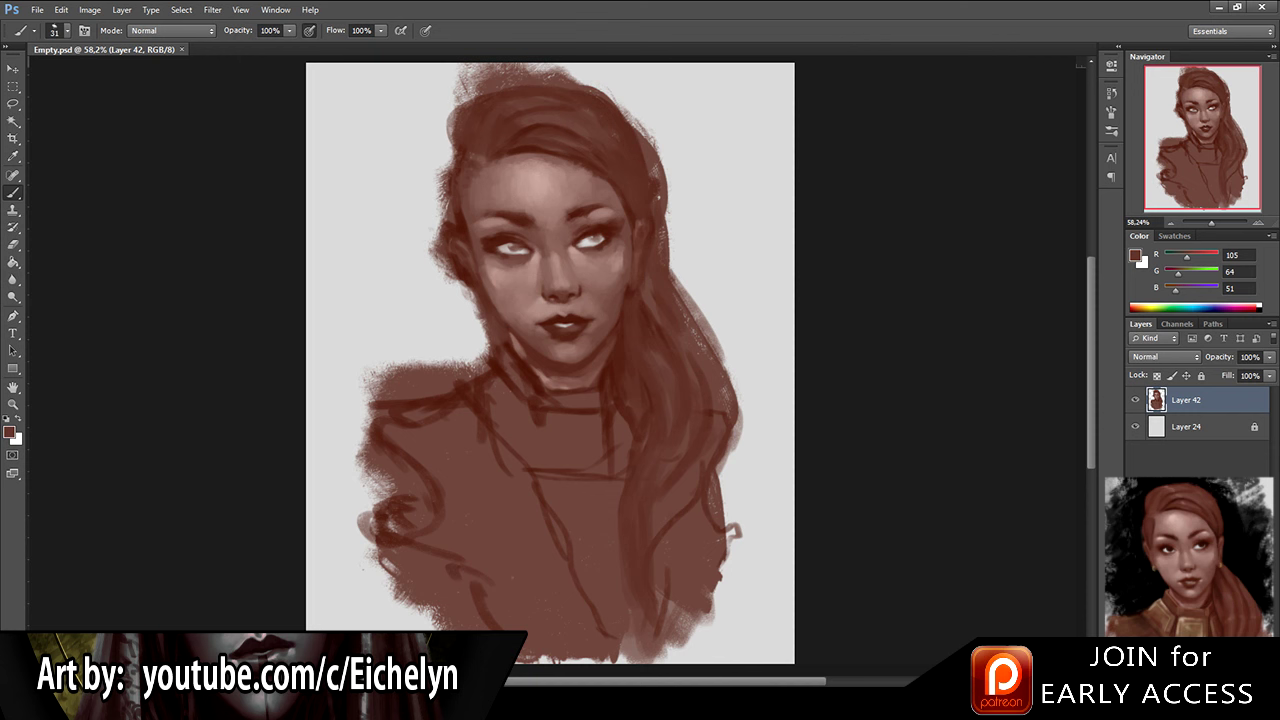
key("ctrl+shift+alt+n")
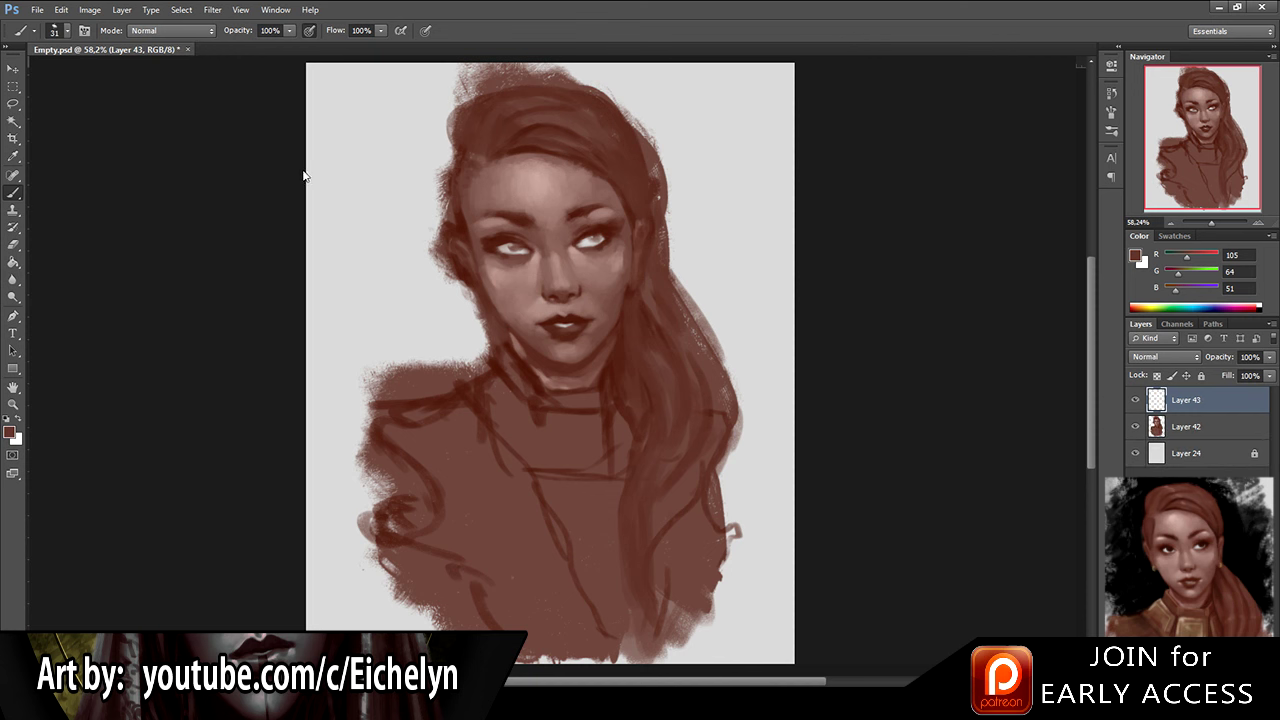
Step: Darken the left side of the collar with sampled red-brown, using a size 48 brush
left_click(338, 122, "alt")
left_click(480, 398, "alt")
left_click(491, 378, "alt")
left_click(480, 372, "alt")
left_click(494, 389, "alt")
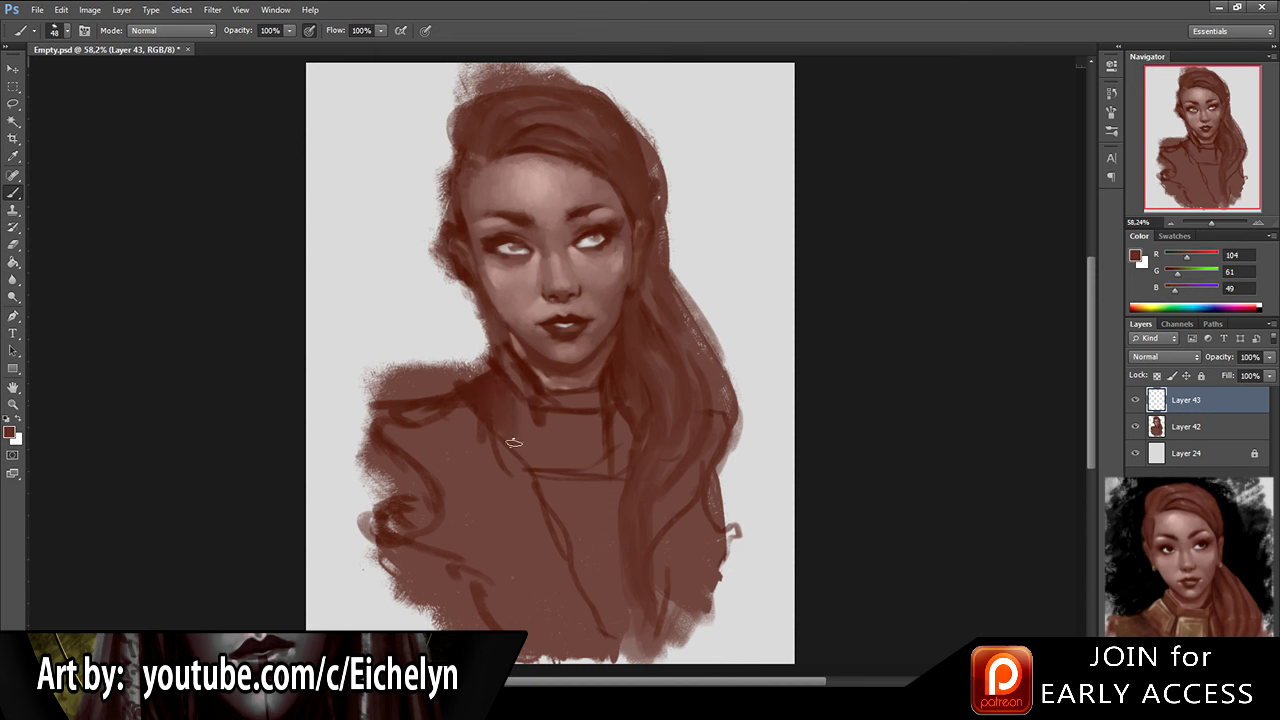
Step: Block in the left shoulder and upper sleeve of the coat with a sampled dark red-brown
left_click(401, 418, "alt")
left_click(402, 420, "alt")
left_click(418, 454, "alt")
mouse_move(472, 415)
left_mouse_down()
mouse_move(447, 484)
mouse_move(482, 478)
left_mouse_up()
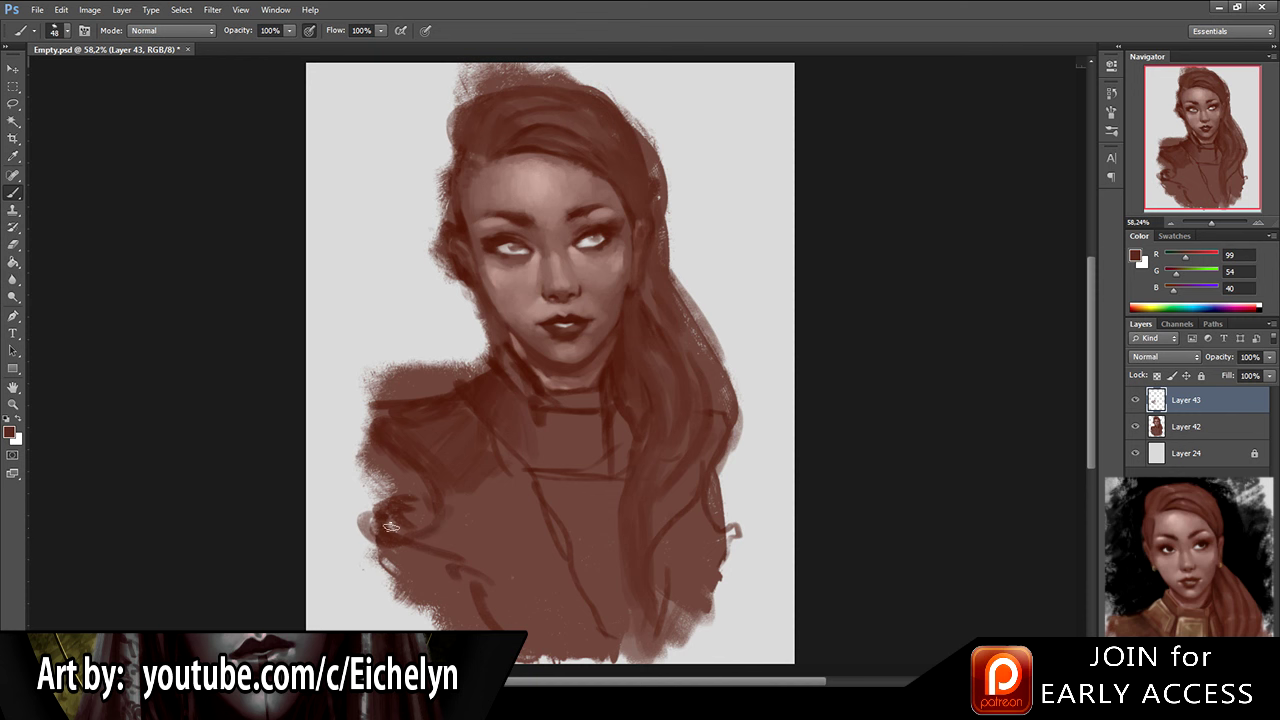
Step: Fill the left front of the coat and the collar panel below the neck with the dark red-brown
mouse_move(443, 543)
left_mouse_down()
mouse_move(471, 520)
mouse_move(500, 571)
mouse_move(518, 560)
mouse_move(509, 467)
mouse_move(592, 634)
left_mouse_up()
mouse_move(483, 545)
left_mouse_down()
mouse_move(490, 605)
mouse_move(525, 630)
mouse_move(560, 600)
mouse_move(560, 560)
left_mouse_up()
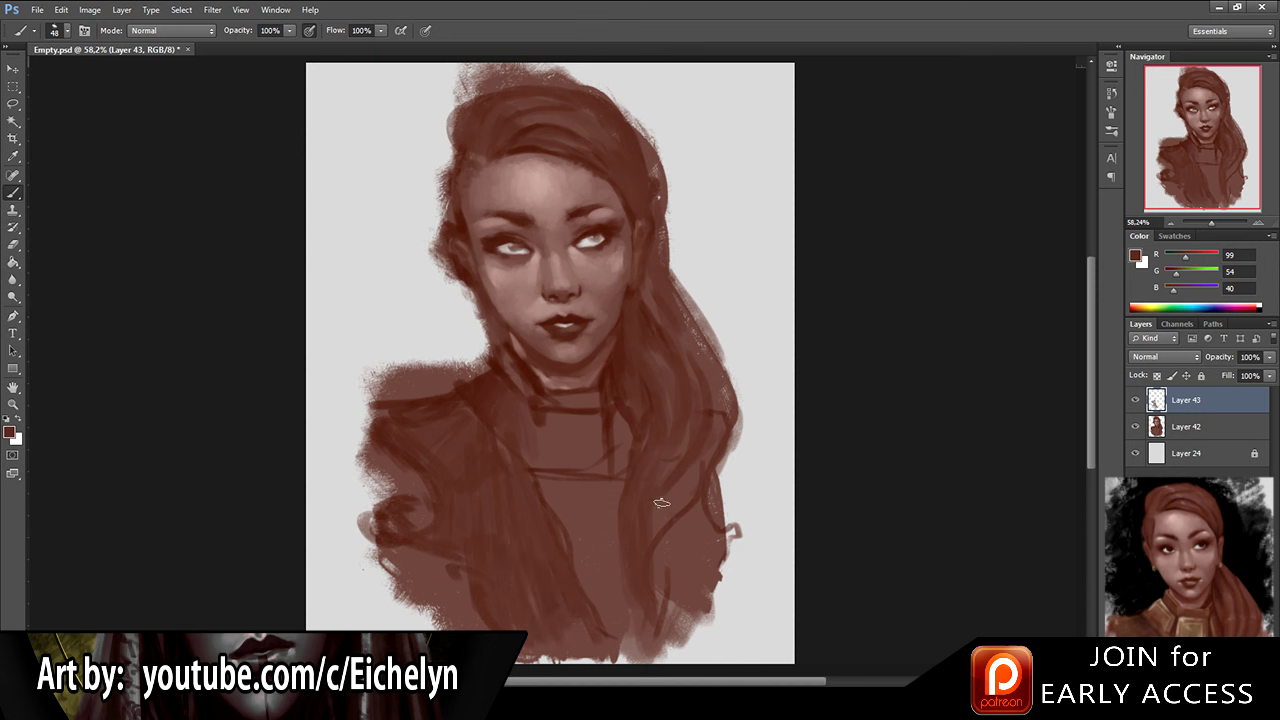
mouse_move(534, 437)
left_mouse_down()
mouse_move(575, 413)
mouse_move(610, 465)
mouse_move(520, 385)
mouse_move(598, 402)
left_mouse_up()
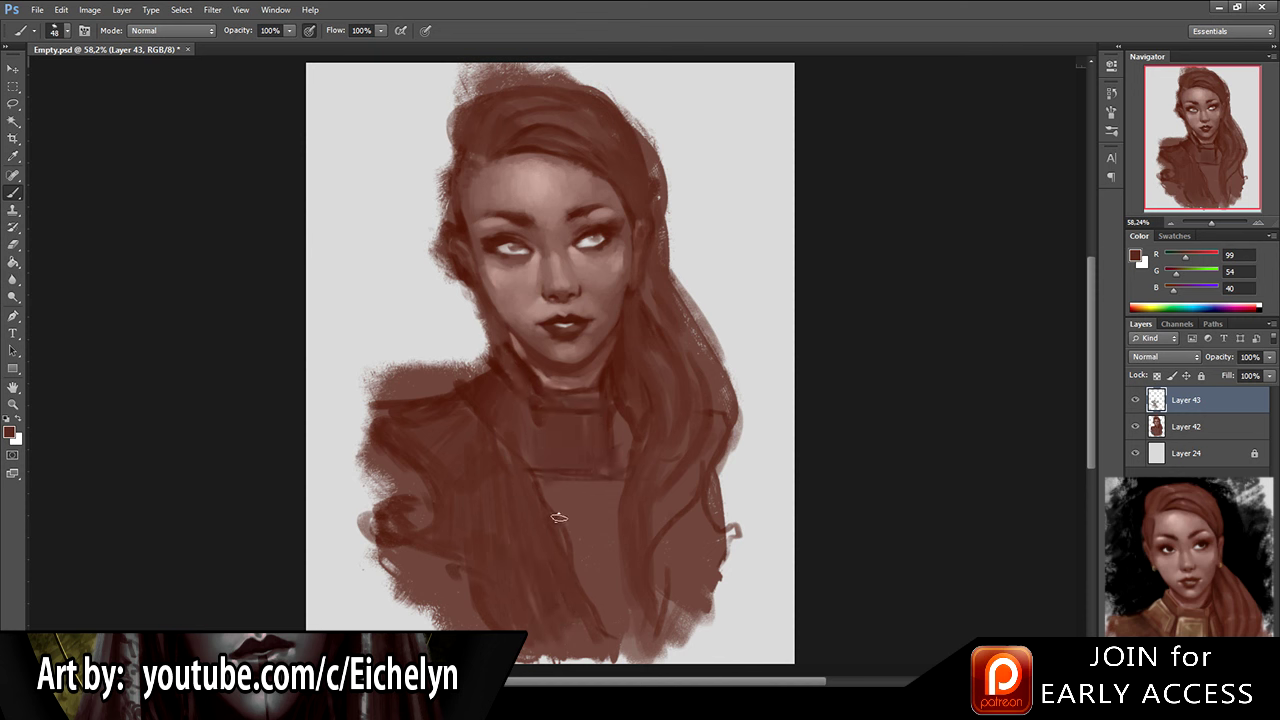
Step: Darken the right side of the coat and the hanging scarf with long dark red-brown strokes
left_click_drag(683, 482, 644, 546)
left_click_drag(722, 420, 656, 567)
mouse_move(708, 505)
left_mouse_down()
mouse_move(700, 580)
mouse_move(672, 628)
left_mouse_up()
mouse_move(589, 488)
left_mouse_down()
mouse_move(592, 594)
mouse_move(634, 636)
left_mouse_up()
key("ctrl+alt+z")
key("ctrl+alt+z")
key("ctrl+alt+z")
key("ctrl+alt+z")
key("ctrl+alt+z")
mouse_move(566, 477)
left_mouse_down()
mouse_move(555, 499)
mouse_move(600, 518)
mouse_move(588, 548)
mouse_move(600, 566)
left_mouse_up()
key("ctrl+z")
Step: Fill the central chest panel, the right collar edge and the lower left sleeve with dark red-brown
mouse_move(553, 480)
left_mouse_down()
mouse_move(628, 484)
mouse_move(557, 516)
mouse_move(621, 519)
mouse_move(579, 549)
mouse_move(626, 551)
mouse_move(571, 581)
mouse_move(631, 584)
mouse_move(601, 599)
mouse_move(629, 634)
left_mouse_up()
left_click_drag(618, 430, 626, 475)
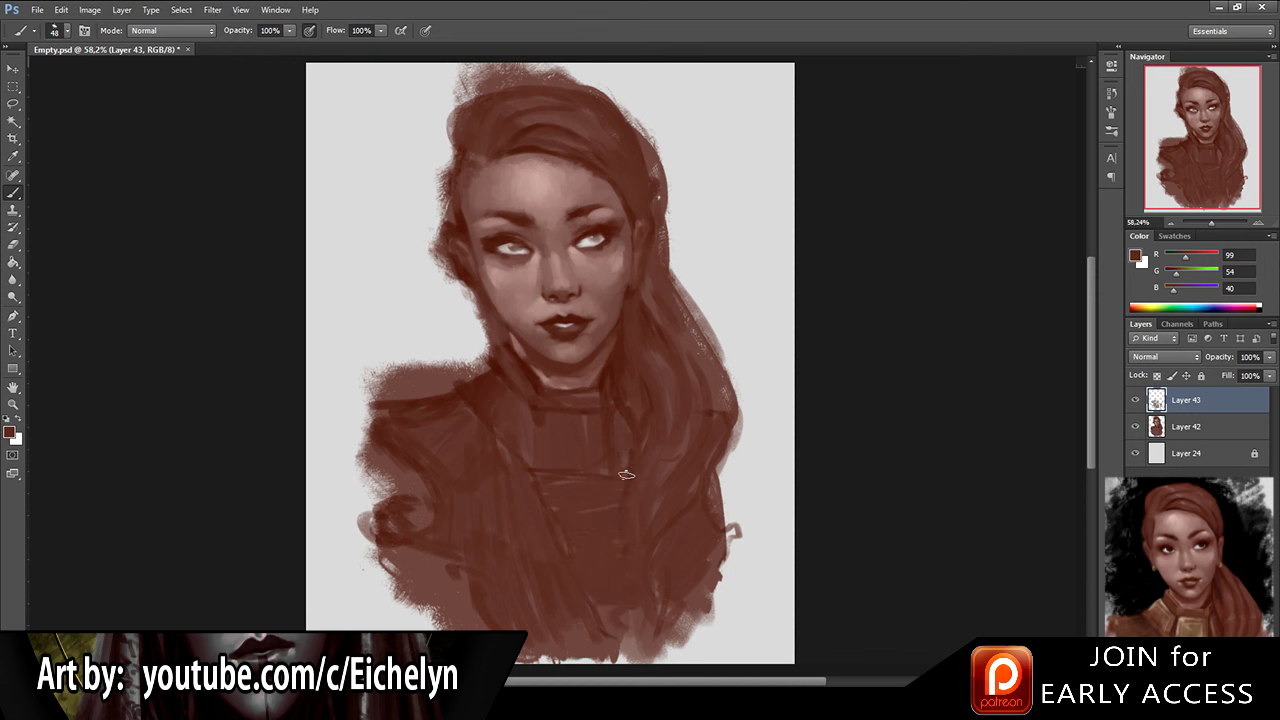
left_click_drag(437, 554, 465, 625)
mouse_move(394, 462)
left_mouse_down()
mouse_move(423, 503)
mouse_move(423, 554)
left_mouse_up()
Step: Merge Layer 43 with Layer 42, start a new layer and save the document
key("ctrl+s")
left_click(1191, 427, "shift")
key("ctrl+e")
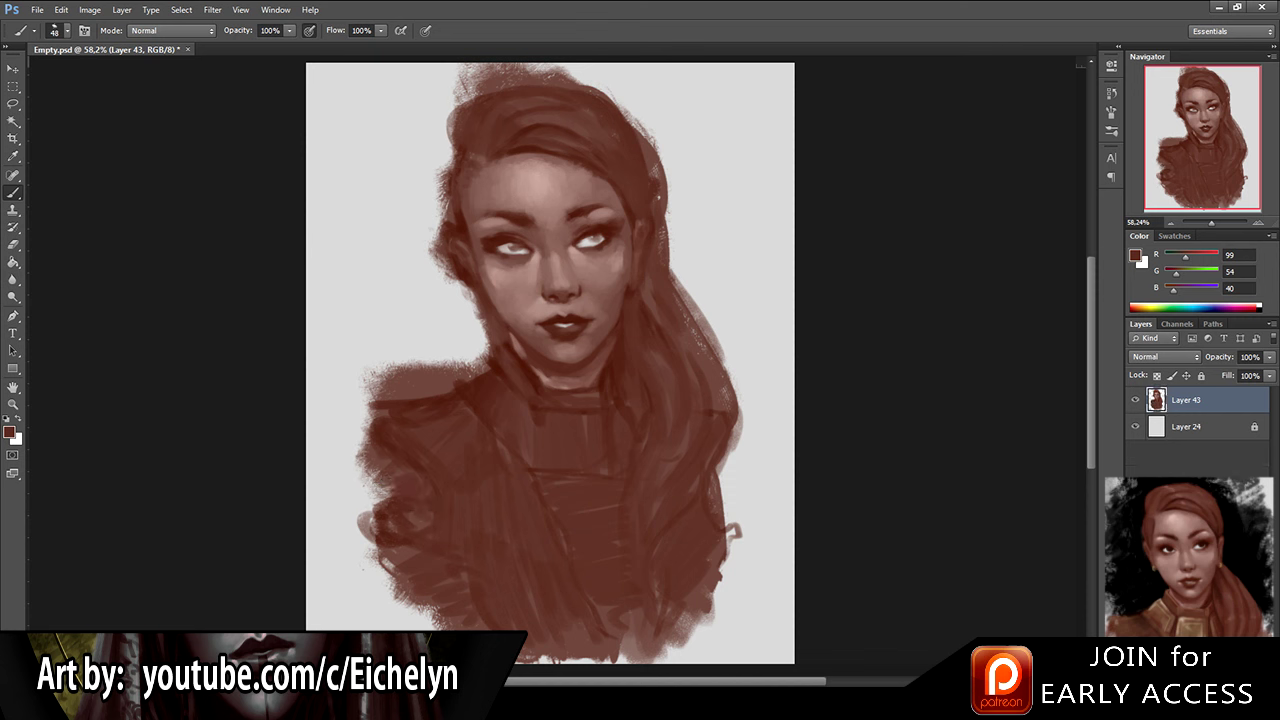
key("ctrl+alt+shift+n")
key("ctrl+s")
Step: Choose an olive-brown foreground color and paint a patch of it on the front panel of the collar
left_click(692, 352, "alt")
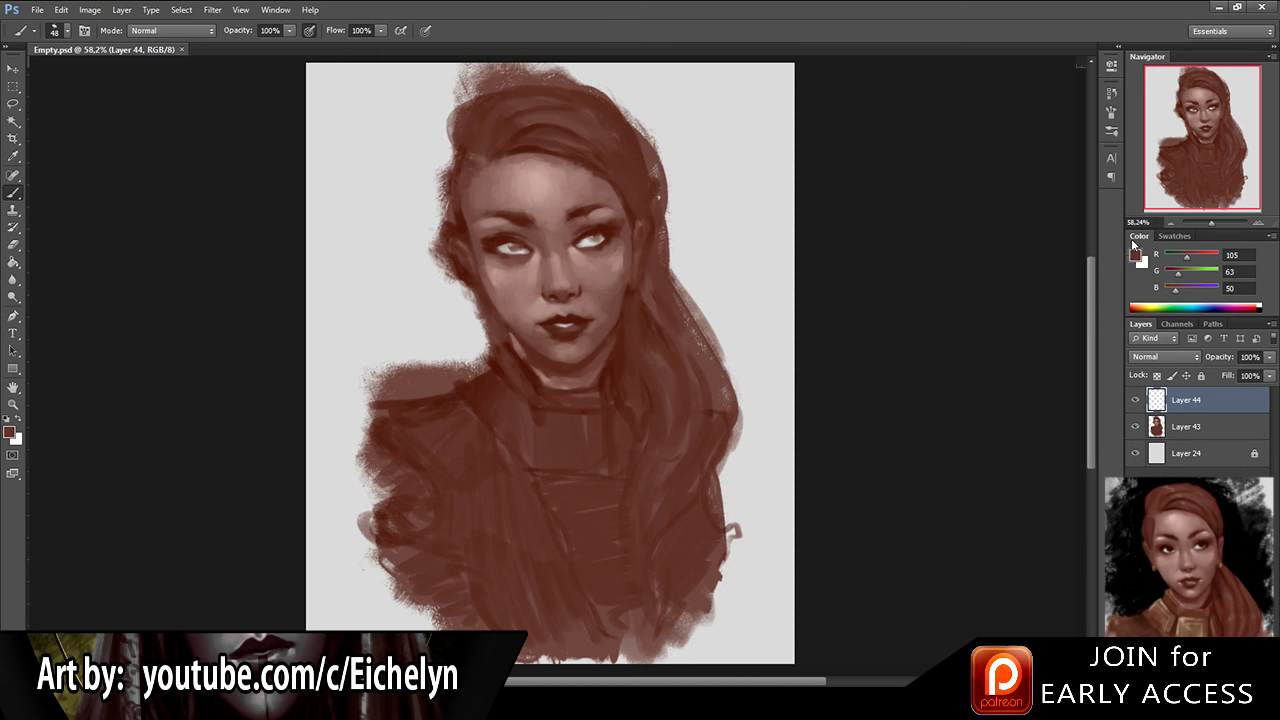
left_click(1135, 254)
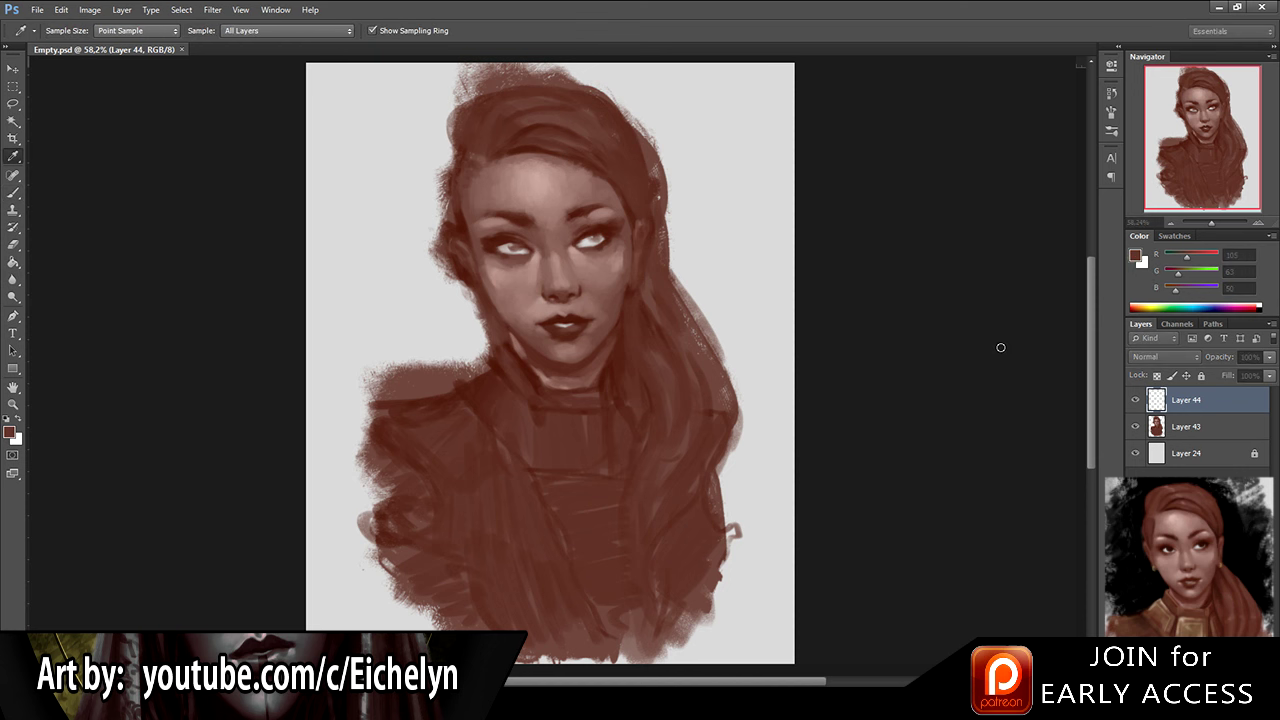
left_click(1208, 260)
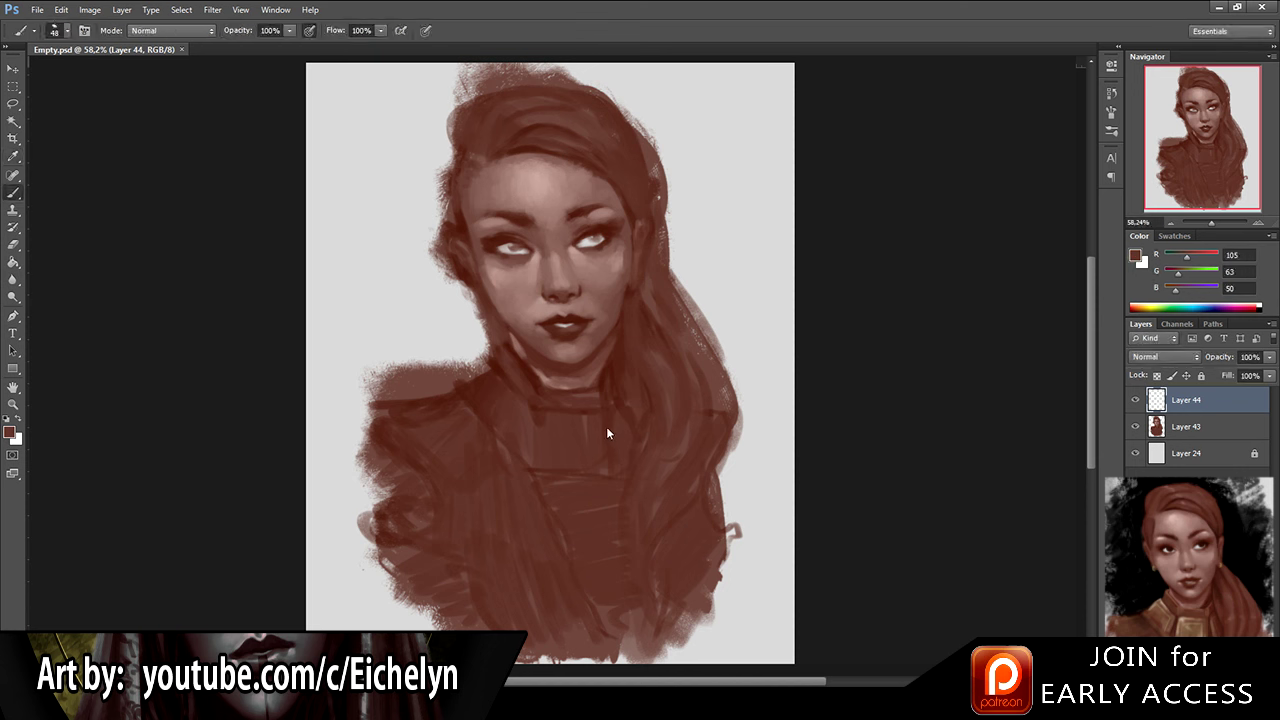
mouse_move(563, 421)
left_mouse_down()
mouse_move(563, 451)
mouse_move(549, 449)
mouse_move(590, 423)
mouse_move(552, 441)
mouse_move(586, 452)
left_mouse_up()
key("ctrl+z")
left_click(549, 440, "alt")
left_click(558, 420, "alt")
left_click(559, 444, "alt")
Step: Paint the left collar flap and the trim running down the coat's front edge in olive-brown with sampled tones
mouse_move(497, 382)
left_mouse_down()
mouse_move(470, 386)
mouse_move(492, 400)
mouse_move(474, 388)
mouse_move(495, 388)
mouse_move(492, 402)
mouse_move(506, 394)
mouse_move(495, 420)
mouse_move(510, 406)
left_mouse_up()
left_click(501, 388, "alt")
left_click(494, 379, "alt")
left_click(505, 371, "alt")
left_click(502, 420, "alt")
left_click(504, 403, "alt")
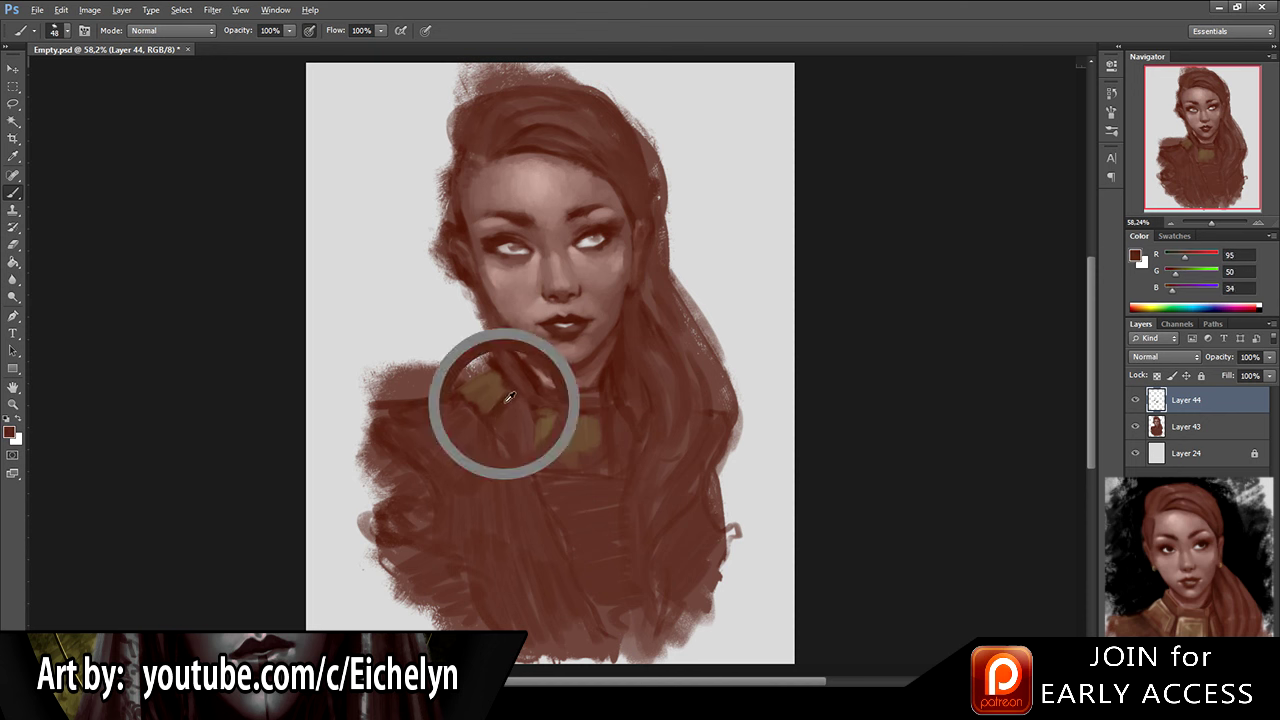
left_click(490, 388, "alt")
left_click(493, 386, "alt")
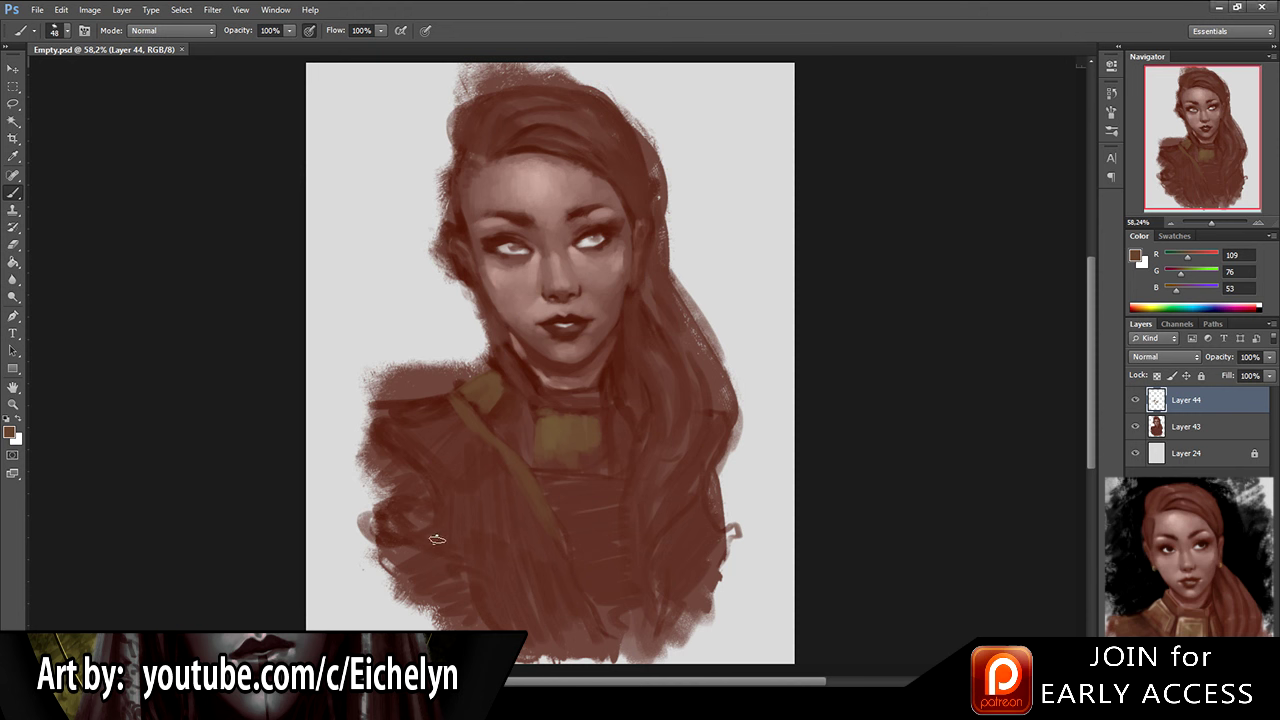
key("e")
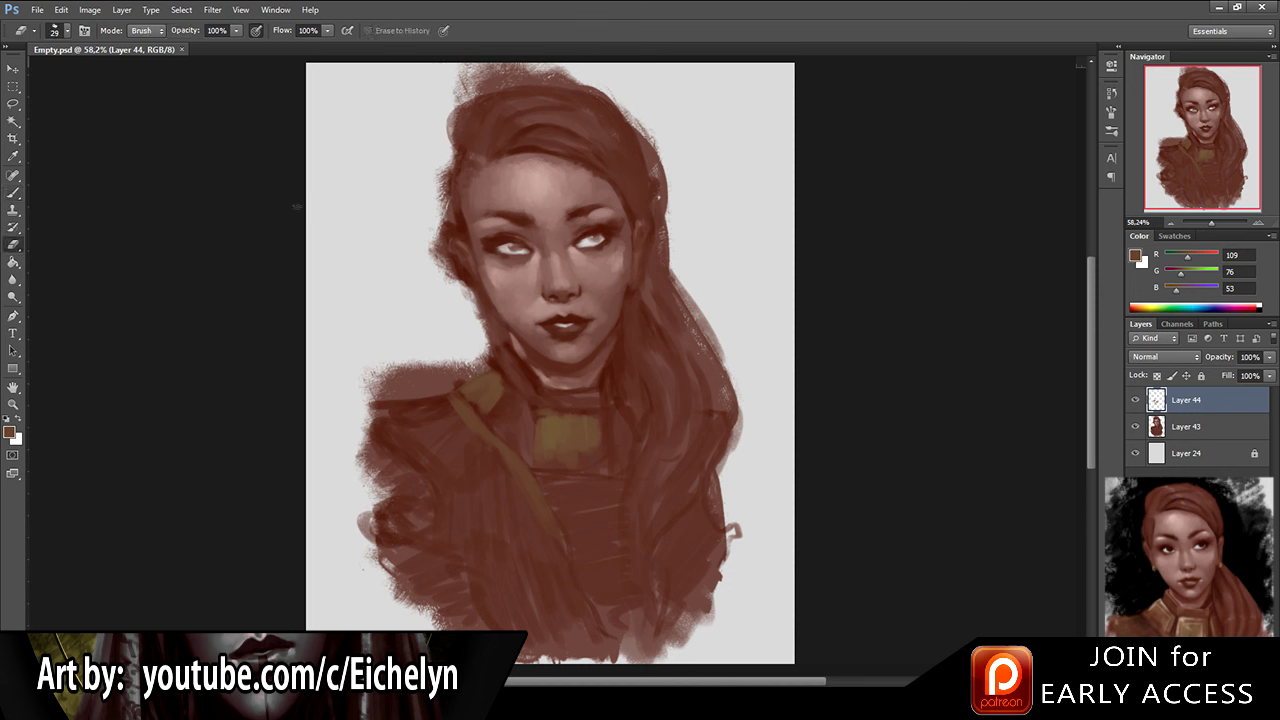
Step: Soften the olive paint on the left collar flap using a larger eraser of 88 px
left_click(310, 180)
mouse_move(539, 374)
left_mouse_down()
mouse_move(506, 403)
mouse_move(501, 368)
mouse_move(463, 402)
left_mouse_up()
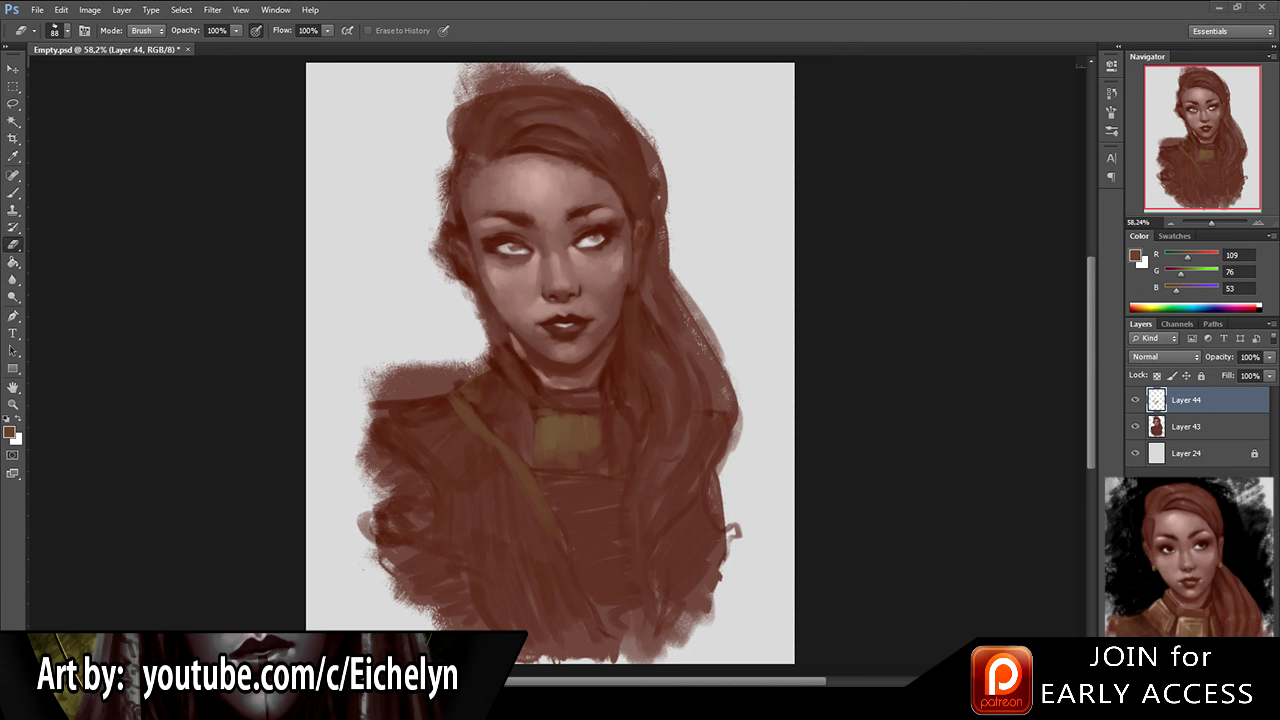
key("ctrl+minus")
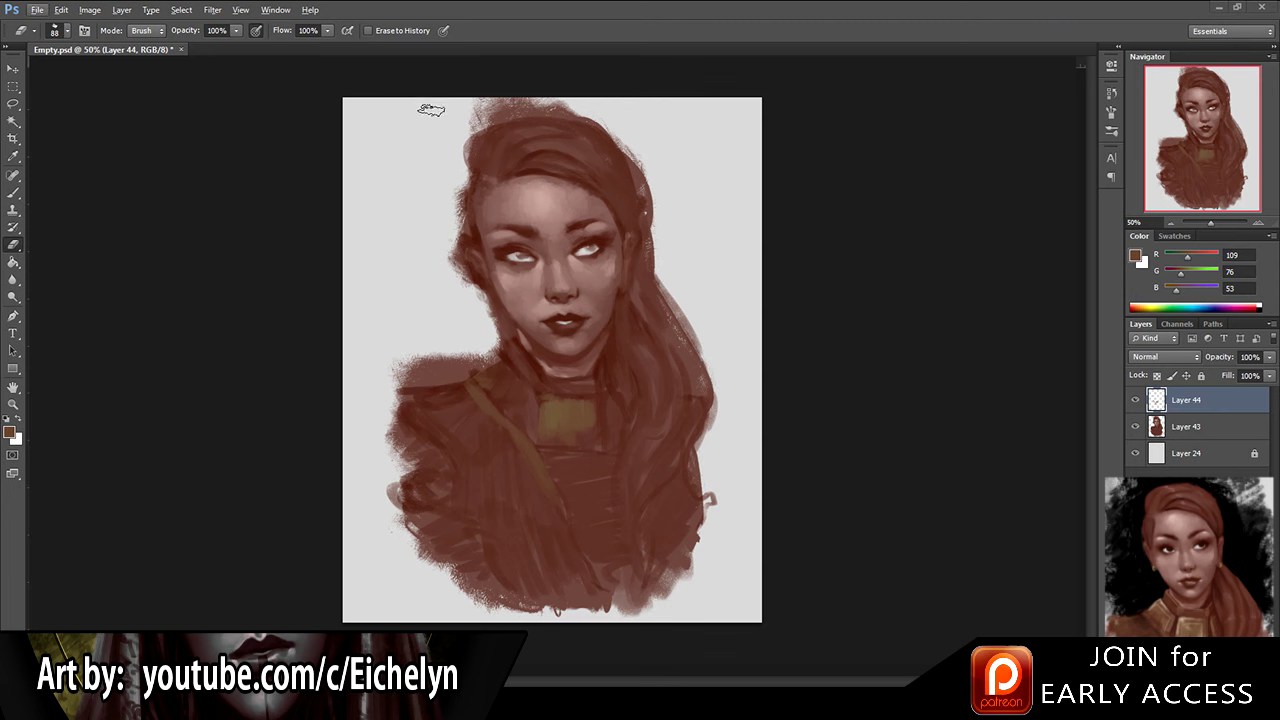
Step: Flip the canvas horizontally to check the portrait's proportions on the face
key("b")
mouse_move(446, 137)
left_mouse_down()
mouse_move(389, 168)
mouse_move(433, 160)
mouse_move(436, 130)
left_mouse_up()
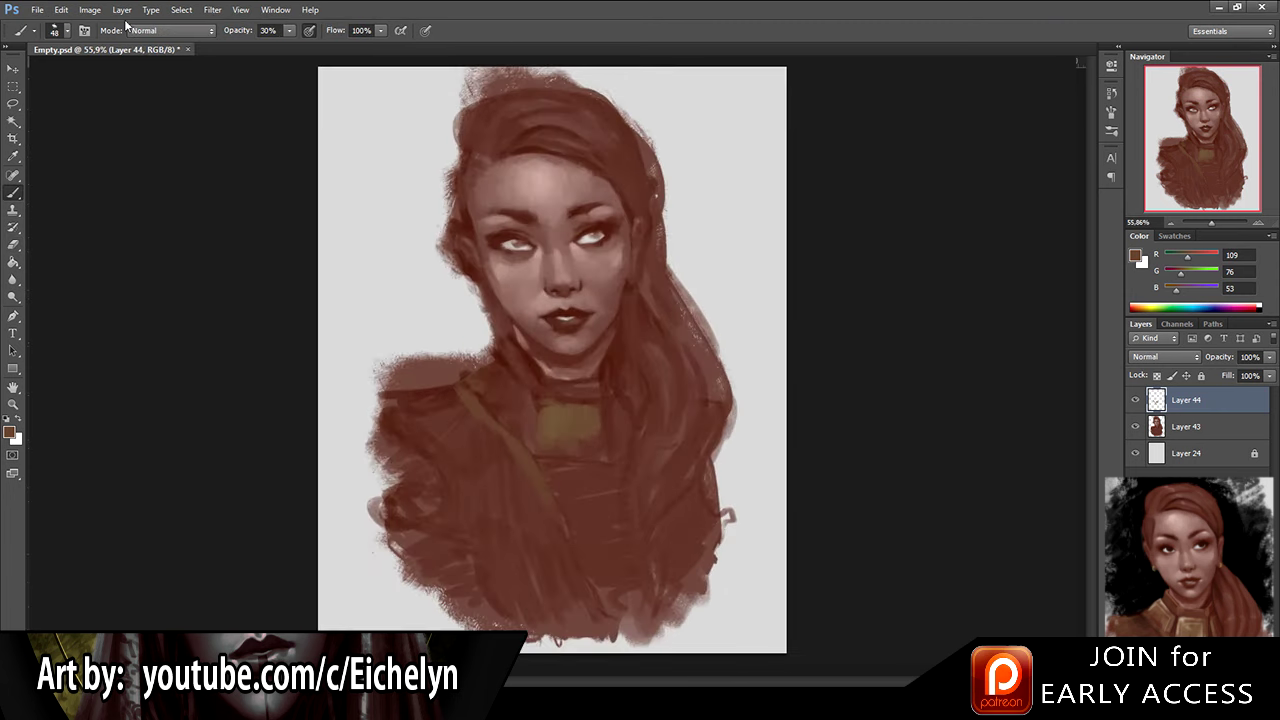
left_click(316, 228)
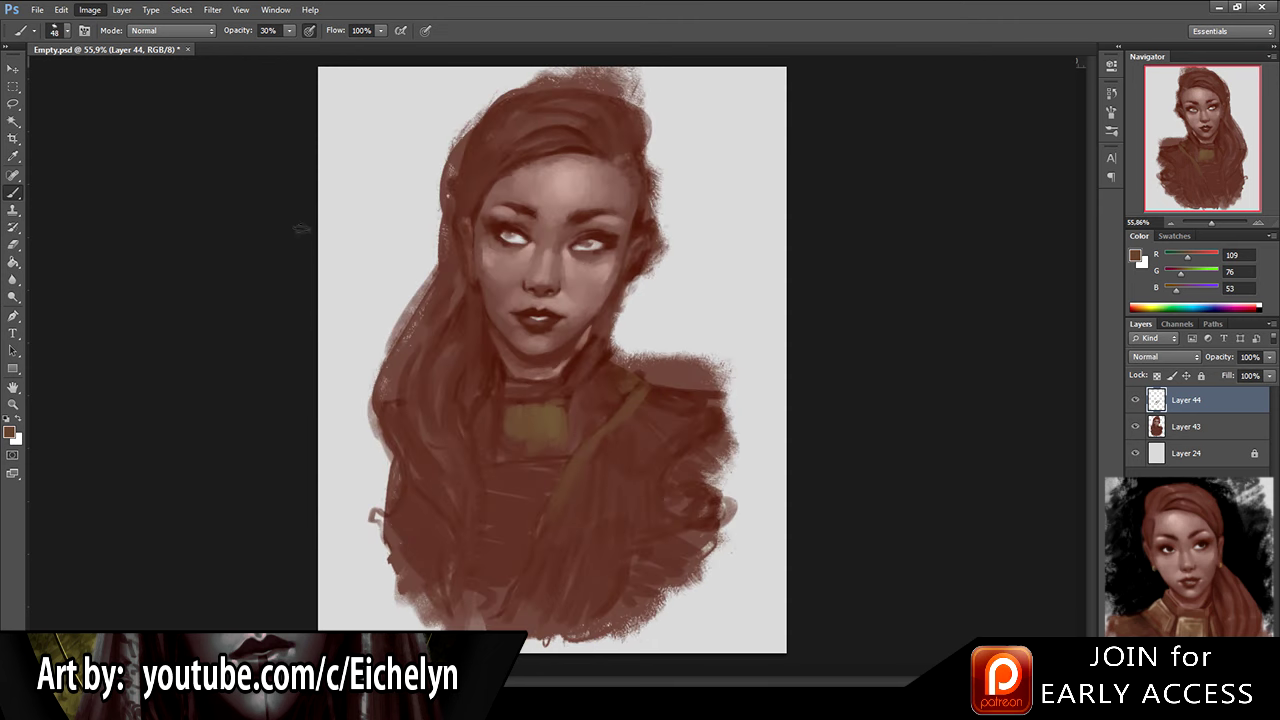
left_click_drag(520, 211, 552, 208)
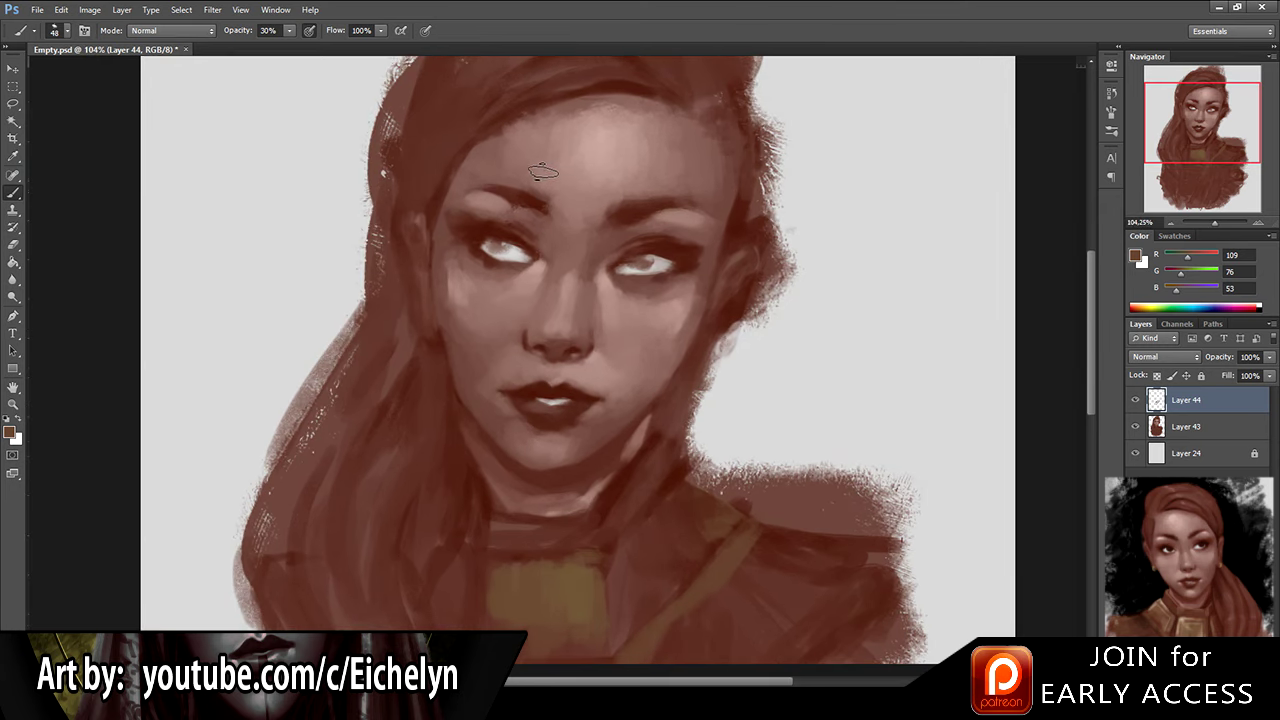
Step: Compare the painting with Layer 44 hidden and shown, and merge Layer 44 with Layer 43
left_click(1136, 401)
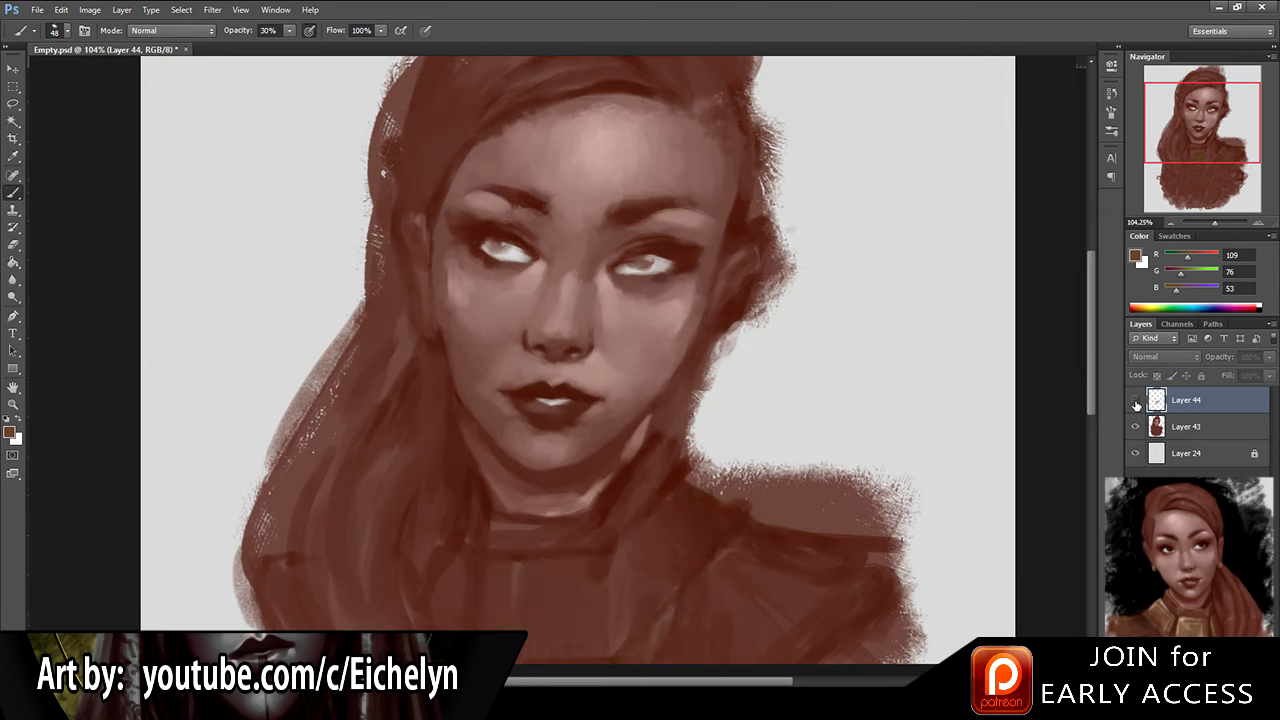
left_click(1136, 401)
left_click(1024, 348, "ctrl")
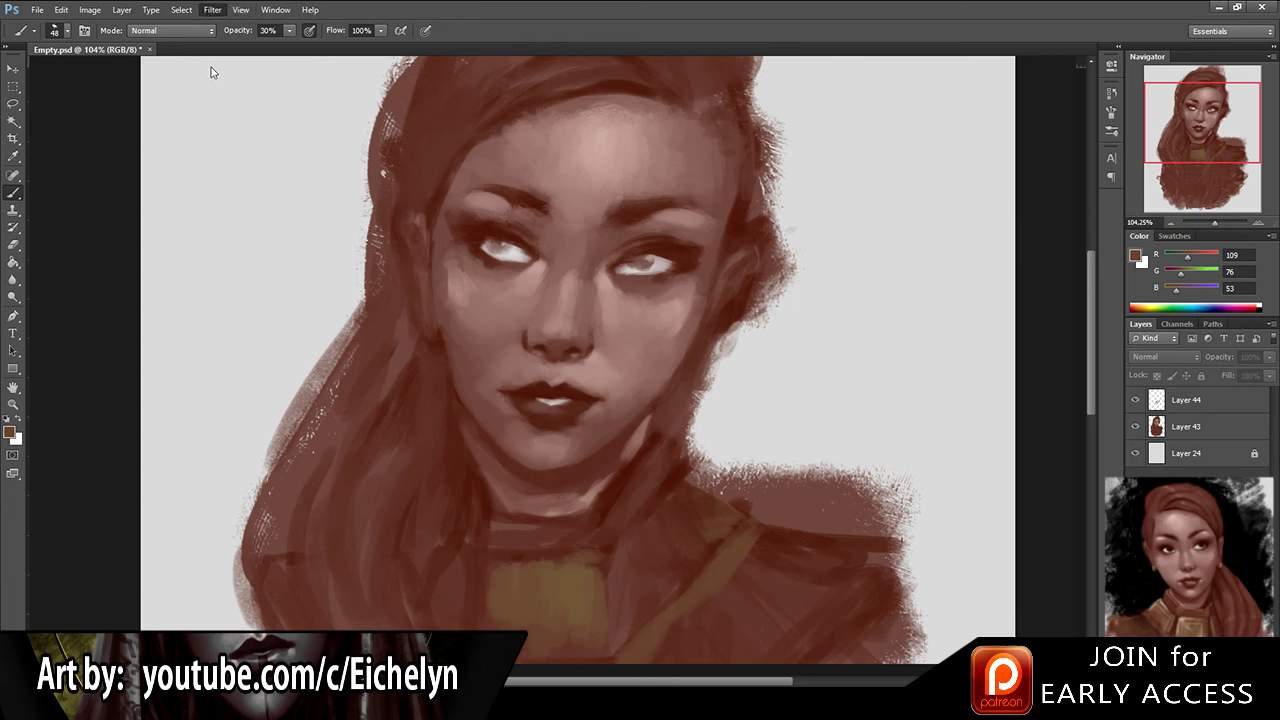
key("ctrl+e")
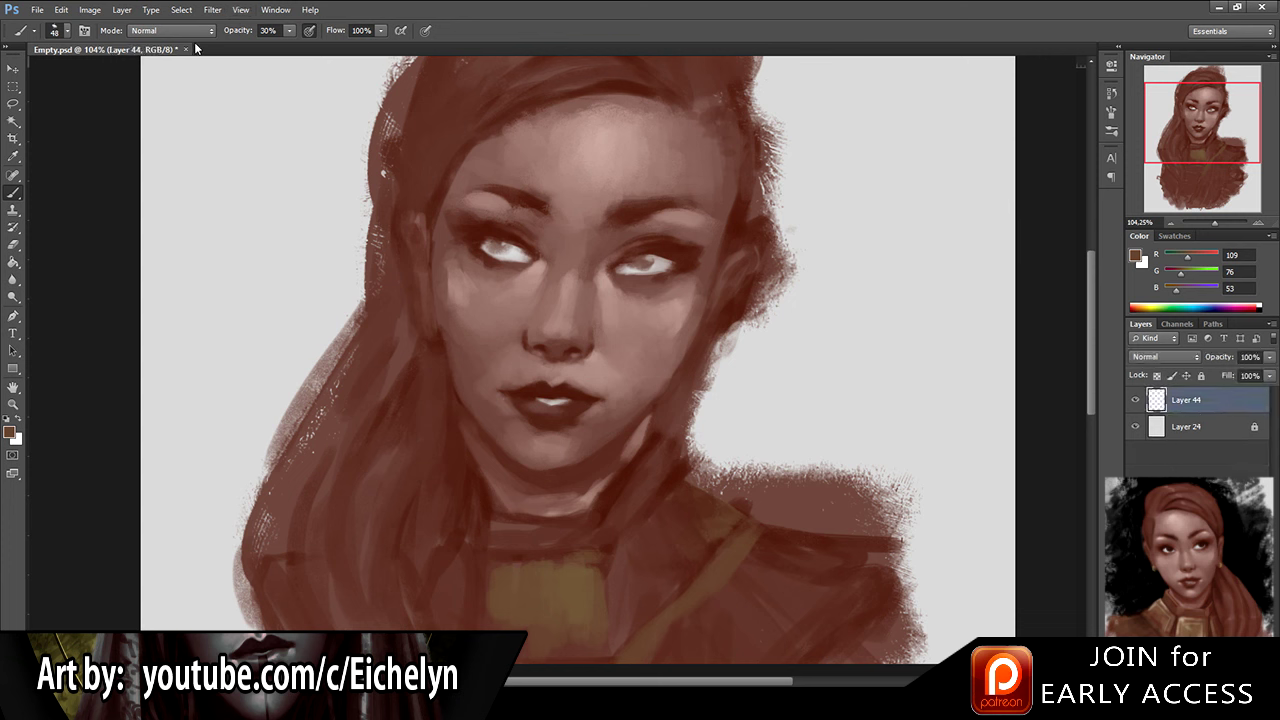
Step: Open the merged layer in Liquify and reshape the left eyebrow and left eye of the mirrored face
left_click(205, 104)
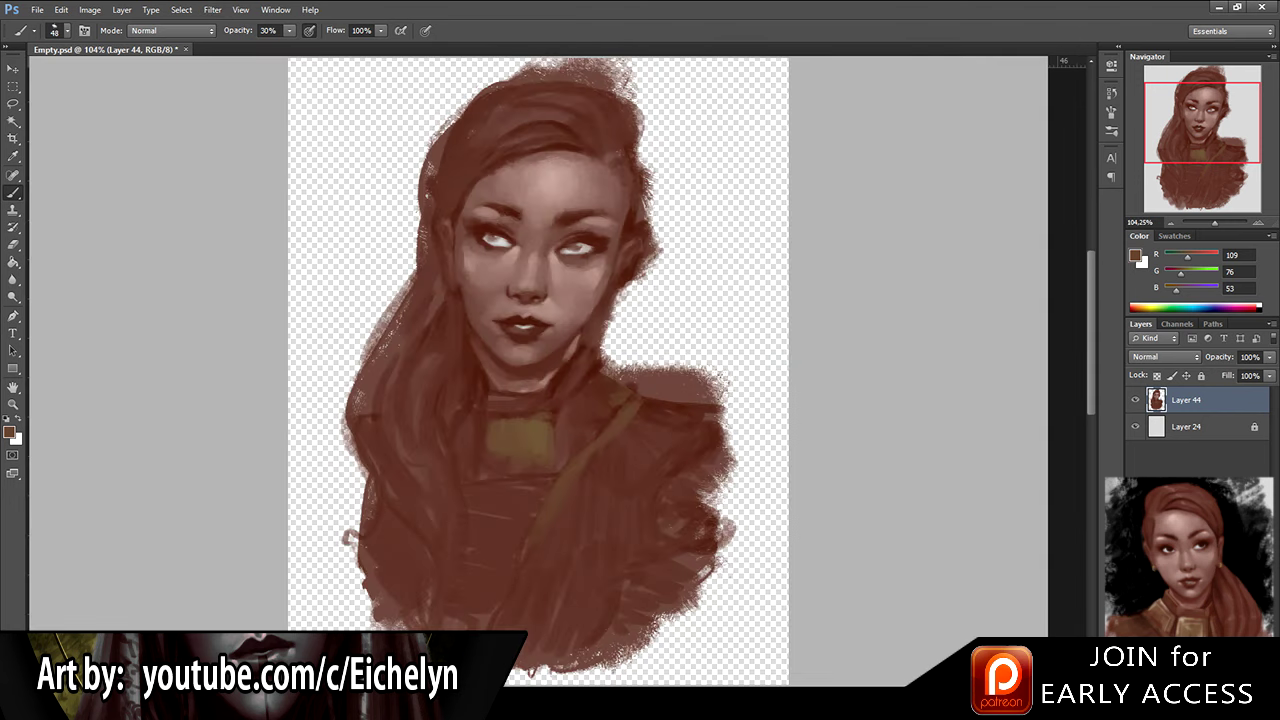
key("ctrl+plus")
key("ctrl+plus")
key("ctrl+plus")
key("ctrl+plus")
left_click_drag(417, 211, 443, 303)
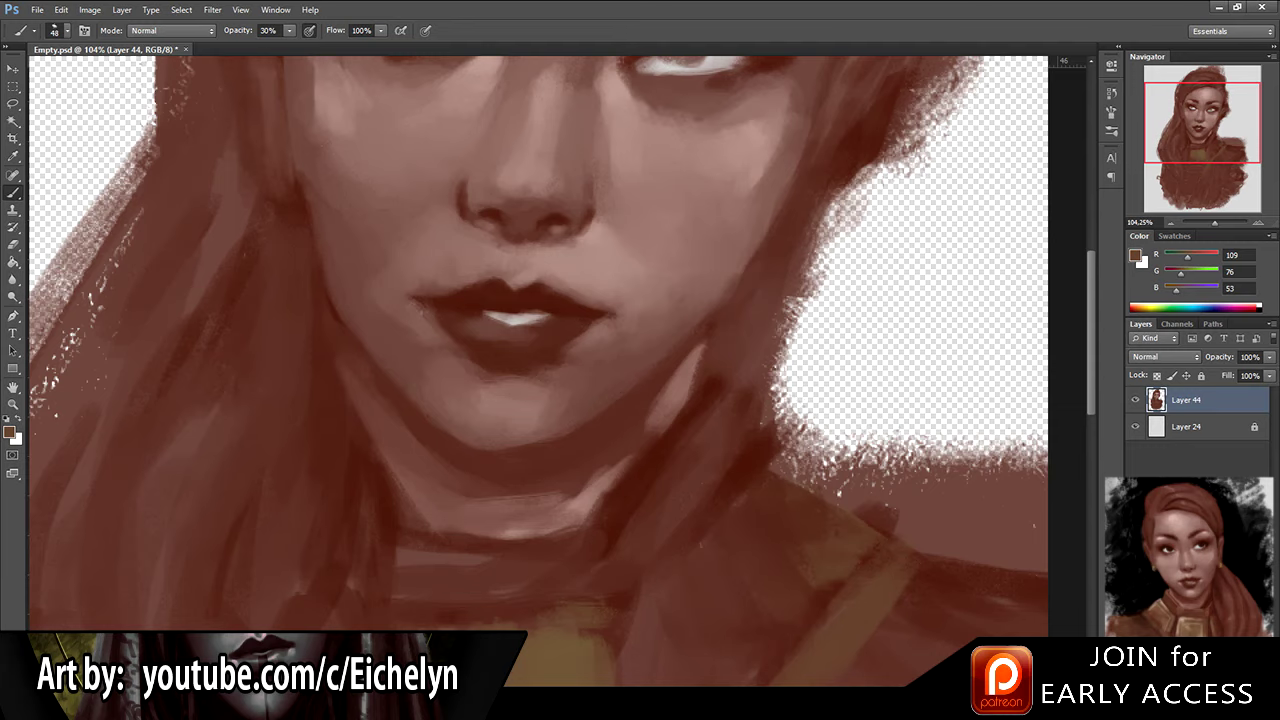
scroll(390, 360, "down", 6)
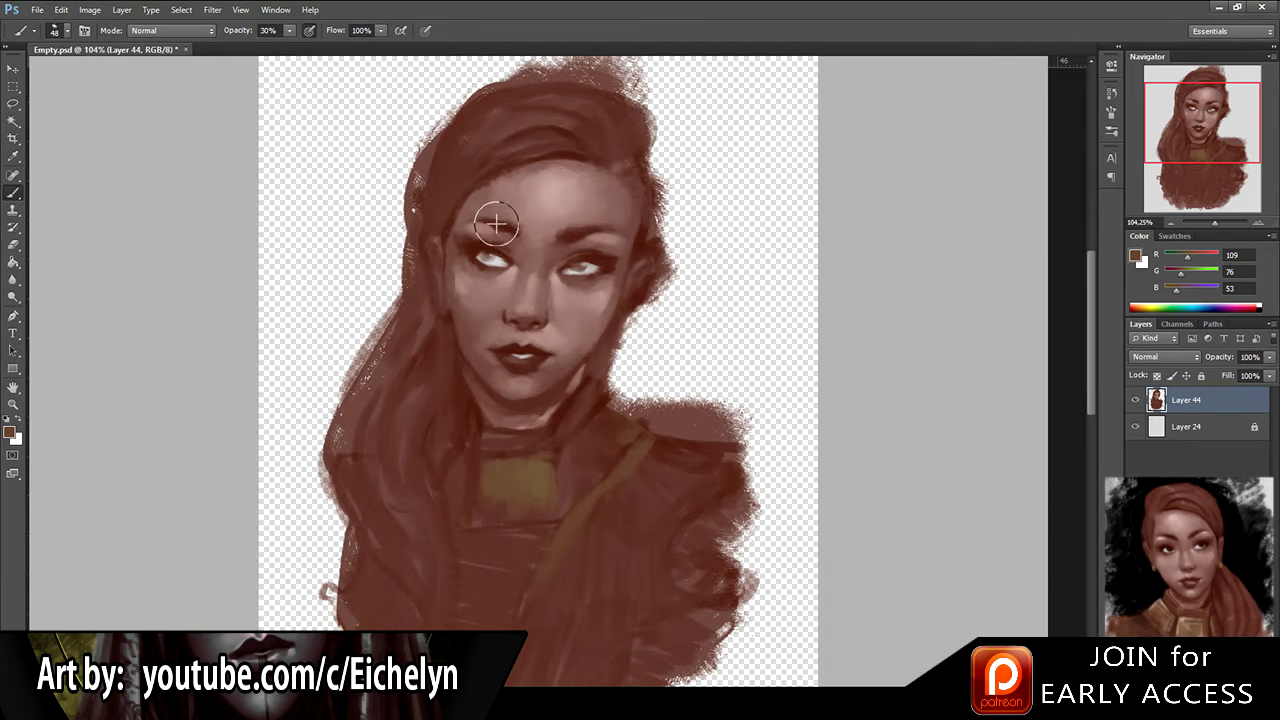
mouse_move(468, 222)
left_mouse_down()
mouse_move(484, 213)
mouse_move(508, 227)
mouse_move(491, 207)
left_mouse_up()
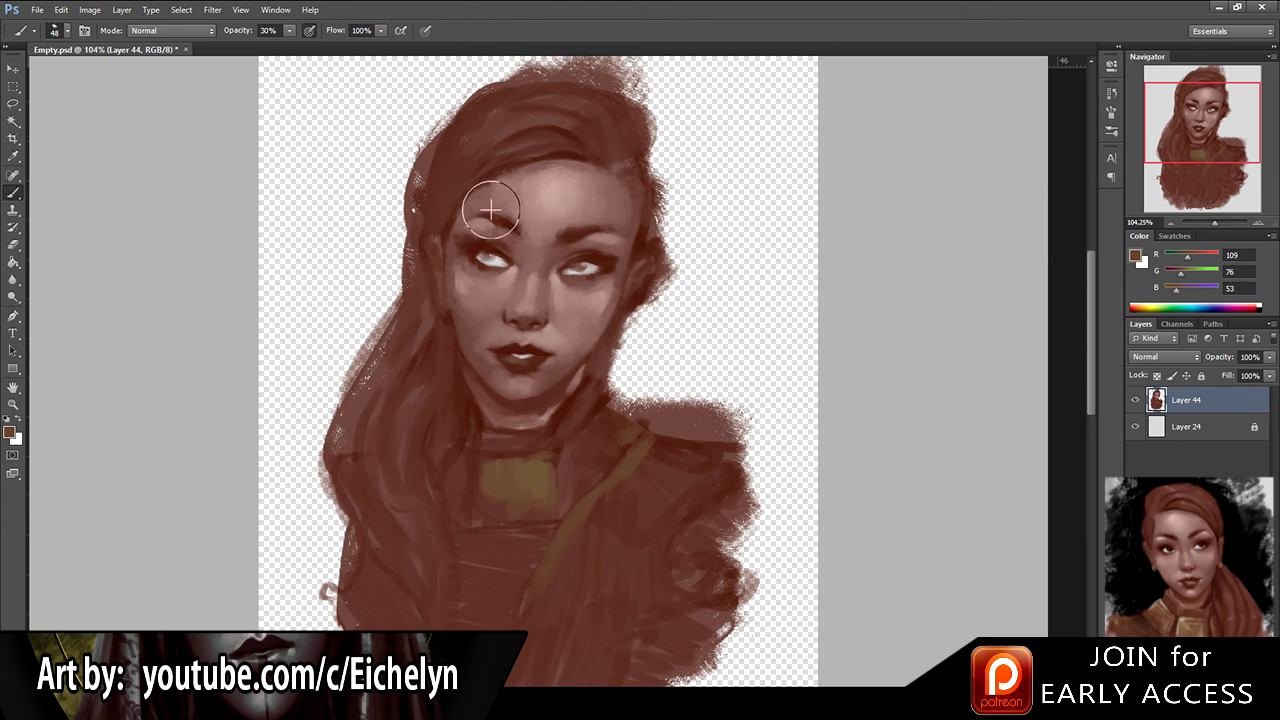
mouse_move(505, 254)
left_mouse_down()
mouse_move(515, 265)
mouse_move(484, 251)
mouse_move(508, 252)
left_mouse_up()
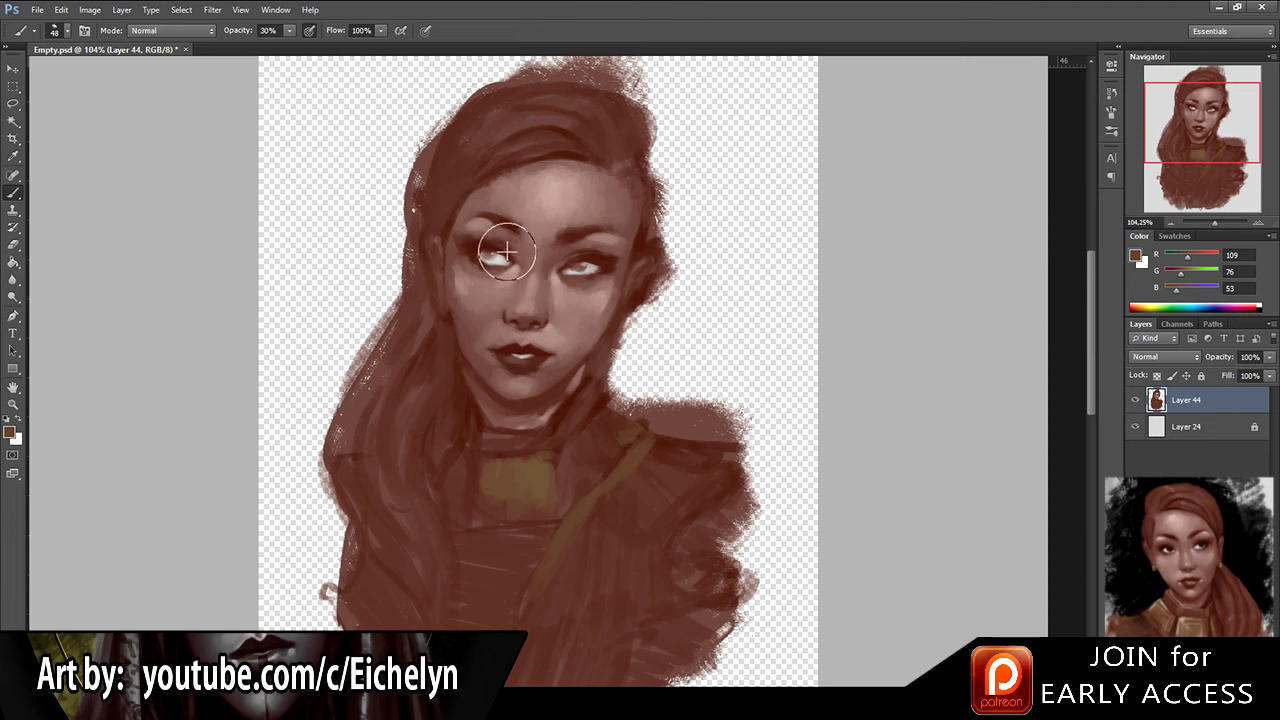
Step: Nudge the nose, mouth corner, jaw and right face contour in Liquify and apply the changes
left_click_drag(513, 319, 508, 301)
left_click_drag(489, 352, 489, 362)
left_click_drag(469, 408, 486, 402)
left_click_drag(609, 301, 616, 256)
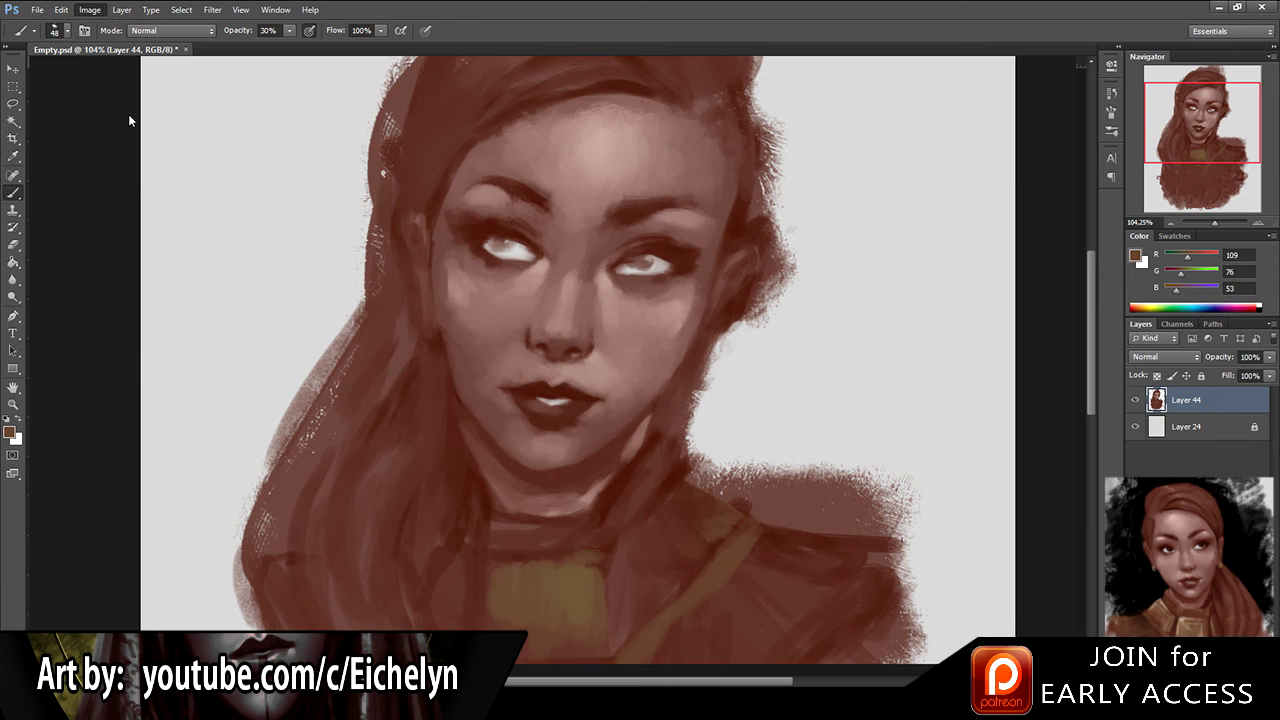
Step: Flip the canvas back horizontally, save the document and start a new layer above Layer 44
left_click(313, 225)
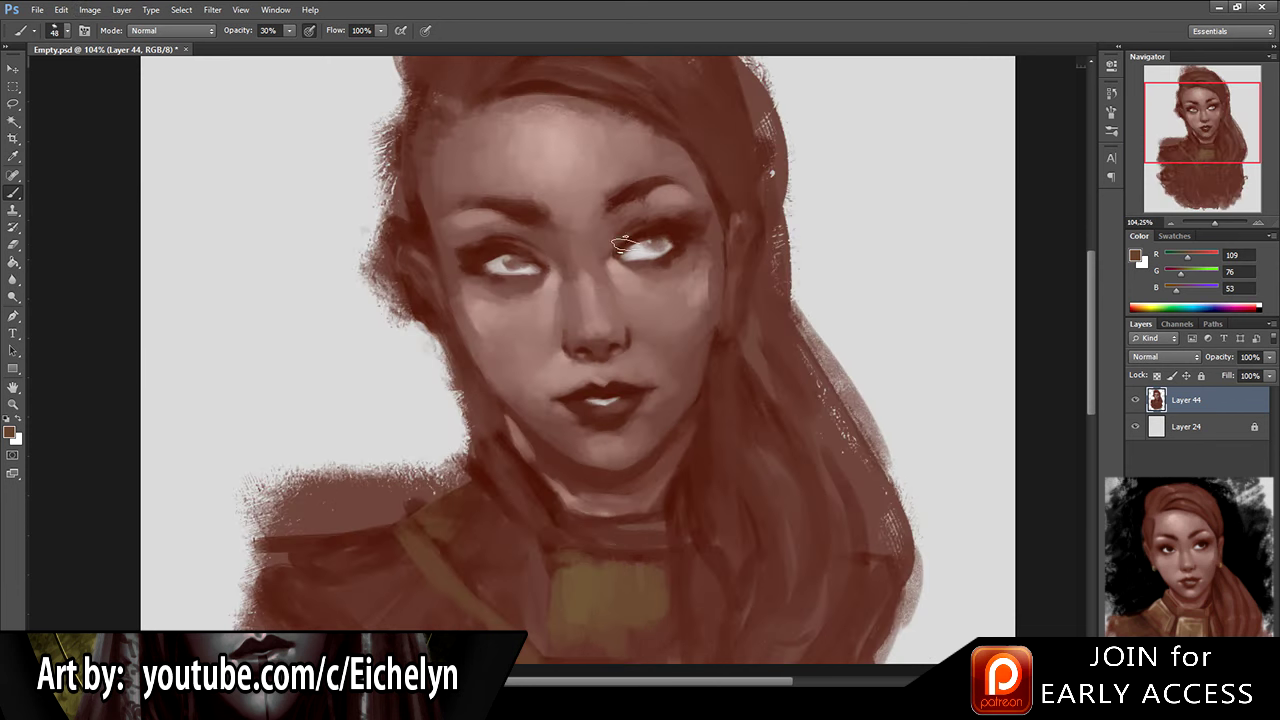
scroll(567, 204, "down", 4)
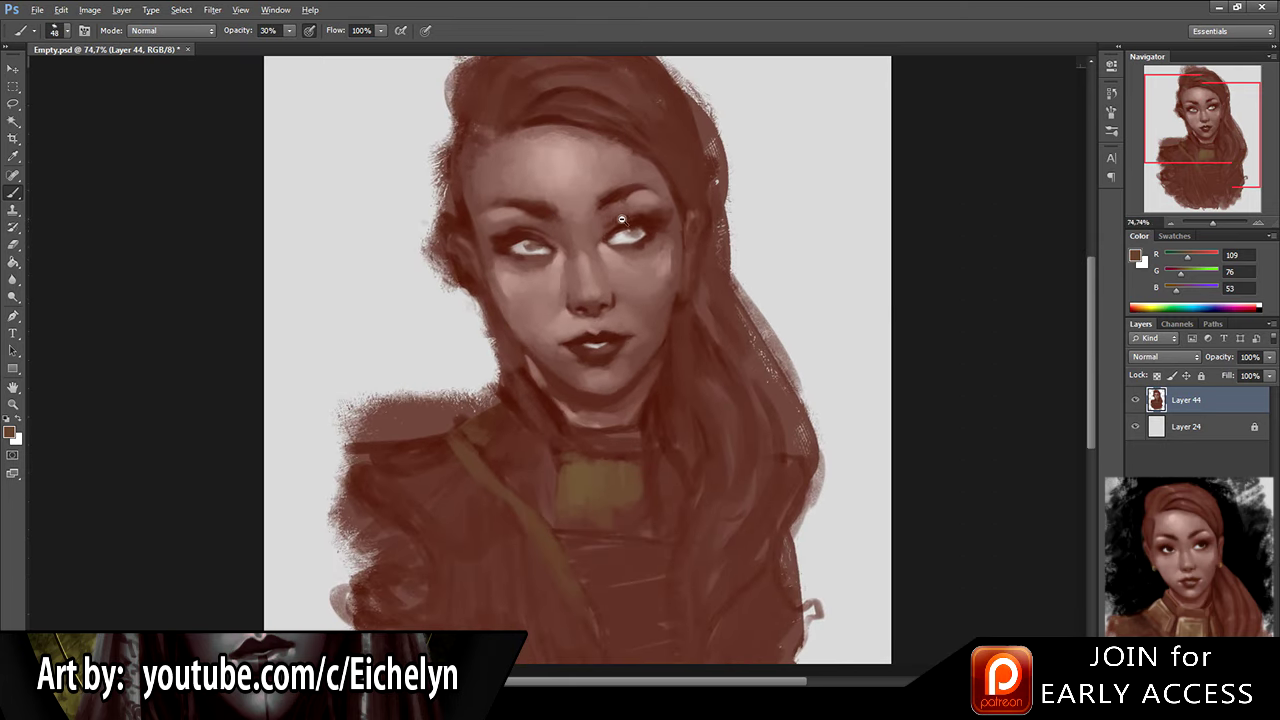
scroll(600, 195, "up", 2)
key("ctrl+s")
key("ctrl+shift+alt+n")
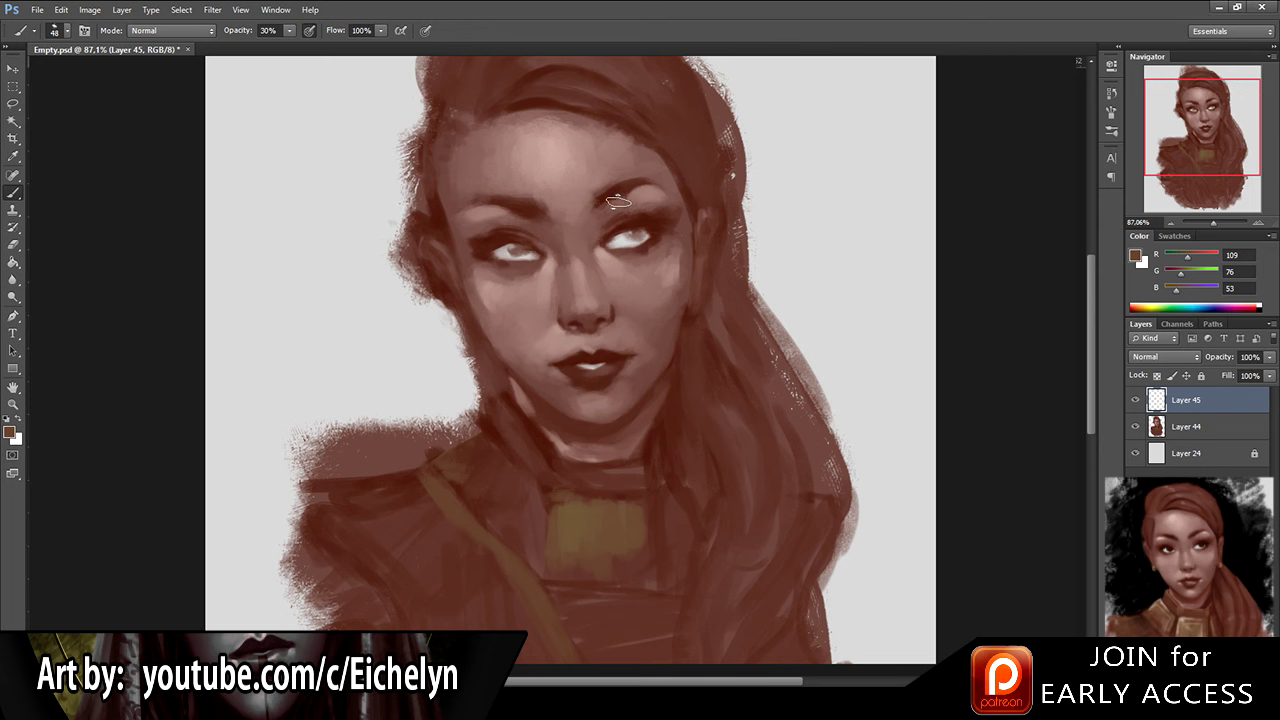
Step: Sample a light skin tone from the forehead and brush it over the forehead toward the left eye
scroll(590, 213, "up", 1)
left_click(546, 150, "alt")
left_click_drag(547, 176, 475, 267)
scroll(475, 266, "down", 1)
Step: Glaze olive-brown over the left shoulder, sleeve and coat front with a 70 px brush at 30% opacity
left_click(656, 350, "alt")
key("]")
key("]")
key("]")
left_click_drag(359, 104, 383, 226)
key("ctrl+z")
left_click_drag(352, 401, 442, 395)
mouse_move(418, 440)
left_mouse_down()
mouse_move(394, 448)
mouse_move(413, 415)
mouse_move(437, 431)
mouse_move(382, 455)
mouse_move(386, 436)
mouse_move(388, 461)
left_mouse_up()
mouse_move(410, 527)
left_mouse_down()
mouse_move(488, 501)
mouse_move(510, 522)
mouse_move(464, 582)
mouse_move(471, 600)
mouse_move(442, 553)
left_mouse_up()
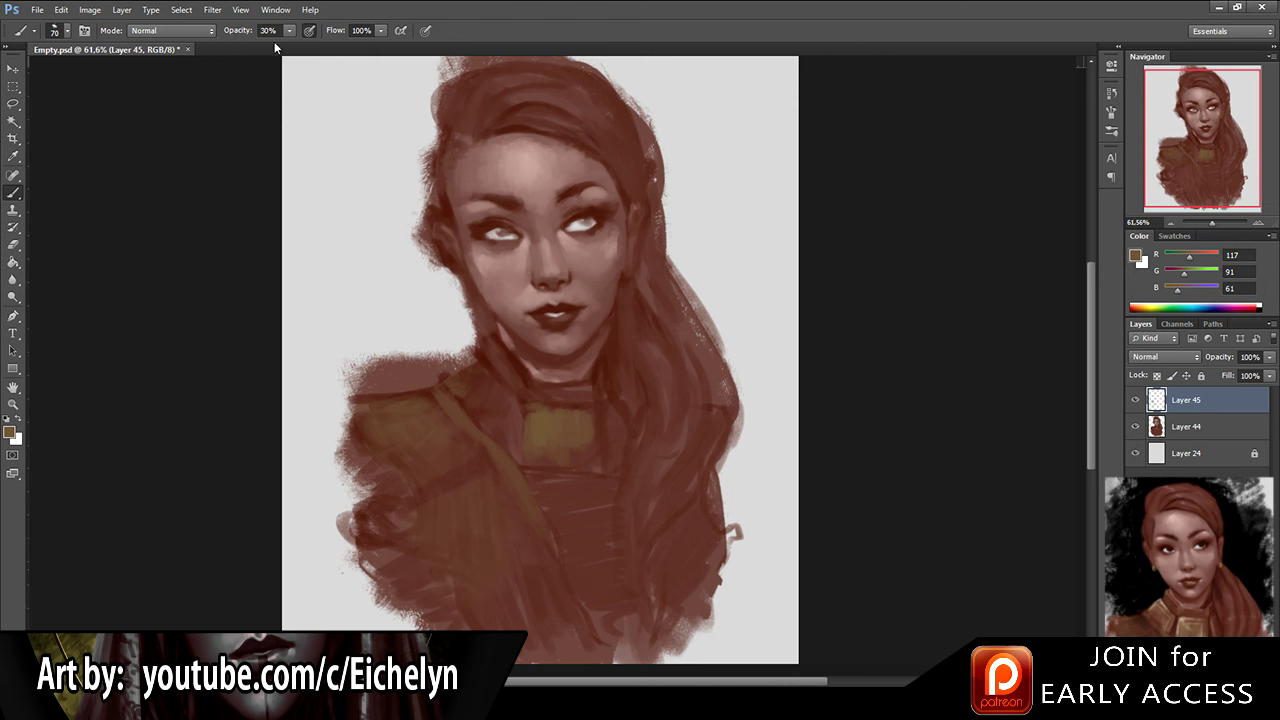
Step: Raise the brush opacity to 100% and smooth the coat front and left collar with sampled dark red-browns
left_click_drag(277, 35, 318, 42)
left_click(488, 501, "alt")
left_click(543, 462, "alt")
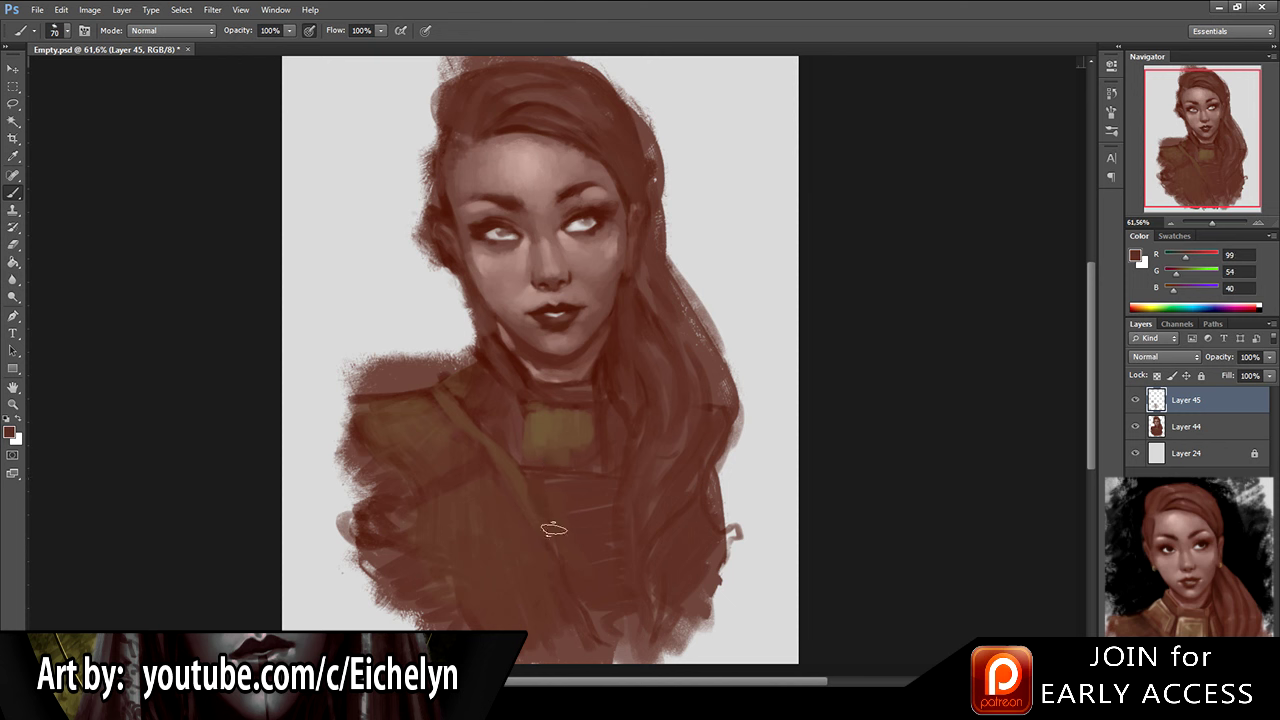
left_click(545, 470, "alt")
left_click(480, 368, "alt")
left_click(453, 381, "alt")
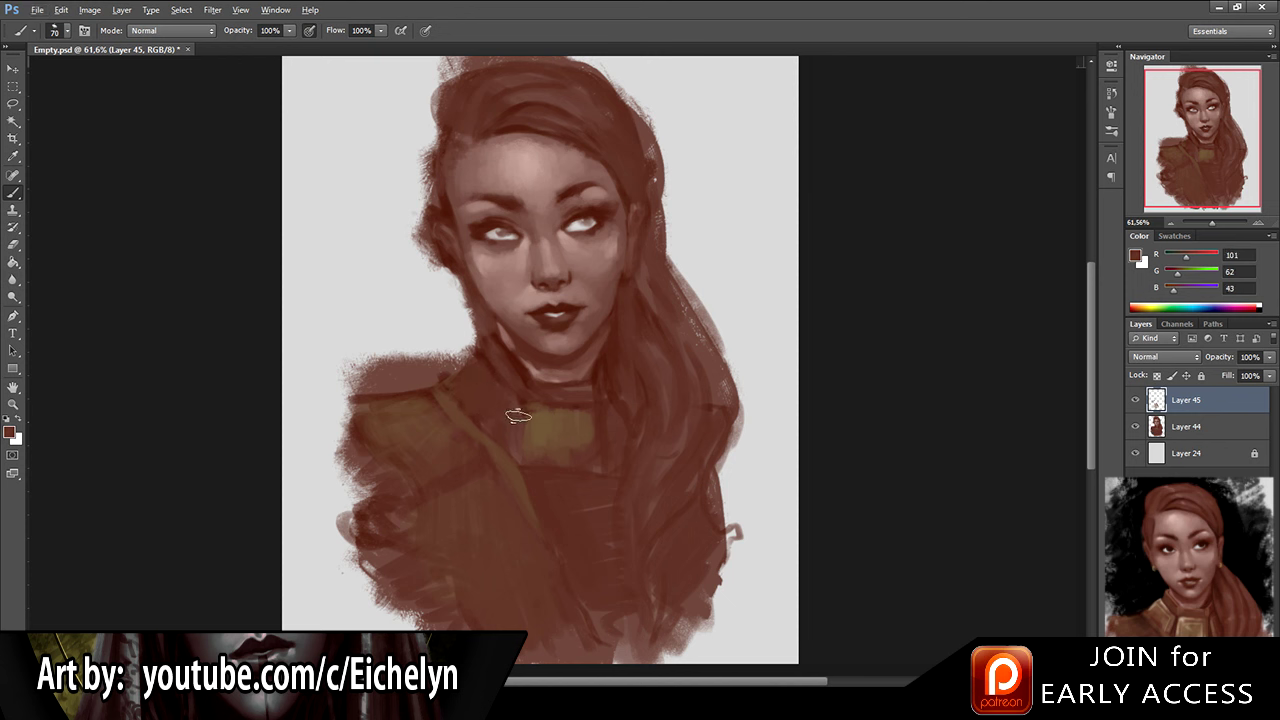
Step: Define the top and right edges of the olive collar panel with sampled brown tones
left_click(570, 407, "alt")
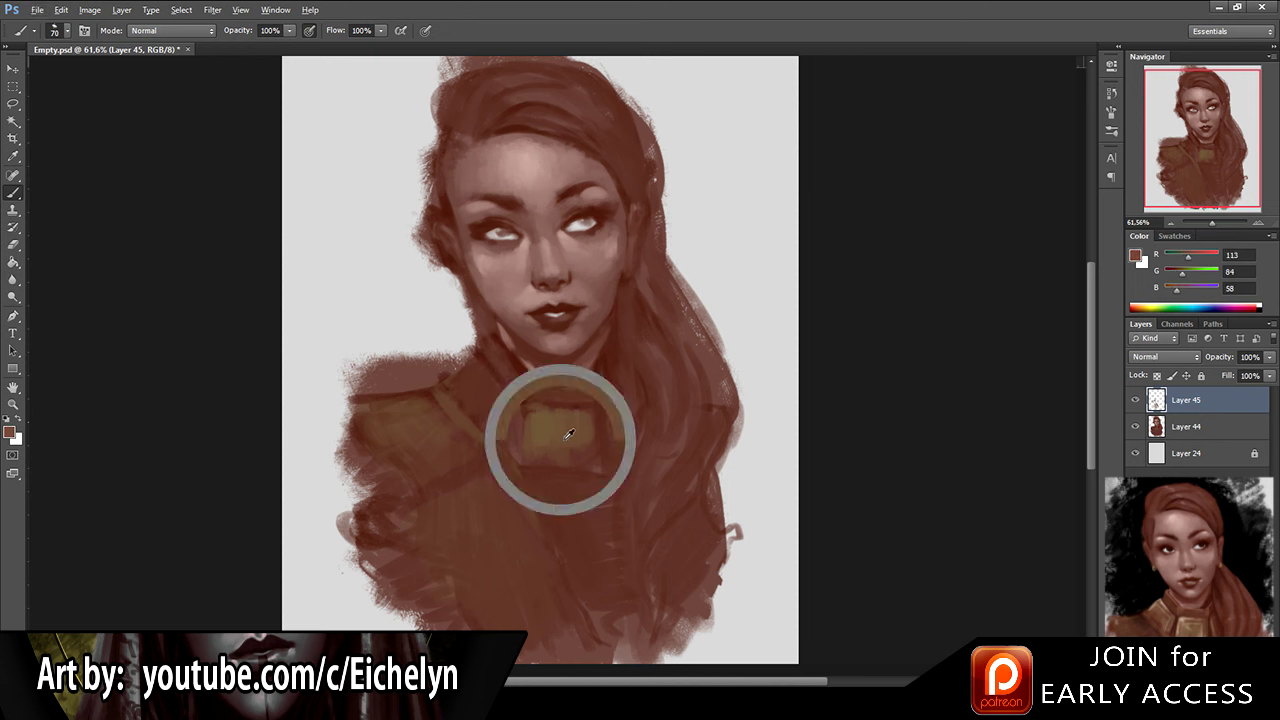
left_click(604, 409, "alt")
left_click_drag(607, 414, 614, 466)
left_click(604, 476, "alt")
left_click(606, 477, "alt")
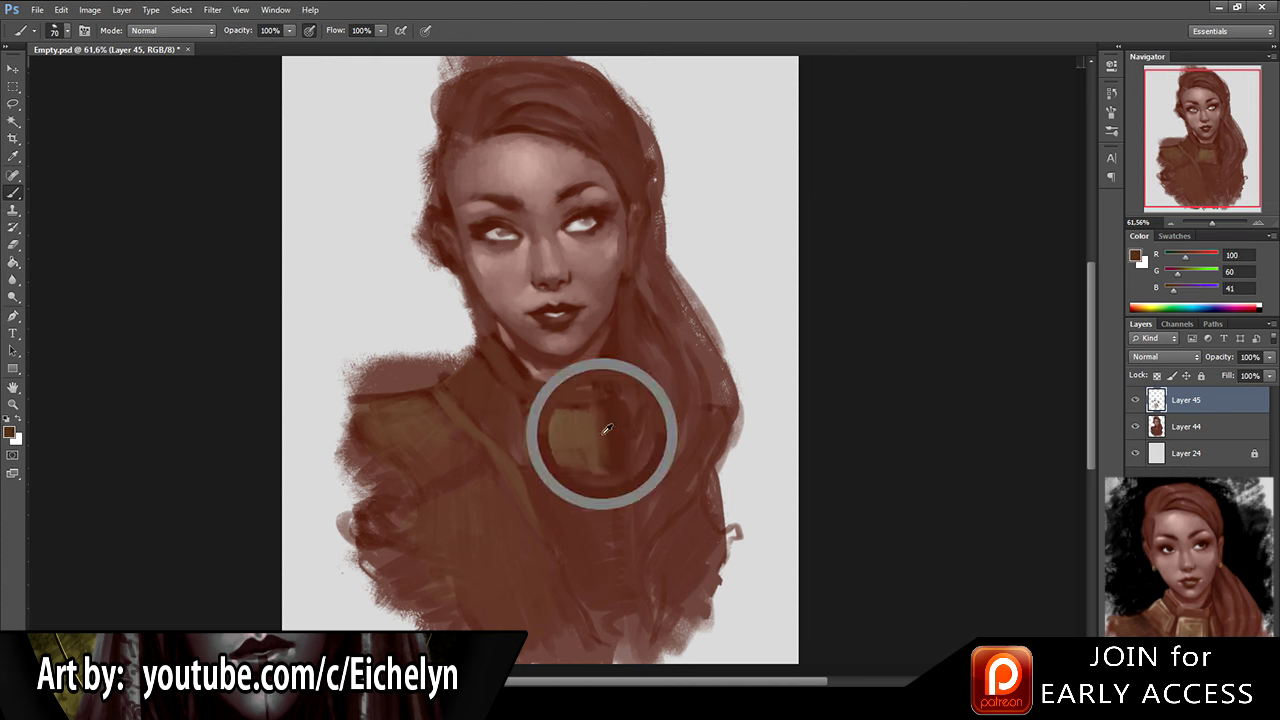
Step: Fill the chest area below the collar panel with olive-brown and clean up the edge along the coat trim
mouse_move(612, 474)
left_mouse_down()
mouse_move(578, 483)
mouse_move(594, 597)
left_mouse_up()
left_click(544, 492, "alt")
left_click_drag(522, 462, 537, 491)
left_click(516, 485, "alt")
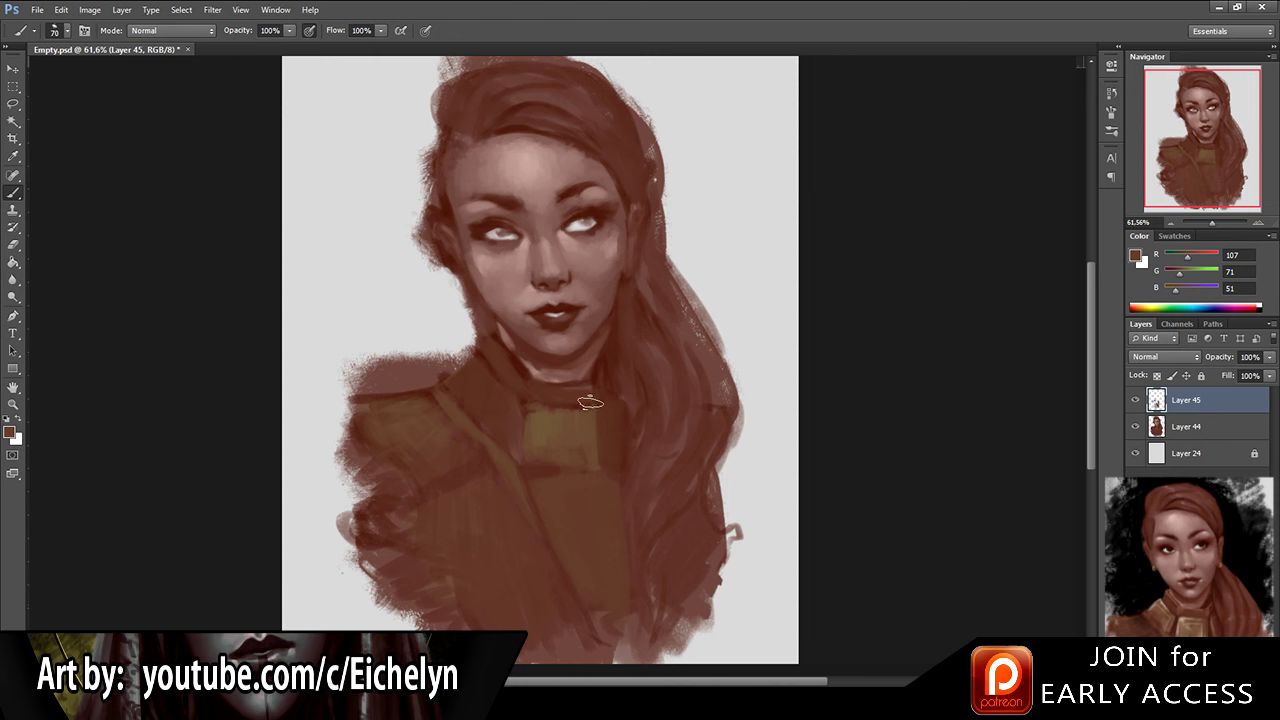
Step: Smooth the scarf beside the neck and chest with sampled reddish-browns, and save the document
left_click(614, 314, "alt")
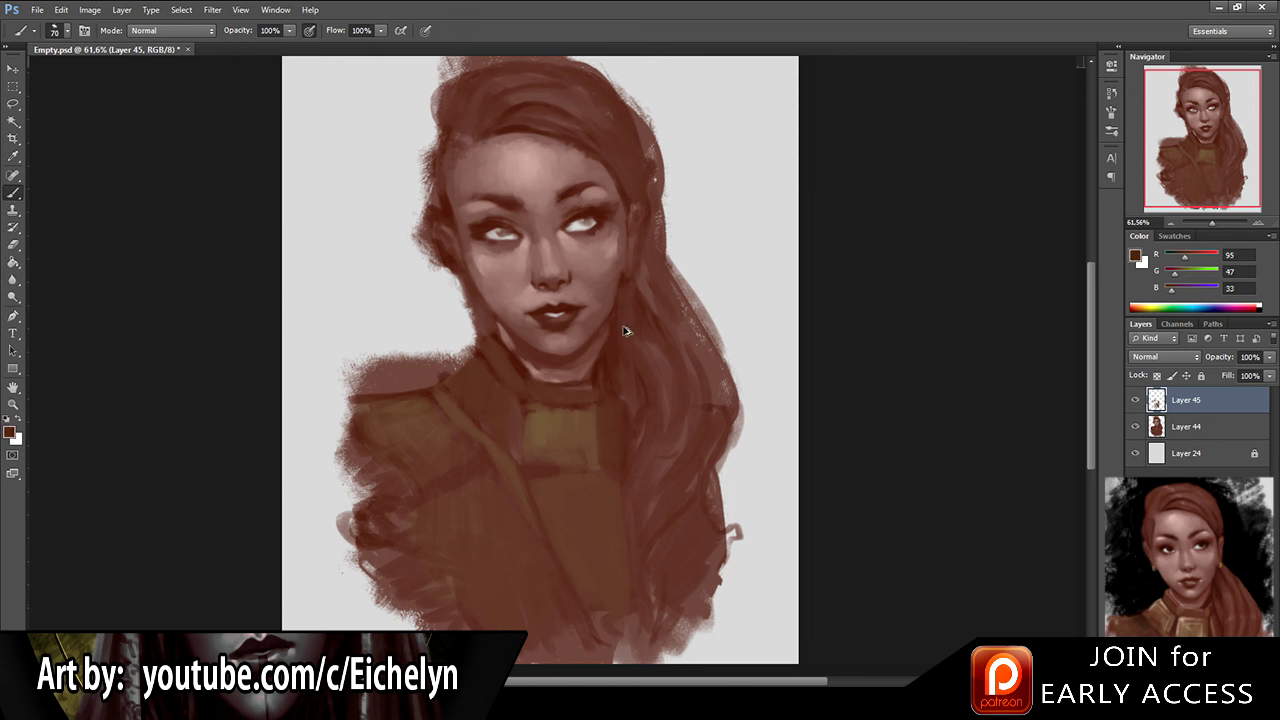
left_click(638, 345, "alt")
left_click(648, 360, "alt")
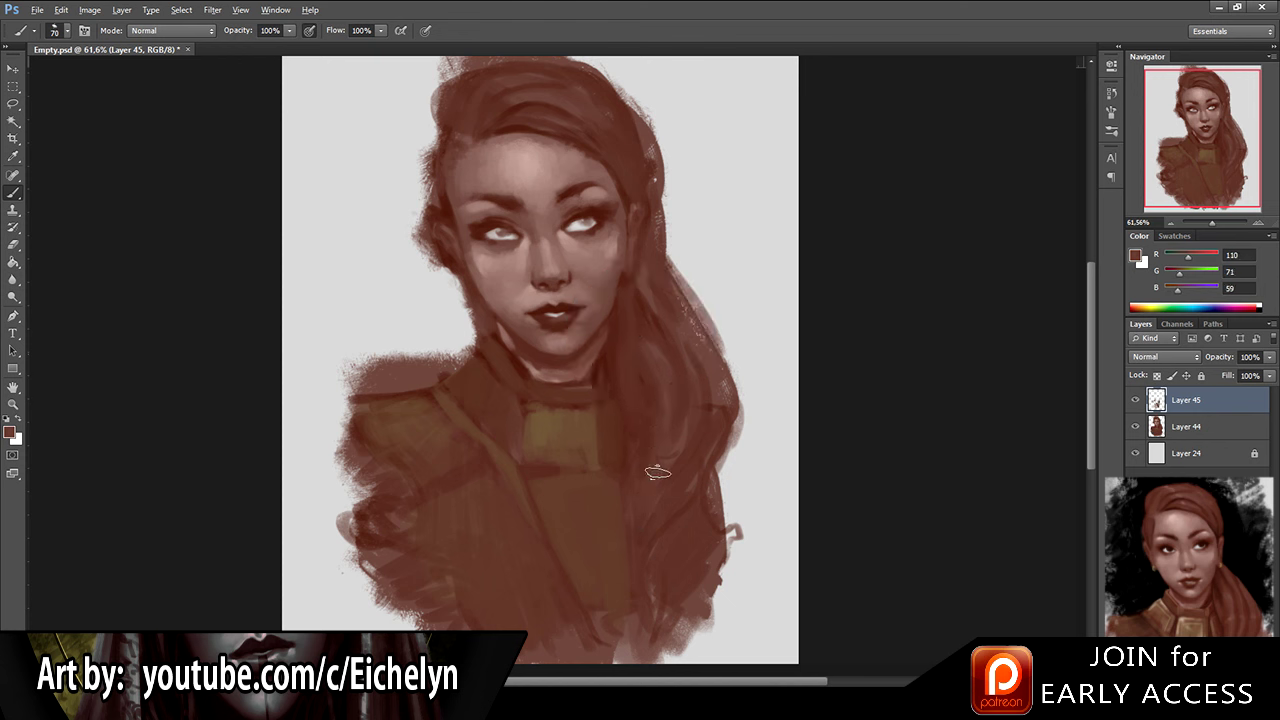
left_click(643, 400, "alt")
key("ctrl+s")
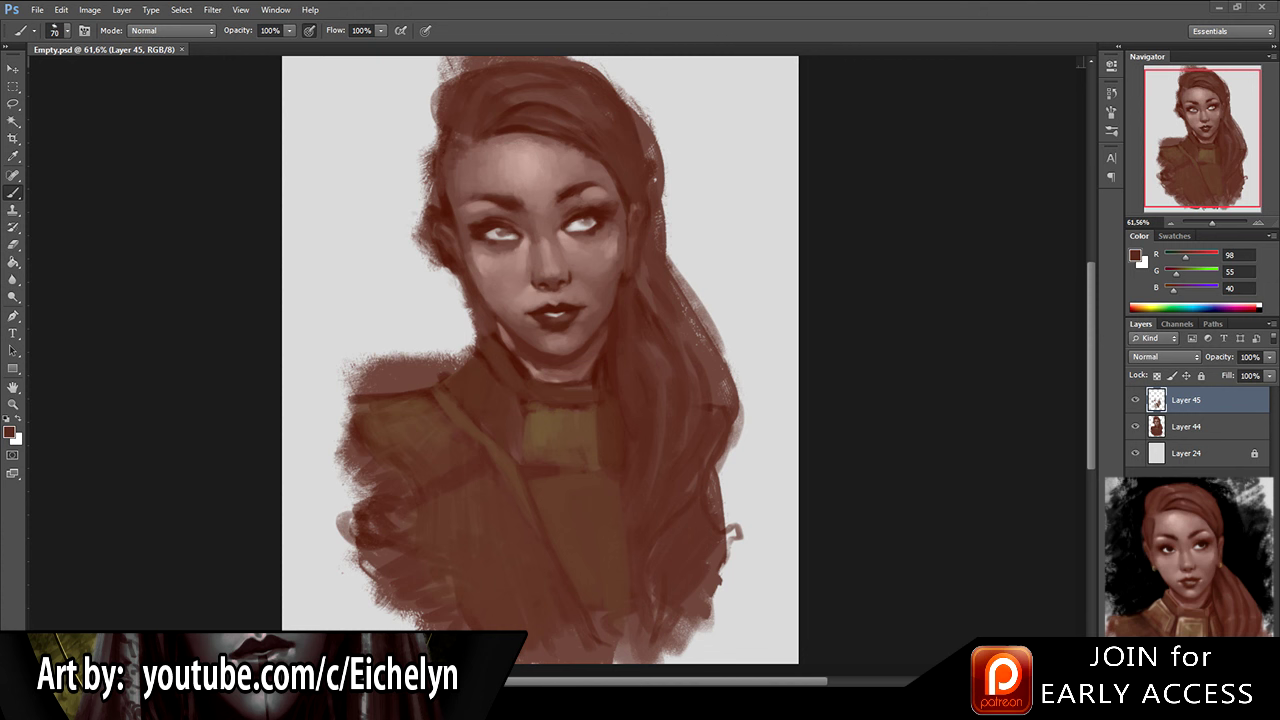
Step: Cover the scarf's outer right side in sampled reddish-brown, then merge Layer 45 down and start a new layer
left_click(688, 356, "alt")
mouse_move(699, 338)
left_mouse_down()
mouse_move(720, 390)
mouse_move(720, 506)
left_mouse_up()
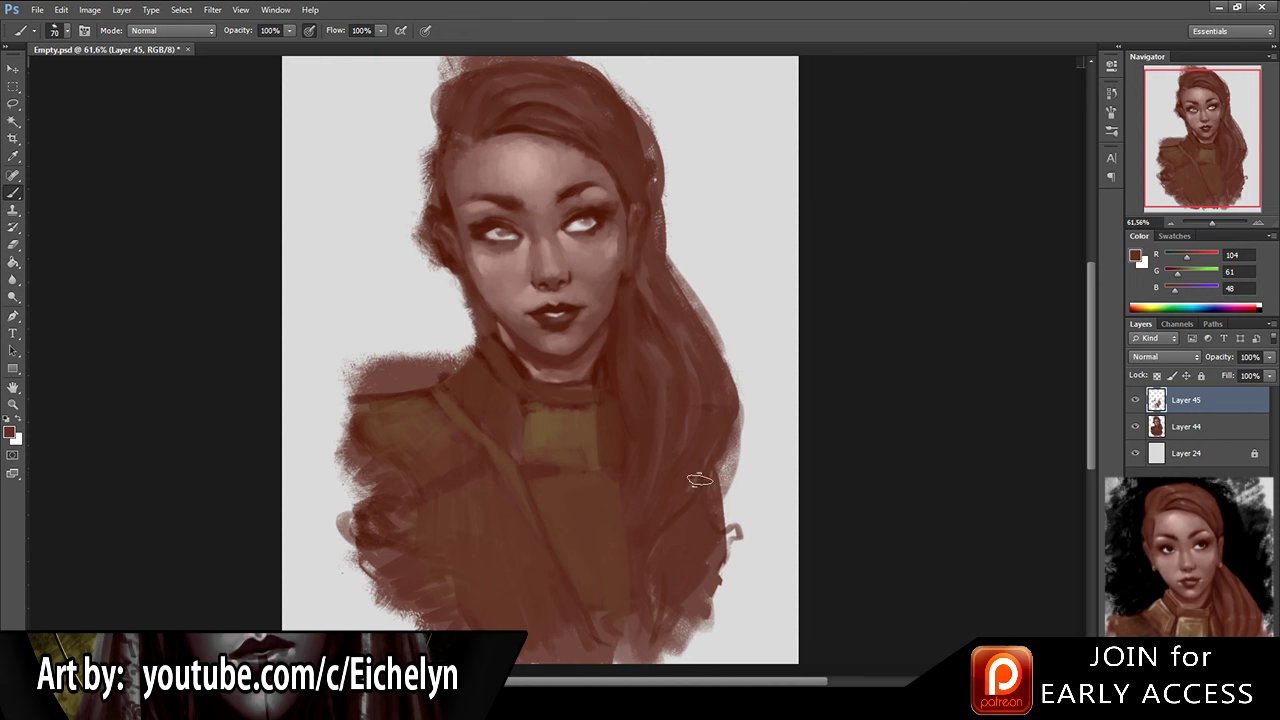
left_click(707, 405, "alt")
key("ctrl+e")
key("ctrl+shift+alt+n")
Step: Reduce the brush to 32 px and refine the headwrap folds in sampled dark brown, alternating painting and erasing
right_click(278, 164)
left_click(524, 125, "alt")
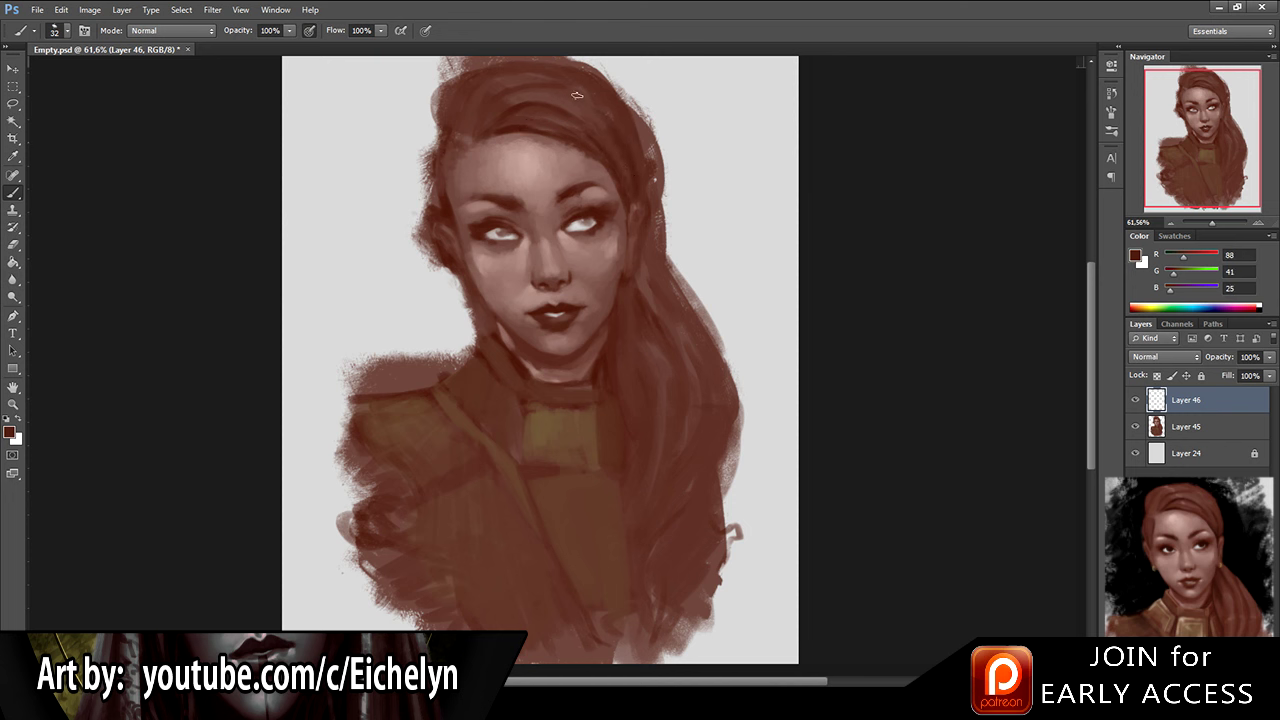
key("e")
key("b")
key("e")
key("b")
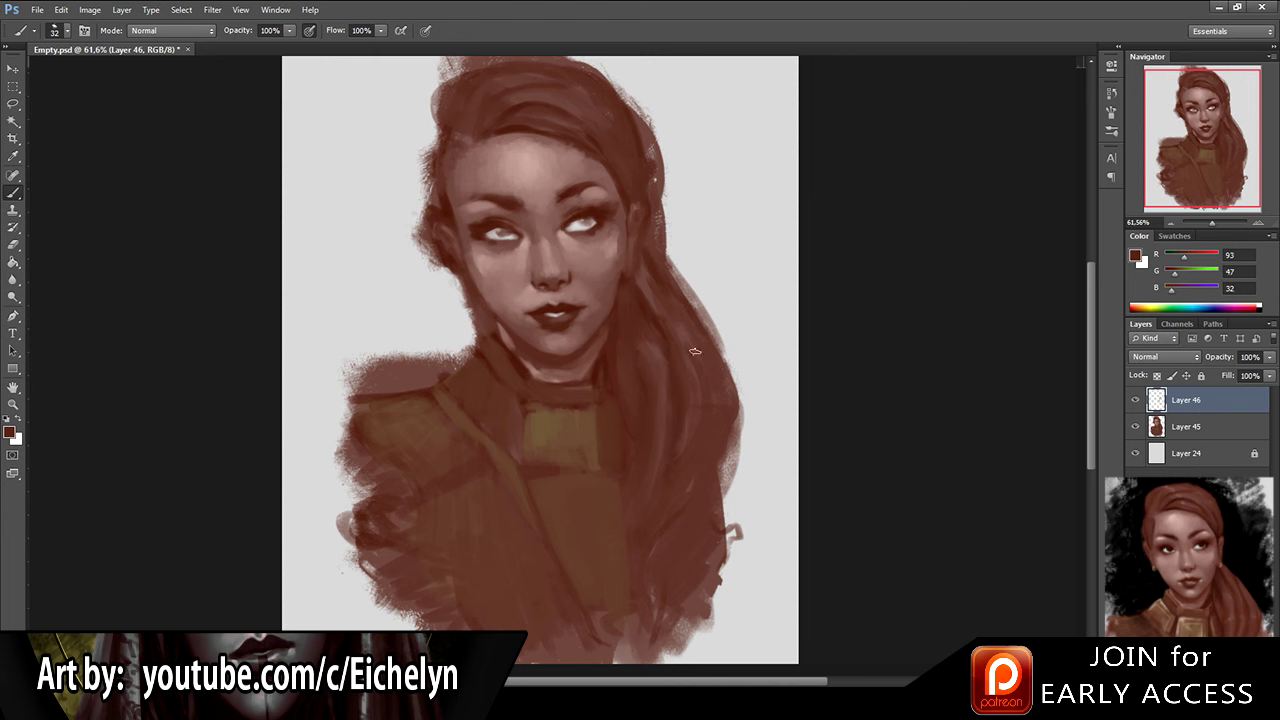
Step: Paint long dark red-brown folds down the length of the hanging scarf to its lower end
left_click_drag(700, 416, 692, 366)
left_click_drag(654, 291, 691, 465)
left_click_drag(721, 342, 717, 466)
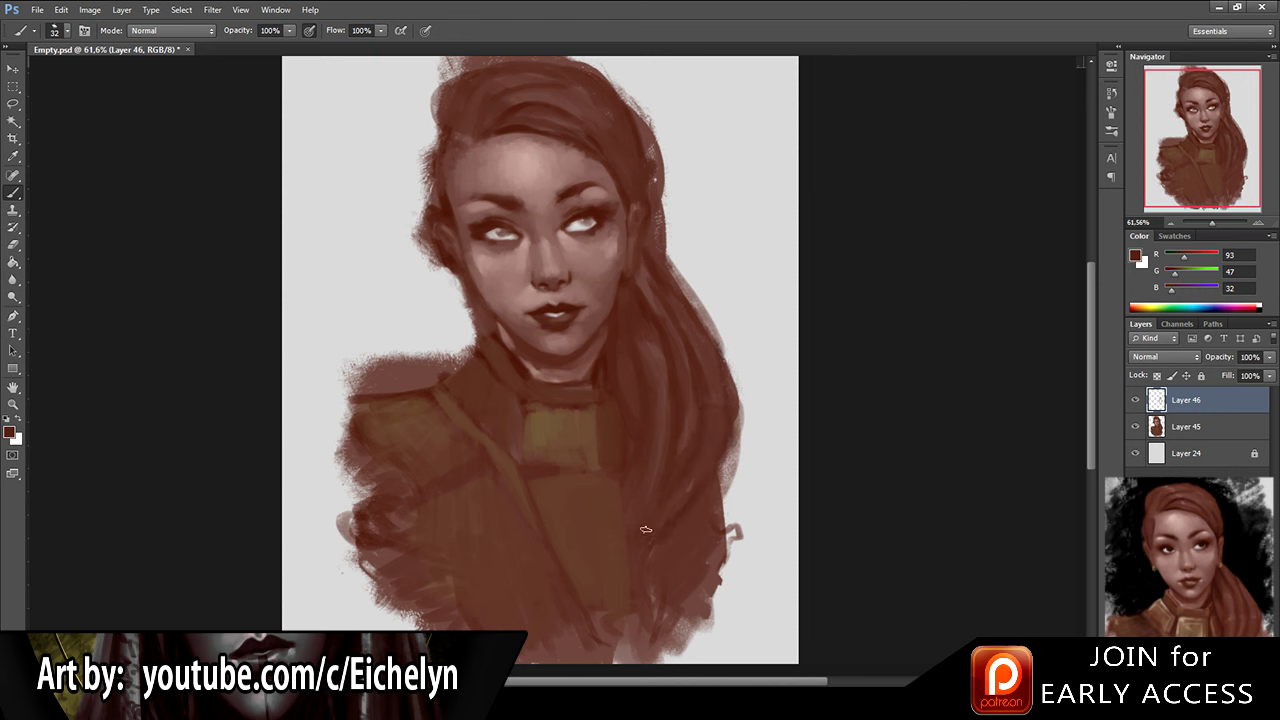
left_click(658, 614, "alt")
left_click_drag(650, 612, 680, 640)
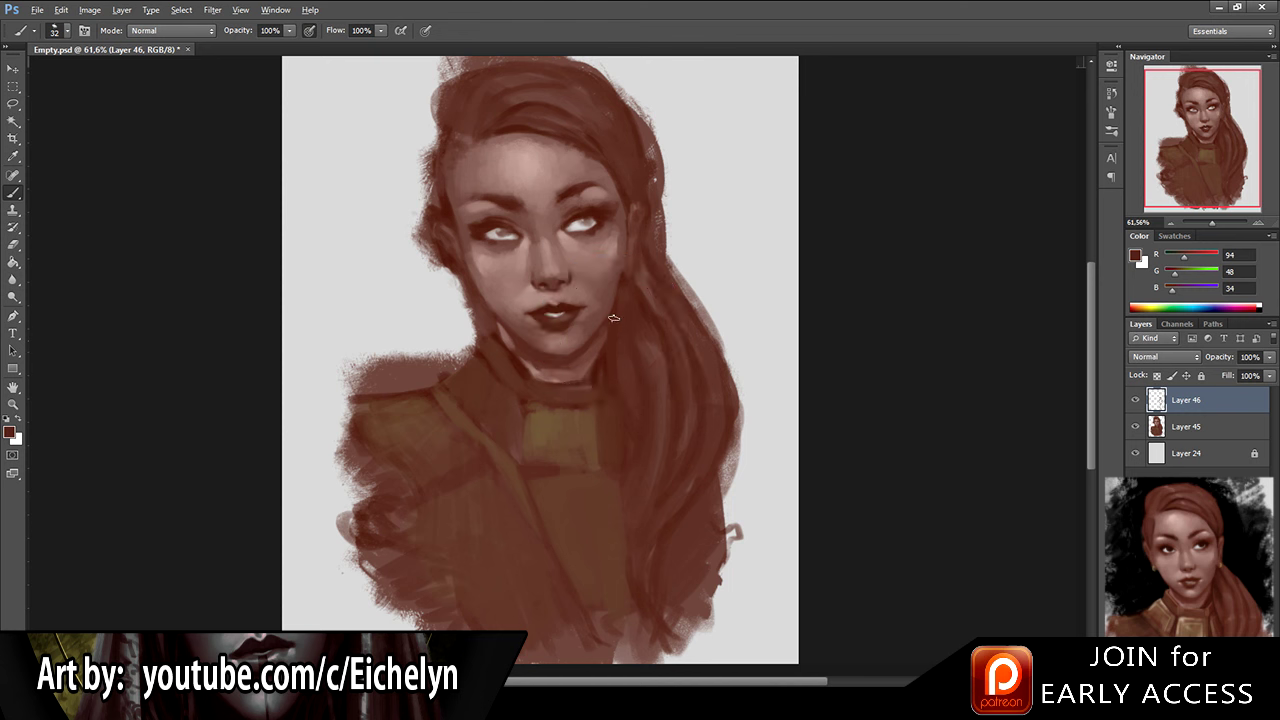
Step: Touch up the left edge of the head and the area around both eyebrows with sampled tones
left_click(440, 182, "alt")
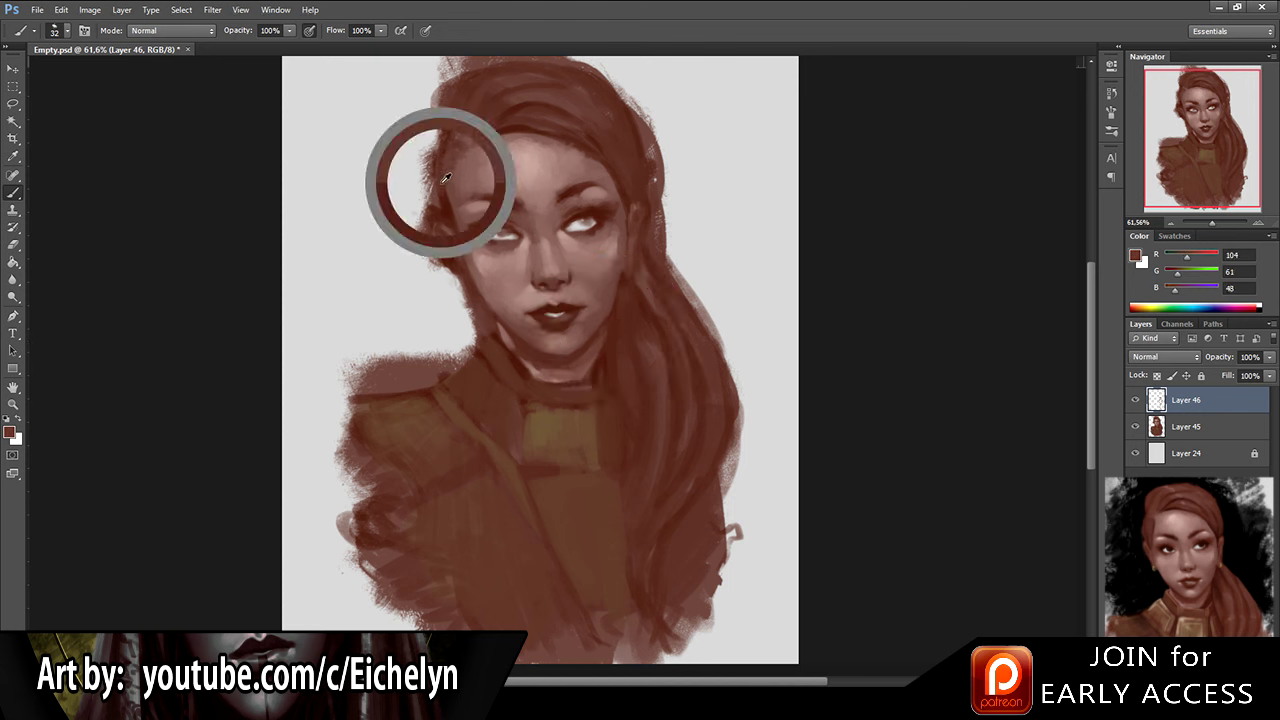
left_click(445, 210, "alt")
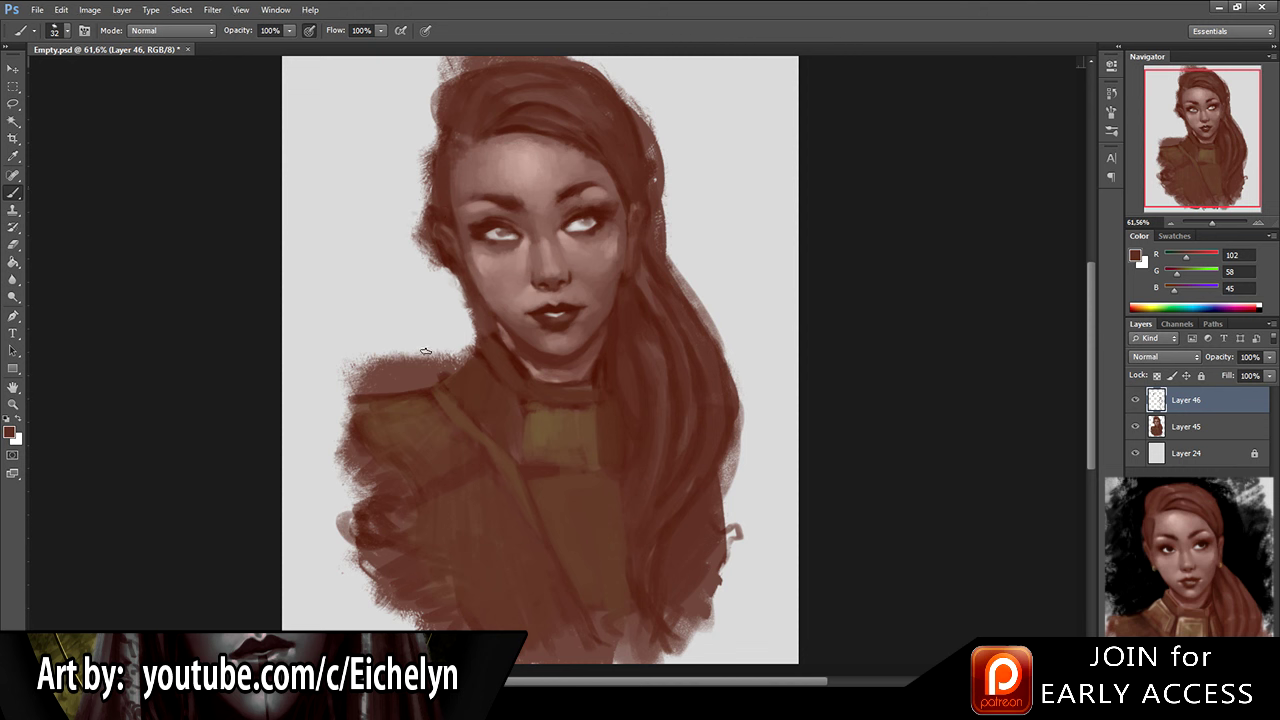
left_click(435, 240, "alt")
left_click(587, 191, "alt")
left_click(577, 190, "alt")
left_click(511, 210, "alt")
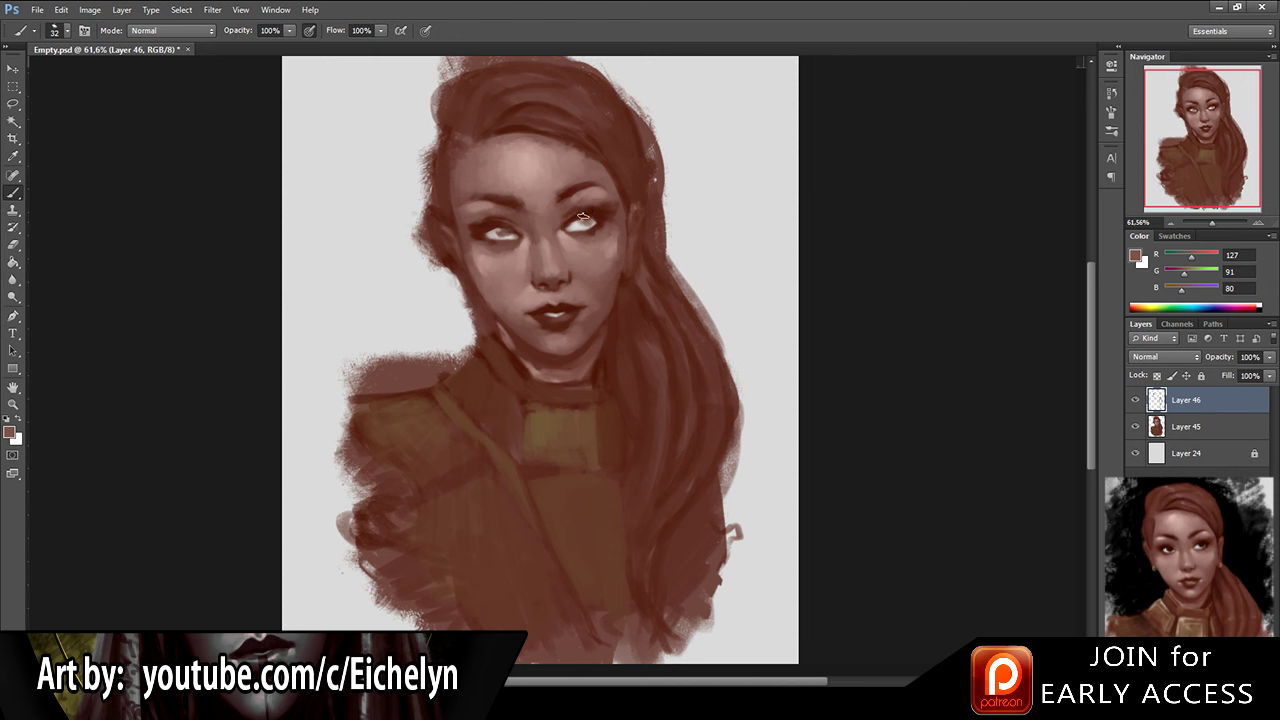
Step: Merge Layer 46 with Layer 45 and start a new layer
left_click(1235, 429, "shift")
key("ctrl+e")
key("ctrl+shift+alt+n")
Step: Set the foreground color to bright red (255, 91, 80), testing strokes beside the head and undoing them
mouse_move(370, 90)
left_mouse_down()
mouse_move(392, 205)
mouse_move(432, 272)
left_mouse_up()
key("ctrl+z")
left_click_drag(1191, 257, 1218, 257)
left_click_drag(422, 100, 428, 205)
key("ctrl+z")
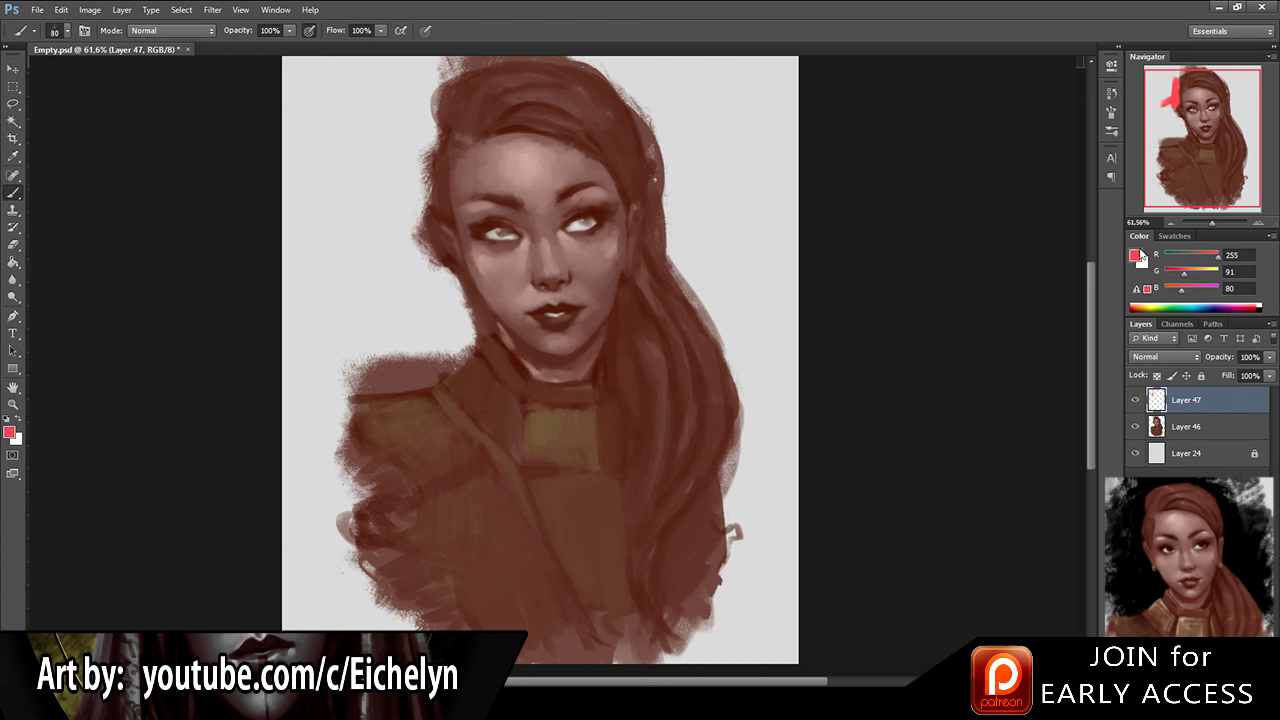
Step: Try pinkish red and bright pink (255, 91, 172) background strokes beside the head and undo them
mouse_move(416, 118)
left_mouse_down()
mouse_move(430, 200)
mouse_move(410, 175)
mouse_move(400, 240)
mouse_move(428, 242)
mouse_move(445, 310)
mouse_move(427, 322)
left_mouse_up()
key("ctrl+z")
left_click_drag(420, 230, 445, 340)
key("ctrl+z")
mouse_move(418, 258)
left_mouse_down()
mouse_move(440, 325)
mouse_move(470, 300)
mouse_move(450, 350)
mouse_move(438, 305)
mouse_move(395, 300)
mouse_move(363, 180)
left_mouse_up()
key("ctrl+z")
key("ctrl+alt+z")
key("ctrl+alt+z")
key("ctrl+alt+z")
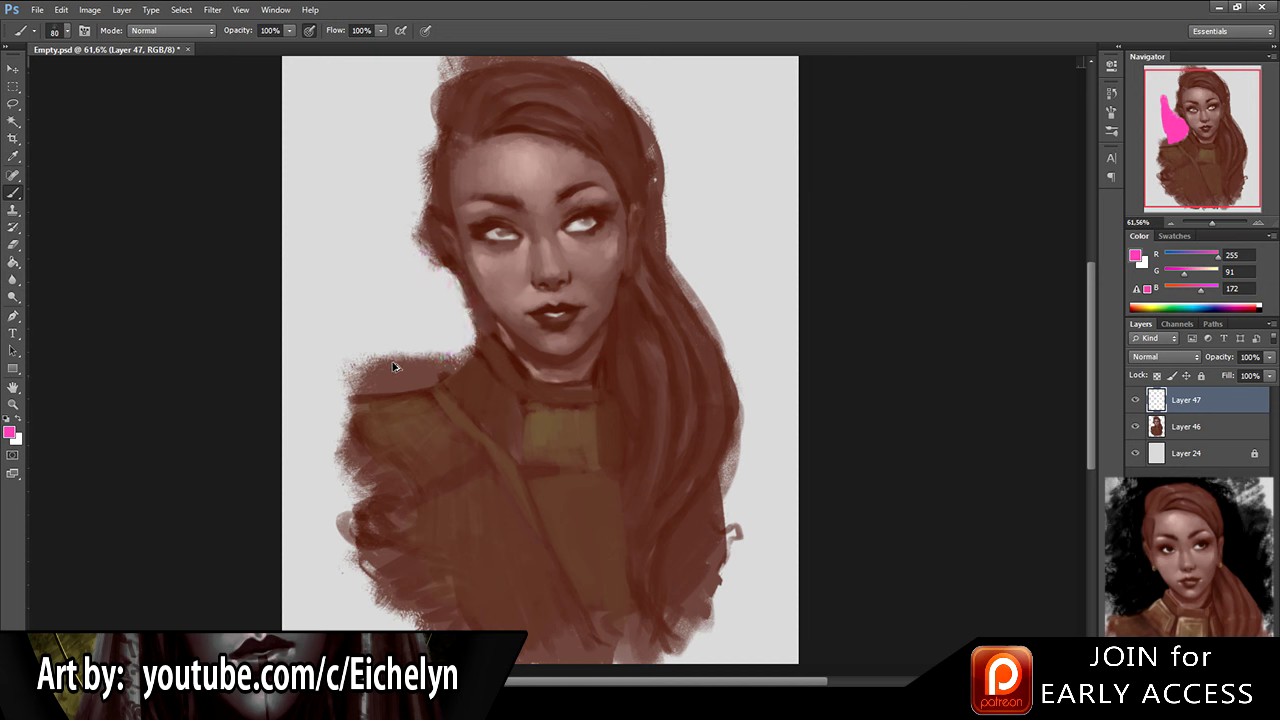
Step: Paint a muted green (82, 89, 60) background patch between the side of the face and the shoulder
key("i")
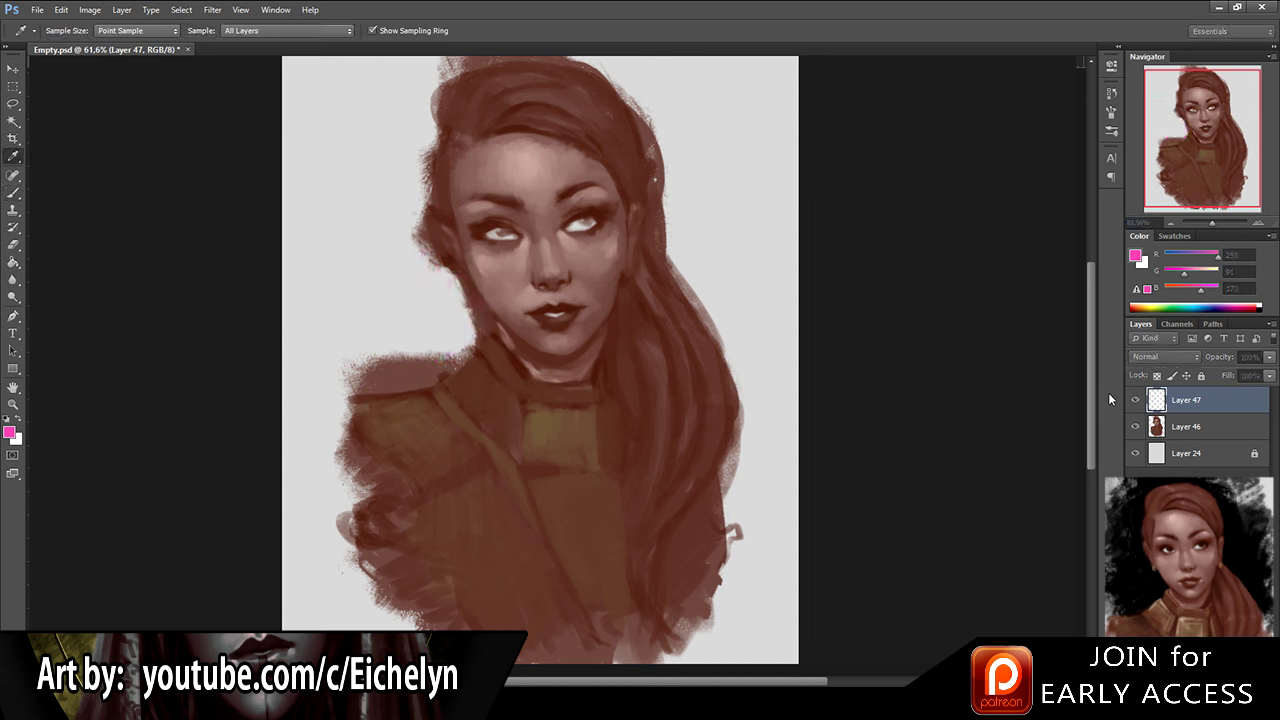
key("b")
left_click_drag(326, 180, 430, 310)
key("ctrl+z")
left_click_drag(400, 222, 420, 296)
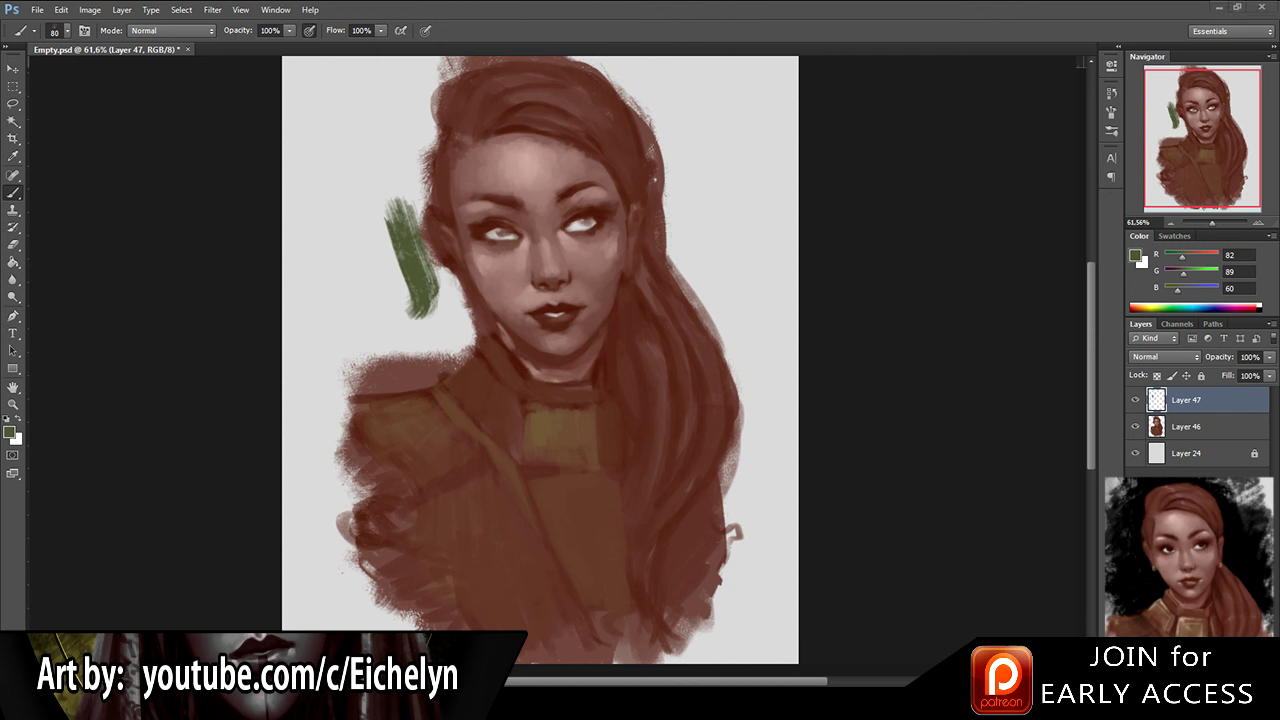
mouse_move(410, 247)
left_mouse_down()
mouse_move(427, 305)
mouse_move(455, 323)
mouse_move(440, 282)
mouse_move(455, 322)
mouse_move(424, 373)
mouse_move(457, 348)
mouse_move(450, 312)
mouse_move(416, 292)
mouse_move(382, 370)
mouse_move(389, 356)
mouse_move(467, 340)
mouse_move(445, 358)
mouse_move(400, 365)
left_mouse_up()
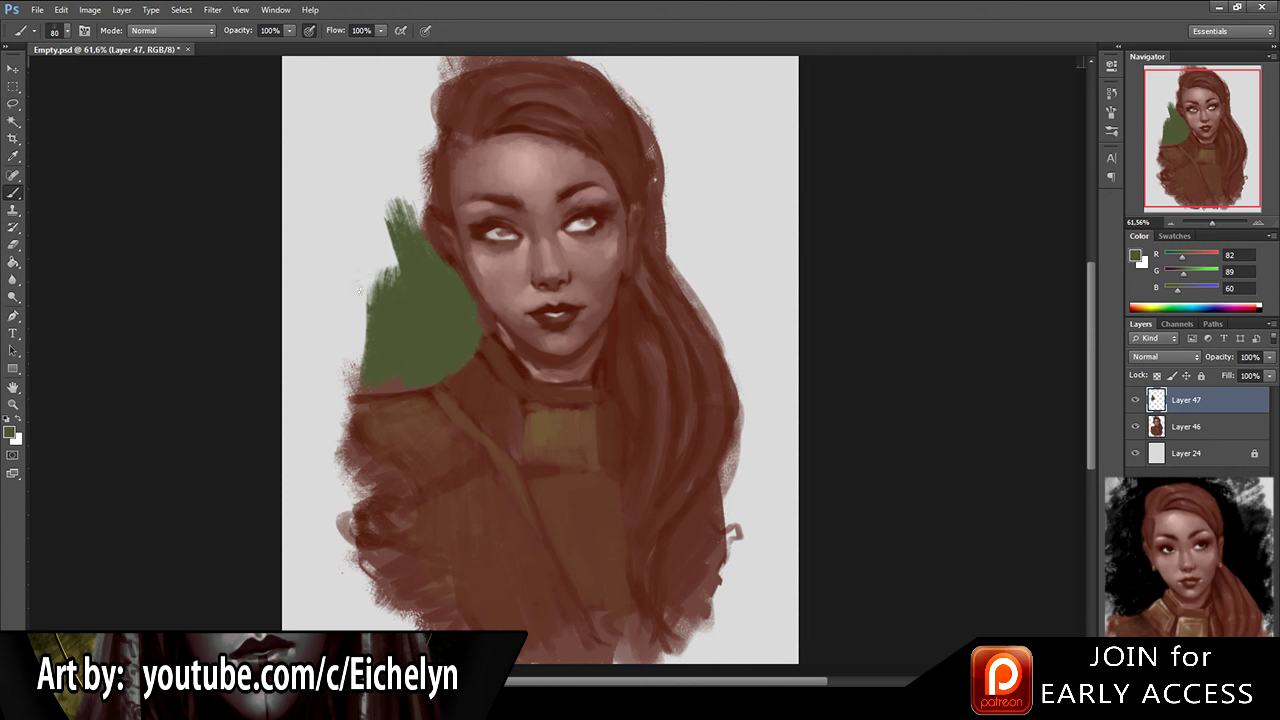
left_click_drag(359, 290, 374, 343)
Step: Undo the green strokes beside the face, including the retried one
key("ctrl+alt+z")
key("ctrl+alt+z")
key("ctrl+alt+z")
key("ctrl+alt+z")
key("ctrl+alt+z")
key("ctrl+alt+z")
key("ctrl+alt+z")
key("ctrl+alt+z")
left_click_drag(432, 358, 470, 328)
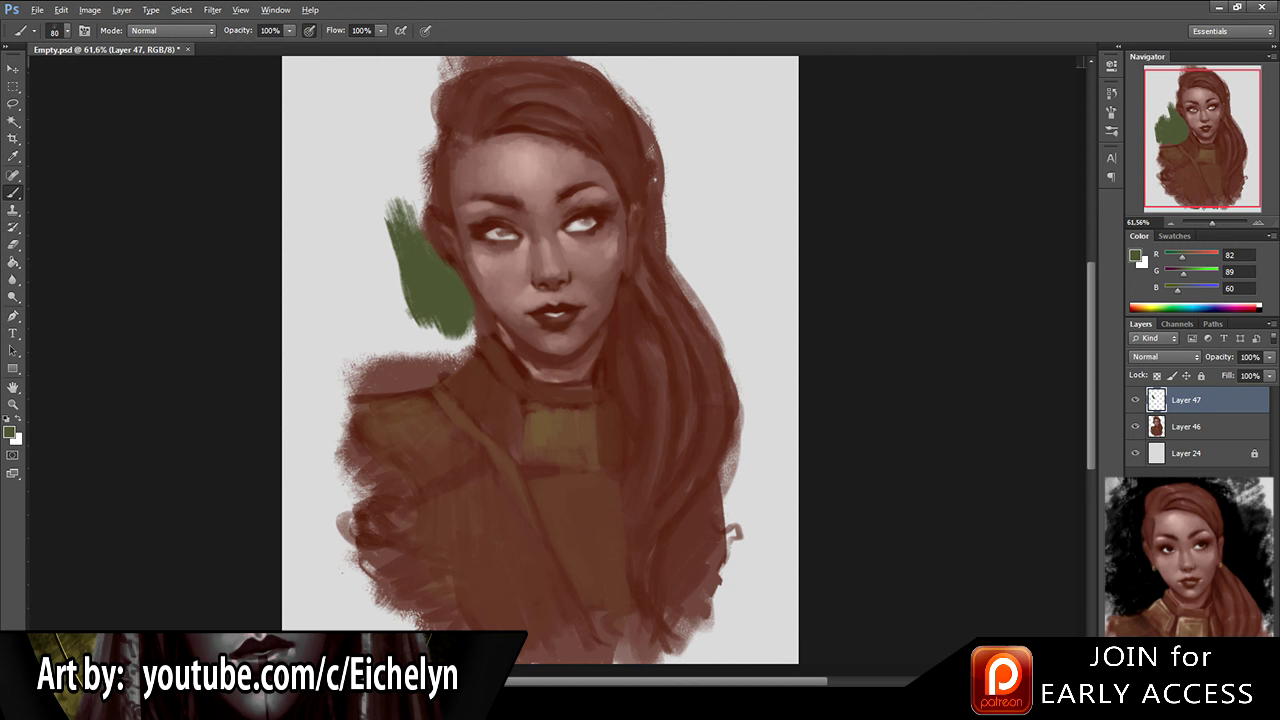
key("ctrl+alt+z")
key("ctrl+alt+z")
key("ctrl+alt+z")
key("ctrl+alt+z")
key("ctrl+alt+z")
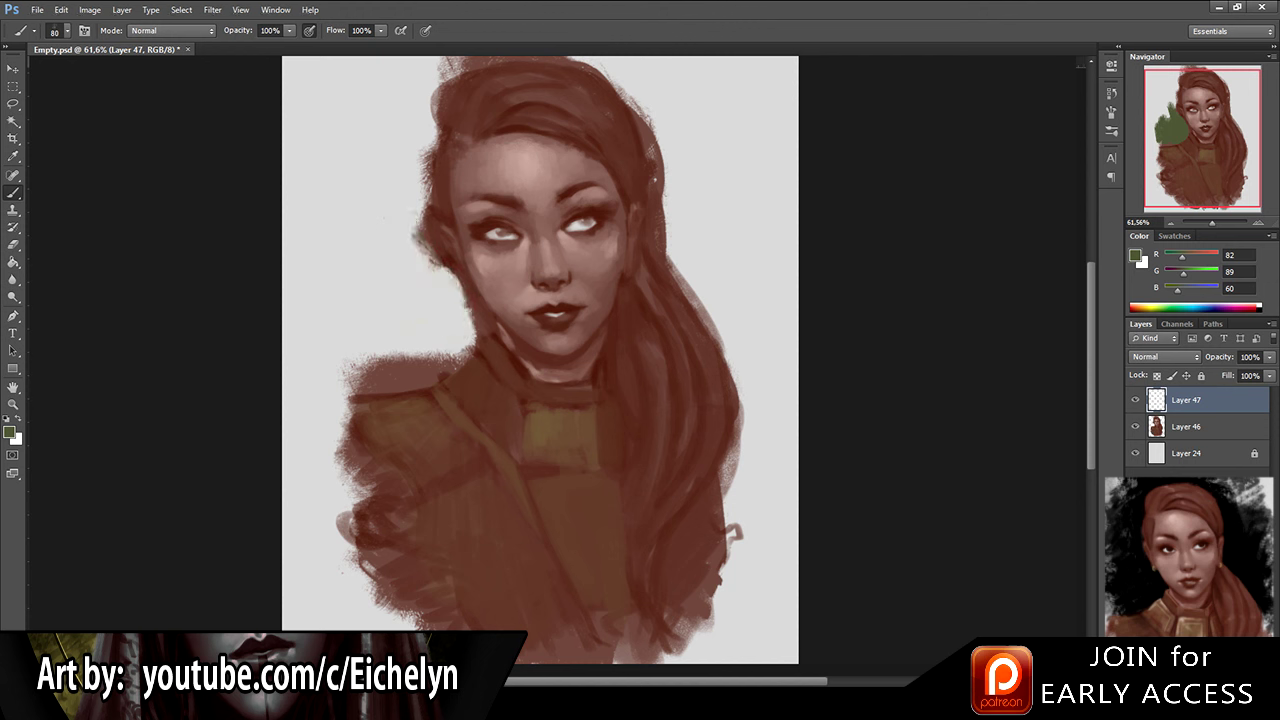
Step: Try a dark grey-green (39, 41, 32) background stroke beside the head and undo it
key("i")
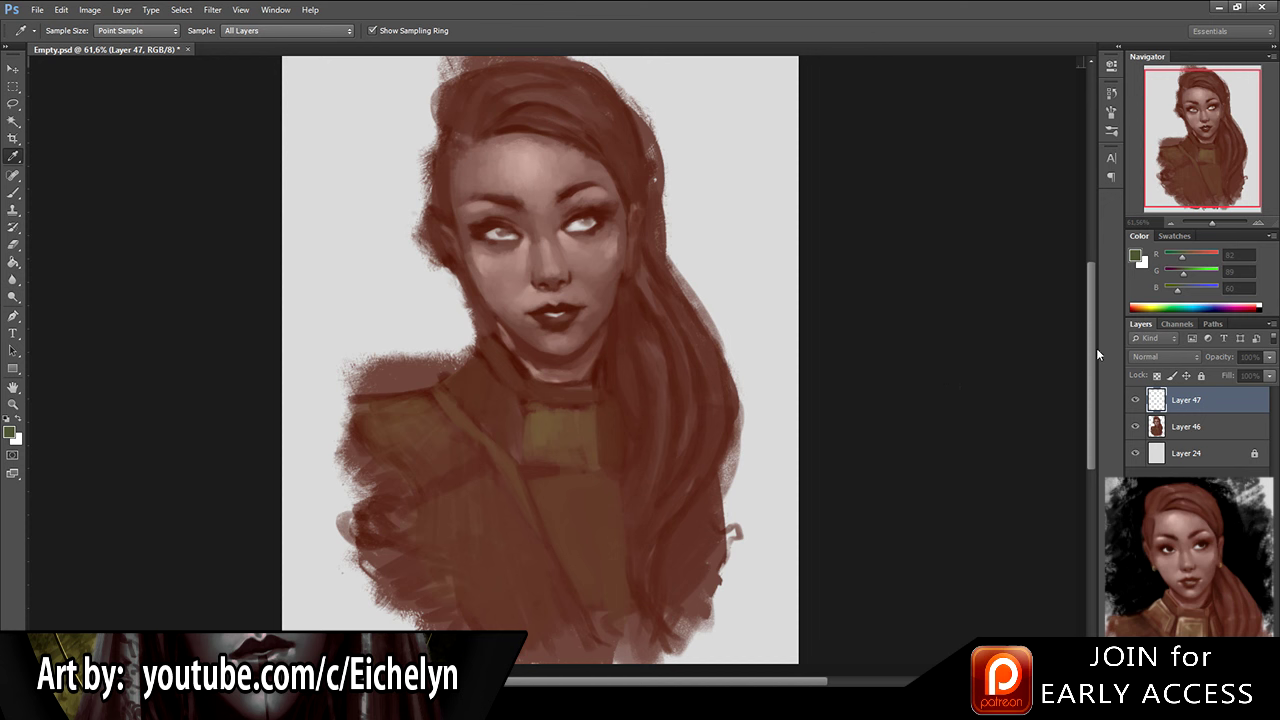
key("b")
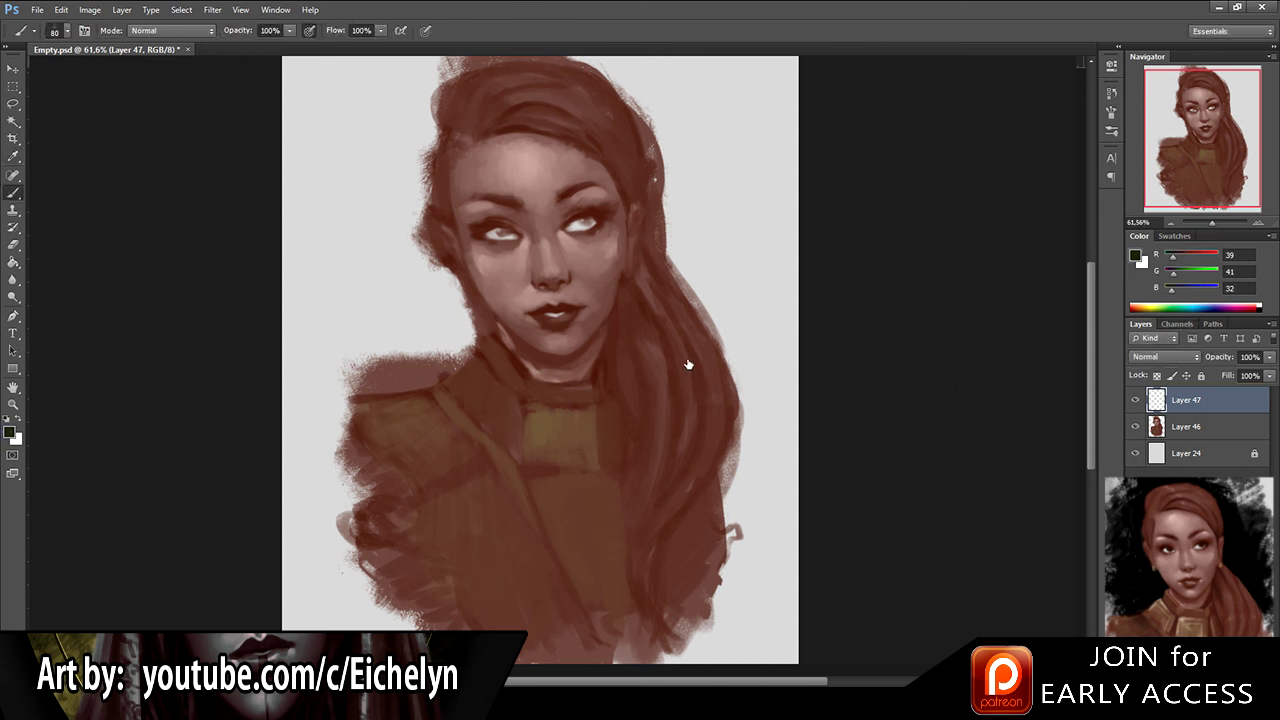
mouse_move(389, 104)
left_mouse_down()
mouse_move(394, 140)
mouse_move(364, 211)
mouse_move(389, 192)
mouse_move(370, 318)
mouse_move(439, 337)
mouse_move(446, 375)
left_mouse_up()
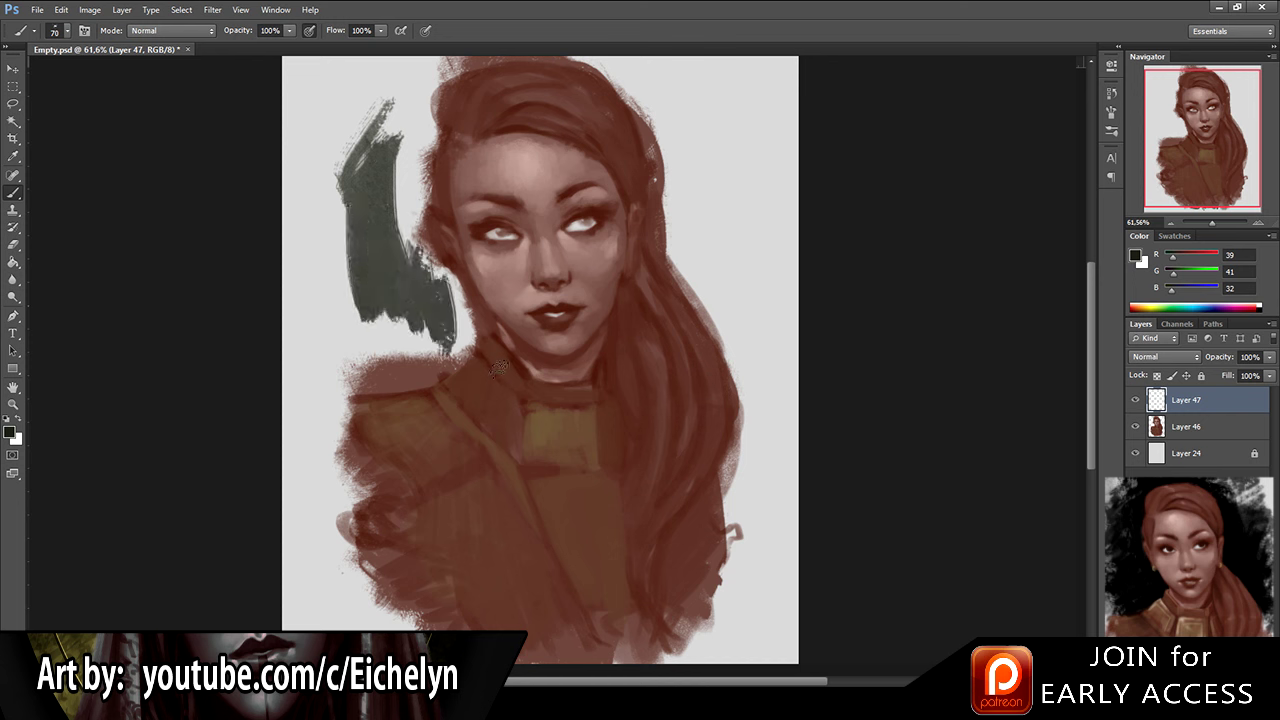
key("ctrl+z")
Step: Try background strokes in dark olive green (43, 50, 23) with a 200 px brush beside the head and undo them
key("i")
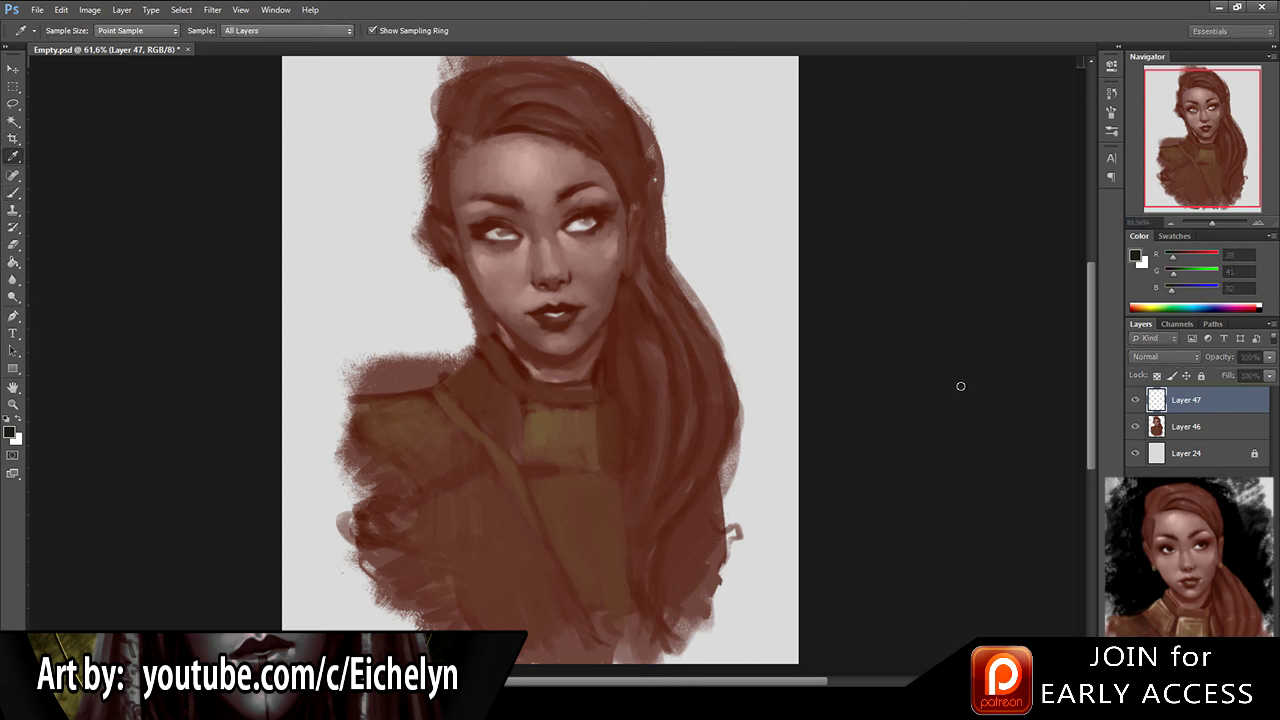
key("b")
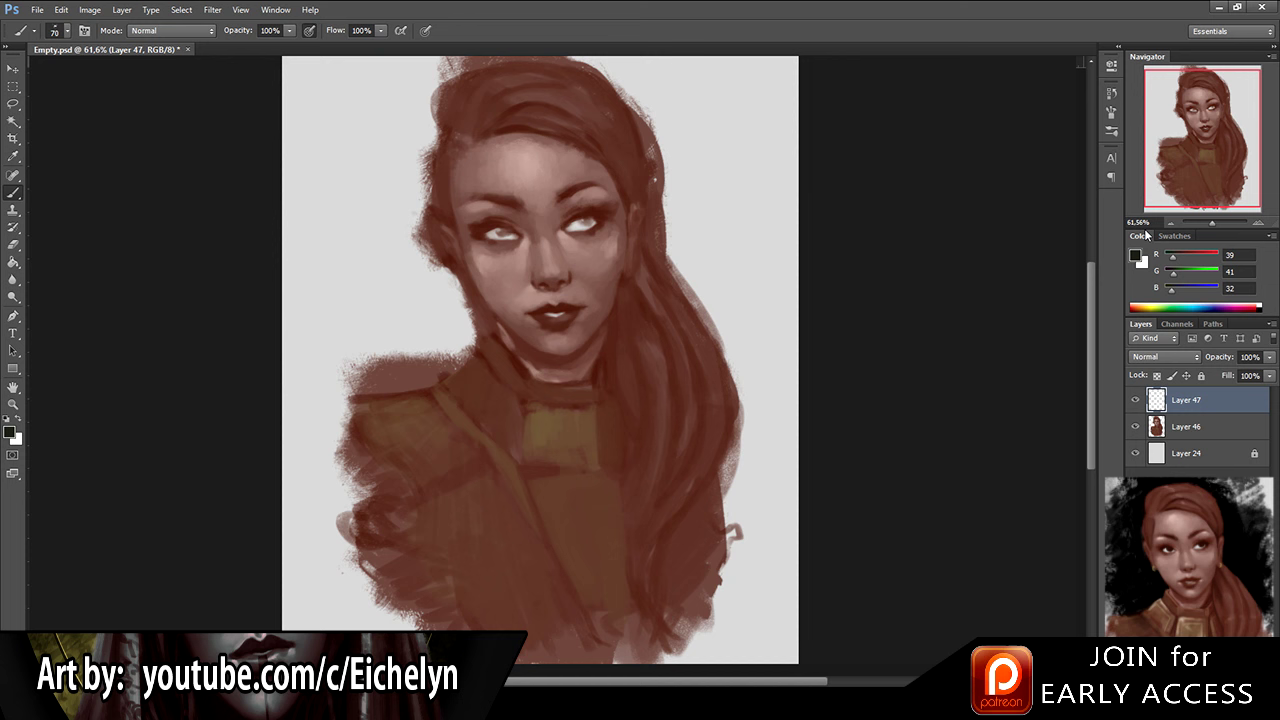
key("bracketright")
key("bracketright")
key("bracketright")
key("bracketright")
key("bracketright")
key("bracketright")
key("bracketright")
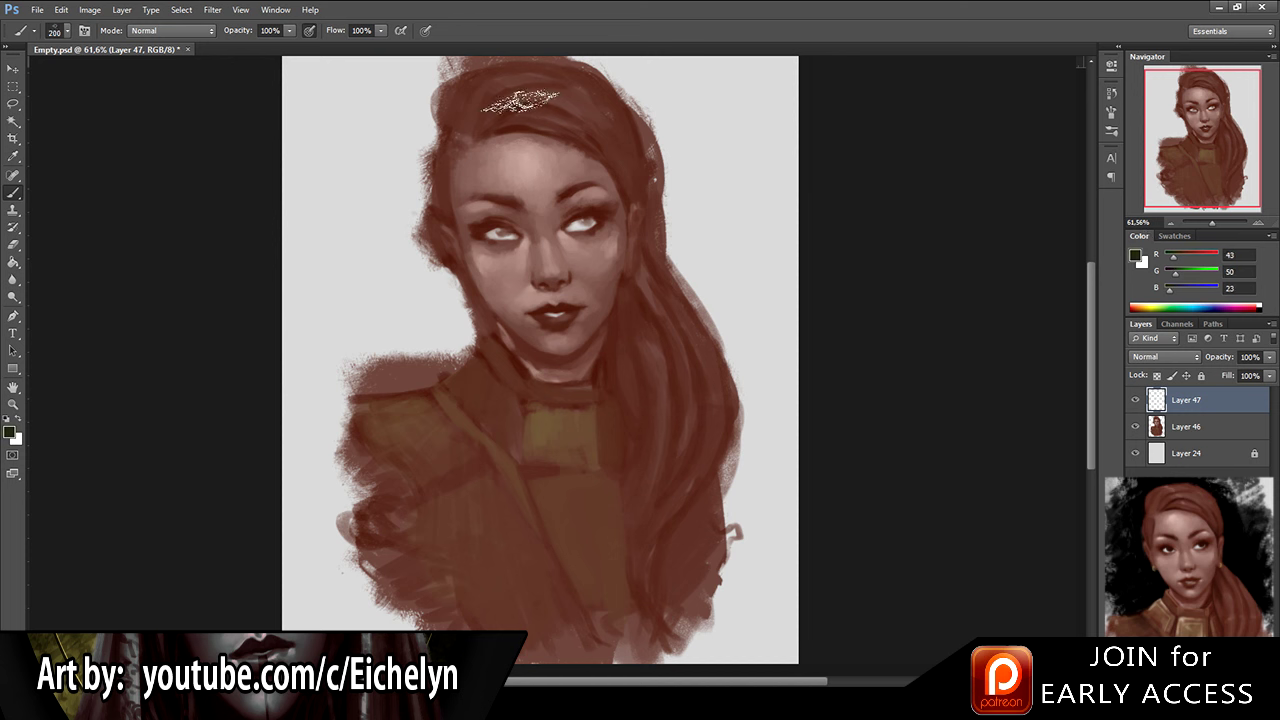
mouse_move(354, 154)
left_mouse_down()
mouse_move(400, 235)
mouse_move(310, 268)
mouse_move(420, 295)
mouse_move(460, 355)
mouse_move(430, 380)
left_mouse_up()
key("ctrl+z")
mouse_move(407, 104)
left_mouse_down()
mouse_move(360, 180)
mouse_move(425, 295)
mouse_move(375, 310)
mouse_move(365, 340)
left_mouse_up()
key("ctrl+z")
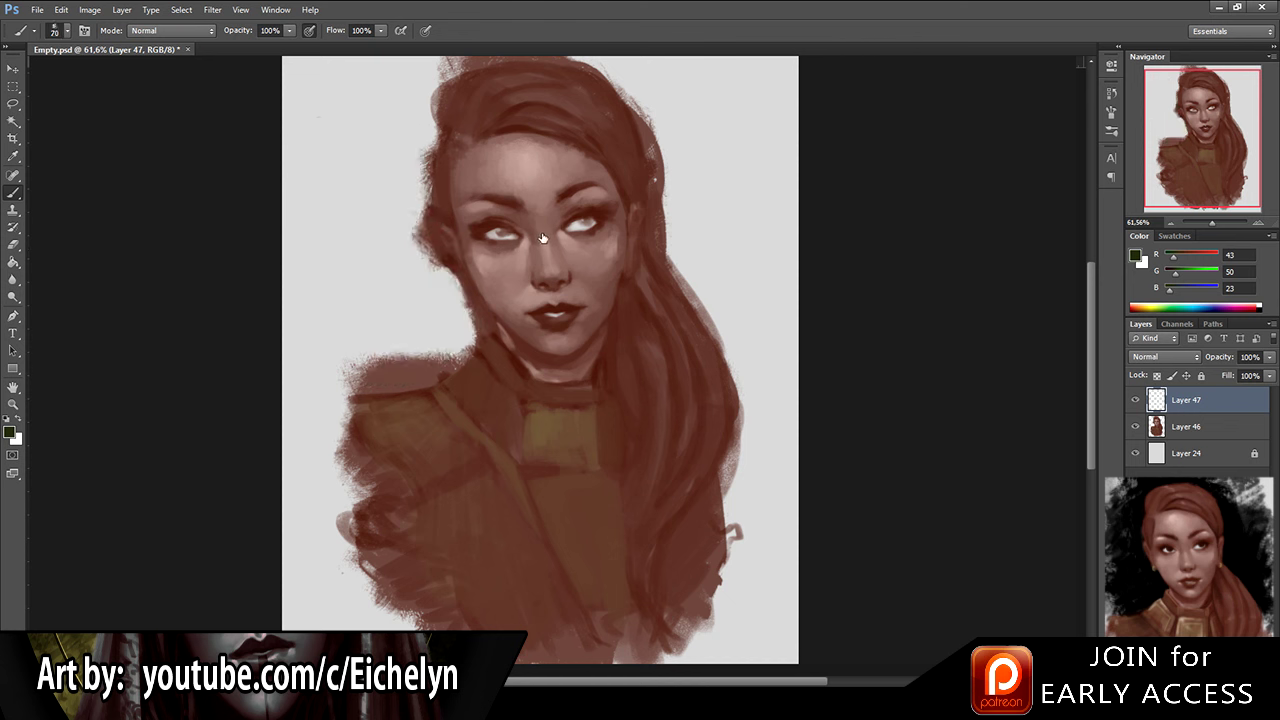
Step: Test dark olive strokes beside the head with 70 and 401 px brushes and undo them
left_click_drag(346, 108, 351, 183)
key("ctrl+z")
mouse_move(400, 85)
left_mouse_down()
mouse_move(345, 200)
mouse_move(445, 370)
mouse_move(355, 385)
left_mouse_up()
key("ctrl+z")
mouse_move(373, 85)
left_mouse_down()
mouse_move(344, 145)
mouse_move(374, 257)
left_mouse_up()
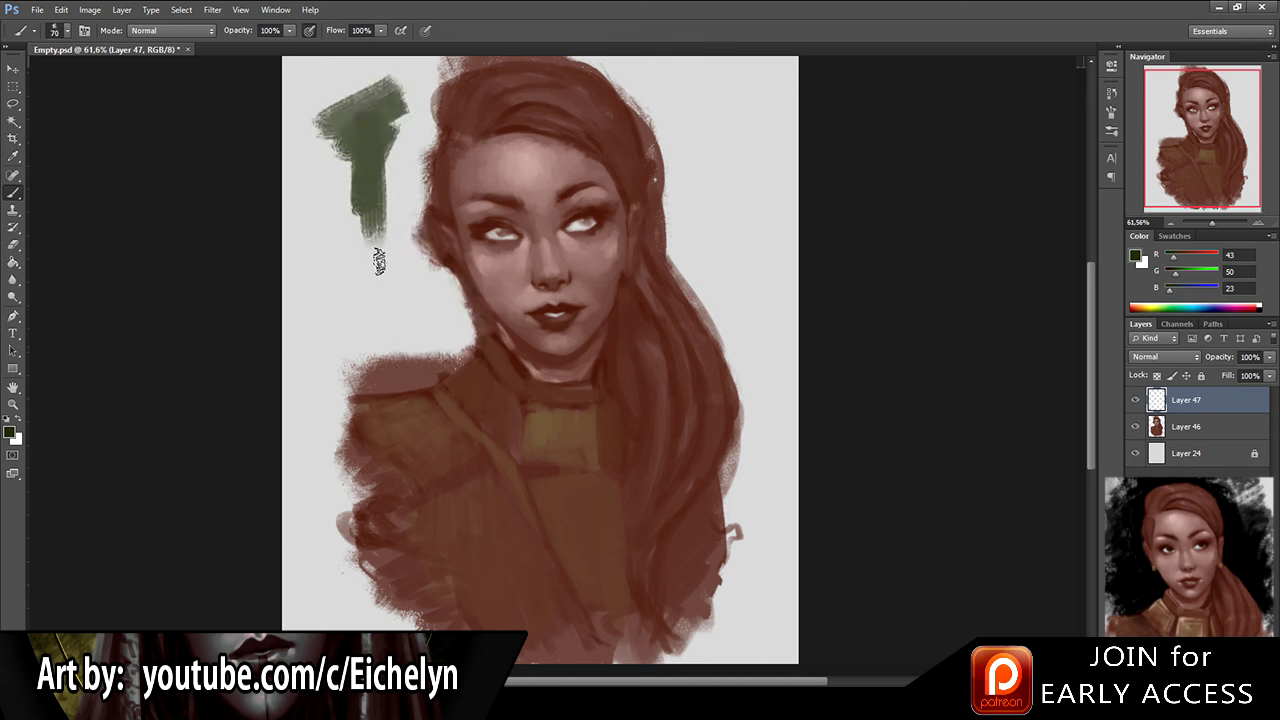
key("ctrl+z")
mouse_move(353, 78)
left_mouse_down()
mouse_move(345, 240)
mouse_move(462, 372)
left_mouse_up()
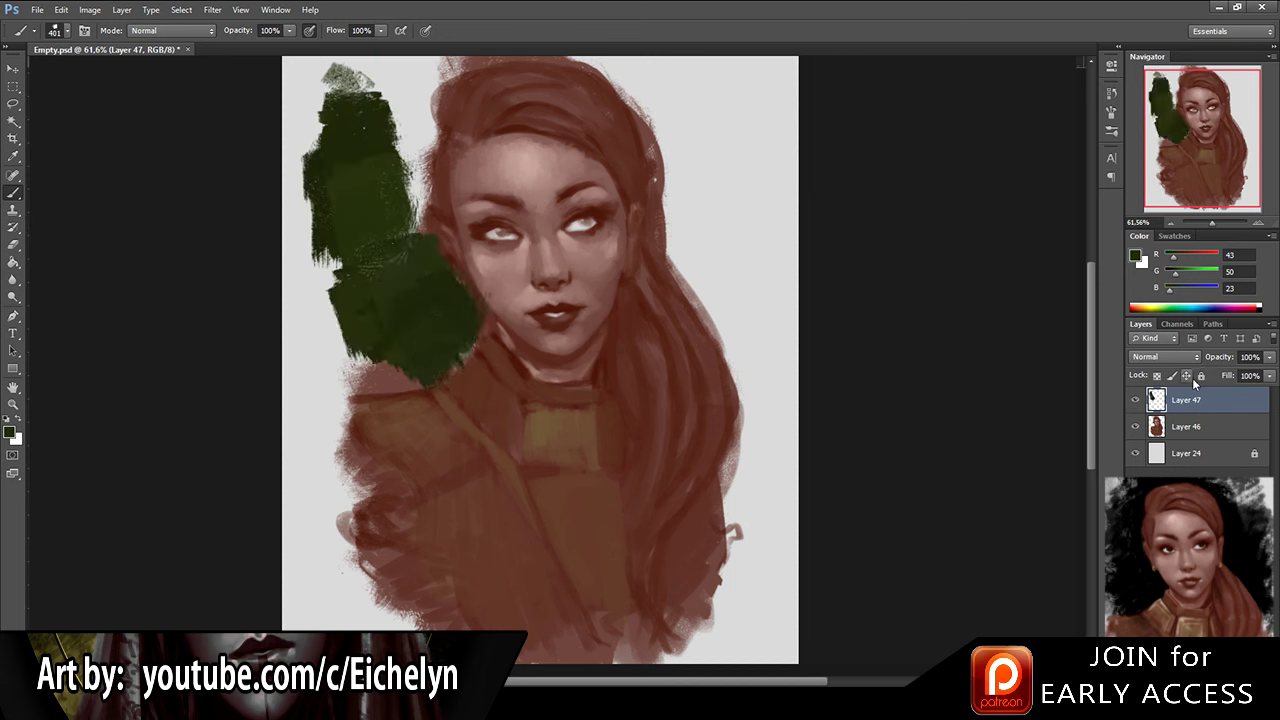
key("ctrl+z")
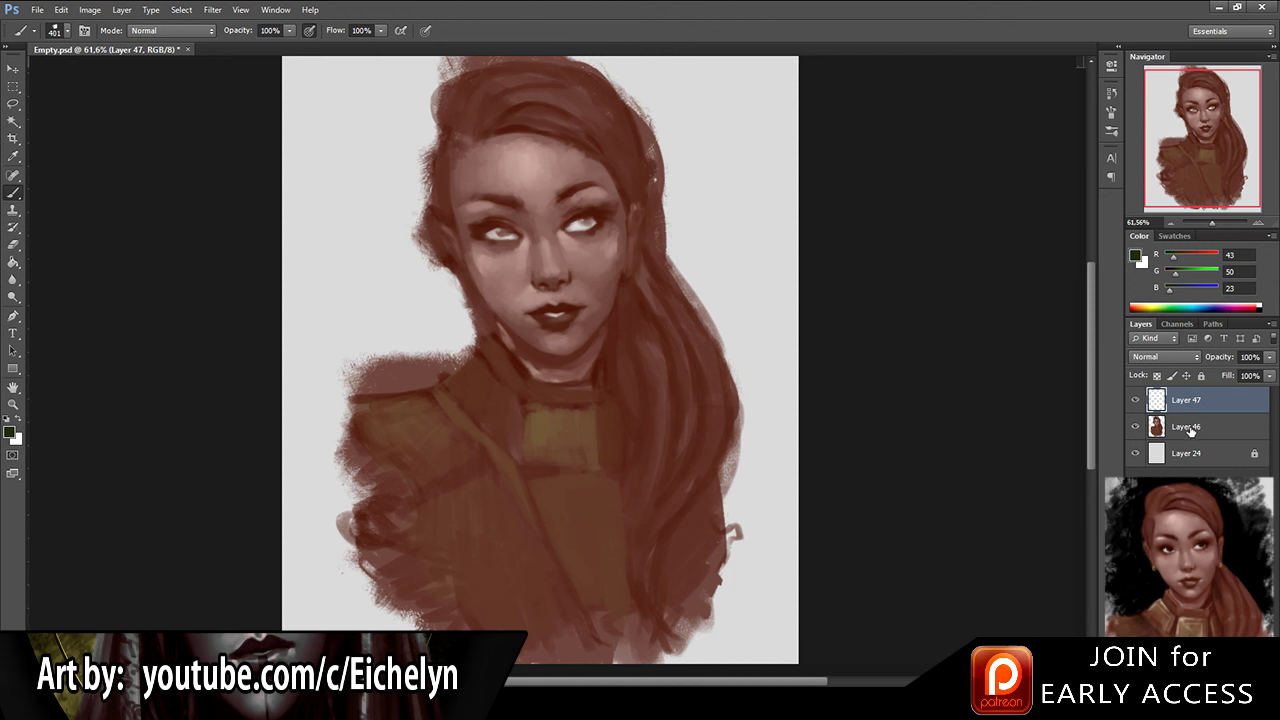
Step: Create a new layer beneath the portrait and paint a dark green background around the head and scarf
left_click(1216, 455)
key("ctrl+alt+shift+n")
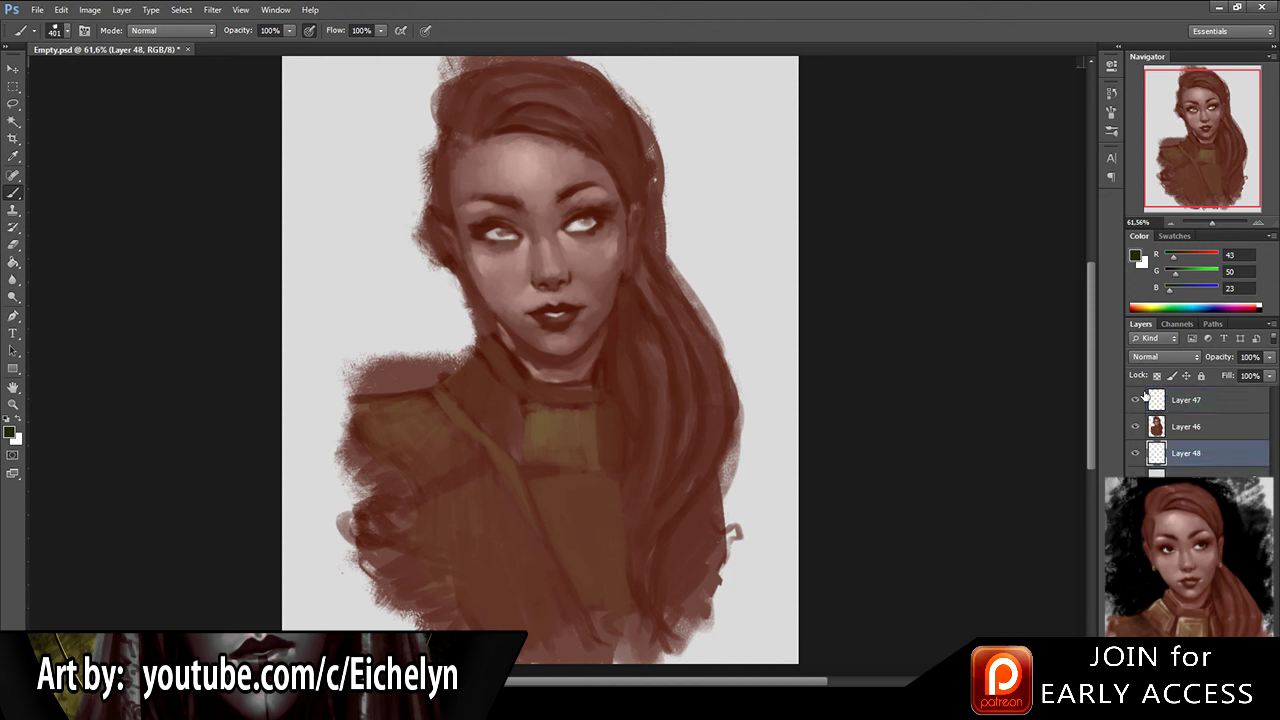
mouse_move(417, 117)
left_mouse_down()
mouse_move(467, 121)
mouse_move(448, 187)
mouse_move(380, 300)
mouse_move(430, 360)
mouse_move(460, 345)
left_mouse_up()
mouse_move(640, 90)
left_mouse_down()
mouse_move(710, 200)
mouse_move(660, 80)
mouse_move(710, 280)
mouse_move(718, 405)
mouse_move(745, 450)
mouse_move(735, 490)
left_mouse_up()
Step: Erase the rough portrait edges on Layer 46 around the head and above the shoulder
key("alt+bracketright")
key("e")
mouse_move(403, 343)
left_mouse_down()
mouse_move(377, 382)
mouse_move(414, 380)
mouse_move(439, 334)
mouse_move(461, 344)
mouse_move(453, 310)
mouse_move(465, 321)
mouse_move(451, 291)
mouse_move(448, 335)
mouse_move(406, 240)
mouse_move(422, 259)
mouse_move(404, 201)
mouse_move(454, 308)
left_mouse_up()
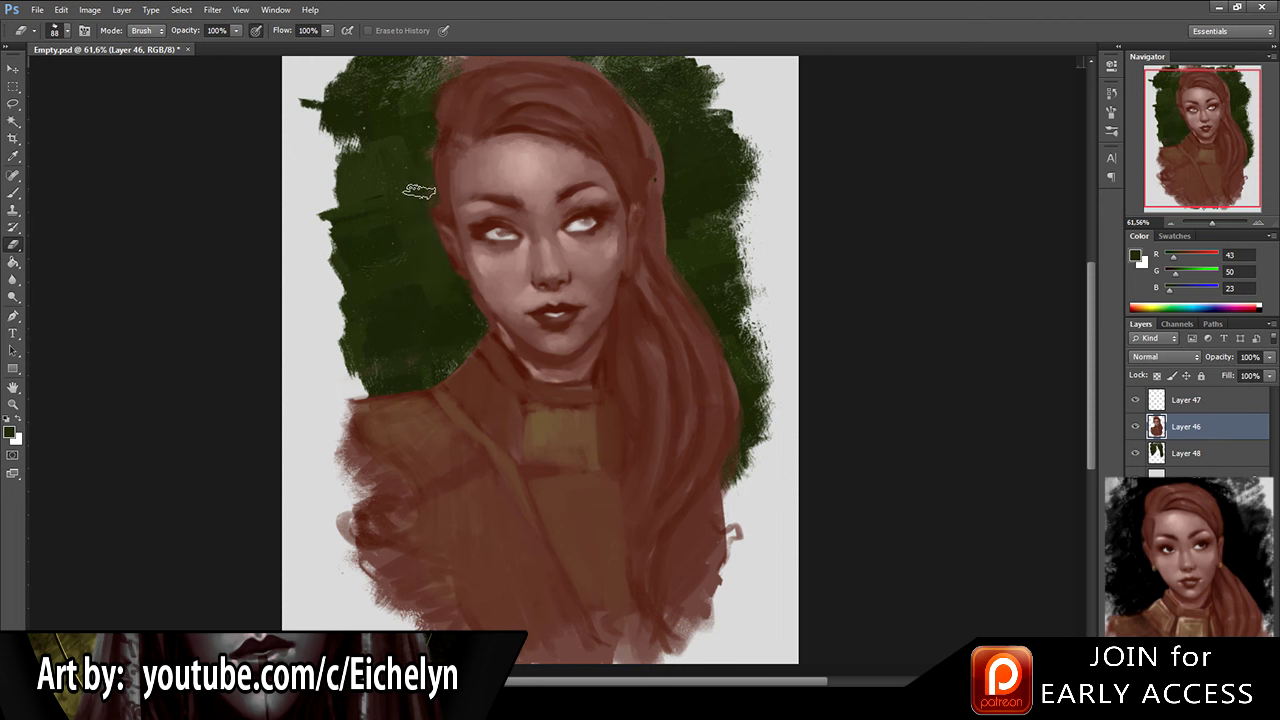
left_click_drag(438, 119, 416, 163)
key("b")
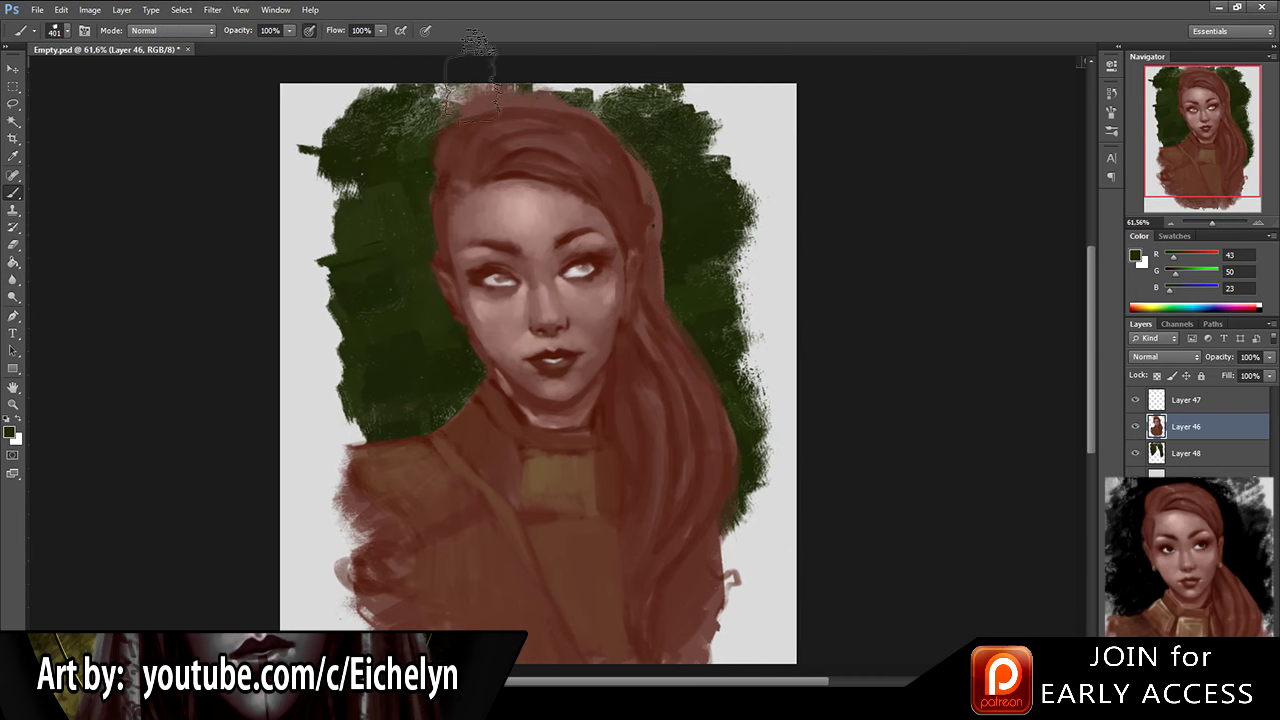
key("e")
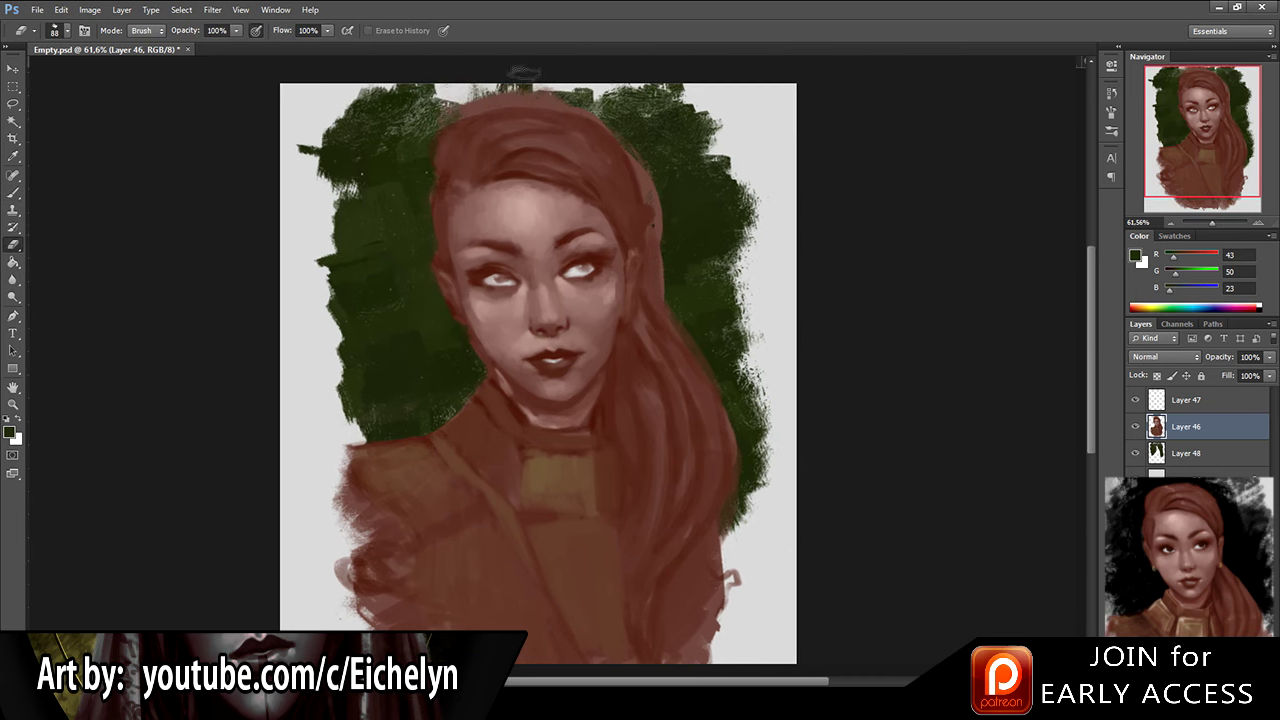
mouse_move(555, 94)
left_mouse_down()
mouse_move(458, 114)
mouse_move(560, 101)
left_mouse_up()
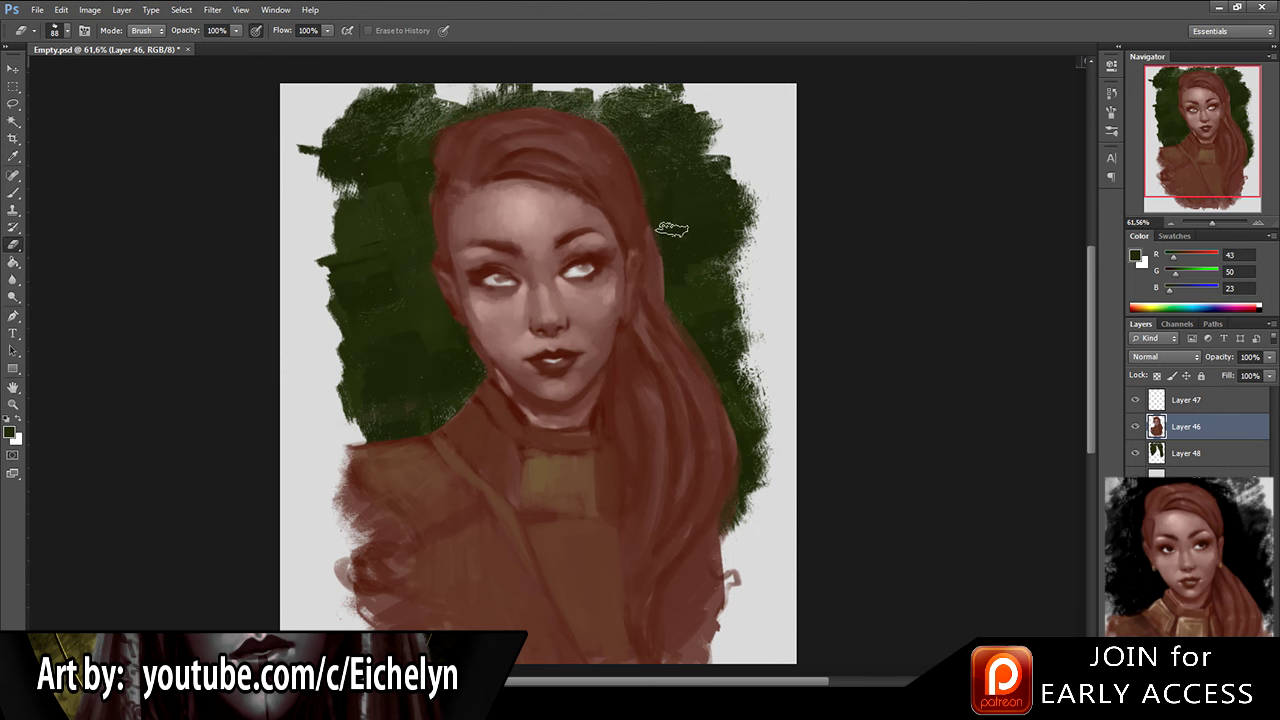
mouse_move(573, 229)
left_mouse_down()
mouse_move(550, 196)
mouse_move(505, 232)
left_mouse_up()
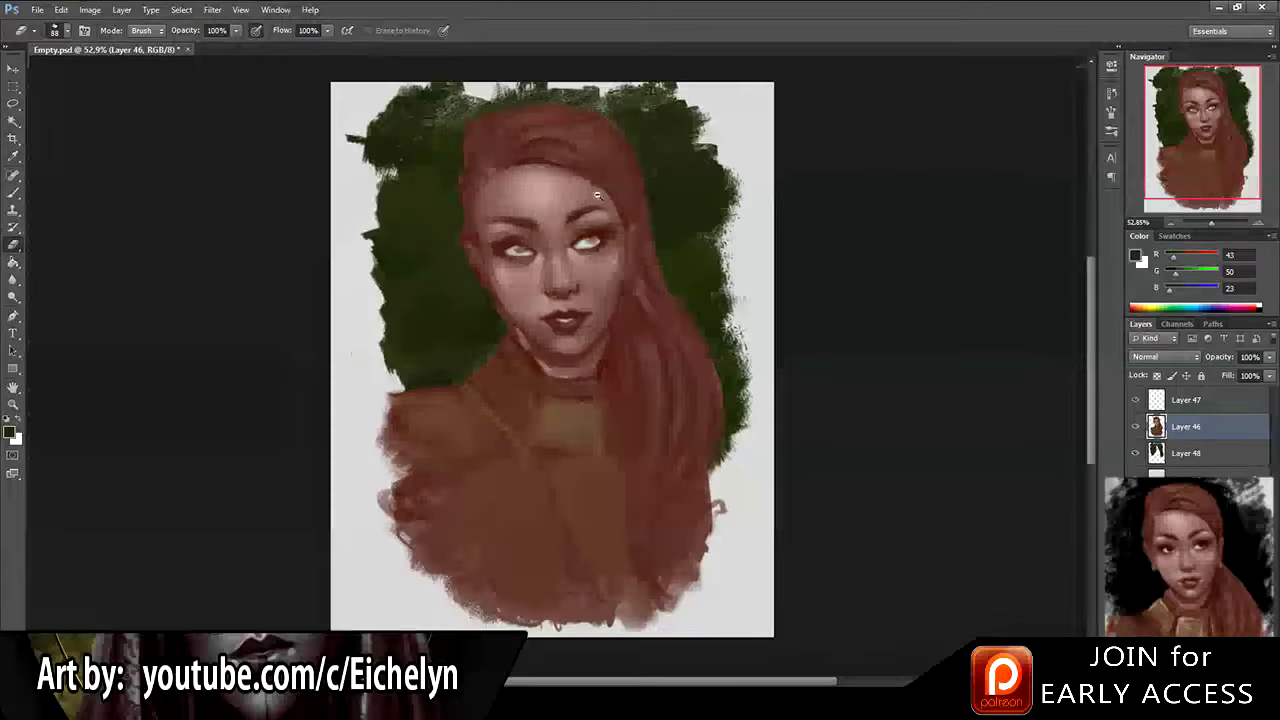
Step: Try recoloring the Layer 48 background to dark navy and to black, undoing each attempt
left_click(1193, 452)
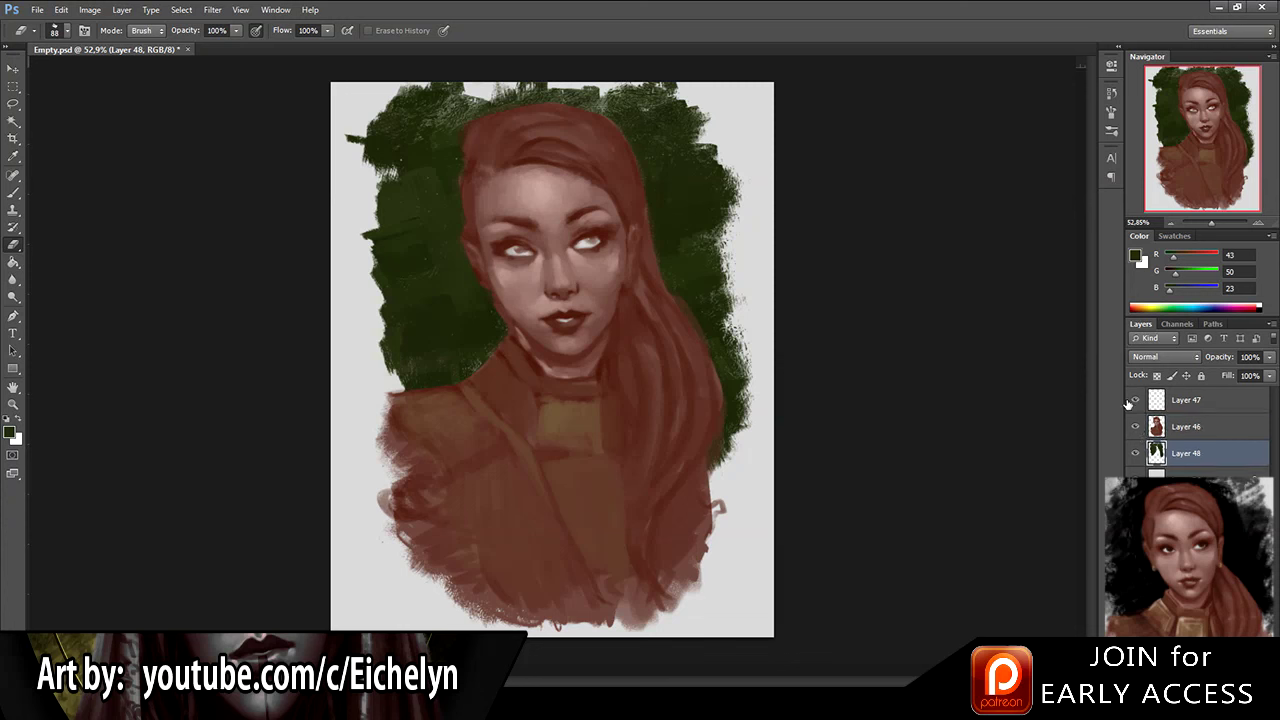
key("i")
left_click_drag(1039, 303, 1010, 306)
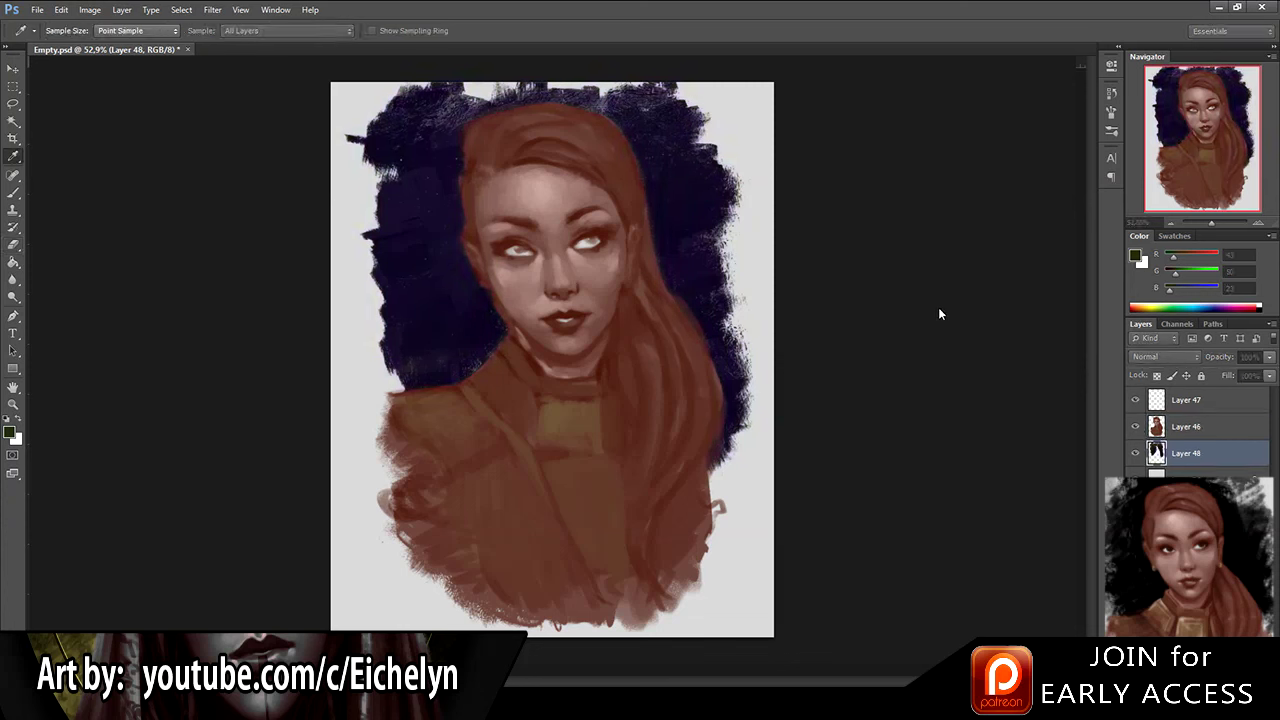
key("ctrl+z")
key("ctrl+z")
key("ctrl+shift+u")
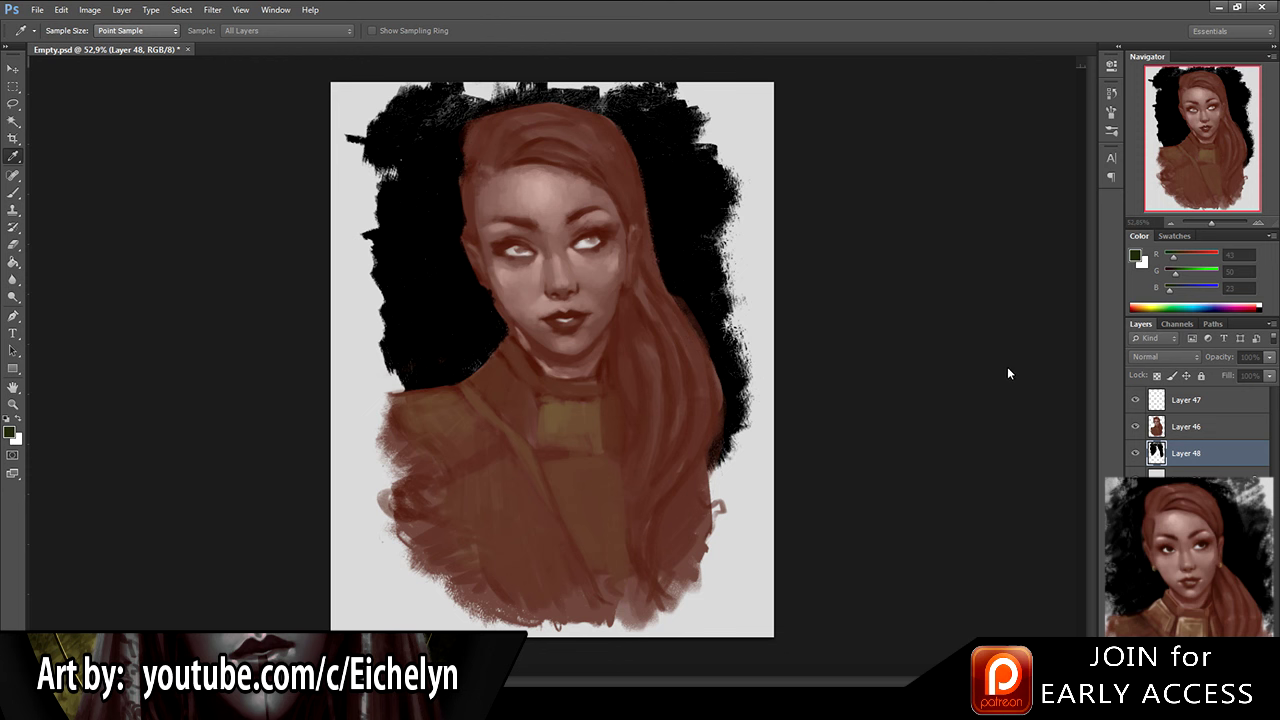
mouse_move(1028, 370)
left_mouse_down()
mouse_move(1079, 380)
mouse_move(1048, 373)
left_mouse_up()
key("ctrl+z")
key("ctrl+z")
Step: Try blue-violet and deep green versions of the background on Layer 48 and undo them
mouse_move(1008, 307)
left_mouse_down()
mouse_move(1134, 322)
mouse_move(1003, 306)
left_mouse_up()
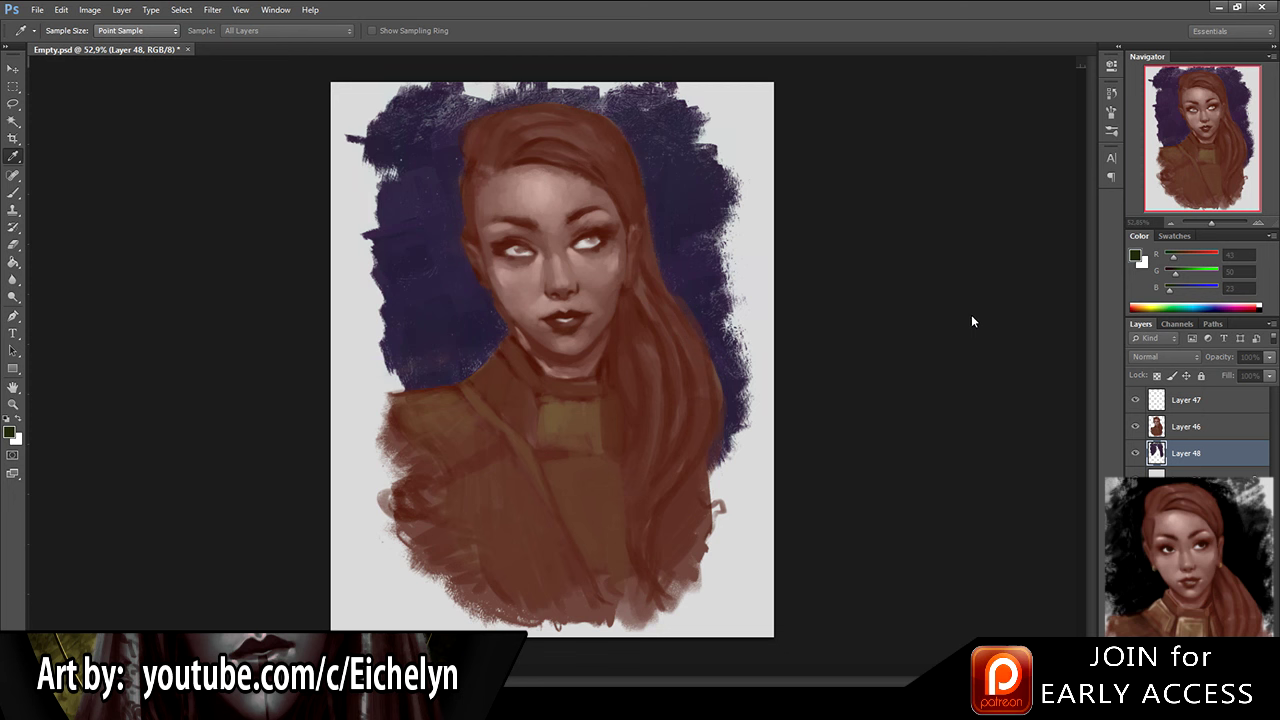
key("ctrl+z")
key("ctrl+alt+z")
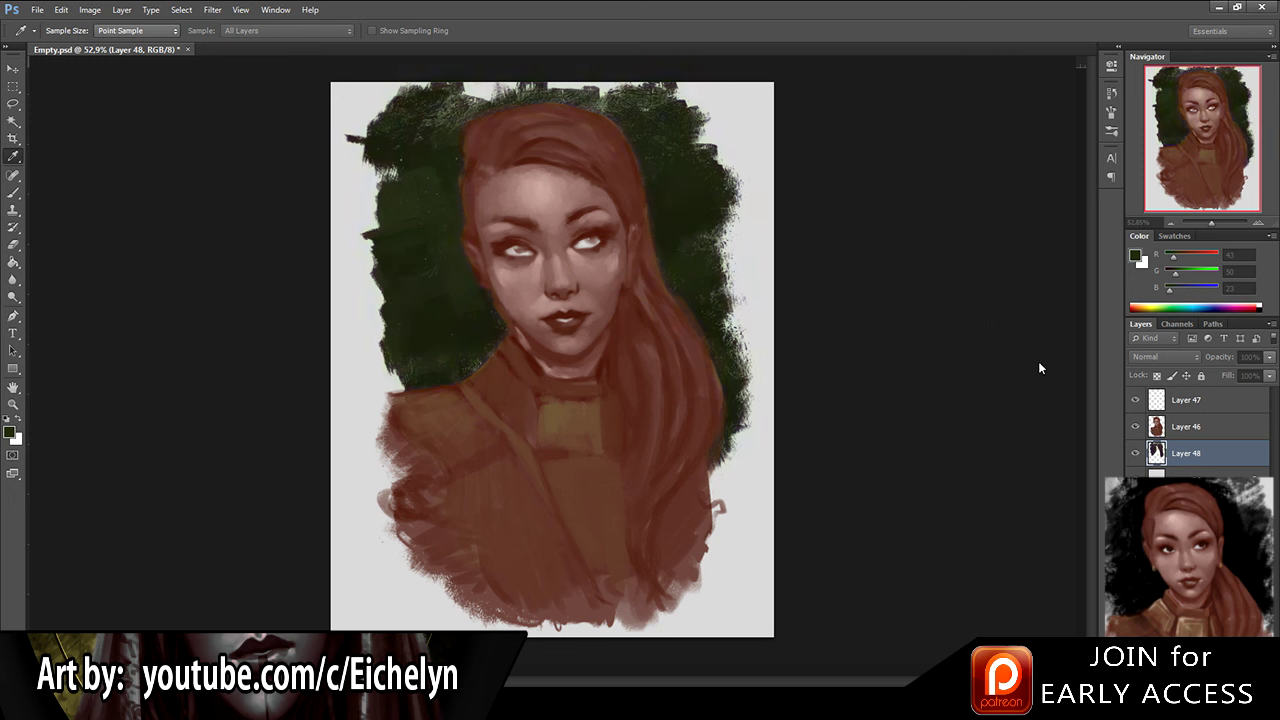
left_click_drag(1056, 342, 1093, 354)
key("ctrl+alt+z")
key("ctrl+alt+z")
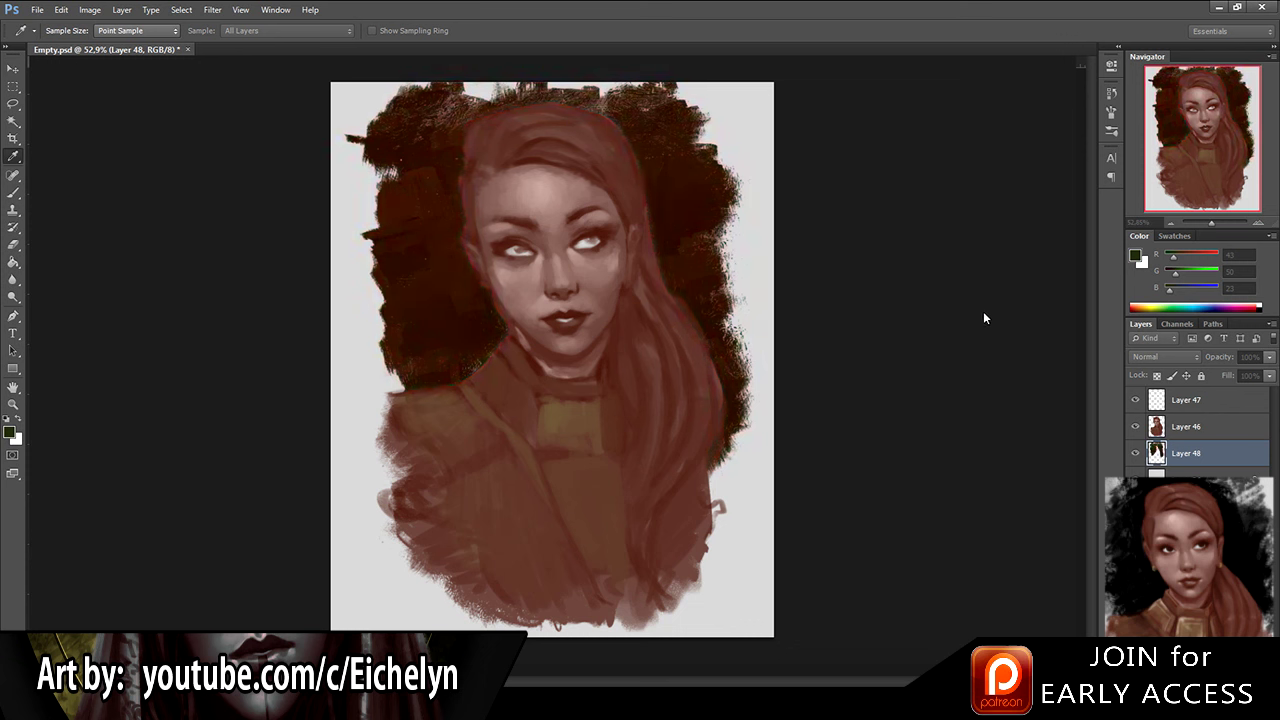
Step: Recolor the Layer 48 background to deep purple
left_click_drag(1038, 335, 1100, 319)
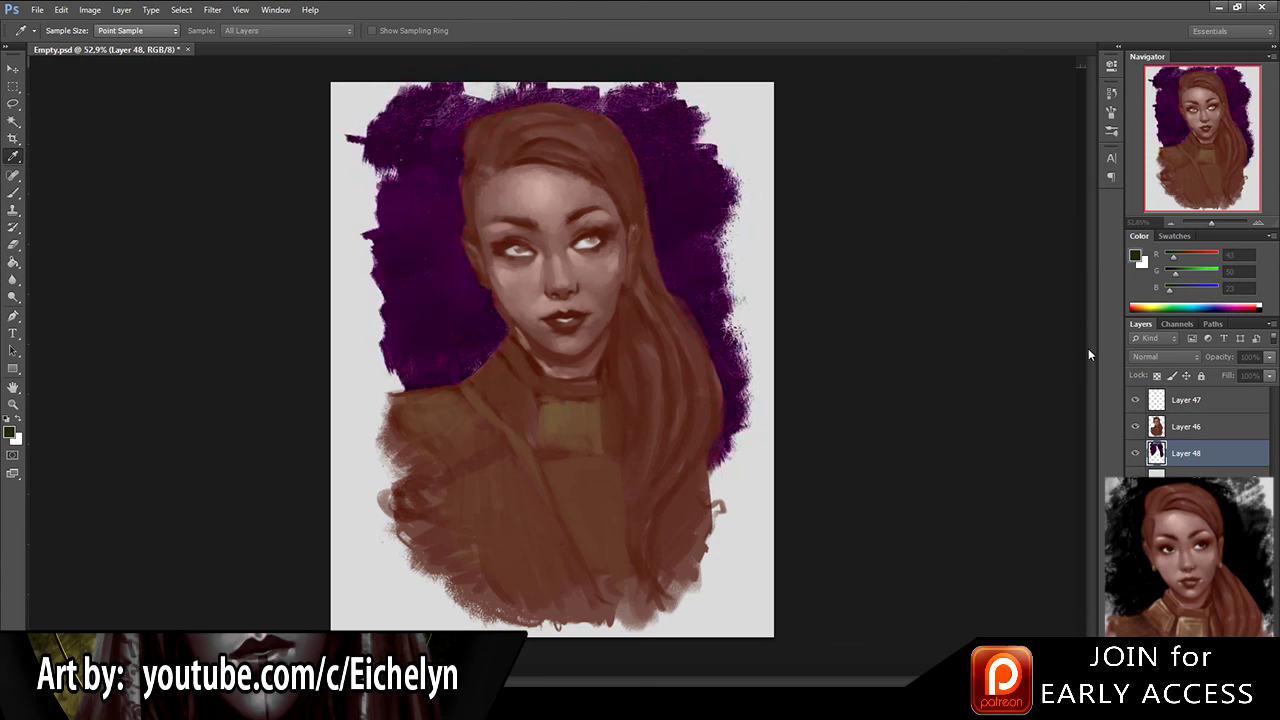
mouse_move(1039, 371)
left_mouse_down()
mouse_move(1061, 373)
mouse_move(1048, 373)
left_mouse_up()
key("ctrl+shift+z")
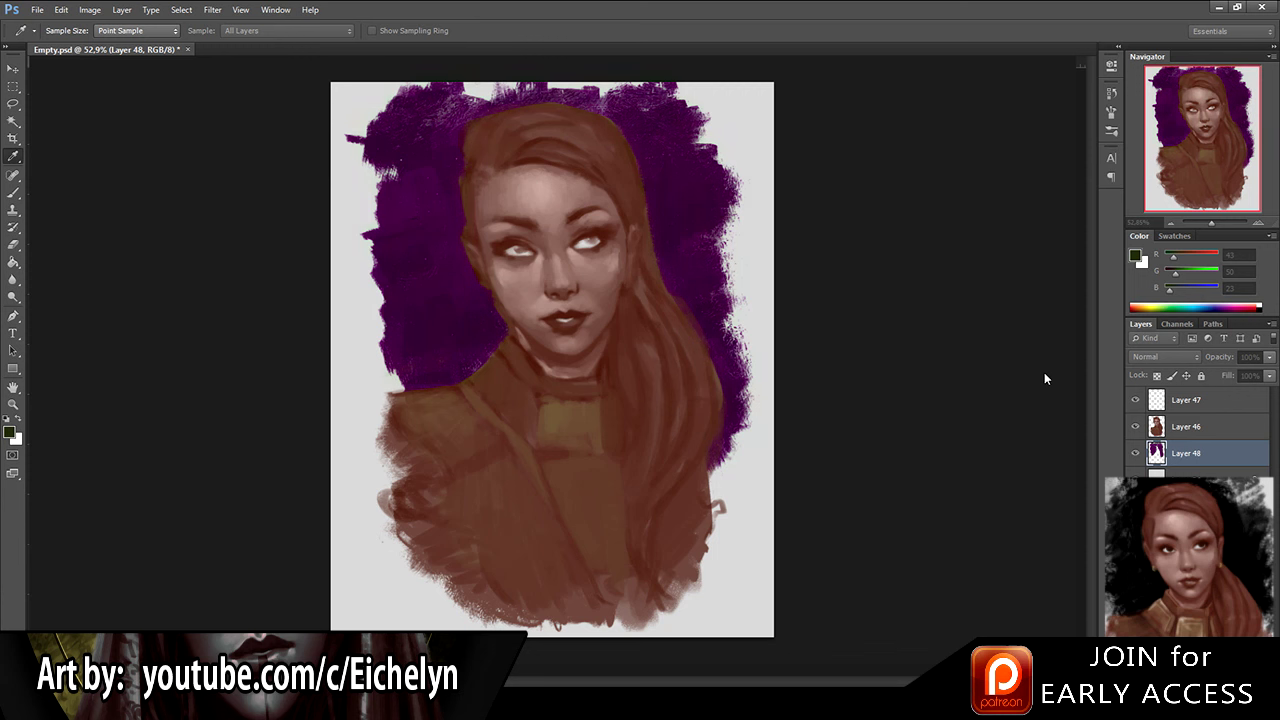
Step: Extend the background beside the shoulder with sampled purple (89, 22, 84) and delete Layer 48
left_click(1202, 252)
left_click(393, 188, "alt")
mouse_move(390, 190)
left_mouse_down()
mouse_move(361, 372)
mouse_move(415, 348)
mouse_move(422, 312)
mouse_move(413, 342)
left_mouse_up()
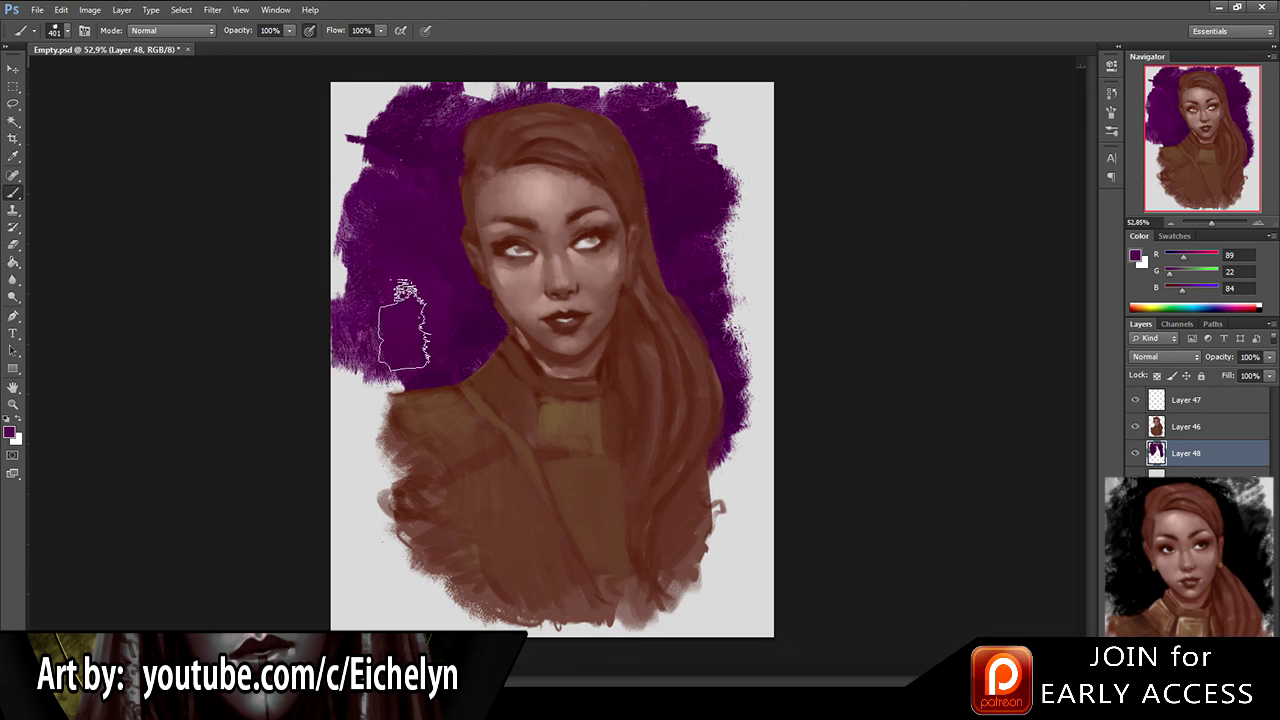
key("ctrl+z")
left_click_drag(394, 286, 414, 444)
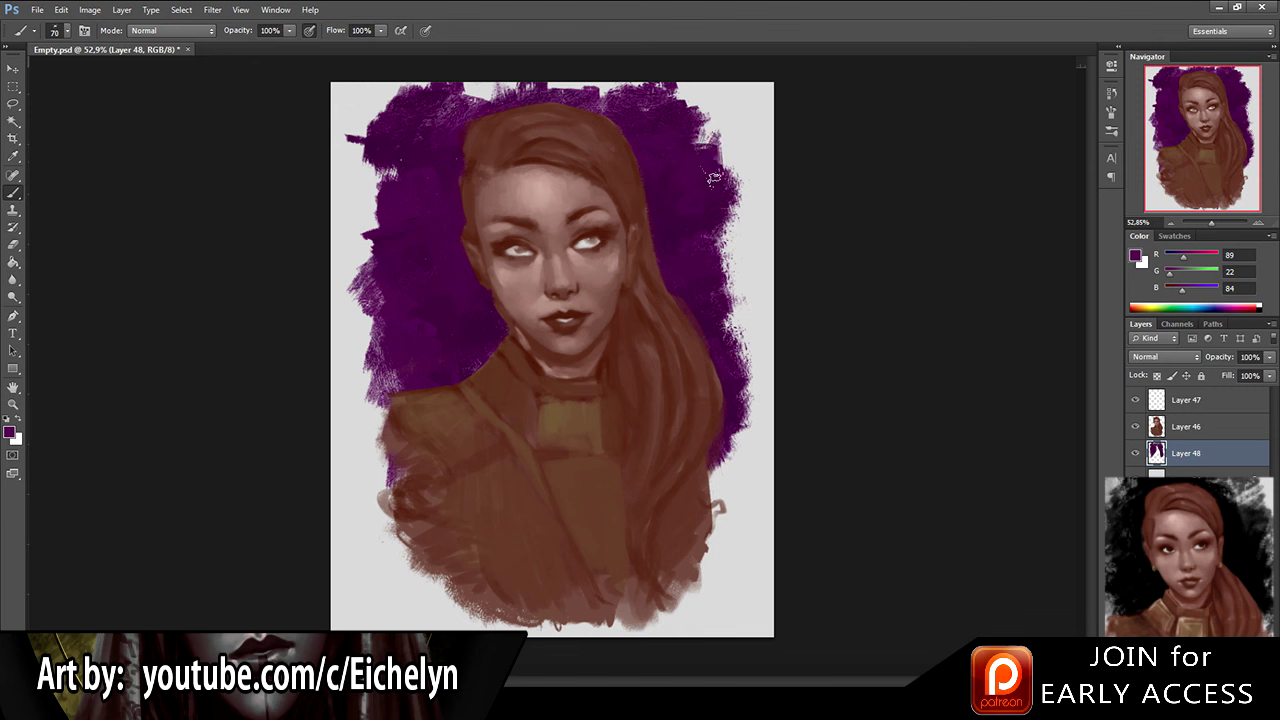
left_click(479, 266, "alt")
key("Delete")
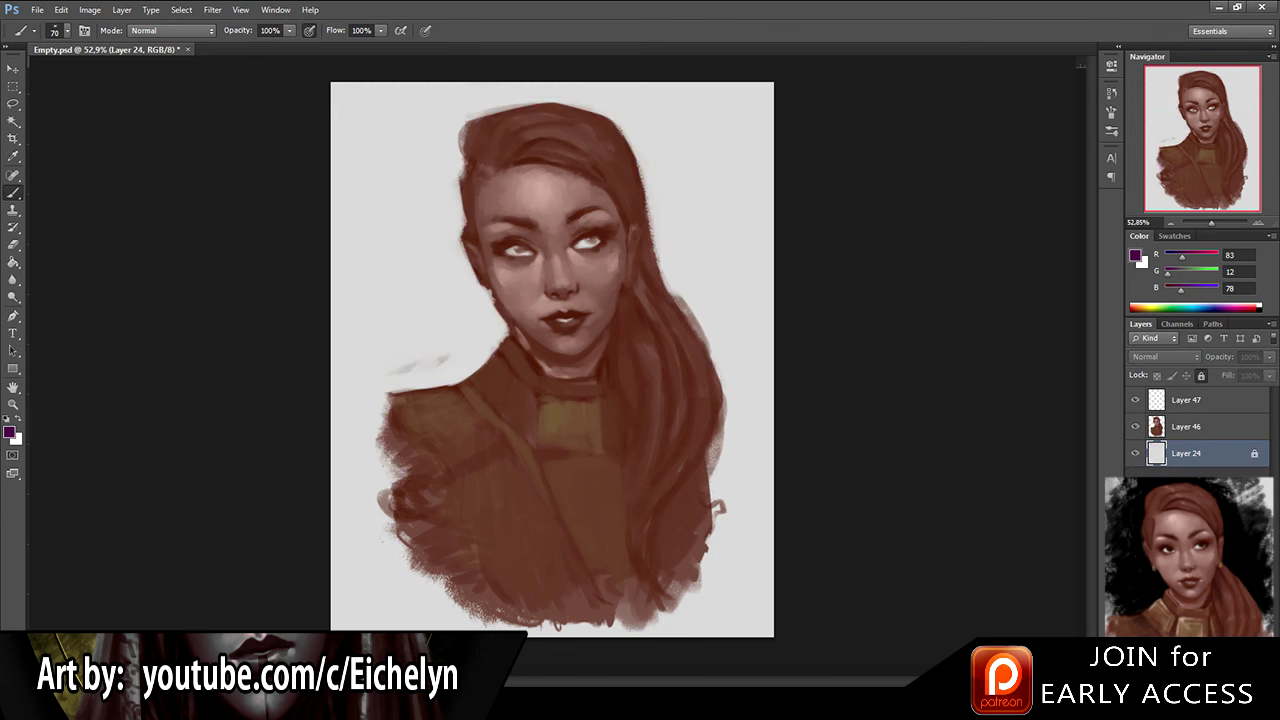
Step: Erase the stray marks above the shoulder and clean the outer edge of the scarf on Layer 46
left_click(1186, 426)
key("e")
left_click_drag(390, 370, 468, 342)
left_click_drag(723, 280, 740, 314)
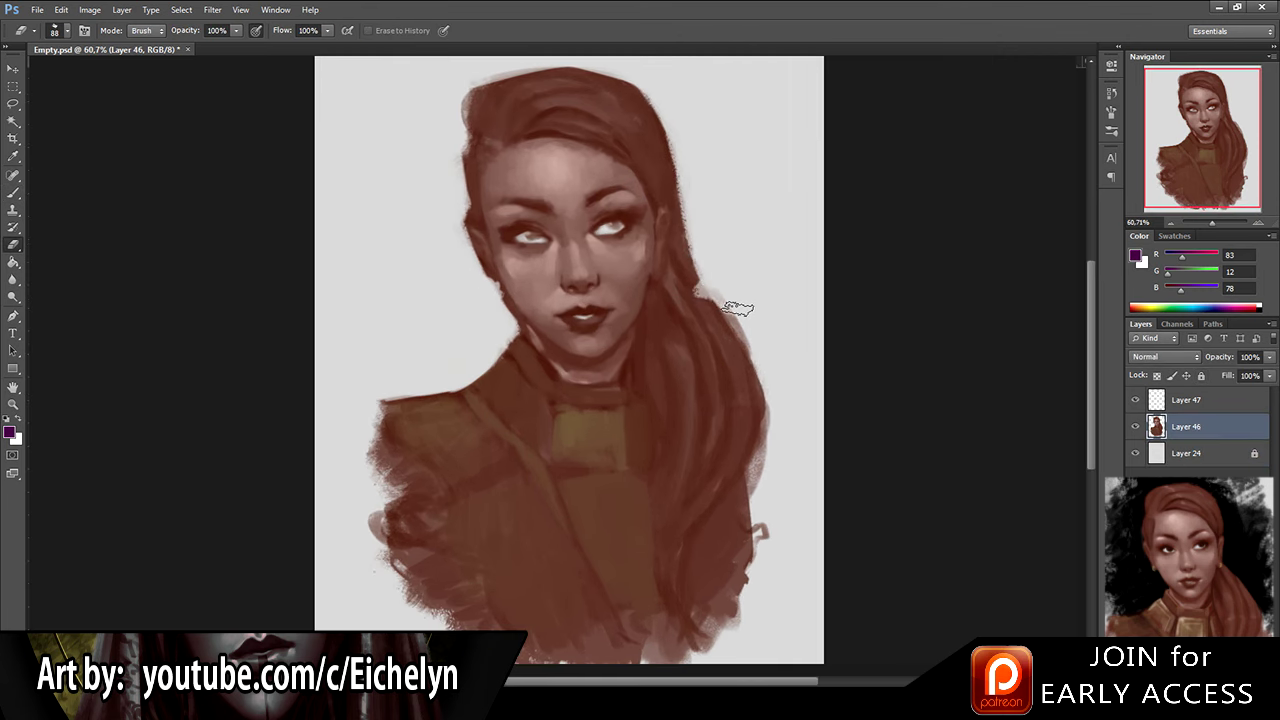
left_click_drag(582, 229, 580, 262)
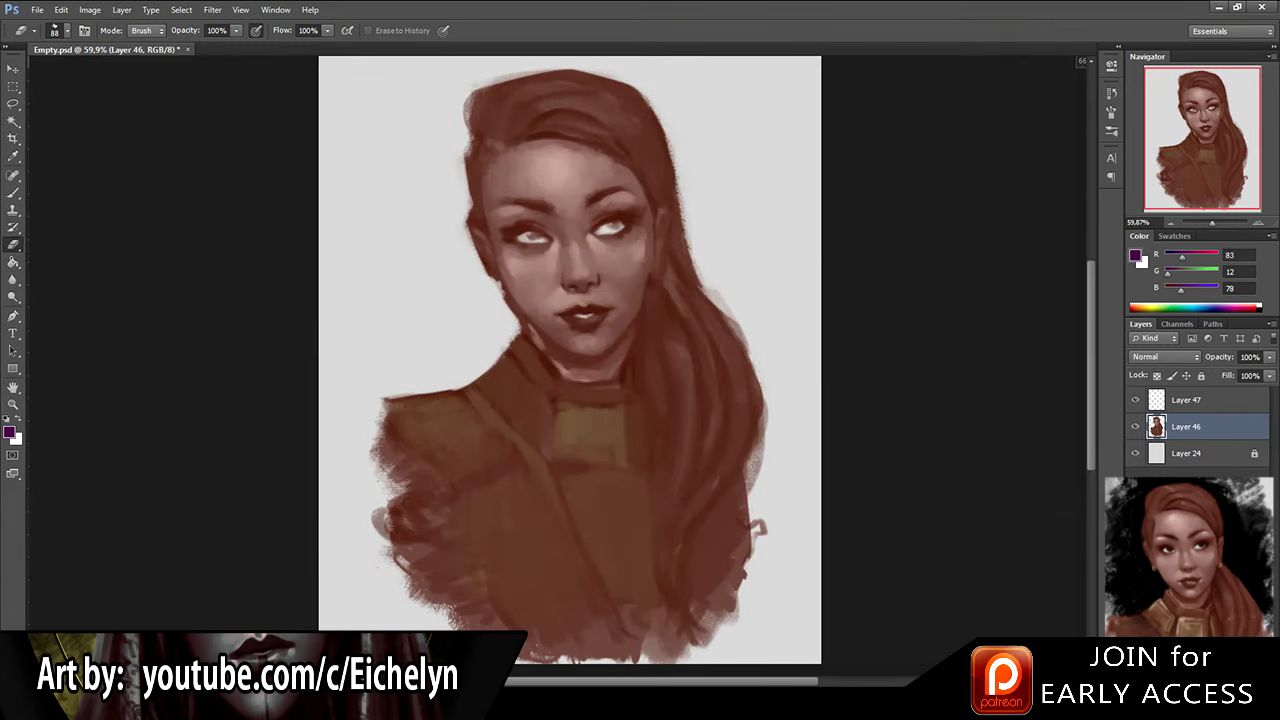
Step: Add a new layer above Layer 46 and paint a black strip alongside the face and headwrap
key("ctrl+alt+shift+n")
key("b")
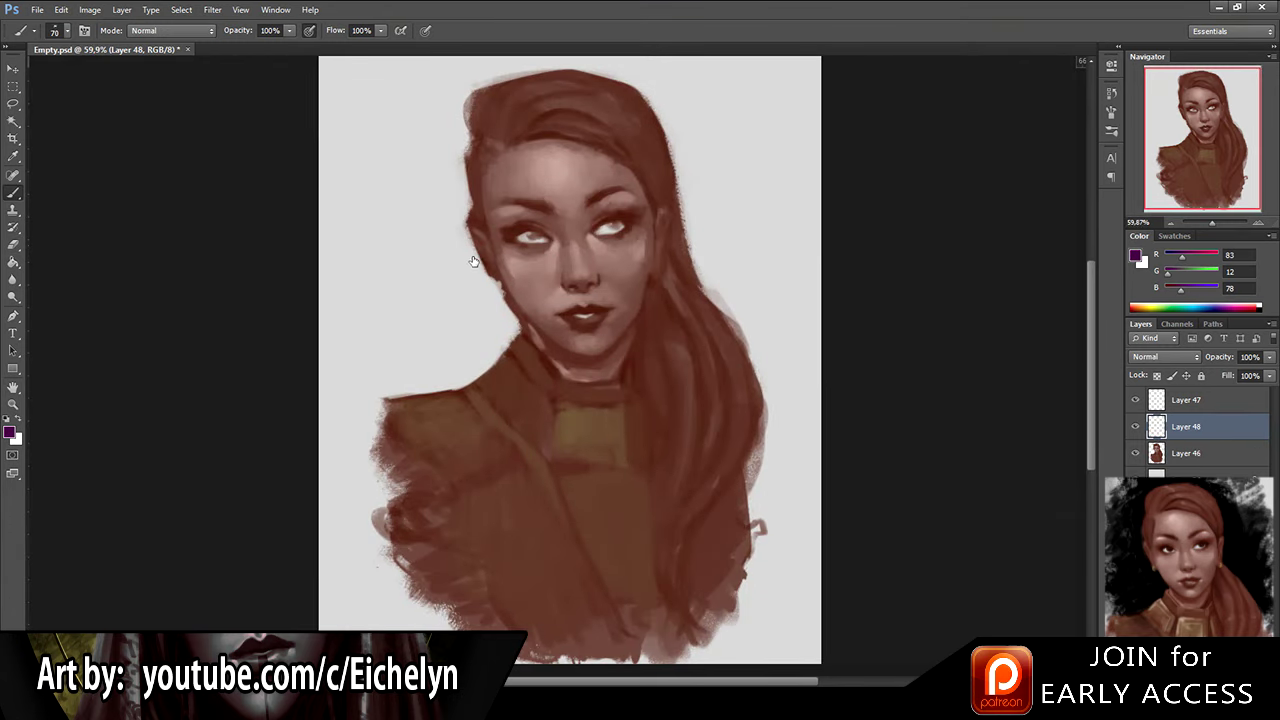
left_click(487, 95, "alt")
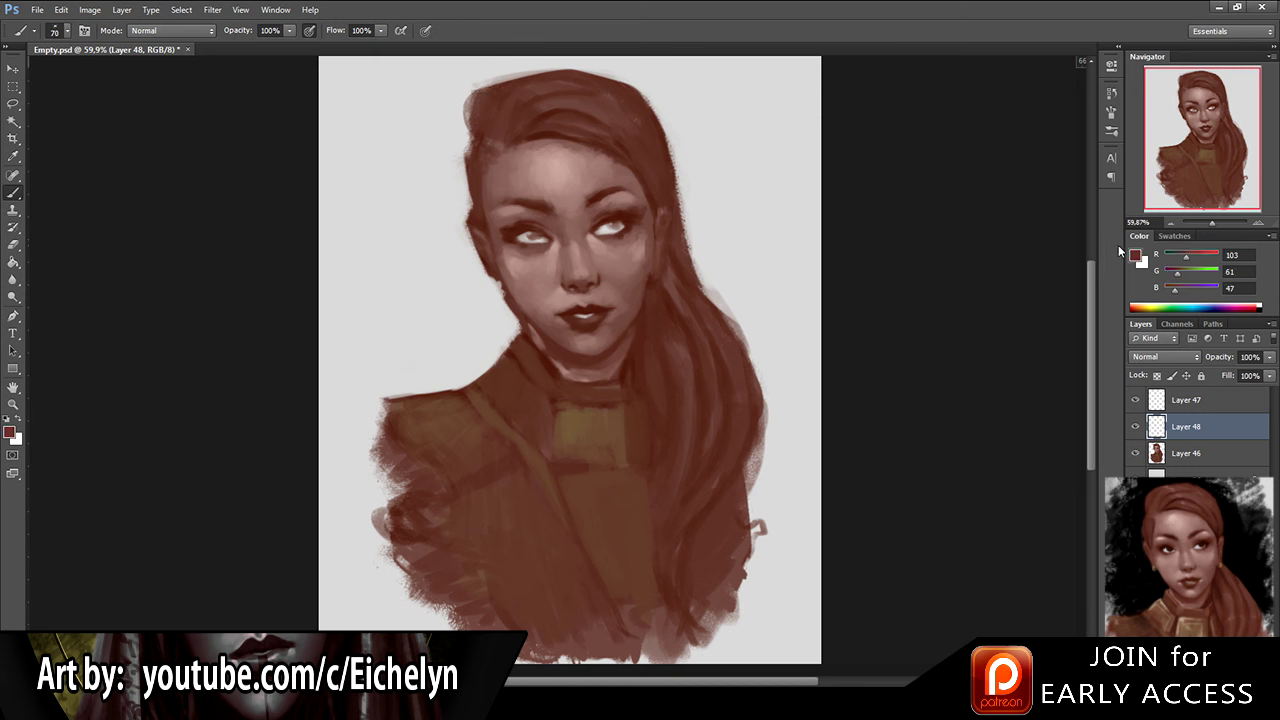
key("i")
key("b")
key("d")
mouse_move(462, 272)
left_mouse_down()
mouse_move(482, 295)
mouse_move(500, 318)
mouse_move(484, 290)
mouse_move(502, 326)
left_mouse_up()
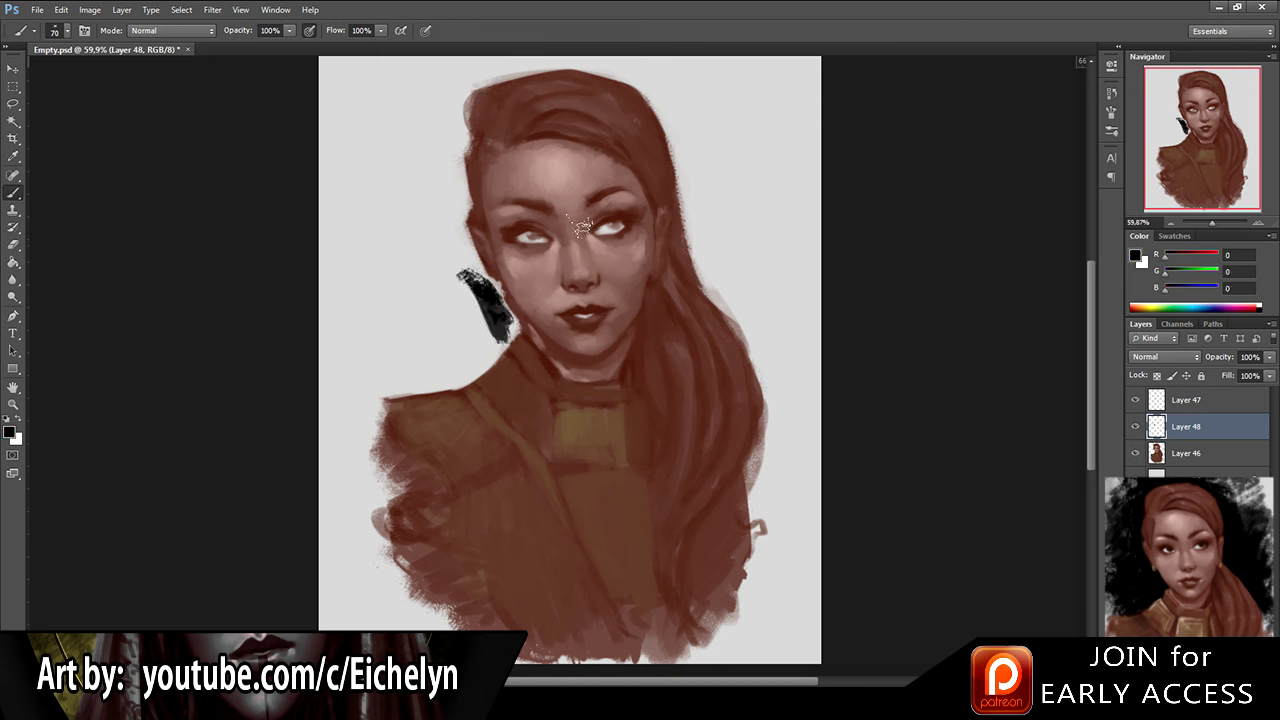
mouse_move(452, 110)
left_mouse_down()
mouse_move(461, 203)
mouse_move(444, 226)
mouse_move(470, 270)
left_mouse_up()
left_click_drag(464, 218, 495, 312)
Step: Trim the black strip around the jaw and extend the black background on Layer 48 down to the shoulder and over the headwrap
key("e")
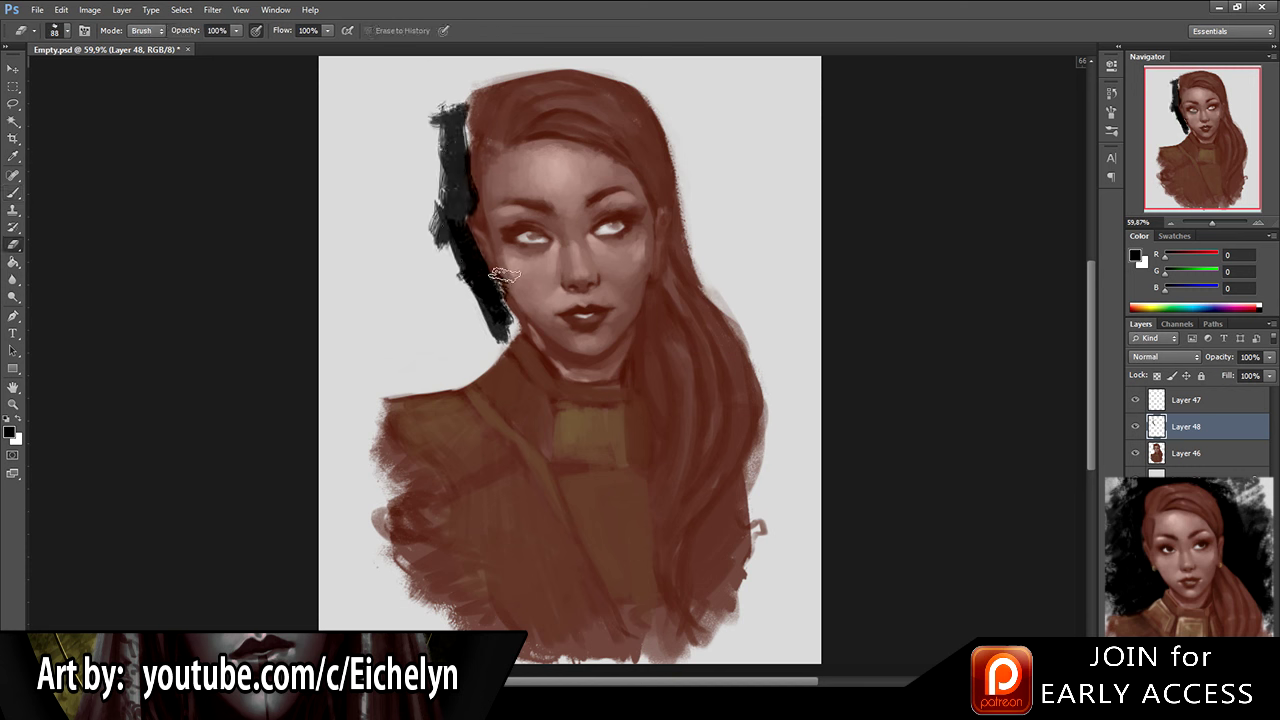
key("b")
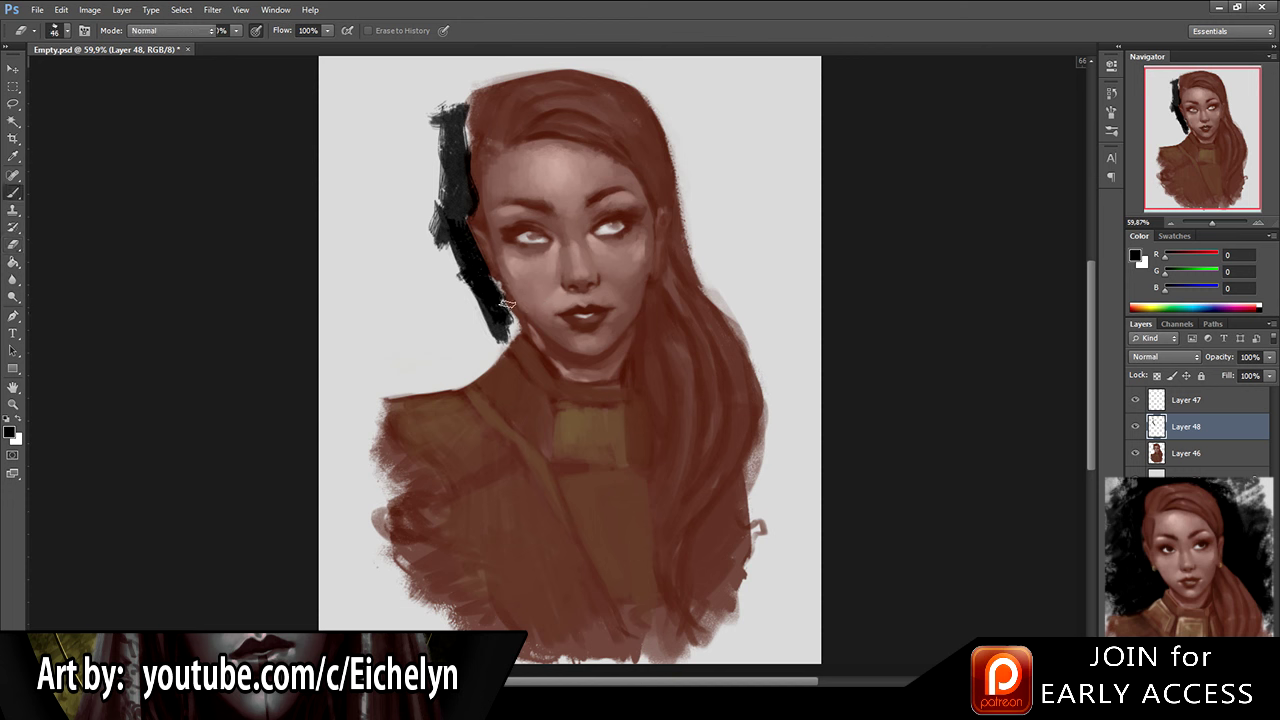
mouse_move(492, 276)
left_mouse_down()
mouse_move(528, 340)
mouse_move(477, 345)
mouse_move(500, 340)
mouse_move(492, 352)
mouse_move(507, 335)
mouse_move(472, 375)
mouse_move(417, 385)
mouse_move(437, 380)
mouse_move(455, 285)
mouse_move(440, 255)
mouse_move(390, 355)
mouse_move(372, 325)
mouse_move(364, 375)
mouse_move(418, 398)
mouse_move(467, 388)
mouse_move(477, 330)
mouse_move(432, 330)
mouse_move(422, 270)
mouse_move(407, 330)
mouse_move(427, 245)
mouse_move(362, 274)
mouse_move(434, 172)
mouse_move(432, 135)
mouse_move(365, 195)
mouse_move(442, 70)
mouse_move(372, 108)
mouse_move(467, 95)
mouse_move(362, 160)
mouse_move(442, 130)
mouse_move(450, 175)
mouse_move(467, 94)
mouse_move(455, 88)
mouse_move(425, 150)
left_mouse_up()
key("e")
key("b")
key("e")
key("b")
left_click_drag(398, 326, 385, 356)
mouse_move(450, 108)
left_mouse_down()
mouse_move(543, 86)
mouse_move(473, 122)
mouse_move(462, 100)
mouse_move(434, 120)
mouse_move(560, 82)
mouse_move(417, 89)
mouse_move(390, 108)
mouse_move(500, 82)
mouse_move(561, 100)
mouse_move(640, 90)
mouse_move(684, 132)
mouse_move(690, 198)
mouse_move(640, 125)
mouse_move(690, 237)
left_mouse_up()
mouse_move(560, 72)
left_mouse_down()
mouse_move(720, 120)
mouse_move(752, 172)
left_mouse_up()
left_click_drag(714, 187, 740, 175)
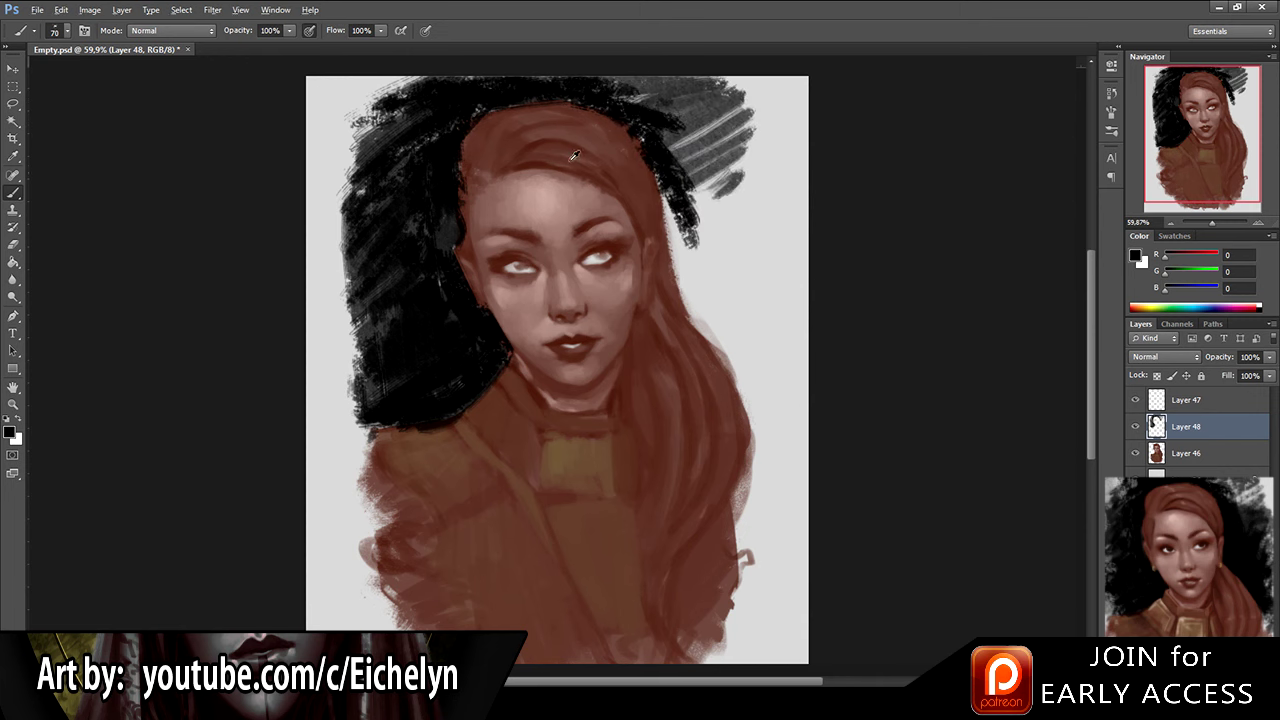
Step: Try to extend the black background down the hair side of the headwrap and undo the strokes
scroll(585, 165, "down", 3)
scroll(585, 165, "up", 2)
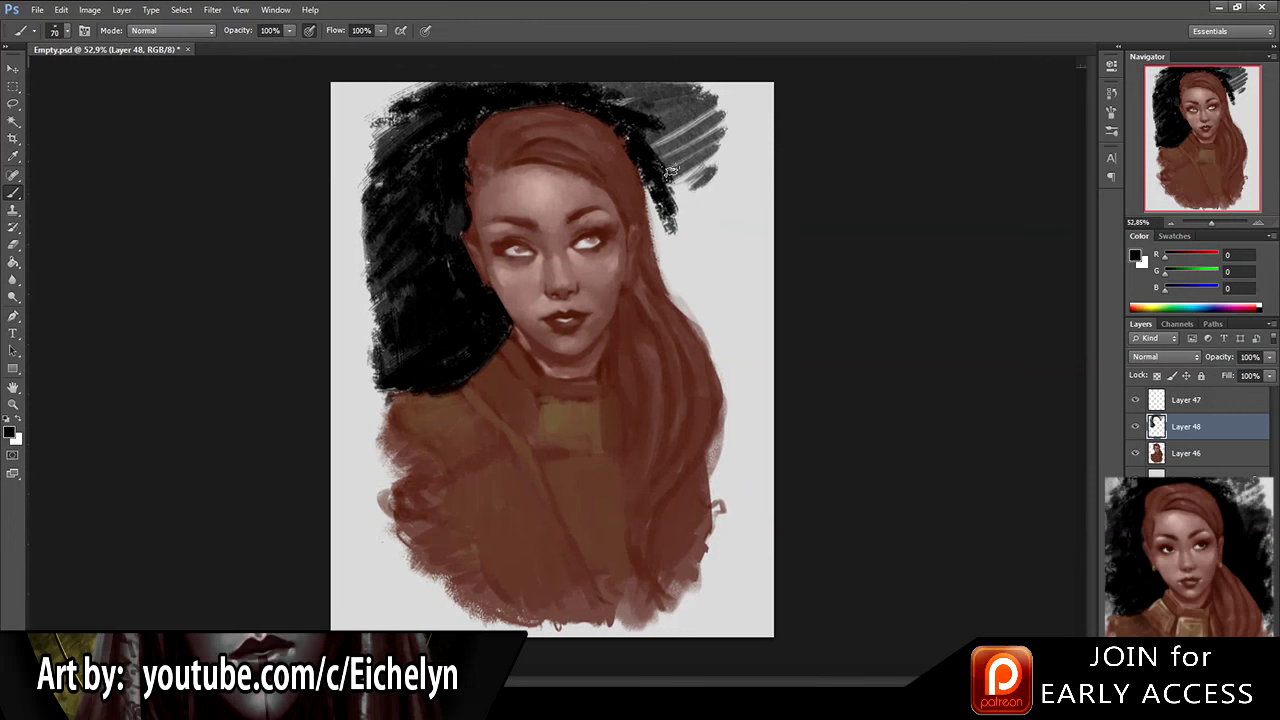
mouse_move(663, 165)
left_mouse_down()
mouse_move(672, 190)
mouse_move(658, 240)
mouse_move(680, 220)
mouse_move(660, 272)
mouse_move(689, 264)
left_mouse_up()
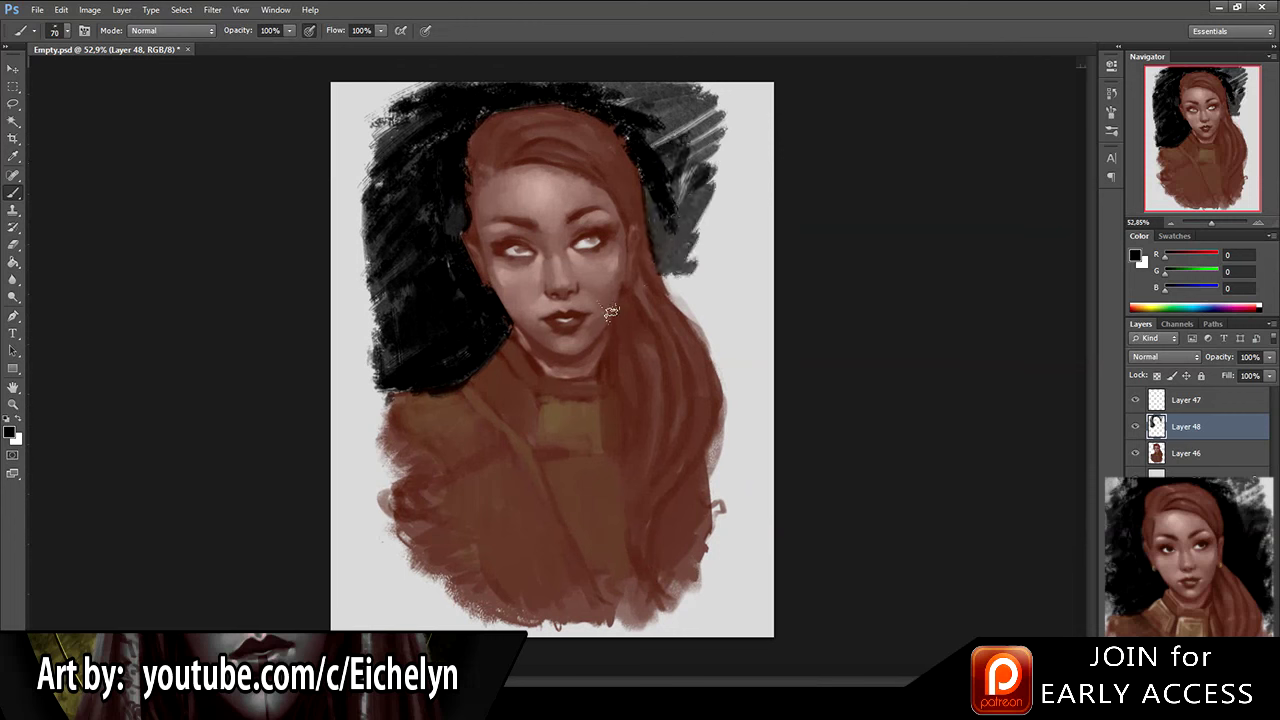
key("ctrl+z")
Step: Break up the gray background beside the headwrap with a 319 px textured eraser and fill the ragged outer edge of the black area
key("e")
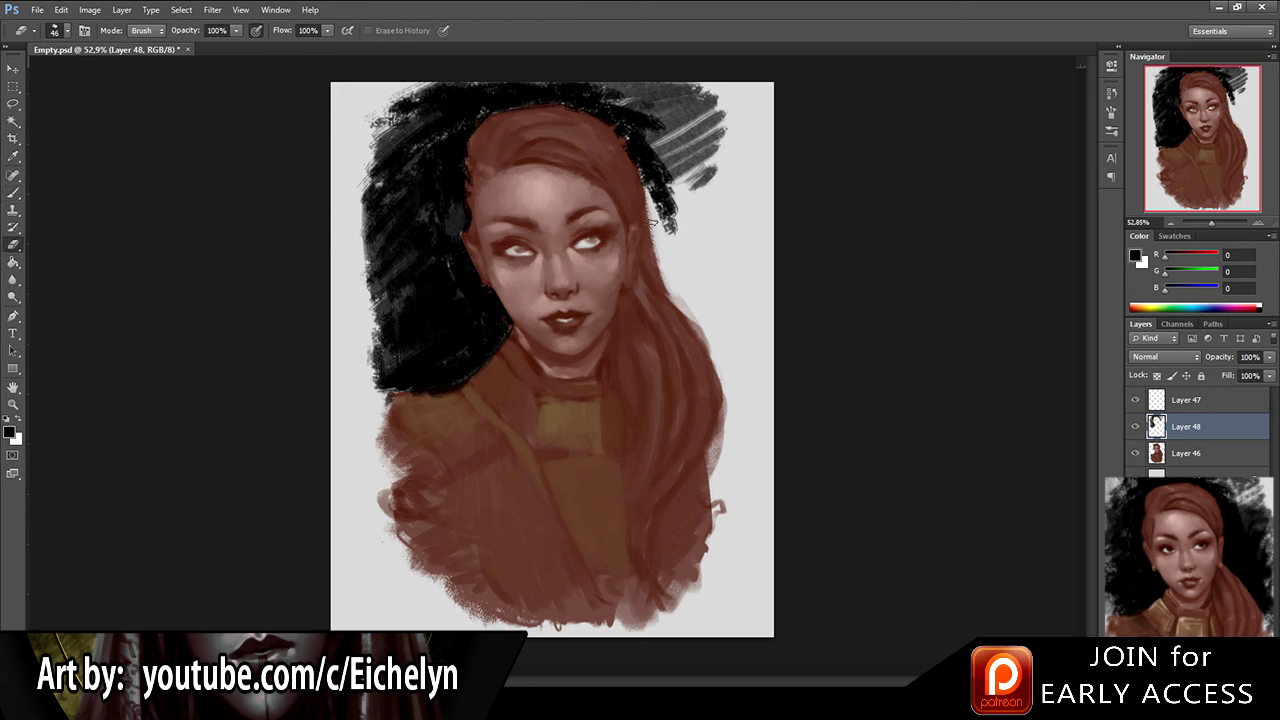
key("bracketright")
key("bracketright")
key("bracketright")
key("bracketright")
key("bracketright")
key("bracketright")
key("bracketright")
key("bracketright")
key("bracketright")
key("bracketright")
left_click(663, 297)
mouse_move(684, 110)
left_mouse_down()
mouse_move(750, 128)
mouse_move(690, 185)
mouse_move(690, 220)
left_mouse_up()
key("ctrl+z")
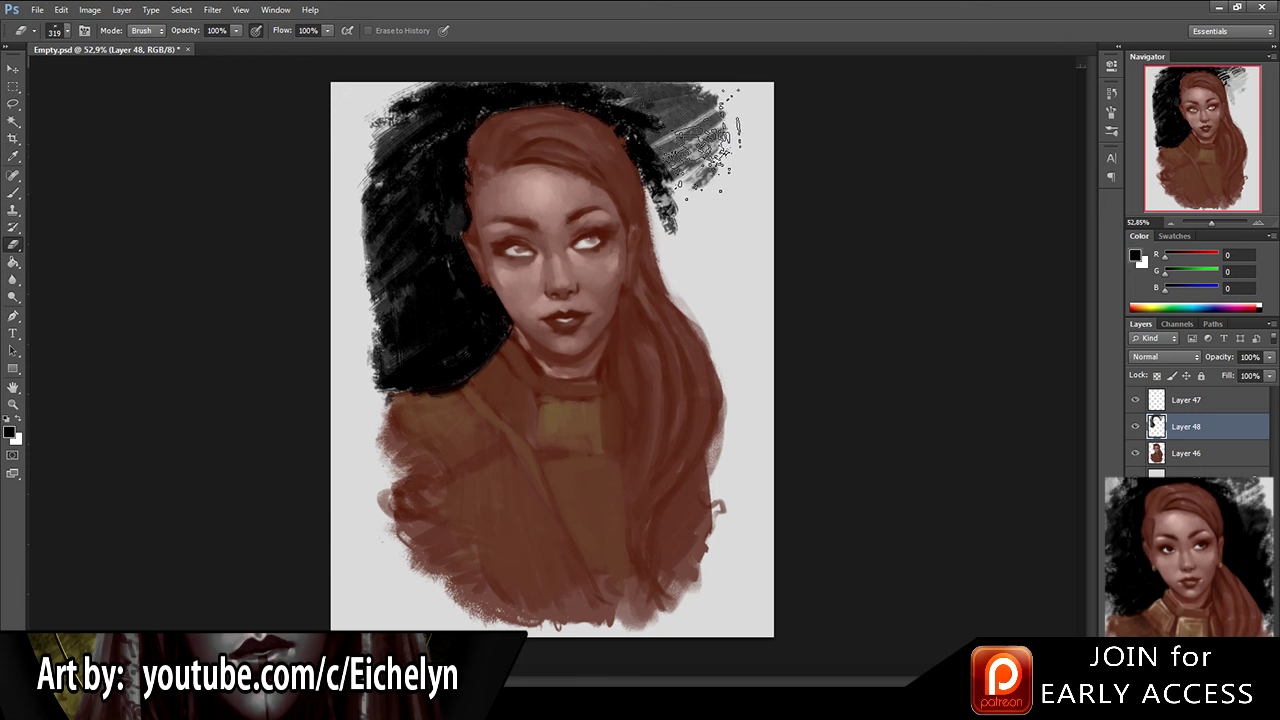
mouse_move(705, 155)
left_mouse_down()
mouse_move(691, 200)
mouse_move(686, 150)
mouse_move(686, 215)
mouse_move(686, 150)
mouse_move(656, 160)
mouse_move(671, 110)
mouse_move(696, 110)
mouse_move(618, 266)
left_mouse_up()
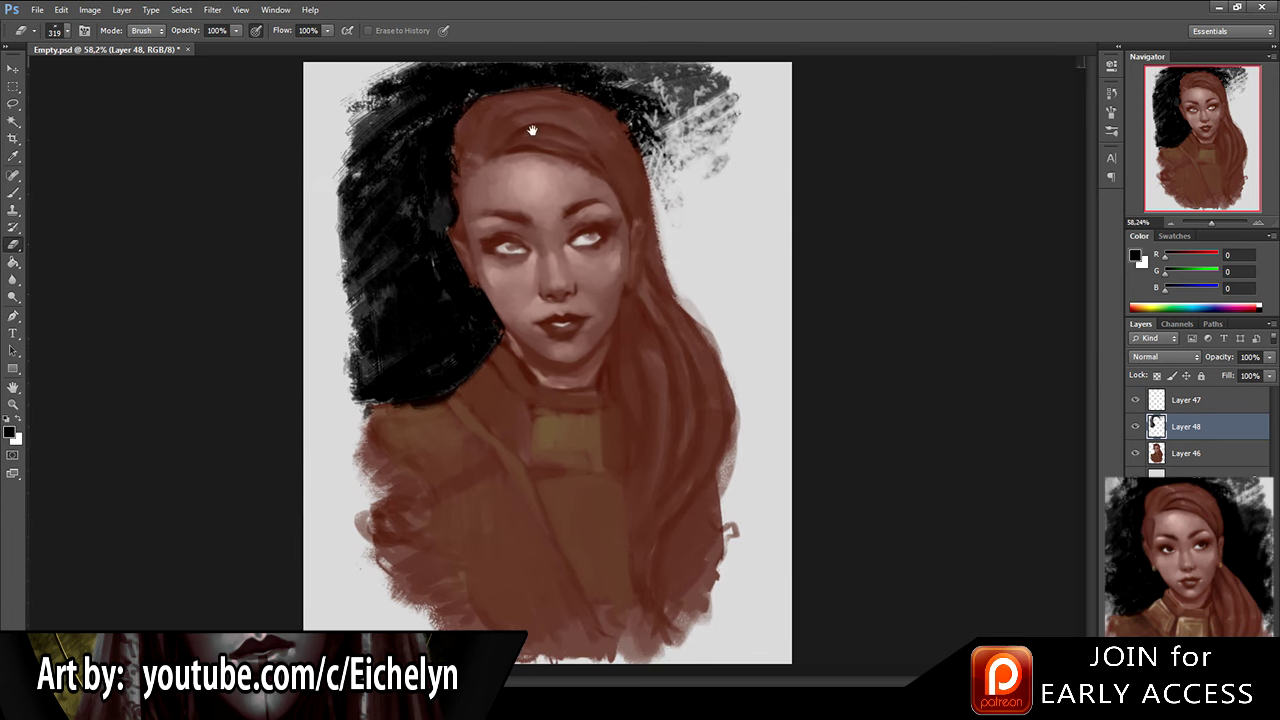
key("b")
mouse_move(384, 85)
left_mouse_down()
mouse_move(366, 183)
mouse_move(364, 62)
mouse_move(374, 92)
mouse_move(361, 75)
mouse_move(356, 153)
mouse_move(344, 75)
mouse_move(356, 108)
mouse_move(354, 298)
mouse_move(358, 82)
mouse_move(362, 452)
left_mouse_up()
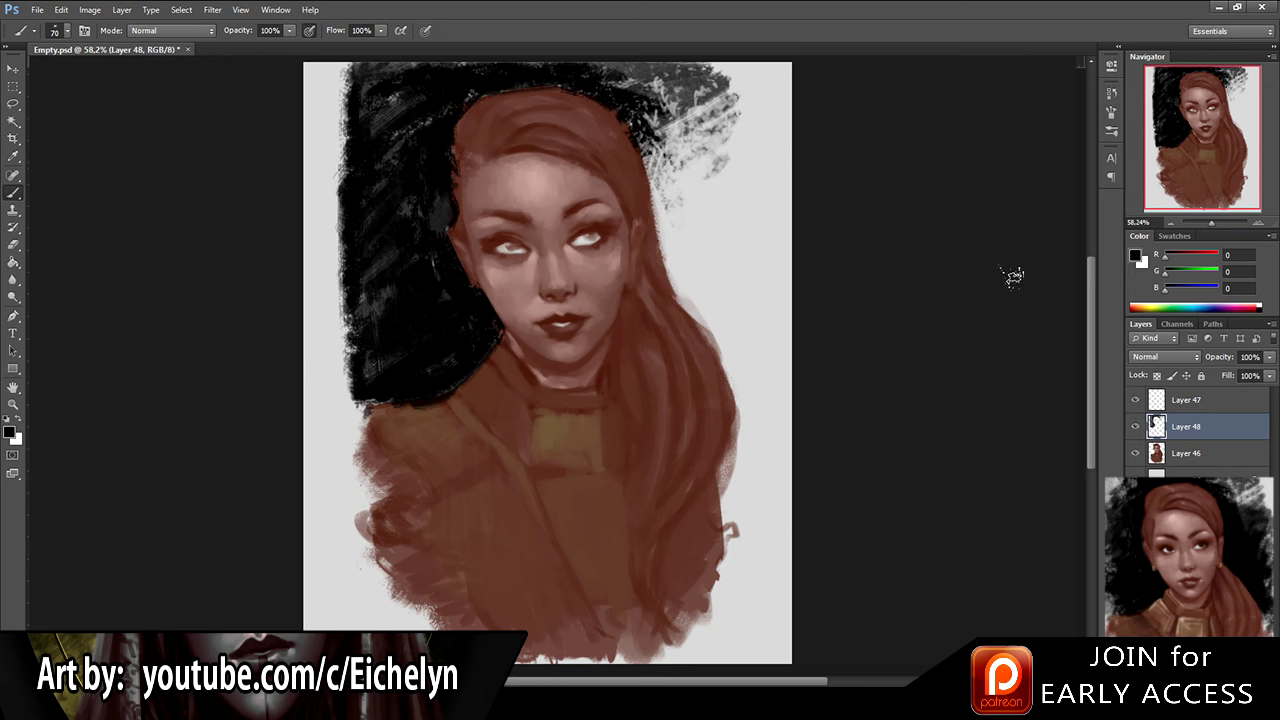
Step: Make Layer 47 the active layer and save the document
left_click(1213, 404)
left_click(518, 189, "alt")
mouse_move(525, 187)
left_mouse_down()
mouse_move(512, 187)
mouse_move(557, 177)
left_mouse_up()
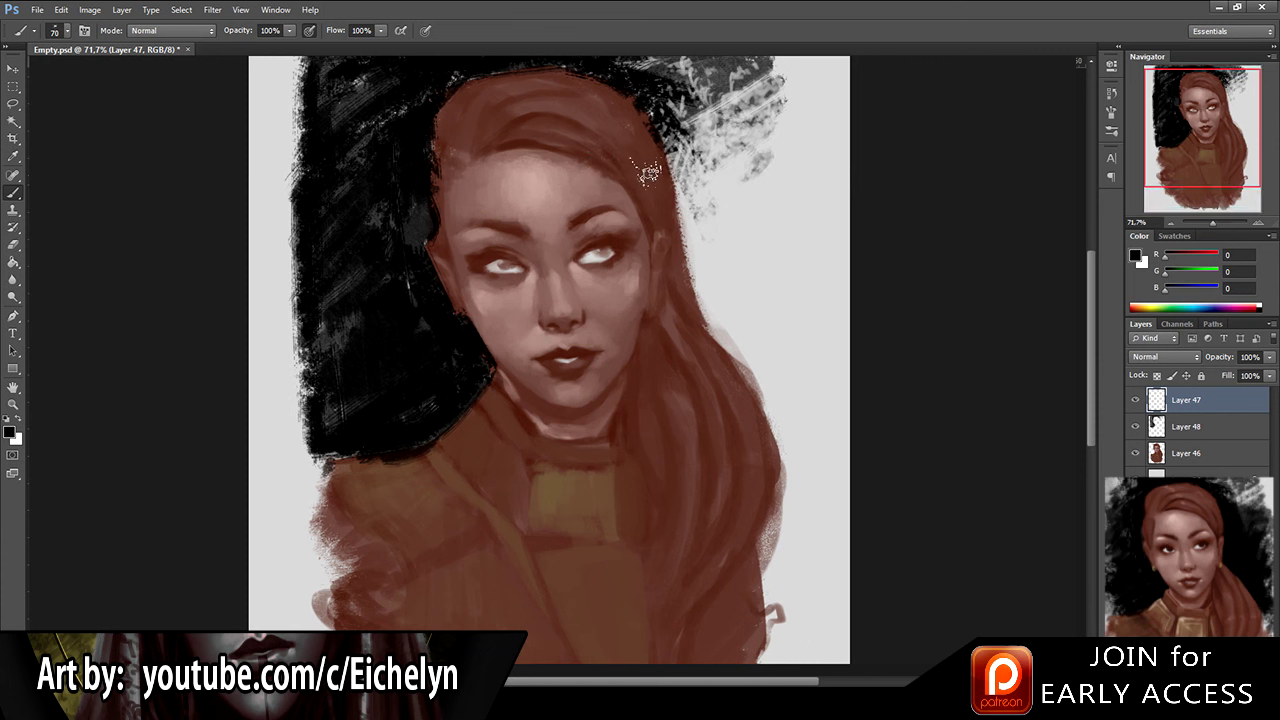
key("ctrl+s")
Step: Change the brush to a 25 px preset and the eraser to a 12 px round preset
key("period")
key("period")
key("period")
left_click(228, 706)
left_click(1043, 16)
scroll(501, 286, "up", 1)
key("e")
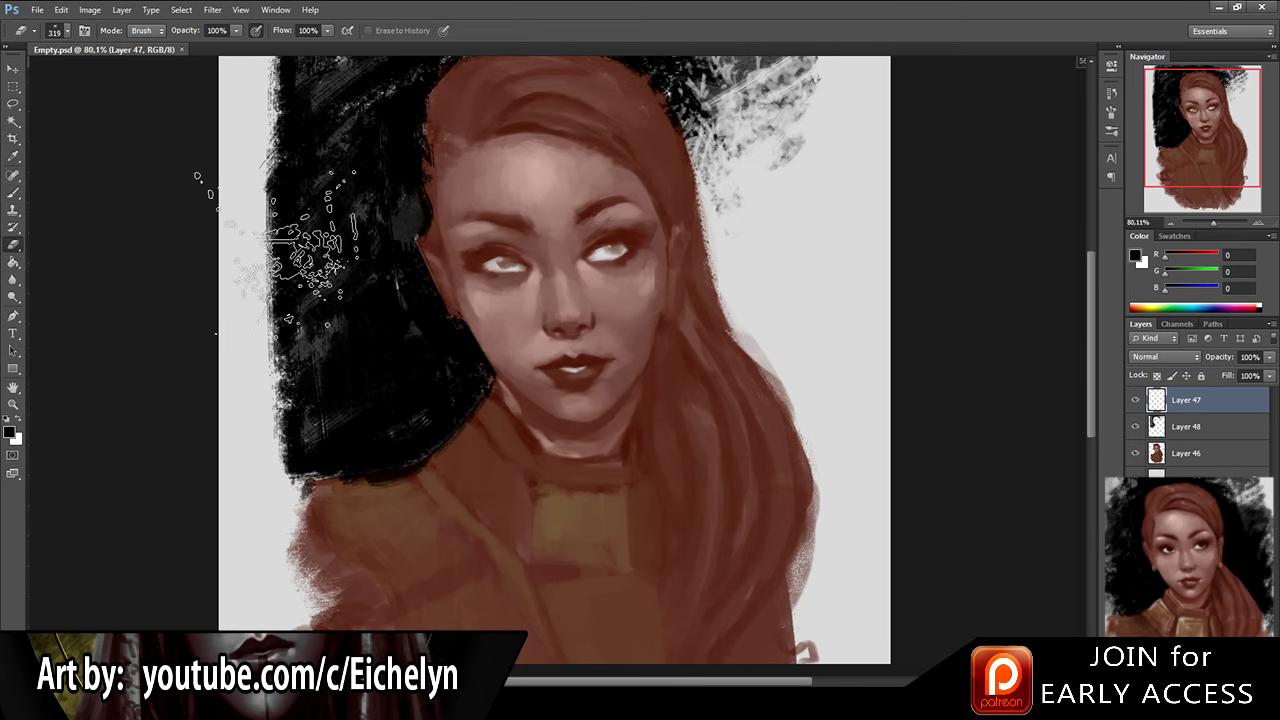
key("period")
key("period")
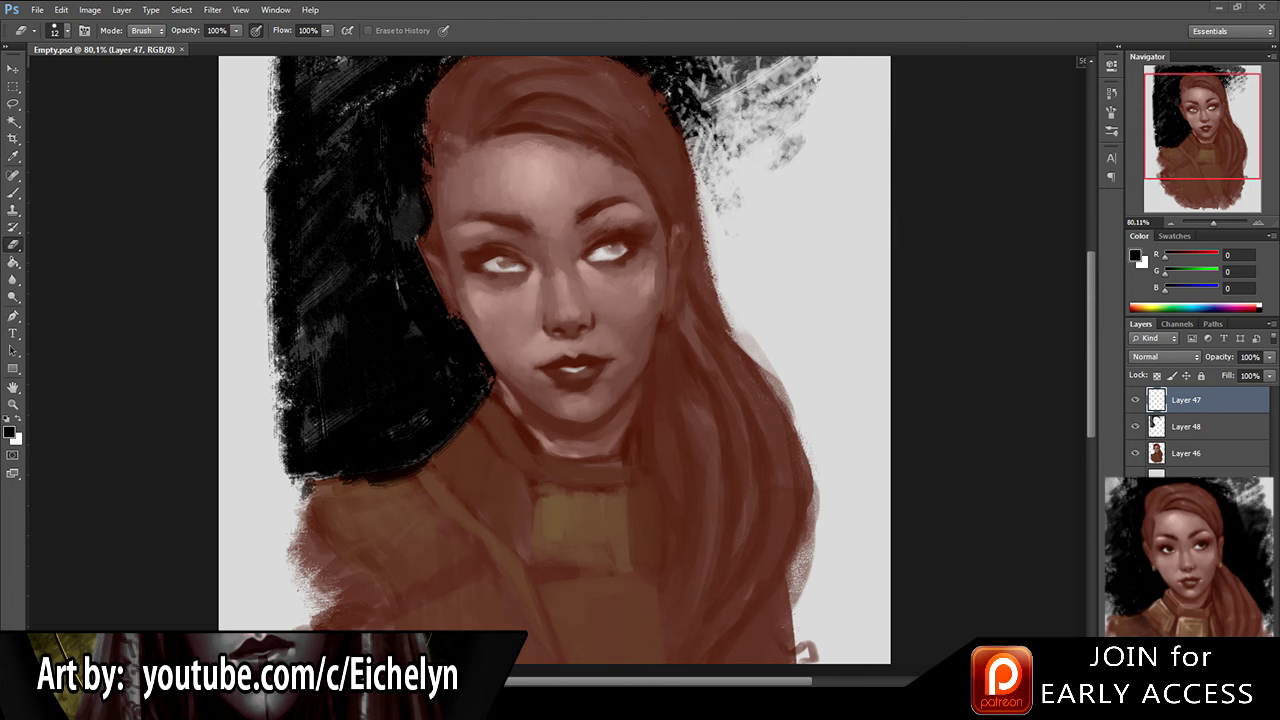
Step: Darken the lash line of the eye nearest the black background with dark brown (46, 21, 13) at 15 px
scroll(557, 250, "up", 1)
key("b")
left_click(703, 216, "alt")
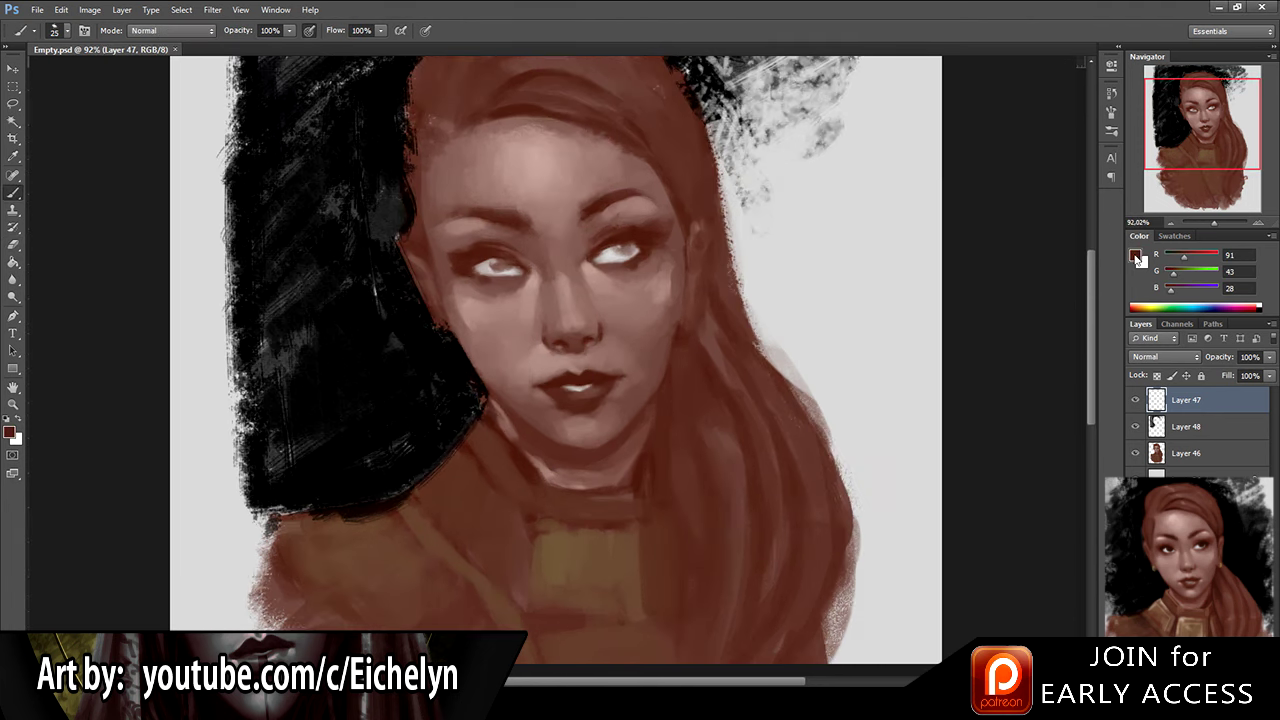
key("i")
key("b")
key("i")
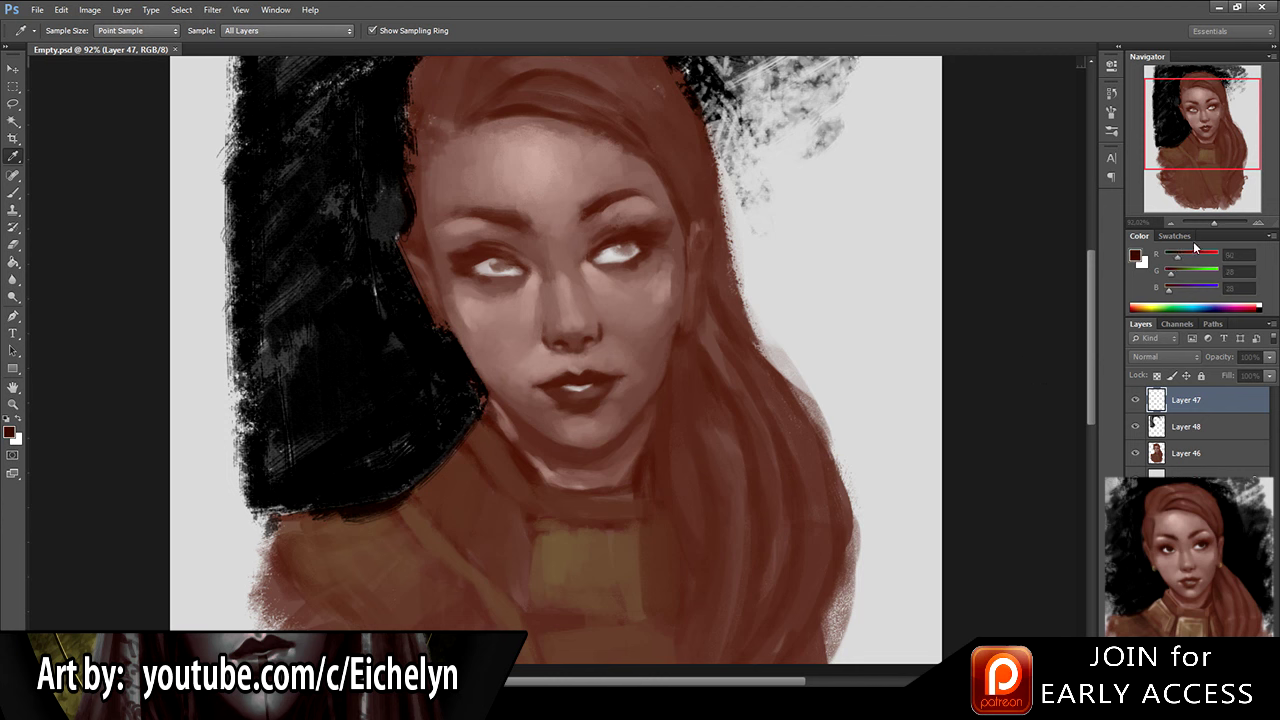
key("b")
key("bracketleft")
left_click(490, 256)
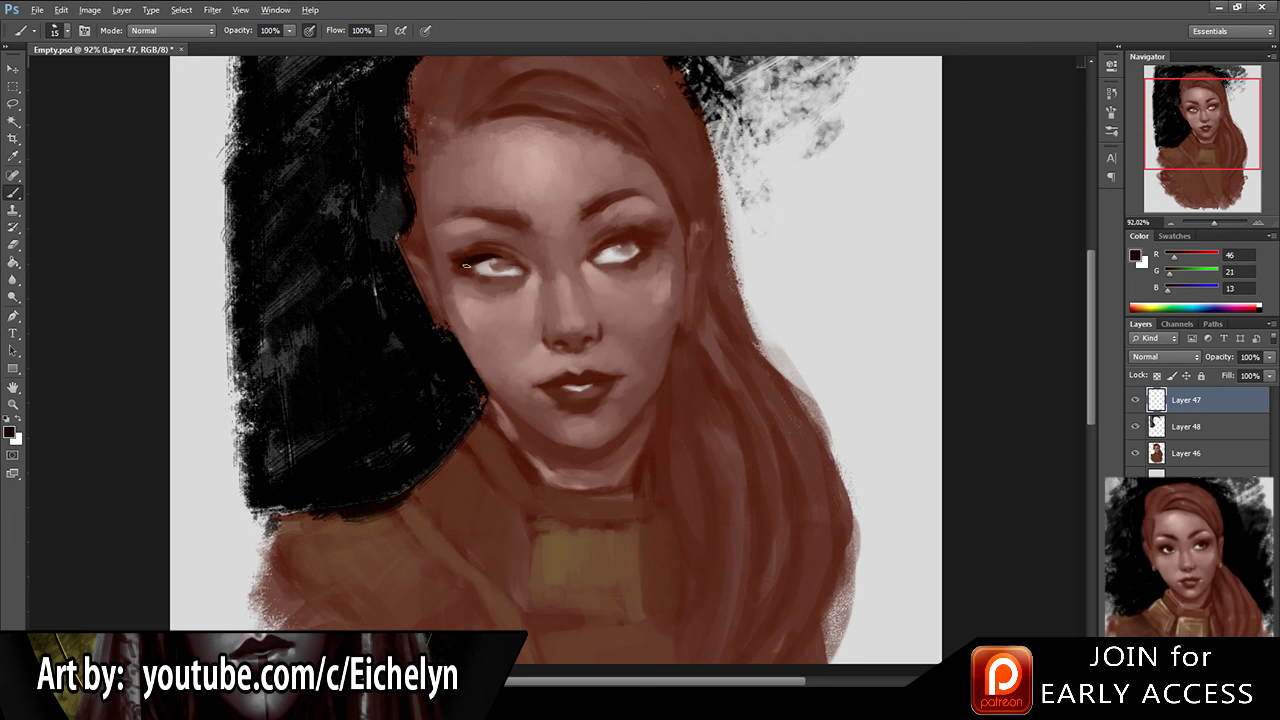
Step: Refine the lids of that eye with eraser and brush and darken the other eye's upper lash line
key("e")
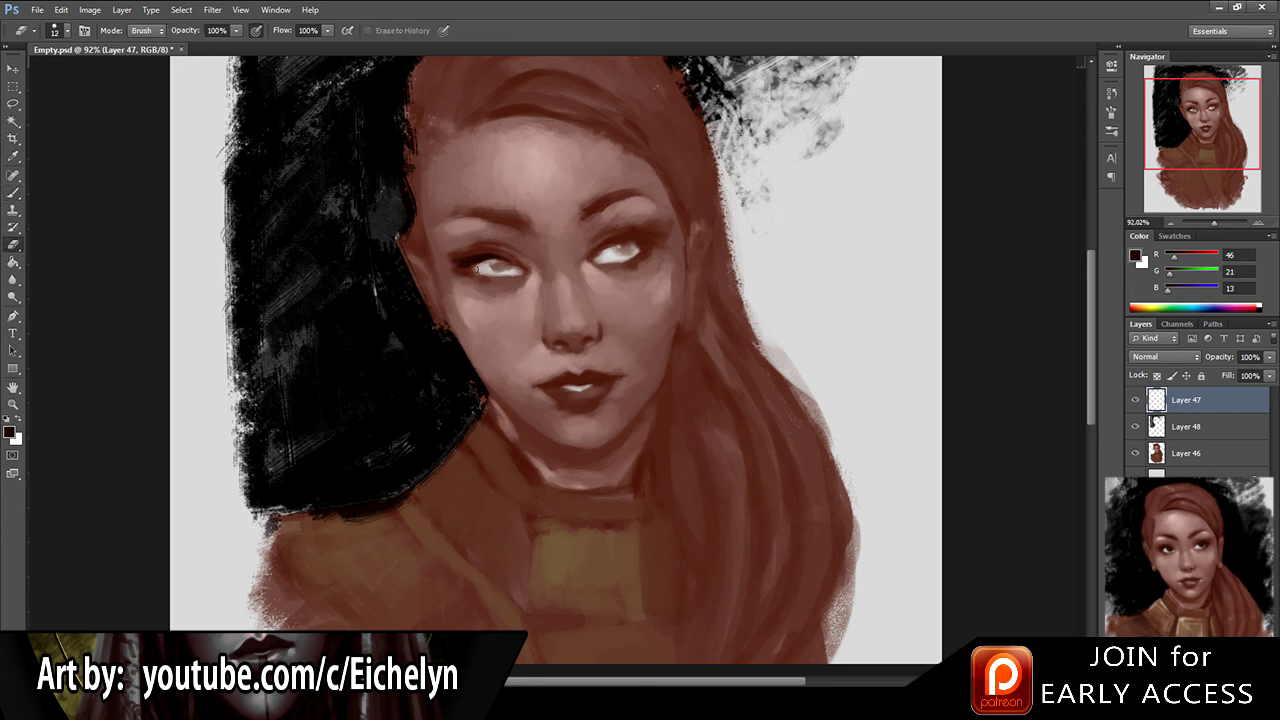
key("b")
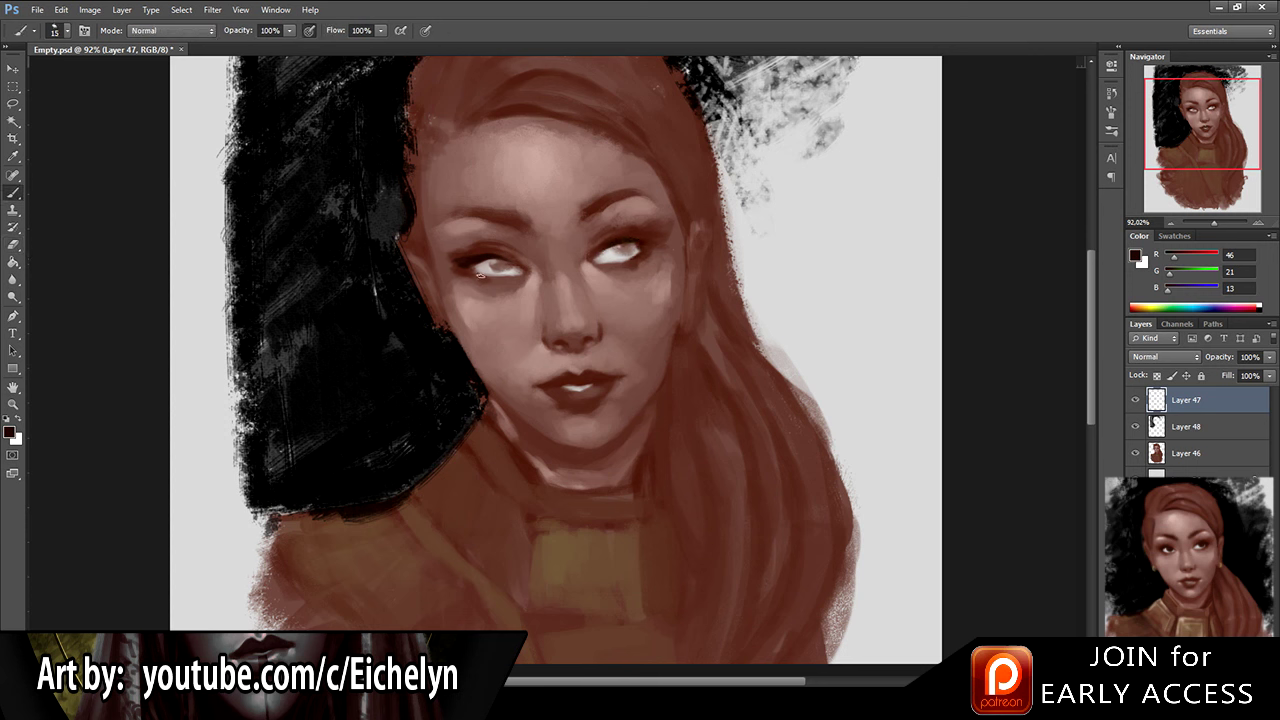
key("e")
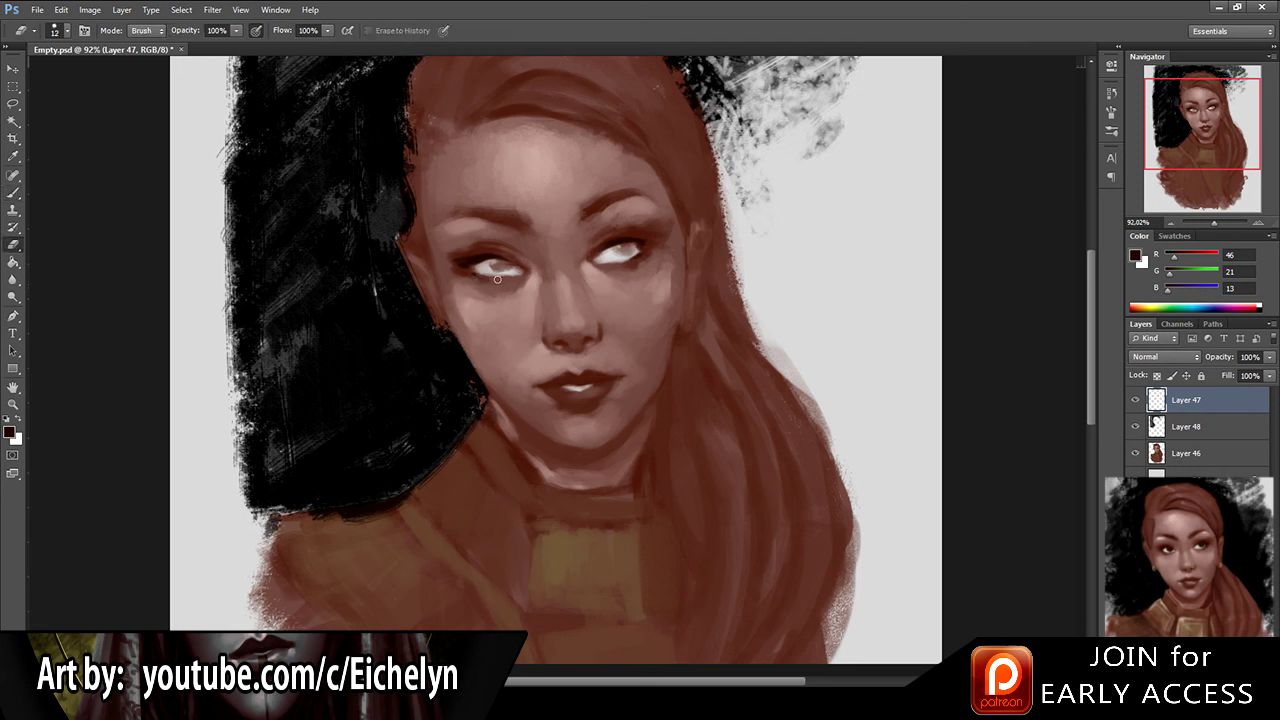
key("b")
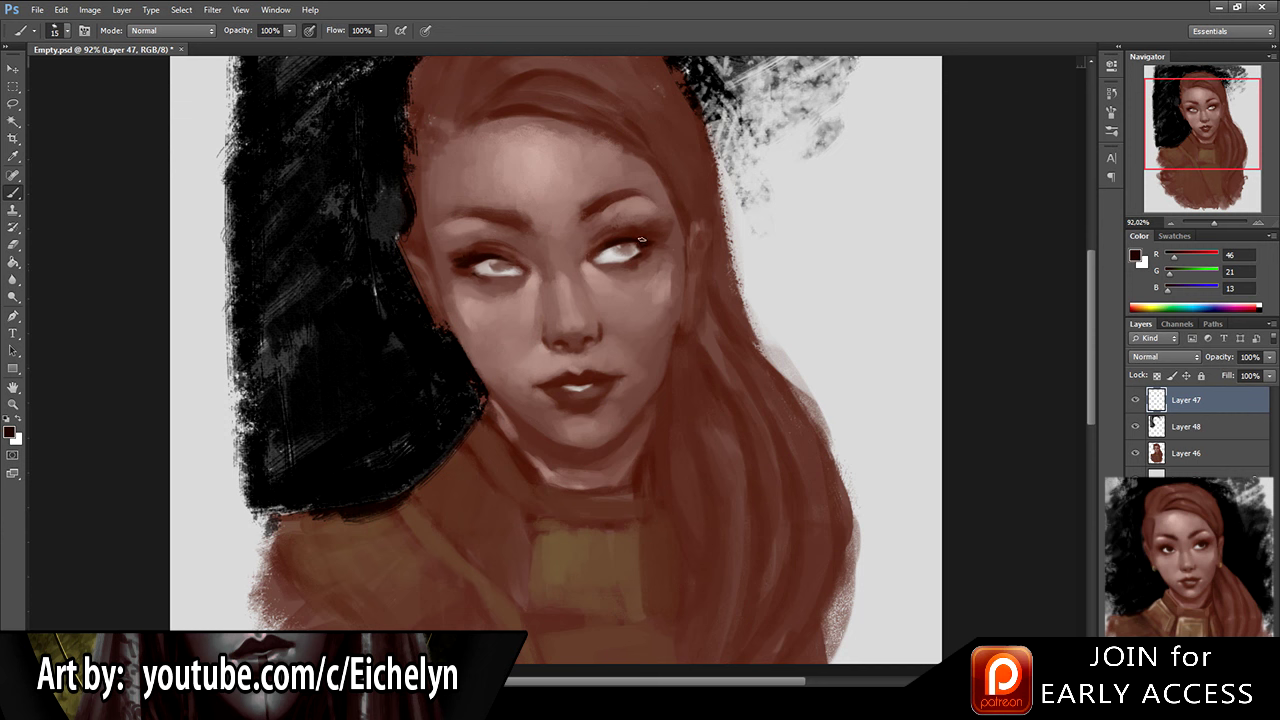
Step: Darken both eyebrows and define their inner ends with sampled browns such as (61, 30, 20) and (82, 43, 31)
left_click(598, 208, "alt")
left_click(606, 200, "alt")
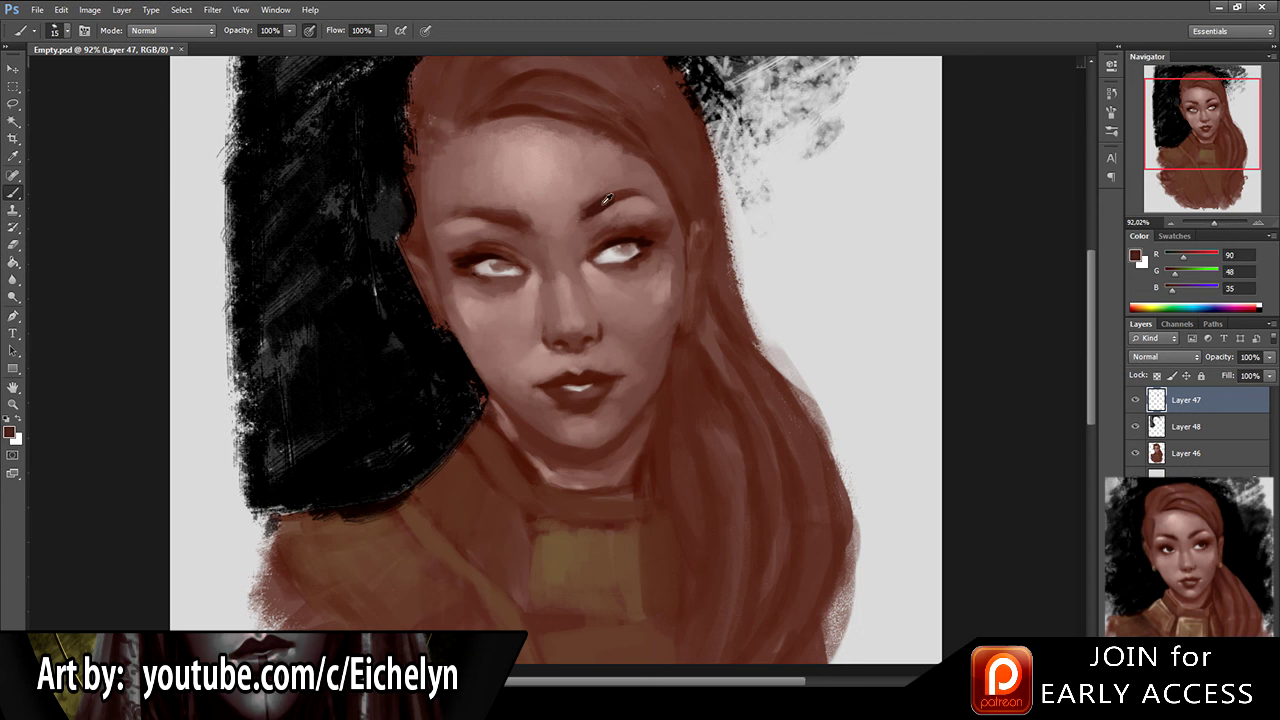
left_click(630, 240, "alt")
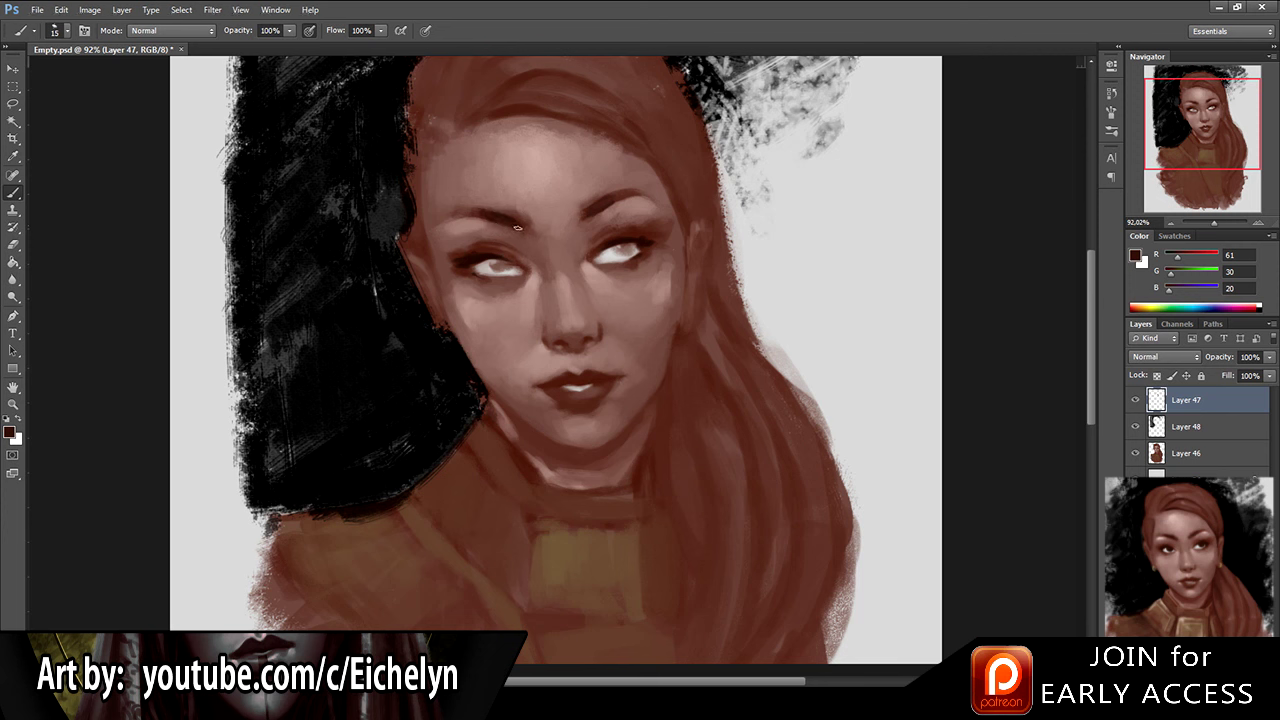
left_click(532, 222, "alt")
left_click(601, 205, "alt")
left_click(586, 212, "alt")
left_click(580, 216, "alt")
key("e")
scroll(536, 221, "down", 3)
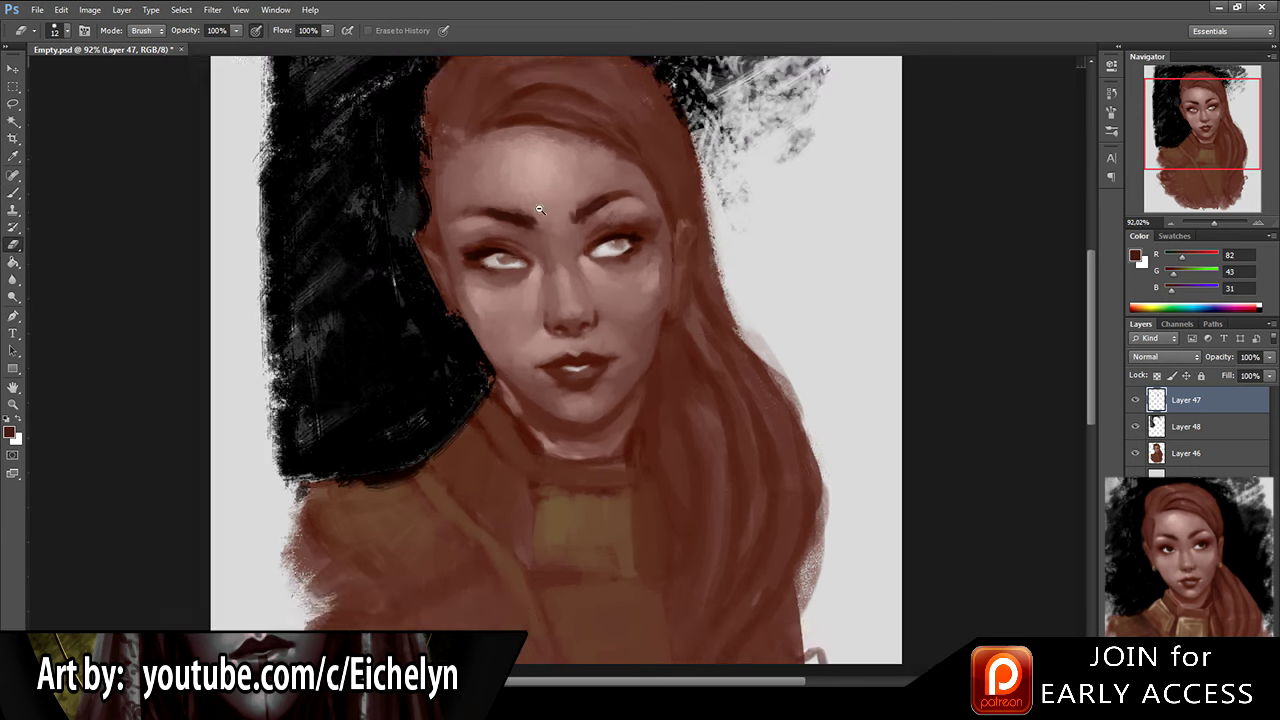
Step: Reshape the inner end of the eyebrow nearest the black background with sampled skin tone (150, 116, 105) and dark brown (62, 30, 20)
scroll(535, 221, "up", 3)
key("b")
left_click(533, 218, "alt")
left_click(531, 223, "alt")
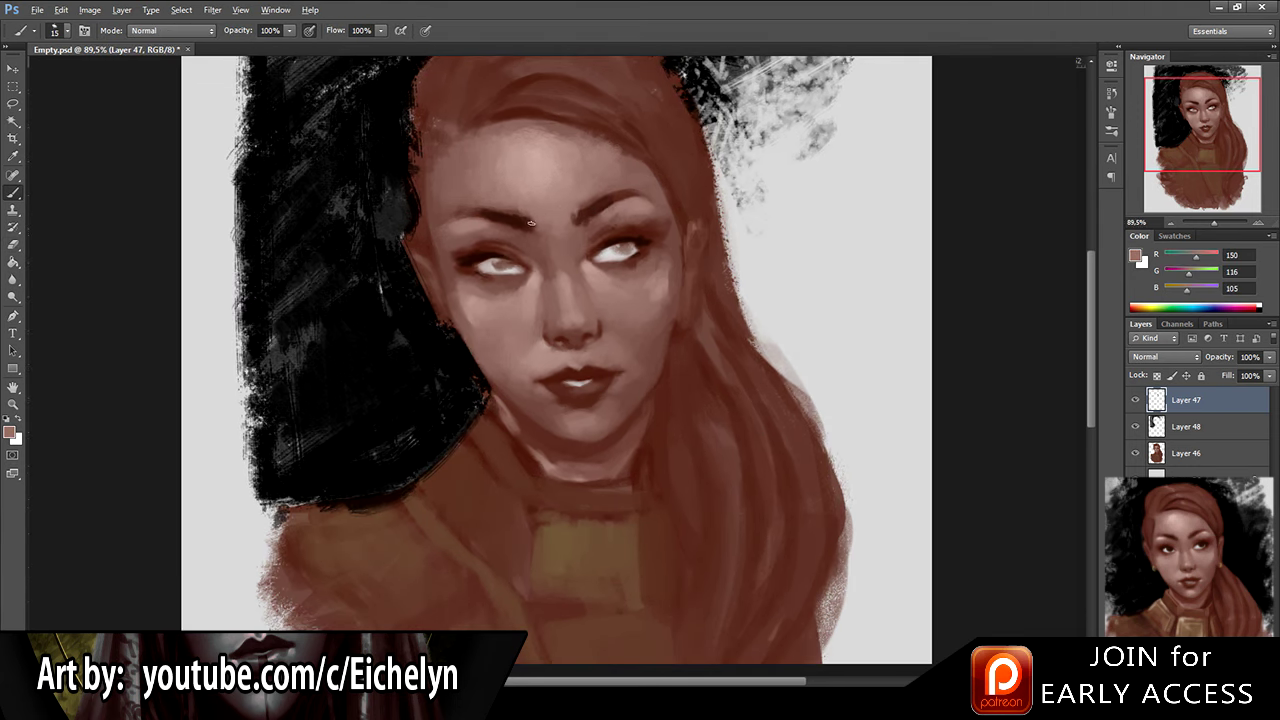
left_click(530, 224, "alt")
key("e")
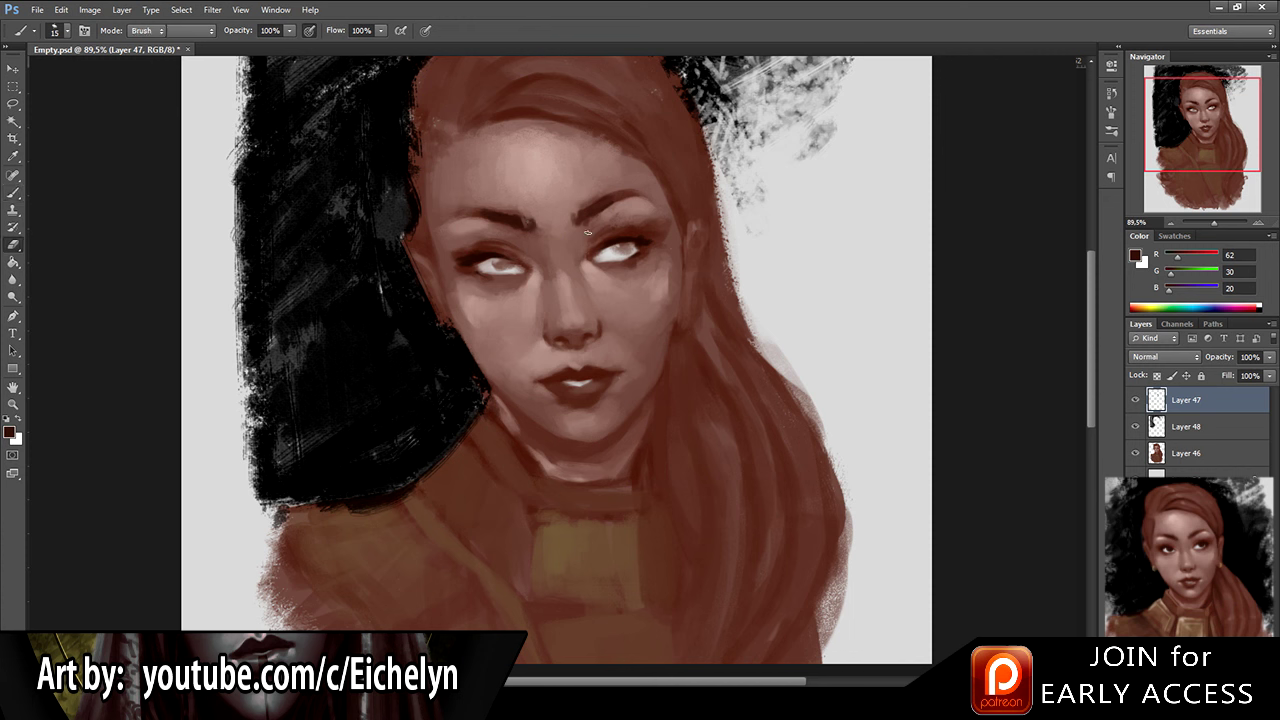
key("b")
Step: Trim the arch of the eyebrow on the hair side with sampled skin tones and erase the excess strokes
left_click(632, 205, "alt")
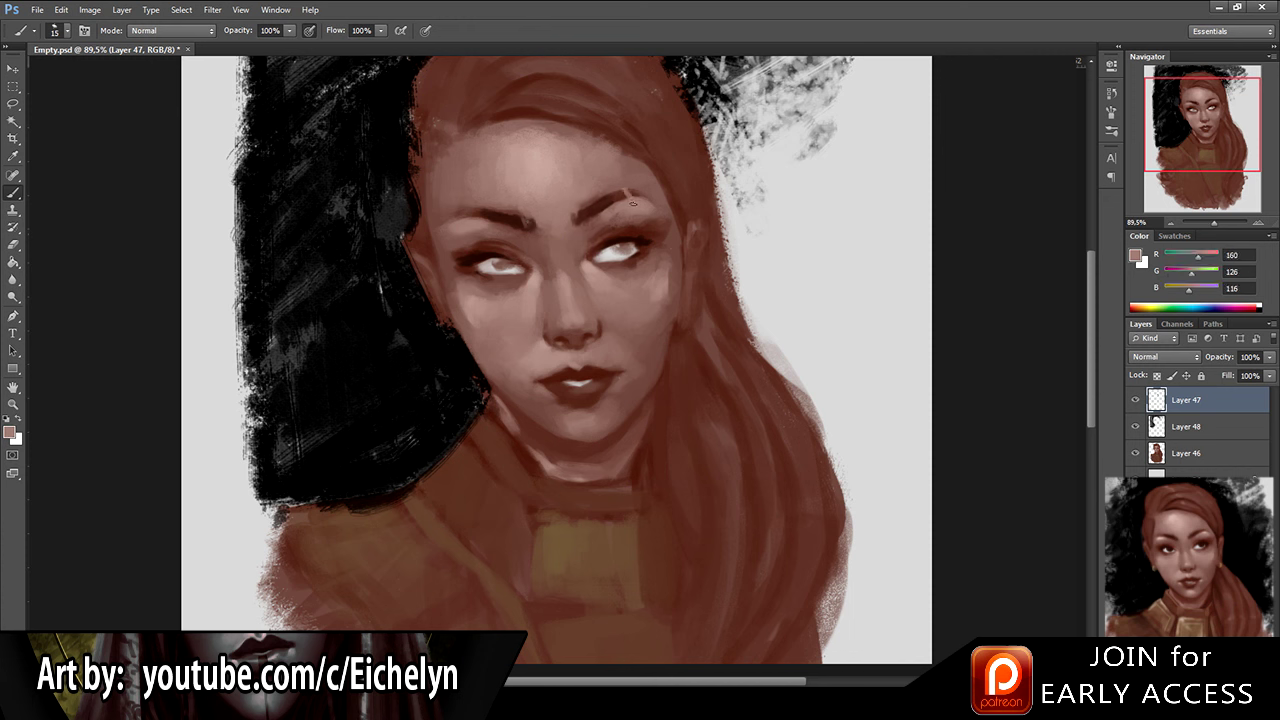
left_click(625, 191, "alt")
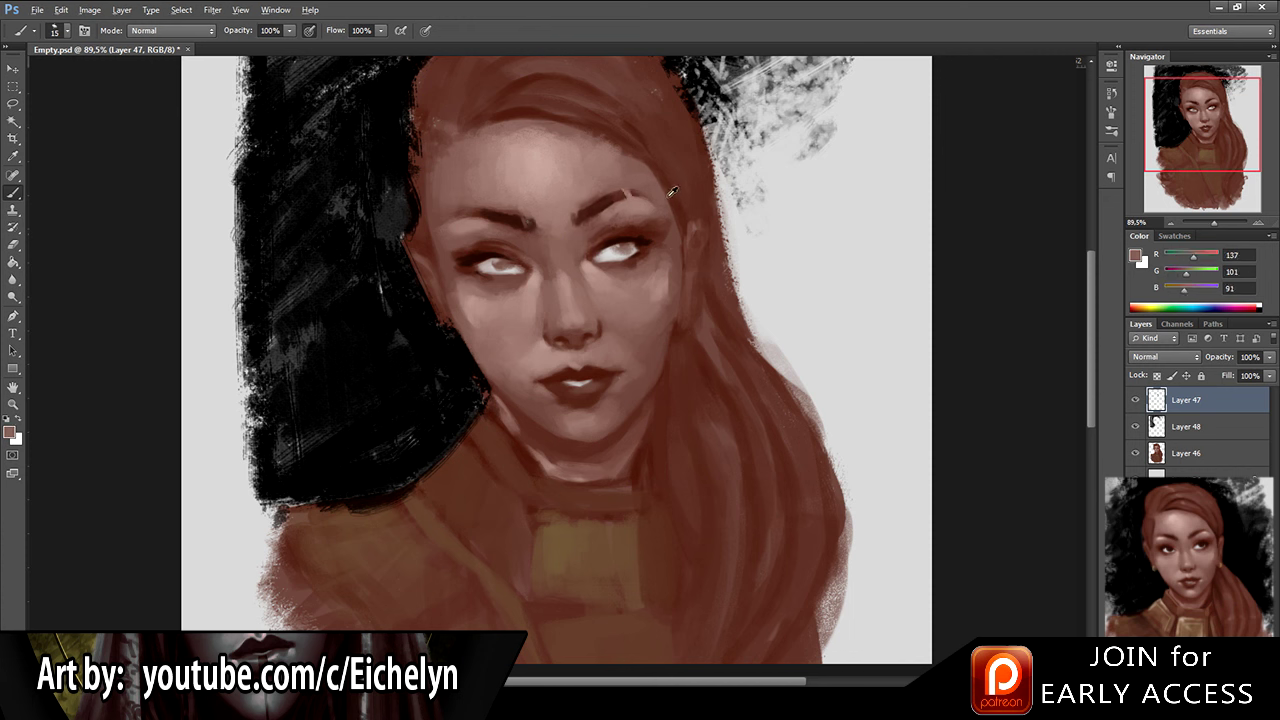
key("e")
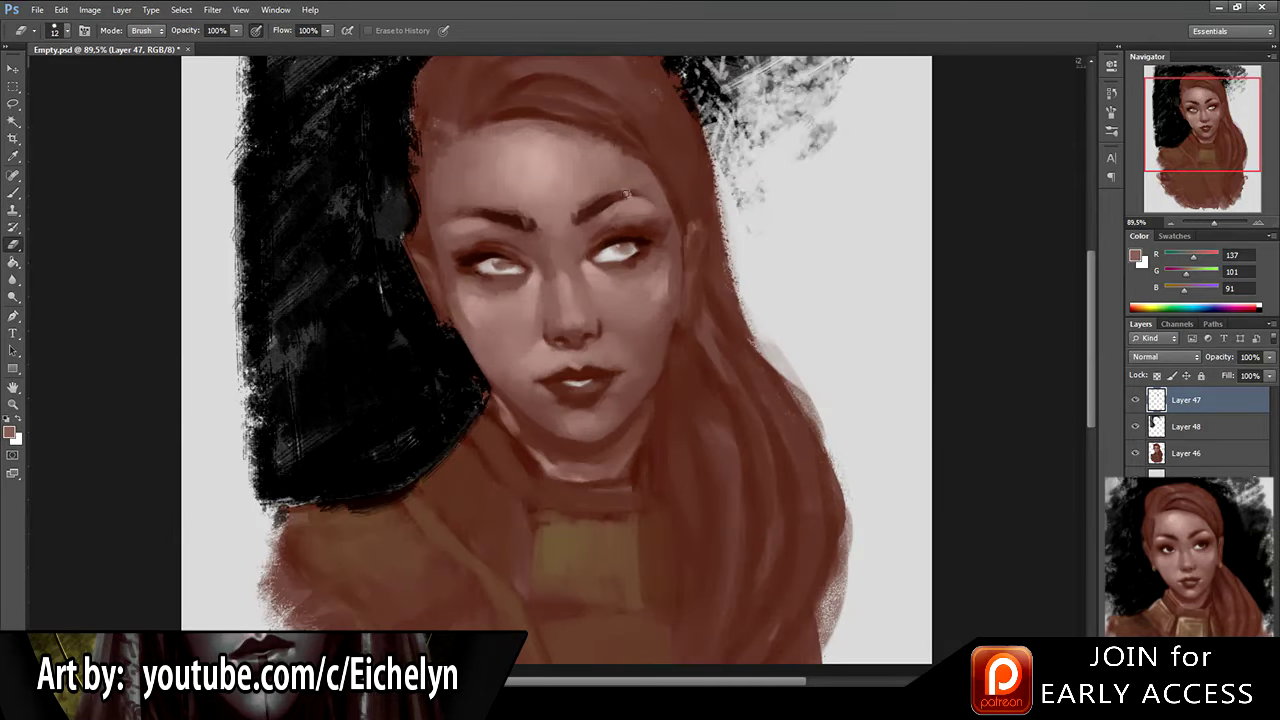
left_click_drag(594, 205, 587, 192)
mouse_move(545, 241)
left_mouse_down()
mouse_move(598, 250)
mouse_move(590, 223)
left_mouse_up()
key("b")
Step: Touch up the eyebrows and eyelids with sampled browns (87, 38, 22) and (45, 20, 12)
left_click(617, 244, "alt")
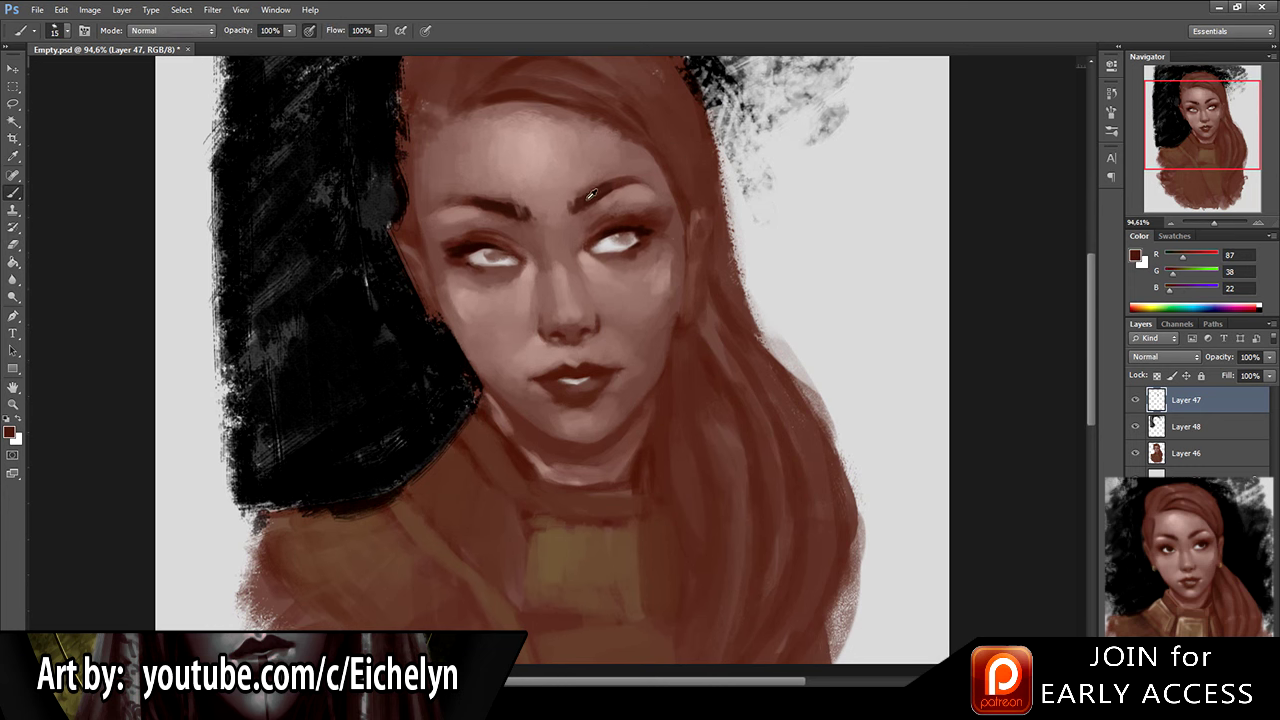
left_click(472, 238, "alt")
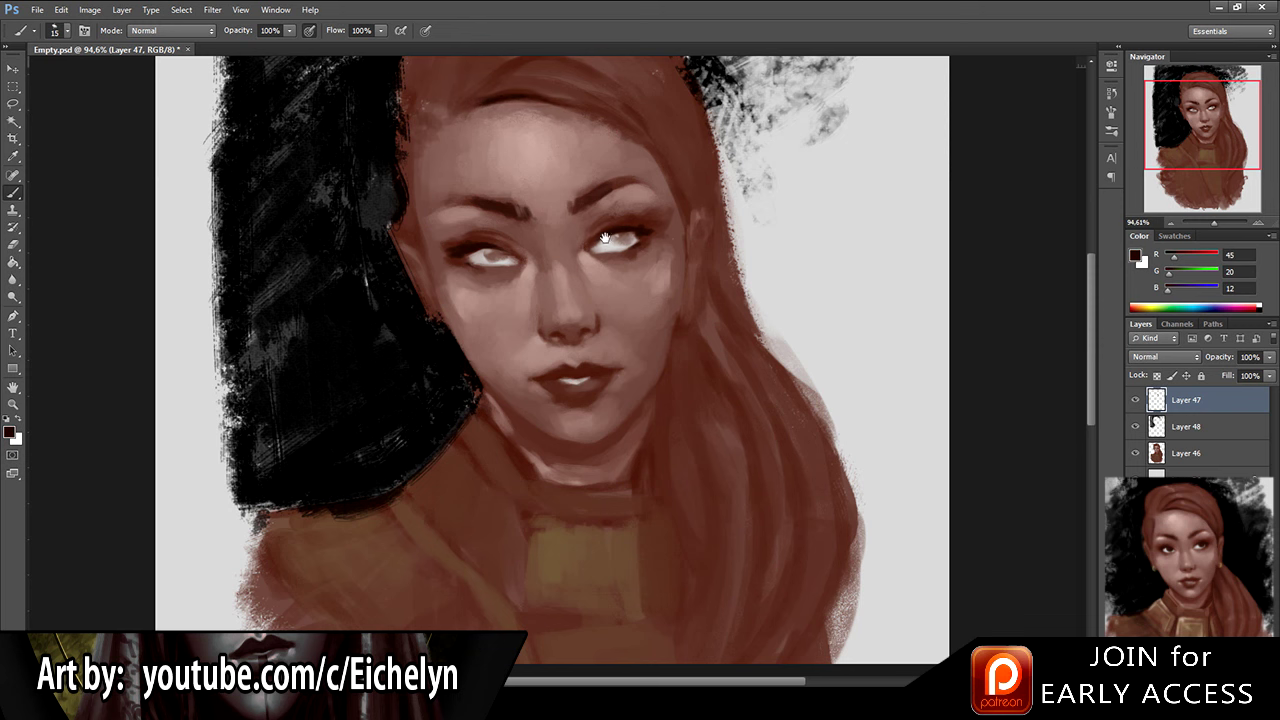
left_click_drag(604, 238, 601, 237)
Step: Define the mouth line and lips with dark brown (60, 27, 16) and other colors sampled from the lips and eyes
left_click(548, 370, "alt")
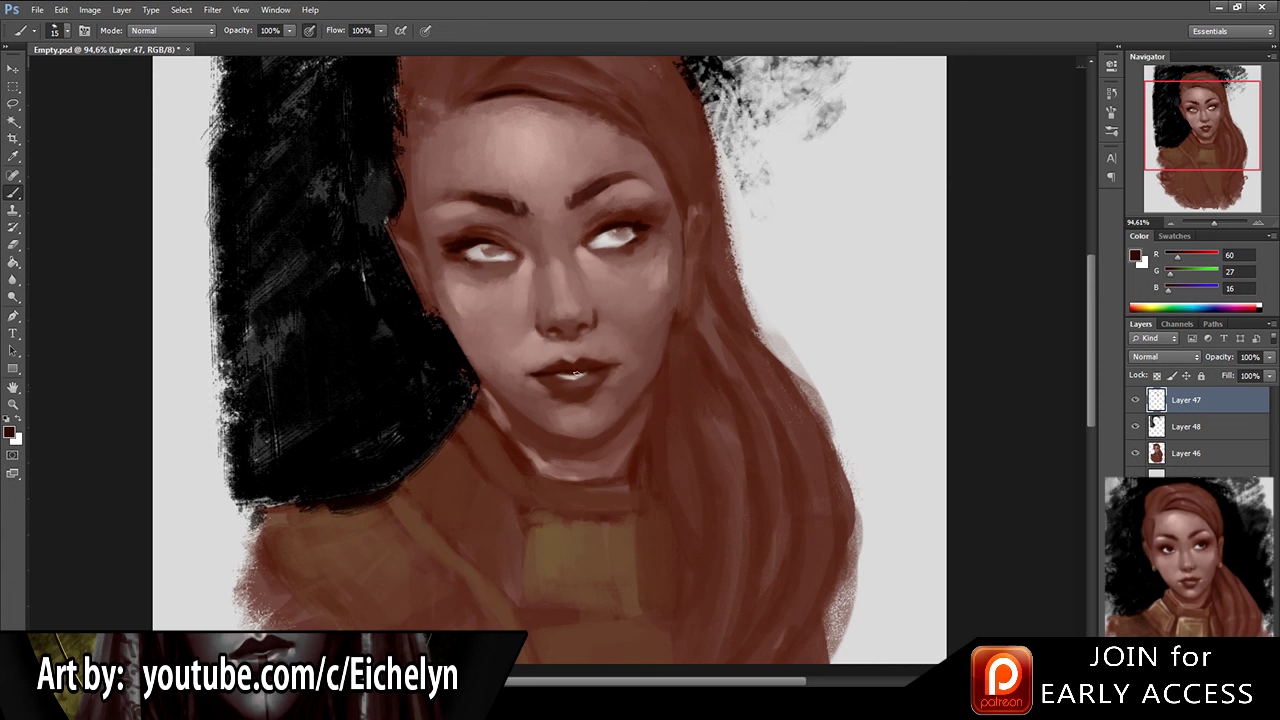
left_click(603, 372, "alt")
left_click(556, 371, "alt")
left_click(466, 244, "alt")
left_click(576, 396, "alt")
left_click(610, 239, "alt")
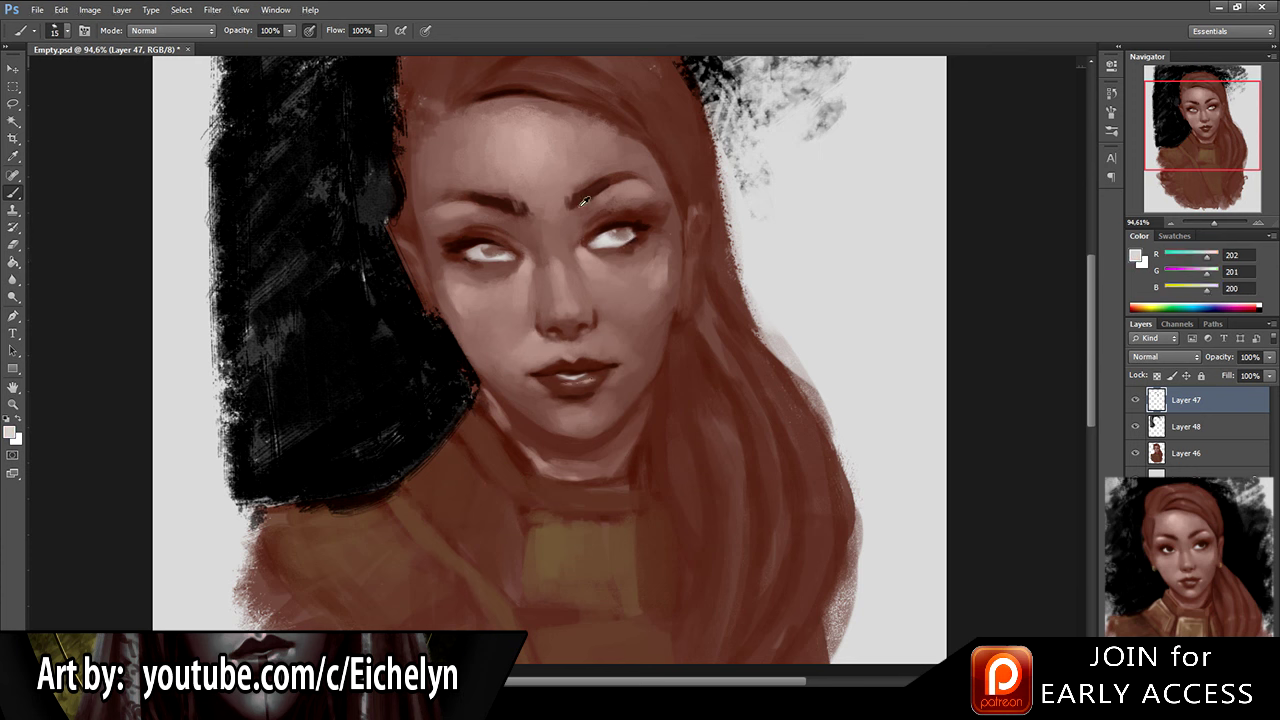
left_click(535, 378, "alt")
left_click(469, 235, "alt")
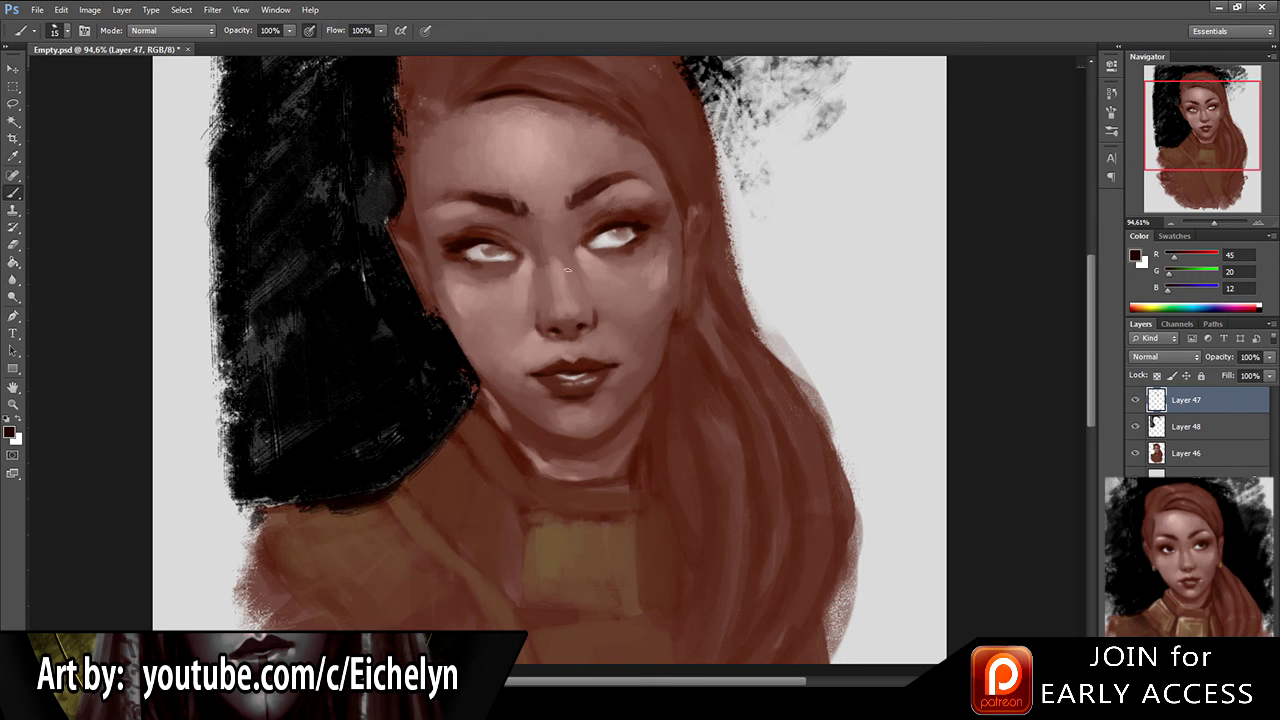
Step: Touch up the bridge and tip of the nose with sampled light skin tone (193, 163, 152)
left_click(586, 258, "alt")
left_click(524, 147, "alt")
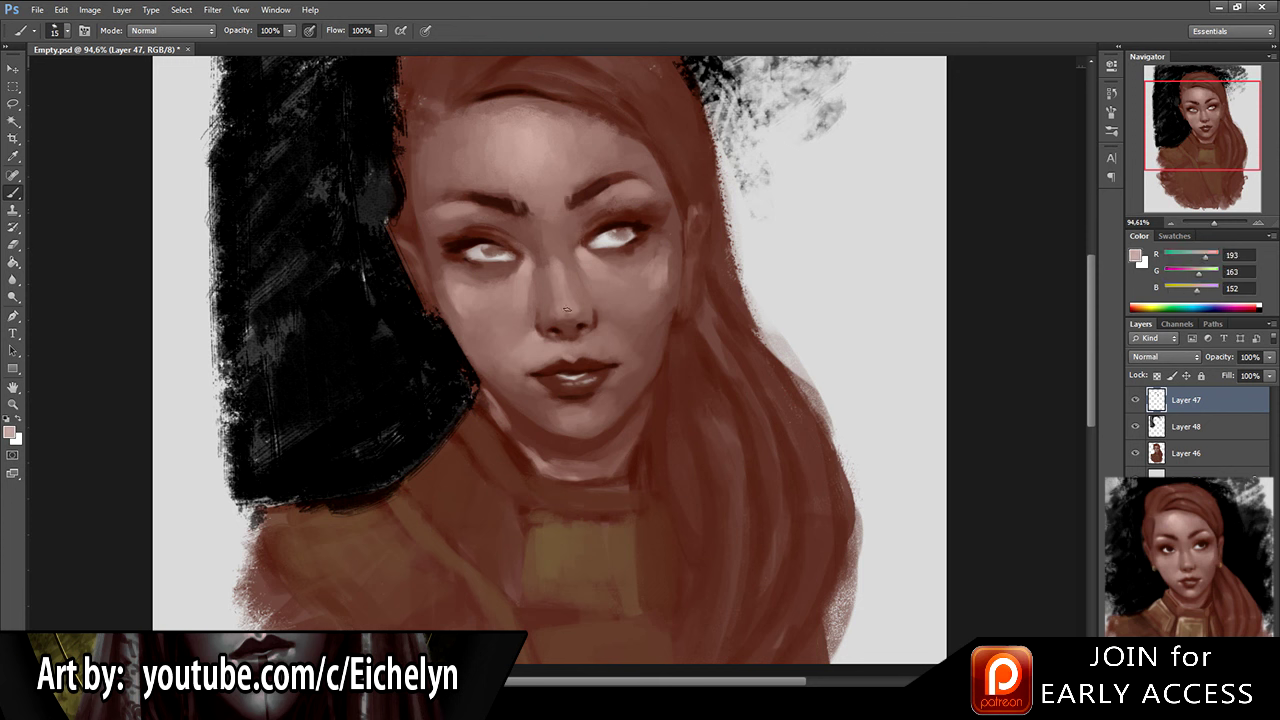
key("alt")
Step: Merge the face detail and background layers down into the portrait layer and add a new empty layer above it
key("ctrl+e")
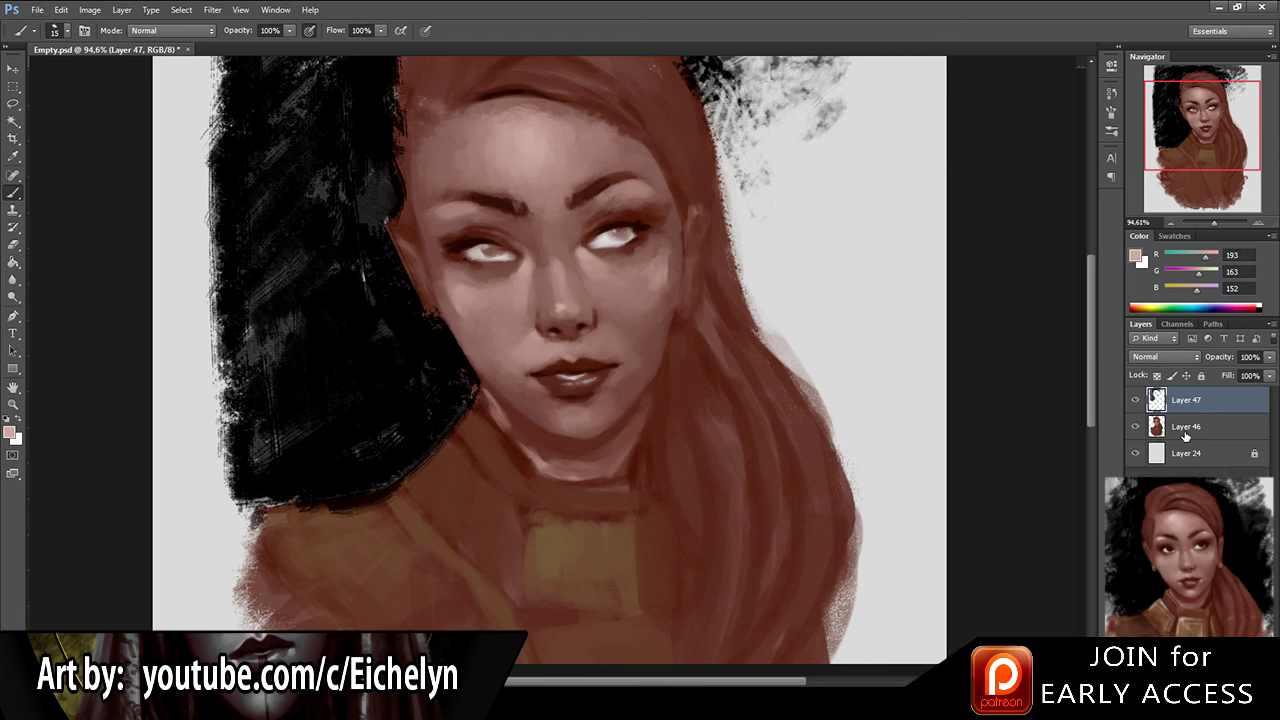
left_click(1193, 431, "ctrl")
key("ctrl+e")
key("ctrl+alt+shift+n")
Step: Refine the hair edge at the temple beside the black background with sampled browns (95, 54, 42) and (63, 31, 21)
left_click(390, 205, "alt")
left_click(392, 160, "alt")
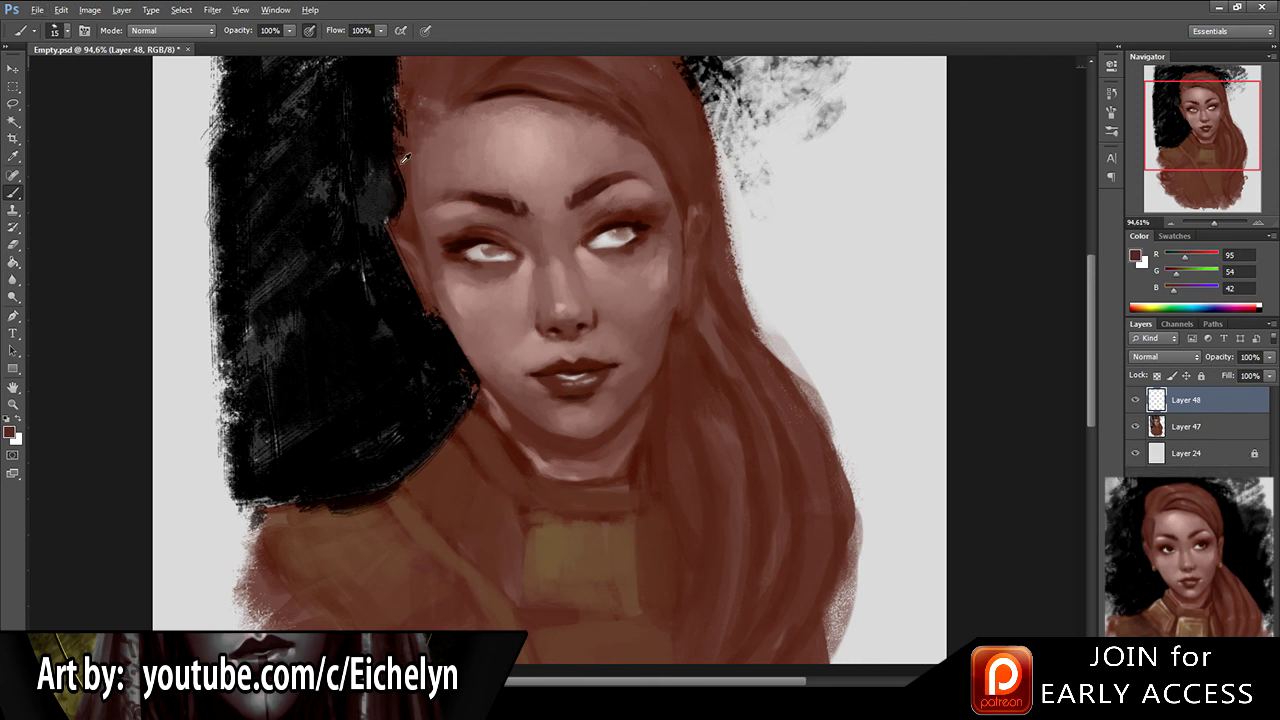
left_click(486, 197, "alt")
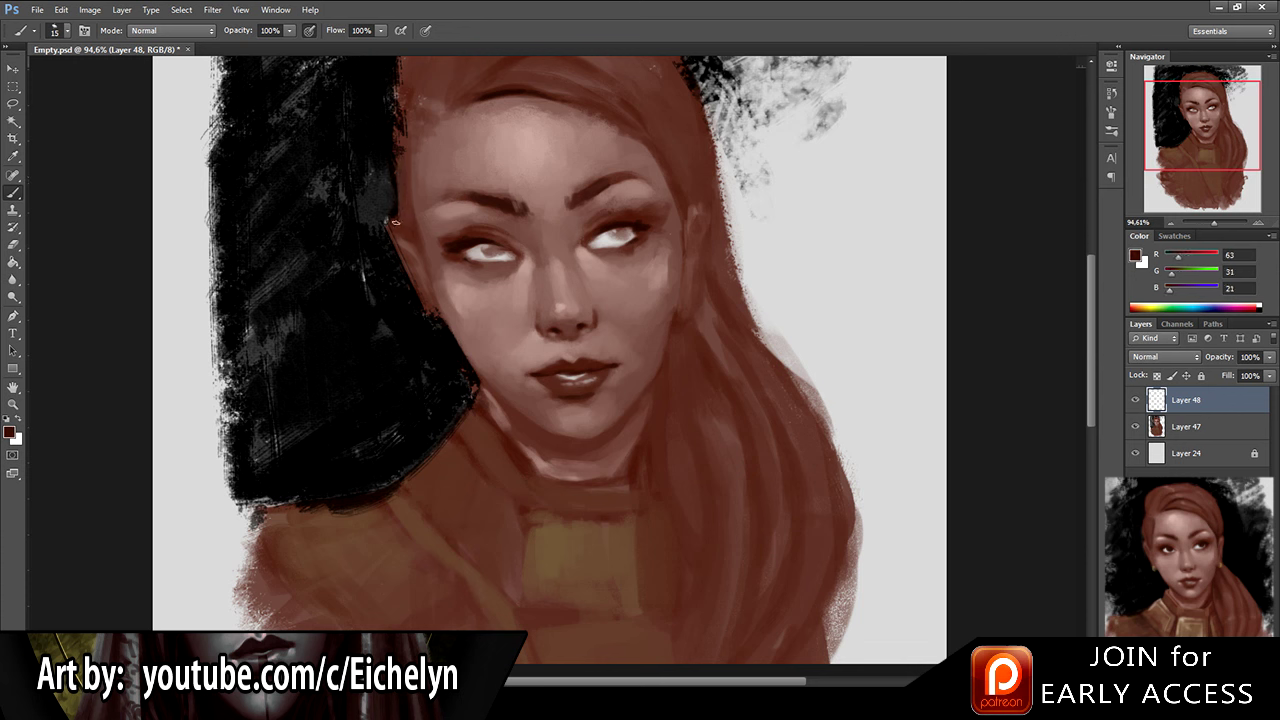
Step: Mix a light pink highlight (233, 206, 196) and paint it on the brow bone under the eyebrow nearest the black background, blending its edges
left_click_drag(440, 112, 528, 144, "alt")
key("i")
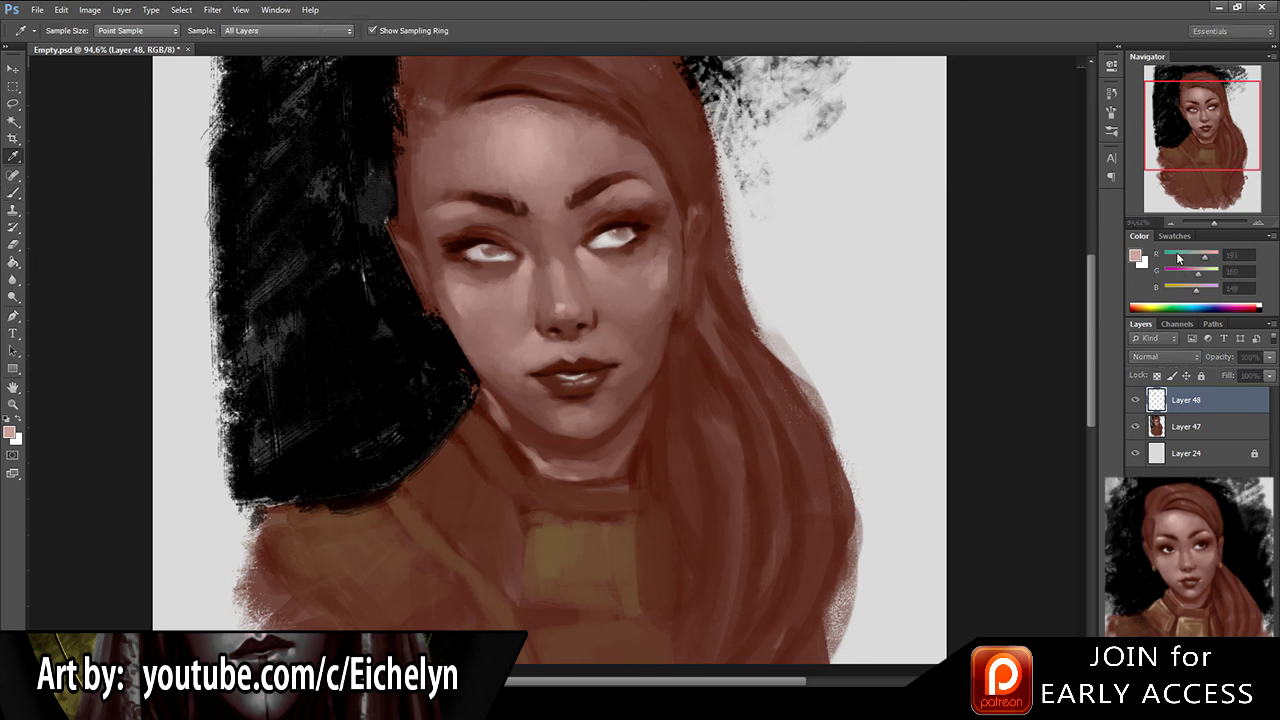
key("b")
left_click_drag(1205, 256, 1214, 256)
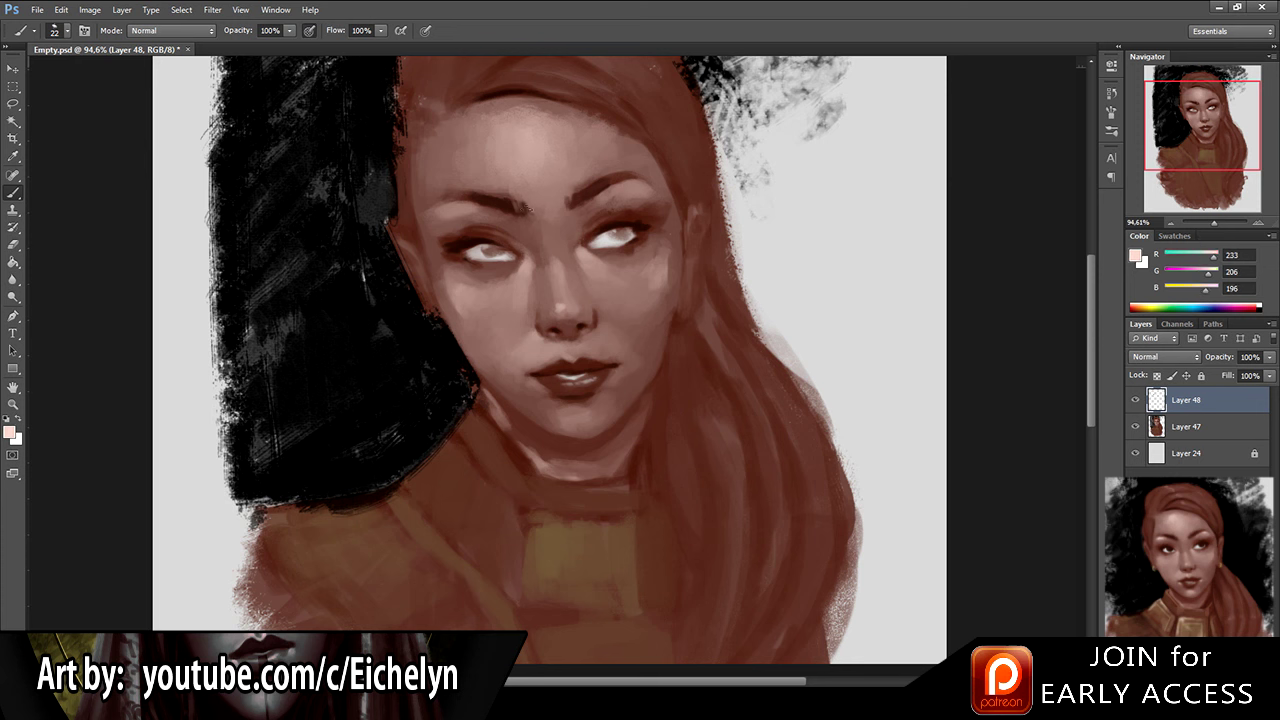
left_click(450, 205, "alt")
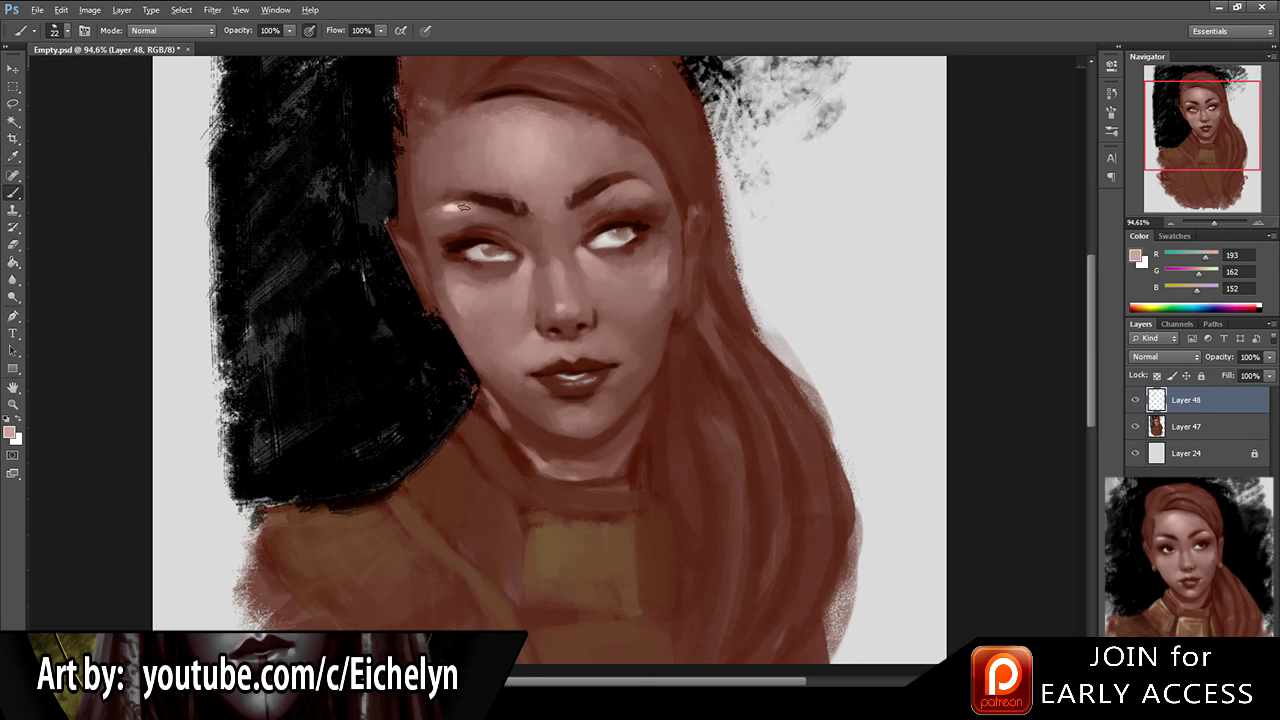
left_click(449, 204, "alt")
left_click(449, 204, "alt")
left_click_drag(448, 208, 470, 208)
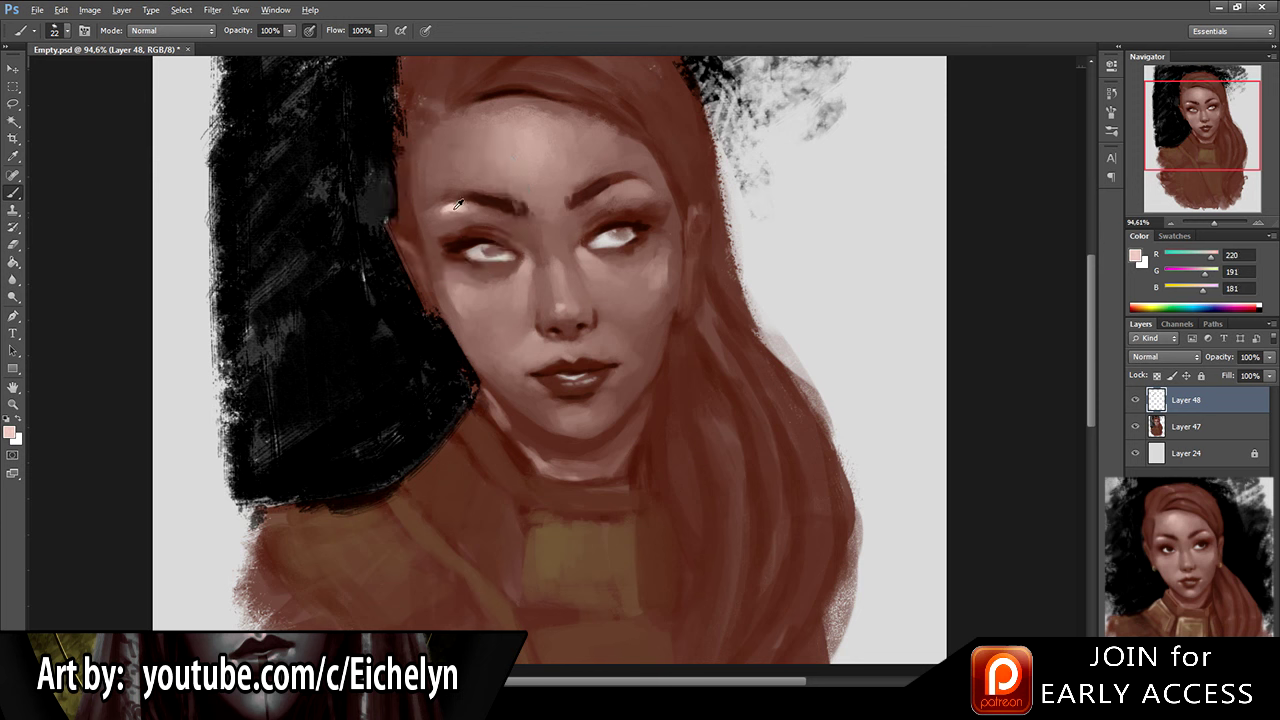
Step: Add a matching highlight to the brow bone on the hair side and soften both with sampled skin tone (164, 130, 120)
left_click(628, 184, "alt")
left_click(628, 184, "alt")
left_click(446, 211, "alt")
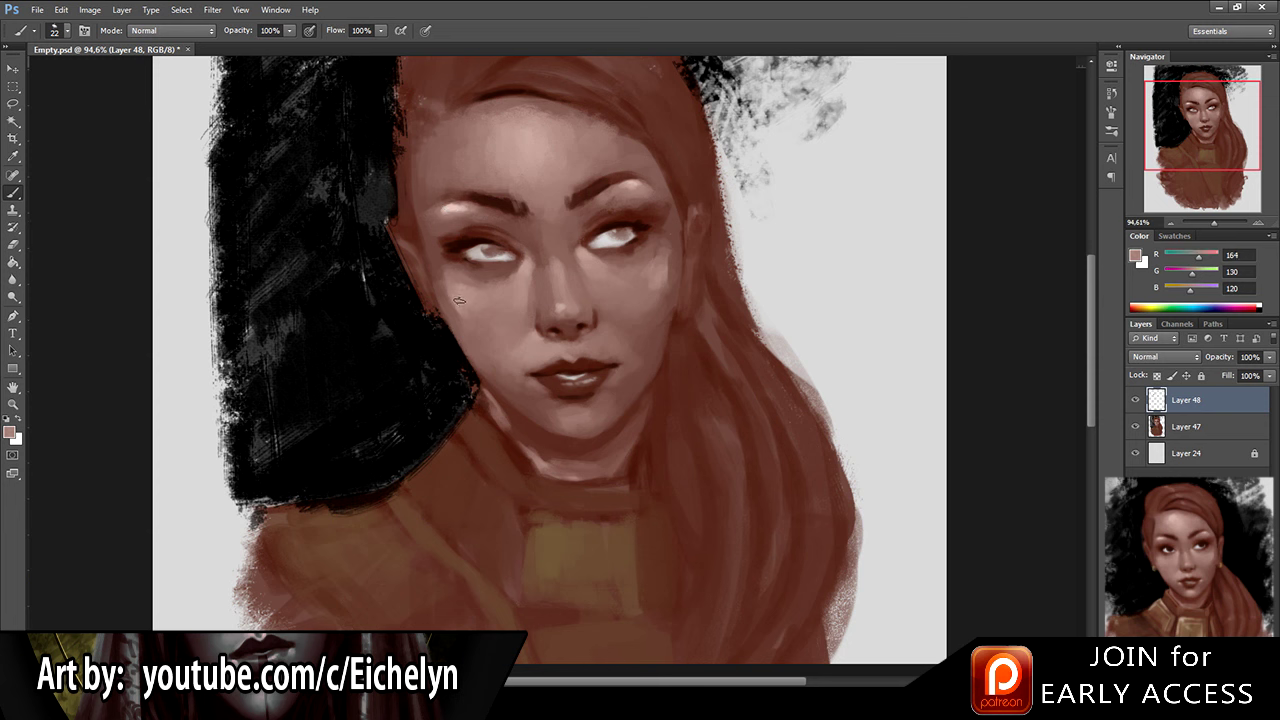
Step: Paint a highlight on the upper forehead below the hairline with light pink (221, 192, 182) and a size 39 brush
left_click(456, 206, "alt")
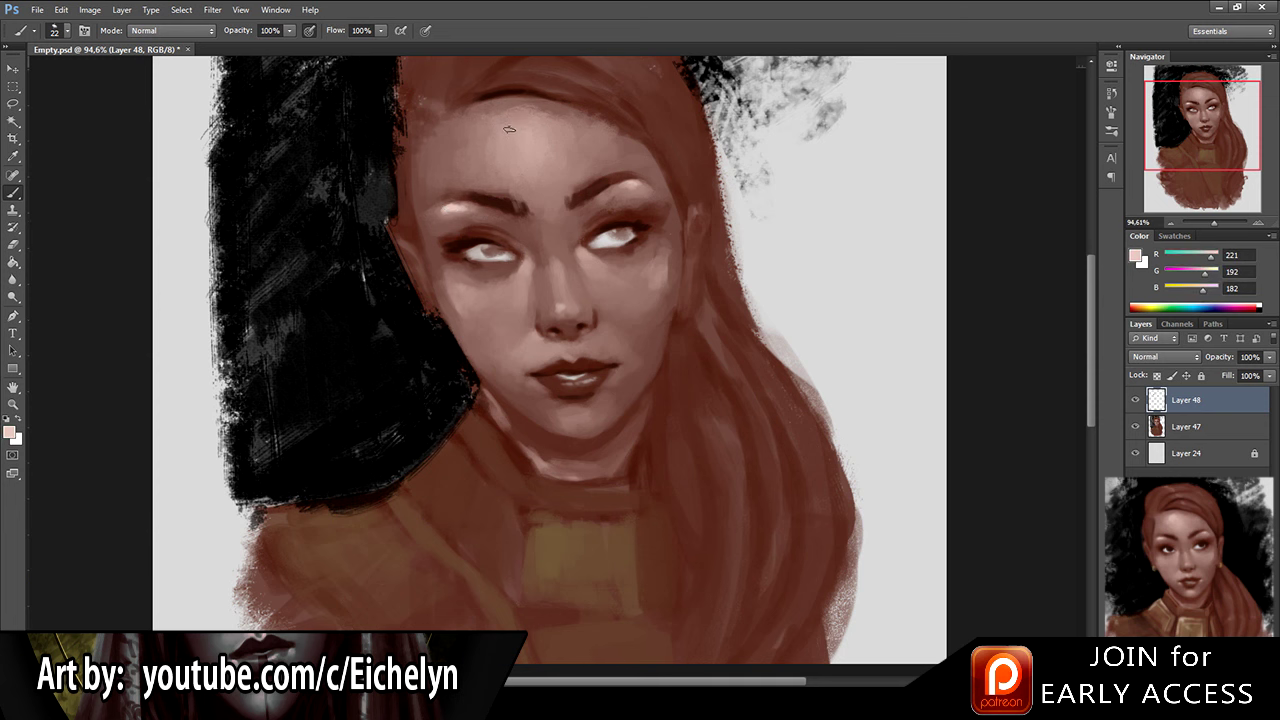
left_click(515, 117, "alt")
left_click(514, 117, "alt")
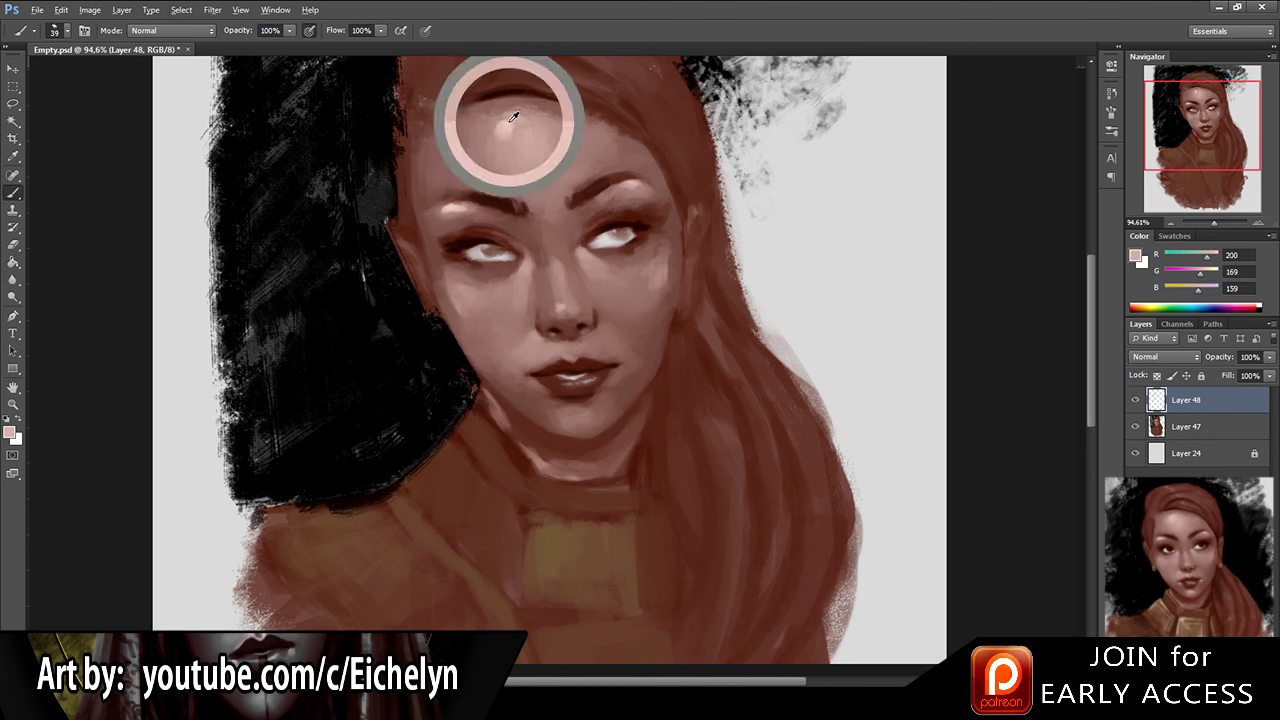
left_click(512, 119, "alt")
left_click(510, 121, "alt")
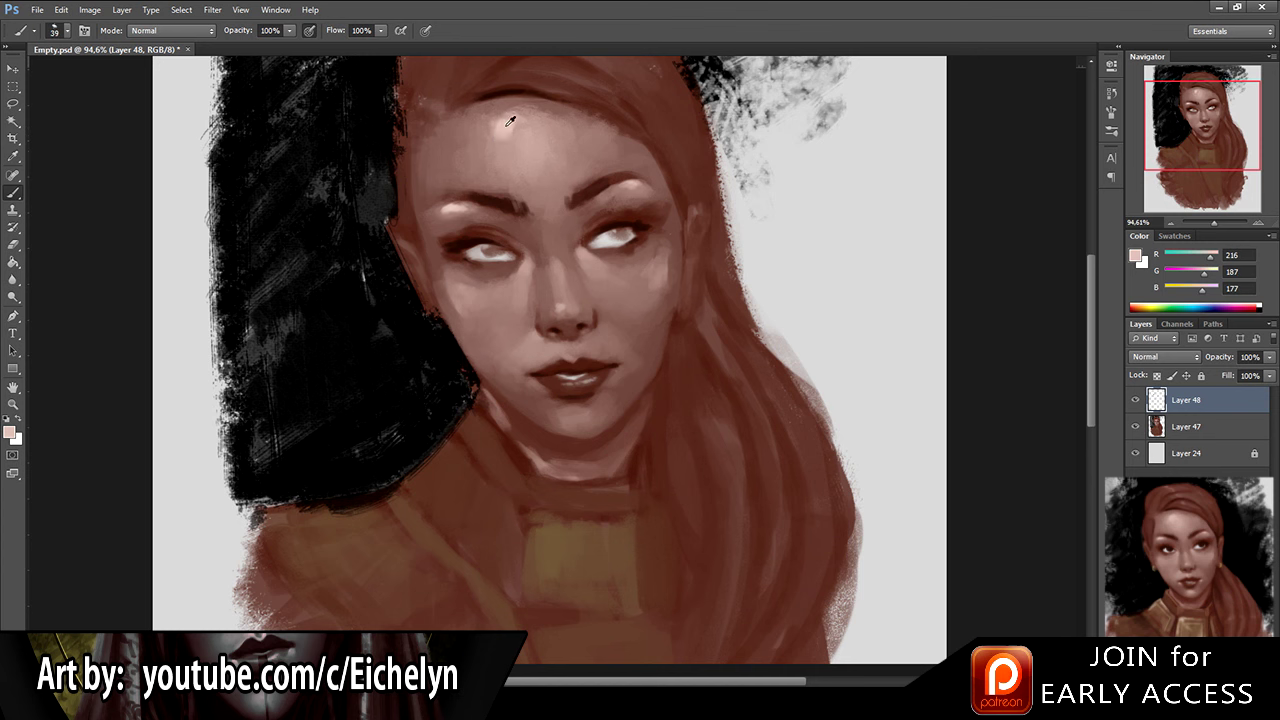
left_click(512, 122, "alt")
left_click(500, 135, "alt")
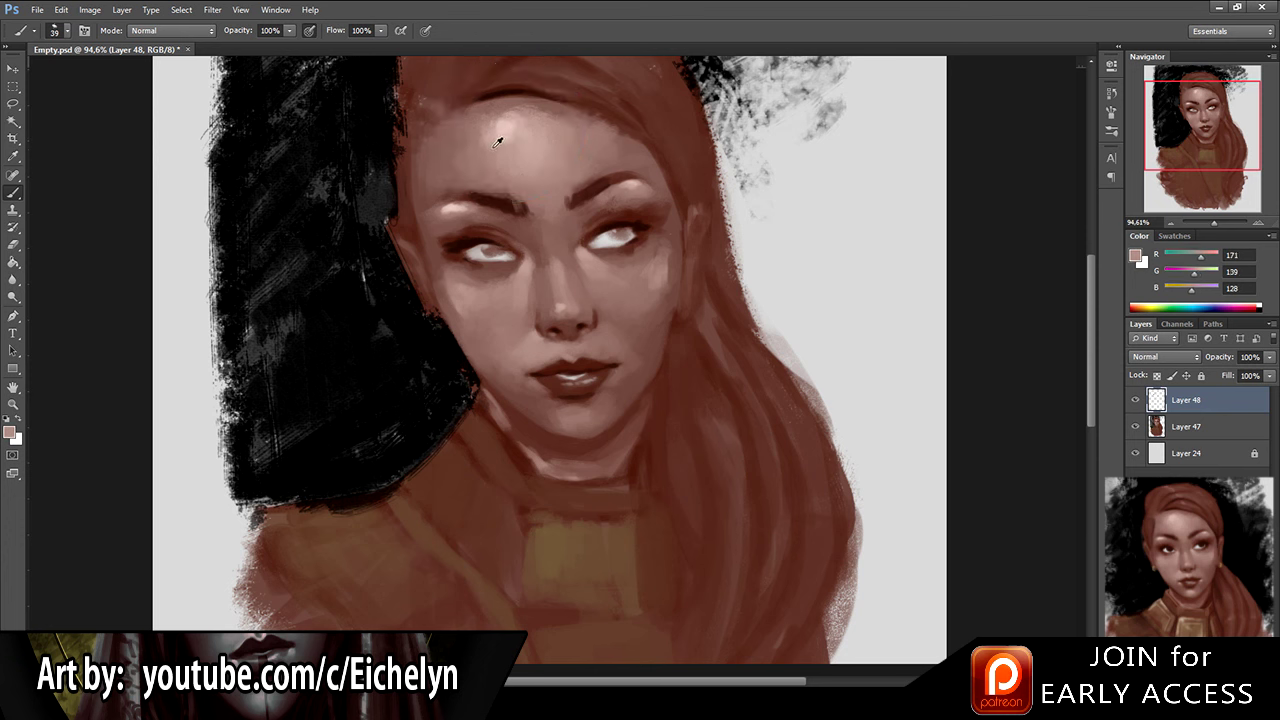
Step: Blend the edges of the forehead highlight into the surrounding skin with repeatedly sampled tones
left_click(492, 132, "alt")
left_click(502, 135, "alt")
left_click(503, 131, "alt")
left_click(506, 136, "alt")
left_click(488, 137, "alt")
left_click(503, 131, "alt")
left_click_drag(530, 109, 518, 137)
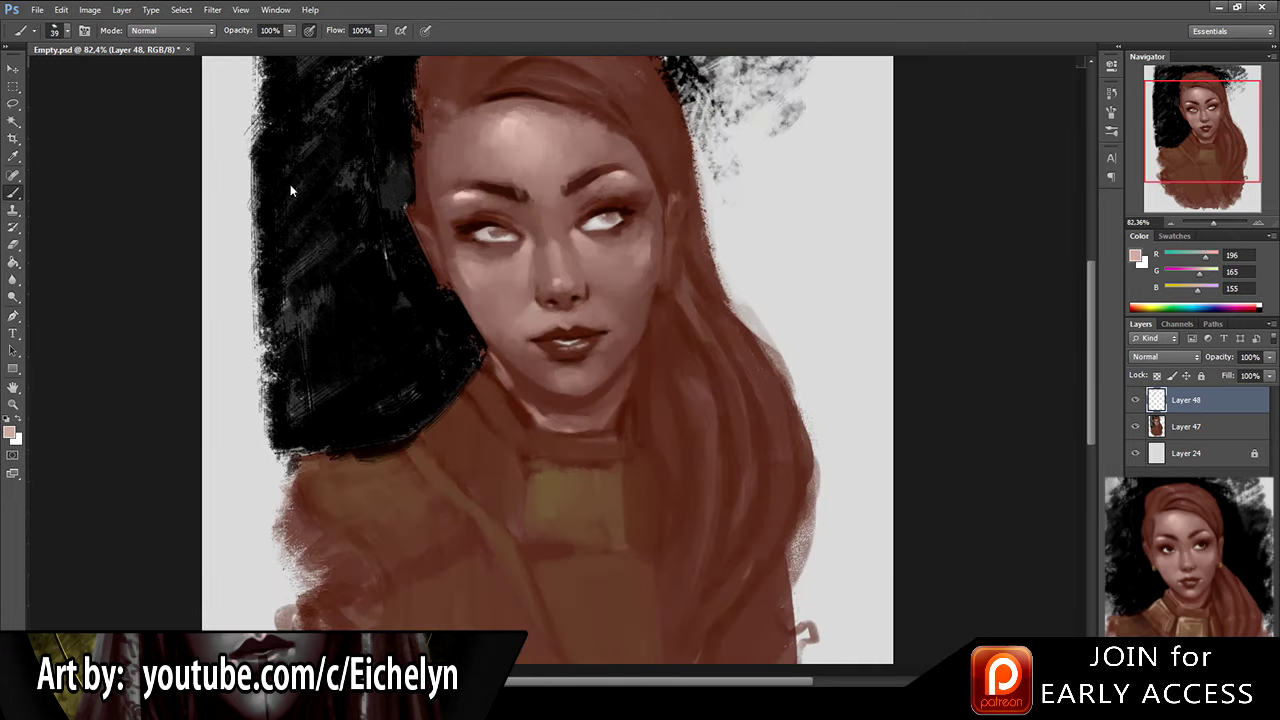
Step: Touch up the light areas of the nose and hair-side brow with sampled skin tones such as (191, 160, 150)
left_click(574, 300, "alt")
left_click(513, 131, "alt")
left_click(620, 176, "alt")
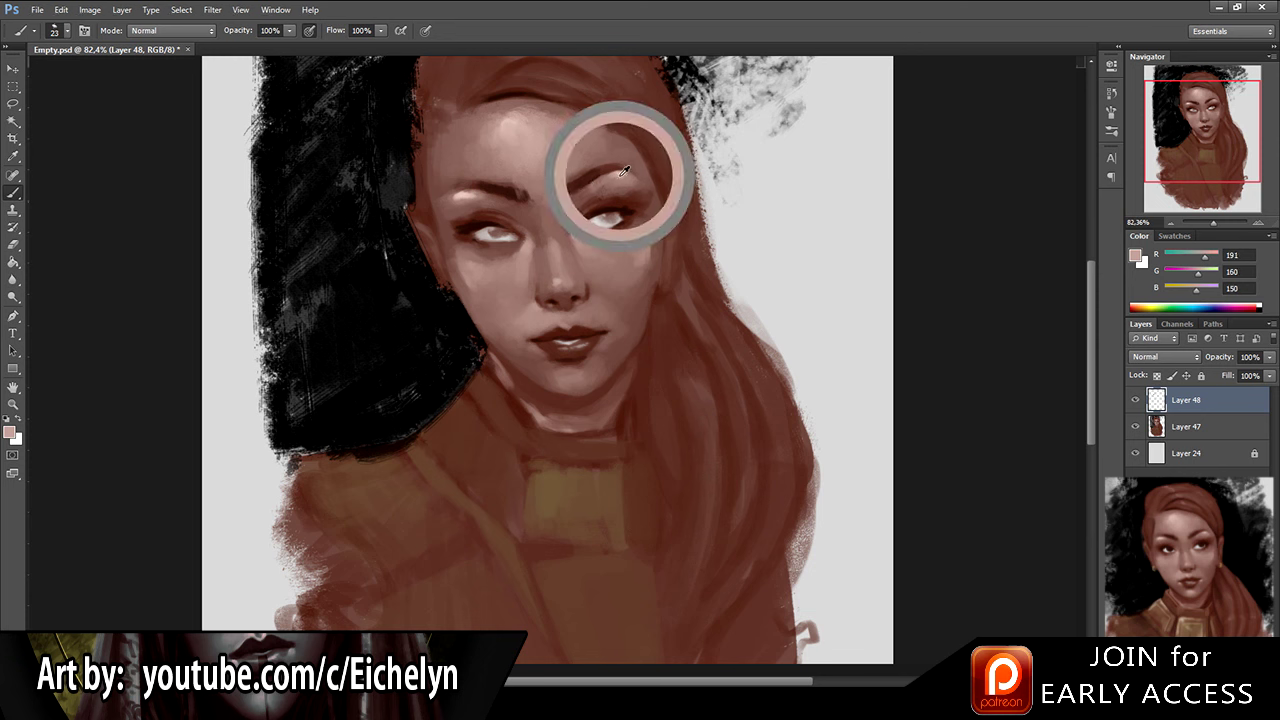
Step: Highlight the chin with sampled tones (179, 147, 136) and (159, 125, 114), and shade its underside with brown (99, 54, 40)
left_click(571, 371, "alt")
left_click(572, 372, "alt")
left_click(580, 373, "alt")
left_click(576, 377, "alt")
left_click(580, 372, "alt")
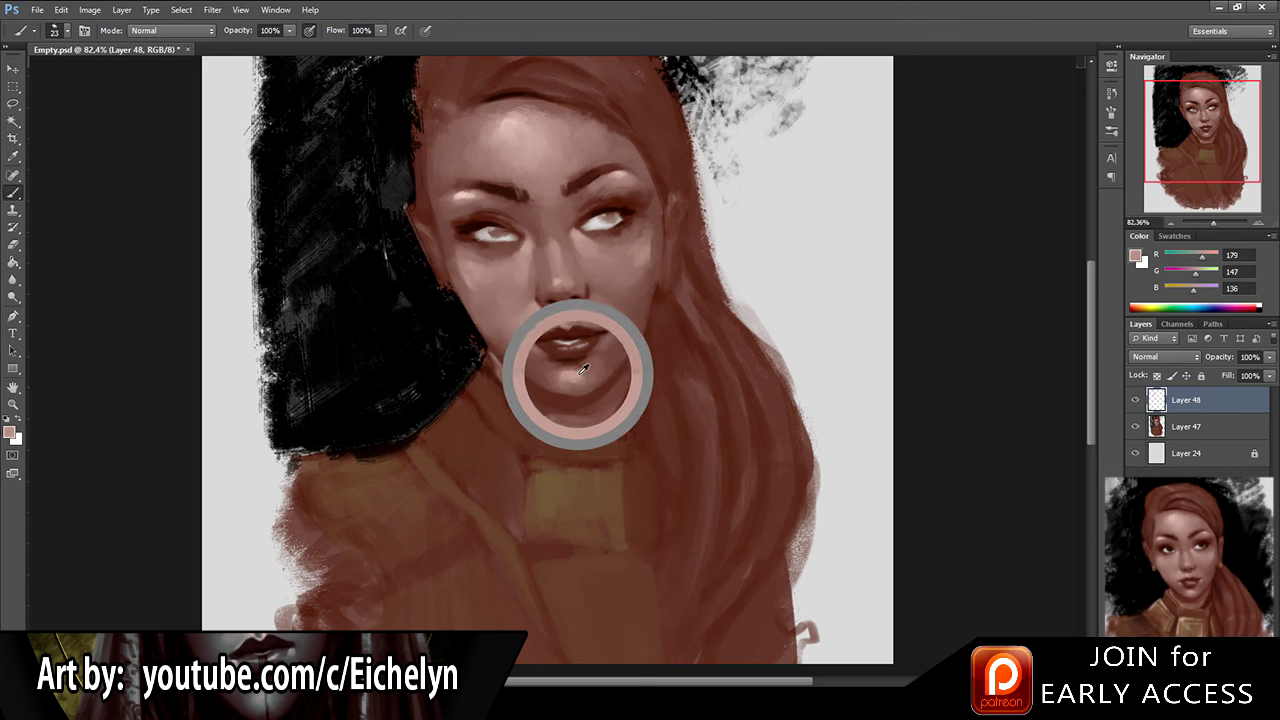
left_click(588, 372, "alt")
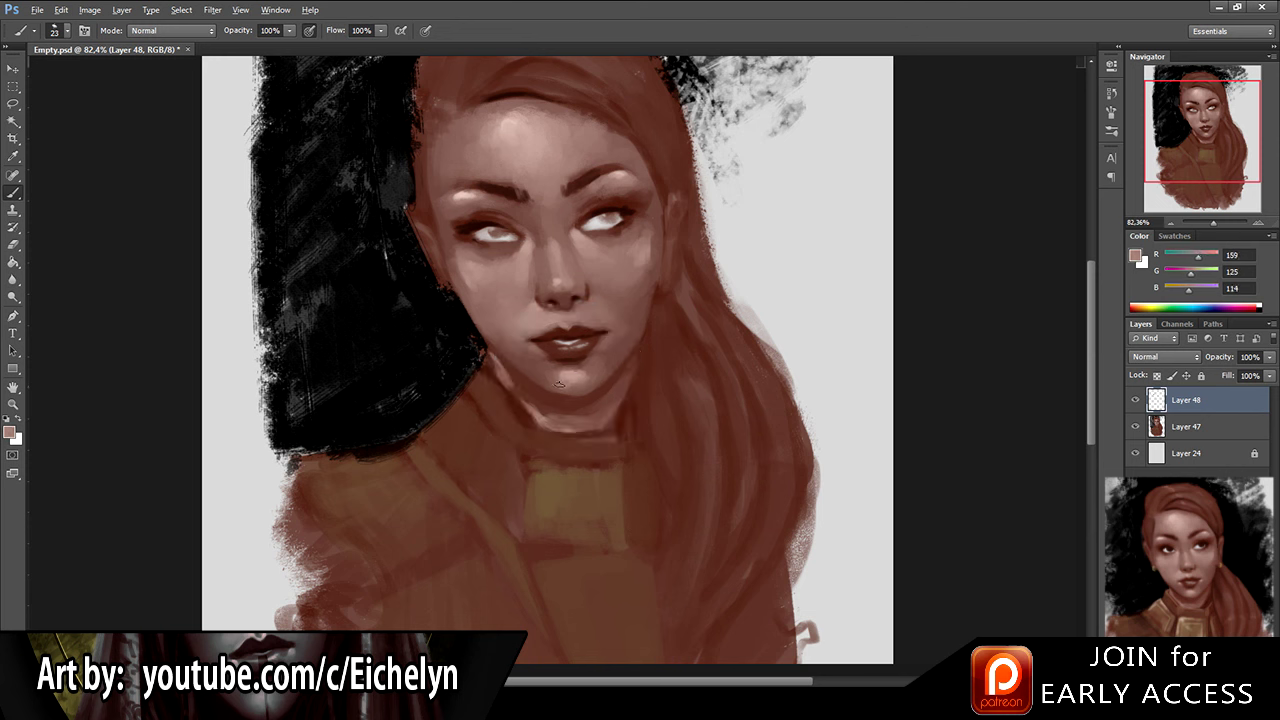
left_click(580, 380, "alt")
left_click(588, 391, "alt")
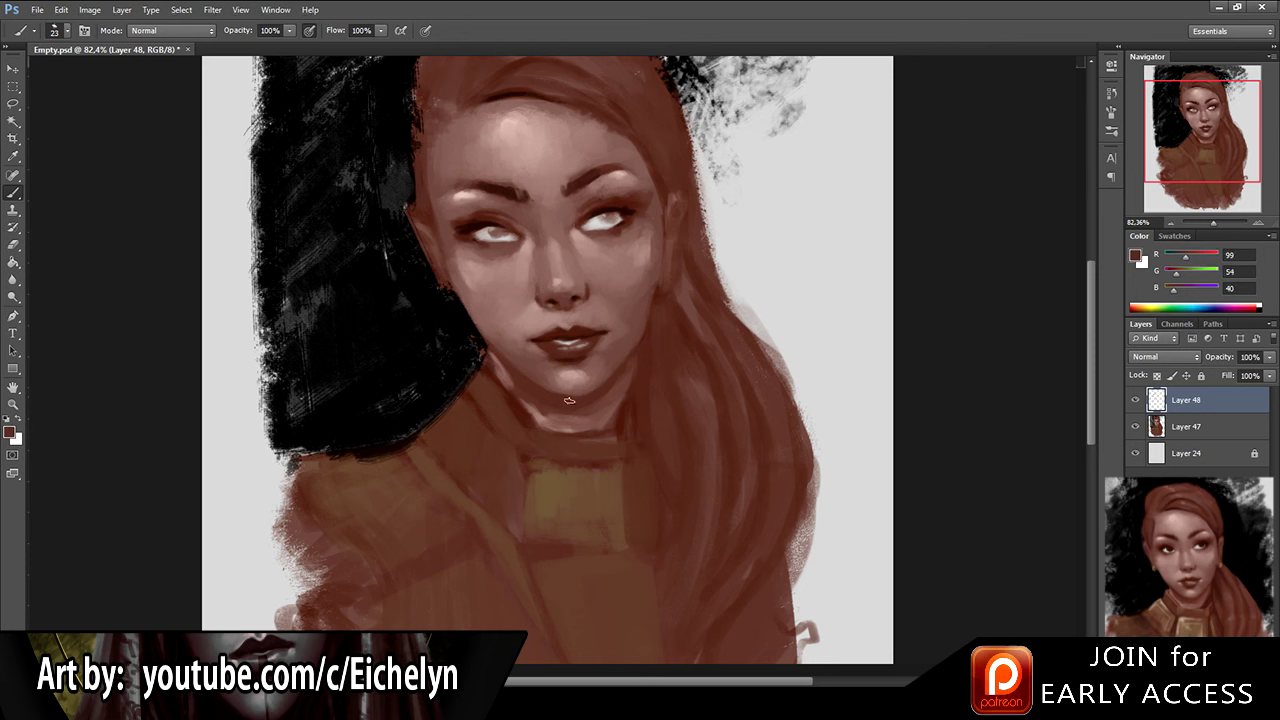
Step: Add small highlights at both corners of the mouth with light pink (207, 177, 167) and trim them with the Eraser
left_click(516, 118, "alt")
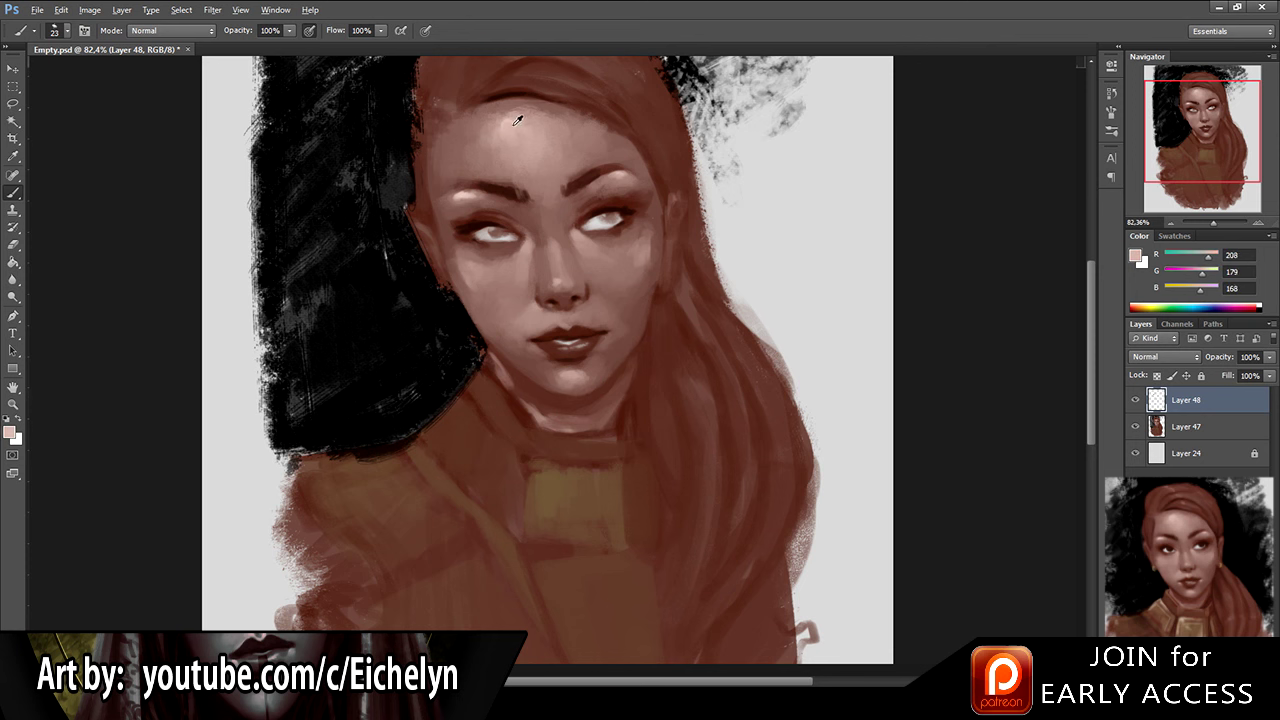
left_click(510, 120, "alt")
key("e")
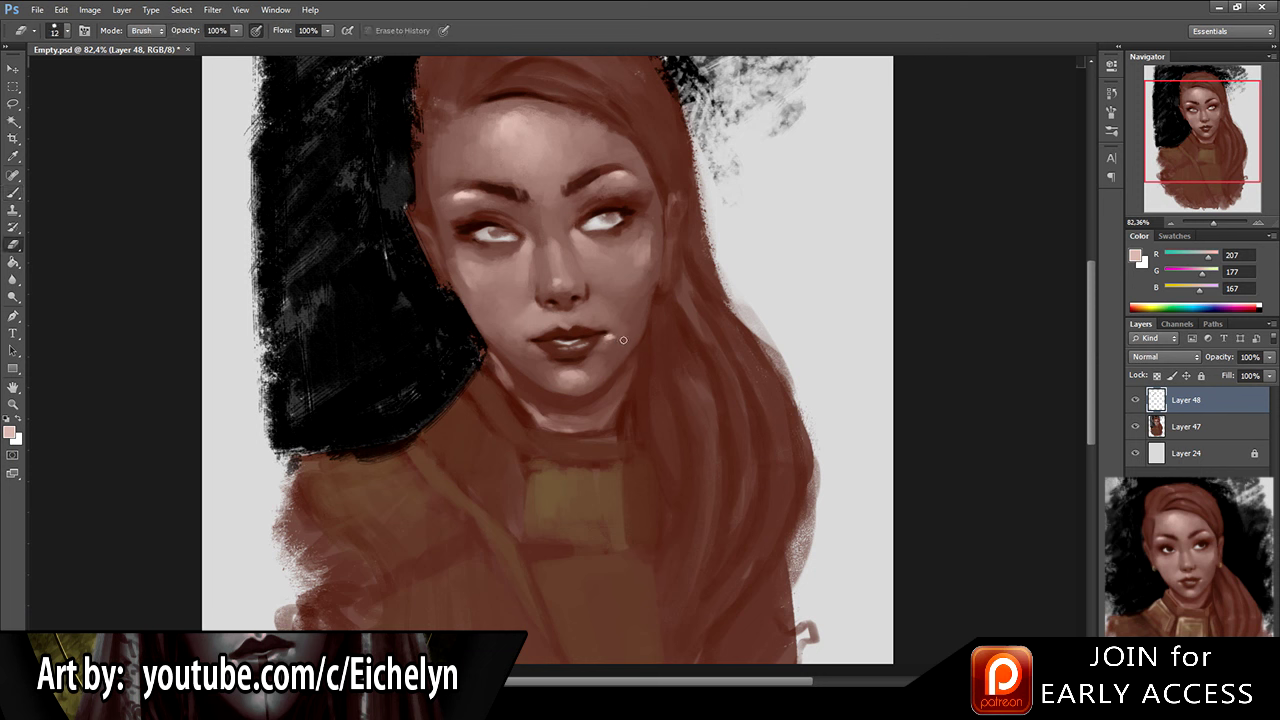
key("b")
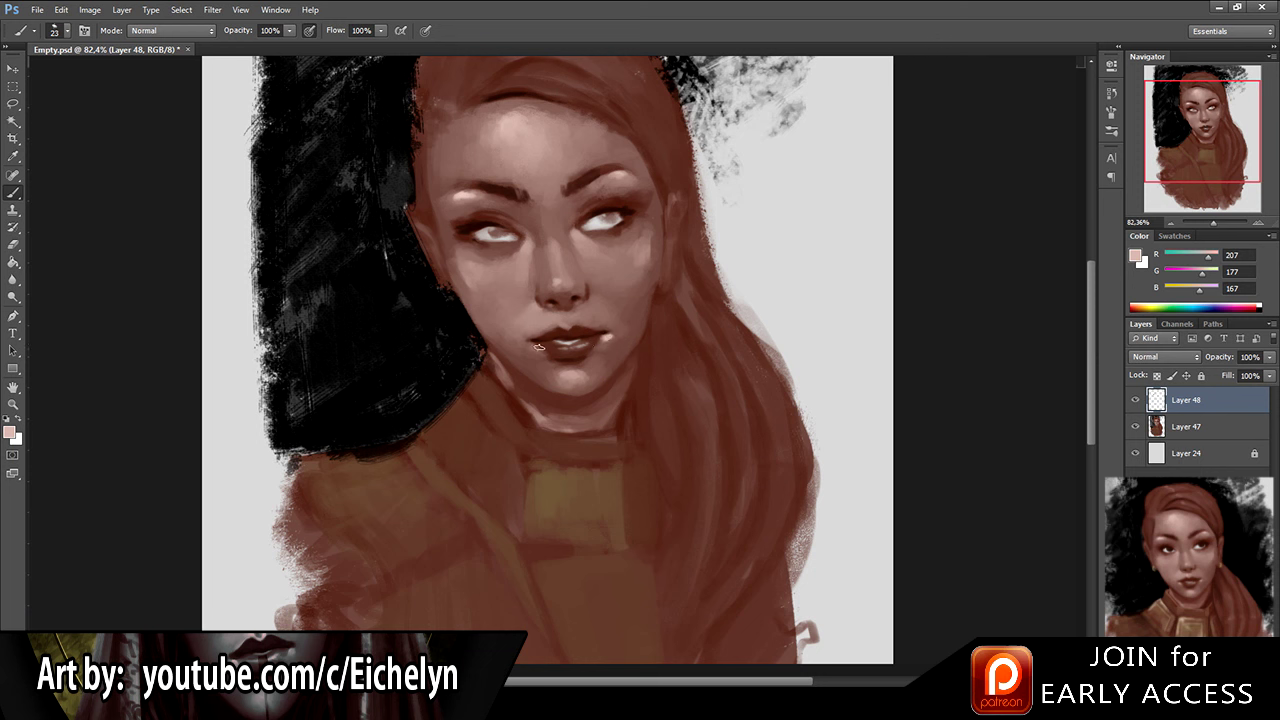
key("e")
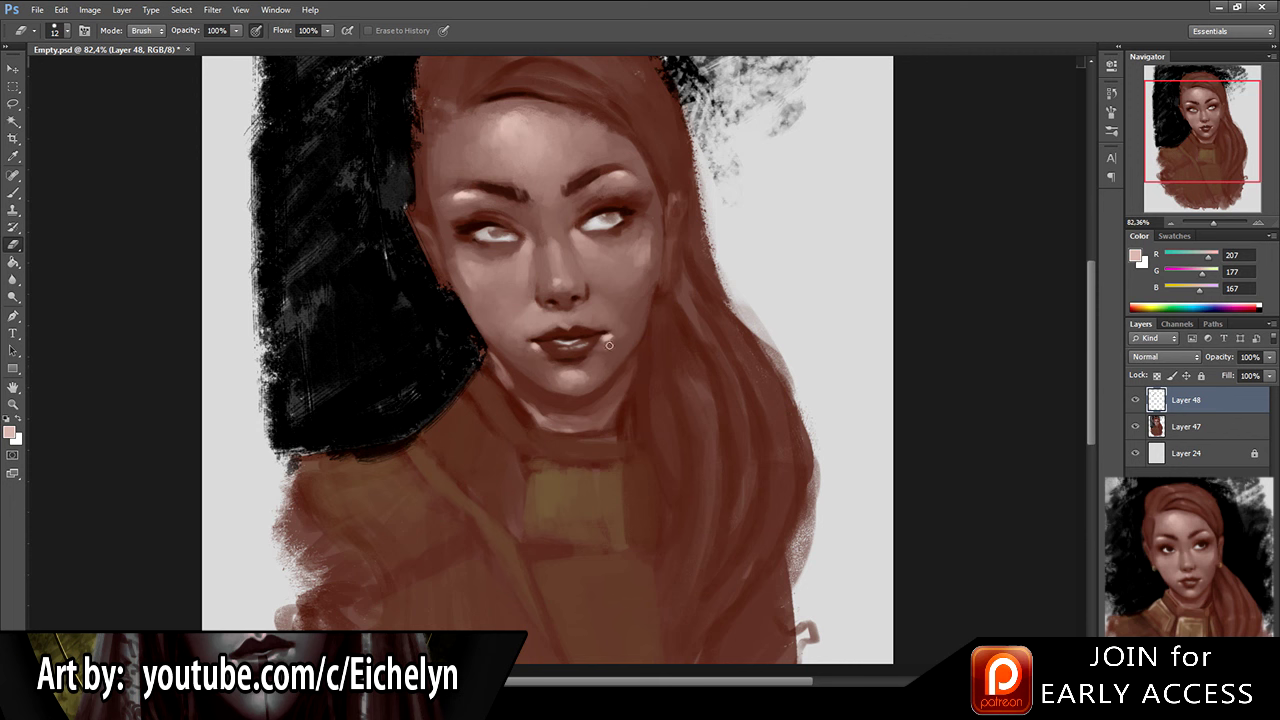
key("b")
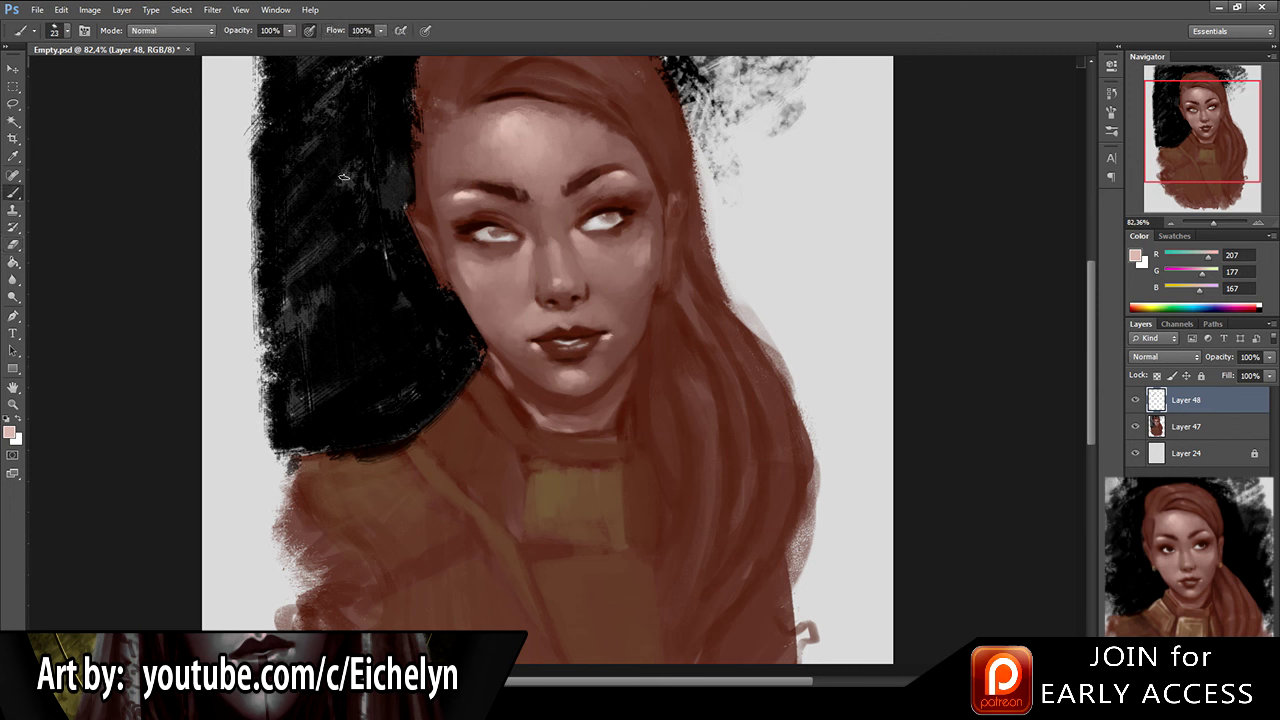
Step: Refine the skin around the lips with sampled tone (161, 128, 117) and touch up the eyes with dark brown (47, 22, 13)
left_click(569, 324, "alt")
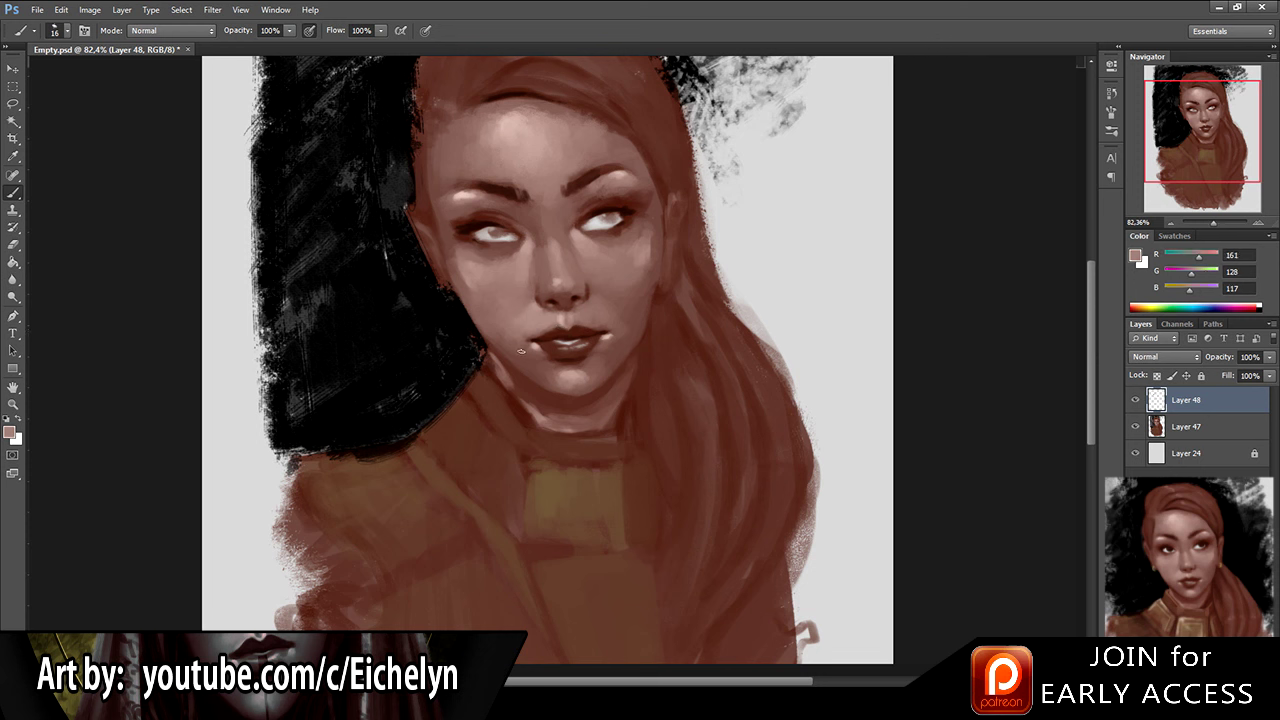
left_click(584, 225, "alt")
left_click(623, 208, "alt")
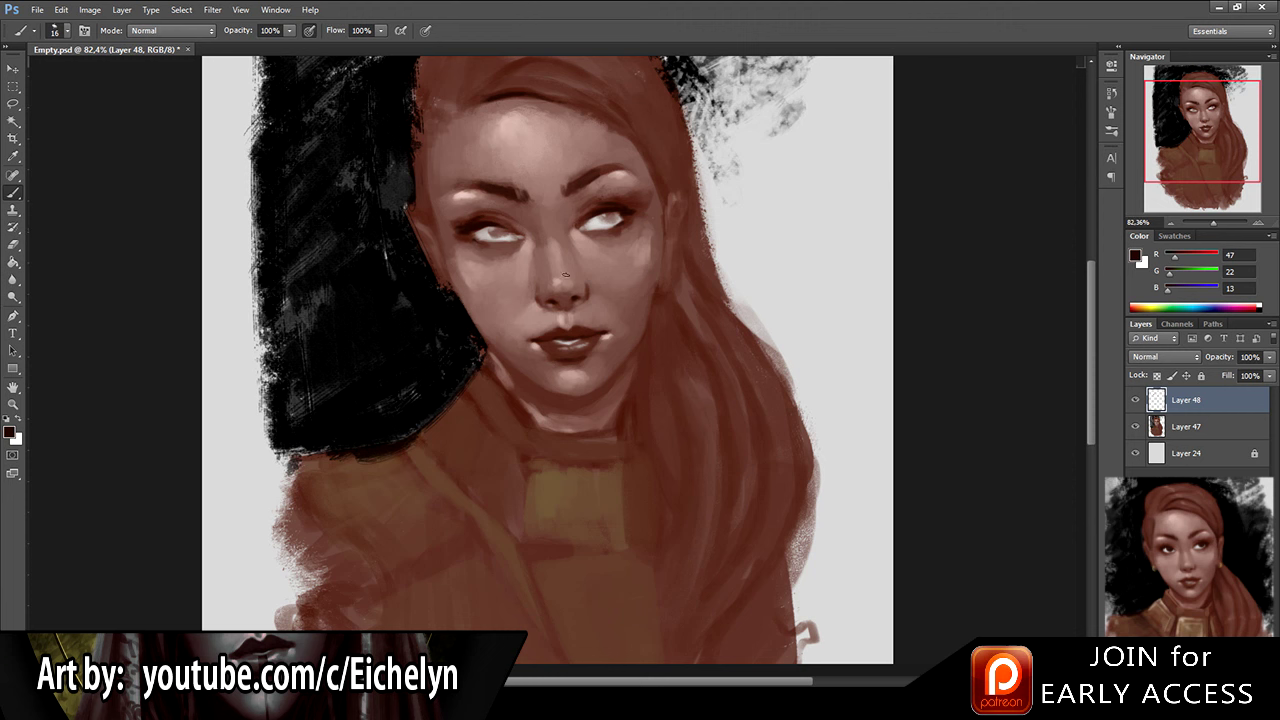
Step: Soften the shading of the cheeks and temple using a size 36 brush and sampled tones such as (128, 92, 81) and (134, 99, 89)
left_click(326, 127, "alt")
left_click(626, 326, "alt")
key("bracketright")
key("bracketright")
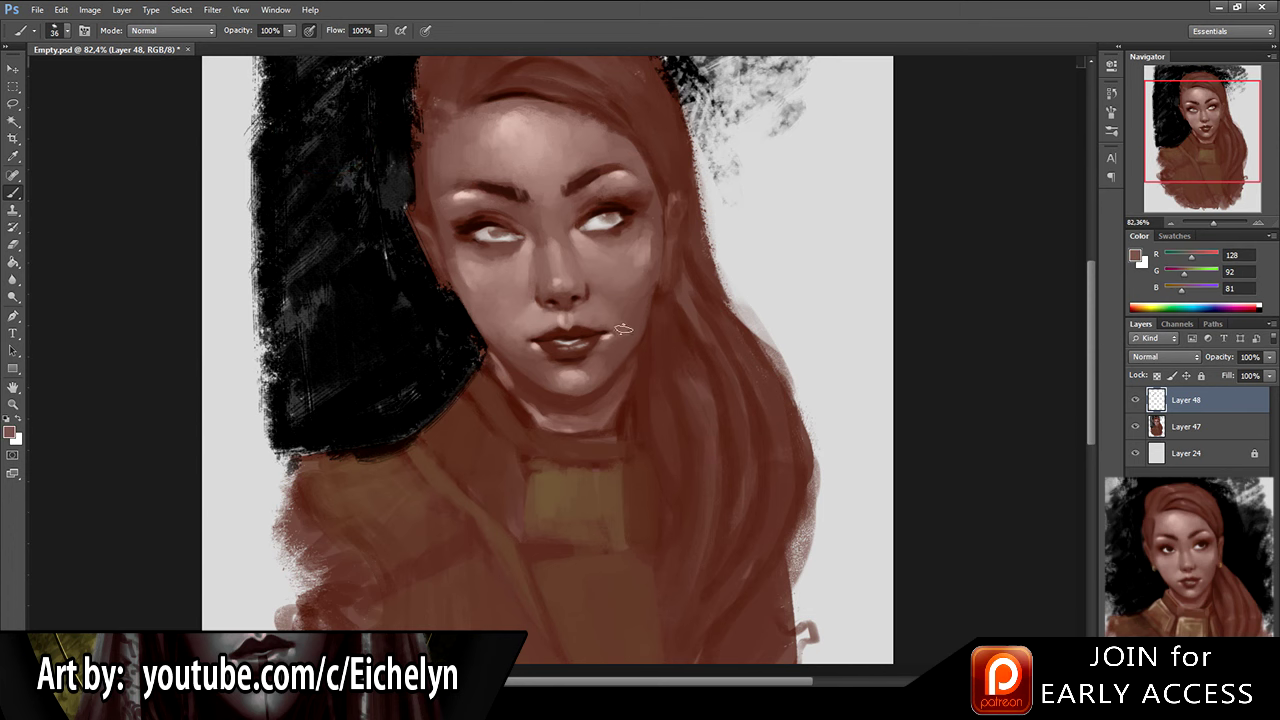
left_click(502, 326, "alt")
mouse_move(528, 268)
left_mouse_down()
mouse_move(477, 298)
mouse_move(513, 287)
left_mouse_up()
left_click(453, 205, "alt")
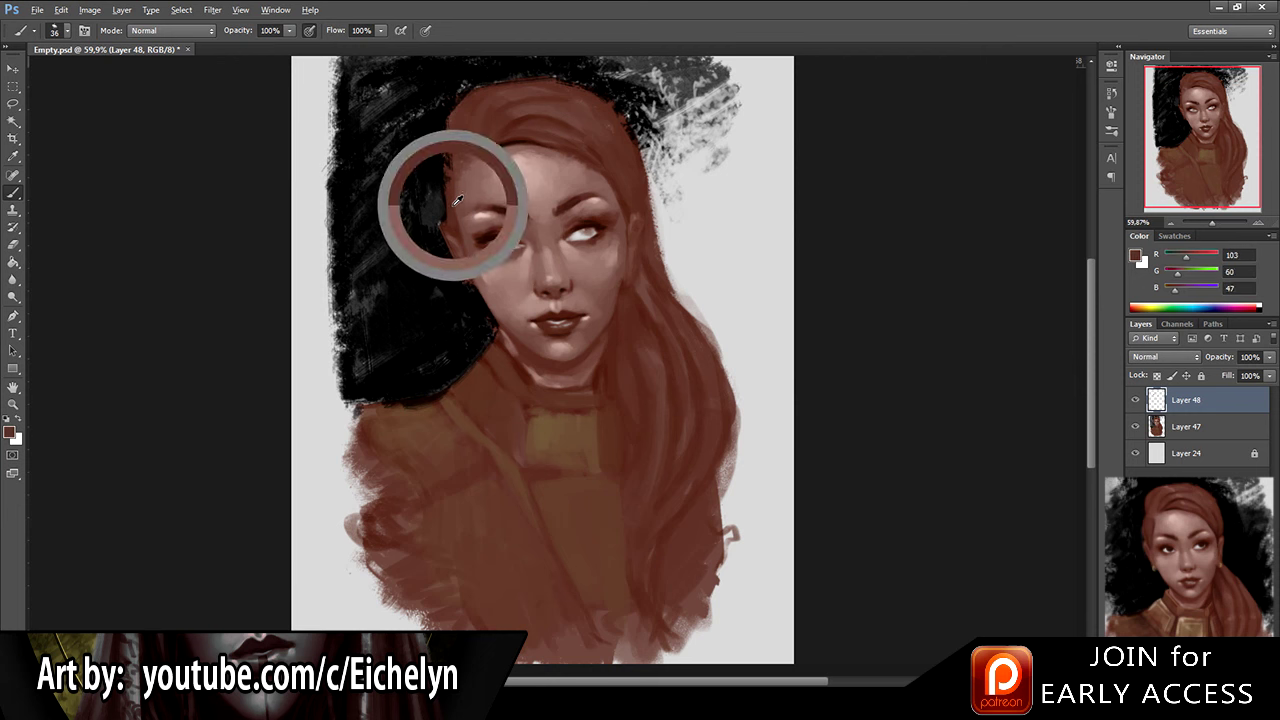
left_click(464, 186, "alt")
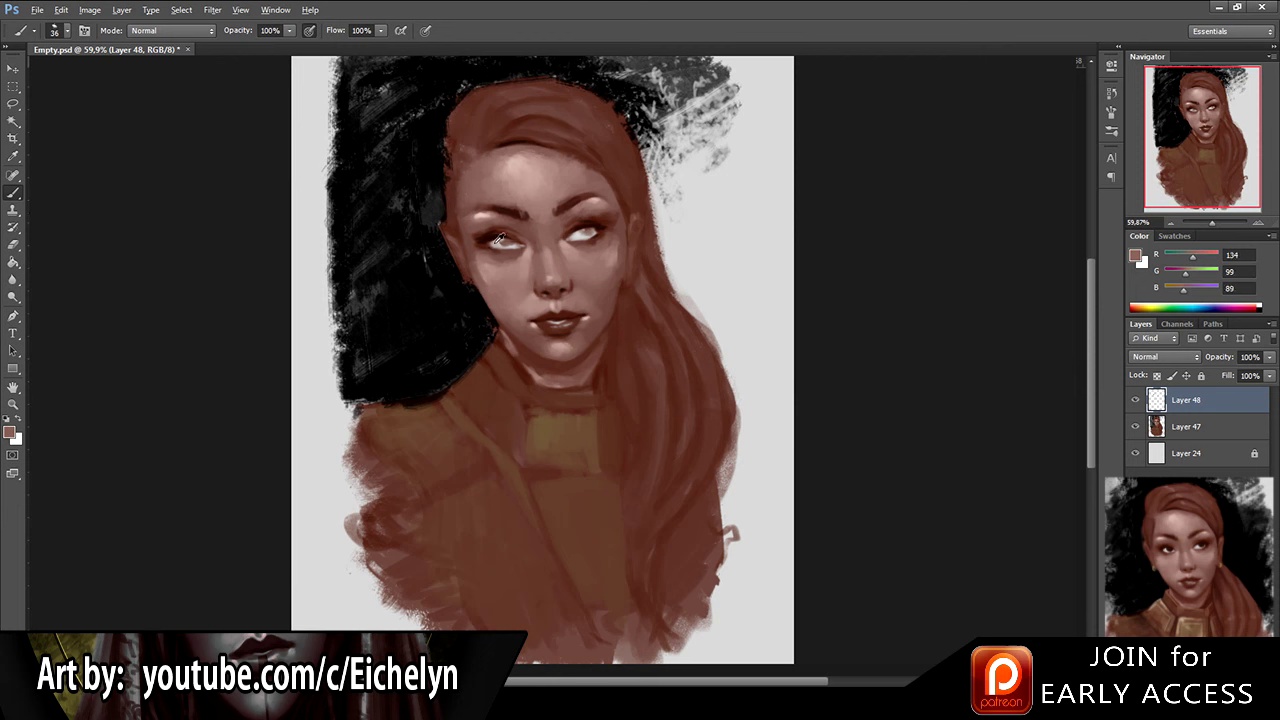
Step: Merge the highlight layer with the portrait layer below and add a new empty layer on top
left_click(1190, 426, "shift")
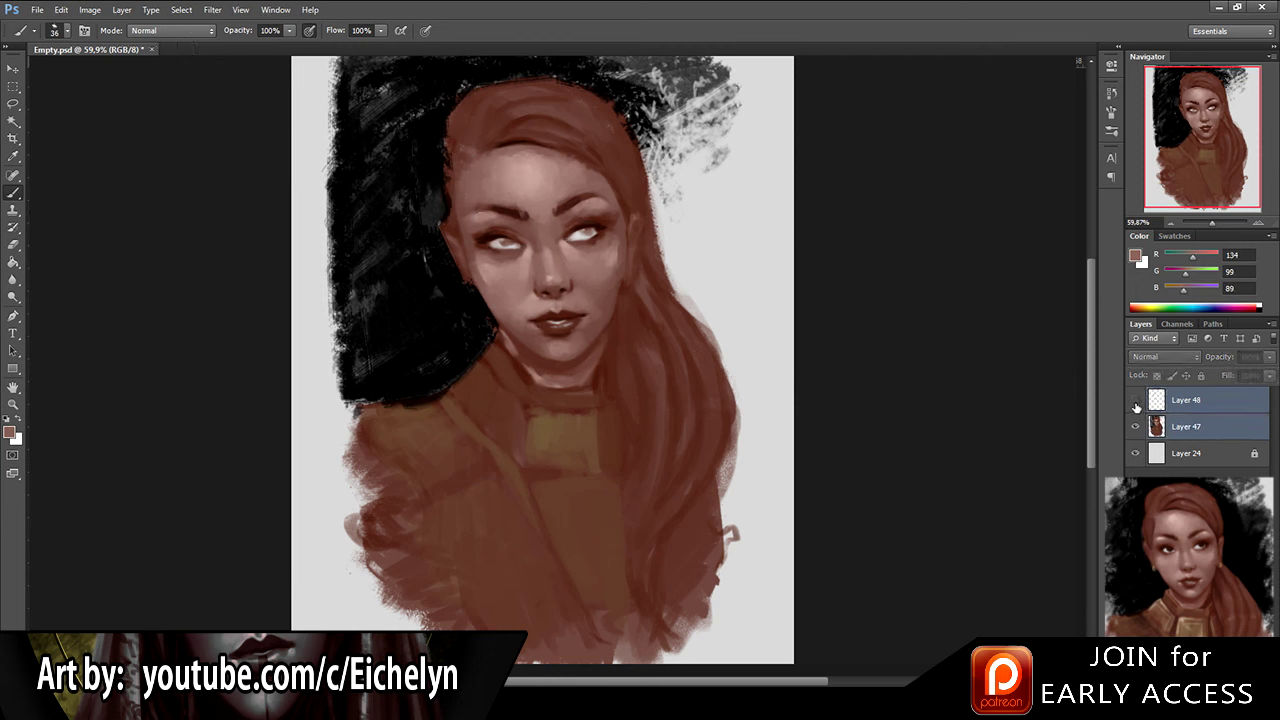
key("ctrl+e")
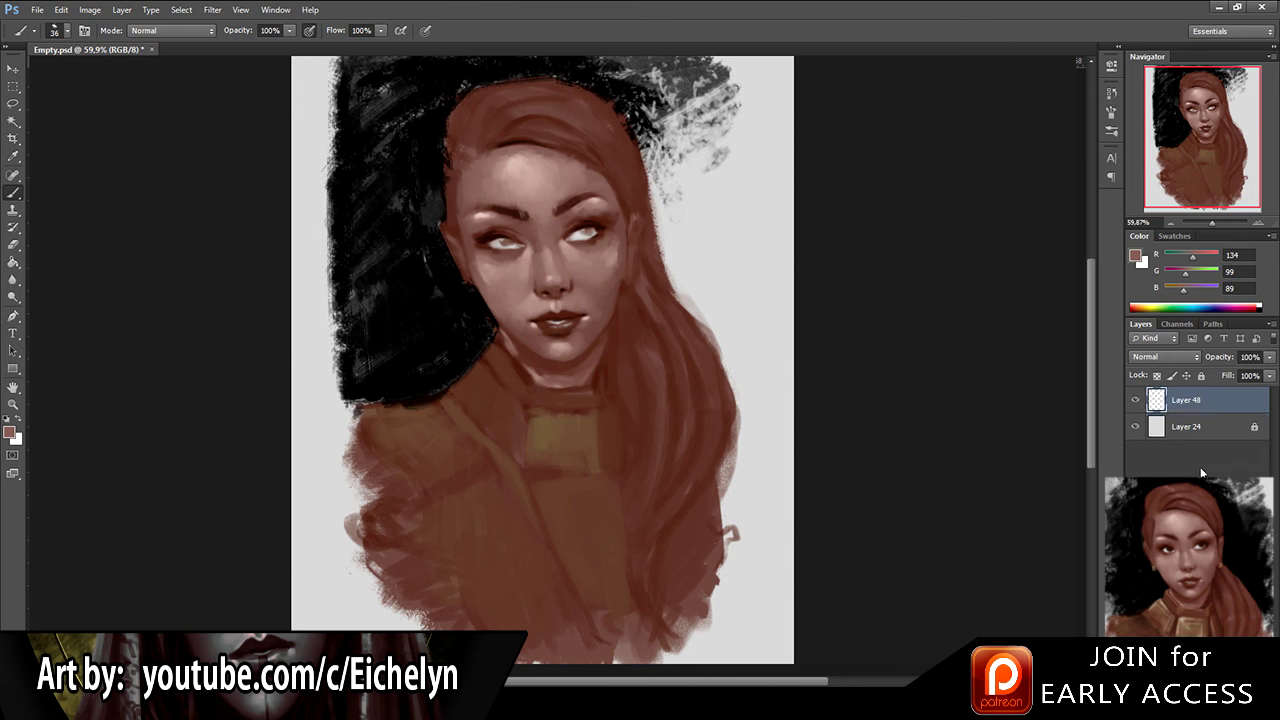
key("ctrl+shift+alt+n")
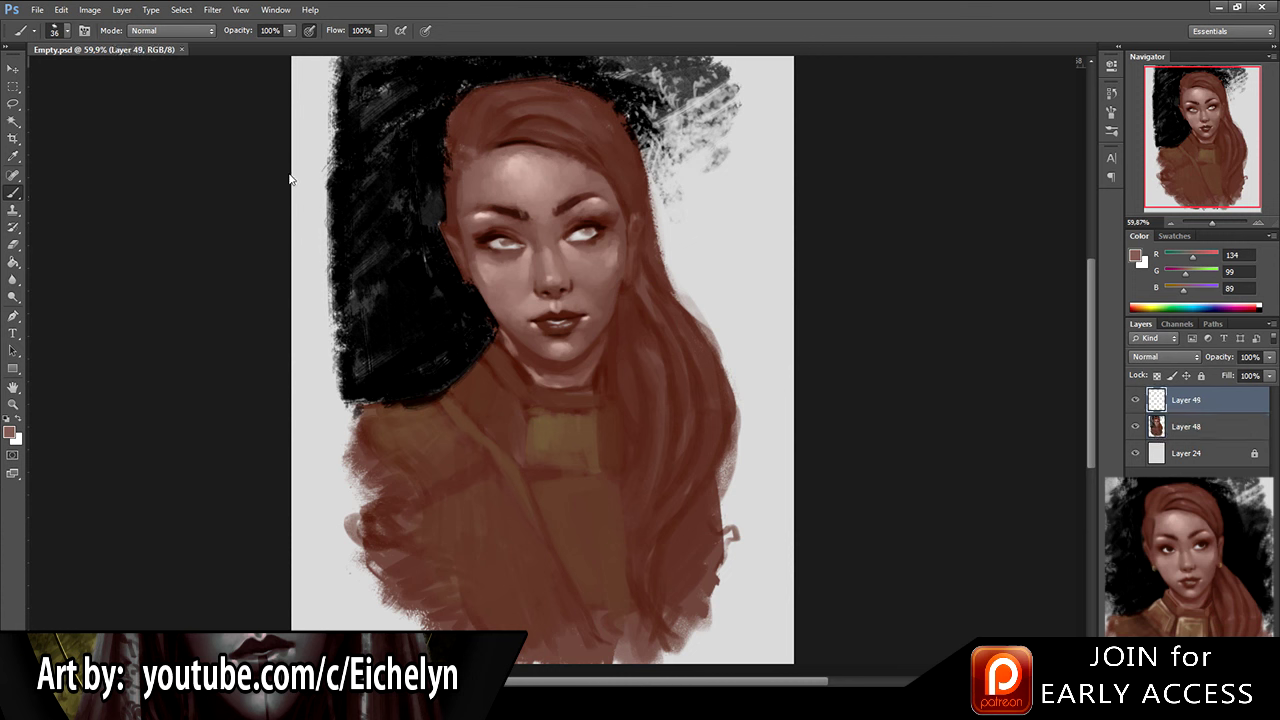
Step: Paint a dark brown (57, 27, 18) shadow down the hair beside the jaw and neck, undoing the stray eraser mark
left_click(508, 128, "alt")
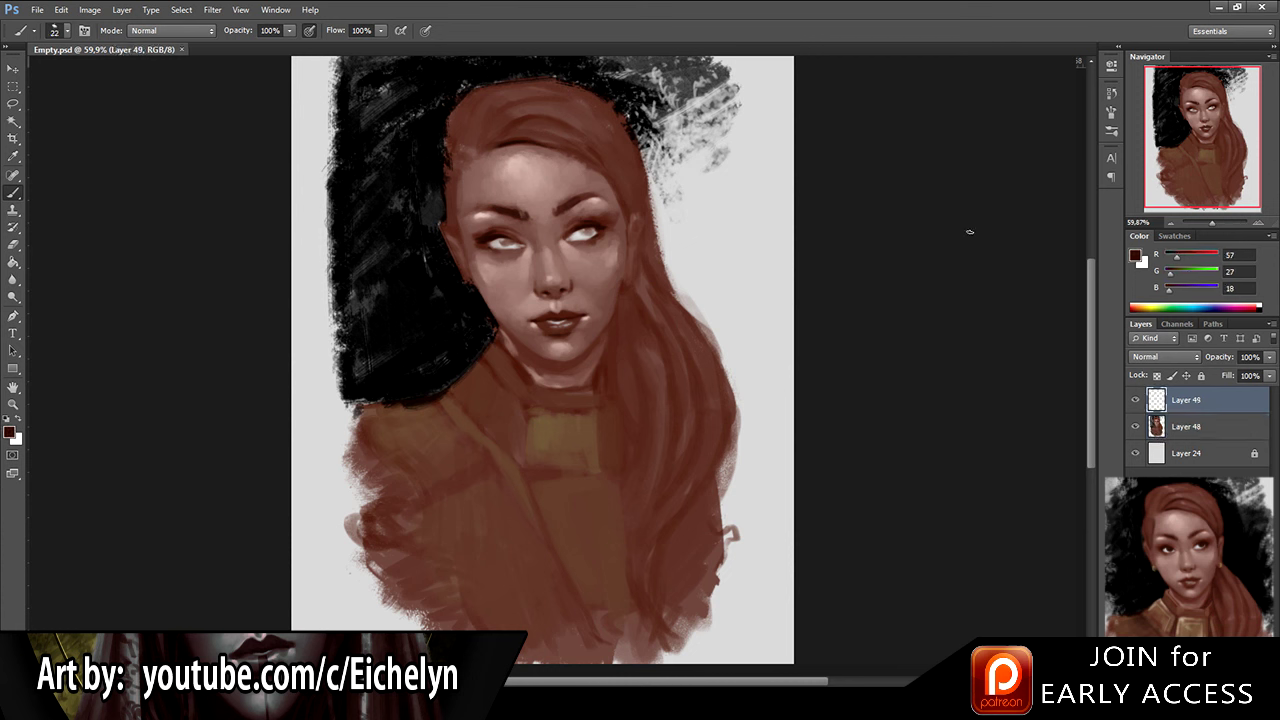
left_click_drag(629, 293, 613, 388)
key("e")
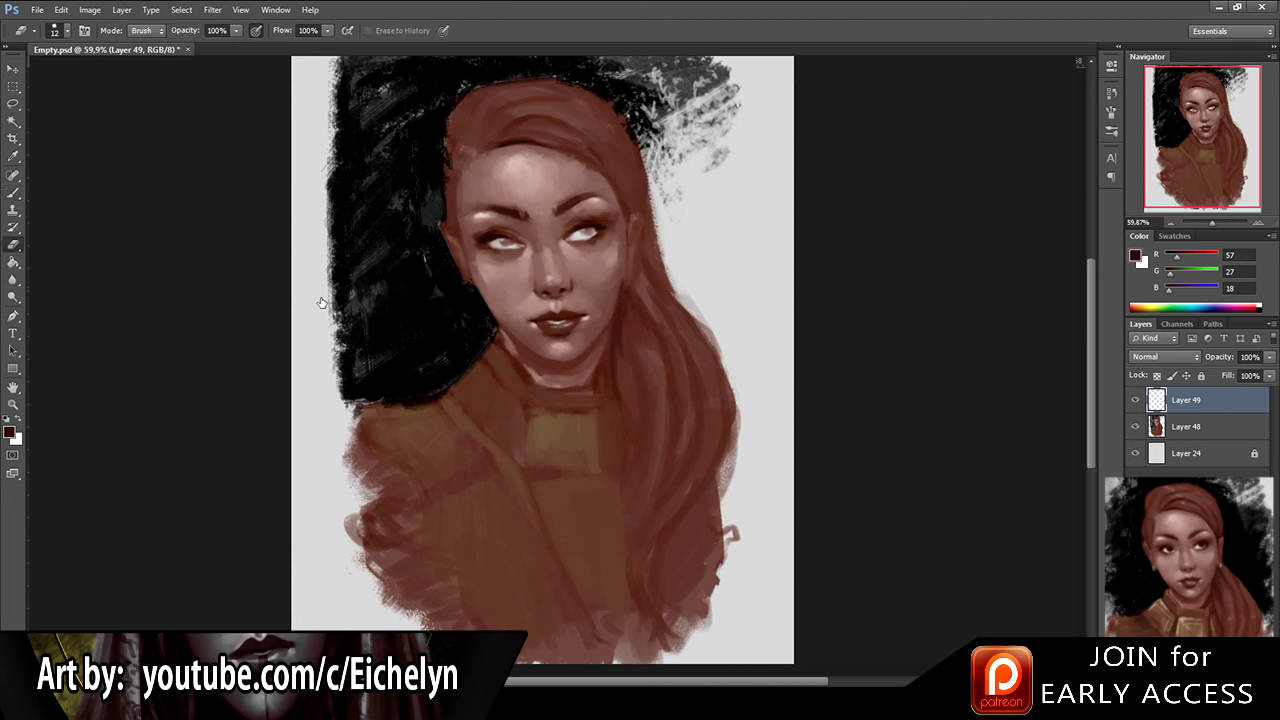
left_click(316, 334)
key("ctrl+z")
key("b")
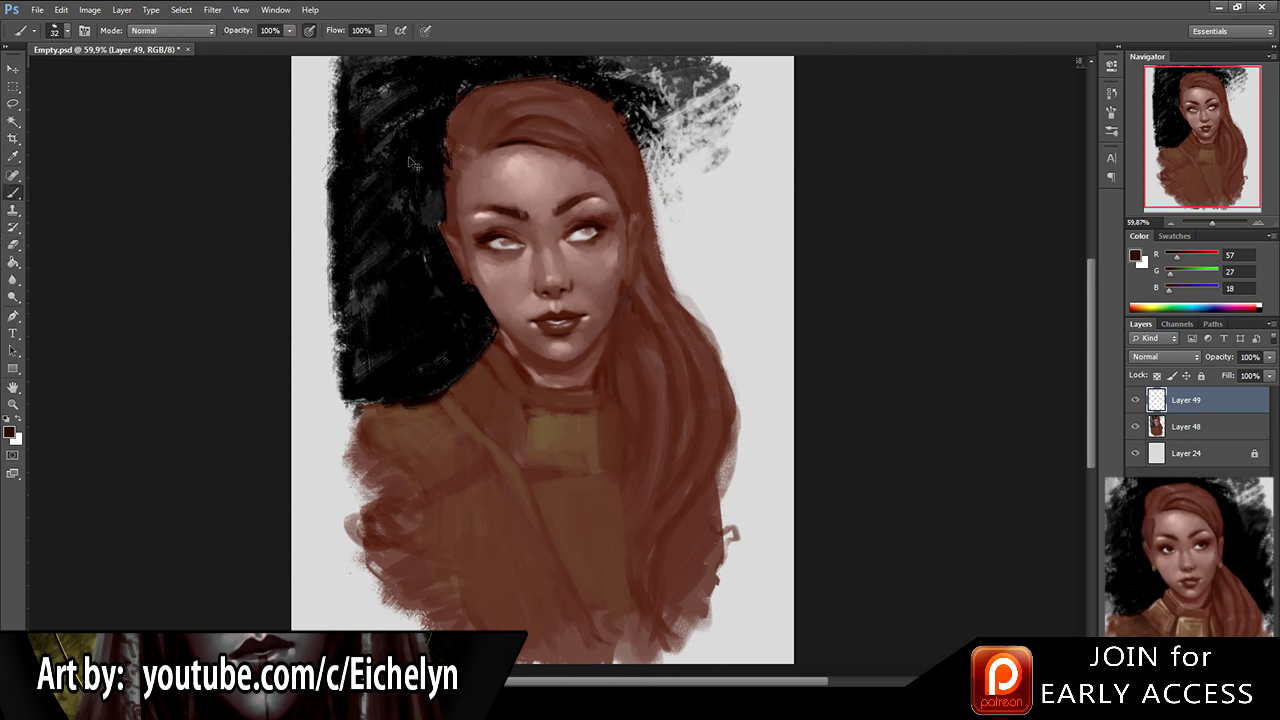
left_click_drag(625, 300, 614, 386)
Step: Blend the dark hair shadow beside the jaw and neck using sampled browns such as (73, 36, 25) and (80, 41, 30)
left_click(617, 328, "alt")
left_click(618, 307, "alt")
mouse_move(624, 314)
left_mouse_down()
mouse_move(627, 374)
mouse_move(621, 365)
left_mouse_up()
left_click(618, 334, "alt")
left_click(617, 365, "alt")
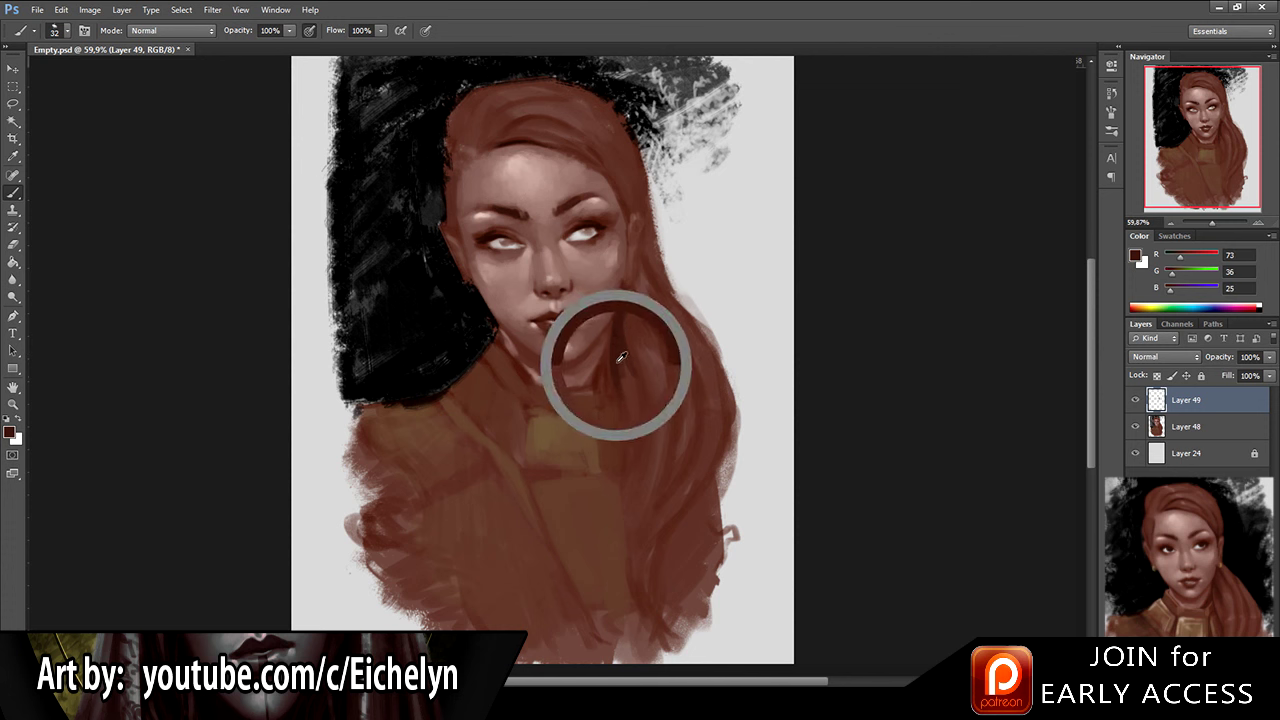
left_click(628, 360, "alt")
Step: Trim and soften the edges of the hair shadow beside the neck with the Eraser
key("e")
left_click_drag(625, 397, 621, 354)
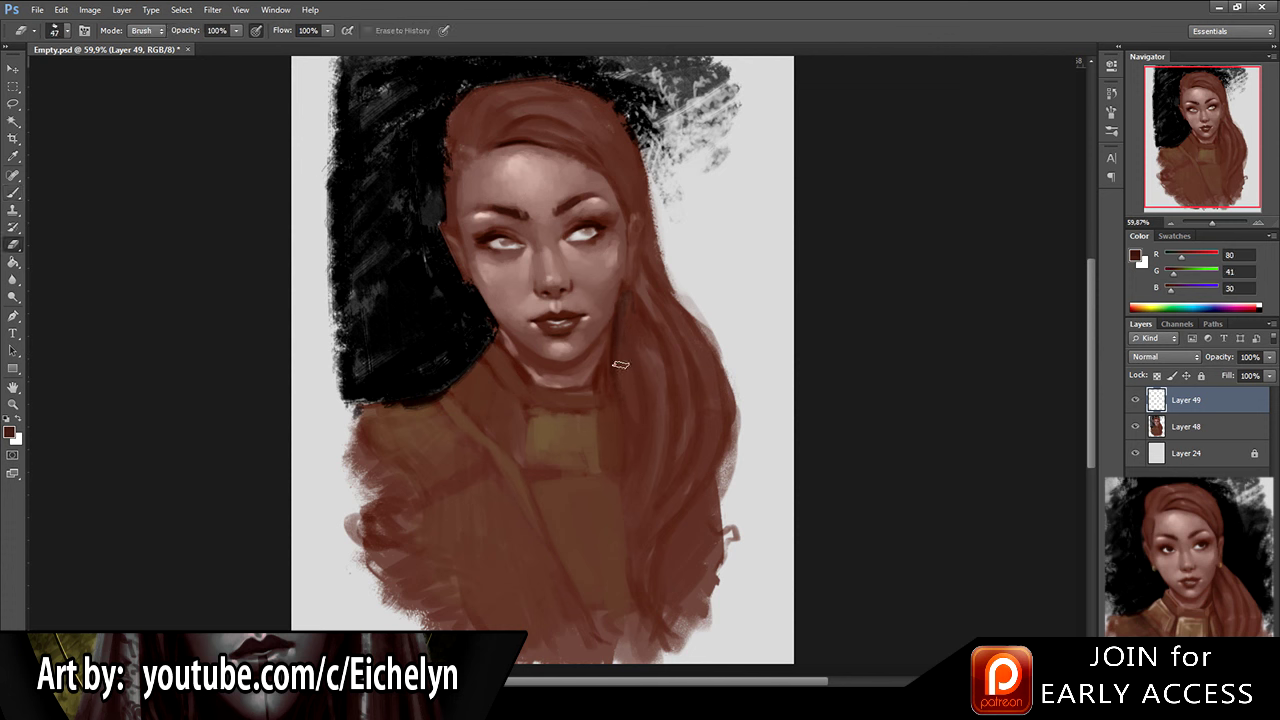
key("b")
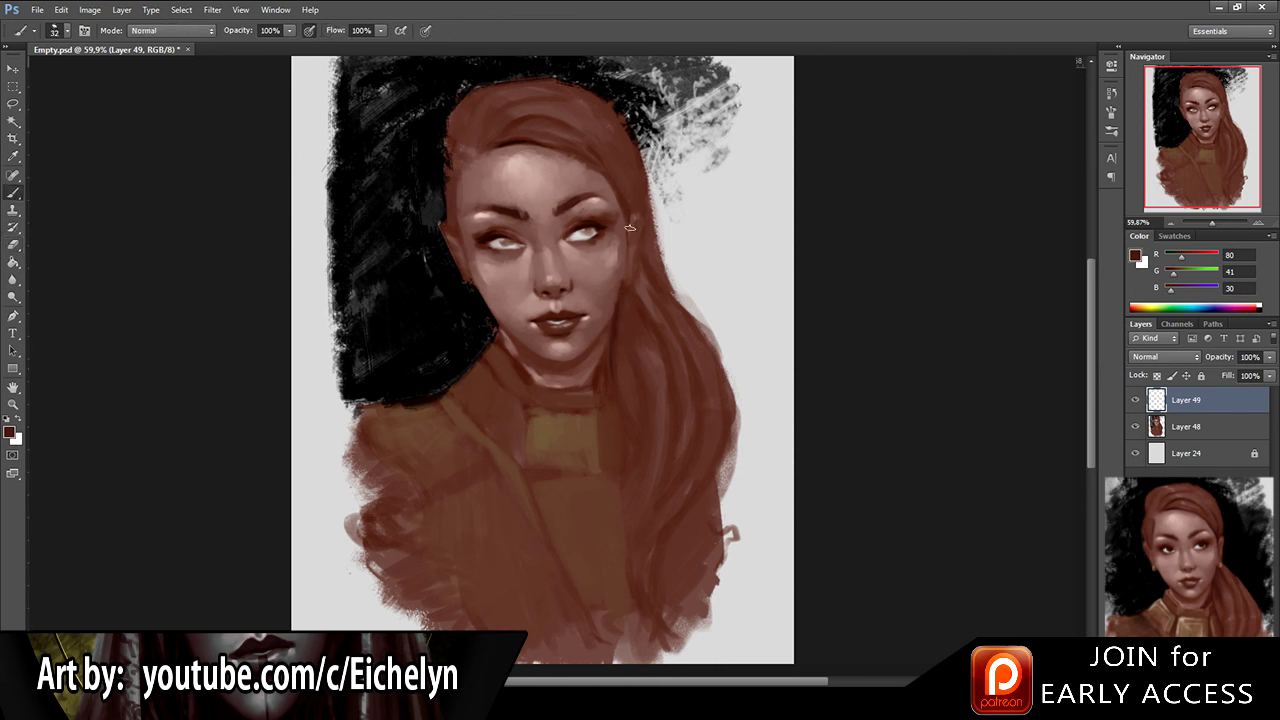
key("e")
key("b")
key("e")
key("b")
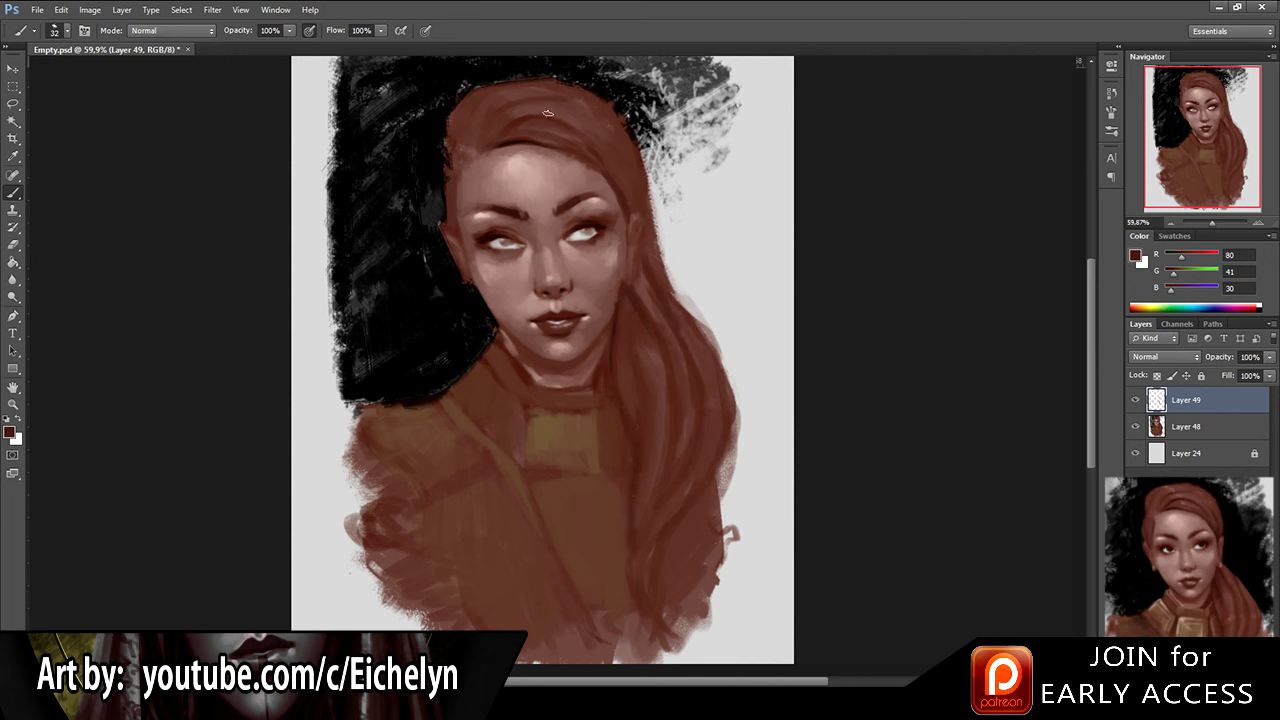
Step: Merge the hair shadow layer with the portrait layer below and add a new empty layer on top
key("ctrl+e")
key("ctrl+shift+alt+n")
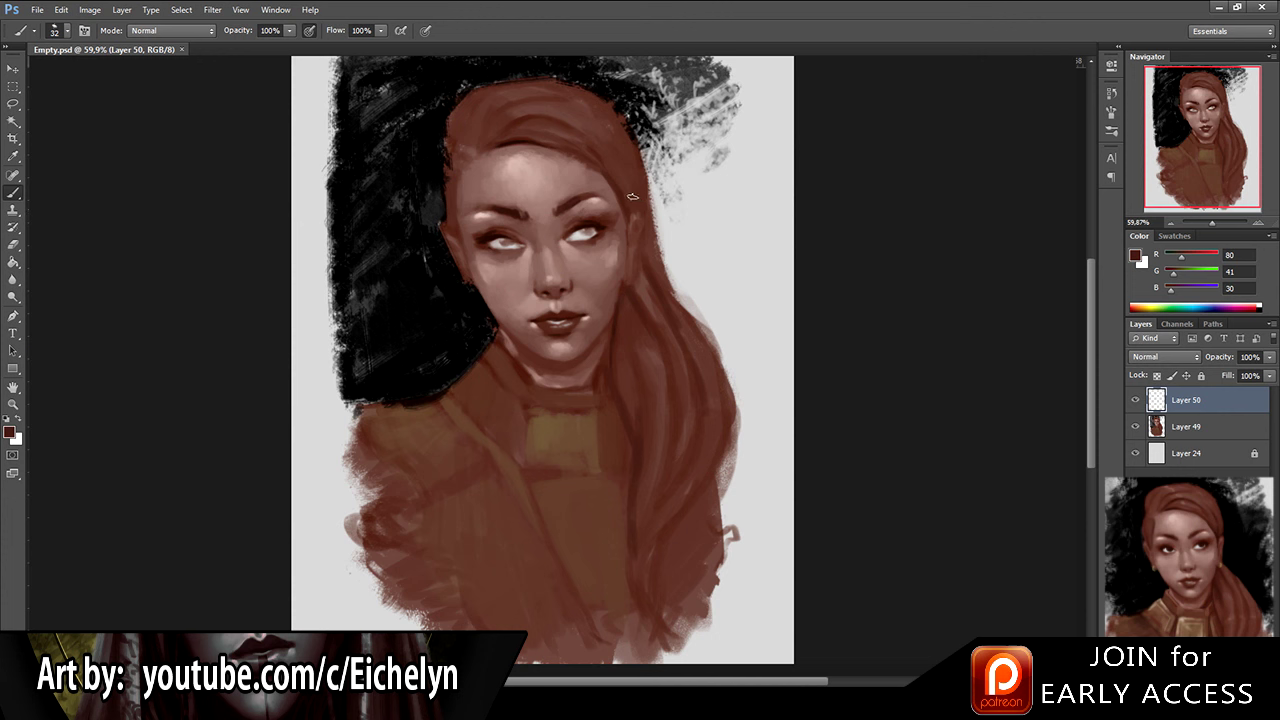
Step: Paint light reddish highlights (161, 121, 109) and (148, 108, 96) on the hair at the crown and soften them with the Eraser
left_click(566, 109, "alt")
left_click(1134, 257)
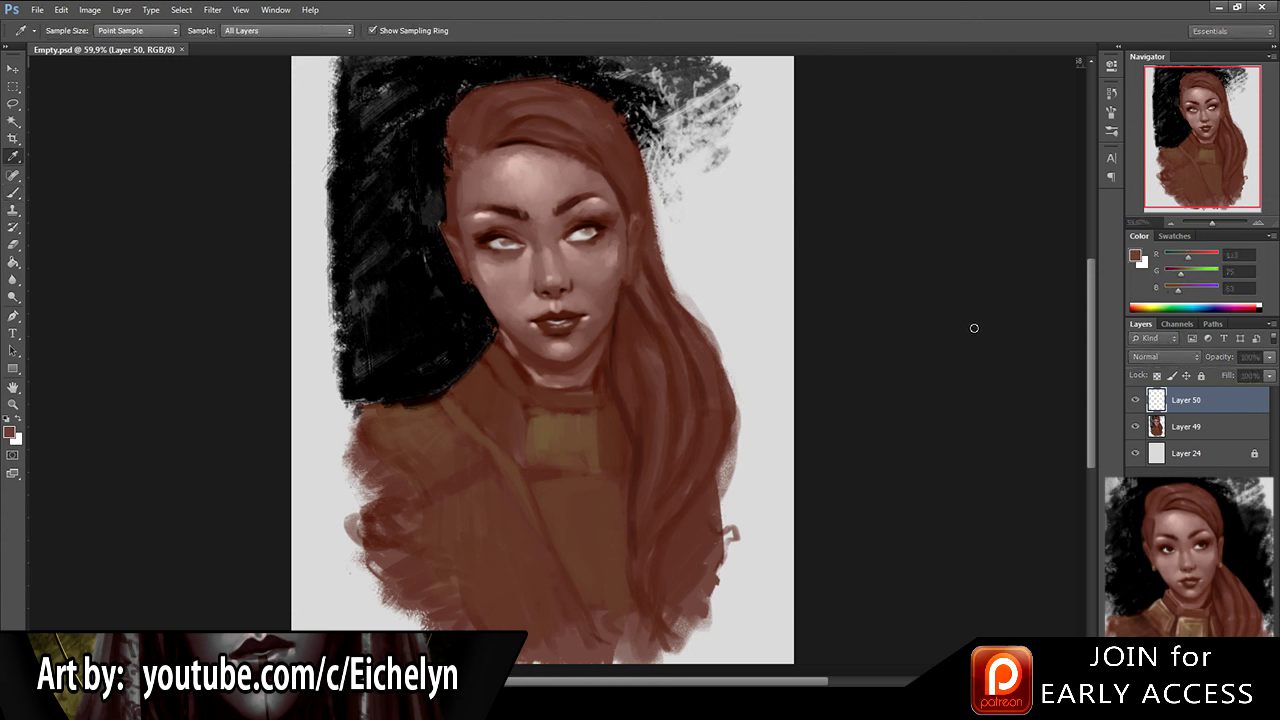
key("b")
left_click(525, 106, "alt")
left_click_drag(528, 107, 515, 100)
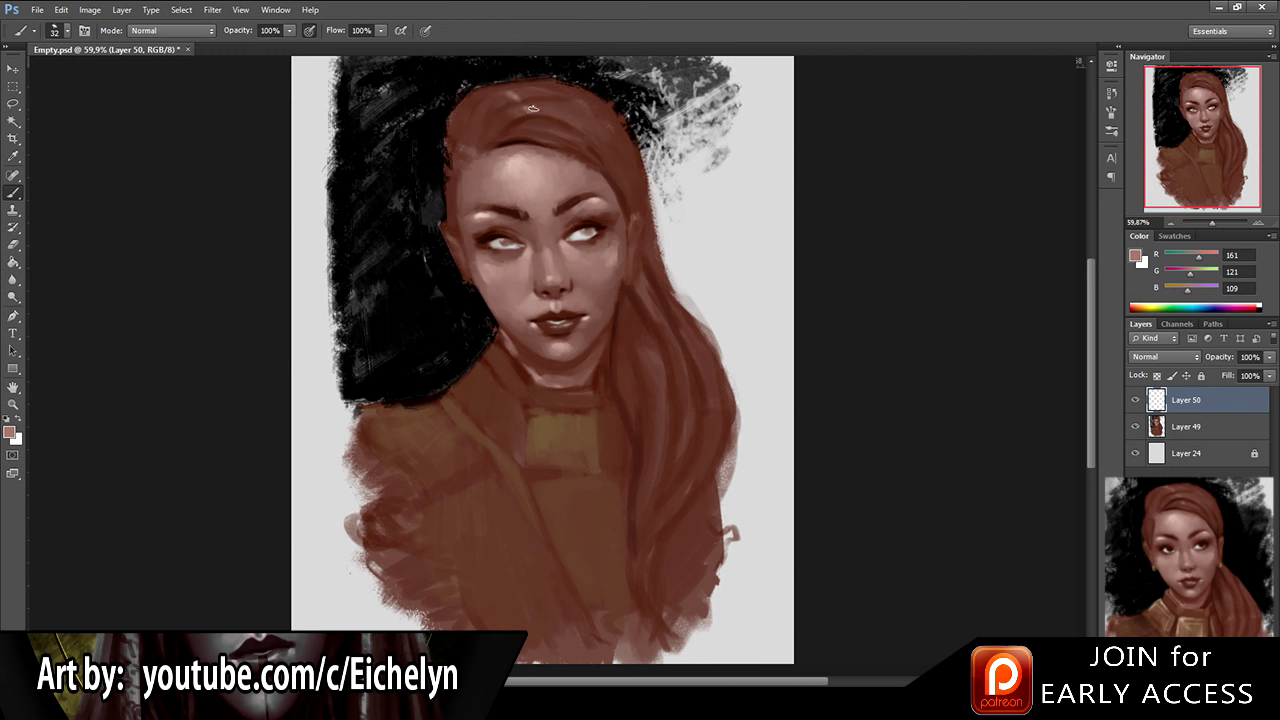
left_click(510, 92, "alt")
key("e")
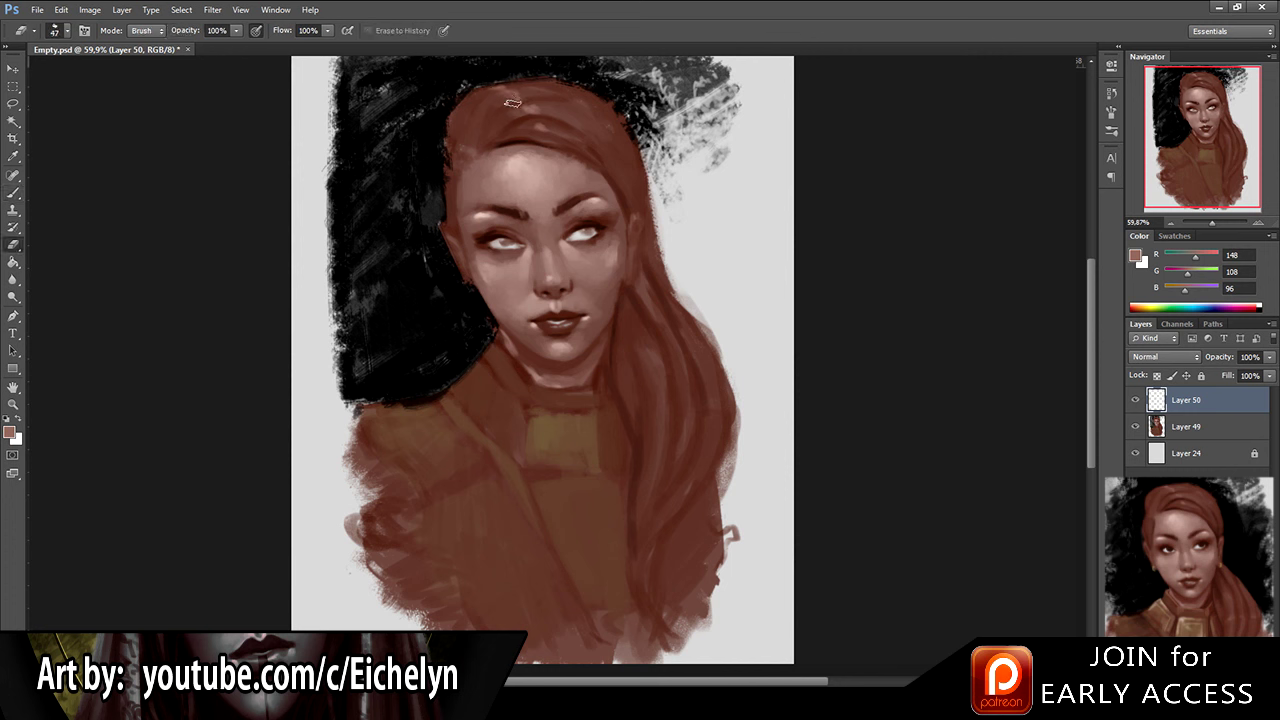
key("b")
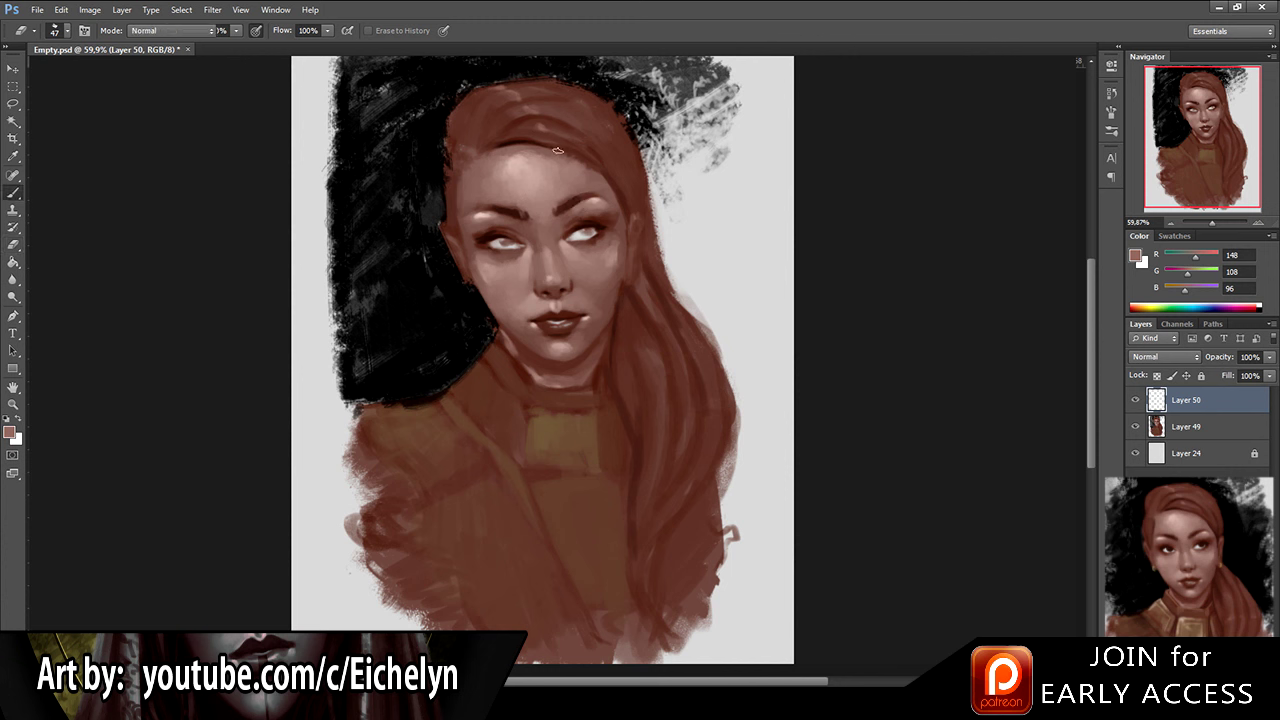
Step: Add muted highlights in (131, 90, 78) across the long hair strands over the shoulder and soften them with the Eraser
left_click(660, 412, "alt")
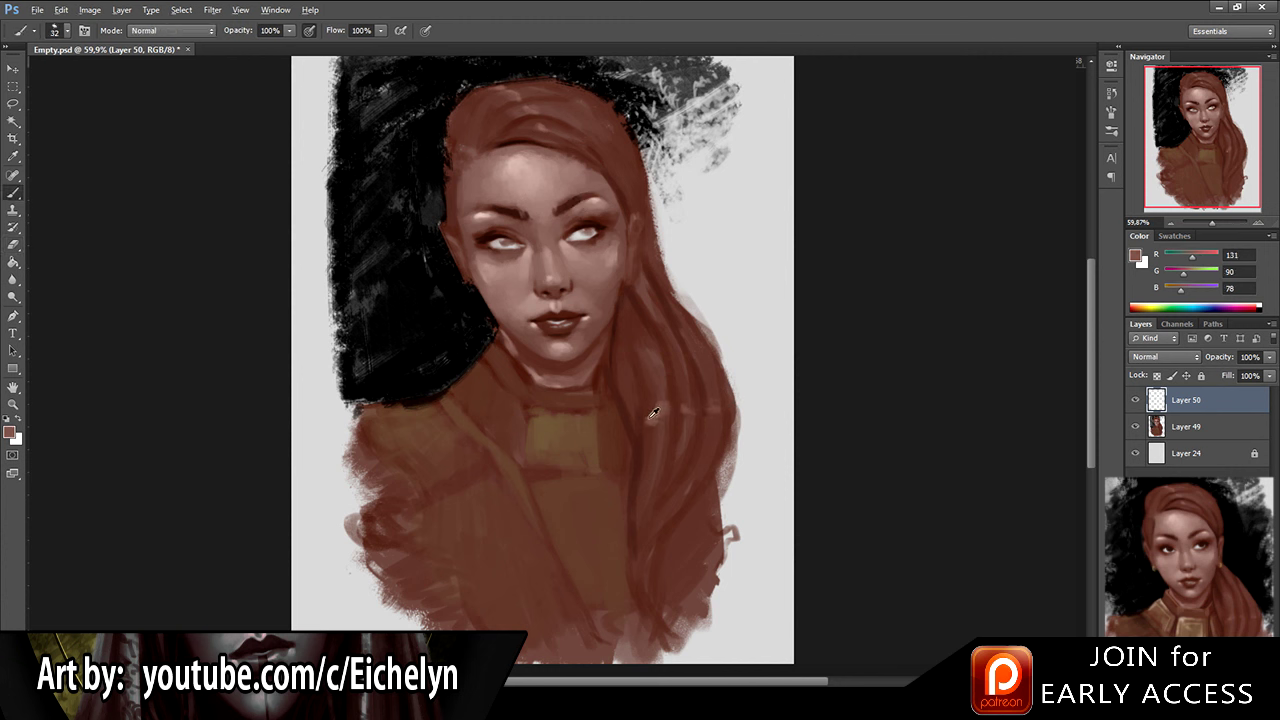
key("e")
mouse_move(580, 253)
left_mouse_down()
mouse_move(546, 260)
mouse_move(563, 268)
left_mouse_up()
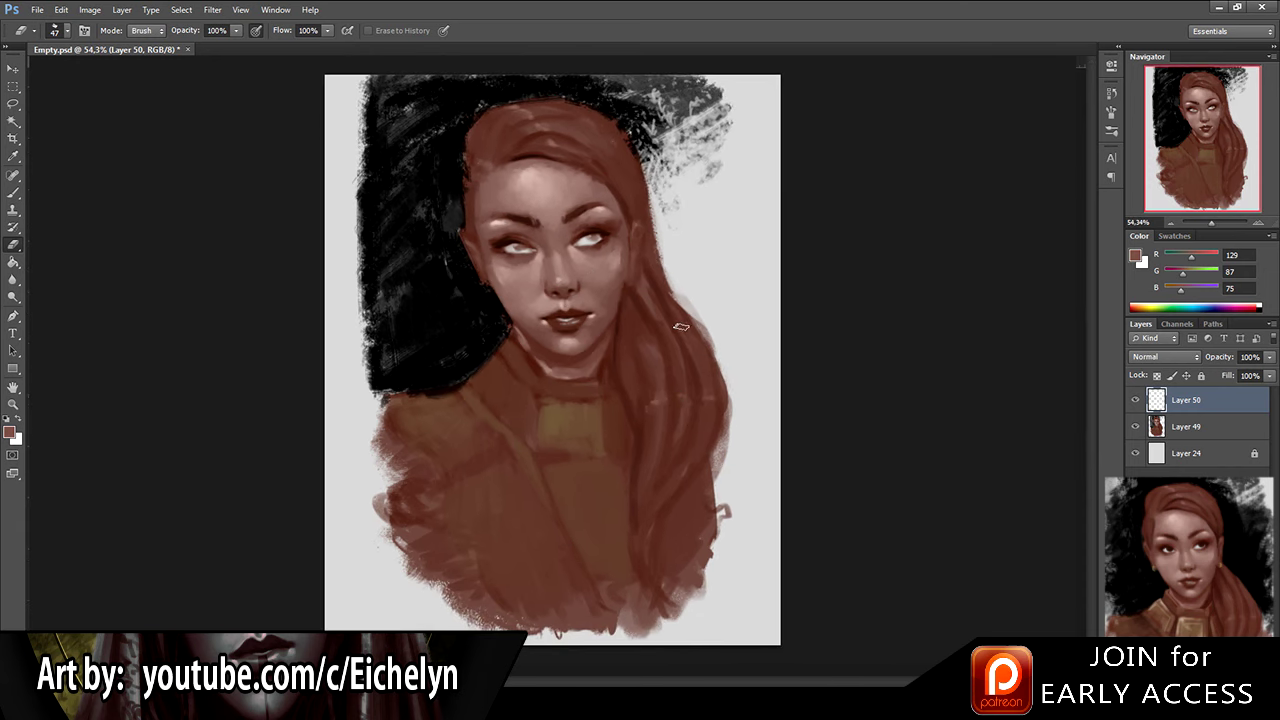
Step: Deepen the hair shadow beside the jaw with dark brown (58, 28, 19) and a size 40 brush, blending with (76, 39, 28)
key("b")
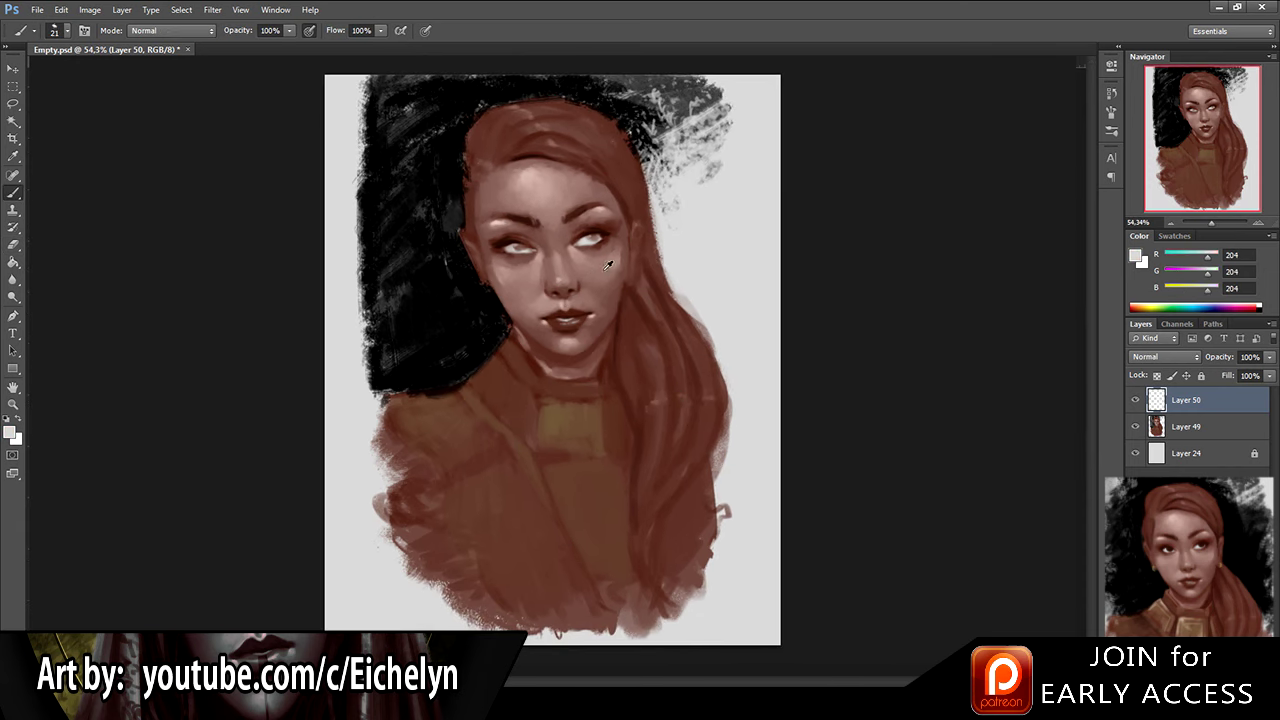
left_click(625, 319, "alt")
key("i")
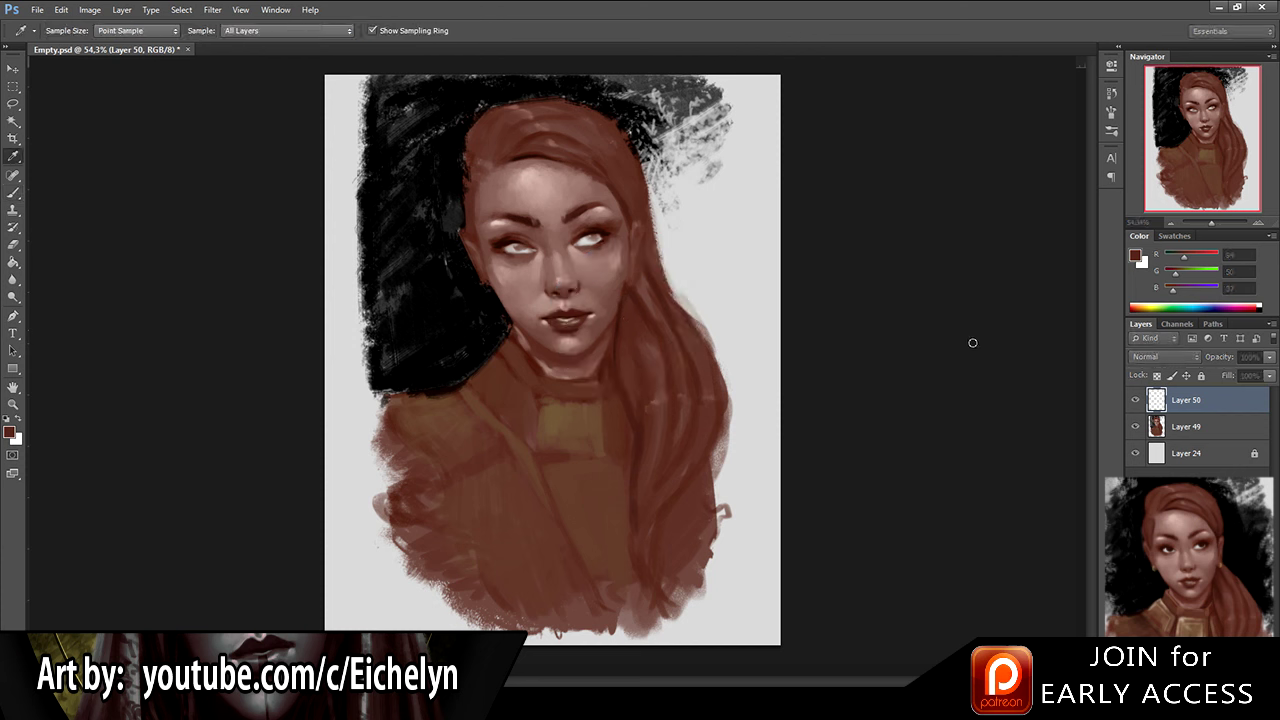
left_click(1210, 254)
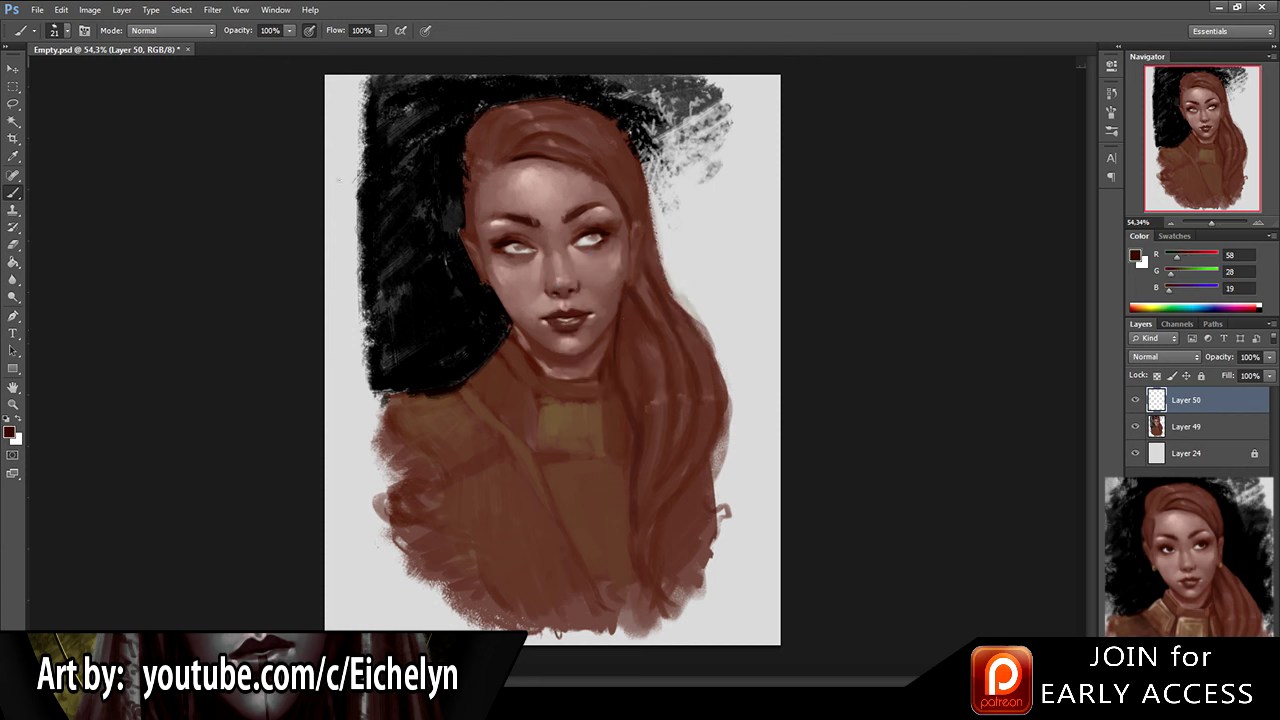
key("bracketright")
key("bracketright")
left_click(623, 330, "alt")
left_click(625, 340, "alt")
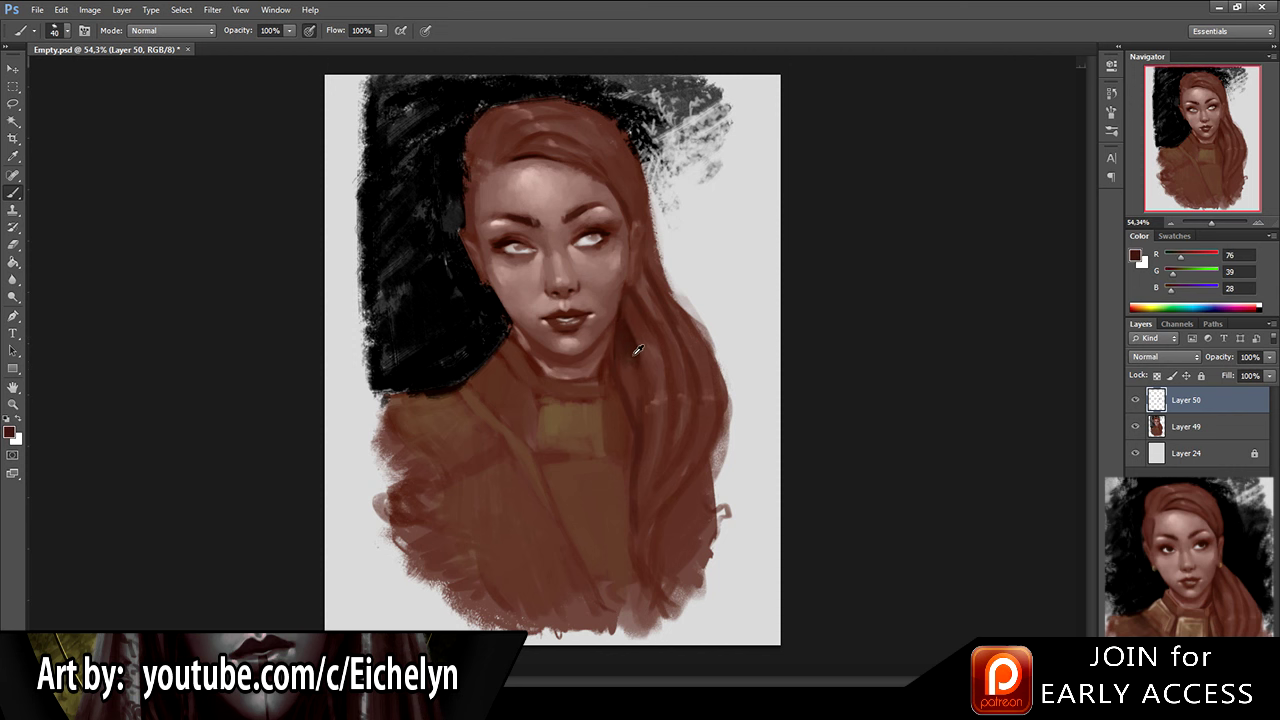
Step: Extend the hair shadow up to below the ear, blending with sampled browns (89, 50, 38) and (67, 34, 23)
left_click_drag(624, 325, 626, 291)
left_click(627, 307, "alt")
left_click(633, 310, "alt")
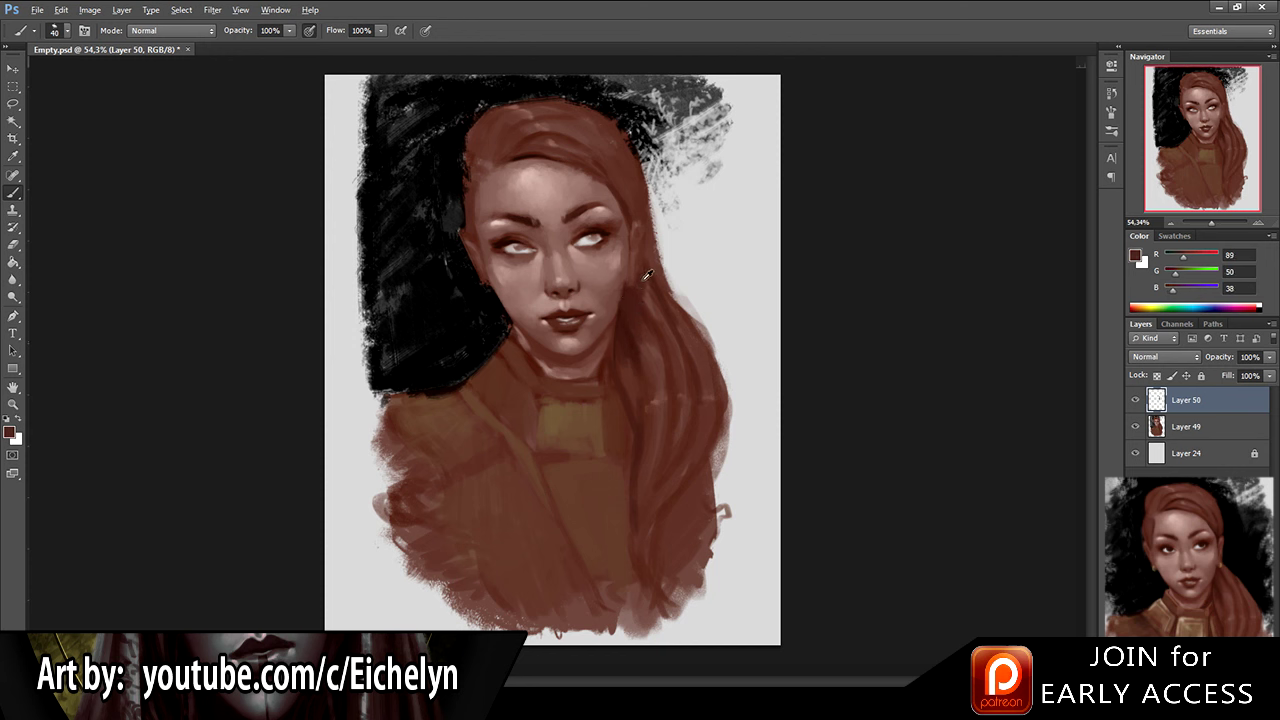
left_click(651, 289, "alt")
left_click(632, 330, "alt")
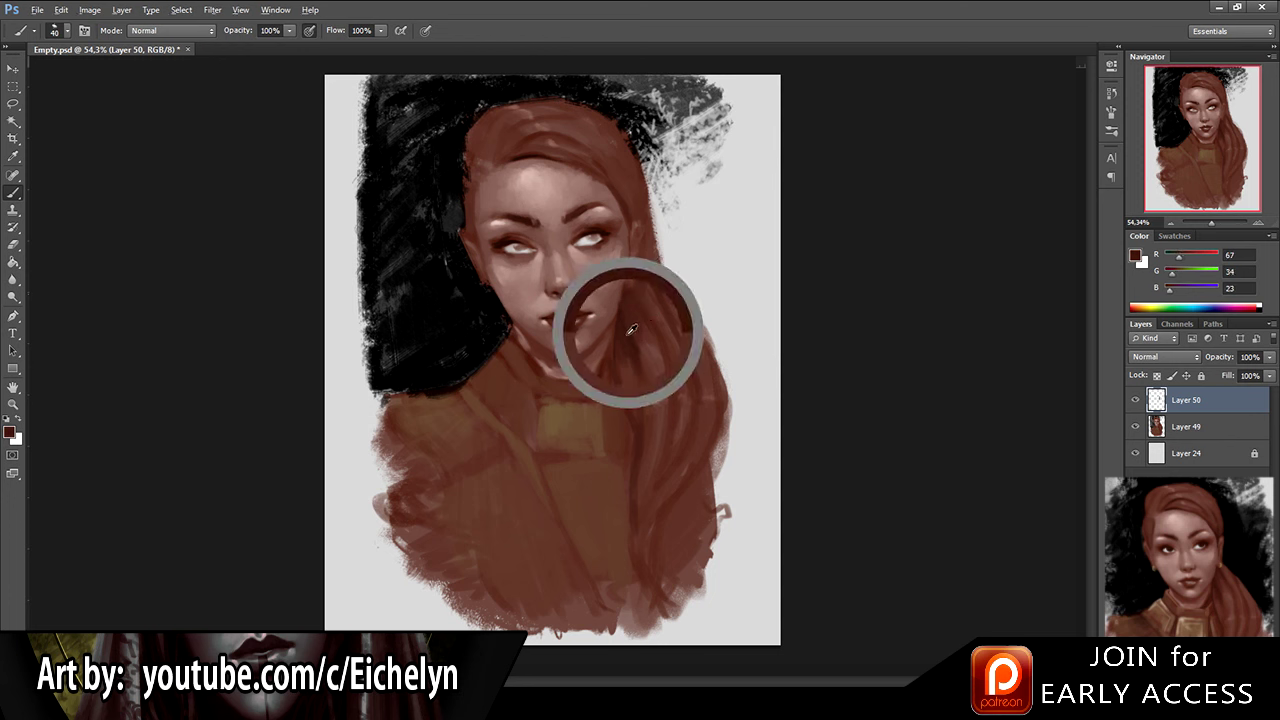
Step: Shade the hair along the temple with dark brown (76, 40, 28) and blend it into the surrounding strands with sampled tones
left_click_drag(632, 199, 629, 164)
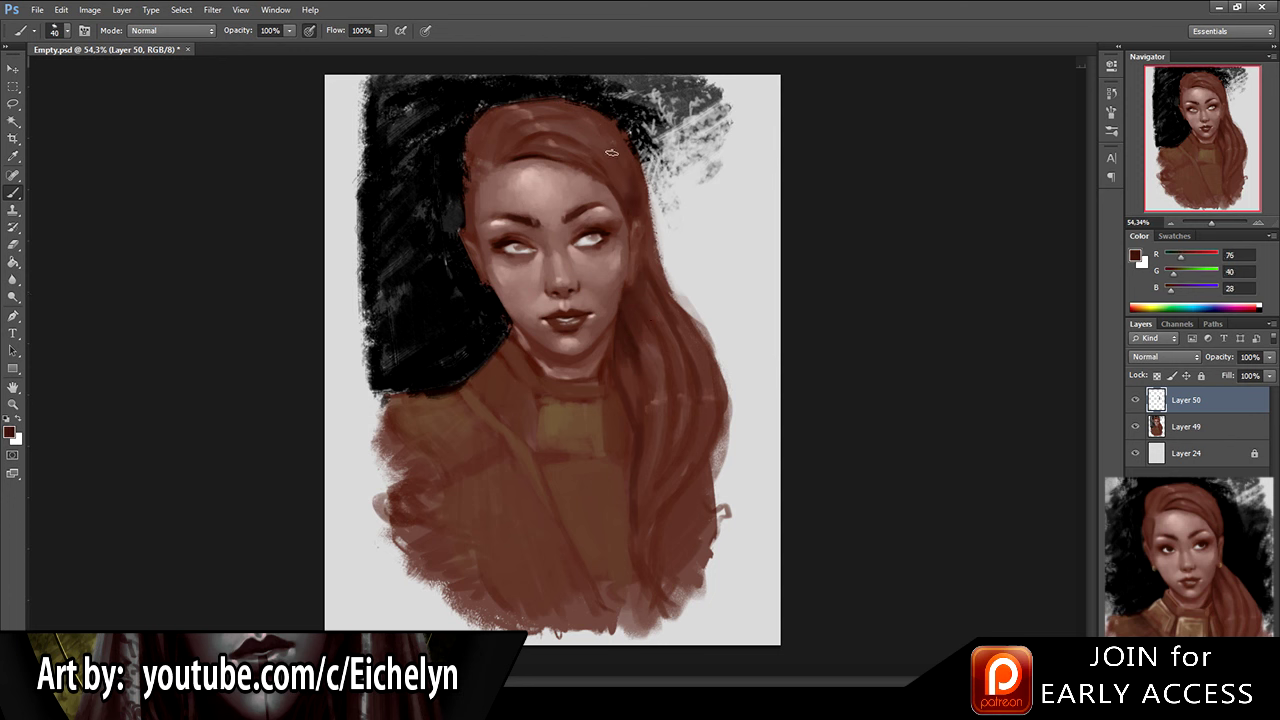
left_click(630, 203, "alt")
left_click(626, 196, "alt")
left_click(605, 153, "alt")
left_click(613, 153, "alt")
left_click_drag(625, 182, 633, 200)
left_click(642, 285, "alt")
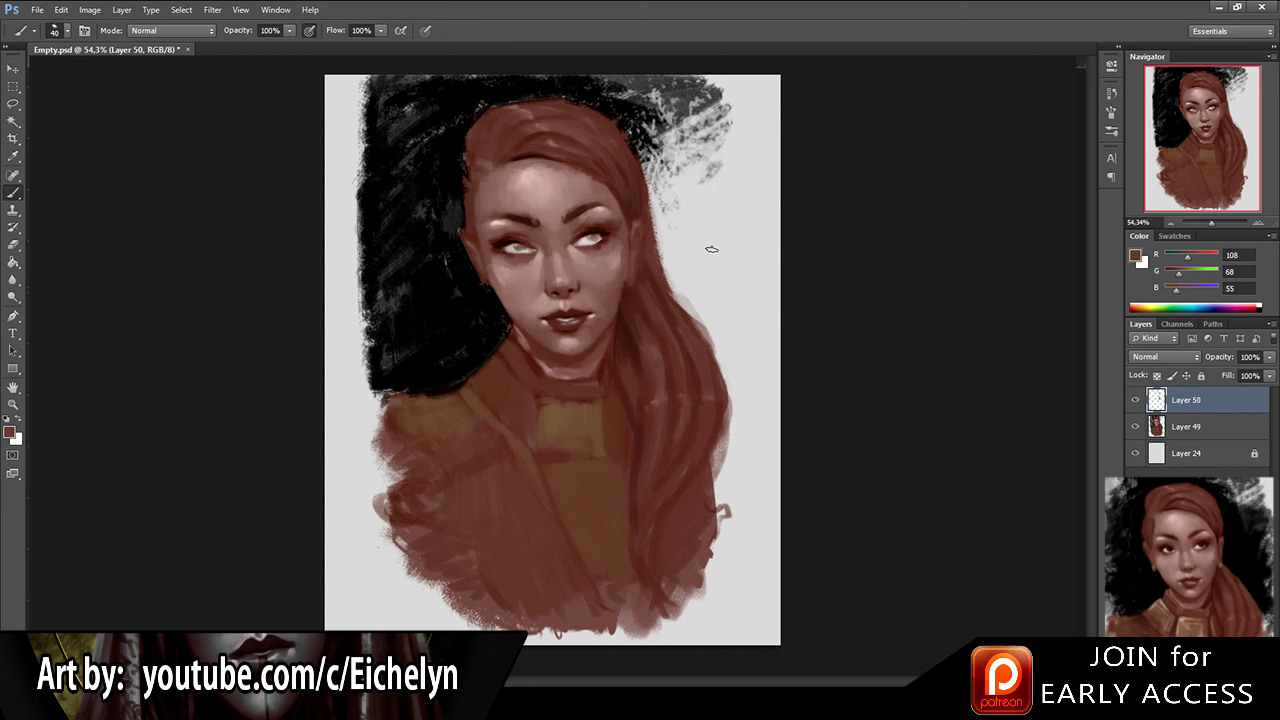
Step: Merge the hair shading layer with the portrait layer and add a new empty layer on top
left_click(1164, 426, "shift")
key("ctrl+e")
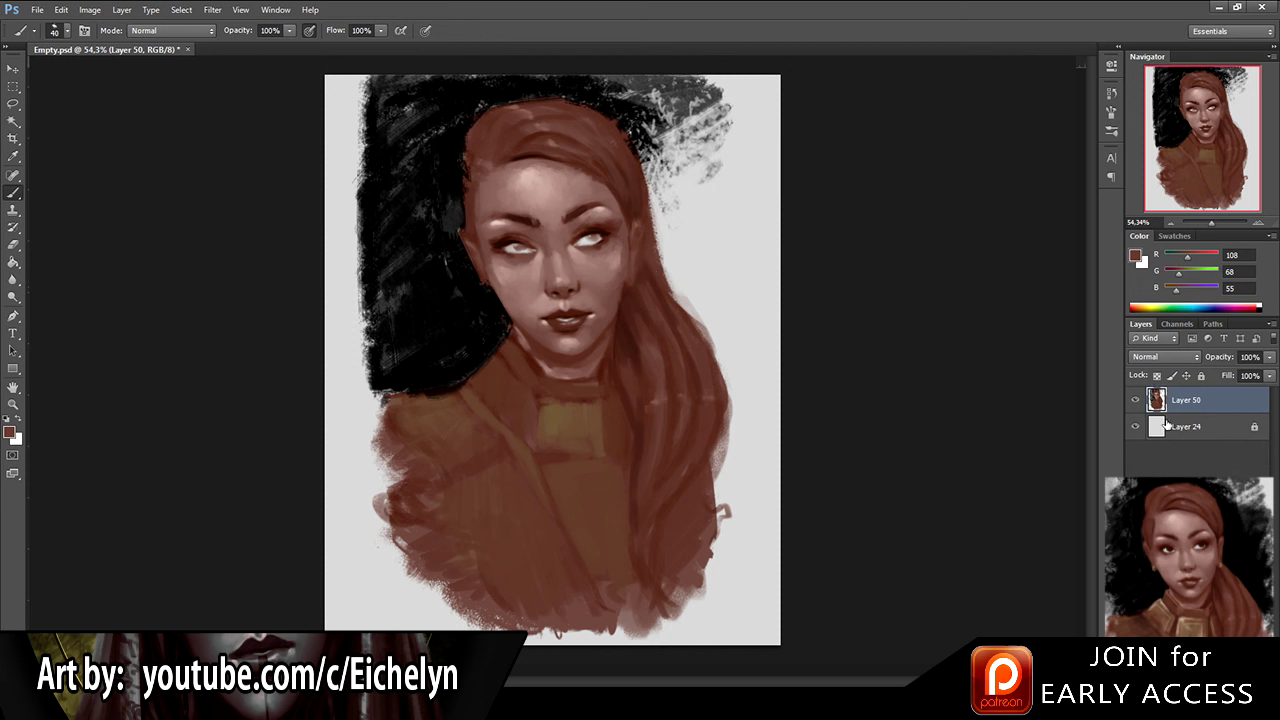
key("ctrl+shift+alt+n")
Step: Paint a tan (196, 160, 123) highlight down the edge of the collar's front panel below the neck
left_click(567, 419, "alt")
left_click_drag(988, 281, 955, 315)
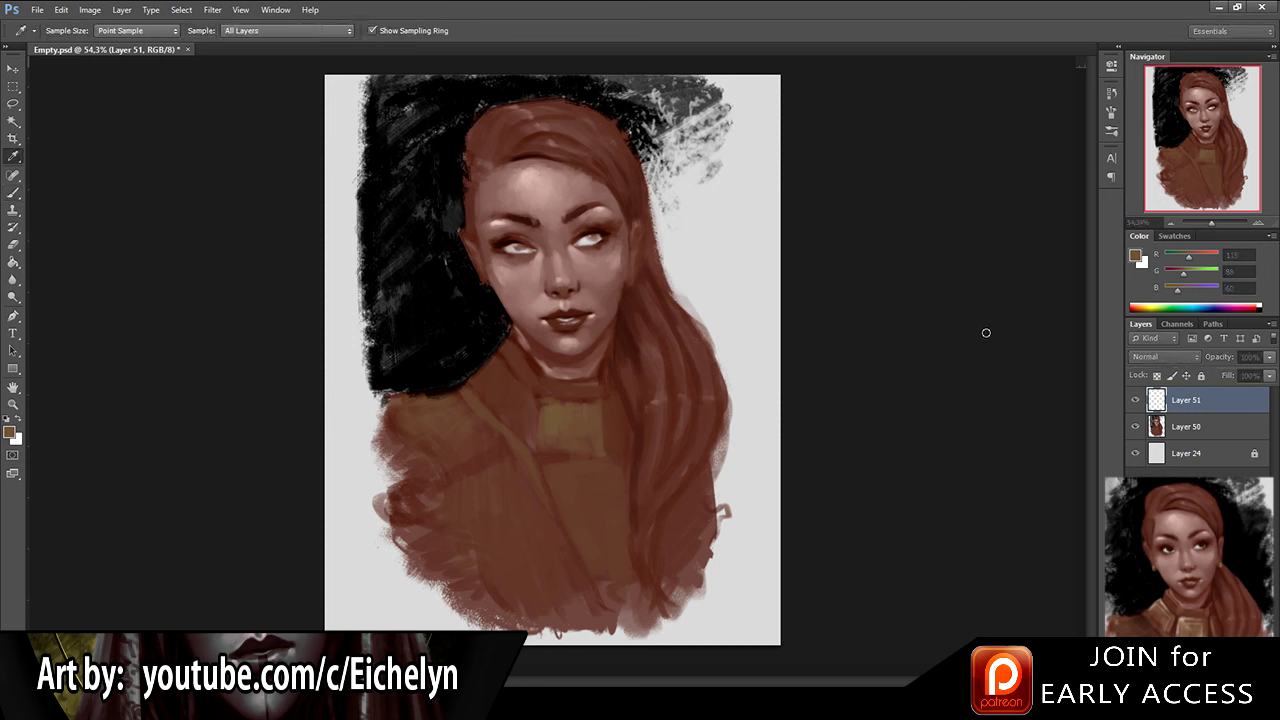
left_click_drag(1163, 292, 1190, 610)
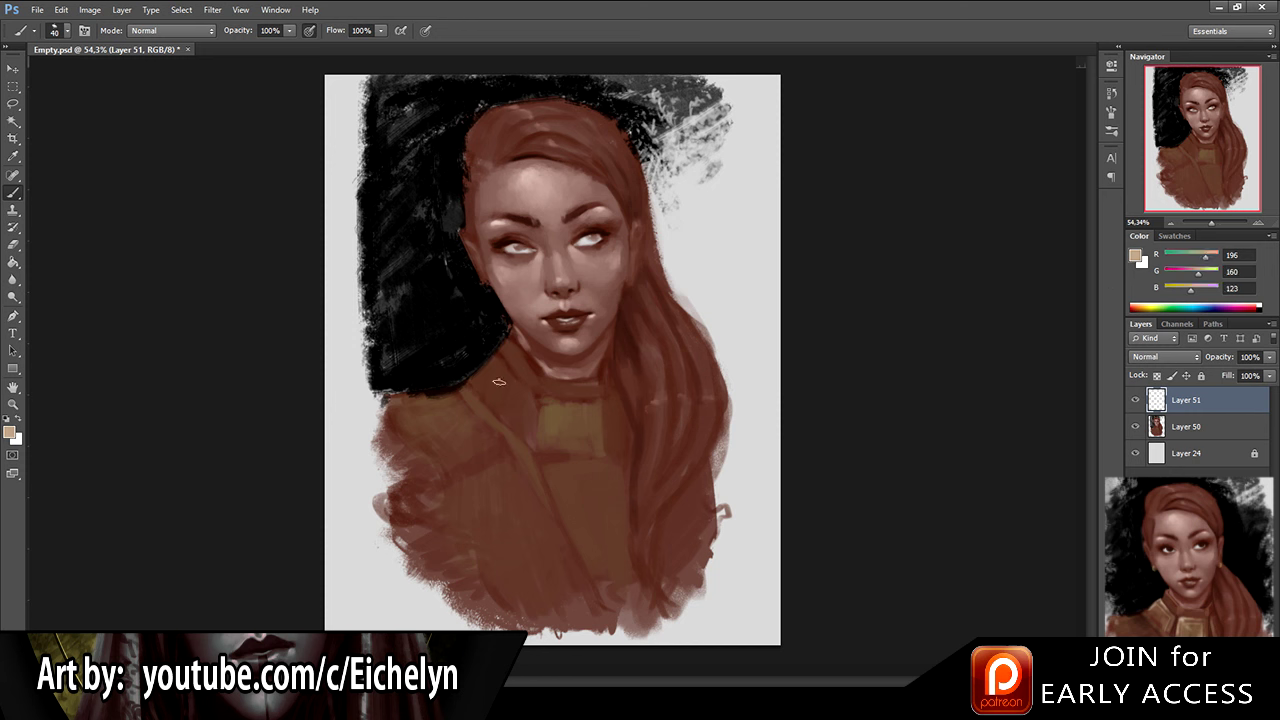
mouse_move(555, 402)
left_mouse_down()
mouse_move(549, 414)
mouse_move(552, 404)
left_mouse_up()
left_click(559, 402, "alt")
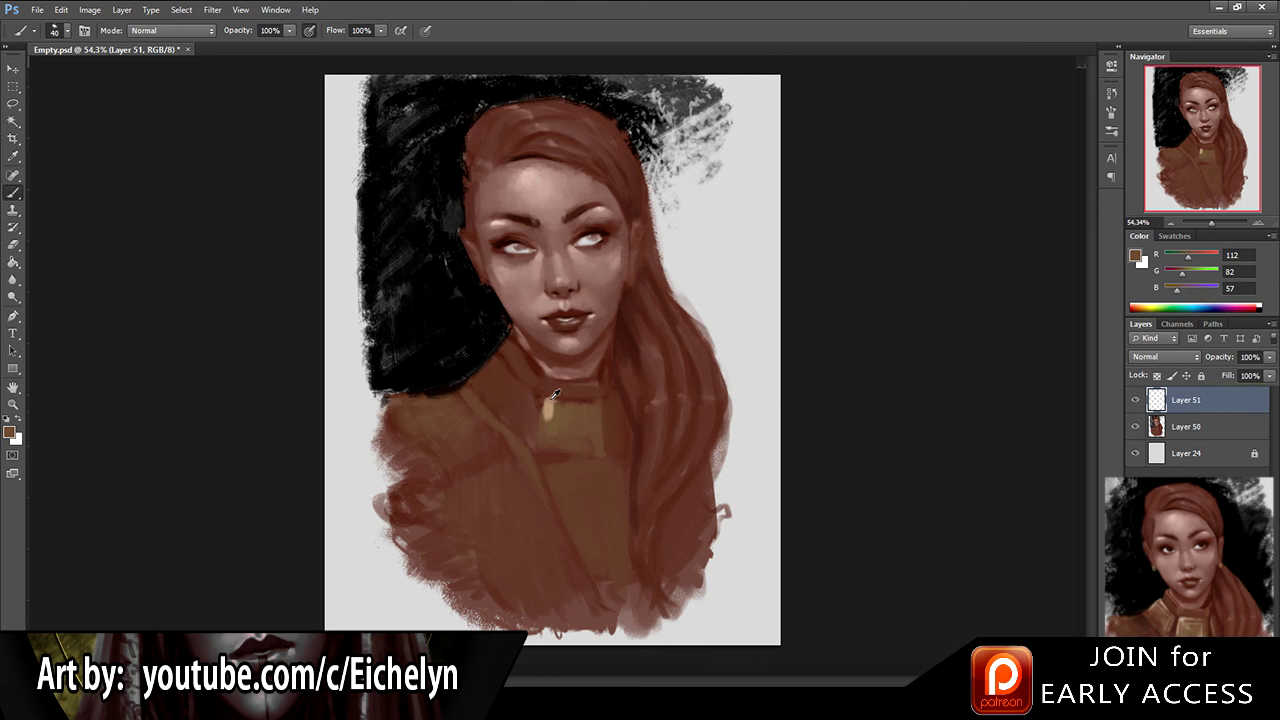
left_click(550, 403, "alt")
mouse_move(550, 404)
left_mouse_down()
mouse_move(561, 408)
mouse_move(547, 408)
mouse_move(545, 429)
mouse_move(559, 429)
mouse_move(545, 436)
mouse_move(557, 442)
mouse_move(538, 447)
left_mouse_up()
Step: Blend the tan highlight across the collar's front panel using tones sampled from it
left_click(548, 404, "alt")
left_click(544, 445, "alt")
left_click(551, 421, "alt")
left_click(552, 416, "alt")
left_click(554, 421, "alt")
left_click(543, 422, "alt")
left_click(548, 414, "alt")
Step: Paint and blend lighter brown highlights on the collar fold beside the black background, using sampled tones such as (123, 87, 63)
left_click(501, 358, "alt")
left_click(488, 362, "alt")
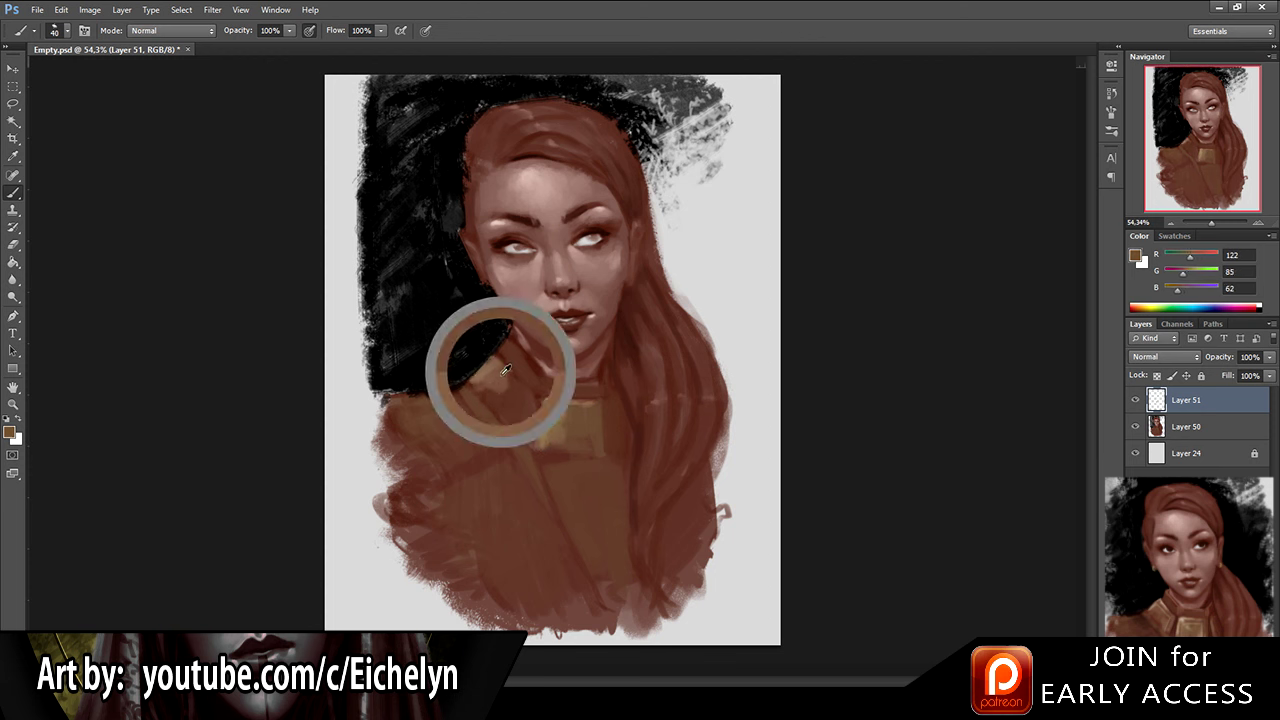
left_click(494, 381, "alt")
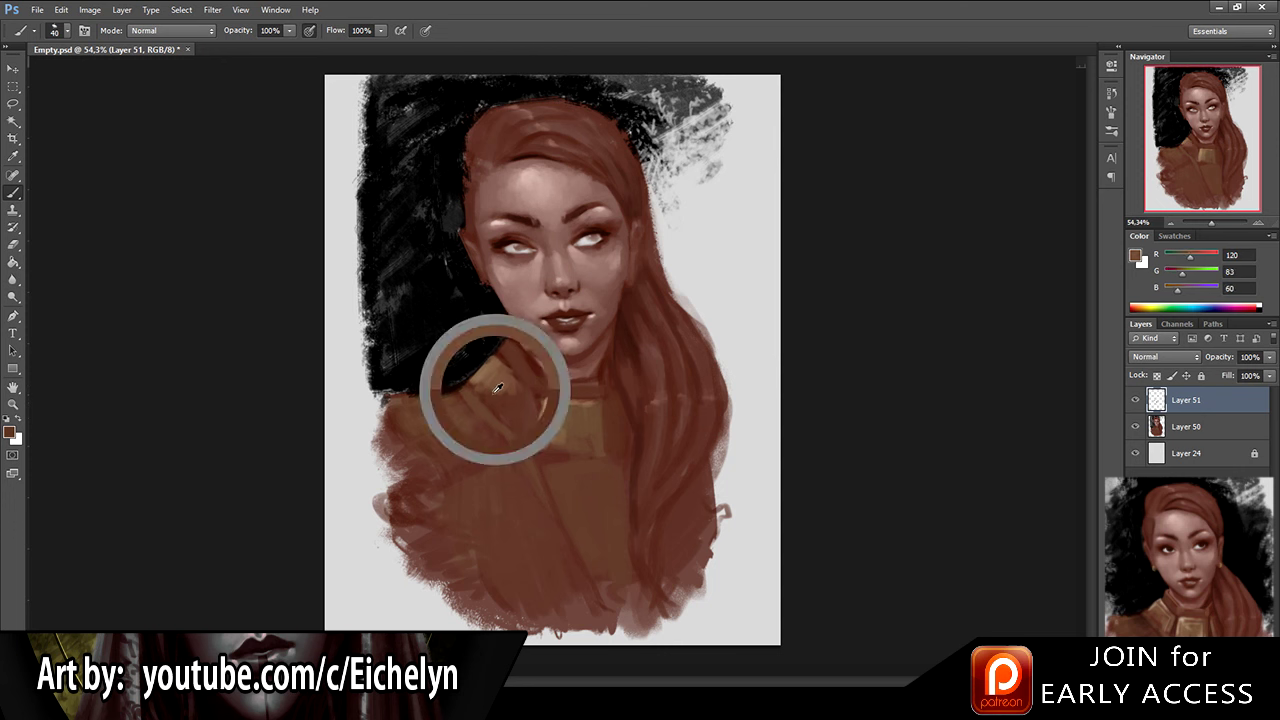
left_click(496, 392, "alt")
left_click(497, 381, "alt")
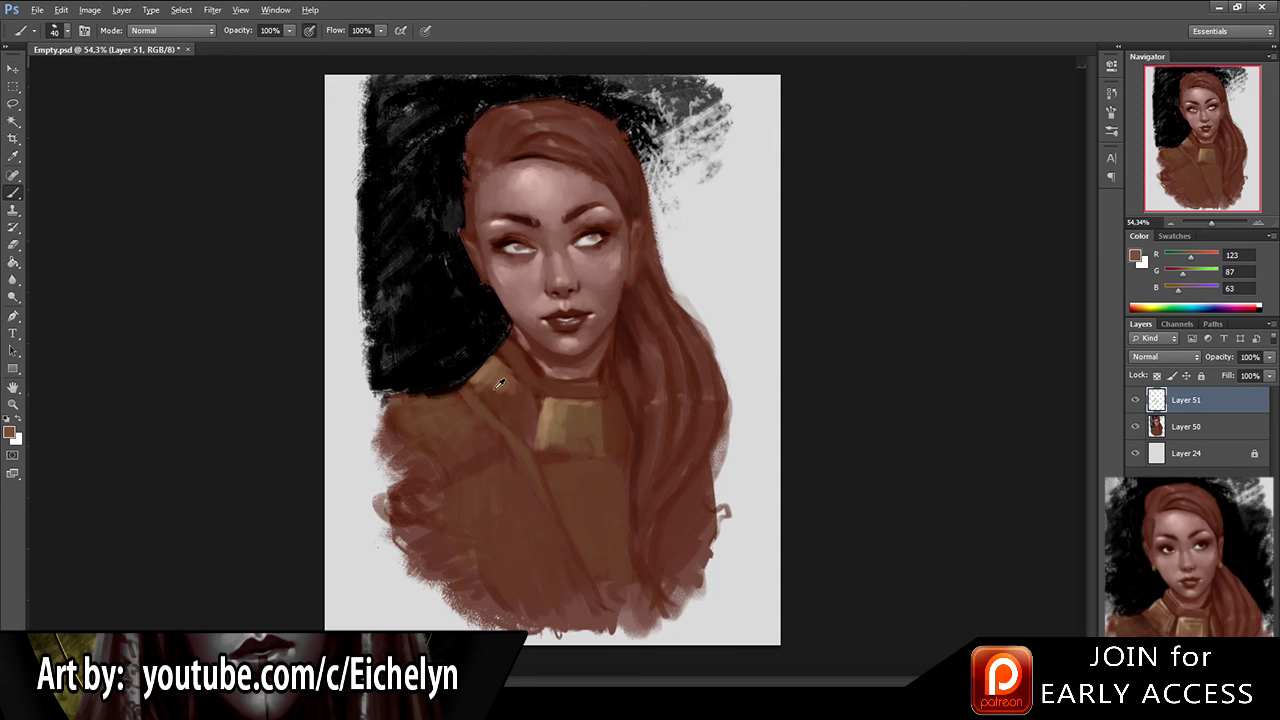
left_click(513, 401, "alt")
Step: Add a bright cream (231, 211, 191) highlight at the upper corner of the collar's front panel
left_click(554, 403, "alt")
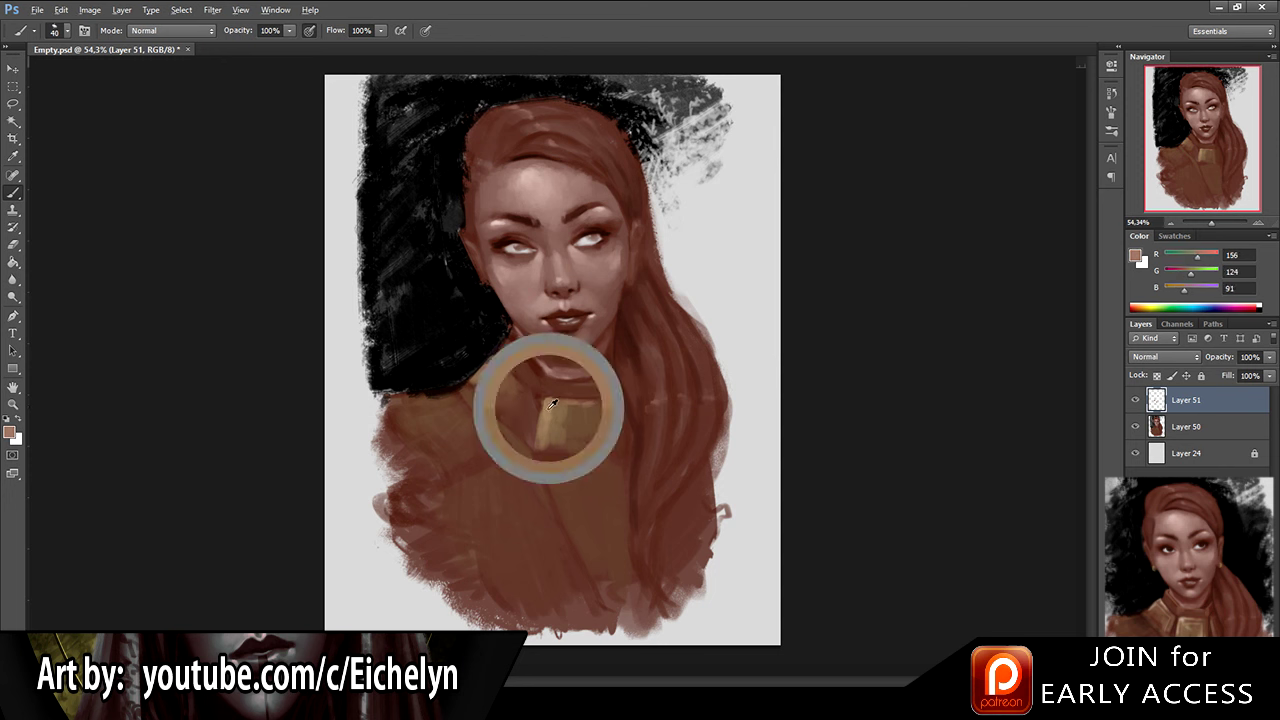
key("i")
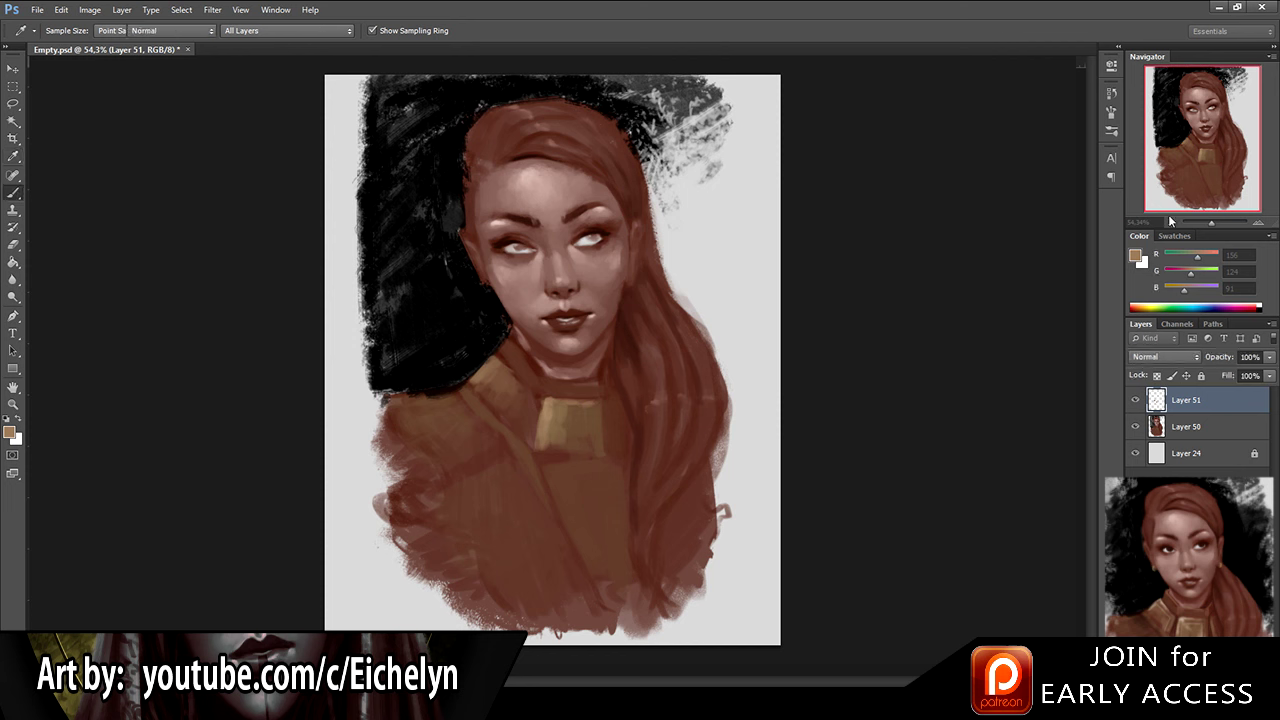
key("b")
left_click(548, 403, "alt")
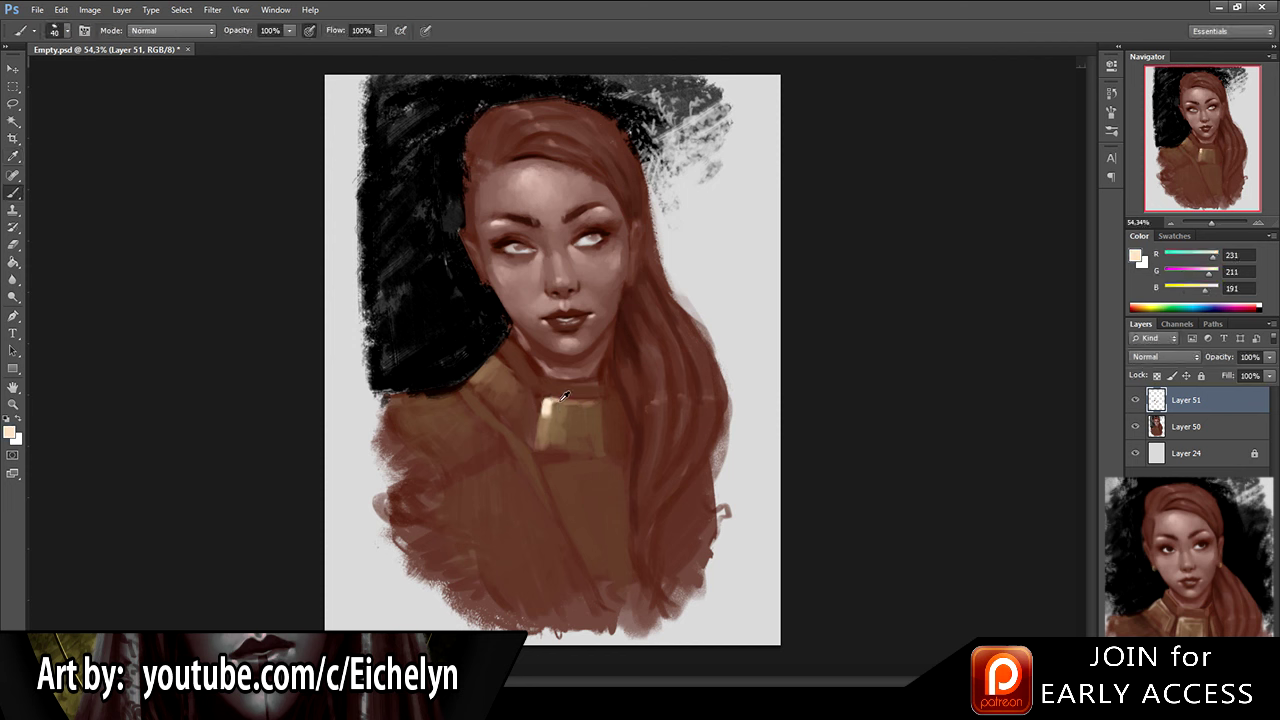
Step: Paint beige highlights on the upper edge of the character's left-hand collar flap and clean its outline with background black
left_click(533, 400, "alt")
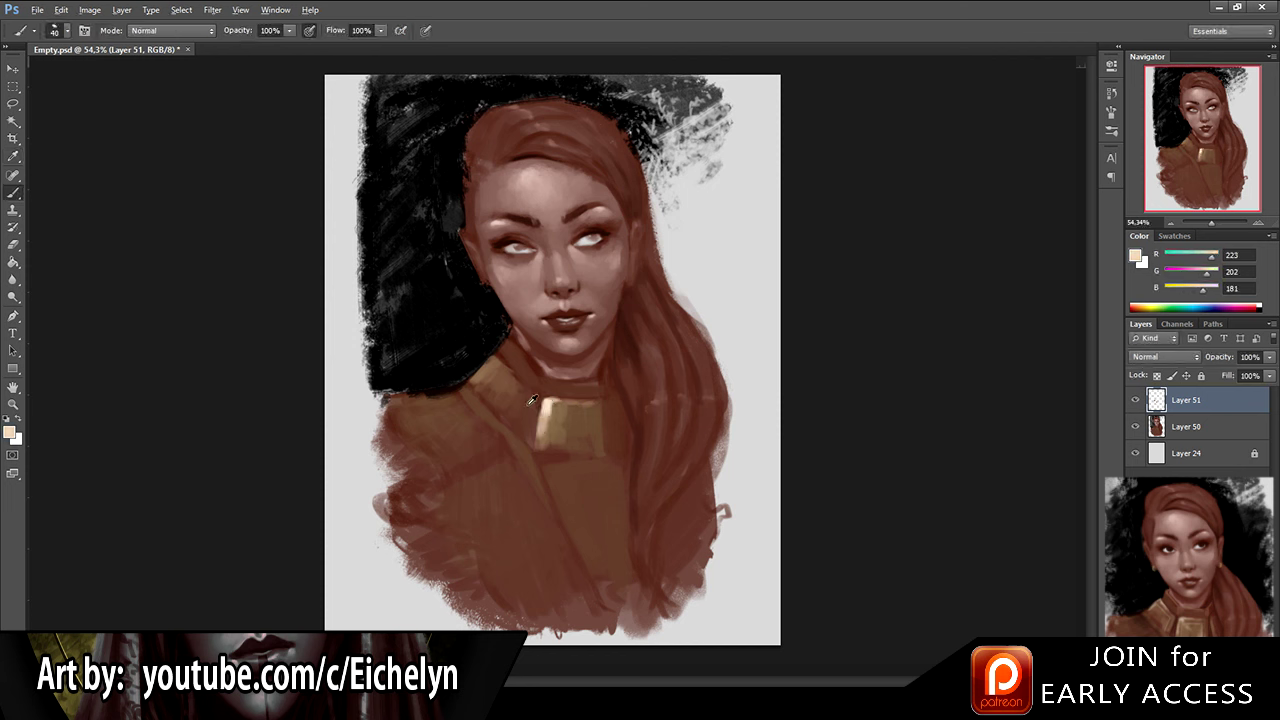
left_click(500, 356, "alt")
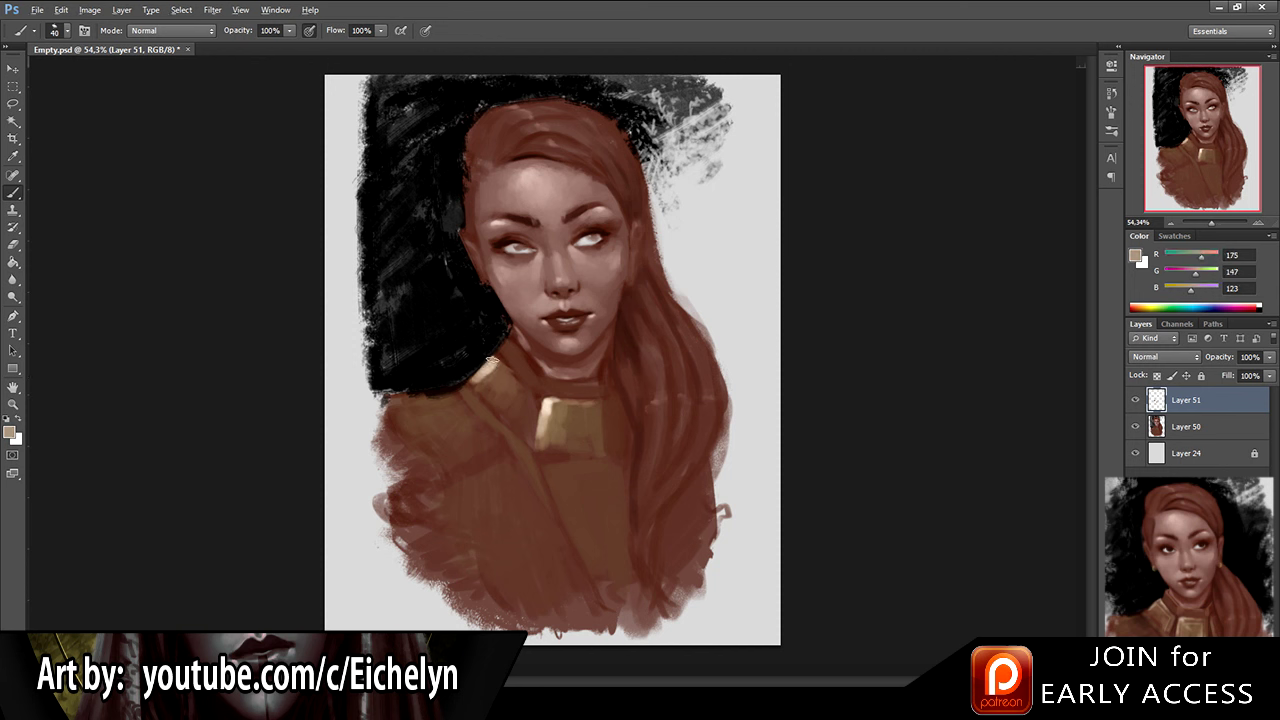
left_click(481, 350, "alt")
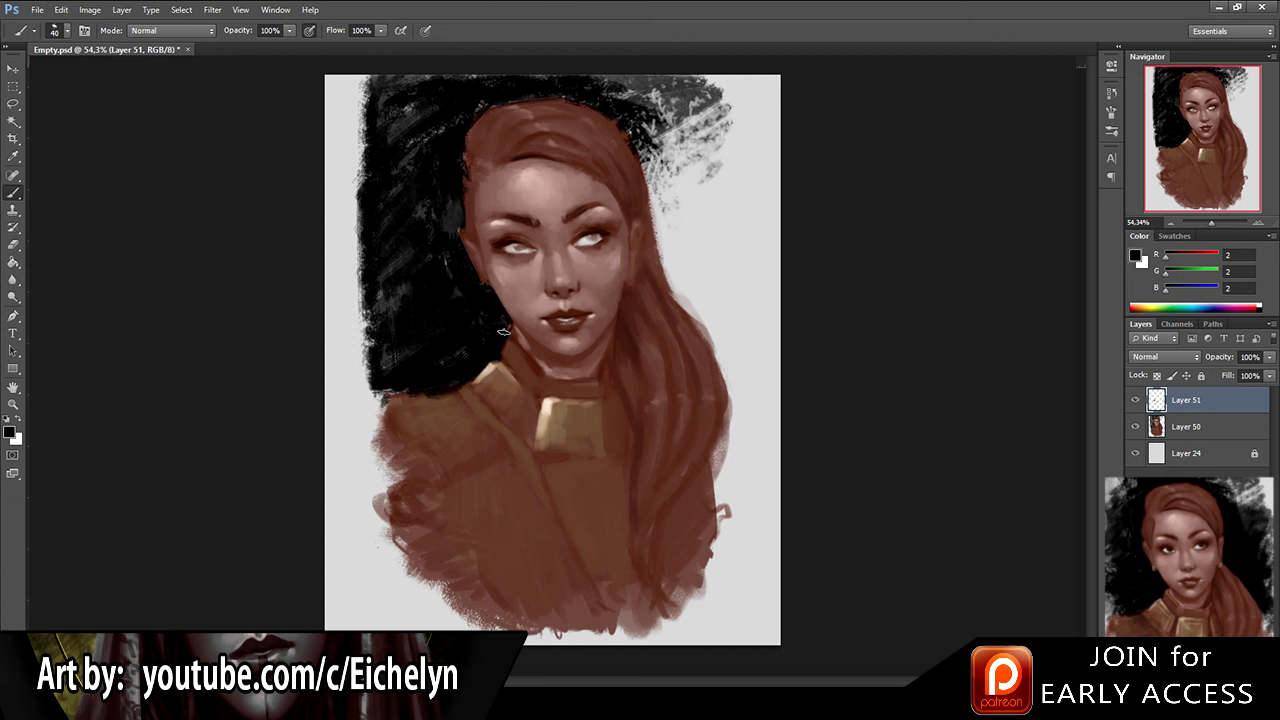
Step: Blend the highlight on the gold collar plate using beige and brown tones sampled from the plate
left_click(553, 405, "alt")
left_click(576, 421, "alt")
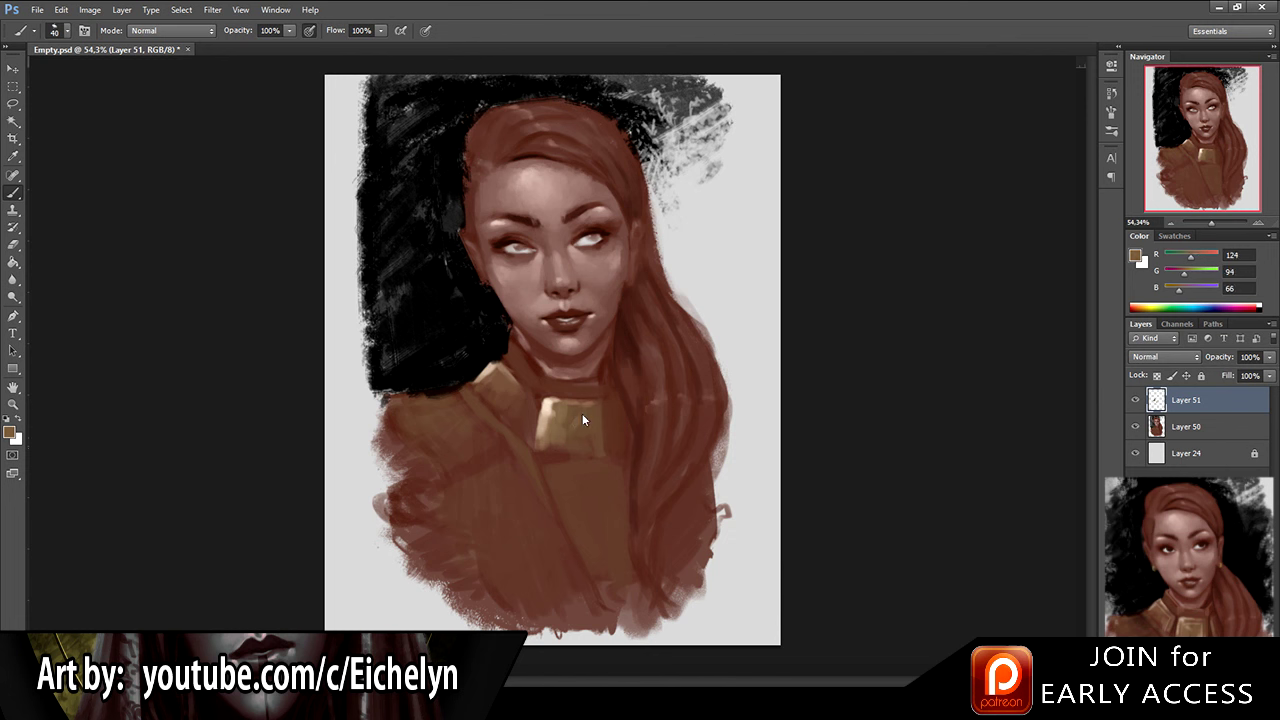
left_click(560, 414, "alt")
left_click(549, 417, "alt")
left_click(551, 405, "alt")
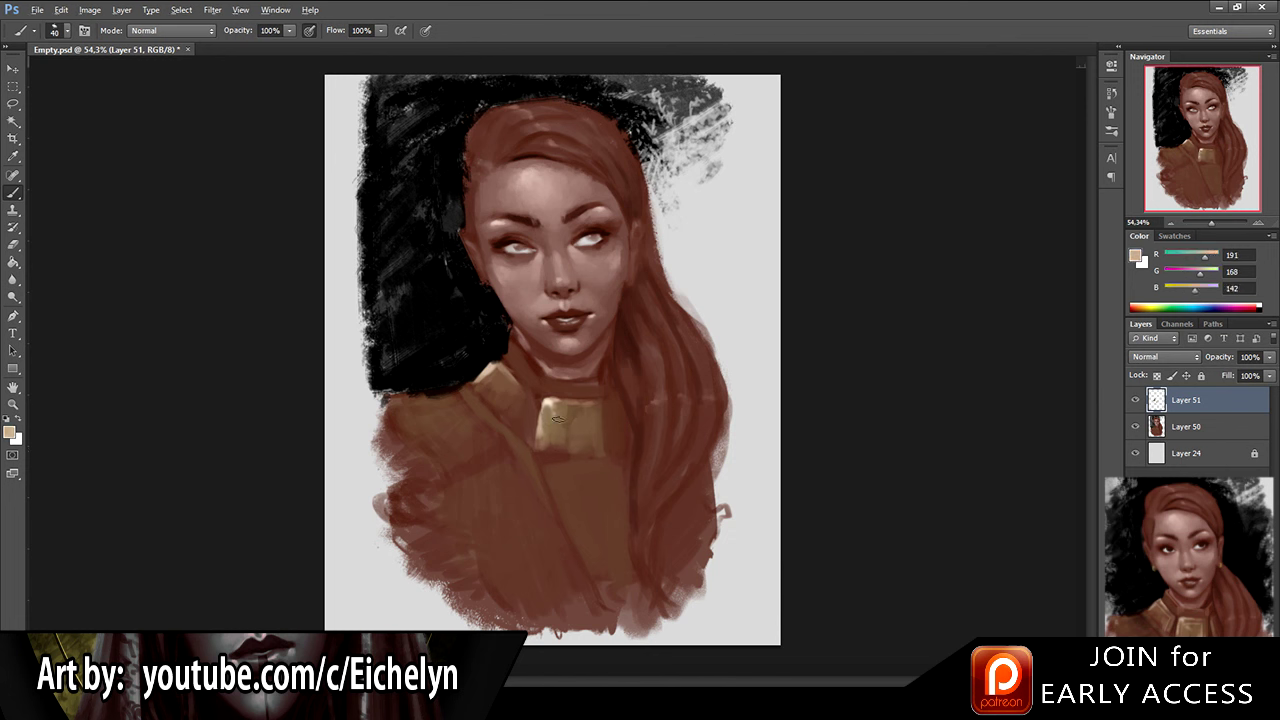
left_click(554, 414, "alt")
Step: Define the lower edge of the gold collar plate and add brown tones to the collar beside it
left_click(591, 442, "alt")
left_click(579, 448, "alt")
left_click_drag(528, 398, 514, 426)
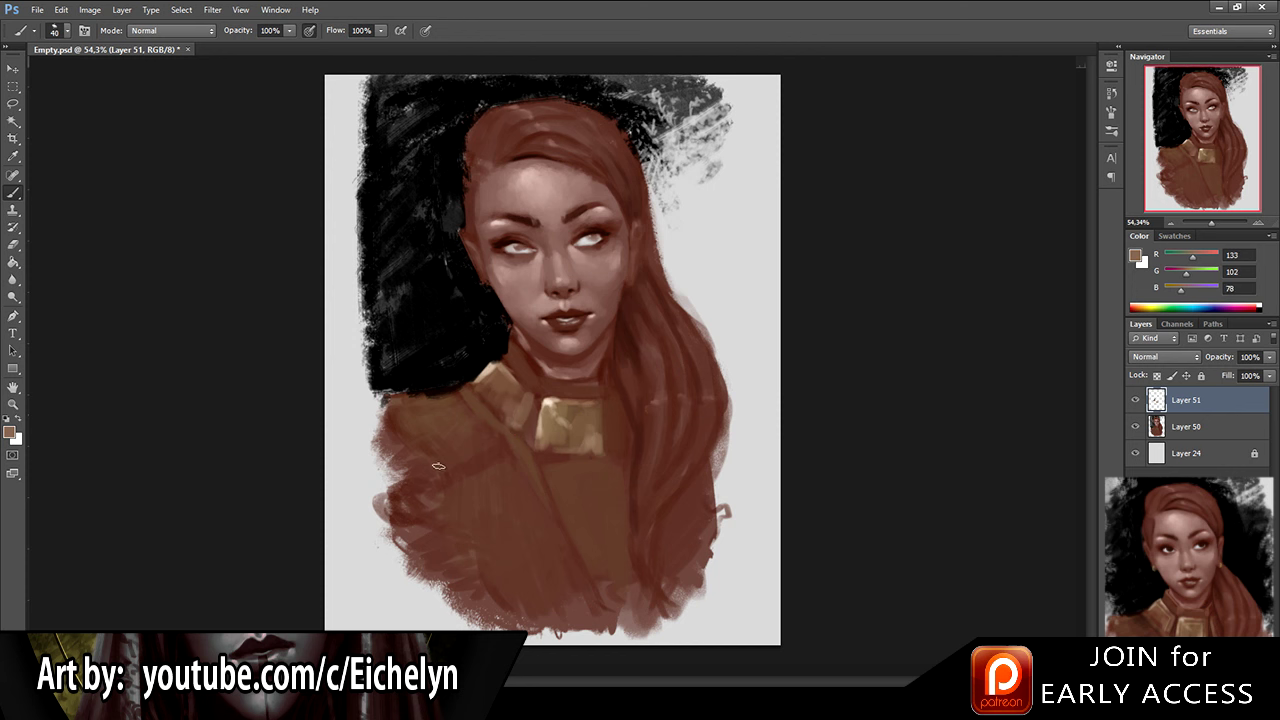
Step: Paint muted brown tones on the collar segment between the gold plate and the long hair
left_click(618, 428, "alt")
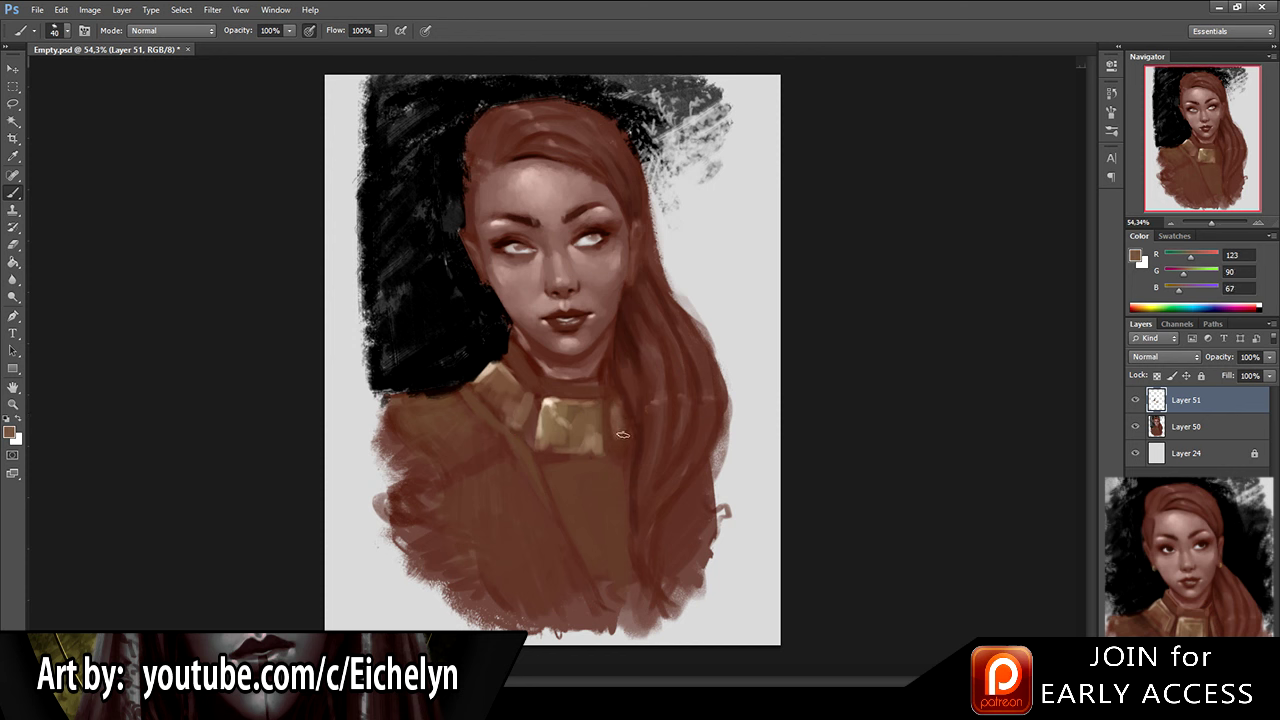
left_click(619, 398, "alt")
left_click(617, 424, "alt")
Step: Paint brown tones over the chest panel below the gold plate to separate it from the diagonal lapel
left_click(561, 451, "alt")
left_click_drag(548, 472, 561, 490)
left_click(555, 468, "alt")
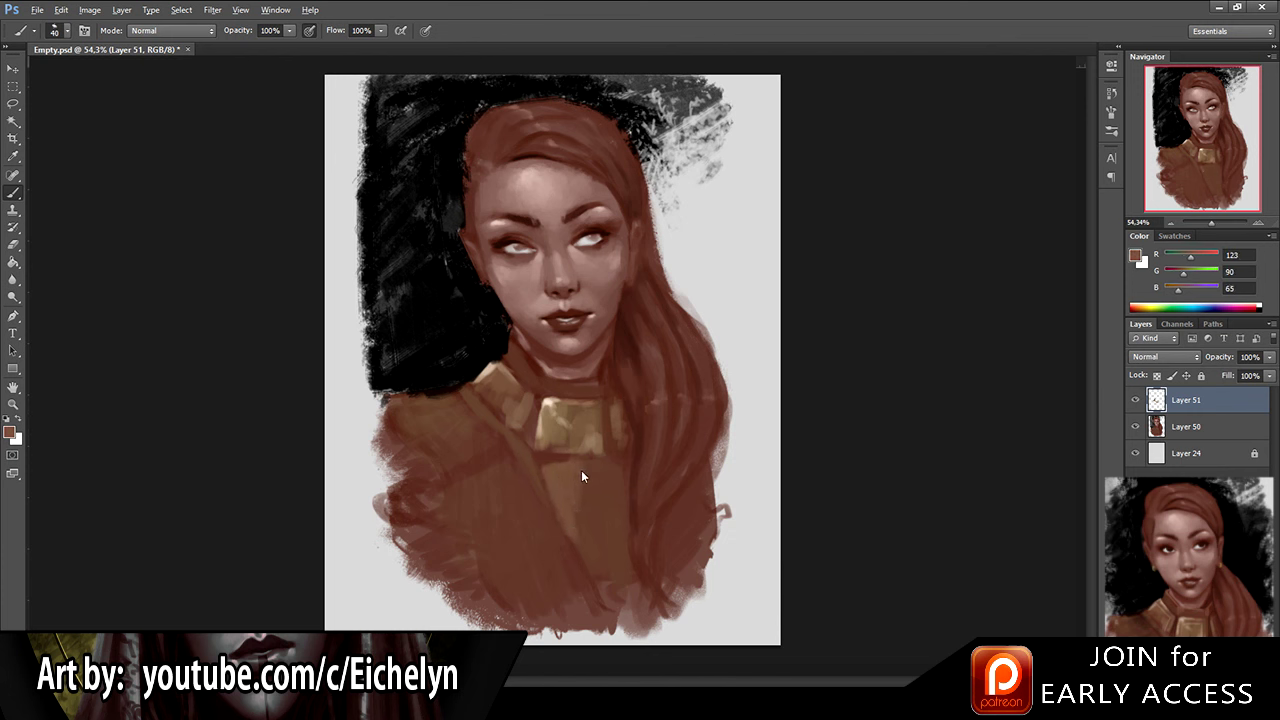
left_click(571, 509, "alt")
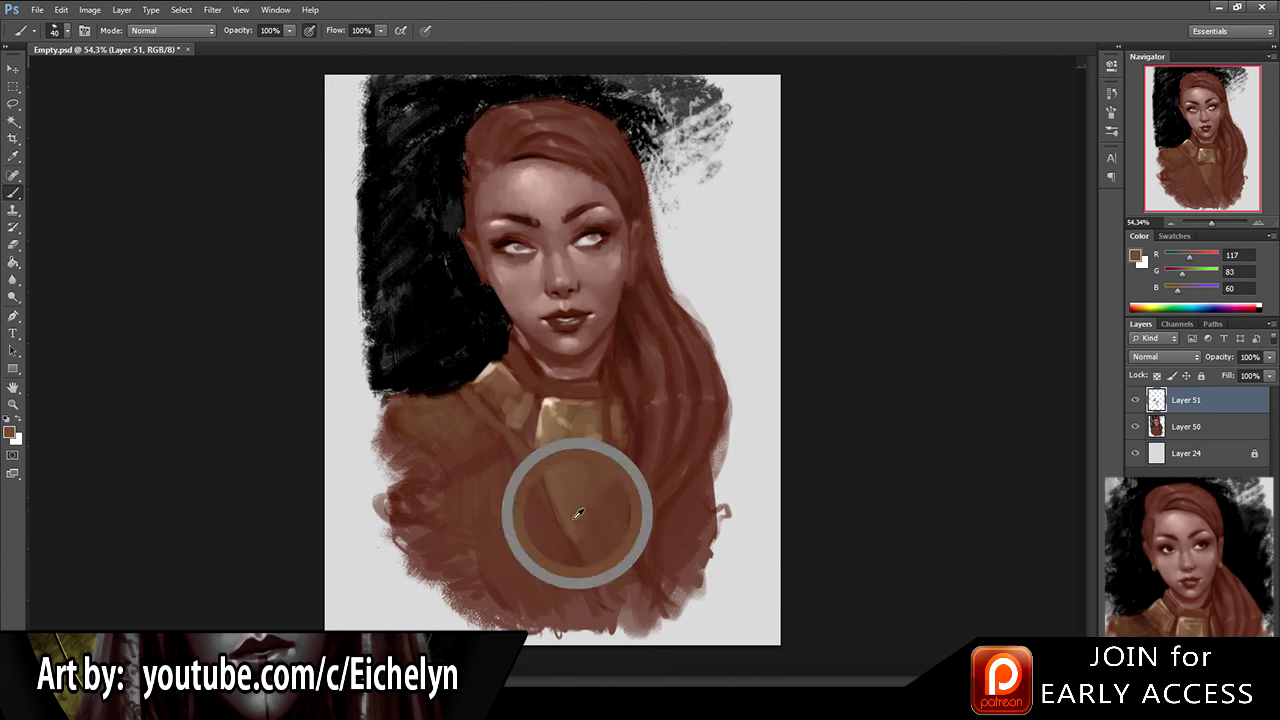
Step: Add a lighter beige highlight to the upper corner of the chest panel and blend it into the brown fabric
left_click(551, 397, "alt")
left_click(560, 474, "alt")
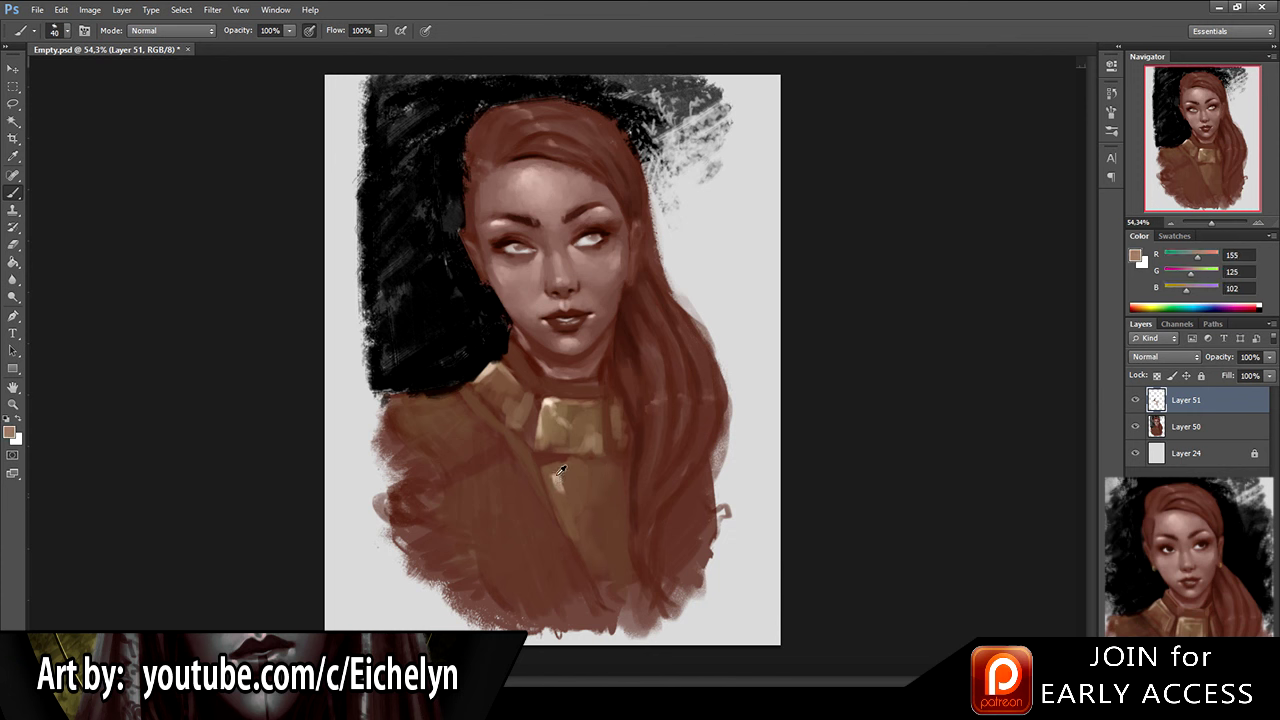
left_click(556, 475, "alt")
left_click(563, 471, "alt")
left_click(551, 468, "alt")
left_click(553, 463, "alt")
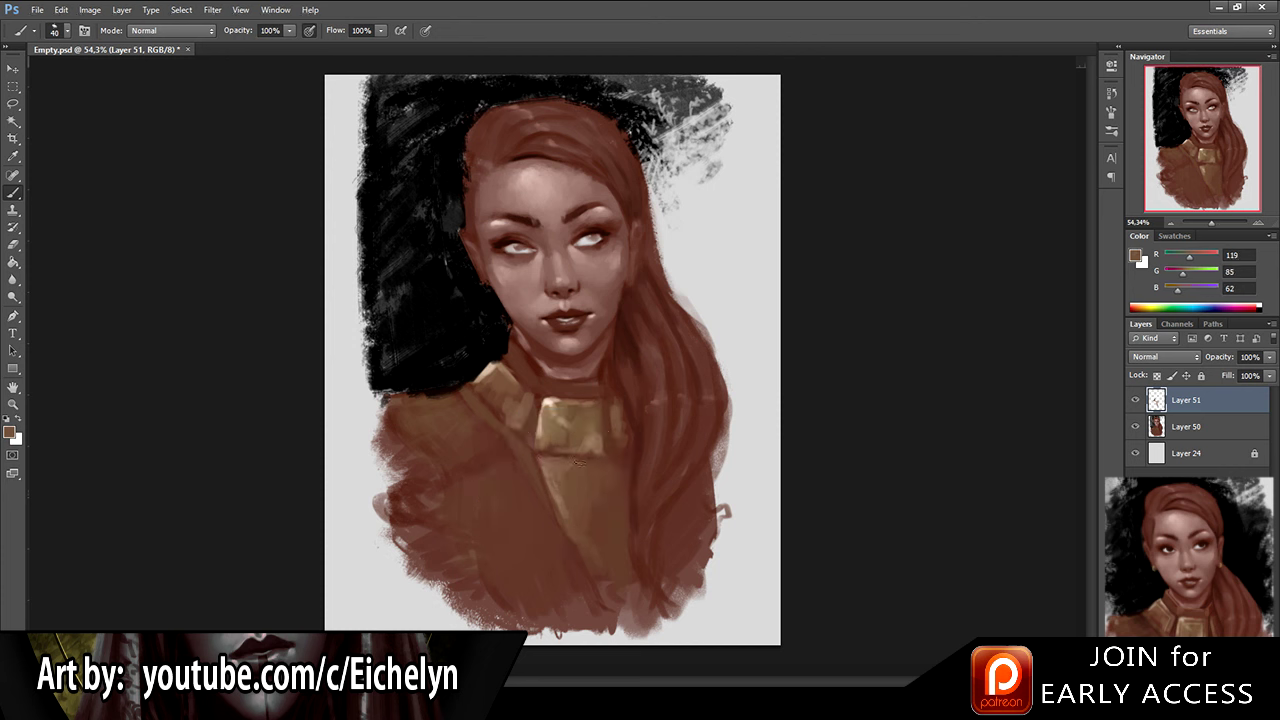
Step: Paint dark brown shadows around the neck and collar with a size 33 brush, using tones sampled from the hairline
key("alt")
key("alt")
left_click(529, 155, "alt")
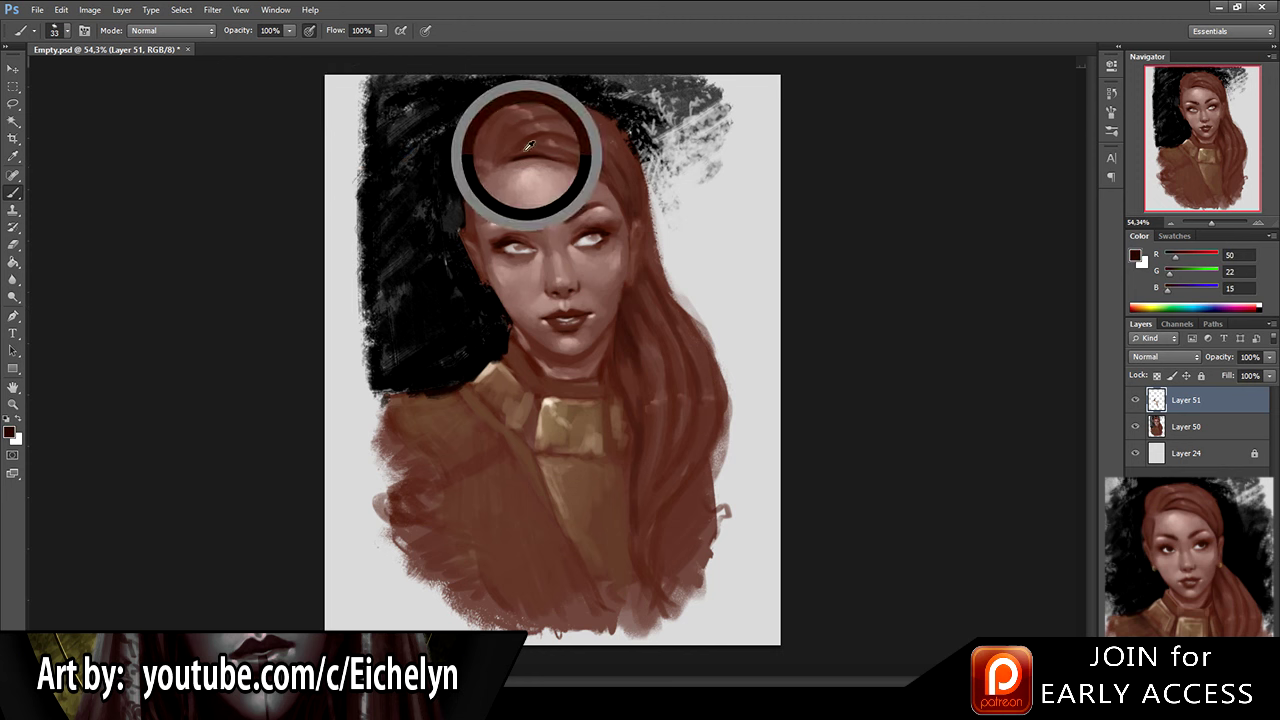
left_click(606, 368, "alt")
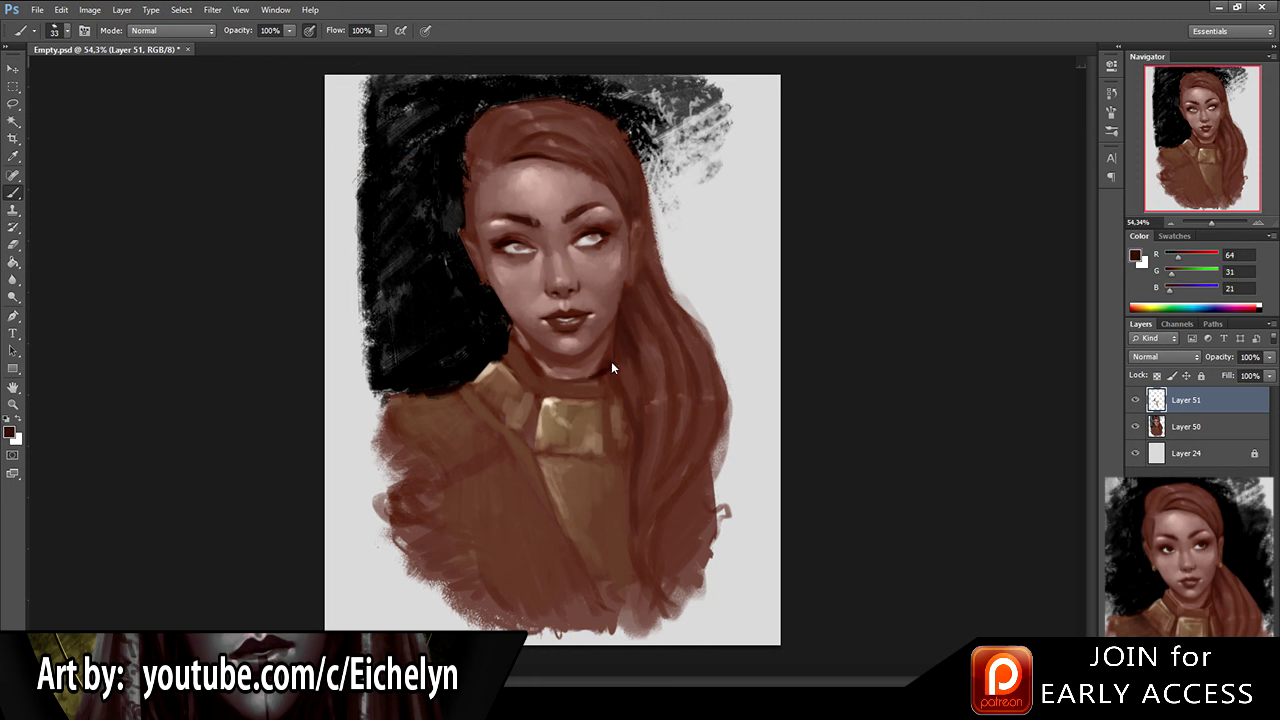
left_click(503, 342, "alt")
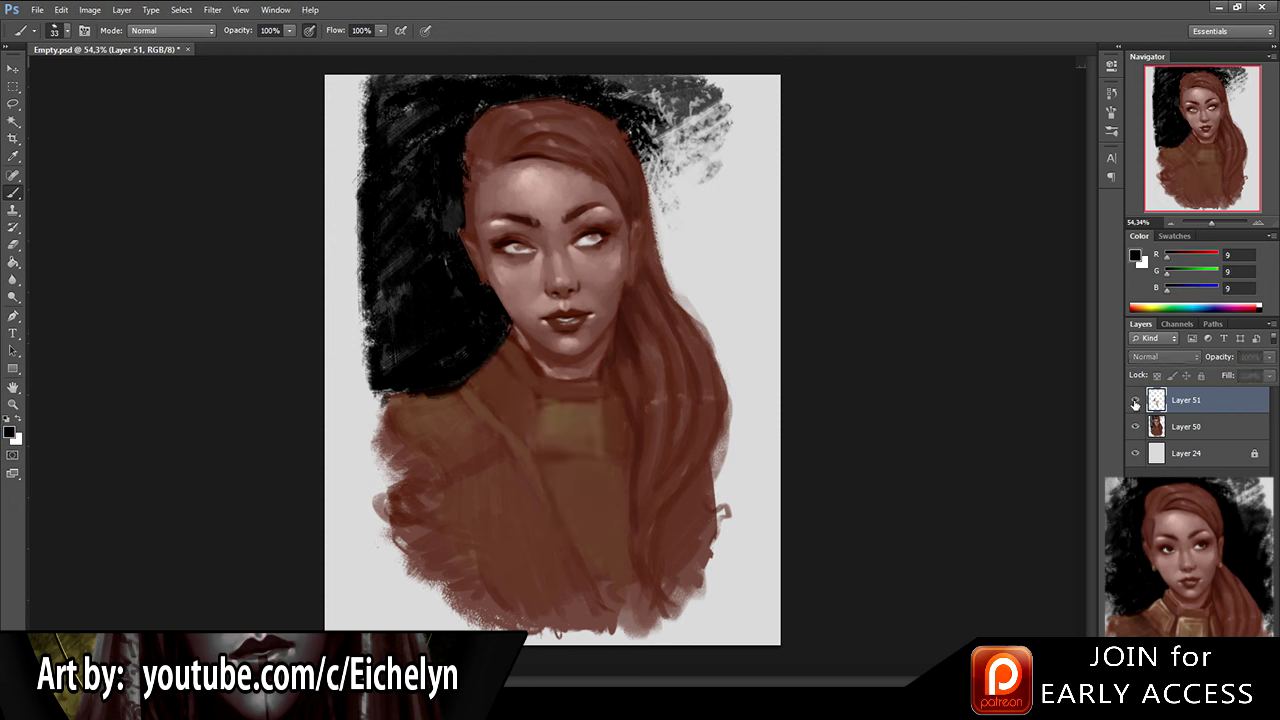
Step: Merge the collar paint layer with the portrait layer and add a new empty layer on top
key("ctrl+e")
key("ctrl+shift+alt+n")
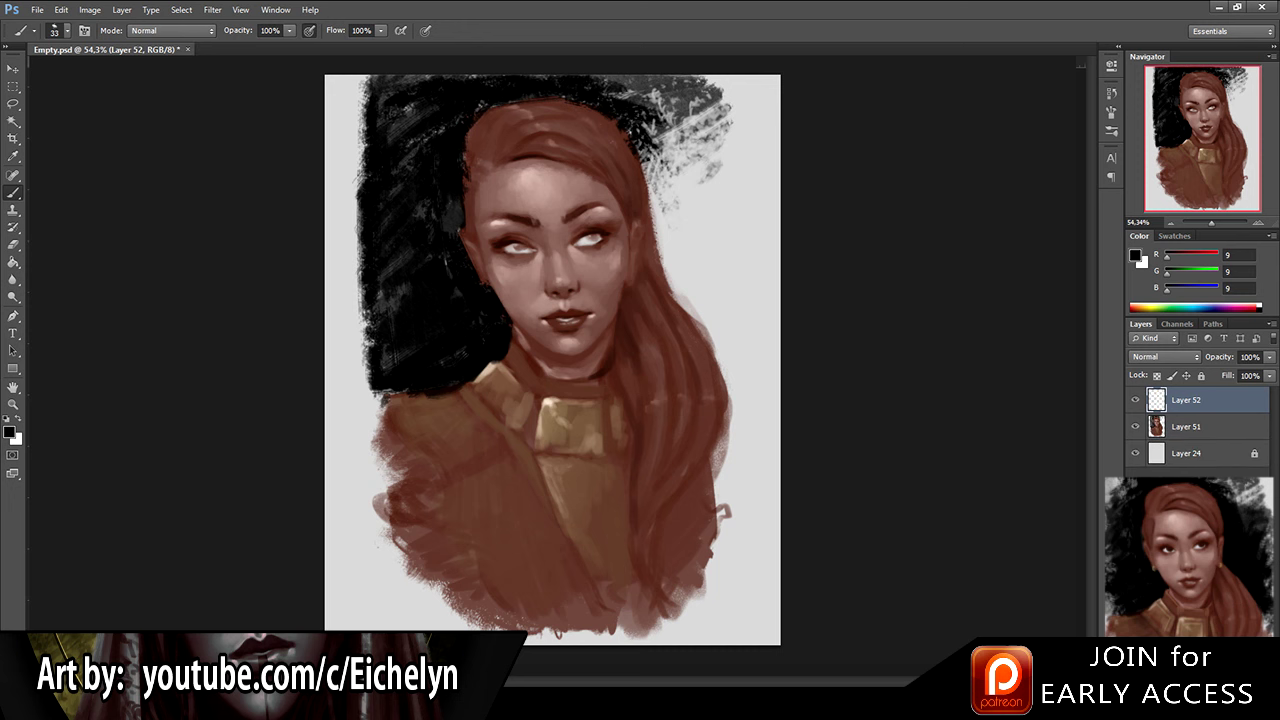
Step: Extend the black background to the canvas edge beside the face with broad strokes of a size 141 brush
scroll(469, 233, "down", 2)
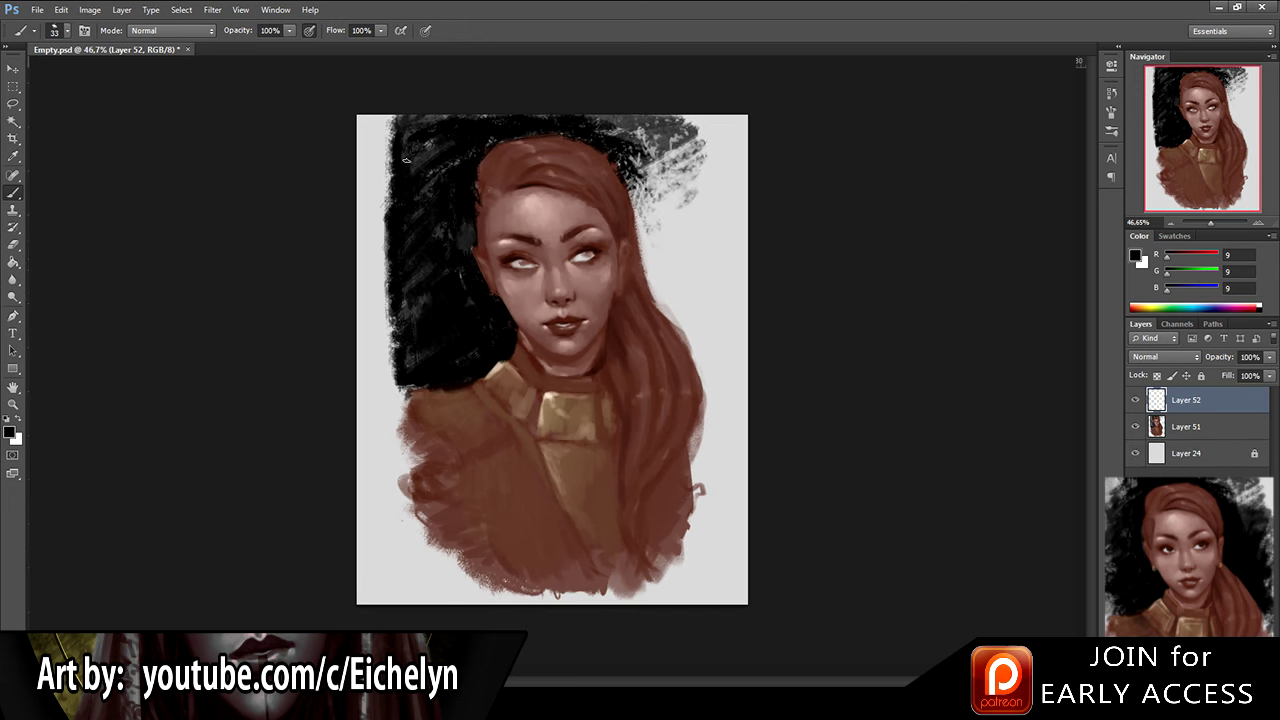
left_click(414, 127, "alt")
left_click_drag(391, 143, 376, 270)
left_click_drag(384, 188, 374, 270)
mouse_move(391, 214)
left_mouse_down()
mouse_move(342, 330)
mouse_move(386, 305)
mouse_move(409, 311)
mouse_move(417, 323)
mouse_move(378, 340)
left_mouse_up()
Step: Paint sampled dark grey tones over the upper background beside the head, out to the canvas edge
left_click(427, 170, "alt")
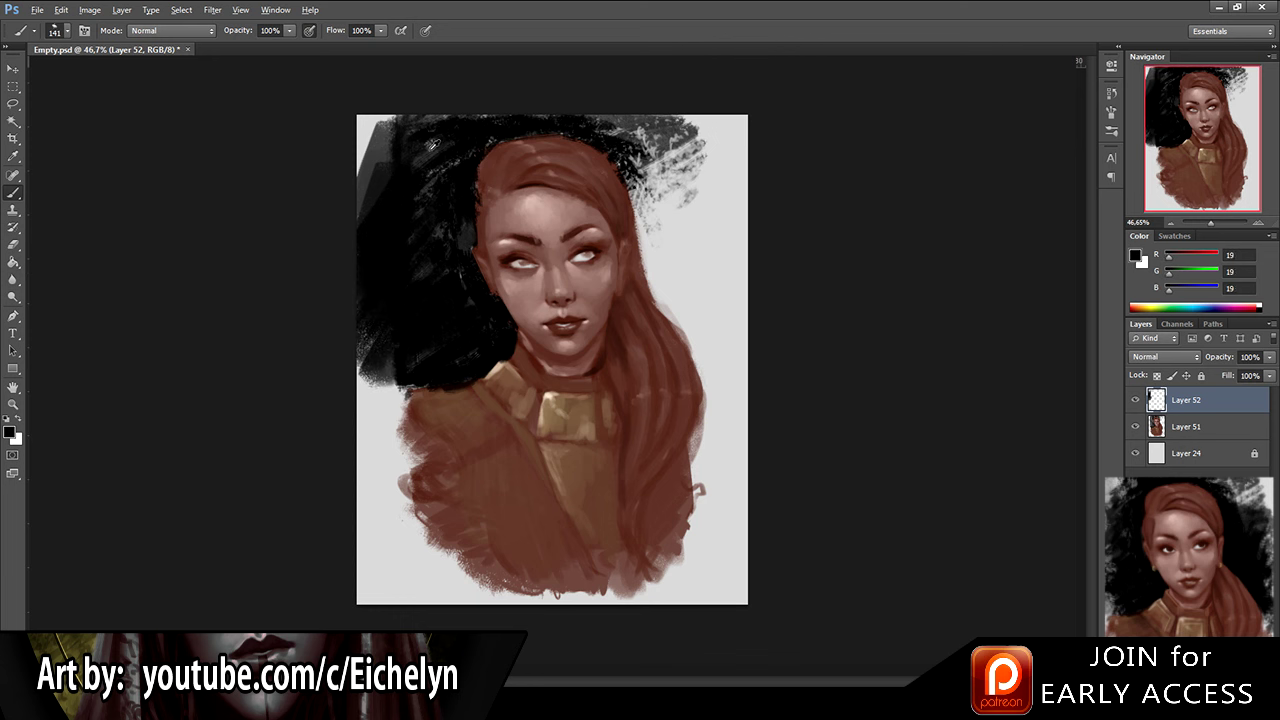
mouse_move(378, 226)
left_mouse_down()
mouse_move(363, 280)
mouse_move(371, 100)
left_mouse_up()
left_click(411, 161, "alt")
mouse_move(391, 154)
left_mouse_down()
mouse_move(363, 123)
mouse_move(420, 129)
mouse_move(375, 245)
left_mouse_up()
left_click(430, 125, "alt")
Step: Crop the canvas tighter around the figure on all sides and fit the image in view
scroll(517, 295, "up", 1)
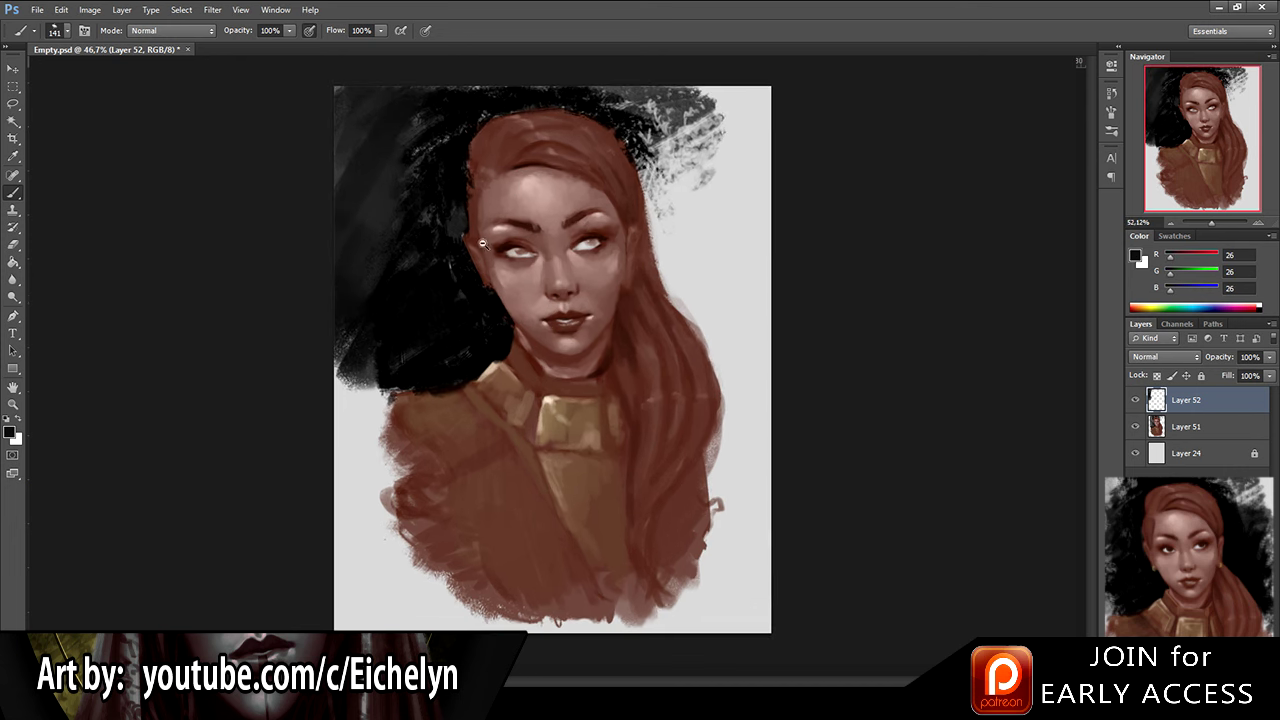
left_click(14, 140)
left_click_drag(339, 92, 397, 106)
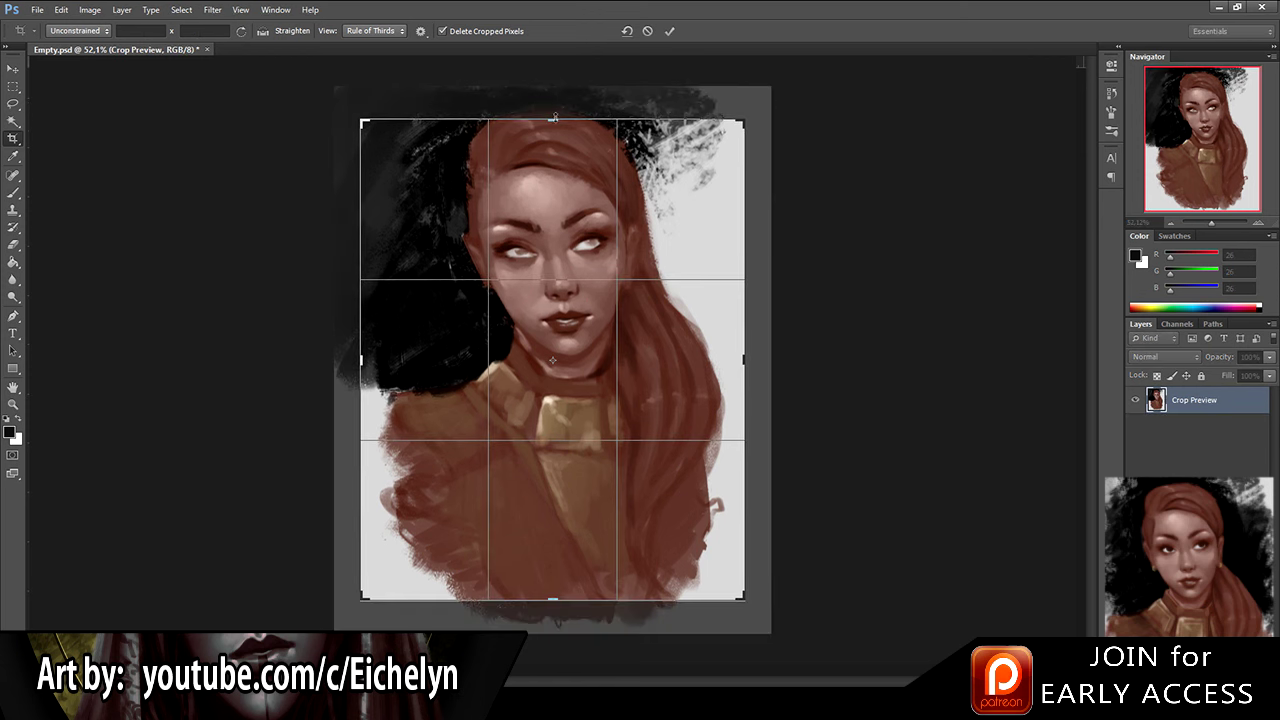
left_click_drag(554, 116, 554, 104)
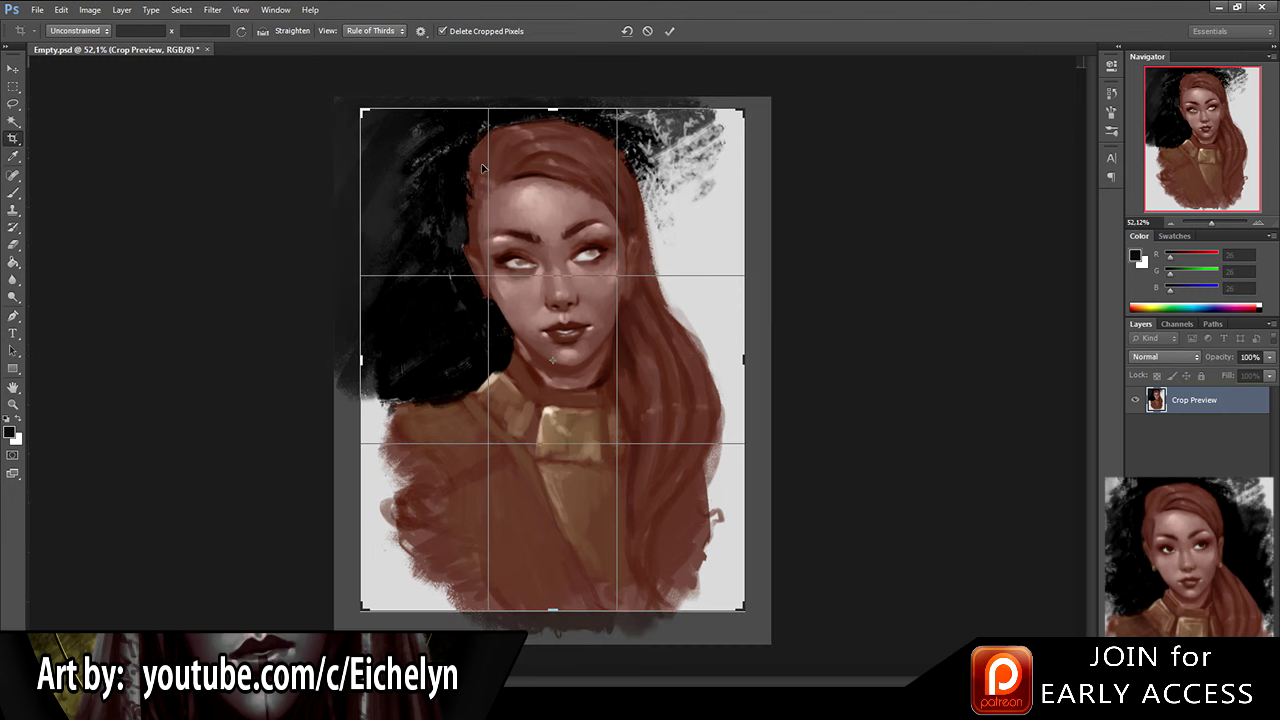
left_click_drag(364, 357, 378, 360)
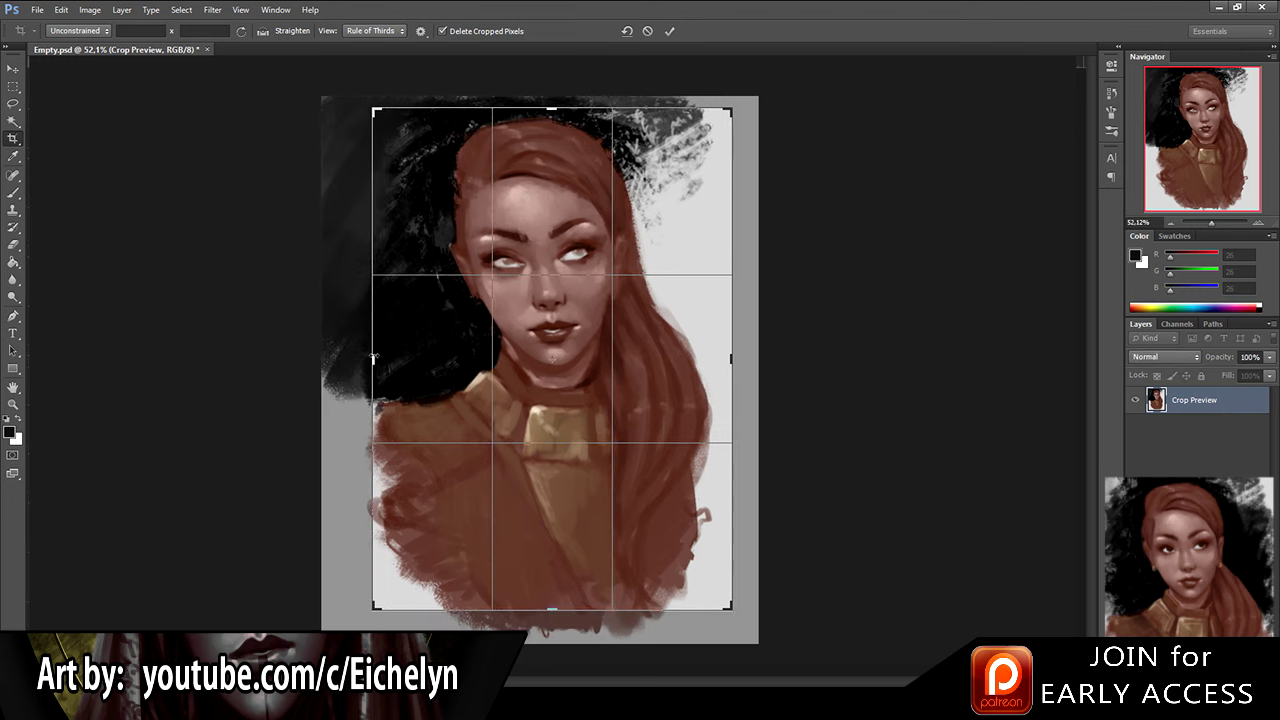
key("Return")
key("b")
key("ctrl+0")
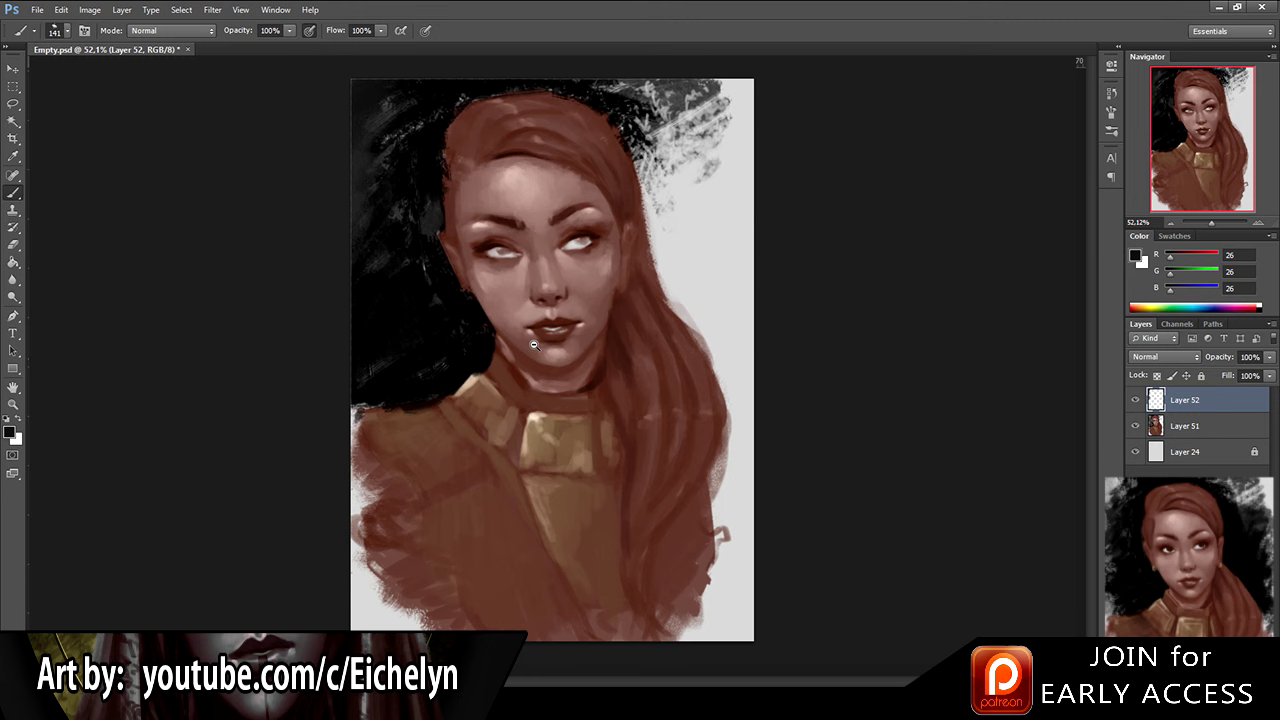
Step: Save the document and merge Layer 52 with Layer 51
key("ctrl+s")
left_click(1178, 426, "shift")
key("ctrl+e")
Step: Erase the outer edge of the dark background beside the face with a textured eraser of size 131
key("e")
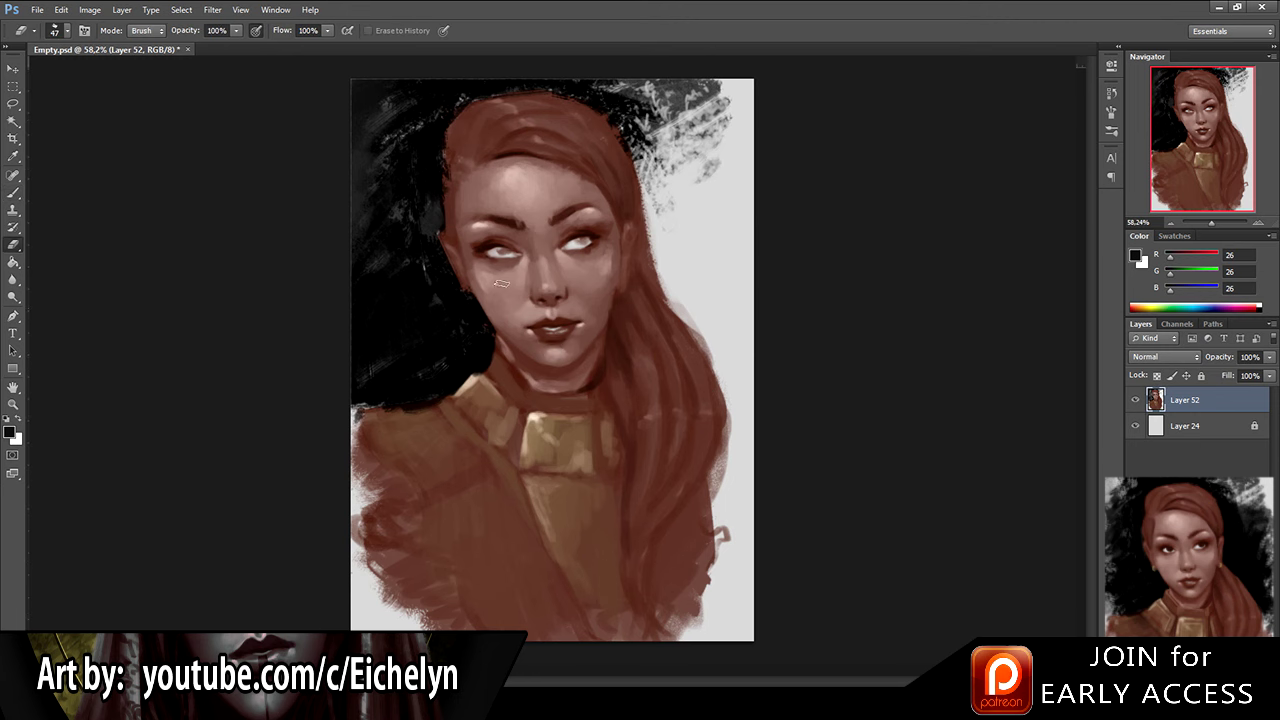
key("bracketright")
key("bracketright")
key("bracketright")
key("bracketright")
key("bracketright")
key("bracketright")
key("bracketright")
mouse_move(356, 98)
left_mouse_down()
mouse_move(365, 122)
mouse_move(380, 110)
mouse_move(352, 205)
mouse_move(362, 290)
left_mouse_up()
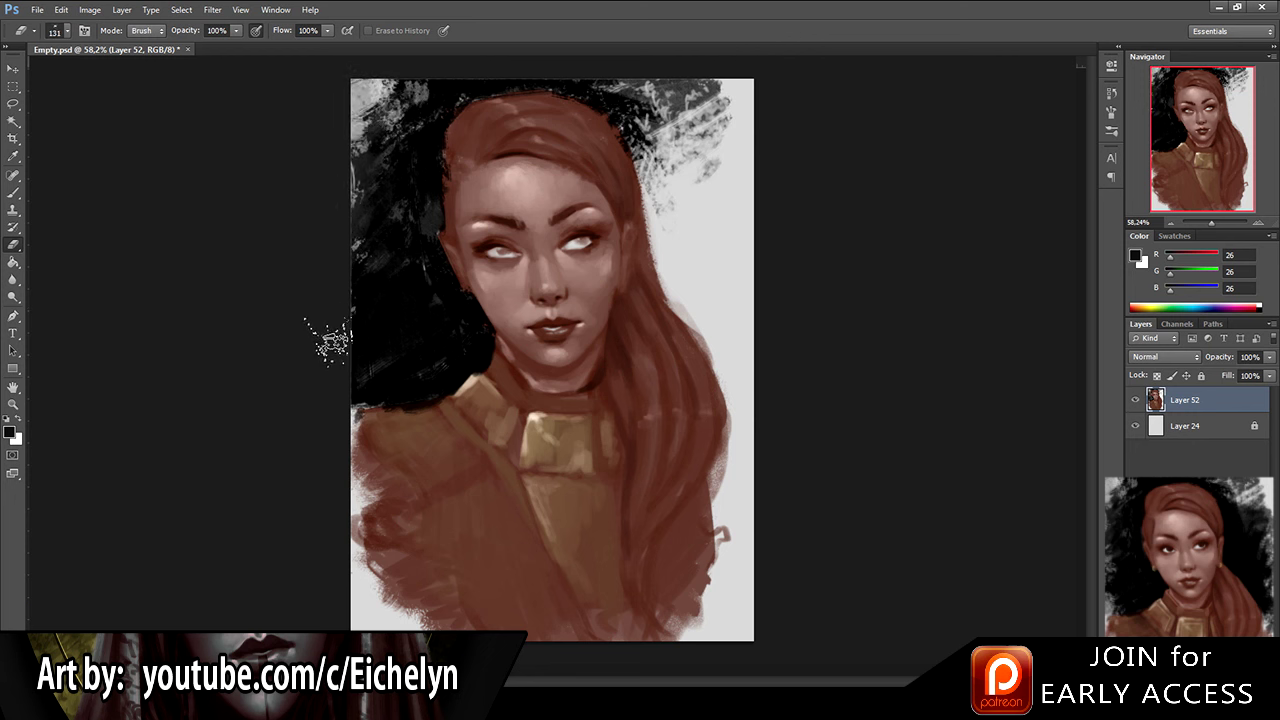
Step: Add a new empty layer above the merged portrait layer for brush painting
left_click(1160, 432)
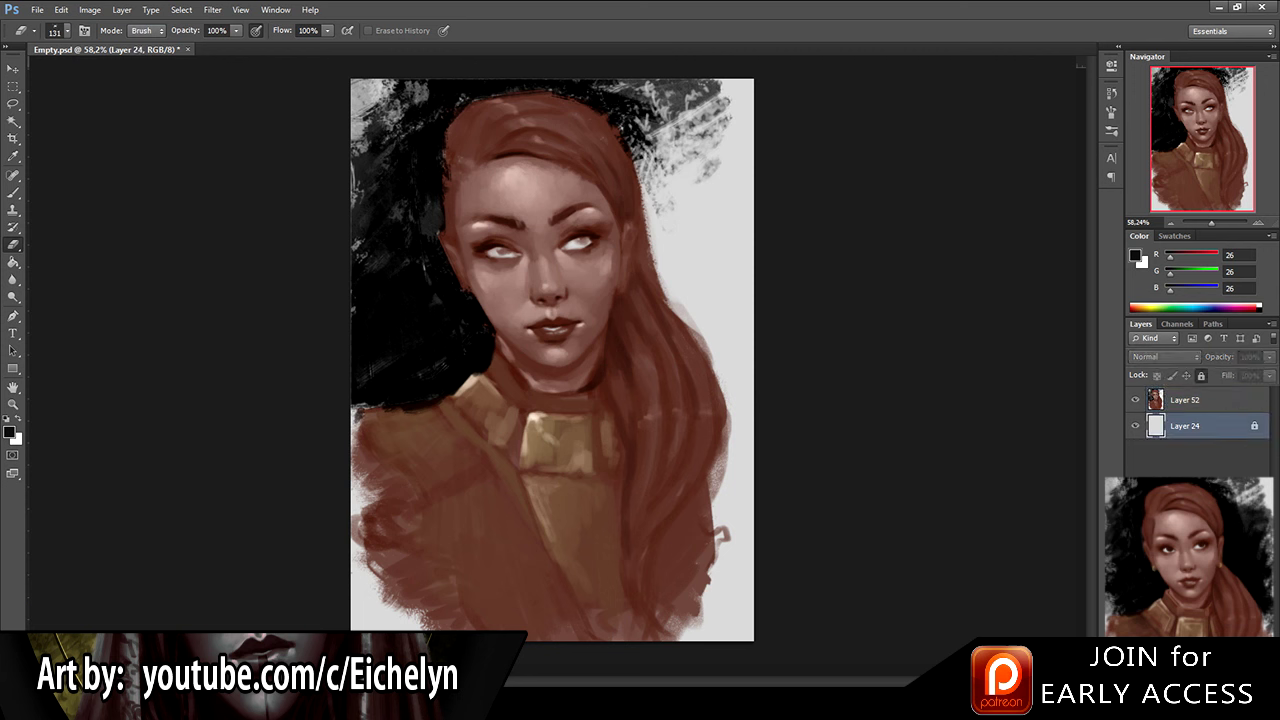
left_click(1206, 405)
key("ctrl+shift+alt+n")
key("b")
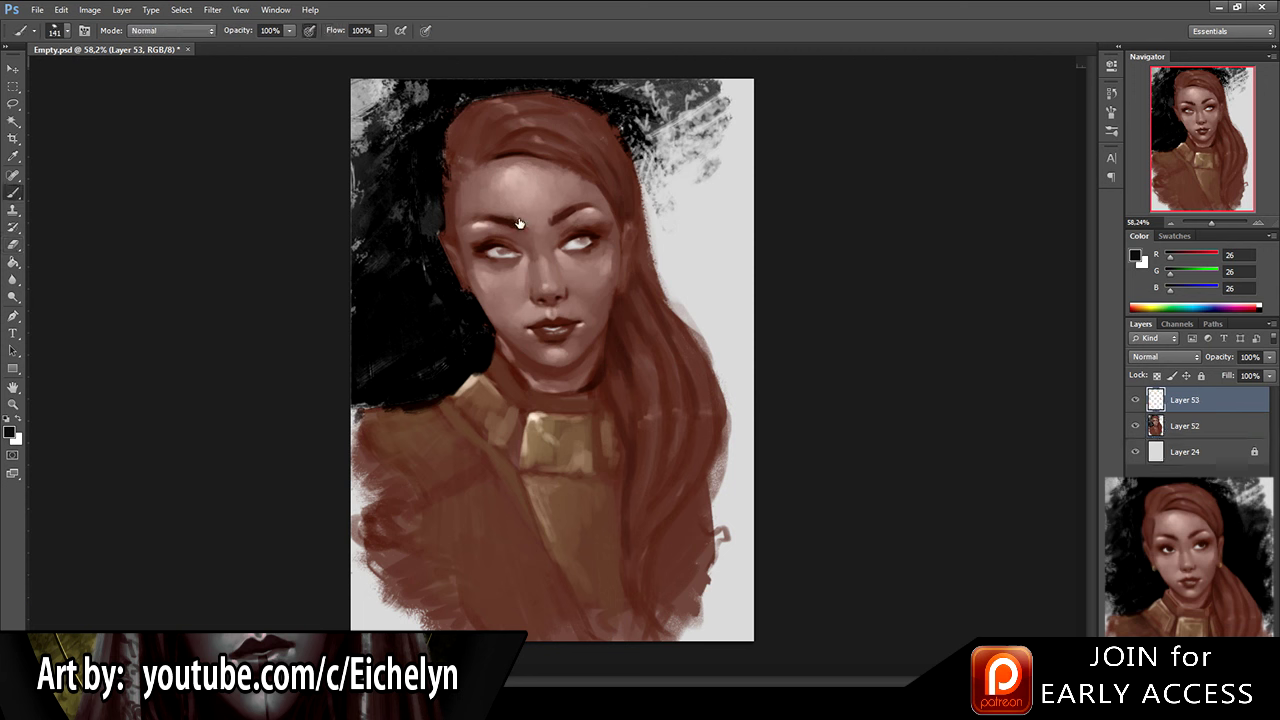
Step: Paint a textured black background behind the ponytail using black sampled from the existing background
key("bracketleft")
key("bracketleft")
key("bracketleft")
left_click(445, 103, "alt")
key("bracketright")
key("bracketright")
key("bracketright")
key("bracketright")
mouse_move(638, 122)
left_mouse_down()
mouse_move(672, 200)
mouse_move(666, 245)
mouse_move(690, 180)
mouse_move(715, 250)
mouse_move(725, 180)
mouse_move(731, 215)
mouse_move(670, 305)
mouse_move(720, 325)
mouse_move(740, 295)
mouse_move(700, 310)
mouse_move(730, 380)
mouse_move(725, 330)
mouse_move(758, 268)
mouse_move(732, 178)
mouse_move(700, 150)
mouse_move(736, 210)
mouse_move(737, 395)
mouse_move(697, 334)
mouse_move(742, 428)
left_mouse_up()
Step: Refine the black background along the ponytail's outer contour and extend it downward with a size 114 brush
key("e")
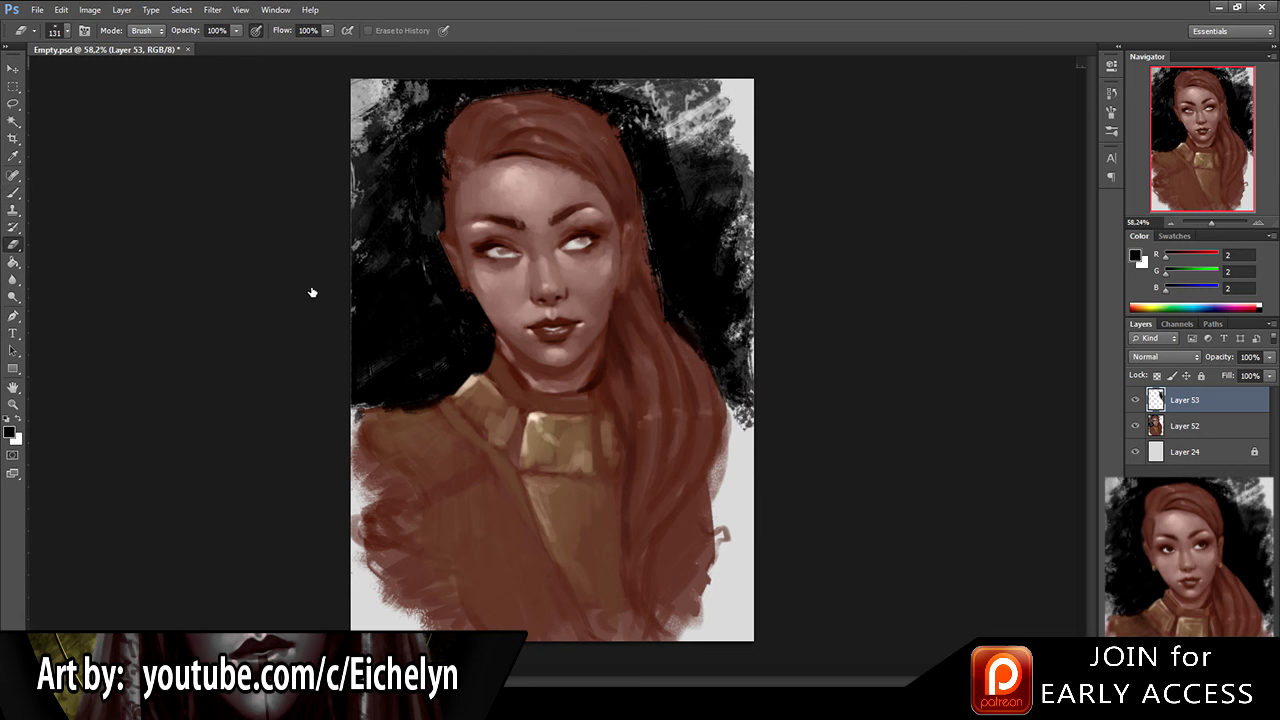
left_click(302, 340)
left_click_drag(646, 236, 655, 281)
key("b")
key("e")
key("b")
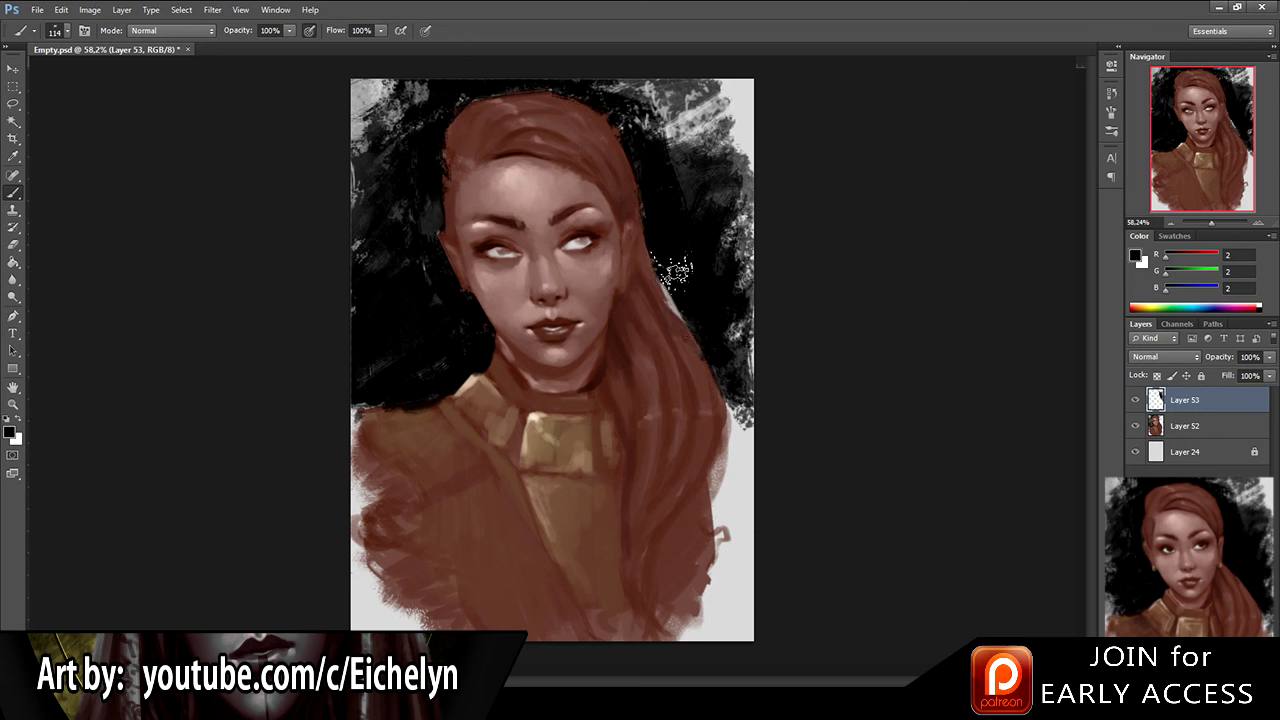
left_click_drag(688, 303, 702, 323)
mouse_move(755, 398)
left_mouse_down()
mouse_move(733, 466)
mouse_move(713, 415)
mouse_move(708, 543)
left_mouse_up()
Step: Paint a textured reddish-brown shoulder area beside the lower ponytail out toward the canvas edge
left_click(689, 482, "alt")
left_click(712, 500, "alt")
mouse_move(735, 490)
left_mouse_down()
mouse_move(722, 575)
mouse_move(686, 622)
left_mouse_up()
left_click(669, 541, "alt")
mouse_move(694, 549)
left_mouse_down()
mouse_move(715, 600)
mouse_move(740, 585)
left_mouse_up()
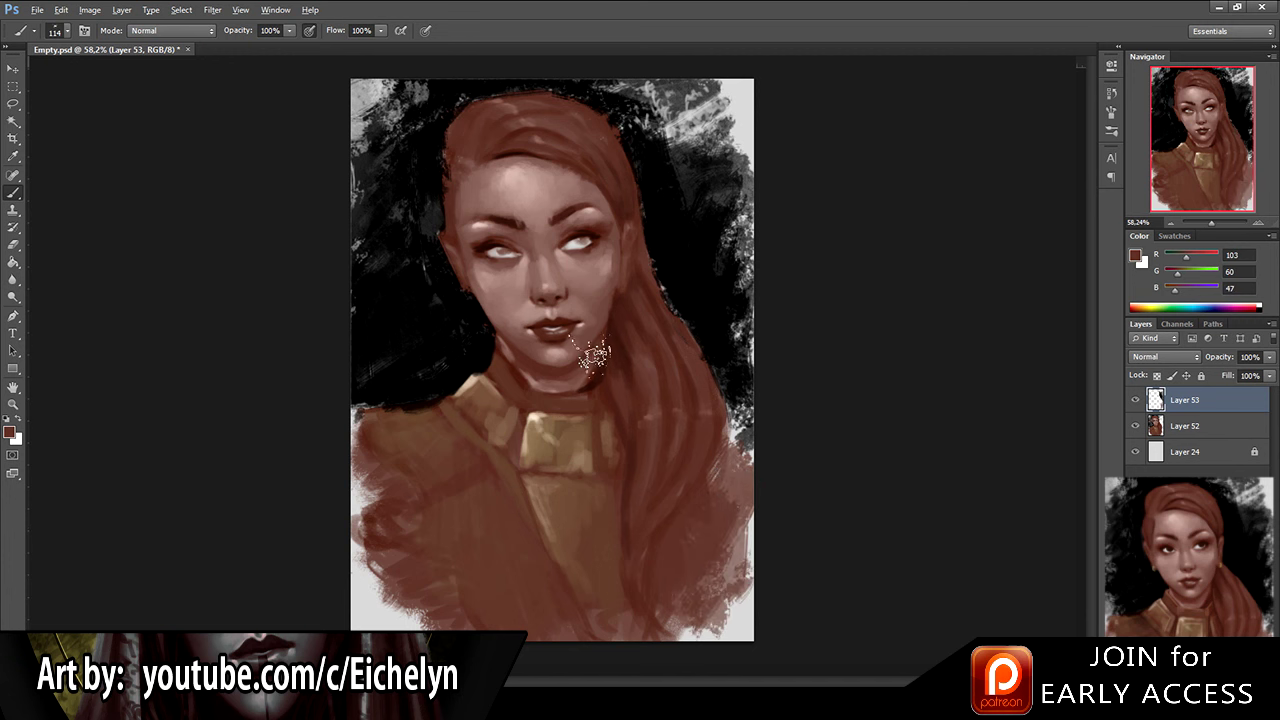
Step: Set the eraser to a textured tip of size 141 and merge Layer 53 with Layer 52
key("e")
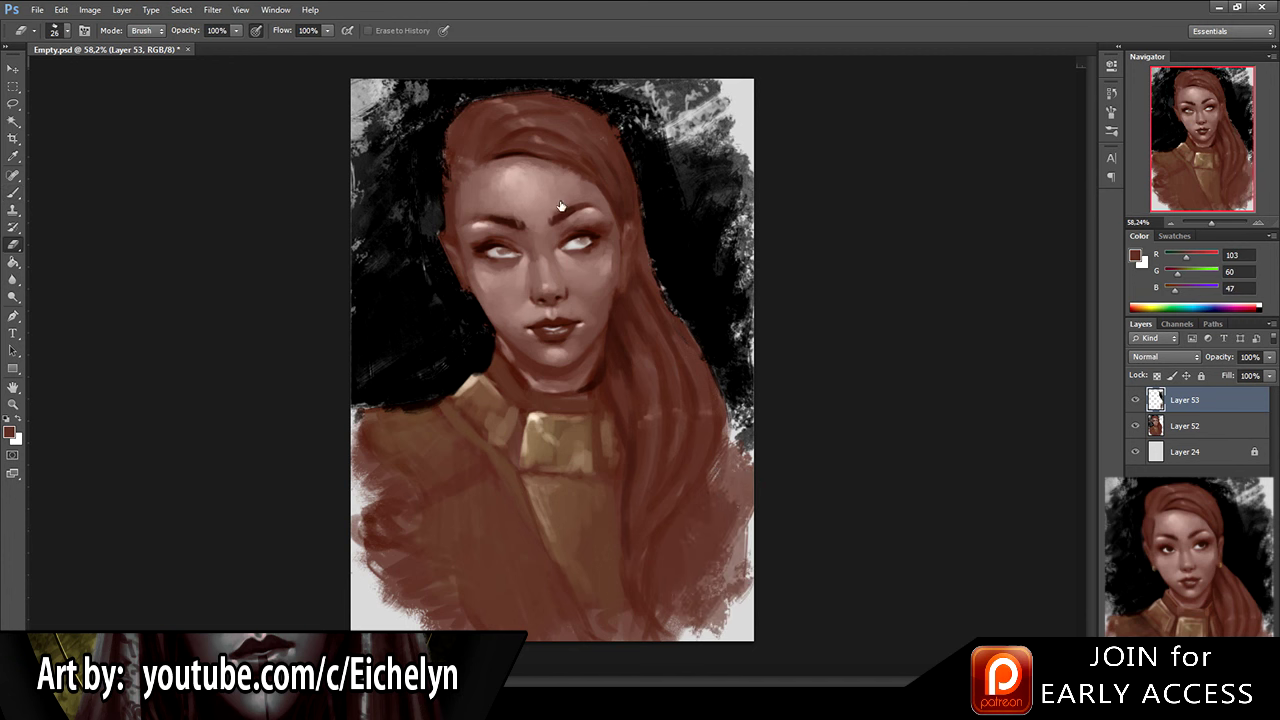
key("bracketleft")
key("bracketright")
key("bracketright")
key("bracketright")
key("bracketright")
key("bracketright")
left_click(1200, 426, "shift")
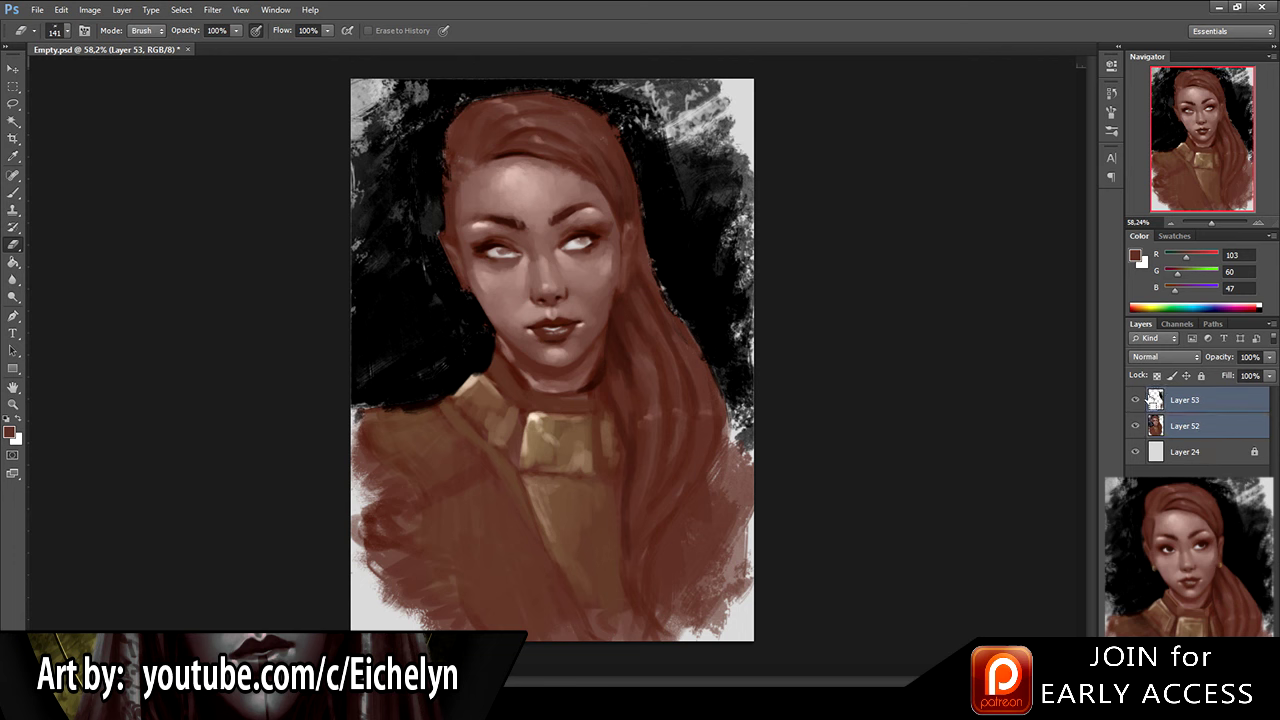
key("ctrl+e")
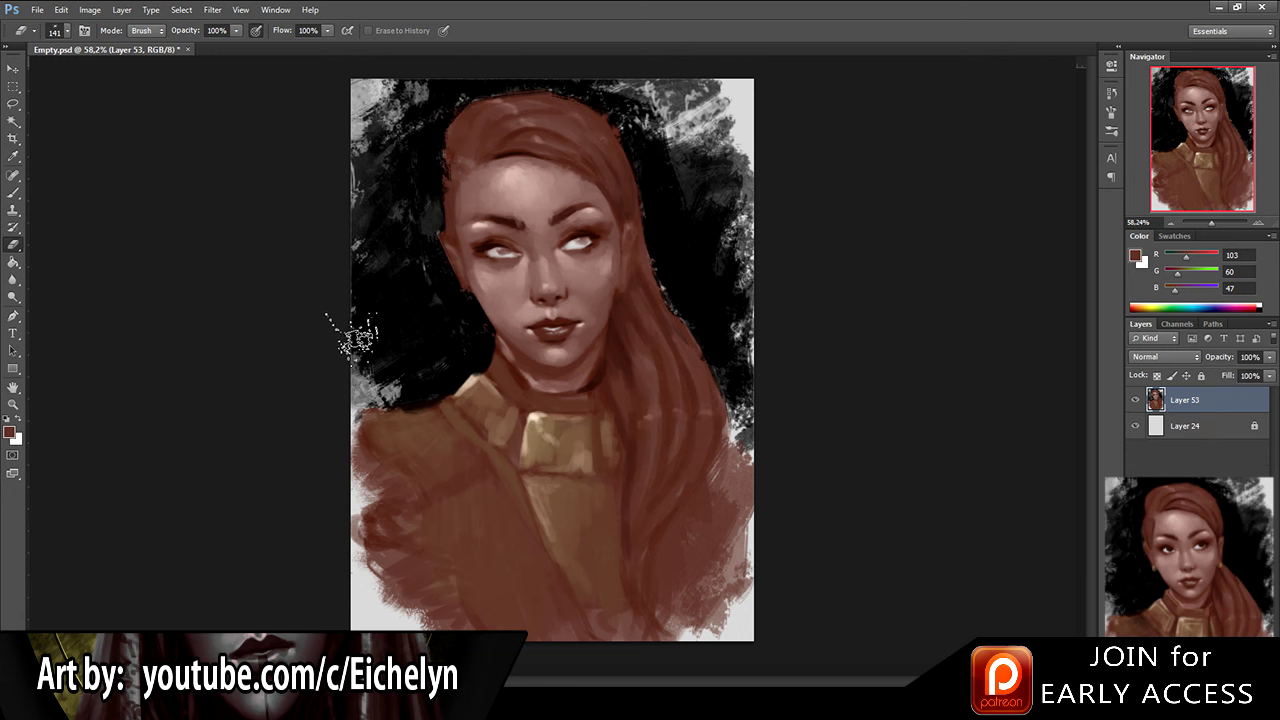
Step: Rework the rough background edge above the brown shoulder by alternating sampled black paint and erasing
key("b")
left_click(380, 367, "alt")
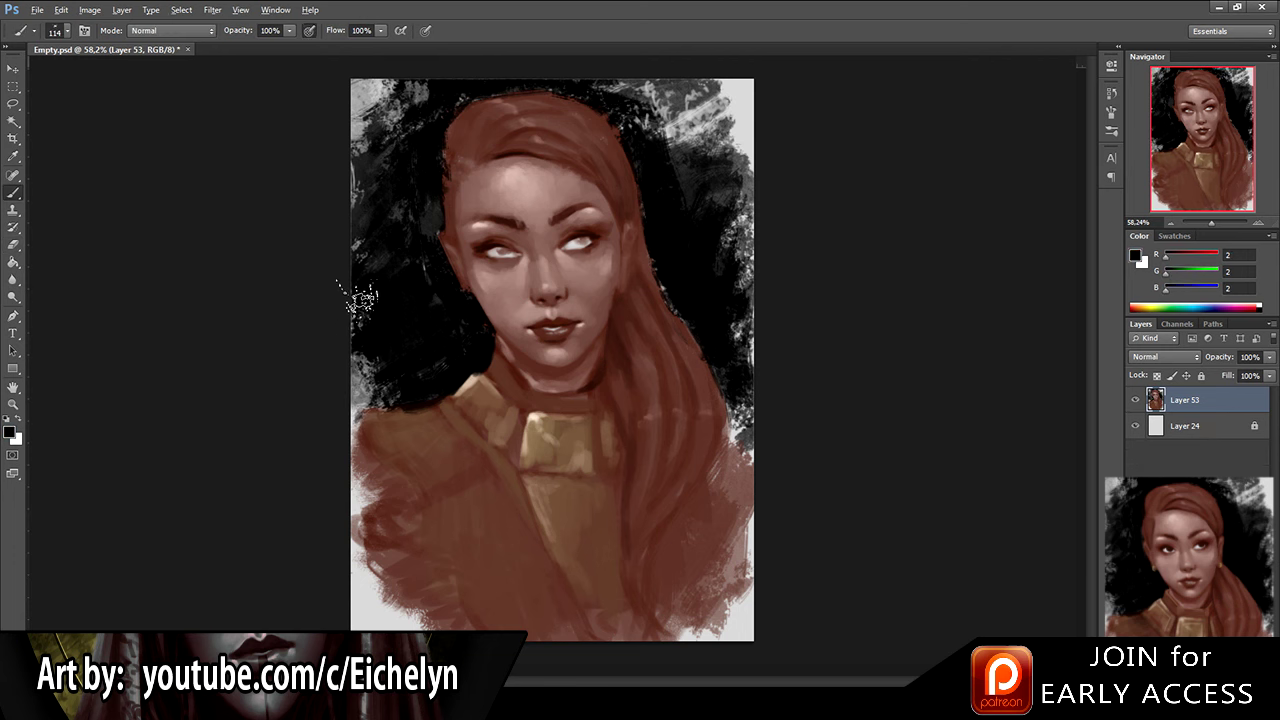
key("e")
key("b")
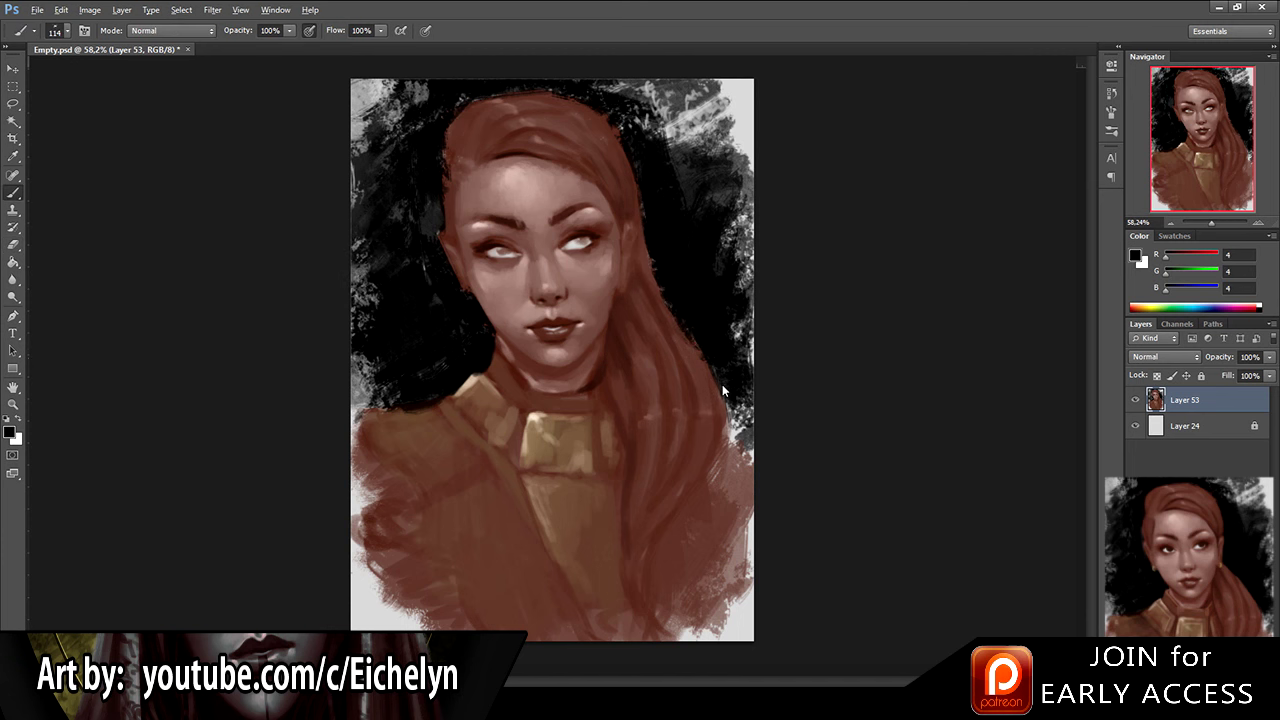
Step: Paint textured reddish-brown strokes over the ragged outer edge of the sleeve below the brown shoulder
left_click(384, 506, "alt")
mouse_move(384, 506)
left_mouse_down()
mouse_move(365, 495)
mouse_move(395, 510)
mouse_move(390, 566)
mouse_move(408, 585)
left_mouse_up()
left_click(414, 571, "alt")
left_click(380, 537, "alt")
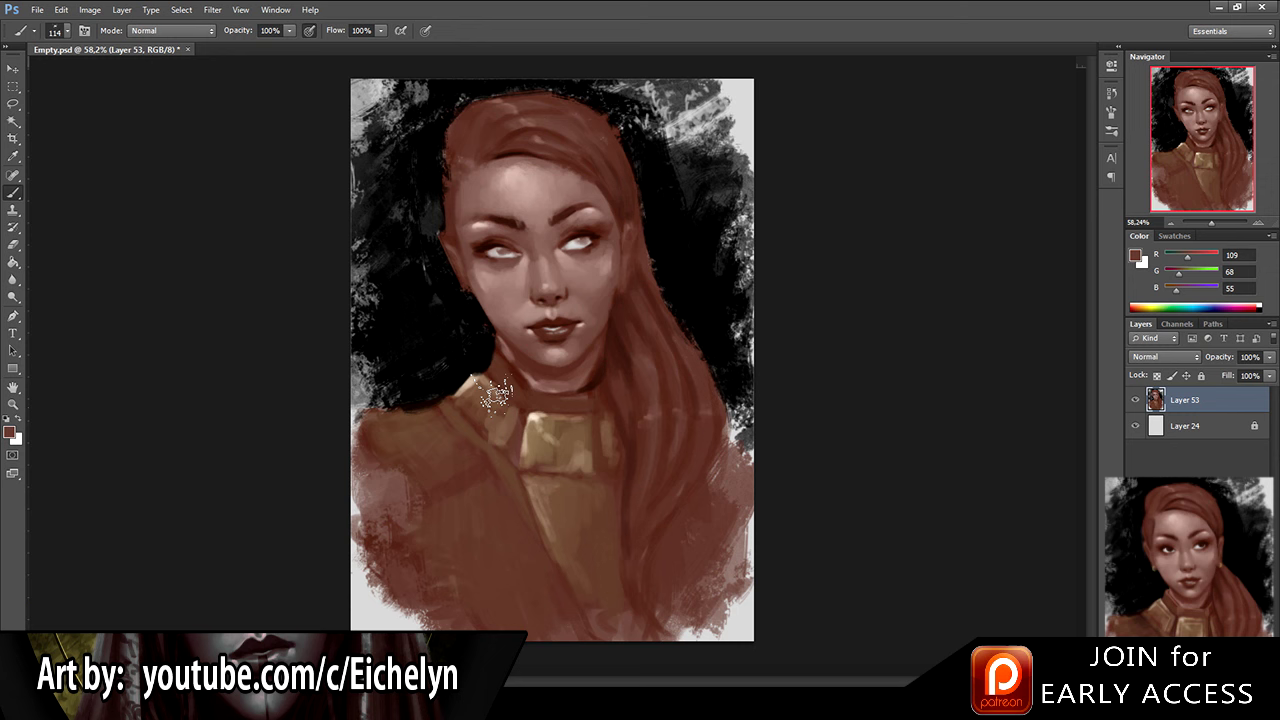
Step: Add a new layer and draw a dark brown line between the cheek and the ponytail-side ear with a small sampled-colour brush
key("ctrl+shift+alt+n")
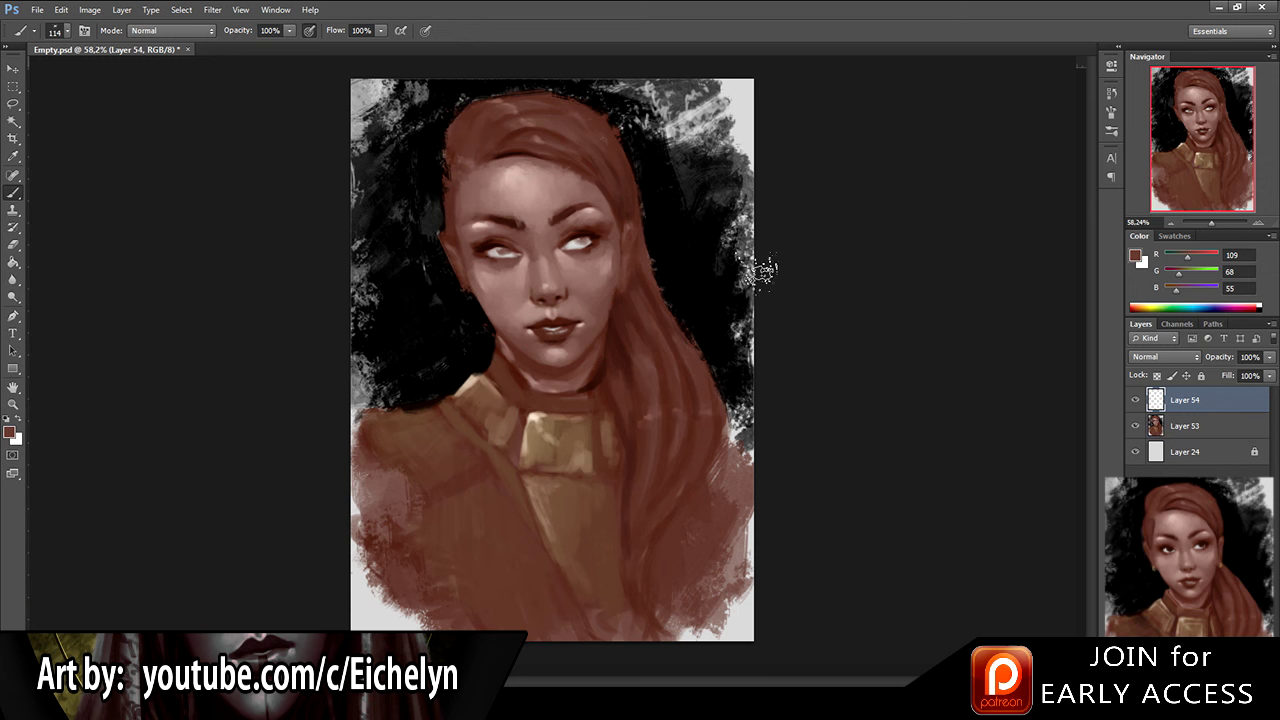
scroll(530, 158, "up", 1)
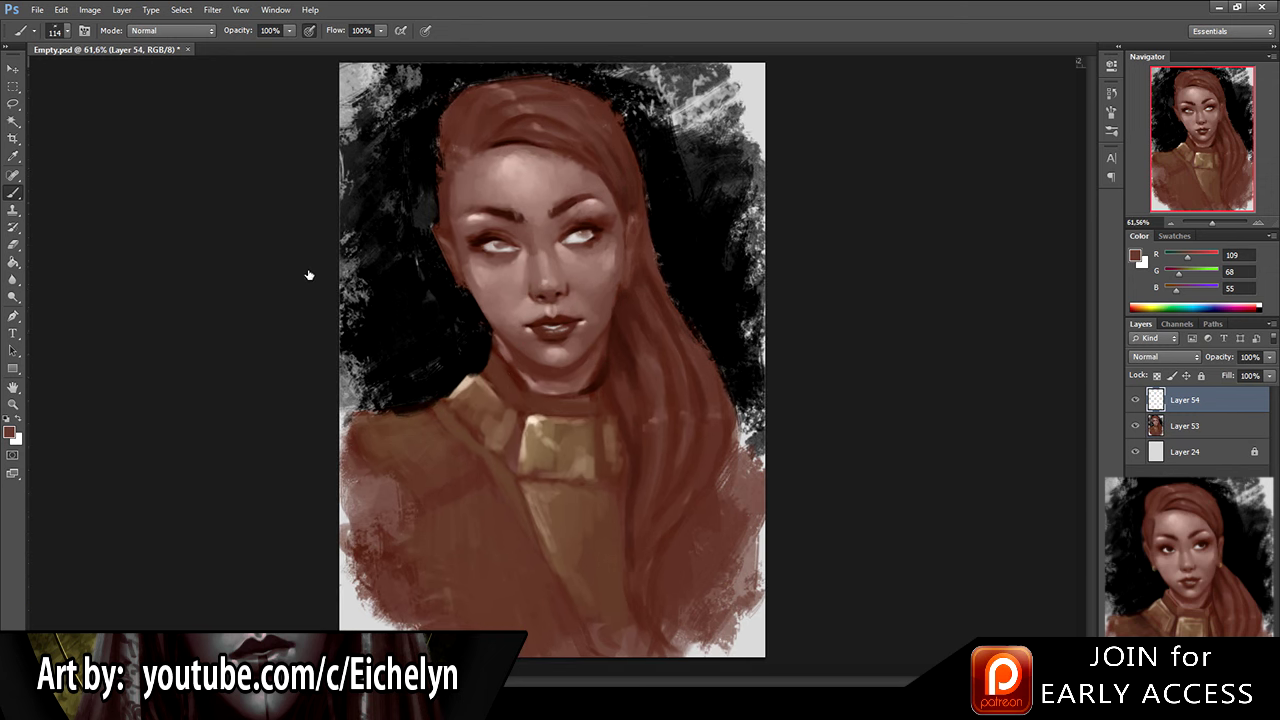
left_click(443, 95, "alt")
left_click(515, 139, "alt")
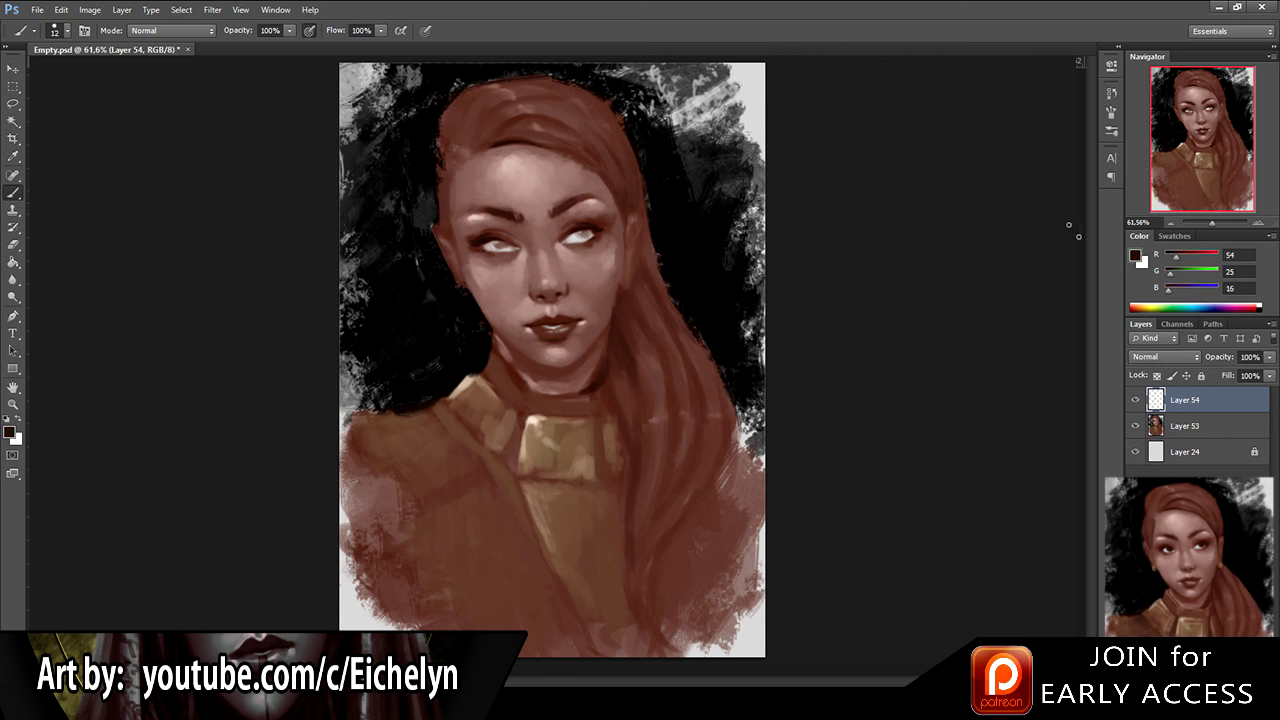
key("bracketleft")
key("bracketleft")
left_click(522, 130, "alt")
key("e")
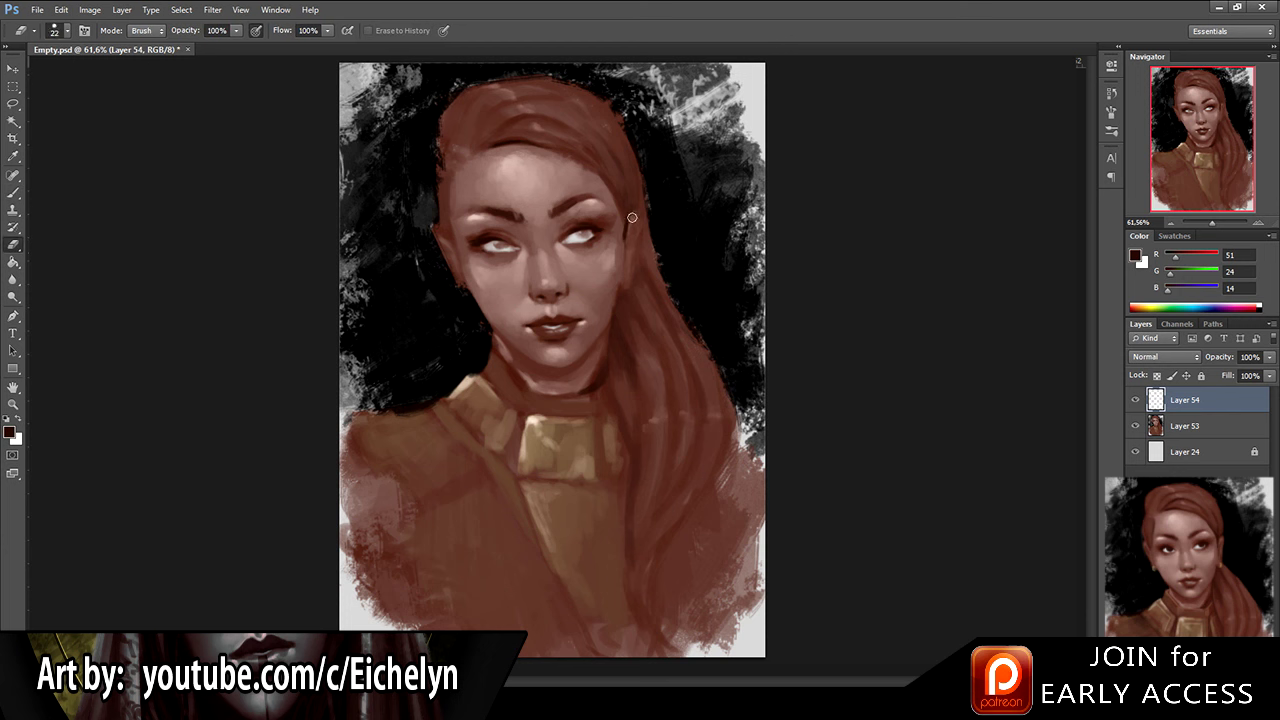
Step: Darken the shadow beneath the ponytail-side ear with sampled deep reddish brown, erasing the excess
key("b")
left_click(620, 286, "alt")
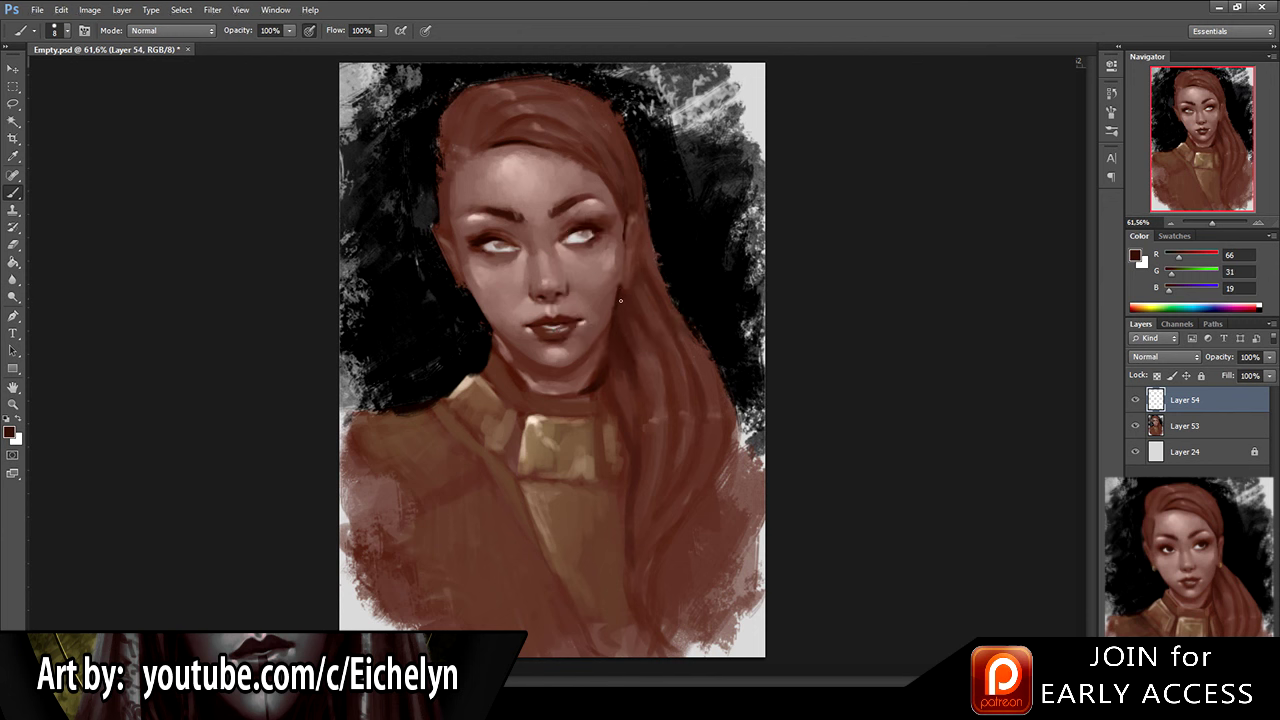
left_click(624, 289, "alt")
key("e")
key("b")
Step: Refine the far ear and the hair edge above it with sampled skin, hair and background colours
left_click(444, 208, "alt")
left_click(443, 202, "alt")
left_click(448, 226, "alt")
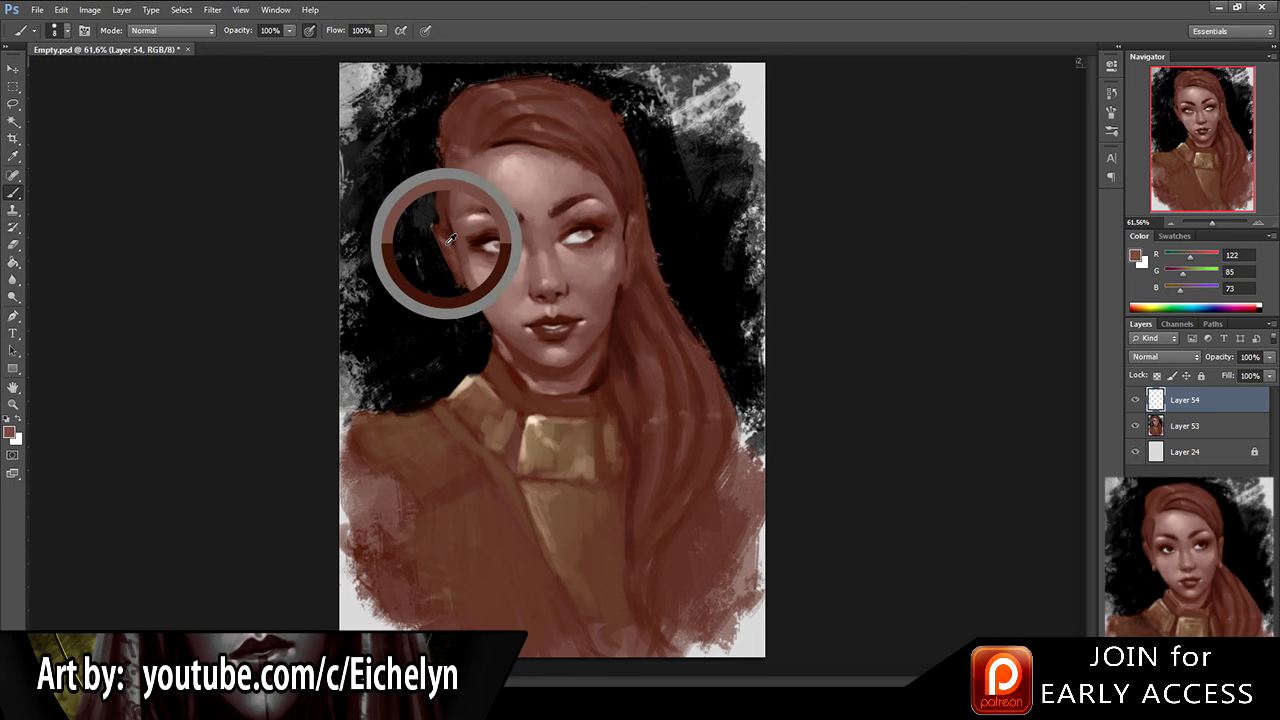
left_click(450, 248, "alt")
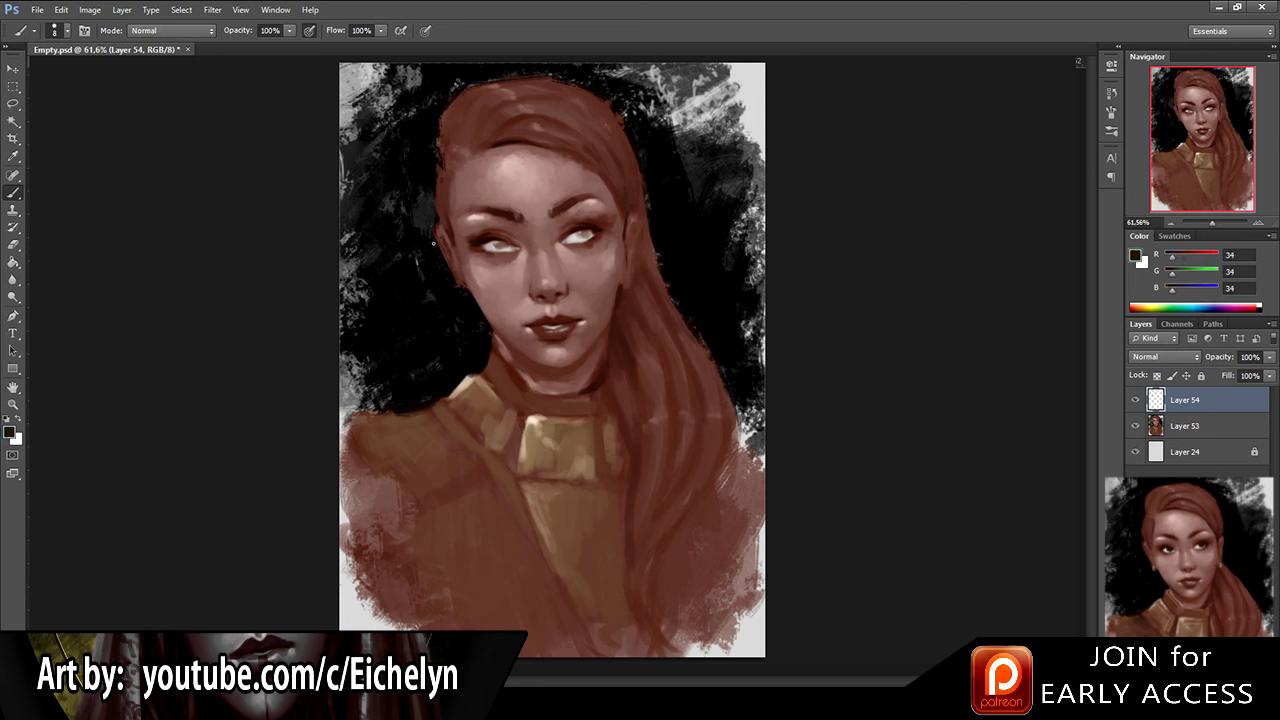
Step: Clean up the jawline and the neck edge above the collar with sampled browns
left_click(620, 294, "alt")
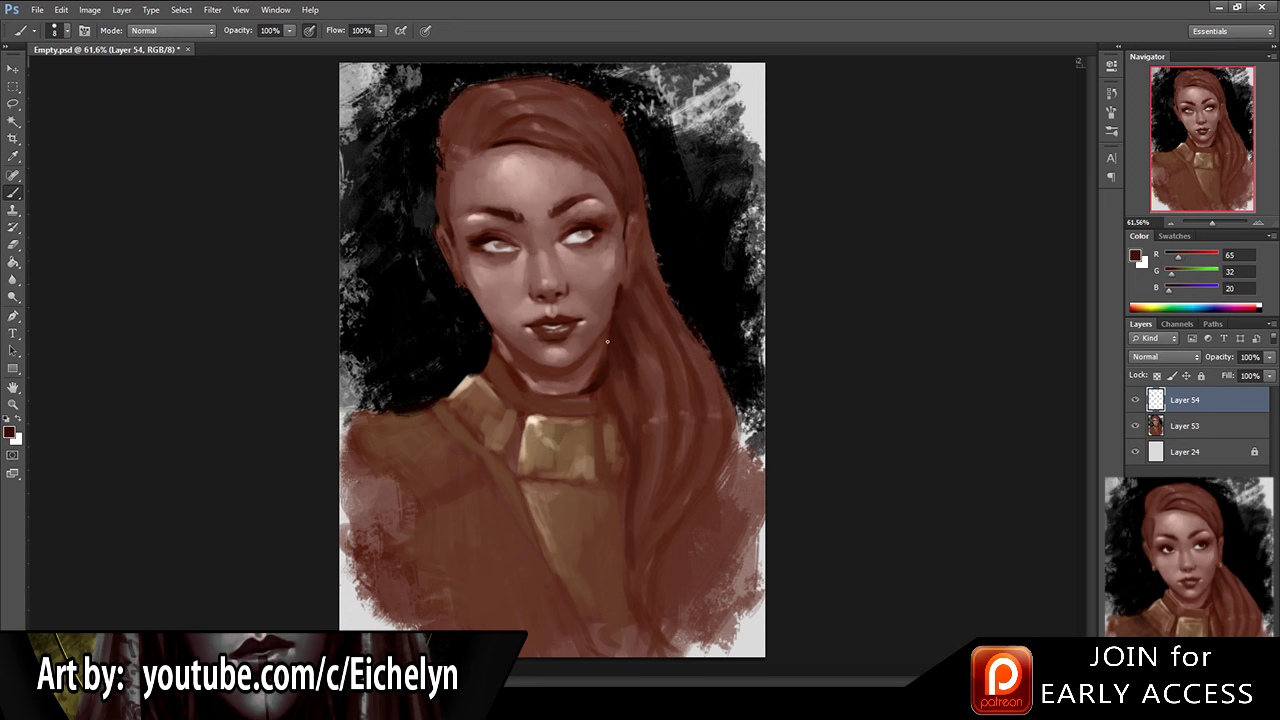
left_click(489, 336, "alt")
left_click(496, 352, "alt")
left_click(502, 350, "alt")
left_click(498, 351, "alt")
Step: Paint a dark reddish-brown shadow line from the neck down the ponytail's inner edge and blend in sampled strand tones
left_click(616, 301, "alt")
left_click(613, 370, "alt")
left_click(611, 367, "alt")
left_click_drag(625, 557, 655, 648)
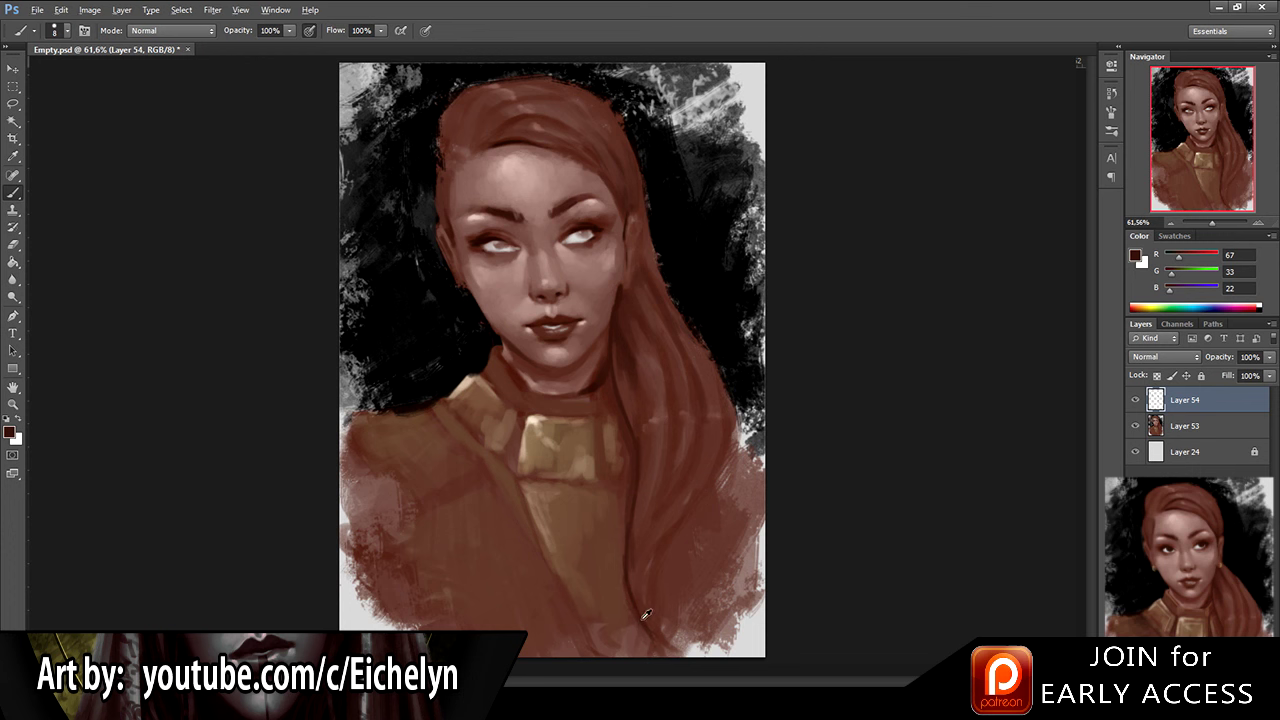
left_click(662, 496, "alt")
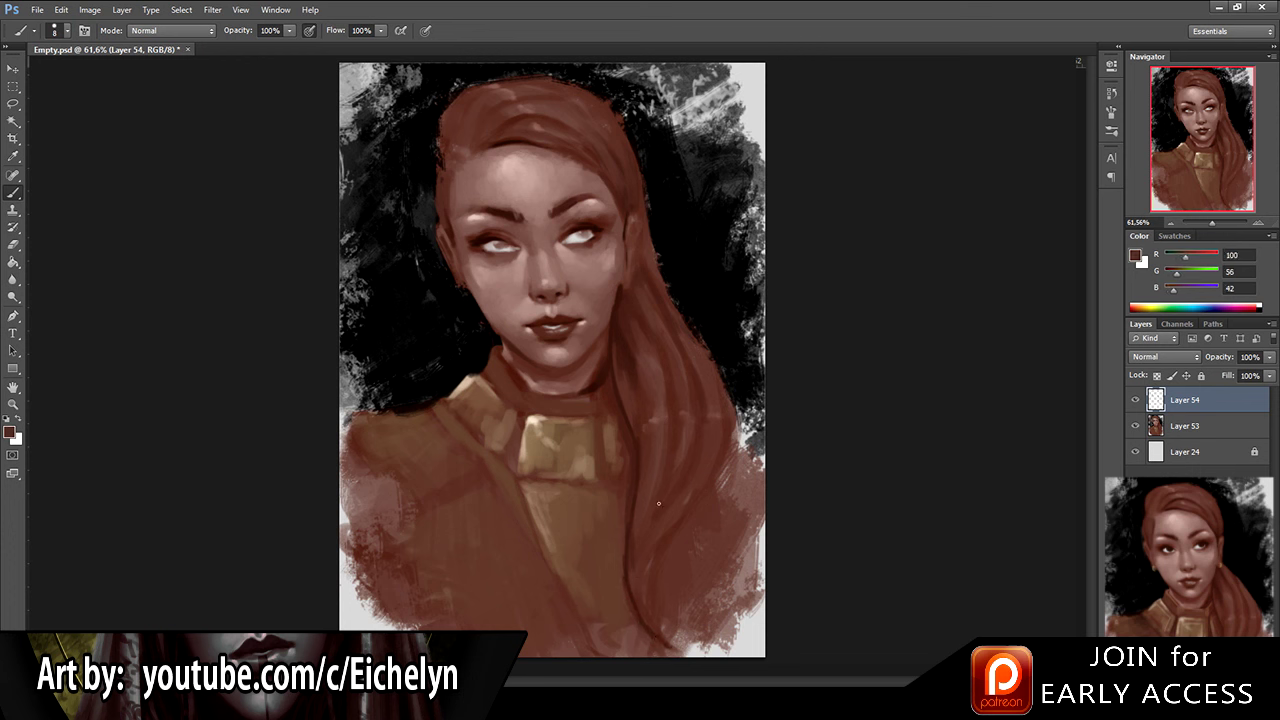
left_click(630, 558, "alt")
left_click(650, 535, "alt")
Step: Sharpen the ponytail's outer edge with near-black and sampled hair-coloured strokes, and save the file
left_click(734, 370, "alt")
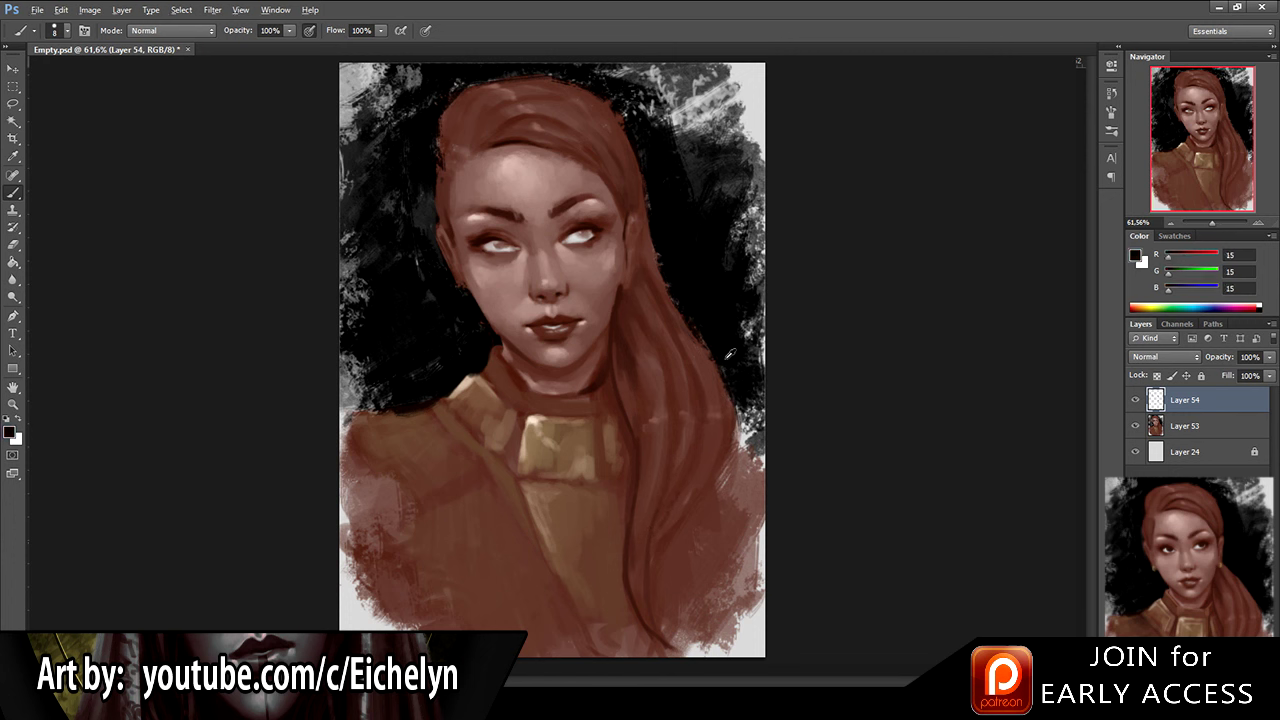
left_click_drag(643, 188, 670, 301)
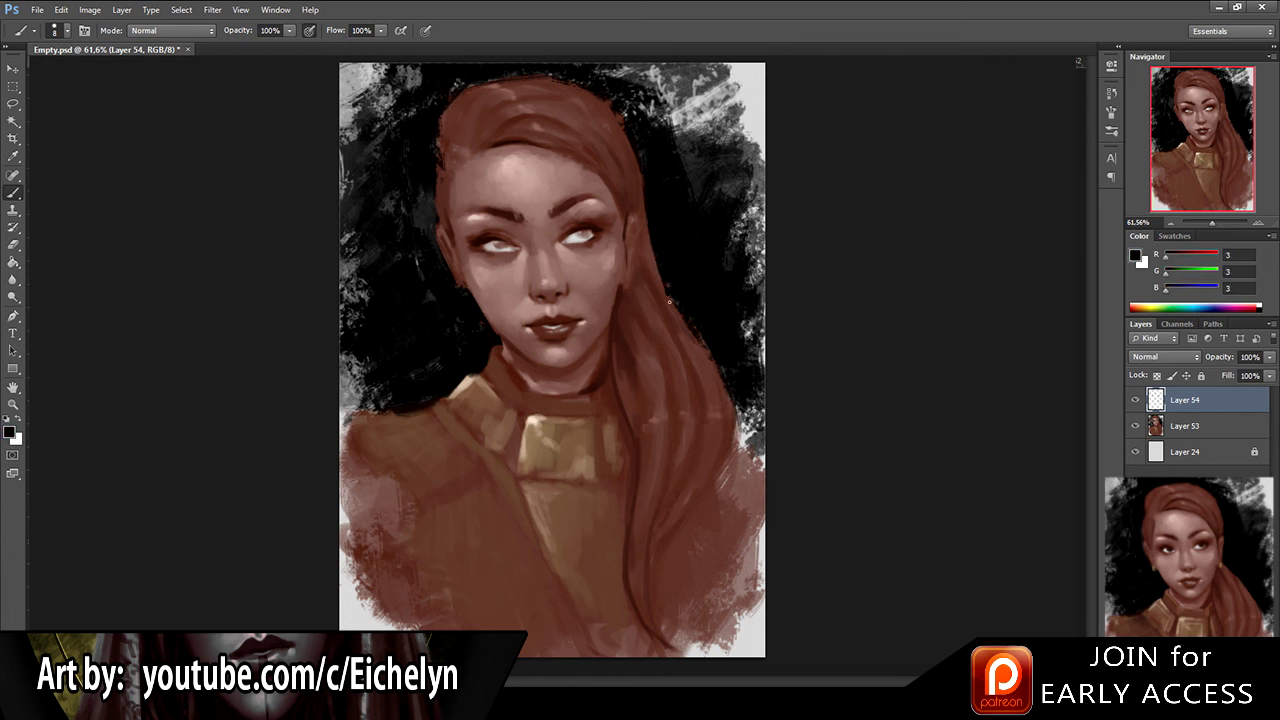
left_click(652, 240, "alt")
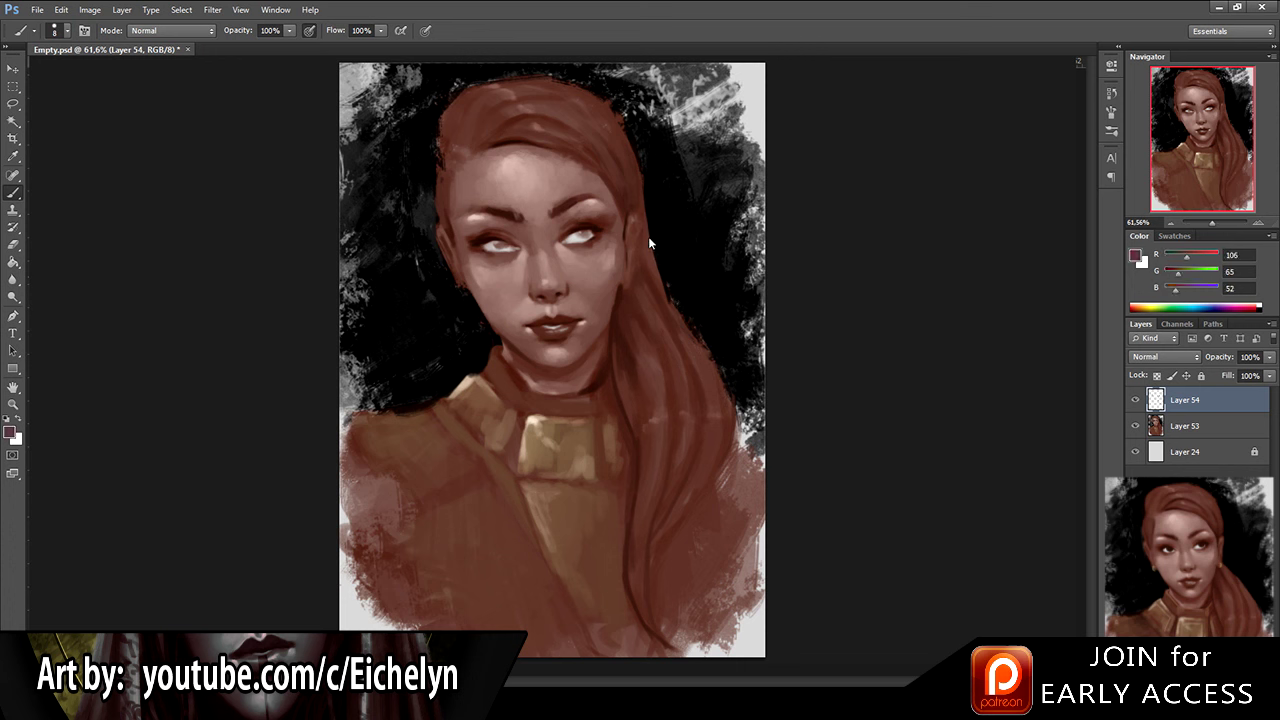
left_click_drag(655, 255, 687, 333)
mouse_move(657, 264)
left_mouse_down()
mouse_move(697, 353)
mouse_move(683, 380)
left_mouse_up()
key("ctrl+s")
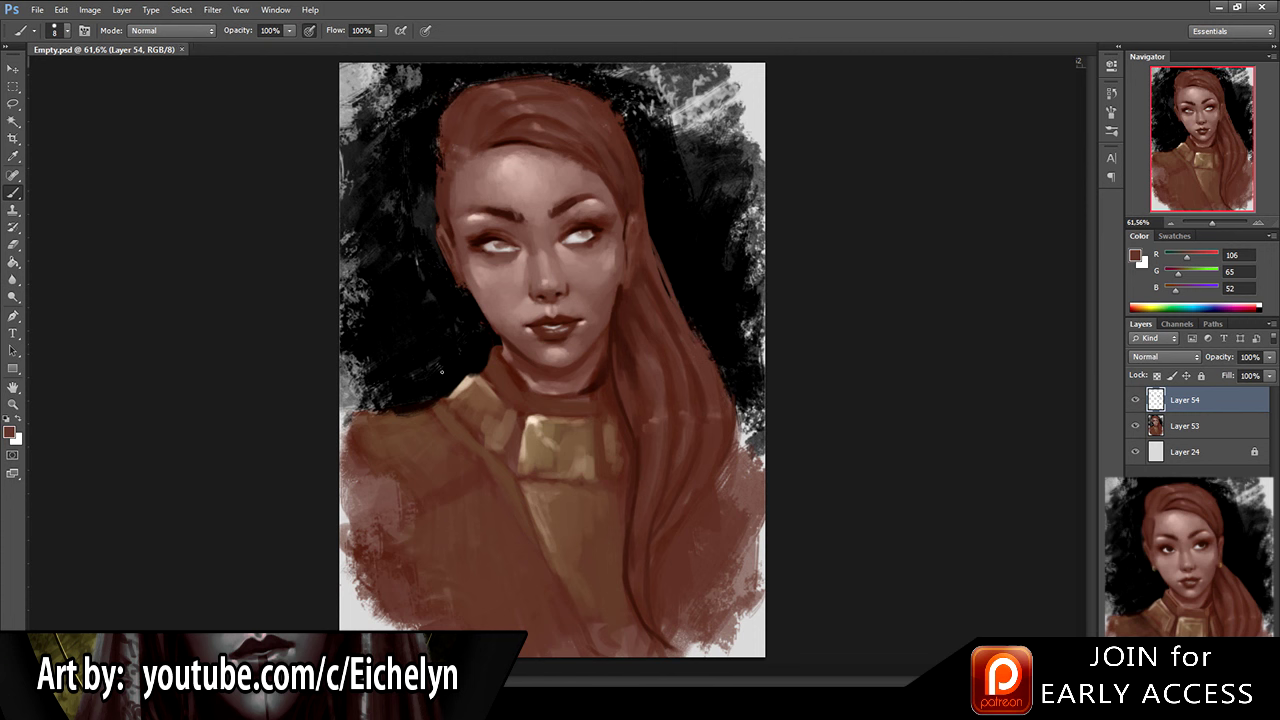
Step: Merge Layer 54 with Layer 53, add a new layer and save the file
left_click(1217, 421, "ctrl")
key("ctrl+e")
key("ctrl+alt+shift+n")
key("ctrl+s")
Step: Paint a pale beige highlight along the upper edge of the gold collar's side piece, trimming it with the eraser
left_click(480, 376, "alt")
left_click_drag(478, 376, 503, 404)
key("e")
key("b")
key("e")
key("b")
Step: Define the inner collar's rim around the front of the neck with sampled lighter brown strokes, erasing the overlaps
left_click(496, 352, "alt")
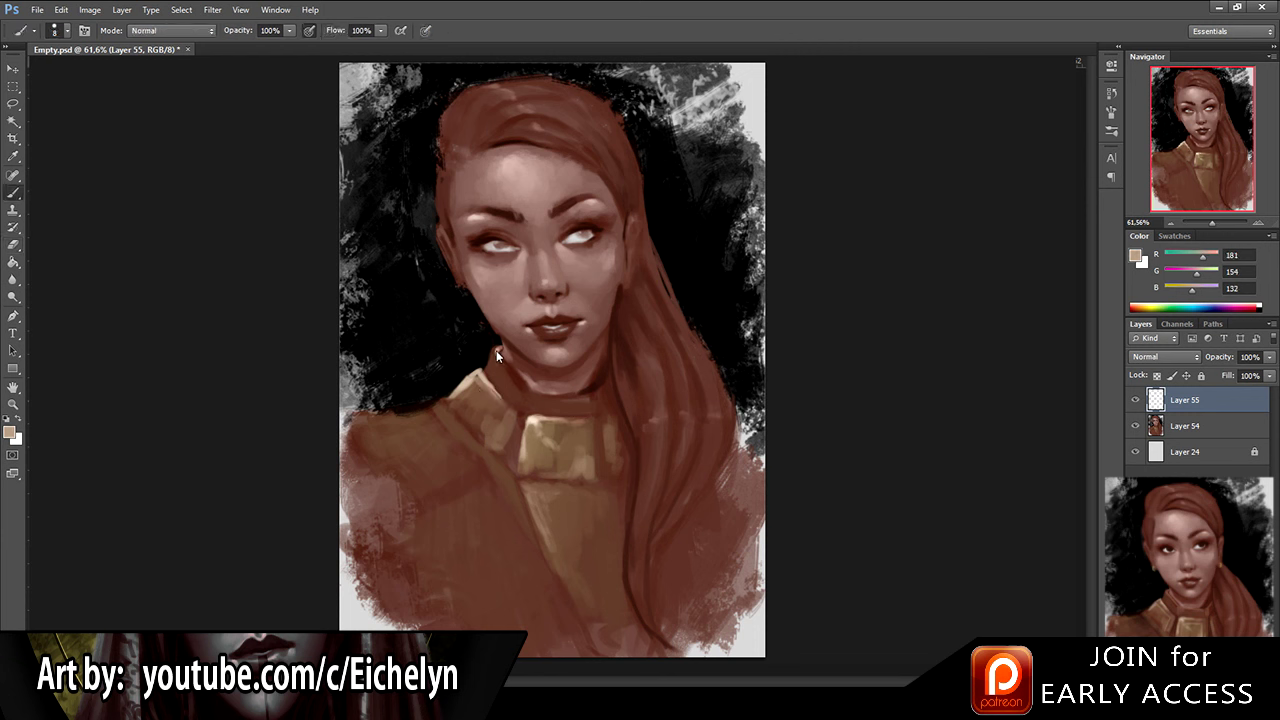
key("e")
key("b")
left_click(499, 348, "alt")
left_click(497, 348, "alt")
left_click(502, 348, "alt")
mouse_move(504, 360)
left_mouse_down()
mouse_move(536, 393)
mouse_move(590, 396)
left_mouse_up()
key("e")
key("b")
left_click(528, 398, "alt")
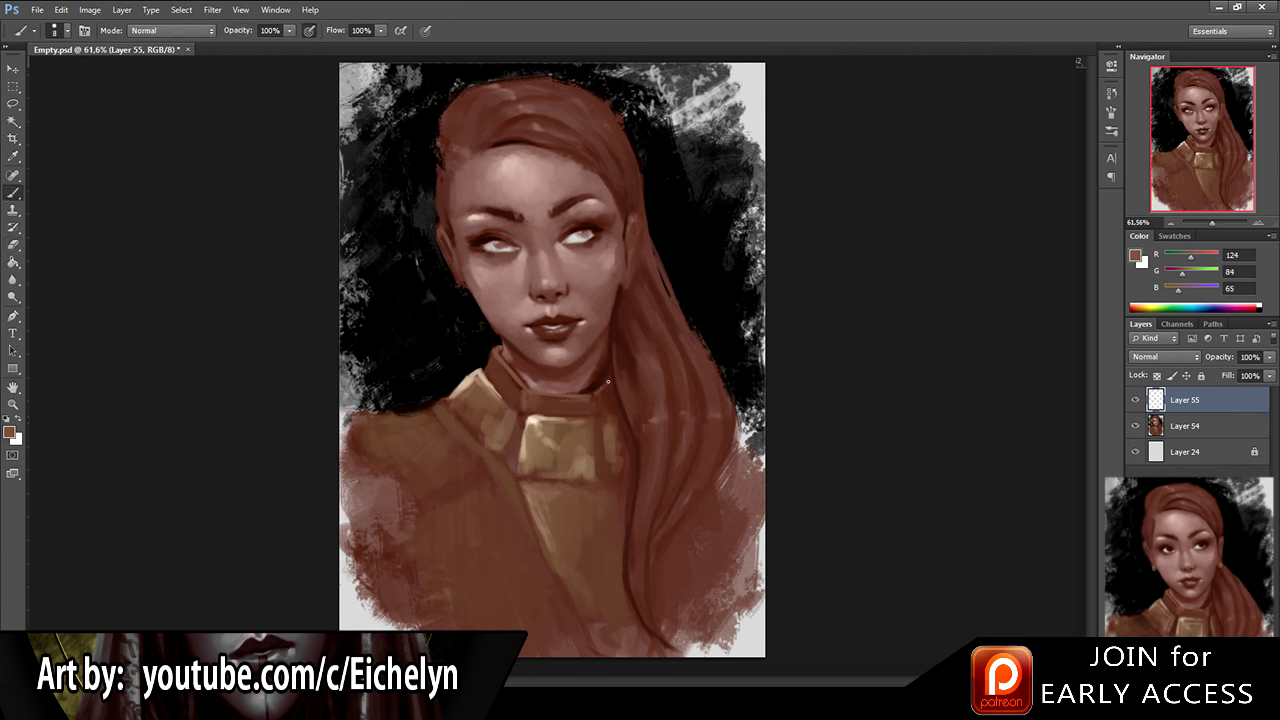
Step: Refine the inner collar's ponytail-side end and the neck shadow with sampled browns
left_click(595, 412, "alt")
key("e")
key("b")
left_click(503, 340, "alt")
left_click(591, 379, "alt")
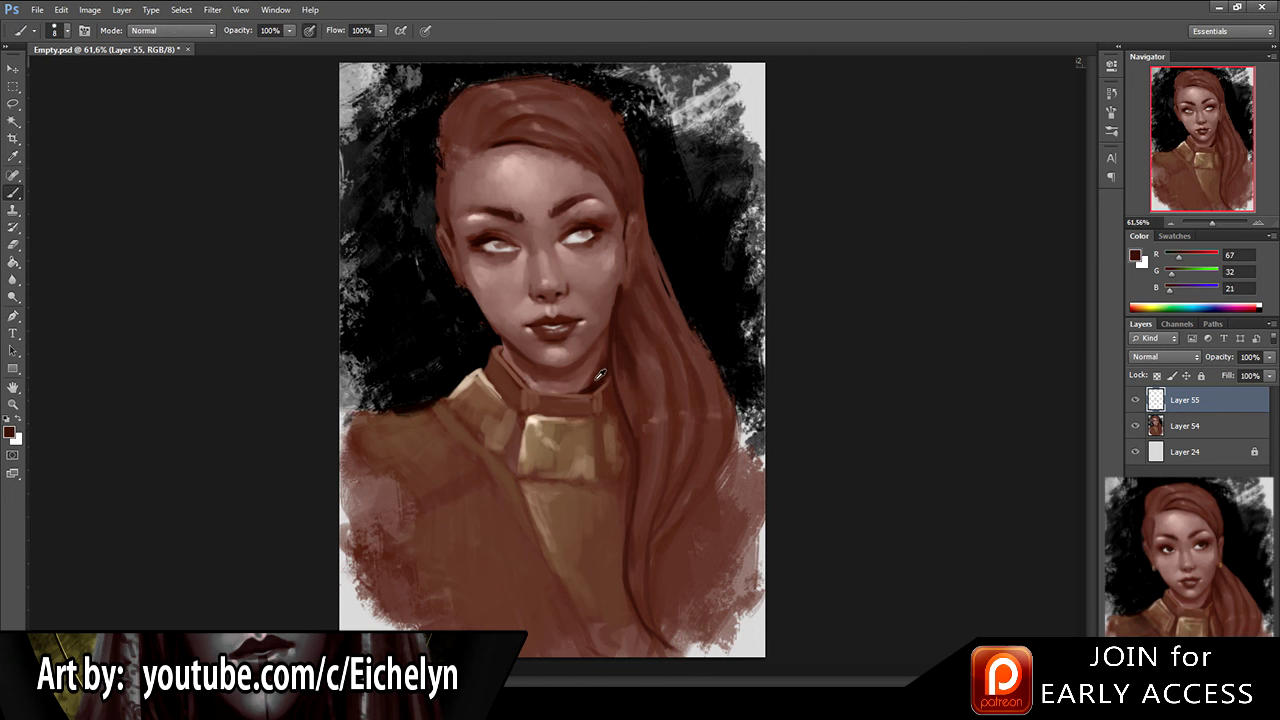
left_click(601, 384, "alt")
Step: Merge Layer 55 with Layer 54 and add a new layer
left_click(1212, 430, "ctrl")
key("ctrl+e")
key("ctrl+shift+alt+n")
Step: Paint reddish-brown irises in both eyes, cleaning up their edges with the eraser
left_click(580, 232, "alt")
left_click(580, 233)
mouse_move(584, 236)
left_mouse_down()
mouse_move(552, 215)
mouse_move(573, 215)
mouse_move(606, 246)
left_mouse_up()
key("e")
key("b")
left_click(626, 228, "alt")
left_click_drag(476, 252, 485, 262)
key("e")
key("b")
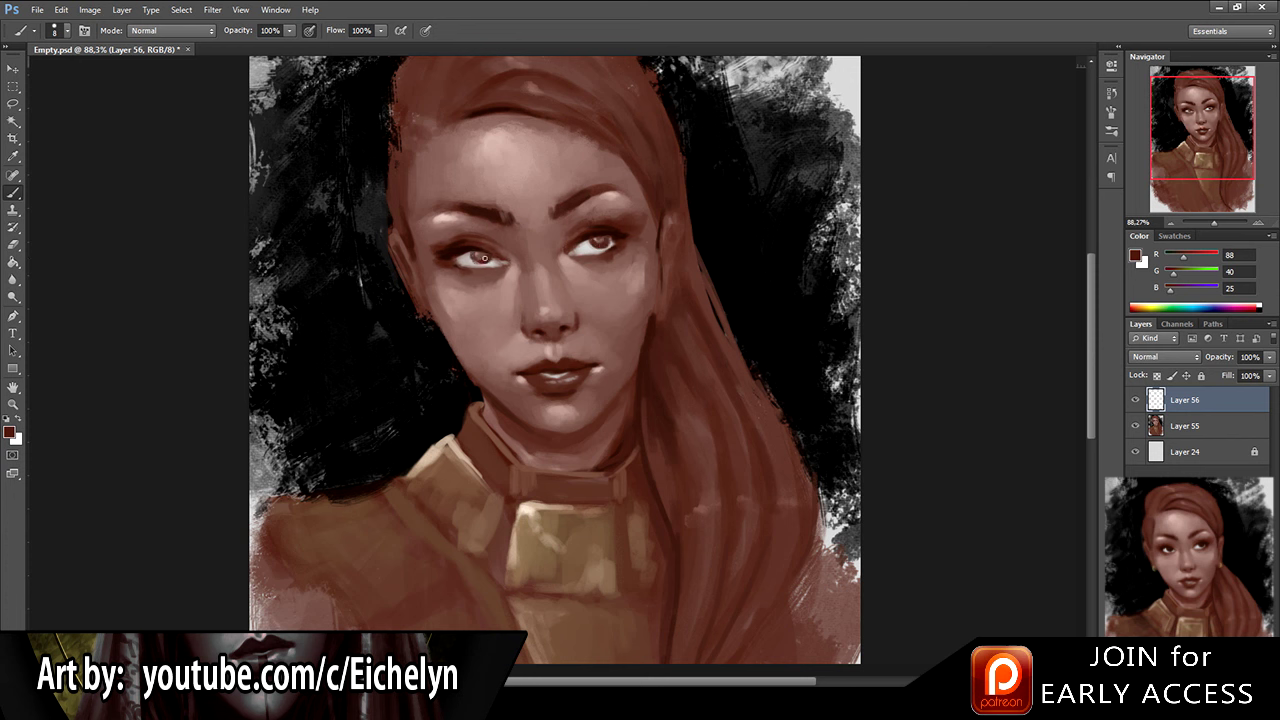
Step: Darken the irises and pupils of both eyes with sampled dark brown, erasing and redoing strokes as needed
mouse_move(478, 256)
left_mouse_down()
mouse_move(540, 237)
mouse_move(440, 225)
mouse_move(555, 207)
left_mouse_up()
left_click_drag(396, 179, 391, 160)
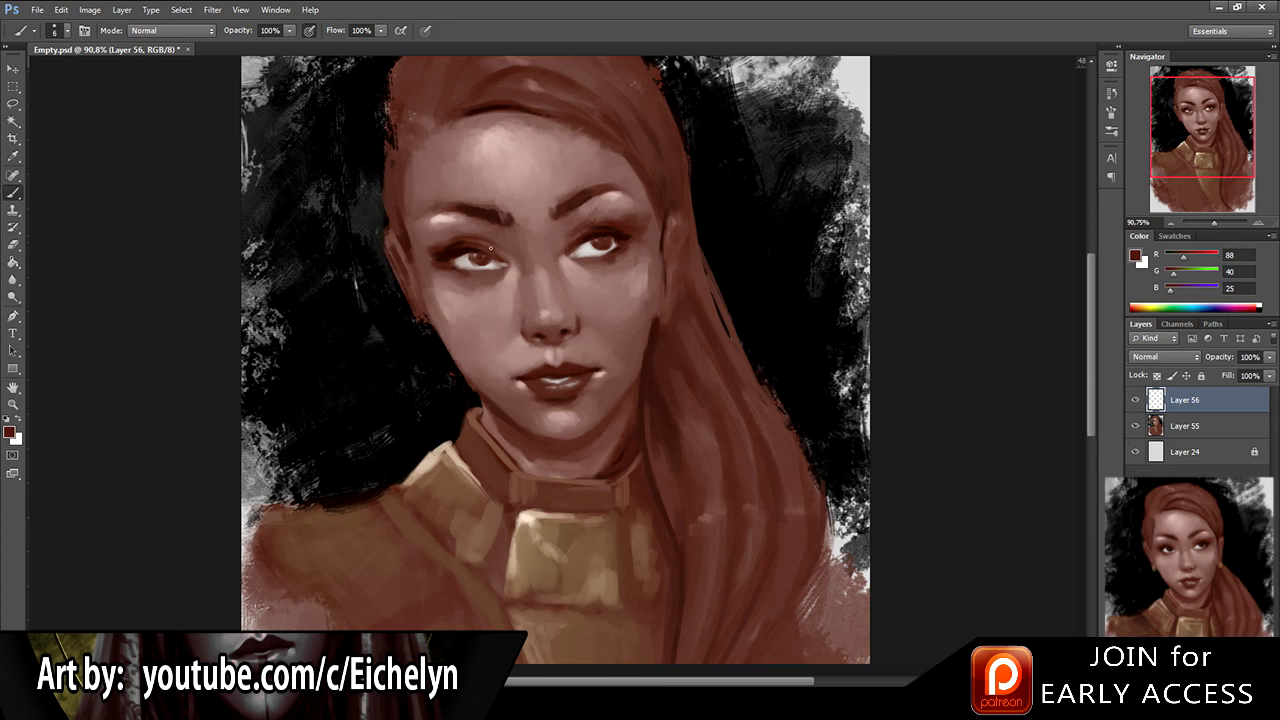
key("e")
left_click_drag(472, 256, 482, 258)
key("b")
left_click(526, 216, "alt")
left_click_drag(469, 260, 491, 258)
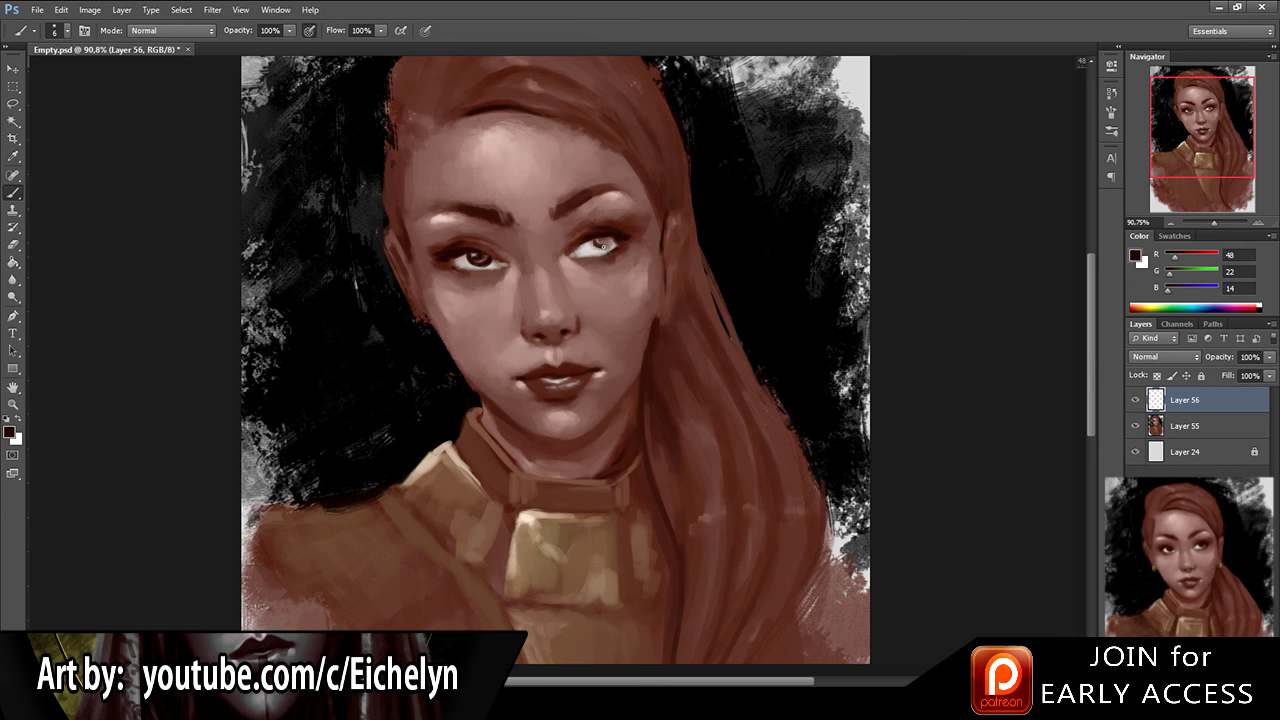
key("ctrl+z")
left_click_drag(594, 243, 600, 240)
key("ctrl+0")
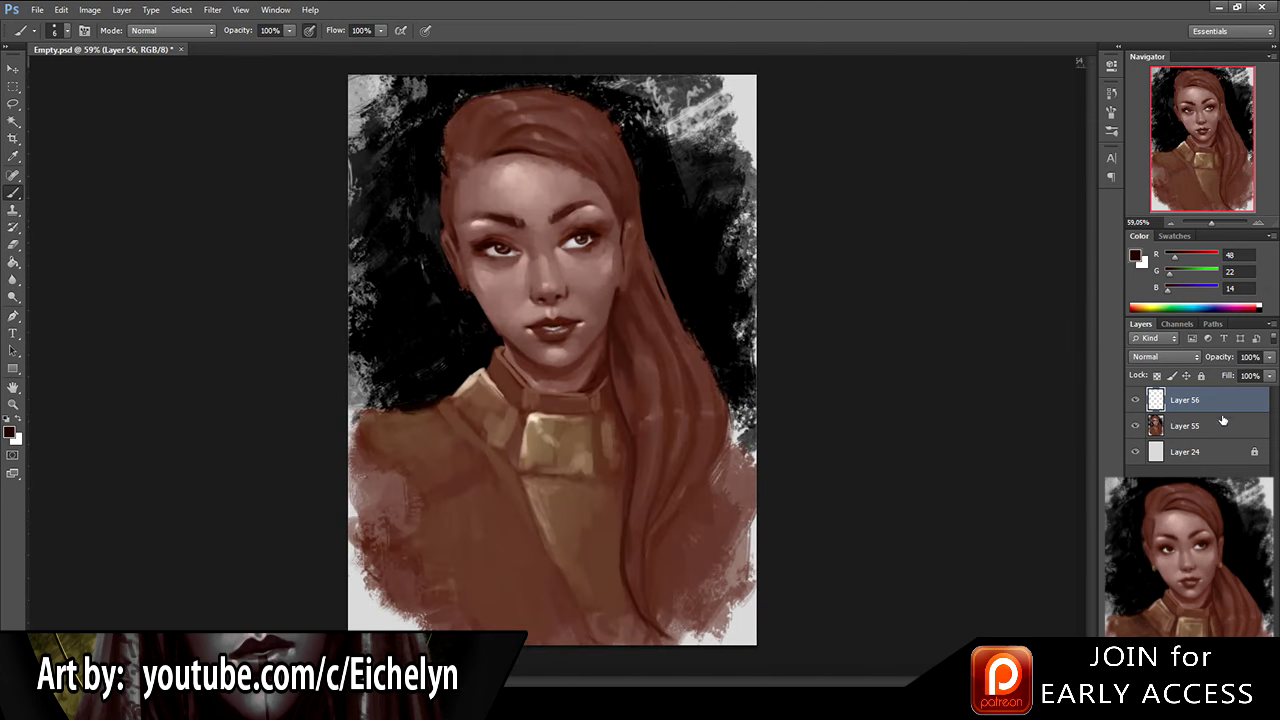
Step: Merge Layer 56 with Layer 55 and add a new layer
left_click(1195, 426, "shift")
key("ctrl+e")
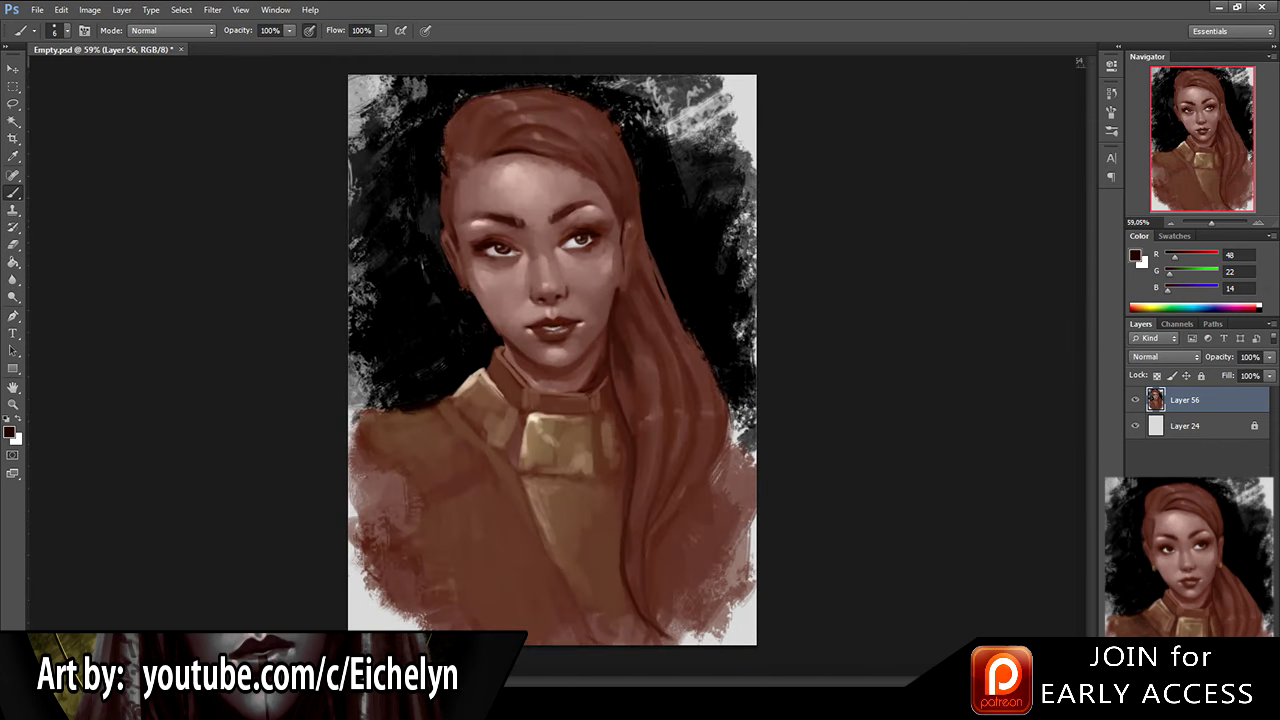
key("ctrl+shift+alt+n")
left_click_drag(422, 395, 440, 397)
mouse_move(531, 426)
left_mouse_down()
mouse_move(522, 456)
mouse_move(536, 414)
left_mouse_up()
key("ctrl+alt+z")
key("ctrl+alt+z")
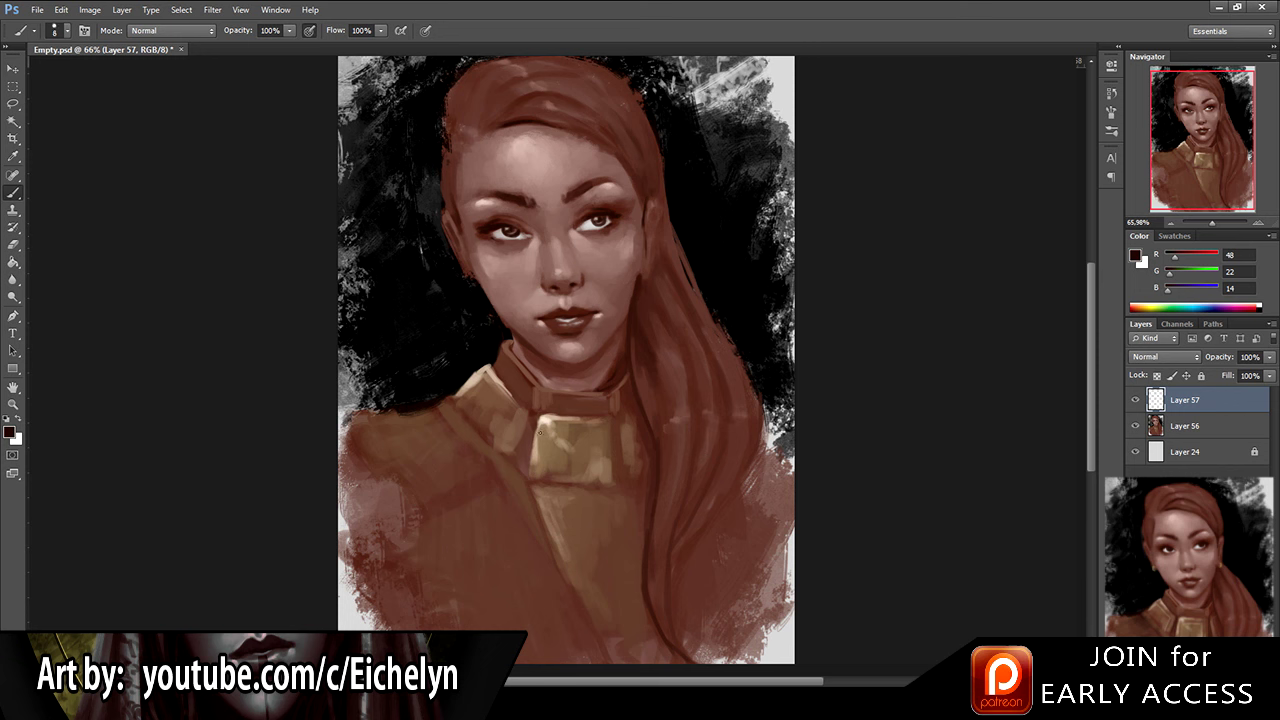
Step: Draw dark reddish-brown lines down both sides of the gold collar's front plate, redoing the ponytail-side line
left_click(633, 306, "alt")
mouse_move(516, 460)
left_mouse_down()
mouse_move(532, 418)
mouse_move(524, 482)
left_mouse_up()
left_click_drag(613, 418, 614, 479)
key("ctrl+z")
mouse_move(619, 417)
left_mouse_down()
mouse_move(619, 479)
mouse_move(640, 472)
left_mouse_up()
key("ctrl+alt+z")
key("ctrl+alt+z")
left_click_drag(621, 422, 628, 468)
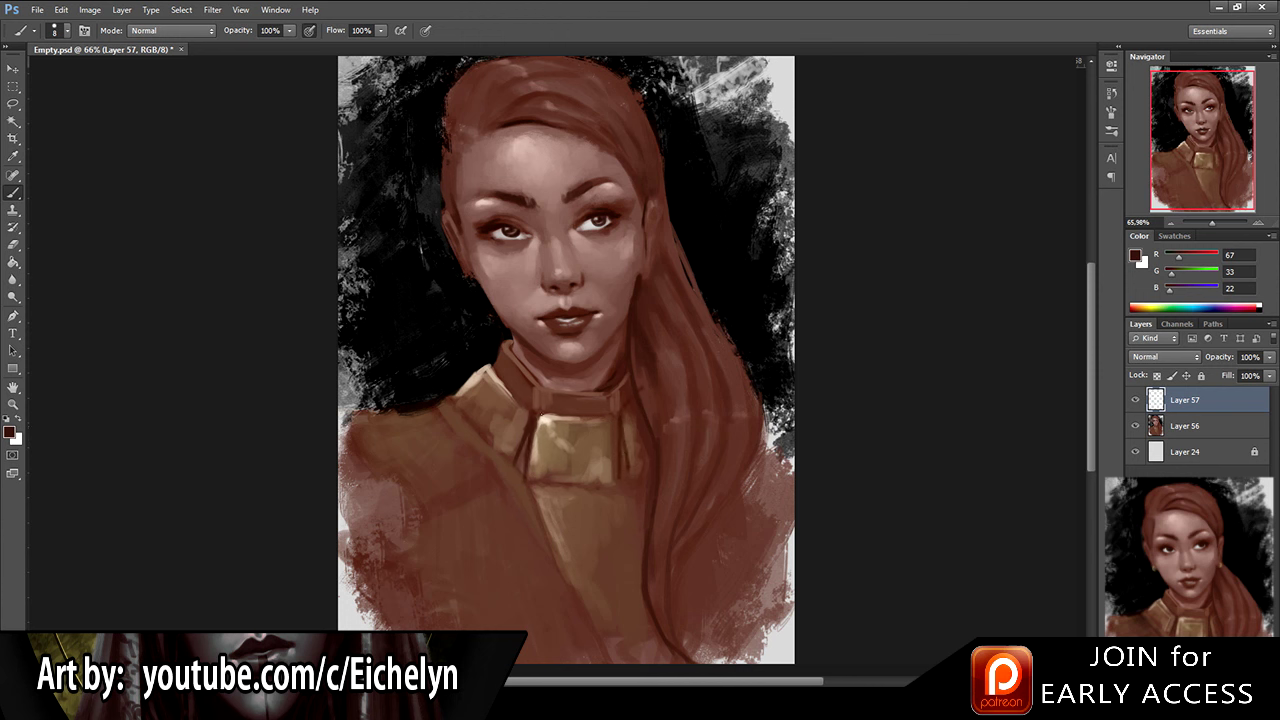
Step: Outline the gap between the inner and gold collars in dark brown and reinforce the lines beside the front plate
left_click_drag(501, 370, 533, 410)
key("ctrl+z")
left_click_drag(494, 371, 531, 411)
key("e")
left_click_drag(643, 388, 637, 375)
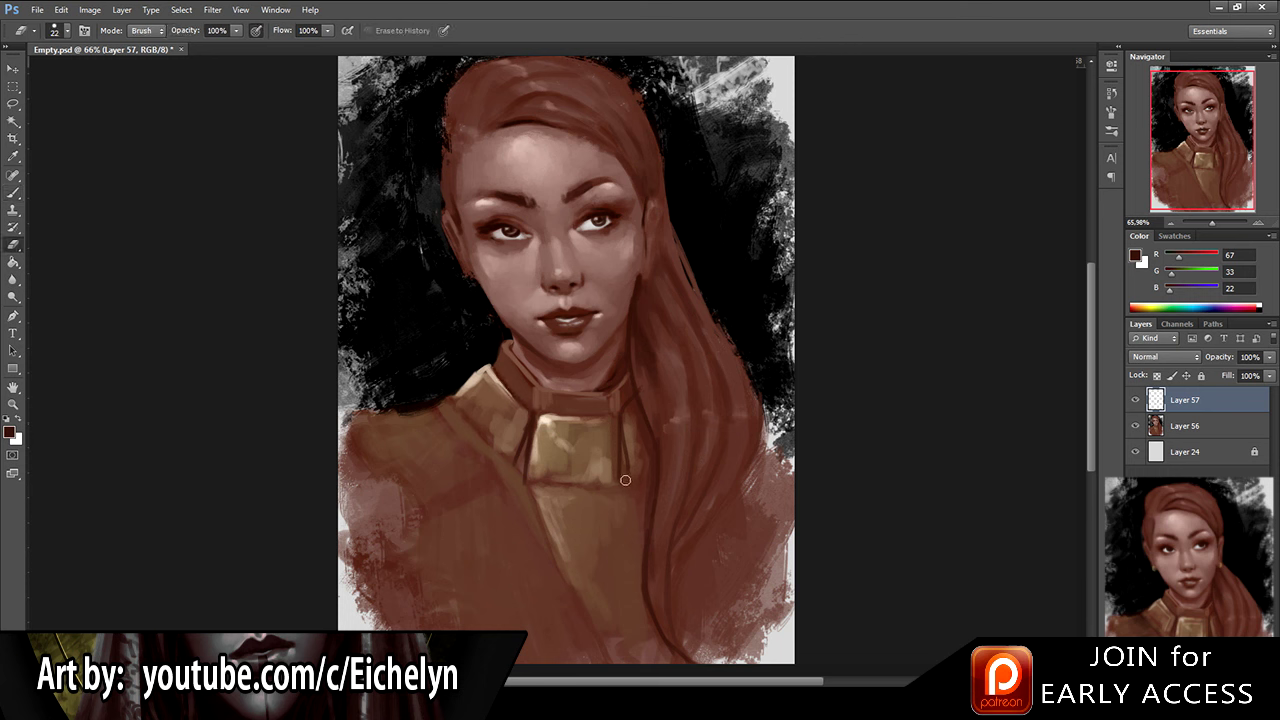
key("b")
left_click_drag(624, 472, 622, 450)
left_click_drag(521, 457, 522, 476)
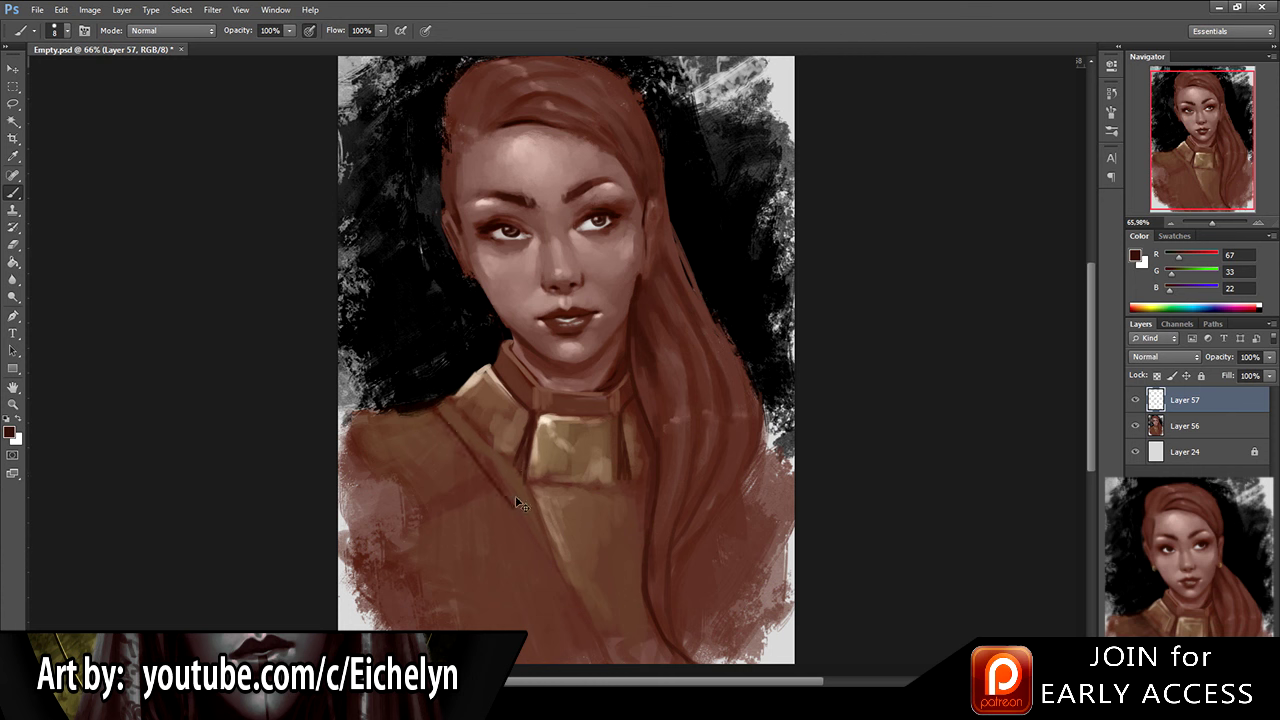
Step: Draw a dark diagonal seam from the shoulder down toward the chest, merge the layer down and add a new one
left_click_drag(442, 412, 507, 485)
key("ctrl+z")
left_click_drag(440, 415, 495, 477)
key("ctrl+e")
key("ctrl+shift+alt+n")
Step: Draw a dark line along the lower edge of the gold front plate, merge the layer down and add a new one
left_click_drag(532, 483, 638, 481)
key("ctrl+z")
left_click_drag(532, 483, 604, 487)
key("ctrl+z")
key("ctrl+e")
key("ctrl+shift+alt+n")
left_click_drag(546, 426, 544, 477)
key("ctrl+alt+z")
mouse_move(547, 427)
left_mouse_down()
mouse_move(541, 479)
mouse_move(544, 428)
left_mouse_up()
key("ctrl+alt+z")
Step: Paint an inset border inside the gold front plate with sampled brown and light tan strokes
left_click(541, 484, "alt")
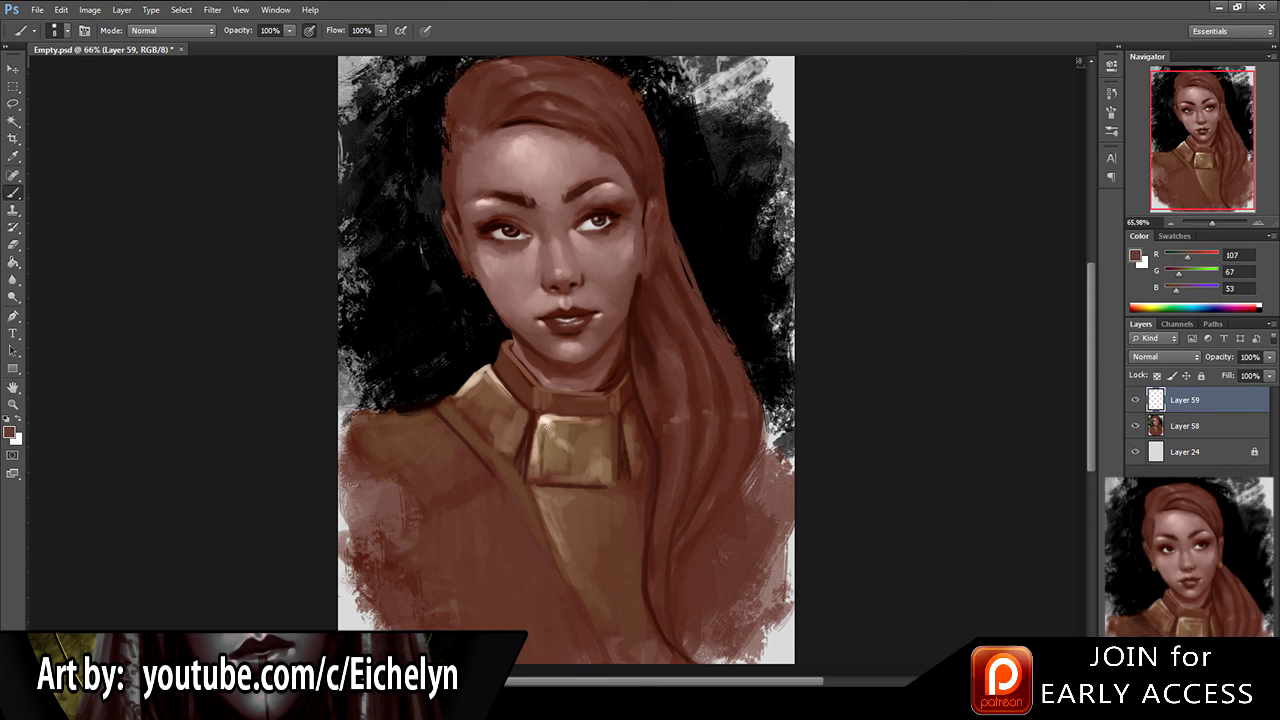
left_click_drag(609, 433, 605, 482)
left_click(545, 478, "alt")
left_click_drag(547, 432, 543, 472)
key("ctrl+z")
left_click(554, 430, "alt")
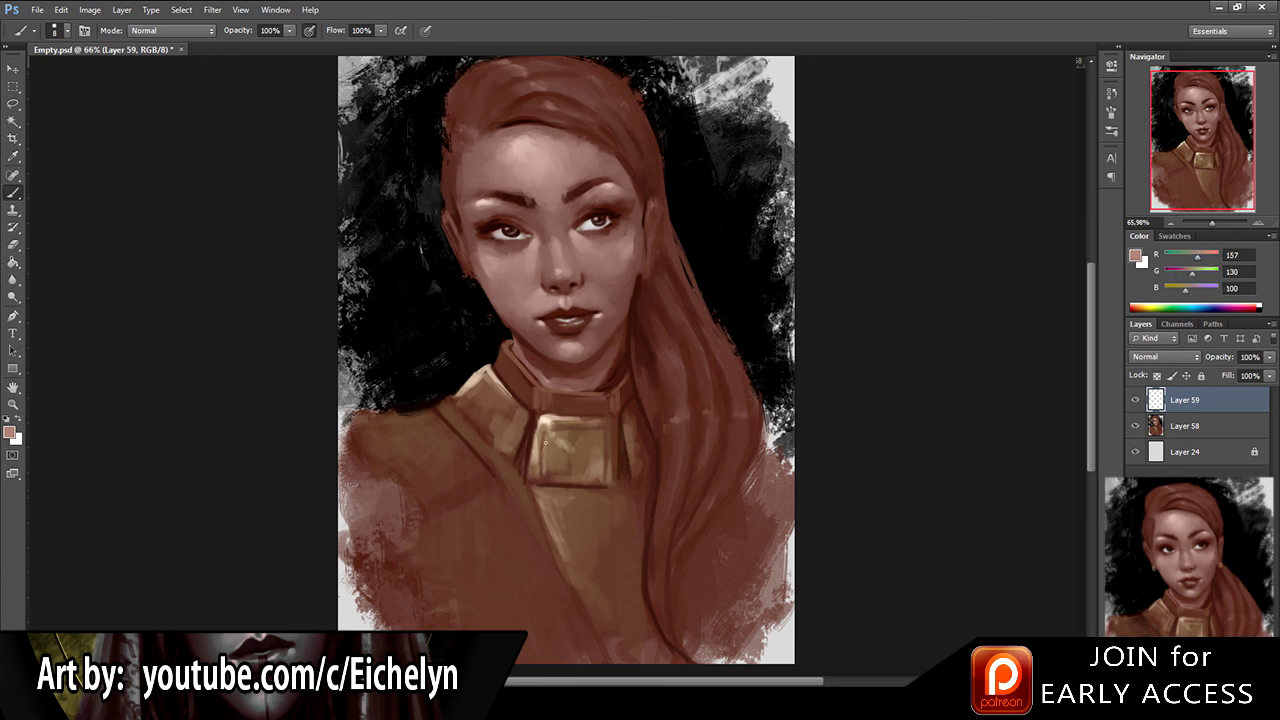
mouse_move(578, 432)
left_mouse_down()
mouse_move(600, 433)
mouse_move(600, 462)
left_mouse_up()
Step: Add matching inset border lines to the gold collar's two side pieces
mouse_move(490, 388)
left_mouse_down()
mouse_move(515, 417)
mouse_move(504, 447)
mouse_move(537, 457)
mouse_move(581, 423)
mouse_move(500, 459)
left_mouse_up()
left_click_drag(479, 372, 508, 402)
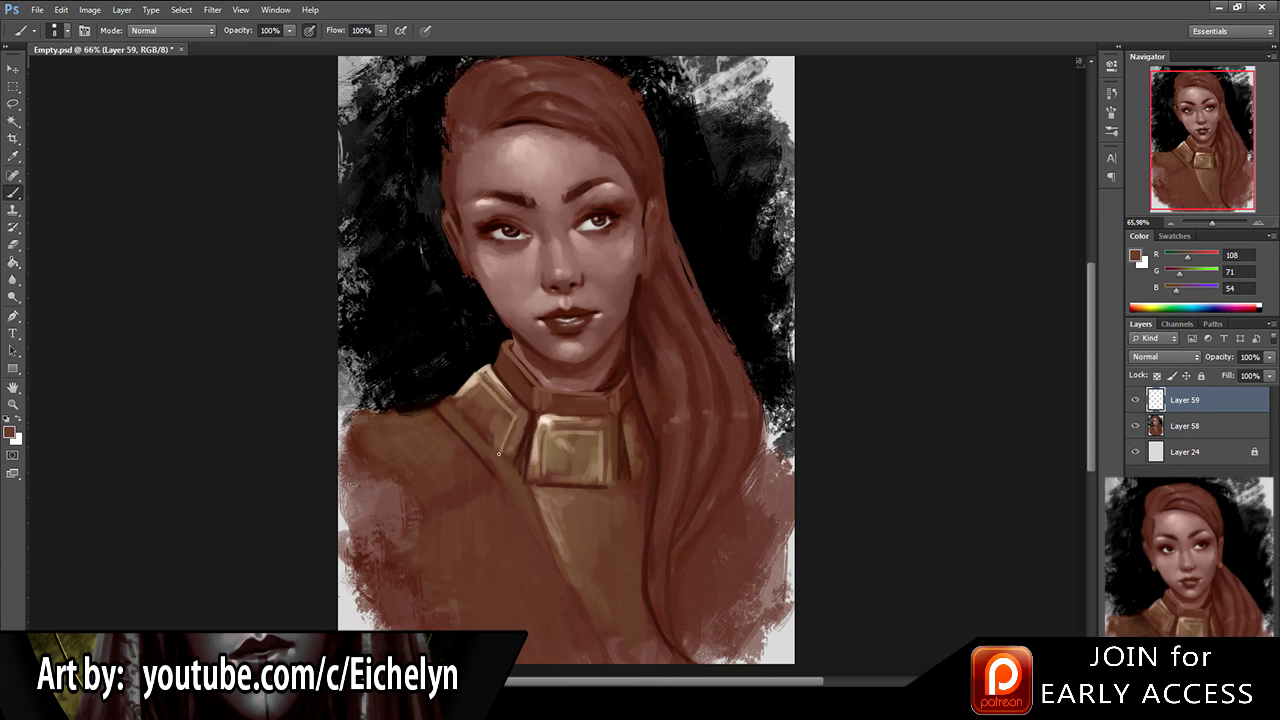
left_click(632, 418, "alt")
left_click(632, 420, "alt")
left_click_drag(632, 424, 641, 455)
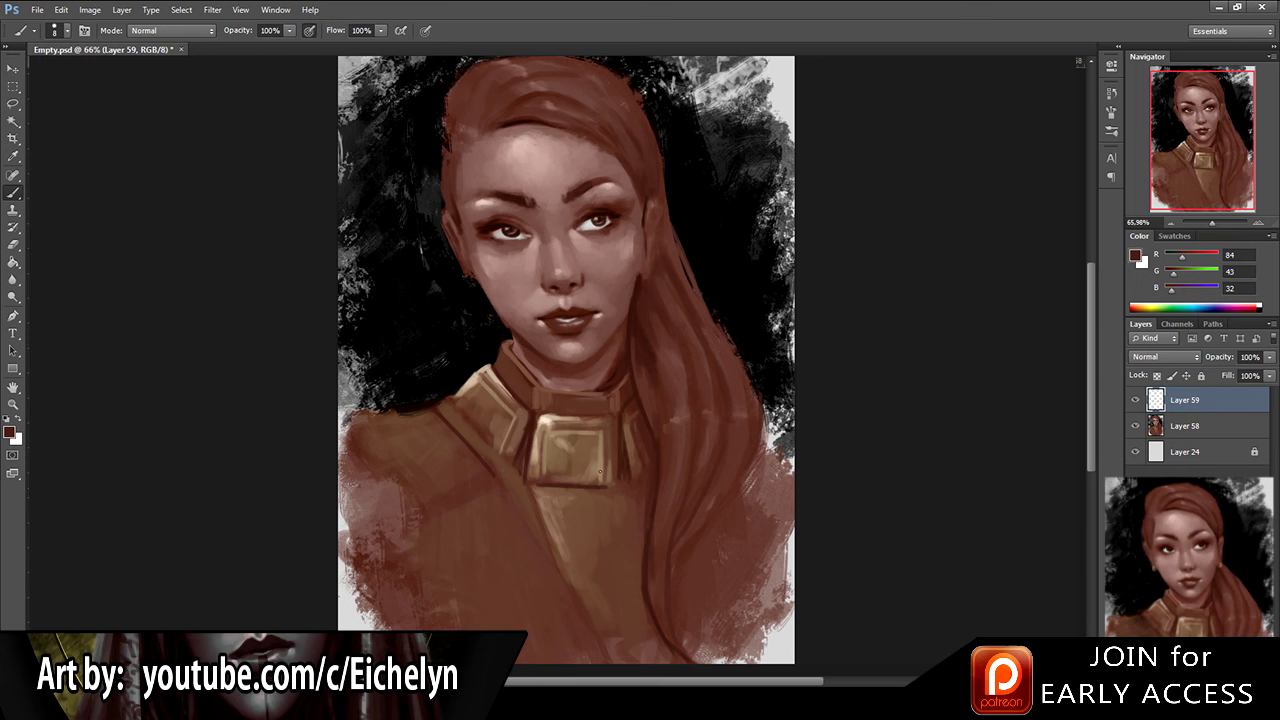
Step: Merge Layer 59 with Layer 58 and add a new layer
left_click(1204, 430, "ctrl")
key("ctrl+e")
key("ctrl+alt+shift+n")
Step: Refine the ponytail-side ear with sampled reddish-brown shadow strokes, erasing the excess
left_click_drag(592, 181, 601, 178)
left_click(649, 203, "alt")
mouse_move(665, 210)
left_mouse_down()
mouse_move(657, 272)
mouse_move(661, 233)
mouse_move(651, 246)
left_mouse_up()
key("e")
key("b")
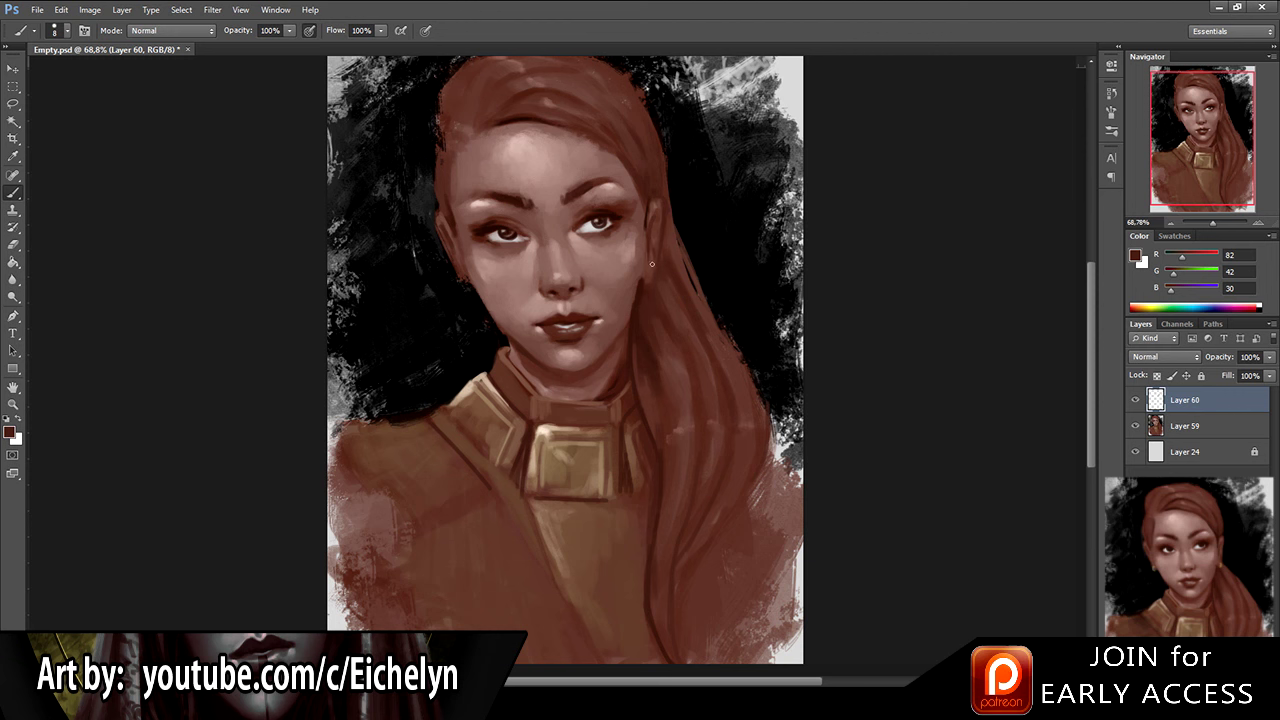
left_click(668, 227, "alt")
Step: Refine the far ear and its lobe with sampled skin and shadow tones
left_click(465, 250, "alt")
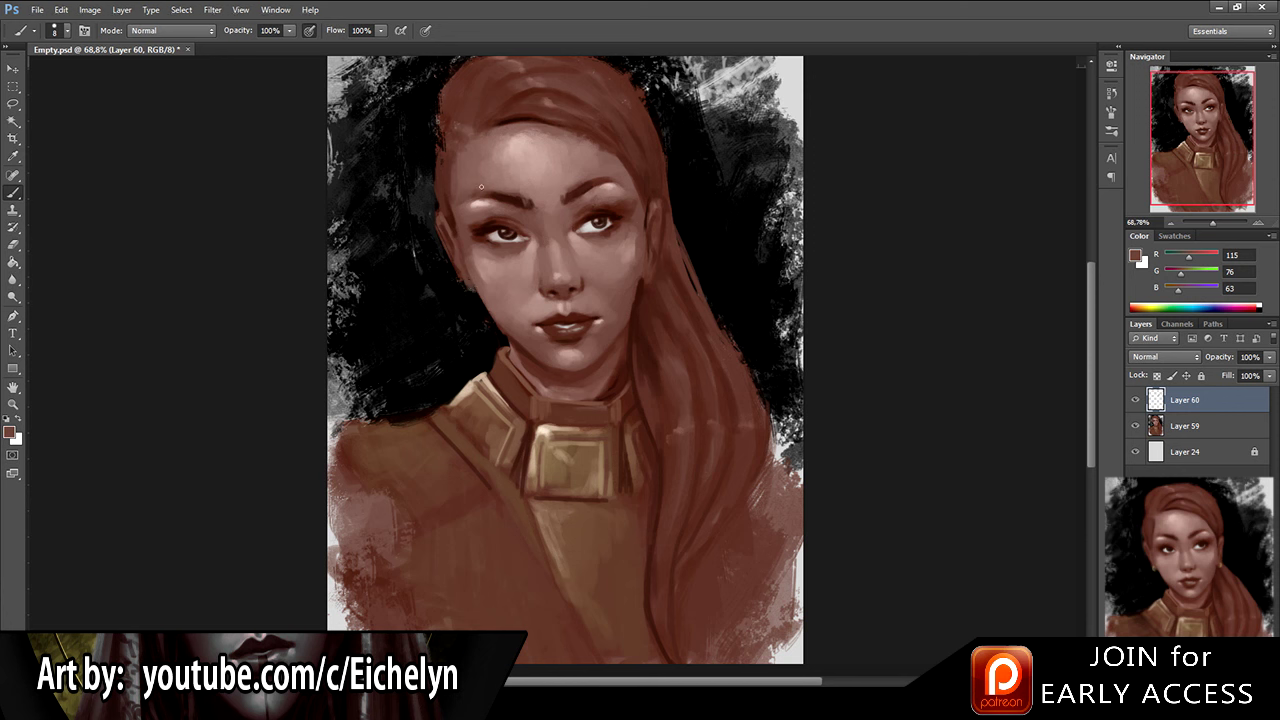
left_click(465, 279, "alt")
left_click(449, 217, "alt")
left_click(456, 220, "alt")
left_click(465, 248, "alt")
Step: Clean up the jaw edge with sampled dark and skin tones, merge the layer down and add a new one
left_click(496, 331, "alt")
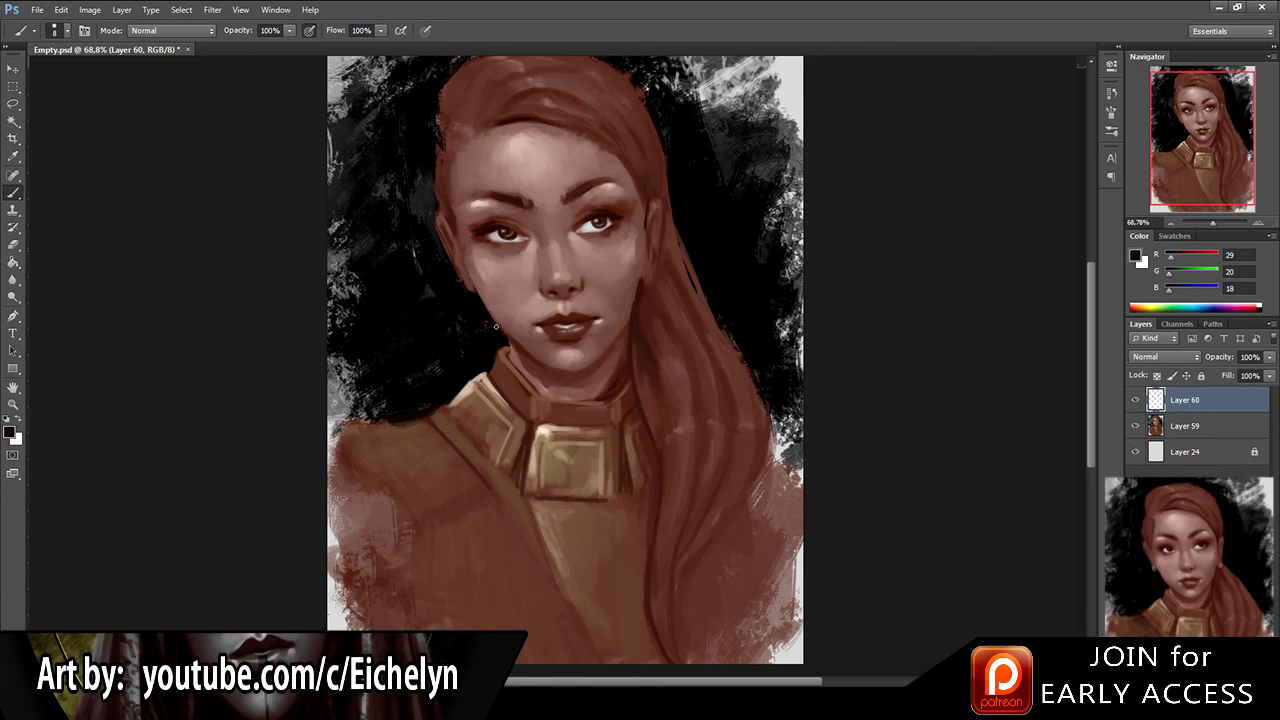
left_click(632, 285, "alt")
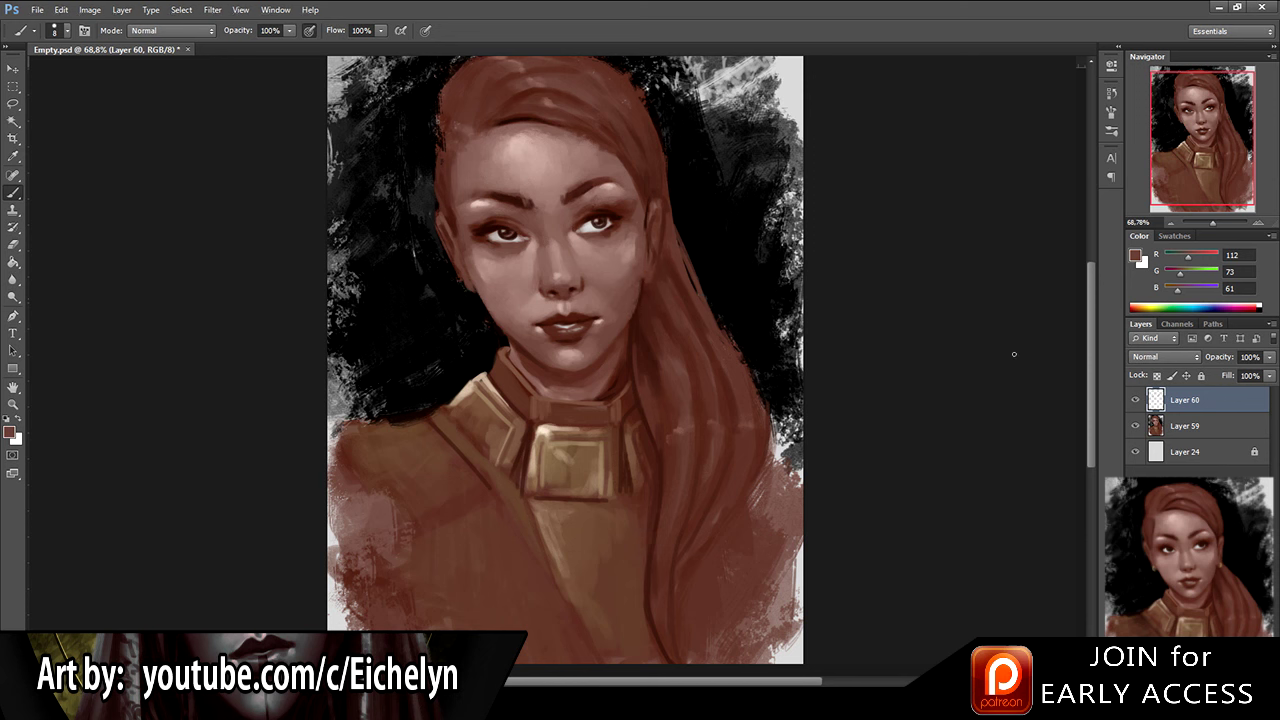
key("ctrl+e")
key("ctrl+shift+alt+n")
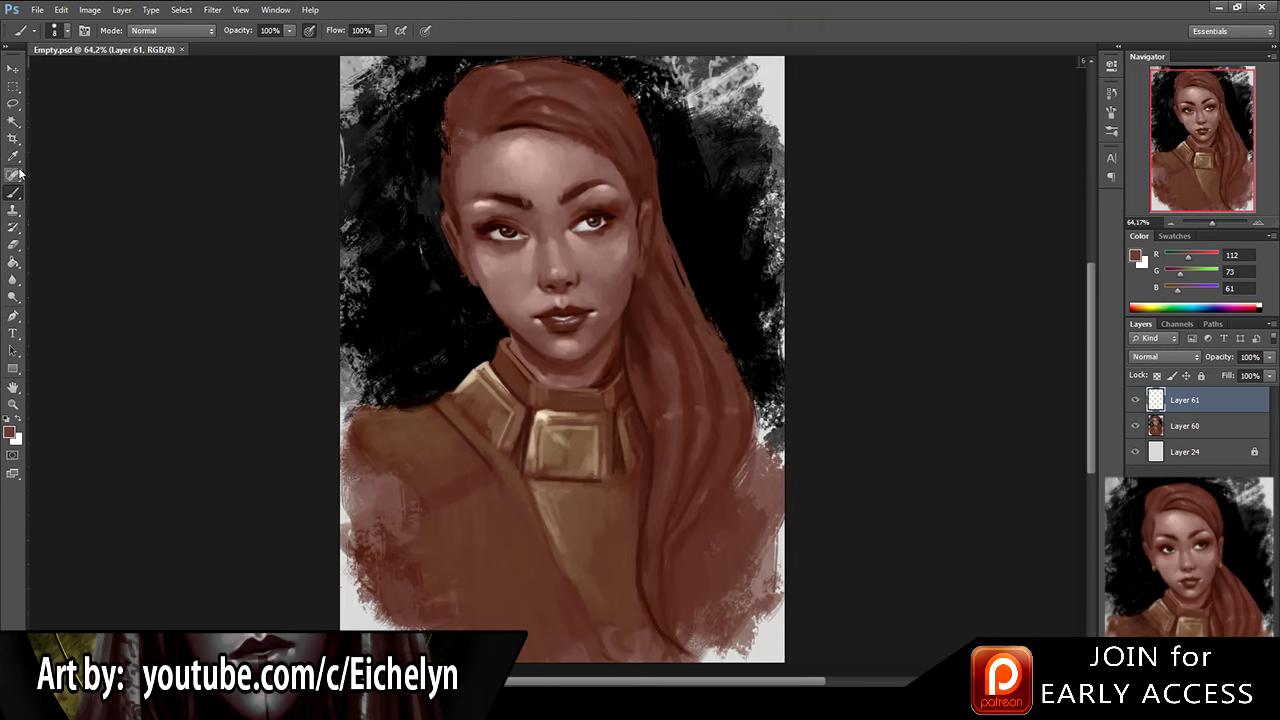
Step: Crop a strip off the canvas's lower edge, keeping its full width, and return to the Brush tool
left_click(14, 157)
left_click(14, 139)
scroll(420, 254, "down", 2)
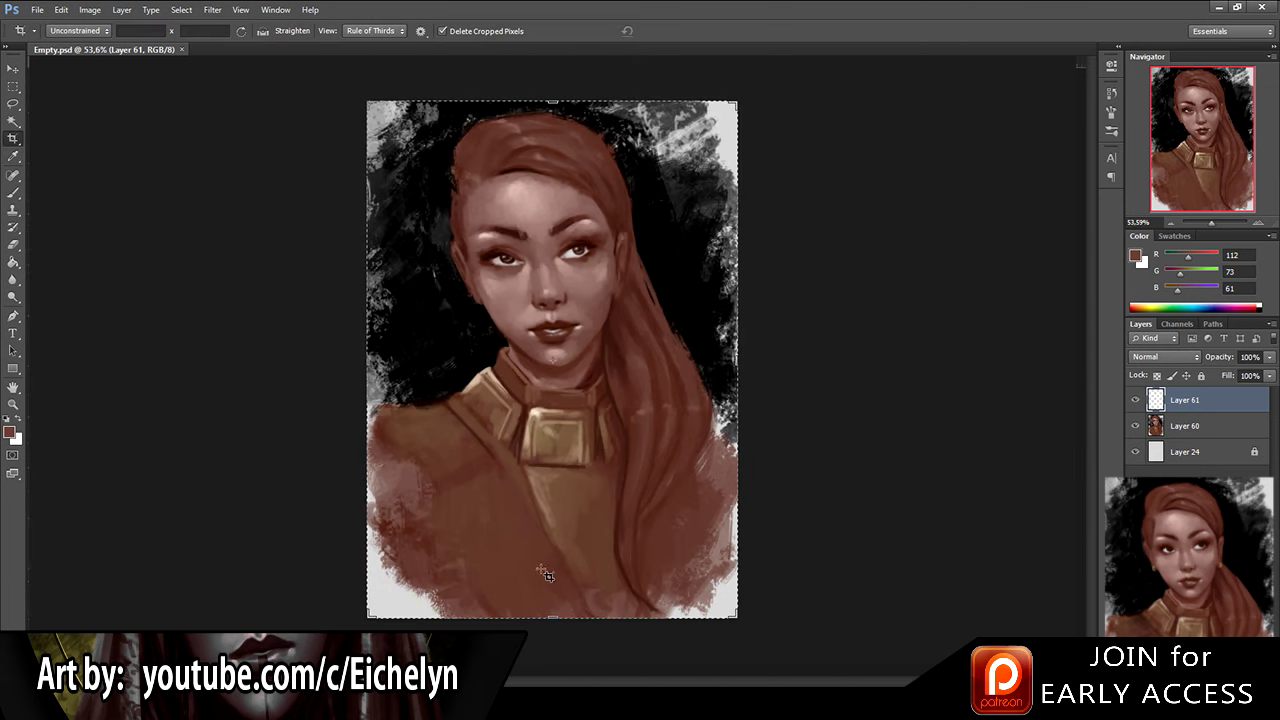
left_click_drag(557, 617, 571, 576)
key("Return")
scroll(604, 460, "up", 3)
key("b")
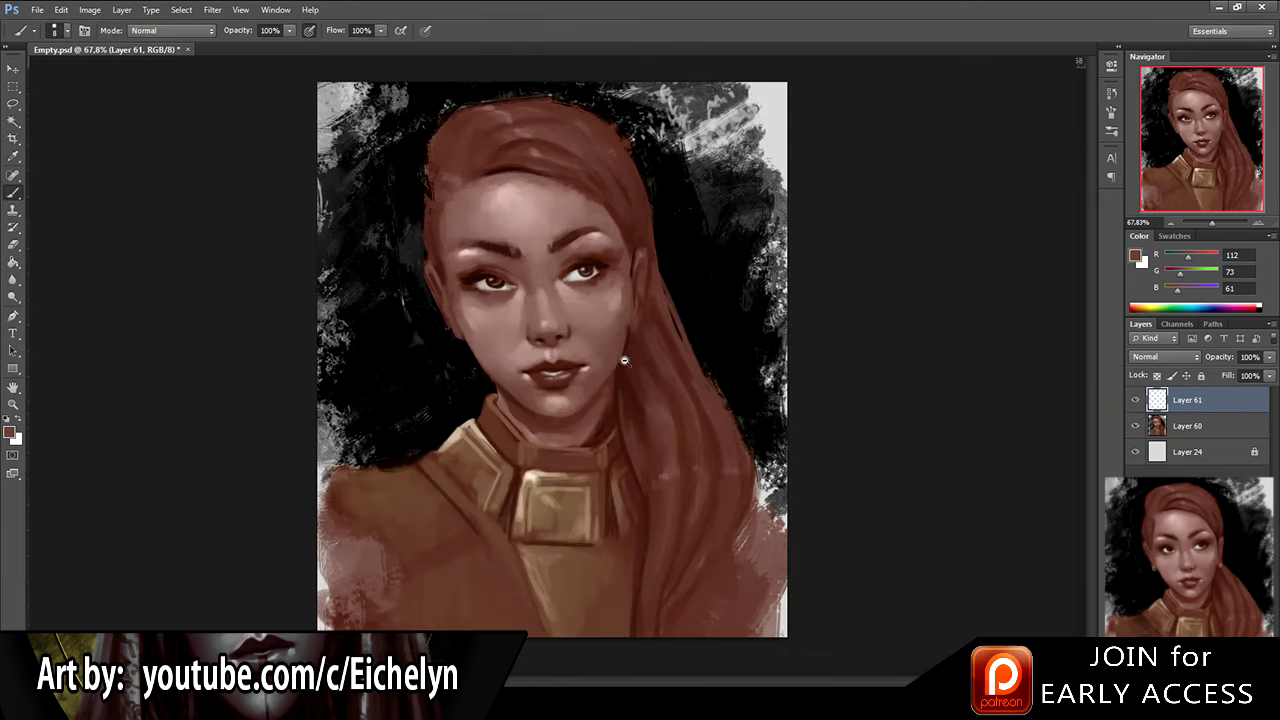
Step: Merge Layer 61 with Layer 60 and add a new layer
scroll(621, 361, "down", 2)
left_click_drag(586, 398, 611, 389)
left_click(1194, 427, "shift")
key("ctrl+e")
key("ctrl+shift+alt+n")
Step: Refine the eyelid and crease of the ponytail-side eye with sampled skin and dark brown tones
scroll(558, 257, "up", 3)
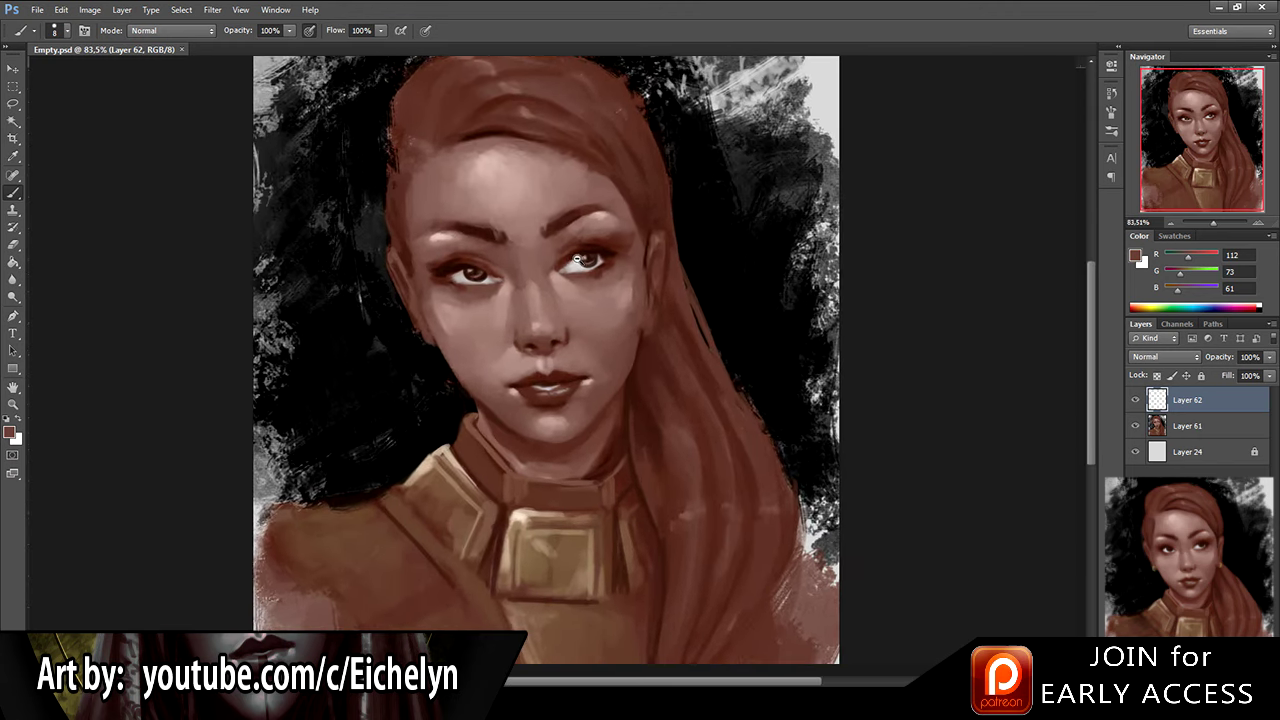
left_click(633, 231, "alt")
left_click(626, 230, "alt")
left_click(552, 289, "alt")
left_click(599, 234, "alt")
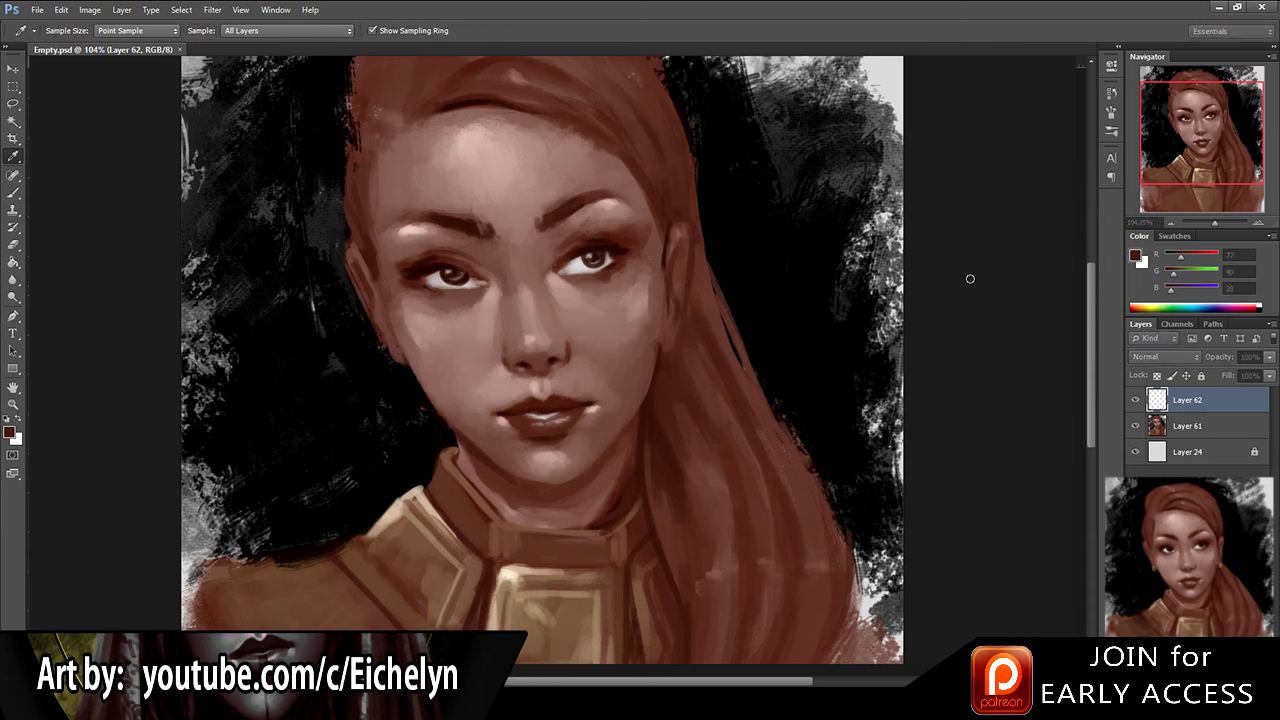
Step: Try dotting glitter along both upper eyelids in light peach (RGB 246, 166, 140), toned with sampled orange-brown
key("b")
left_click(1136, 305)
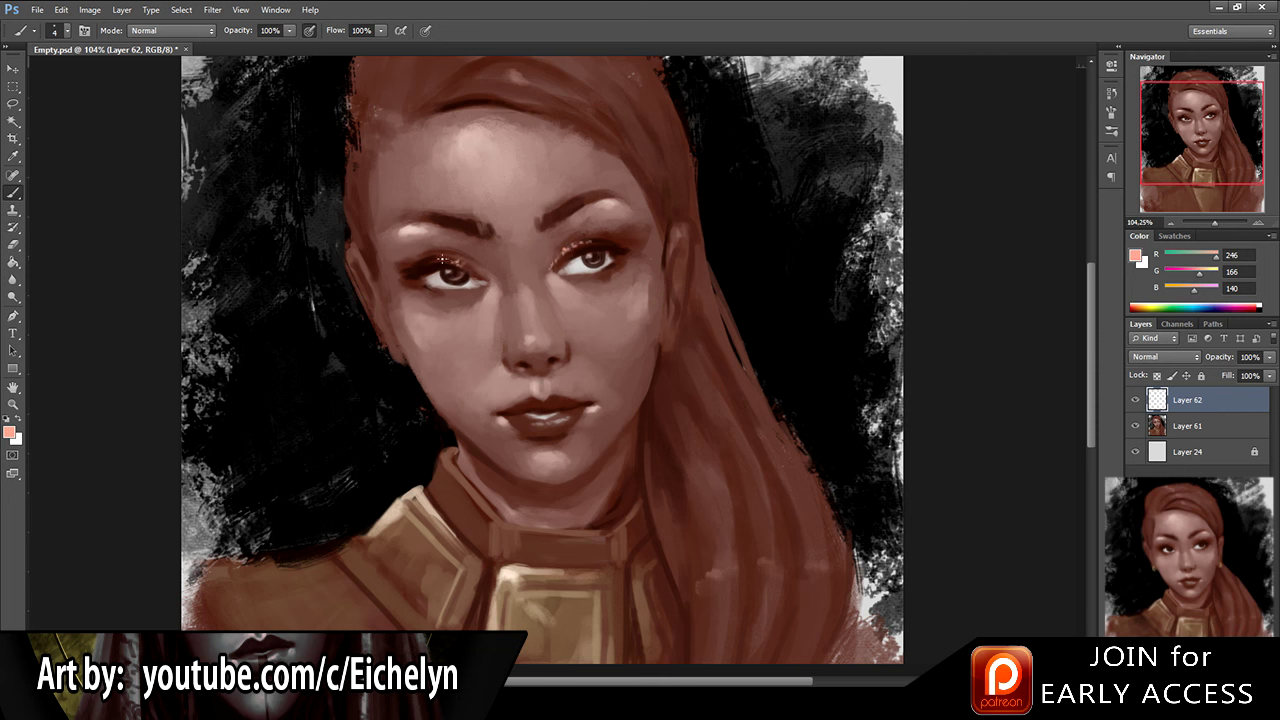
left_click(452, 262, "alt")
left_click(450, 262)
left_click(453, 261, "alt")
left_click(444, 262)
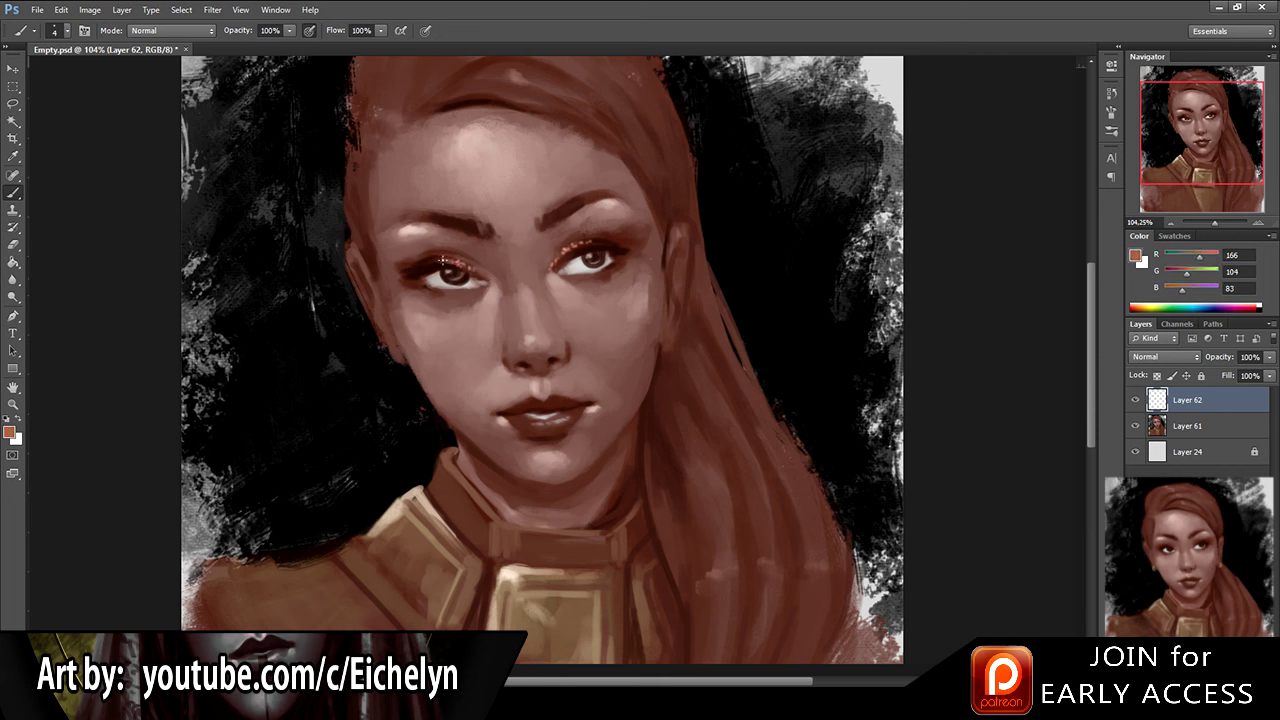
Step: Try varying the eyelid glitter with sampled reddish-browns and near-white specks (RGB 255, 221, 210), and discard it
left_click(436, 262, "alt")
left_click(476, 268, "alt")
left_click(558, 264, "alt")
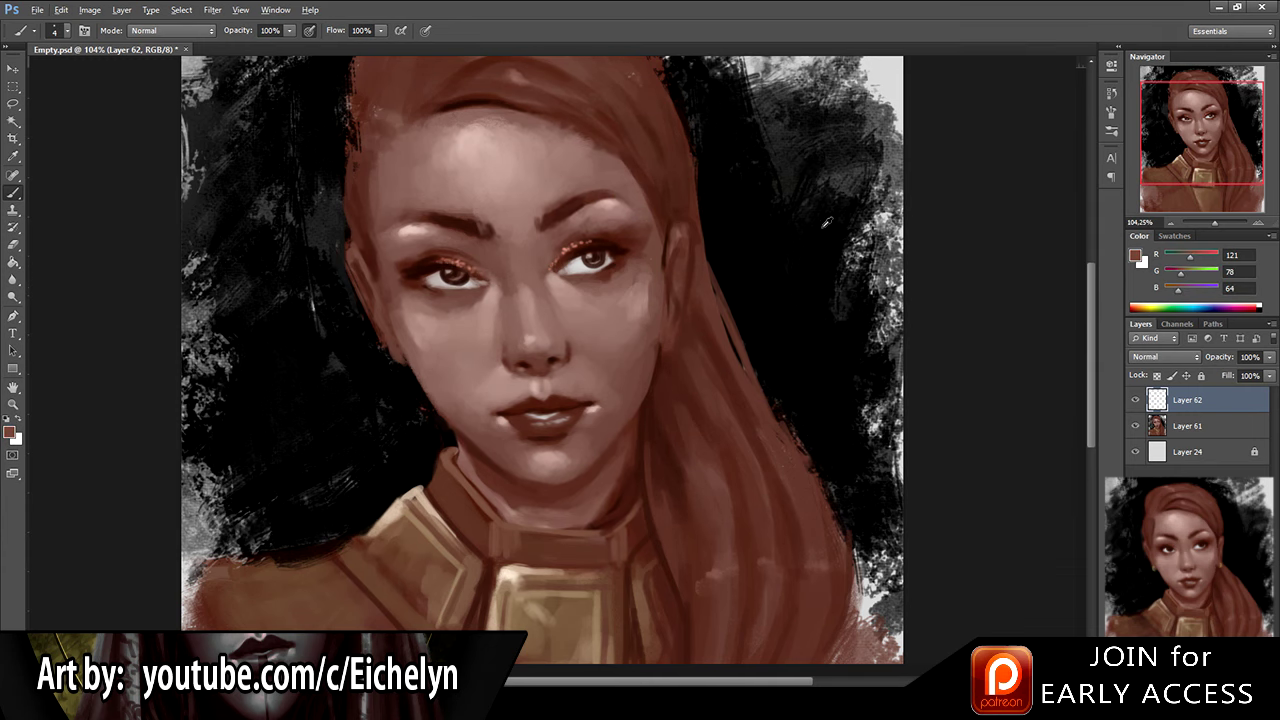
key("i")
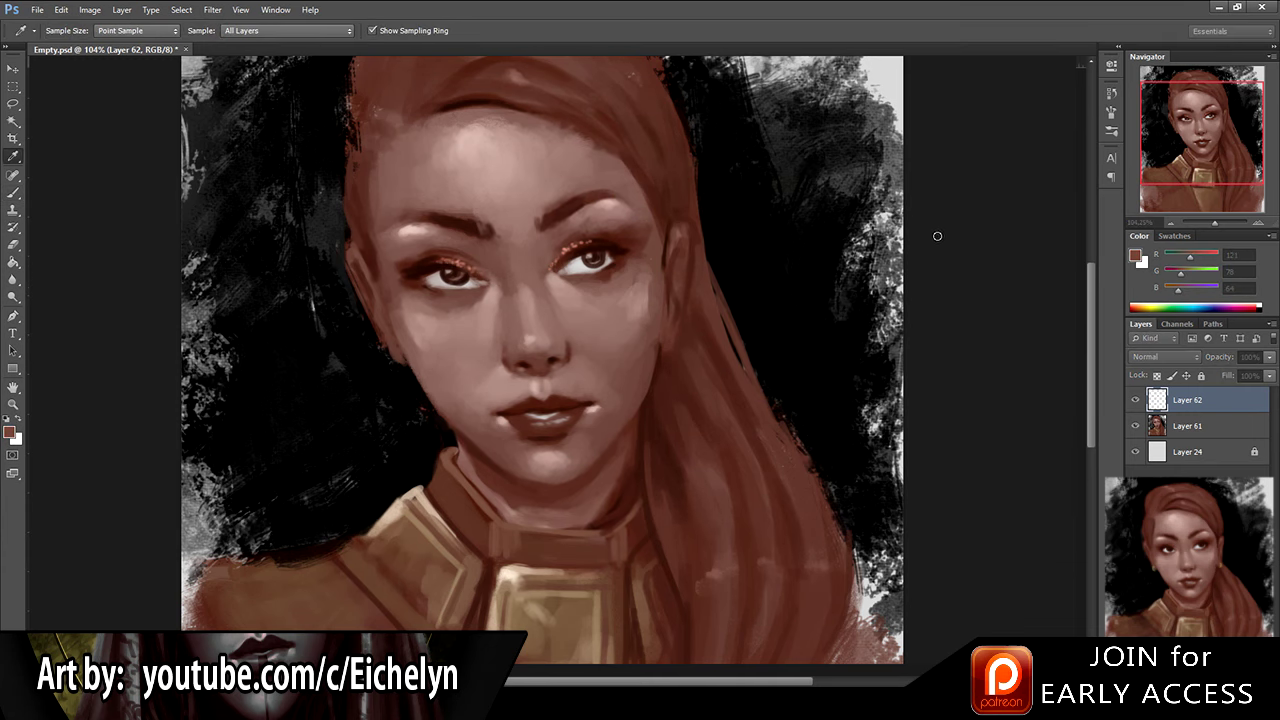
key("b")
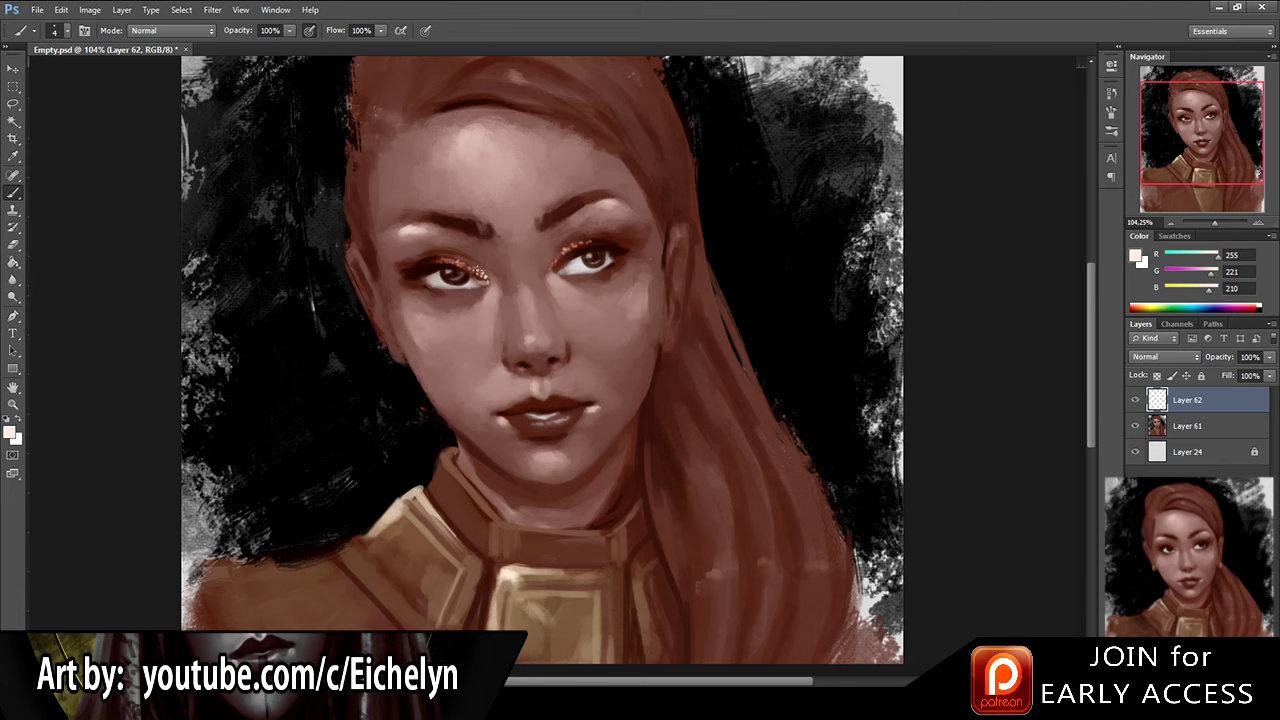
left_click_drag(516, 196, 463, 198)
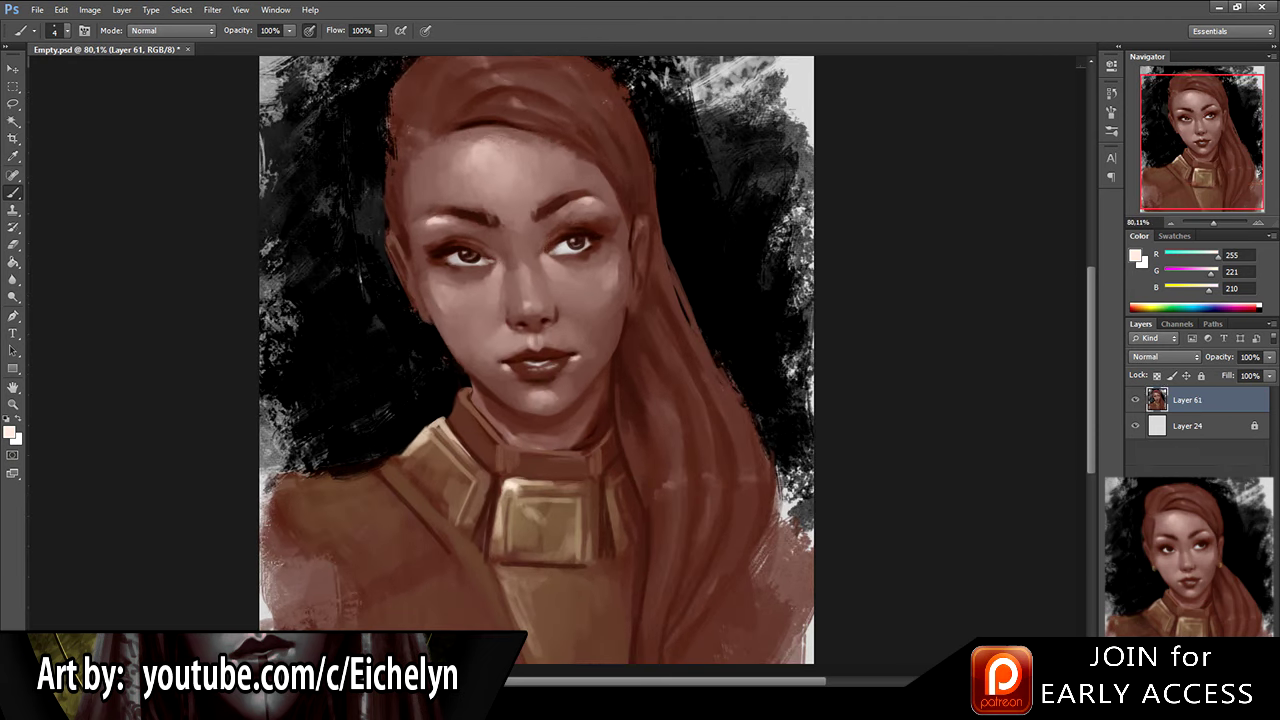
Step: On a new layer, touch up the skin around the upper lip with a sampled pinkish tone, erasing the excess
left_click_drag(501, 231, 552, 231)
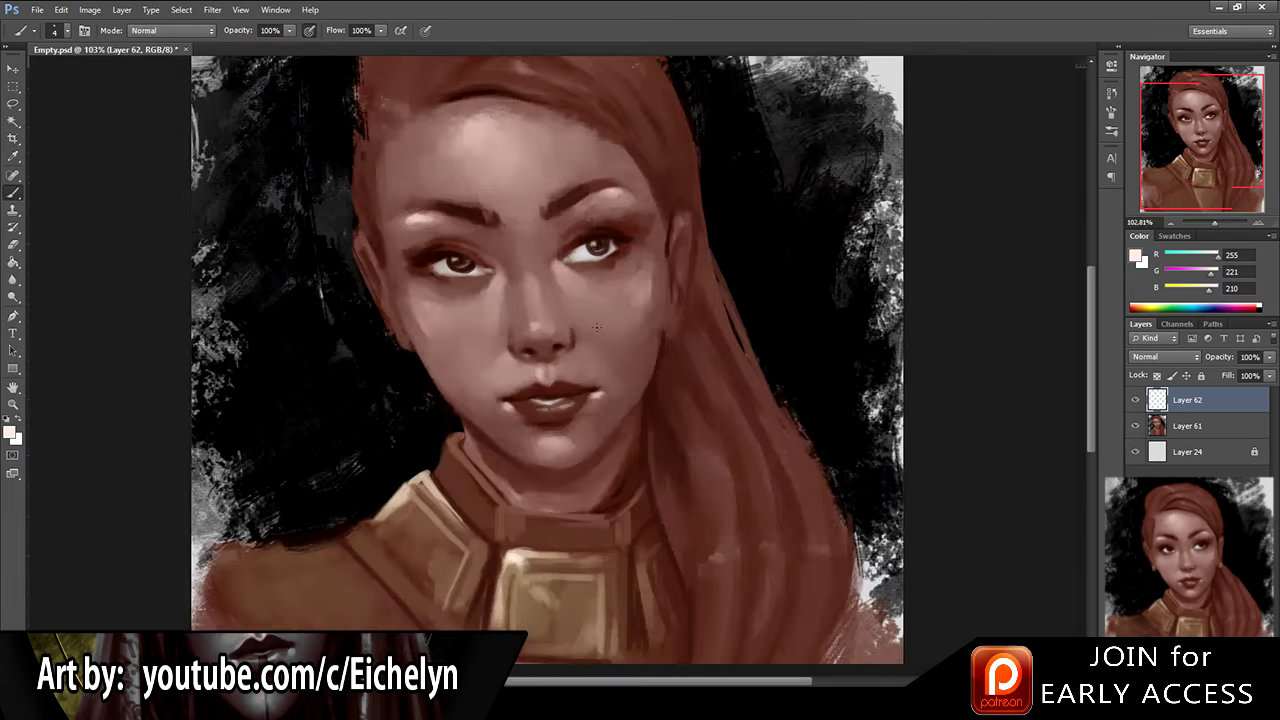
left_click(529, 388, "alt")
key("e")
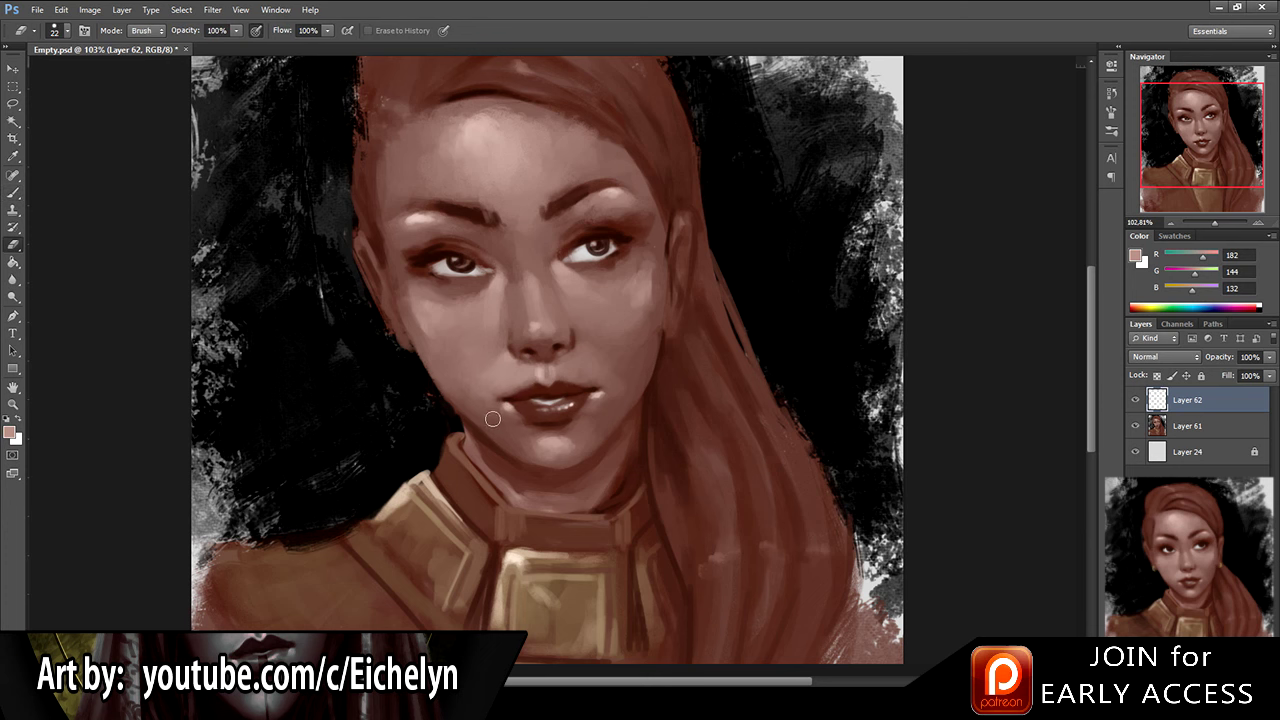
key("b")
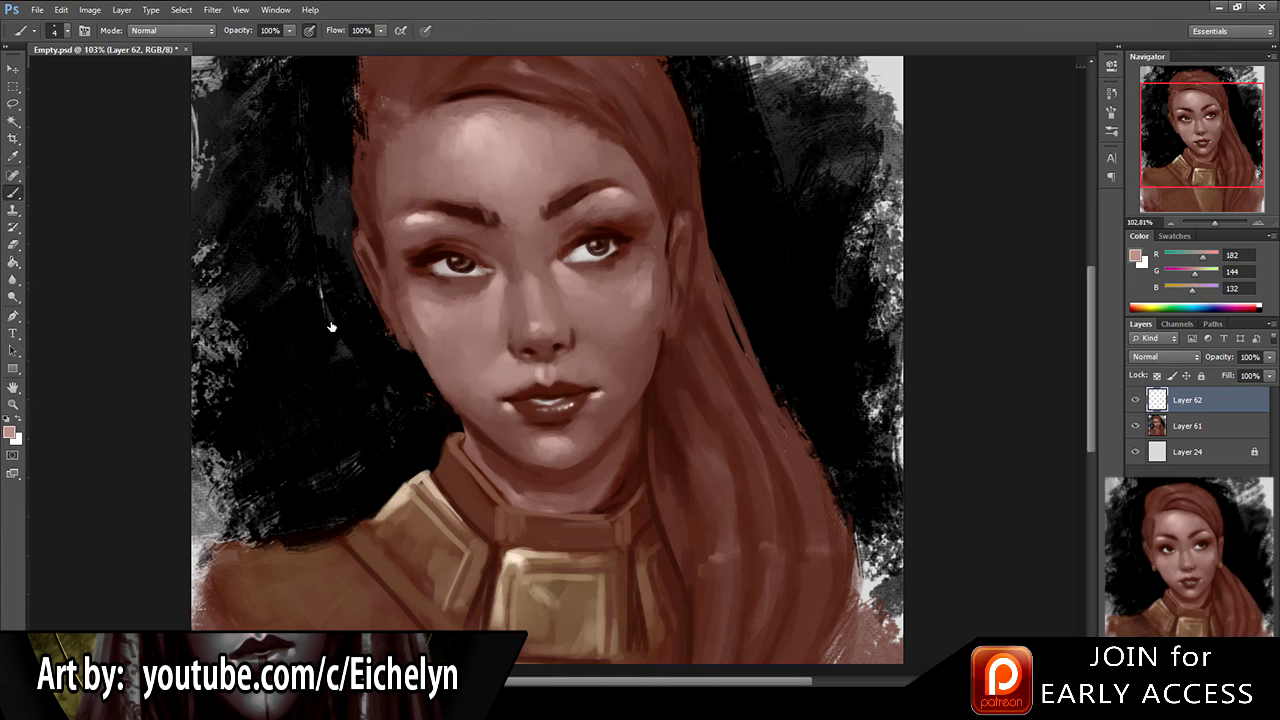
Step: Refine the lip contours and mouth corners using a 15 px brush with sampled dark red-brown and skin tones
key("bracketright")
key("bracketright")
key("bracketright")
key("bracketright")
key("bracketright")
key("bracketright")
key("bracketright")
left_click(520, 398, "alt")
left_click(521, 392, "alt")
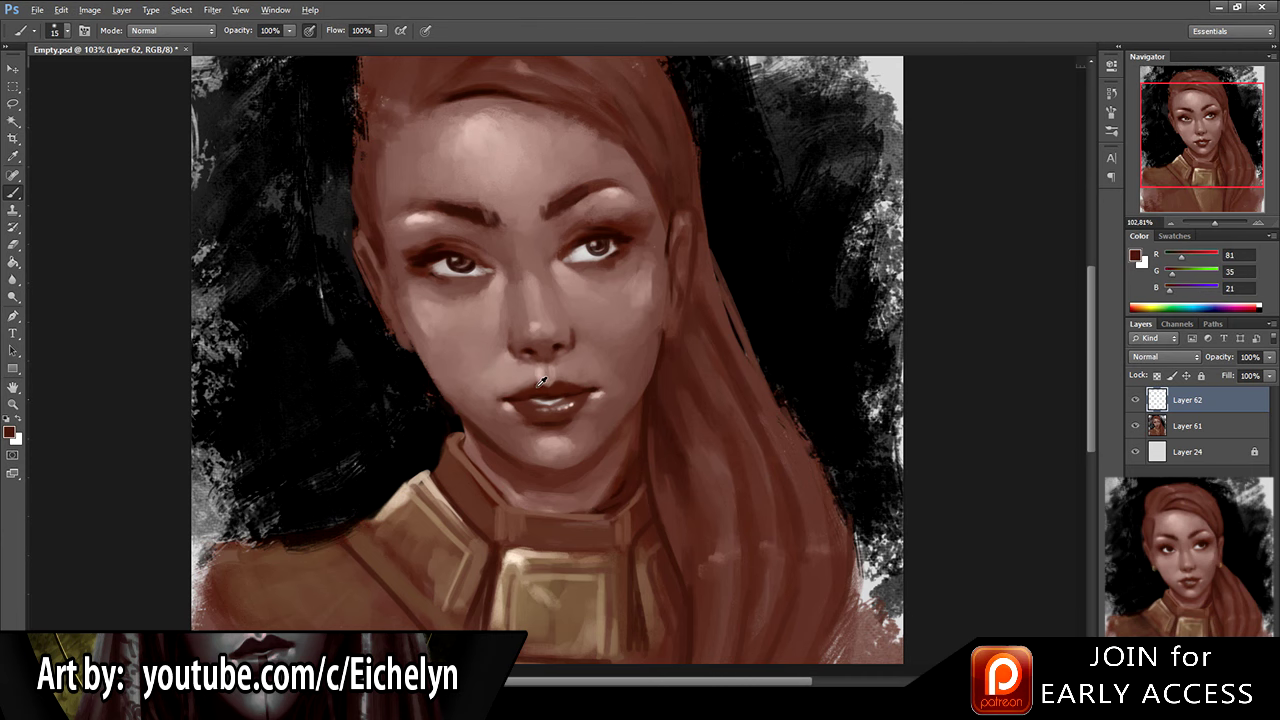
left_click(528, 377, "alt")
left_click(564, 379, "alt")
left_click(522, 404, "alt")
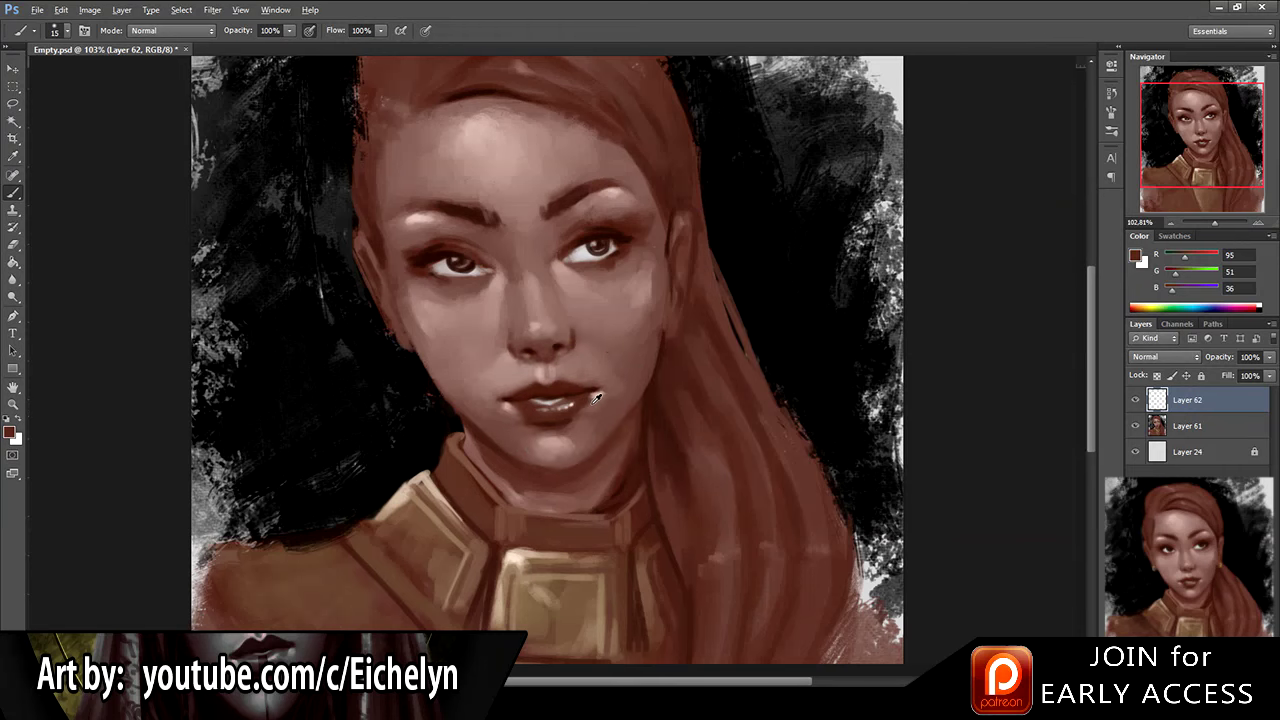
left_click(596, 398, "alt")
left_click(551, 426, "alt")
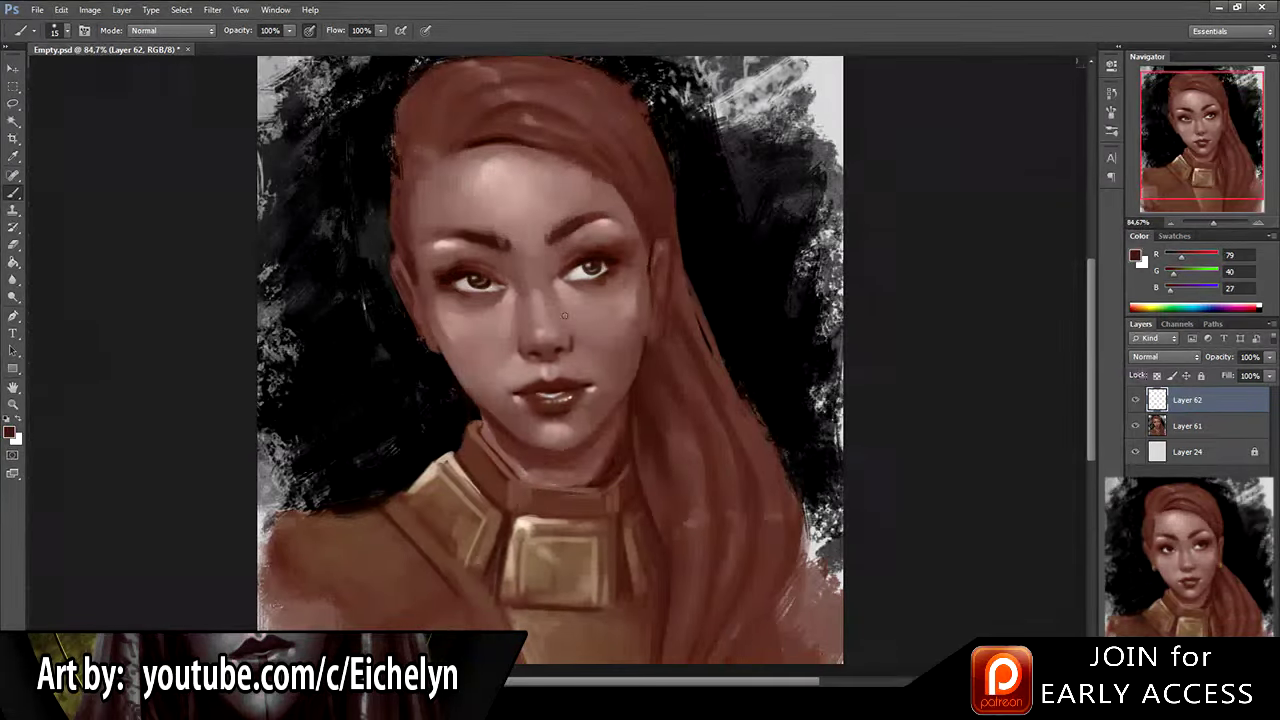
Step: Merge Layer 62 with Layer 61, add a new layer, and merge it down onto the painting
left_click(1185, 424, "shift")
key("ctrl+e")
key("ctrl+alt+shift+n")
left_click(1200, 427, "shift")
key("ctrl+e")
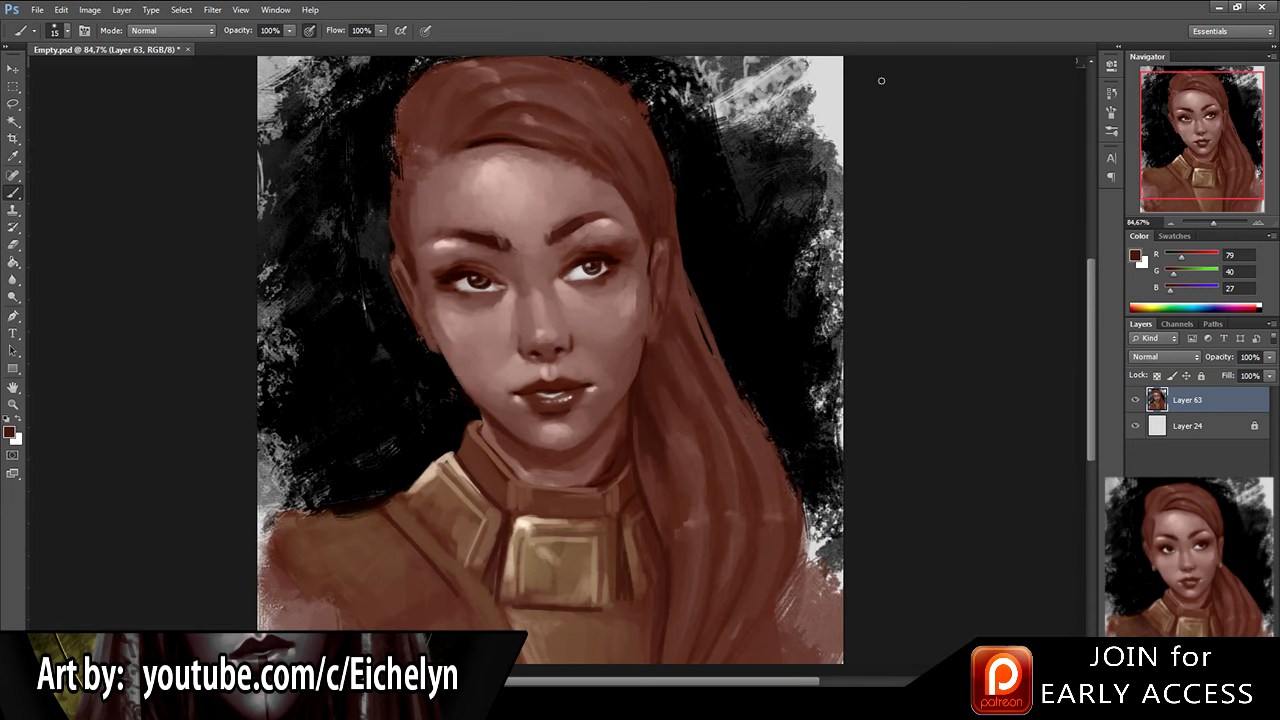
Step: Toggle the last change off and on to compare the portrait, and add a new layer
key("ctrl+z")
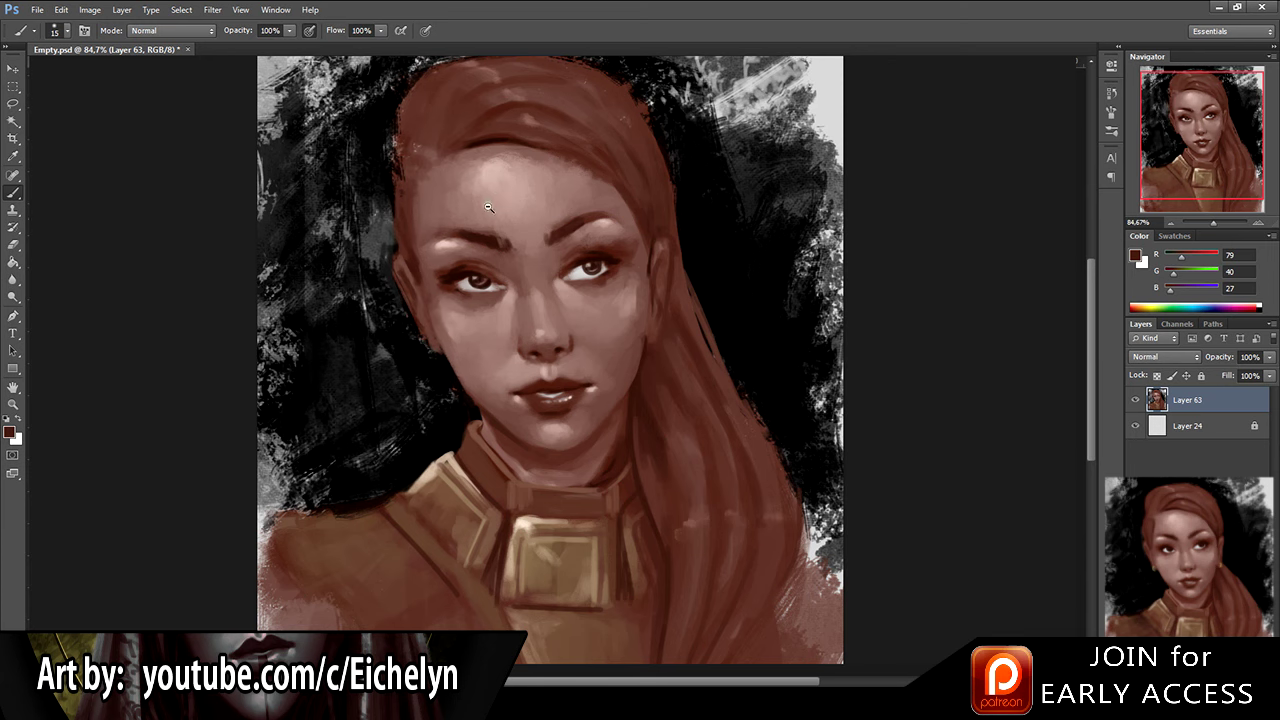
key("ctrl+z")
left_click_drag(470, 278, 486, 278)
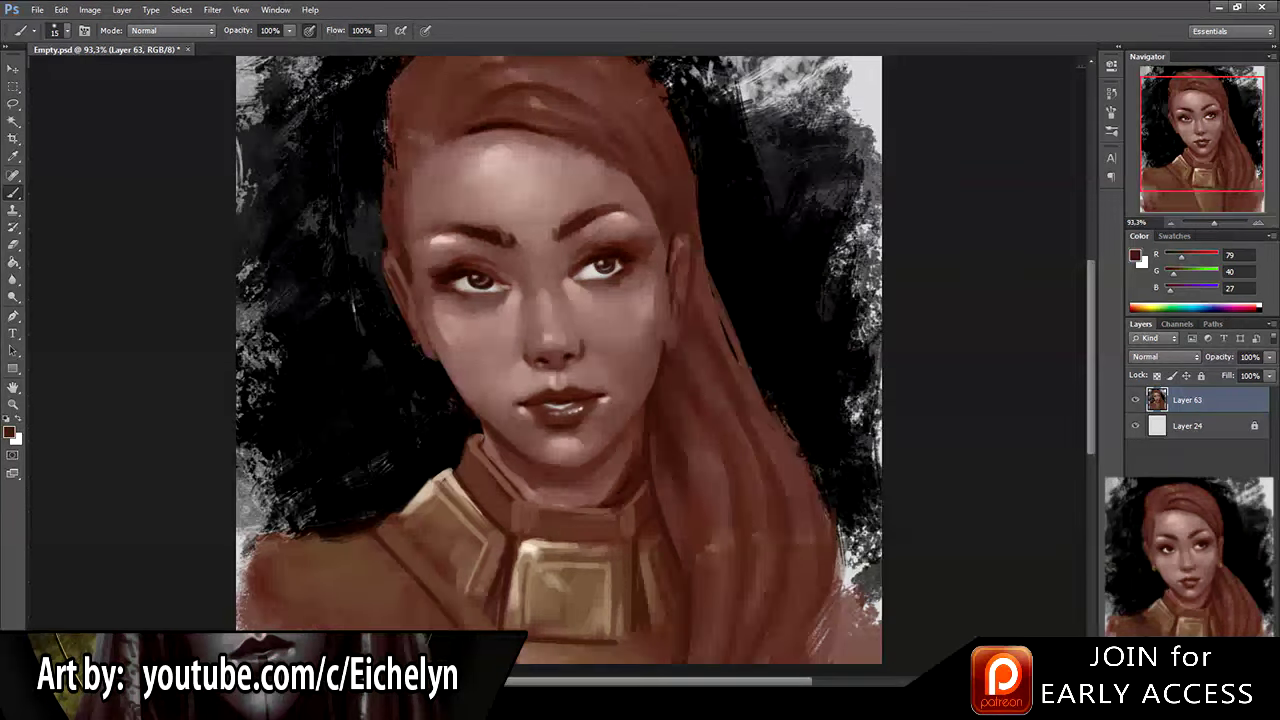
key("ctrl+shift+alt+n")
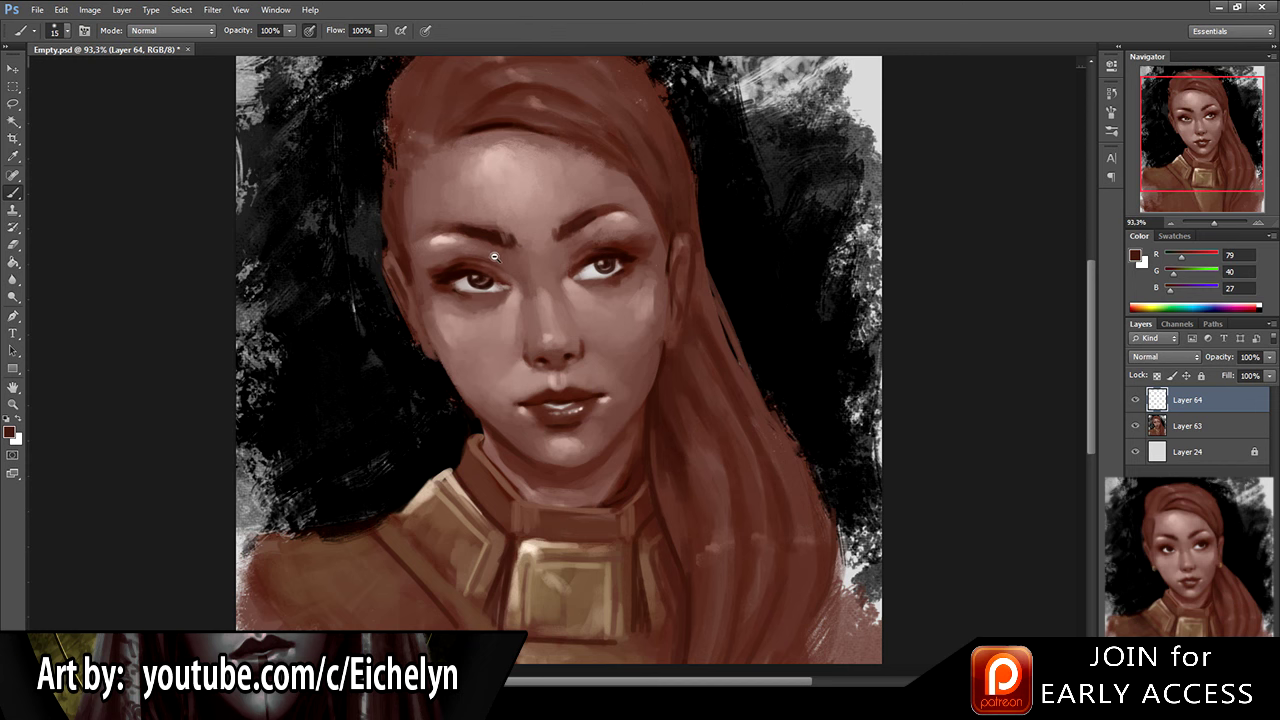
Step: Refine the ponytail-side eyebrow and eye using an 8 px brush with sampled brown tones, and merge the layer down
scroll(494, 277, "up", 1)
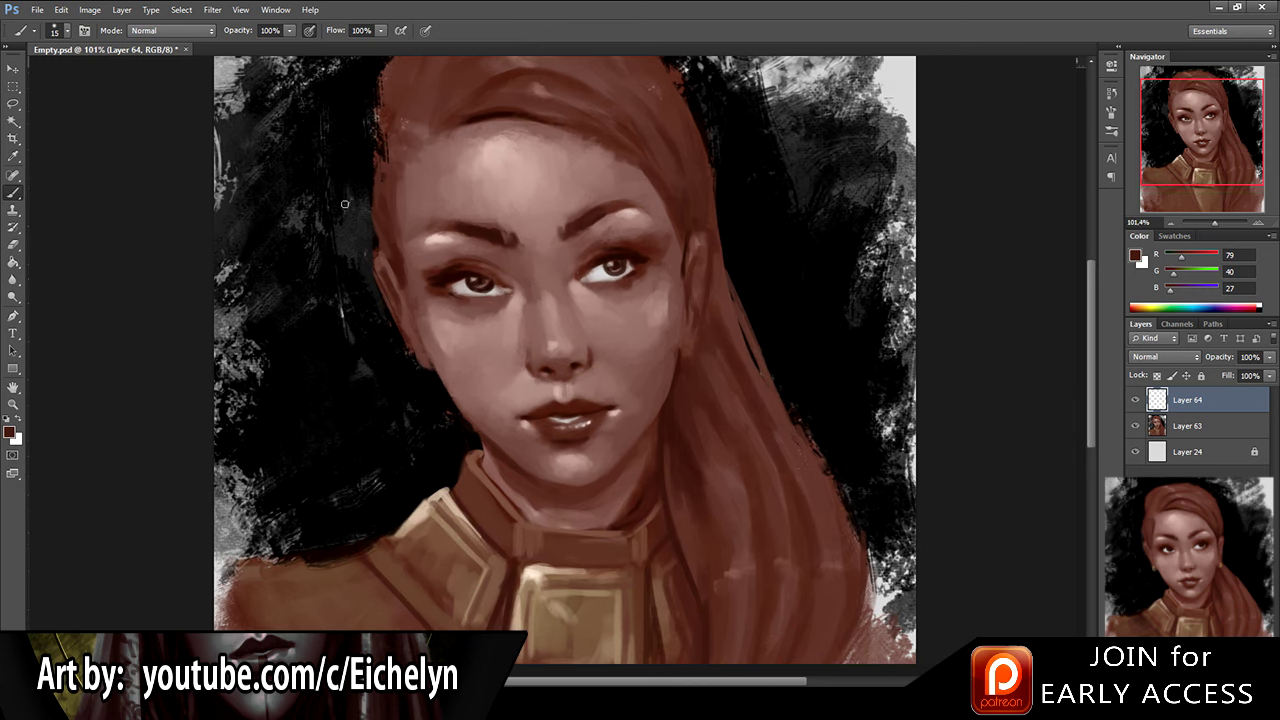
key("bracketleft")
key("bracketleft")
key("bracketleft")
left_click(580, 210, "alt")
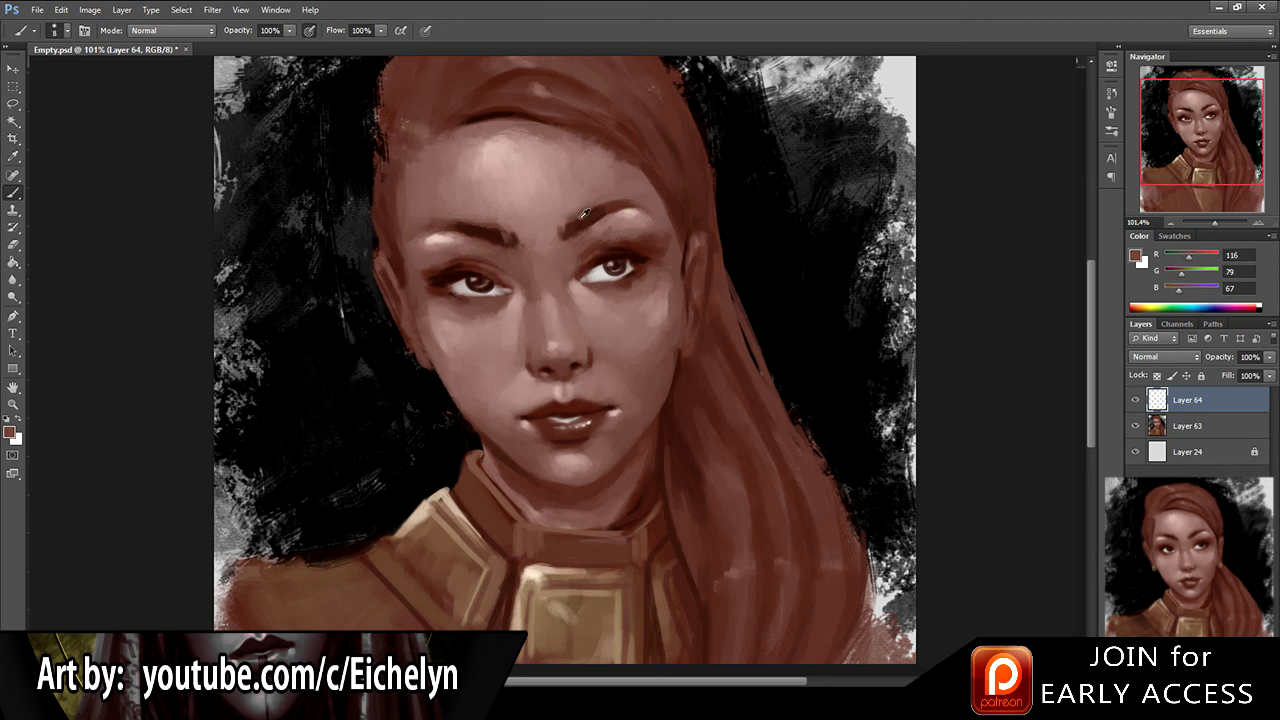
left_click(620, 250, "alt")
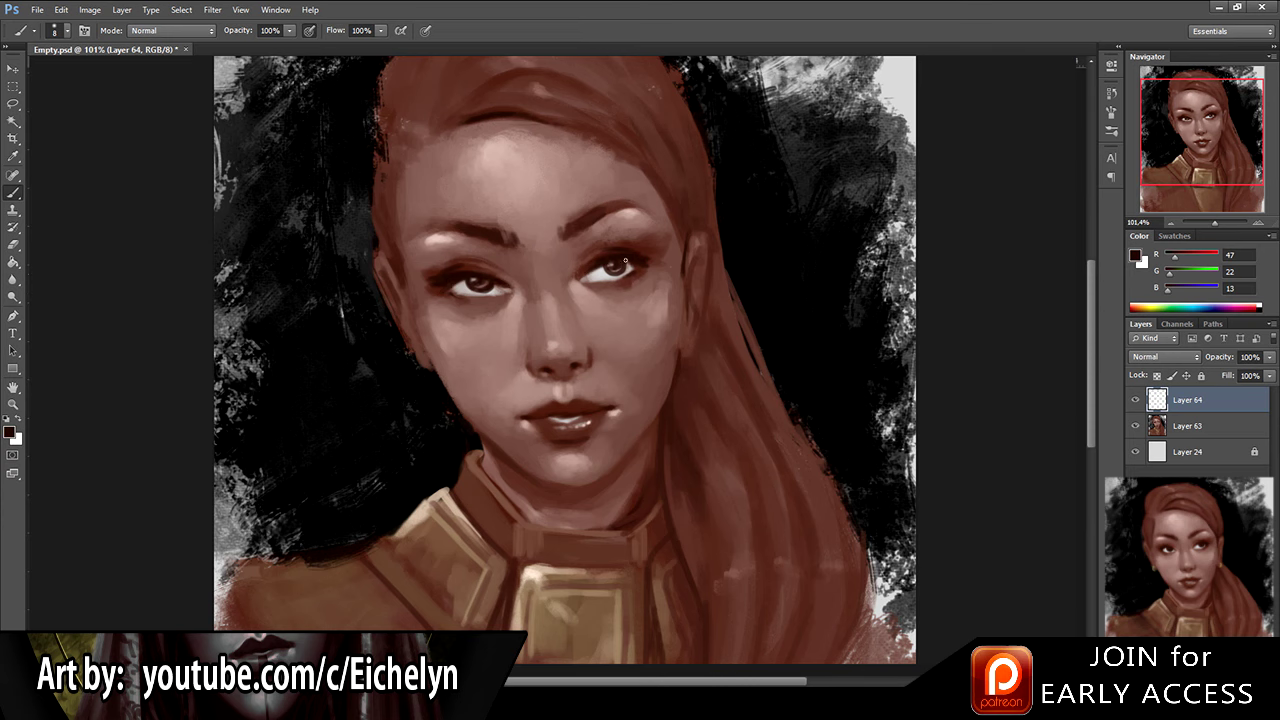
left_click_drag(552, 204, 542, 218)
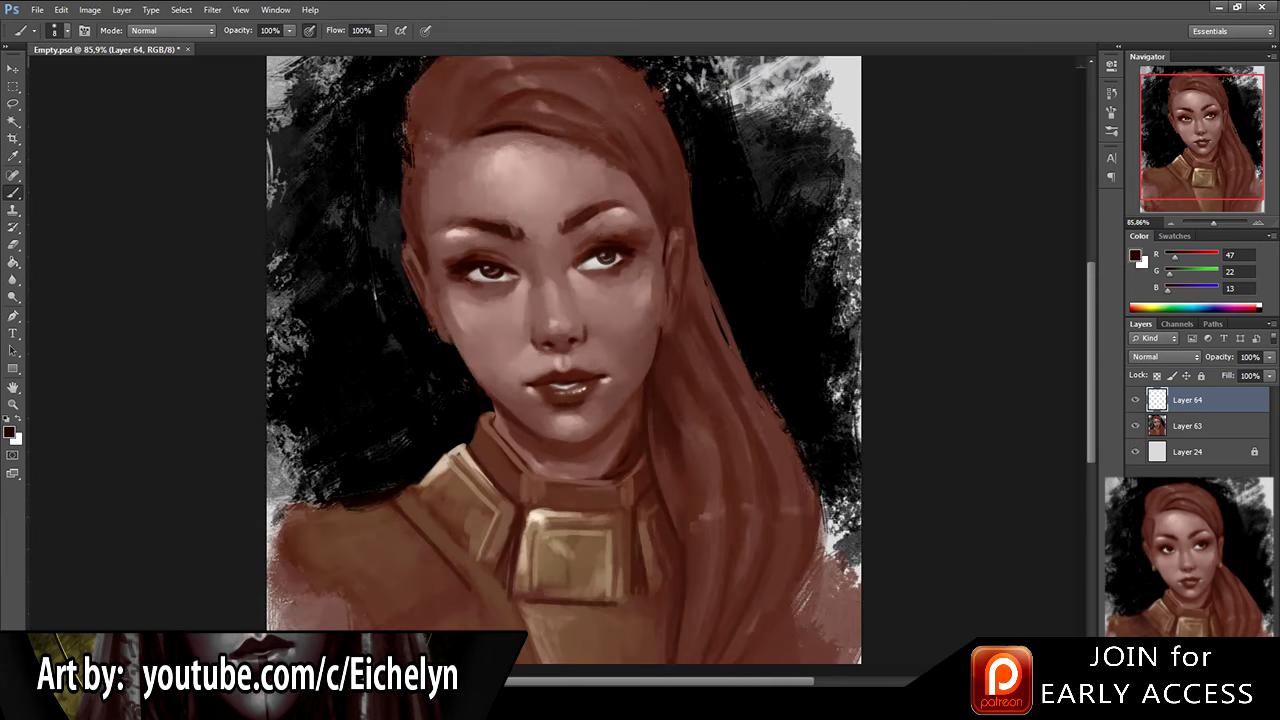
key("ctrl+e")
Step: Try erasing beside the far eye's inner corner, and undo the erasing
left_click_drag(533, 241, 543, 225)
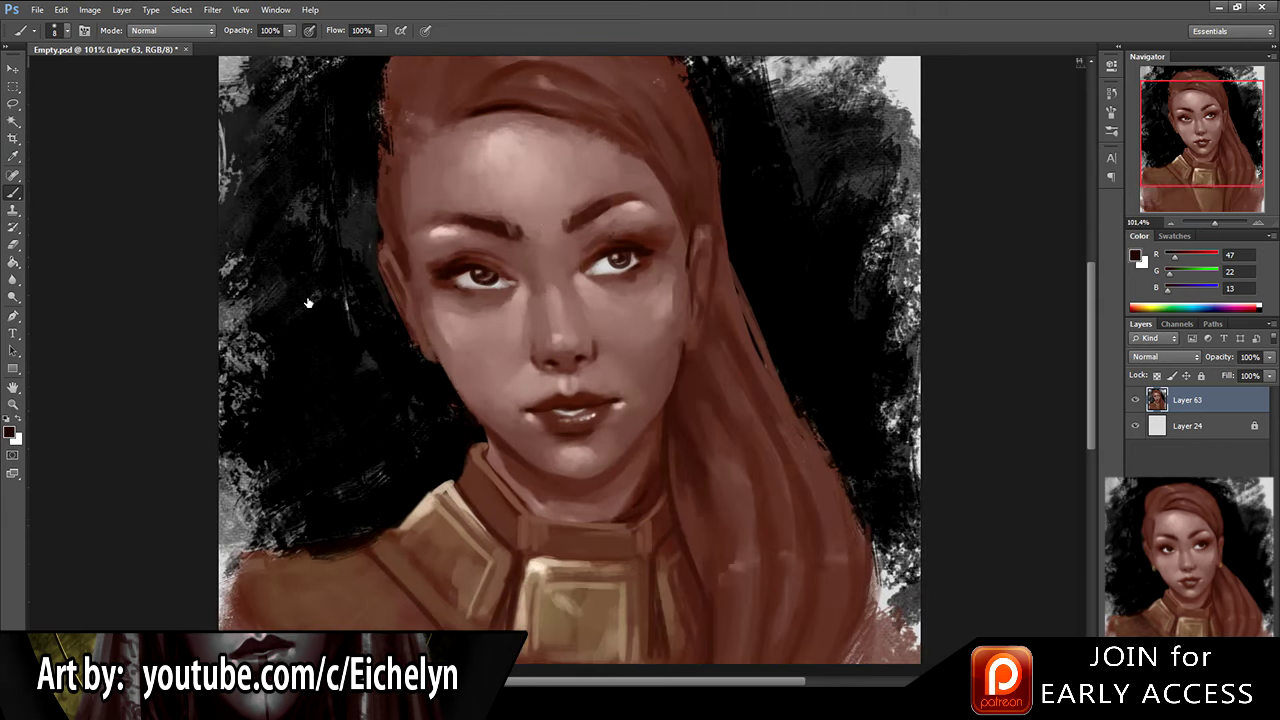
left_click_drag(299, 202, 278, 172)
left_click(278, 172, "alt")
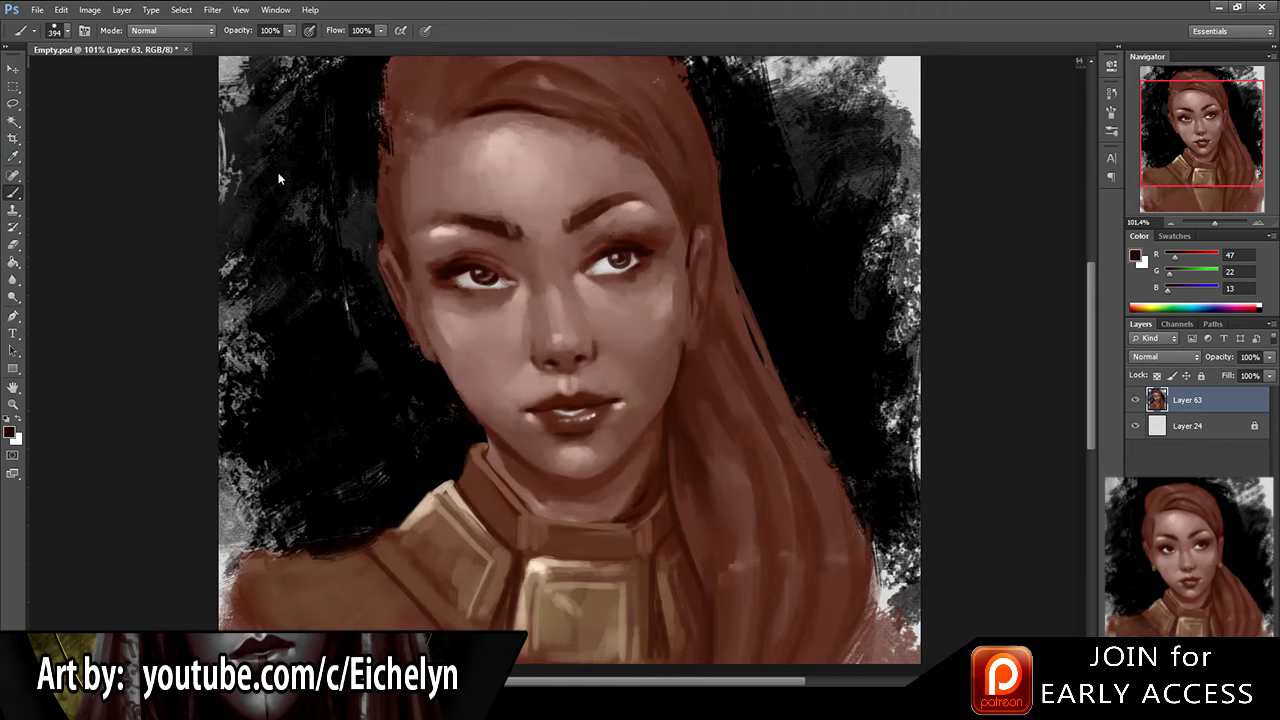
left_click(470, 267, "alt")
key("e")
left_click_drag(509, 267, 516, 288)
key("ctrl+z")
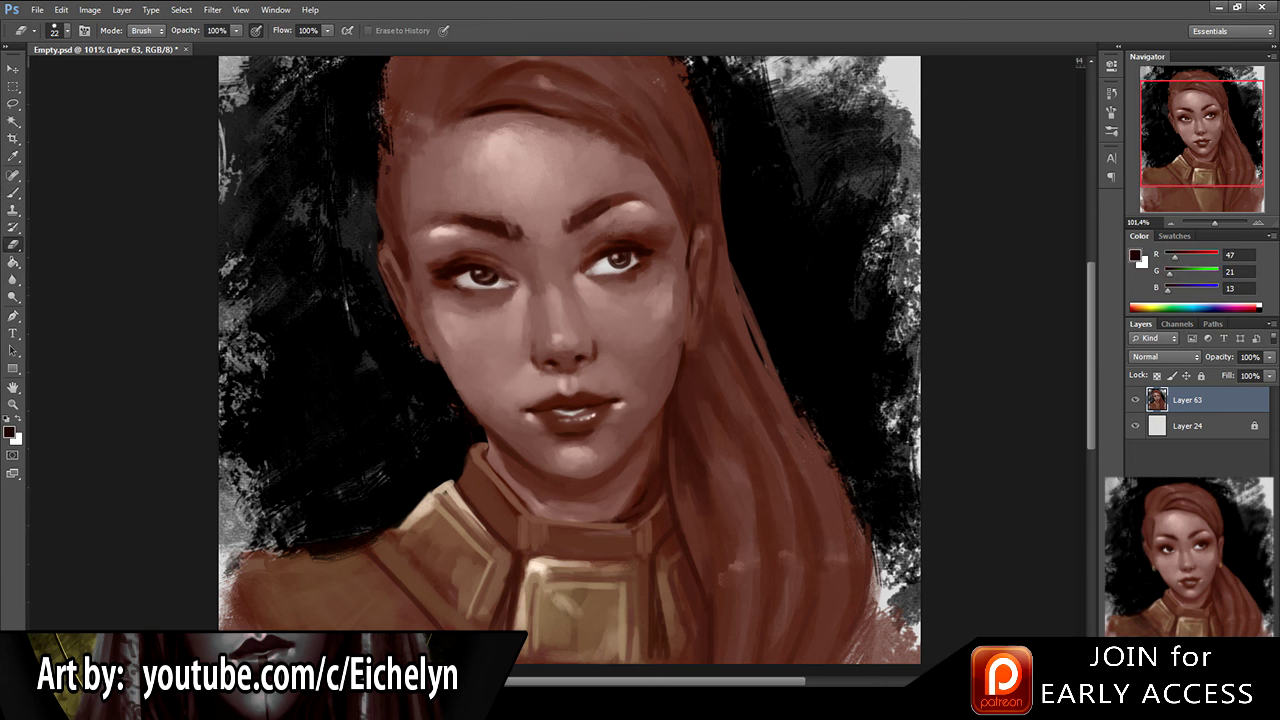
Step: Add a new layer and refine the far eye's lash line and inner corner using a 5 px brush with sampled dark and skin tones
key("ctrl+shift+alt+n")
key("b")
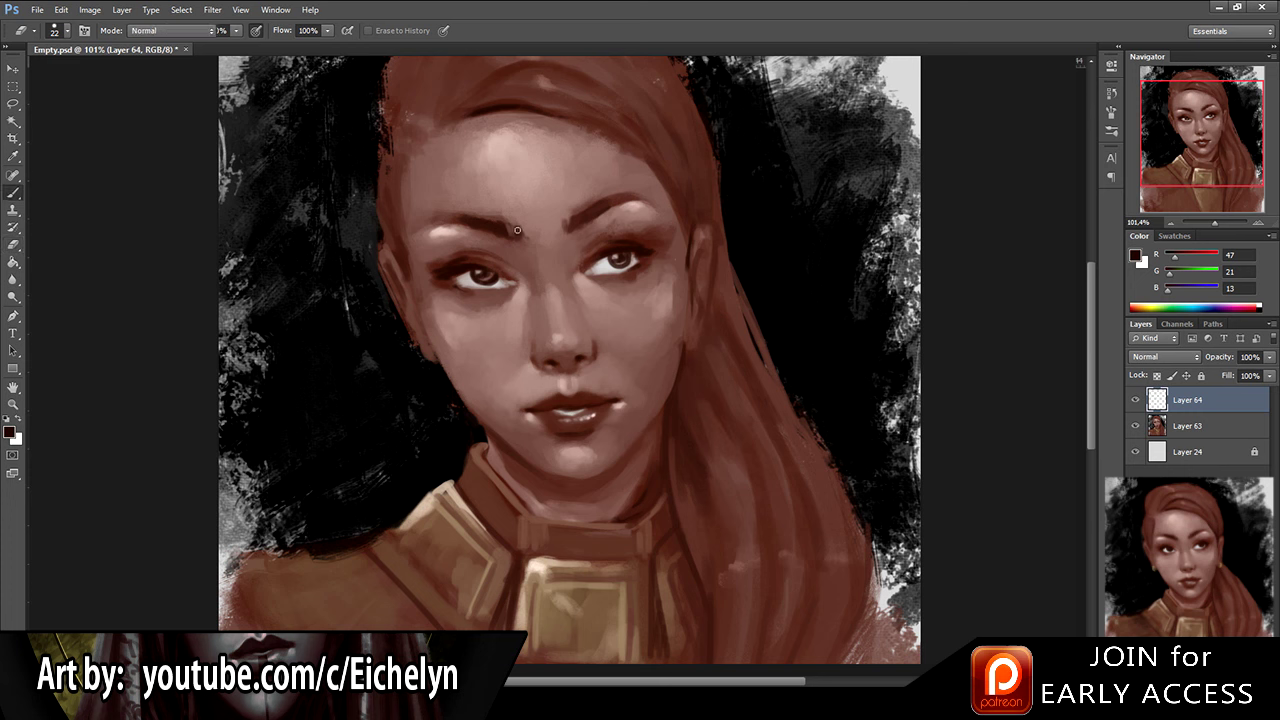
key("bracketleft")
key("bracketleft")
key("bracketleft")
key("bracketleft")
left_click(274, 174, "alt")
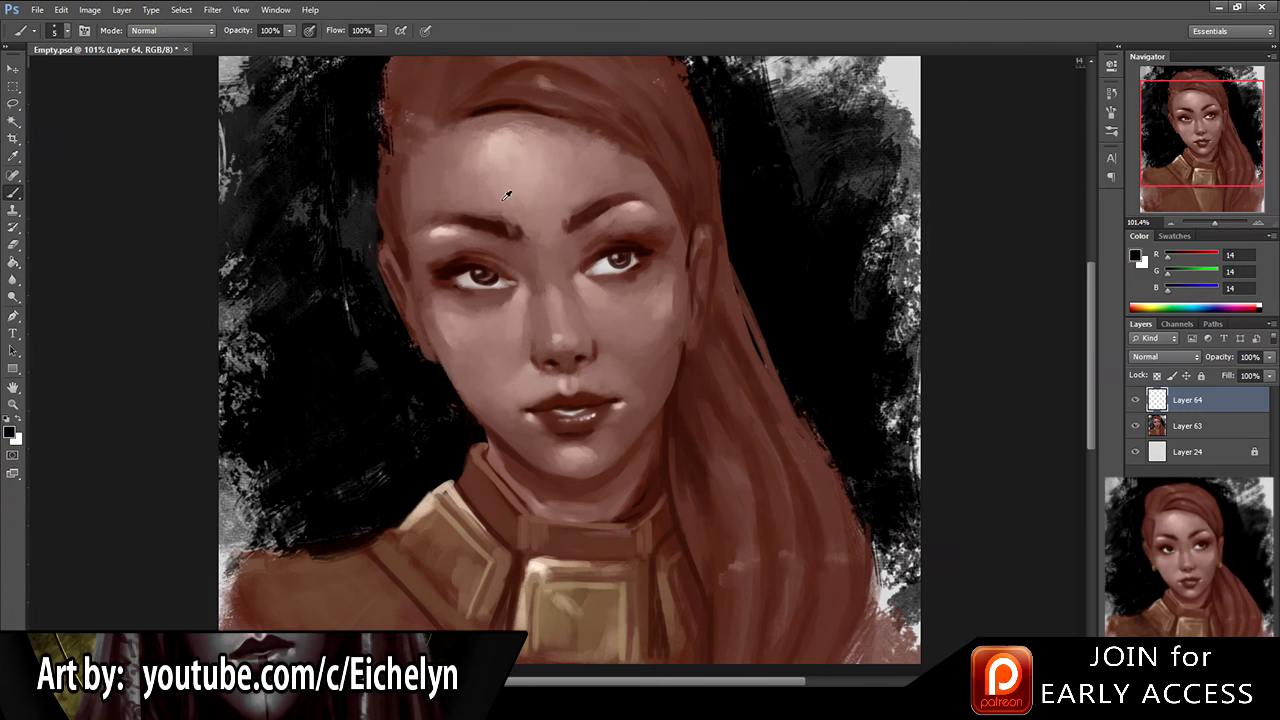
left_click(510, 271, "alt")
left_click(520, 289, "alt")
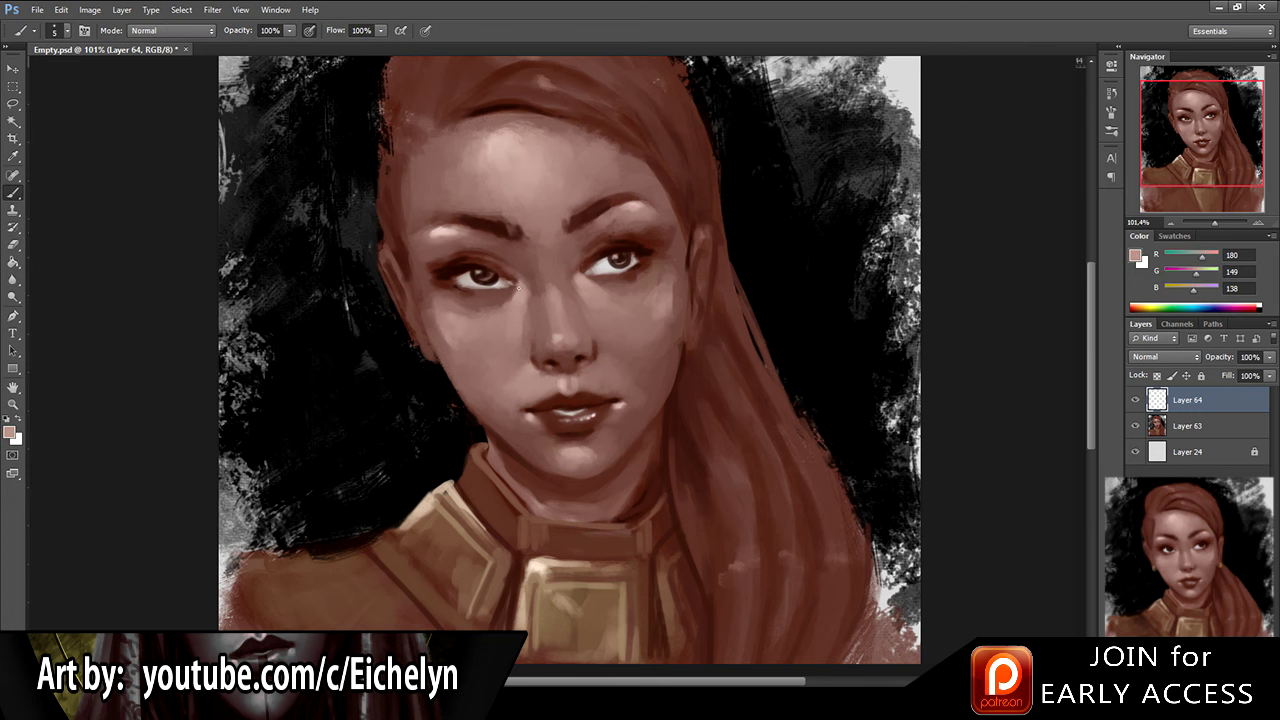
left_click(481, 258, "alt")
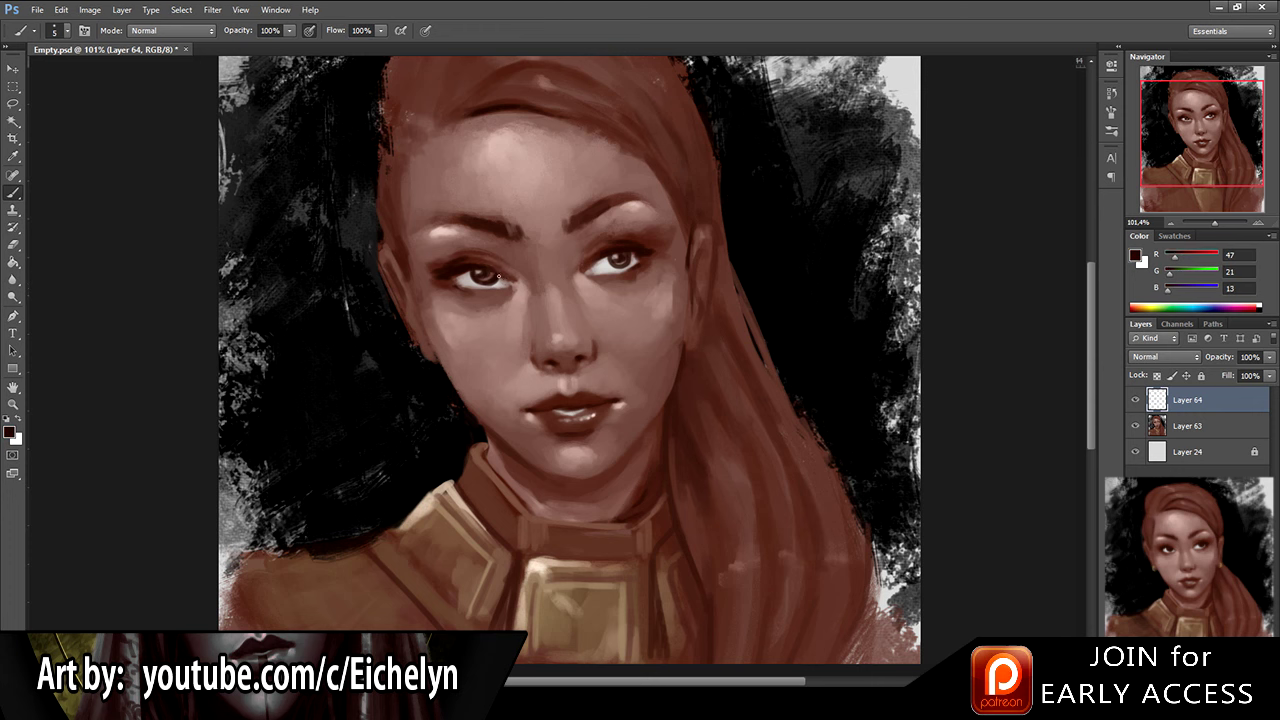
Step: Touch up the edge between hair and background using an 8 px brush with sampled dark grey (RGB 42, 42, 42)
left_click_drag(535, 219, 436, 232)
left_click(388, 120, "alt")
key("bracketright")
key("bracketright")
left_click(532, 225, "alt")
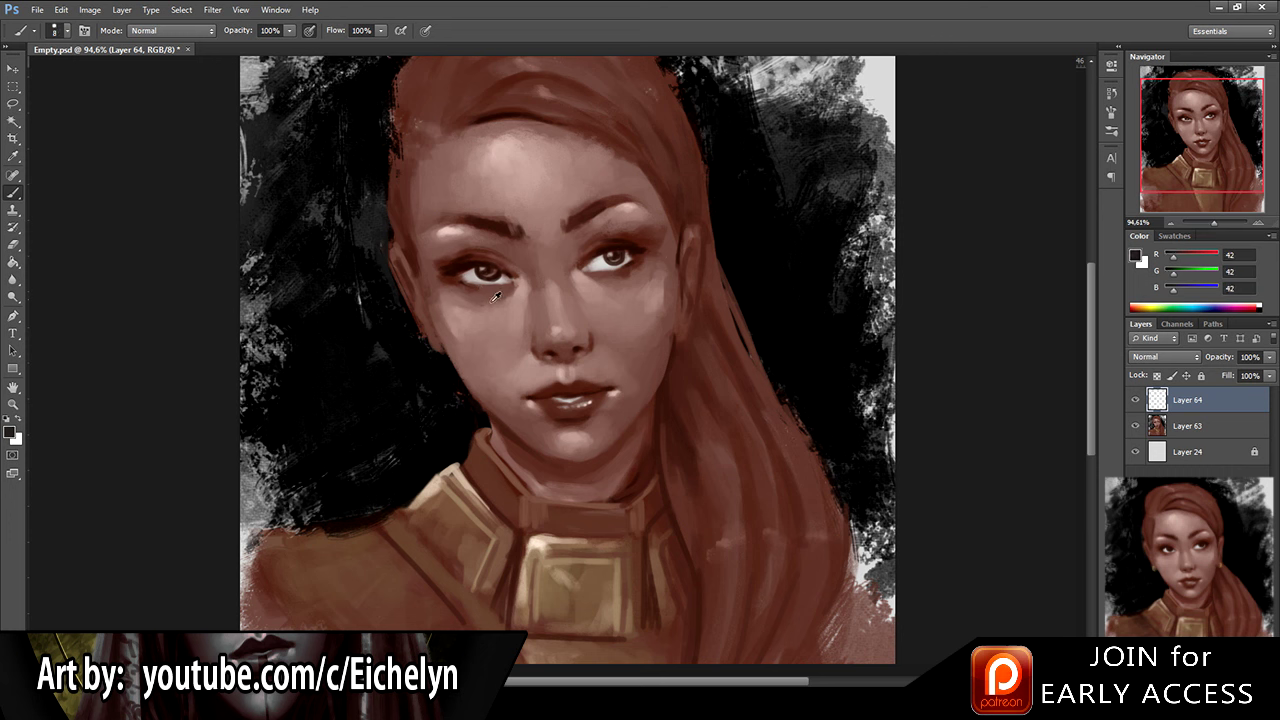
Step: Blend the shading beneath the far eye and toward the nose with sampled pinkish-brown skin tones
left_click(458, 270, "alt")
left_click(459, 265, "alt")
left_click(510, 297, "alt")
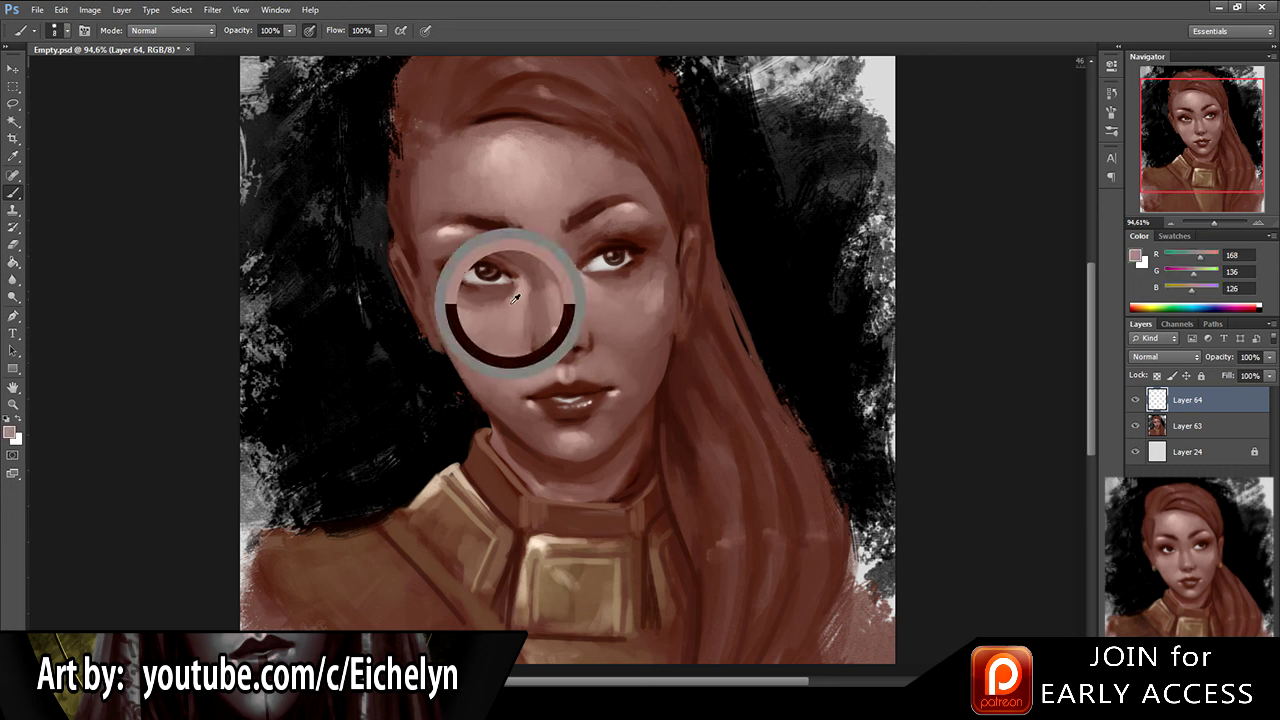
left_click(506, 296, "alt")
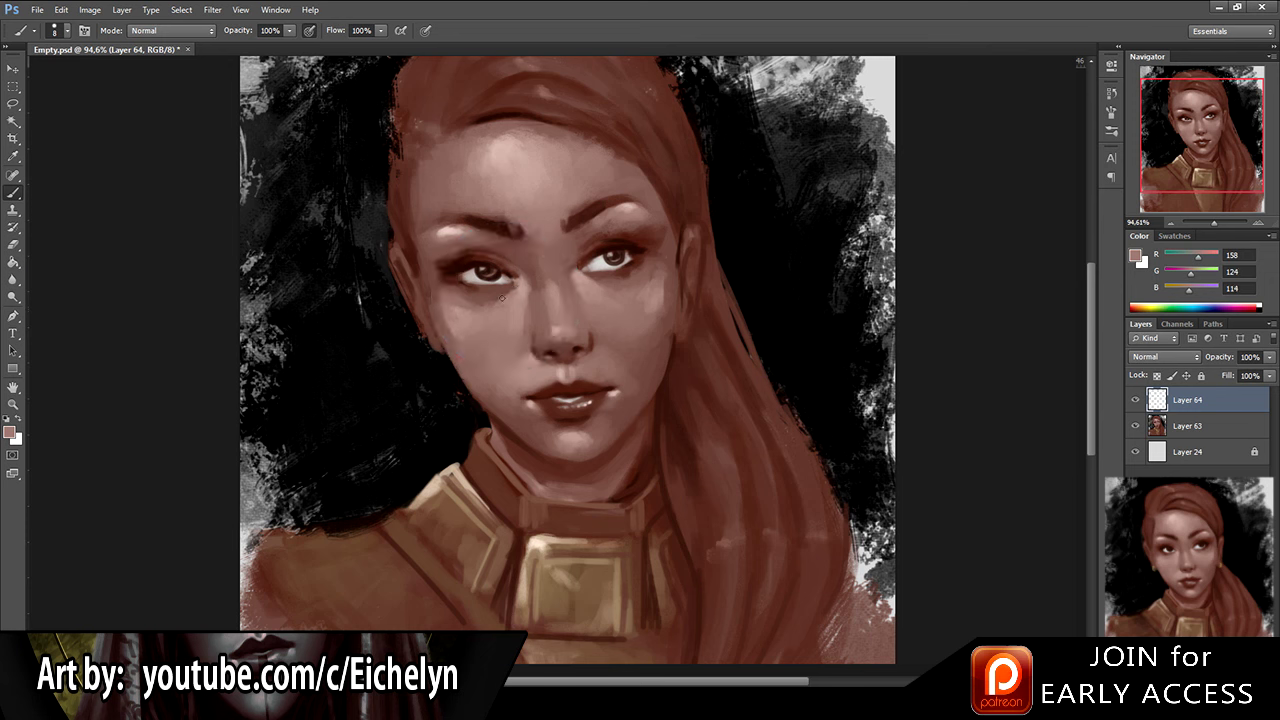
left_click(489, 297, "alt")
left_click(498, 302, "alt")
left_click(495, 301, "alt")
left_click(505, 288, "alt")
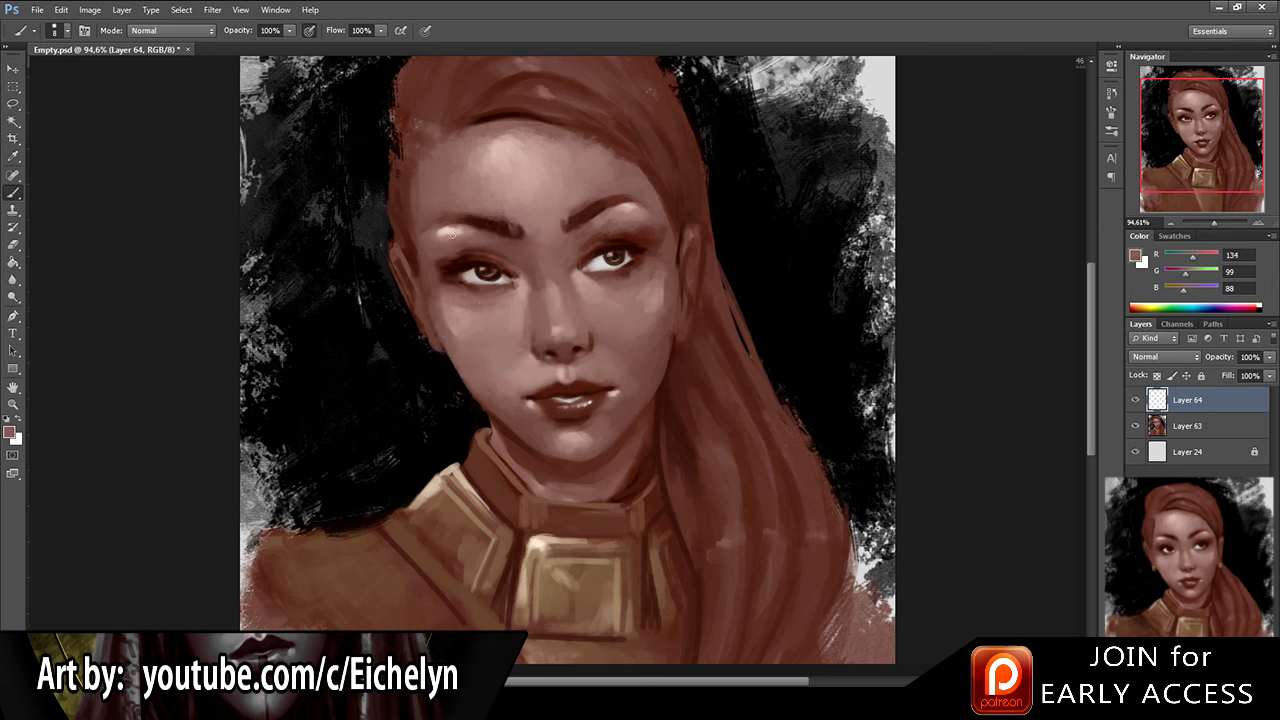
Step: Smooth the skin beneath the eye opposite the ponytail using a 23 px brush, sampled pinkish skin tones (around RGB 158, 125, 114) and the eraser
left_click(505, 297, "alt")
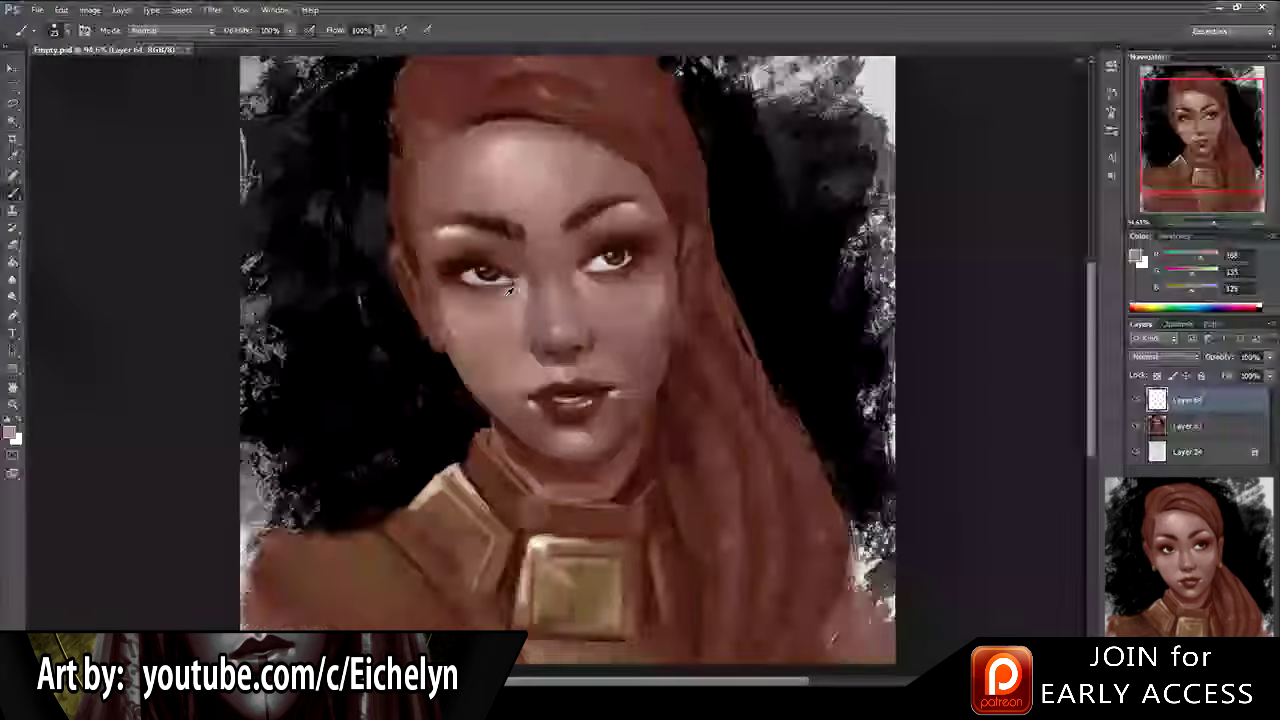
left_click(491, 295, "alt")
left_click(491, 296, "alt")
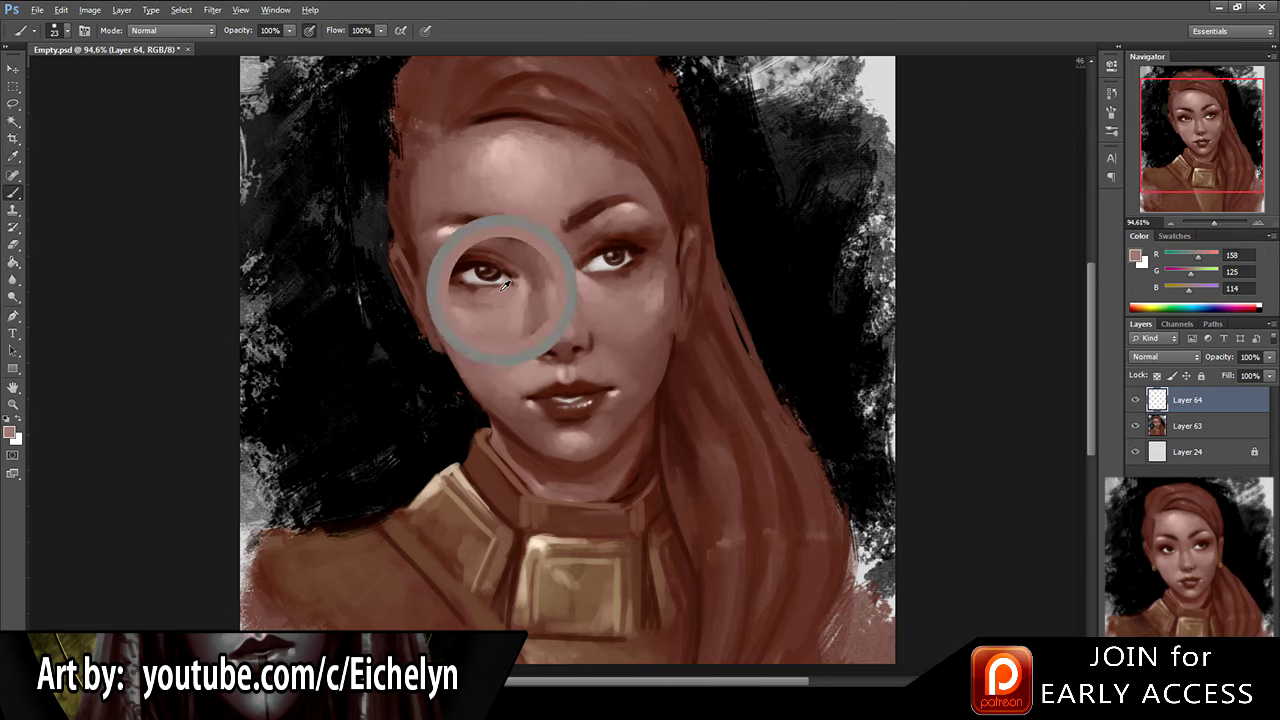
key("e")
left_click_drag(479, 284, 495, 296)
key("b")
left_click(484, 303, "alt")
mouse_move(520, 241)
left_mouse_down()
mouse_move(475, 275)
mouse_move(719, 279)
left_mouse_up()
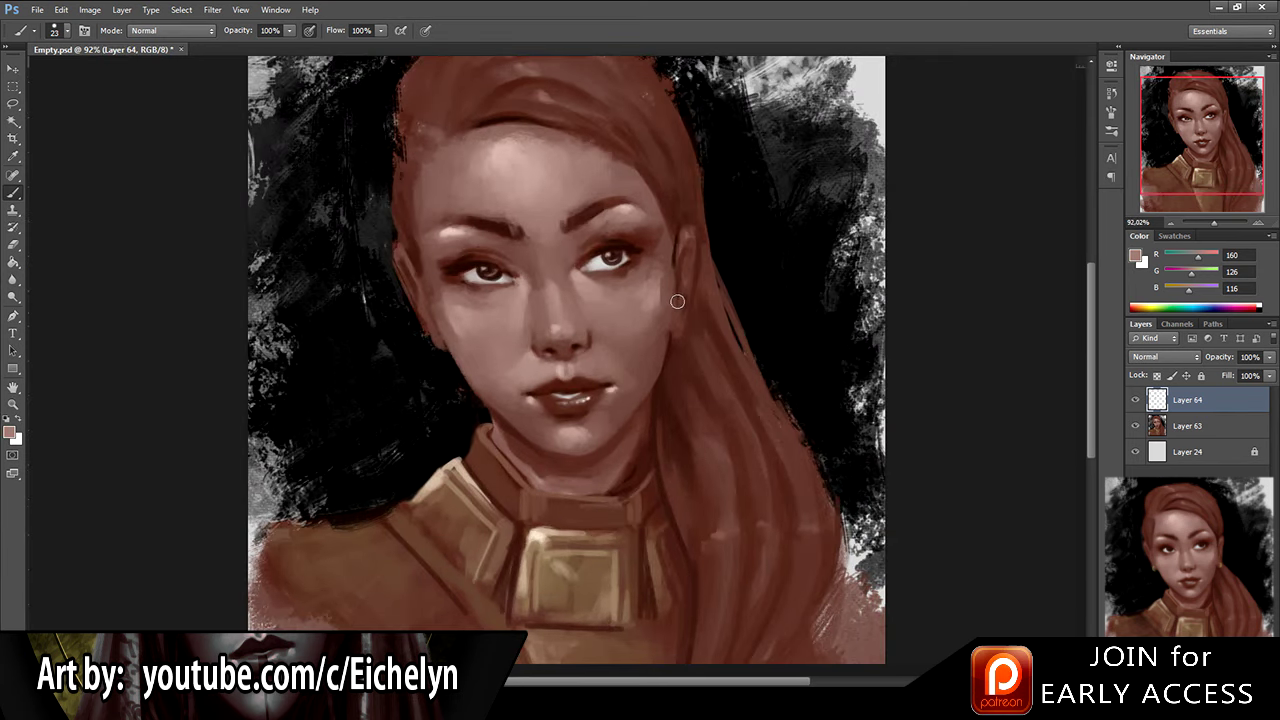
Step: Compare the portrait with Layer 64 hidden and shown, and merge Layer 64 with Layer 63
left_click(1134, 400)
left_click(1133, 402)
left_click(1185, 424, "ctrl")
key("ctrl+e")
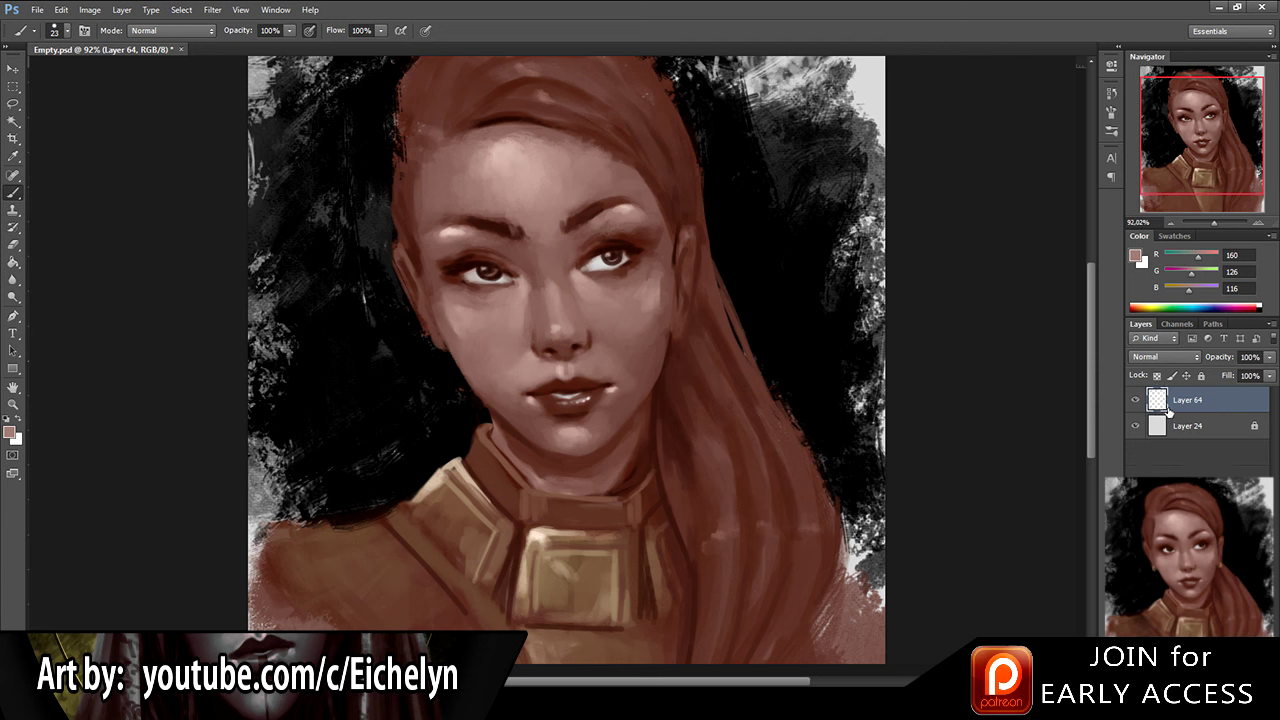
Step: Copy the ponytail-side eye with a lasso selection onto a new layer, and move and rotate the copy over the opposite eye
key("l")
mouse_move(655, 242)
left_mouse_down()
mouse_move(585, 230)
mouse_move(570, 281)
mouse_move(638, 282)
mouse_move(656, 244)
left_mouse_up()
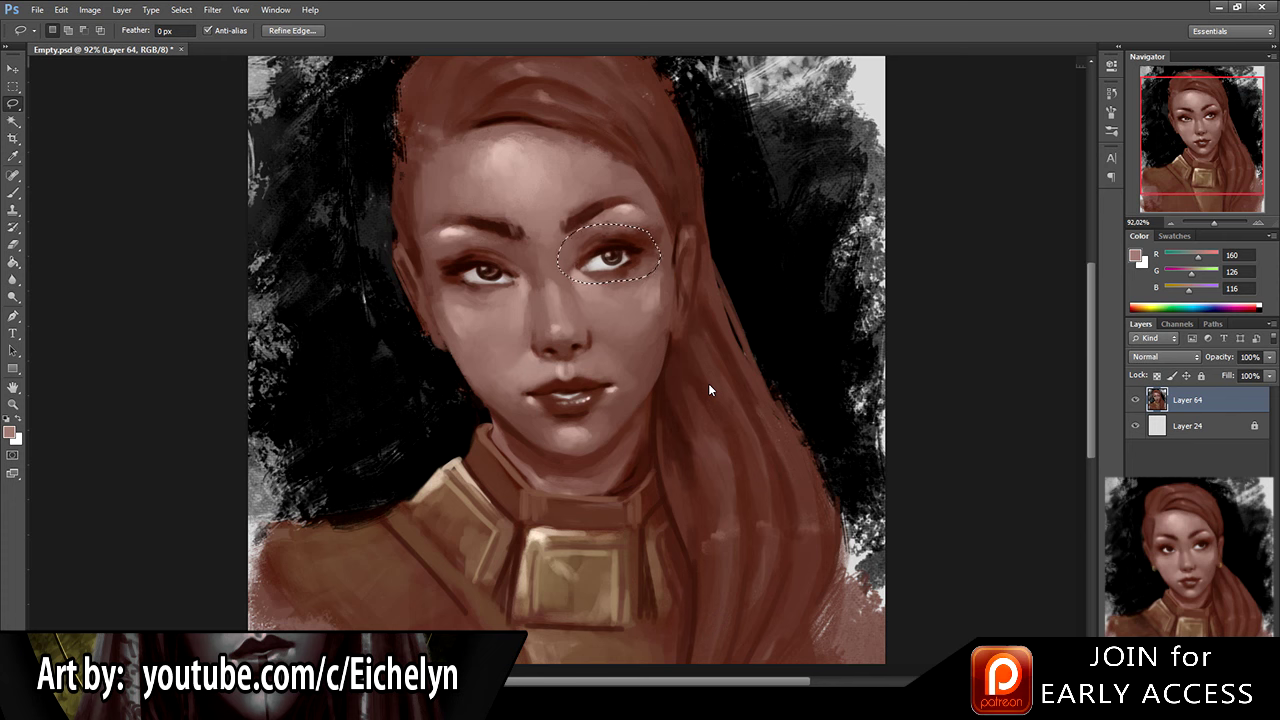
key("ctrl+shift+alt+n")
key("v")
left_click_drag(631, 263, 552, 271)
key("ctrl+t")
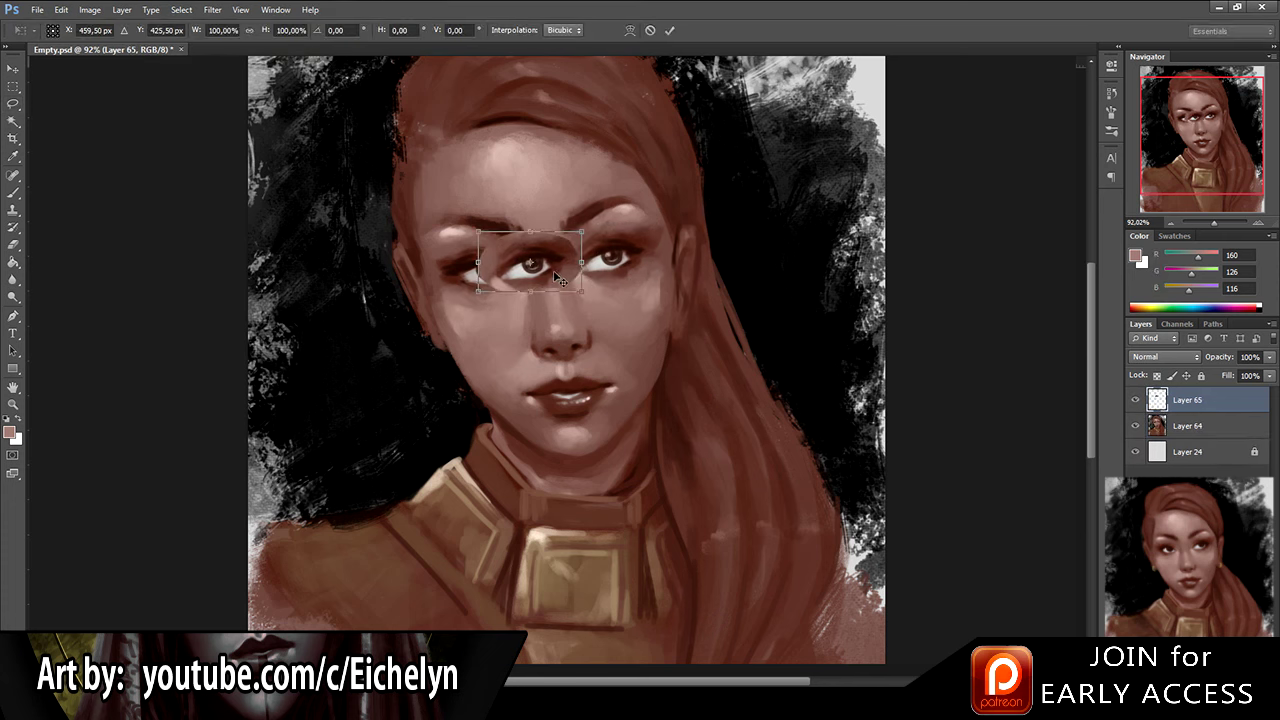
left_click(613, 433)
left_click_drag(566, 281, 521, 285)
left_click_drag(547, 251, 527, 234)
key("Return")
Step: Paint over the copied eye's iris with sampled off-white (RGB 200, 197, 196)
key("b")
left_click(497, 268, "alt")
mouse_move(497, 268)
left_mouse_down()
mouse_move(468, 272)
mouse_move(519, 268)
left_mouse_up()
Step: Fit the copied eye into the socket by nudging it, erasing its surroundings and rotating it about -1.46°
key("v")
left_click_drag(515, 281, 514, 289)
key("e")
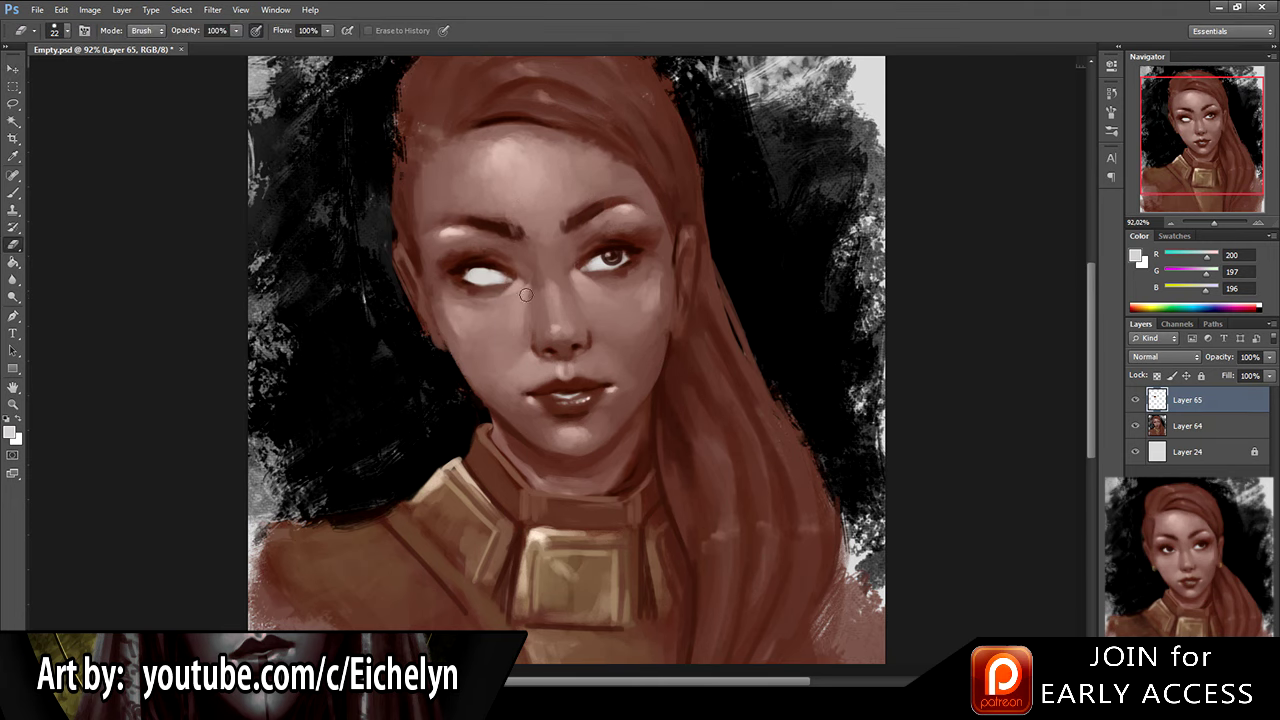
key("v")
mouse_move(516, 239)
left_mouse_down()
mouse_move(421, 240)
mouse_move(521, 247)
left_mouse_up()
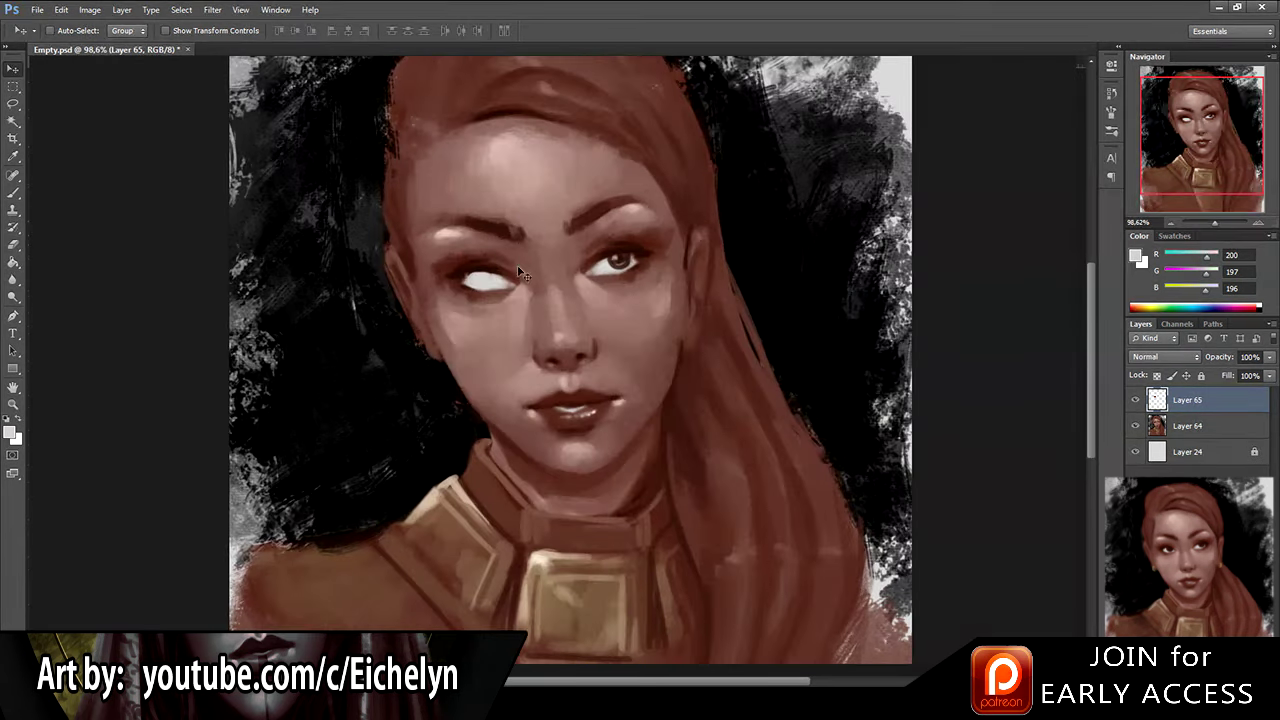
key("e")
key("ctrl+t")
left_click_drag(578, 246, 575, 229)
key("Return")
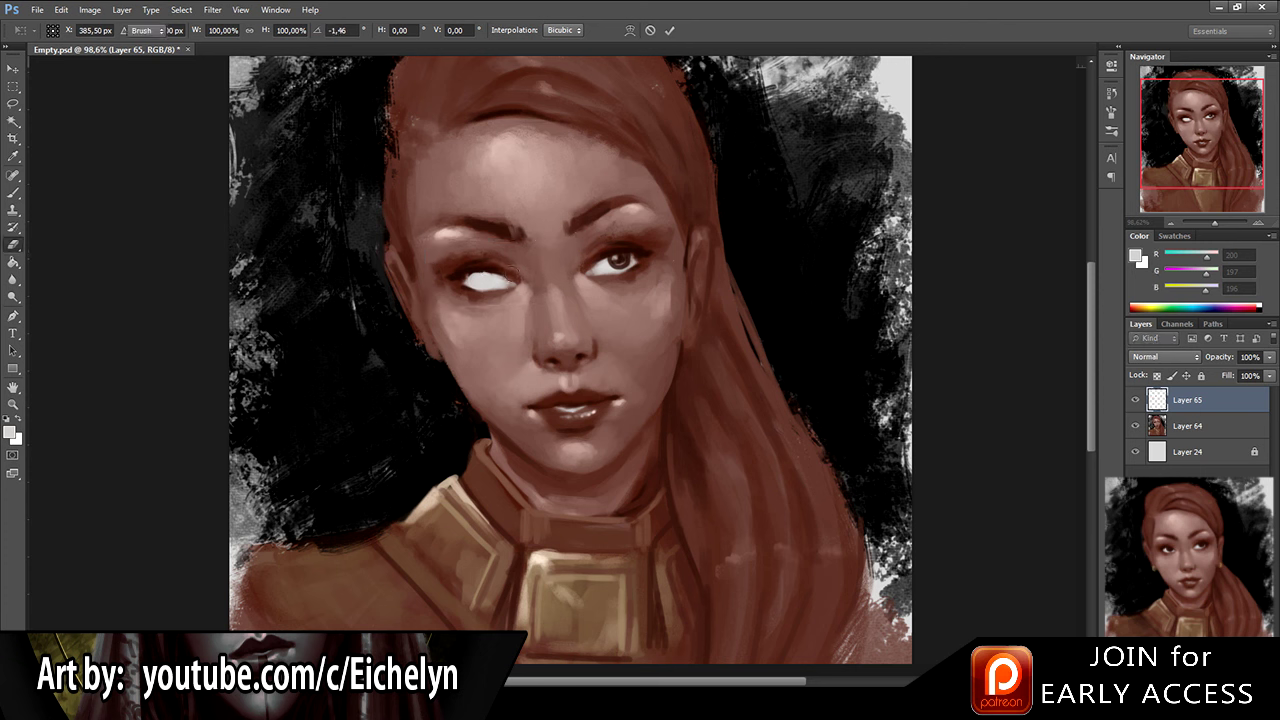
Step: Paint a new iris in the blank eye with a smaller brush and dark brown (RGB 47, 21, 13)
key("b")
key("bracketleft")
key("bracketleft")
key("bracketleft")
key("bracketleft")
left_click(360, 127, "alt")
left_click_drag(486, 276, 497, 283)
key("bracketleft")
key("bracketleft")
key("bracketleft")
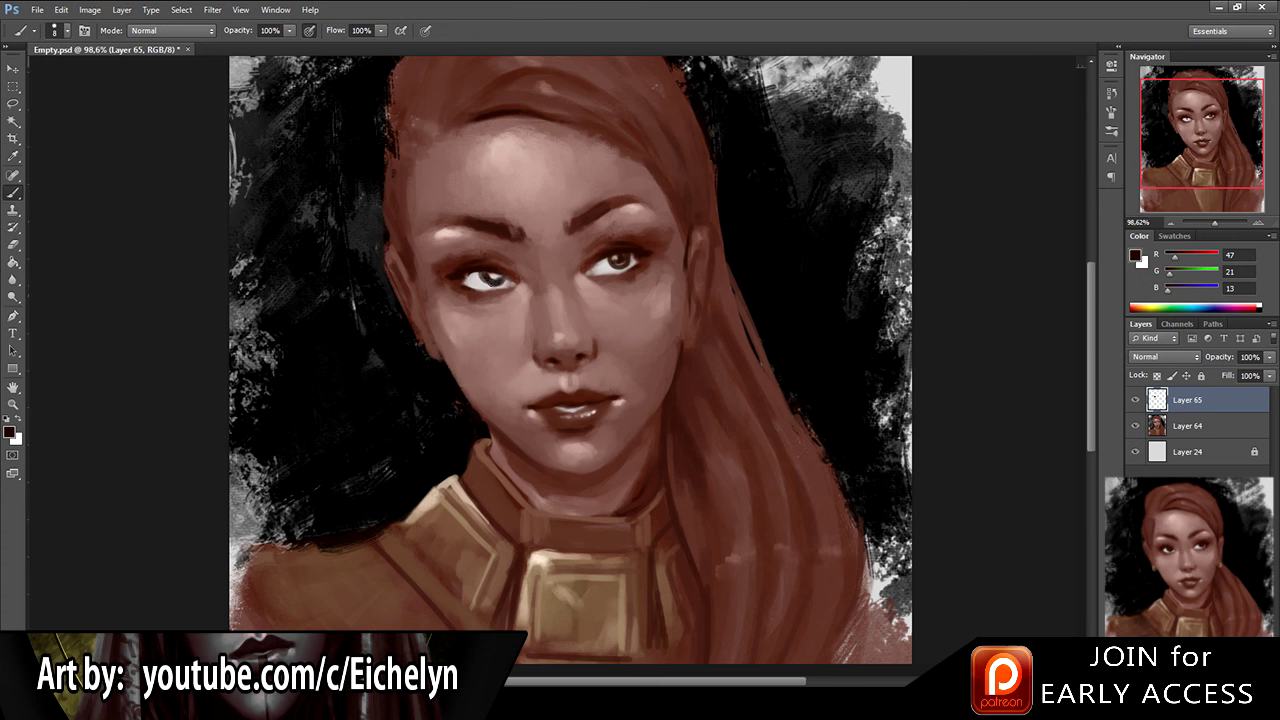
Step: Refine the new iris and eye white using a 5 px brush with sampled dark brown and off-white, comparing with Layer 65 hidden and shown
left_click(624, 254, "alt")
left_click(600, 263, "alt")
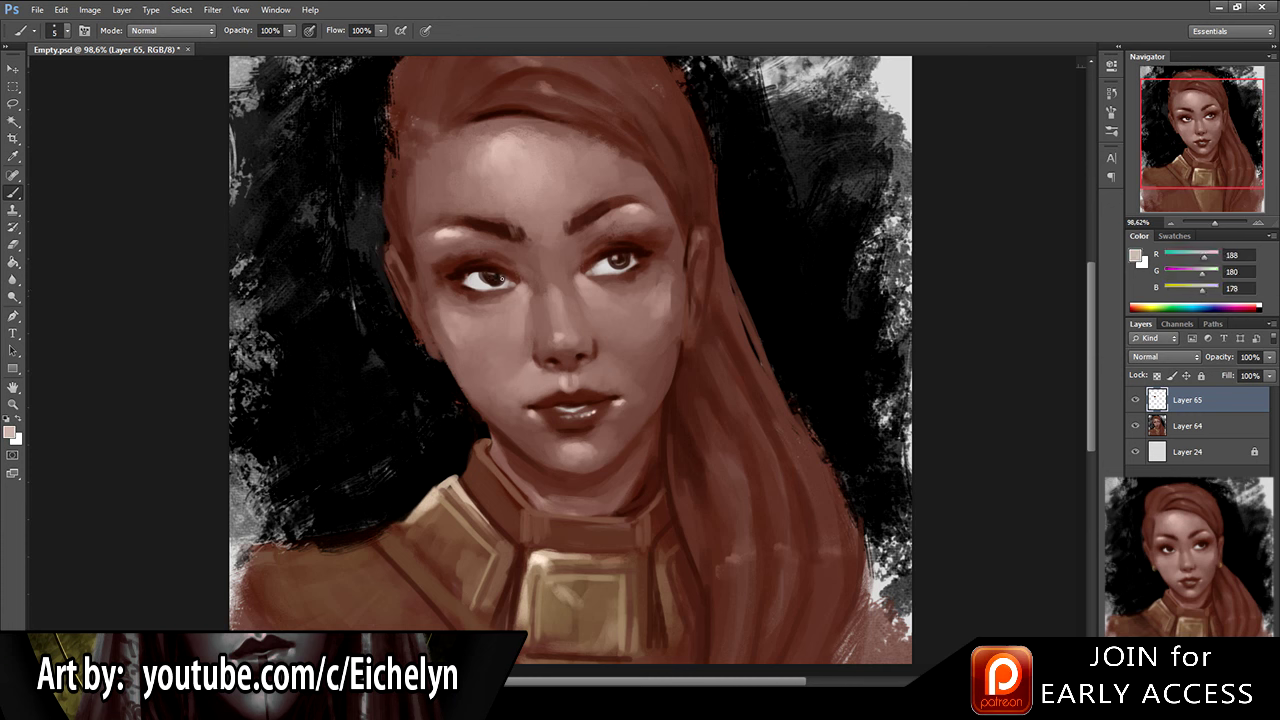
left_click(483, 278, "alt")
left_click(493, 280, "alt")
left_click_drag(490, 285, 502, 284)
left_click_drag(538, 217, 511, 217)
left_click(1135, 400)
left_click(1135, 400)
scroll(520, 241, "up", 2)
key("v")
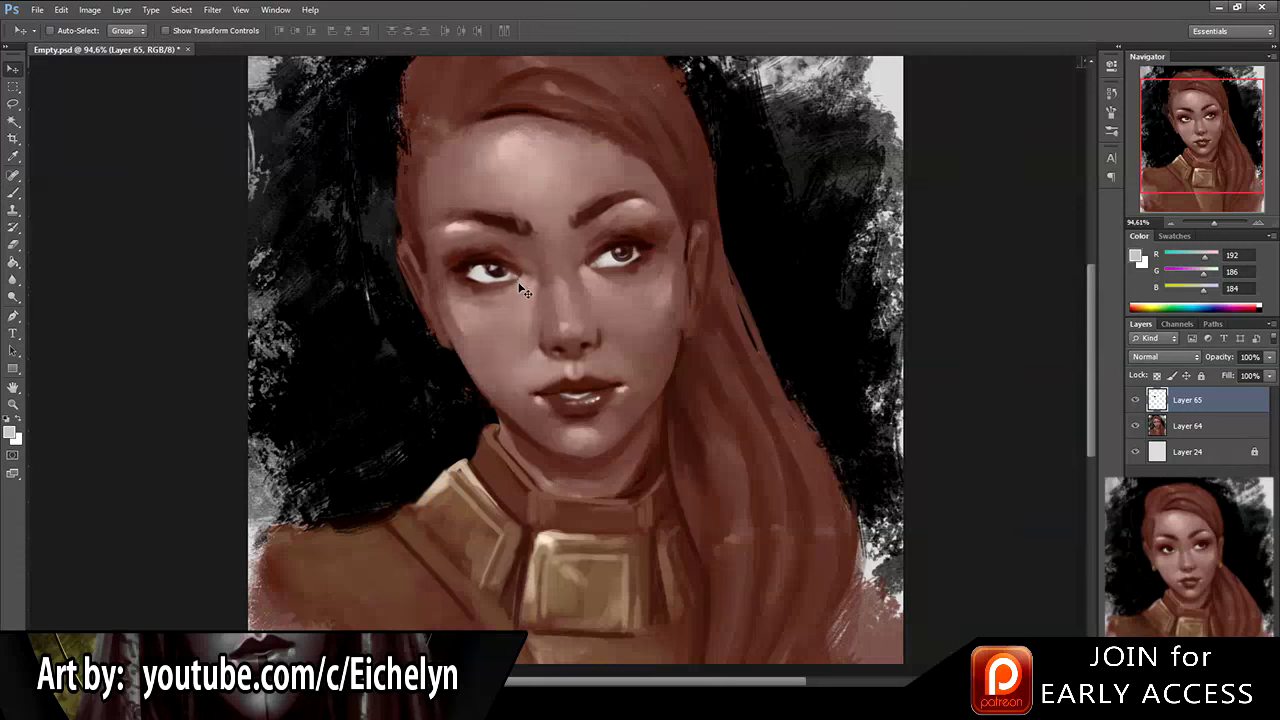
Step: Darken the upper lash line and outer corner of the repainted eye with sampled dark brown (RGB 48, 23, 14)
key("b")
left_click(474, 260, "alt")
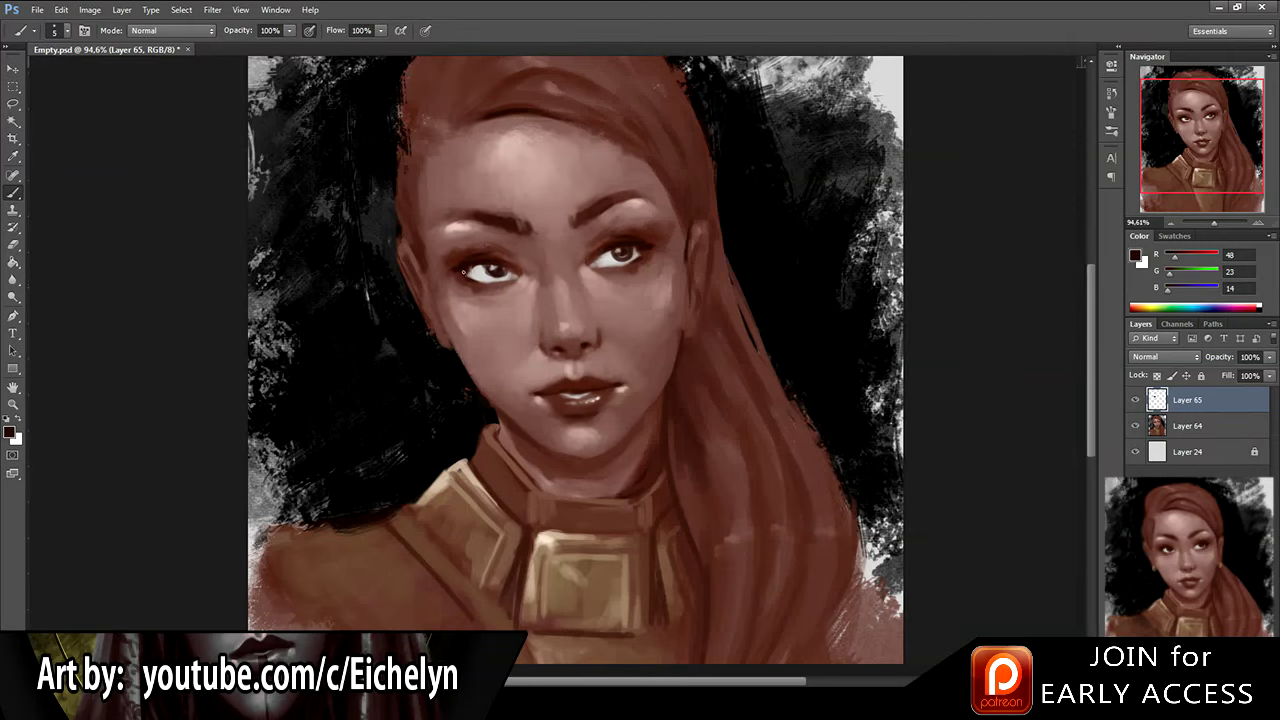
left_click(467, 269, "alt")
left_click_drag(467, 268, 484, 265)
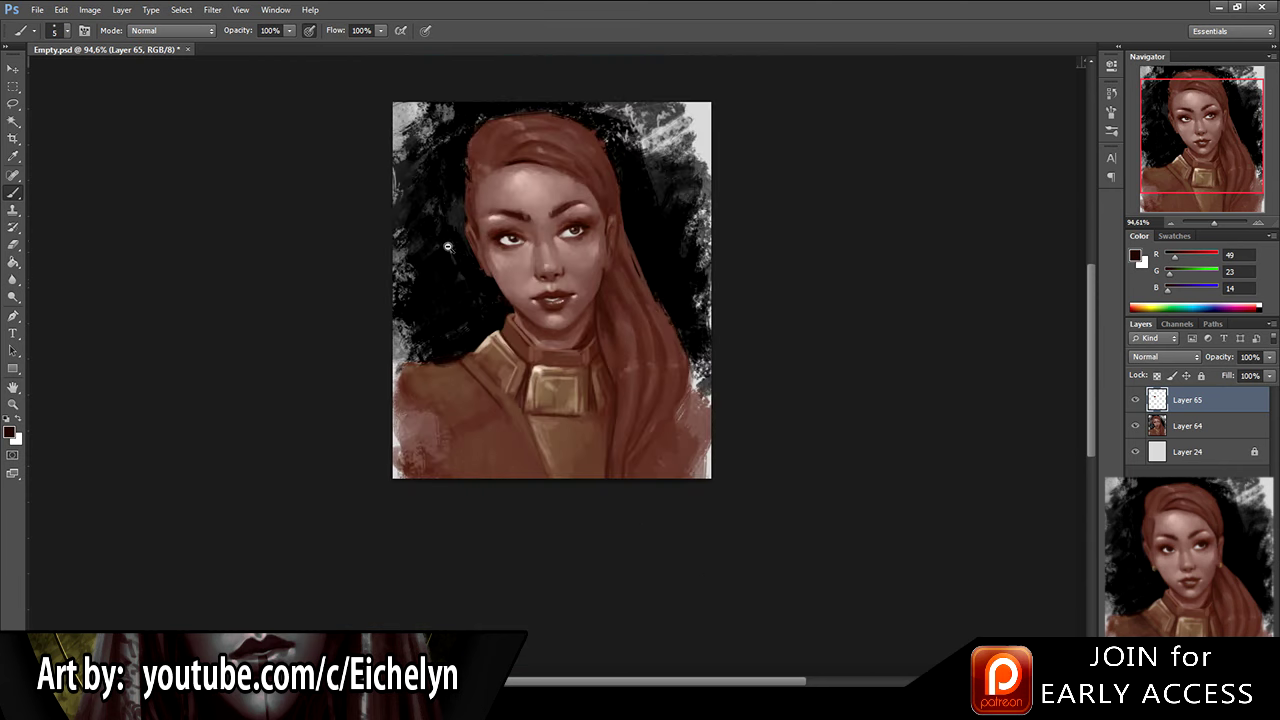
Step: Darken both irises with sampled dark brown, touch up the whites with RGB 199, 195, 194, and compare with Layer 65 hidden and shown
scroll(471, 212, "up", 3)
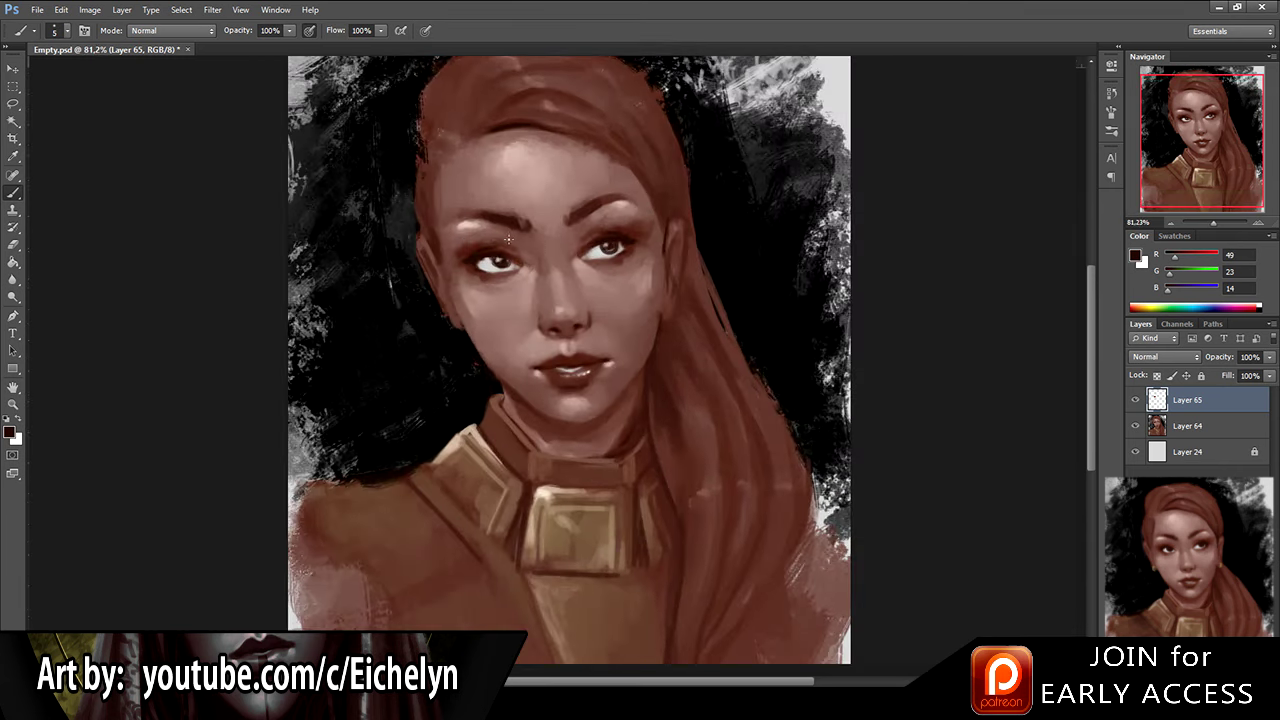
scroll(505, 243, "up", 2)
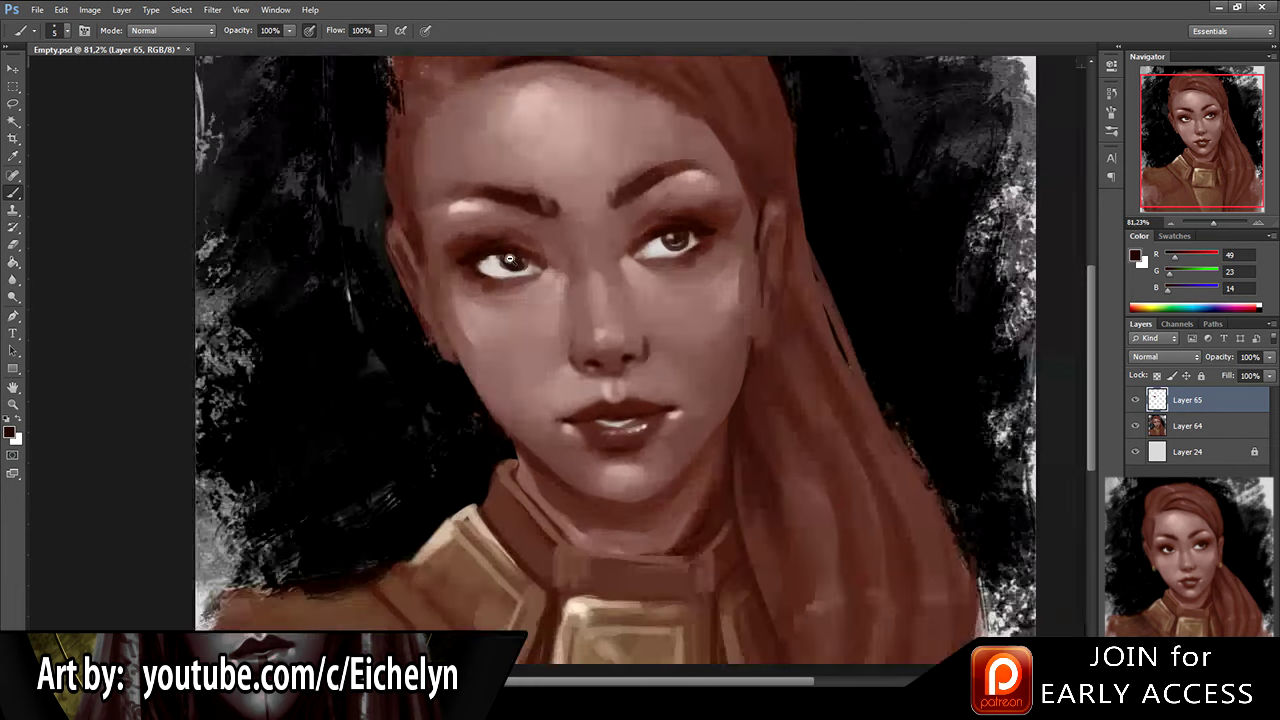
left_click(528, 265, "alt")
left_click(519, 263, "alt")
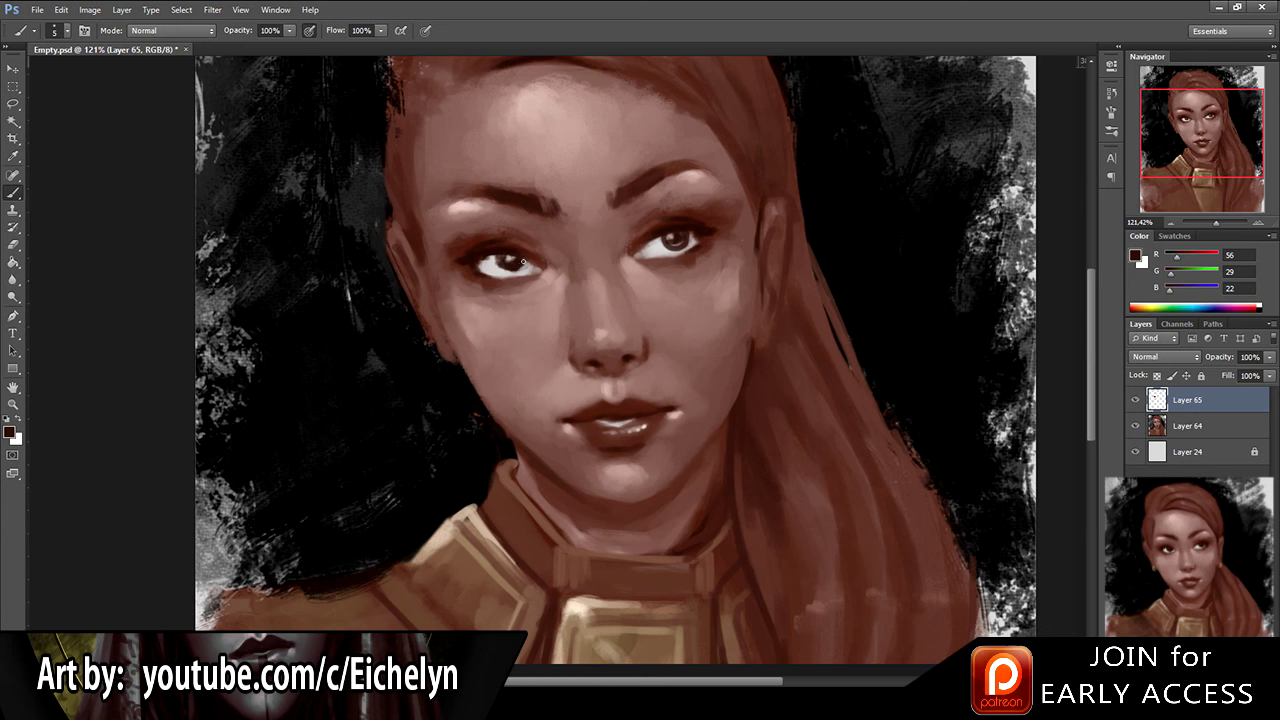
left_click(674, 241, "alt")
left_click(505, 263, "alt")
left_click(504, 262, "alt")
left_click(504, 262, "alt")
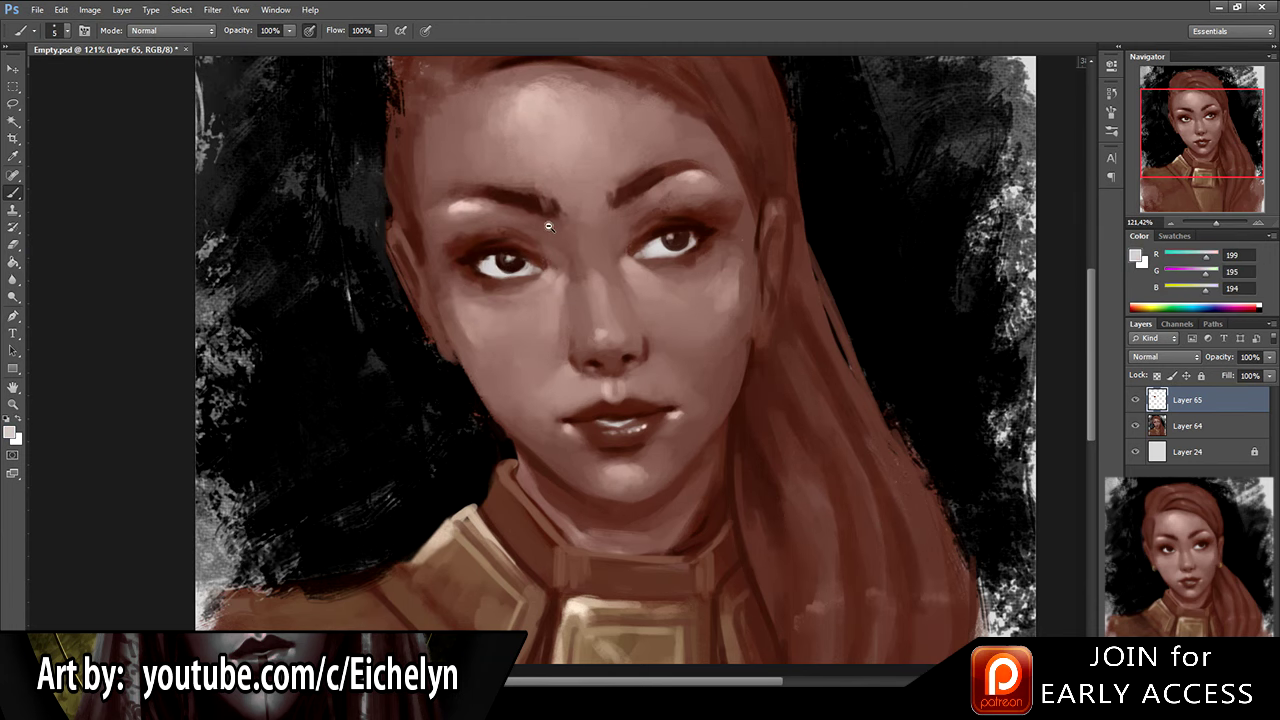
scroll(508, 260, "down", 2)
scroll(509, 258, "down", 2)
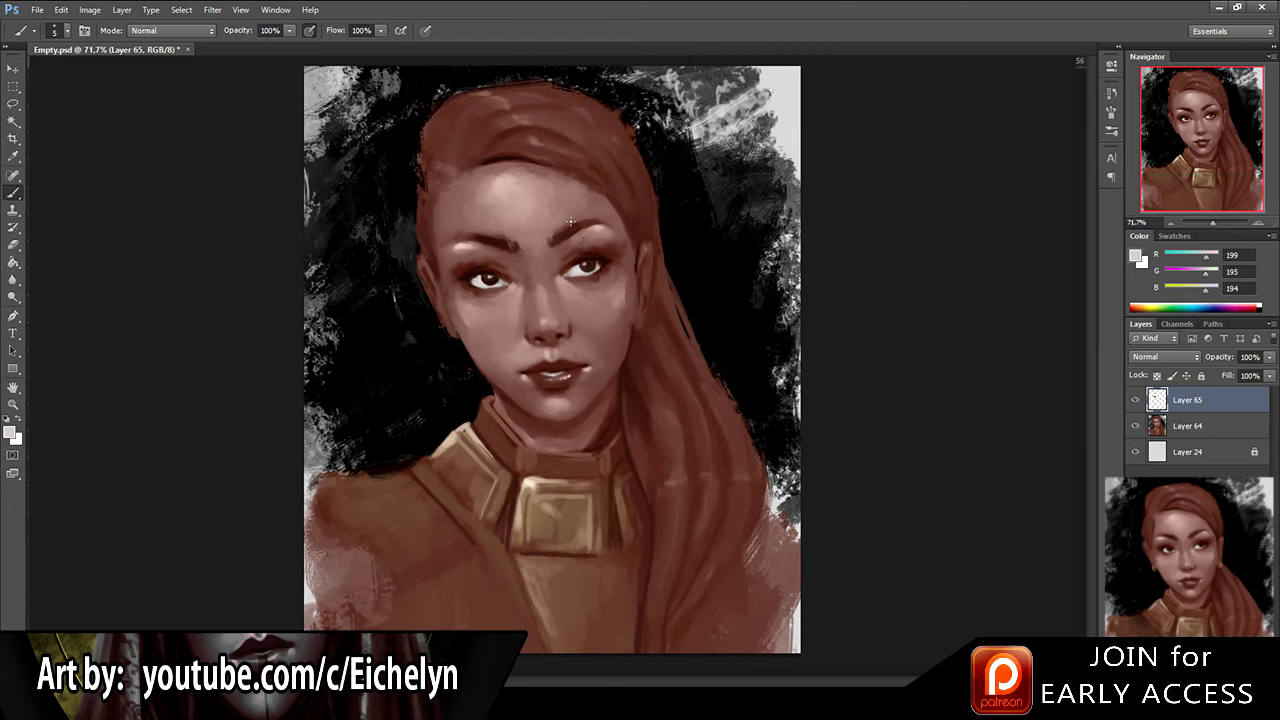
left_click(1134, 400)
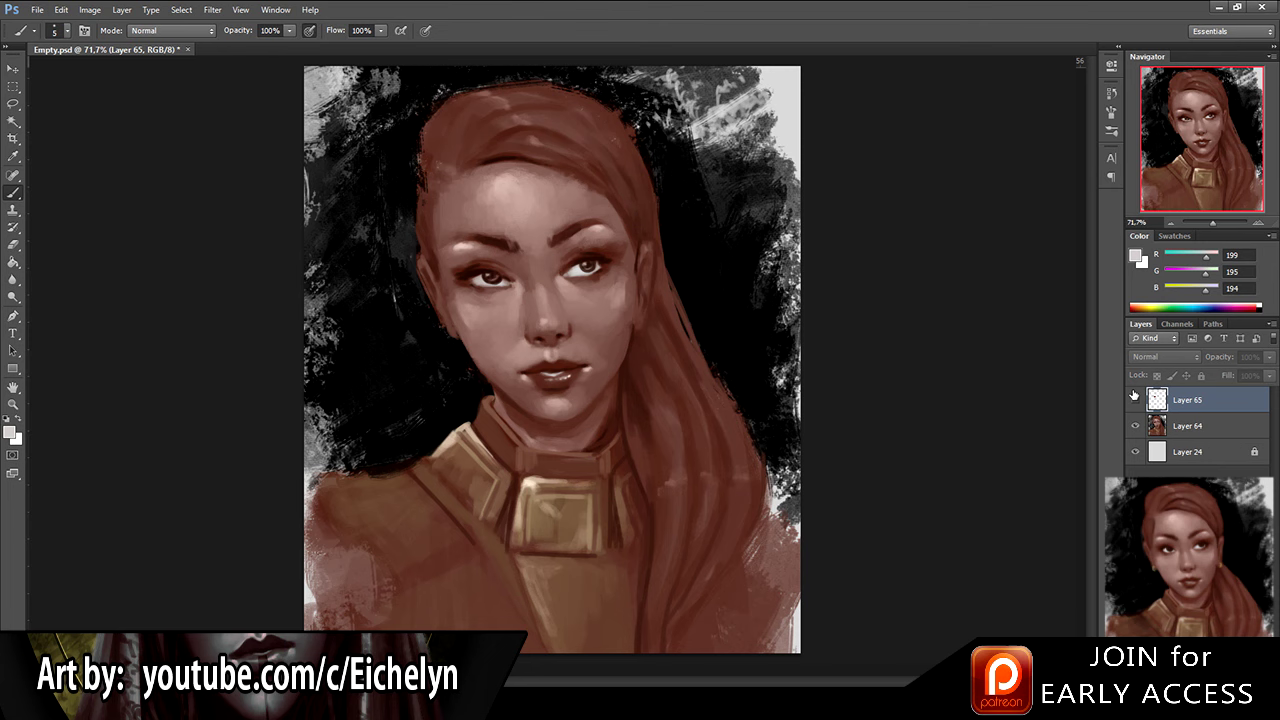
left_click(1134, 400)
Step: Refine the inner corner and lid edge of the eye opposite the ponytail with sampled reddish browns (RGB 120, 81, 70 and 110, 76, 64)
left_click_drag(434, 291, 551, 212)
left_click(571, 270, "alt")
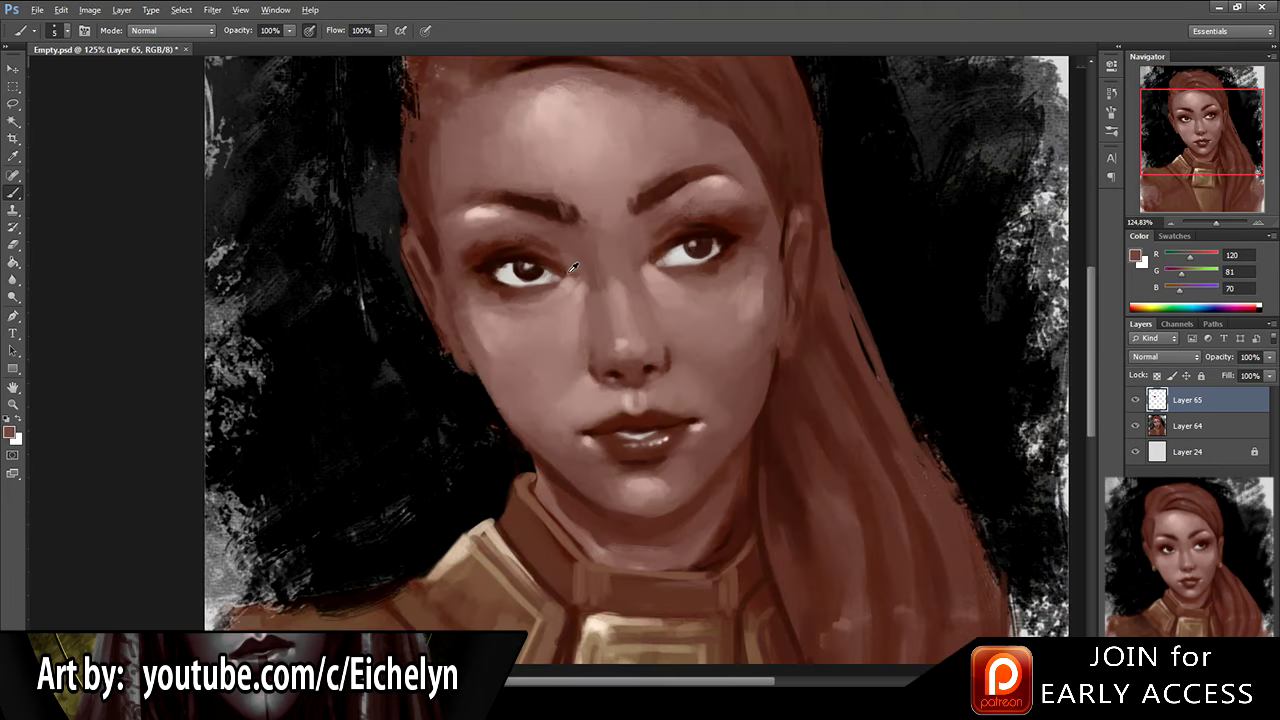
left_click(553, 263, "alt")
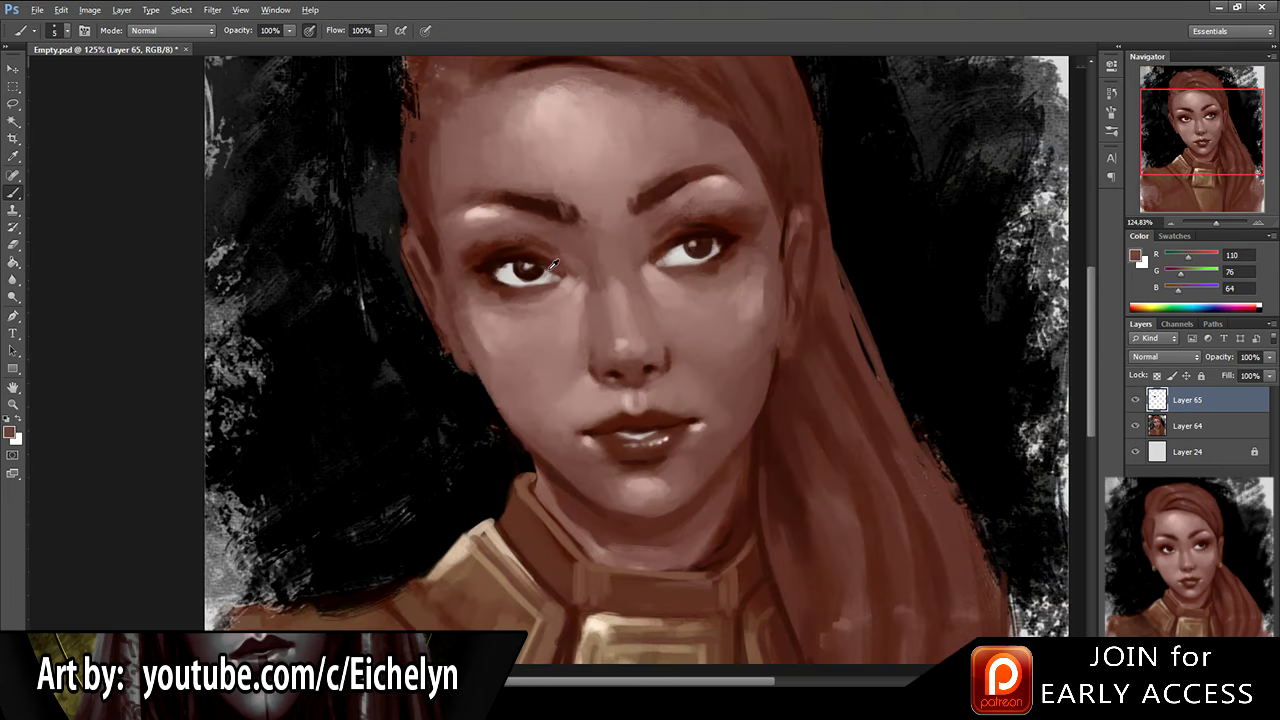
left_click(492, 262, "alt")
mouse_move(513, 233)
left_mouse_down()
mouse_move(465, 238)
mouse_move(490, 236)
left_mouse_up()
Step: Reshape the ponytail-side eye's iris and adjoining white with a 5 px brush and sampled tones, including dark brown (RGB 54, 26, 18)
left_click(682, 235, "alt")
left_click(694, 242, "alt")
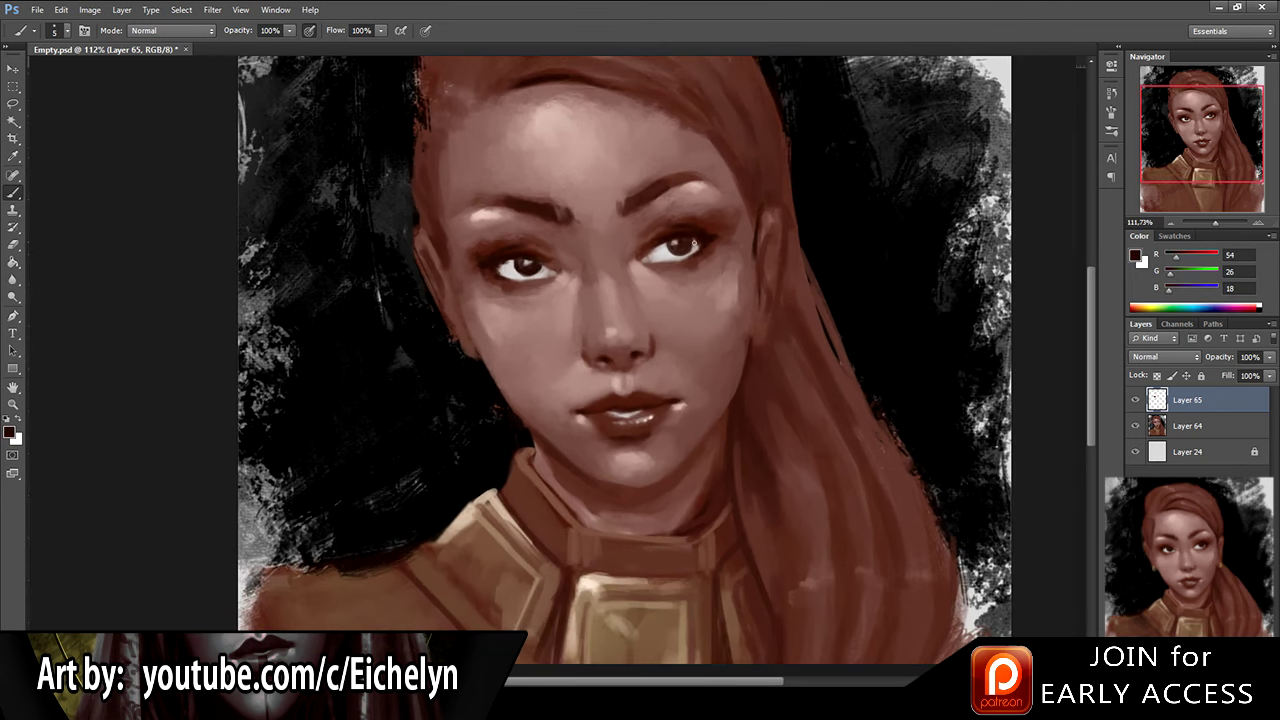
left_click_drag(690, 248, 680, 257)
left_click(670, 251, "alt")
left_click(682, 247, "alt")
left_click(694, 231, "alt")
left_click(688, 240, "alt")
Step: Deepen the irises and upper lash lines of both eyes with sampled dark browns (RGB 55, 25, 16 and 51, 23, 14)
scroll(577, 225, "down", 6)
scroll(592, 216, "up", 3)
scroll(593, 217, "up", 2)
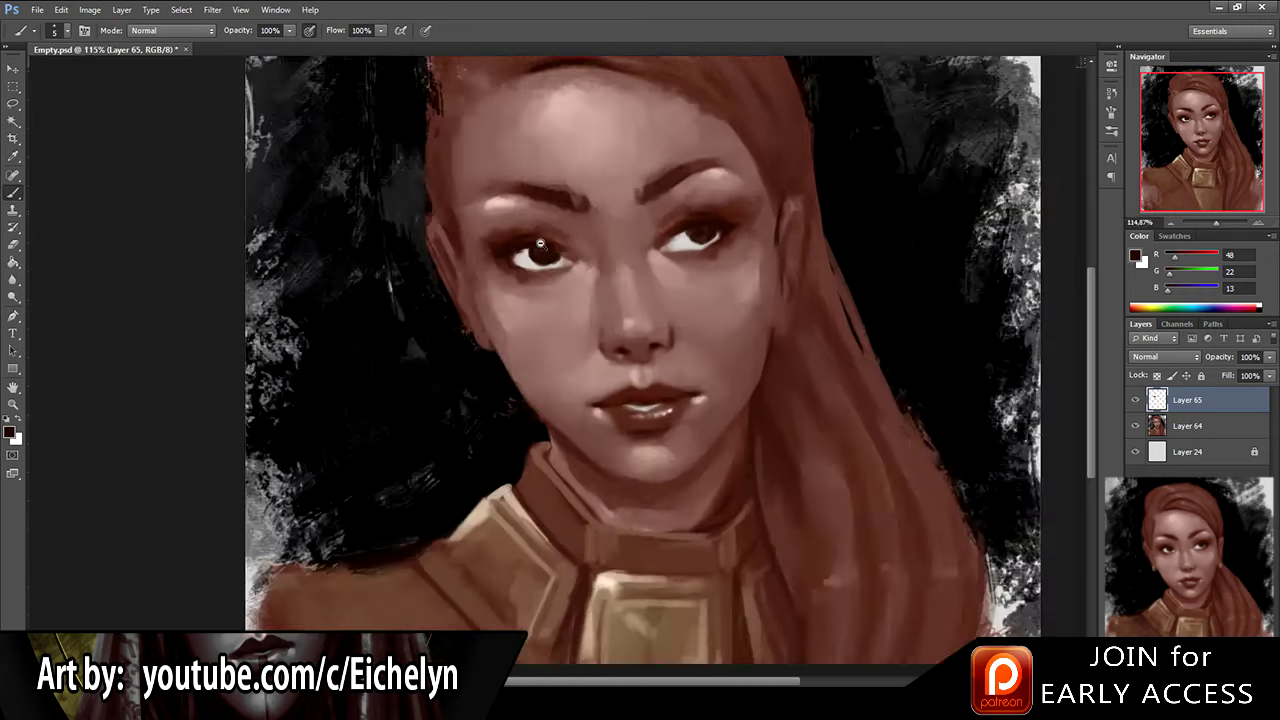
left_click(723, 226, "alt")
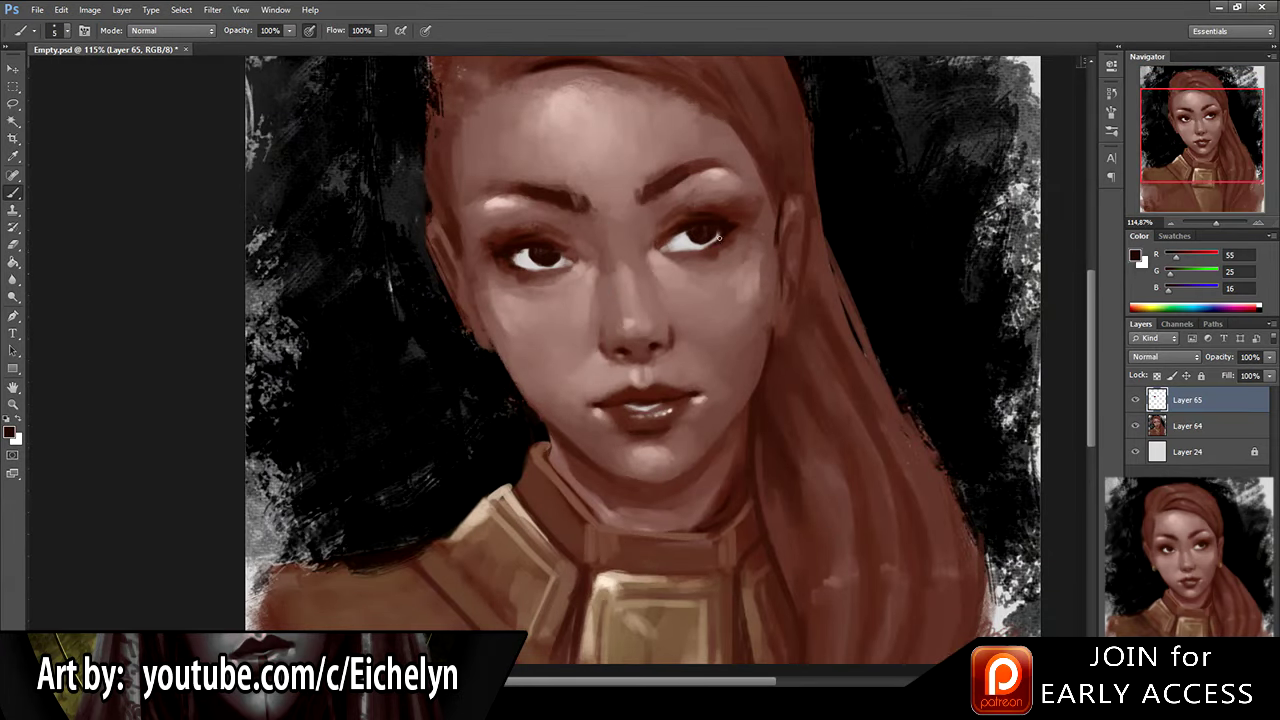
left_click(560, 250, "alt")
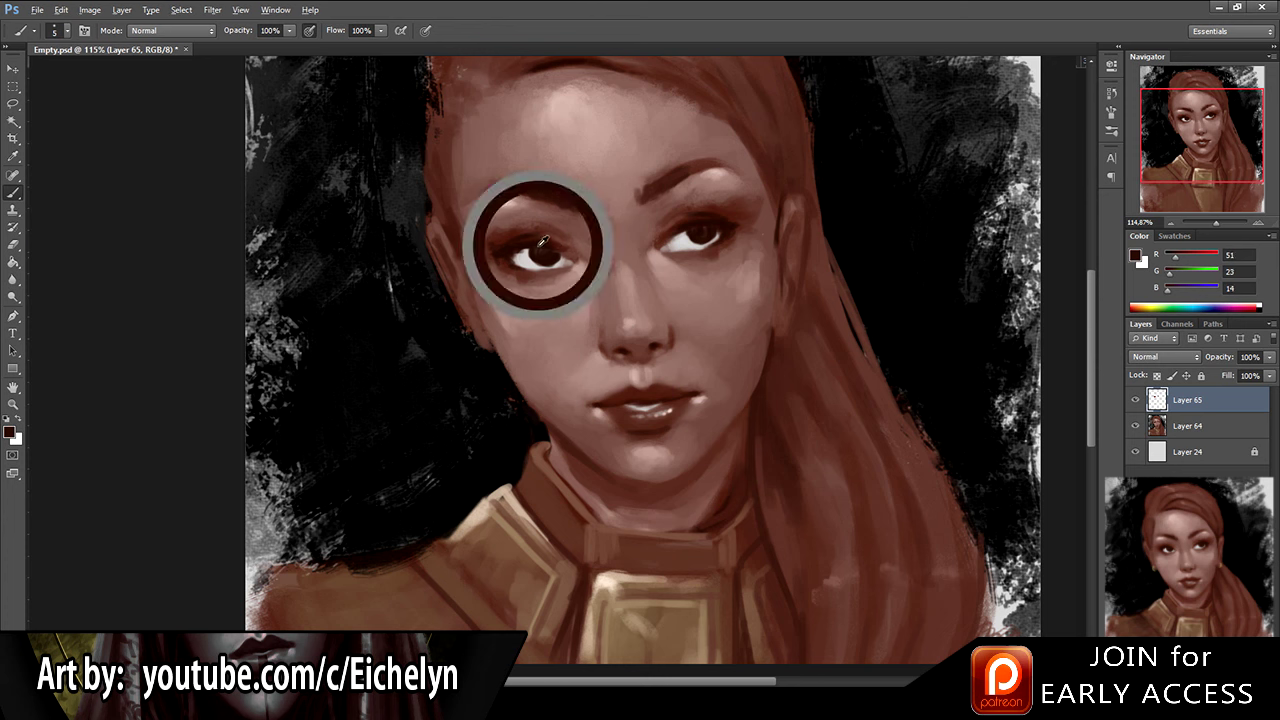
left_click(651, 246, "alt")
left_click(593, 250, "alt")
Step: Blend the inner corner of the eye opposite the ponytail with sampled pinkish skin (RGB 182, 151, 140) and brown (RGB 129, 94, 83)
scroll(588, 242, "down", 3)
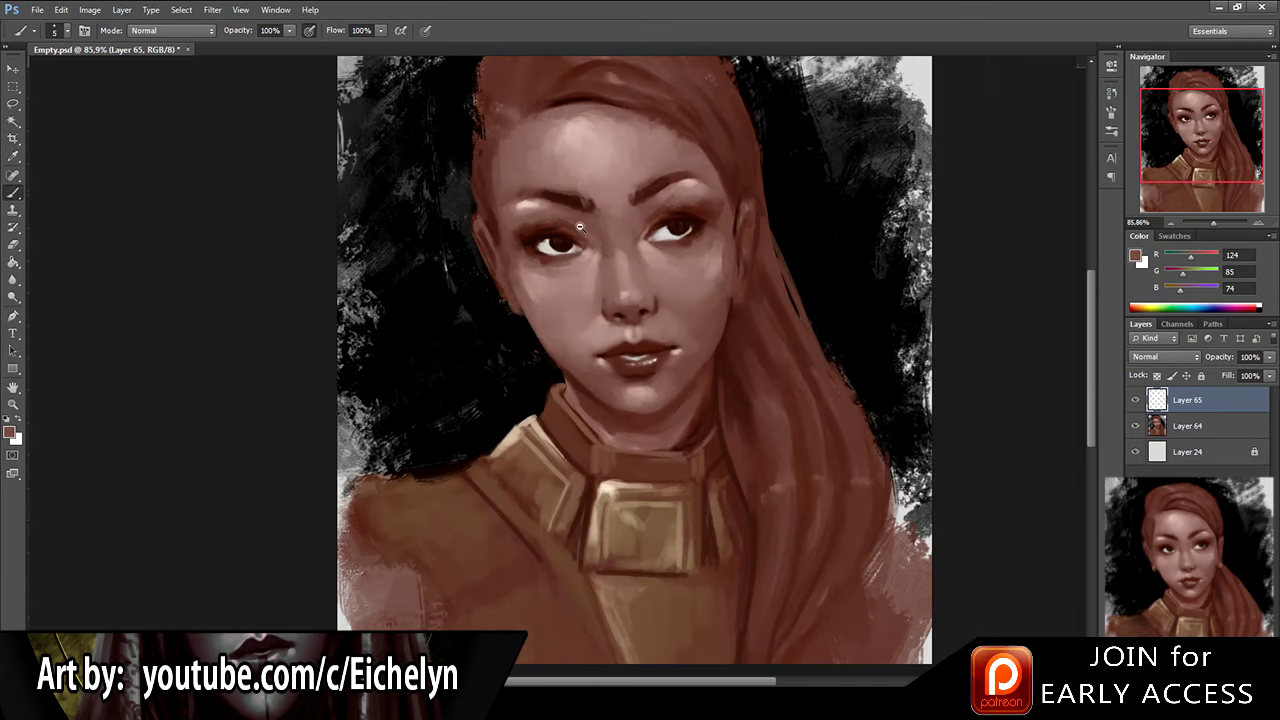
scroll(579, 228, "up", 1)
left_click(589, 249, "alt")
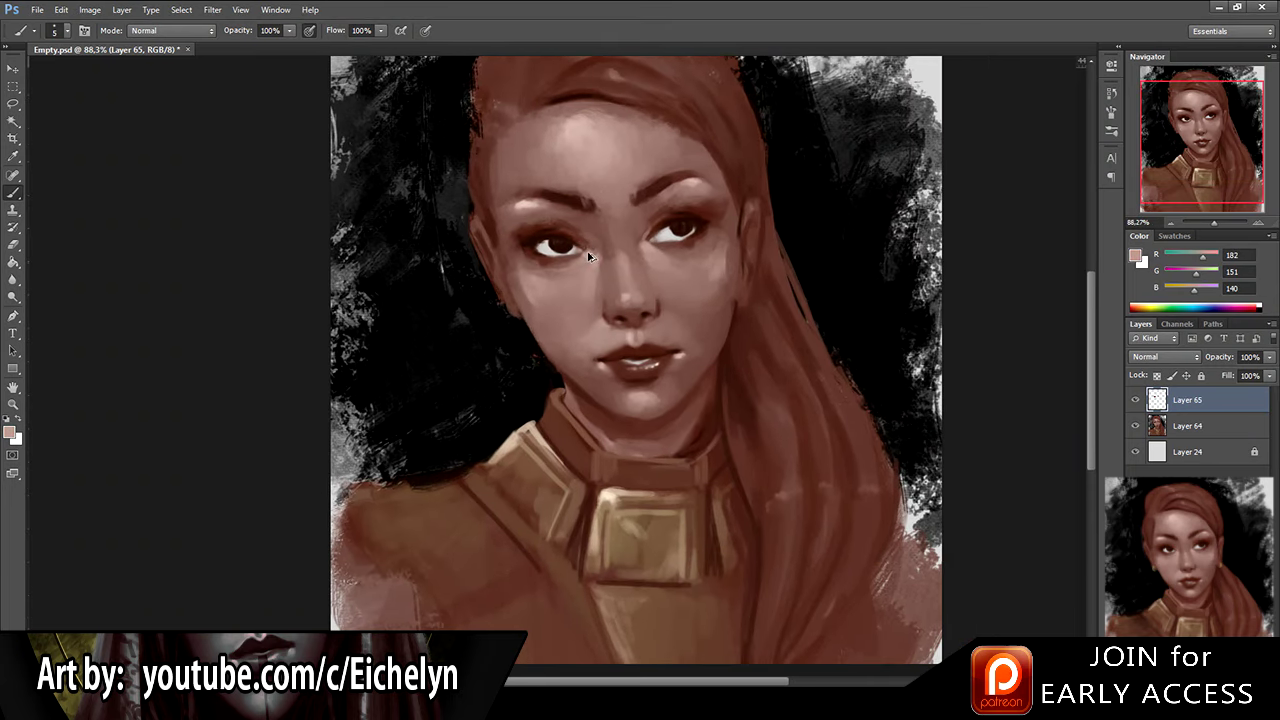
left_click(590, 245, "alt")
left_click(586, 249, "alt")
left_click_drag(582, 243, 588, 247)
left_click(586, 246, "alt")
left_click(593, 239, "alt")
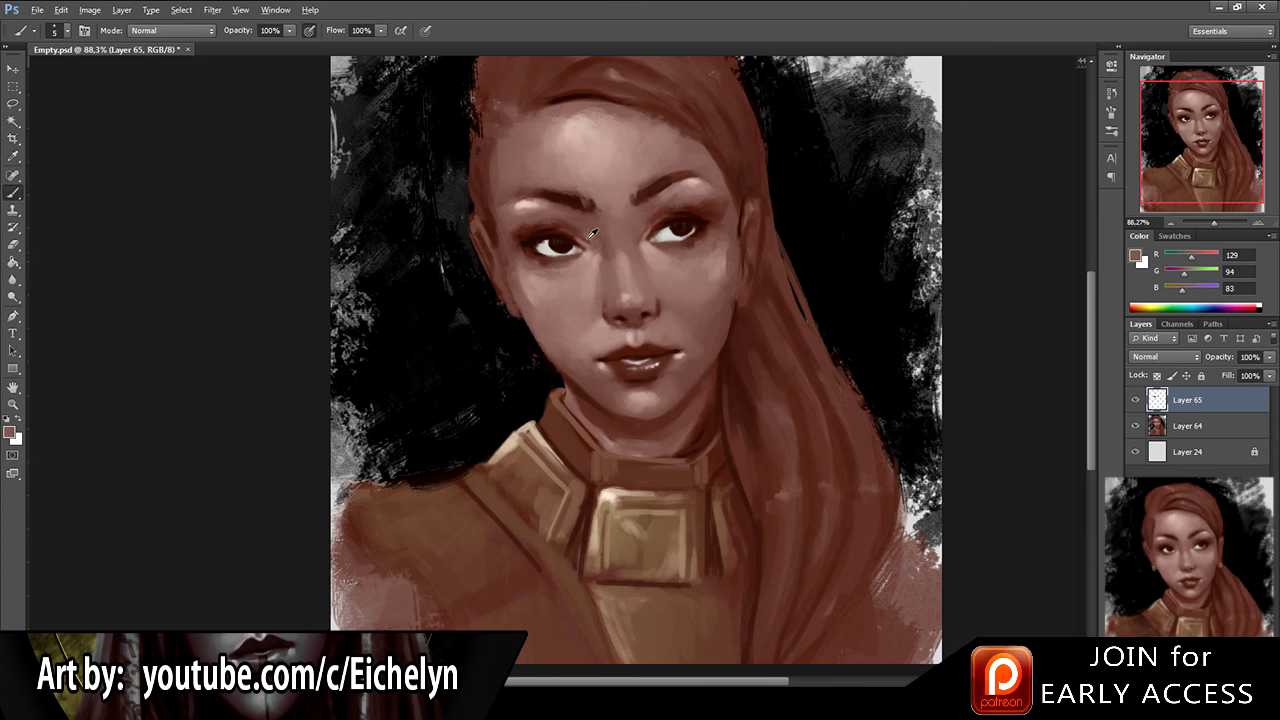
Step: Merge Layer 65 with Layer 64
mouse_move(610, 200)
left_mouse_down()
mouse_move(532, 202)
mouse_move(585, 200)
left_mouse_up()
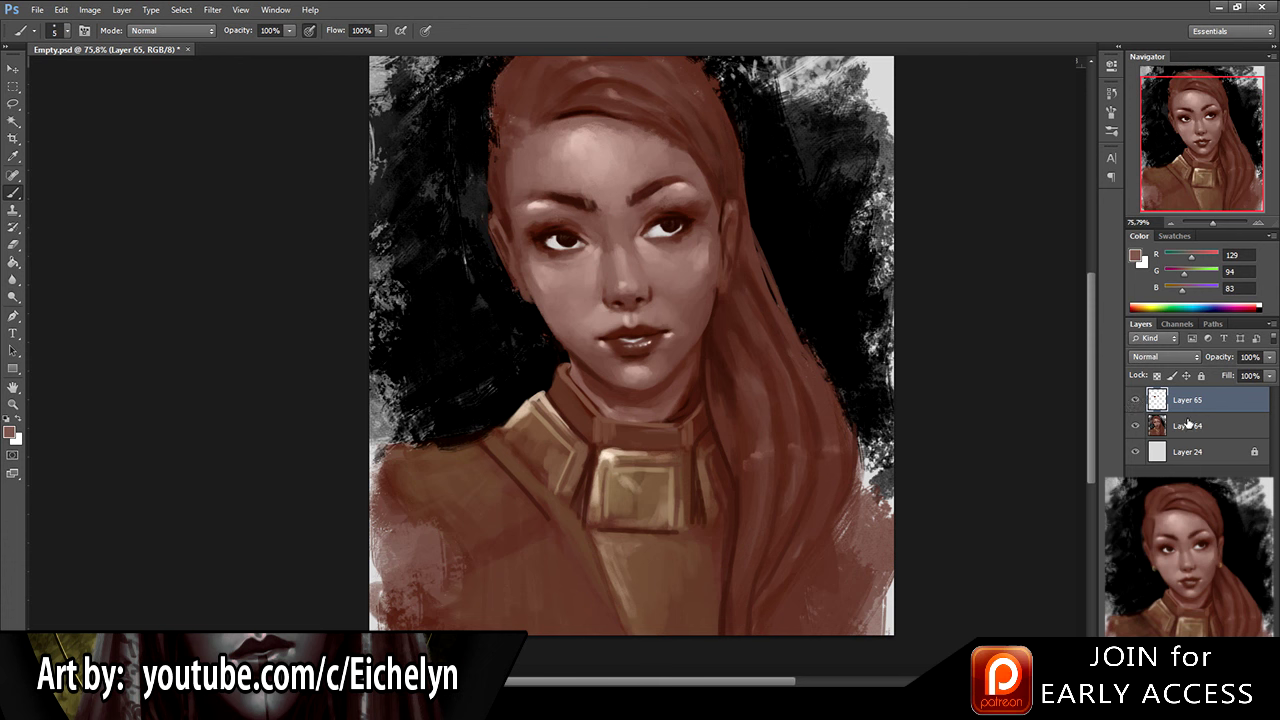
key("ctrl+e")
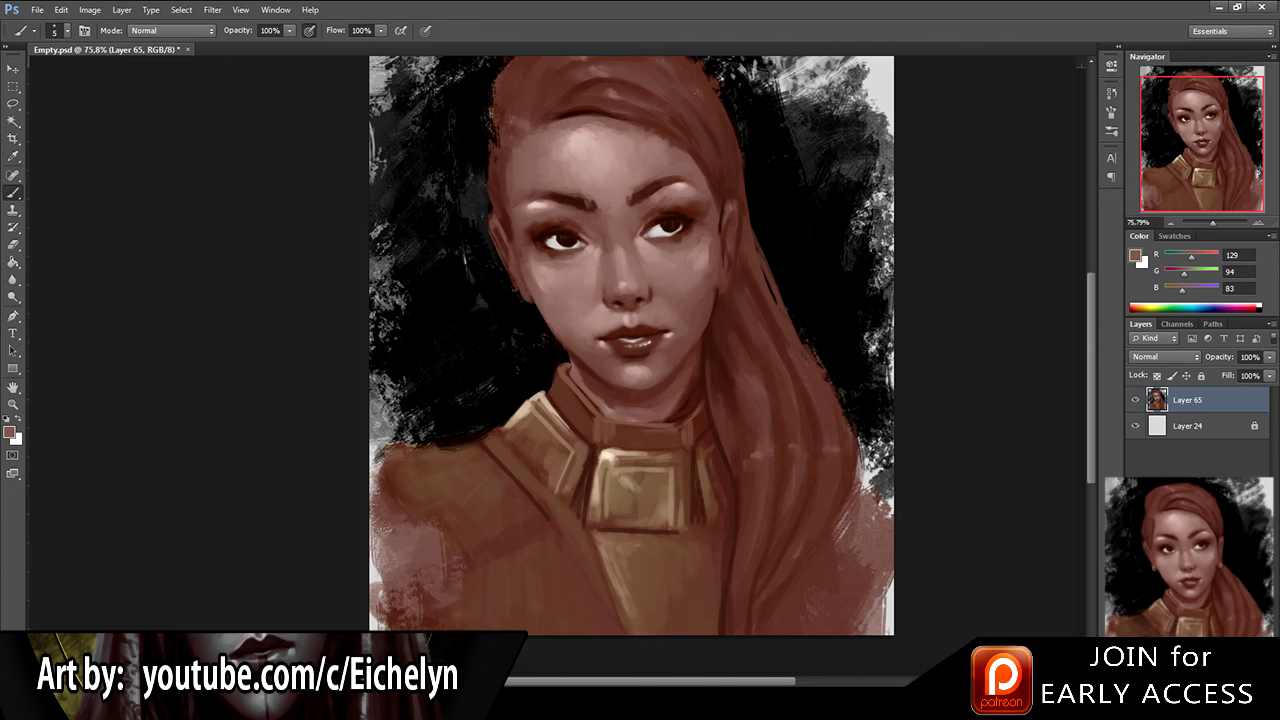
Step: Soften the shading beneath the eye opposite the ponytail using a 16 px brush with sampled skin tones, including RGB 135, 99, 88
scroll(620, 205, "up", 2)
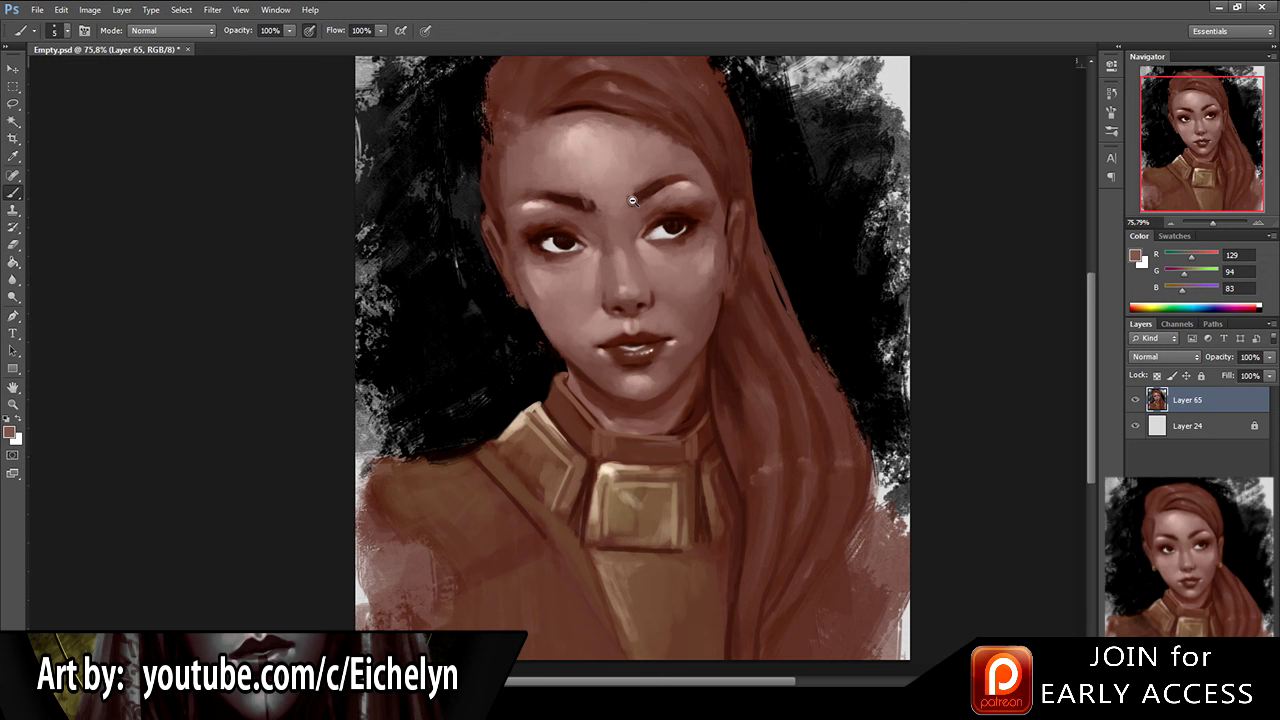
key("bracketright")
key("bracketright")
key("bracketright")
key("bracketright")
key("bracketright")
key("bracketright")
key("bracketright")
key("bracketright")
left_click(334, 130, "alt")
left_click(532, 274, "alt")
left_click(529, 272, "alt")
left_click(540, 268, "alt")
left_click(543, 264, "alt")
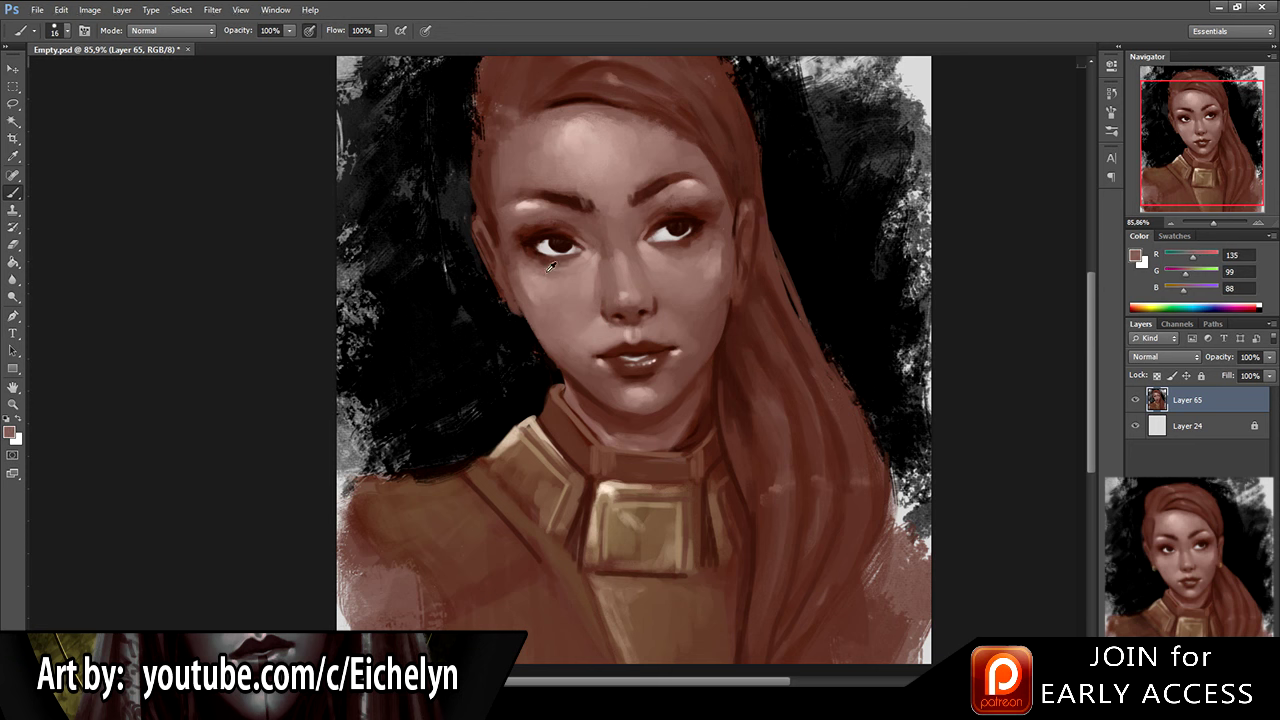
left_click(538, 274, "alt")
Step: Soften the shading beneath the ponytail-side eye using a 16 px brush with sampled skin tones, RGB 155, 121, 111 and 118, 81, 70
left_click(687, 251, "alt")
left_click(686, 252, "alt")
left_click(668, 261, "alt")
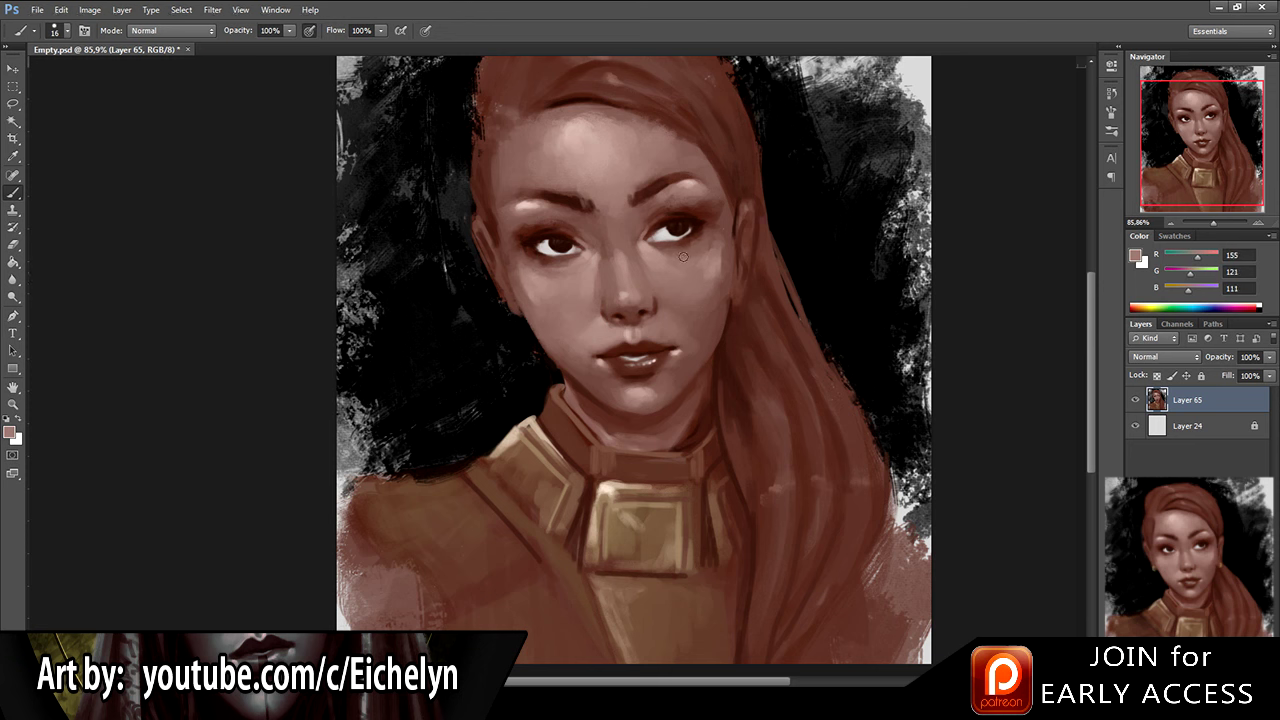
left_click(682, 255, "alt")
left_click(666, 248, "alt")
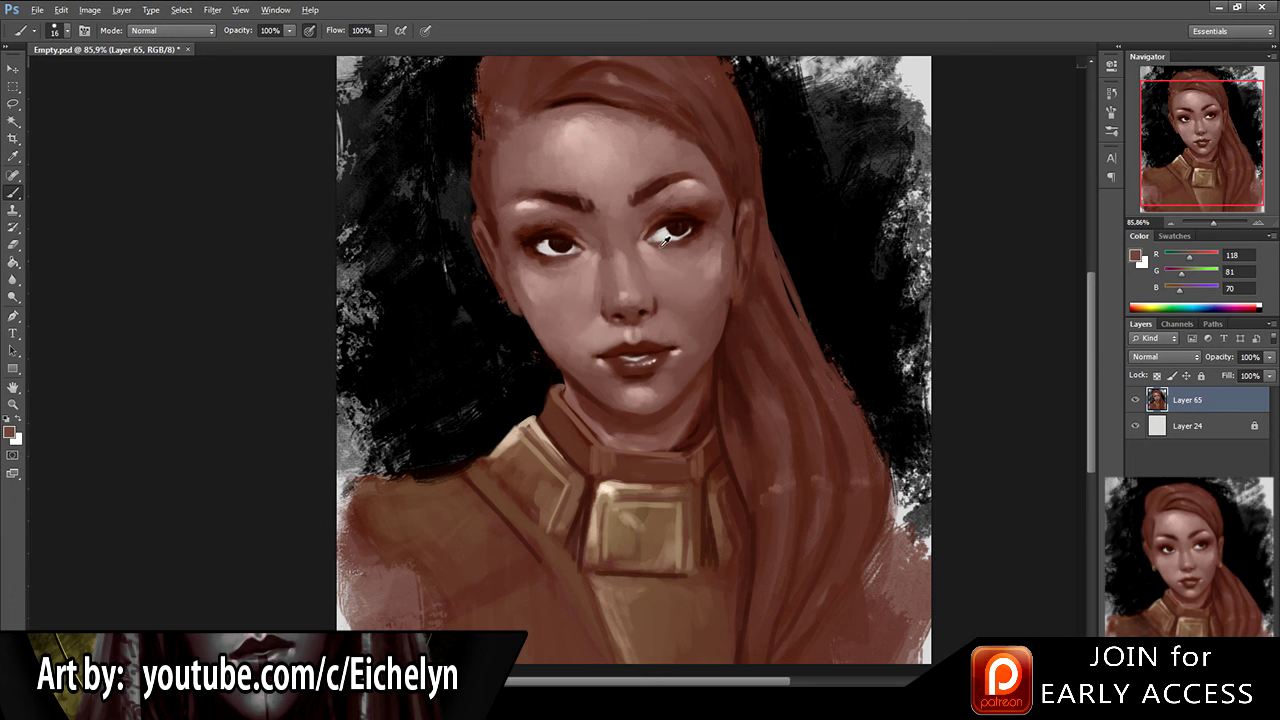
left_click(668, 258, "alt")
left_click(666, 265, "alt")
Step: Smooth the upper cheek on the ponytail side using a 34 px brush and skin tones sampled from the cheek
key("d")
left_click(714, 273, "alt")
key("bracketright")
left_click(696, 268, "alt")
Step: Blend the cheek opposite the ponytail using sampled skin tones, including RGB 171, 138, 127 and 145, 110, 99
left_click(535, 291, "alt")
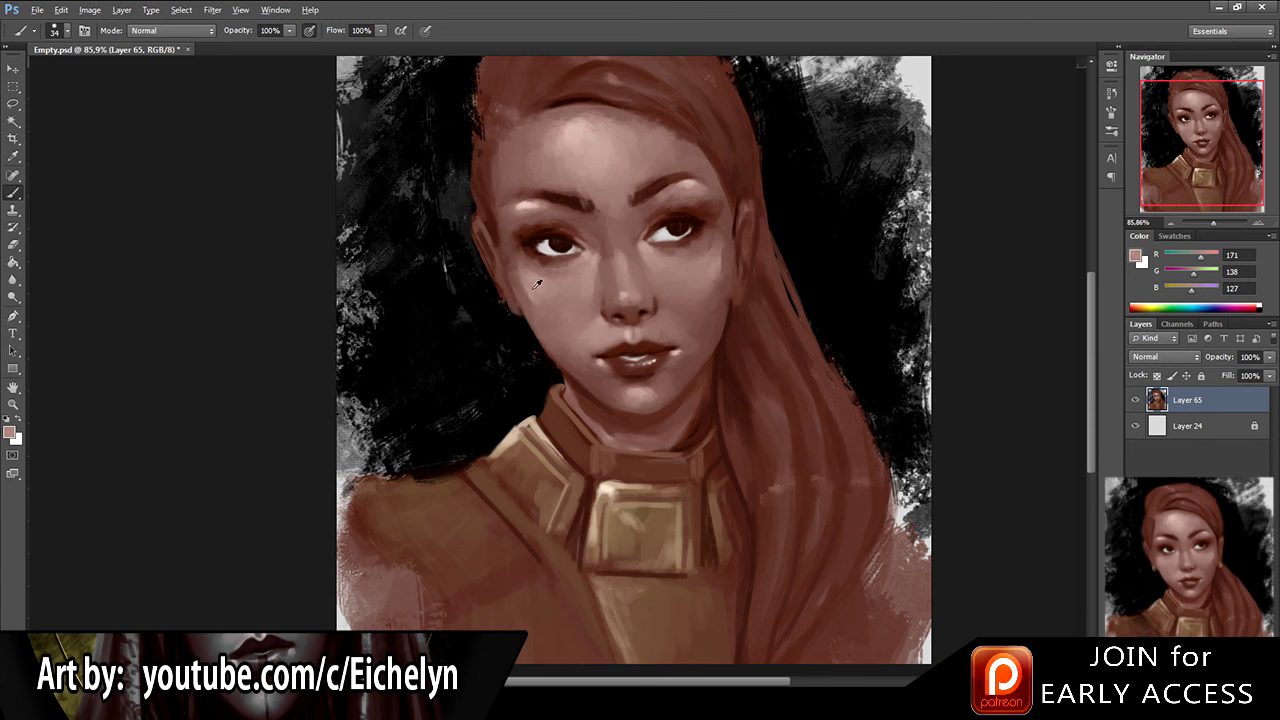
left_click(533, 299, "alt")
left_click(518, 281, "alt")
key("e")
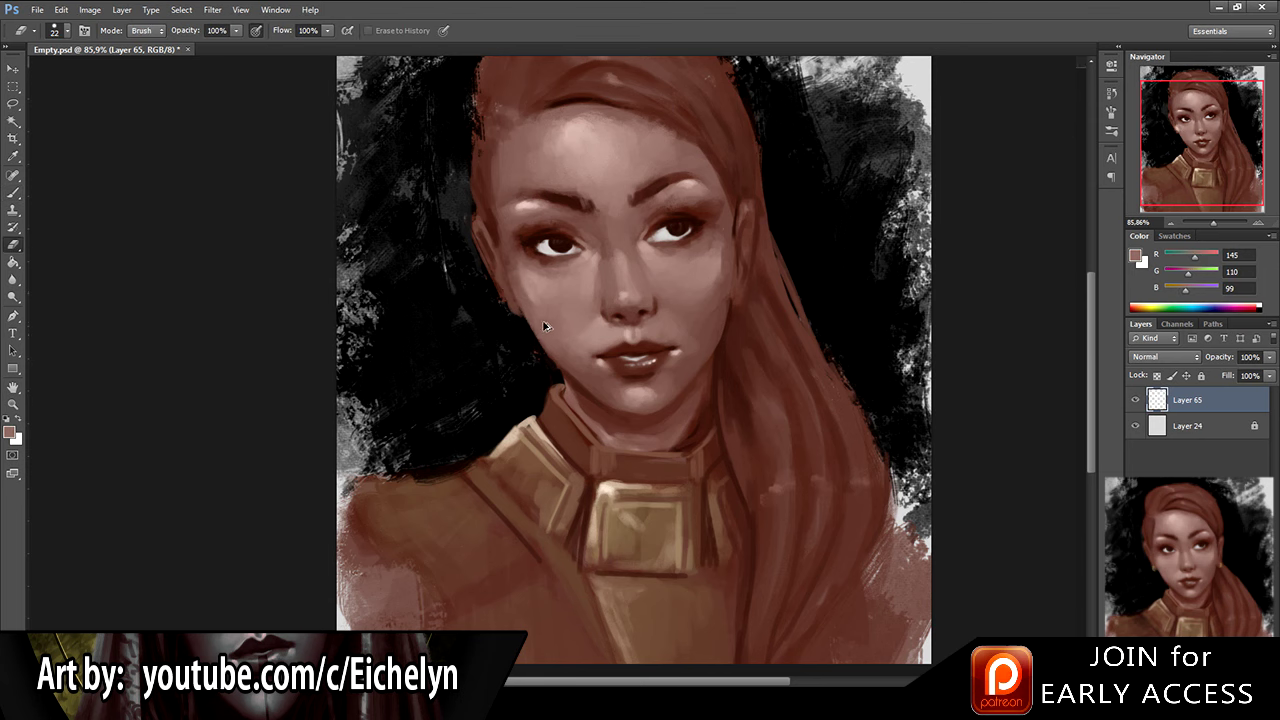
key("b")
left_click(526, 287, "alt")
left_click(536, 290, "alt")
left_click(528, 276, "alt")
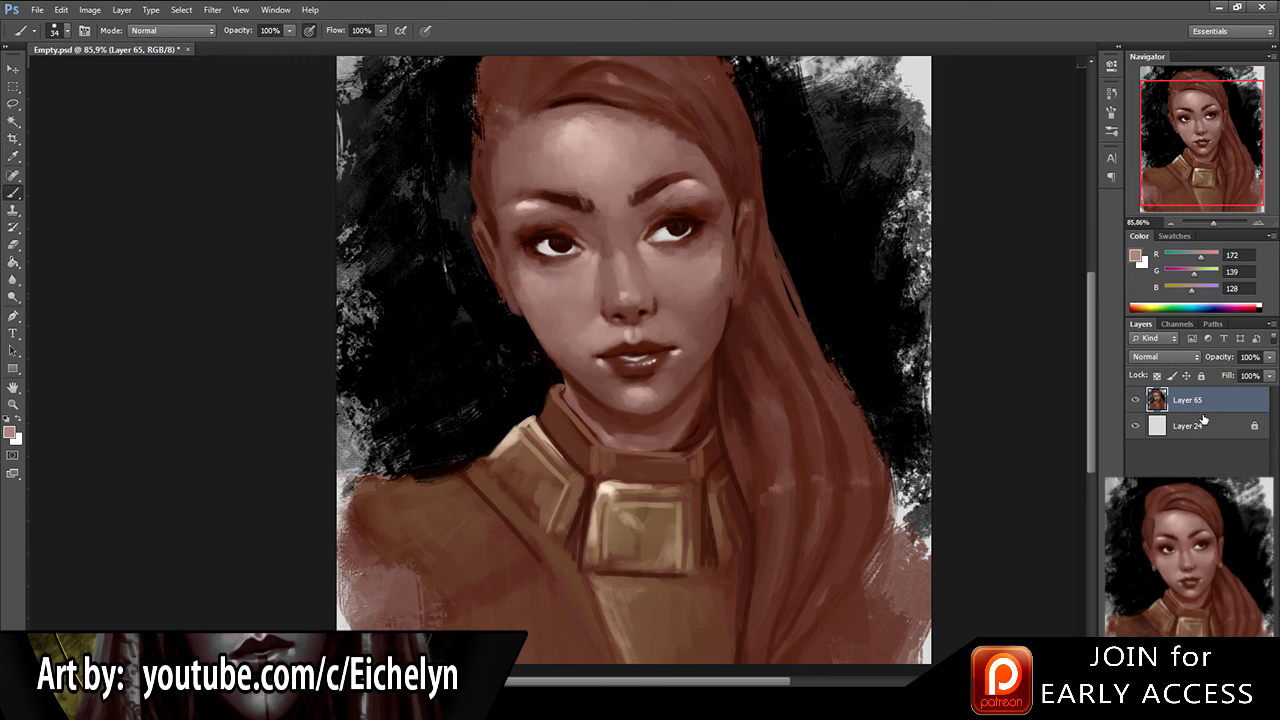
Step: Add a new layer above Layer 65 and reduce the brush size to 22 px
key("ctrl+shift+alt+n")
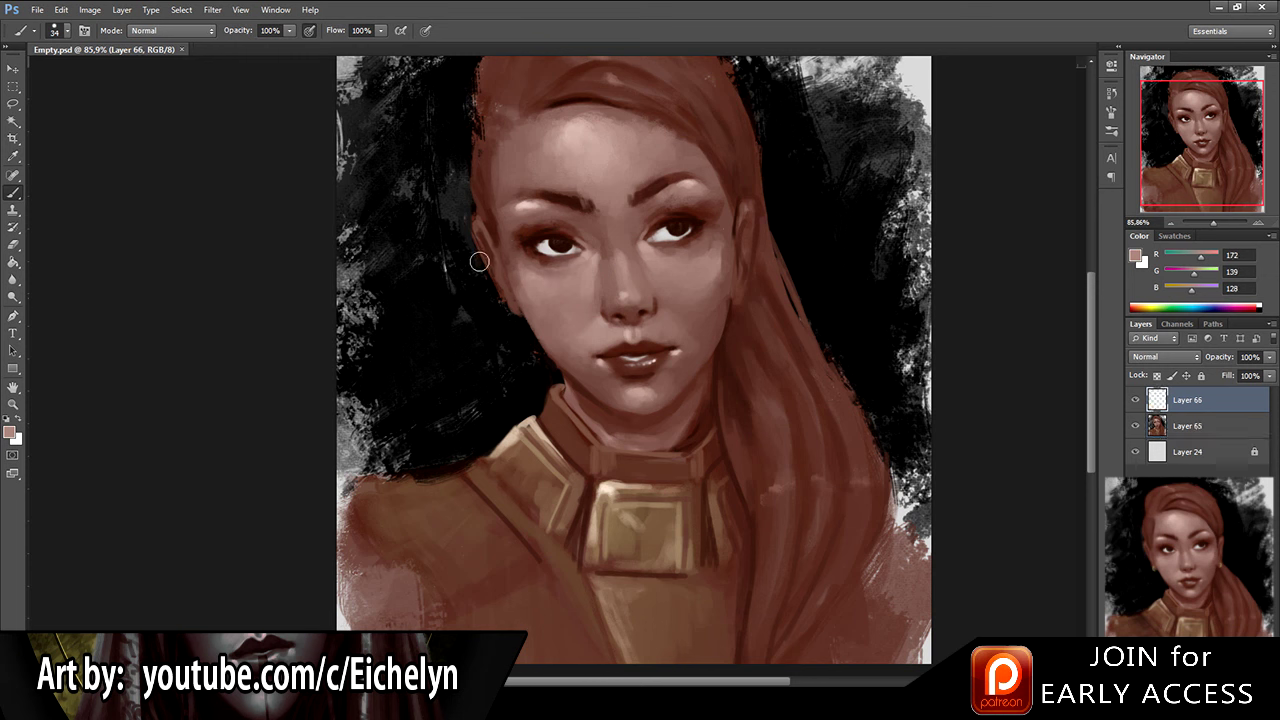
key("bracketleft")
key("bracketleft")
left_click(474, 98)
left_click_drag(495, 216, 477, 260)
left_click(416, 220)
left_click(398, 234)
key("ctrl+alt+z")
key("ctrl+alt+z")
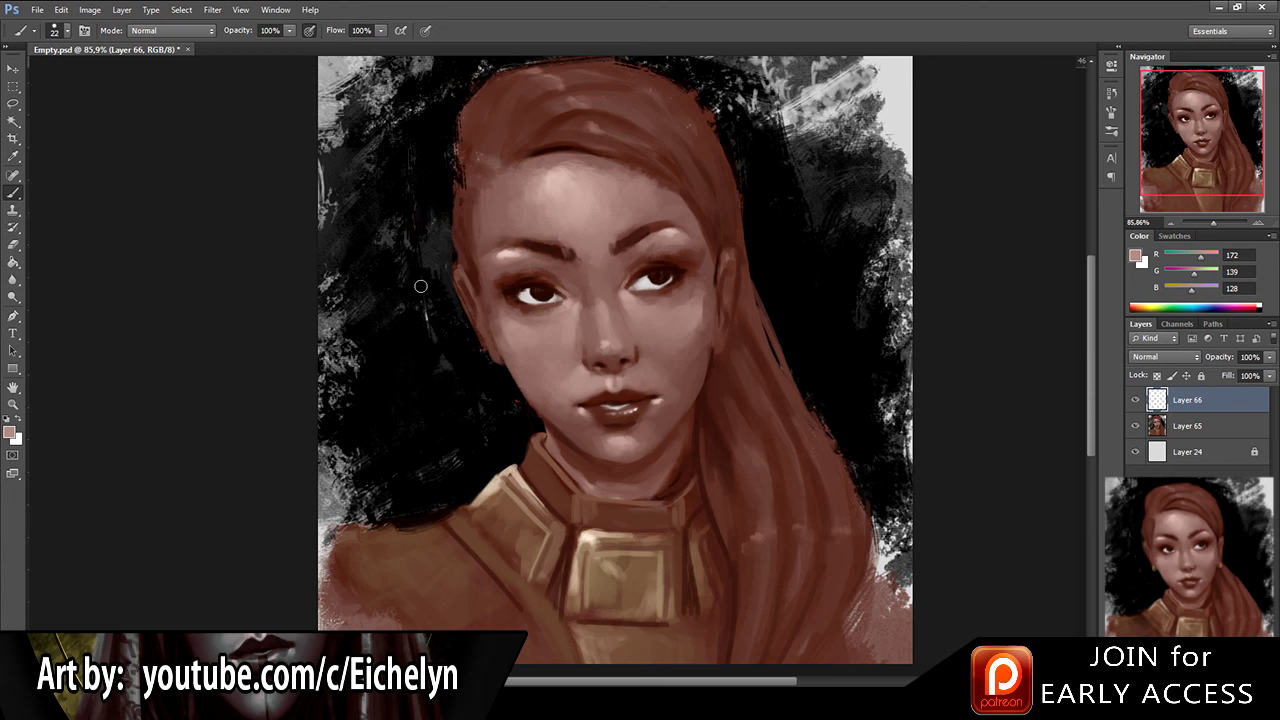
Step: Darken the hair strands above the forehead using a 10 px brush with sampled browns, RGB 53, 24, 15 and 68, 32, 22
left_click(424, 84, "alt")
left_click(565, 149, "alt")
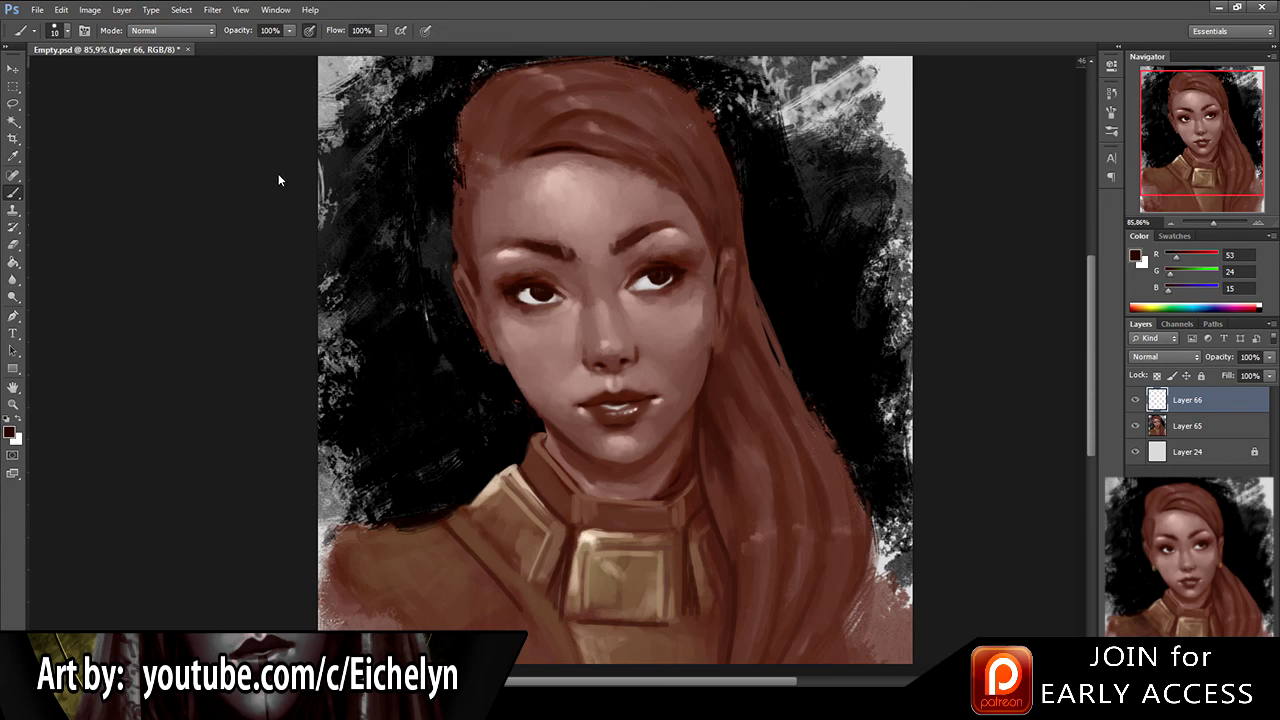
left_click(562, 121, "alt")
left_click(607, 107, "alt")
left_click(601, 109, "alt")
key("e")
key("b")
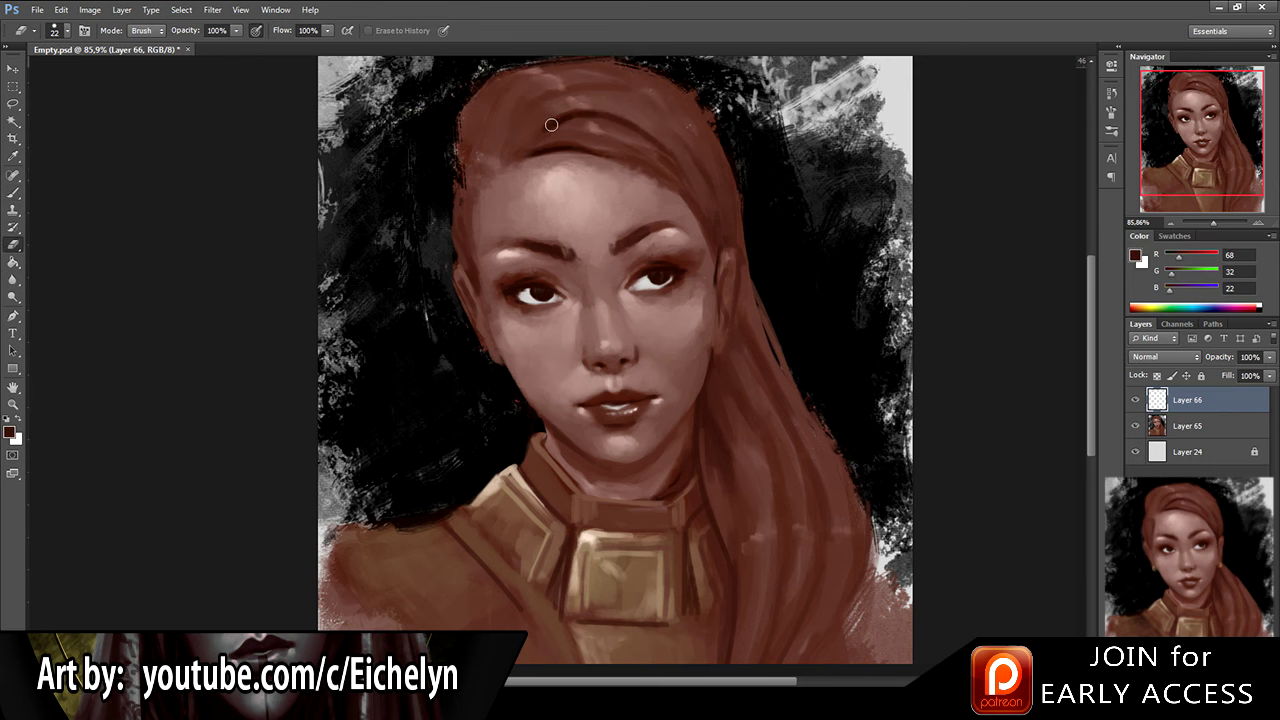
Step: Paint dark strands sweeping across the crown of the hair using sampled browns, RGB 78, 39, 26 and 83, 42, 29
left_click(551, 131, "alt")
left_click(546, 126, "alt")
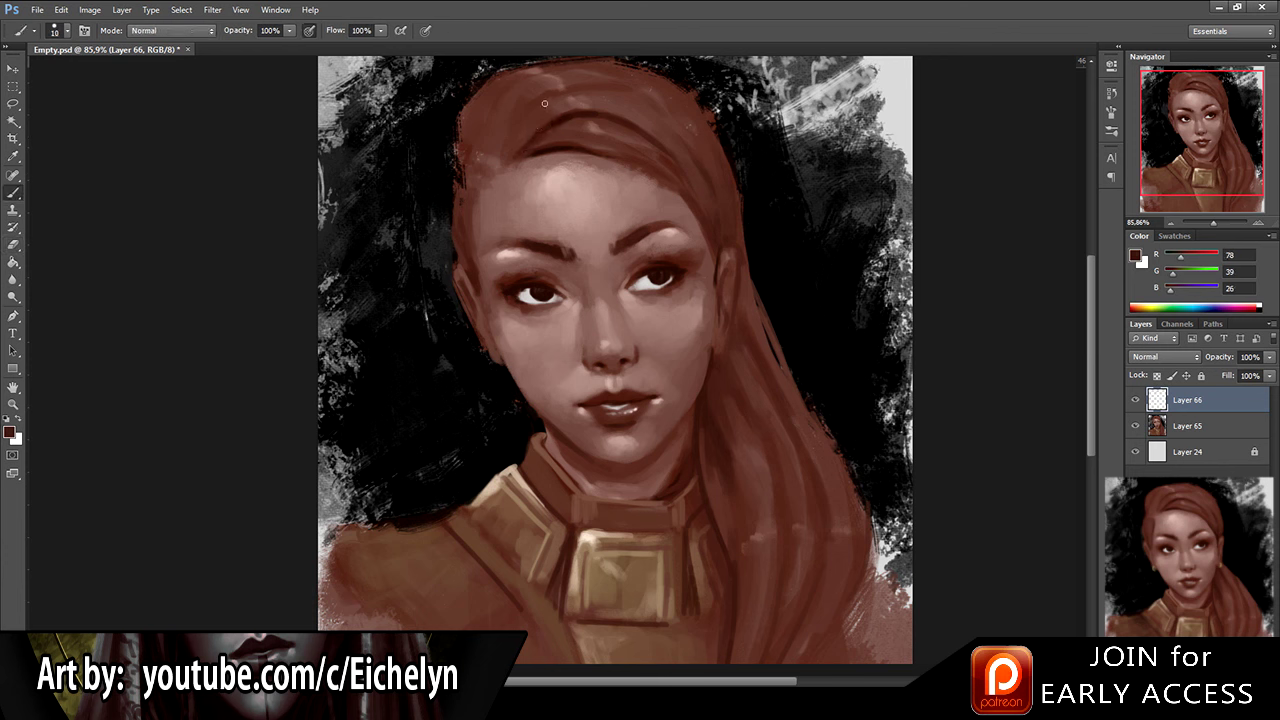
left_click_drag(547, 96, 631, 94)
key("e")
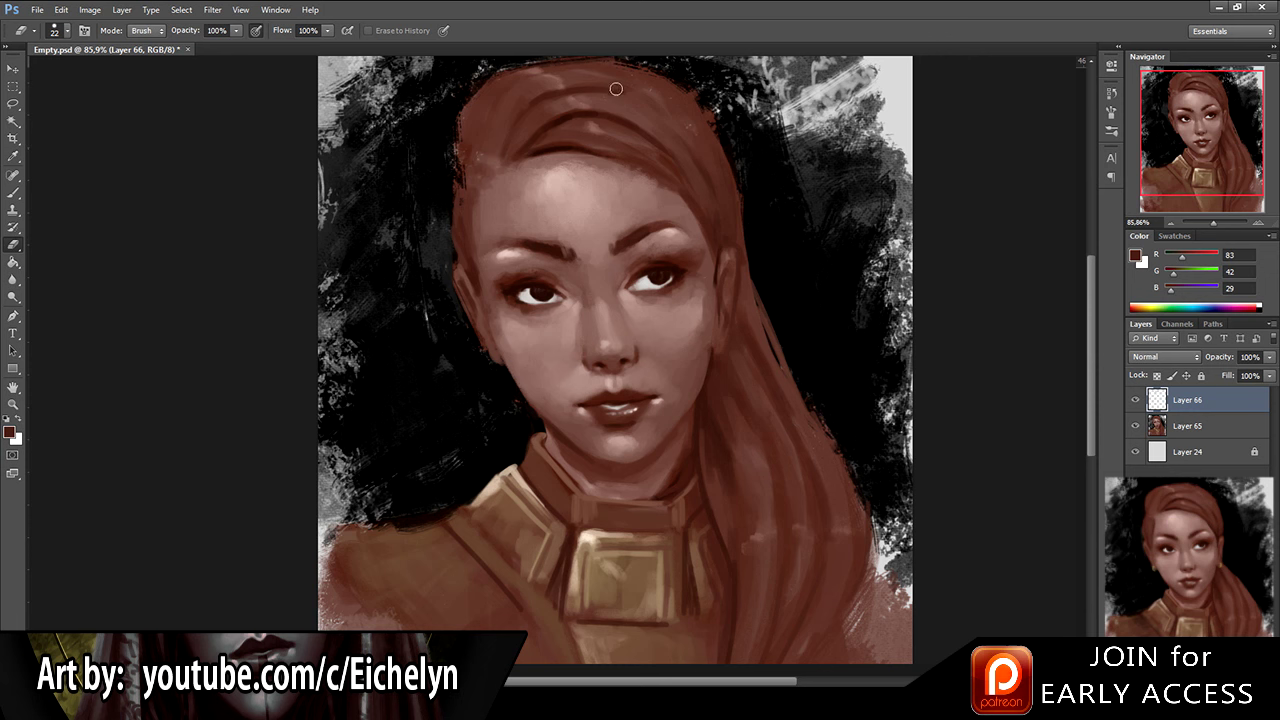
Step: Refine the crown strands with sampled dark brown, RGB 69, 32, 21, and soften their ends with the eraser
key("b")
left_click(610, 122, "alt")
left_click(576, 120, "alt")
key("e")
mouse_move(509, 88)
left_mouse_down()
mouse_move(470, 159)
mouse_move(506, 91)
mouse_move(479, 151)
mouse_move(485, 87)
left_mouse_up()
key("e")
scroll(559, 133, "down", 1)
key("b")
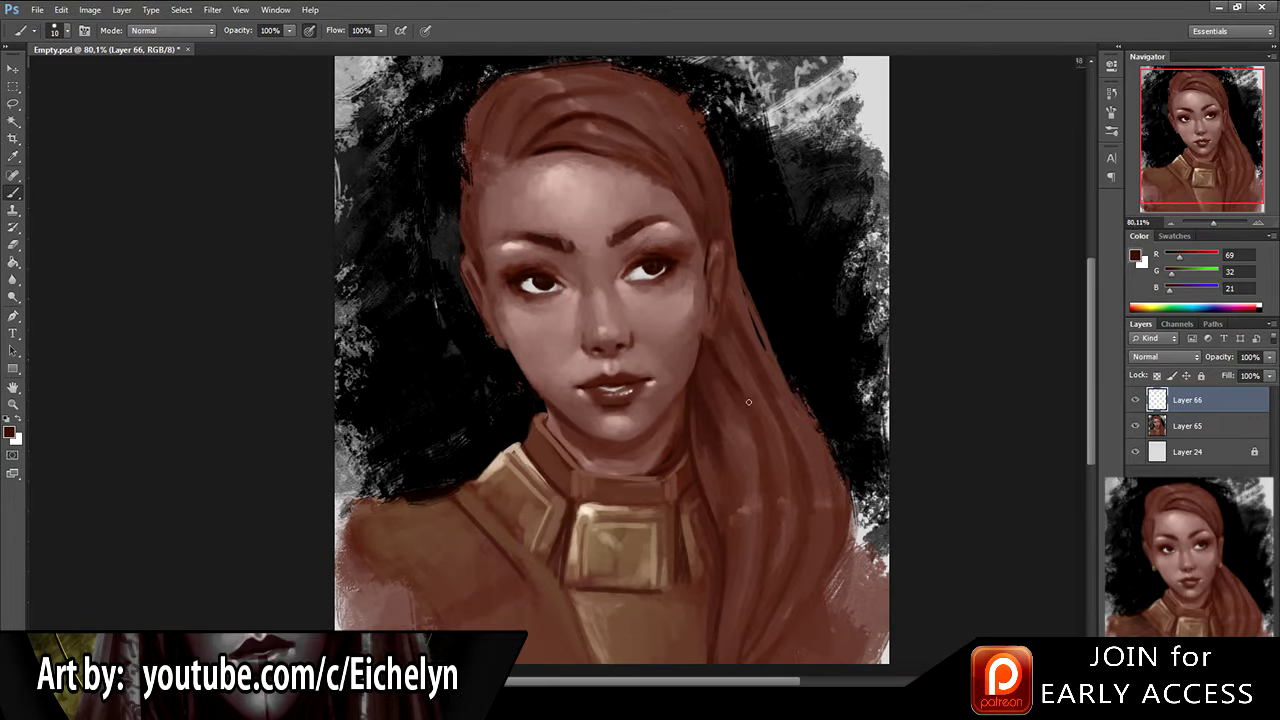
Step: Paint dark strands into the upper ponytail using the 10 px brush and tidy them with the eraser
key("e")
key("b")
left_click_drag(761, 358, 775, 398)
key("e")
key("b")
Step: Clean up the hair edge at the temple opposite the ponytail using sampled browns (RGB 97, 55, 43 and 92, 51, 39) and near-black (RGB 22, 14, 11)
mouse_move(481, 186)
left_mouse_down()
mouse_move(479, 271)
mouse_move(483, 177)
mouse_move(468, 190)
left_mouse_up()
key("e")
key("b")
left_click(471, 191, "alt")
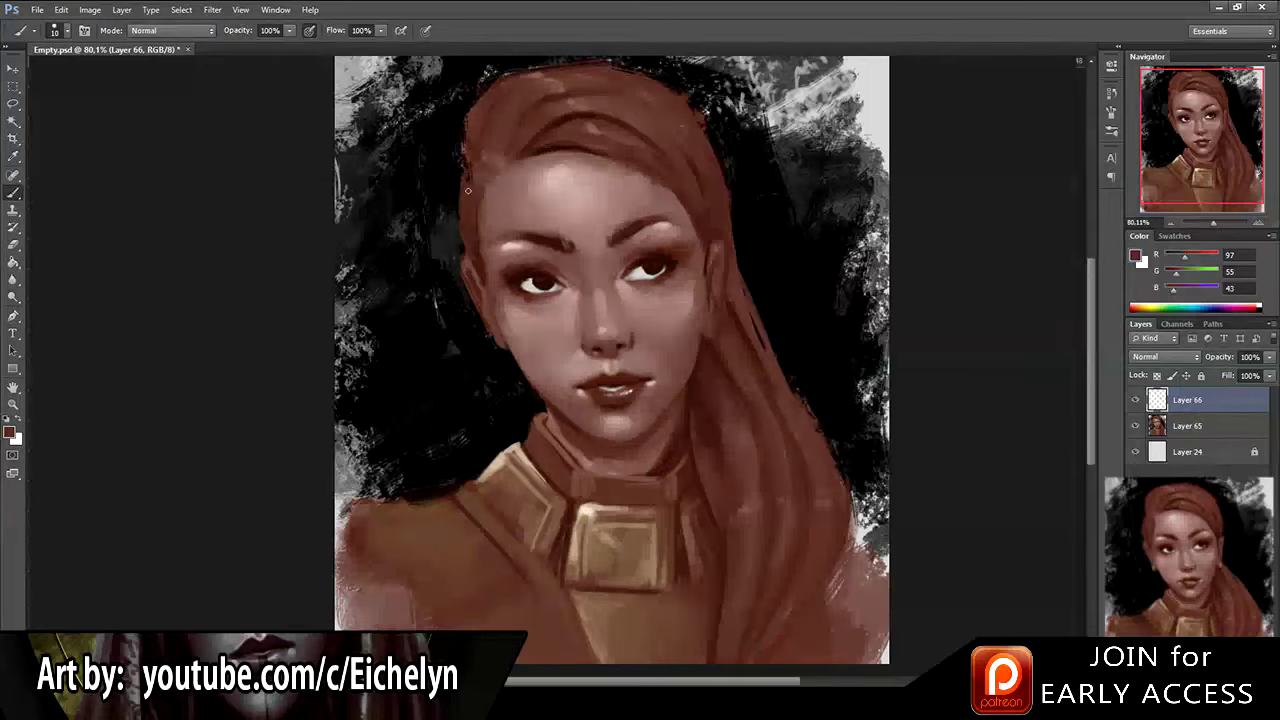
left_click(480, 204, "alt")
left_click(480, 250, "alt")
left_click(473, 142, "alt")
left_click(461, 151, "alt")
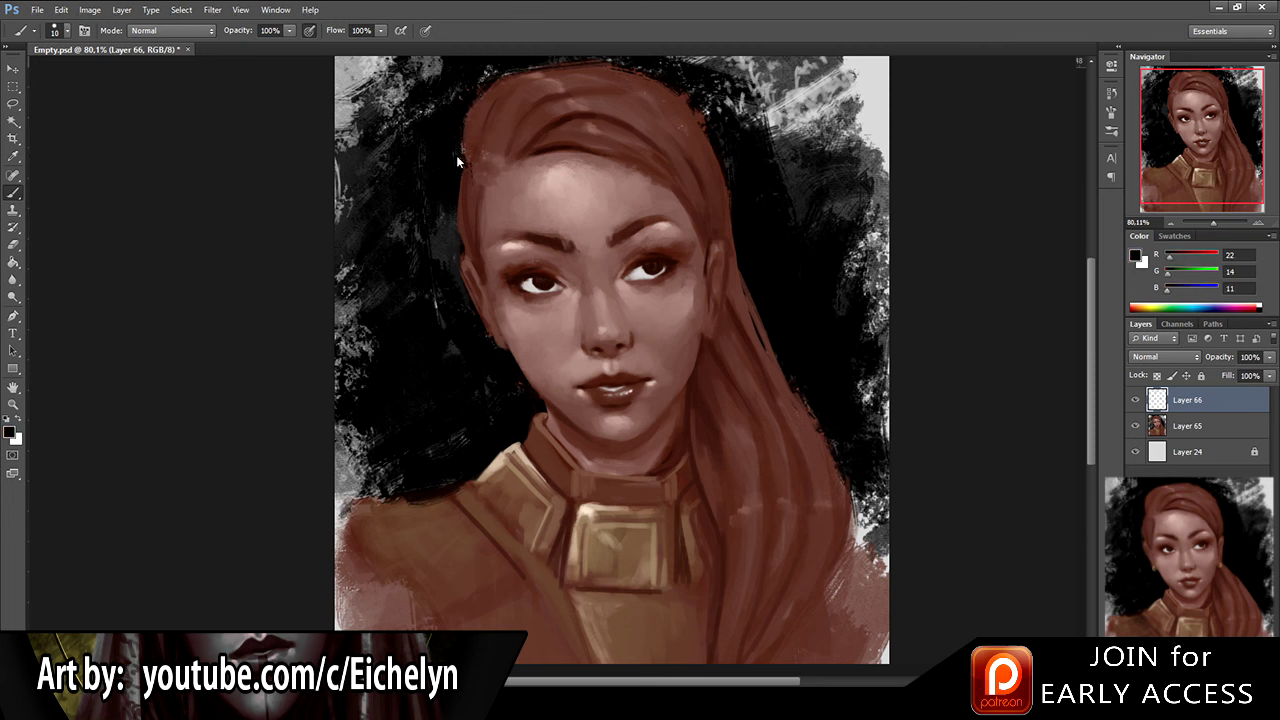
left_click(468, 170, "alt")
left_click(475, 182, "alt")
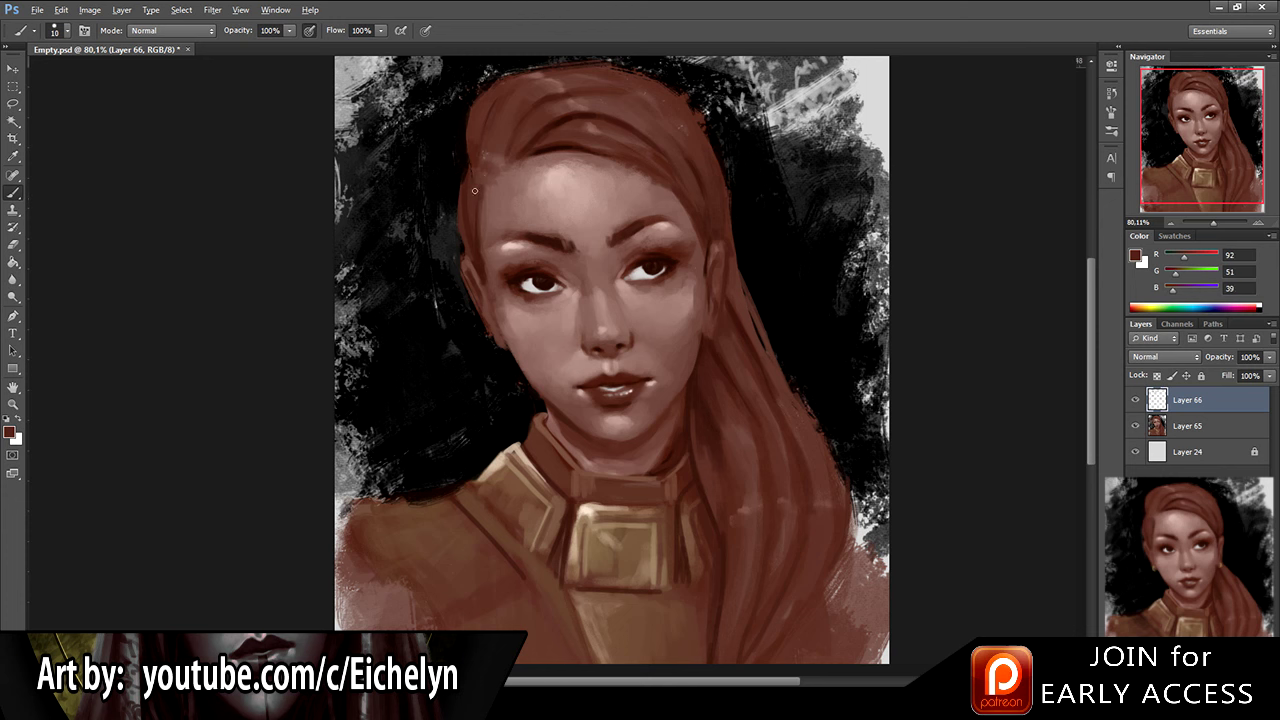
Step: Sharpen the hairline from the forehead to the ponytail-side ear using sampled skin (RGB 127, 90, 79) and dark browns (RGB 49, 23, 14 and 57, 26, 17)
left_click(490, 145, "alt")
left_click(638, 165, "alt")
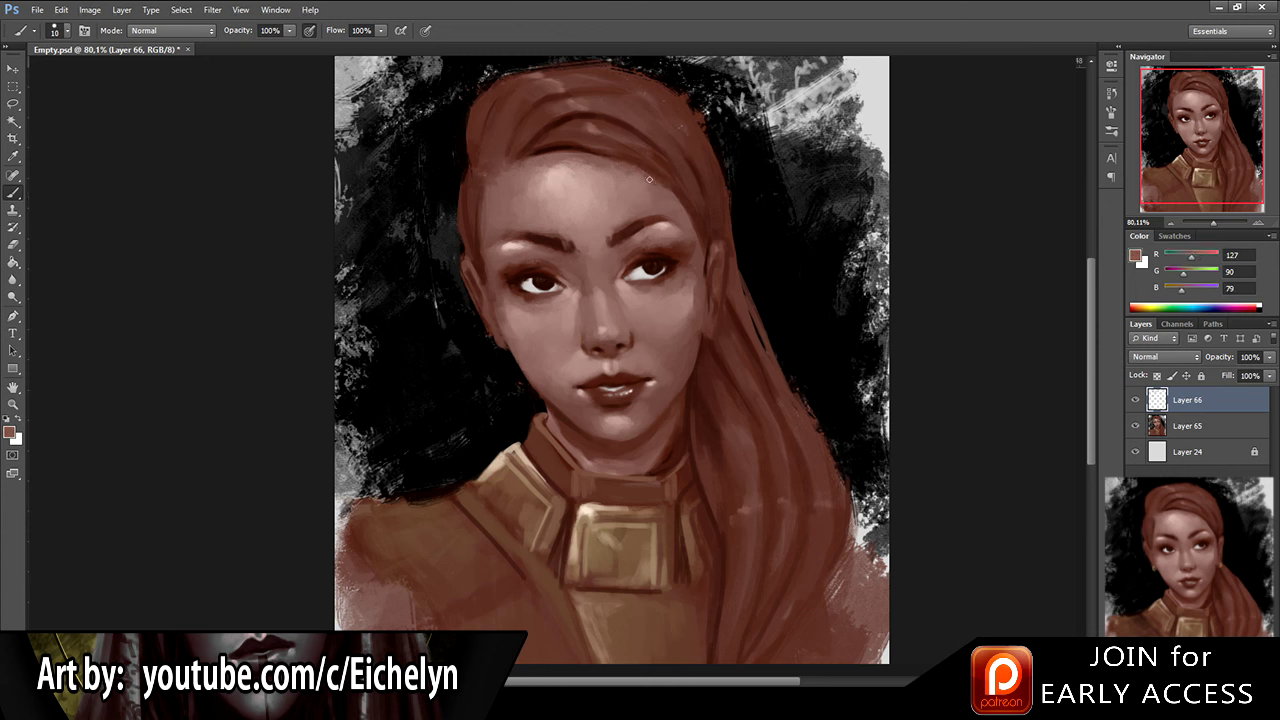
left_click(605, 155, "alt")
left_click_drag(668, 187, 699, 248)
left_click(566, 145, "alt")
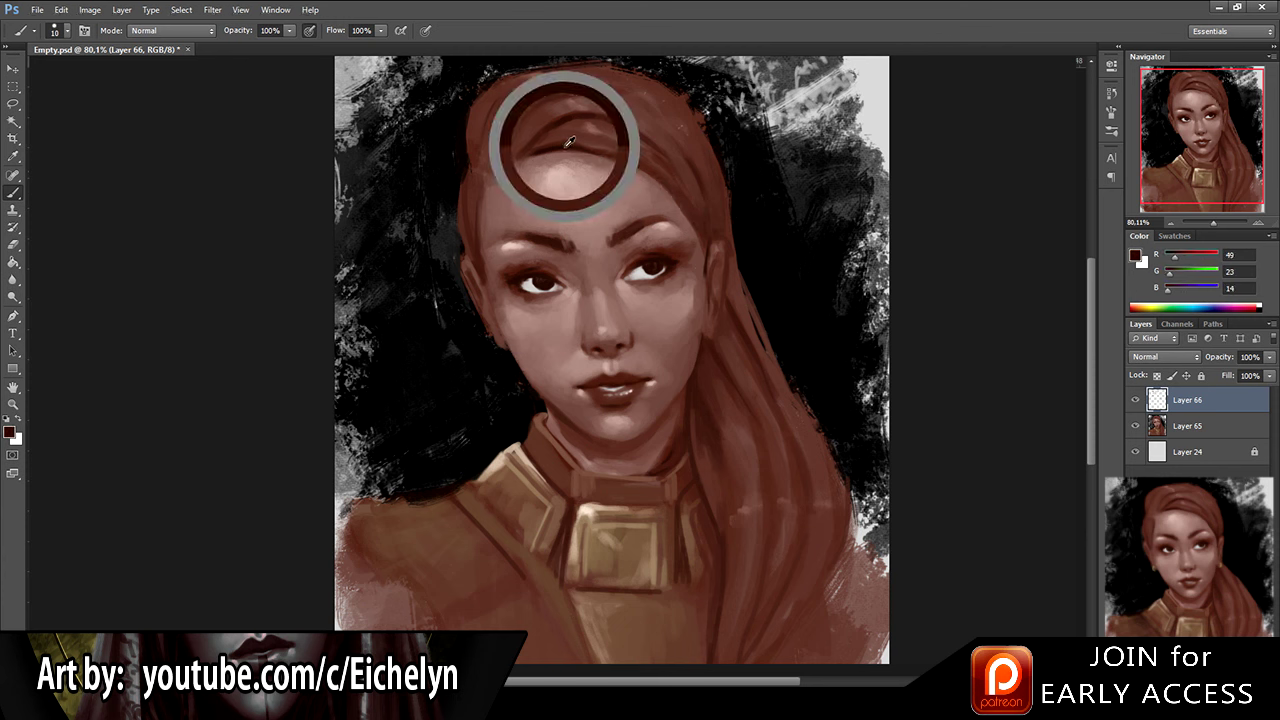
mouse_move(662, 187)
left_mouse_down()
mouse_move(708, 245)
mouse_move(705, 264)
left_mouse_up()
left_click(705, 232, "alt")
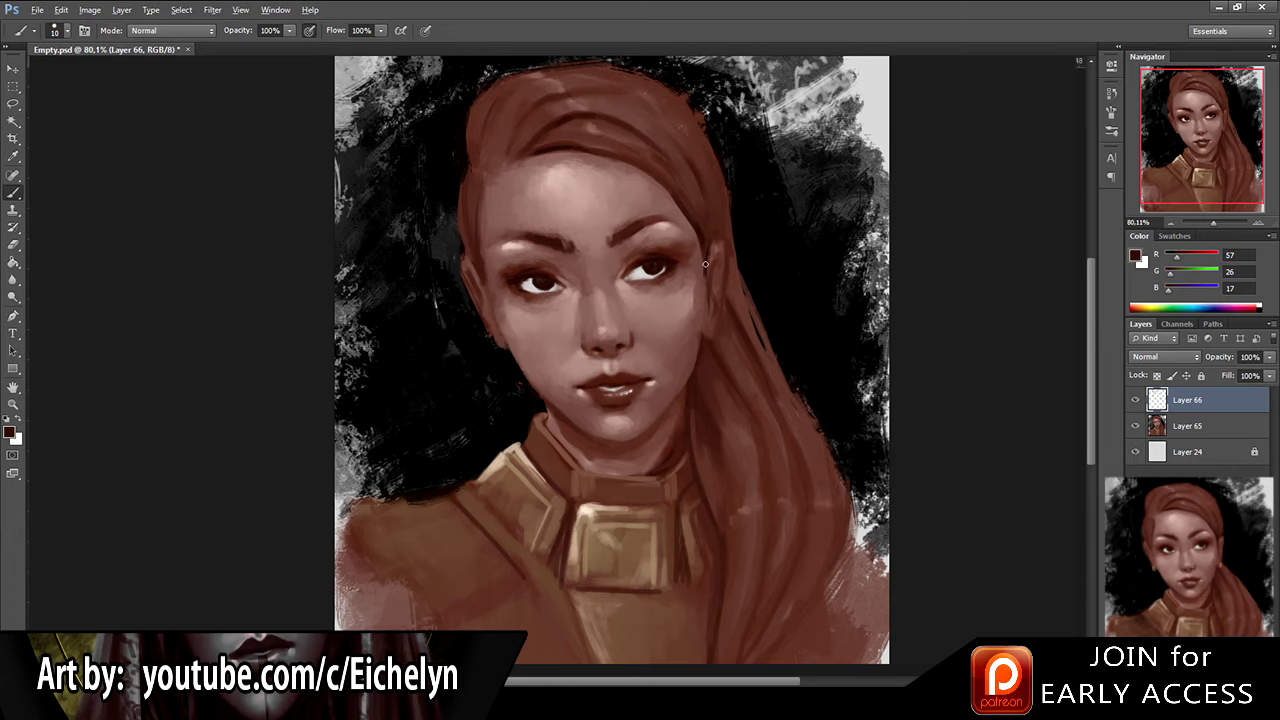
Step: Trim the hair outline behind the ponytail-side ear using sampled near-black, RGB 7, 6, 6, and repaint its edge with brown, RGB 106, 65, 52
left_click(723, 233, "alt")
left_click(742, 209, "alt")
mouse_move(734, 244)
left_mouse_down()
mouse_move(727, 190)
mouse_move(772, 352)
left_mouse_up()
left_click(731, 251, "alt")
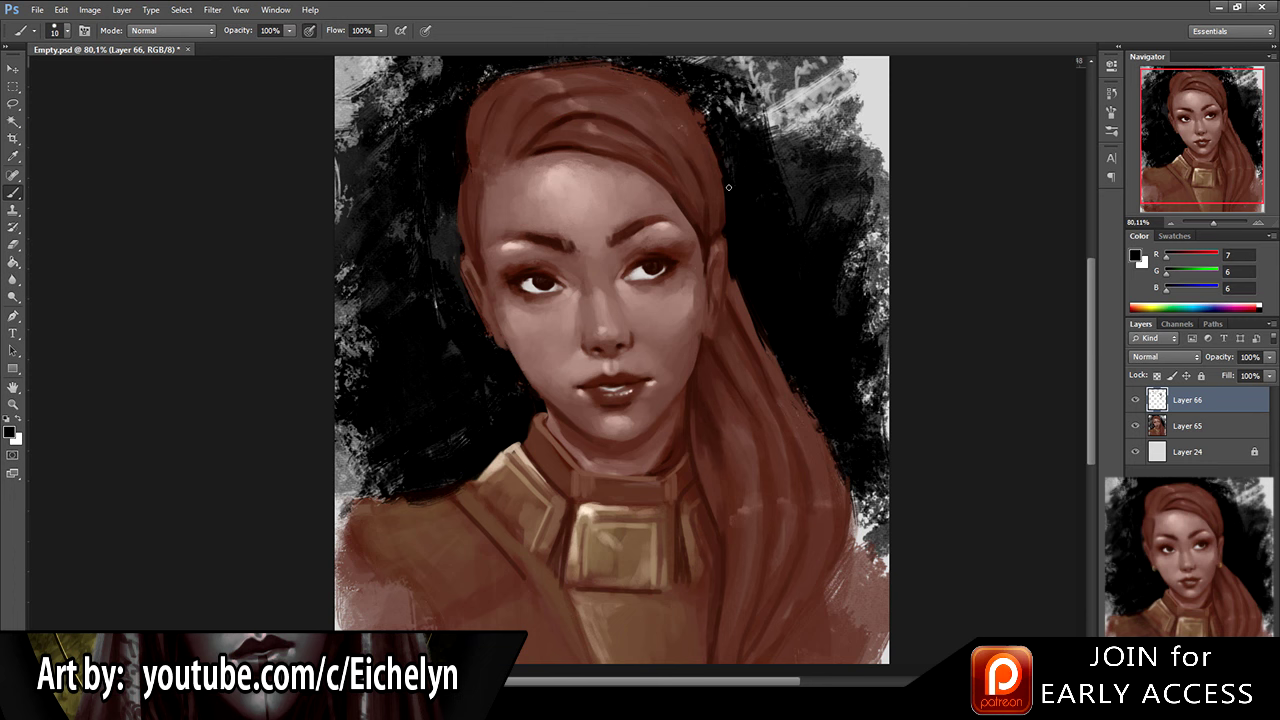
left_click_drag(732, 280, 786, 378)
left_click(751, 334, "alt")
mouse_move(745, 289)
left_mouse_down()
mouse_move(726, 302)
mouse_move(729, 285)
left_mouse_up()
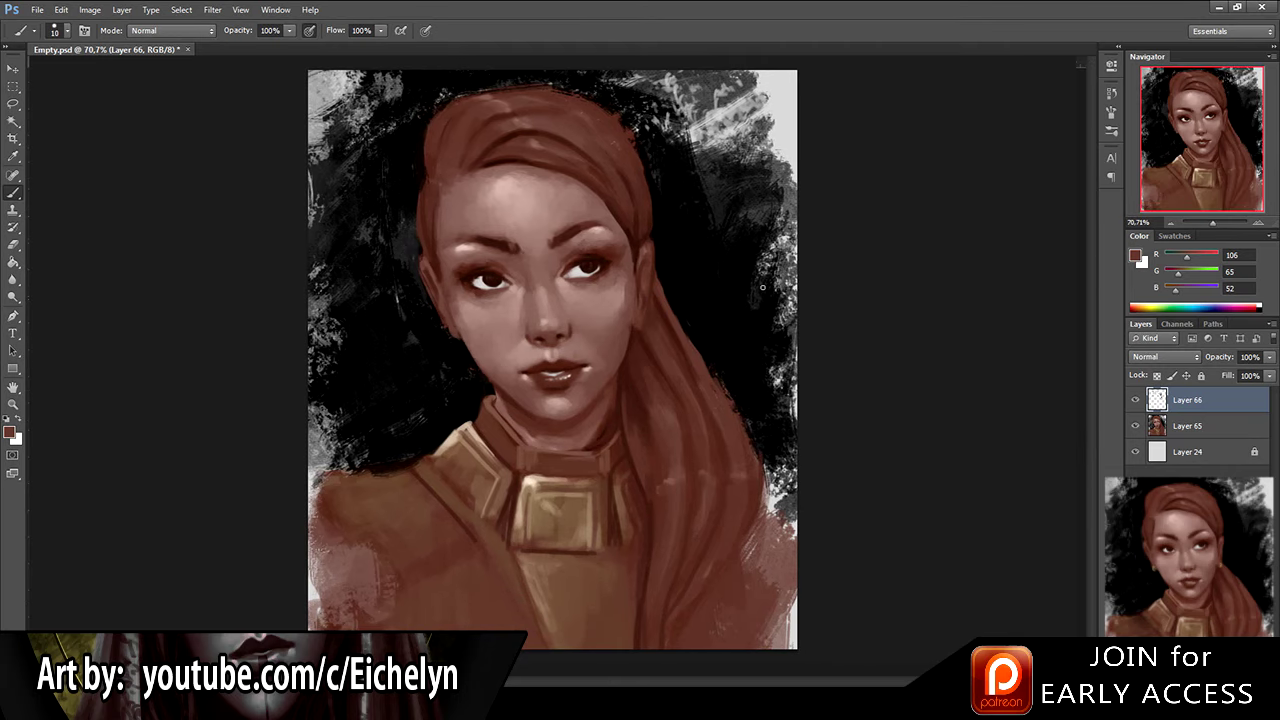
Step: Reshape the outer edge of the ponytail with sampled near-black background colour, RGB 2, 2, 2, using a 36 px brush
left_click(688, 260, "alt")
left_click(677, 283, "alt")
mouse_move(666, 263)
left_mouse_down()
mouse_move(659, 303)
mouse_move(662, 271)
mouse_move(676, 319)
mouse_move(660, 315)
mouse_move(754, 428)
mouse_move(738, 365)
mouse_move(730, 382)
mouse_move(773, 443)
left_mouse_up()
left_click_drag(731, 386, 748, 419)
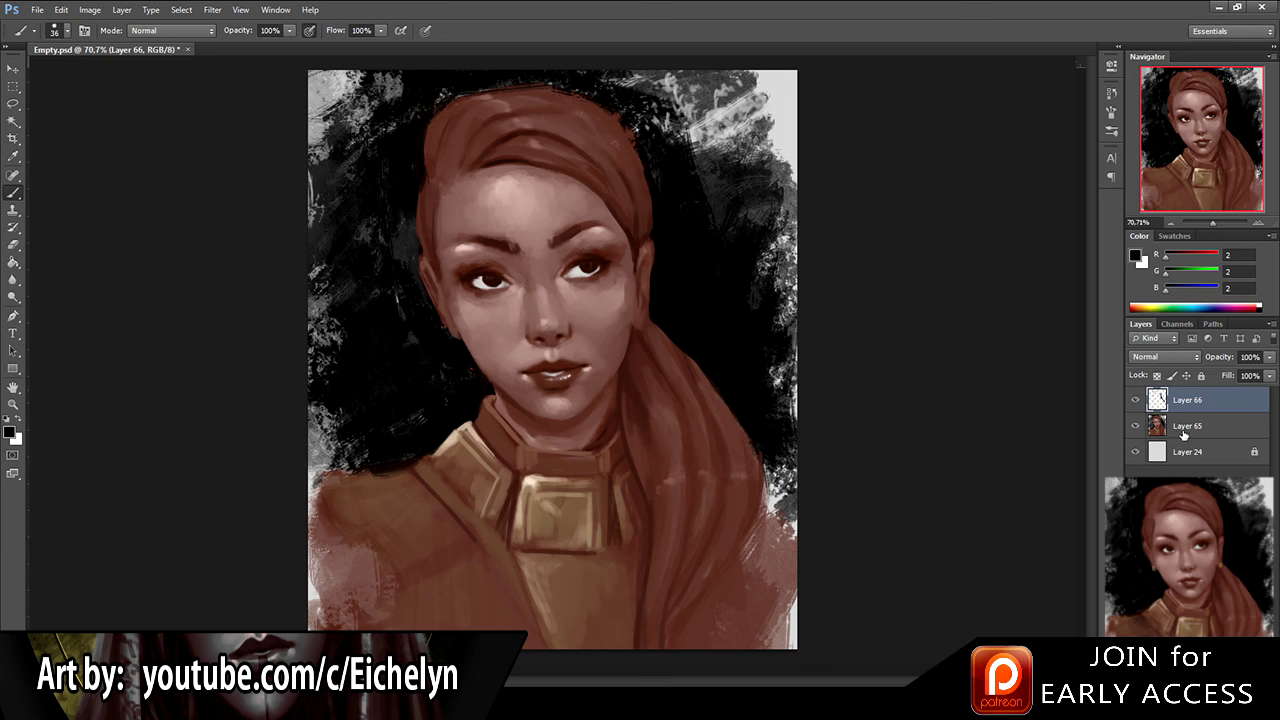
Step: Merge Layer 66 with Layer 65 and add a new layer on top
key("ctrl+e")
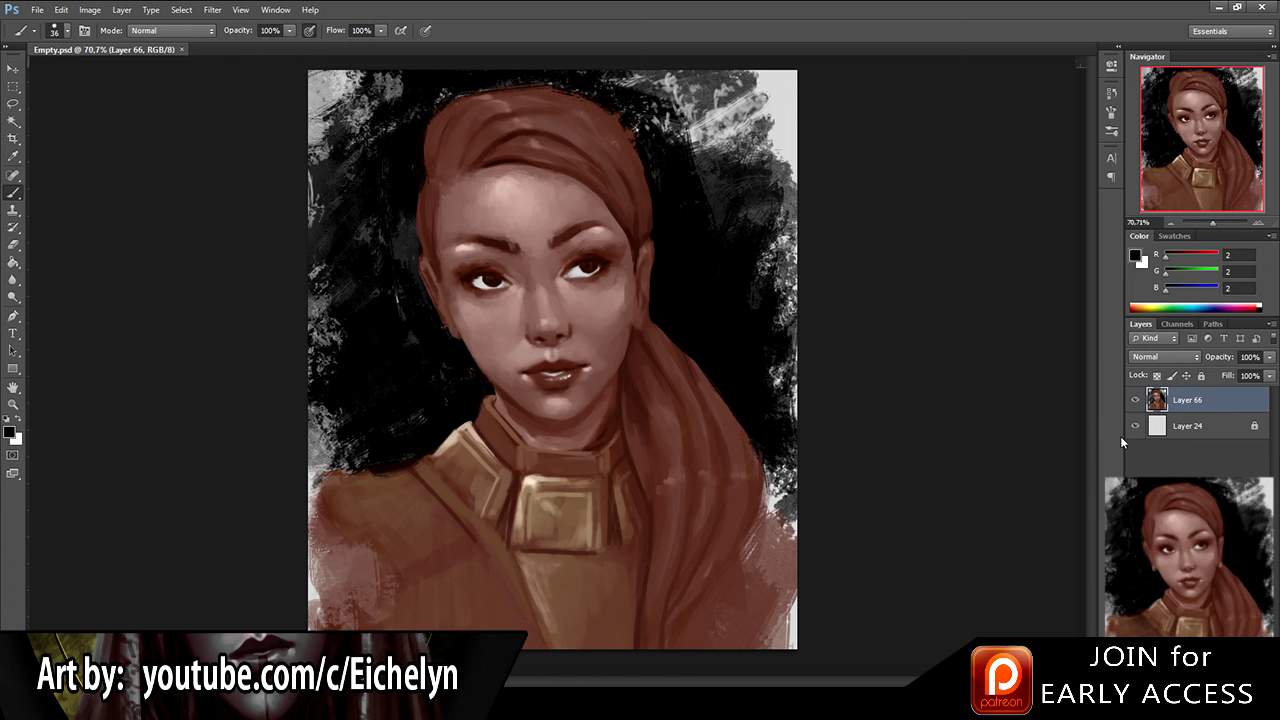
key("ctrl+alt+shift+n")
key("period")
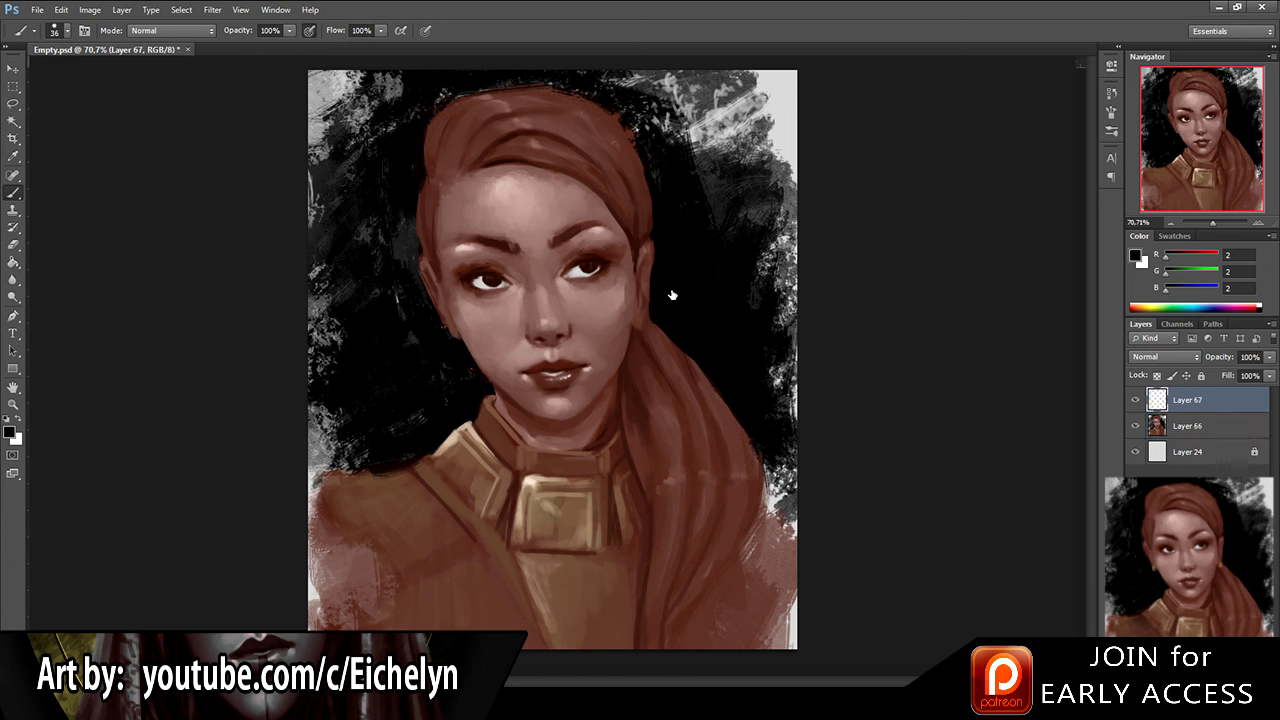
Step: Brush darker brown strokes over the shoulder and chest opposite the ponytail, using tones such as RGB 68, 35, 24 and 82, 50, 38
left_click(392, 127, "alt")
key("i")
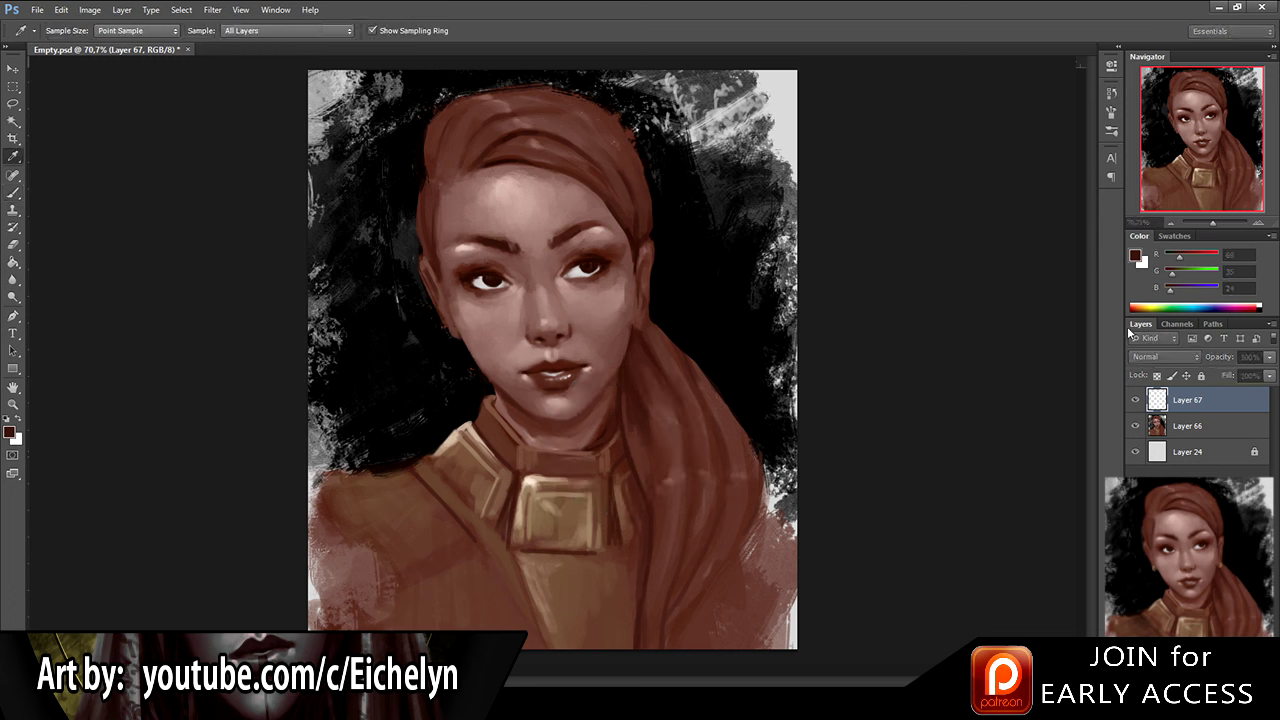
left_click(1218, 259)
key("ctrl+z")
mouse_move(430, 479)
left_mouse_down()
mouse_move(393, 499)
mouse_move(403, 477)
mouse_move(420, 478)
mouse_move(460, 512)
mouse_move(410, 532)
mouse_move(402, 514)
mouse_move(448, 514)
mouse_move(452, 534)
mouse_move(353, 592)
mouse_move(441, 576)
left_mouse_up()
left_click(404, 476, "alt")
left_click(441, 576, "alt")
left_click_drag(370, 598, 396, 618)
left_click(470, 590, "alt")
mouse_move(470, 580)
left_mouse_down()
mouse_move(438, 596)
mouse_move(466, 623)
mouse_move(492, 590)
mouse_move(477, 629)
left_mouse_up()
Step: Break up the dark shoulder and chest strokes using a textured eraser enlarged to 200 px
key("e")
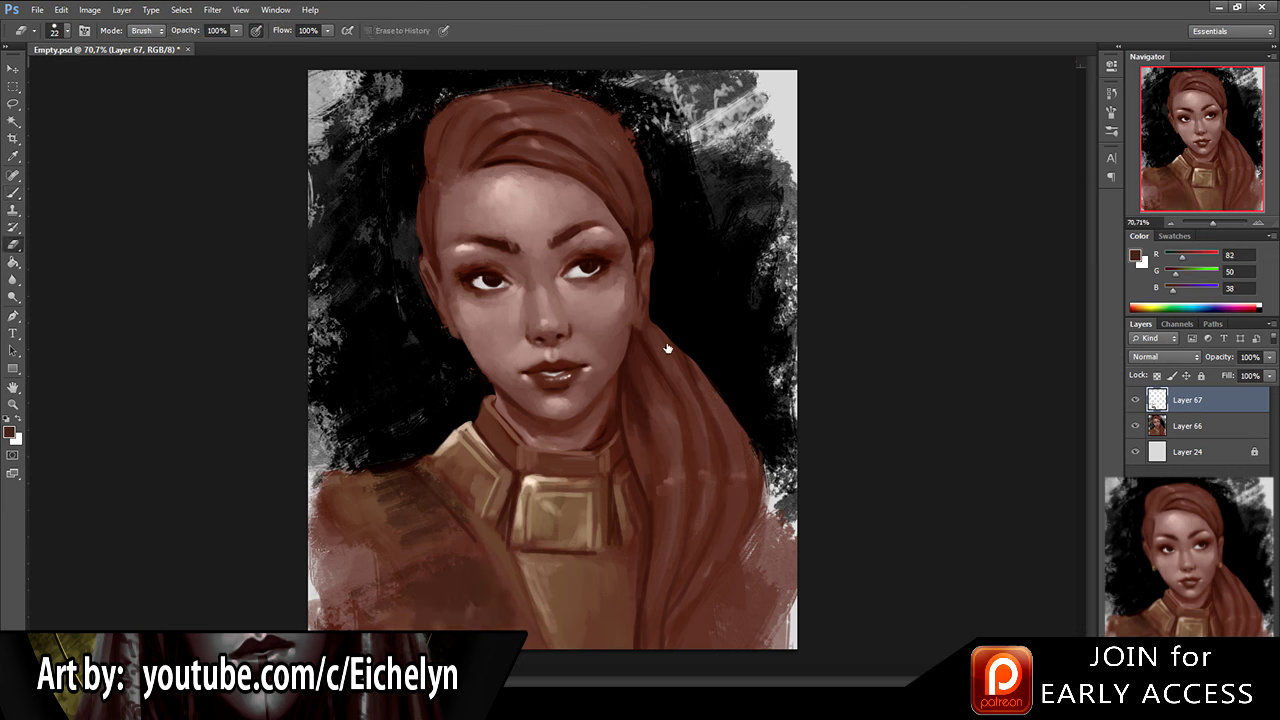
key("bracketright")
key("bracketright")
key("bracketright")
key("bracketright")
key("bracketright")
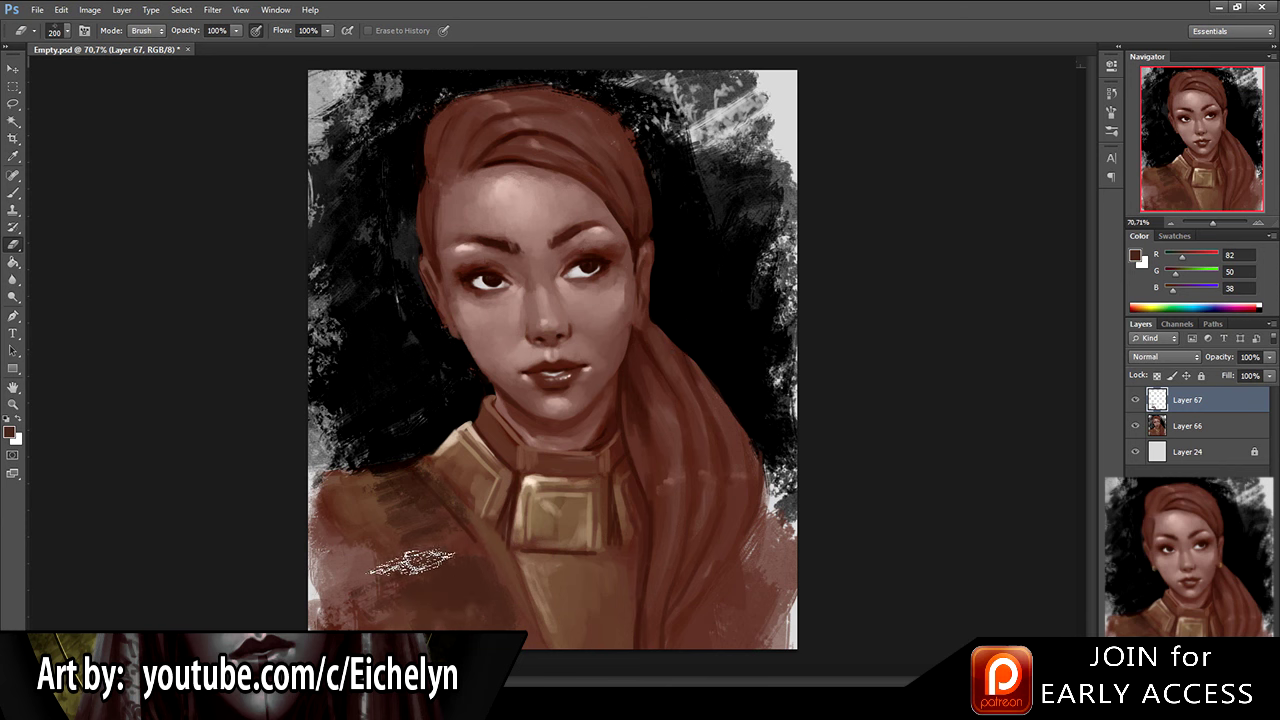
left_click_drag(446, 589, 458, 622)
Step: Texture the shoulder and collar armour using a 70 px textured brush with sampled brown, RGB 83, 52, 39, and soften the strokes with the eraser
key("b")
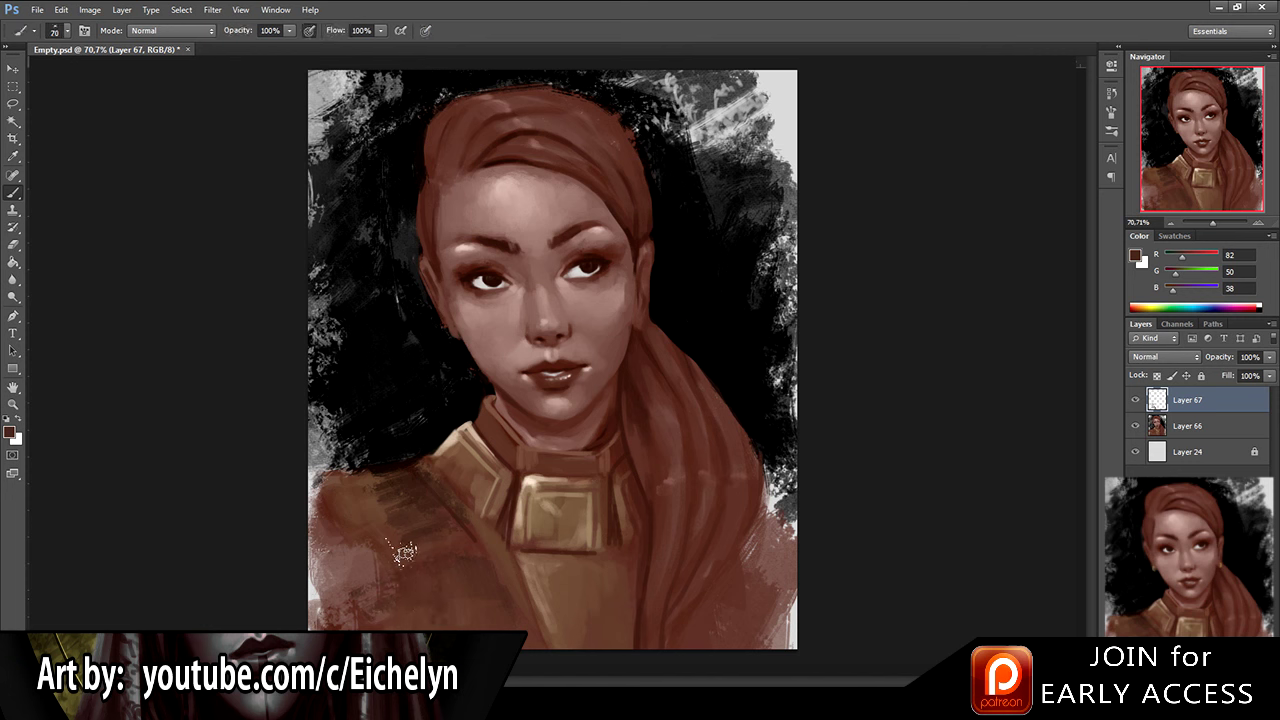
left_click(390, 517, "alt")
left_click_drag(521, 568, 547, 612)
left_click_drag(452, 438, 463, 488)
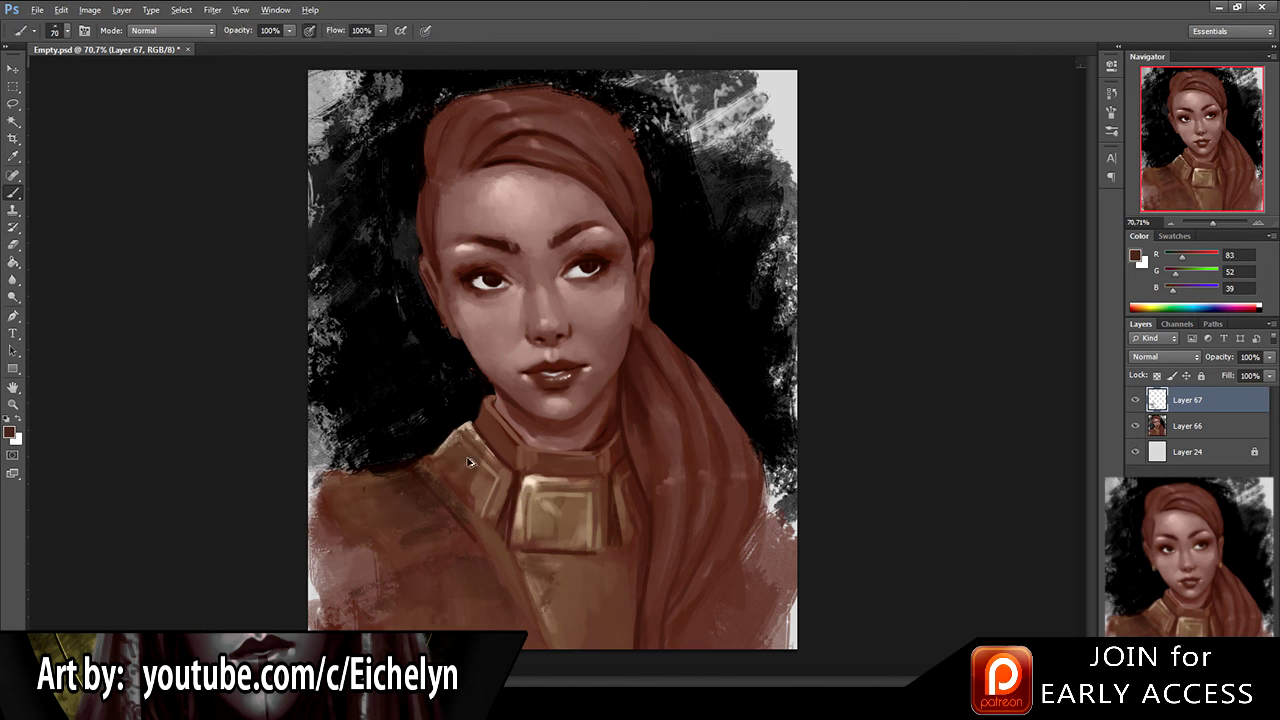
key("e")
key("b")
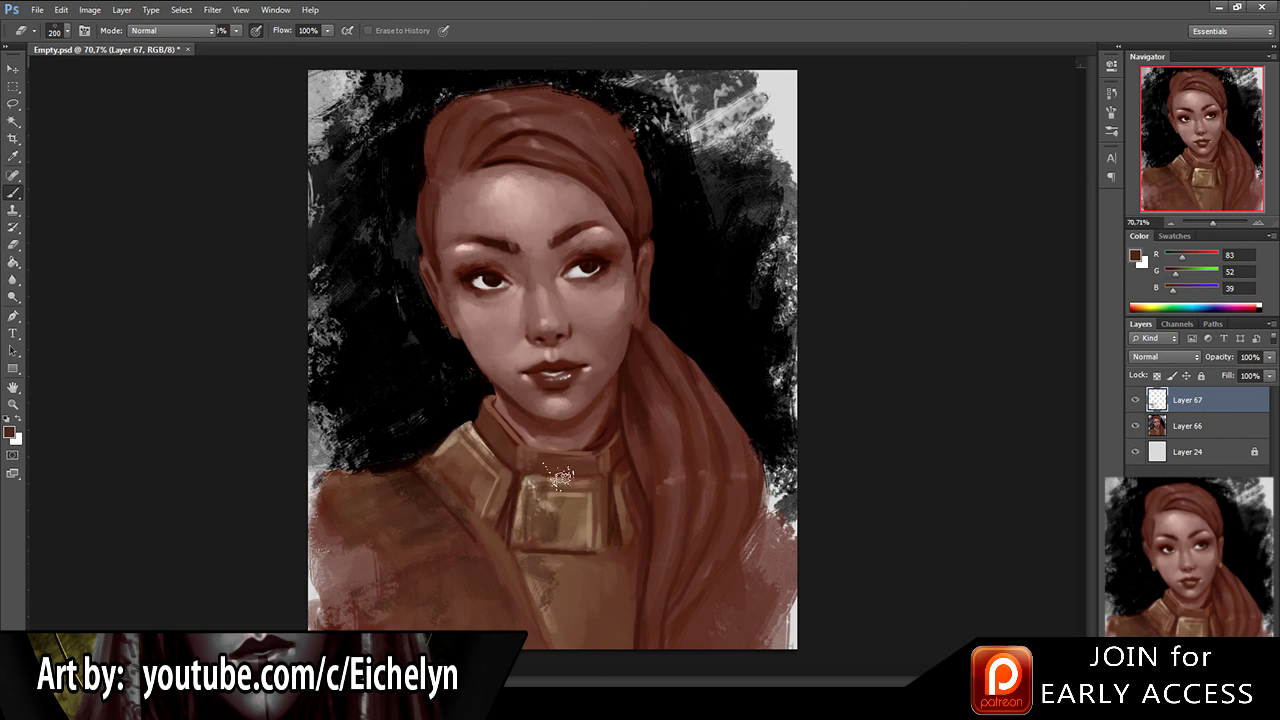
key("e")
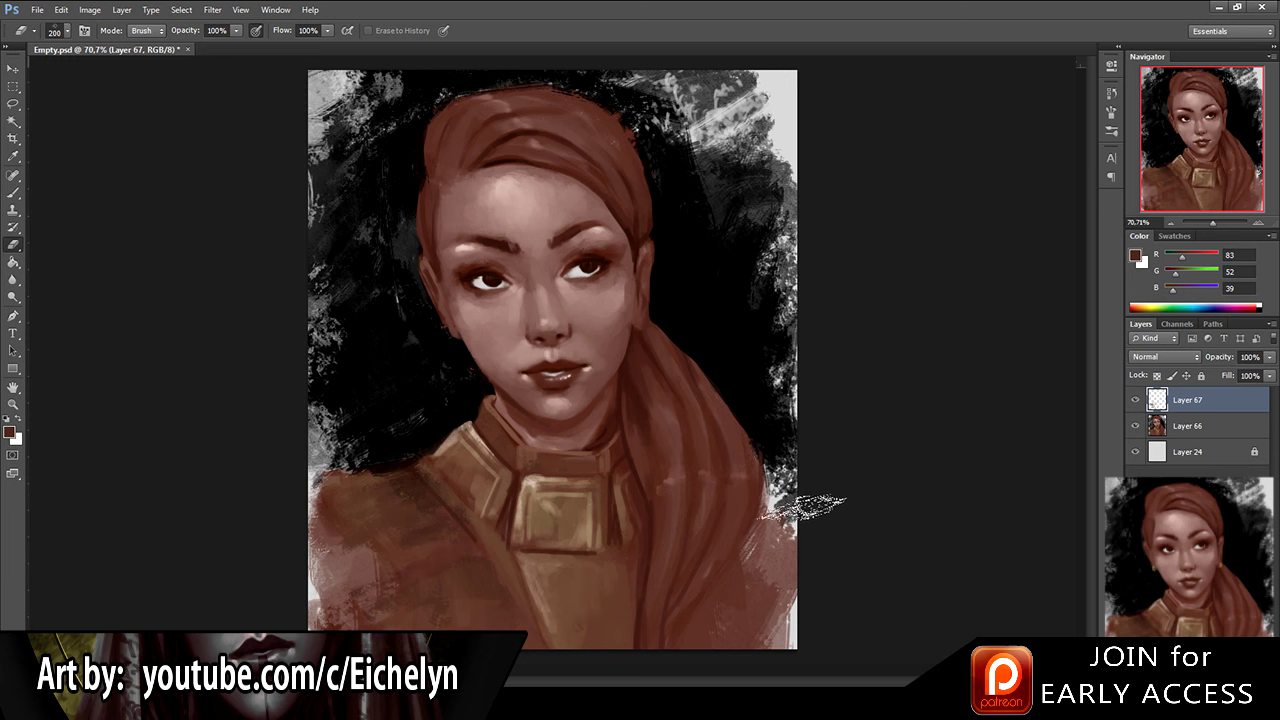
Step: Add textured strokes across the chest beside the collar using a 44 px brush and sampled tones, including RGB 126, 94, 71
key("b")
left_click(548, 502, "alt")
left_click(345, 132, "alt")
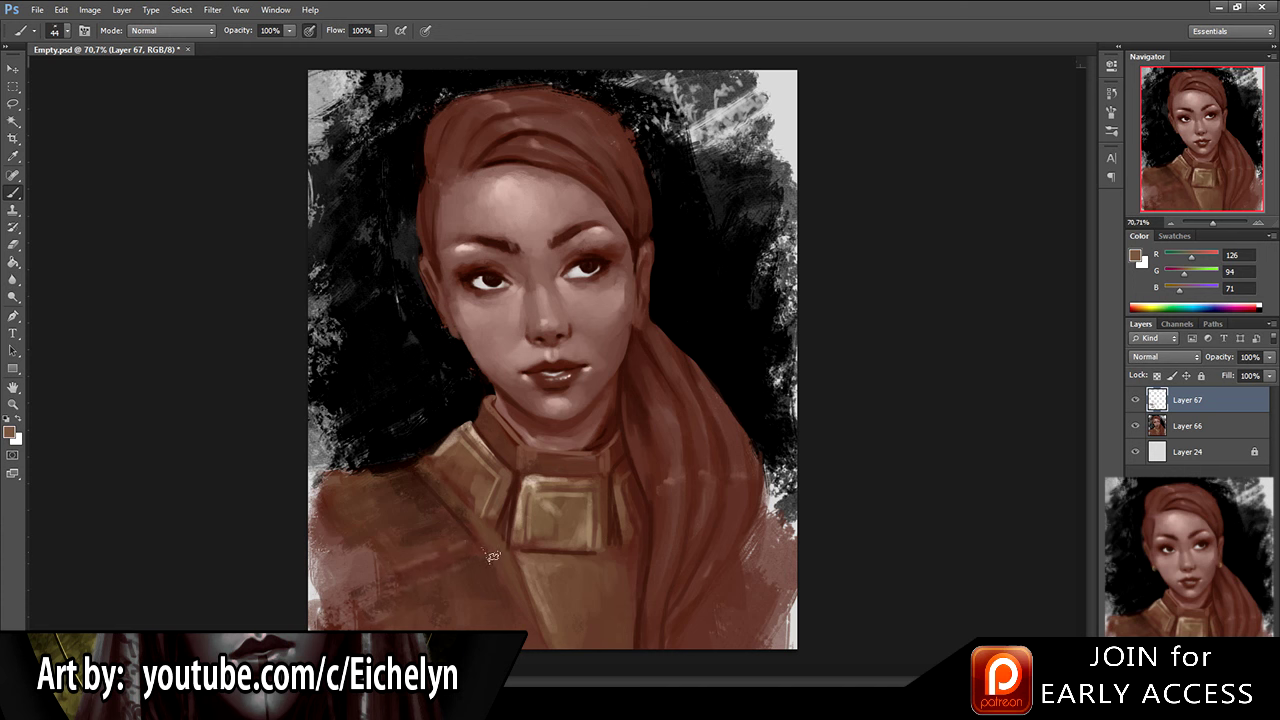
Step: Merge Layer 67 with Layer 66 and add a new layer on top
left_click(1194, 428, "shift")
key("ctrl+e")
key("ctrl+shift+alt+n")
Step: Change the painting colour to light yellow, RGB 233, 212, 127, and undo the test stroke beside the ear
left_click(340, 127, "alt")
left_click(490, 477, "alt")
key("i")
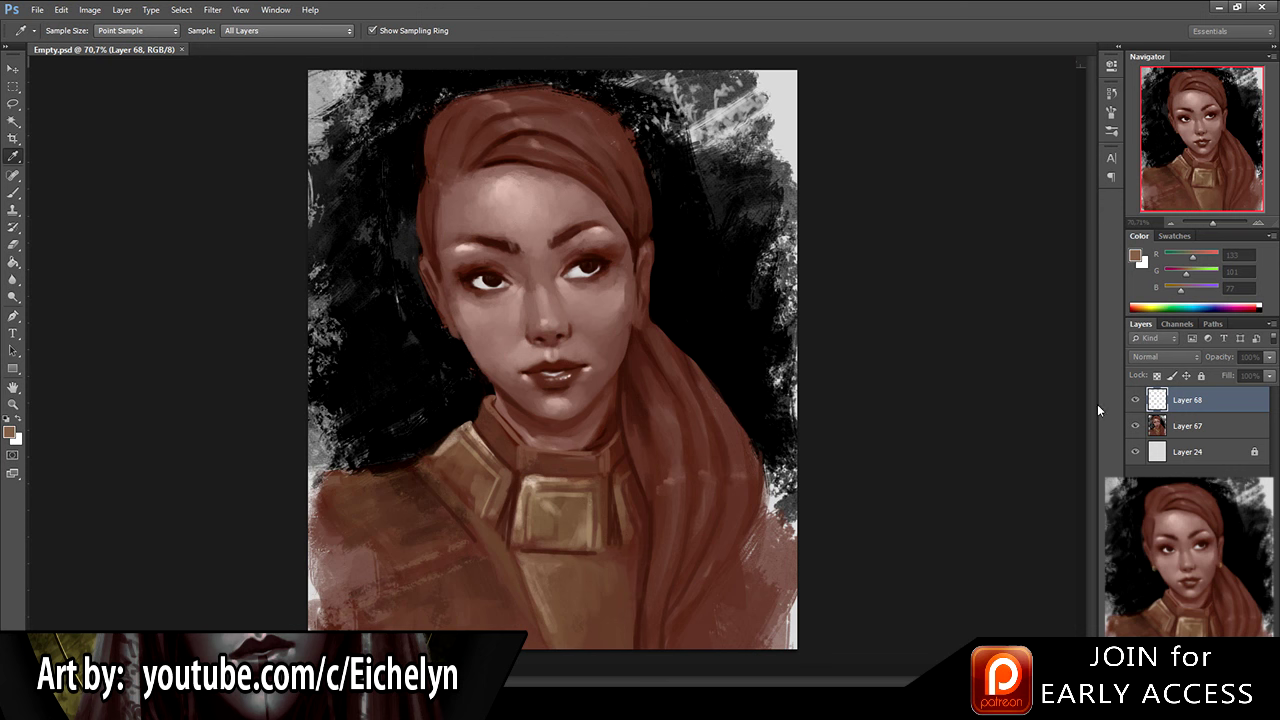
left_click(1012, 275)
left_click(1214, 250)
left_click_drag(642, 238, 658, 204)
key("ctrl+z")
Step: Paint pointed light-yellow ornaments above both ears with a 17 px brush and trim the strokes with the eraser
key("bracketright")
key("bracketright")
key("bracketright")
key("bracketright")
key("bracketright")
key("bracketright")
key("bracketright")
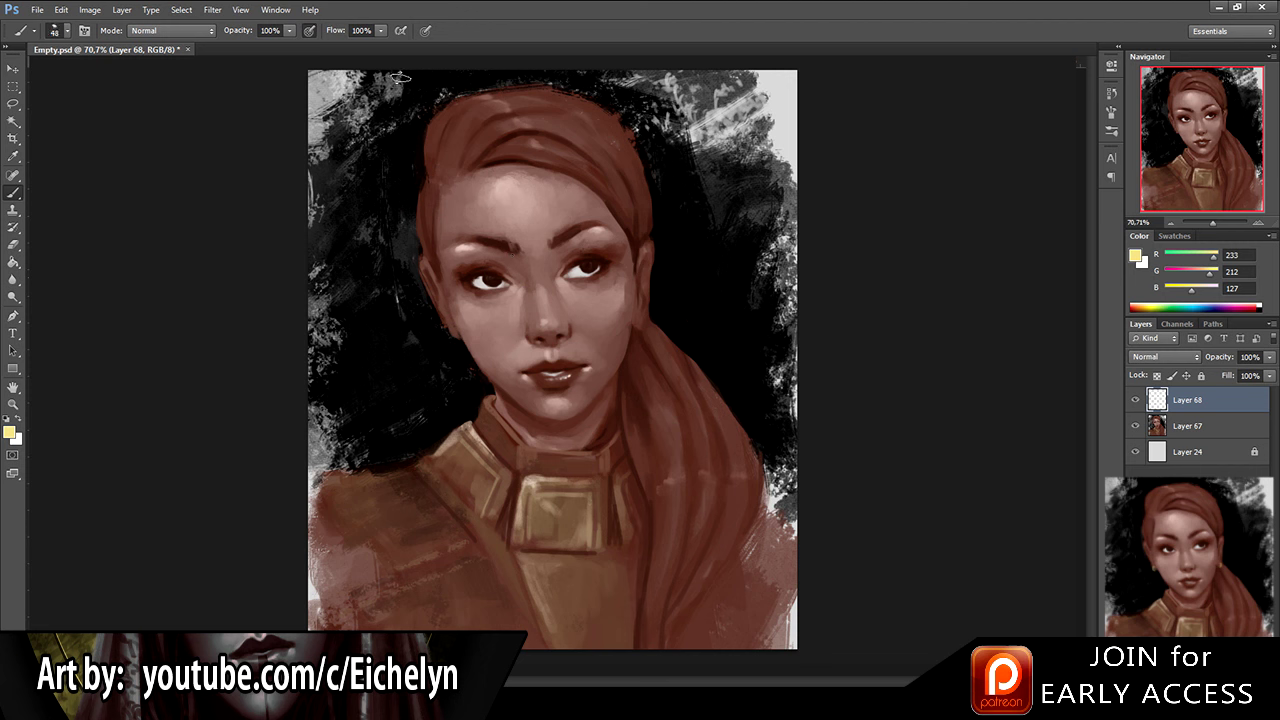
key("e")
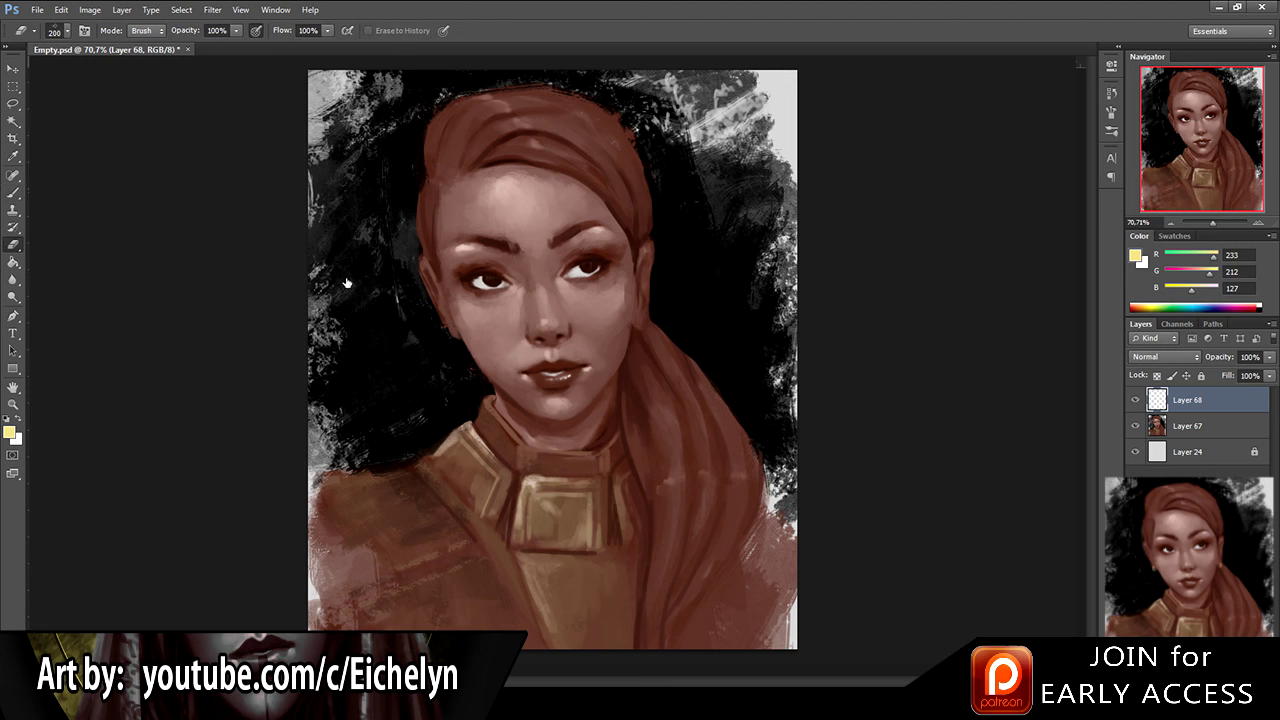
key("b")
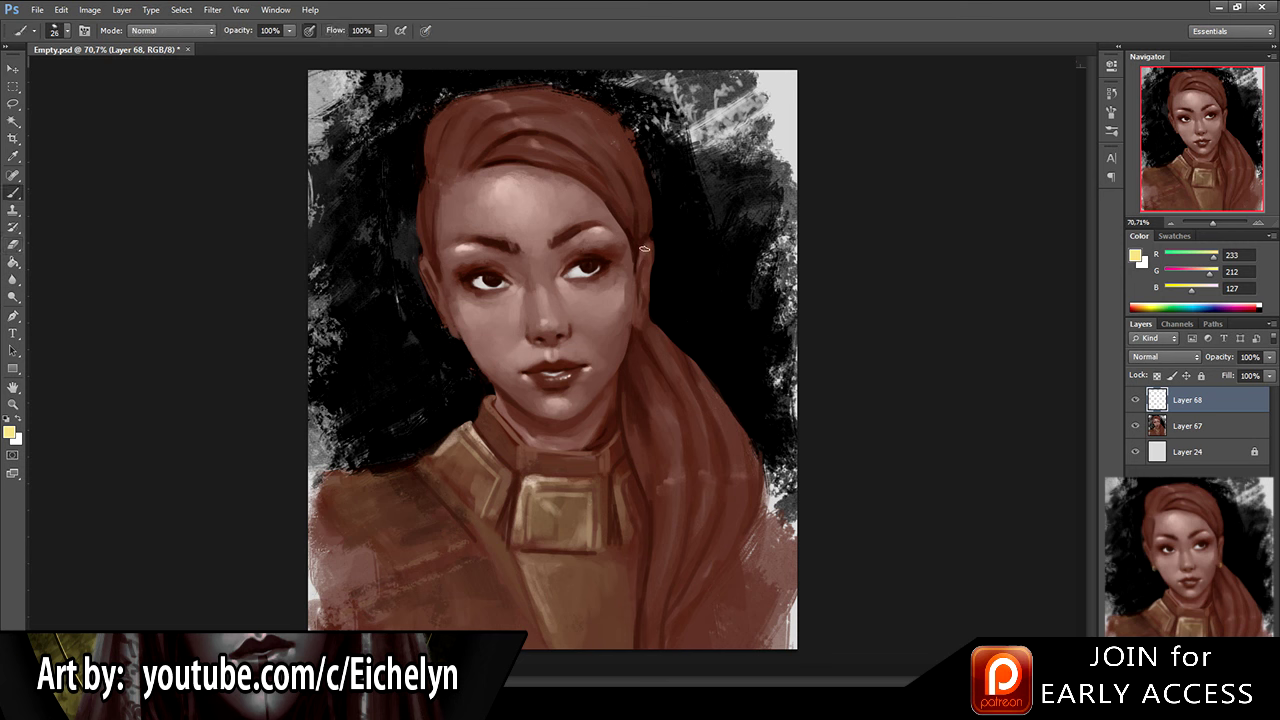
key("bracketleft")
mouse_move(643, 250)
left_mouse_down()
mouse_move(662, 197)
mouse_move(645, 273)
left_mouse_up()
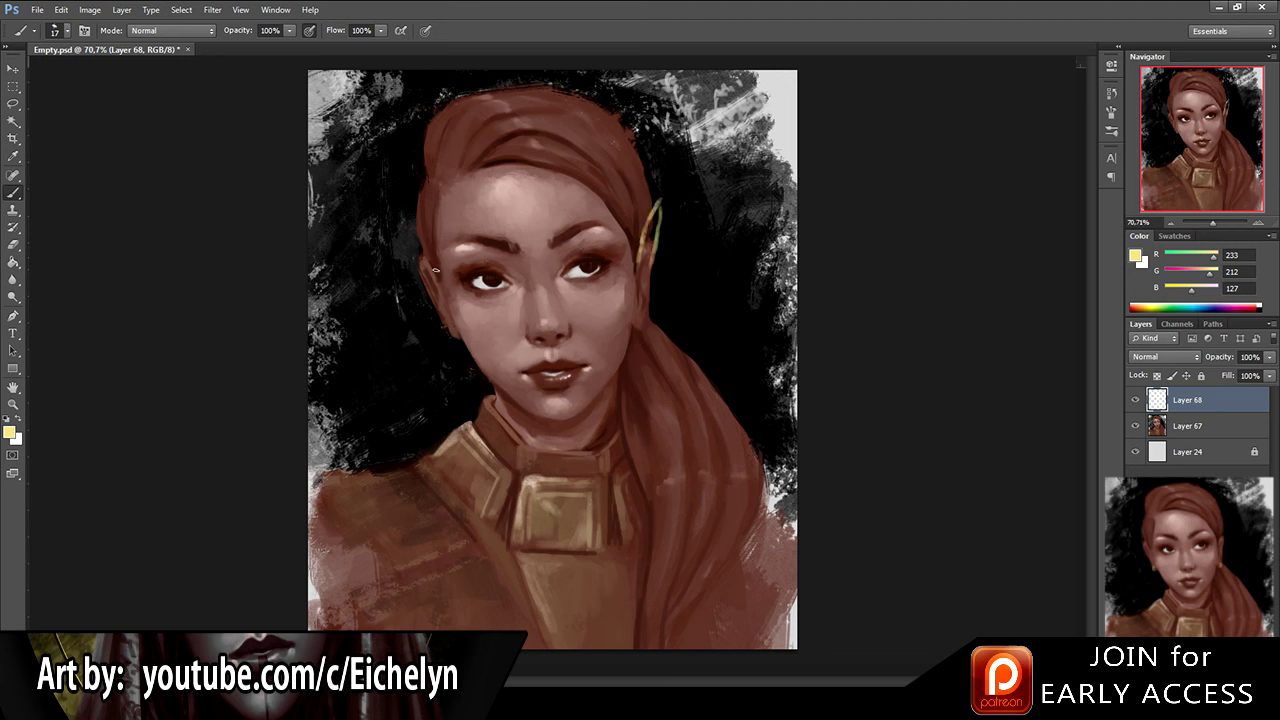
left_click_drag(405, 217, 414, 265)
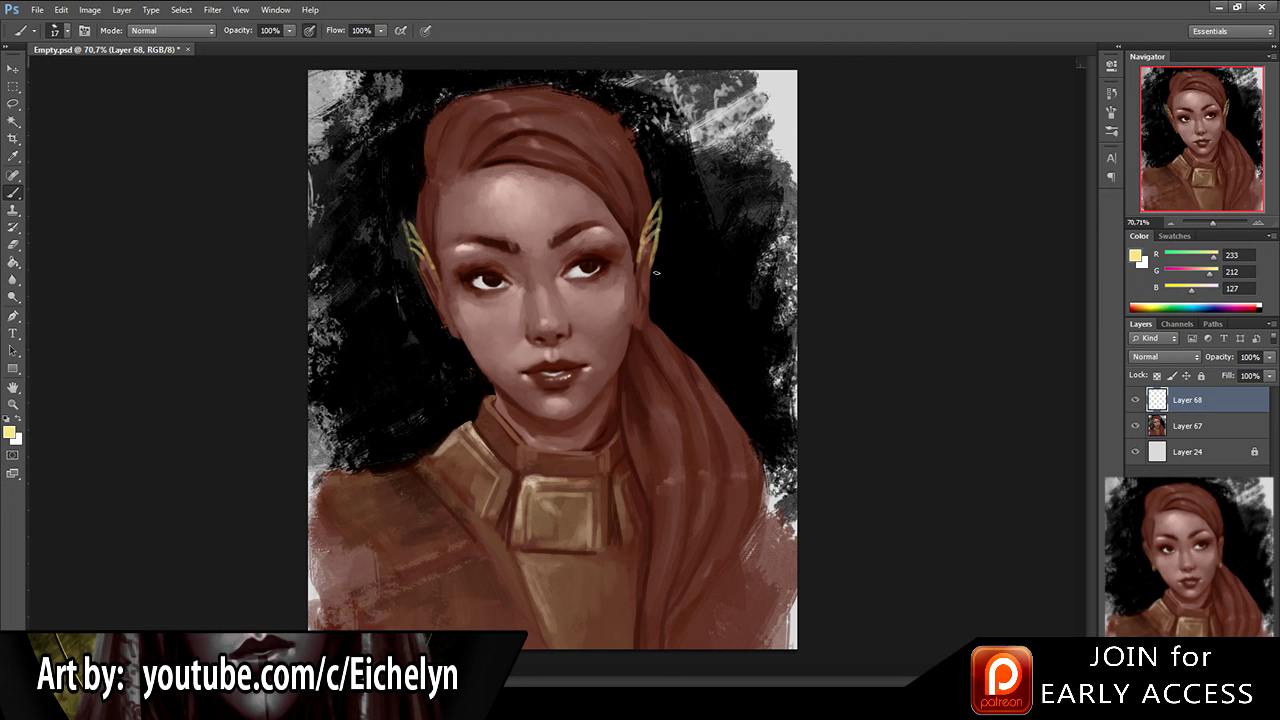
key("e")
left_click_drag(653, 209, 643, 222)
Step: Paint small yellow hoop earrings on both earlobes and change the painting colour to pale cream, RGB 255, 243, 196
key("b")
left_click_drag(646, 320, 637, 332)
key("i")
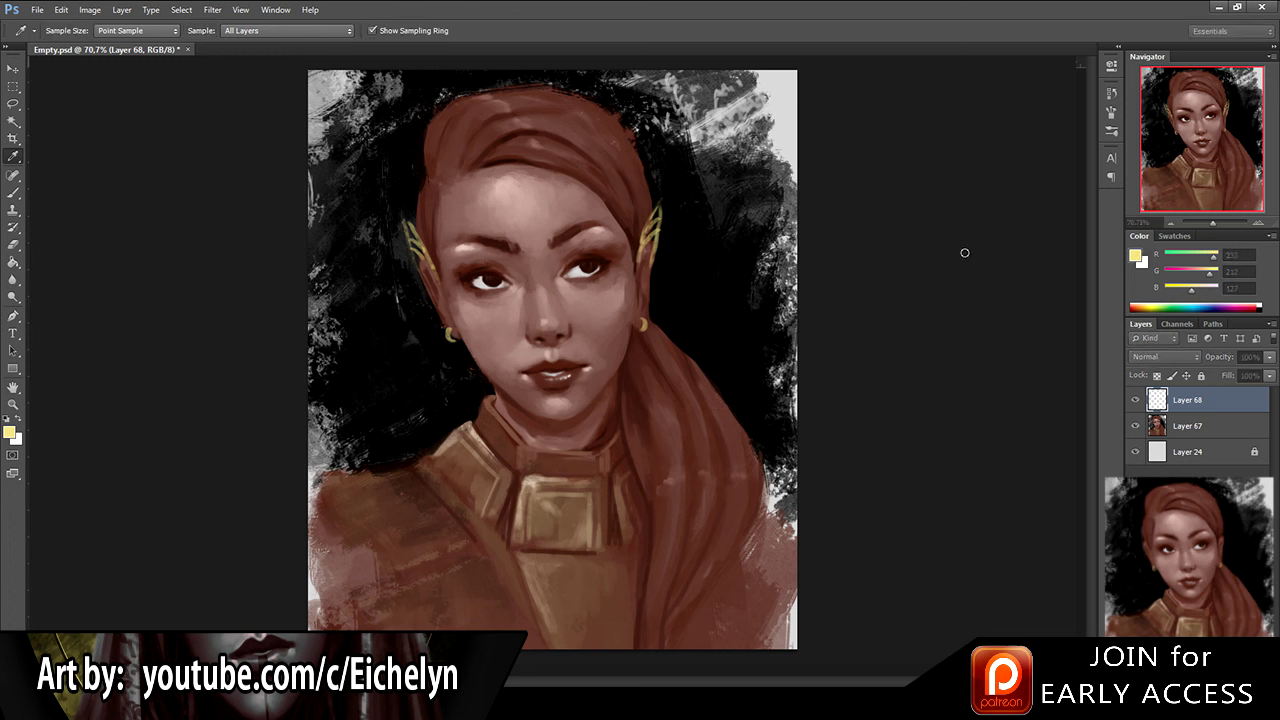
key("b")
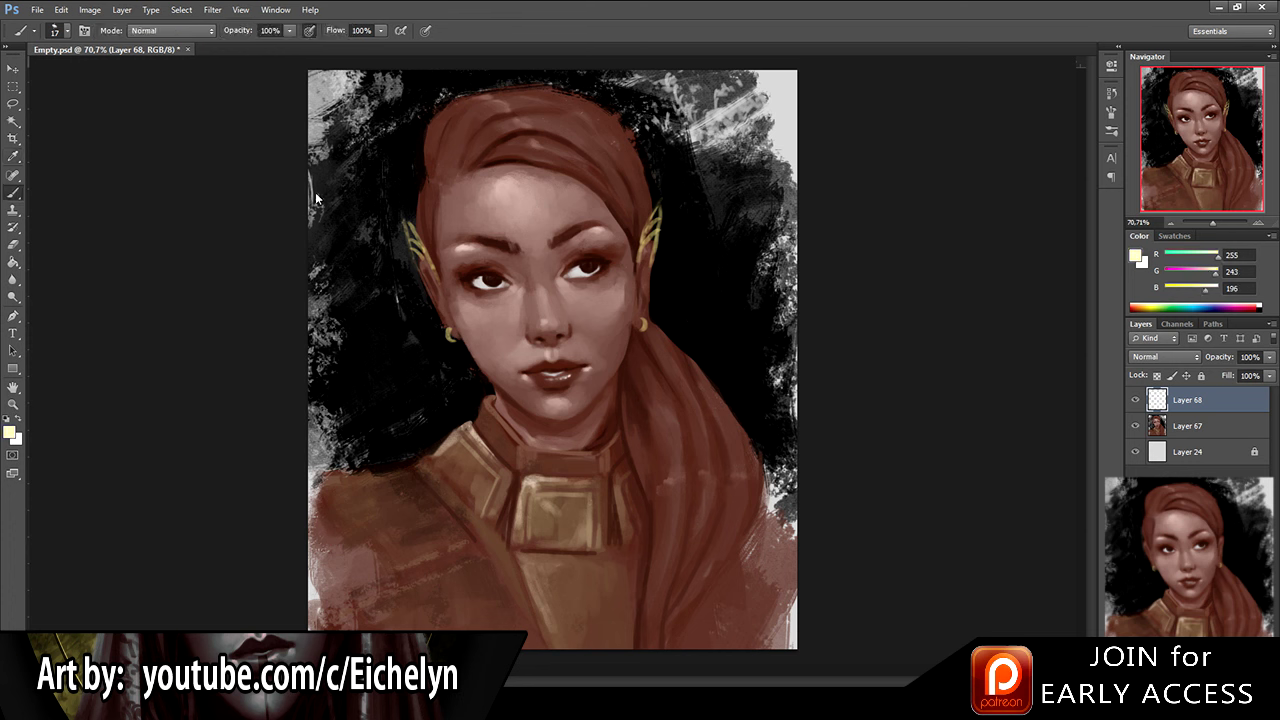
Step: Add pale cream highlights to the pointed ear ornament with an 11 px brush
key("bracketleft")
key("bracketleft")
key("bracketleft")
key("bracketleft")
key("bracketleft")
key("bracketleft")
left_click_drag(402, 218, 417, 240)
Step: Erase the pointed ornaments above both ears, keeping the earrings
key("e")
left_click_drag(410, 222, 425, 275)
mouse_move(642, 228)
left_mouse_down()
mouse_move(640, 277)
mouse_move(663, 197)
mouse_move(637, 287)
left_mouse_up()
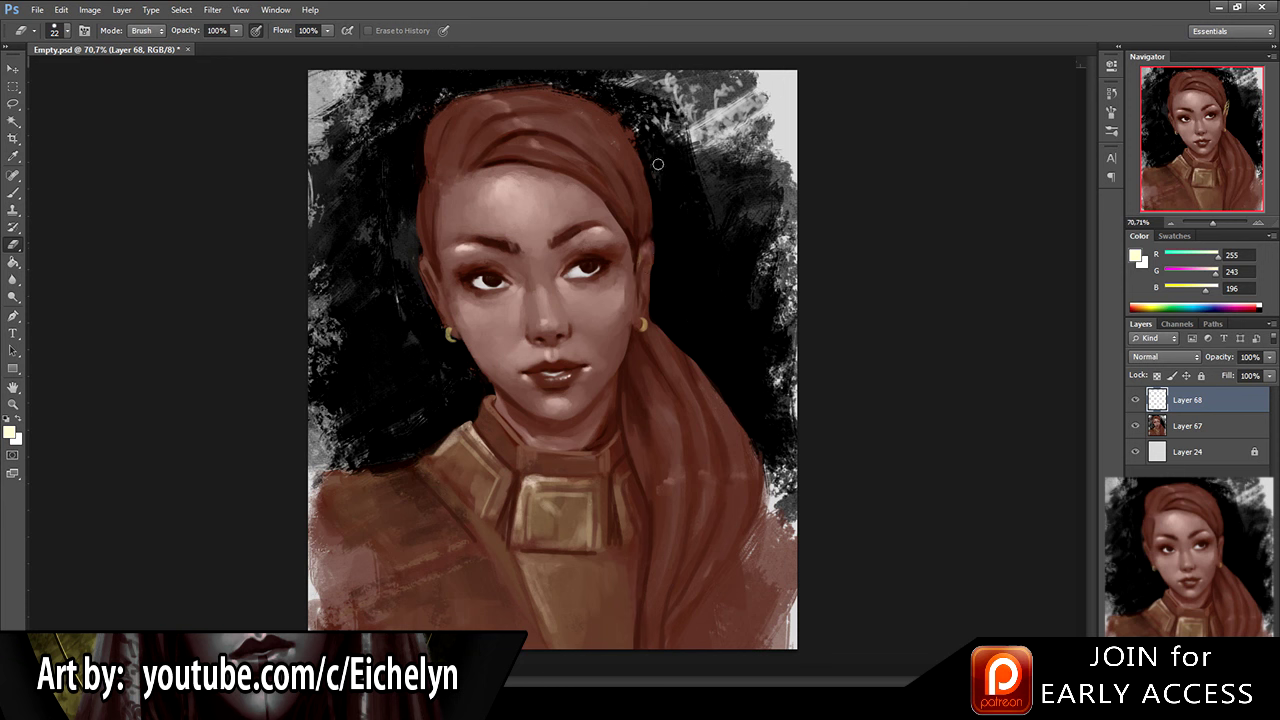
Step: Try a bright red mark, RGB 255, 3, 0, in the centre of the forehead and undo it
key("b")
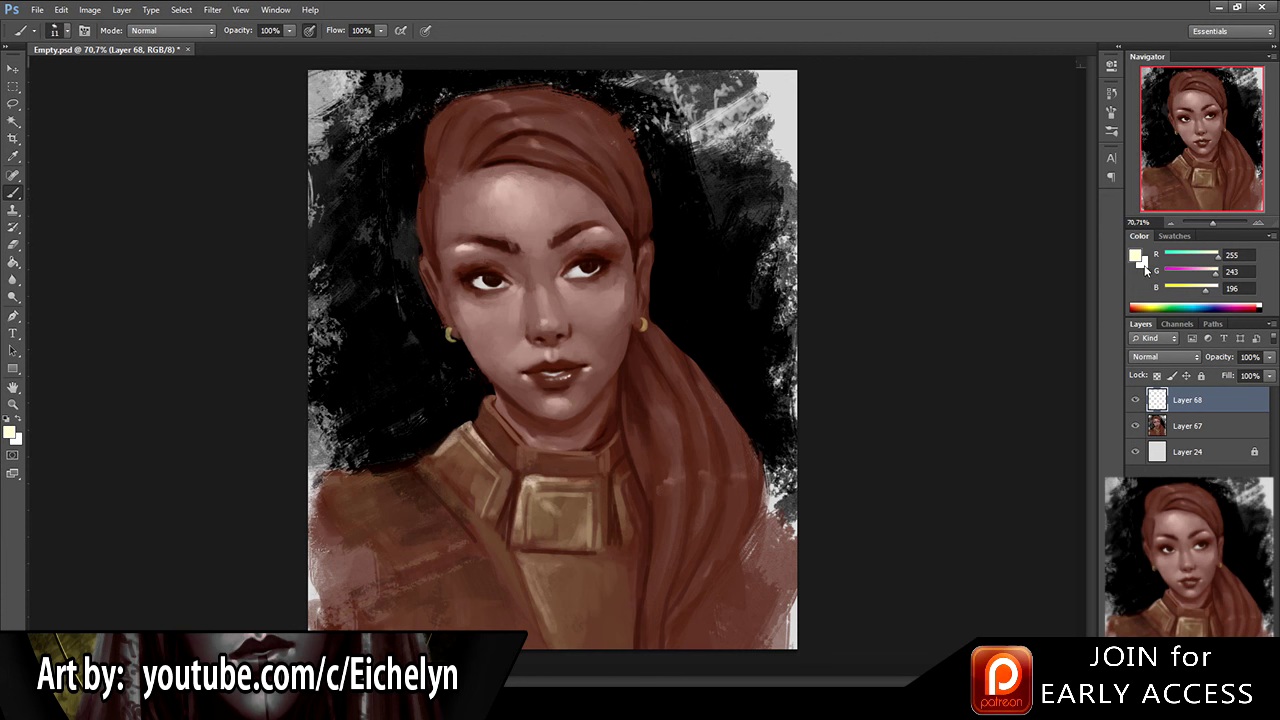
left_click_drag(1176, 273, 1163, 290)
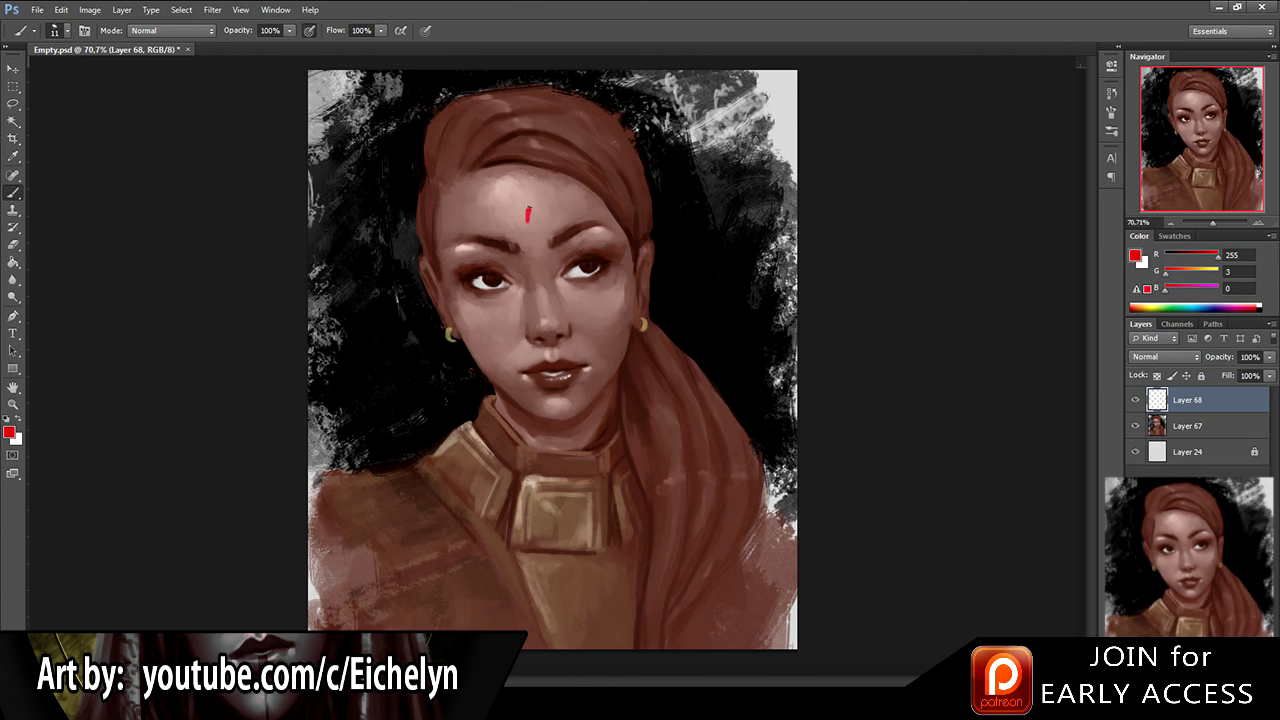
key("ctrl+z")
key("ctrl+z")
key("ctrl+z")
key("ctrl+z")
key("ctrl+z")
key("ctrl+z")
key("ctrl+z")
Step: Paint a dark green patch, RGB 80, 99, 0, on the cheek below the eye nearer the ponytail, undoing the test strokes
left_click(1188, 273)
left_click(1183, 257)
left_click_drag(600, 288, 608, 290)
key("ctrl+z")
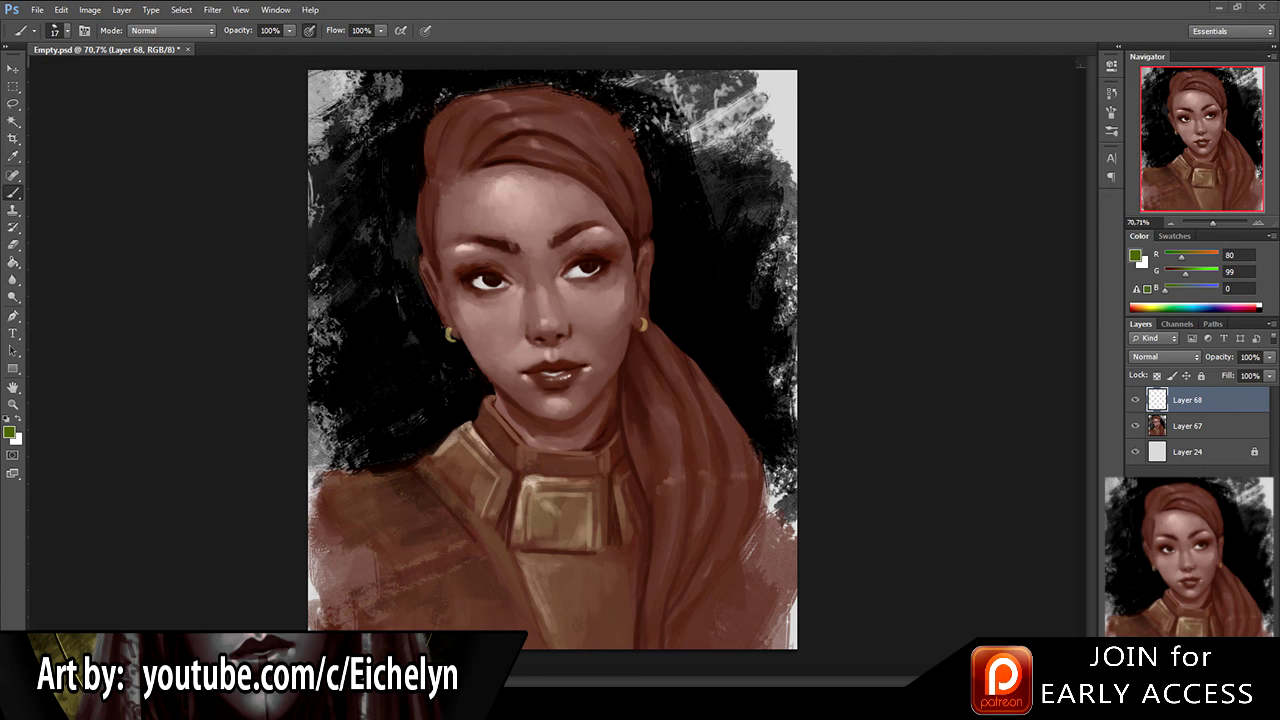
key("bracketright")
key("bracketright")
key("bracketright")
left_click_drag(348, 115, 352, 138)
key("ctrl+z")
left_click_drag(596, 292, 612, 288)
Step: Work a brighter yellow-green, RGB 176, 205, 54, and sampled greens into the cheek patch with a 21 px brush
key("i")
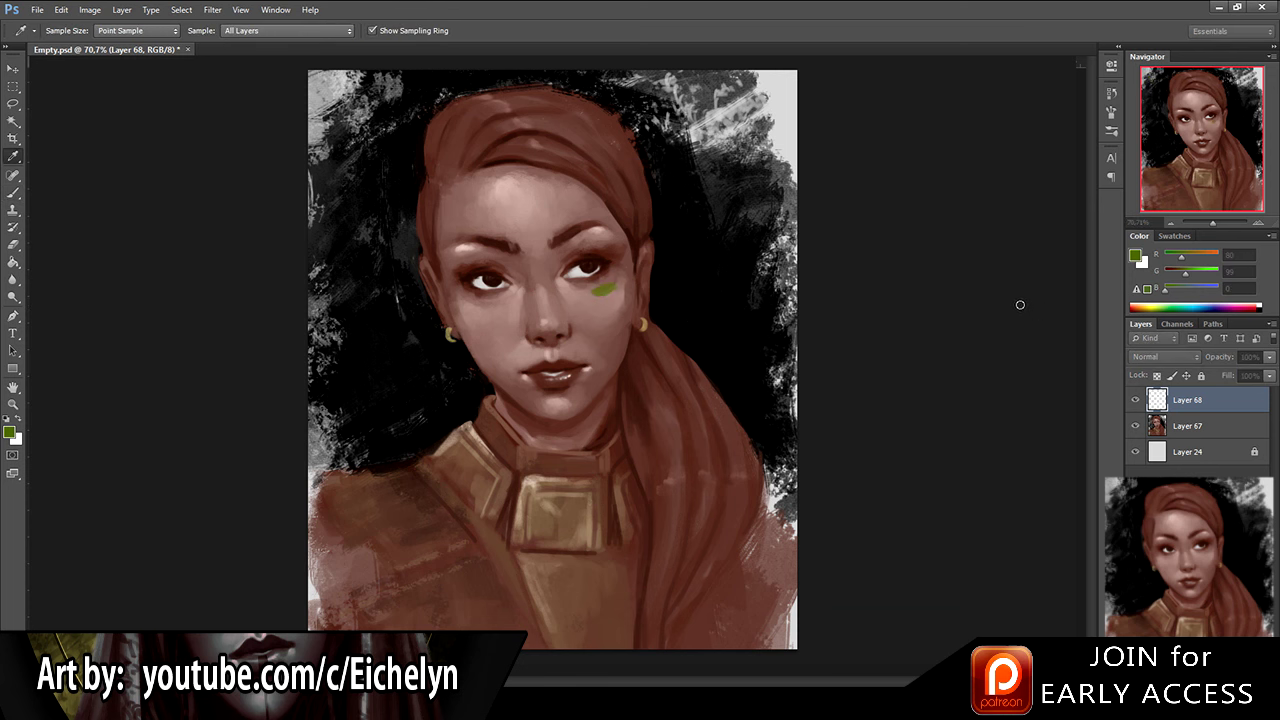
key("b")
left_click(603, 217)
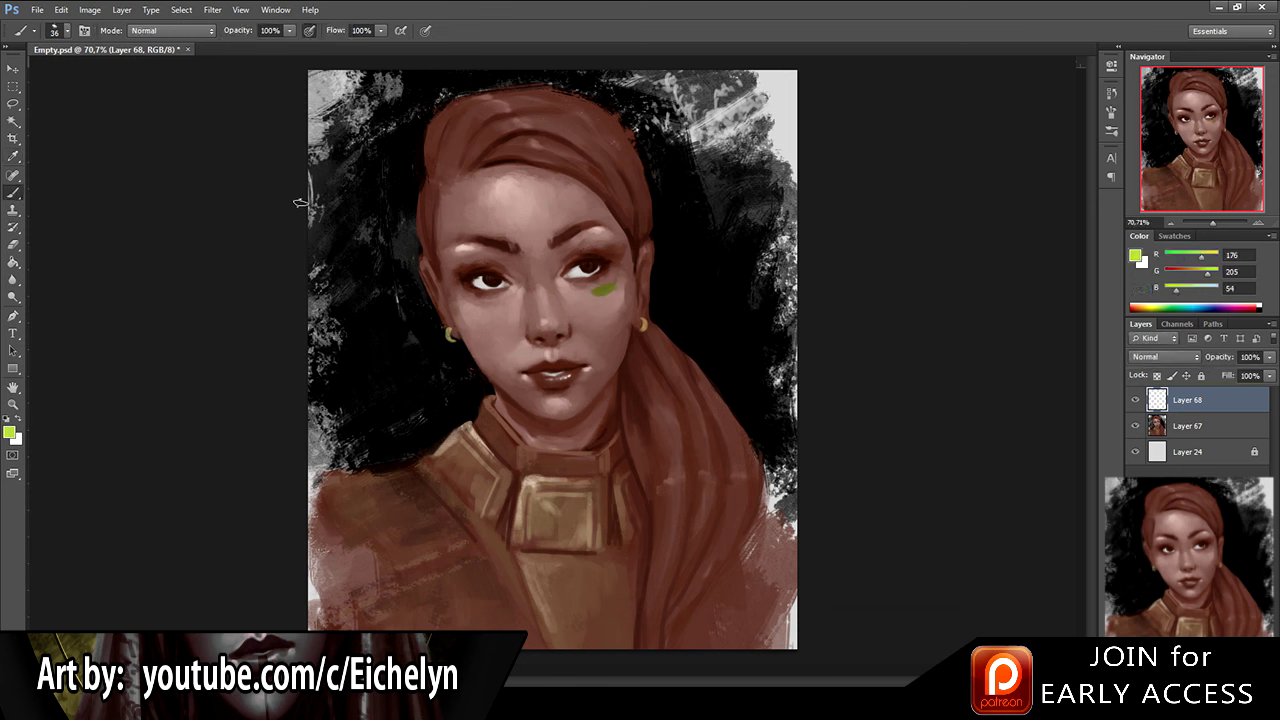
key("ctrl+z")
left_click(598, 290, "alt")
left_click(610, 289, "alt")
mouse_move(604, 289)
left_mouse_down()
mouse_move(590, 297)
mouse_move(603, 295)
left_mouse_up()
left_click(608, 284, "alt")
left_click(599, 292, "alt")
left_click(613, 285, "alt")
left_click(604, 291, "alt")
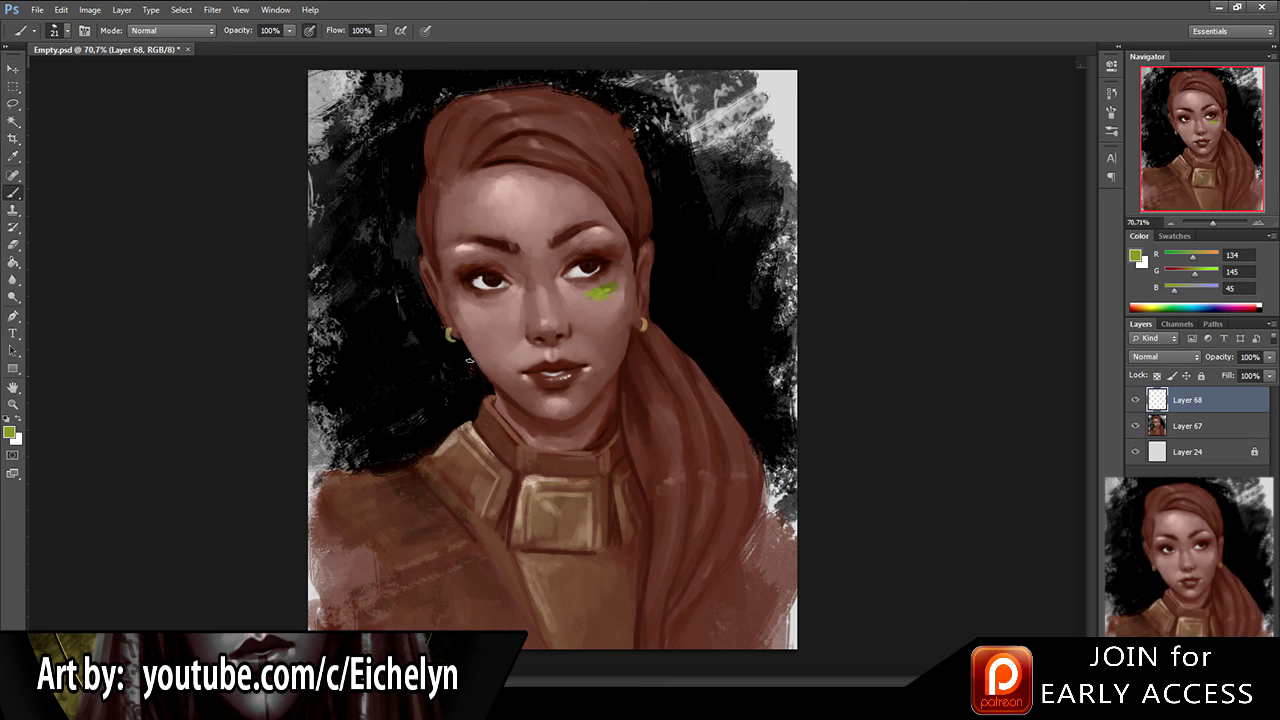
Step: Extend the green cheek patch diagonally towards the nose with sampled lighter tones, including RGB 190, 201, 94
left_click(606, 289, "alt")
key("i")
key("b")
left_click(598, 289, "alt")
left_click(592, 291, "alt")
left_click(602, 292, "alt")
left_click(596, 290, "alt")
left_click(588, 297, "alt")
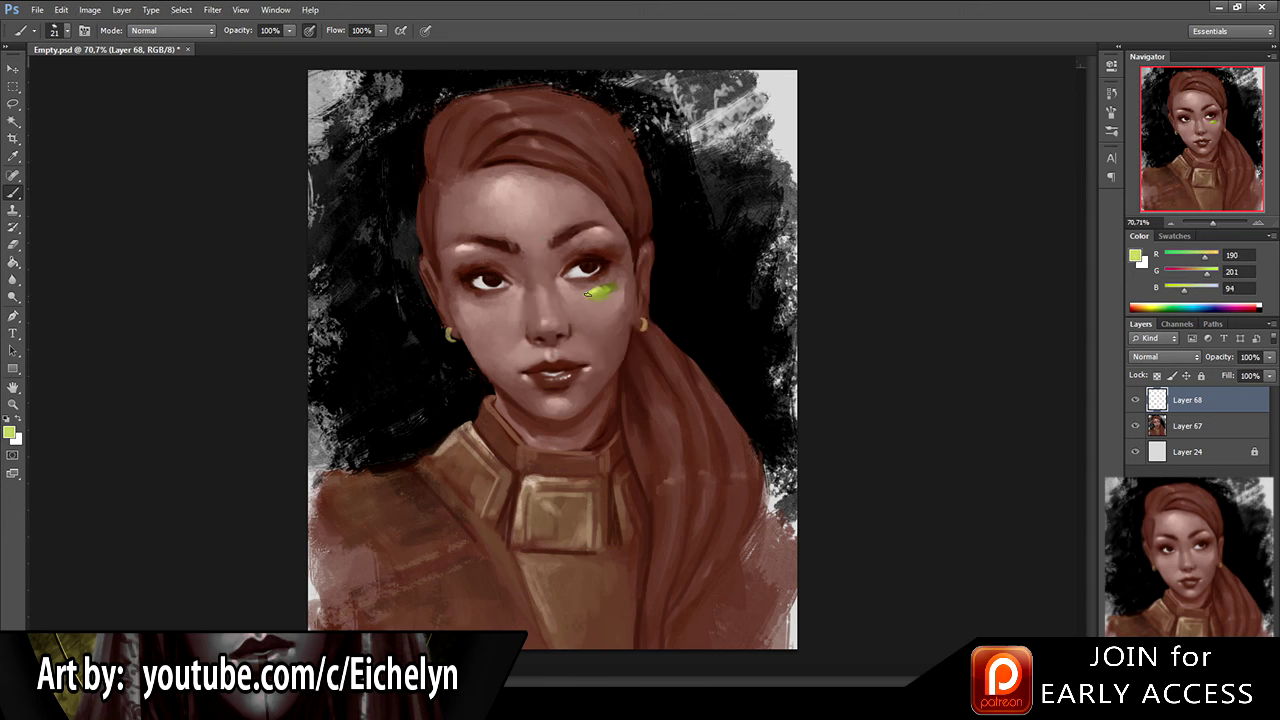
left_click(590, 295, "alt")
left_click(610, 285, "alt")
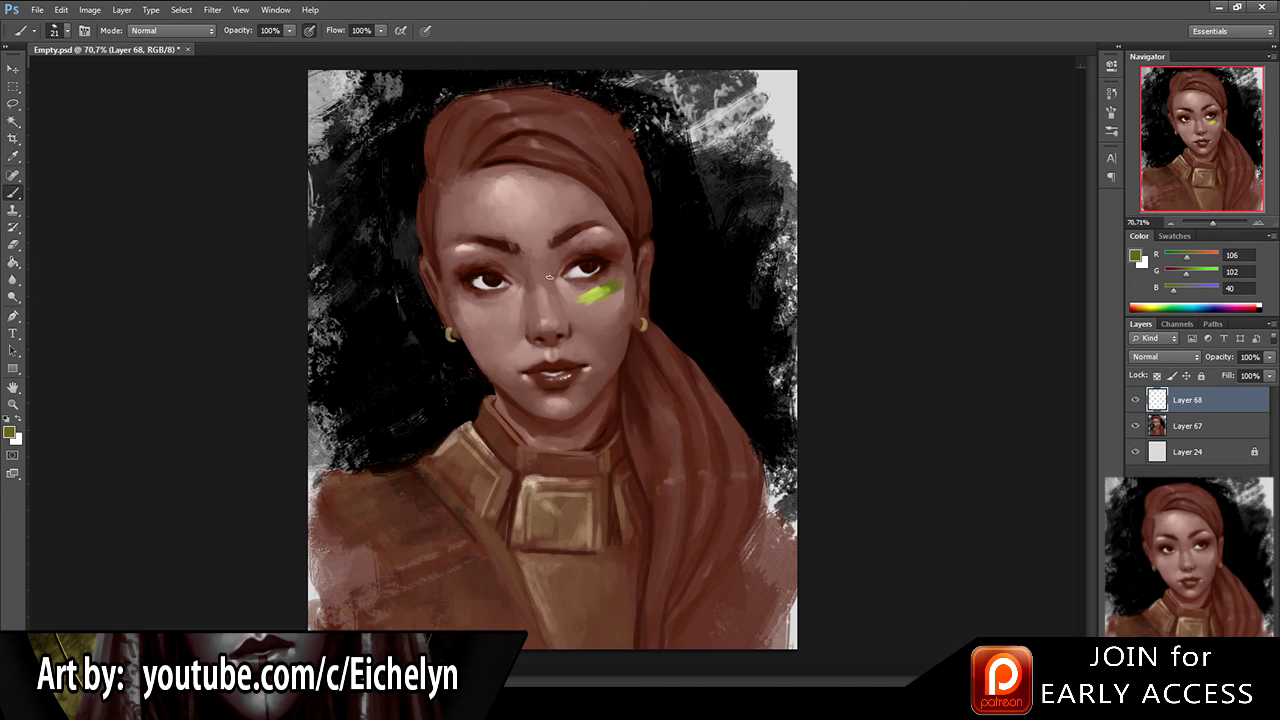
Step: Erase the green cheek patch, then try olive eyeshadow, RGB 106, 102, 40, on the eyelid above it and undo it
key("e")
mouse_move(582, 292)
left_mouse_down()
mouse_move(608, 283)
mouse_move(600, 300)
left_mouse_up()
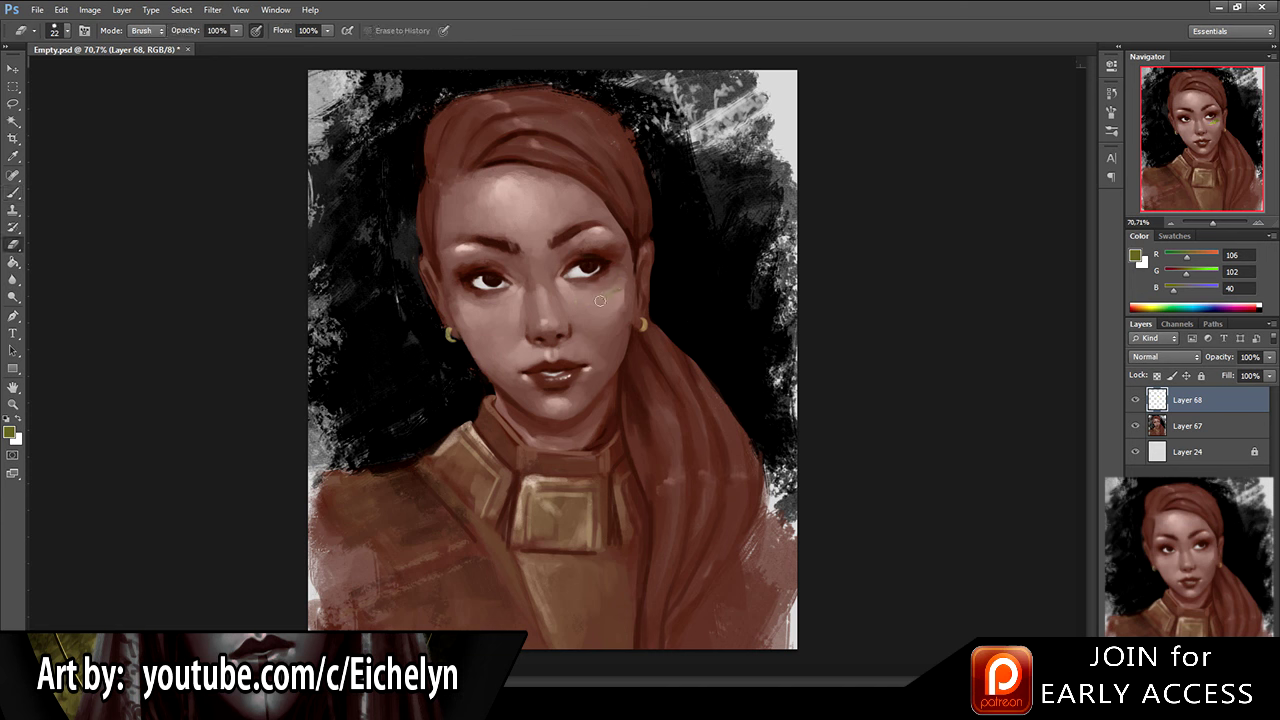
key("b")
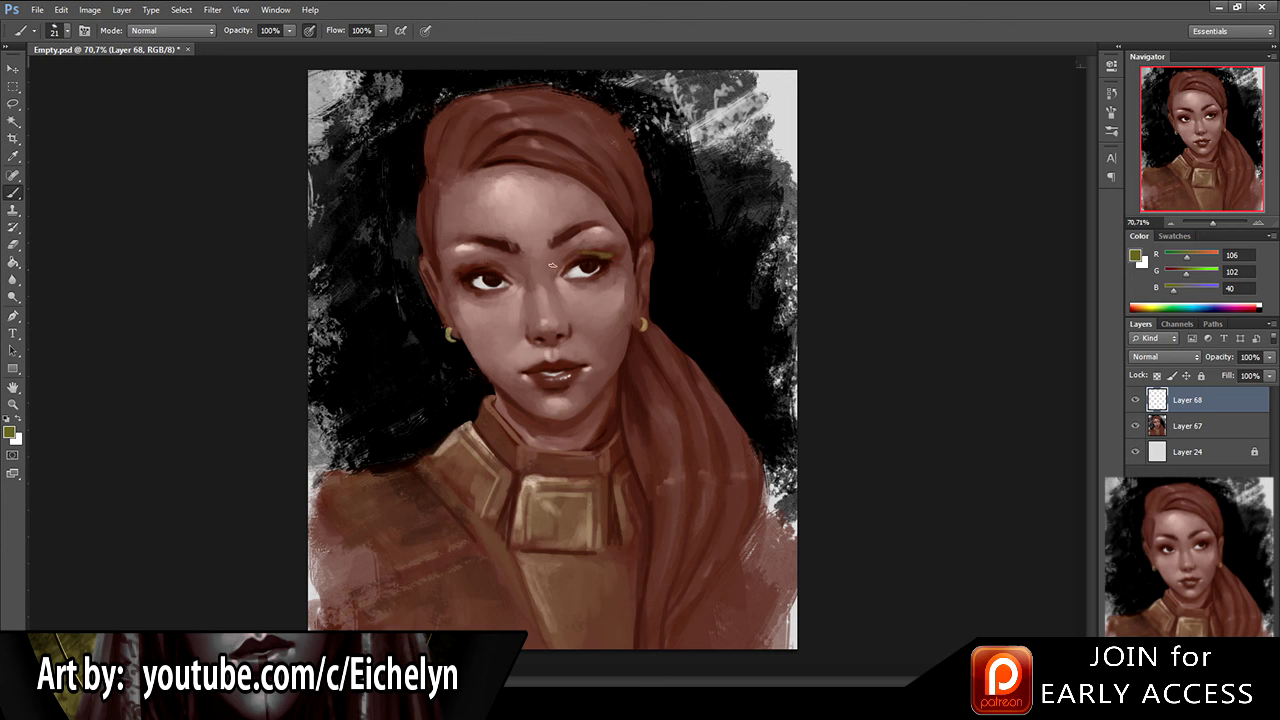
mouse_move(605, 256)
left_mouse_down()
mouse_move(601, 282)
mouse_move(593, 270)
left_mouse_up()
key("ctrl+z")
key("ctrl+z")
Step: Merge Layer 68 with Layer 67
left_click(1218, 418, "shift")
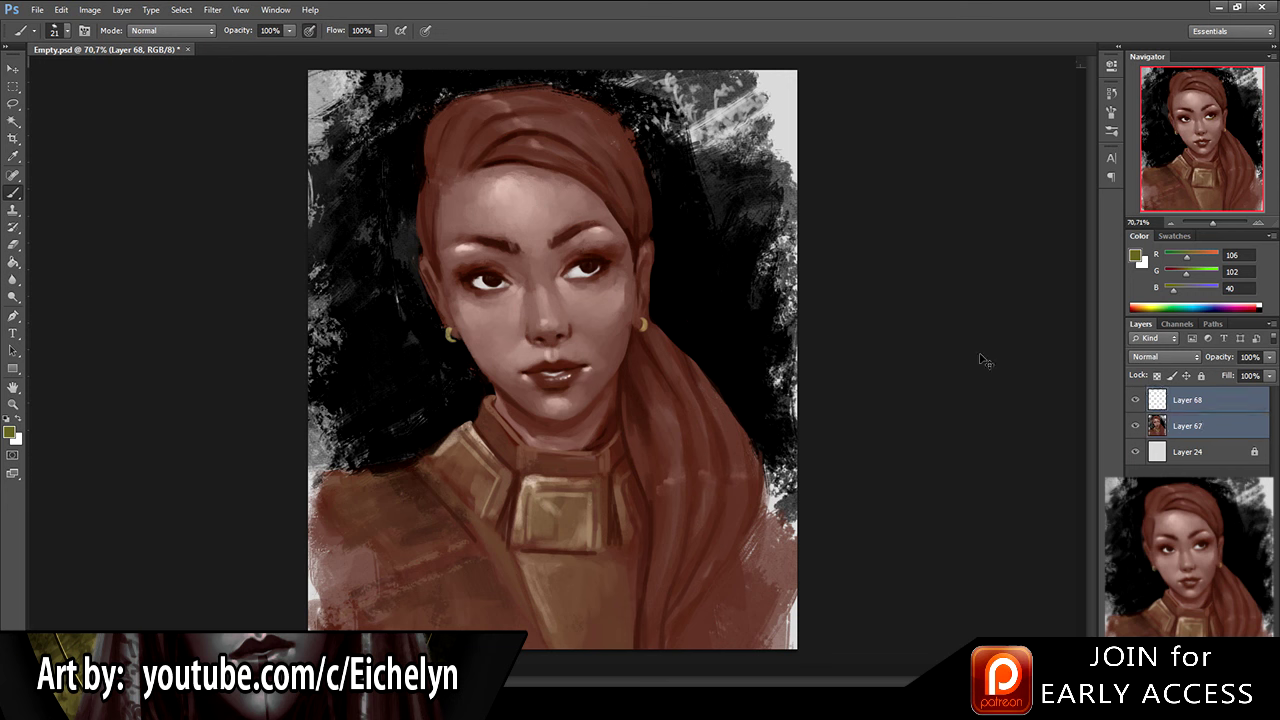
key("ctrl+e")
Step: Roughen the lower edges of the armour and ponytail with a 191 px textured eraser and touch up the background edge at 92 px
key("ctrl+minus")
key("e")
left_click(67, 31)
left_click(89, 140)
left_click(677, 312)
mouse_move(343, 457)
left_mouse_down()
mouse_move(398, 504)
mouse_move(398, 469)
mouse_move(388, 514)
mouse_move(408, 579)
mouse_move(451, 559)
mouse_move(443, 592)
mouse_move(425, 601)
mouse_move(453, 599)
mouse_move(453, 534)
mouse_move(475, 584)
mouse_move(448, 527)
mouse_move(480, 577)
mouse_move(505, 559)
mouse_move(540, 591)
mouse_move(468, 547)
mouse_move(476, 571)
mouse_move(663, 584)
mouse_move(733, 529)
mouse_move(678, 579)
mouse_move(581, 599)
mouse_move(733, 524)
mouse_move(715, 564)
mouse_move(731, 539)
mouse_move(753, 539)
mouse_move(718, 584)
mouse_move(752, 500)
left_mouse_up()
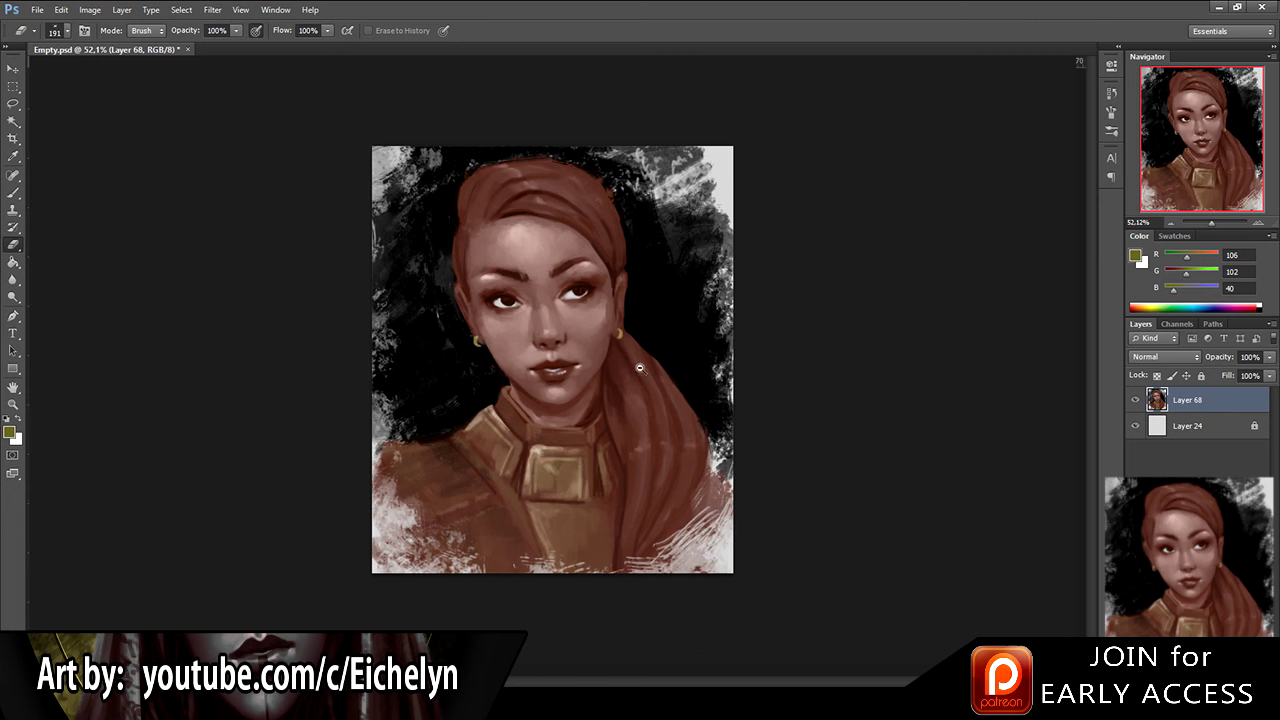
left_click_drag(640, 368, 651, 365)
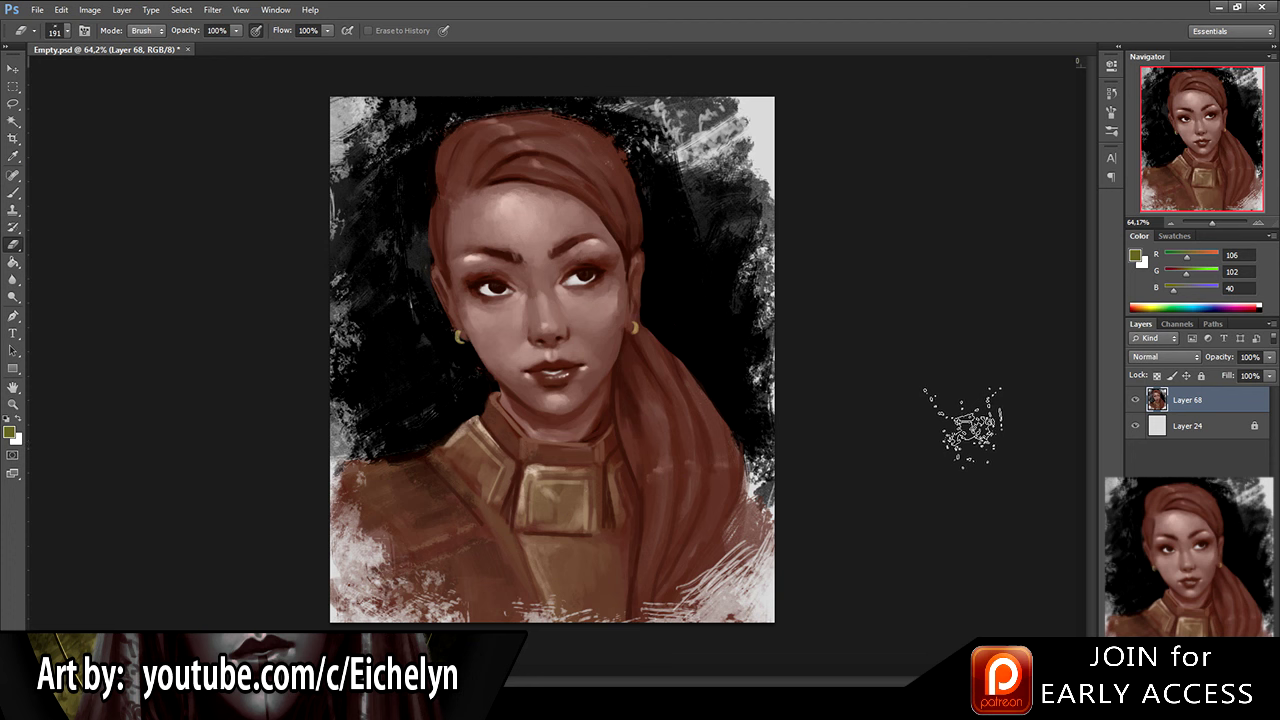
left_click_drag(407, 178, 327, 173)
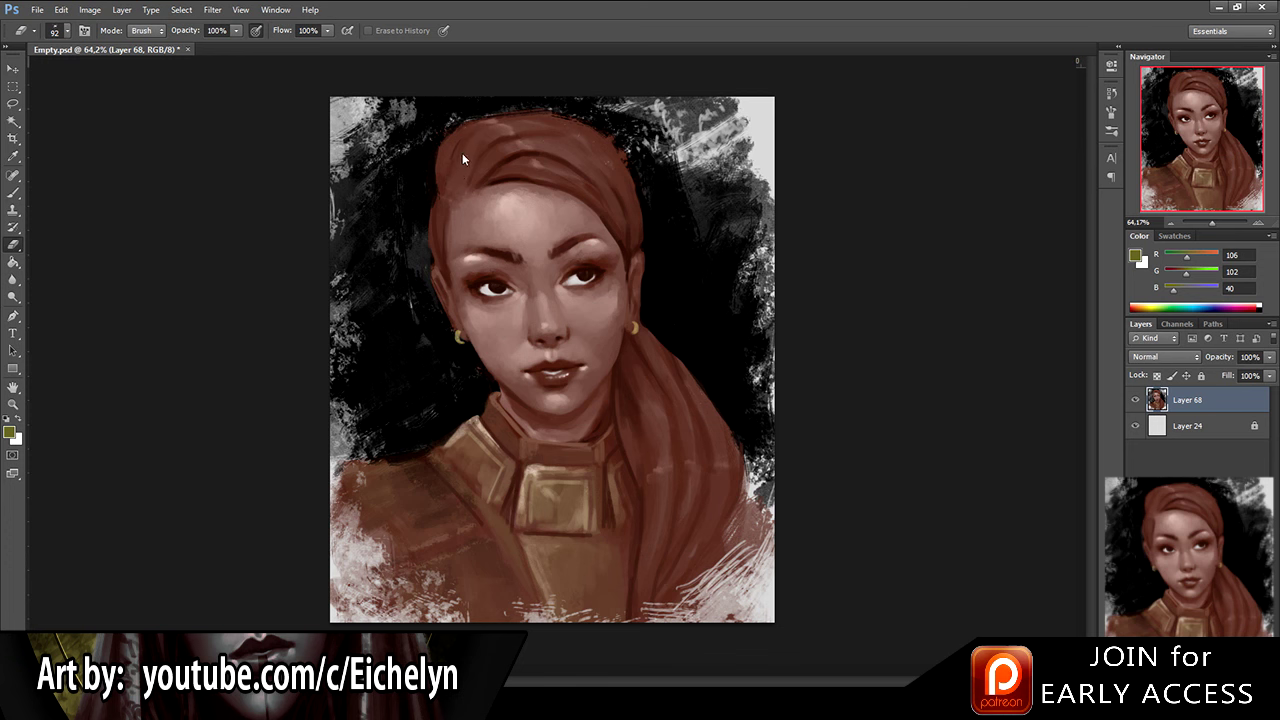
Step: Clean up the outer edges of the hair with a 46 px brush in sampled near-black, RGB 6, 6, 6
key("b")
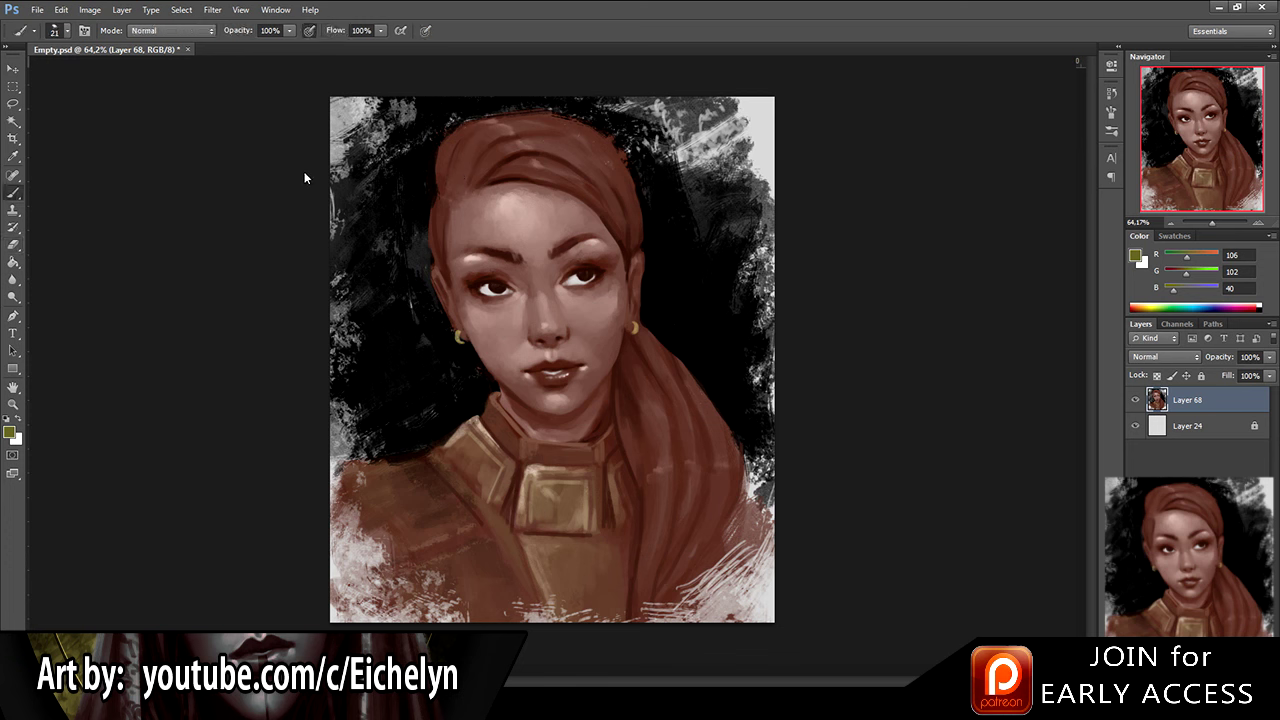
key("bracketright")
key("bracketright")
key("bracketright")
left_click(443, 100, "alt")
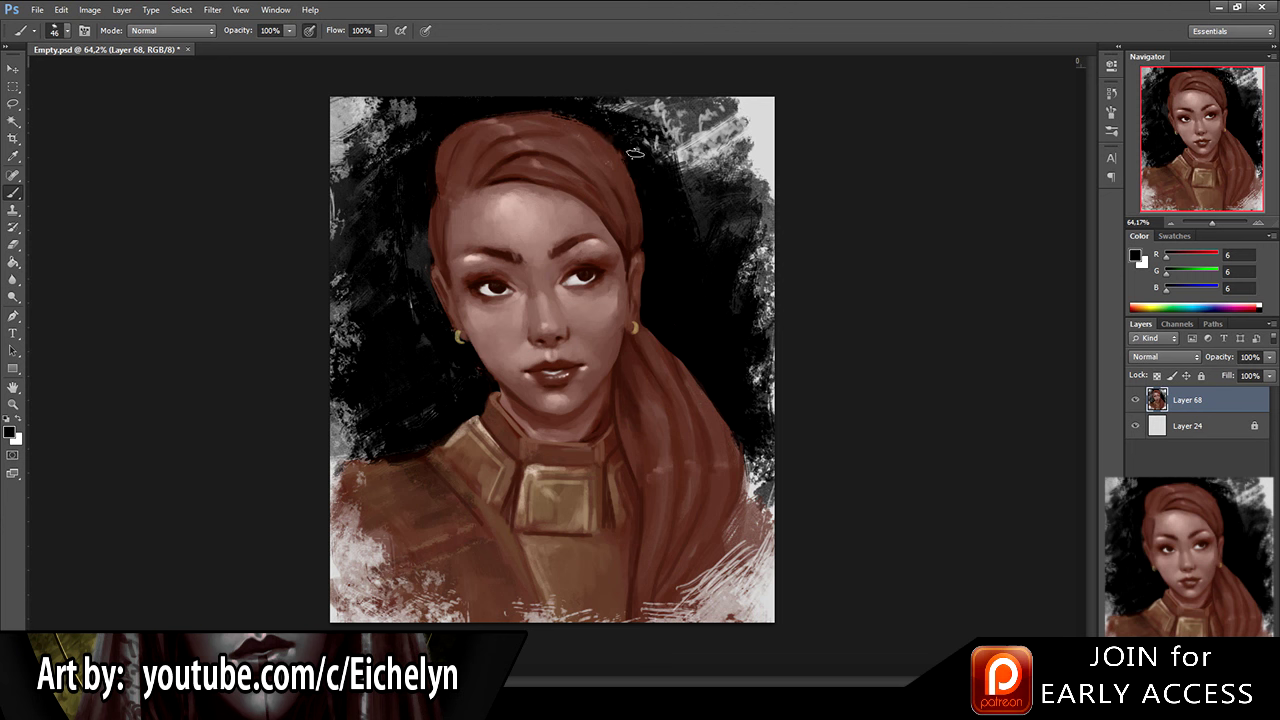
mouse_move(412, 278)
left_mouse_down()
mouse_move(412, 229)
mouse_move(418, 303)
left_mouse_up()
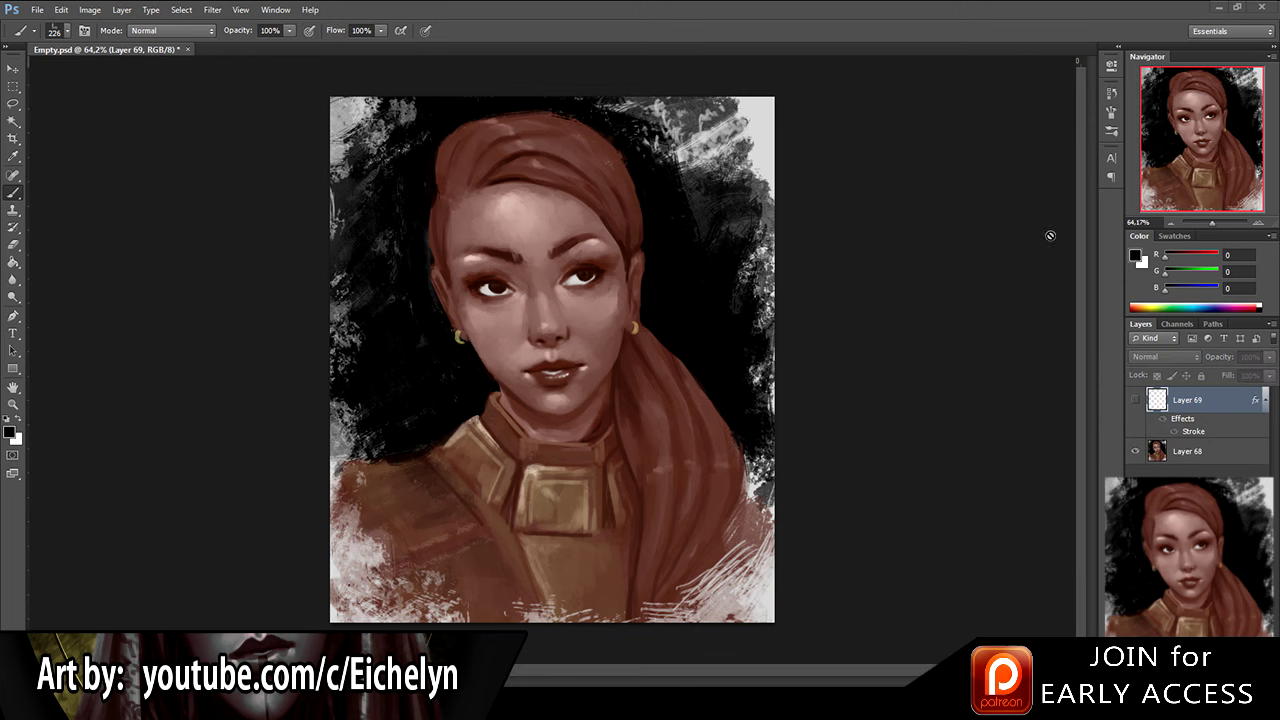
Step: Make Layer 68 active, try a lasso selection around the side of the head opposite the ponytail and clear it
left_click(1180, 450)
scroll(560, 284, "up", 2)
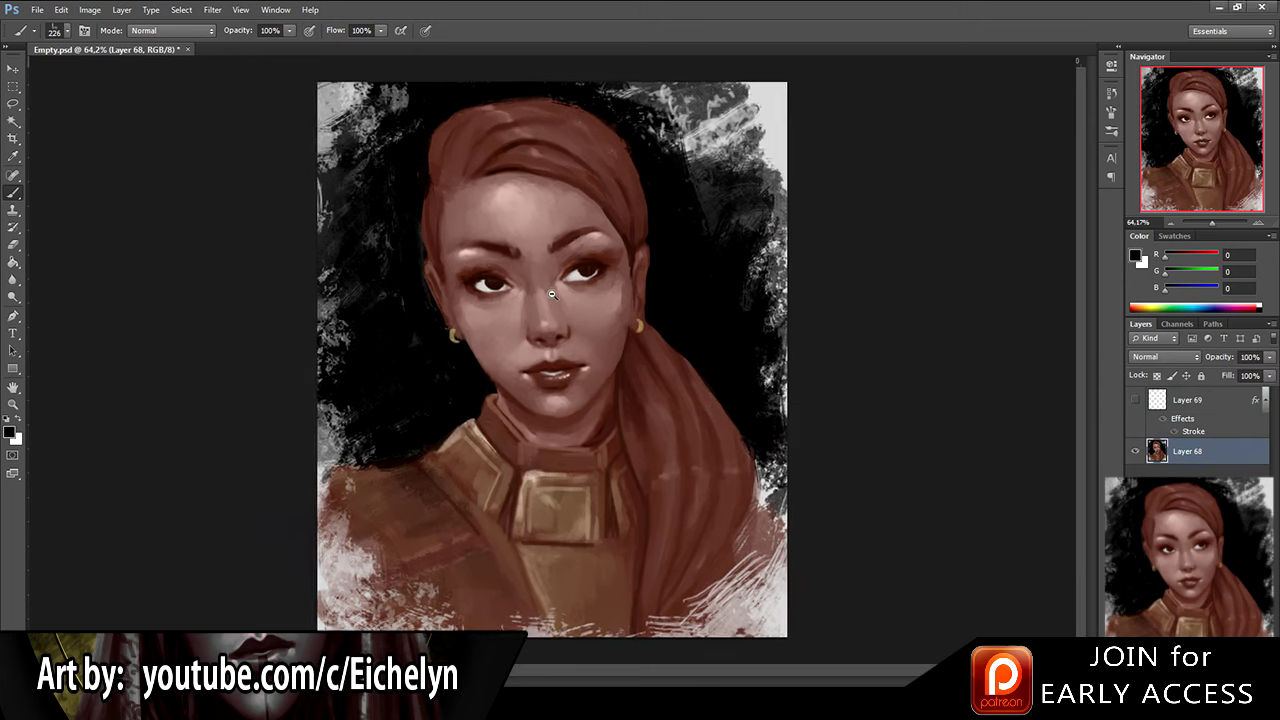
key("l")
mouse_move(480, 82)
left_mouse_down()
mouse_move(412, 152)
mouse_move(390, 232)
mouse_move(395, 314)
mouse_move(447, 372)
left_mouse_up()
key("ctrl+d")
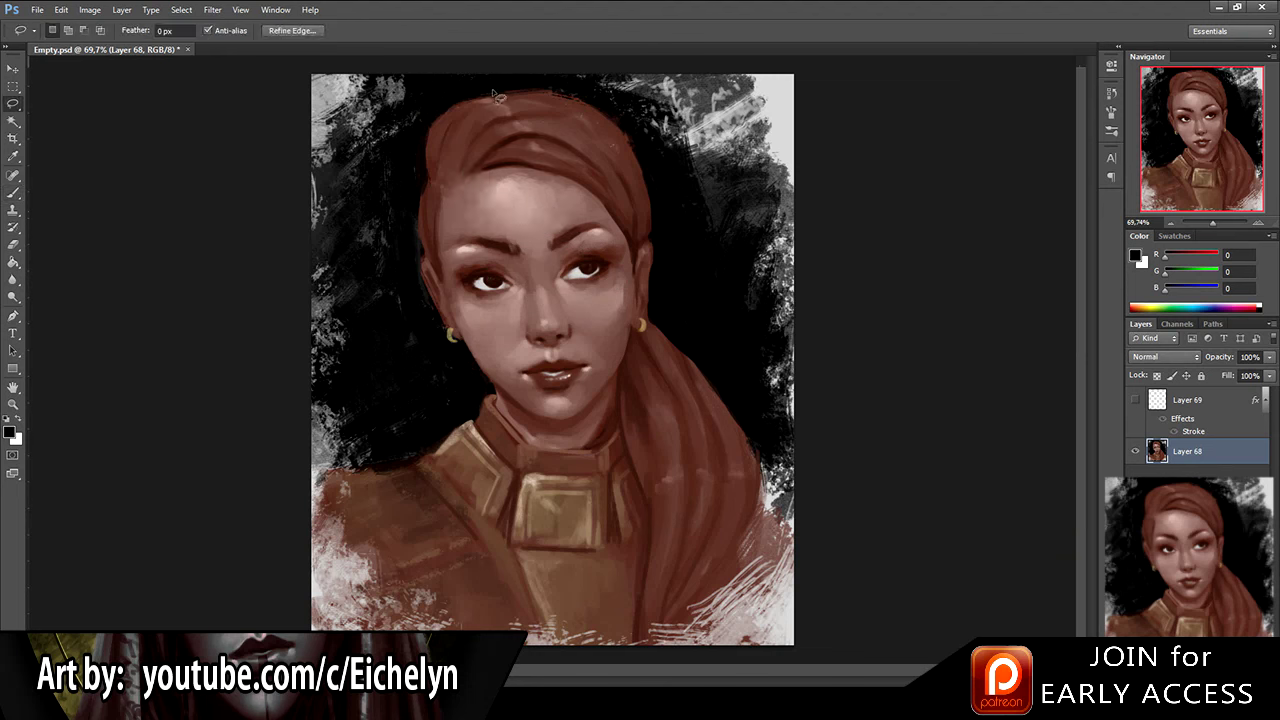
Step: Try to copy the side of the head opposite the ponytail to a new layer and shift it inward, and undo it
mouse_move(490, 99)
left_mouse_down()
mouse_move(458, 112)
mouse_move(430, 152)
mouse_move(420, 206)
mouse_move(437, 322)
mouse_move(484, 400)
mouse_move(522, 350)
mouse_move(537, 174)
mouse_move(487, 95)
left_mouse_up()
key("ctrl+j")
key("ctrl+shift+alt+e")
key("v")
left_click_drag(567, 317, 572, 316)
key("ctrl+alt+z")
key("ctrl+alt+z")
key("ctrl+alt+z")
key("ctrl+alt+z")
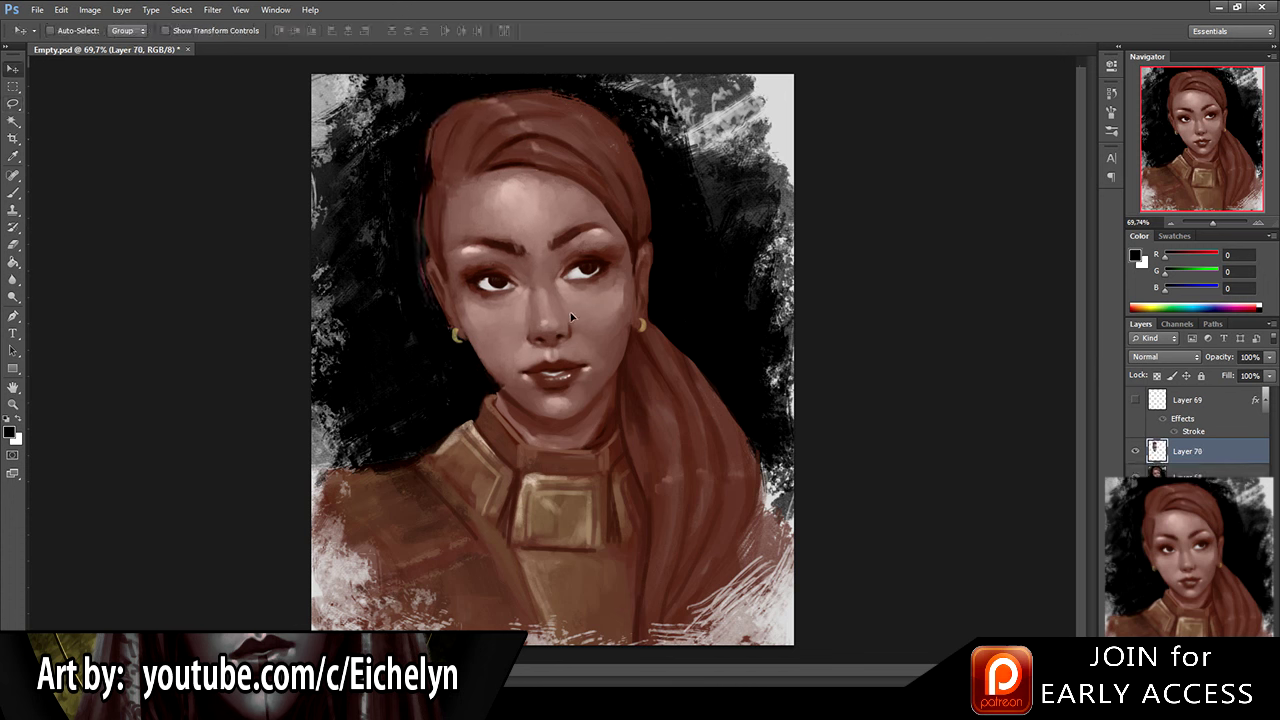
key("ctrl+d")
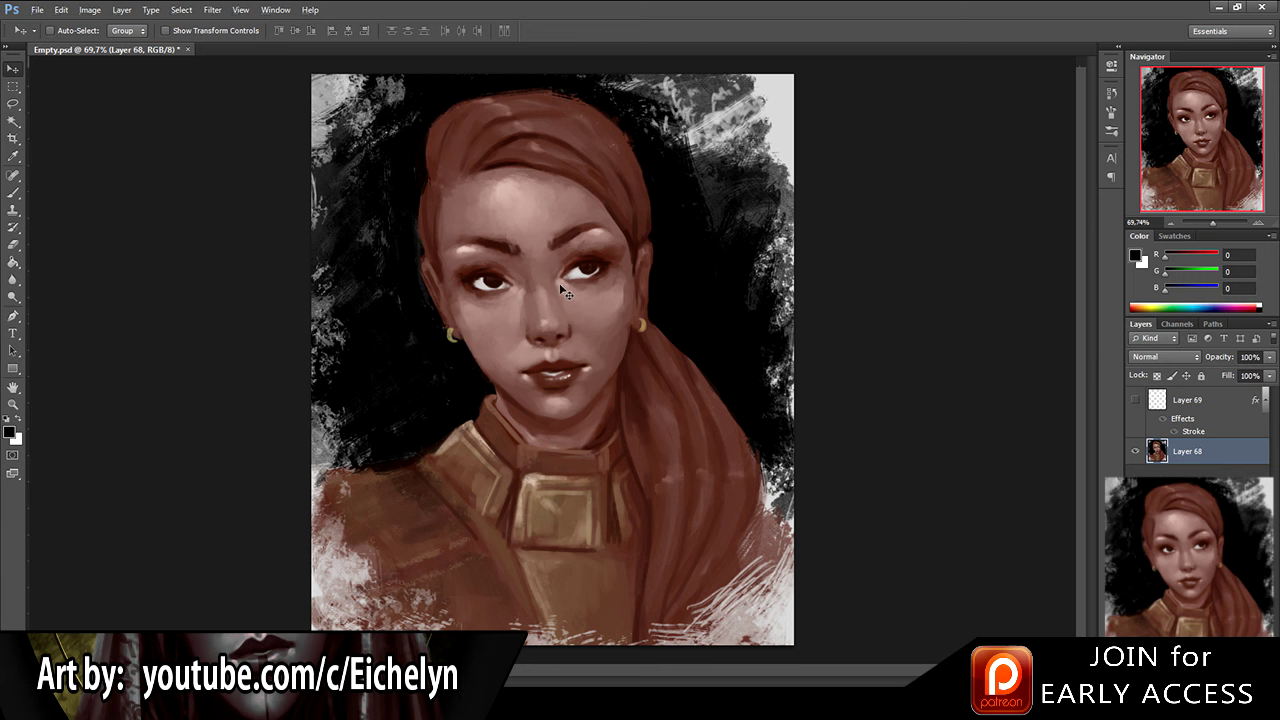
Step: Copy the eye and brow opposite the ponytail side to a new layer and nudge them slightly towards the nose
key("l")
mouse_move(518, 240)
left_mouse_down()
mouse_move(448, 258)
mouse_move(473, 300)
mouse_move(500, 308)
mouse_move(526, 277)
left_mouse_up()
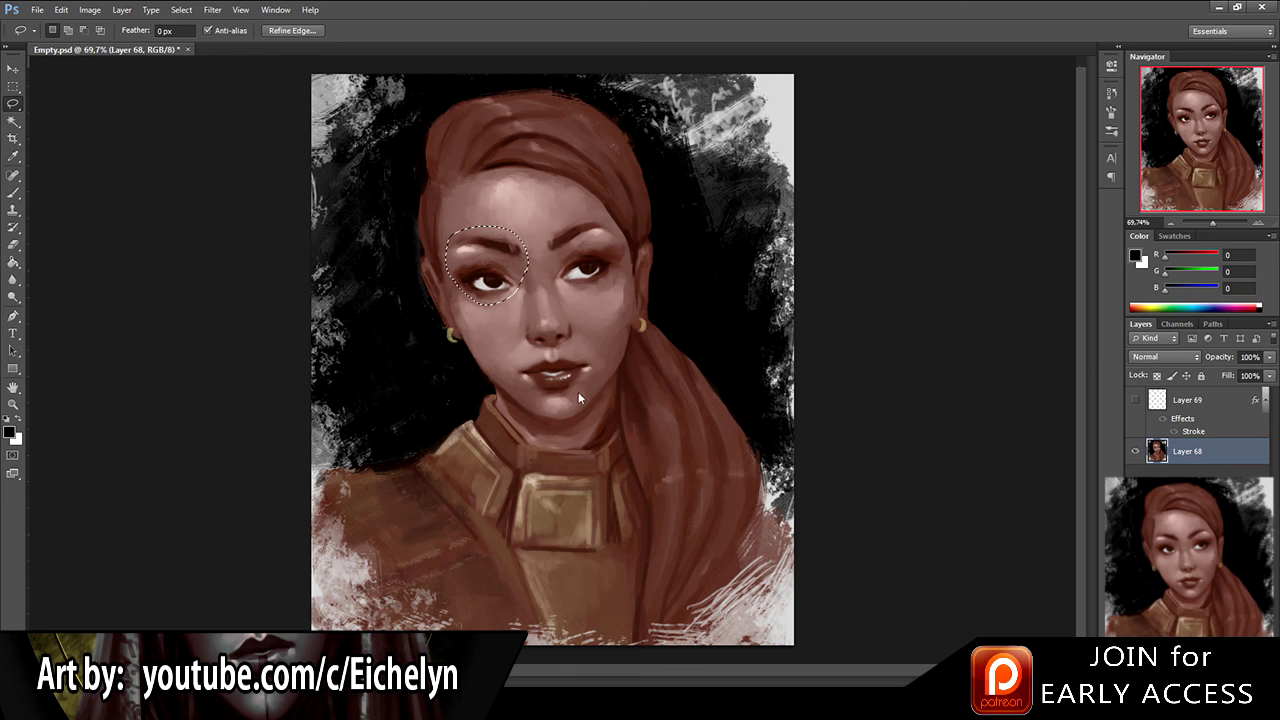
key("ctrl+j")
key("v")
left_click_drag(547, 332, 543, 310)
Step: Blend the edges of the moved eye copy into the face with a reduced-size eraser
key("e")
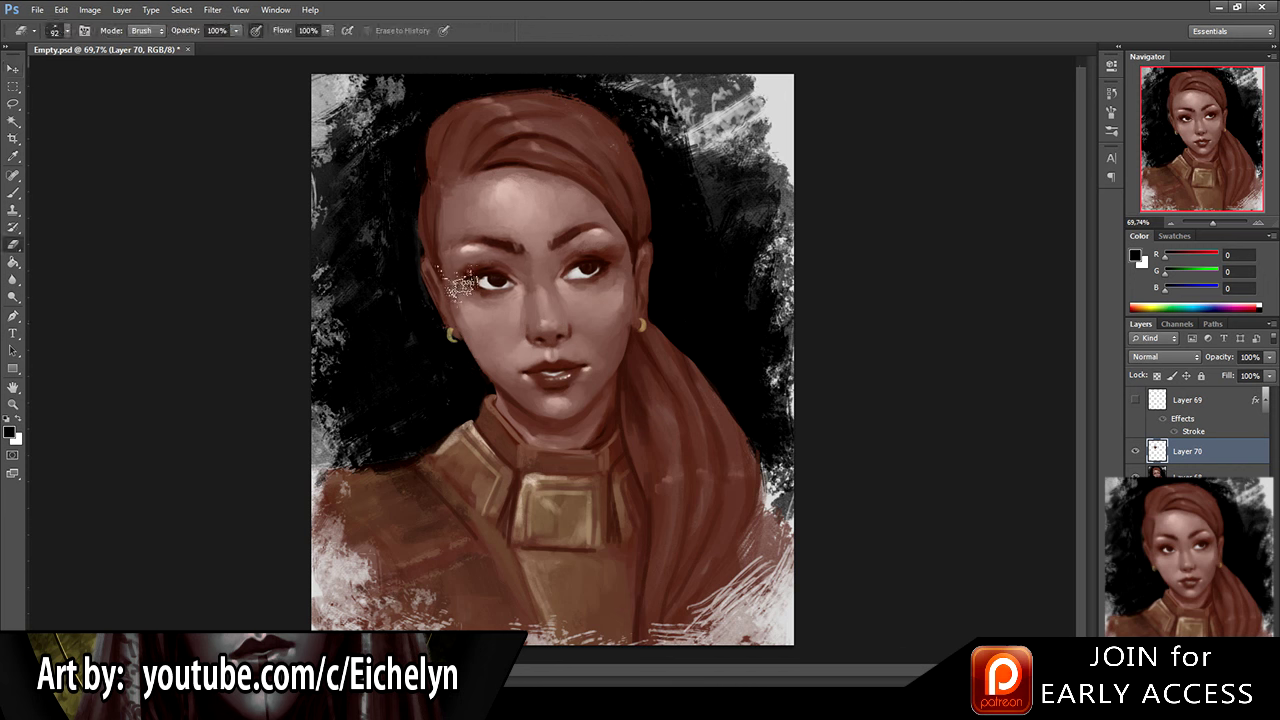
key("bracketleft")
key("bracketleft")
key("bracketleft")
key("bracketleft")
left_click_drag(524, 236, 526, 248)
Step: Paint over the seam at the outer corner of the moved eye with a 27 px brush in sampled skin and shadow tones
key("b")
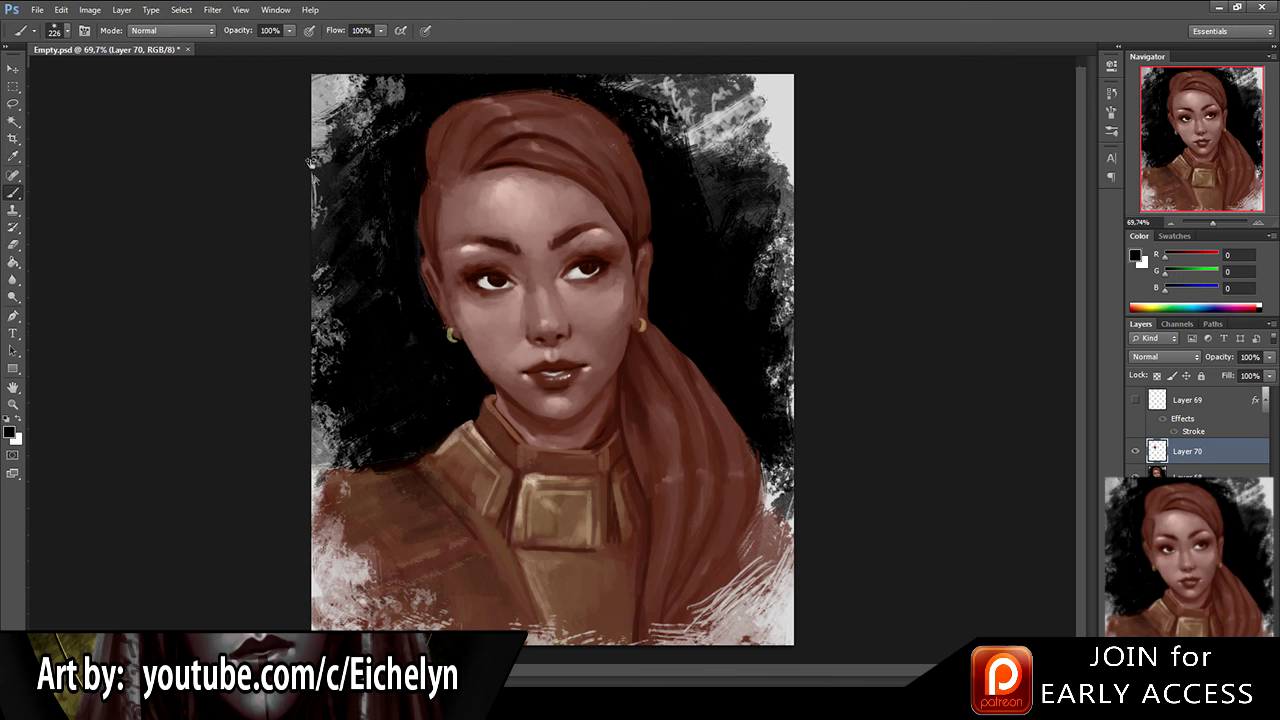
left_click(470, 278, "alt")
left_click(463, 279, "alt")
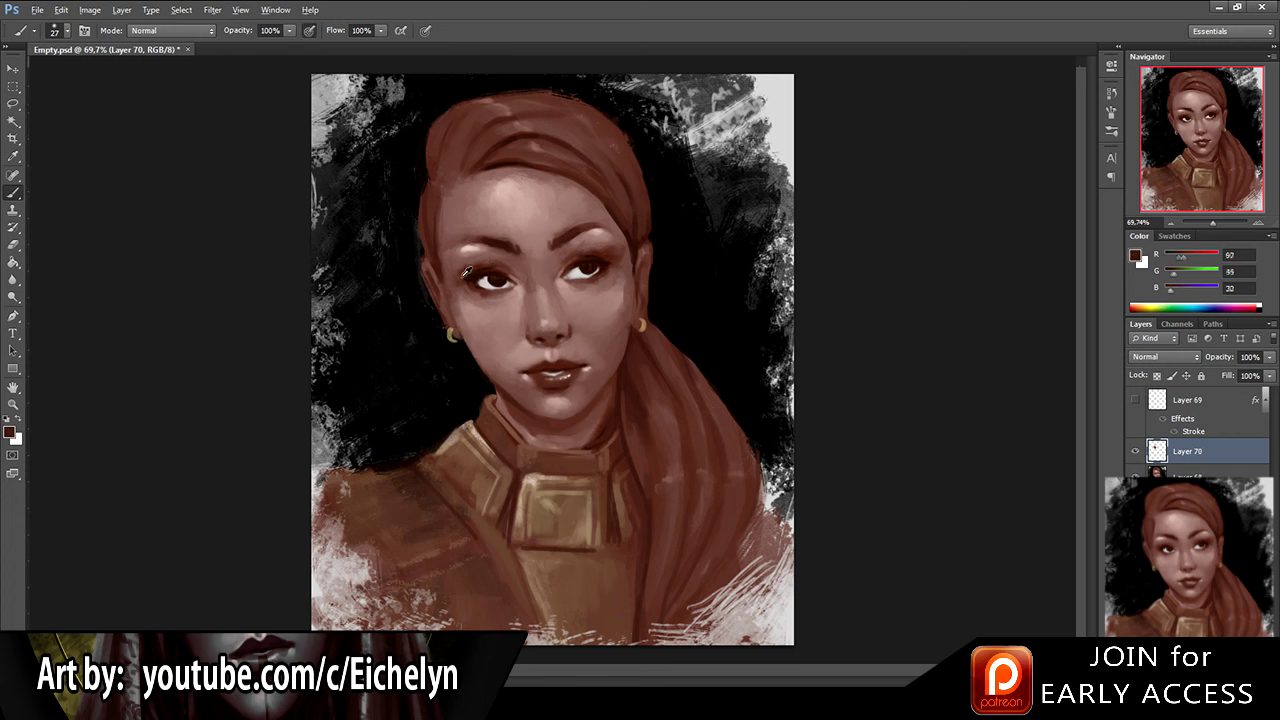
left_click(455, 270, "alt")
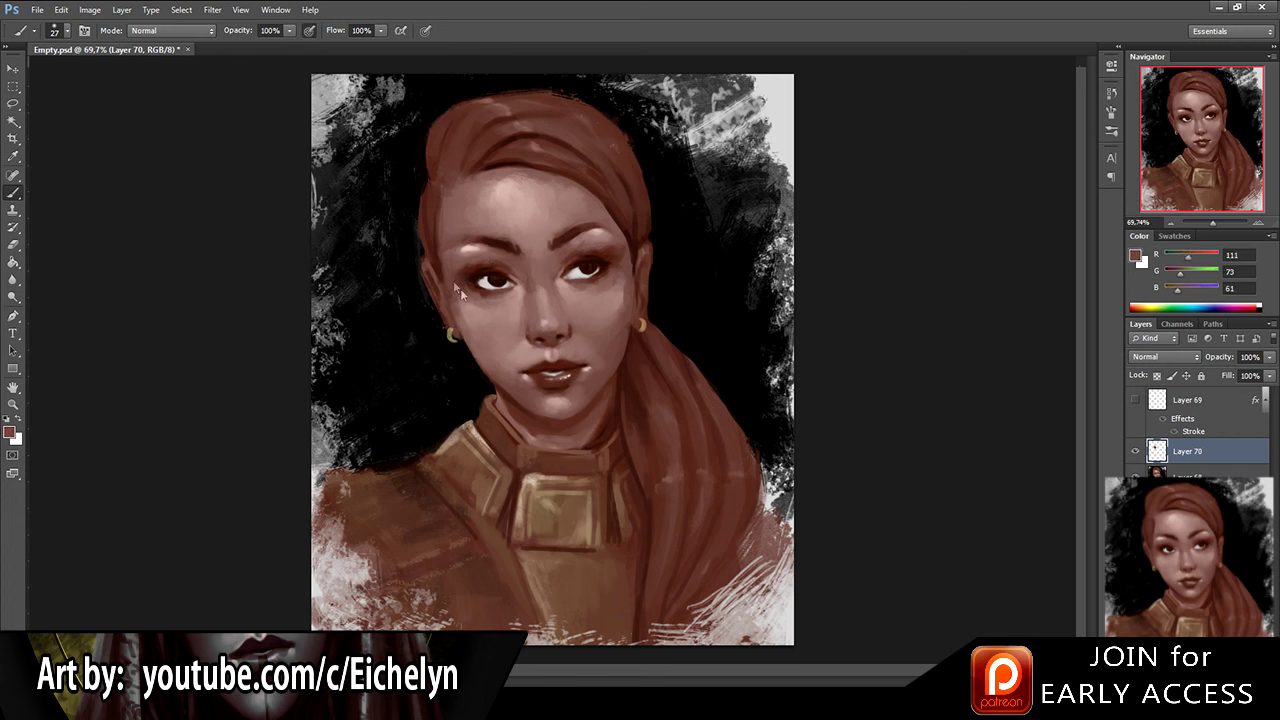
left_click(462, 276, "alt")
left_click(448, 242, "alt")
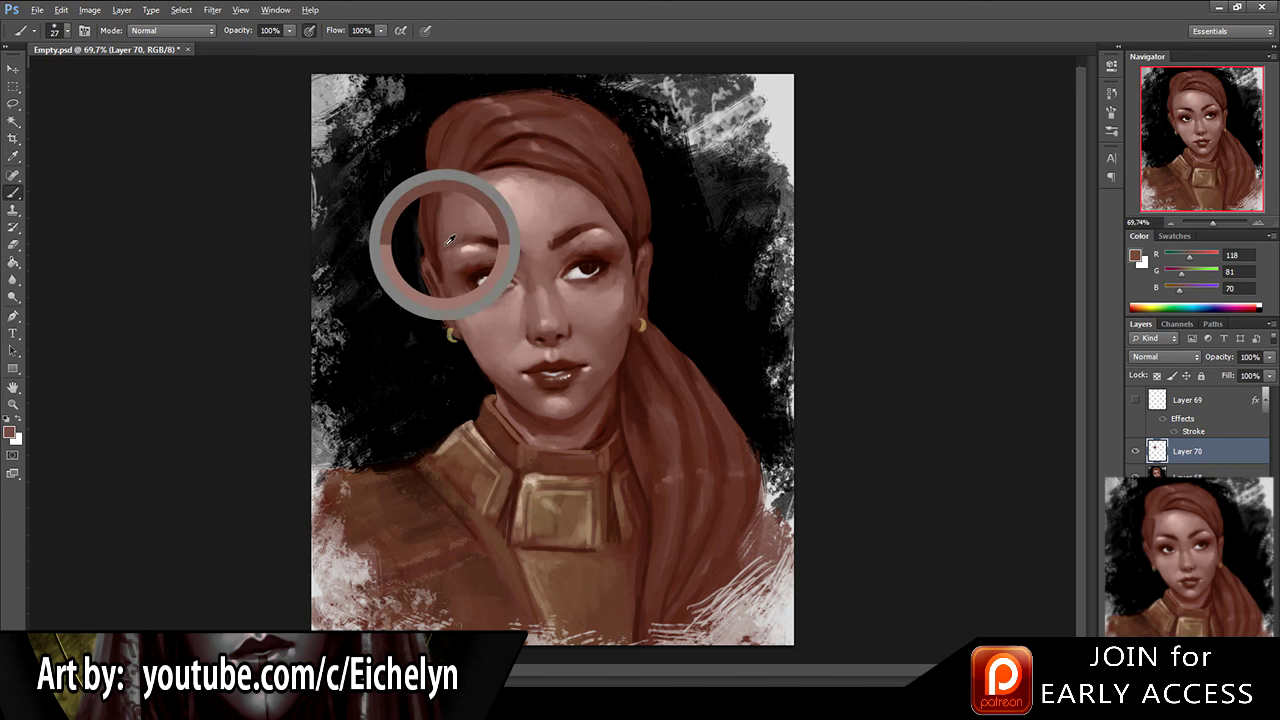
Step: Blend the skin below the moved eye and between eye and brow with brush strokes in nearby sampled tones
left_click(479, 305, "alt")
left_click(476, 308, "alt")
left_click(481, 294, "alt")
left_click(456, 288, "alt")
left_click(476, 304, "alt")
left_click(485, 296, "alt")
left_click(511, 258, "alt")
left_click(510, 262, "alt")
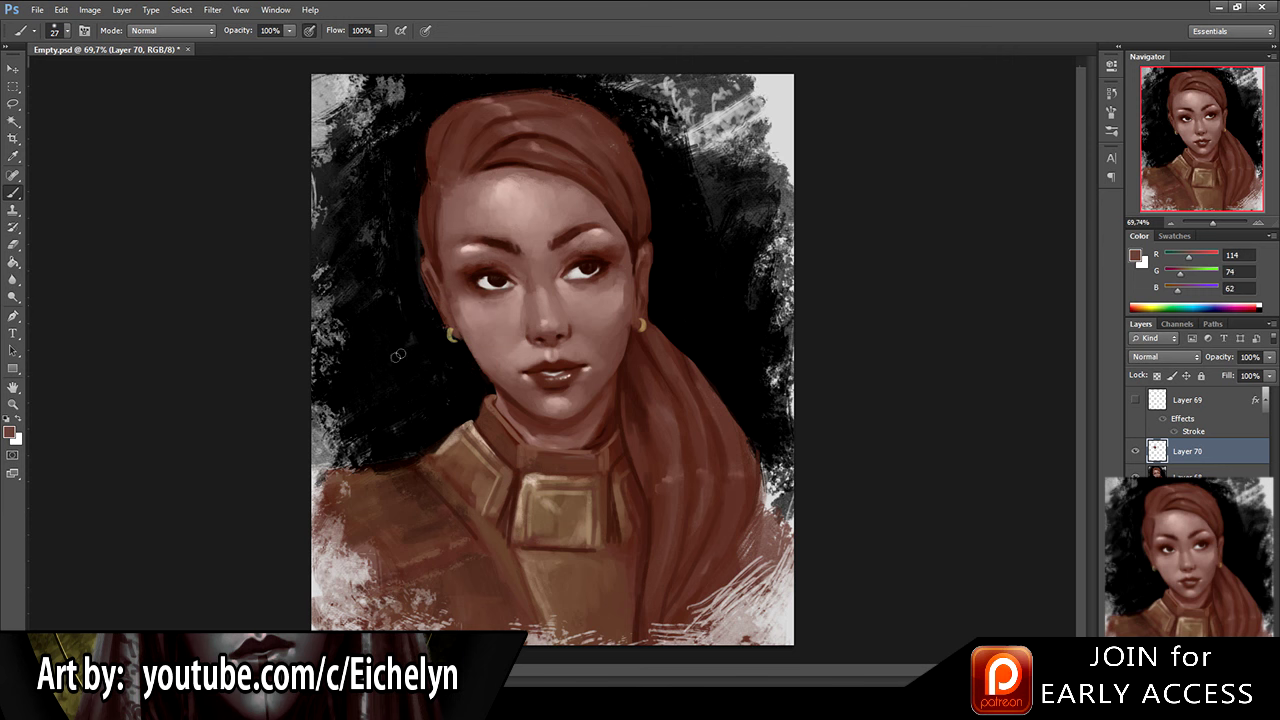
Step: Smooth the temple and upper cheek beside the moved eye with sampled skin tones, and compare Layer 70 hidden and shown
left_click(460, 268, "alt")
left_click(467, 298, "alt")
left_click(451, 282, "alt")
left_click(456, 298, "alt")
left_click(1136, 453)
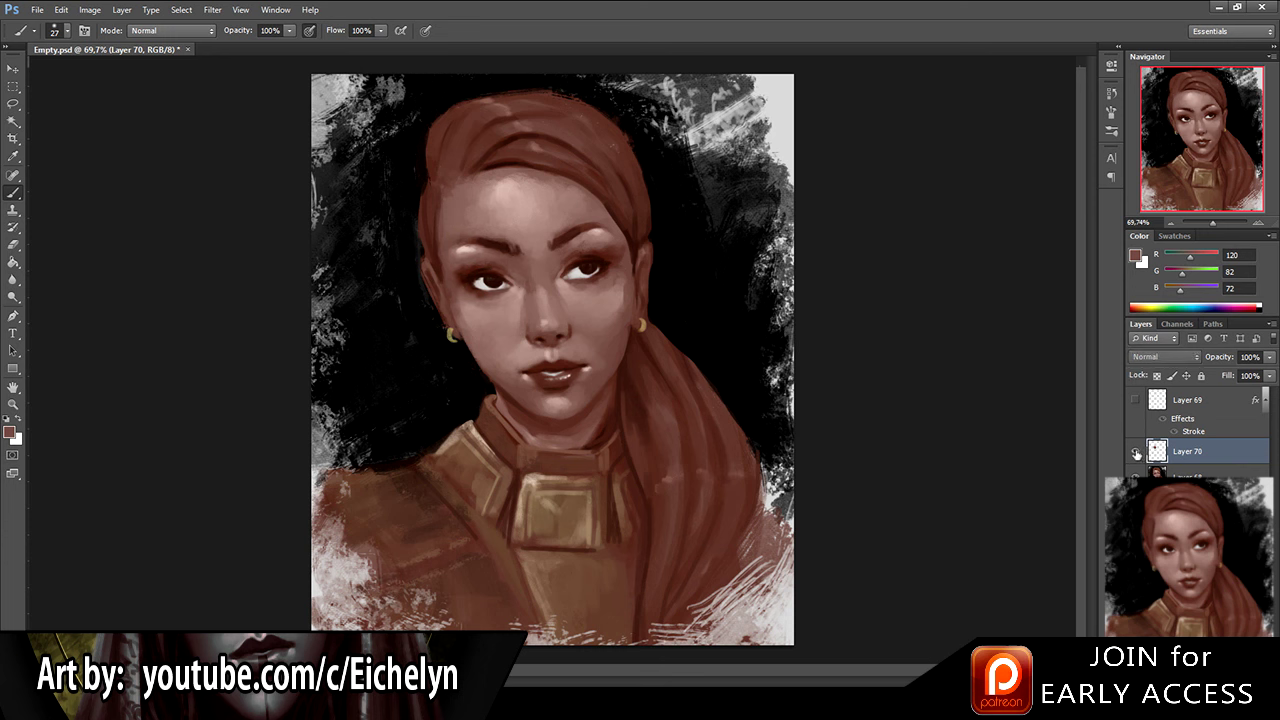
left_click(1136, 453)
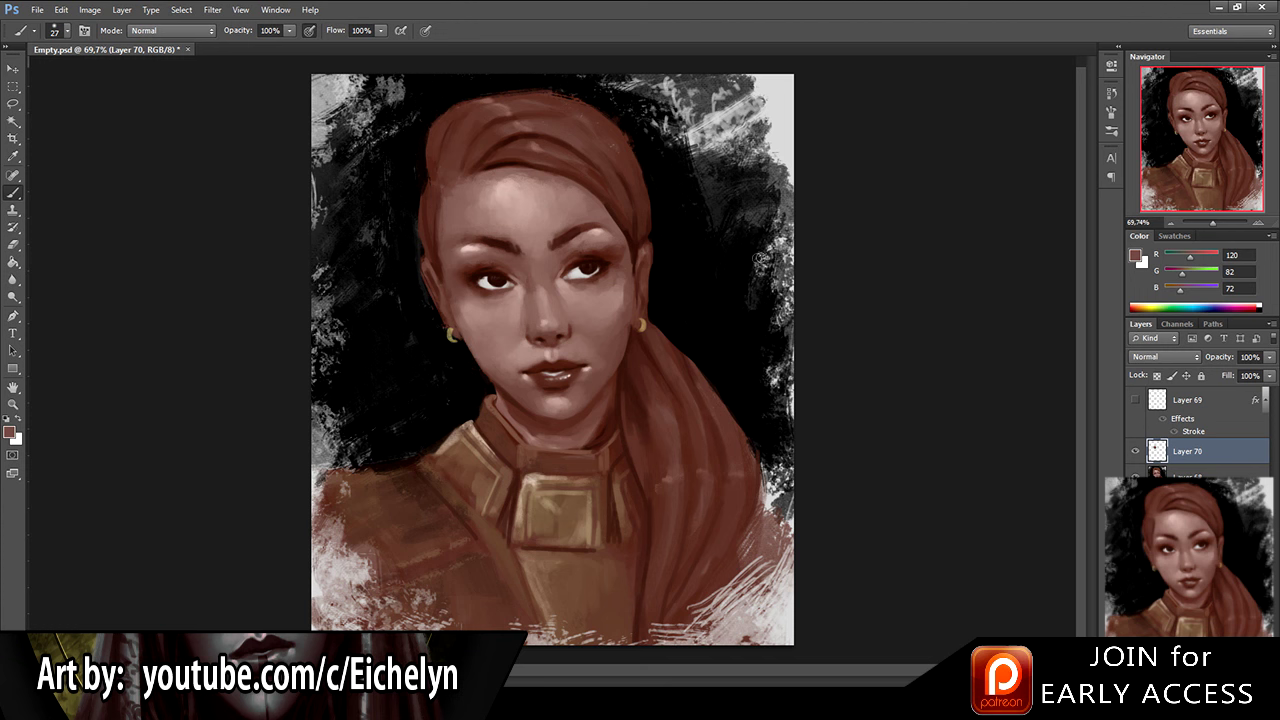
Step: Touch up the dark background with an enlarged brush in the sampled near-black, and erase at the canvas edge
key("bracketright")
key("bracketright")
key("bracketright")
key("bracketright")
key("bracketright")
left_click(410, 118, "alt")
key("e")
left_click(312, 290)
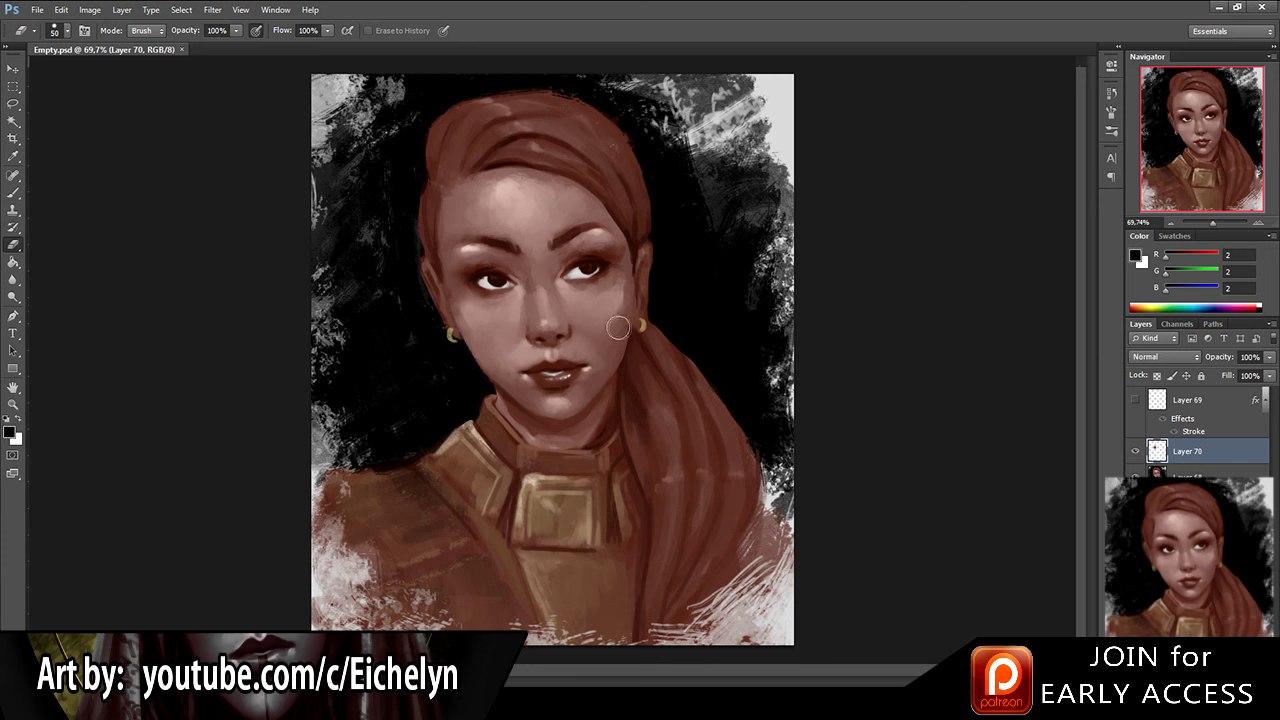
Step: Merge the eye copy layer with the painting layer beneath it and add a new empty layer above
left_click(1189, 480, "ctrl")
key("ctrl+e")
key("ctrl+shift+alt+n")
Step: Try to paint a loose reddish-brown strand of hair over the ear and down the cheek opposite the ponytail
key("b")
left_click(492, 156, "alt")
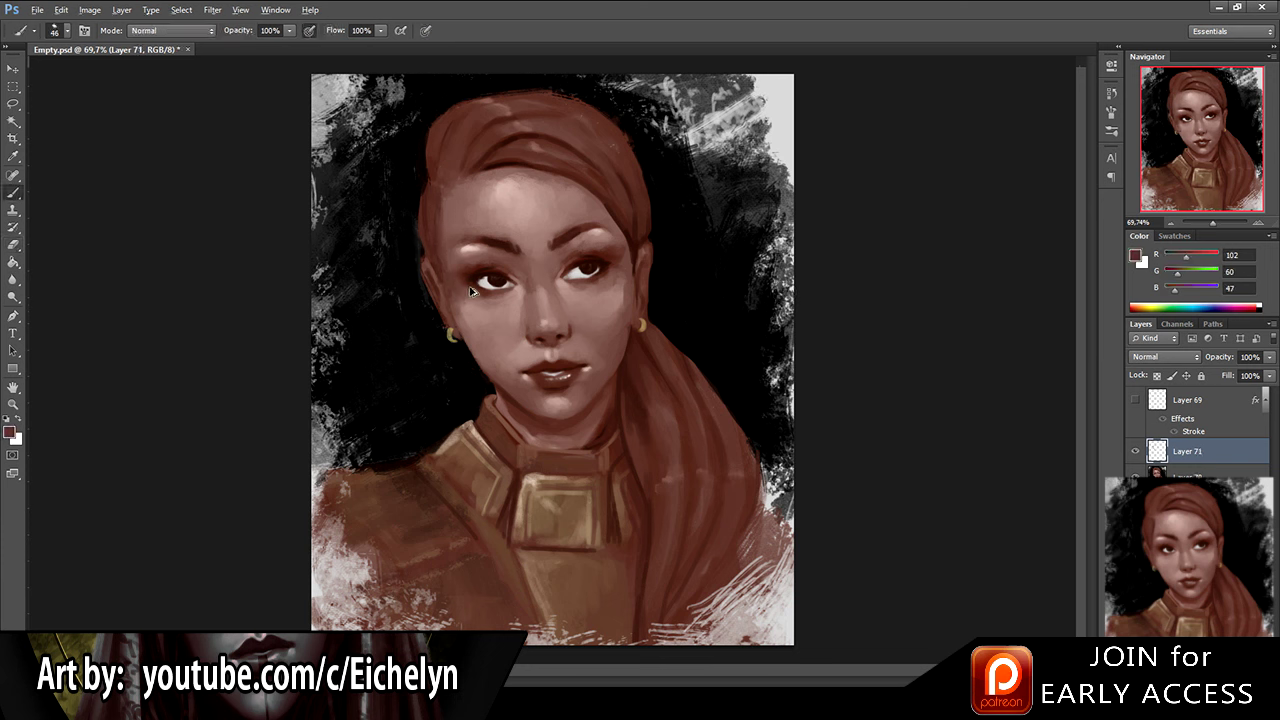
left_click(482, 138, "alt")
key("bracketleft")
key("bracketleft")
left_click_drag(437, 248, 460, 364)
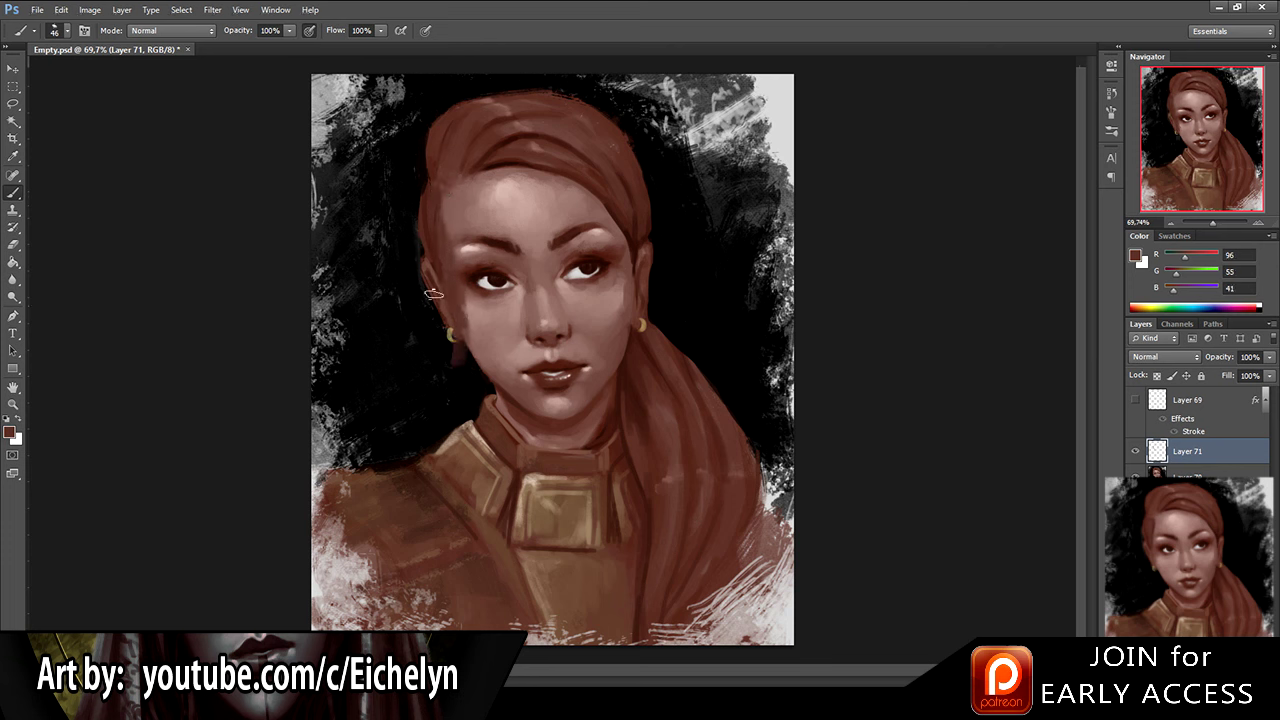
left_click(467, 140, "alt")
mouse_move(445, 300)
left_mouse_down()
mouse_move(448, 396)
mouse_move(484, 400)
mouse_move(478, 420)
left_mouse_up()
left_click_drag(468, 330, 470, 440)
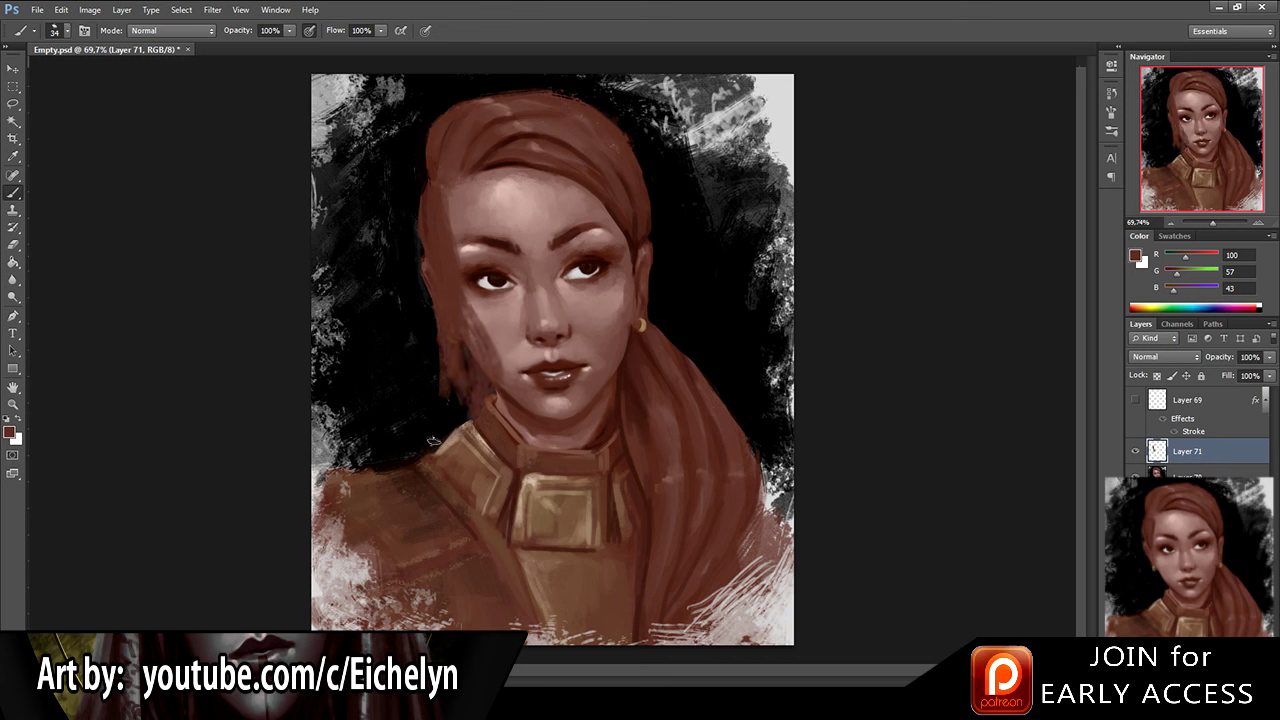
Step: Undo the loose hair strand painted over the ear and cheek
key("ctrl+alt+z")
key("ctrl+alt+z")
key("ctrl+alt+z")
key("ctrl+alt+z")
key("ctrl+alt+z")
key("ctrl+alt+z")
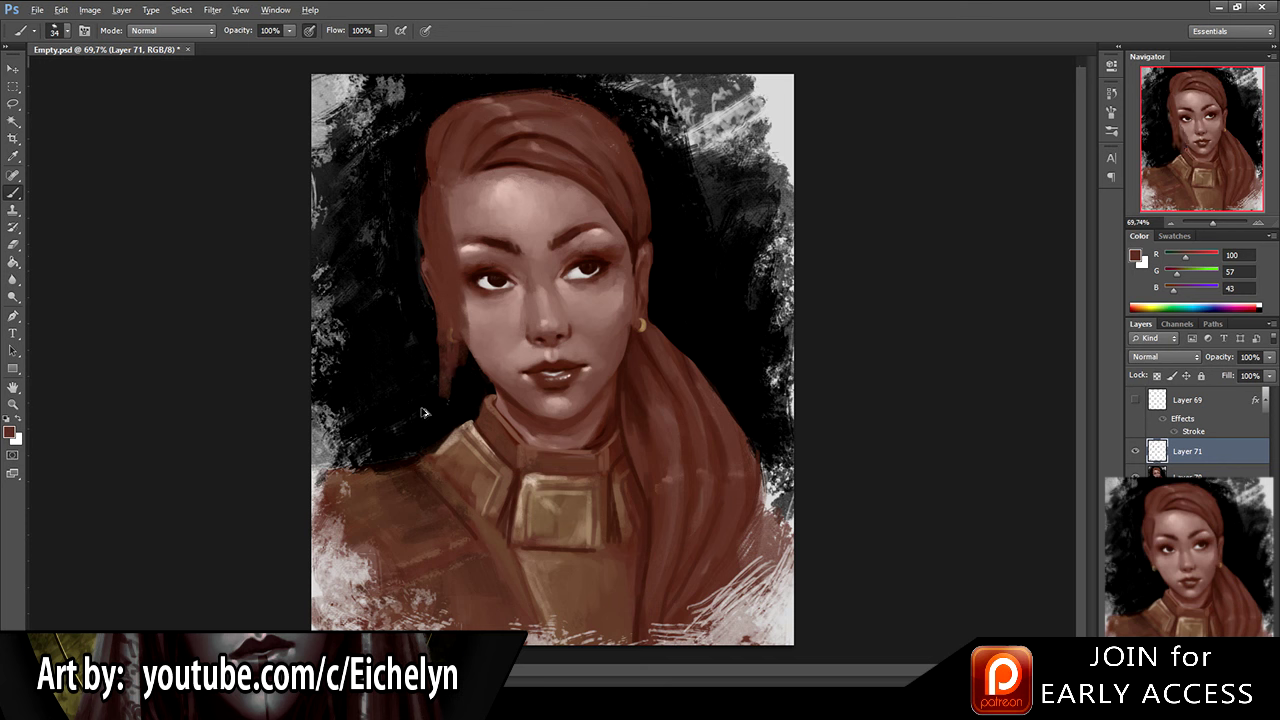
key("ctrl+alt+z")
key("ctrl+alt+z")
key("ctrl+alt+z")
Step: Reshape the hairline at the temple opposite the ponytail with brush strokes in sampled hair and skin tones
left_click(440, 196, "alt")
key("ctrl+shift+alt+n")
left_click(447, 207, "alt")
left_click(444, 196, "alt")
left_click(443, 195, "alt")
left_click(443, 190, "alt")
left_click(440, 201, "alt")
left_click(446, 196, "alt")
Step: Refine the hairline between temple and forehead with sampled tones and the eraser, and save the document
left_click(324, 127, "alt")
left_click(500, 163, "alt")
left_click(454, 214, "alt")
key("e")
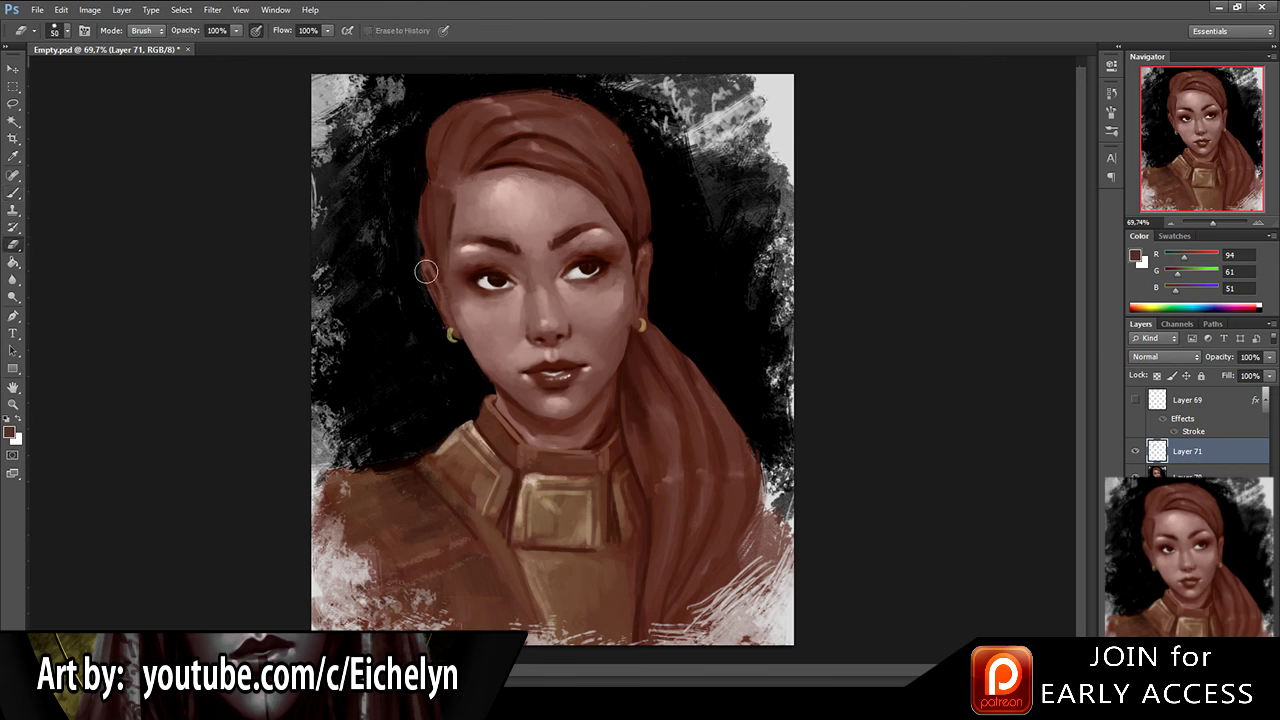
key("ctrl+s")
Step: Add fine hair strokes at the temple with a 12 px brush in sampled reddish-brown and skin tones
key("b")
left_click(446, 231, "alt")
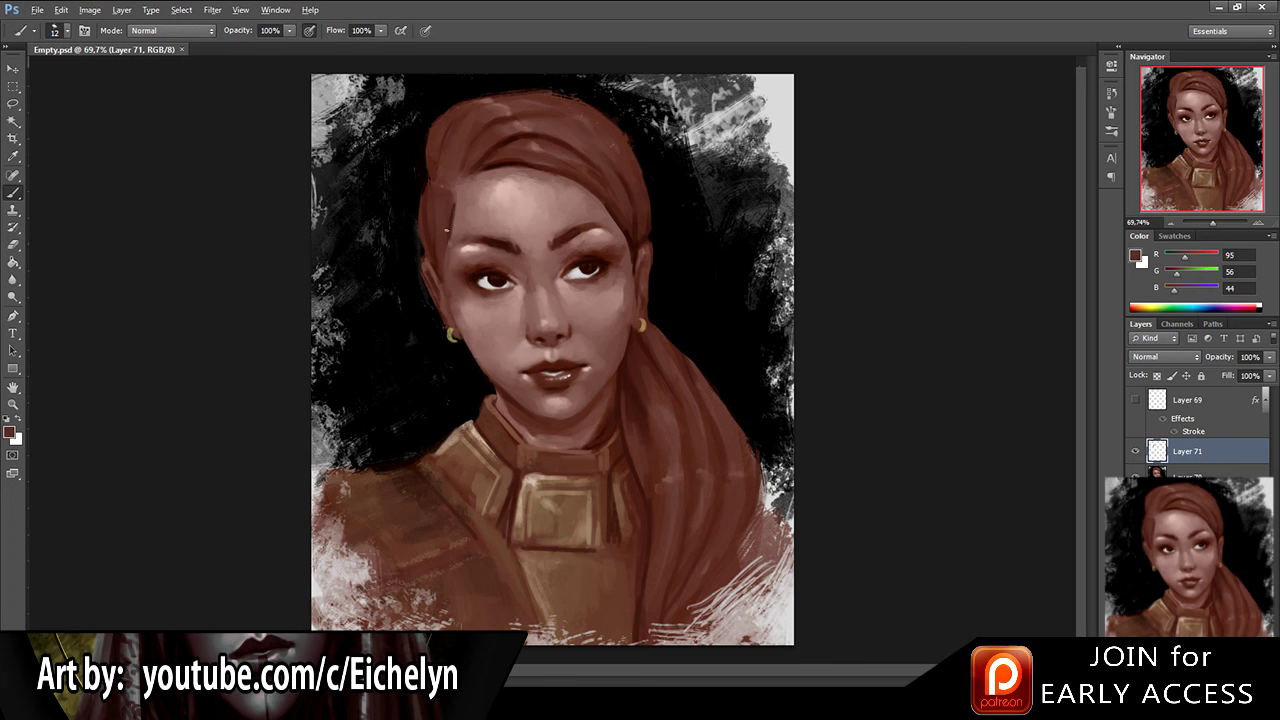
left_click(446, 230, "alt")
left_click(456, 240, "alt")
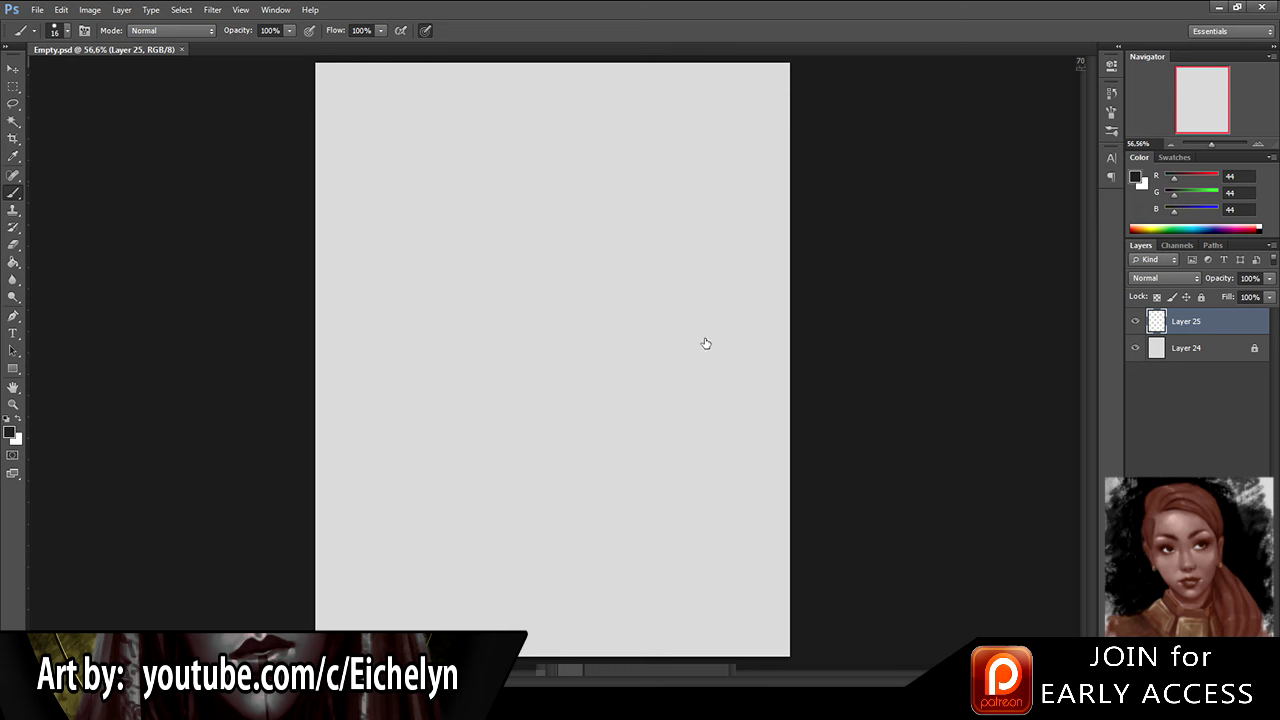
Step: Try two vertical test strokes in dark grey with a 16 px brush on the blank Layer 25, undoing each
left_click_drag(450, 118, 455, 283)
key("ctrl+z")
left_click_drag(413, 112, 422, 208)
key("ctrl+z")
Step: Set the brush colour to reddish brown (R 88, G 57, B 47), try one test stroke and undo it
key("alt")
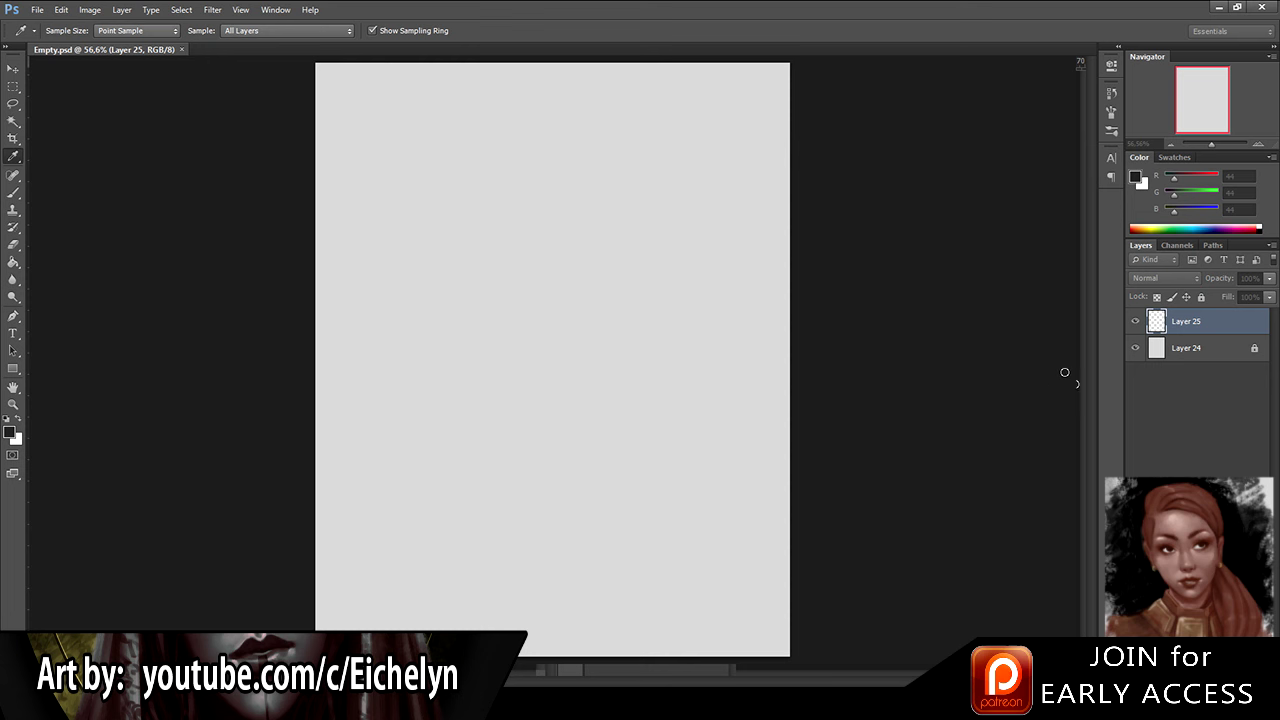
key("b")
mouse_move(489, 161)
left_mouse_down()
mouse_move(579, 147)
mouse_move(540, 150)
mouse_move(500, 219)
mouse_move(499, 280)
left_mouse_up()
key("ctrl+z")
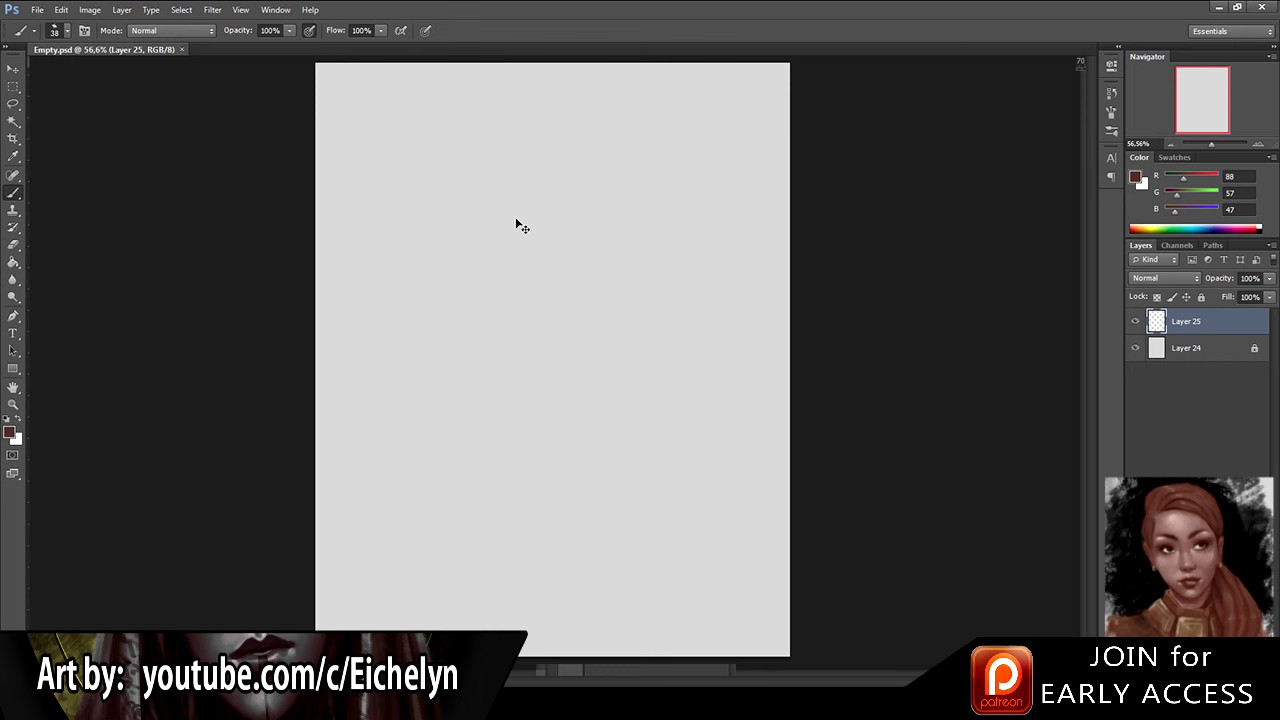
Step: Try broad overlapping strokes with a 200 px textured brush on the blank canvas and undo them
left_click(665, 288)
mouse_move(631, 130)
left_mouse_down()
mouse_move(610, 216)
mouse_move(568, 163)
mouse_move(571, 312)
left_mouse_up()
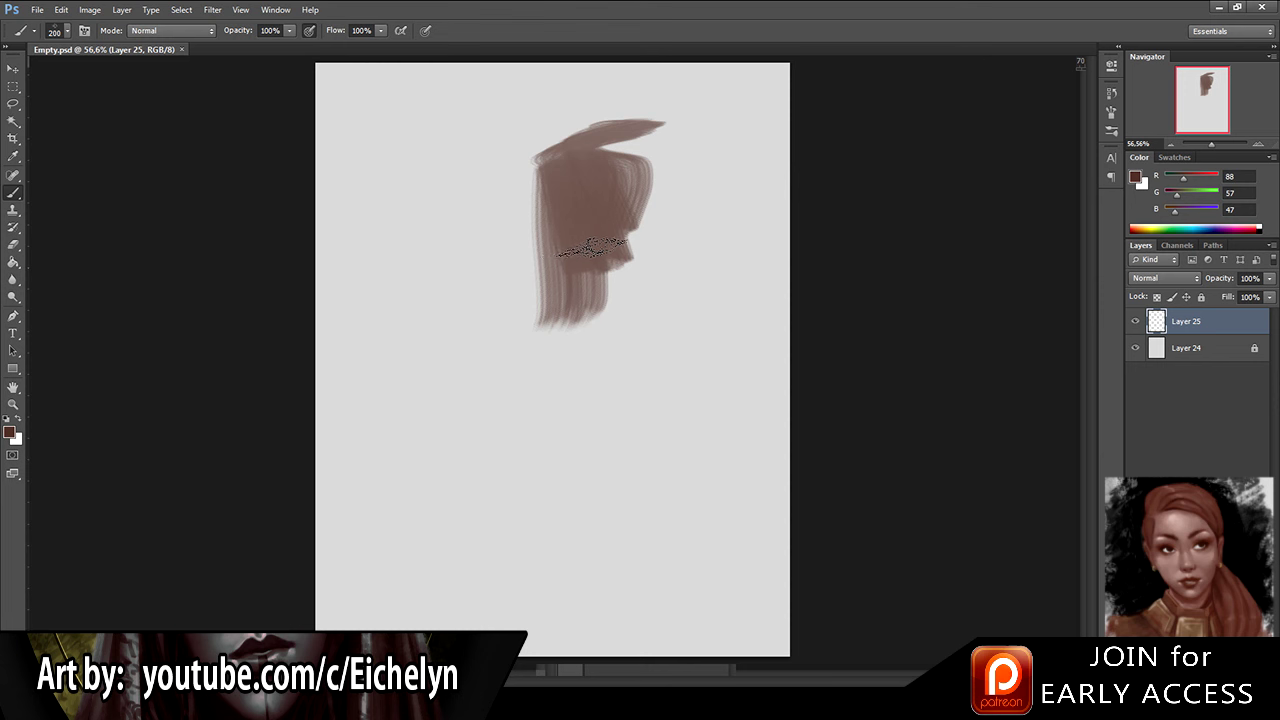
key("ctrl+alt+z")
key("ctrl+alt+z")
key("ctrl+alt+z")
key("ctrl+alt+z")
Step: Reduce the textured brush's size and try two long vertical strokes, undoing each
key("bracketleft")
key("bracketleft")
key("bracketleft")
key("bracketleft")
key("bracketleft")
key("bracketleft")
key("bracketleft")
mouse_move(595, 128)
left_mouse_down()
mouse_move(572, 182)
mouse_move(616, 350)
left_mouse_up()
key("ctrl+alt+z")
mouse_move(560, 115)
left_mouse_down()
mouse_move(514, 214)
mouse_move(517, 371)
left_mouse_up()
key("ctrl+alt+z")
Step: Try short vertical strokes with a smaller brush, down to 30 px, in the upper canvas and undo them
key("bracketleft")
key("bracketleft")
key("bracketleft")
key("bracketleft")
key("bracketleft")
key("bracketleft")
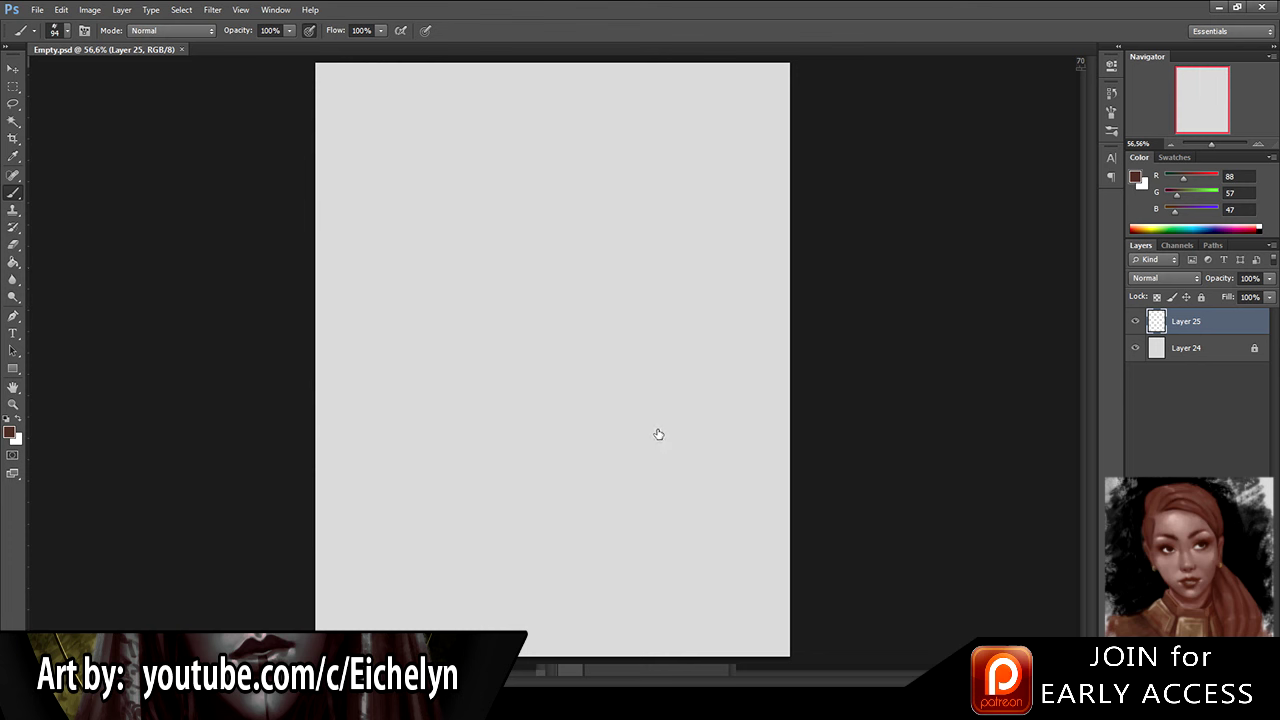
mouse_move(588, 120)
left_mouse_down()
mouse_move(569, 162)
mouse_move(591, 237)
left_mouse_up()
mouse_move(559, 286)
left_mouse_down()
mouse_move(556, 318)
mouse_move(545, 252)
left_mouse_up()
key("ctrl+alt+z")
left_click_drag(531, 150, 531, 274)
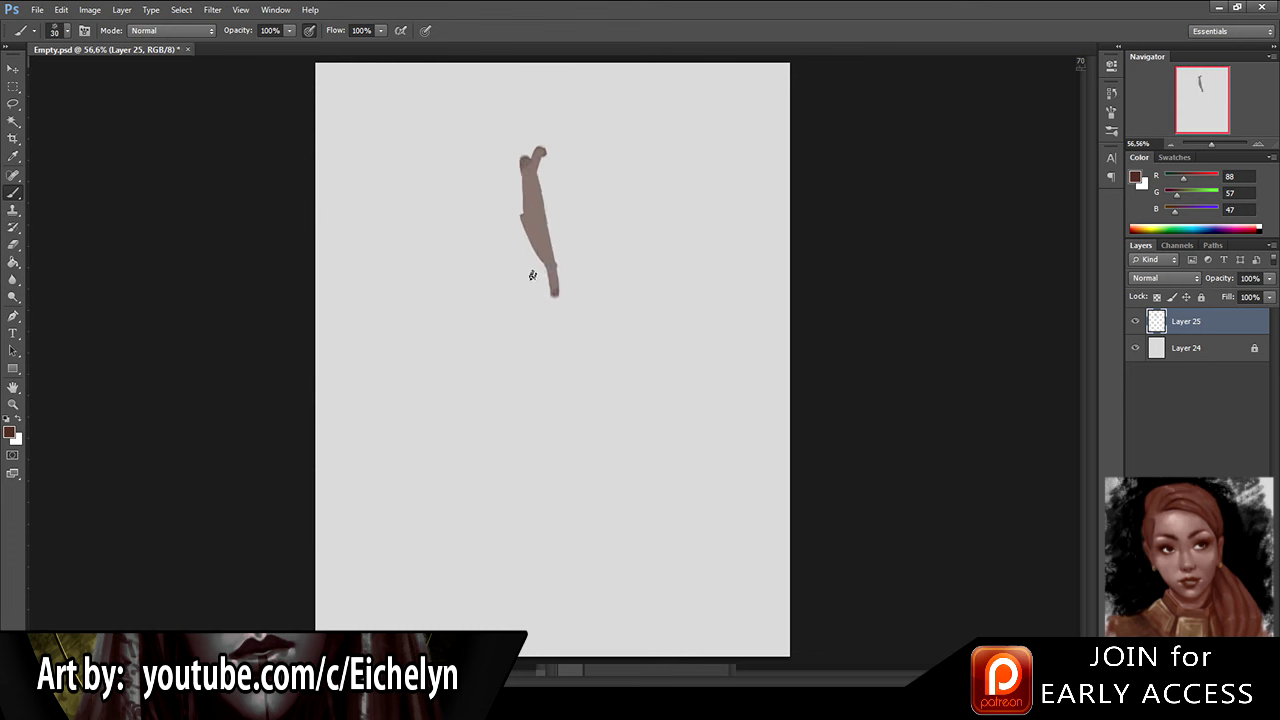
key("ctrl+alt+z")
left_click_drag(540, 171, 508, 218)
key("ctrl+alt+z")
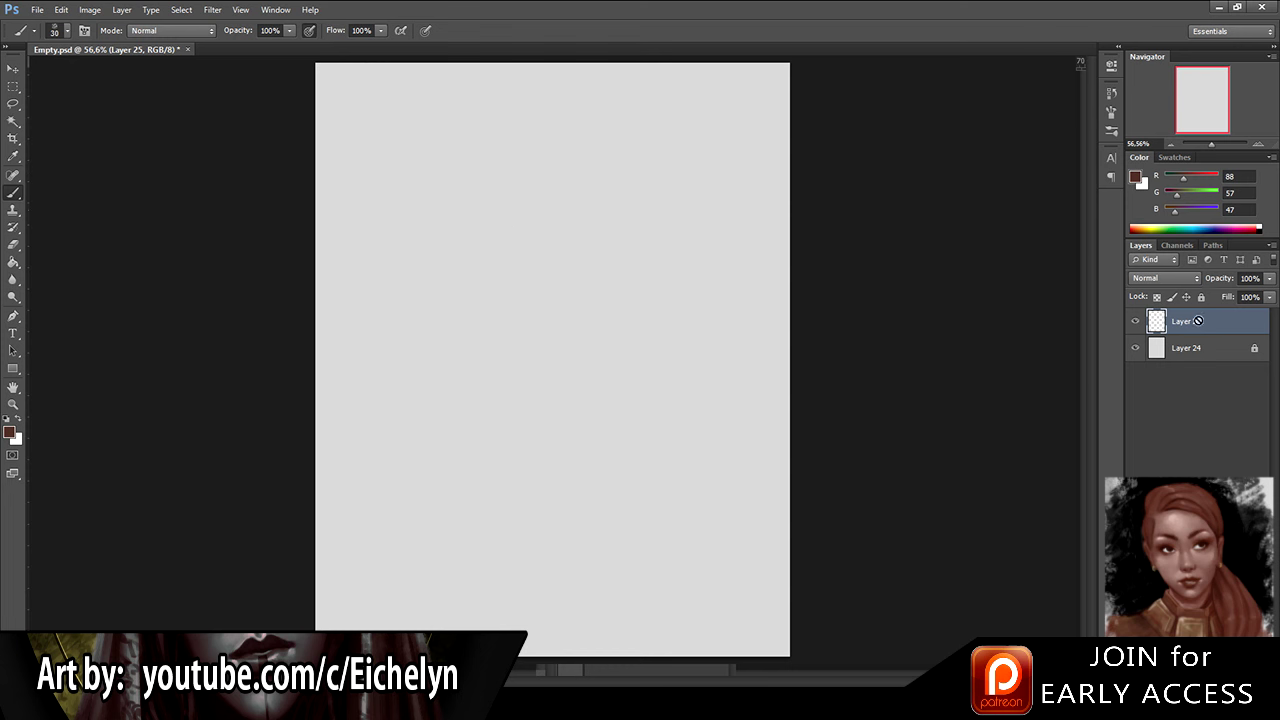
Step: Switch to another brush preset, reduce its size, try a long vertical stroke and undo it
key(".")
key("bracketleft")
key("bracketleft")
key("bracketleft")
key("bracketleft")
key("bracketleft")
key("bracketleft")
left_click_drag(466, 95, 478, 316)
key("ctrl+z")
Step: Resize the brush to 40 px, try zigzag and vertical strokes in reddish brown and undo them
key("bracketleft")
key("bracketleft")
key("bracketleft")
key("bracketleft")
key("bracketright")
key("bracketright")
key("bracketright")
left_click_drag(522, 95, 562, 282)
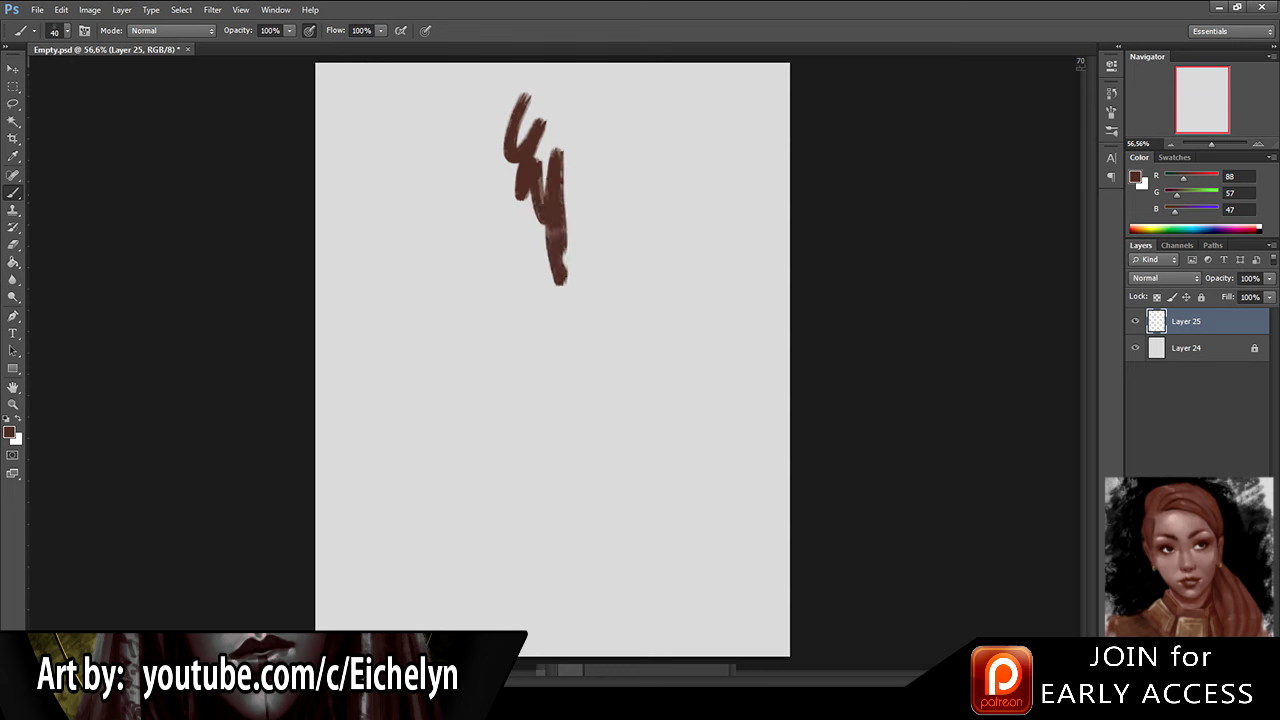
key("ctrl+z")
left_click_drag(555, 176, 550, 270)
key("ctrl+z")
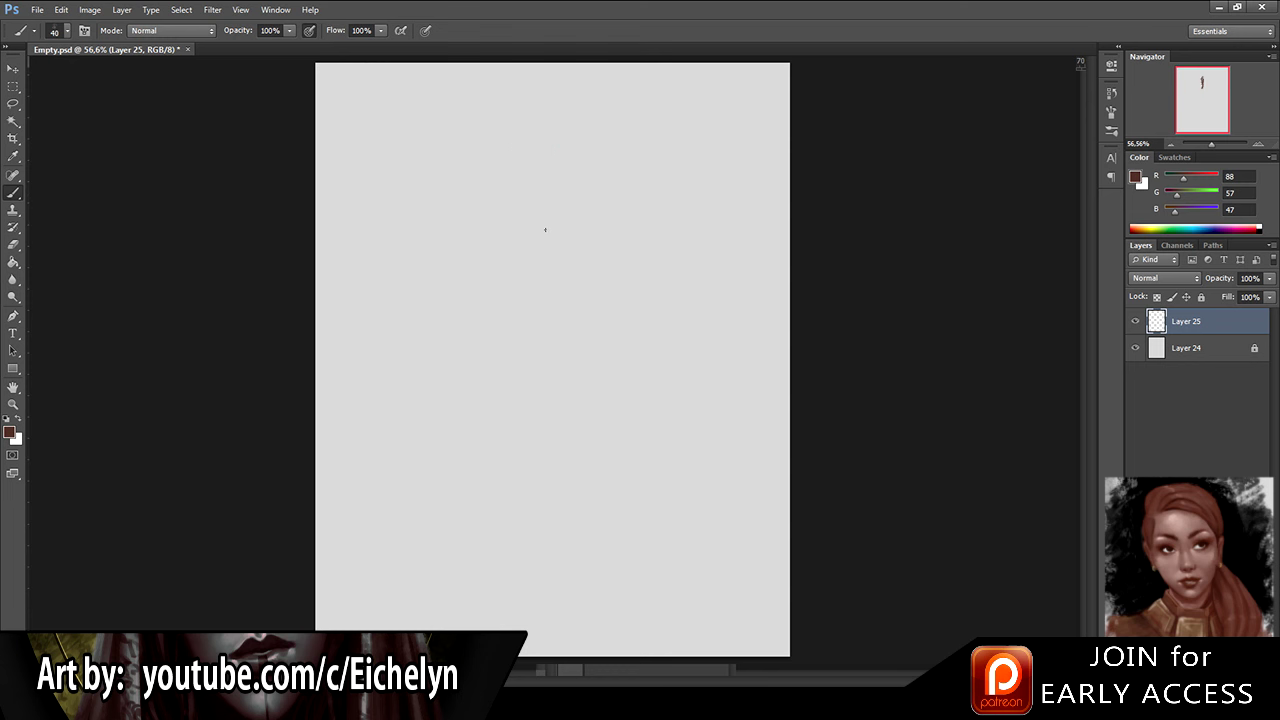
Step: Make the brush smaller than 40 px, try one long vertical stroke and undo it
key("bracketleft")
key("bracketleft")
key("bracketleft")
mouse_move(486, 97)
left_mouse_down()
mouse_move(480, 176)
mouse_move(502, 310)
left_mouse_up()
key("ctrl+z")
Step: Try a set of vertical strokes with a different brush in the upper middle of the canvas and undo them
left_click(643, 333)
mouse_move(522, 123)
left_mouse_down()
mouse_move(517, 226)
mouse_move(525, 133)
mouse_move(517, 182)
mouse_move(533, 268)
mouse_move(513, 232)
mouse_move(538, 288)
left_mouse_up()
key("ctrl+alt+z")
key("ctrl+alt+z")
key("ctrl+alt+z")
key("ctrl+alt+z")
key("ctrl+alt+z")
Step: Set the brush colour to dark brown (R 63, G 35, B 26) and try short test strokes with a 33 px brush
key("i")
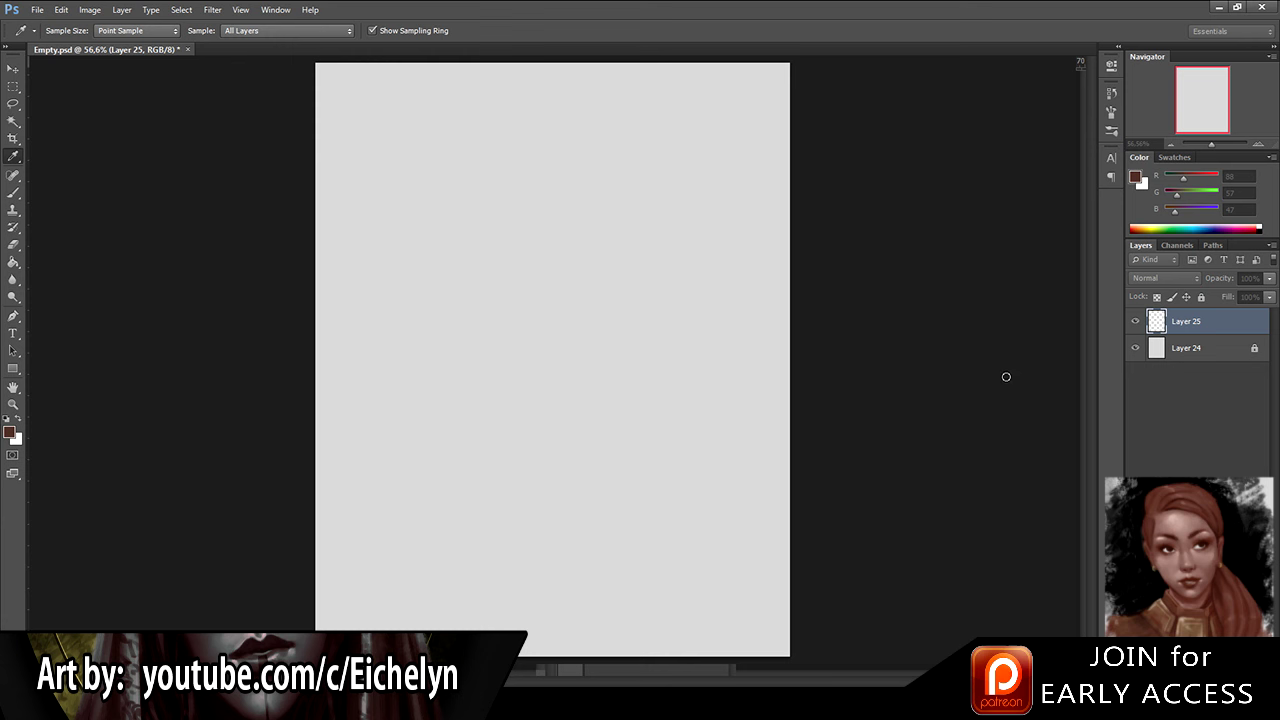
key("b")
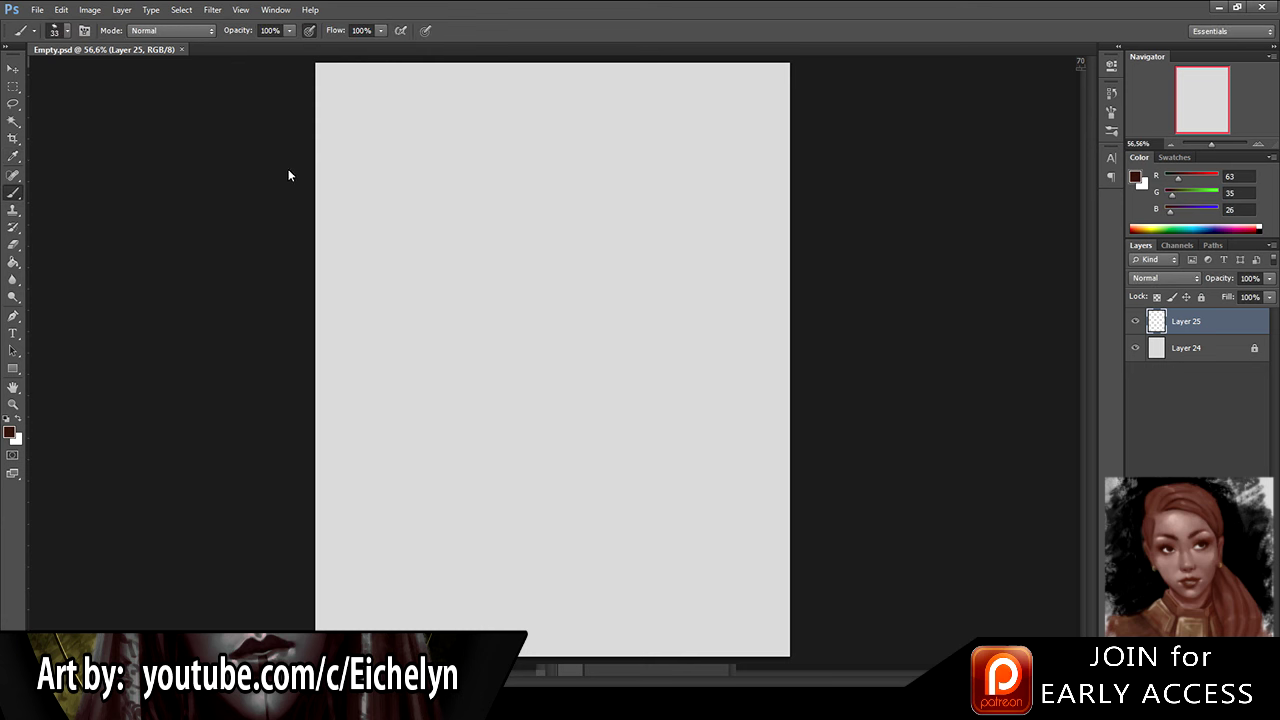
left_click_drag(546, 108, 630, 104)
key("ctrl+z")
left_click_drag(480, 168, 475, 275)
key("ctrl+z")
mouse_move(455, 177)
left_mouse_down()
mouse_move(456, 256)
mouse_move(463, 246)
left_mouse_up()
key("ctrl+z")
Step: Set the brush colour to reddish brown (R 85, G 35, B 19) and undo the short test stroke
key("i")
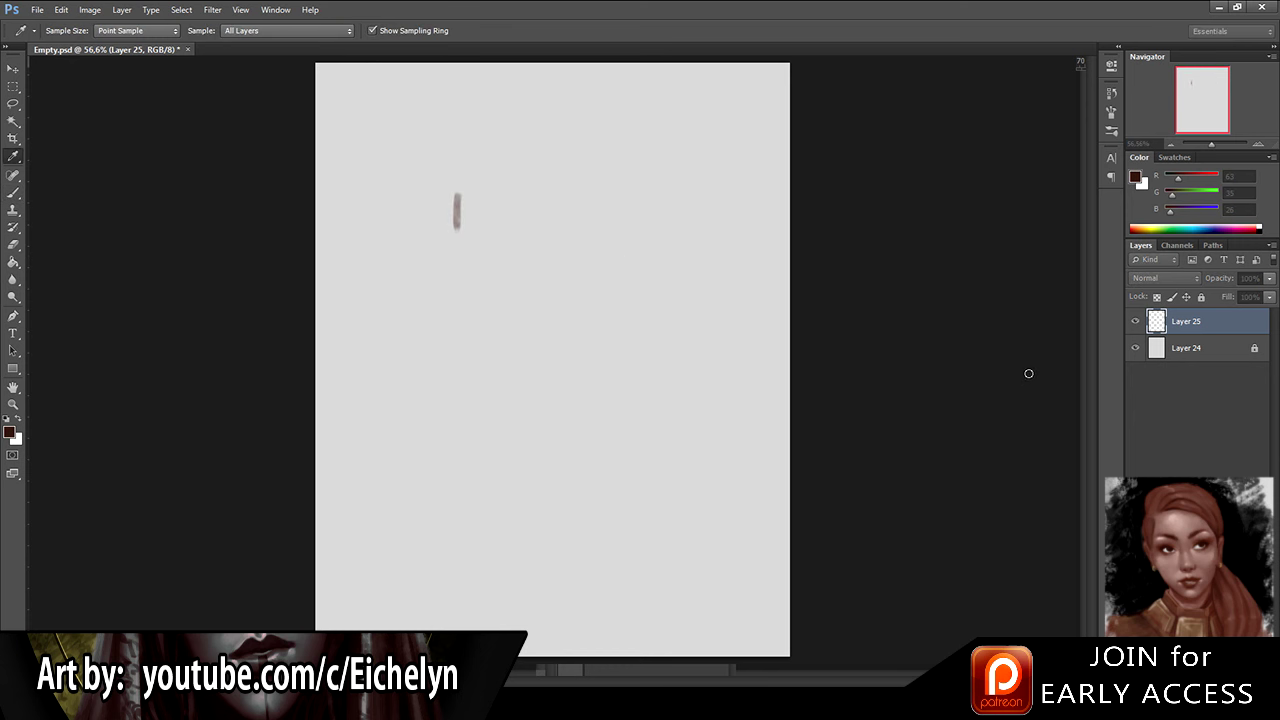
left_click_drag(1130, 227, 1214, 246)
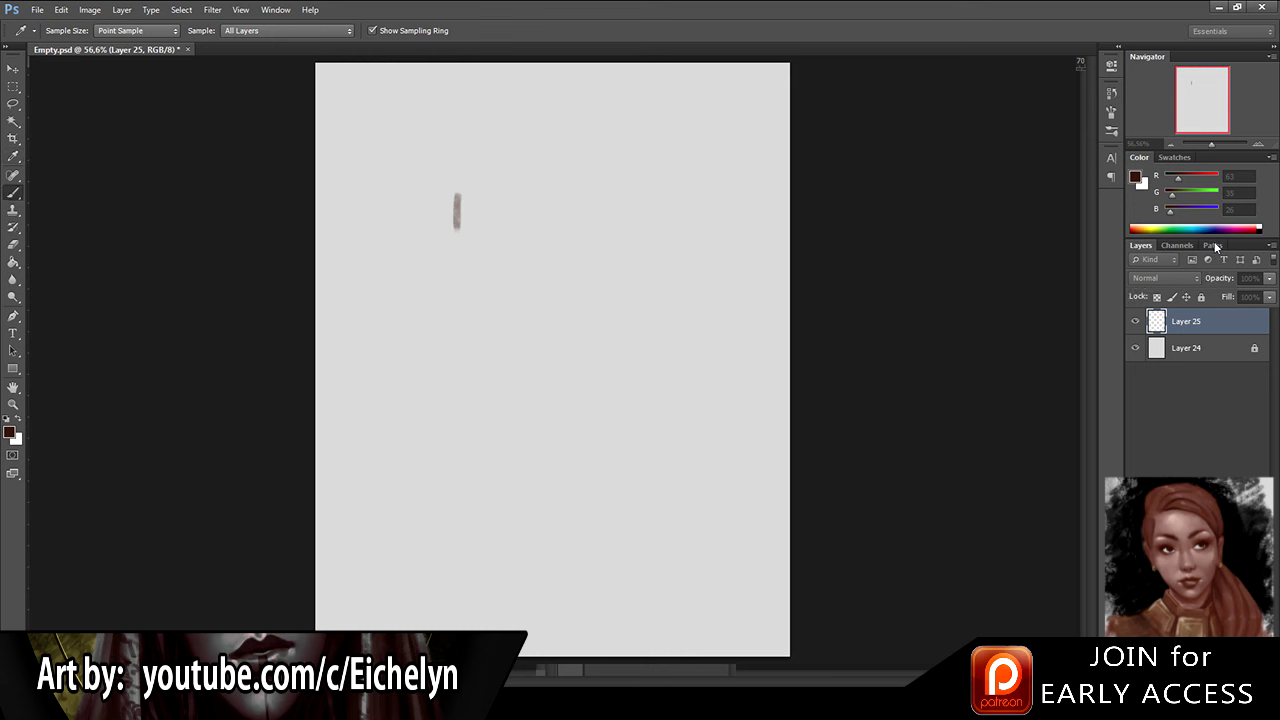
key("ctrl+z")
Step: Sketch the left side of the face, the chin and the right jaw line with a 47 px brush
mouse_move(456, 142)
left_mouse_down()
mouse_move(516, 131)
mouse_move(449, 193)
left_mouse_up()
left_click_drag(454, 132, 457, 240)
left_click_drag(449, 183, 491, 300)
left_click_drag(453, 103, 452, 212)
key("ctrl+z")
left_click_drag(445, 158, 470, 264)
left_click_drag(453, 209, 481, 304)
mouse_move(464, 277)
left_mouse_down()
mouse_move(513, 328)
mouse_move(604, 312)
left_mouse_up()
mouse_move(562, 355)
left_mouse_down()
mouse_move(490, 314)
mouse_move(580, 343)
mouse_move(630, 252)
left_mouse_up()
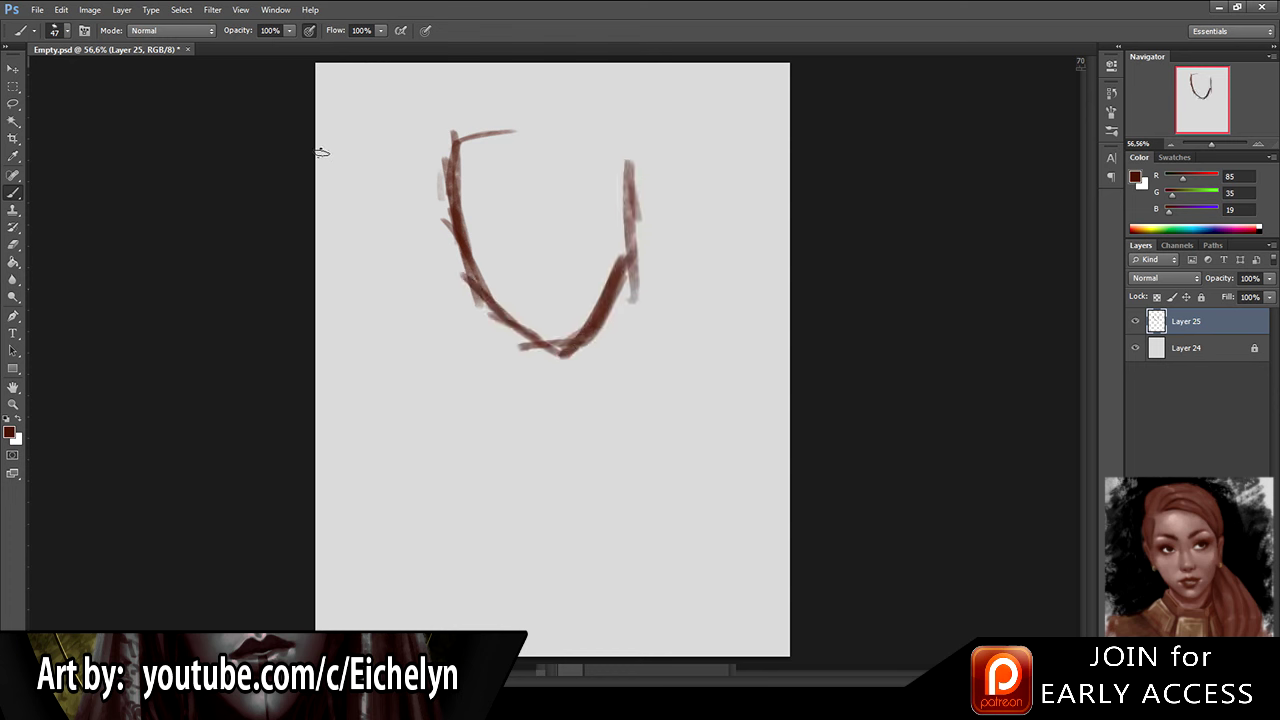
Step: Sketch the upper right side of the face outline and shift the drawing slightly to the right
left_click_drag(618, 104, 624, 236)
key("ctrl+z")
mouse_move(606, 126)
left_mouse_down()
mouse_move(630, 305)
mouse_move(631, 289)
left_mouse_up()
key("v")
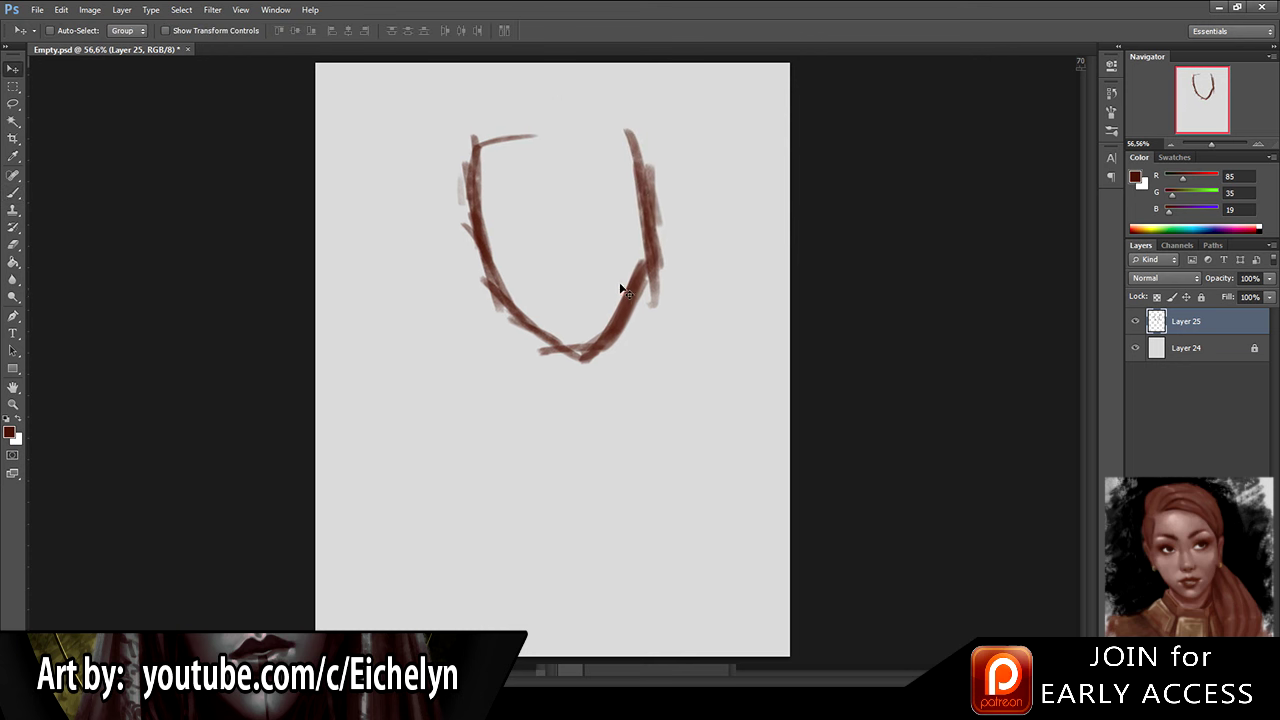
Step: Switch the eraser to the same textured tip as the brush and set its size to 56 px
key("e")
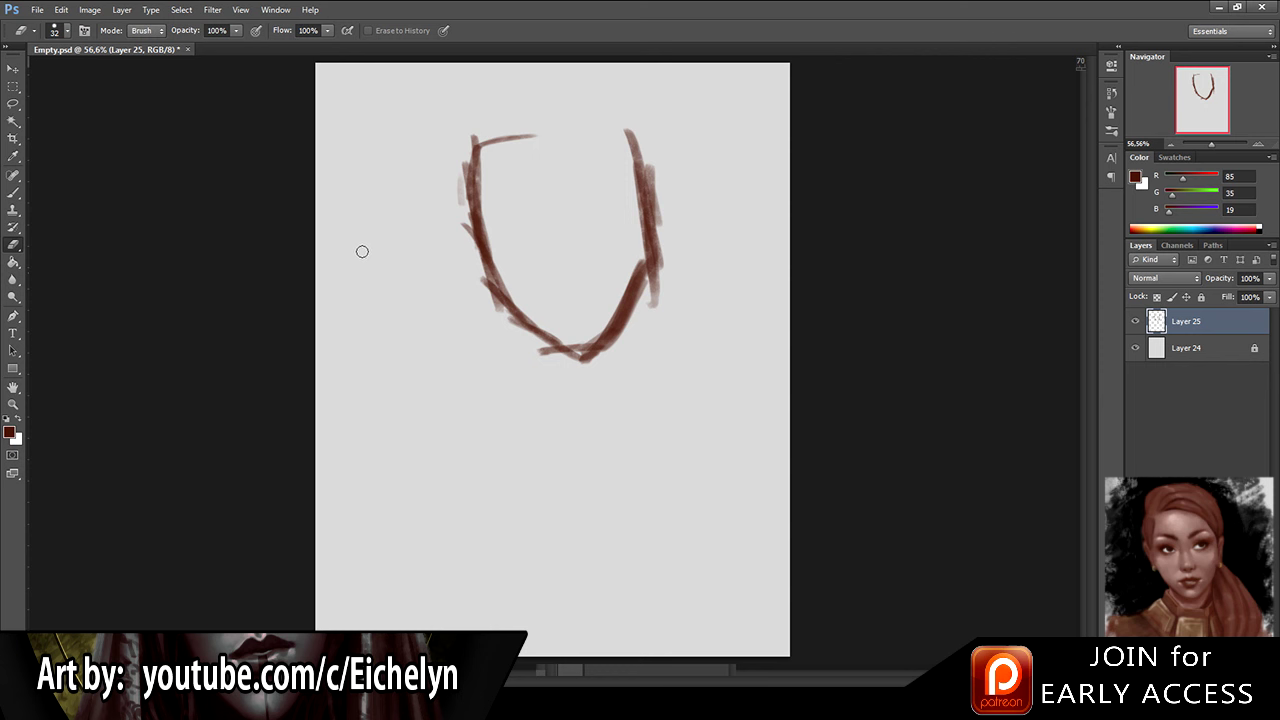
left_click_drag(606, 325, 652, 348)
key("bracketleft")
key("bracketleft")
key("bracketleft")
key("bracketleft")
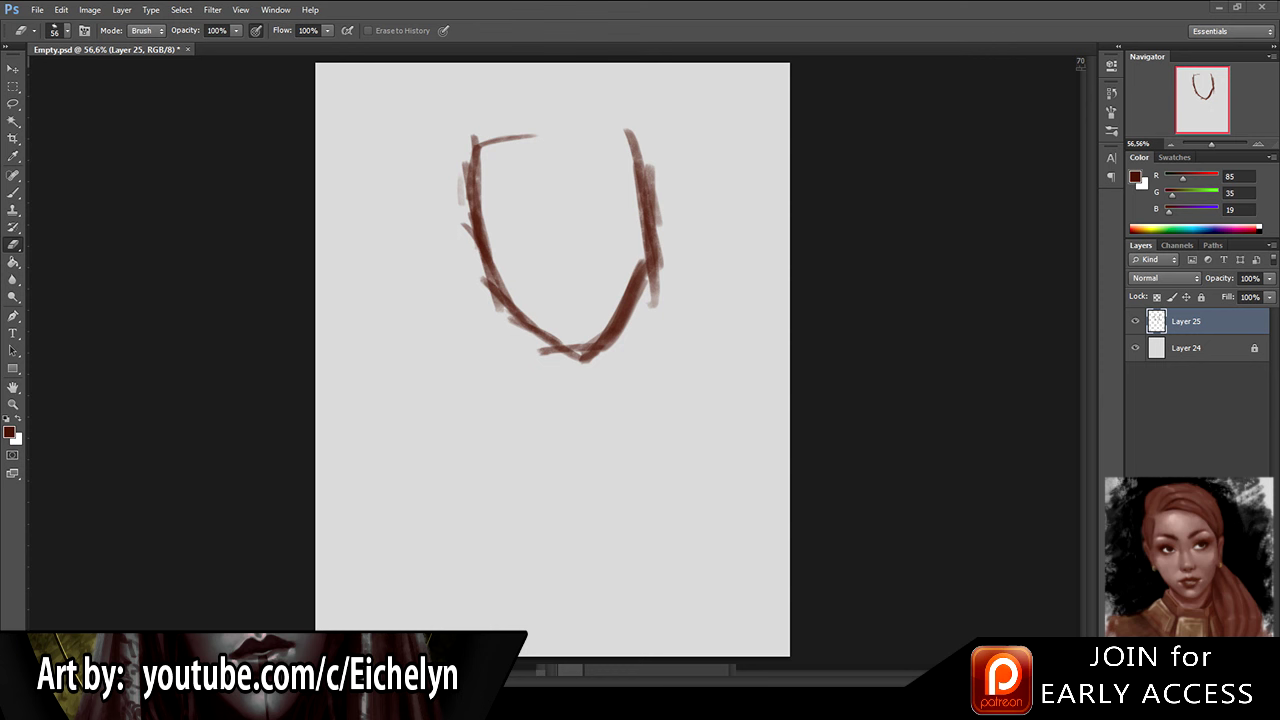
Step: Mark the nose shadow and both upper eyelids inside the face with a 39 px brush
key("b")
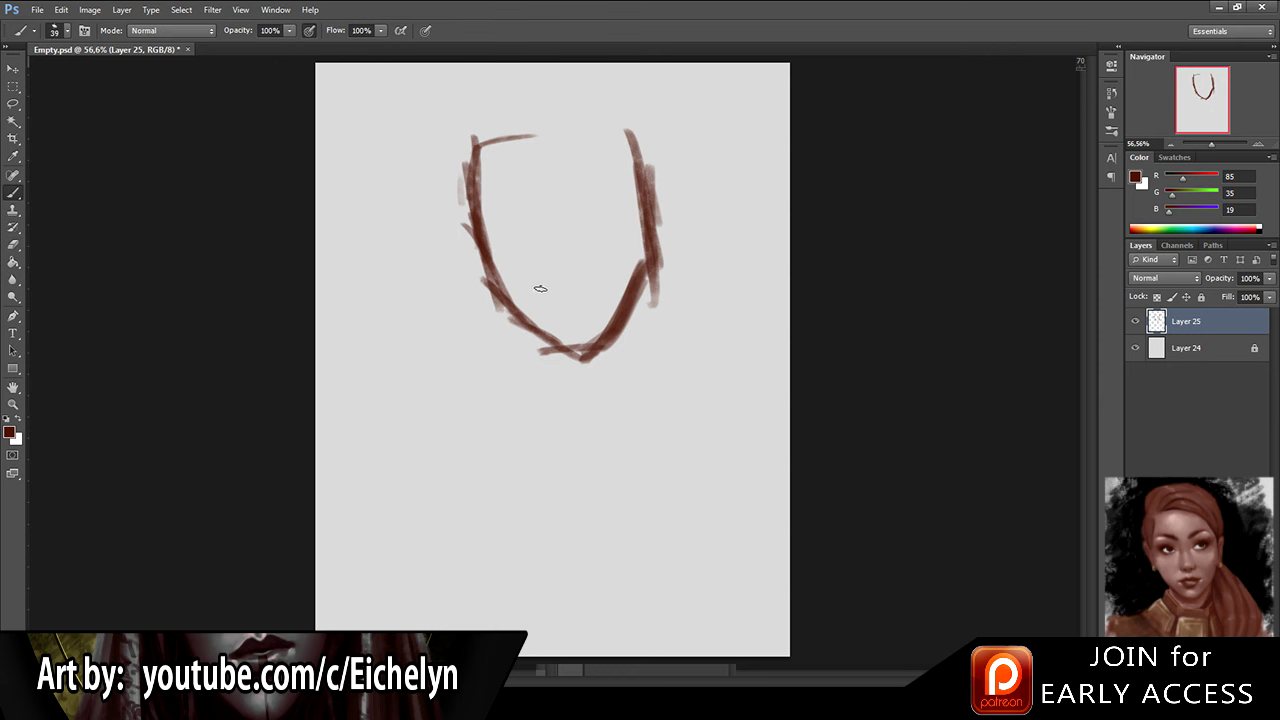
mouse_move(550, 281)
left_mouse_down()
mouse_move(572, 293)
mouse_move(577, 279)
left_mouse_up()
key("e")
key("b")
mouse_move(536, 232)
left_mouse_down()
mouse_move(502, 226)
mouse_move(612, 217)
mouse_move(563, 239)
mouse_move(502, 229)
mouse_move(564, 240)
left_mouse_up()
left_click_drag(580, 234, 607, 228)
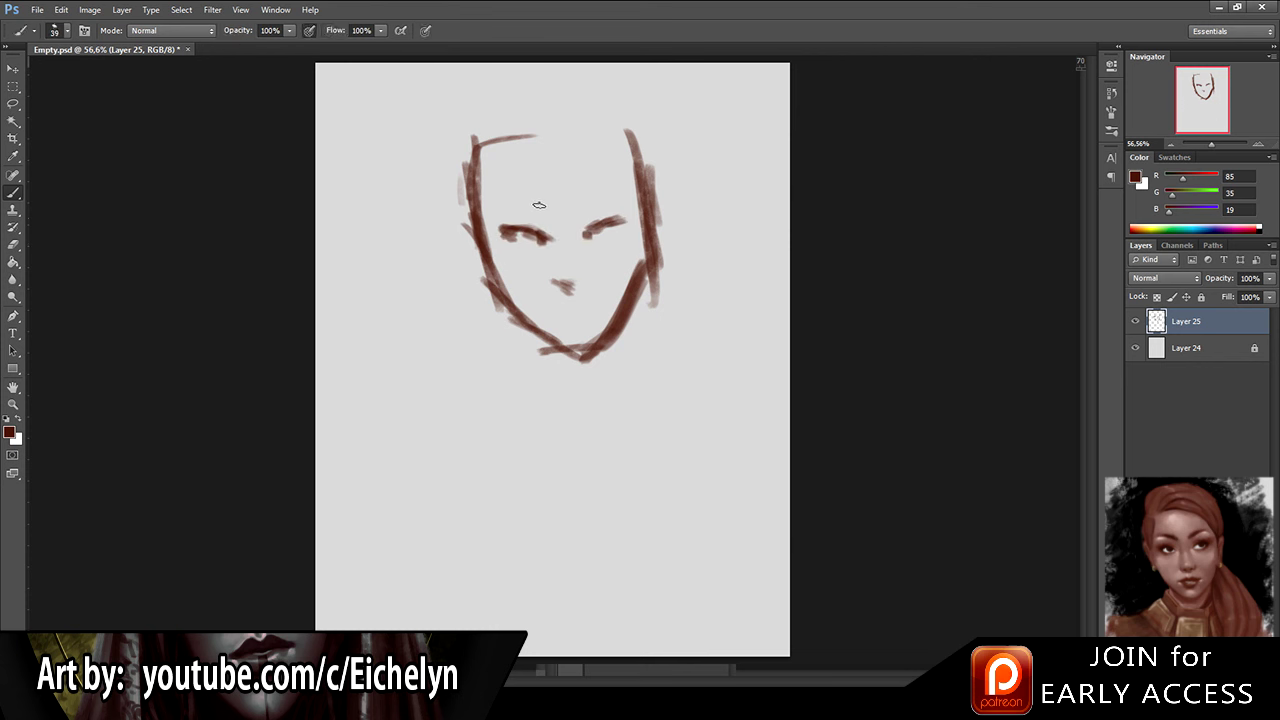
Step: Add short eyebrow marks above both eyes and clean up the nose shadow with the eraser
mouse_move(540, 206)
left_mouse_down()
mouse_move(526, 196)
mouse_move(596, 189)
left_mouse_up()
key("e")
left_click_drag(549, 287, 568, 287)
key("b")
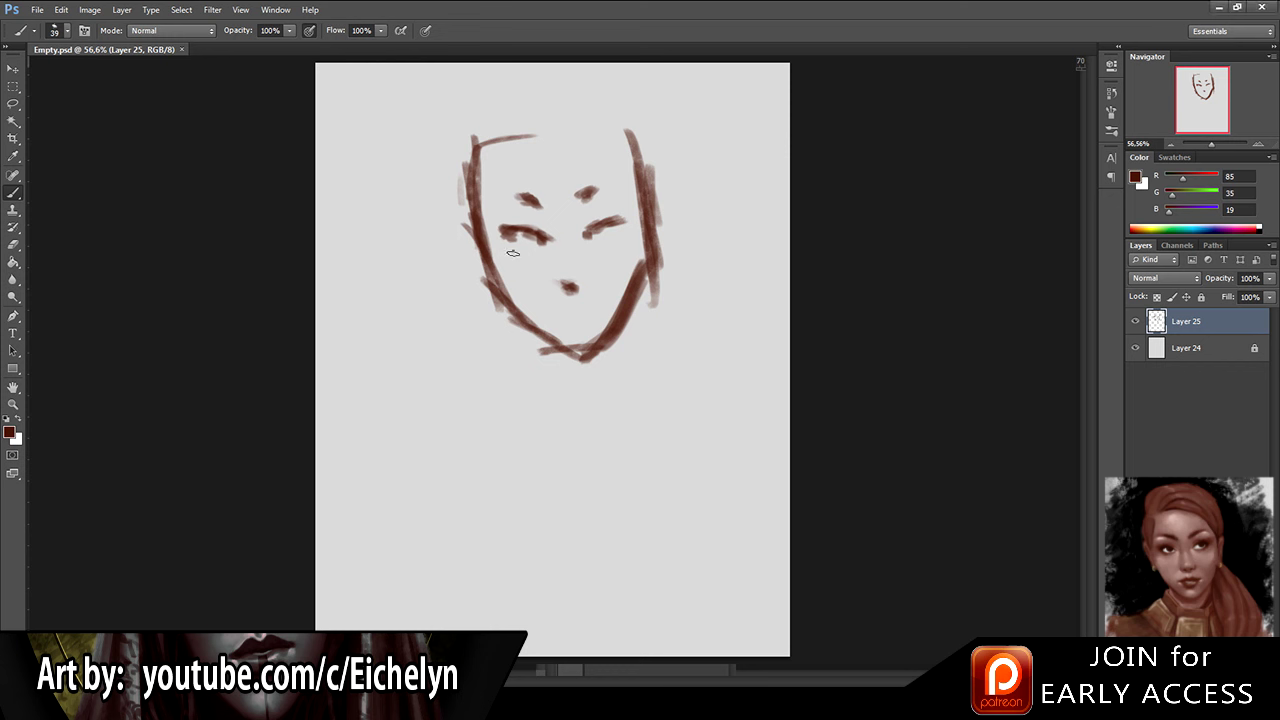
Step: Redraw the left forehead contour as a curve and erase the stray lines outside the left temple and cheek
mouse_move(526, 111)
left_mouse_down()
mouse_move(500, 158)
mouse_move(479, 160)
mouse_move(472, 241)
left_mouse_up()
key("e")
key("b")
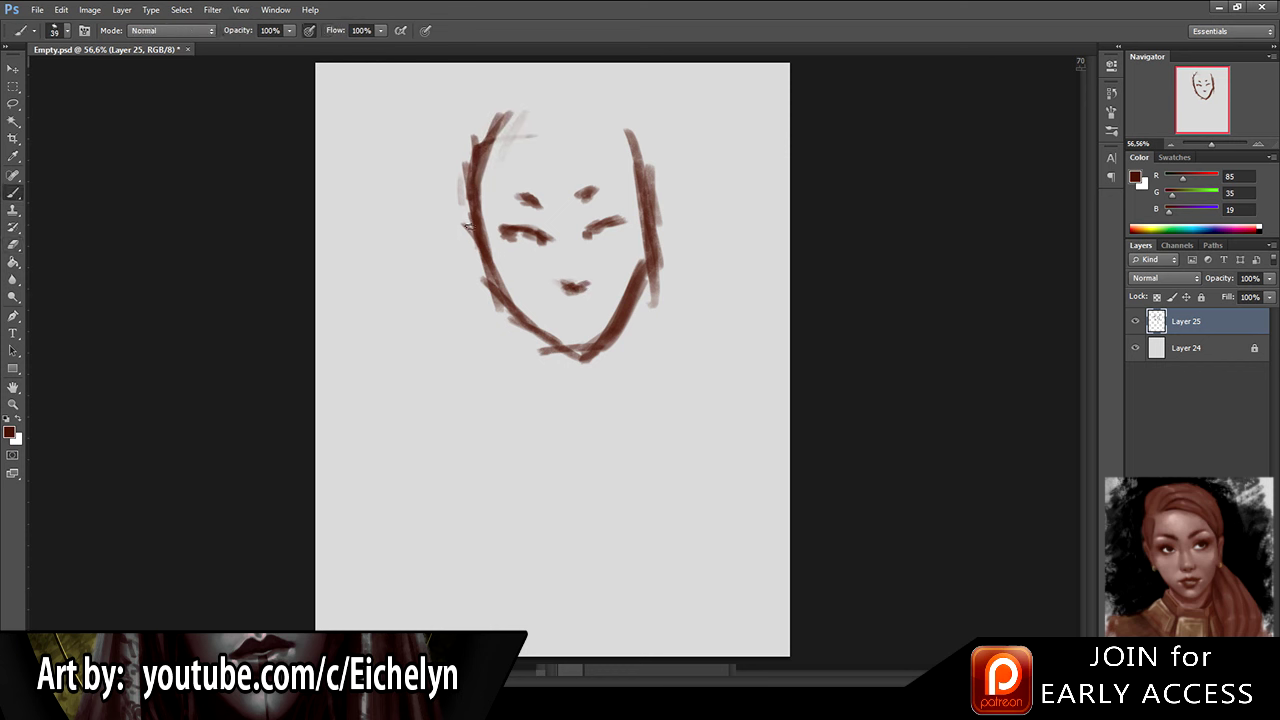
key("e")
left_click_drag(457, 168, 470, 250)
mouse_move(461, 168)
left_mouse_down()
mouse_move(467, 265)
mouse_move(451, 214)
left_mouse_up()
key("b")
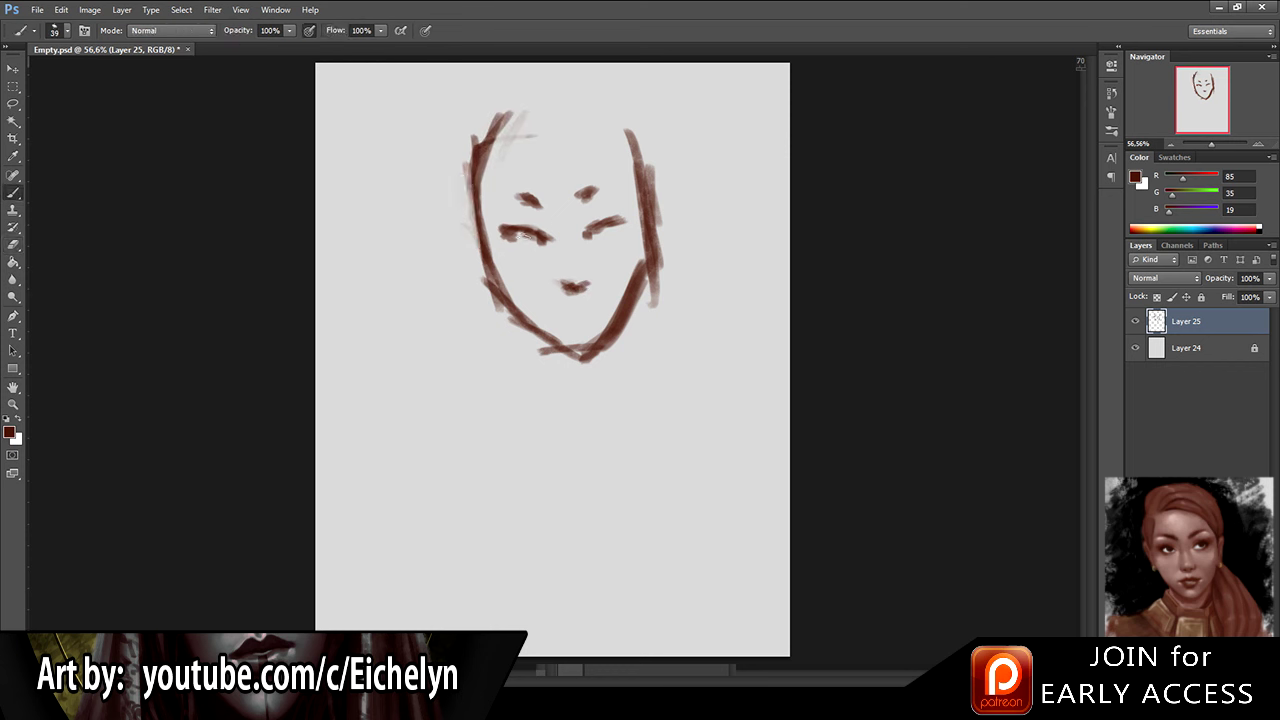
Step: Thicken the right eye's upper lid and thin the right jaw line with the eraser
mouse_move(612, 216)
left_mouse_down()
mouse_move(626, 222)
mouse_move(596, 230)
left_mouse_up()
key("e")
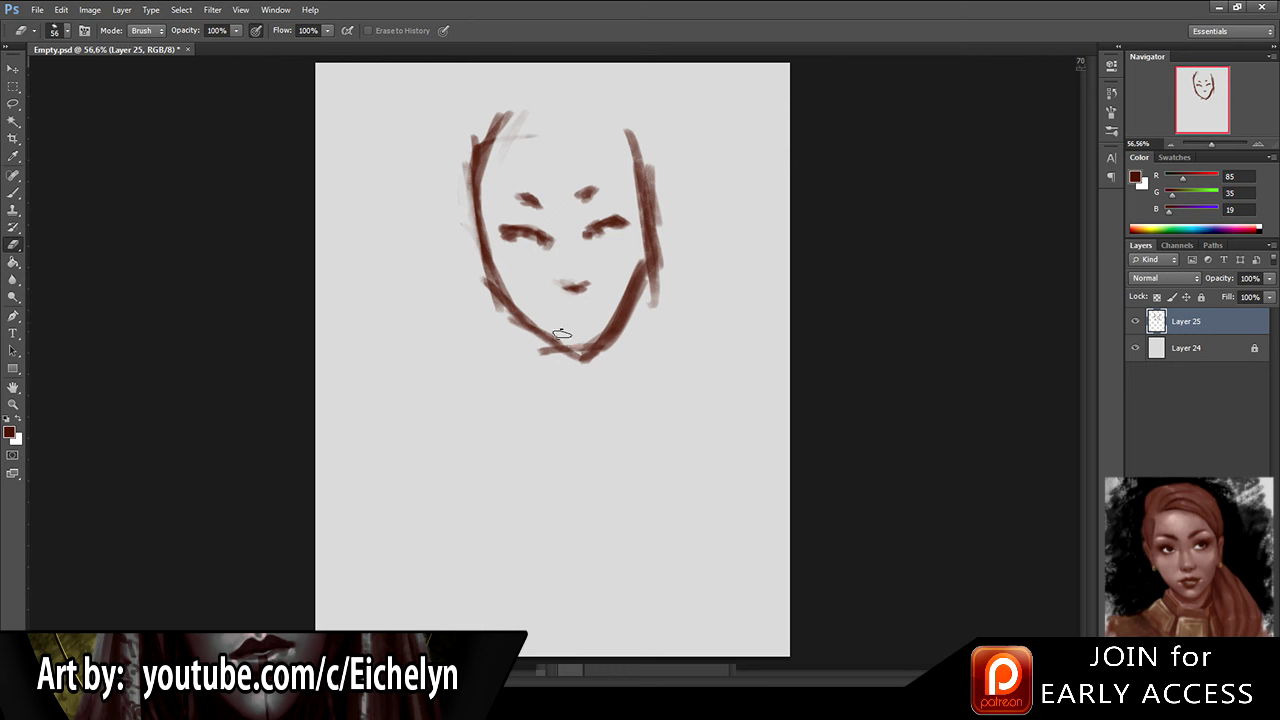
mouse_move(620, 272)
left_mouse_down()
mouse_move(597, 337)
mouse_move(560, 351)
mouse_move(603, 346)
mouse_move(629, 317)
mouse_move(590, 355)
left_mouse_up()
Step: Draw the mouth line and the shadow under the lower lip, refining them with brush and eraser
key("b")
left_click_drag(549, 312, 612, 300)
key("e")
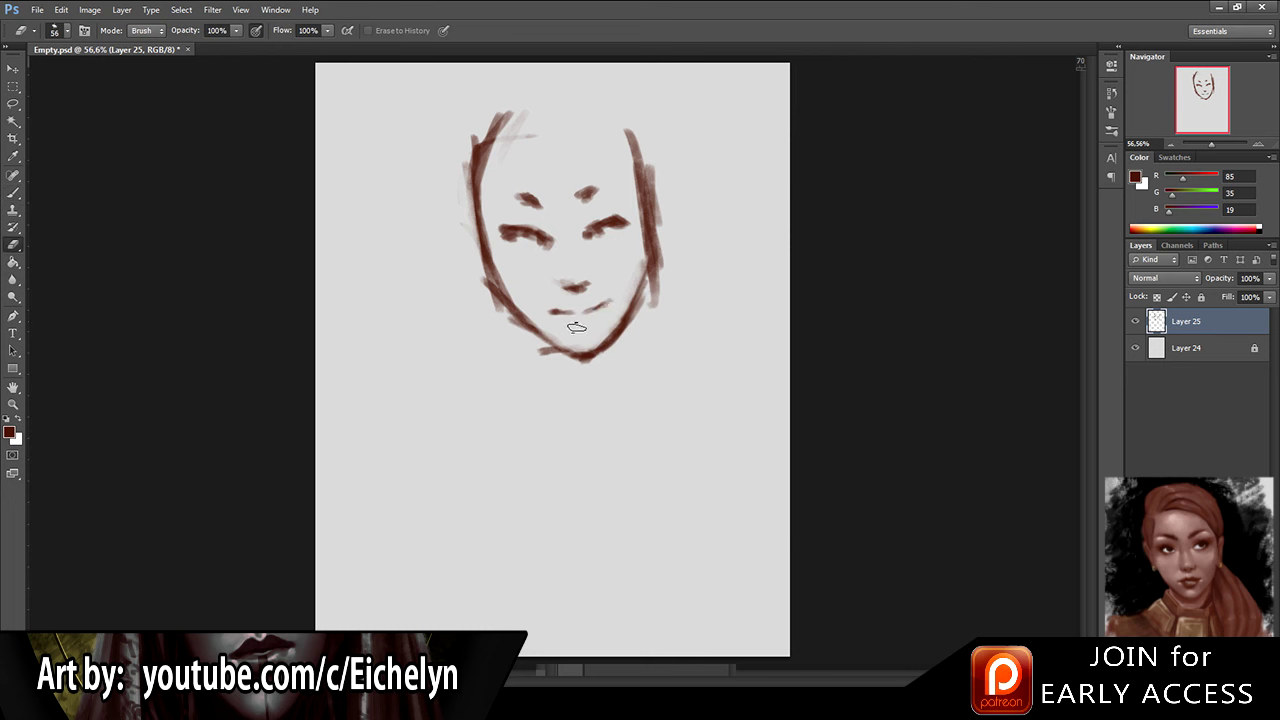
key("b")
mouse_move(572, 327)
left_mouse_down()
mouse_move(596, 322)
mouse_move(566, 325)
left_mouse_up()
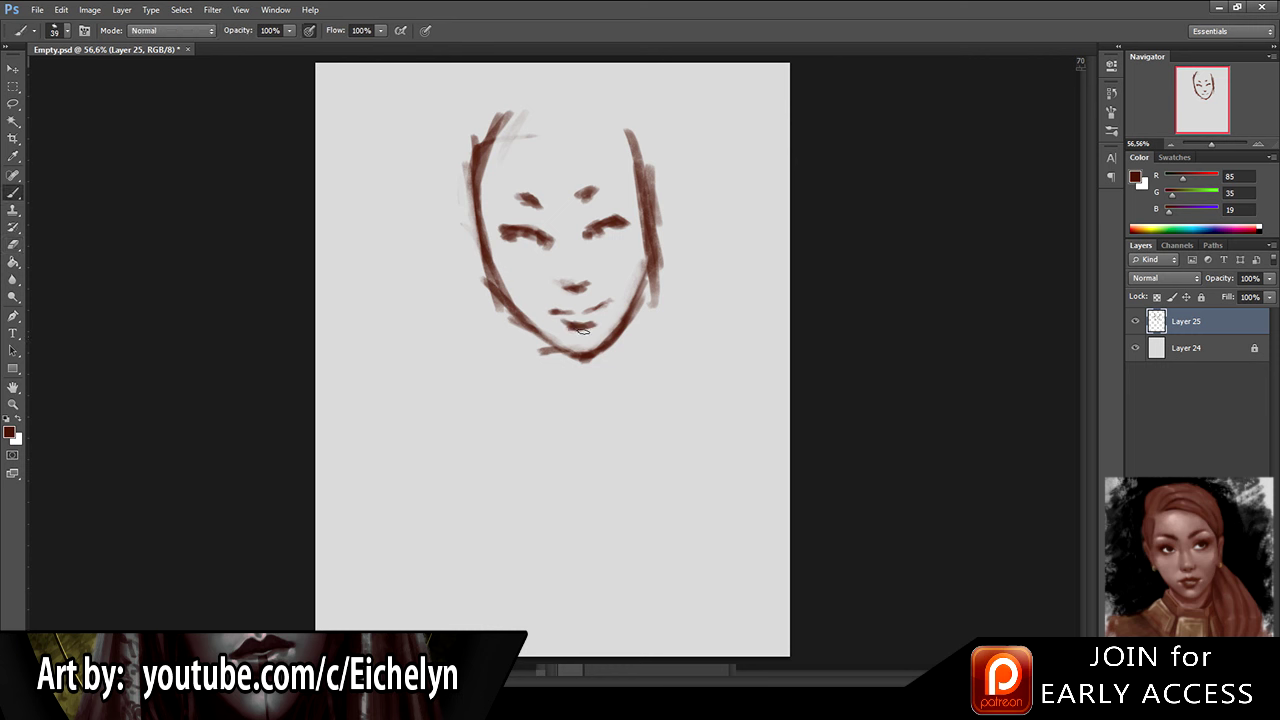
key("e")
mouse_move(598, 305)
left_mouse_down()
mouse_move(610, 297)
mouse_move(562, 316)
mouse_move(612, 308)
left_mouse_up()
key("b")
key("e")
key("b")
key("b")
Step: Erase into the underside of both eyes and redraw their inner corners and the left eye's lower edge
key("e")
mouse_move(514, 246)
left_mouse_down()
mouse_move(541, 246)
mouse_move(526, 230)
mouse_move(612, 226)
mouse_move(600, 238)
left_mouse_up()
key("b")
key("e")
key("b")
key("e")
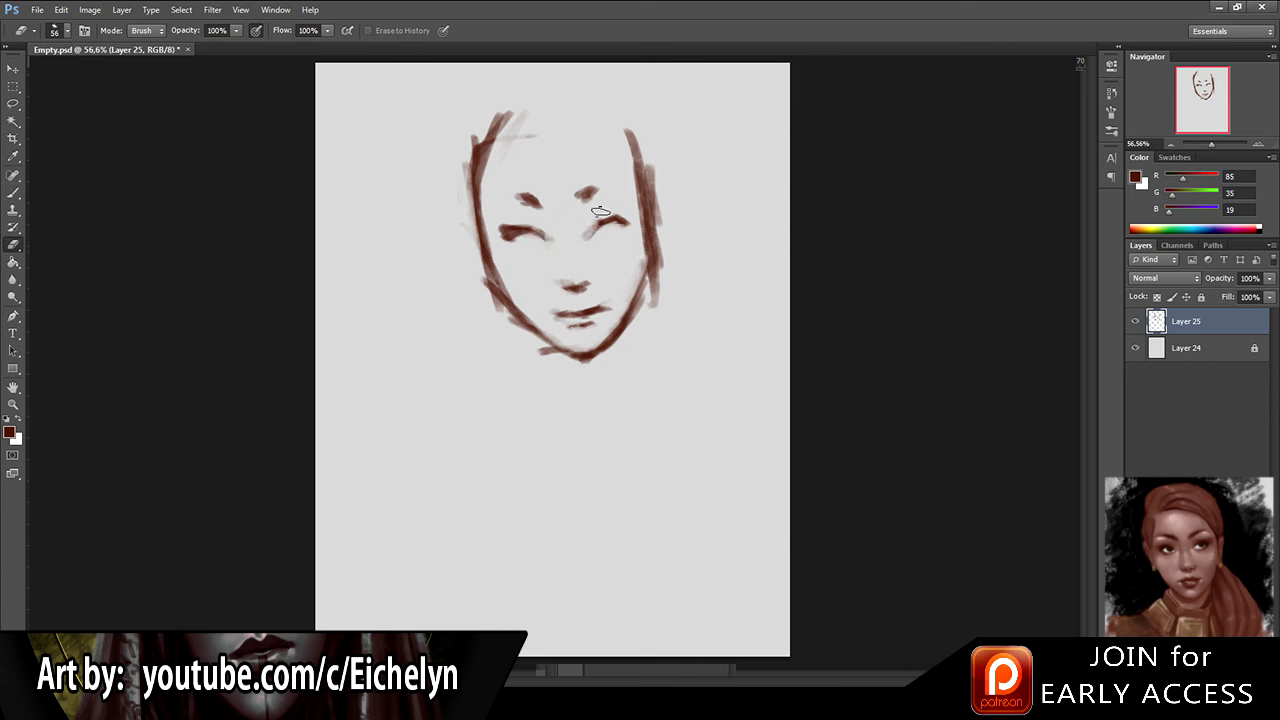
key("b")
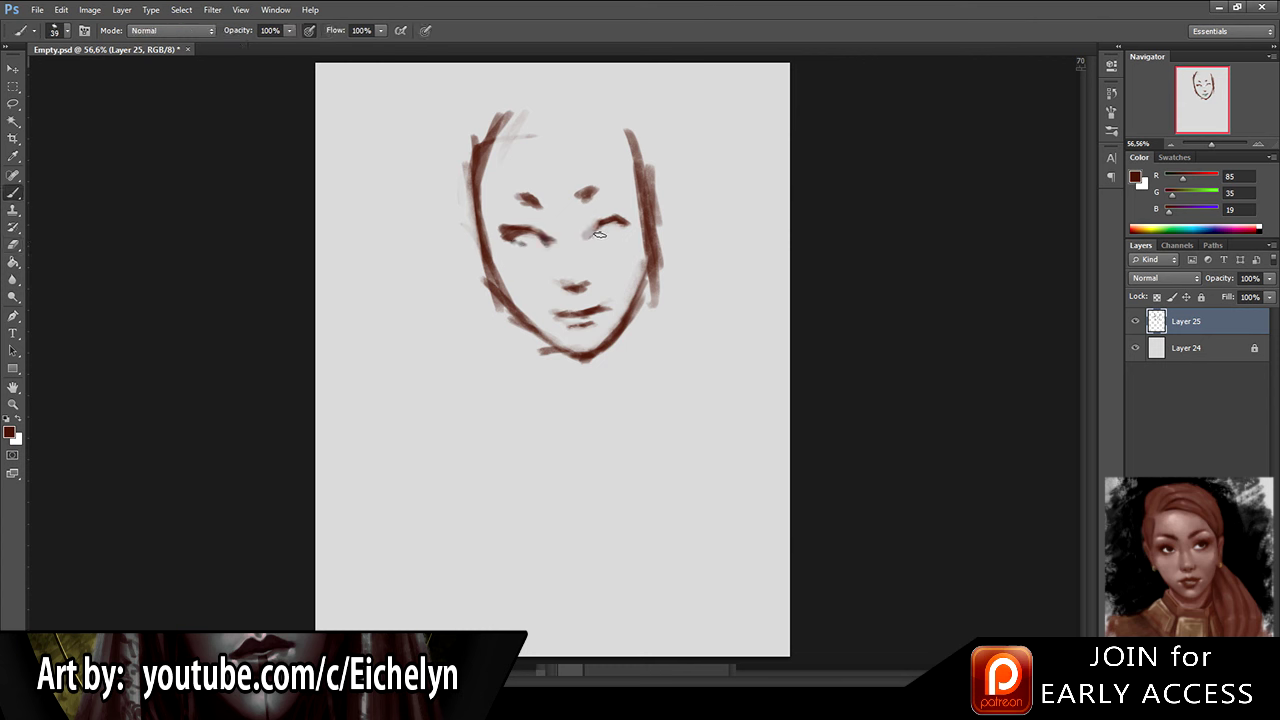
key("e")
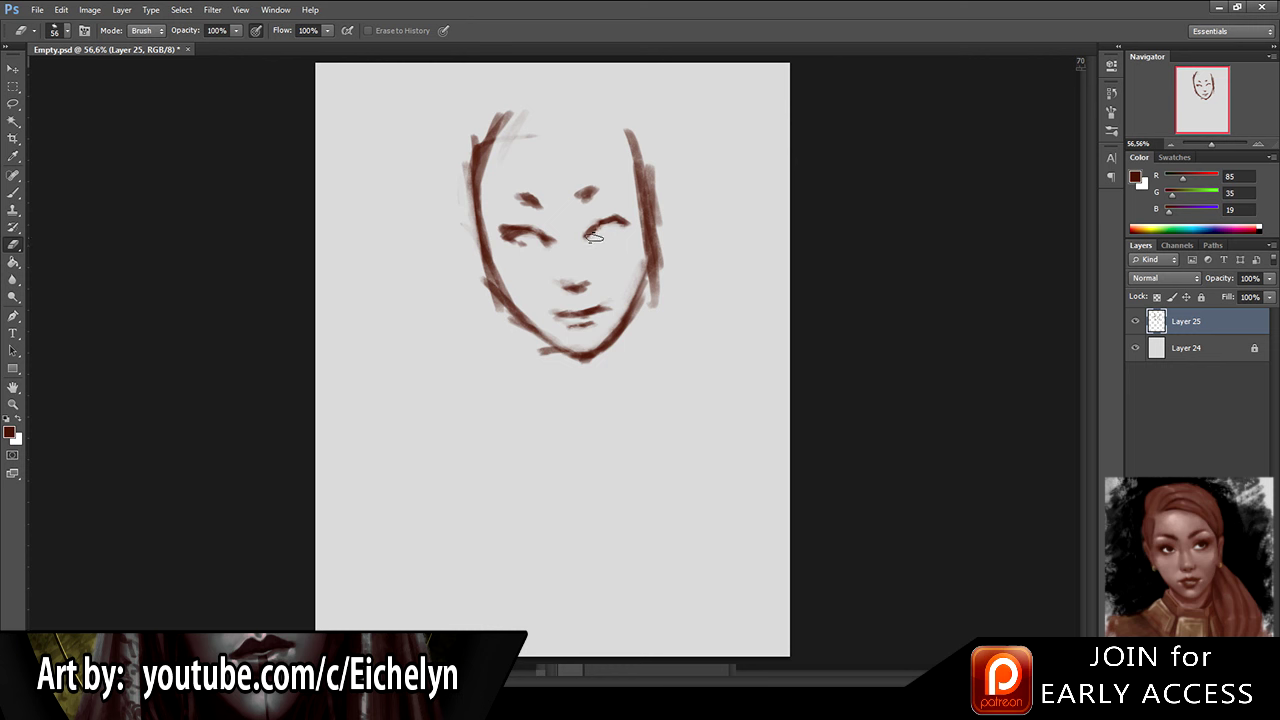
Step: Shape the right eye into an almond form by alternating brush strokes and erasing around the lids
key("b")
key("e")
key("b")
key("e")
left_click_drag(622, 238, 603, 233)
key("b")
key("e")
key("b")
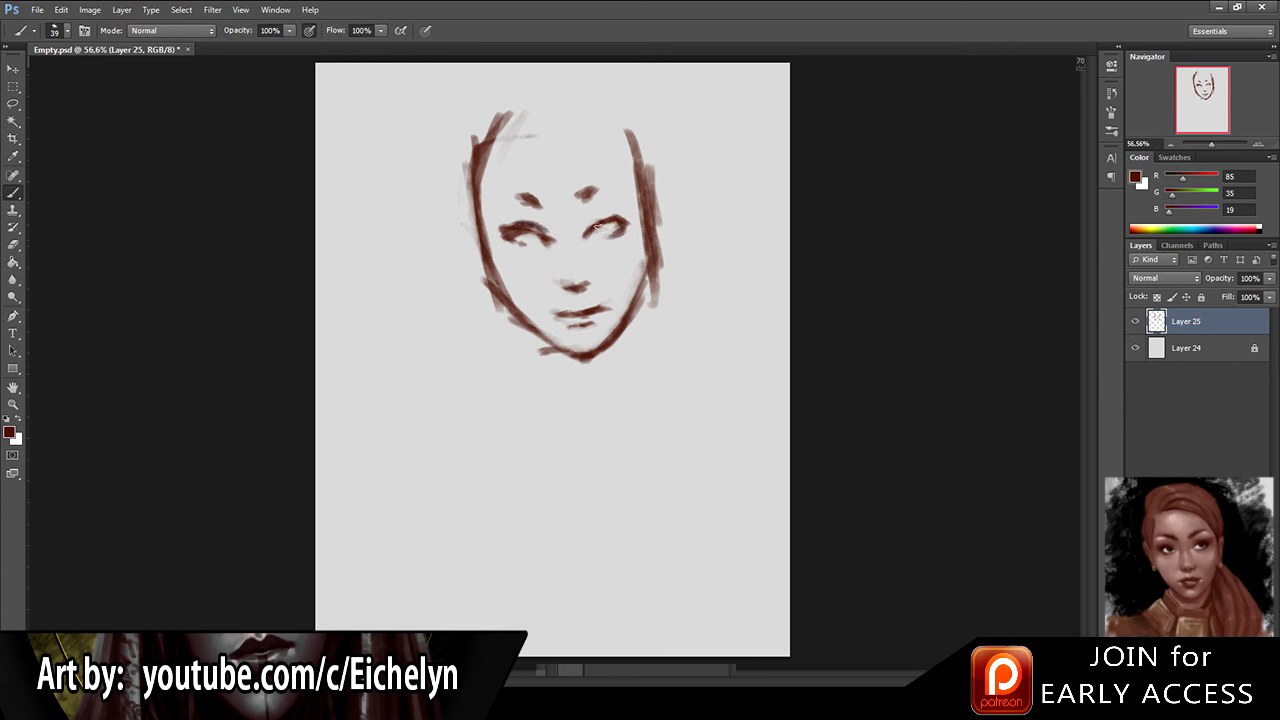
key("e")
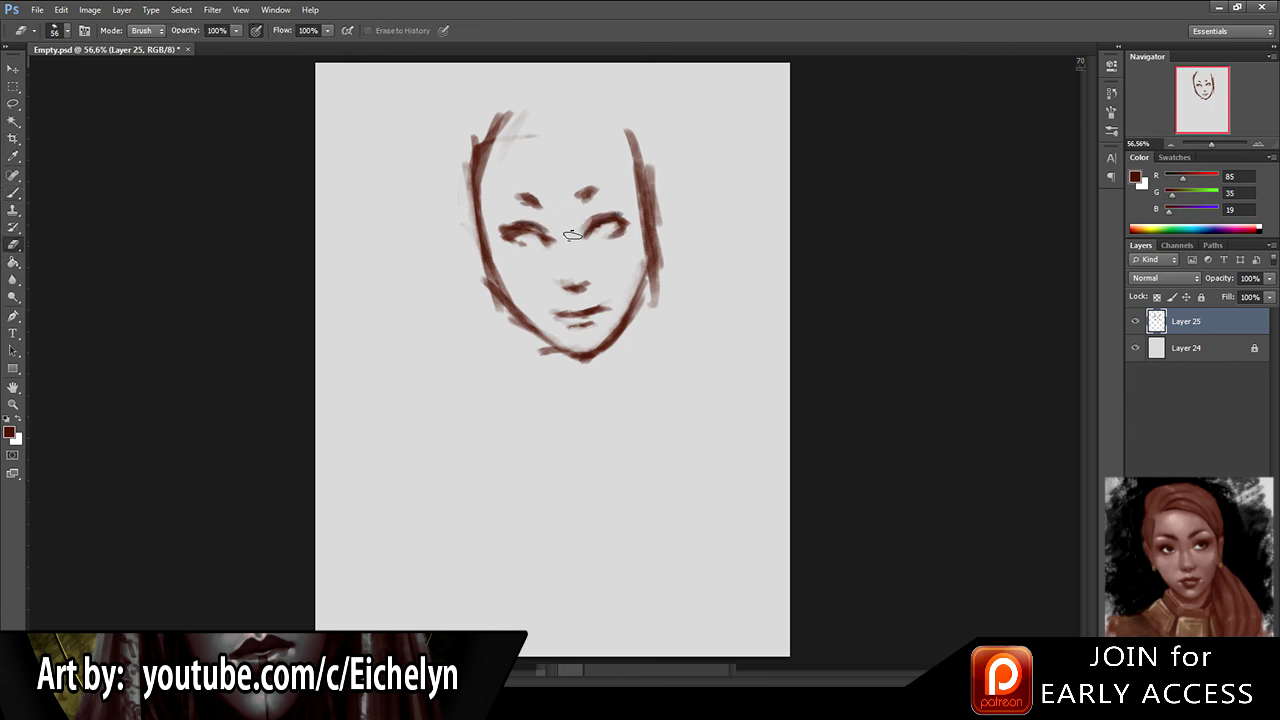
key("b")
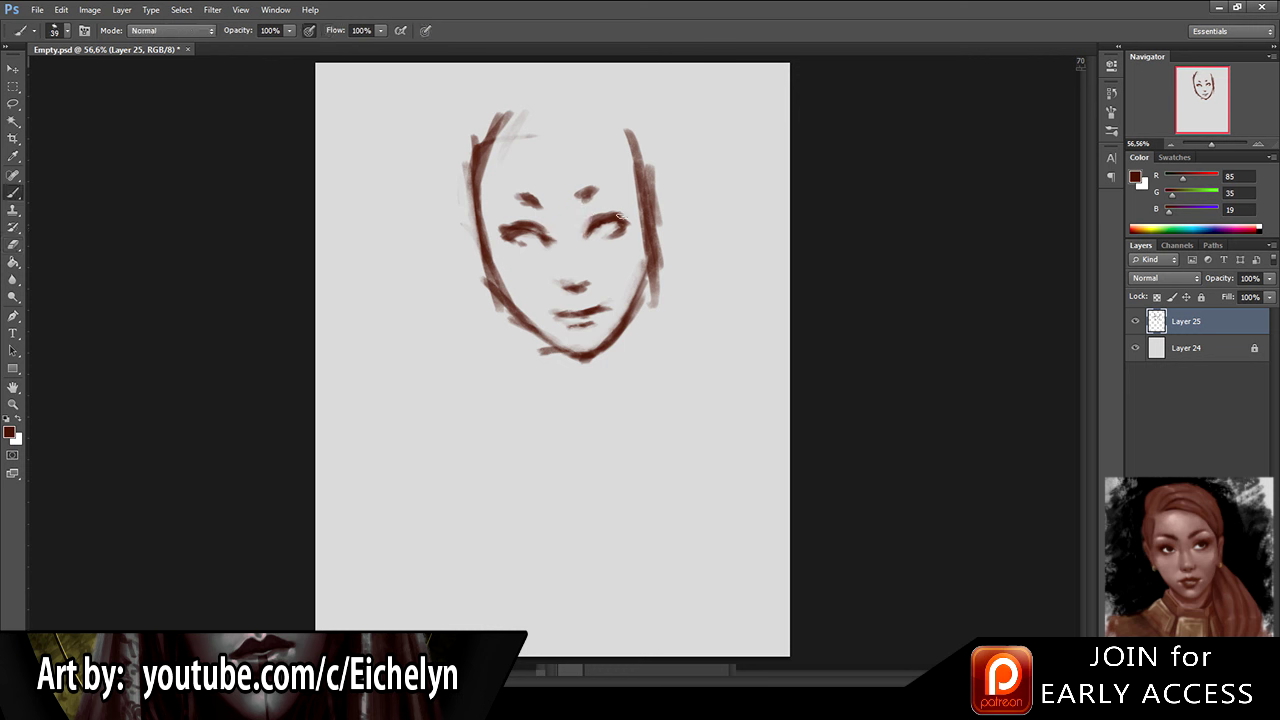
Step: Reshape both eyebrows into angled strokes and trim their edges with the eraser
left_click_drag(574, 197, 599, 197)
key("e")
key("b")
key("e")
mouse_move(518, 190)
left_mouse_down()
mouse_move(533, 210)
mouse_move(552, 207)
left_mouse_up()
key("b")
key("e")
Step: Narrow the nose shadow and refine the lips into a fuller shape with alternating brush and eraser strokes
left_click_drag(562, 280, 565, 315)
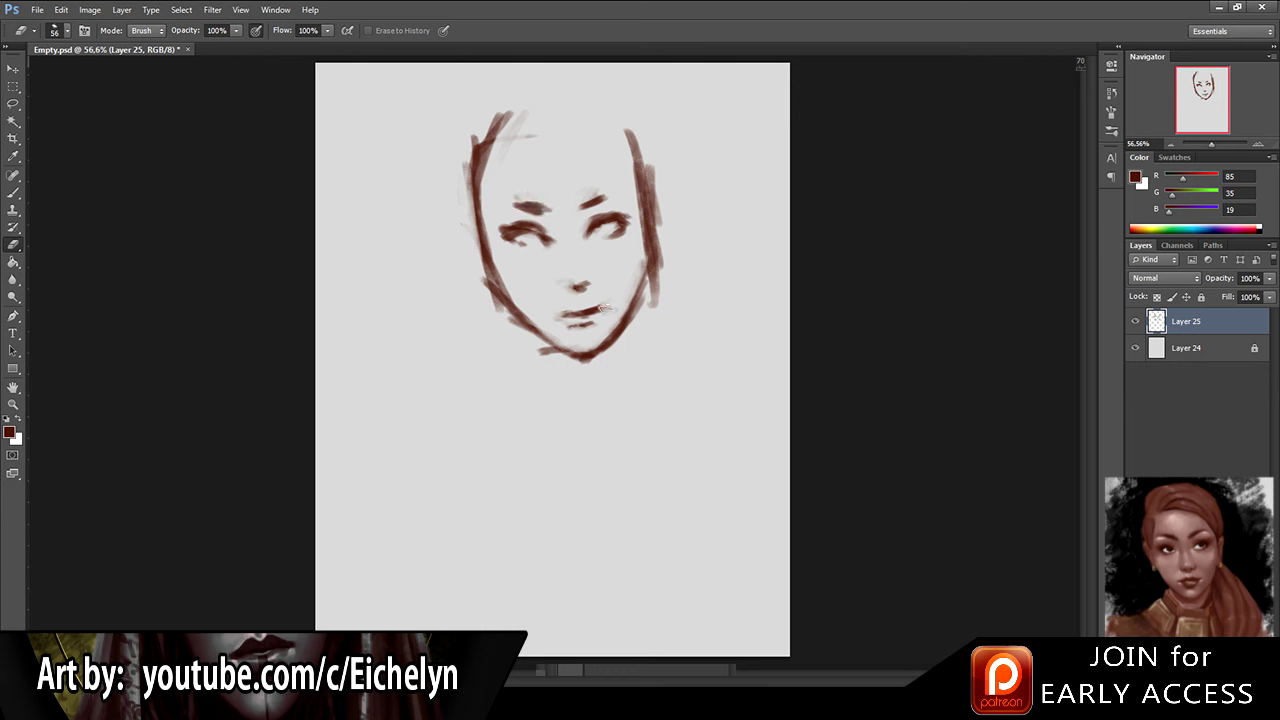
key("b")
left_click_drag(558, 317, 598, 312)
key("e")
key("b")
key("e")
key("b")
key("e")
mouse_move(583, 329)
left_mouse_down()
mouse_move(567, 315)
mouse_move(613, 308)
mouse_move(574, 316)
left_mouse_up()
key("b")
key("e")
key("b")
key("e")
key("b")
key("e")
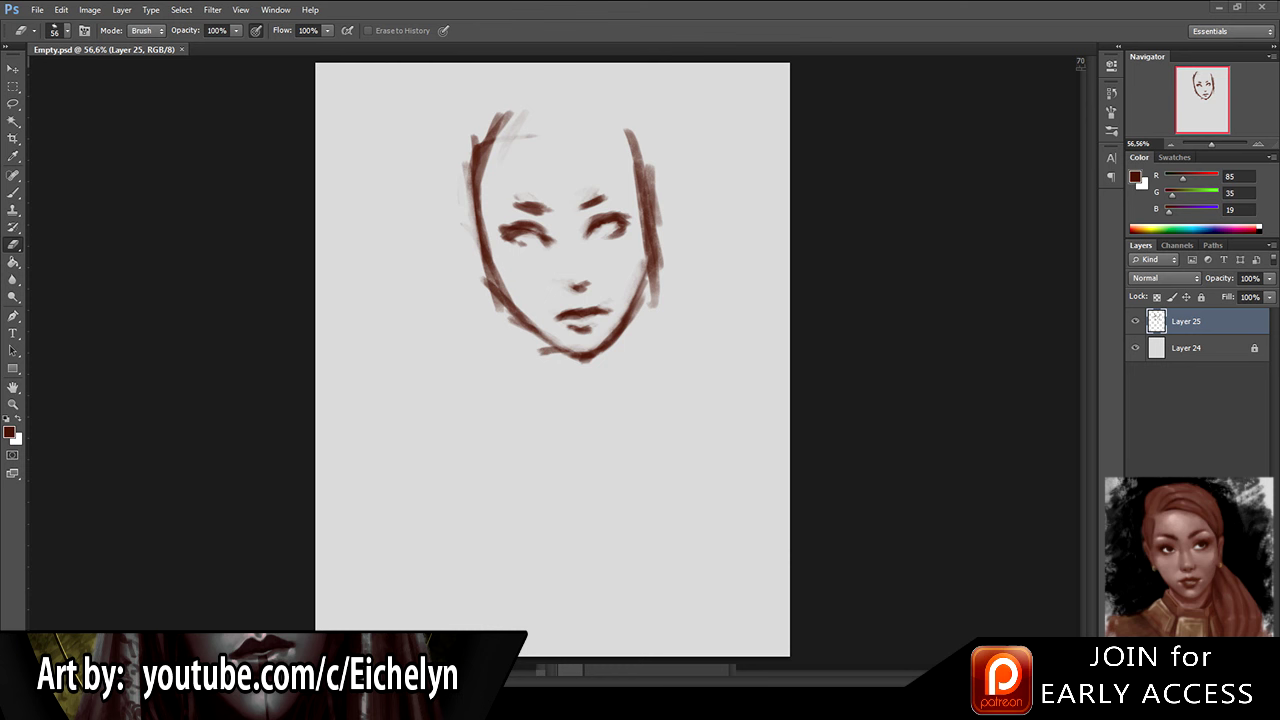
Step: Fade the forehead and temple contours on both sides of the face with the eraser
key("b")
left_click(541, 250)
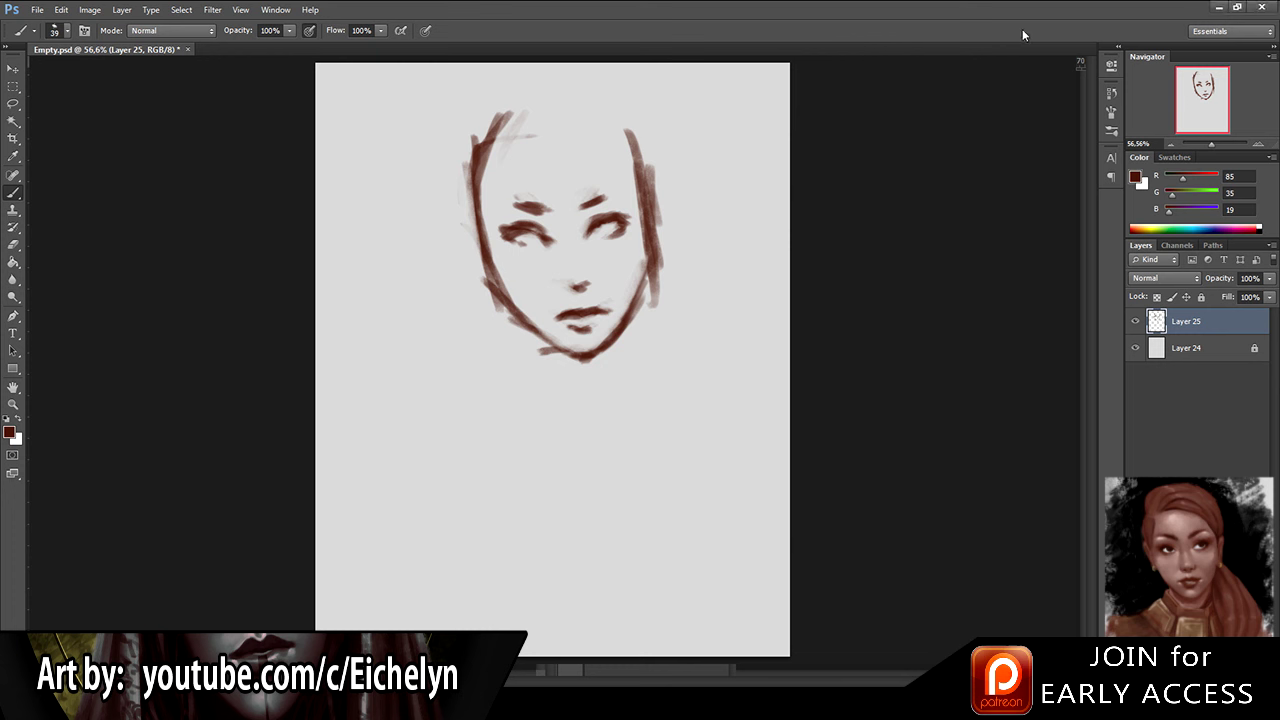
key("e")
mouse_move(505, 115)
left_mouse_down()
mouse_move(471, 134)
mouse_move(474, 120)
mouse_move(523, 126)
left_mouse_up()
mouse_move(630, 132)
left_mouse_down()
mouse_move(659, 205)
mouse_move(643, 230)
mouse_move(635, 193)
mouse_move(640, 259)
left_mouse_up()
mouse_move(634, 298)
left_mouse_down()
mouse_move(591, 352)
mouse_move(636, 300)
mouse_move(600, 337)
mouse_move(613, 361)
mouse_move(638, 310)
left_mouse_up()
Step: Paint the neck lines below both sides of the jaw and save the file
key("b")
key("e")
key("b")
mouse_move(512, 328)
left_mouse_down()
mouse_move(558, 374)
mouse_move(550, 382)
left_mouse_up()
key("ctrl+s")
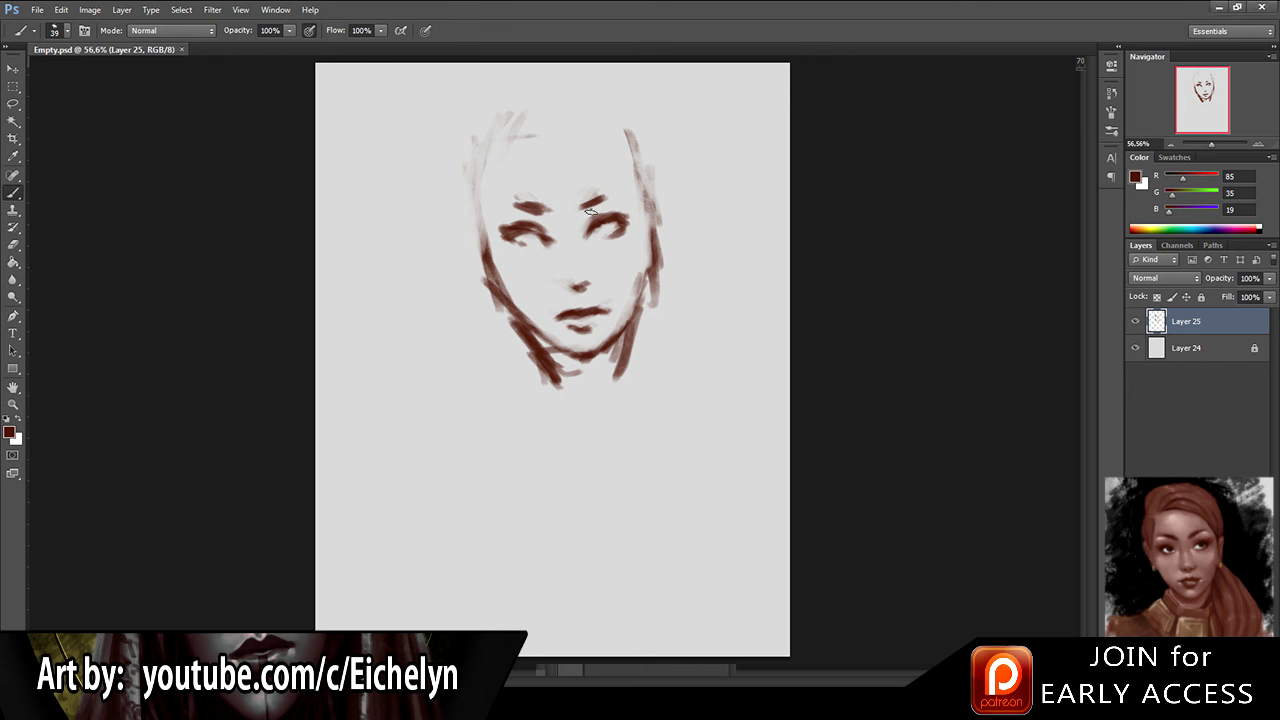
Step: Extend the right eye's outer corner, strengthen the right eyebrow and trim the left eyebrow's upper edge
key("e")
mouse_move(560, 245)
left_mouse_down()
mouse_move(540, 248)
mouse_move(565, 246)
left_mouse_up()
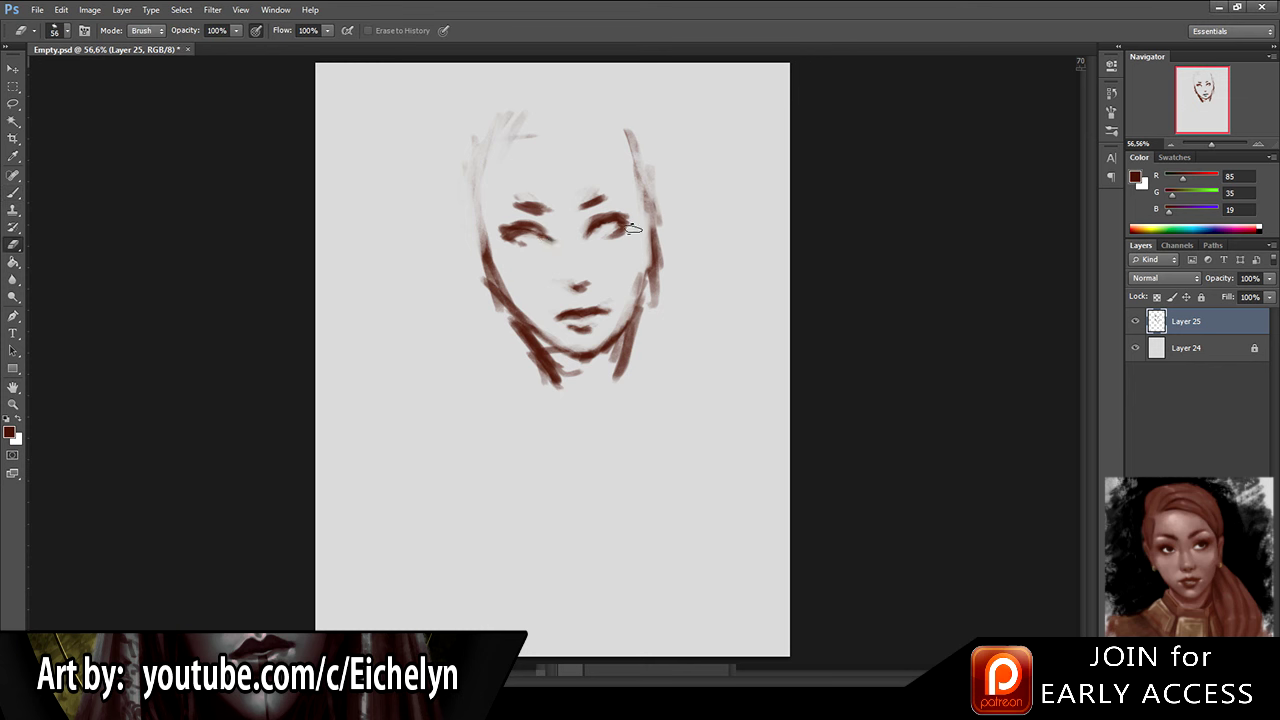
key("b")
mouse_move(618, 219)
left_mouse_down()
mouse_move(637, 209)
mouse_move(584, 211)
mouse_move(604, 200)
left_mouse_up()
key("e")
left_click_drag(524, 201, 543, 203)
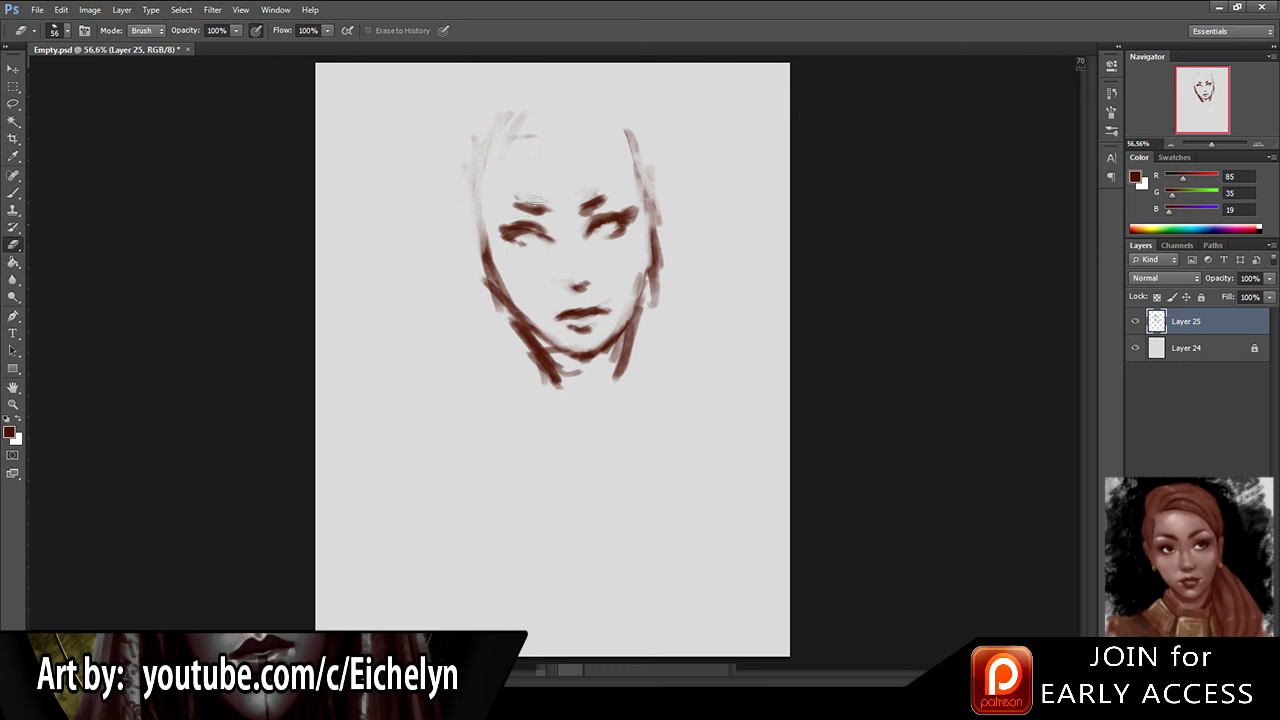
key("b")
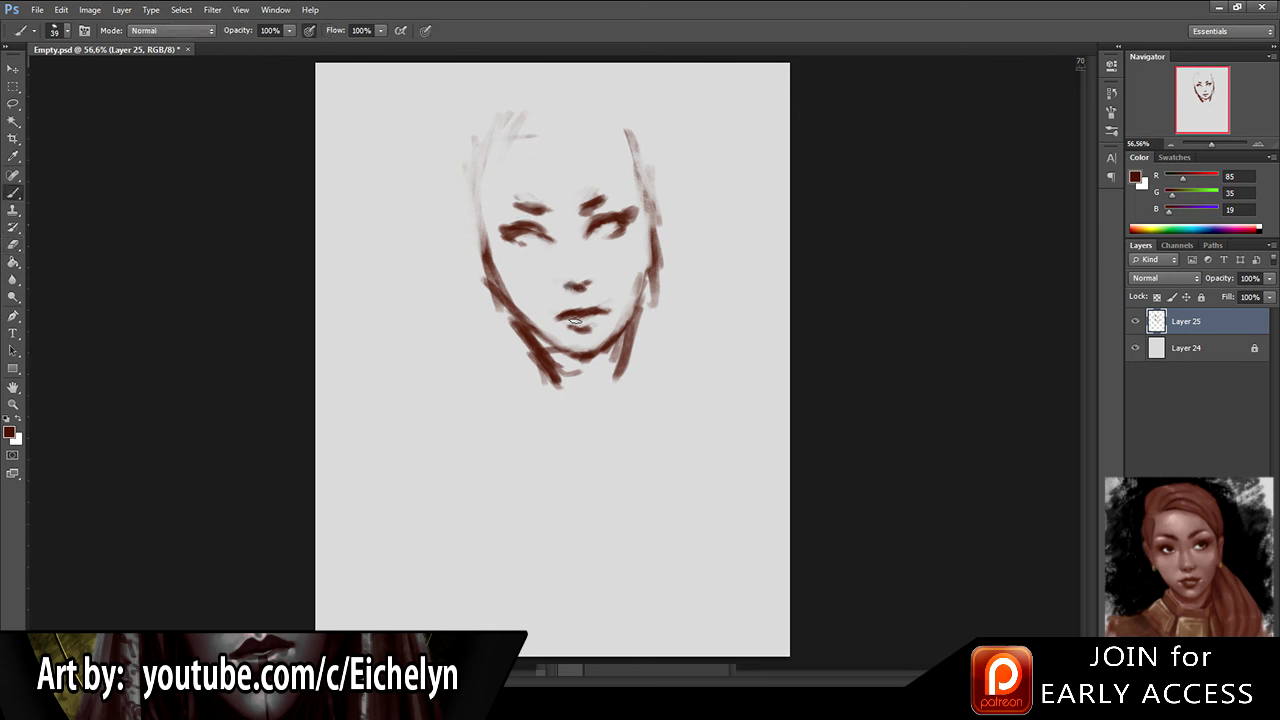
Step: Clean up the edges of the mouth and the right cheek with the eraser
key("e")
mouse_move(572, 307)
left_mouse_down()
mouse_move(648, 273)
mouse_move(640, 303)
mouse_move(658, 222)
mouse_move(657, 300)
left_mouse_up()
key("b")
key("e")
key("b")
Step: Draw both ears beside the face and redefine the left temple and hairline contour
mouse_move(485, 288)
left_mouse_down()
mouse_move(470, 223)
mouse_move(477, 269)
mouse_move(466, 250)
mouse_move(479, 218)
left_mouse_up()
mouse_move(648, 196)
left_mouse_down()
mouse_move(664, 232)
mouse_move(656, 280)
left_mouse_up()
key("e")
mouse_move(449, 217)
left_mouse_down()
mouse_move(491, 258)
mouse_move(471, 184)
mouse_move(486, 235)
left_mouse_up()
key("b")
mouse_move(475, 188)
left_mouse_down()
mouse_move(524, 106)
mouse_move(537, 236)
mouse_move(531, 185)
mouse_move(501, 138)
mouse_move(473, 173)
mouse_move(475, 134)
mouse_move(554, 97)
mouse_move(621, 108)
mouse_move(648, 157)
mouse_move(617, 169)
left_mouse_up()
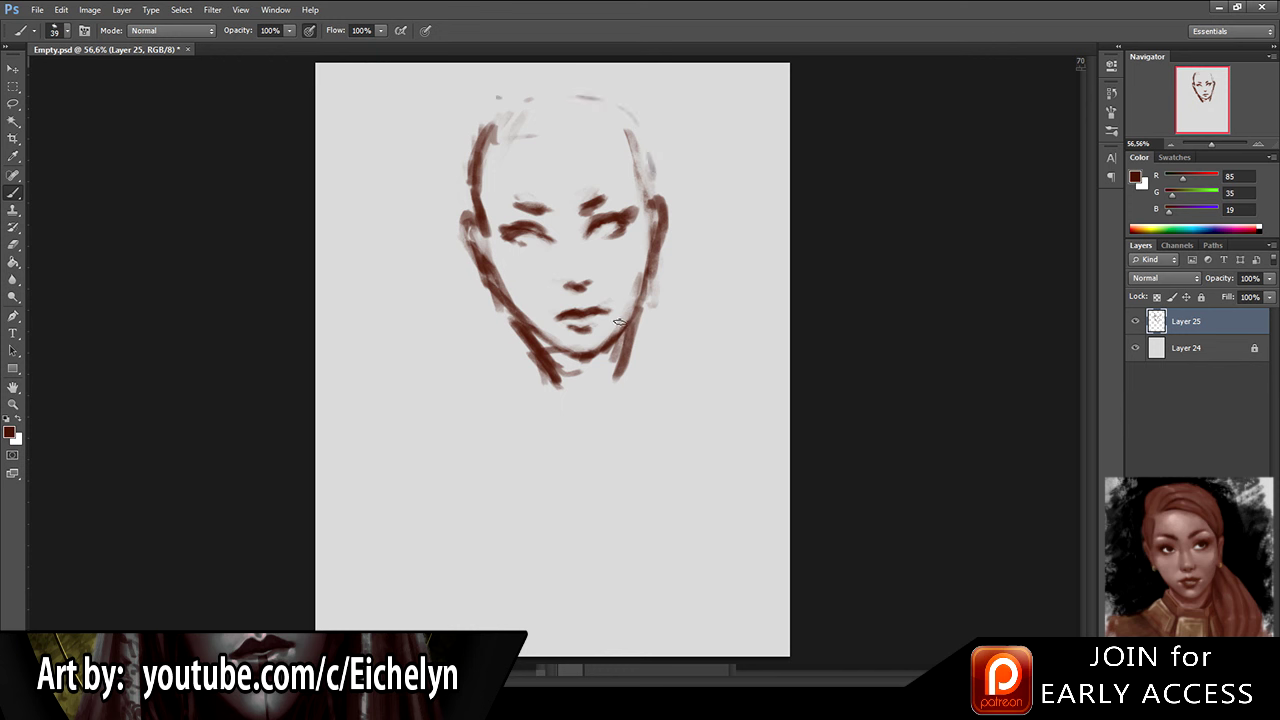
Step: Sketch the neck sides and collar below the chin, then try a 46 px test stroke and undo it
mouse_move(517, 343)
left_mouse_down()
mouse_move(506, 330)
mouse_move(500, 350)
mouse_move(546, 392)
left_mouse_up()
mouse_move(645, 290)
left_mouse_down()
mouse_move(656, 341)
mouse_move(653, 320)
mouse_move(604, 402)
mouse_move(554, 382)
left_mouse_up()
mouse_move(628, 368)
left_mouse_down()
mouse_move(558, 391)
mouse_move(552, 412)
mouse_move(626, 394)
left_mouse_up()
key("bracketright")
left_click_drag(386, 116, 372, 181)
key("ctrl+z")
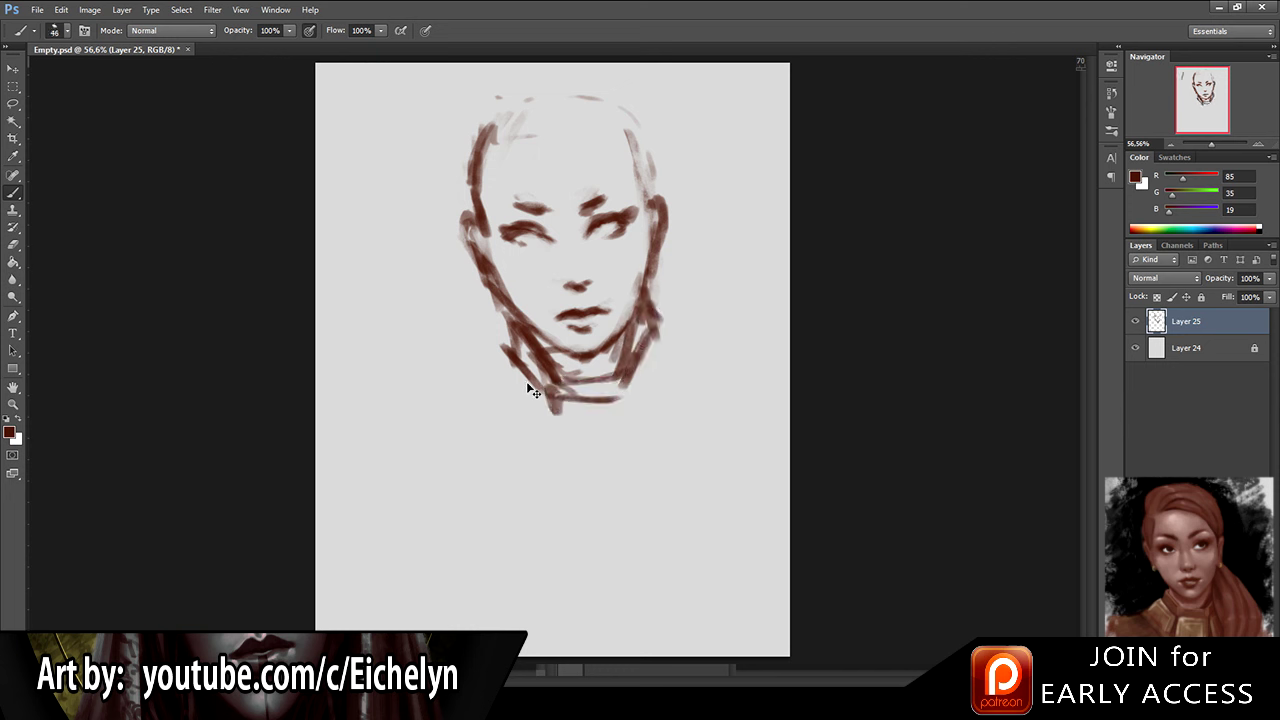
Step: Sketch the collar flap on the left of the neck and lighten the lines under the right jaw
left_click_drag(470, 382, 520, 358)
left_click_drag(477, 372, 494, 400)
key("e")
mouse_move(658, 305)
left_mouse_down()
mouse_move(636, 391)
mouse_move(643, 283)
mouse_move(626, 332)
left_mouse_up()
Step: Draw long curved strands of hair falling from behind the right jaw past the neck
key("b")
mouse_move(654, 282)
left_mouse_down()
mouse_move(618, 354)
mouse_move(692, 362)
left_mouse_up()
left_click_drag(668, 314, 700, 422)
mouse_move(650, 336)
left_mouse_down()
mouse_move(662, 382)
mouse_move(644, 442)
left_mouse_up()
Step: Sketch the hair swept across the forehead and the rounded outline of the hair over the head
mouse_move(512, 146)
left_mouse_down()
mouse_move(578, 122)
mouse_move(626, 166)
left_mouse_up()
left_click_drag(556, 148, 646, 198)
mouse_move(506, 140)
left_mouse_down()
mouse_move(587, 100)
mouse_move(492, 134)
mouse_move(602, 94)
left_mouse_up()
mouse_move(514, 92)
left_mouse_down()
mouse_move(604, 95)
mouse_move(561, 77)
mouse_move(648, 184)
left_mouse_up()
key("ctrl+z")
left_click_drag(588, 88, 656, 182)
left_click_drag(616, 132, 652, 170)
left_click_drag(492, 130, 550, 82)
key("ctrl+z")
mouse_move(477, 137)
left_mouse_down()
mouse_move(570, 101)
mouse_move(500, 90)
mouse_move(615, 94)
mouse_move(649, 194)
left_mouse_up()
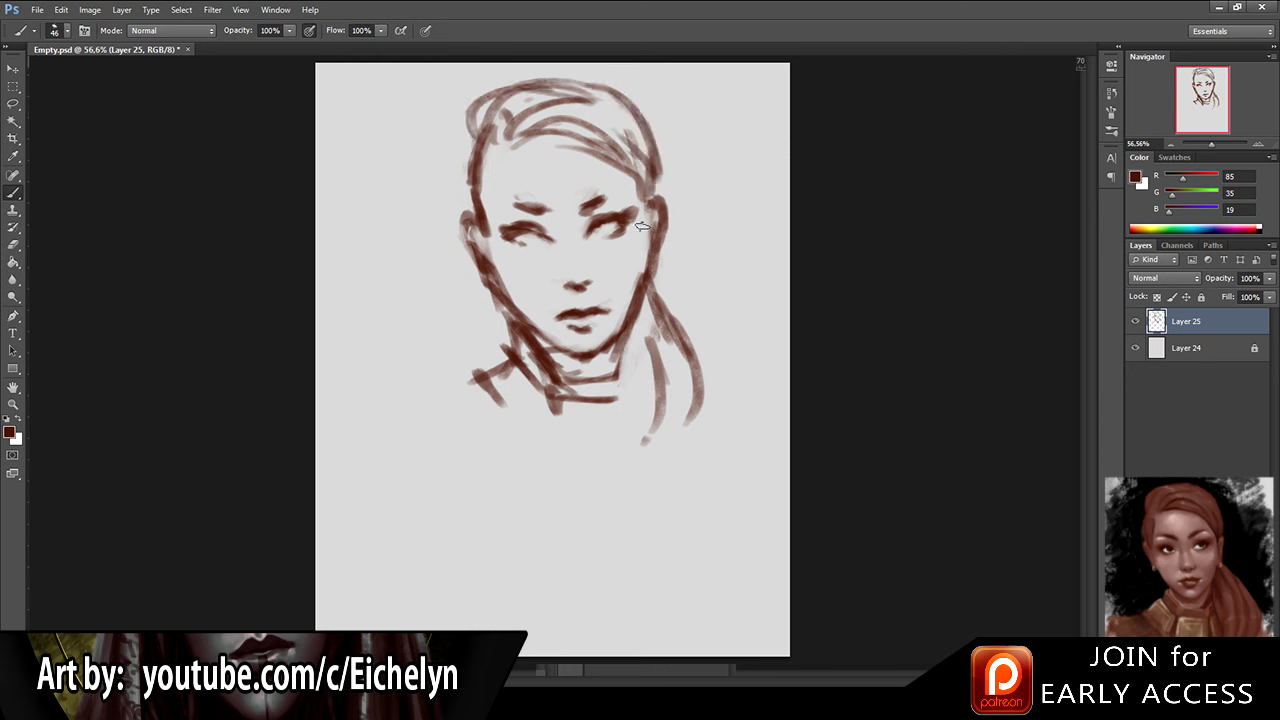
Step: Extend the hair falling on the right with longer outer and lower strands
left_click_drag(667, 285, 692, 330)
left_click_drag(702, 343, 672, 480)
left_click_drag(660, 340, 636, 530)
Step: Sketch the left shoulder line outward from the collar and undo the extra stroke beside the neck
mouse_move(500, 362)
left_mouse_down()
mouse_move(469, 377)
mouse_move(498, 430)
left_mouse_up()
left_click_drag(490, 386, 414, 410)
left_click_drag(501, 306, 476, 361)
key("ctrl+z")
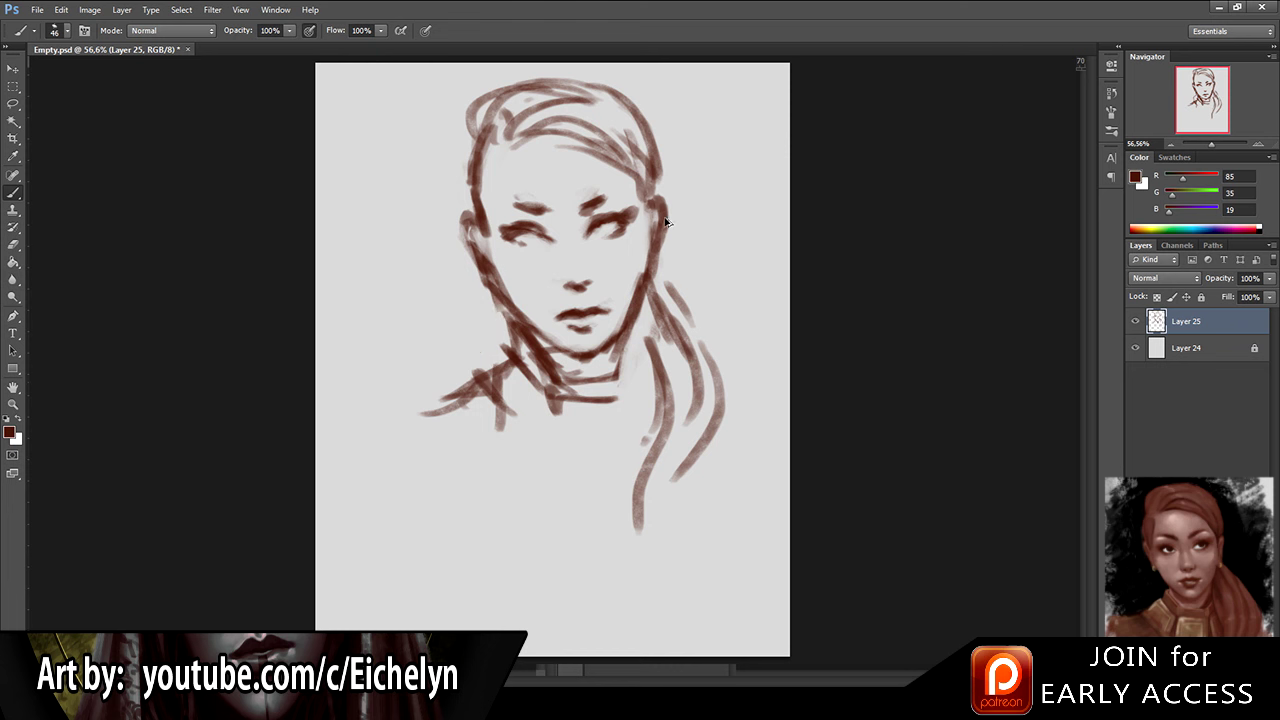
Step: Sketch the outer curve of the right ear and try a stroke outside the left ear, undoing the misplaced mark
left_click_drag(660, 172, 672, 220)
left_click_drag(444, 192, 470, 238)
key("ctrl+z")
key("ctrl+alt+z")
key("e")
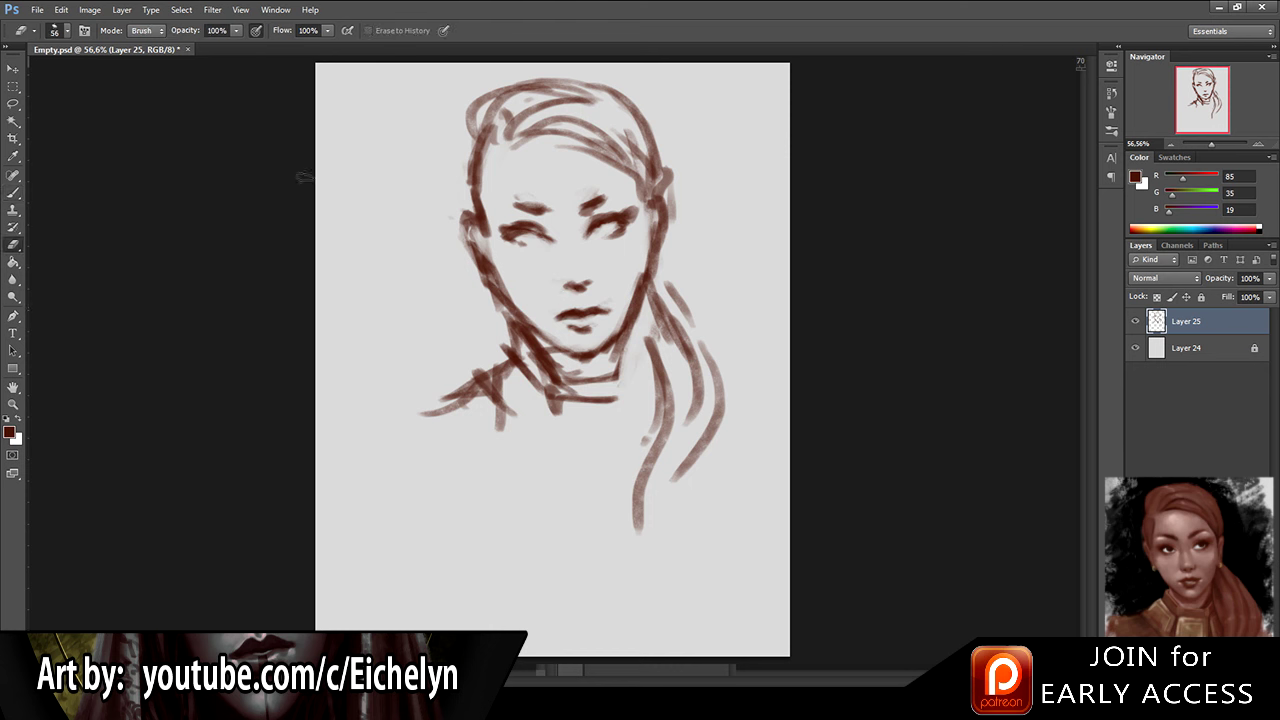
Step: Refine the mouth and lips with small painted touches and light erasing around their edges
key("b")
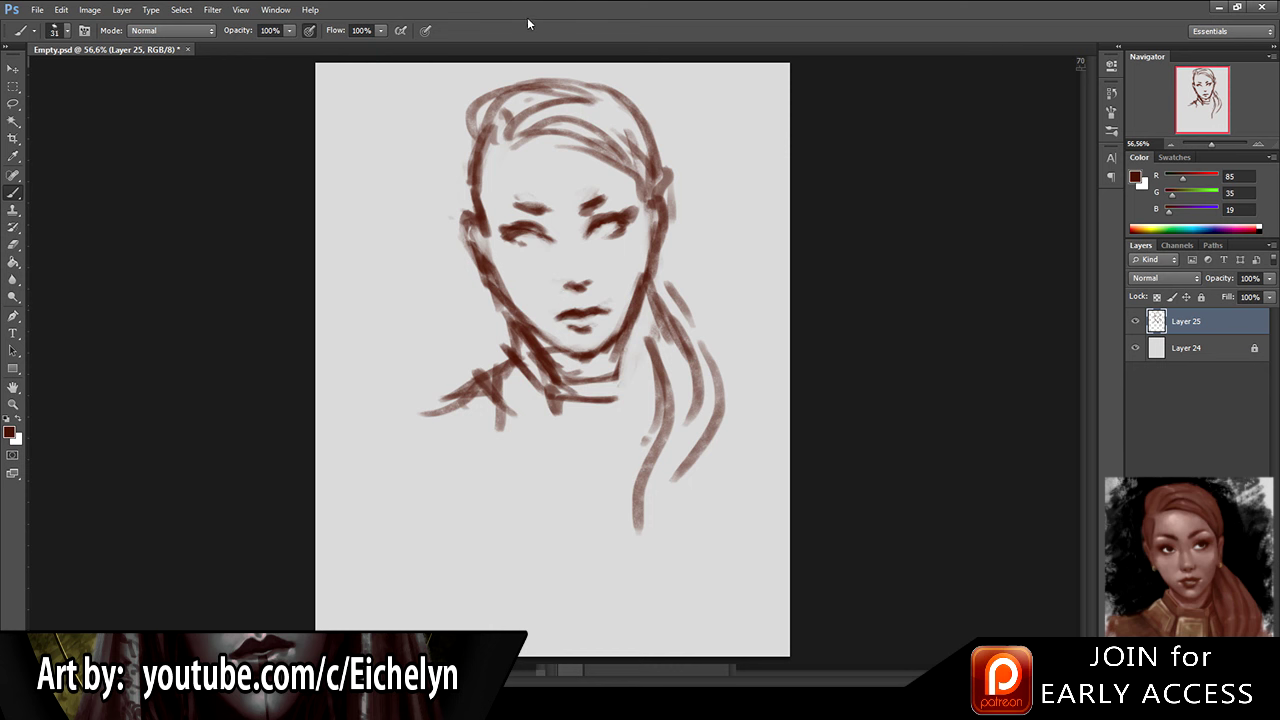
key("e")
key("b")
left_click_drag(557, 316, 552, 313)
key("e")
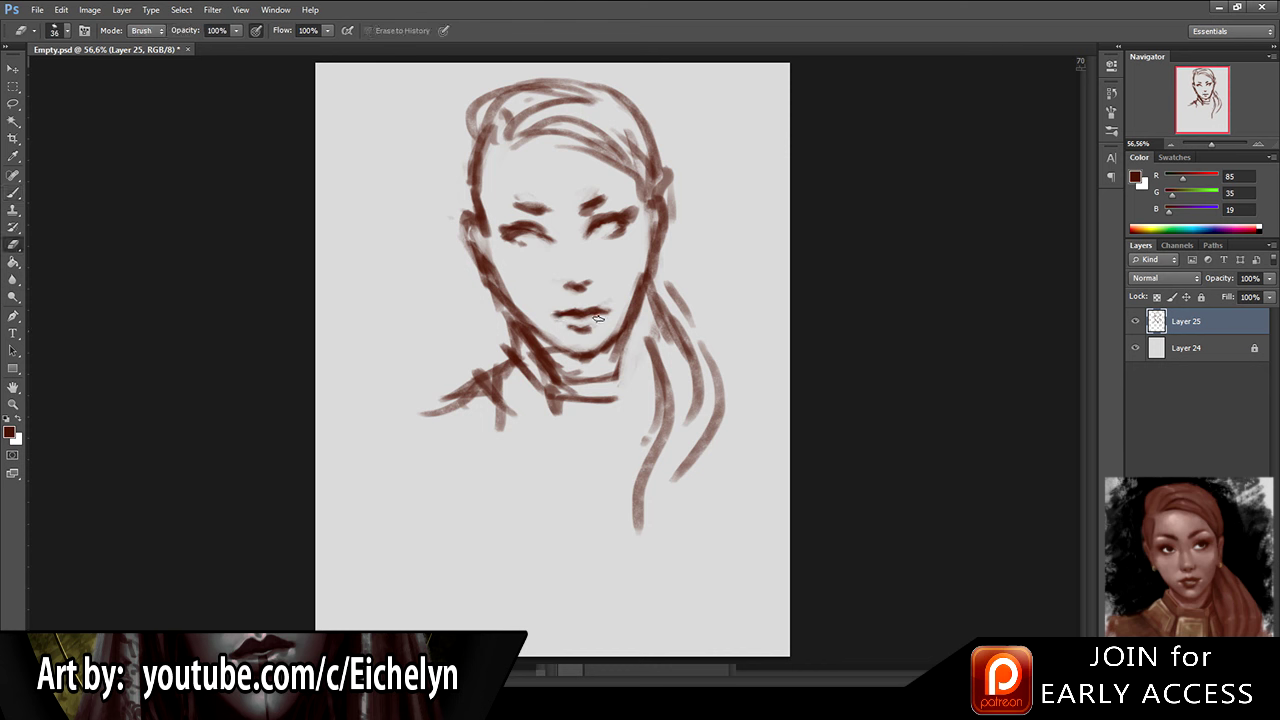
key("b")
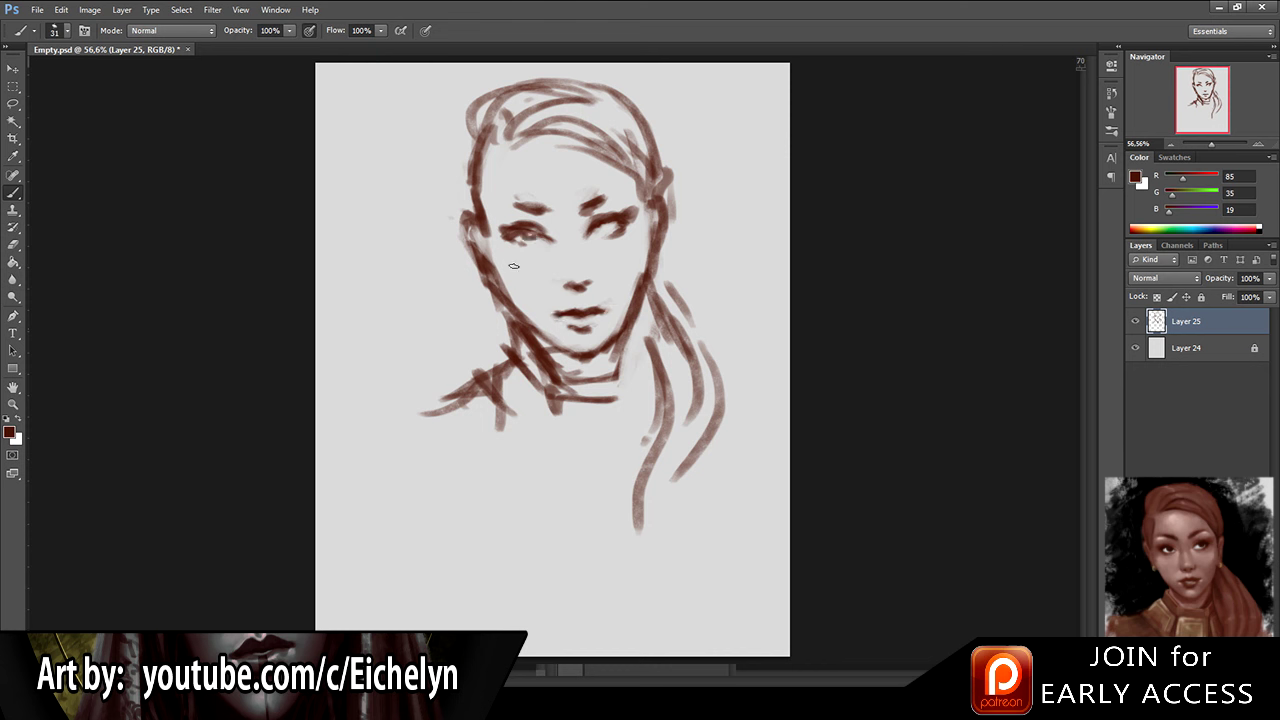
Step: Redraw the right side of the jaw from the ear to the chin and continue it into the neck
left_click_drag(652, 226, 609, 355)
key("e")
key("b")
left_click_drag(626, 340, 615, 376)
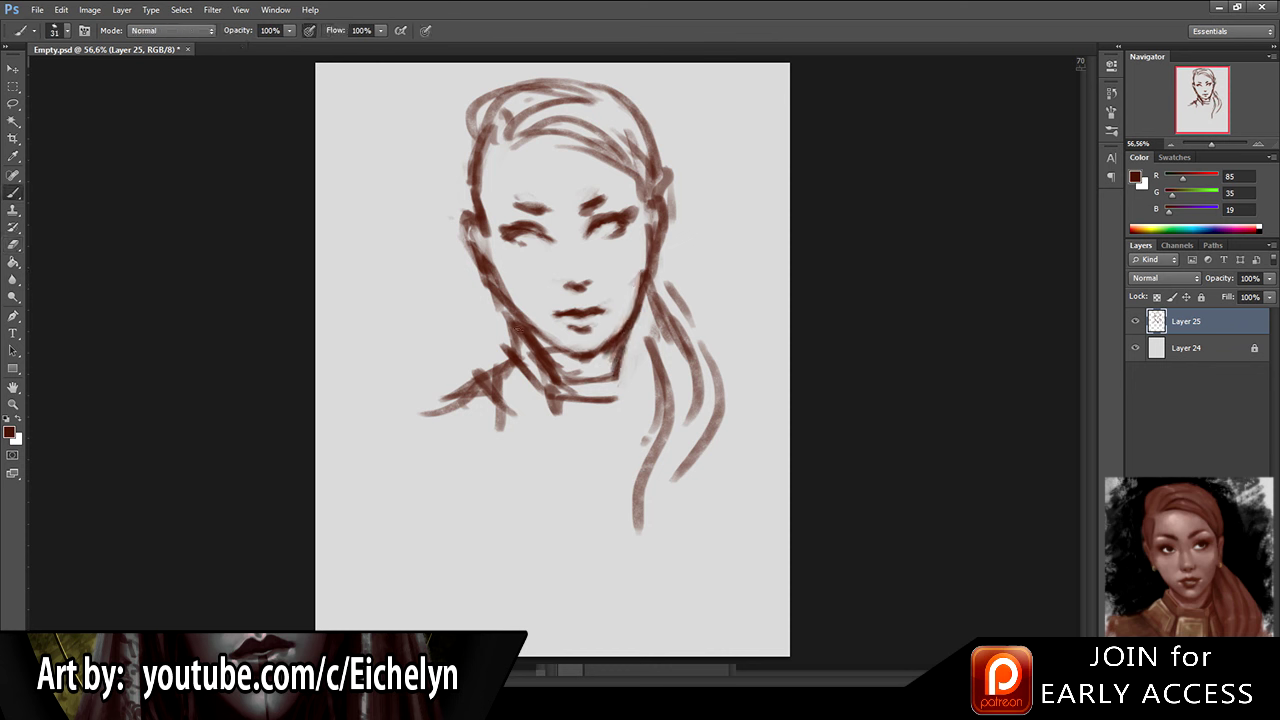
Step: Strengthen the lower left jaw line and draw the right neck and collar lines down toward the chest
left_click_drag(500, 303, 536, 356)
left_click_drag(630, 338, 613, 491)
left_click_drag(636, 399, 636, 456)
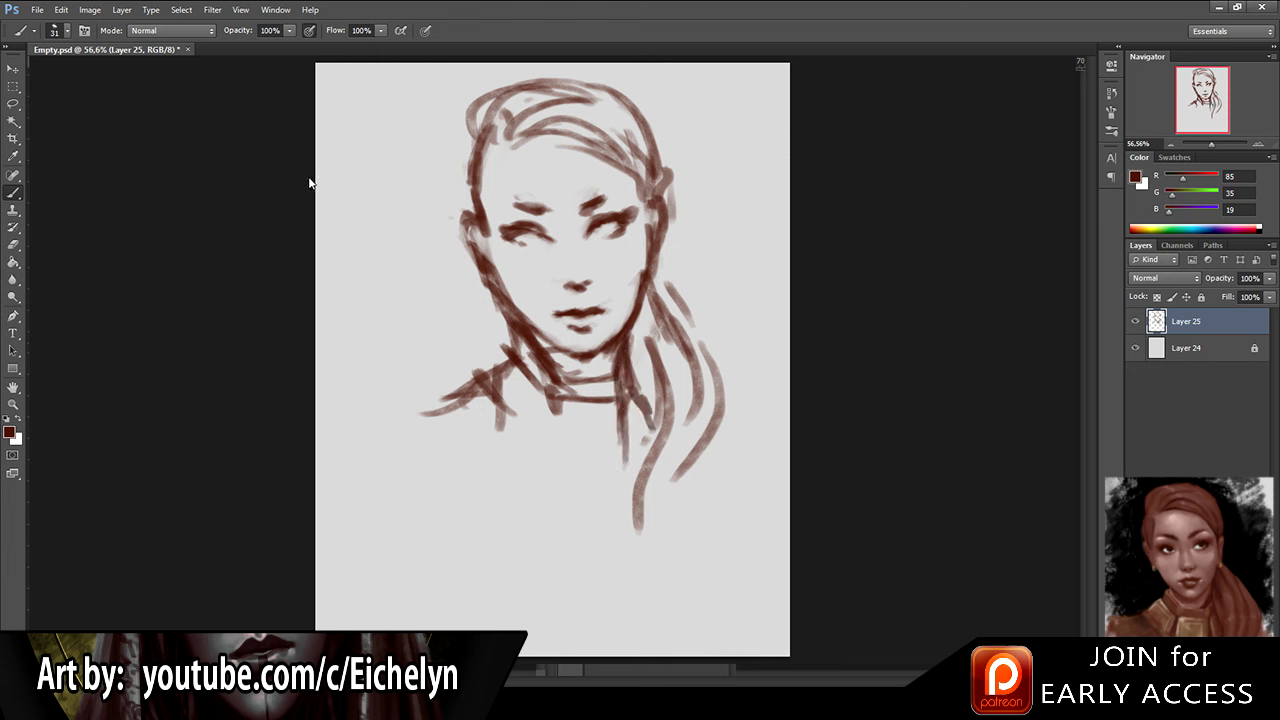
Step: Sketch the left shoulder and curled sleeve outline down toward the waist and nudge the whole sketch slightly downward
mouse_move(486, 384)
left_mouse_down()
mouse_move(422, 397)
mouse_move(397, 447)
mouse_move(394, 414)
mouse_move(455, 495)
mouse_move(429, 519)
mouse_move(400, 494)
mouse_move(416, 521)
mouse_move(431, 494)
mouse_move(428, 512)
mouse_move(398, 525)
mouse_move(469, 541)
mouse_move(525, 621)
left_mouse_up()
key("v")
left_click_drag(561, 406, 558, 415)
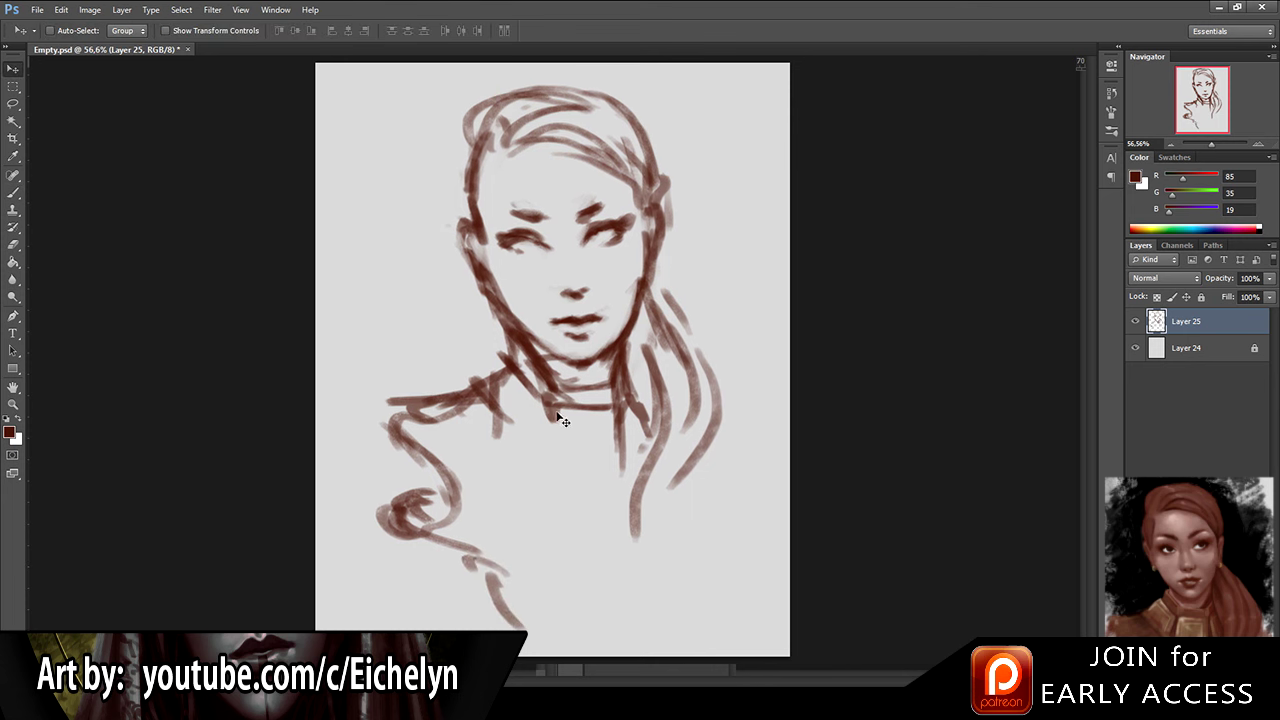
Step: Erase the rough outer edge of the left jaw and redraw the jaw line toward the neck
key("e")
left_click_drag(497, 312, 516, 342)
left_click_drag(479, 296, 513, 340)
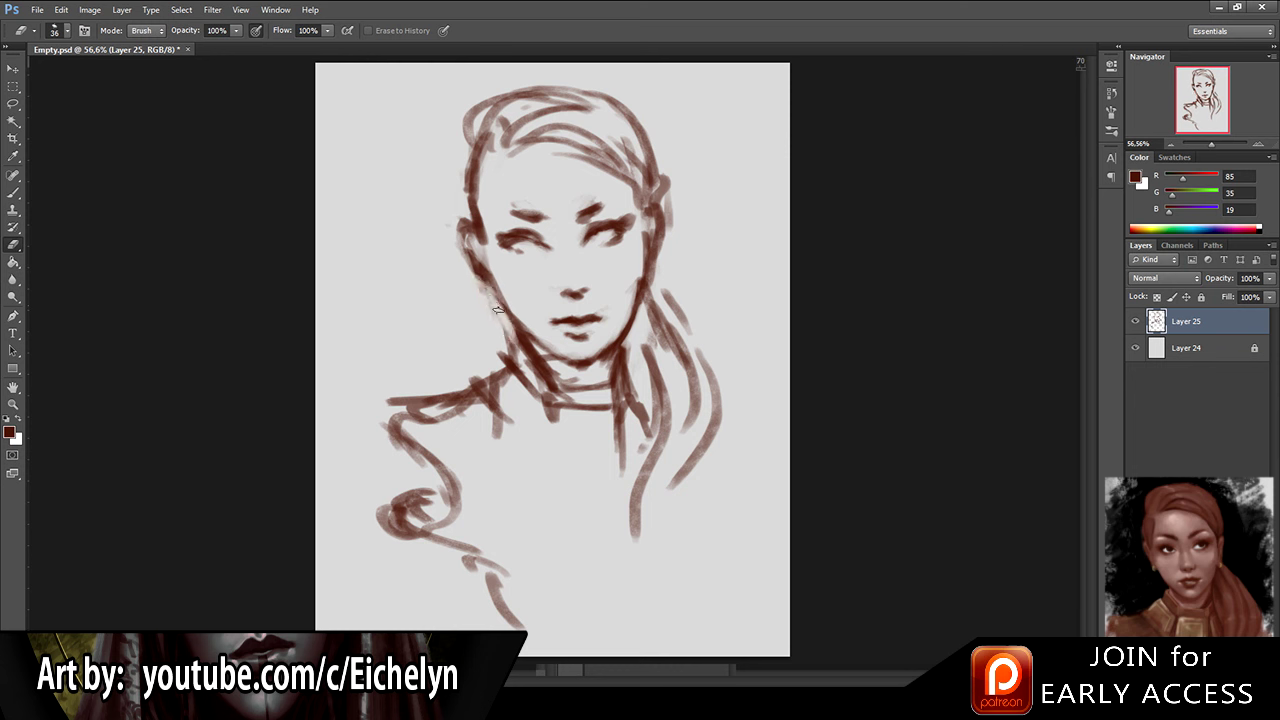
key("b")
mouse_move(490, 288)
left_mouse_down()
mouse_move(520, 355)
mouse_move(510, 352)
mouse_move(519, 331)
mouse_move(530, 345)
left_mouse_up()
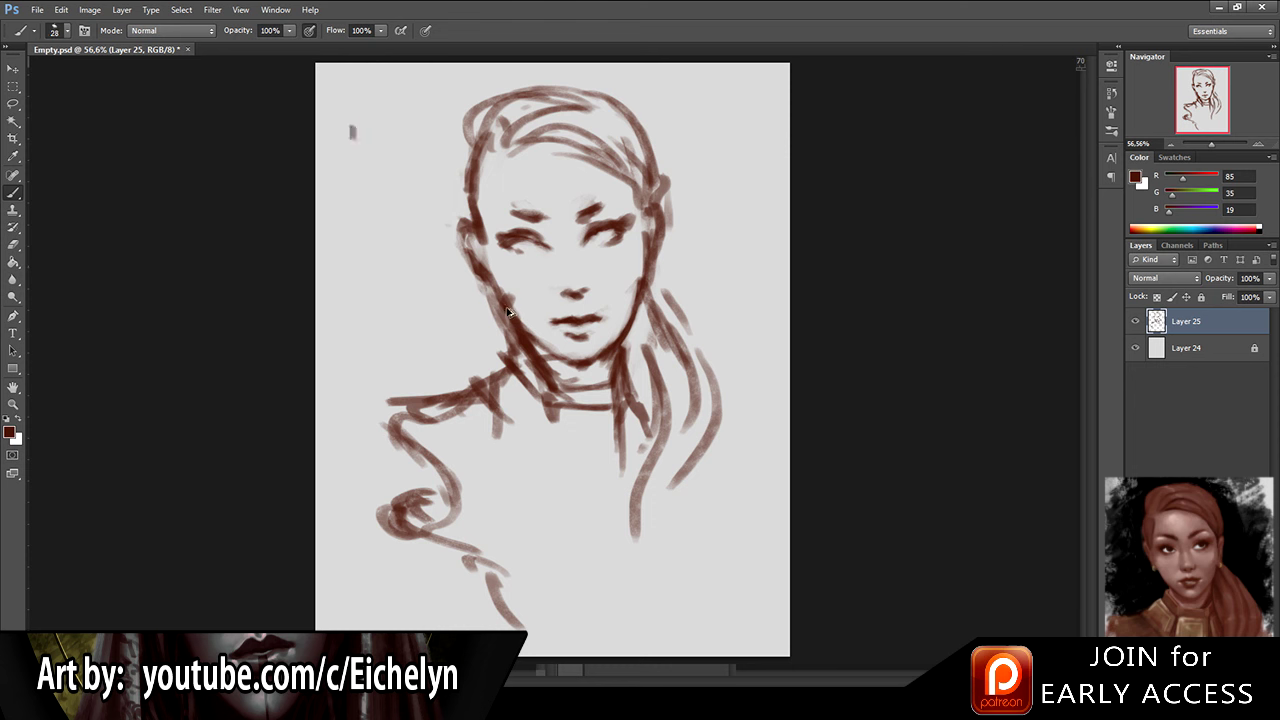
Step: Try an extra stroke from the left cheek down the neck and undo the recent jaw marks
mouse_move(502, 299)
left_mouse_down()
mouse_move(504, 356)
mouse_move(488, 366)
left_mouse_up()
key("ctrl+alt+z")
key("ctrl+alt+z")
key("ctrl+alt+z")
key("ctrl+alt+z")
key("ctrl+alt+z")
key("ctrl+alt+z")
key("ctrl+alt+z")
key("ctrl+alt+z")
key("ctrl+alt+z")
key("ctrl+alt+z")
key("ctrl+alt+z")
key("ctrl+alt+z")
key("e")
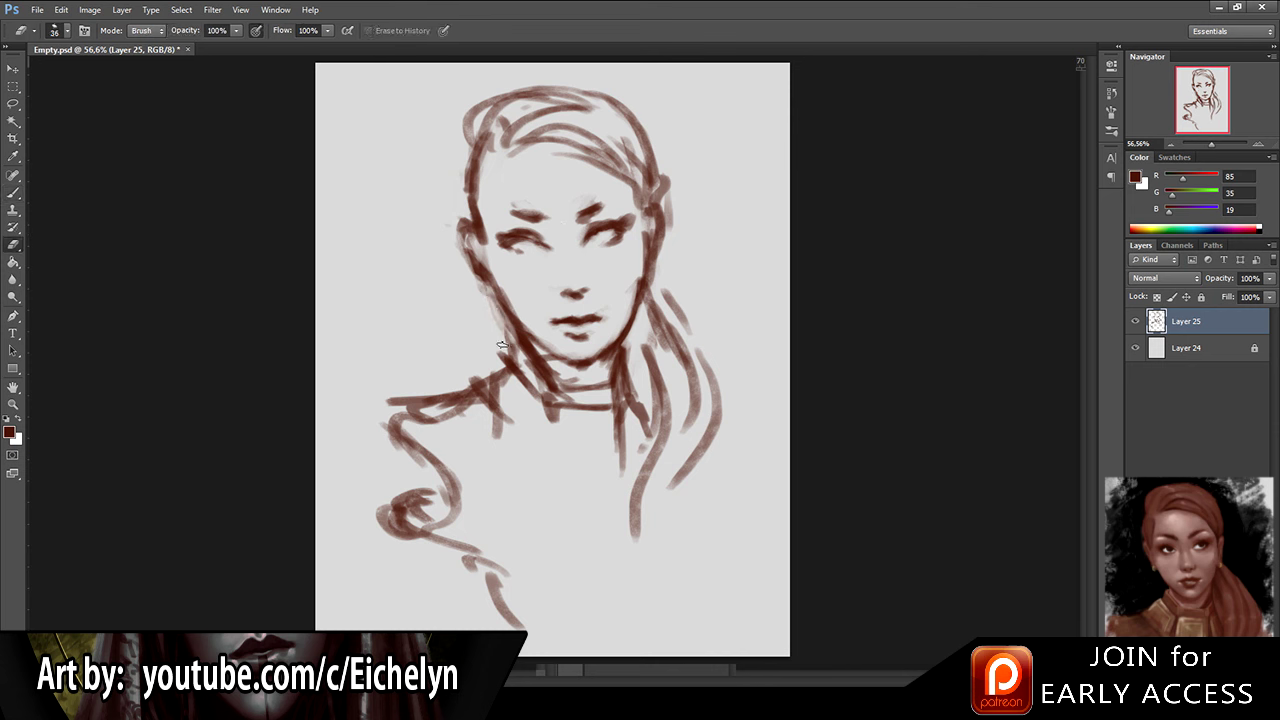
Step: Shift the sketch slightly left on the canvas and draw the first lapel line down from the left collar
key("v")
left_click_drag(567, 401, 514, 468)
key("b")
left_click_drag(489, 419, 568, 550)
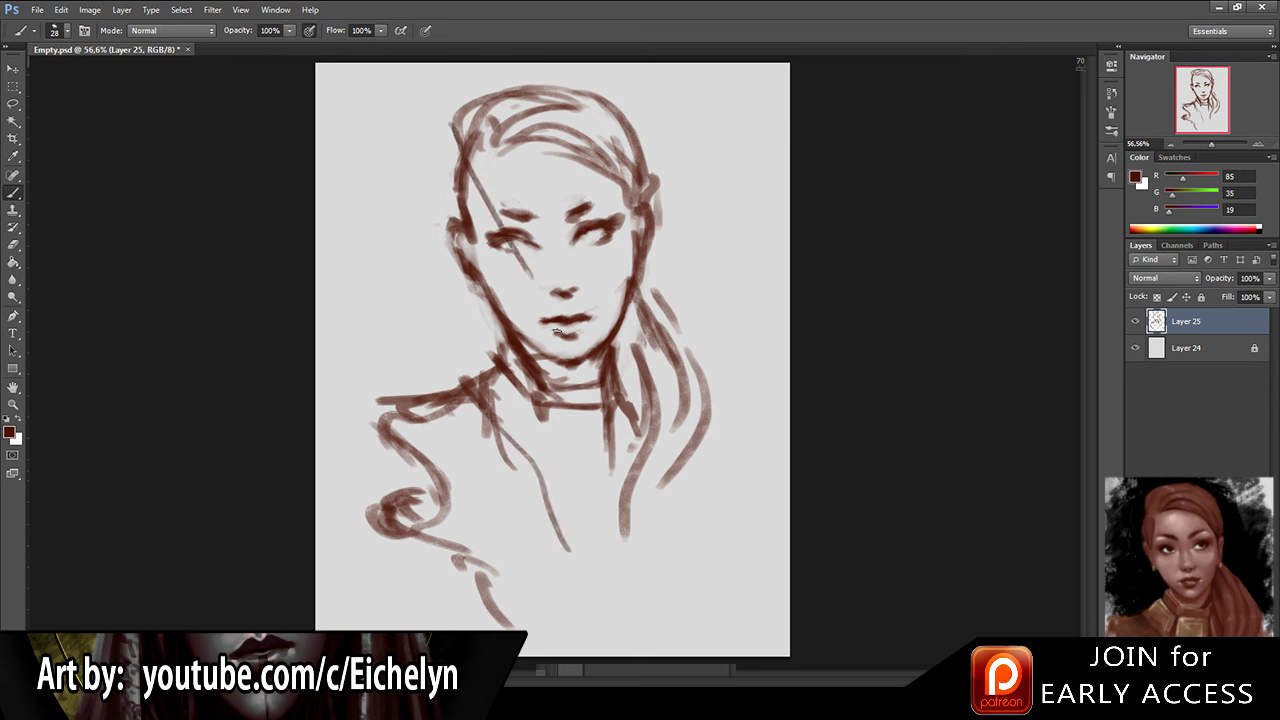
Step: Sketch the remaining lapel lines, a horizontal line across the upper chest and the right shoulder and sleeve outline
left_click_drag(537, 478, 603, 614)
left_click_drag(632, 450, 648, 552)
left_click_drag(645, 585, 646, 620)
mouse_move(533, 464)
left_mouse_down()
mouse_move(638, 468)
mouse_move(560, 466)
mouse_move(666, 455)
left_mouse_up()
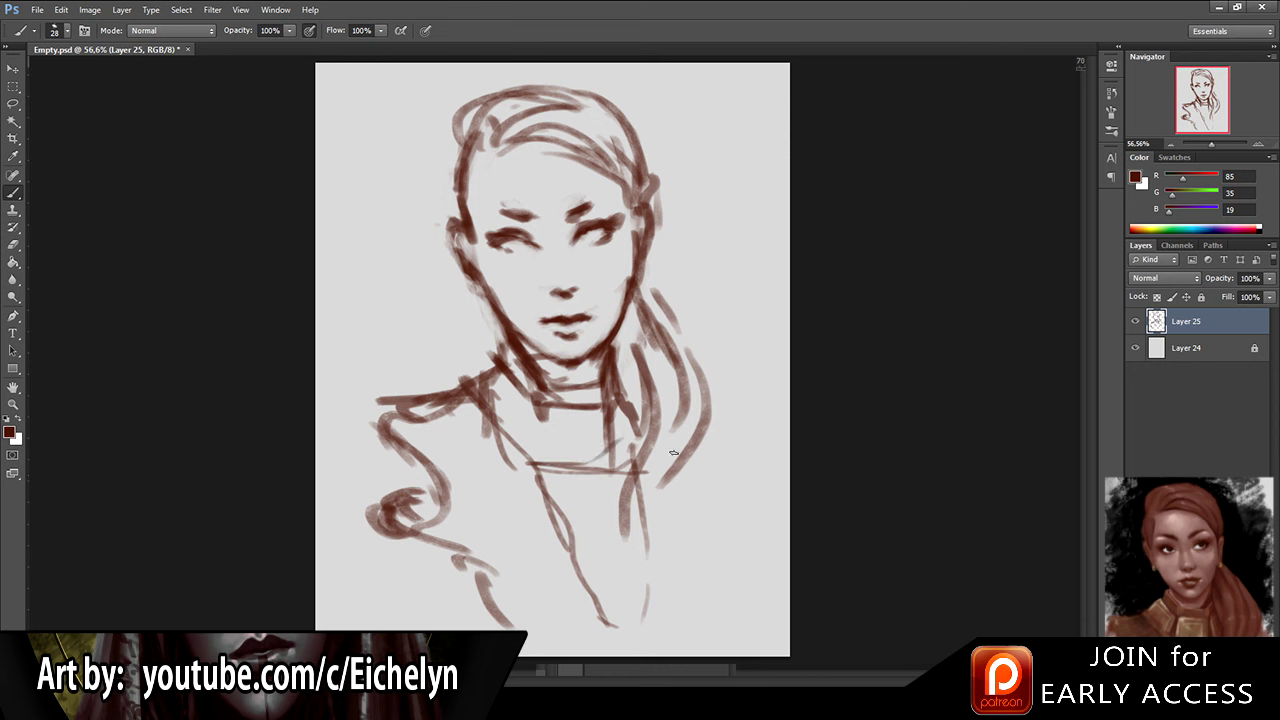
mouse_move(706, 406)
left_mouse_down()
mouse_move(728, 518)
mouse_move(718, 556)
left_mouse_up()
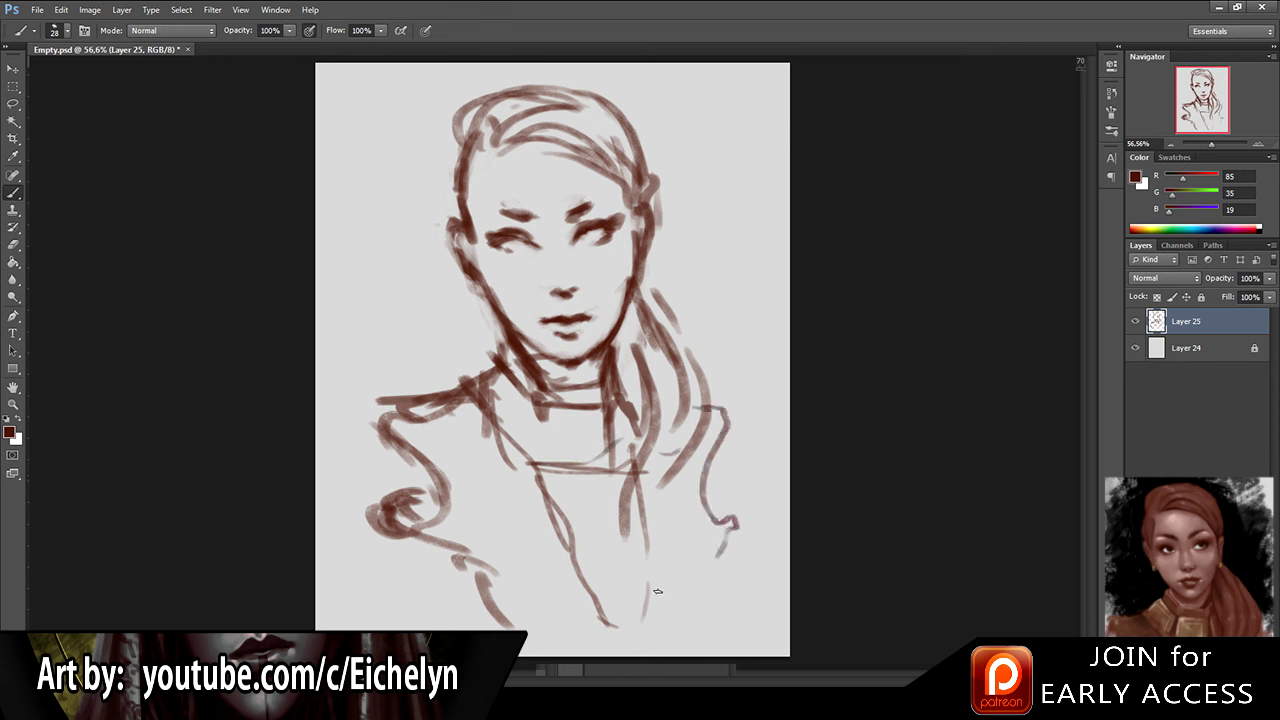
mouse_move(704, 455)
left_mouse_down()
mouse_move(645, 570)
mouse_move(660, 628)
left_mouse_up()
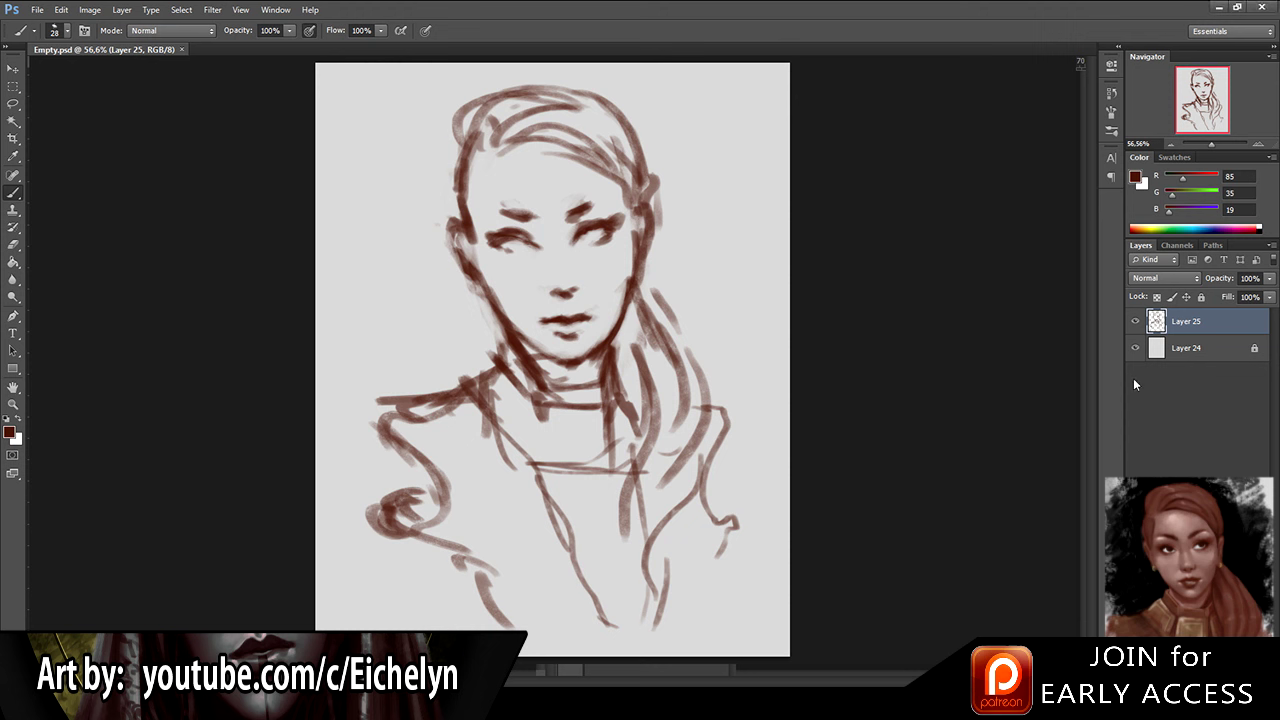
Step: Add a layer beneath the line sketch and start filling the face with reddish brown (RGB 116, 79, 68) using a larger brush
left_click(1236, 678)
left_click_drag(1202, 326, 1197, 356)
key("bracketright")
key("bracketright")
key("bracketright")
key("bracketright")
key("bracketright")
key("bracketright")
key("bracketright")
key("bracketright")
left_click_drag(512, 95, 538, 262)
left_click(538, 186, "alt")
left_click_drag(506, 172, 546, 300)
left_click_drag(500, 222, 544, 300)
Step: Try fill strokes down the face with a much larger and a smaller brush, undoing each one
key("bracketright")
key("bracketright")
key("bracketright")
key("bracketright")
key("bracketright")
key("bracketright")
mouse_move(530, 110)
left_mouse_down()
mouse_move(550, 140)
mouse_move(568, 285)
mouse_move(600, 290)
mouse_move(560, 355)
mouse_move(520, 320)
mouse_move(548, 312)
left_mouse_up()
key("ctrl+z")
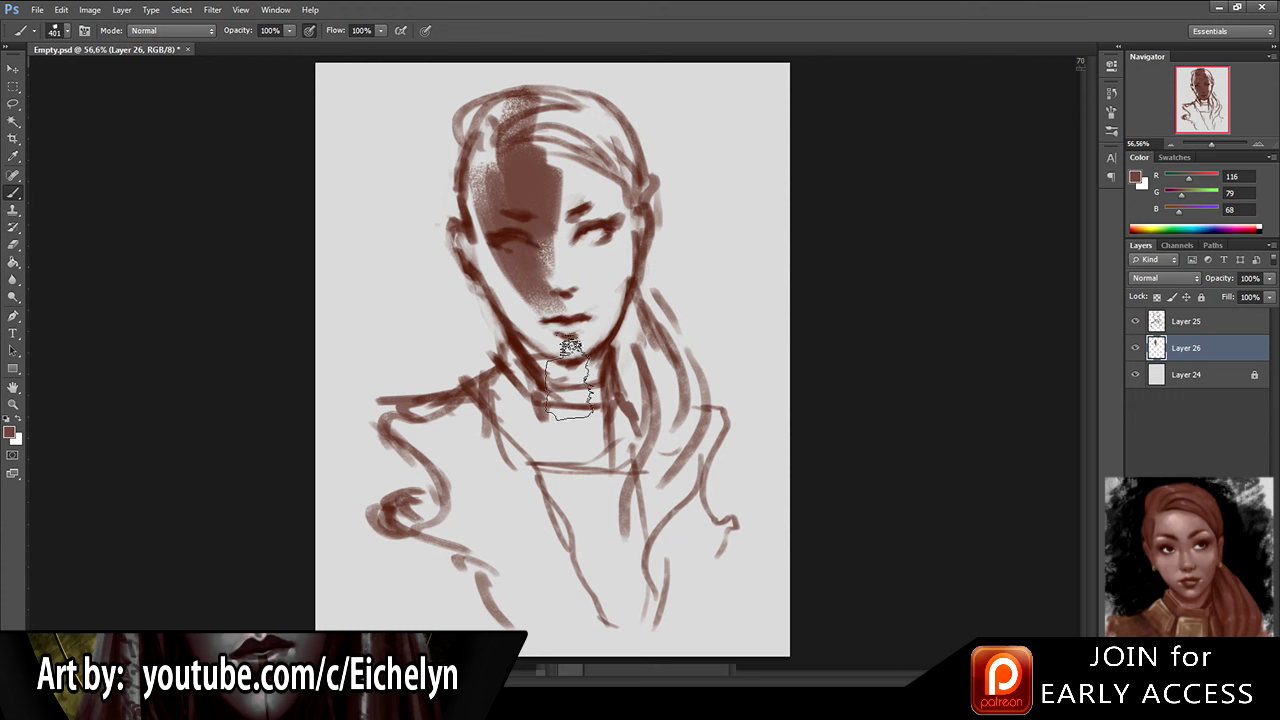
key("bracketleft")
key("bracketleft")
key("bracketleft")
key("bracketleft")
key("bracketleft")
key("bracketleft")
key("bracketleft")
key("bracketleft")
mouse_move(536, 132)
left_mouse_down()
mouse_move(539, 168)
mouse_move(583, 222)
mouse_move(580, 248)
left_mouse_up()
key("ctrl+z")
Step: Enlarge the brush and fill the whole head, hair, neck and torso silhouette with the reddish brown beneath the lines
key("bracketright")
key("bracketright")
key("bracketright")
key("bracketright")
key("bracketright")
key("bracketright")
key("bracketright")
key("bracketright")
key("bracketright")
key("bracketright")
key("bracketright")
key("bracketright")
key("bracketright")
mouse_move(559, 160)
left_mouse_down()
mouse_move(533, 272)
mouse_move(598, 252)
mouse_move(553, 326)
mouse_move(570, 398)
mouse_move(428, 432)
mouse_move(500, 540)
left_mouse_up()
mouse_move(585, 612)
left_mouse_down()
mouse_move(594, 420)
mouse_move(675, 575)
left_mouse_up()
mouse_move(490, 190)
left_mouse_down()
mouse_move(482, 240)
mouse_move(470, 140)
mouse_move(542, 120)
mouse_move(625, 240)
mouse_move(610, 388)
mouse_move(600, 300)
mouse_move(610, 320)
mouse_move(543, 528)
mouse_move(592, 546)
left_mouse_up()
left_click_drag(688, 495, 690, 568)
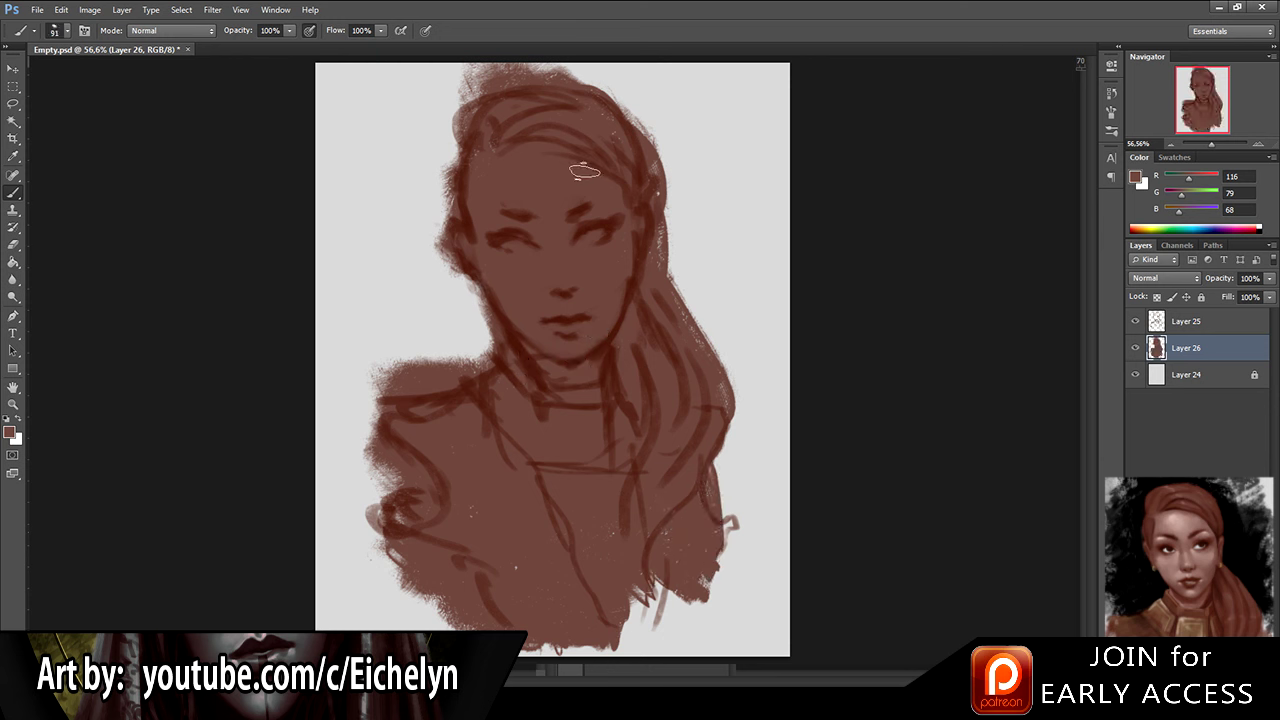
mouse_move(622, 622)
left_mouse_down()
mouse_move(658, 625)
mouse_move(648, 593)
mouse_move(648, 631)
mouse_move(654, 603)
mouse_move(673, 624)
mouse_move(710, 545)
left_mouse_up()
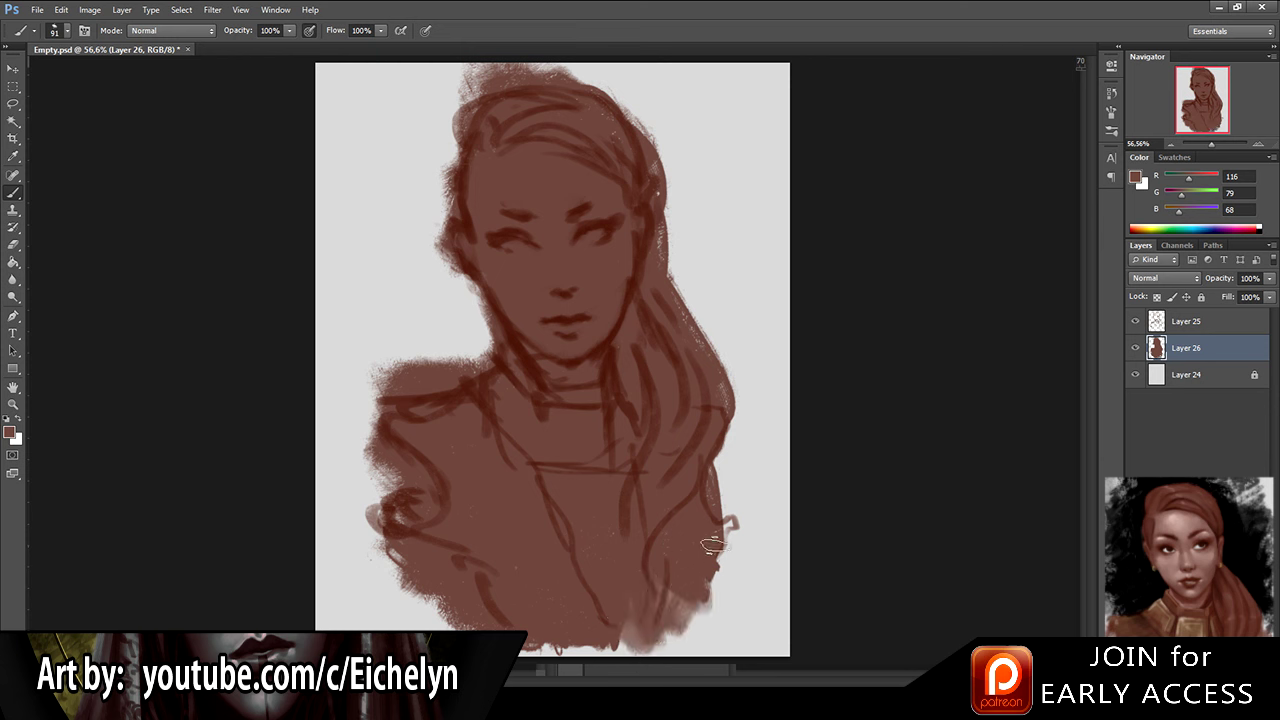
Step: Merge the line sketch with the brown fill layer and add a new empty layer above it
left_click(1185, 318, "shift")
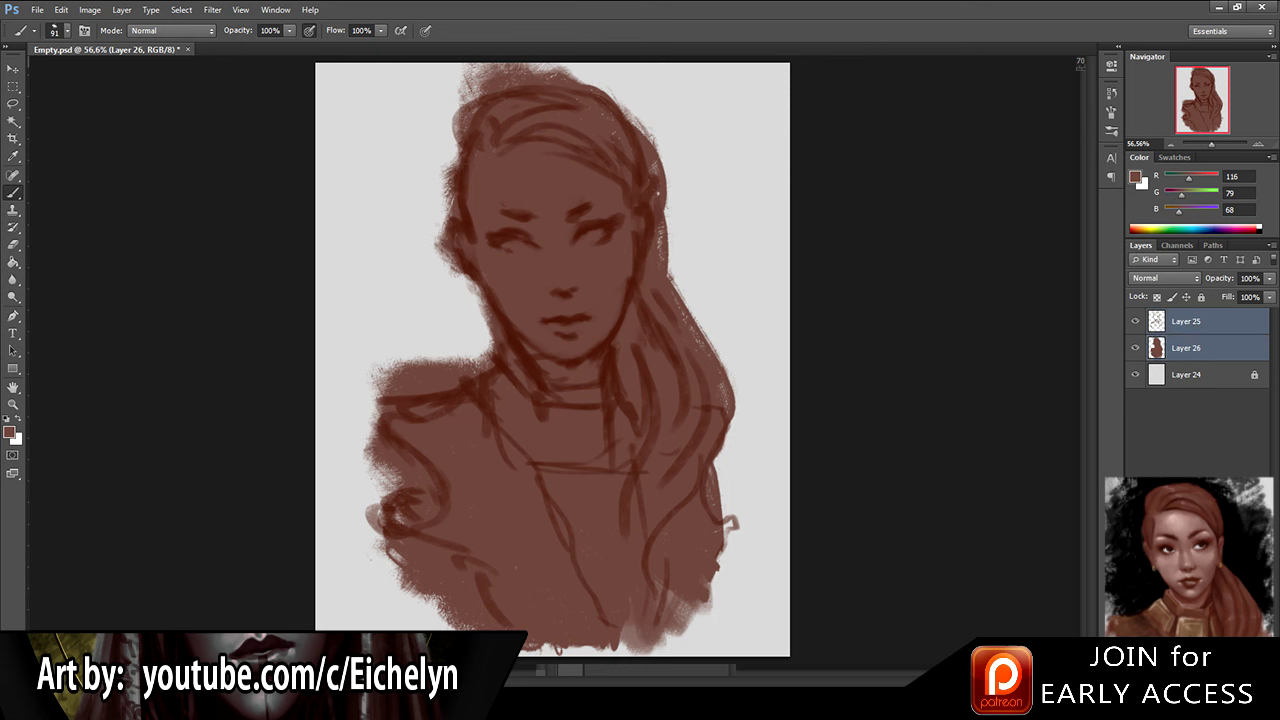
key("ctrl+e")
key("ctrl+shift+alt+n")
Step: Choose a lighter skin tone (RGB 145, 110, 100), paint it over the forehead and reduce the brush size to 62
mouse_move(572, 198)
left_mouse_down()
mouse_move(480, 257)
mouse_move(540, 240)
mouse_move(534, 254)
mouse_move(571, 230)
mouse_move(504, 275)
mouse_move(540, 263)
mouse_move(577, 174)
left_mouse_up()
left_click(570, 251, "alt")
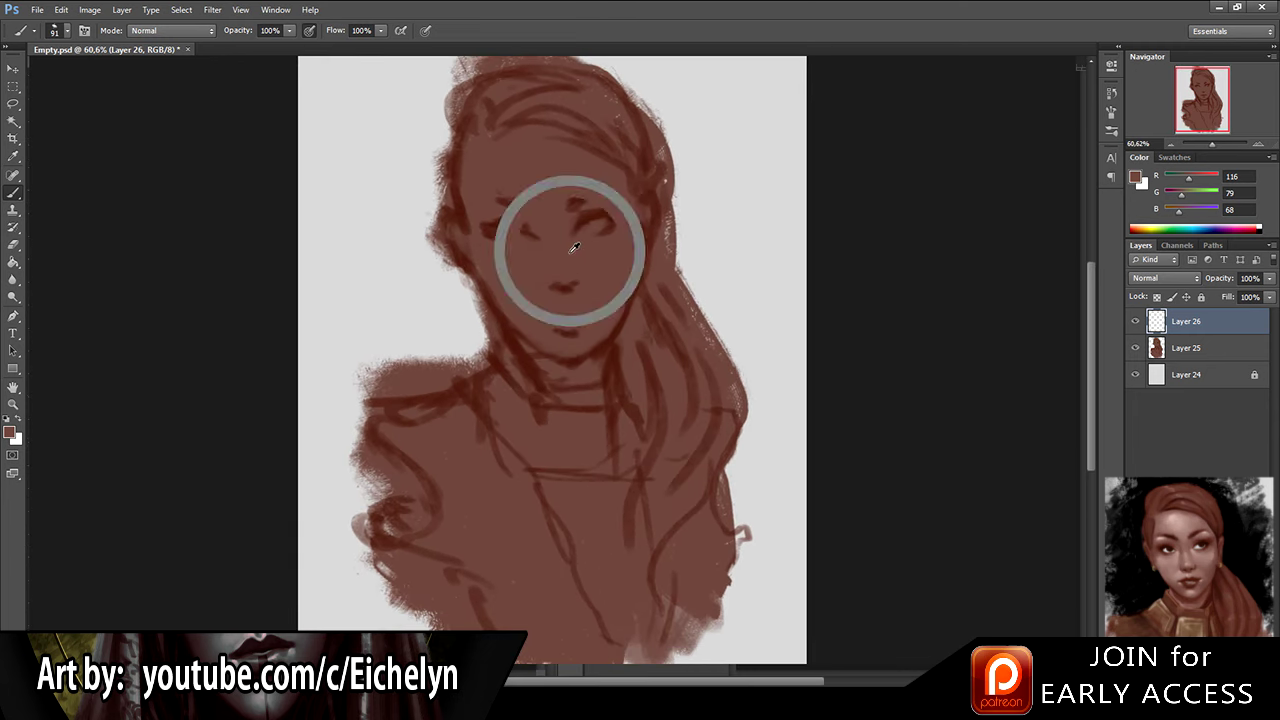
left_click(1136, 177)
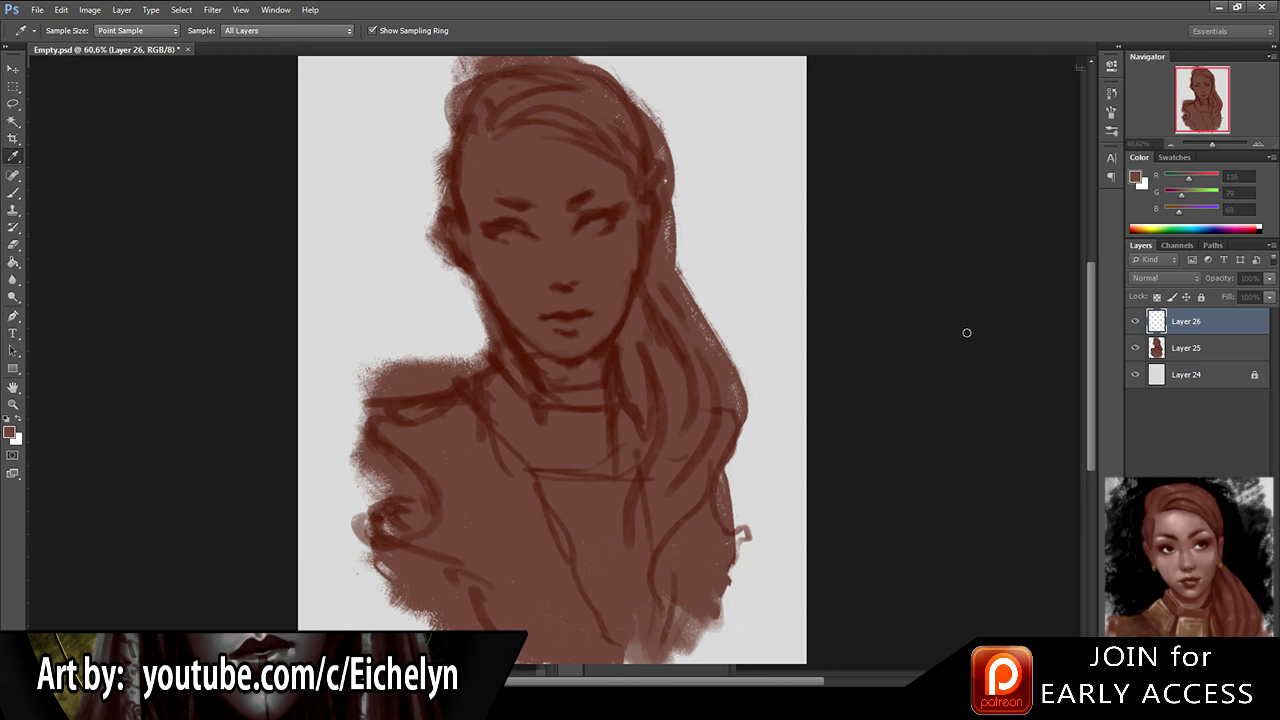
left_click(1209, 248)
mouse_move(537, 178)
left_mouse_down()
mouse_move(557, 149)
mouse_move(556, 198)
mouse_move(561, 186)
mouse_move(530, 188)
mouse_move(505, 164)
mouse_move(583, 152)
mouse_move(497, 181)
mouse_move(537, 183)
mouse_move(587, 162)
mouse_move(500, 158)
mouse_move(493, 187)
mouse_move(542, 173)
mouse_move(548, 195)
mouse_move(616, 198)
mouse_move(586, 210)
left_mouse_up()
key("bracketleft")
key("bracketleft")
key("bracketleft")
key("bracketleft")
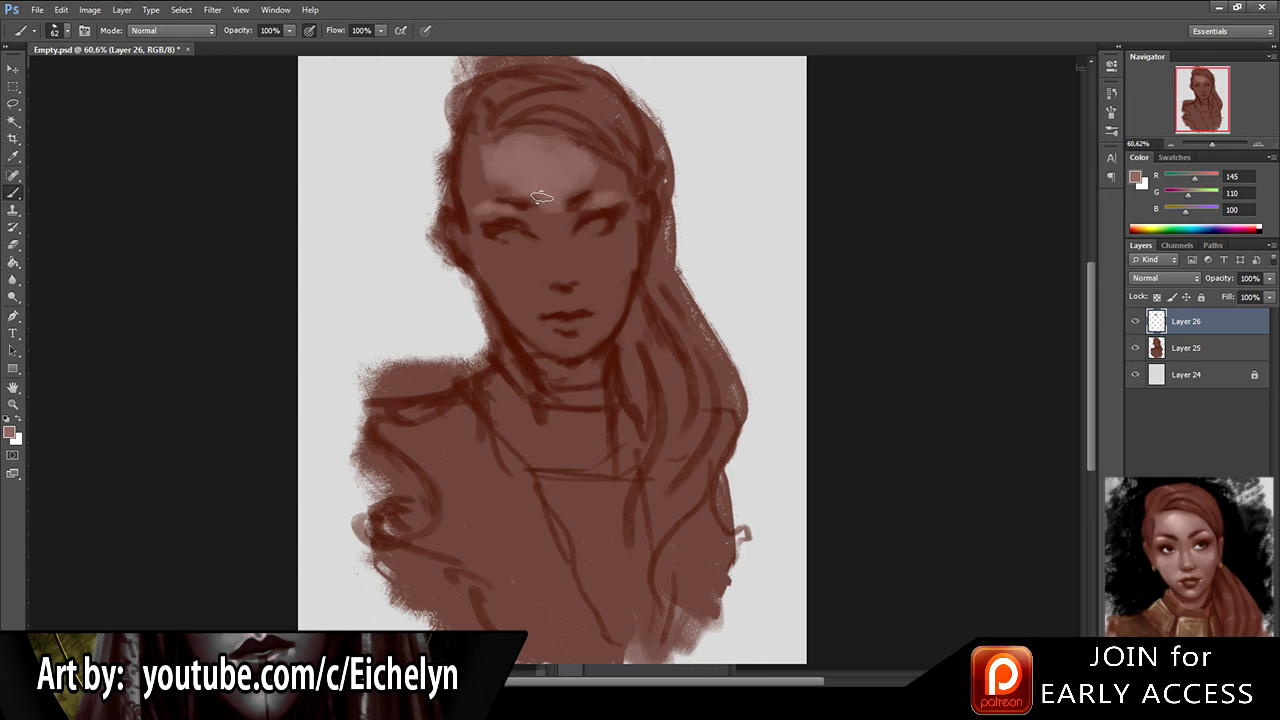
Step: Soften the light between the brows and add a light patch below the inner corner of the left eye
key("e")
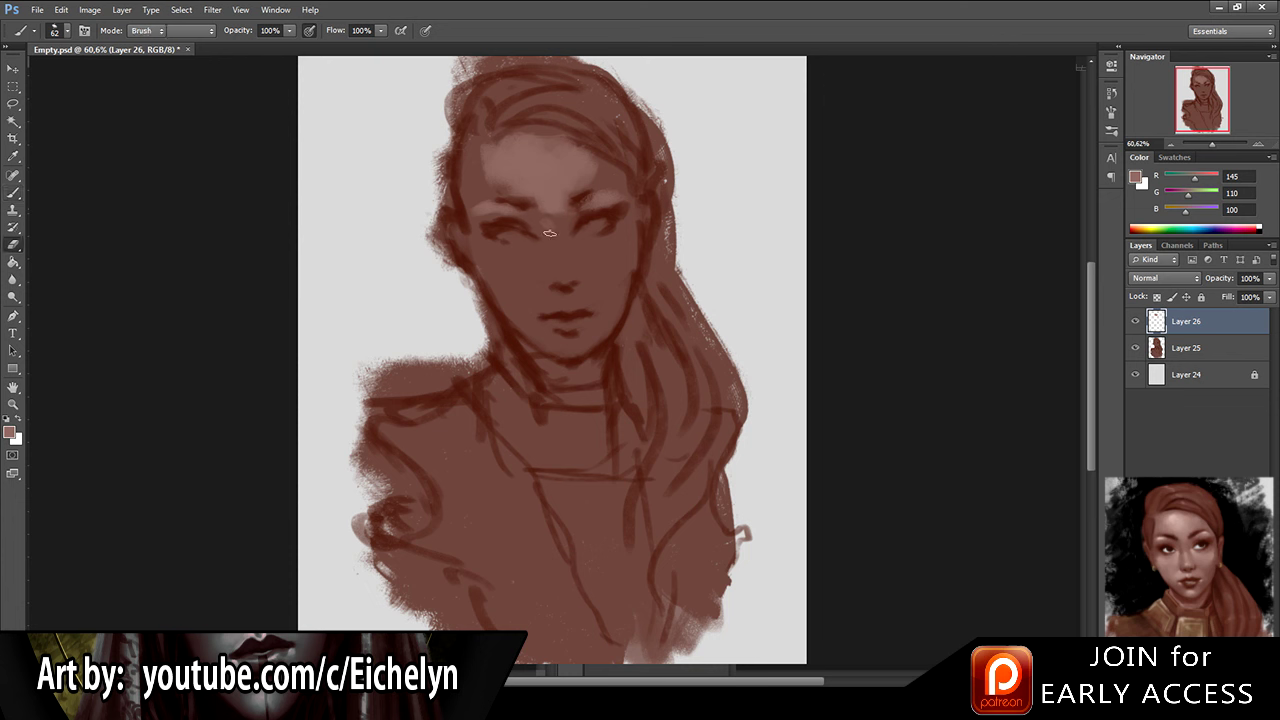
key("b")
left_click_drag(528, 256, 543, 246)
key("e")
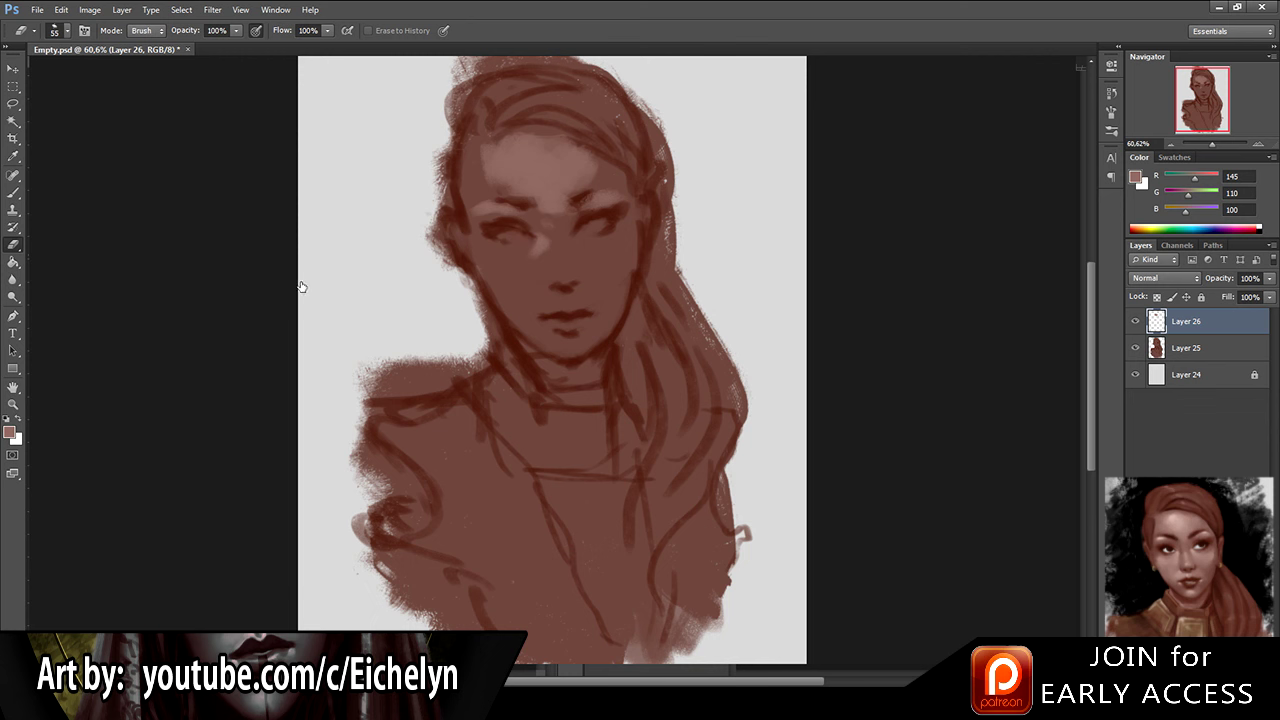
Step: Enlarge the eraser, paint light skin tone over the left cheek and sample the blended cheek colour
key("bracketright")
key("bracketright")
key("bracketright")
key("bracketright")
key("b")
left_click_drag(523, 251, 511, 275)
left_click(512, 262, "alt")
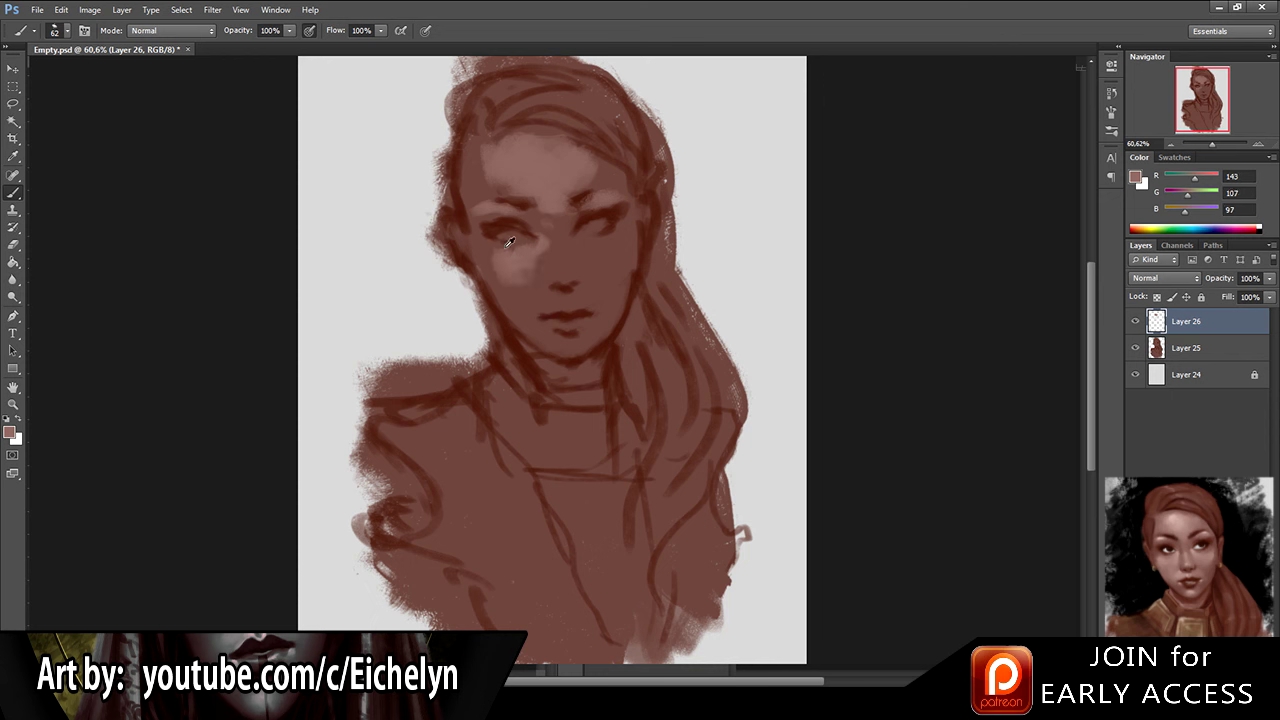
Step: Paint light skin tone on the right cheek and along the nose bridge using colours sampled from the face
key("e")
key("b")
left_click(521, 259, "alt")
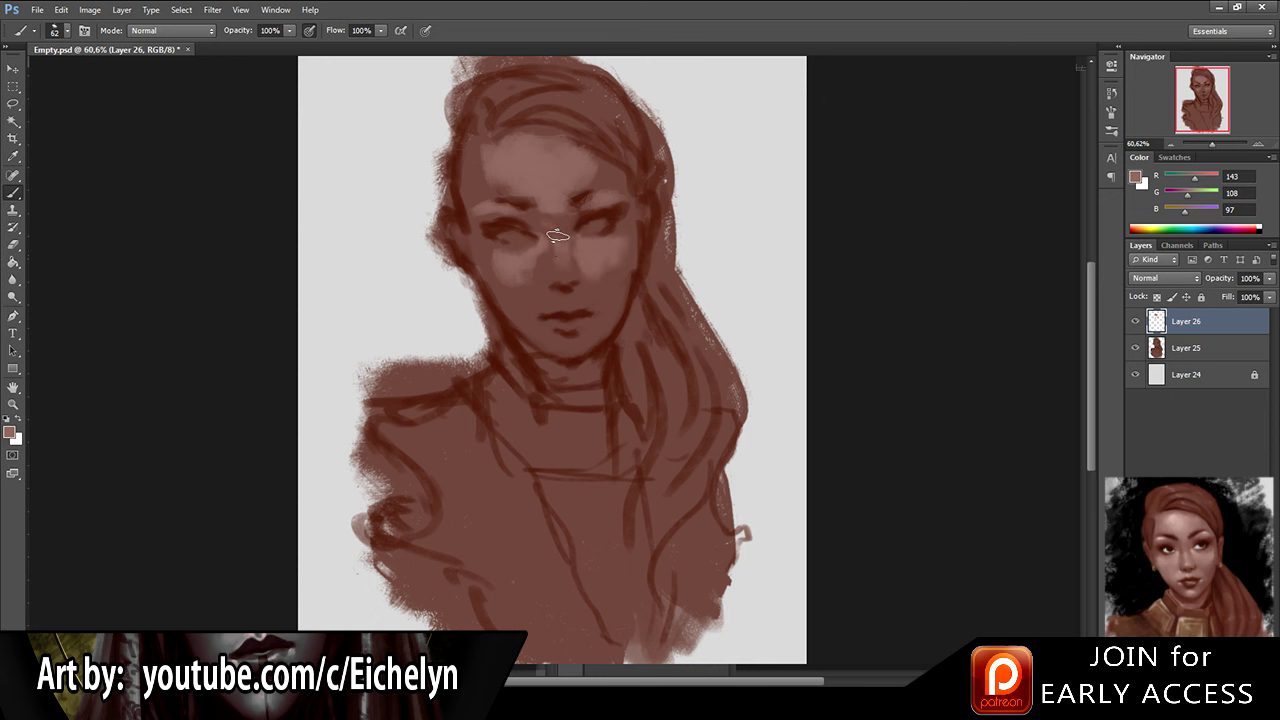
left_click(563, 232, "alt")
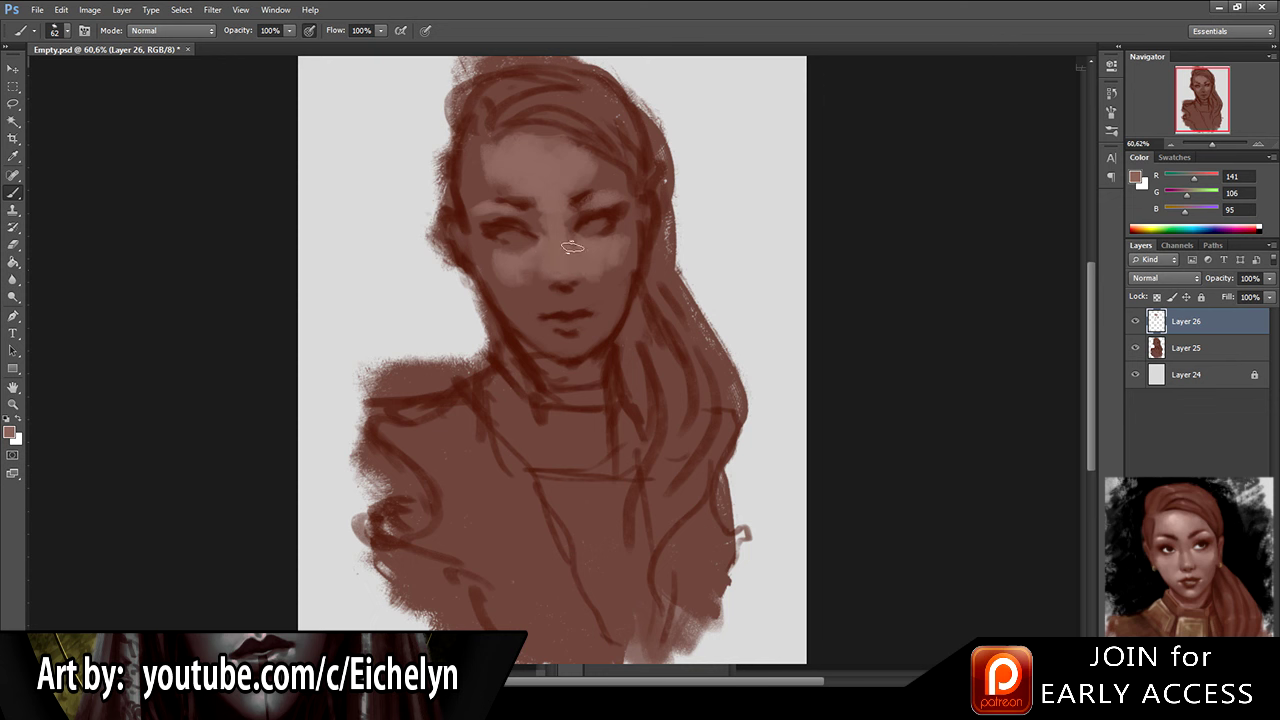
Step: Blend the nose sides into the cheeks with intermediate skin tones sampled around the nose and under the eyes
left_click(506, 272, "alt")
left_click(538, 236, "alt")
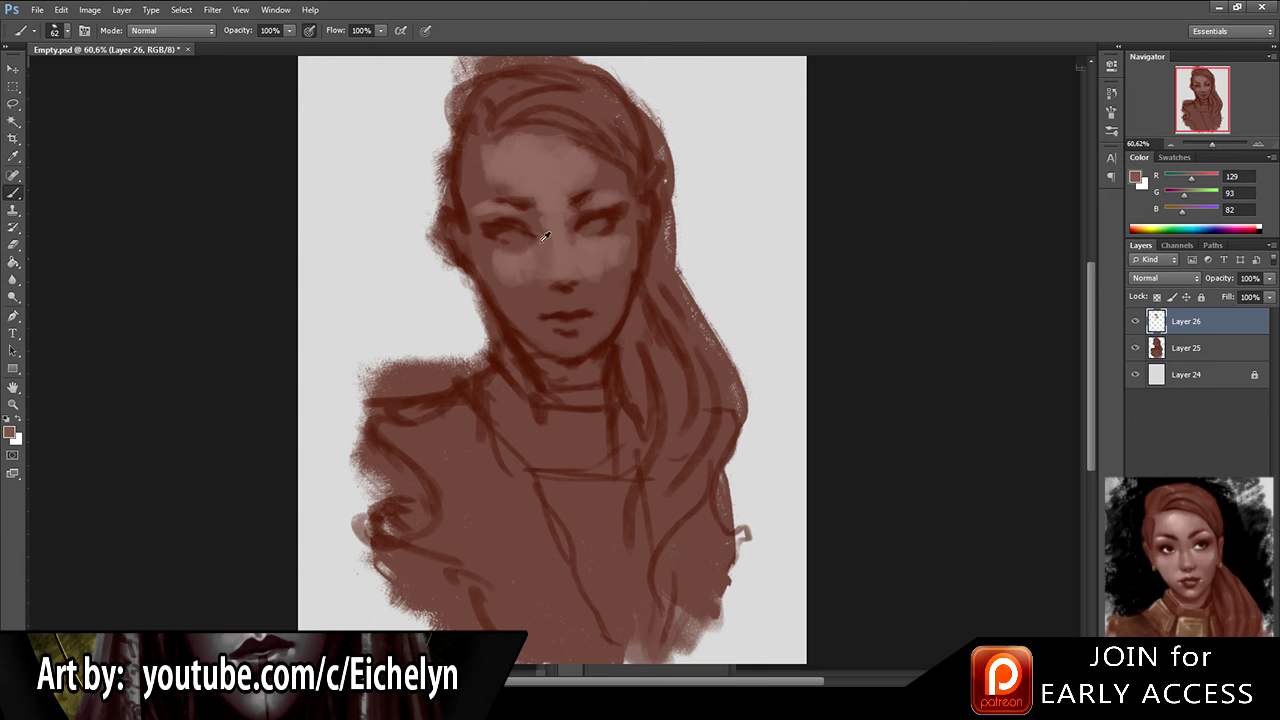
left_click(545, 258, "alt")
left_click(575, 257, "alt")
left_click(609, 251, "alt")
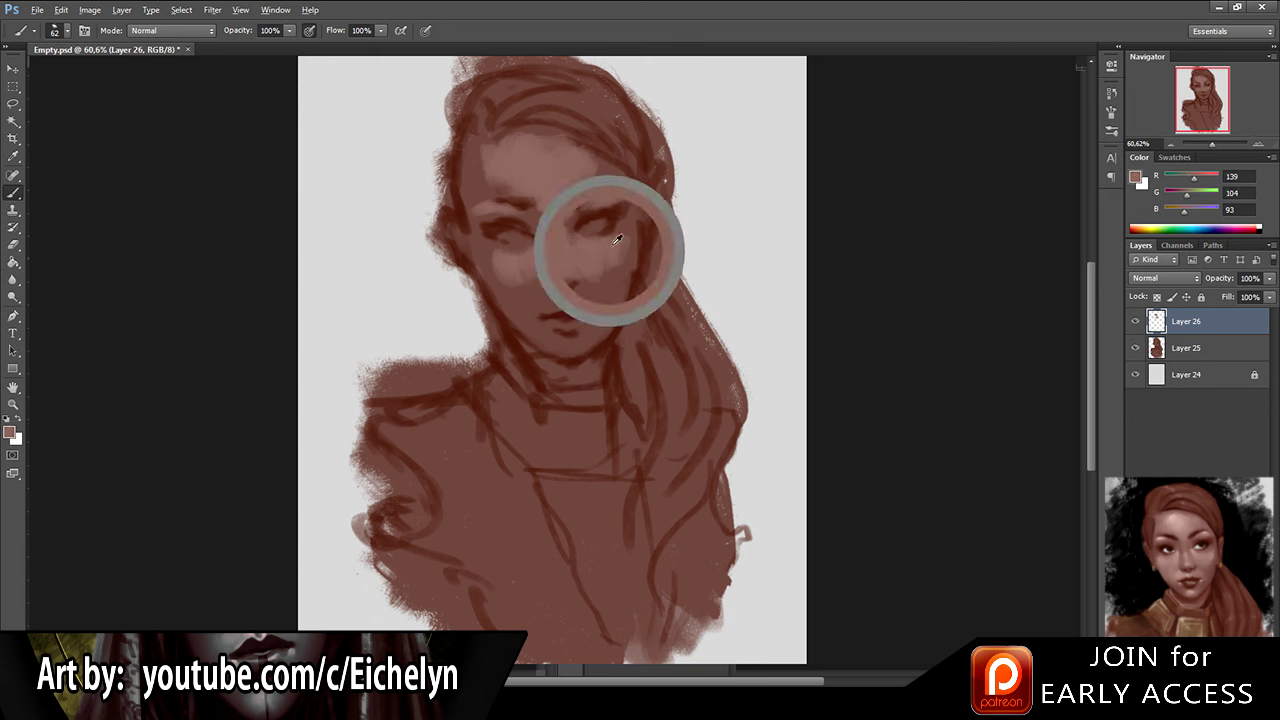
left_click(605, 289, "alt")
Step: Extend and smooth the left cheek's light tone down toward the mouth with colours sampled from the cheek
key("e")
key("b")
left_click(508, 265, "alt")
left_click(503, 280, "alt")
left_click(507, 275, "alt")
left_click_drag(520, 264, 526, 297)
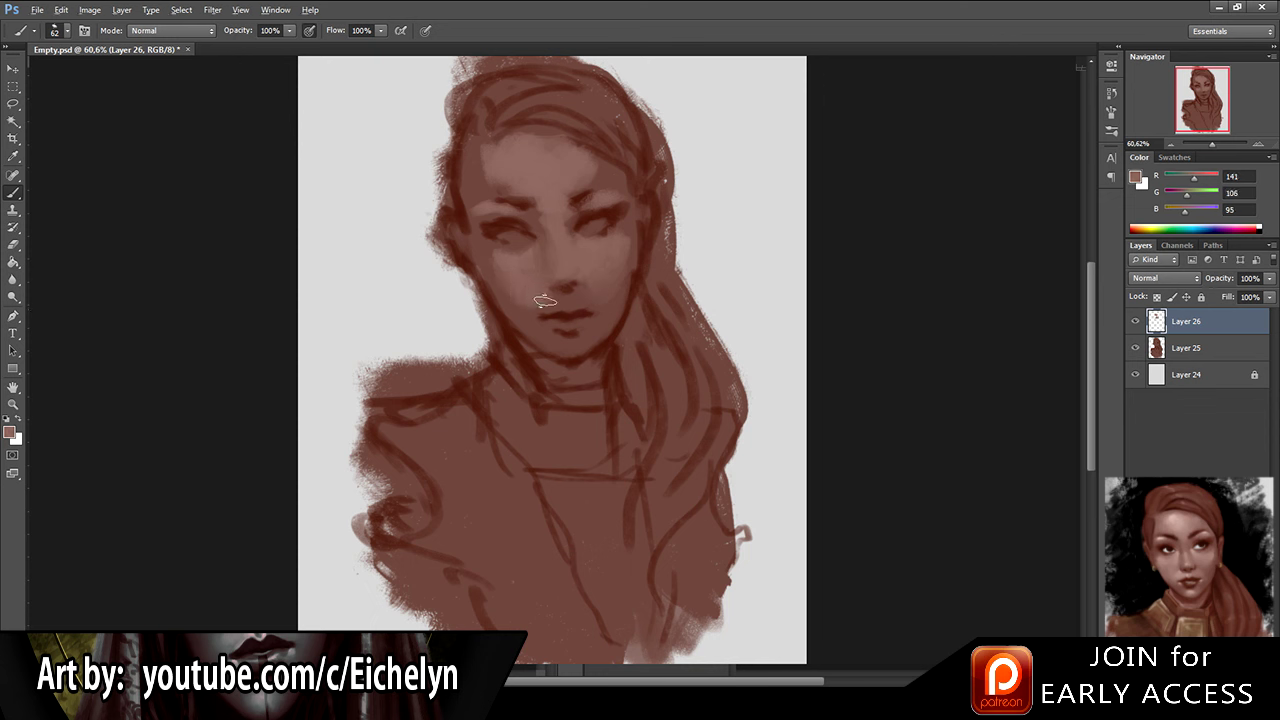
Step: Soften the shadow beneath the nose and lighten the skin between the nose and upper lip with sampled tones
key("e")
key("b")
left_click(573, 288, "alt")
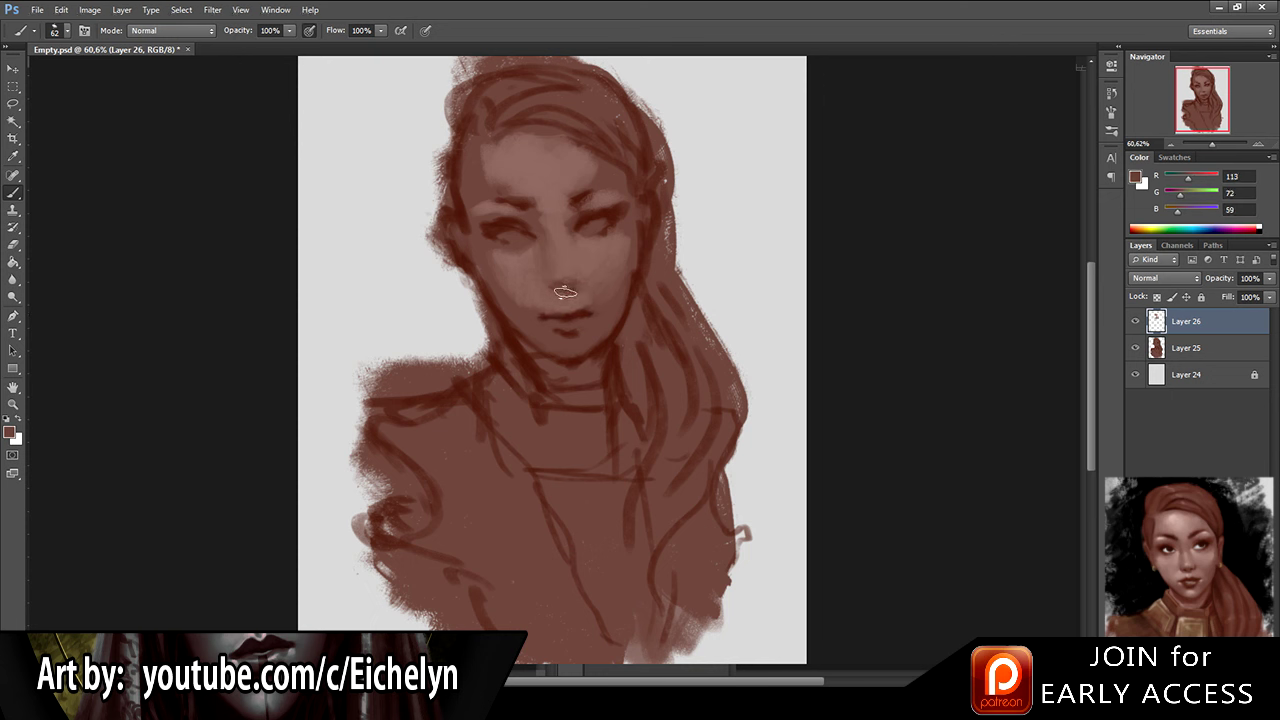
left_click(545, 292, "alt")
key("e")
key("b")
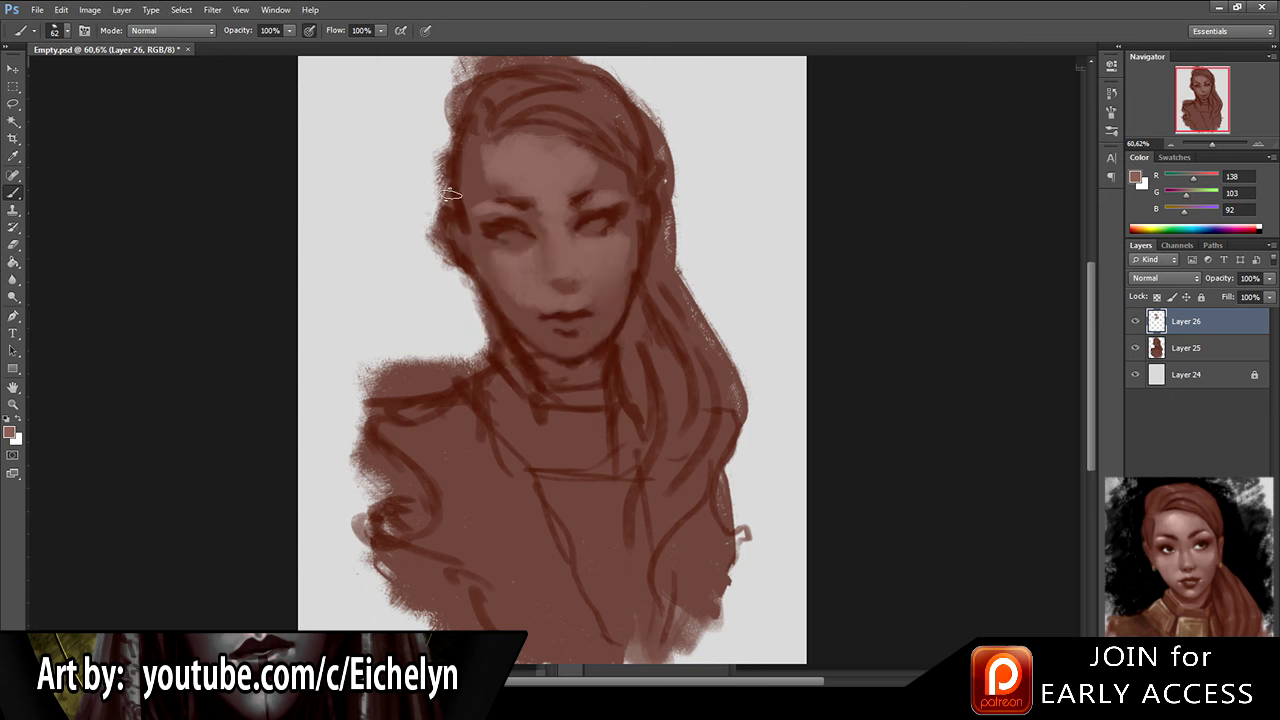
Step: Lighten the chin below the lower lip and refine the tones around both eyes with a smaller brush and sampled colours
left_click(326, 129, "alt")
left_click(600, 266, "alt")
left_click(622, 238, "alt")
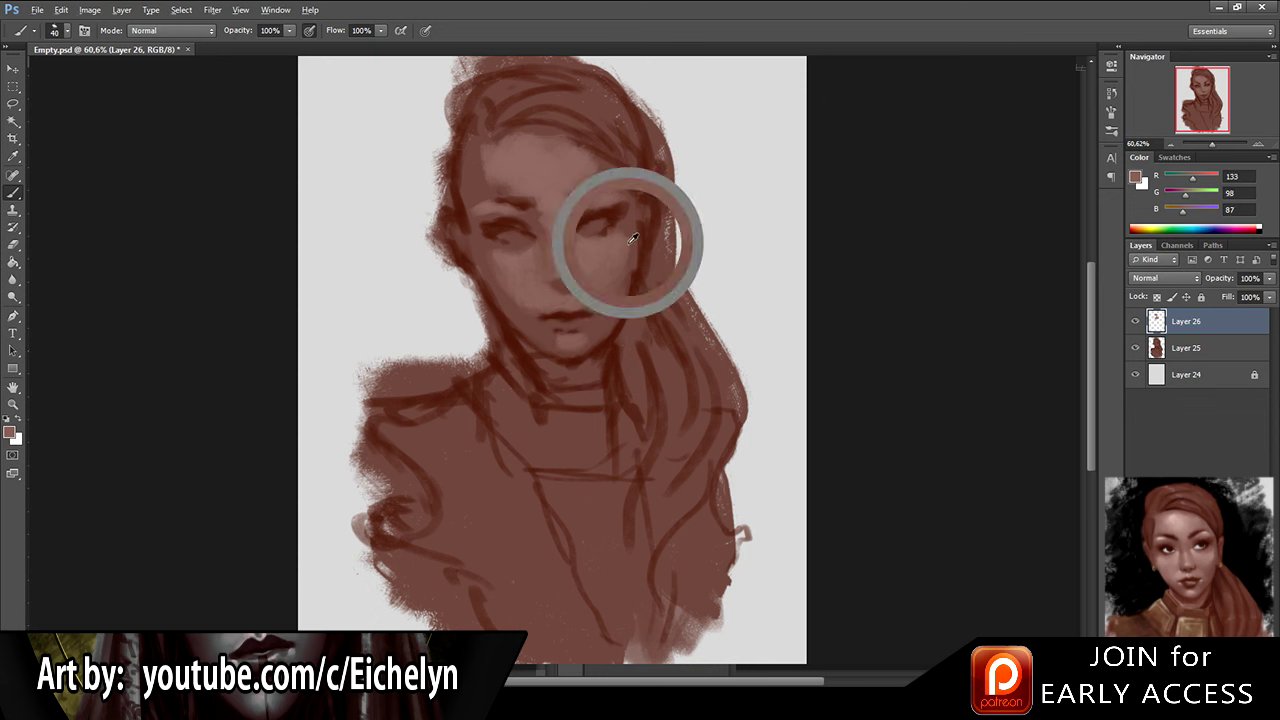
left_click(608, 238, "alt")
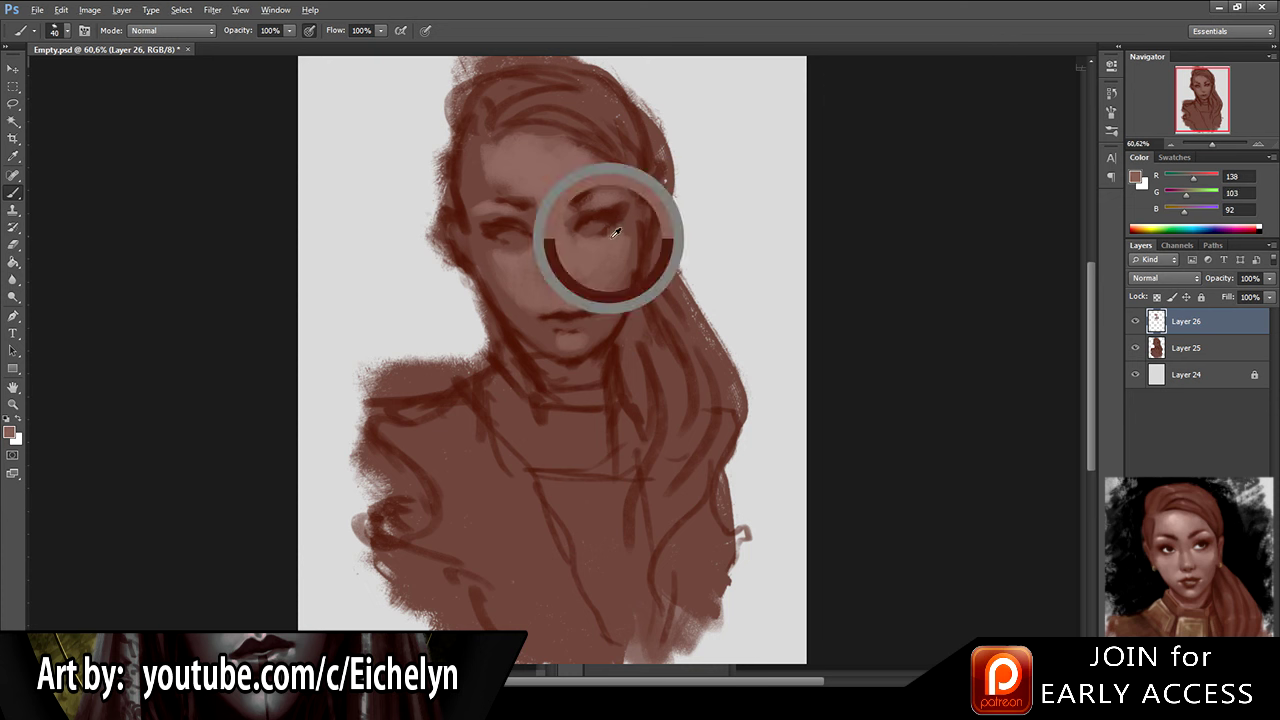
left_click(592, 226, "alt")
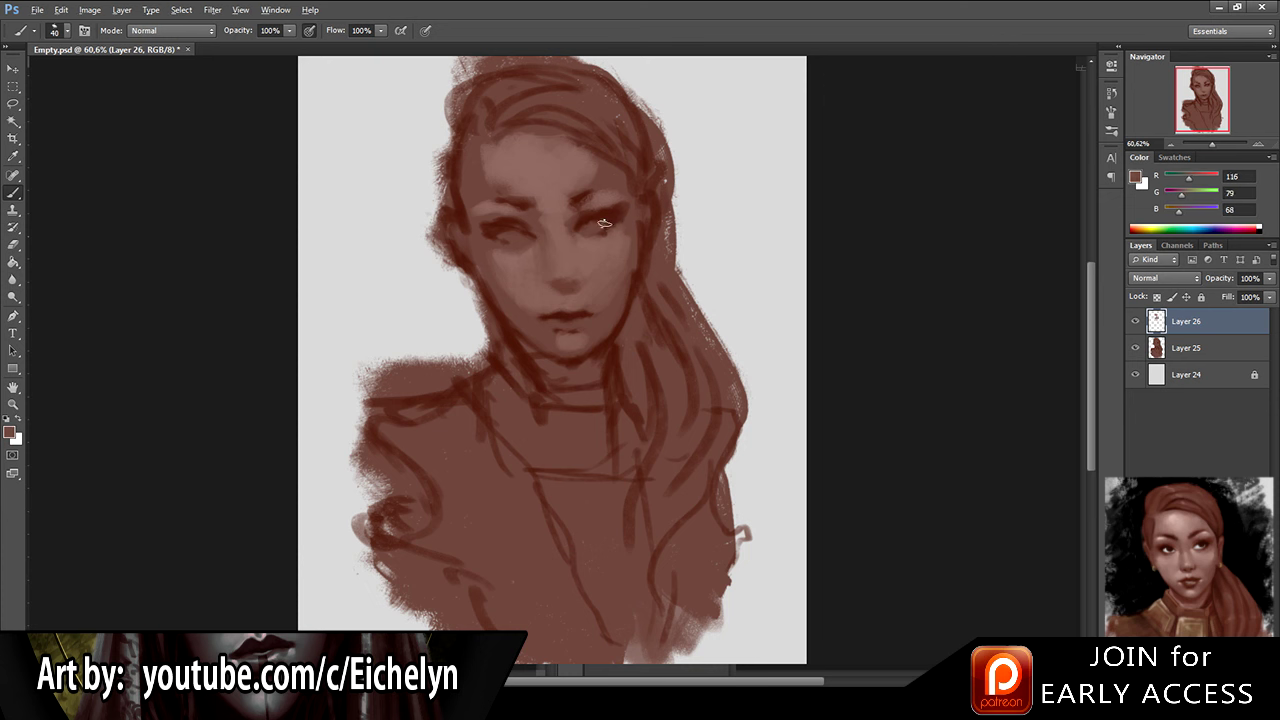
left_click(488, 233, "alt")
left_click(502, 205, "alt")
left_click(677, 387)
left_click(658, 405)
left_click(632, 538)
left_click_drag(546, 112, 514, 238)
key("ctrl+z")
Step: Refine both eyebrows and the skin around them with brown and skin tones sampled from the hair, brows and forehead
left_click(506, 104, "alt")
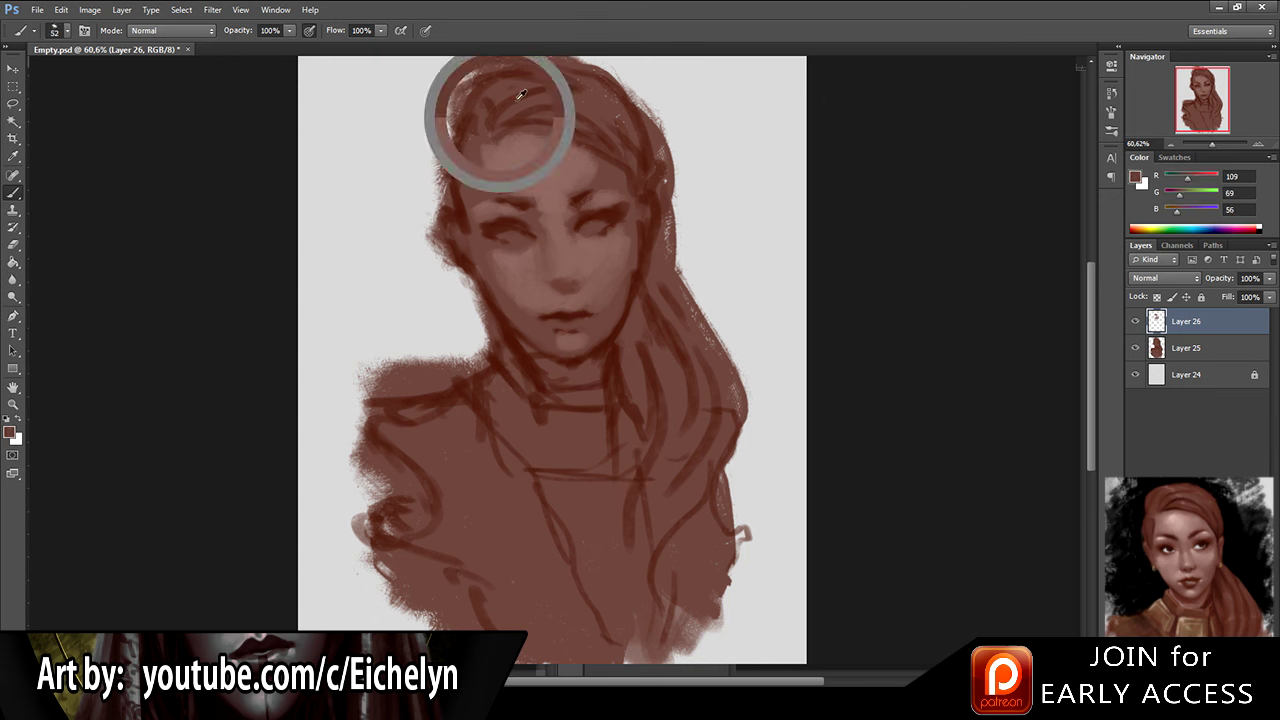
left_click(509, 204, "alt")
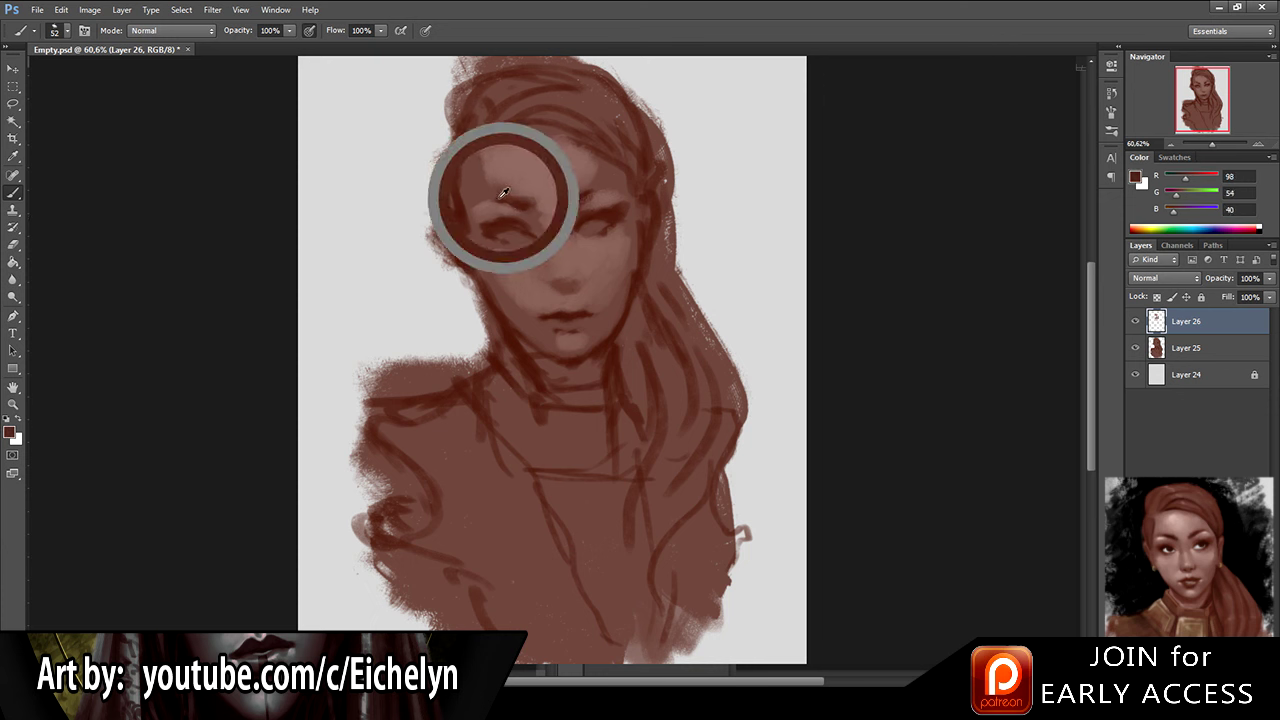
left_click(543, 214, "alt")
left_click(563, 213, "alt")
left_click(567, 212, "alt")
left_click(583, 198, "alt")
left_click(586, 168, "alt")
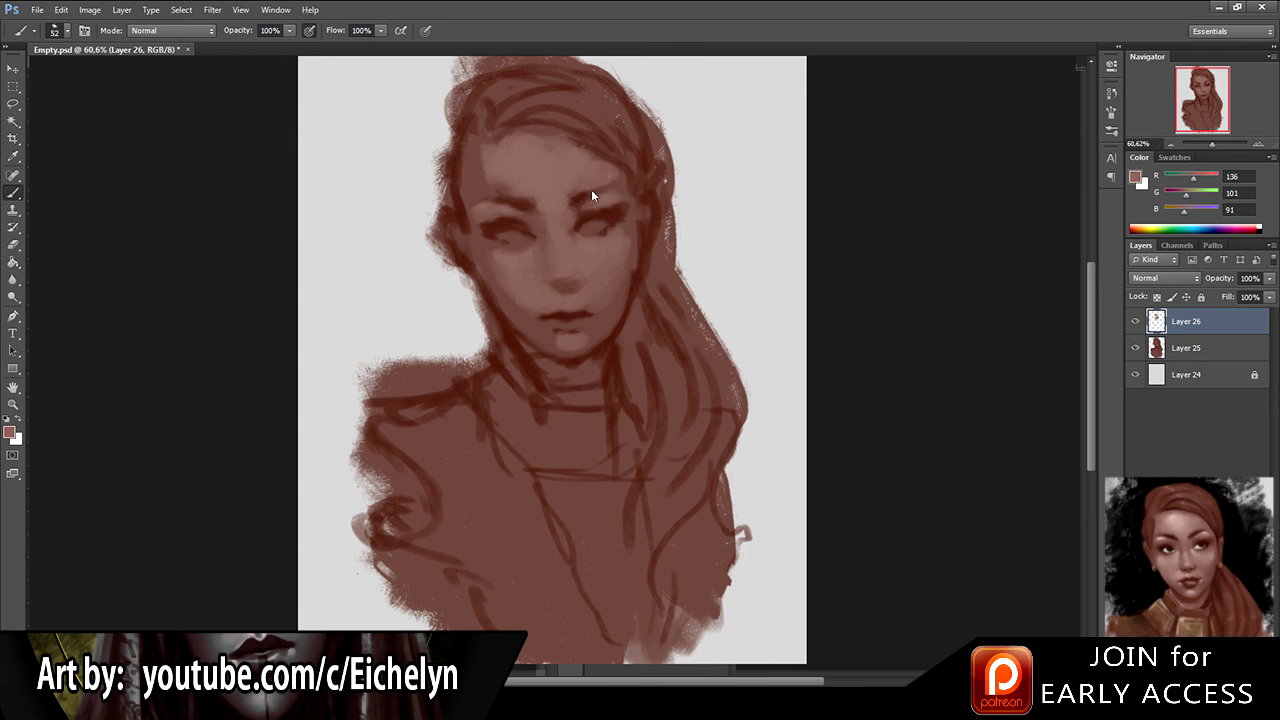
left_click(619, 193, "alt")
Step: Smooth the forehead's skin tone toward the temple and fill out the eyebrow beside the hanging hair with sampled colours
left_click(486, 150, "alt")
left_click(472, 157, "alt")
left_click(492, 155, "alt")
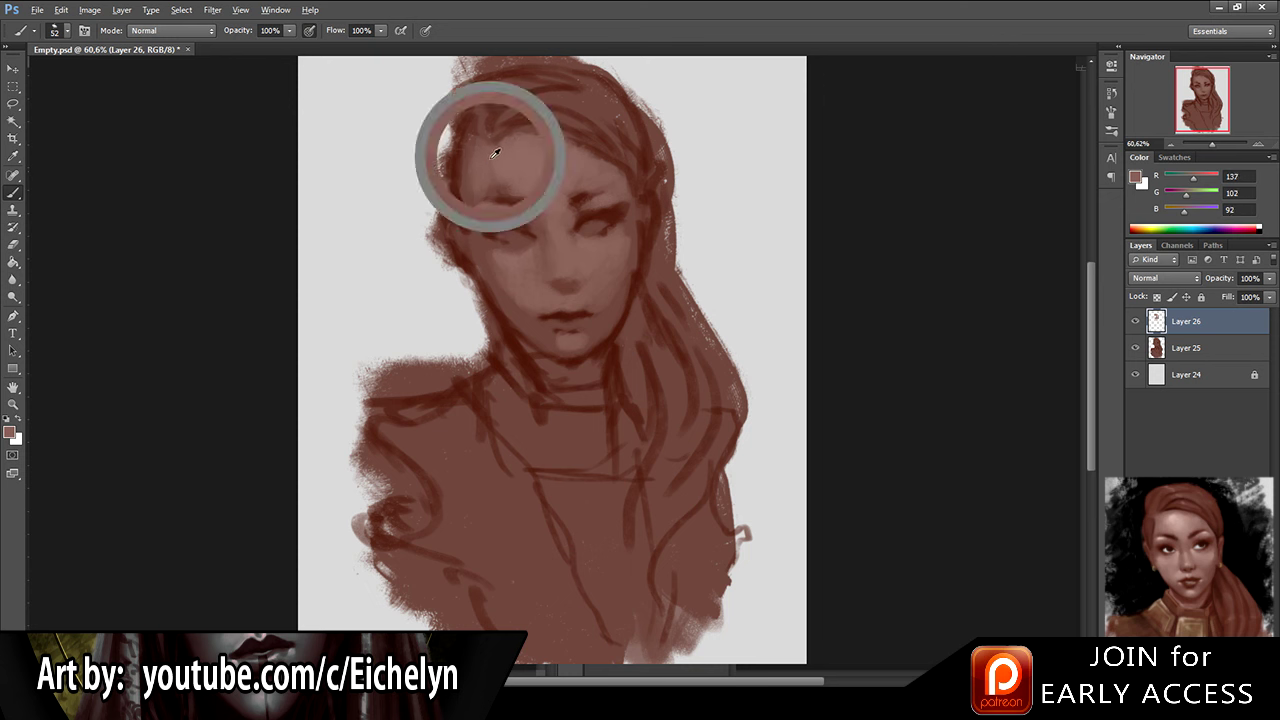
left_click(487, 175, "alt")
left_click(583, 197, "alt")
left_click_drag(584, 196, 606, 191)
left_click(620, 200, "alt")
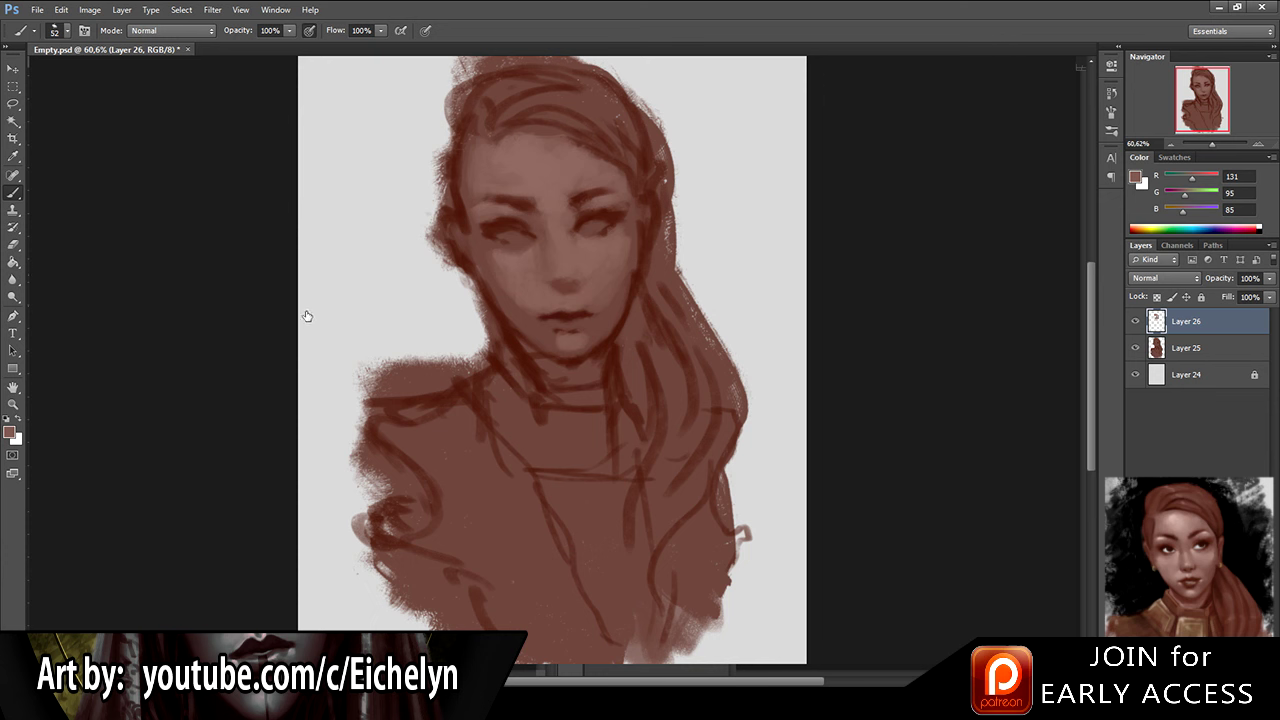
Step: Darken the shadow under the nose with a dark reddish brown at brush size 40, checking the painting with Layer 26 hidden
key("bracketright")
key("bracketright")
key("bracketright")
key("bracketright")
key("bracketright")
key("bracketright")
key("bracketright")
key("bracketright")
key("bracketright")
key("bracketright")
key("bracketright")
key("bracketright")
key("bracketright")
key("bracketright")
key("bracketright")
key("bracketright")
key("bracketleft")
key("bracketleft")
key("bracketleft")
key("bracketleft")
key("bracketleft")
key("bracketleft")
left_click(396, 106, "alt")
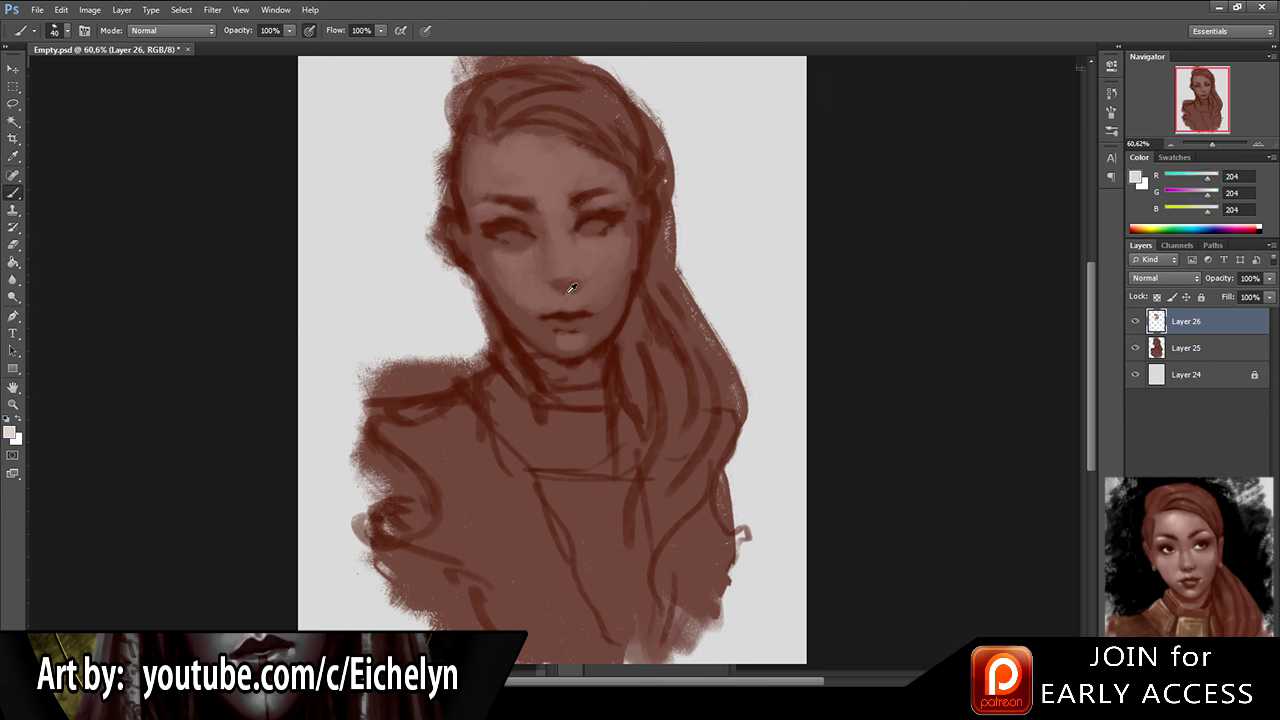
left_click(591, 269, "alt")
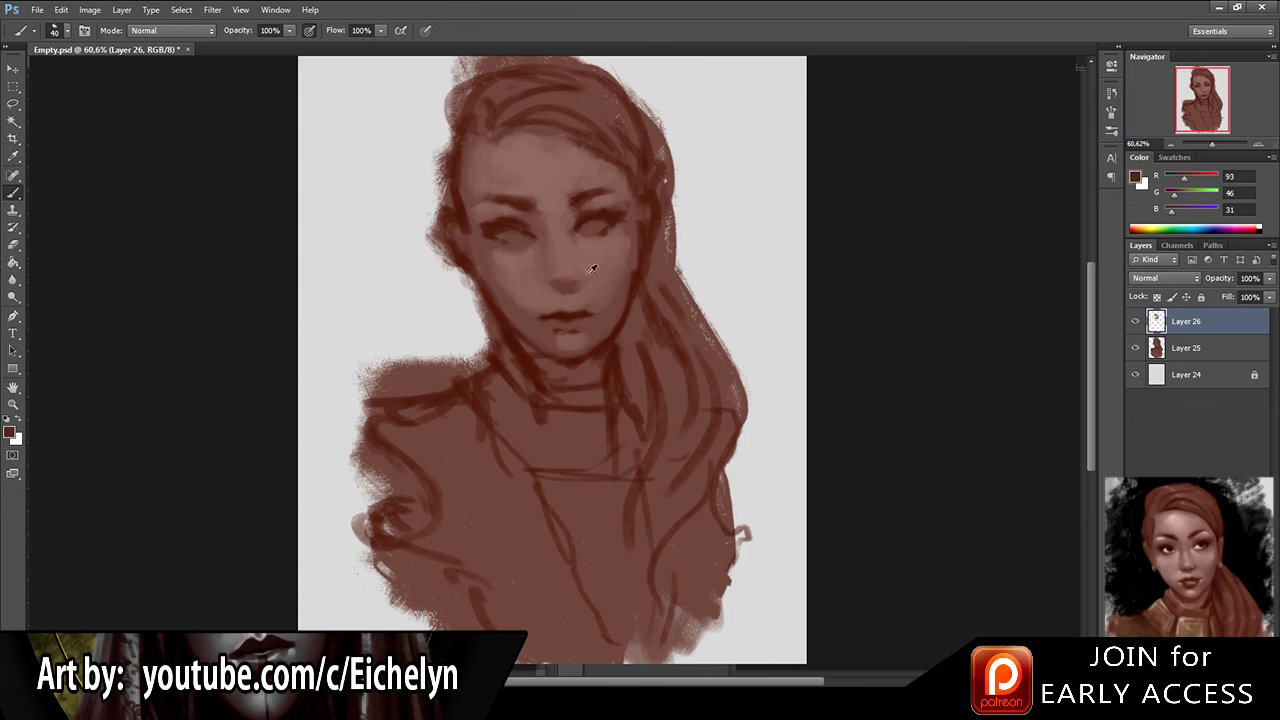
left_click(1135, 321)
left_click(1135, 321)
key("e")
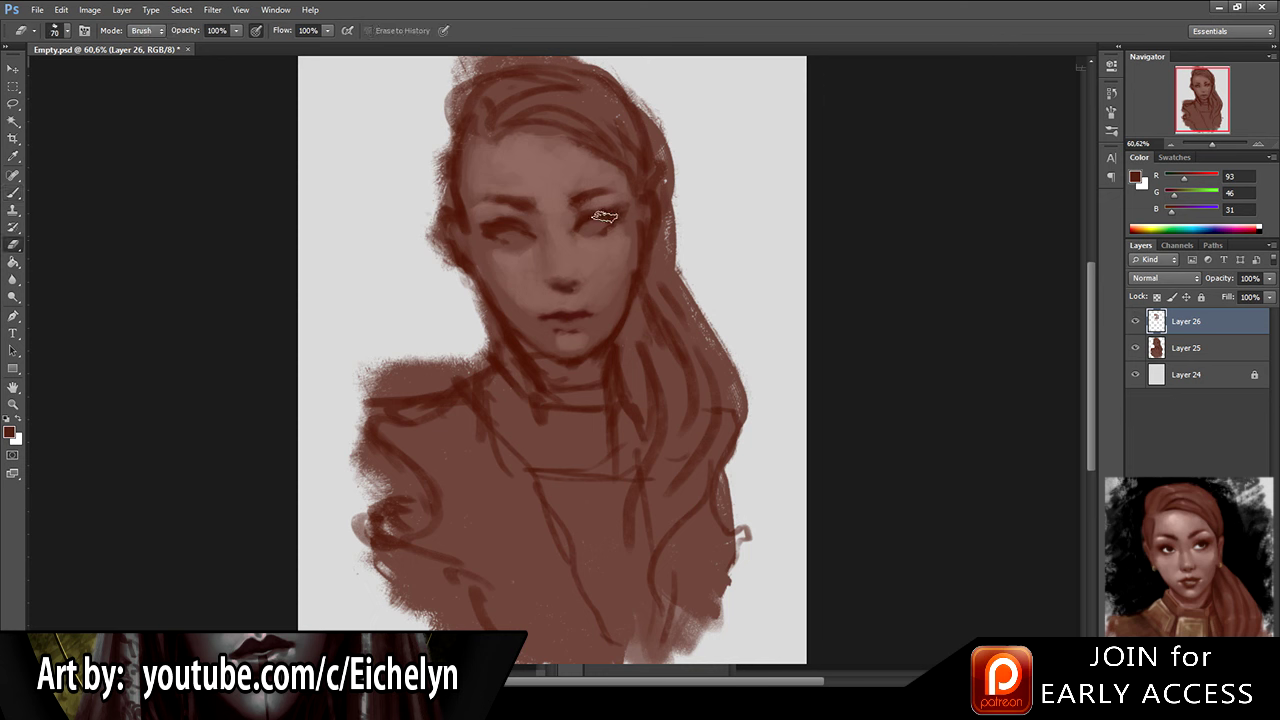
key("b")
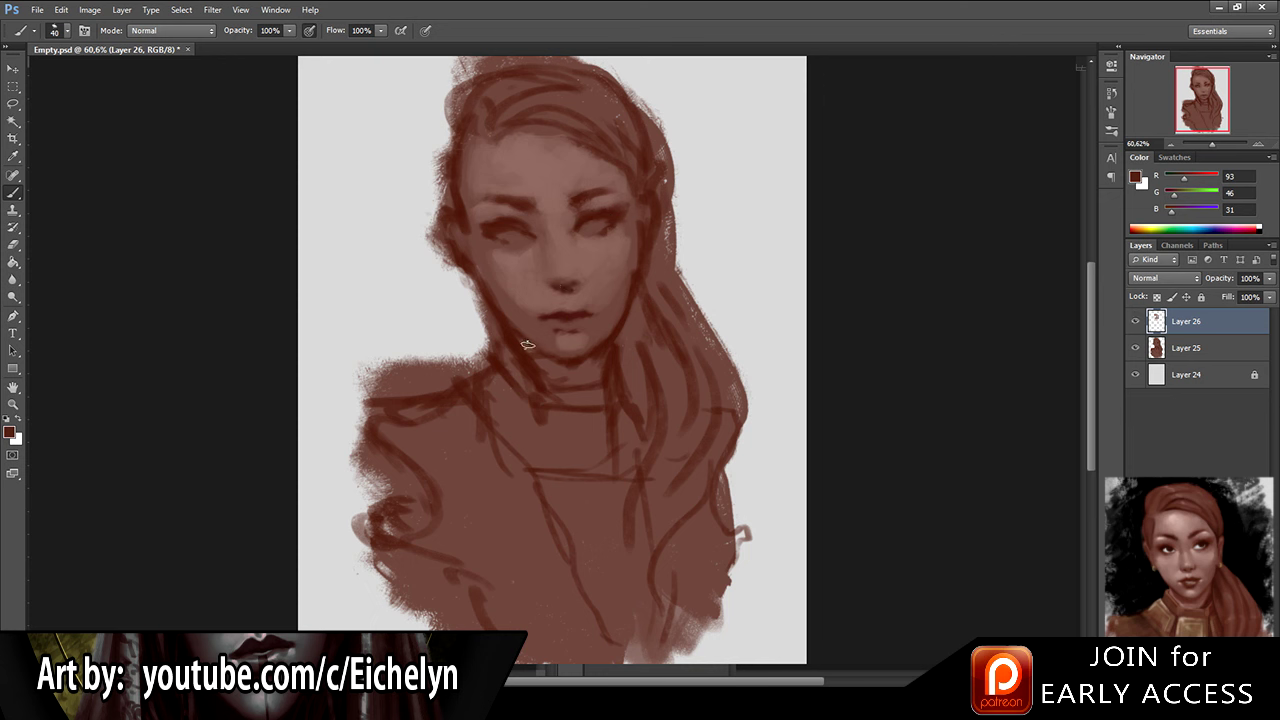
Step: Deepen the shadow under the jaw, on the neck and in the hair beside the neck with sampled dark browns
left_click(522, 341, "alt")
left_click(529, 346, "alt")
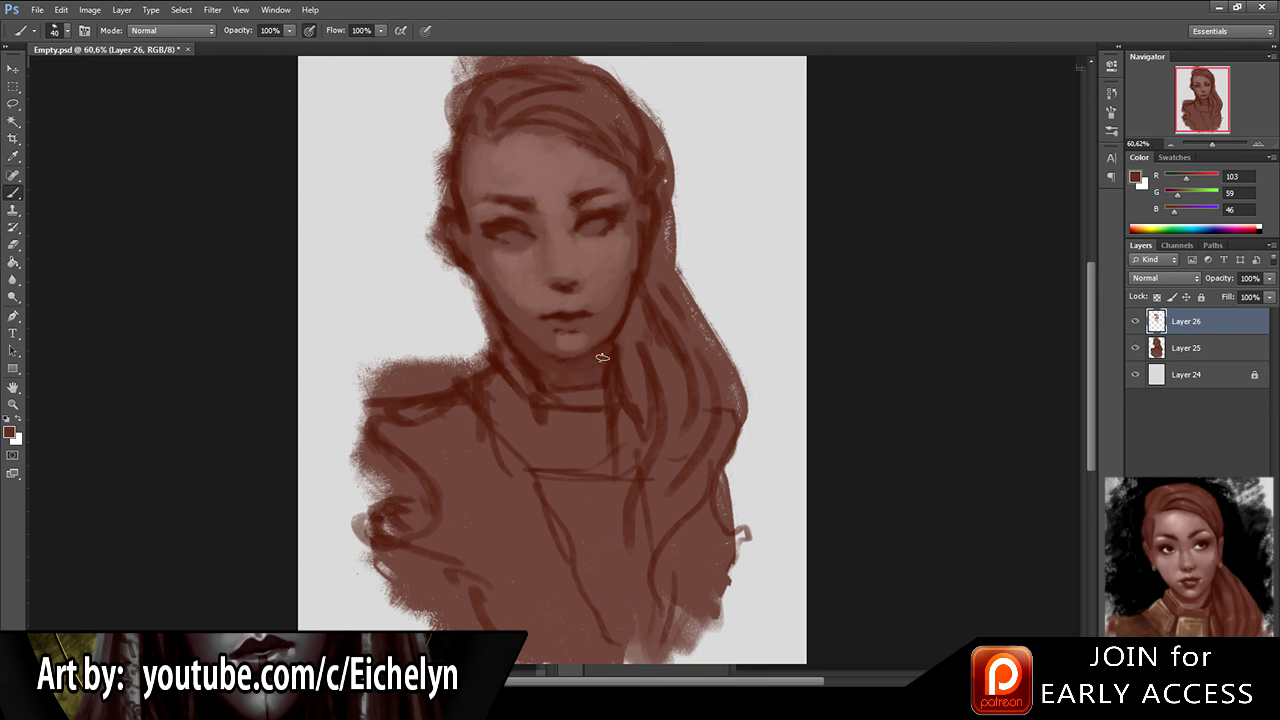
mouse_move(637, 307)
left_mouse_down()
mouse_move(620, 372)
mouse_move(634, 398)
left_mouse_up()
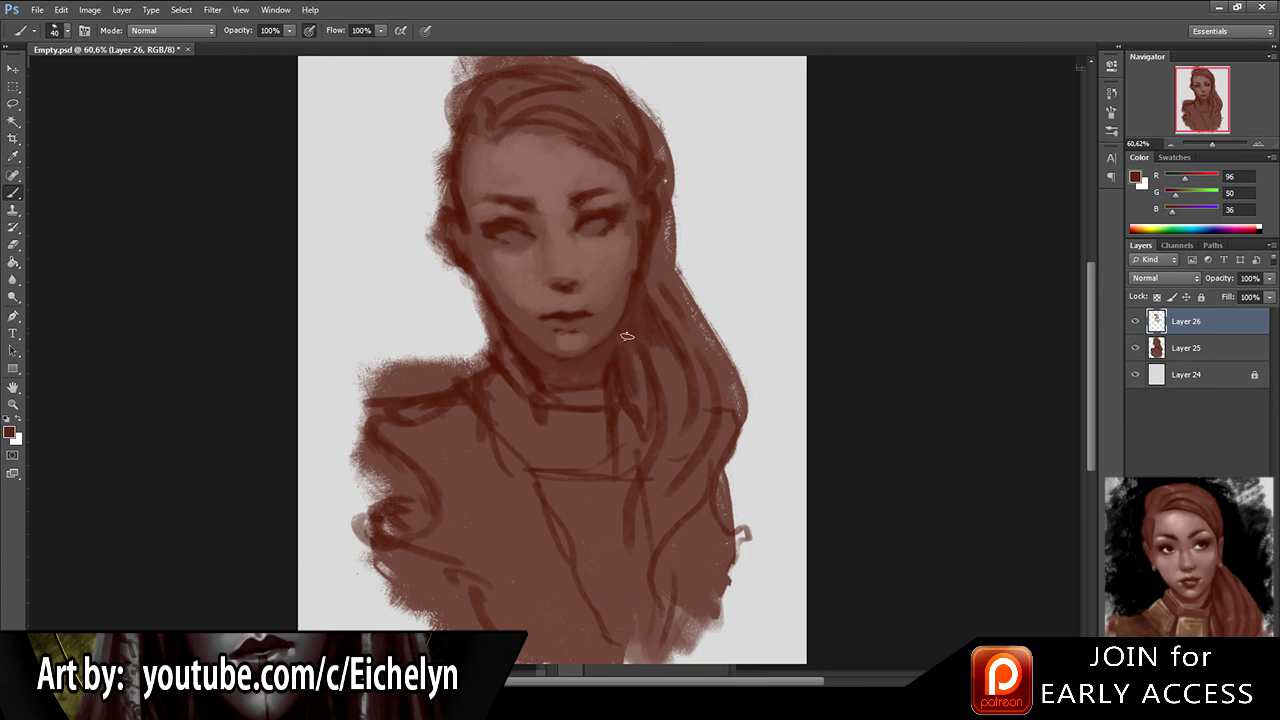
left_click(637, 373, "alt")
left_click(656, 360, "alt")
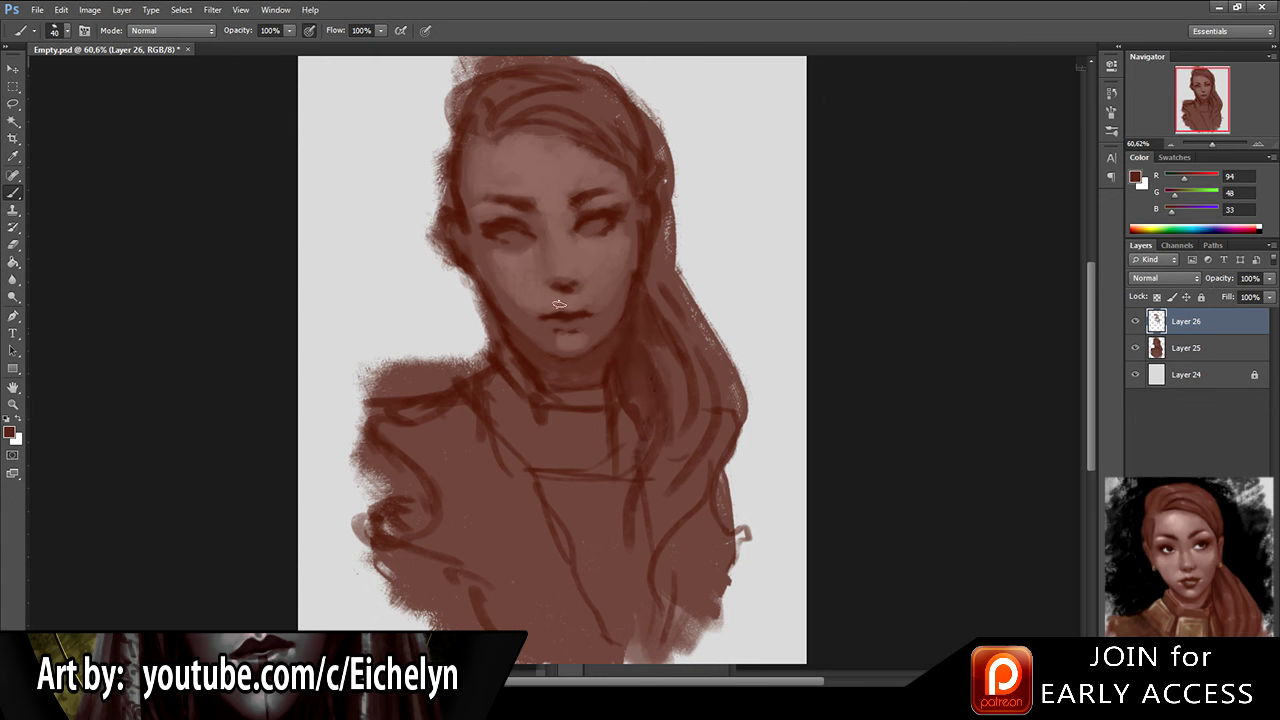
Step: Paint over the hair sketch lines above the forehead with sampled reddish browns at brush size 55
mouse_move(461, 101)
left_mouse_down()
mouse_move(478, 91)
mouse_move(466, 131)
left_mouse_up()
key("ctrl+z")
left_click(476, 94, "alt")
left_click(485, 107, "alt")
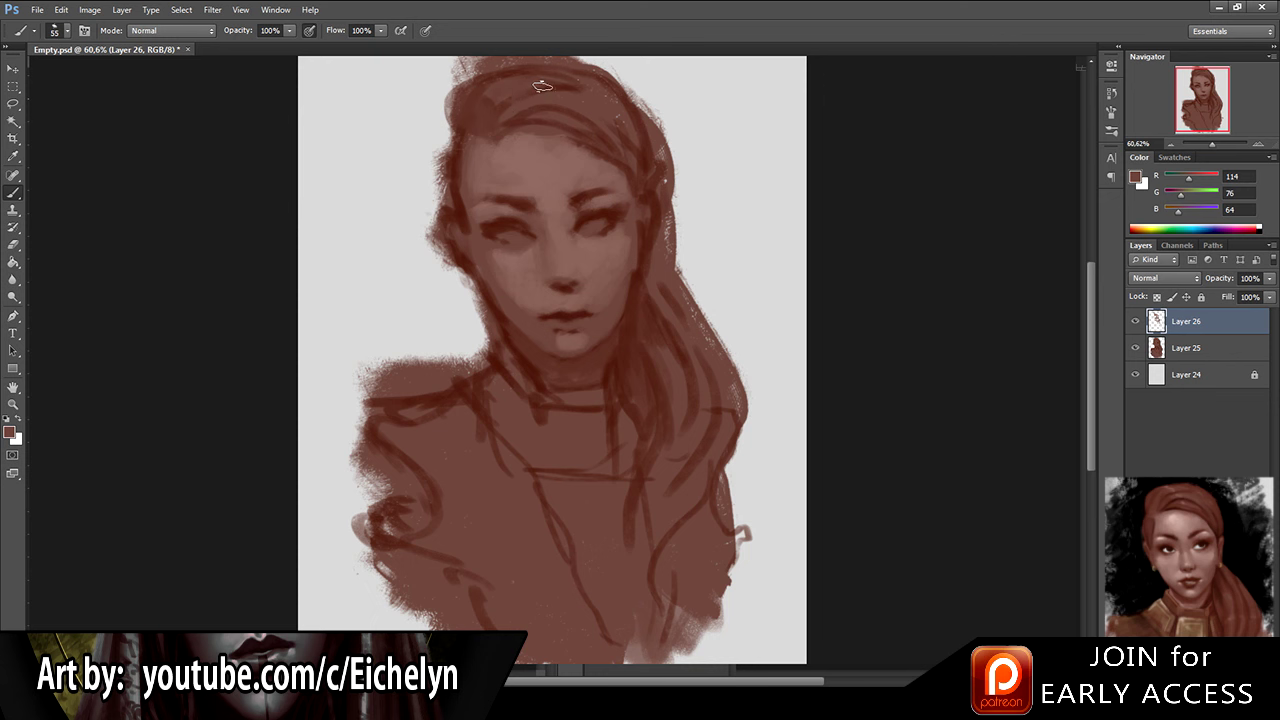
left_click(511, 124, "alt")
left_click(522, 120, "alt")
left_click(614, 143, "alt")
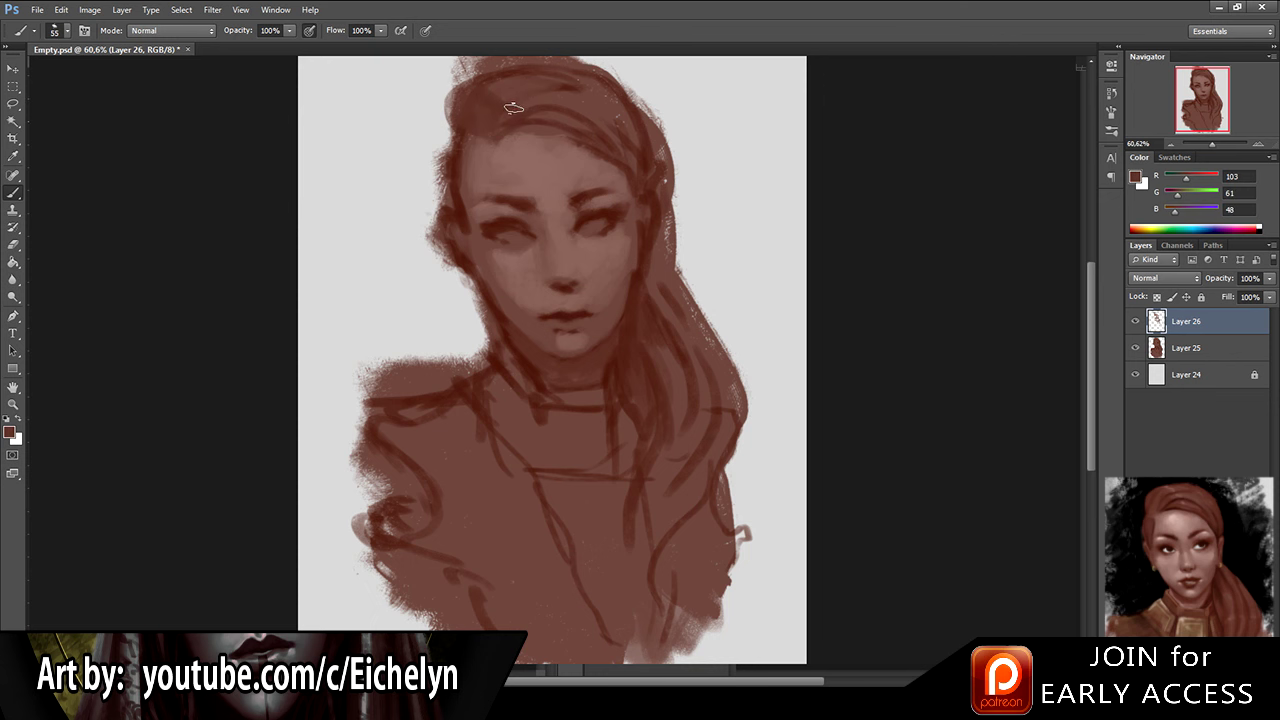
mouse_move(522, 123)
left_mouse_down()
mouse_move(471, 91)
mouse_move(510, 108)
left_mouse_up()
Step: Blend the swept-back hair across the crown and along the hairline with brown tones sampled from the hair
left_click(489, 142, "alt")
left_click(507, 95, "alt")
left_click(545, 100, "alt")
left_click(645, 154, "alt")
left_click(622, 125, "alt")
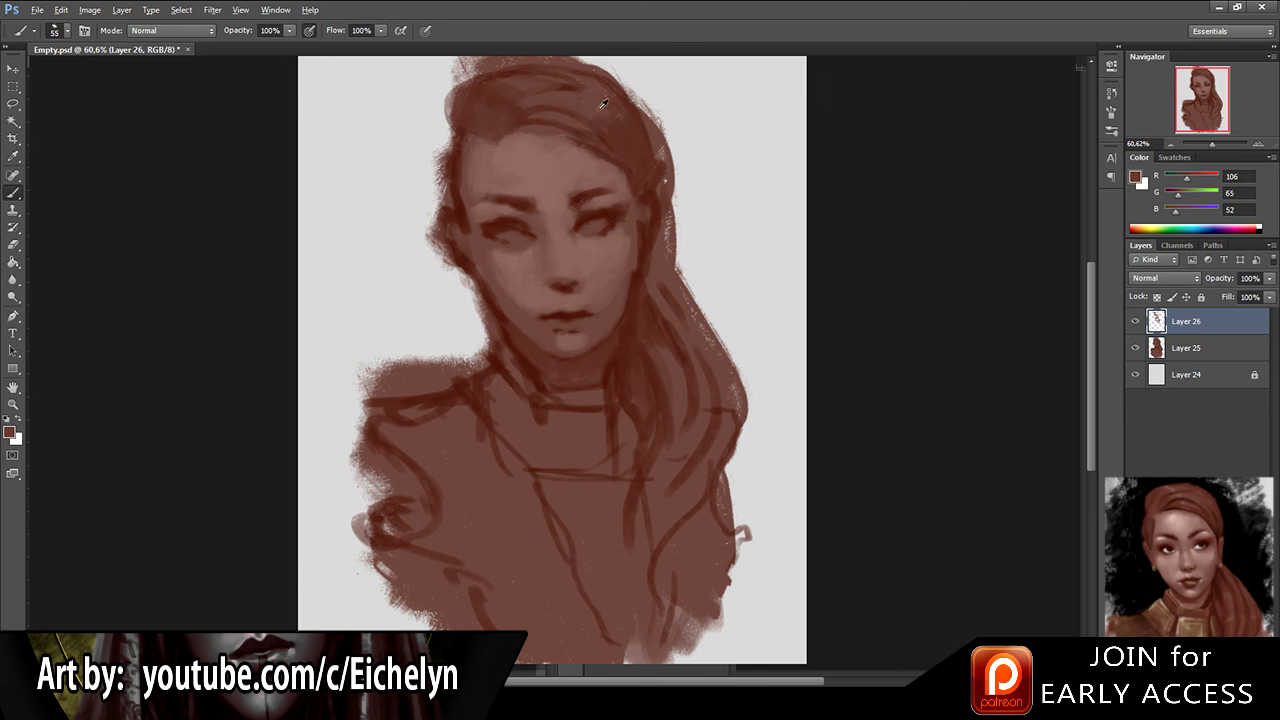
left_click(576, 116, "alt")
left_click(520, 112, "alt")
left_click(563, 90, "alt")
left_click(500, 72, "alt")
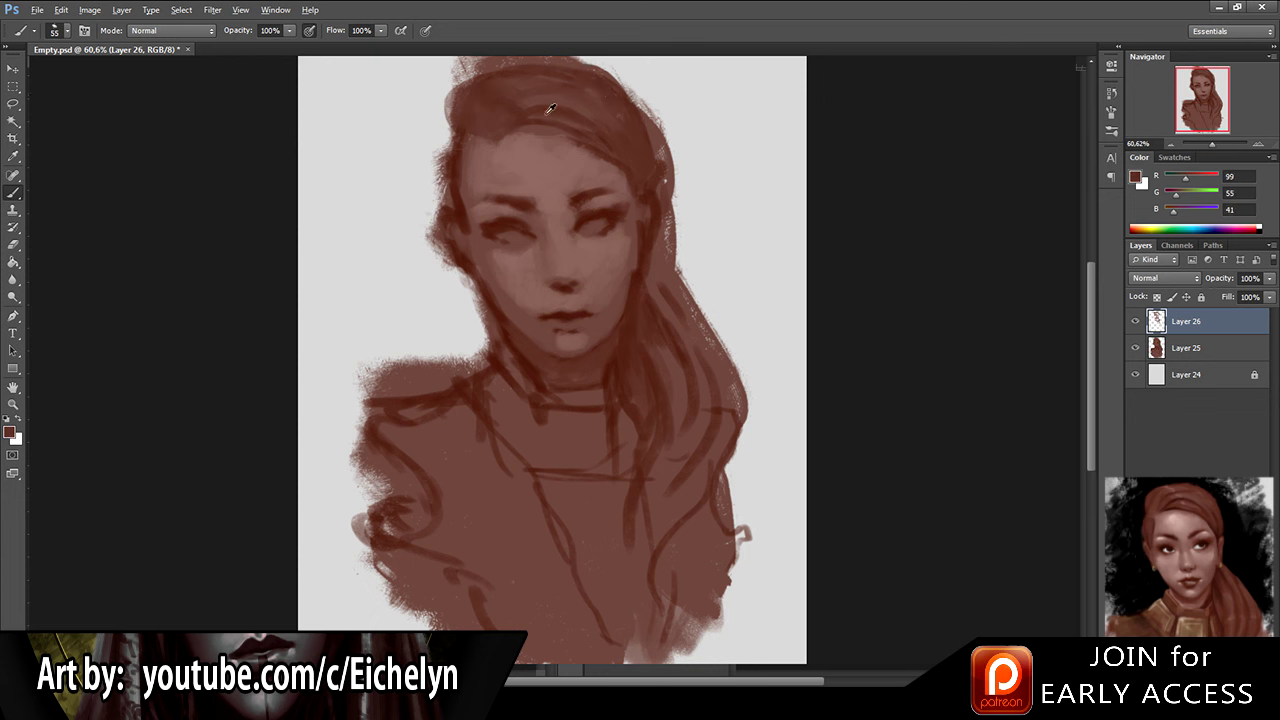
left_click(612, 158, "alt")
Step: Paint long flowing strands down the hair hanging over the shoulder and smooth its outer edge with sampled browns
left_click(662, 368, "alt")
left_click(661, 458, "alt")
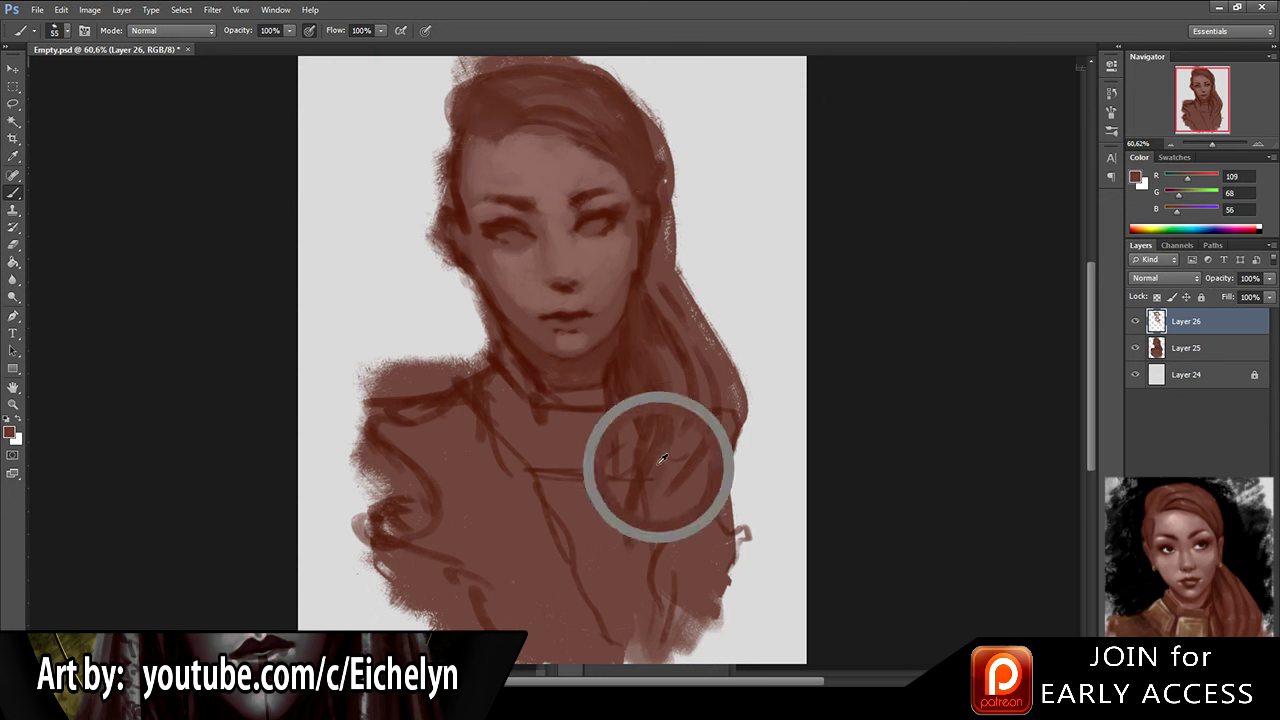
mouse_move(636, 517)
left_mouse_down()
mouse_move(658, 620)
mouse_move(667, 488)
left_mouse_up()
left_click(650, 512, "alt")
mouse_move(700, 384)
left_mouse_down()
mouse_move(693, 460)
mouse_move(686, 426)
left_mouse_up()
mouse_move(664, 246)
left_mouse_down()
mouse_move(671, 309)
mouse_move(732, 374)
mouse_move(729, 474)
left_mouse_up()
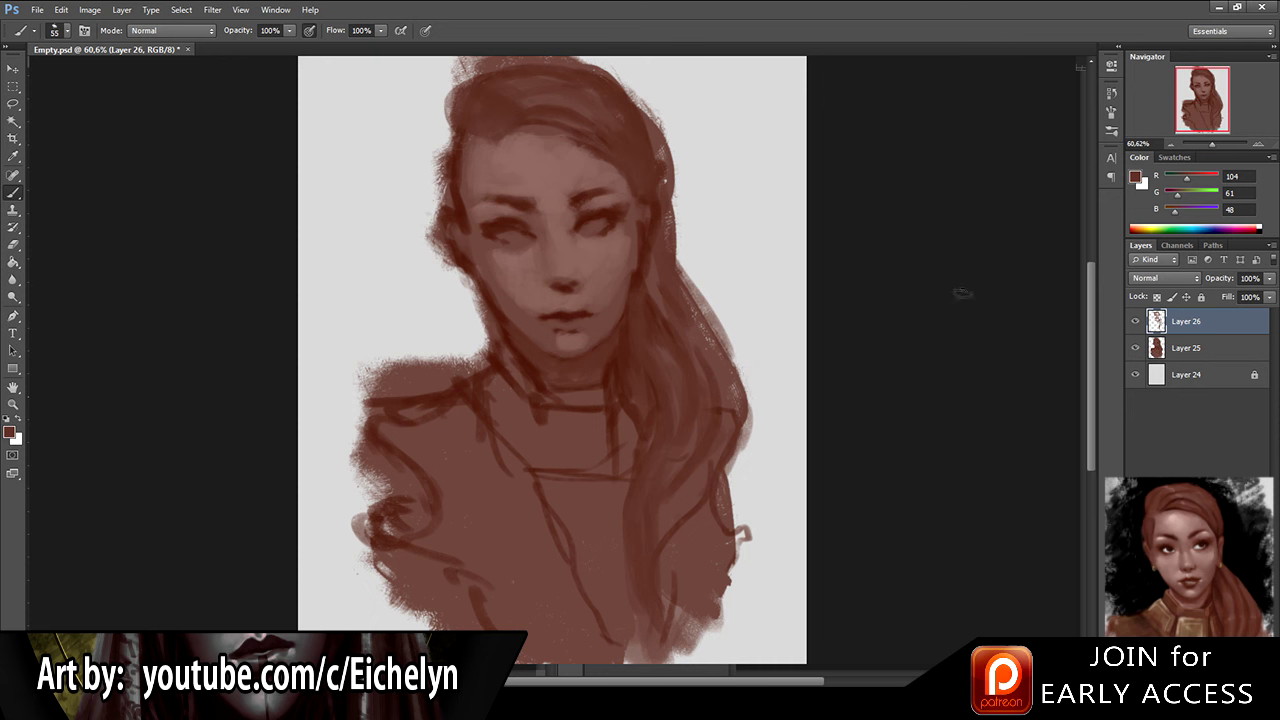
Step: Cover the light patch and sketch marks below the lower lip with skin tones sampled around the mouth and chin
left_click(565, 330, "alt")
left_click(568, 334, "alt")
left_click(549, 313, "alt")
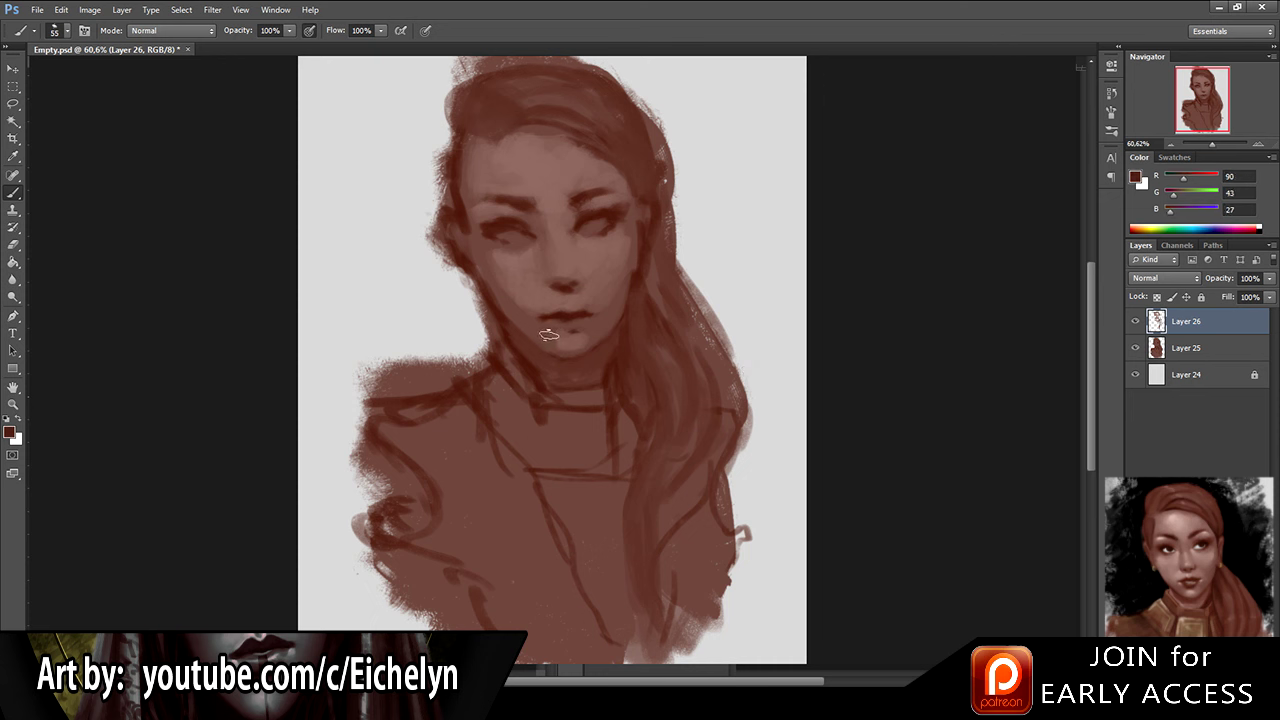
left_click(565, 337, "alt")
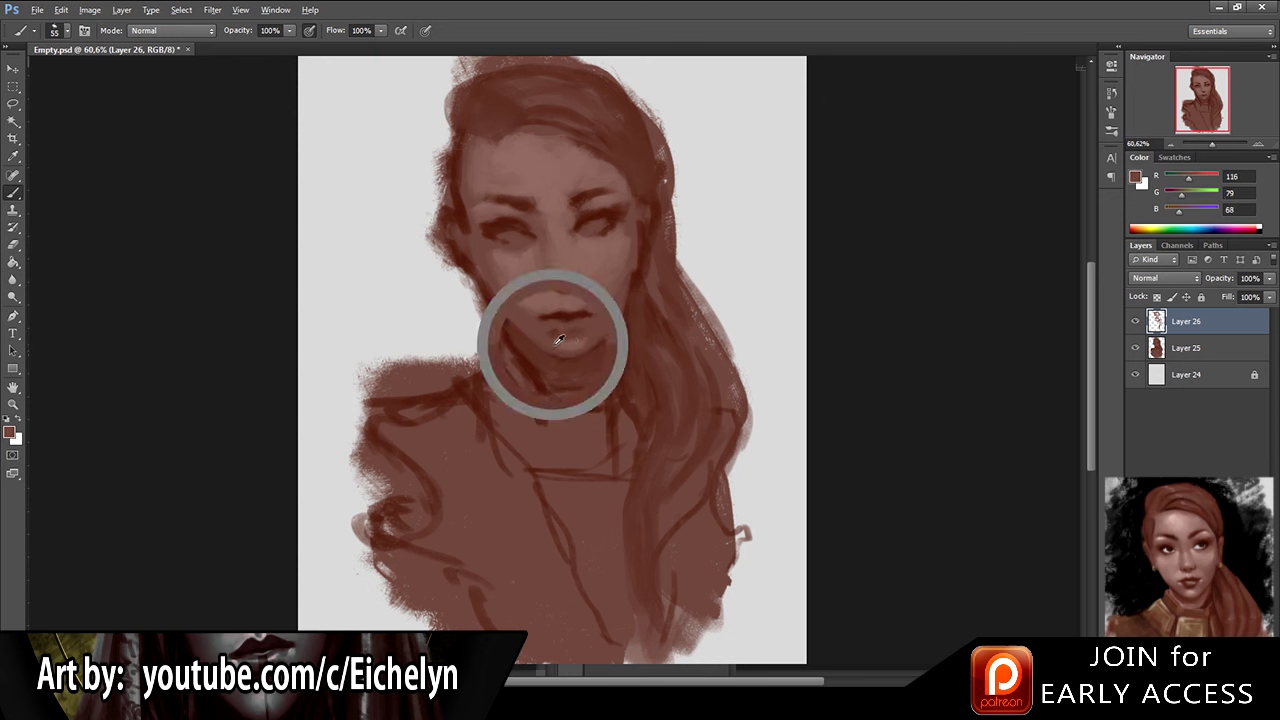
left_click(572, 335, "alt")
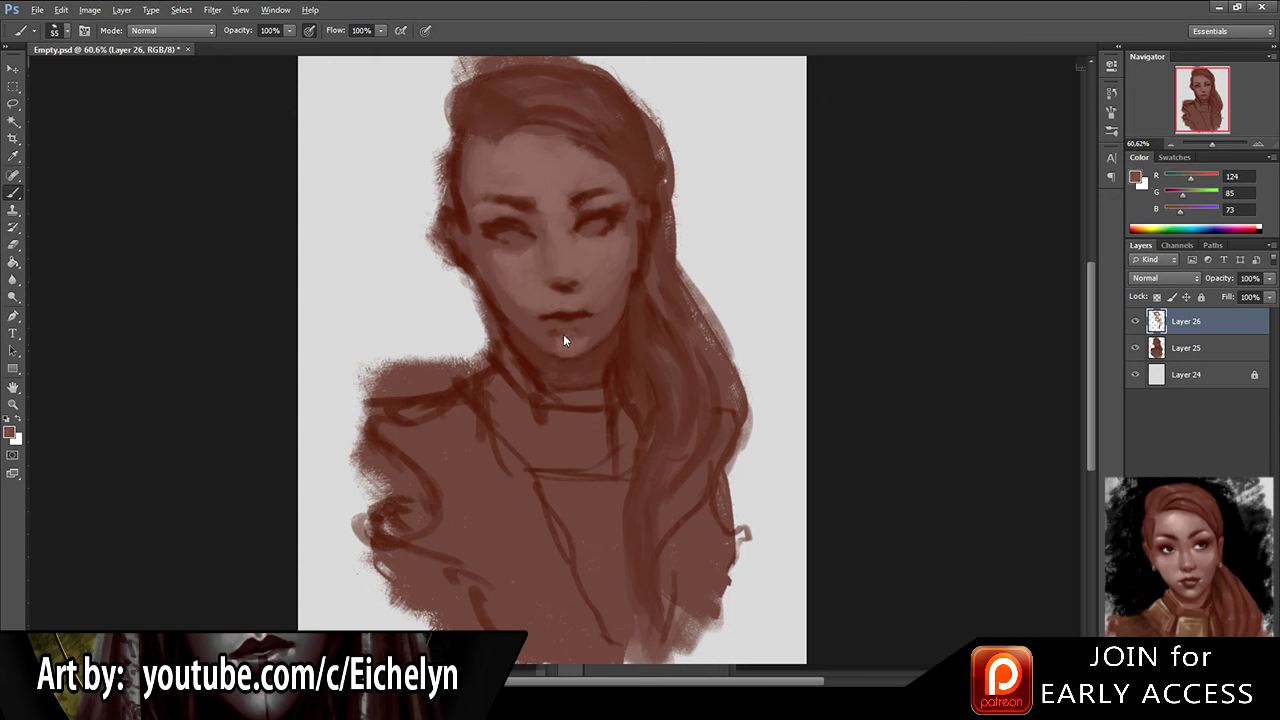
left_click(556, 335, "alt")
Step: Shape a fuller dark reddish lower lip and lighten the chin beneath it with sampled tones
left_click(568, 350, "alt")
left_click(580, 350, "alt")
left_click(580, 350, "alt")
left_click(586, 339, "alt")
left_click(560, 314, "alt")
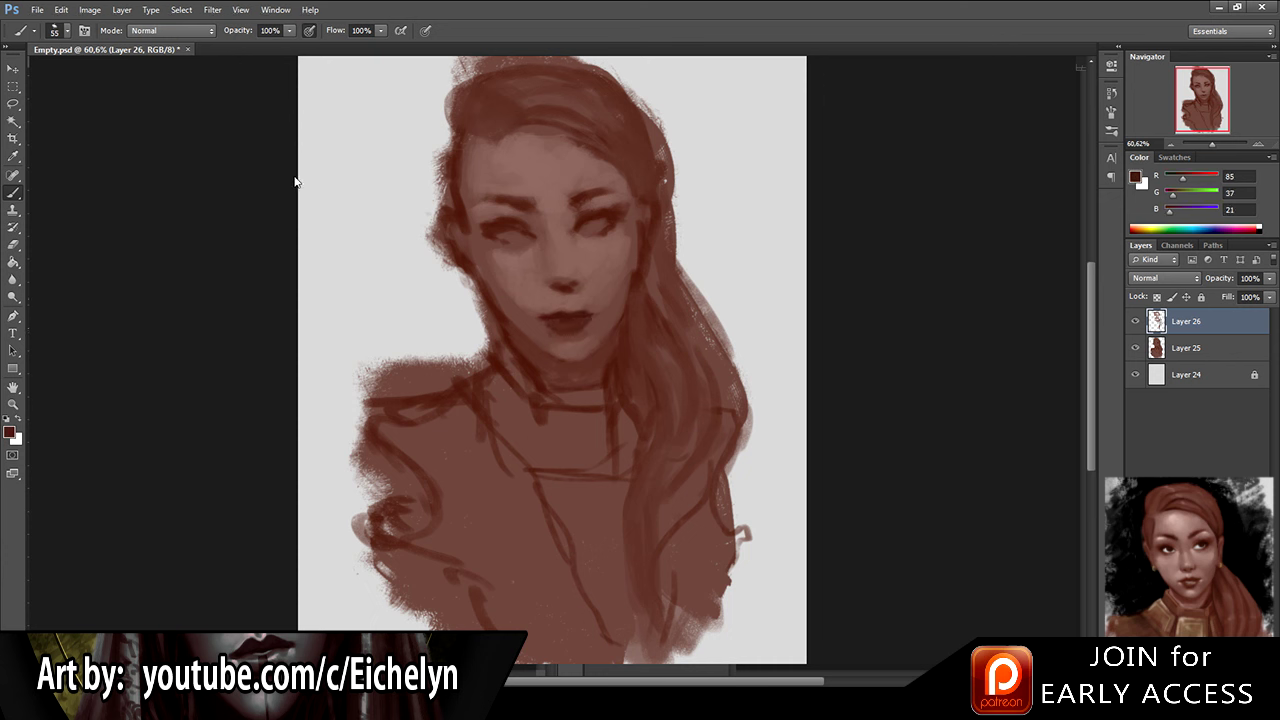
Step: Save the document and refine the mouth corners and lower lip with a size 35 brush and sampled colours
left_click(331, 123, "alt")
key("bracketleft")
key("bracketleft")
key("ctrl+s")
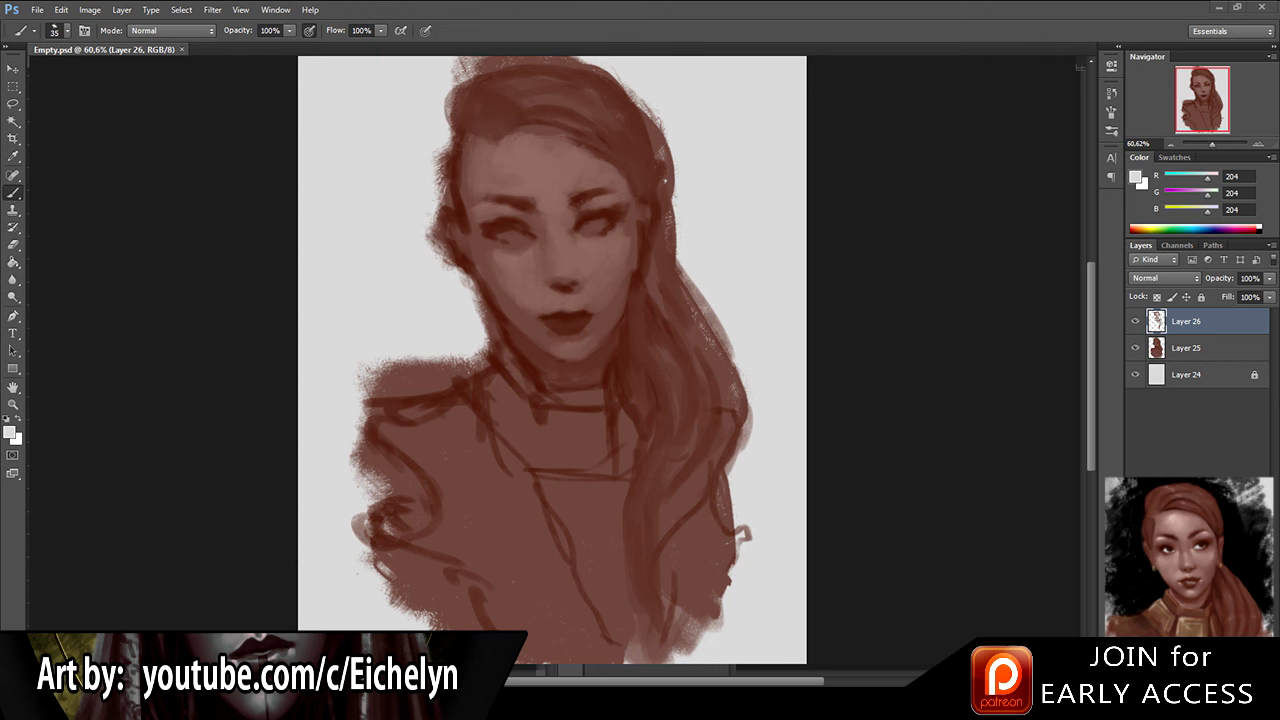
left_click(595, 306, "alt")
left_click(581, 322, "alt")
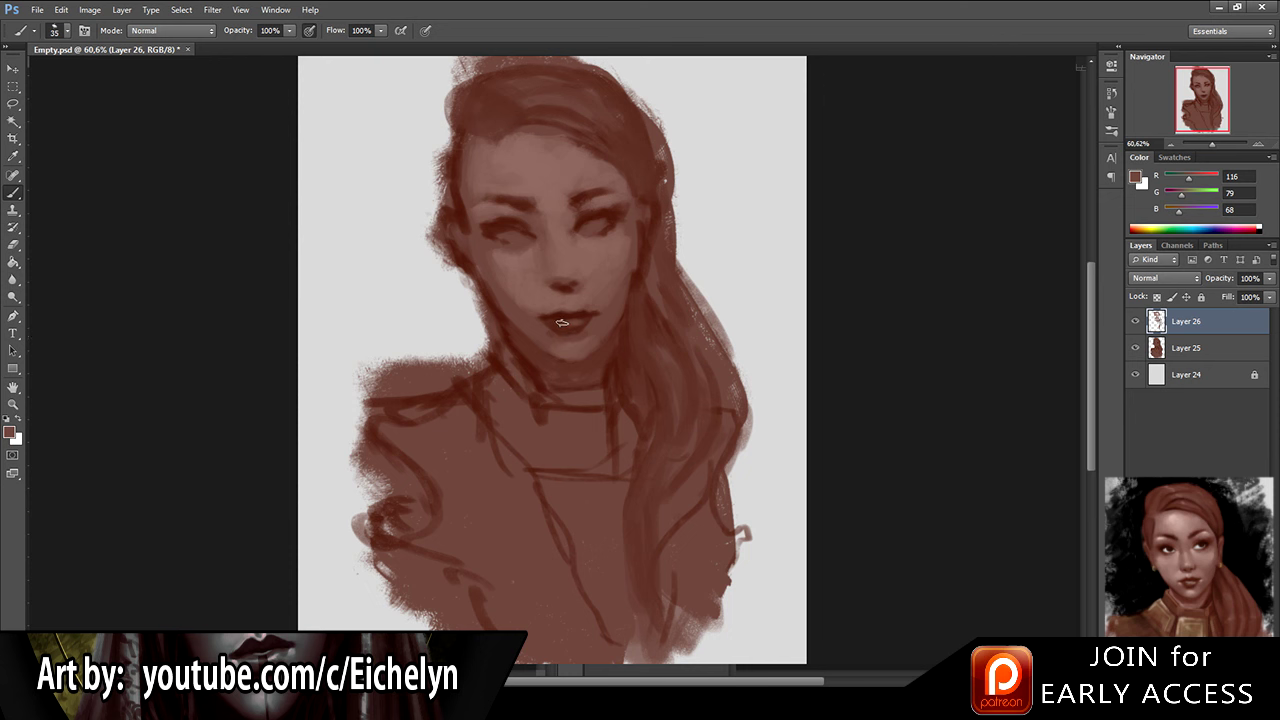
Step: Merge Layer 26 down, add a new layer and paint light grey eye whites in both eyes
key("ctrl+e")
key("ctrl+alt+shift+n")
left_click(708, 157, "alt")
left_click_drag(521, 236, 592, 229)
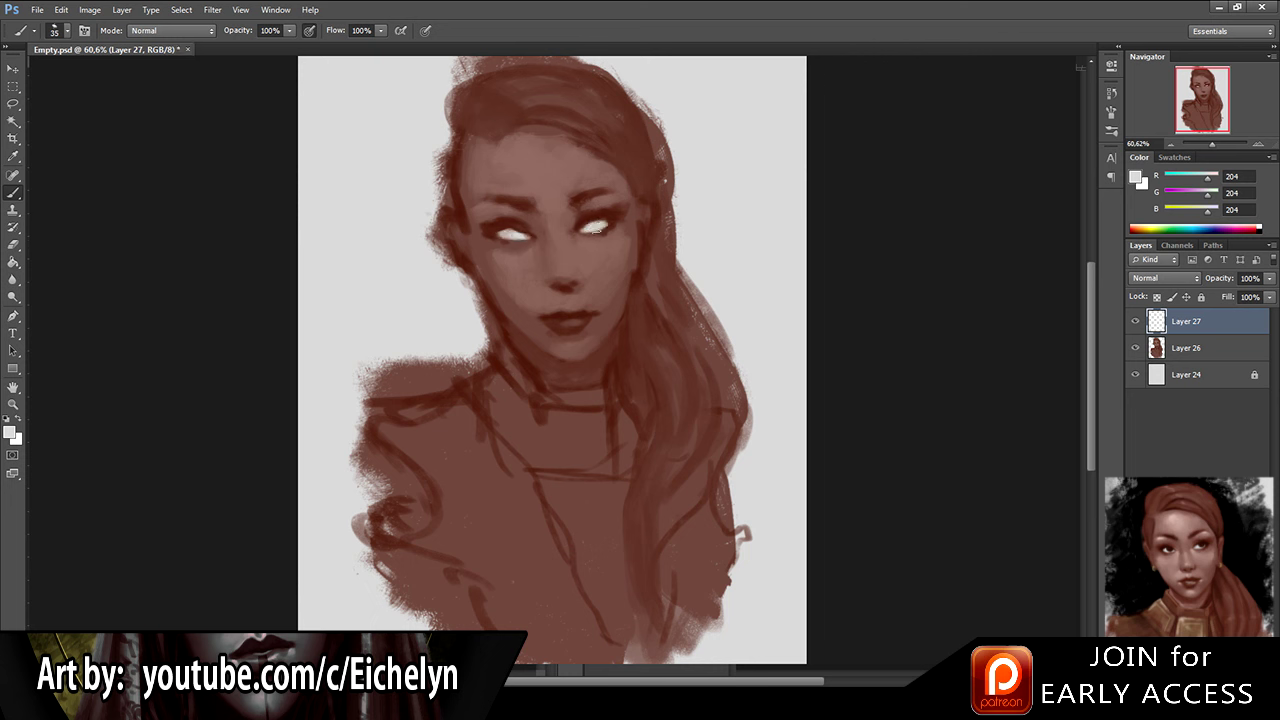
Step: Trim the eye whites with the Eraser and tone both eyes using sampled browns and greys, reducing the brush to size 19
key("e")
left_click_drag(592, 217, 611, 217)
key("b")
left_click(603, 216, "alt")
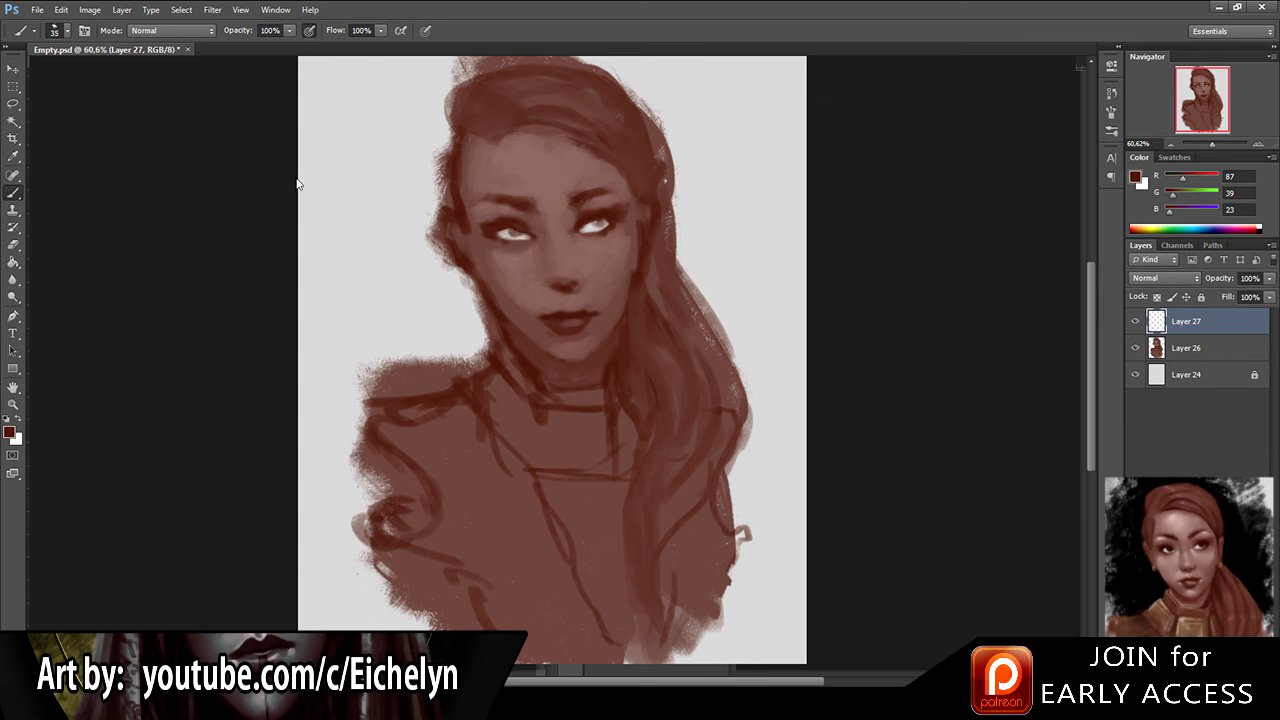
left_click(320, 128, "alt")
left_click(516, 230, "alt")
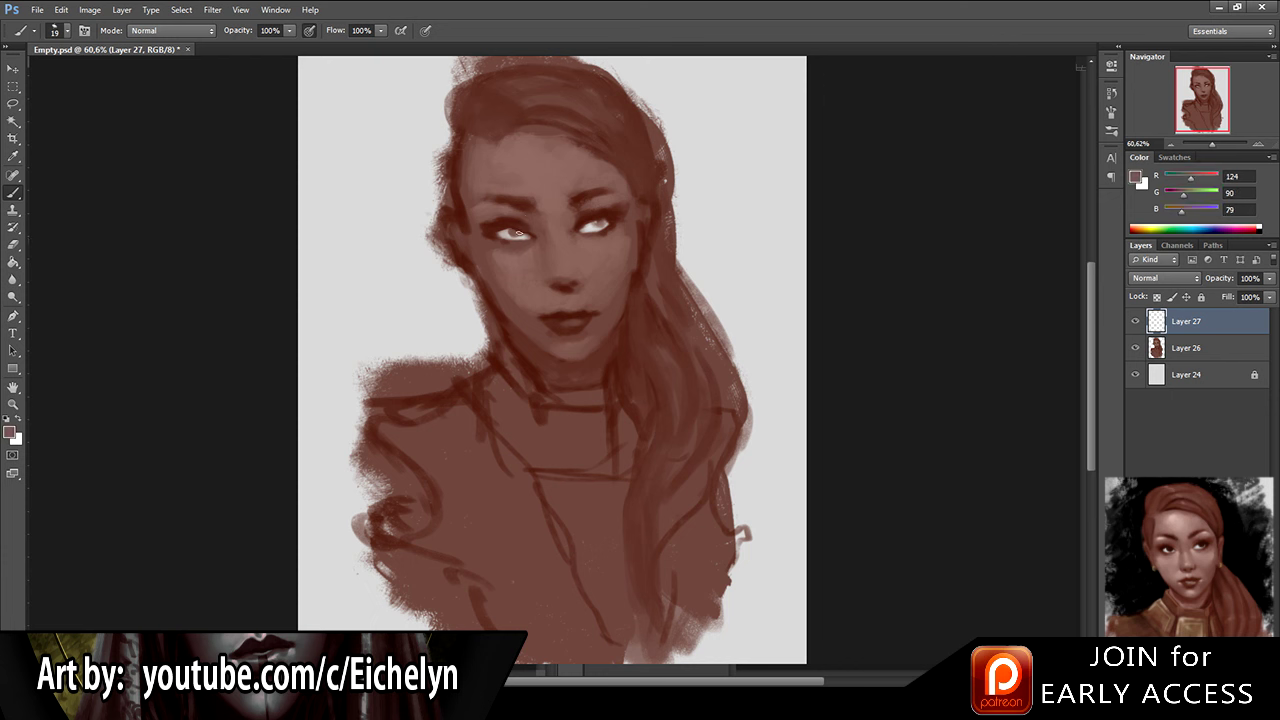
left_click(508, 232, "alt")
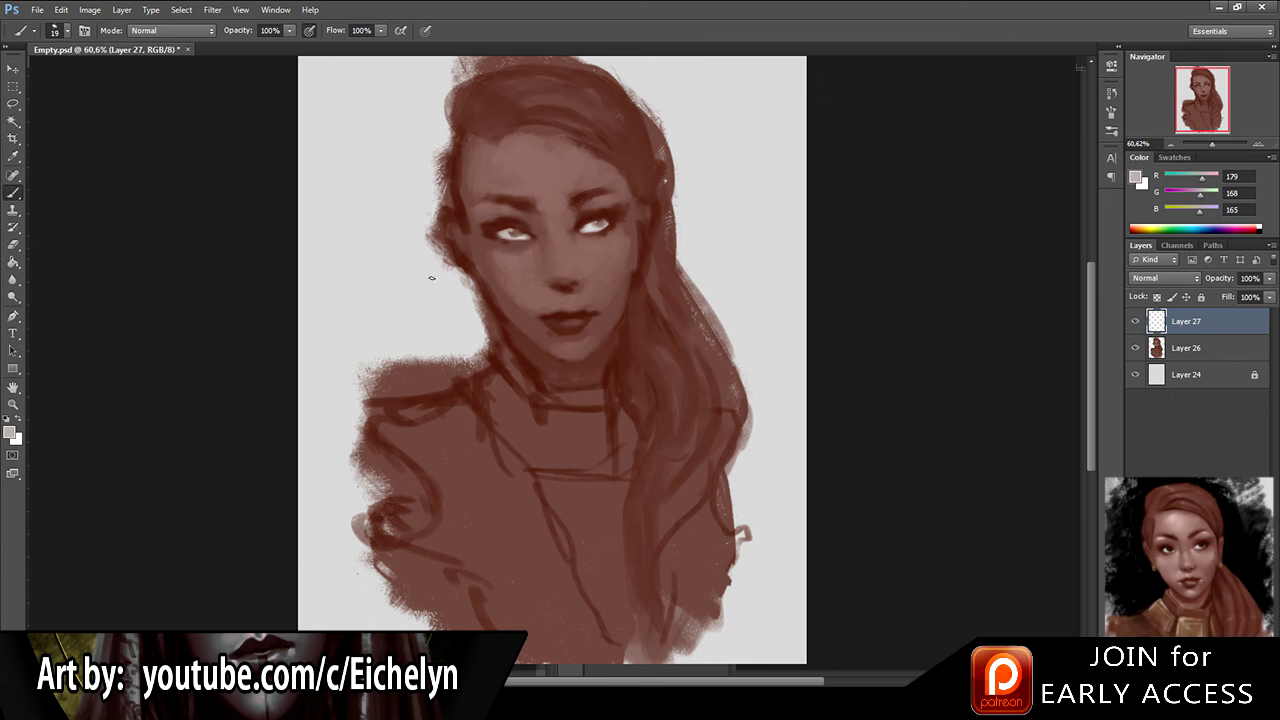
left_click(519, 231, "alt")
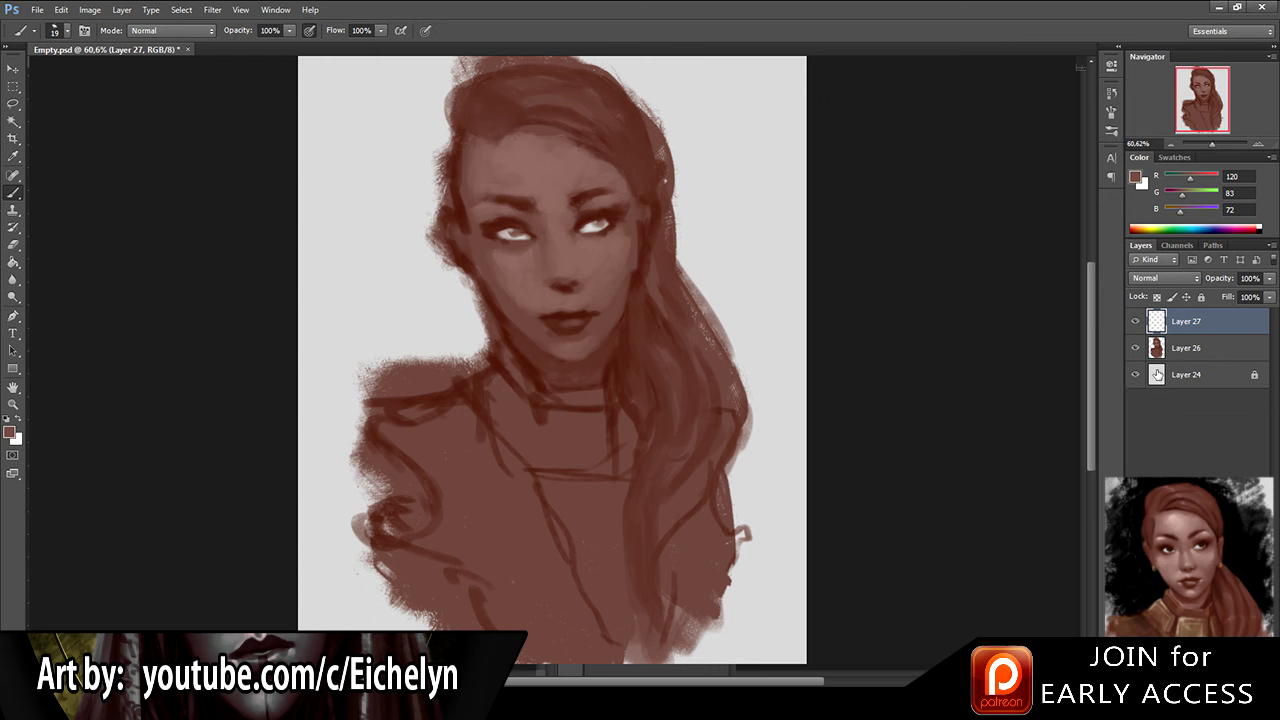
Step: Merge Layers 26 and 27, add a new layer, and pick a lighter skin tone for a larger brush of size 39
left_click(1205, 348, "shift")
key("ctrl+e")
key("ctrl+shift+alt+n")
key("bracketright")
key("bracketright")
key("bracketright")
key("bracketright")
left_click(393, 101, "alt")
left_click(563, 179, "alt")
key("i")
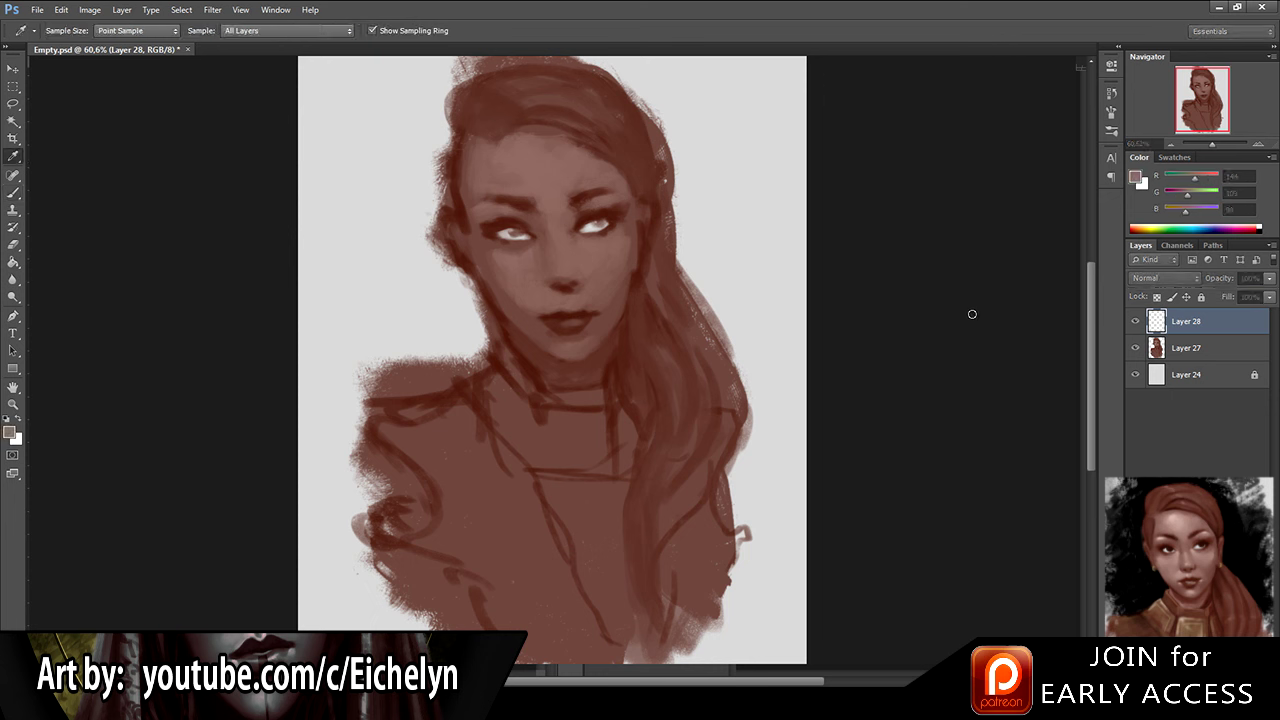
key("b")
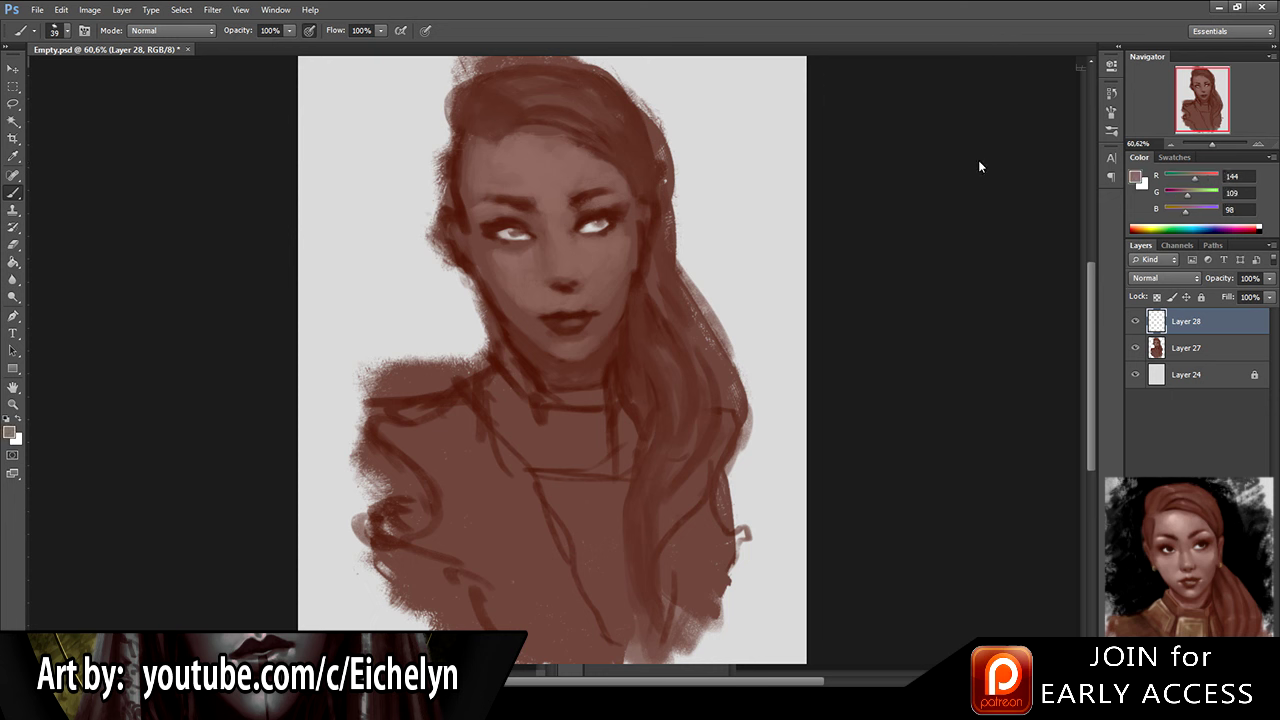
left_click_drag(541, 190, 551, 175)
key("ctrl+z")
key("bracketright")
key("bracketright")
key("bracketright")
mouse_move(485, 108)
left_mouse_down()
mouse_move(507, 160)
mouse_move(572, 174)
mouse_move(549, 190)
left_mouse_up()
key("ctrl+z")
Step: Blend lighter skin tones sampled from the forehead across its centre and both sides with a size 67 brush
left_click(572, 172, "alt")
left_click(569, 179, "alt")
left_click(527, 163, "alt")
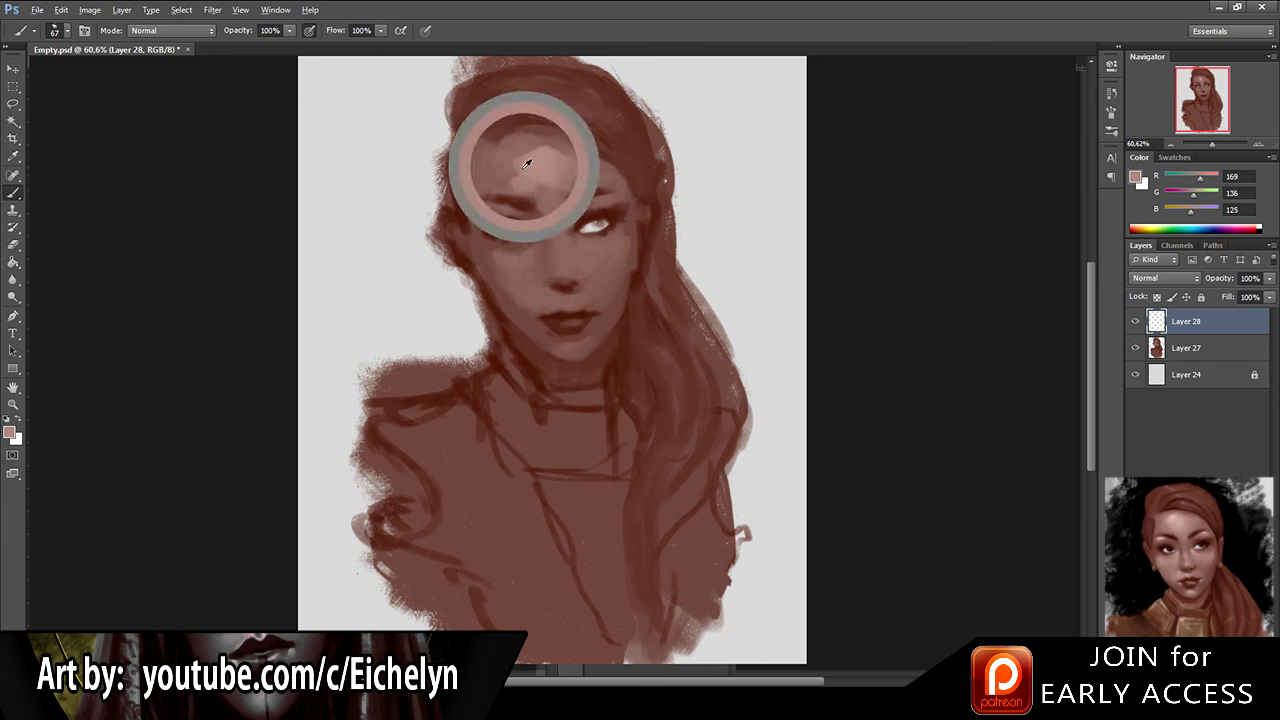
left_click(522, 151, "alt")
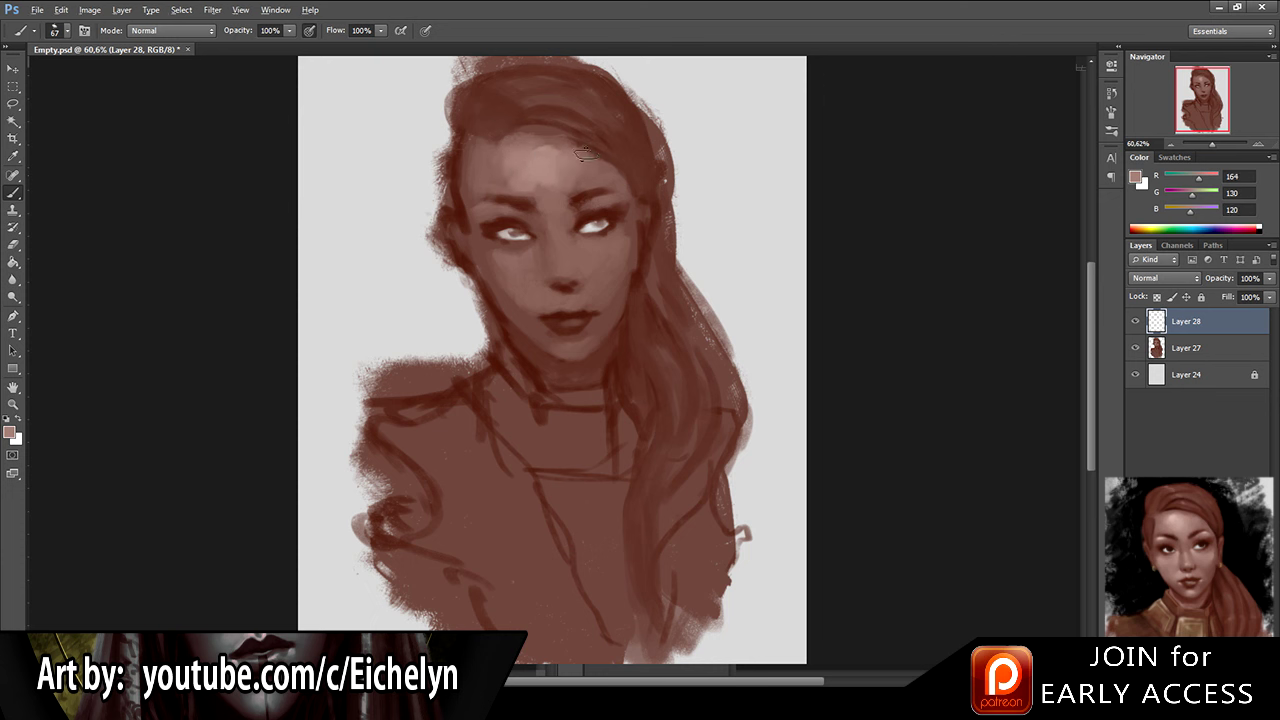
left_click(540, 174, "alt")
left_click(575, 172, "alt")
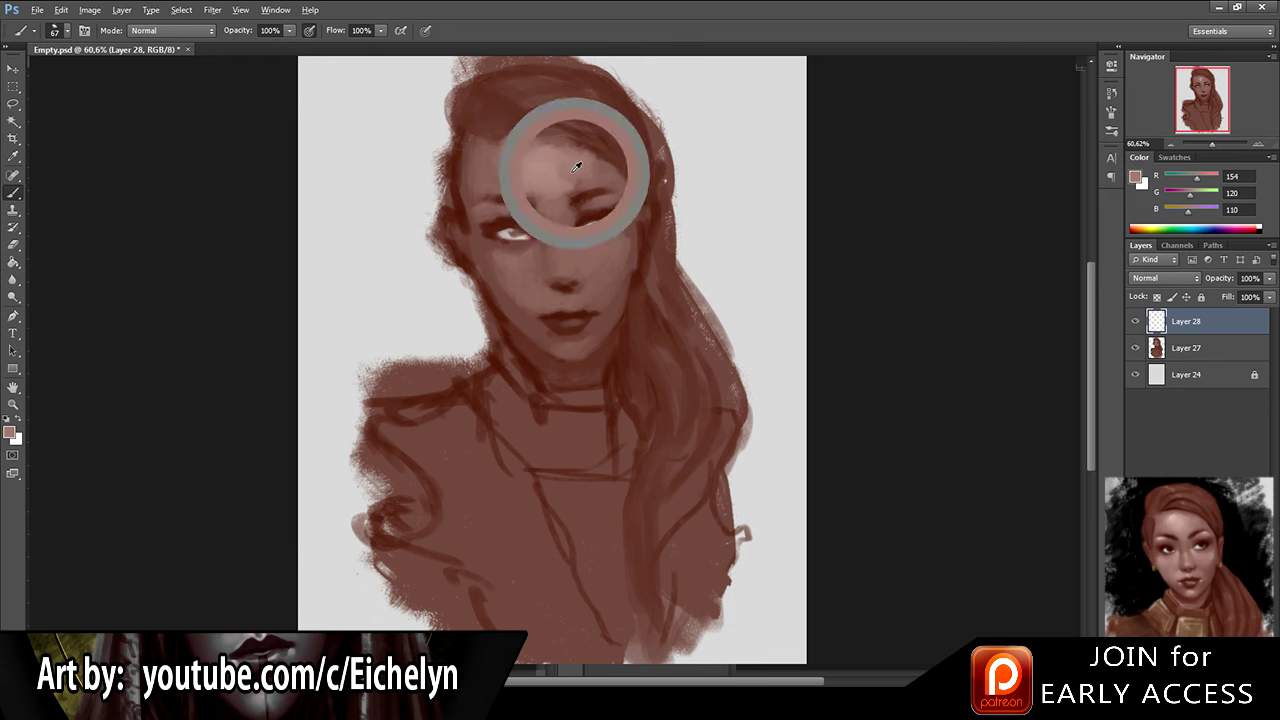
left_click(500, 158, "alt")
left_click(496, 164, "alt")
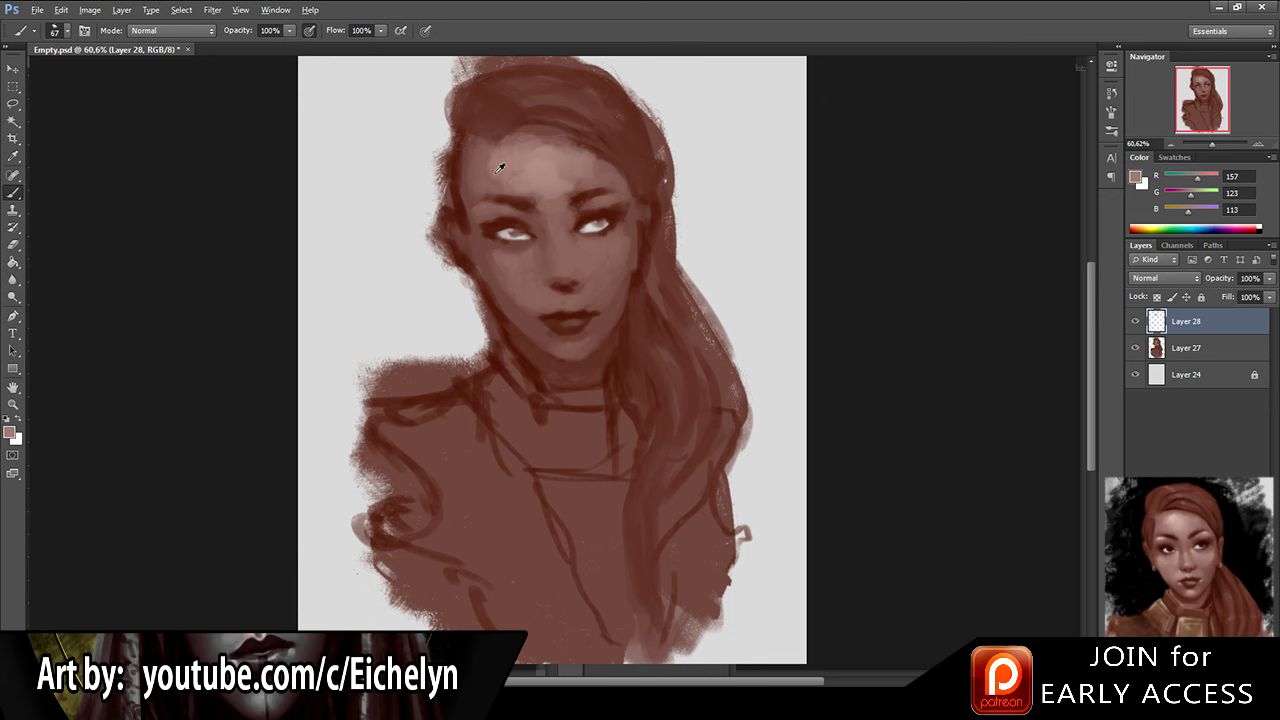
left_click(504, 161, "alt")
left_click(532, 172, "alt")
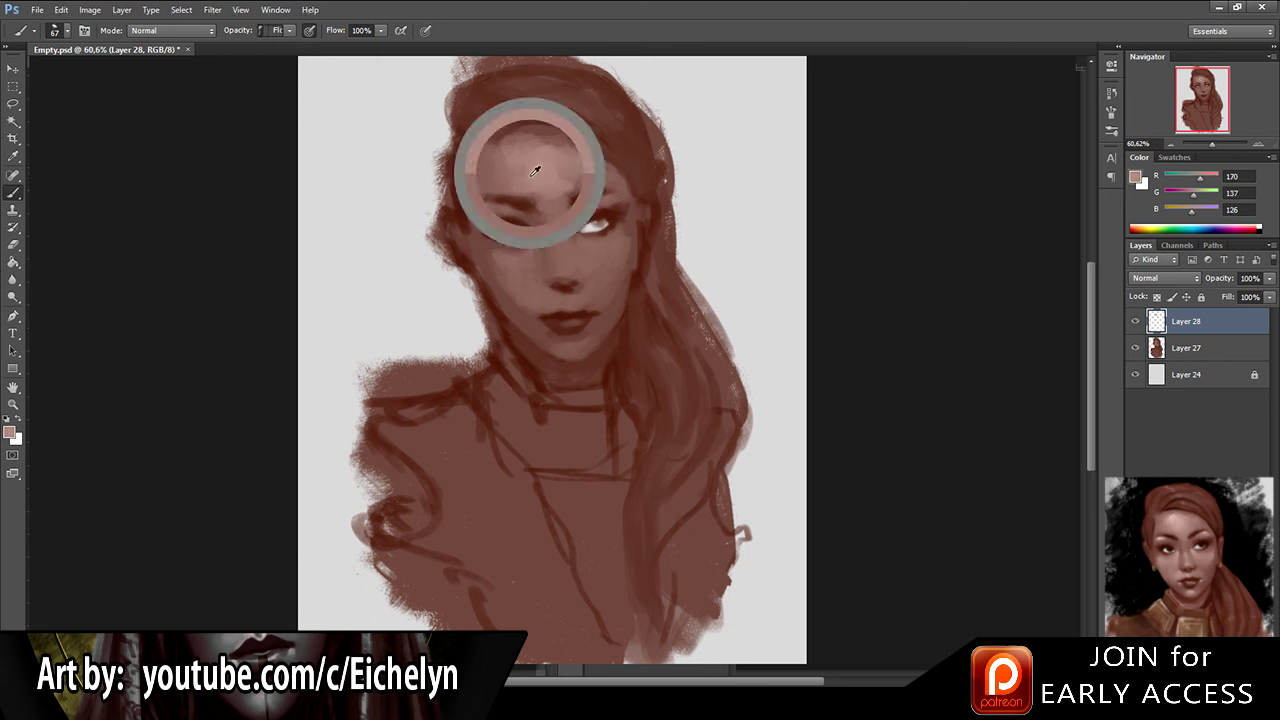
Step: Refine the skin between and above the eyebrows with sampled forehead tones, reducing the brush to size 42
left_click_drag(563, 184, 564, 203)
key("e")
key("b")
left_click(543, 200, "alt")
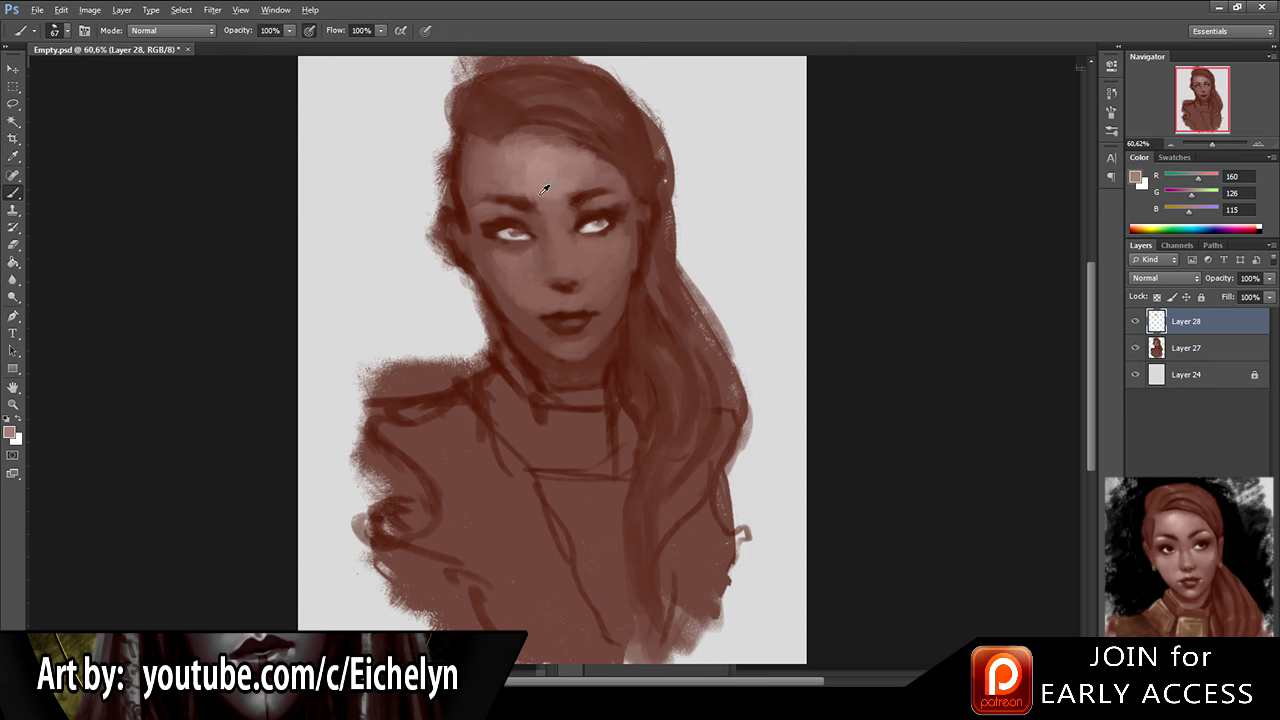
left_click(303, 182, "alt")
left_click(577, 174, "alt")
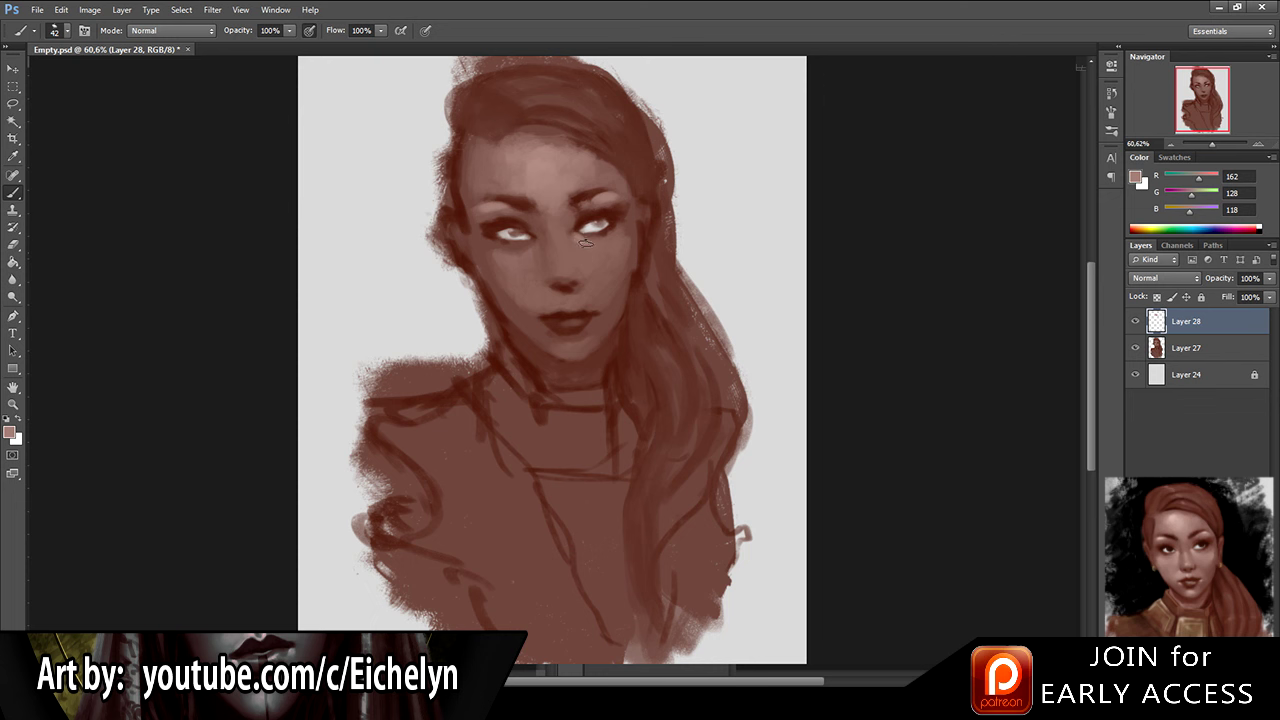
Step: Lighten the skin under both eyes and beside the nose bridge with sampled tones and a size 42 brush
left_click(588, 236, "alt")
key("e")
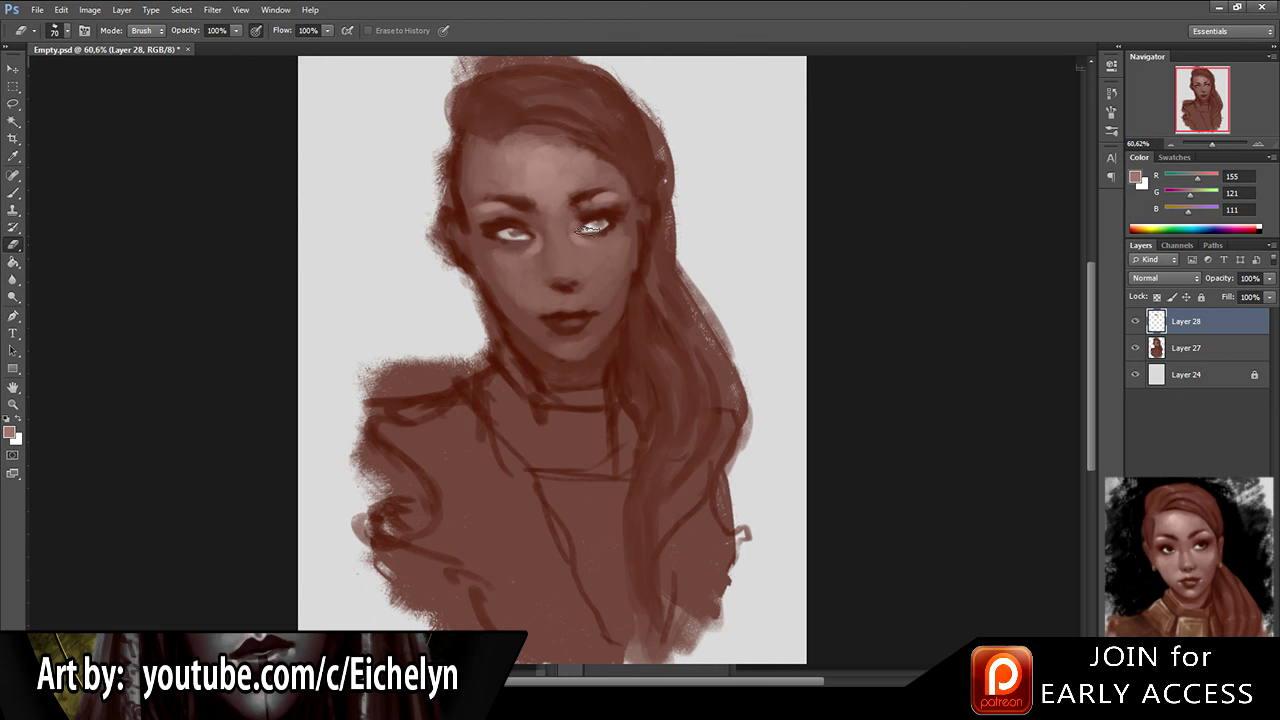
key("b")
left_click(528, 260, "alt")
left_click(519, 254, "alt")
left_click(537, 240, "alt")
left_click(578, 240, "alt")
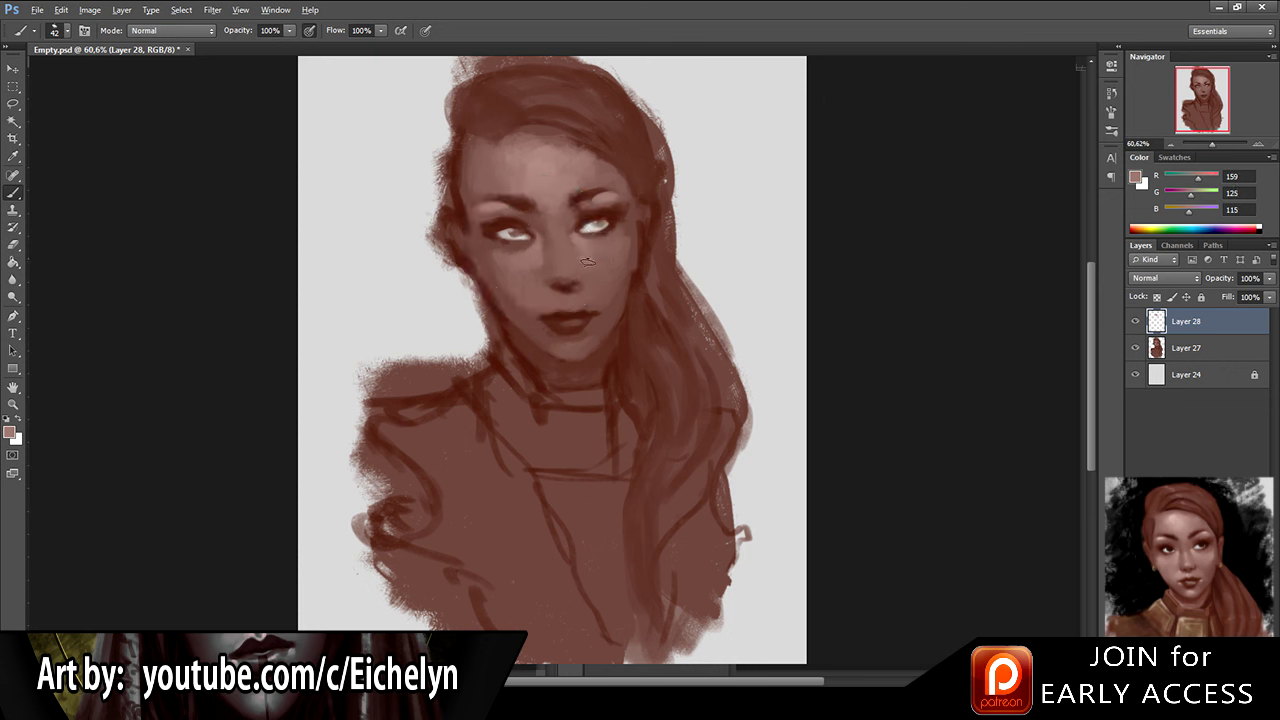
left_click(582, 246, "alt")
left_click(588, 246, "alt")
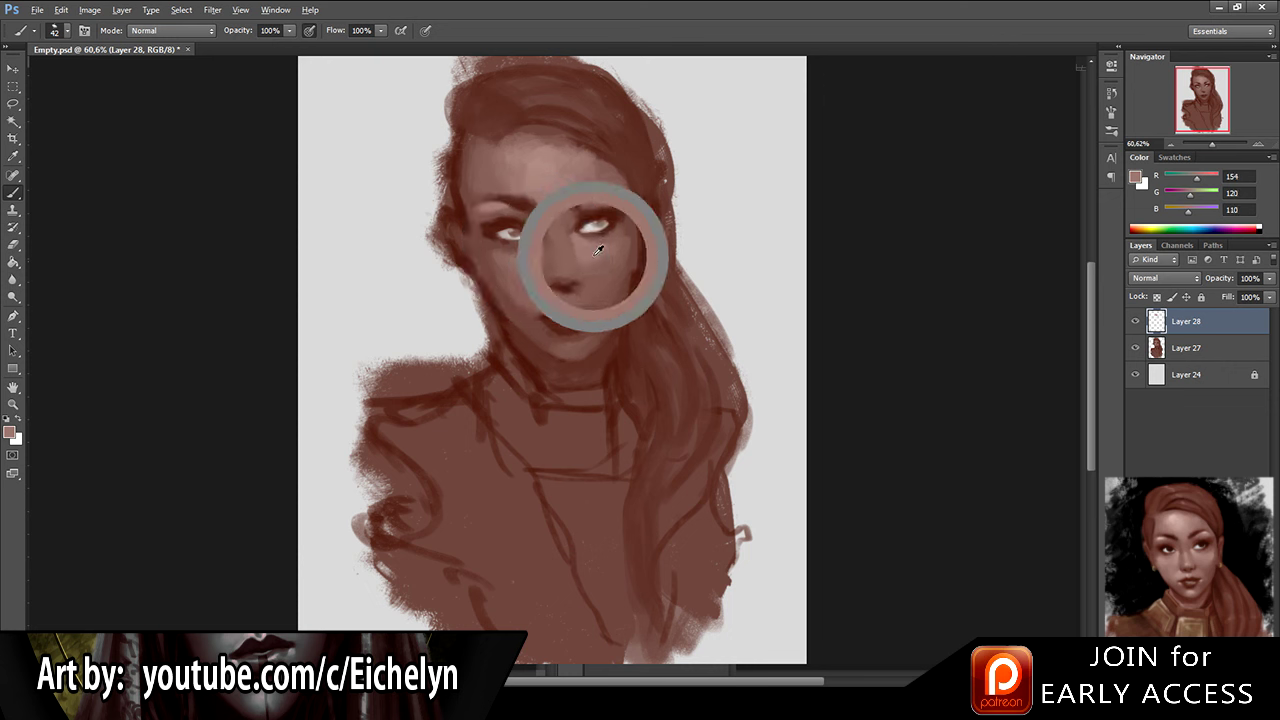
Step: Blend sampled mid skin tones over both cheeks with a size 59 brush
left_click(312, 168, "alt")
left_click(532, 264, "alt")
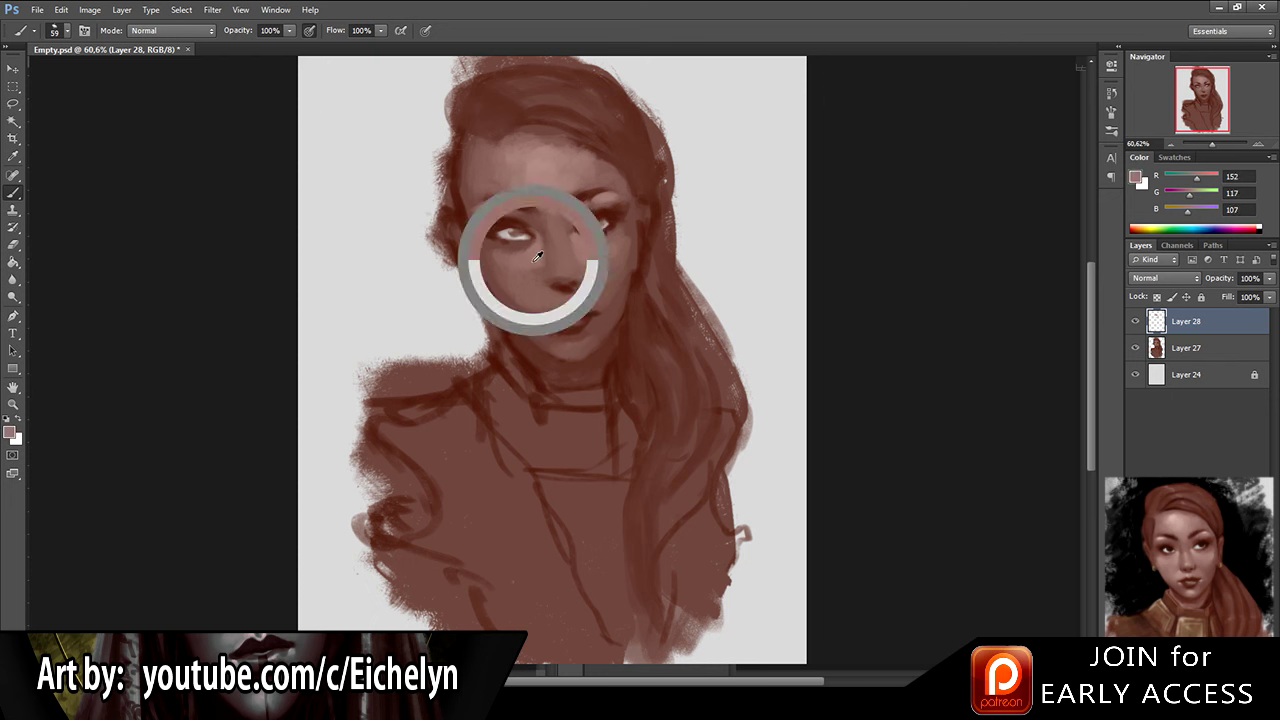
left_click(526, 266, "alt")
left_click(506, 268, "alt")
left_click(499, 265, "alt")
left_click(602, 247, "alt")
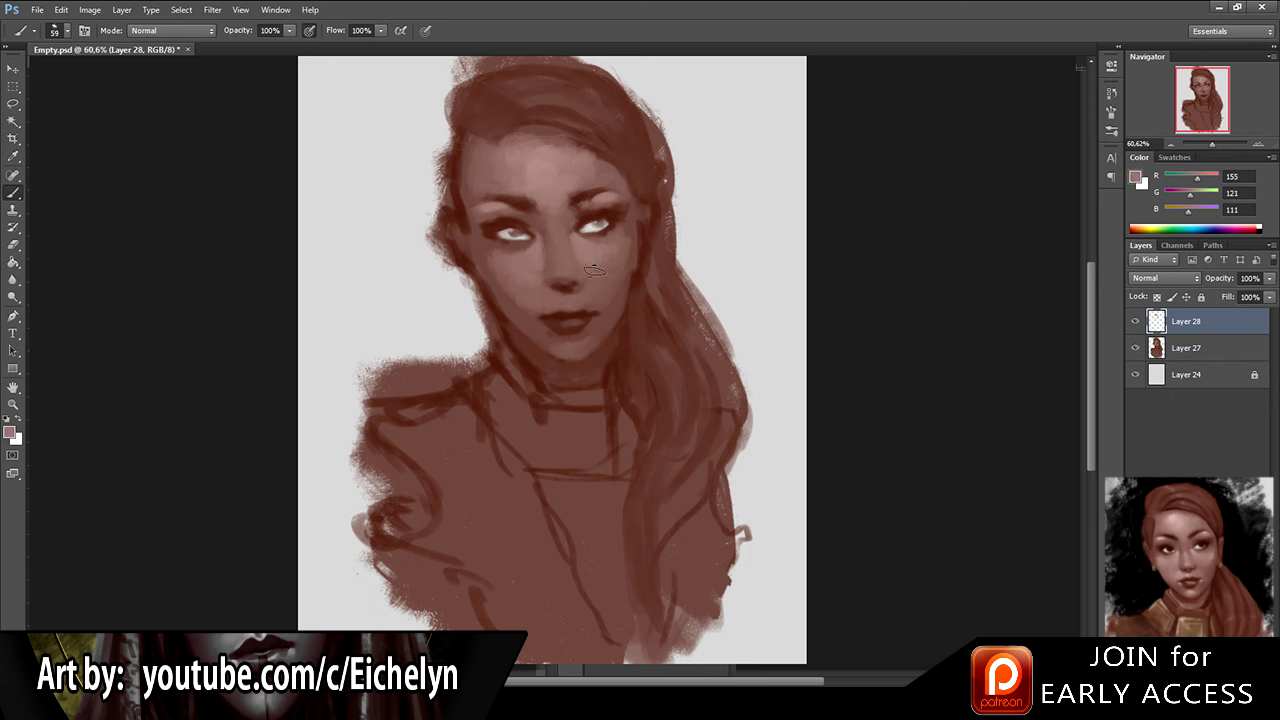
left_click(611, 259, "alt")
Step: Touch up the eyes with light grey (204, 204, 204) and a brown sampled by the upper lid, using a size 21 brush
key("bracketleft")
key("bracketleft")
key("bracketleft")
key("bracketleft")
key("bracketleft")
left_click(434, 142, "alt")
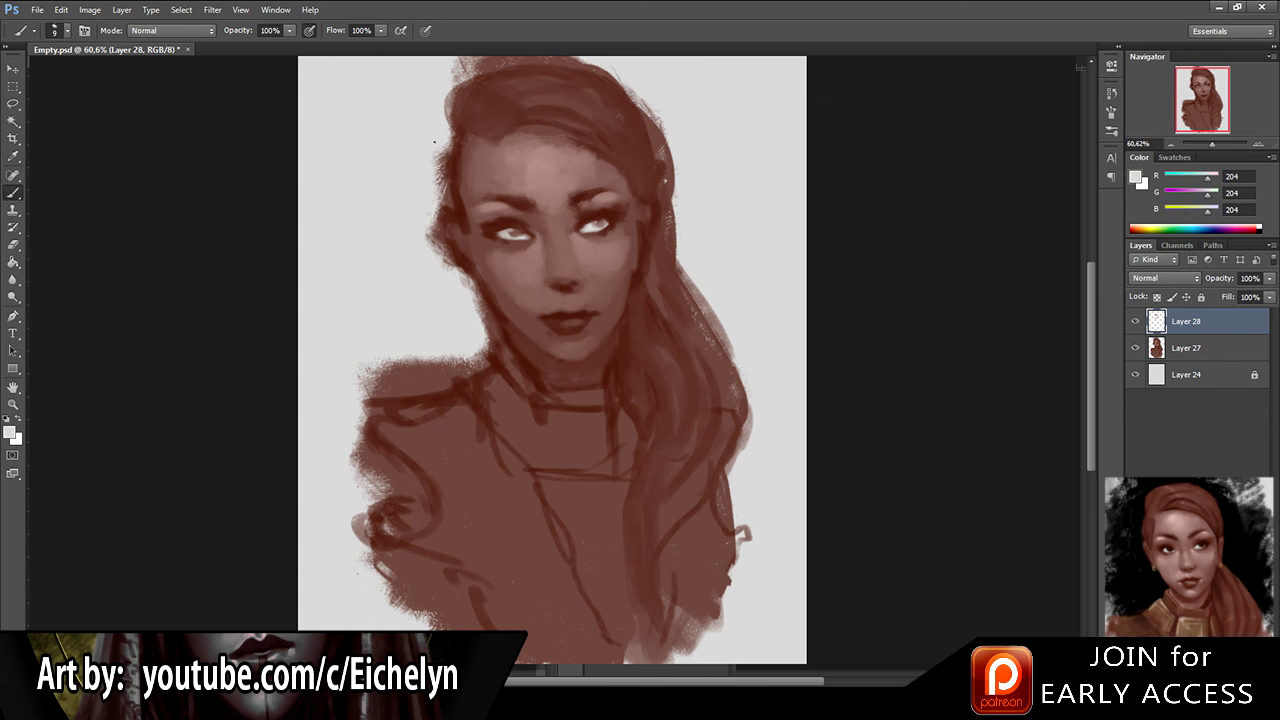
key("bracketright")
key("bracketright")
key("bracketright")
left_click(594, 212, "alt")
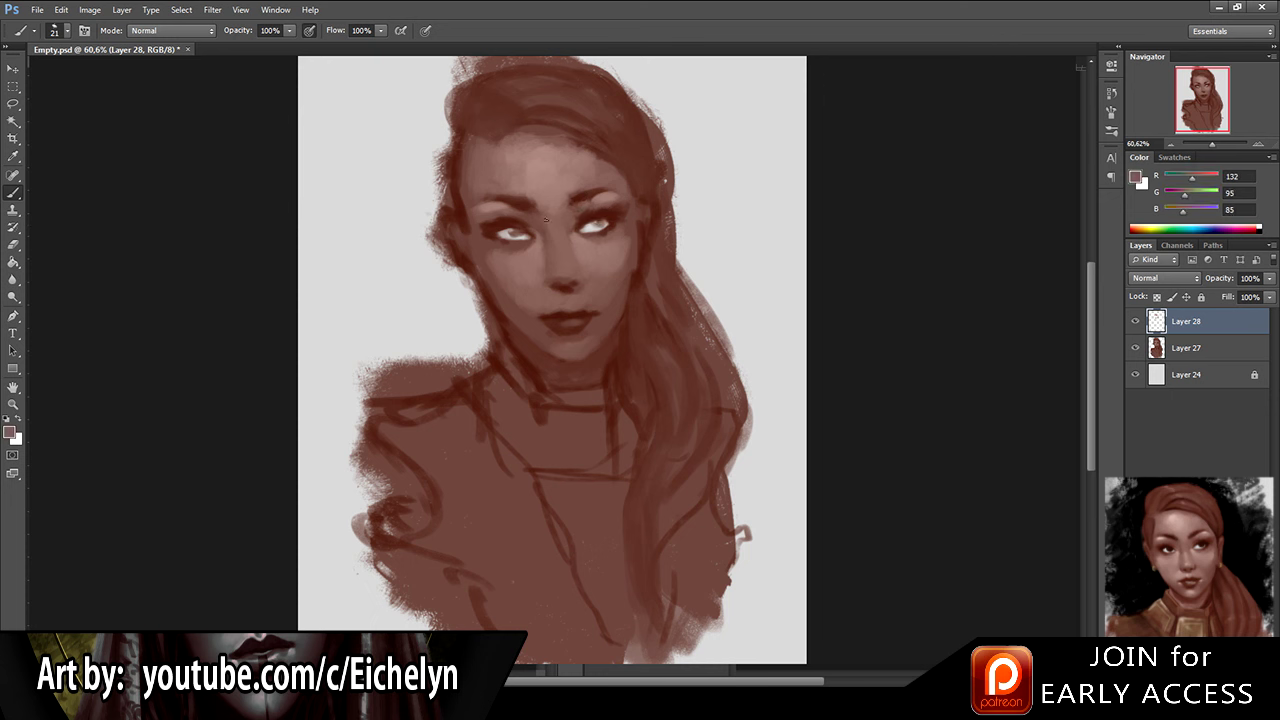
Step: Darken and define the upper lip with sampled dark red, and sample skin tones around the mouth to clean its edges
left_click(550, 314, "alt")
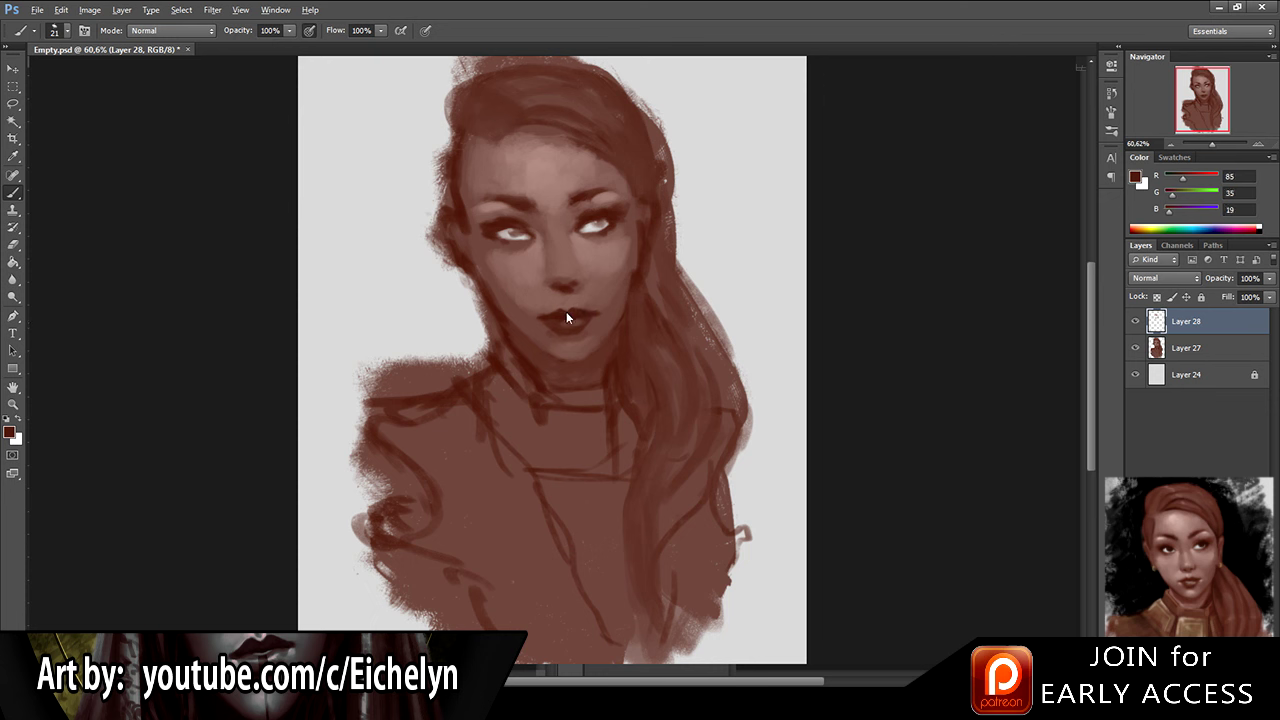
left_click(598, 305, "alt")
left_click(597, 315, "alt")
left_click(549, 340, "alt")
Step: Merge Layer 28 with Layer 27 and add a new layer above
left_click(1225, 350, "ctrl")
key("ctrl+e")
key("ctrl+alt+shift+n")
Step: Paint a lighter highlight on the chin with the skin tone sampled from the forehead, trimming it with the Eraser
left_click(602, 155, "alt")
left_click(567, 163, "alt")
left_click(567, 163, "alt")
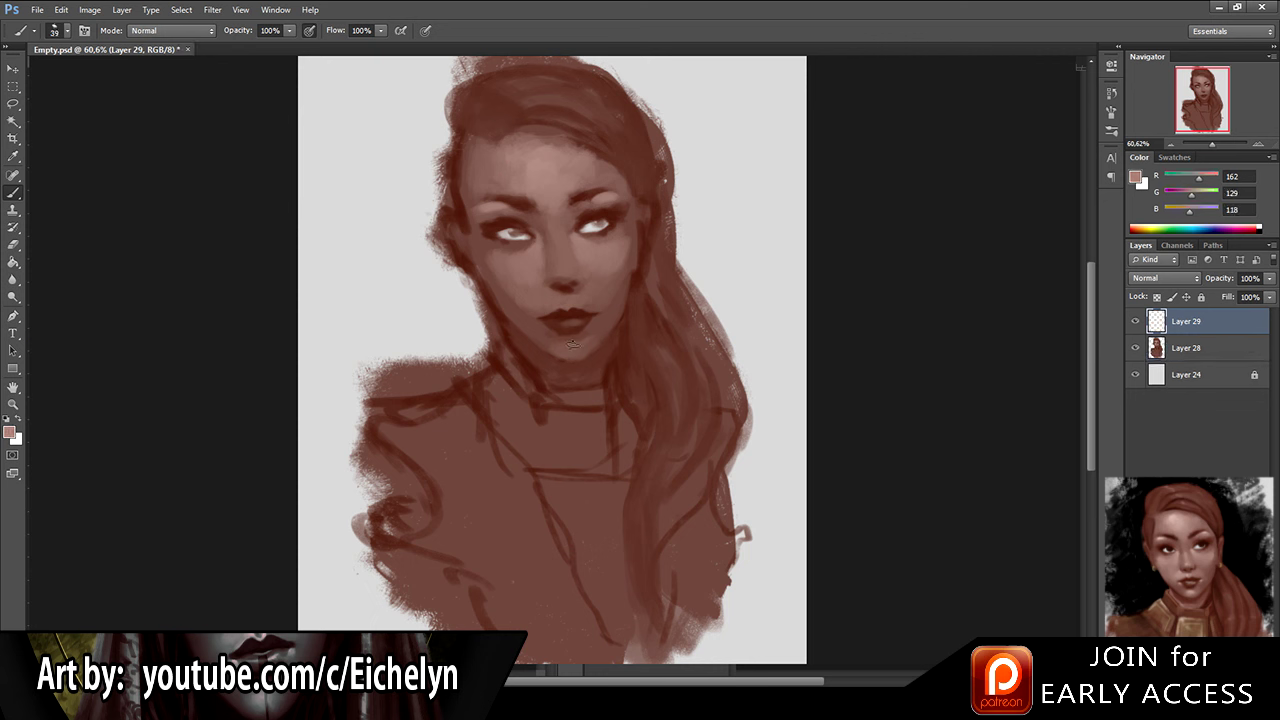
left_click(573, 342, "alt")
left_click(559, 346, "alt")
left_click(320, 106, "alt")
key("e")
key("b")
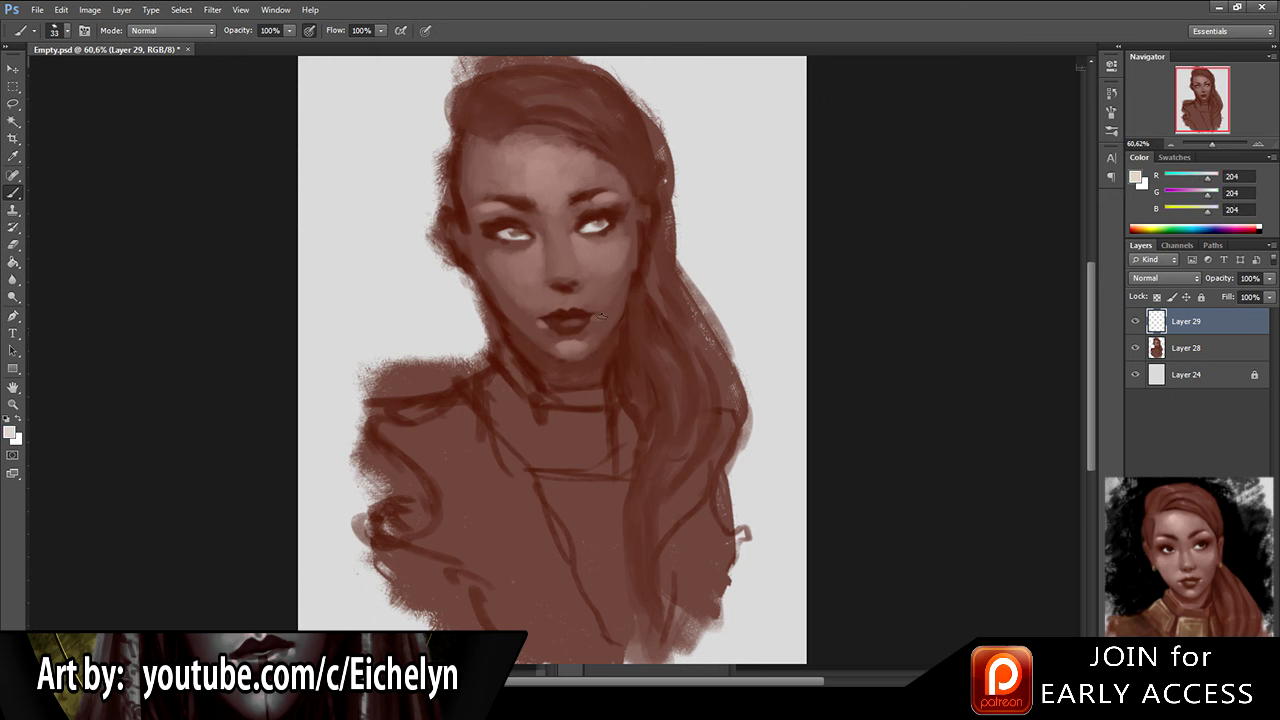
Step: Lighten the skin around the mouth corner with sampled cheek tones and a size 33 brush, cleaning up with the Eraser
left_click(606, 262, "alt")
left_click(598, 292, "alt")
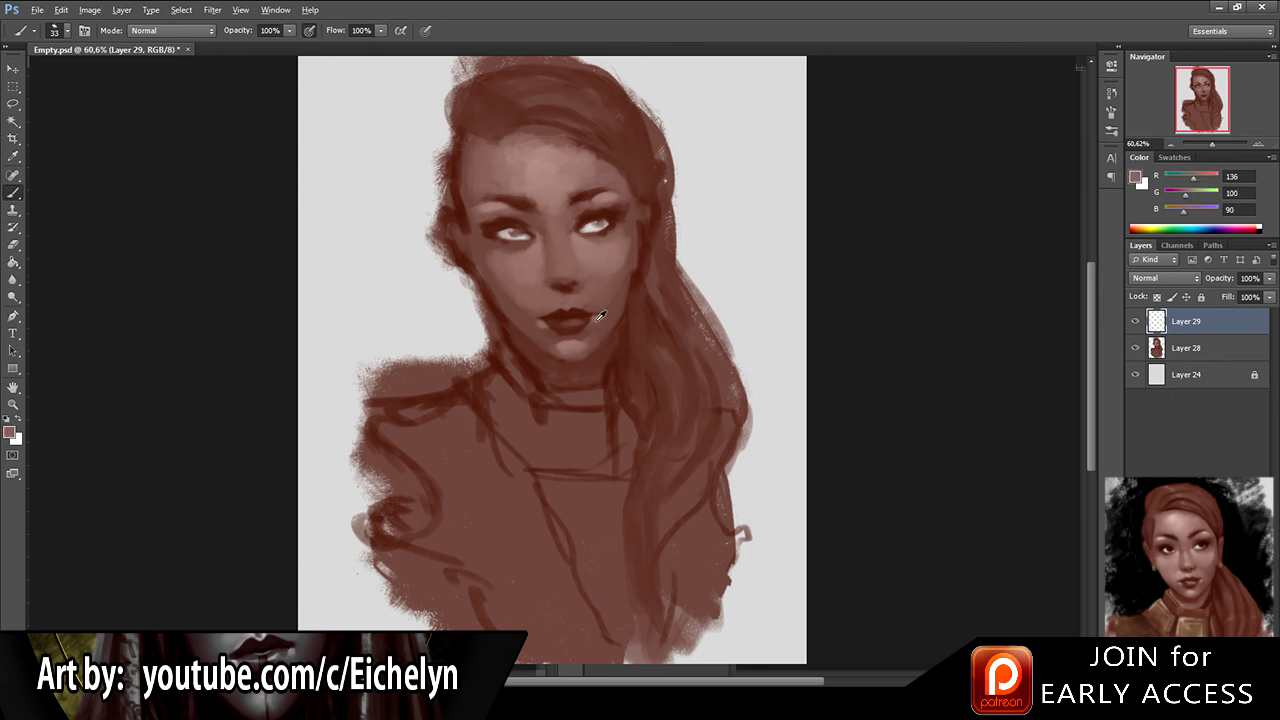
key("e")
key("b")
key("e")
key("b")
Step: Refine the lower lip and the shadow beneath it with sampled reddish browns using the size 33 brush
left_click(547, 327, "alt")
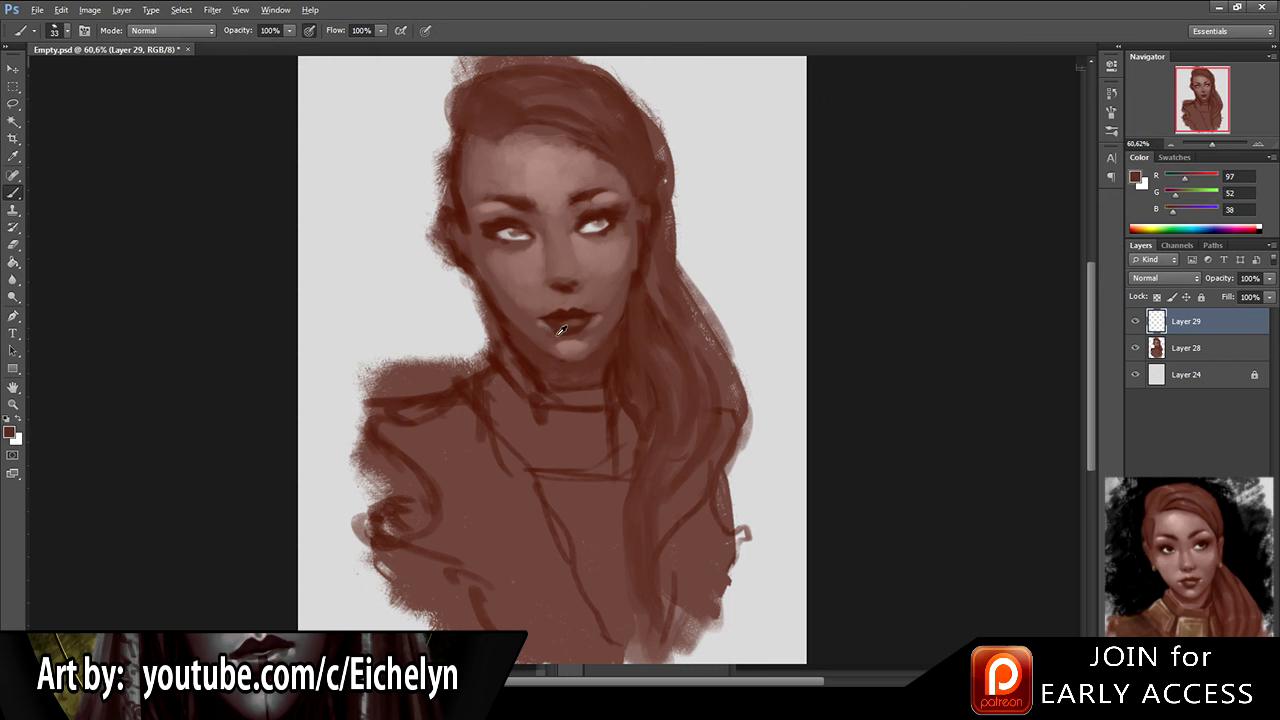
left_click(561, 336, "alt")
left_click(572, 328, "alt")
left_click(566, 326, "alt")
left_click(590, 326, "alt")
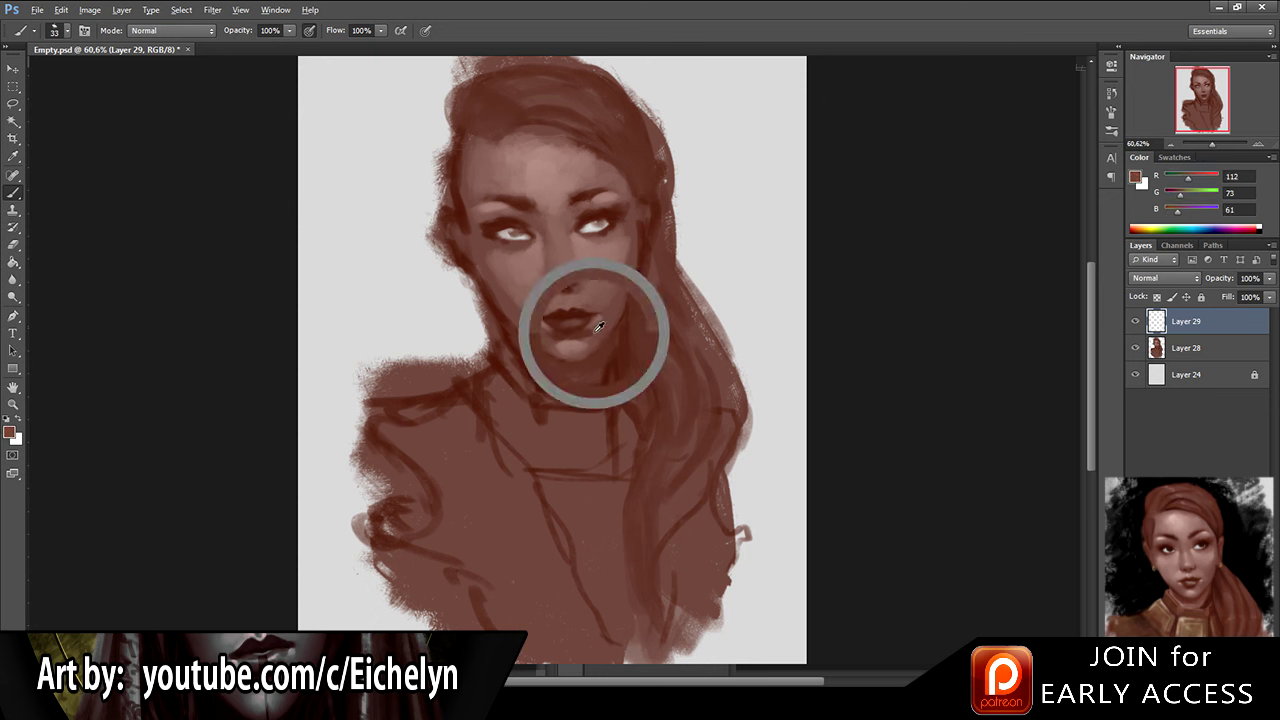
left_click(597, 327, "alt")
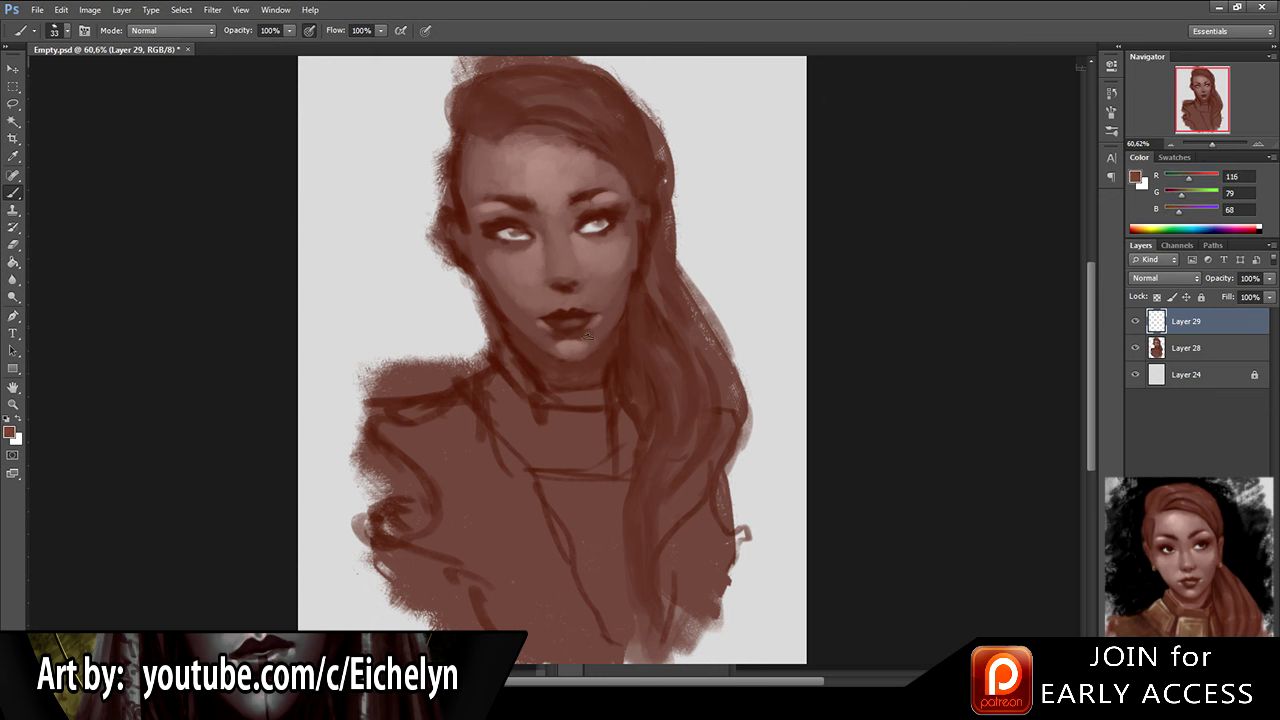
Step: Blend the chin highlight into the surrounding skin with tones sampled from the chin
left_click(571, 340, "alt")
left_click(554, 336, "alt")
left_click(564, 346, "alt")
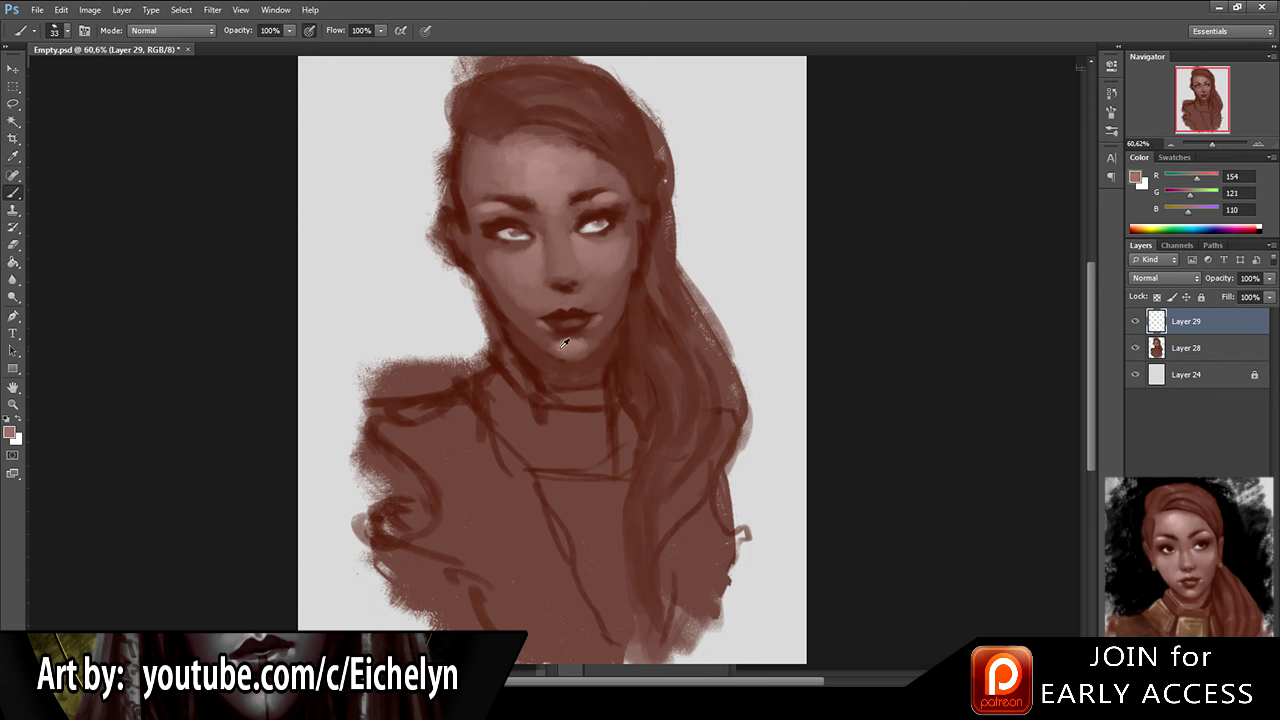
left_click(552, 347, "alt")
left_click(545, 349, "alt")
Step: Soften the transition between the lower lip and chin with a size 43 brush and sampled colours
key("bracketright")
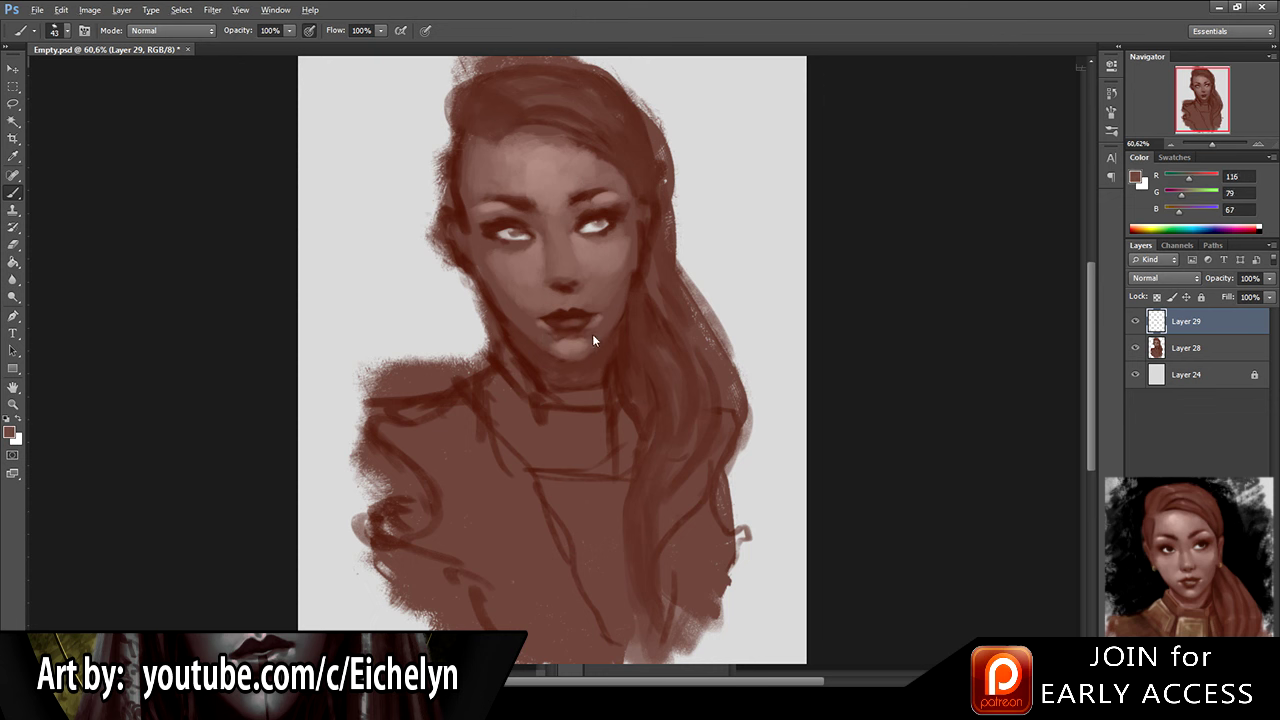
left_click(556, 326, "alt")
left_click(568, 340, "alt")
left_click(565, 344, "alt")
left_click(556, 328, "alt")
left_click(586, 336, "alt")
left_click(544, 333, "alt")
left_click(578, 319, "alt")
left_click(564, 336, "alt")
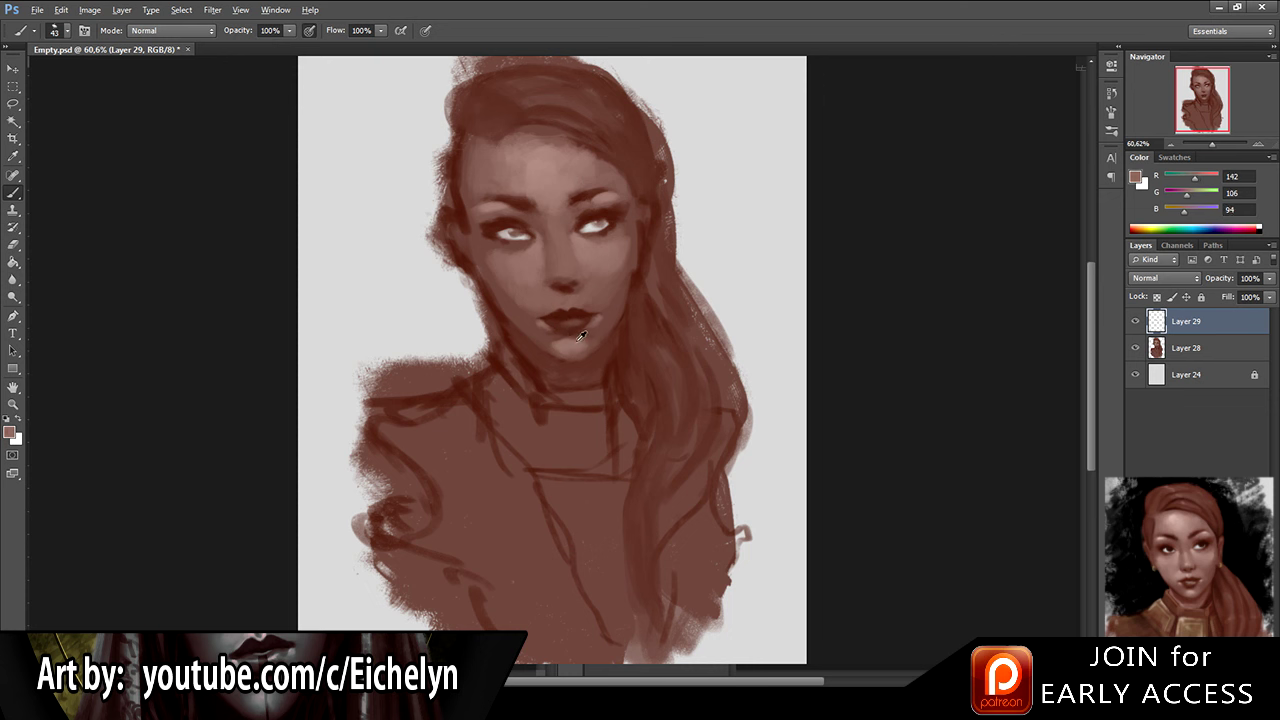
Step: Smooth the chin and shade both sides of the jawline with sampled skin and dark brown tones
left_click(556, 340, "alt")
left_click(579, 338, "alt")
left_click(556, 338, "alt")
left_click(561, 352, "alt")
left_click(595, 345, "alt")
left_click(618, 322, "alt")
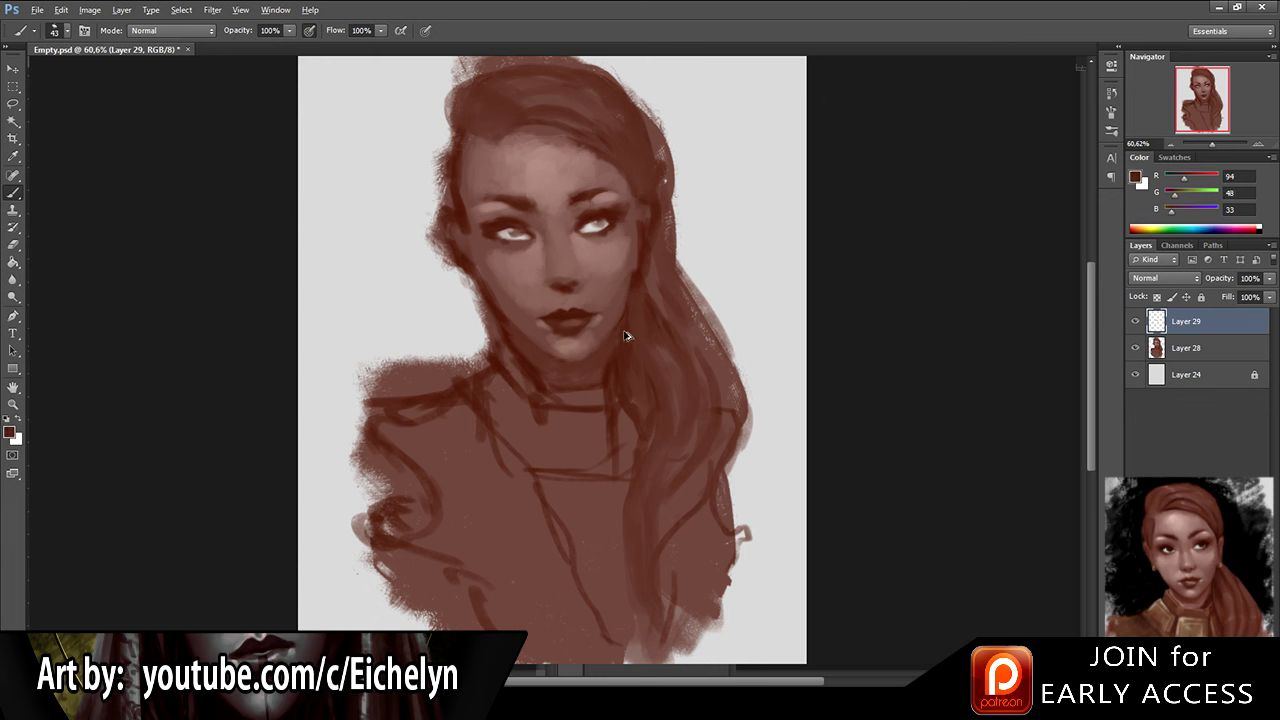
left_click(603, 350, "alt")
left_click(495, 321, "alt")
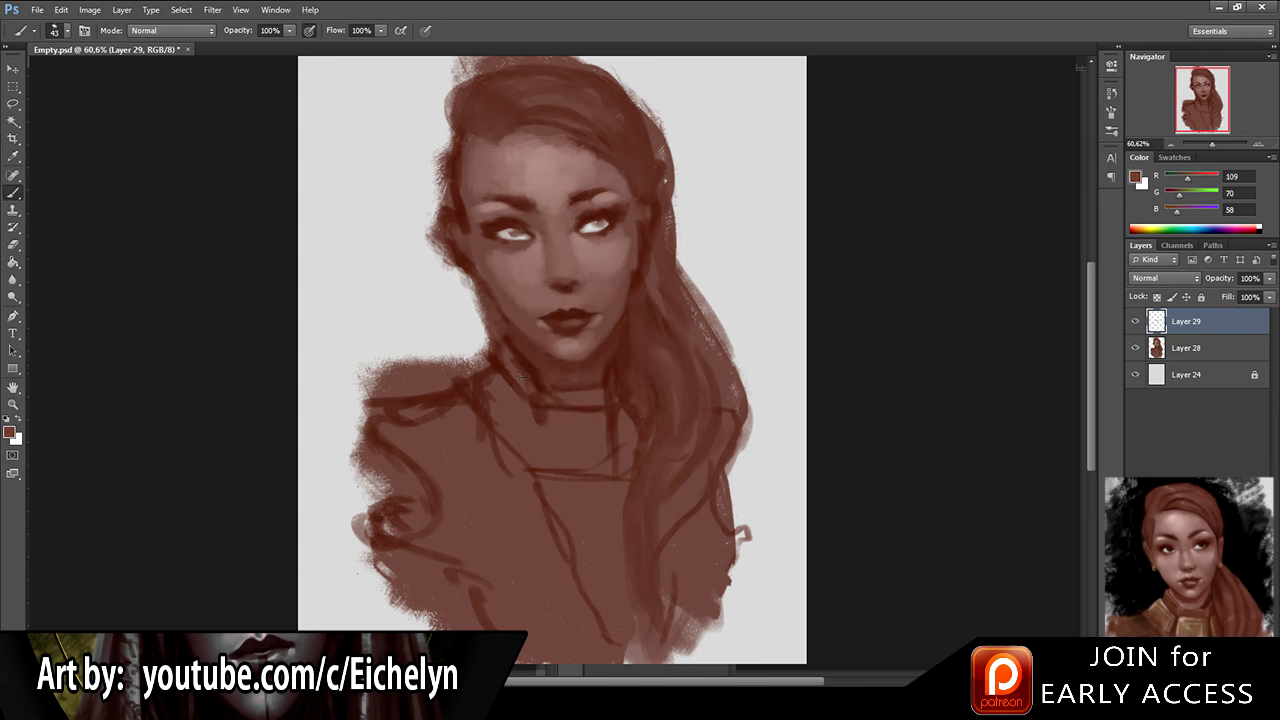
Step: Merge Layer 29 down, save the document and add a new layer
key("ctrl+e")
key("ctrl+s")
key("ctrl+shift+alt+n")
Step: Paint a light grey (204, 204, 204) highlight on the lower lip with a size 25 brush and trim it with the Eraser
left_click(355, 118, "alt")
left_click(727, 255, "alt")
key("bracketleft")
key("bracketleft")
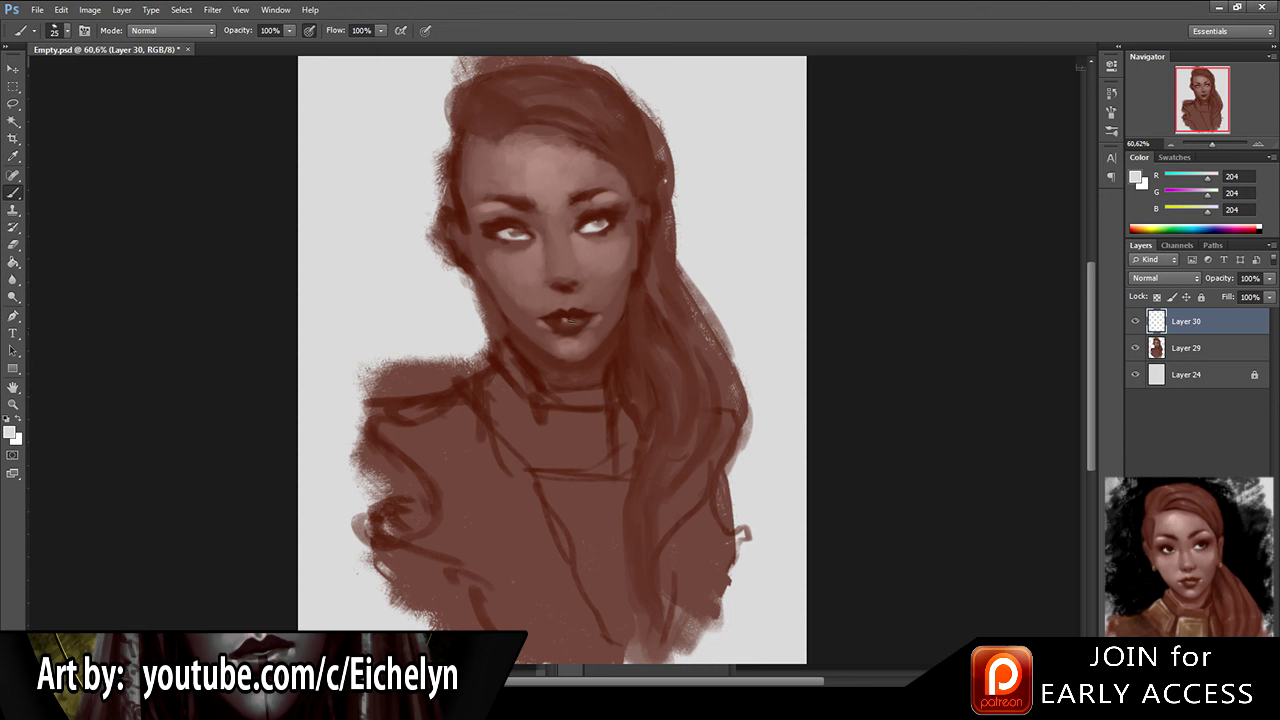
key("e")
left_click_drag(577, 323, 562, 323)
key("b")
key("e")
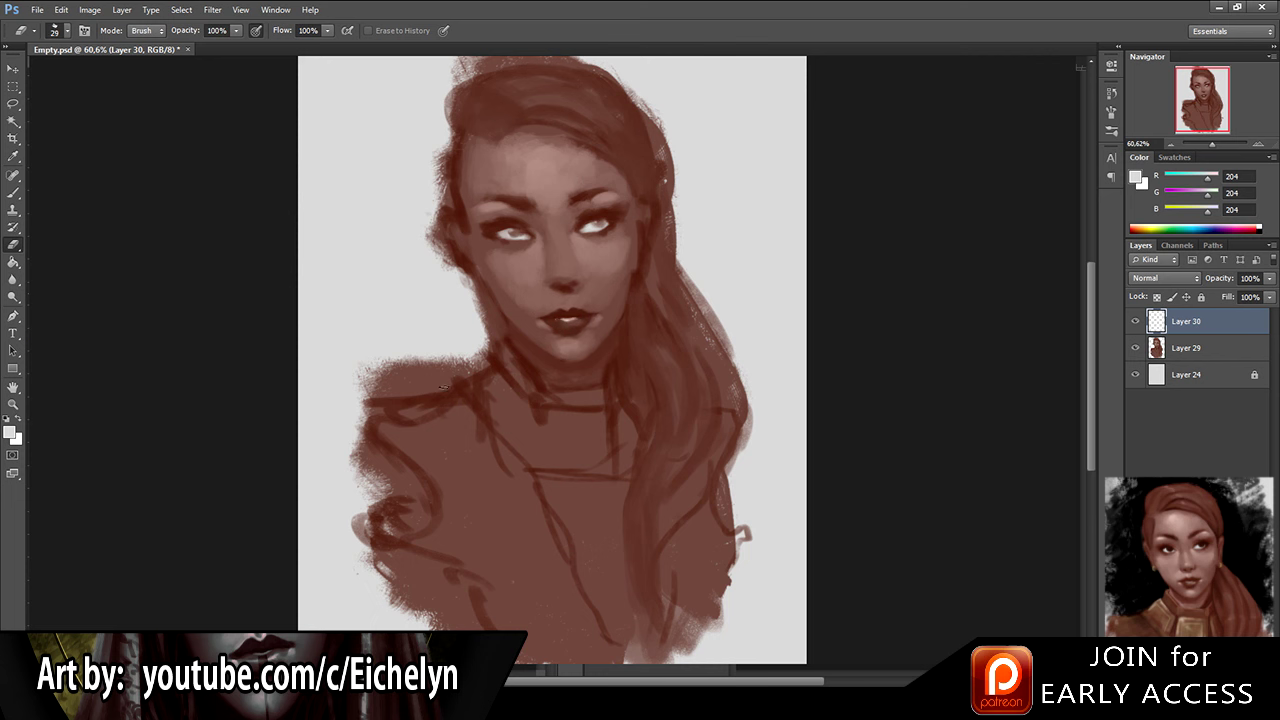
Step: Merge Layers 29 and 30, save the document and add a new layer
left_click(1208, 356, "ctrl")
key("ctrl+e")
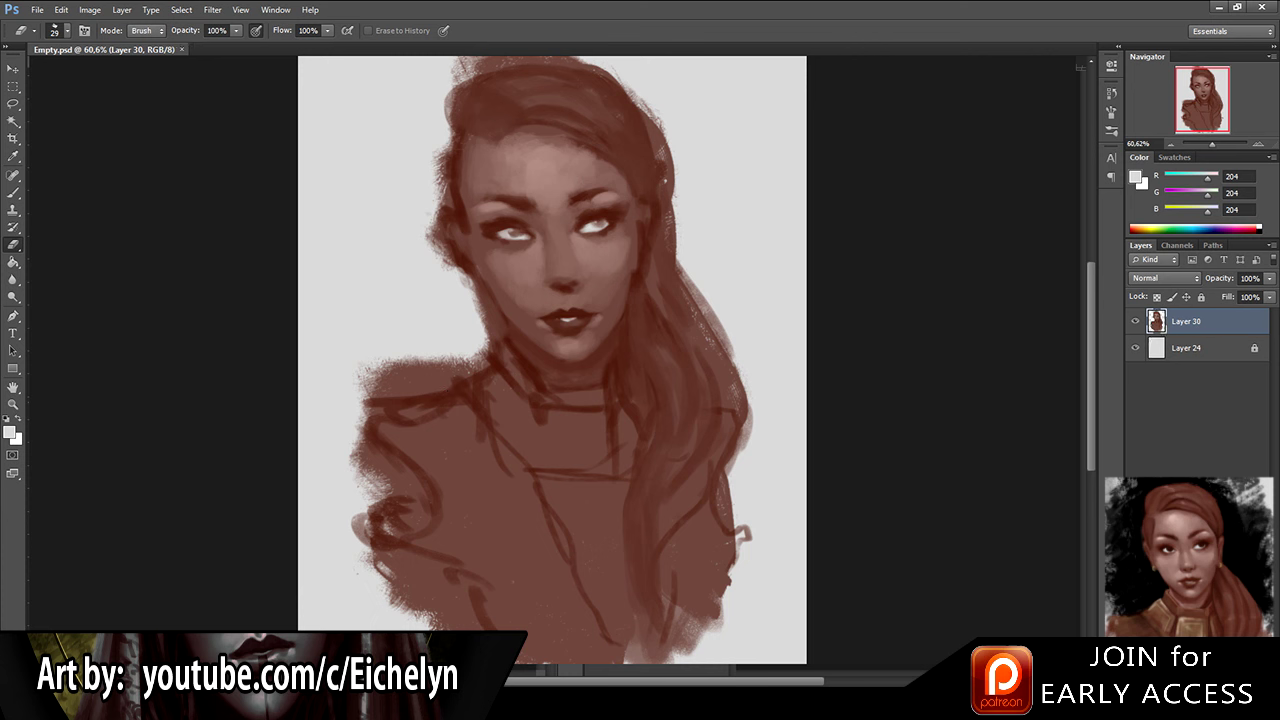
key("ctrl+shift+alt+n")
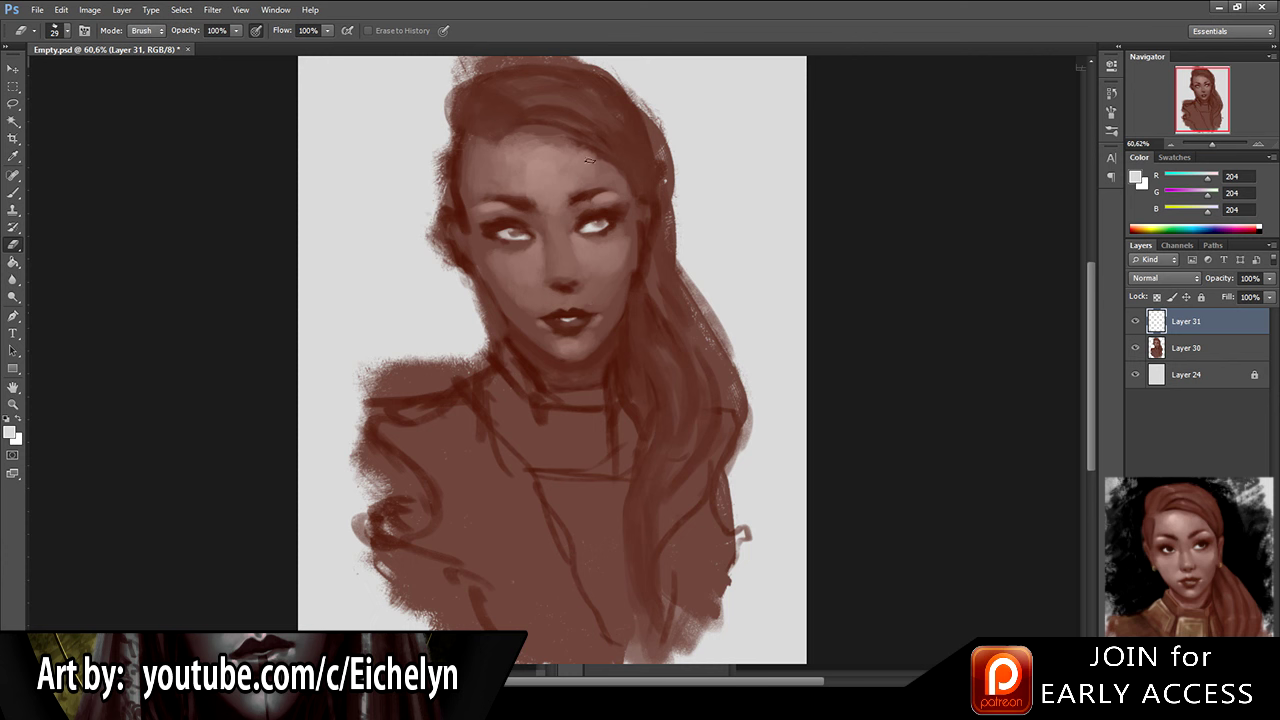
Step: Return to the Brush at size 34 and sample a light skin tone from the forehead
key("b")
right_click(231, 158)
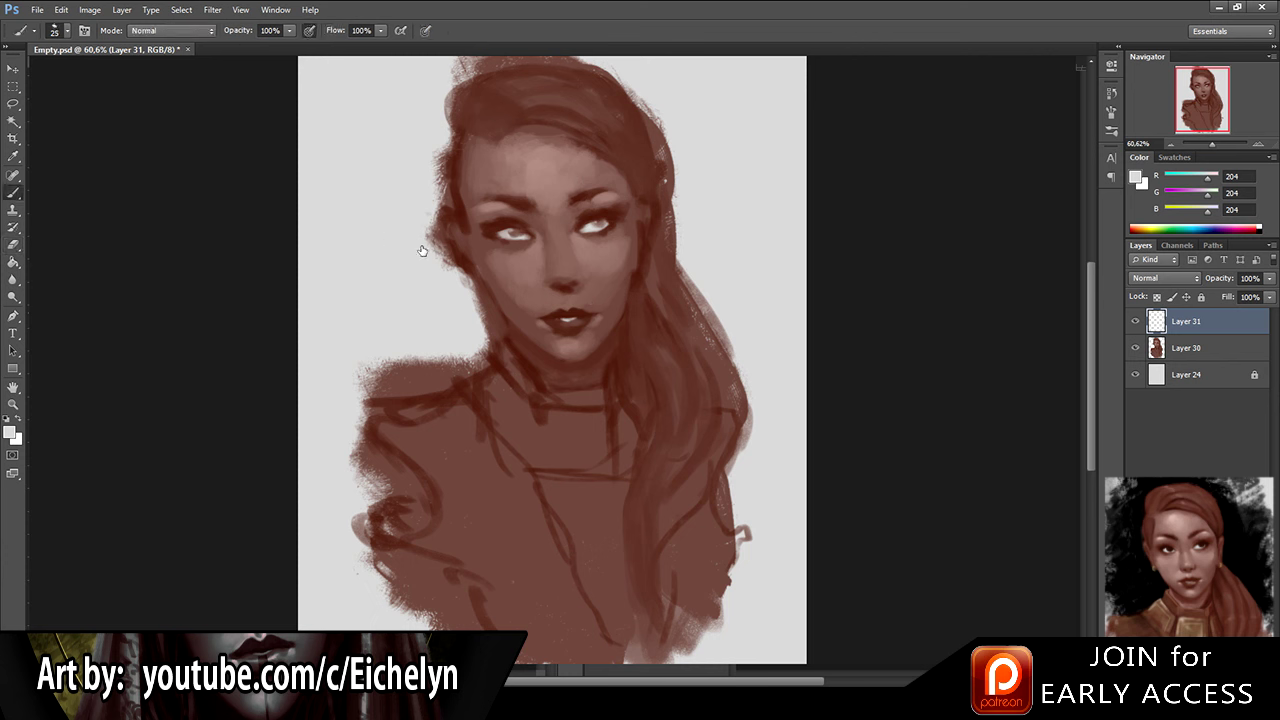
left_click(661, 358)
key("bracketleft")
key("bracketleft")
key("bracketleft")
key("bracketleft")
key("bracketleft")
key("bracketleft")
left_click(343, 120, "alt")
left_click(580, 166, "alt")
left_click(543, 175, "alt")
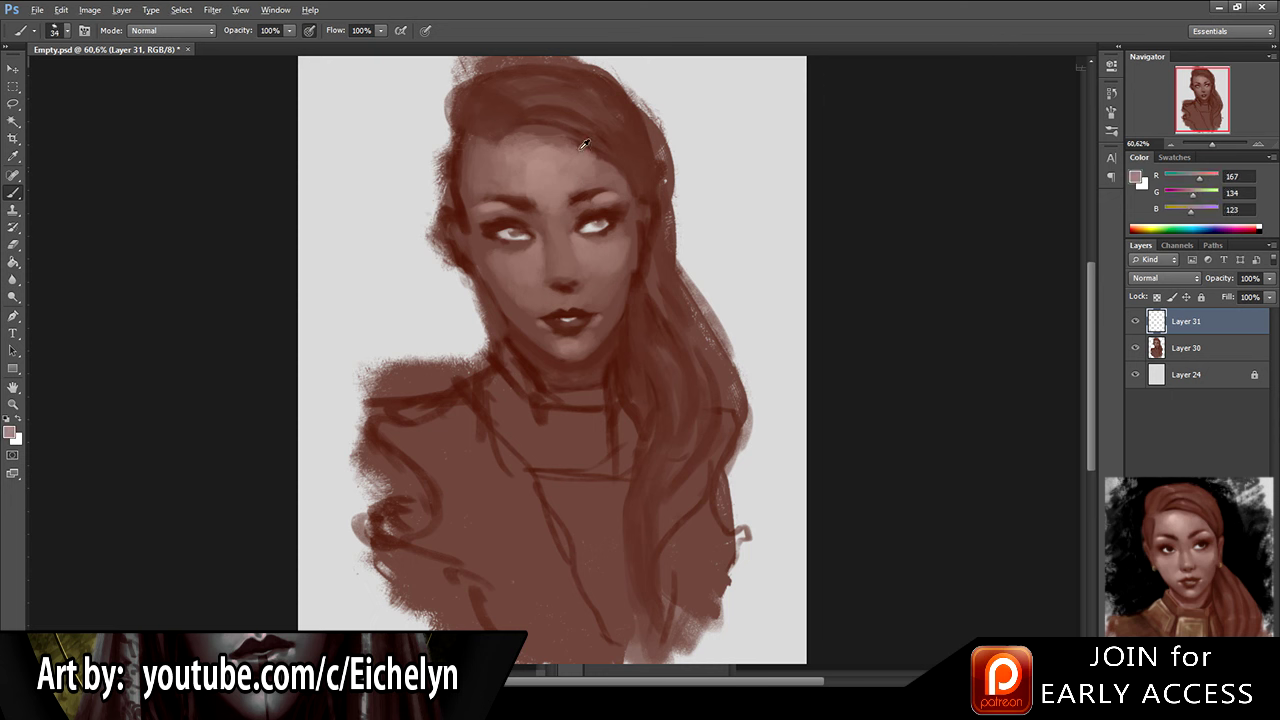
Step: Dab a paler skin tone (215, 187, 177) on the centre of the forehead with a size 70 brush
key("i")
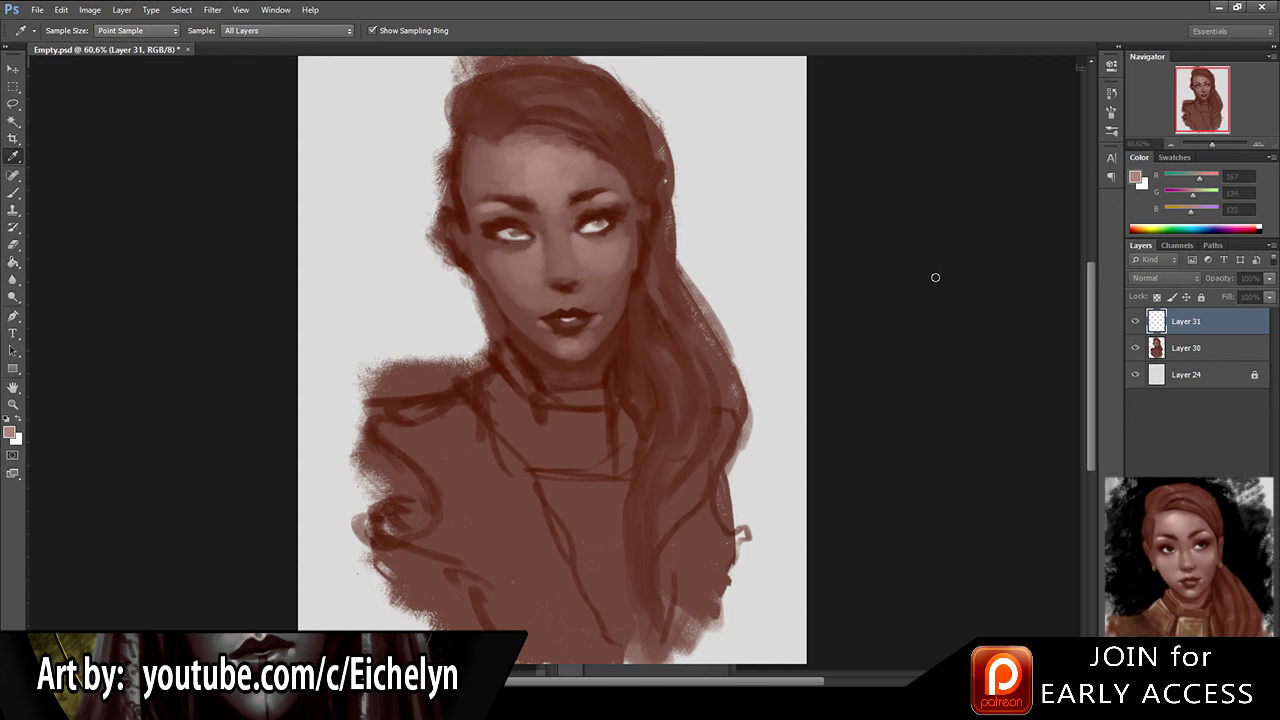
key("b")
left_click(565, 183)
key("bracketright")
key("bracketright")
key("bracketright")
key("bracketright")
left_click_drag(409, 106, 413, 122)
key("ctrl+z")
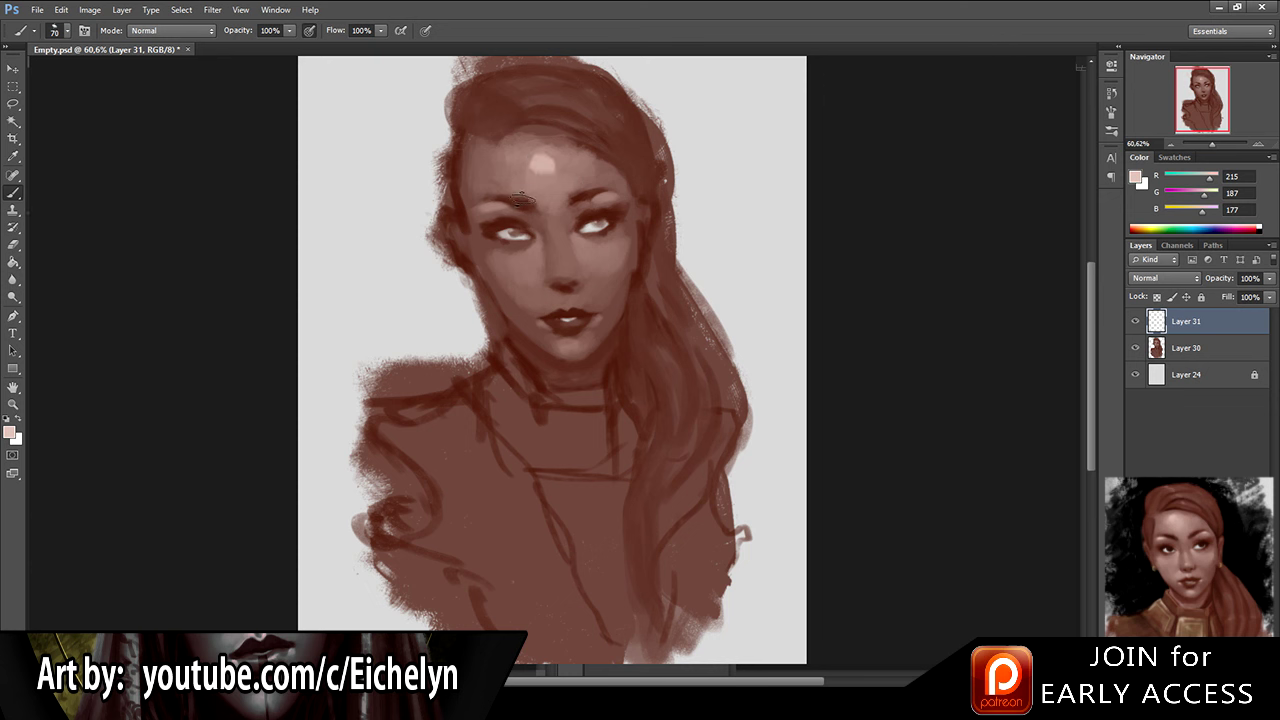
Step: Blend the pale forehead highlight into the surrounding skin with intermediate tones sampled around it
left_click(542, 158, "alt")
left_click(536, 159, "alt")
left_click(525, 161, "alt")
left_click(530, 167, "alt")
left_click(512, 164, "alt")
left_click(550, 158, "alt")
left_click(536, 174, "alt")
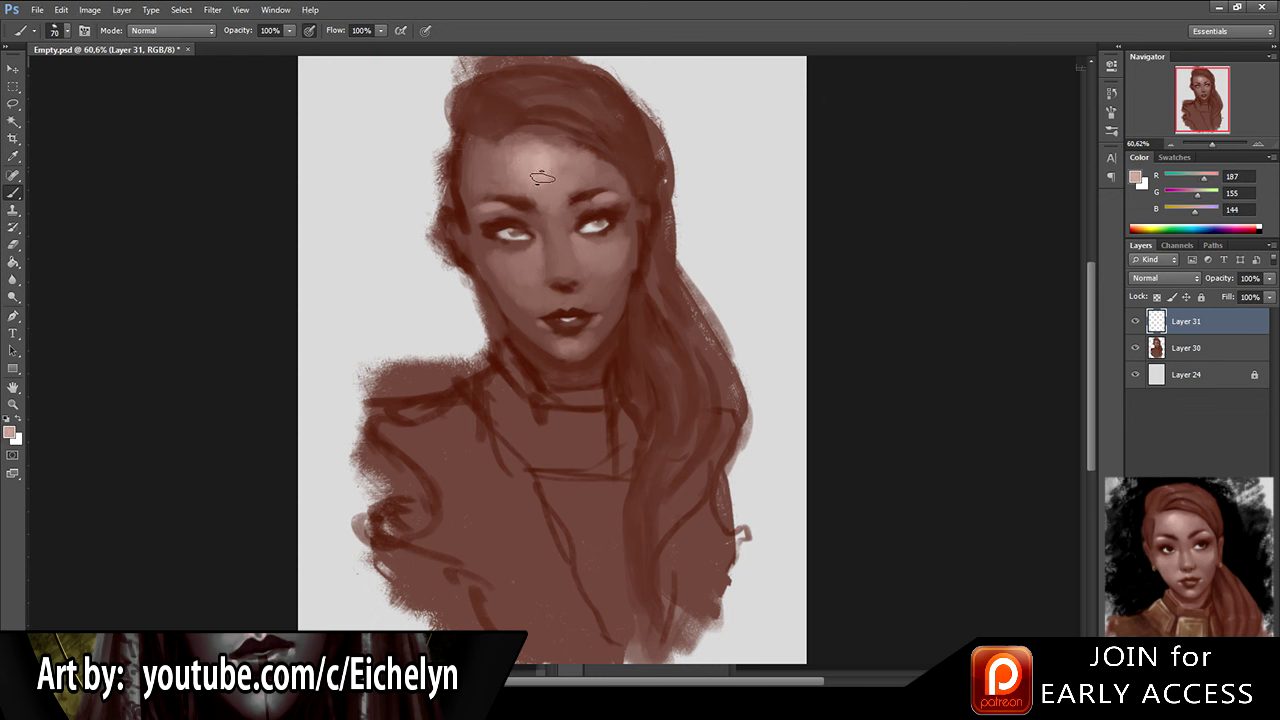
Step: Soften the forehead's light area towards the brows and temple using mid skin tones sampled across it
left_click(542, 179, "alt")
left_click(556, 178, "alt")
left_click(527, 154, "alt")
left_click(517, 153, "alt")
left_click(513, 158, "alt")
left_click(509, 174, "alt")
left_click(519, 172, "alt")
left_click(500, 176, "alt")
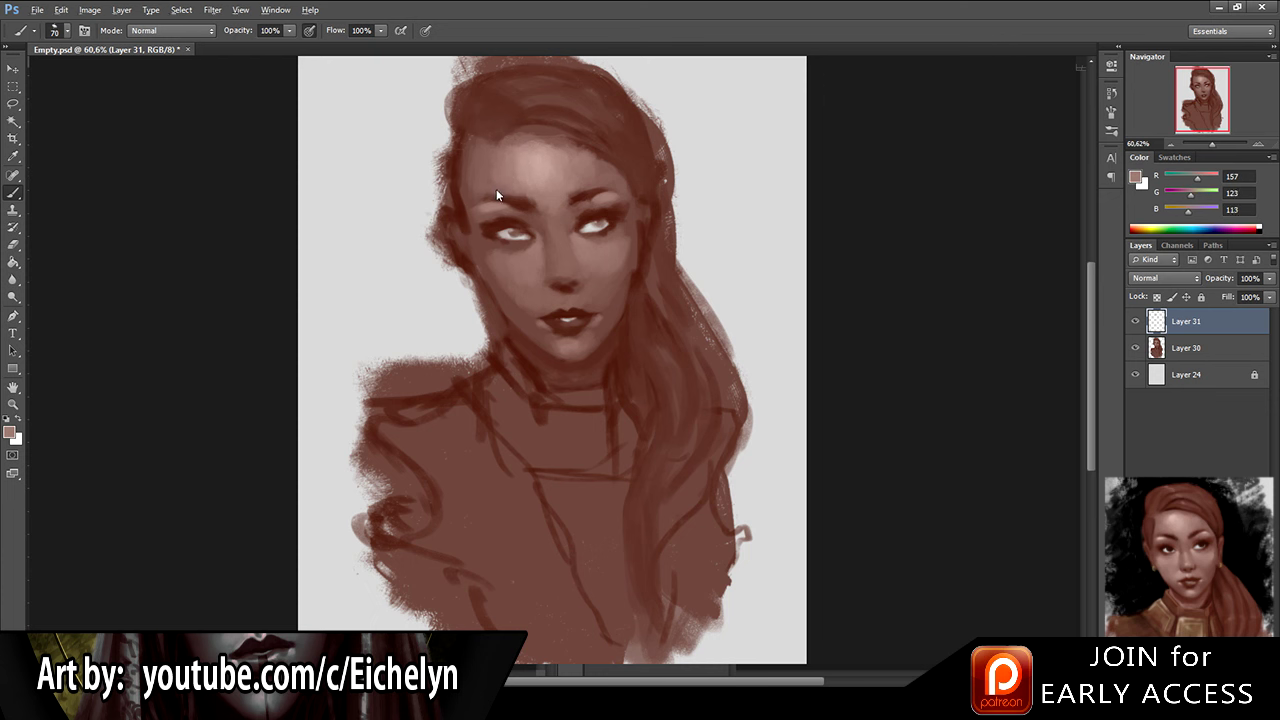
left_click(490, 168, "alt")
left_click(517, 170, "alt")
left_click(540, 164, "alt")
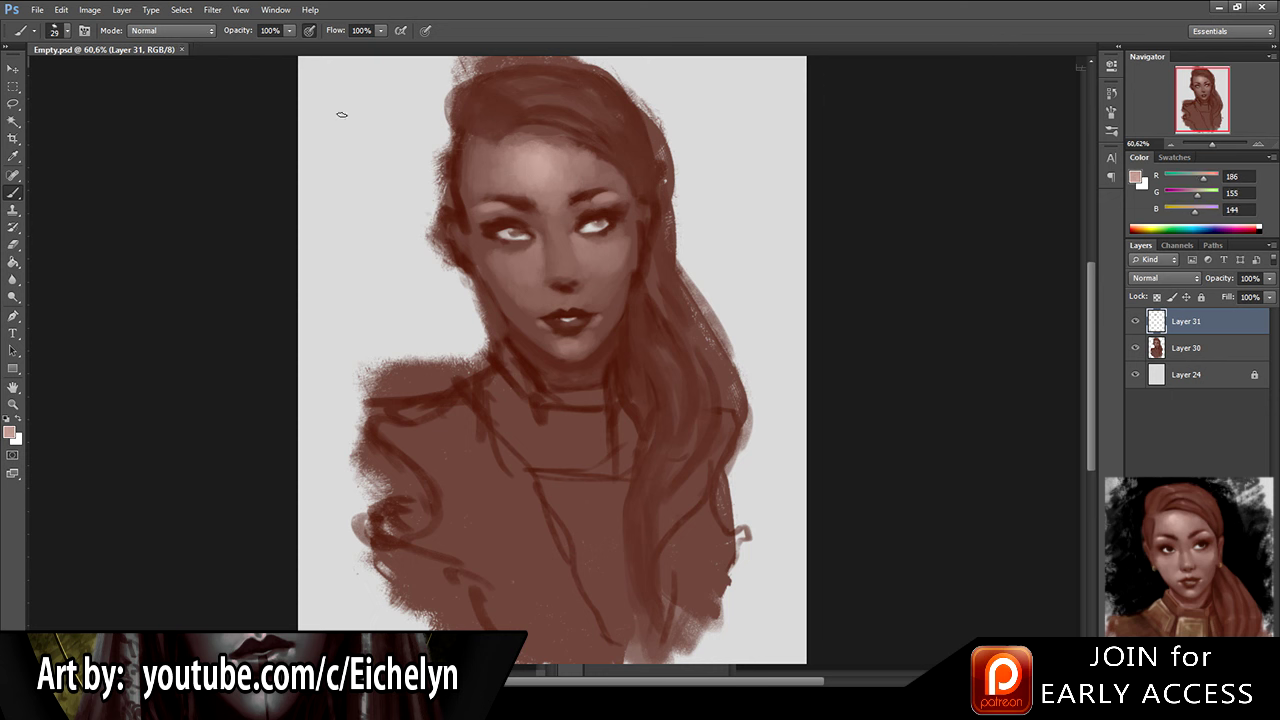
left_click_drag(354, 110, 375, 128)
key("ctrl+z")
key("e")
key("b")
Step: Lighten the skin below the inner corners of both eyes with a size 54 brush and save the document
left_click(536, 251, "alt")
left_click(360, 132, "alt")
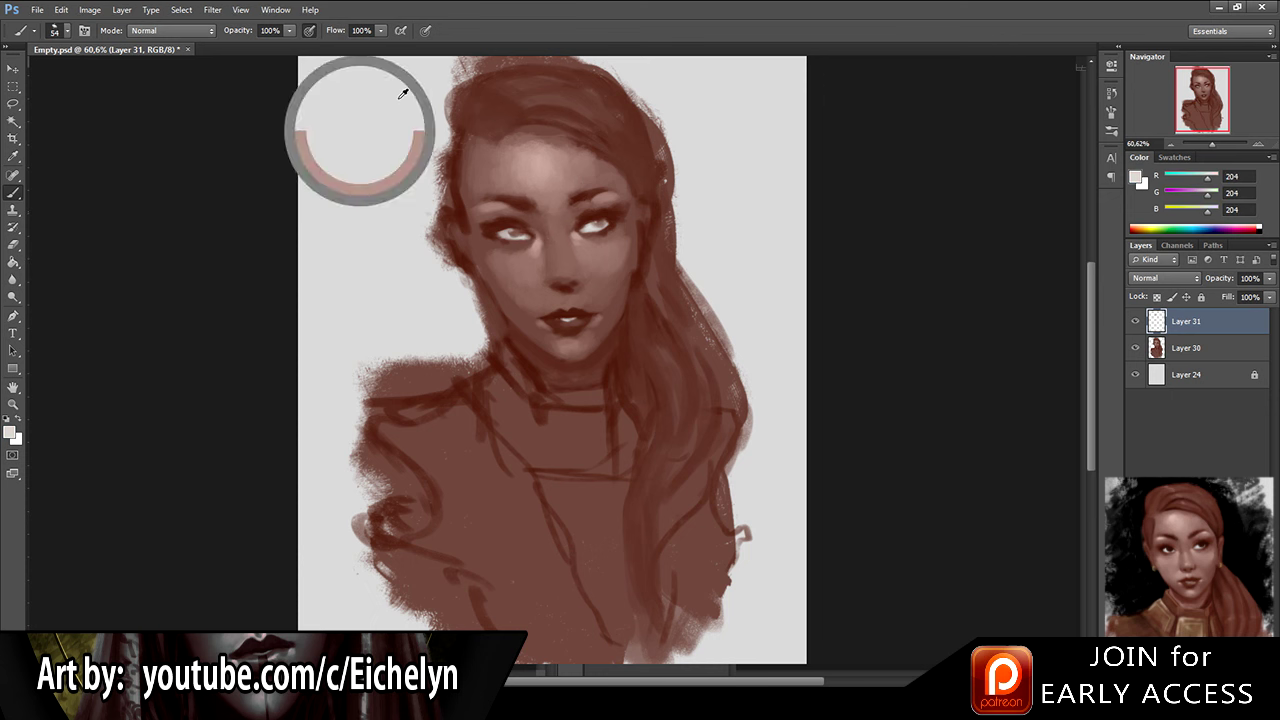
left_click(533, 250, "alt")
left_click(530, 254, "alt")
left_click(578, 236, "alt")
left_click(586, 246, "alt")
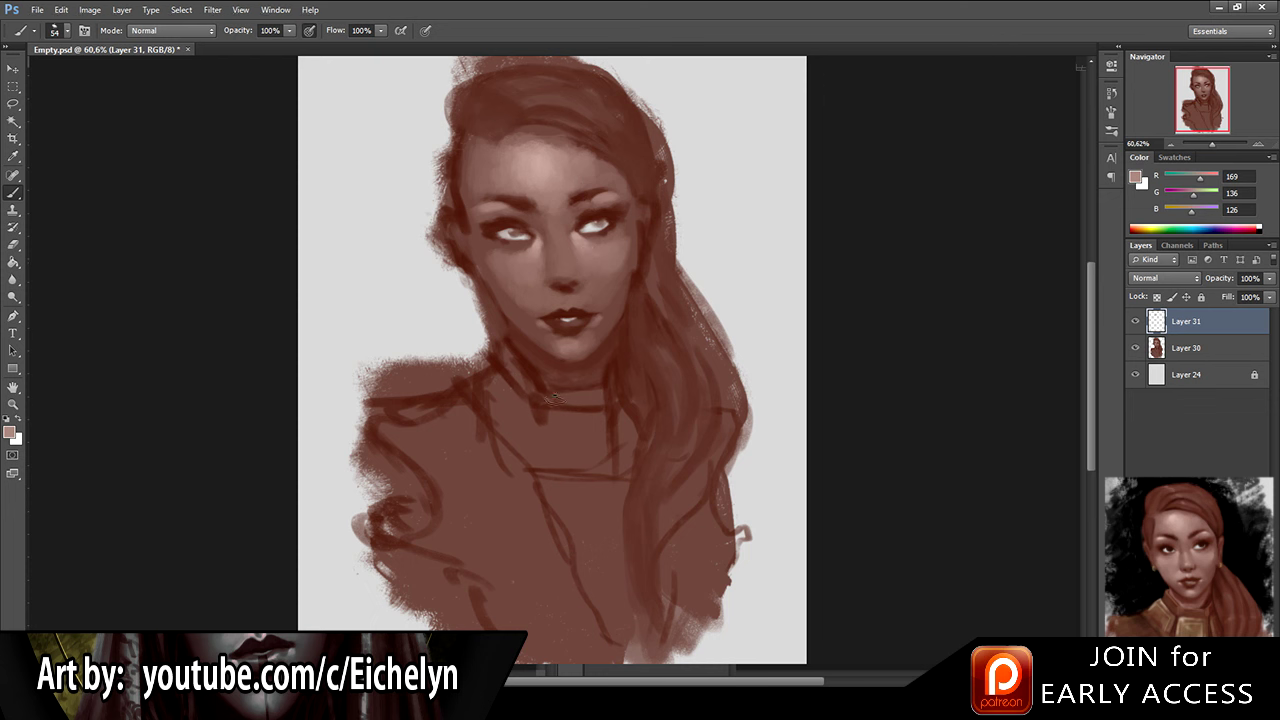
key("ctrl+s")
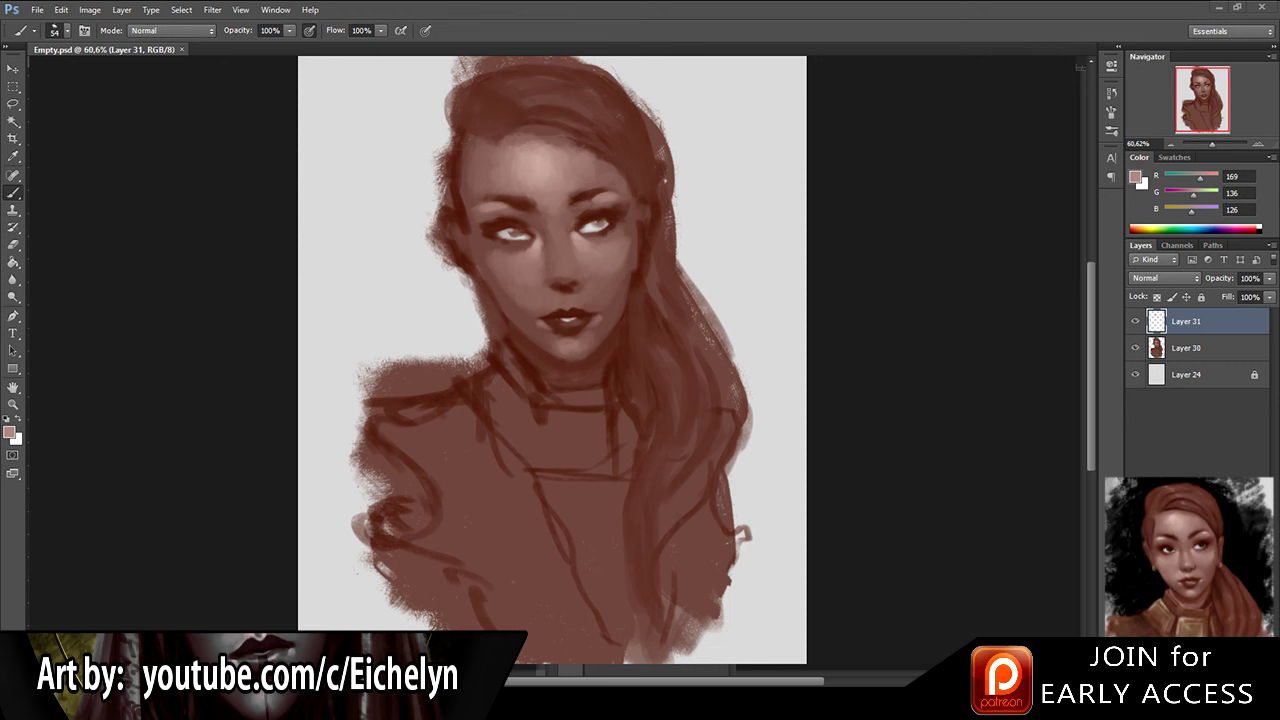
Step: Reduce the brush to size 24, merge Layers 31 and 30 and add a new layer
key("bracketleft")
key("bracketleft")
key("bracketleft")
left_click(351, 99, "alt")
left_click(1212, 350, "shift")
key("ctrl+e")
key("ctrl+shift+alt+n")
Step: Paint a lighter skin tone along the bridge of the nose with a size 37 brush, blending it with tones sampled nearby
left_click(562, 166, "alt")
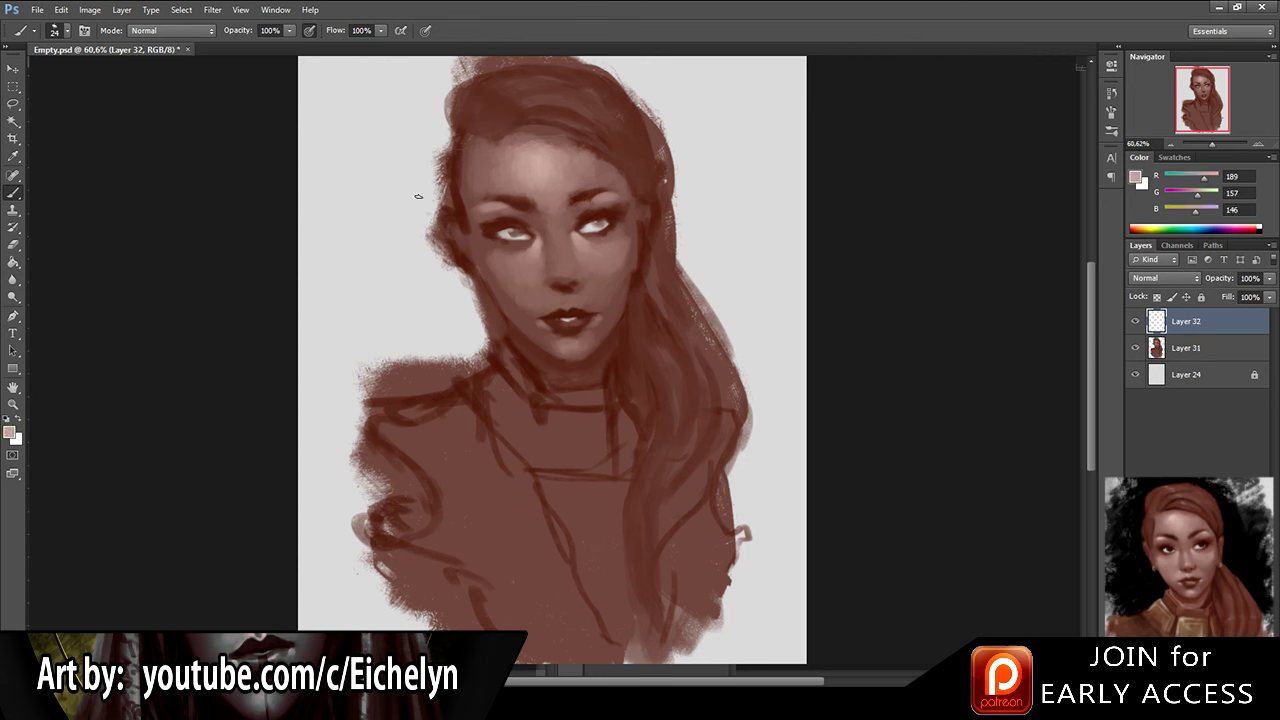
key("bracketright")
left_click(560, 250, "alt")
left_click(563, 250, "alt")
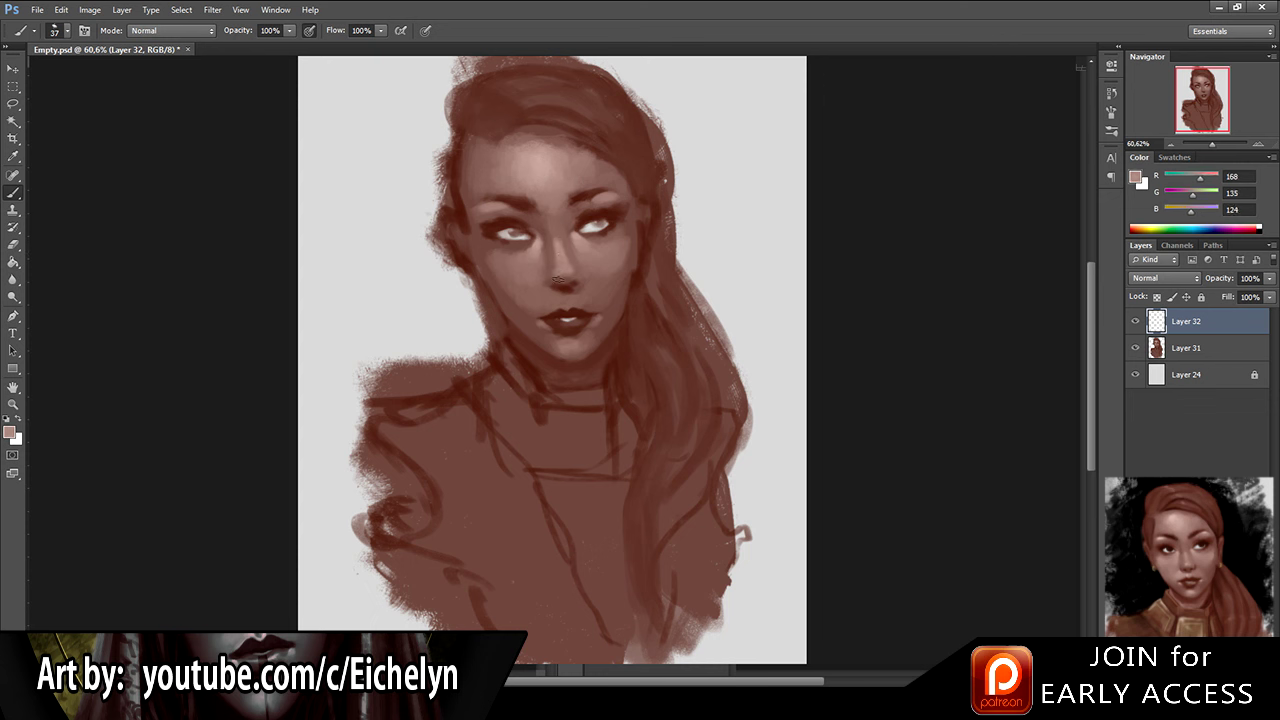
left_click(558, 248, "alt")
left_click(548, 254, "alt")
left_click(569, 251, "alt")
Step: Soften the tip and underside of the nose with mid skin tones sampled down the nose
left_click(567, 260, "alt")
left_click(566, 276, "alt")
left_click(567, 289, "alt")
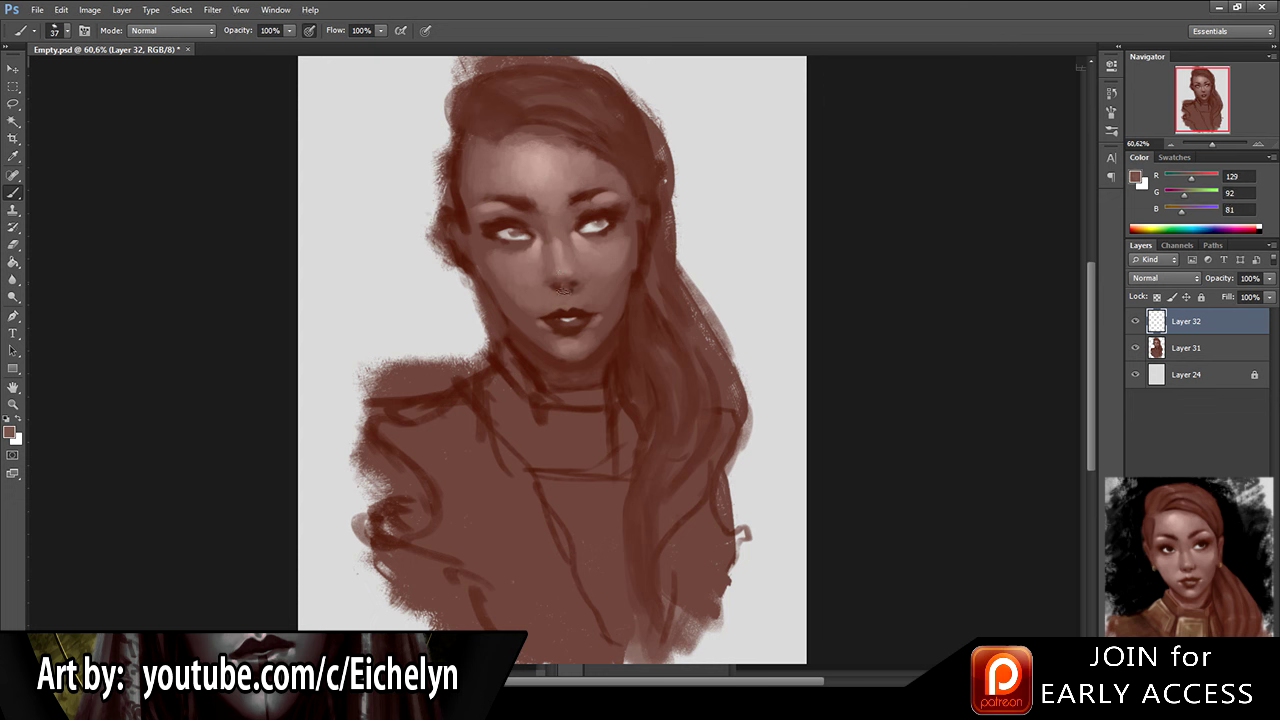
left_click(561, 286, "alt")
left_click(561, 288, "alt")
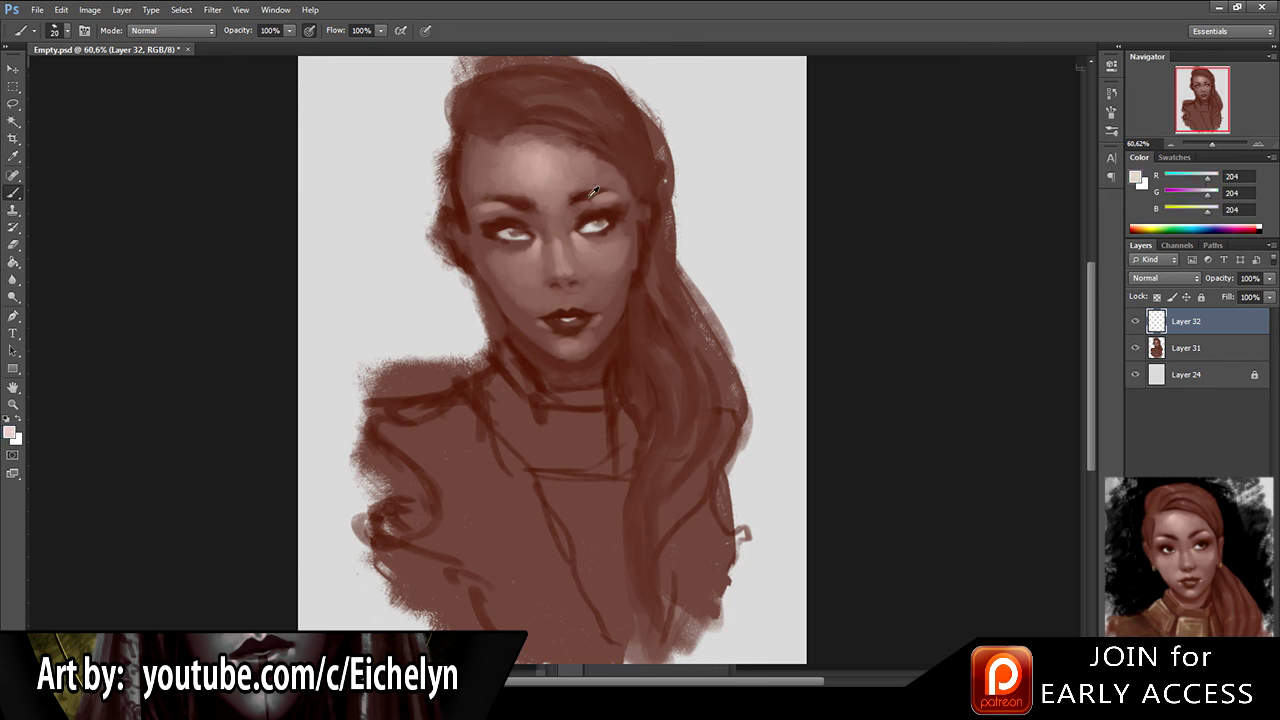
Step: Refine the nostrils and nose wings with a size 20 brush, using darker reddish tones sampled around the nose
left_click(561, 282, "alt")
left_click(561, 283, "alt")
left_click(558, 281, "alt")
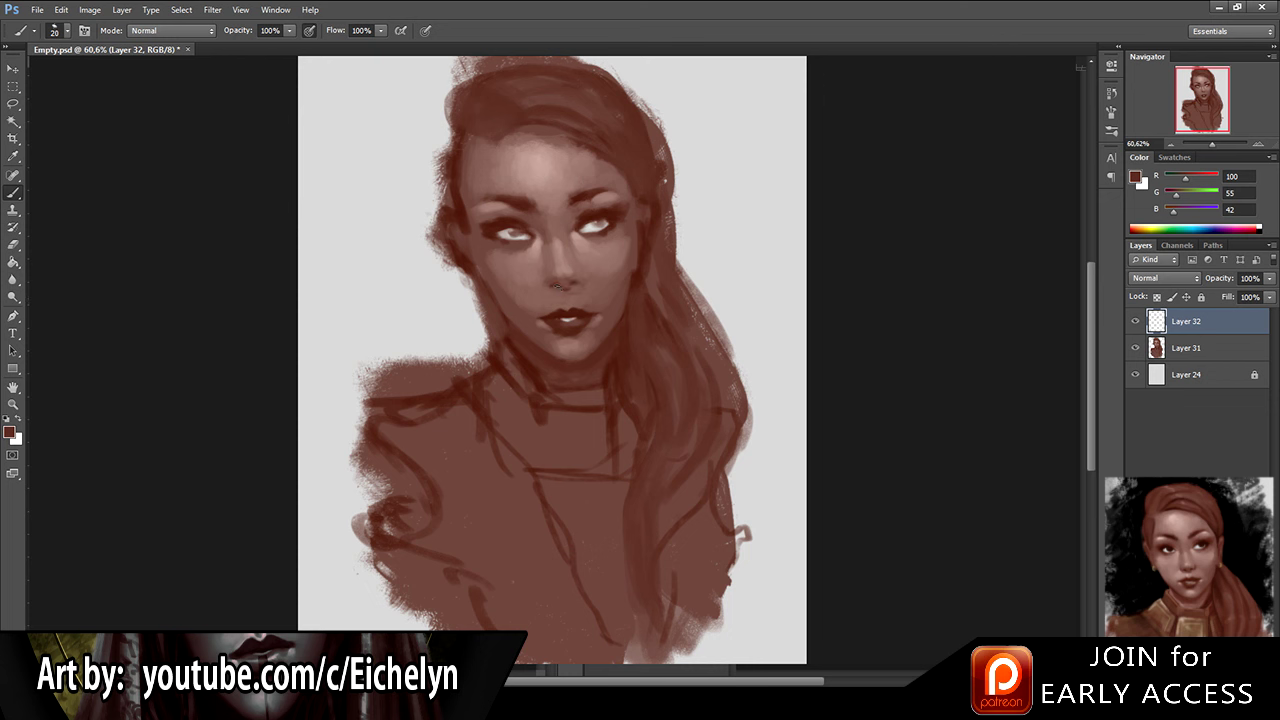
left_click(584, 274, "alt")
left_click(586, 268, "alt")
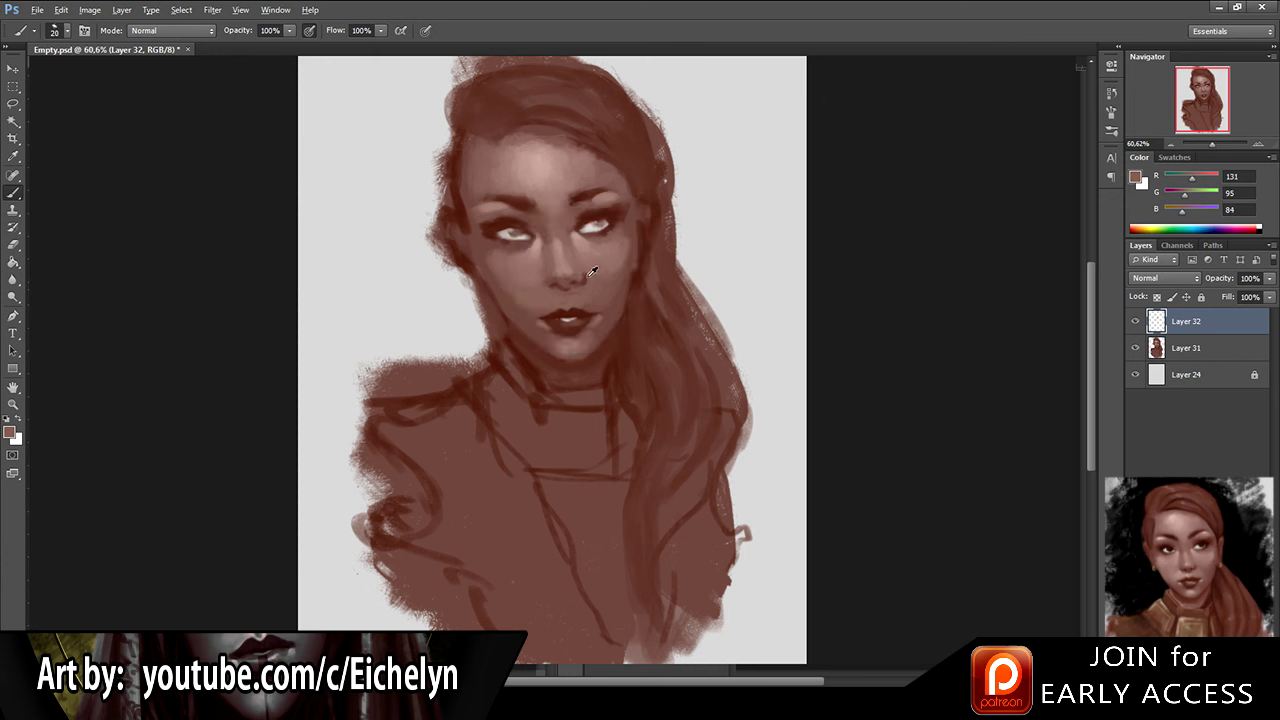
left_click(558, 281, "alt")
left_click(553, 281, "alt")
left_click(546, 283, "alt")
Step: Merge Layers 32 and 31 and add a new layer
left_click(1178, 347, "shift")
key("ctrl+e")
key("ctrl+shift+alt+n")
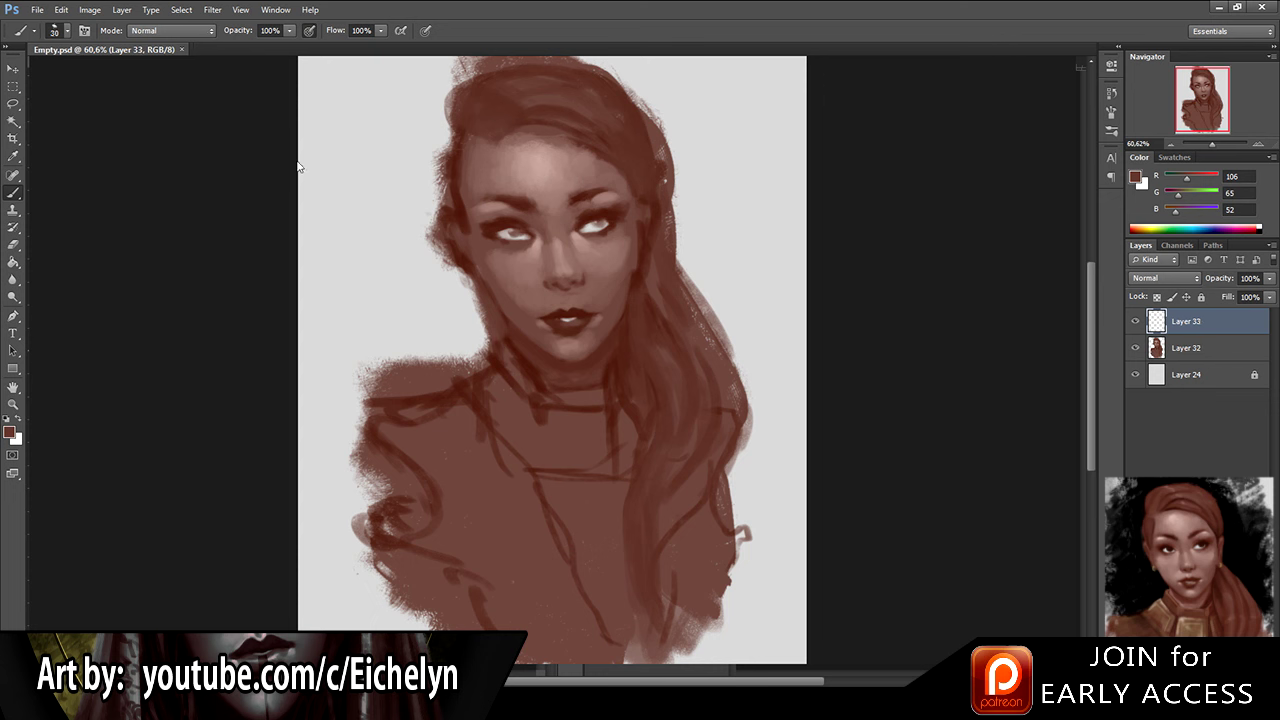
Step: Darken the underside of the nose with a dark red-brown (101, 57, 43) and switch to the Eraser
key("bracketright")
left_click(556, 284, "alt")
left_click_drag(557, 284, 569, 283)
key("e")
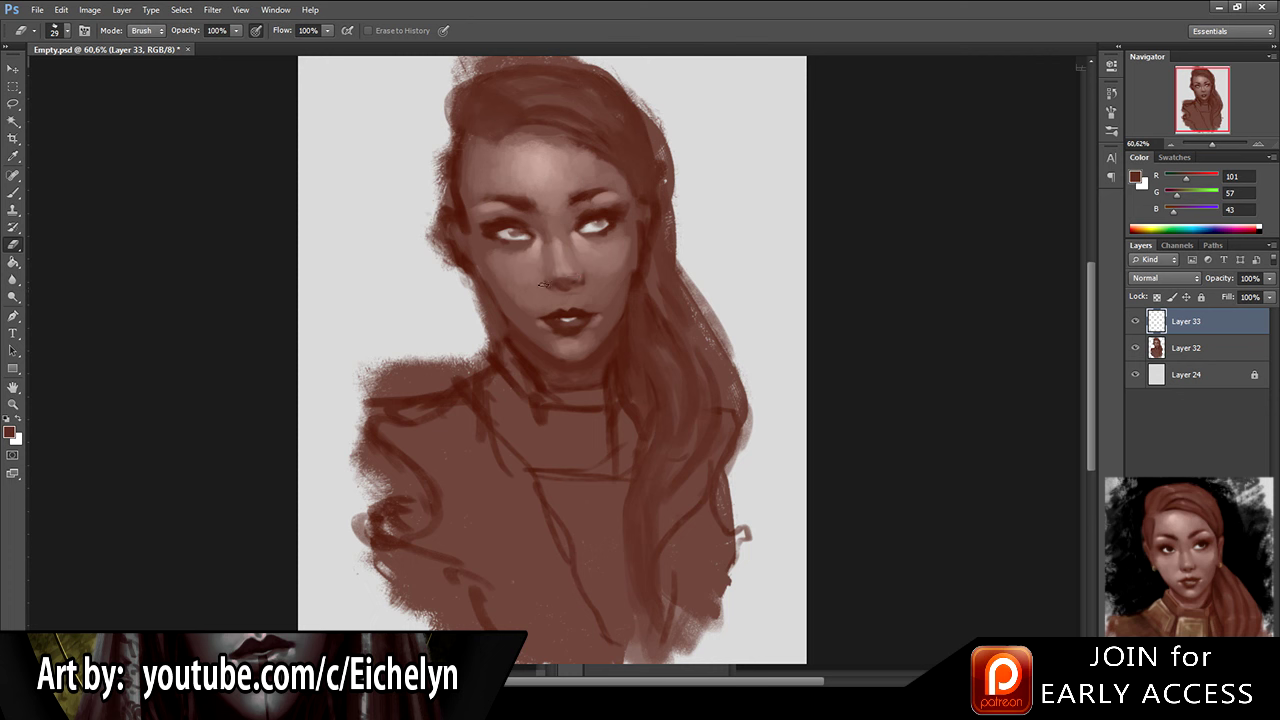
Step: Merge Layers 33 and 32 and add another new layer
left_click(1203, 348, "shift")
key("ctrl+e")
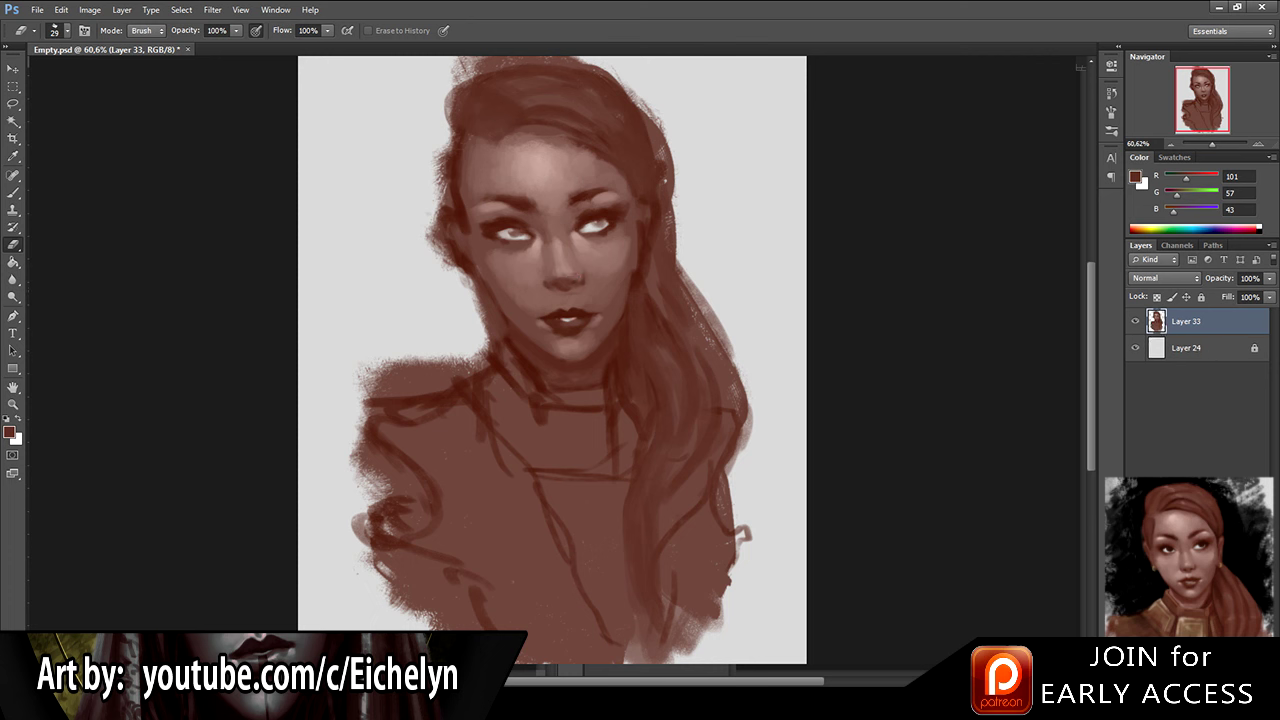
key("ctrl+shift+alt+n")
Step: Paint a light skin highlight (177, 145, 135) between the nose and upper lip with a size 23 brush and clean it with the Eraser
key("b")
left_click(566, 256, "alt")
key("bracketleft")
left_click(424, 106, "alt")
left_click(553, 160, "alt")
left_click(565, 301, "alt")
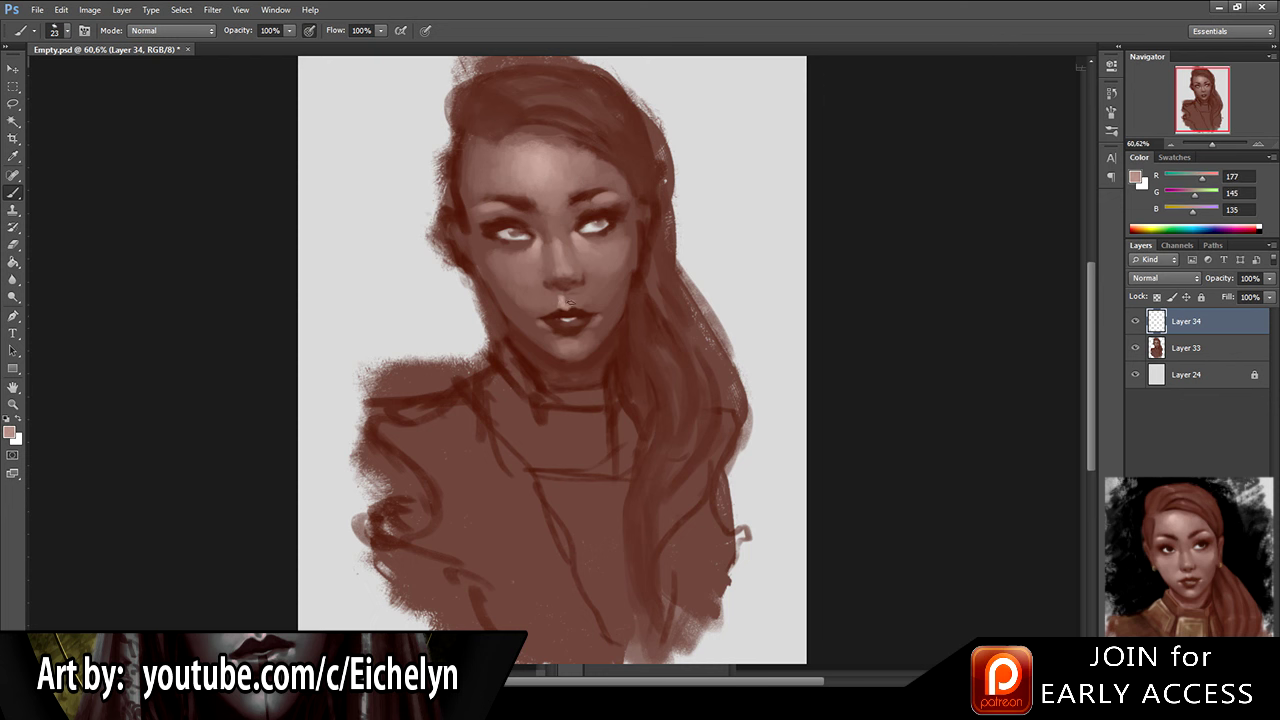
key("e")
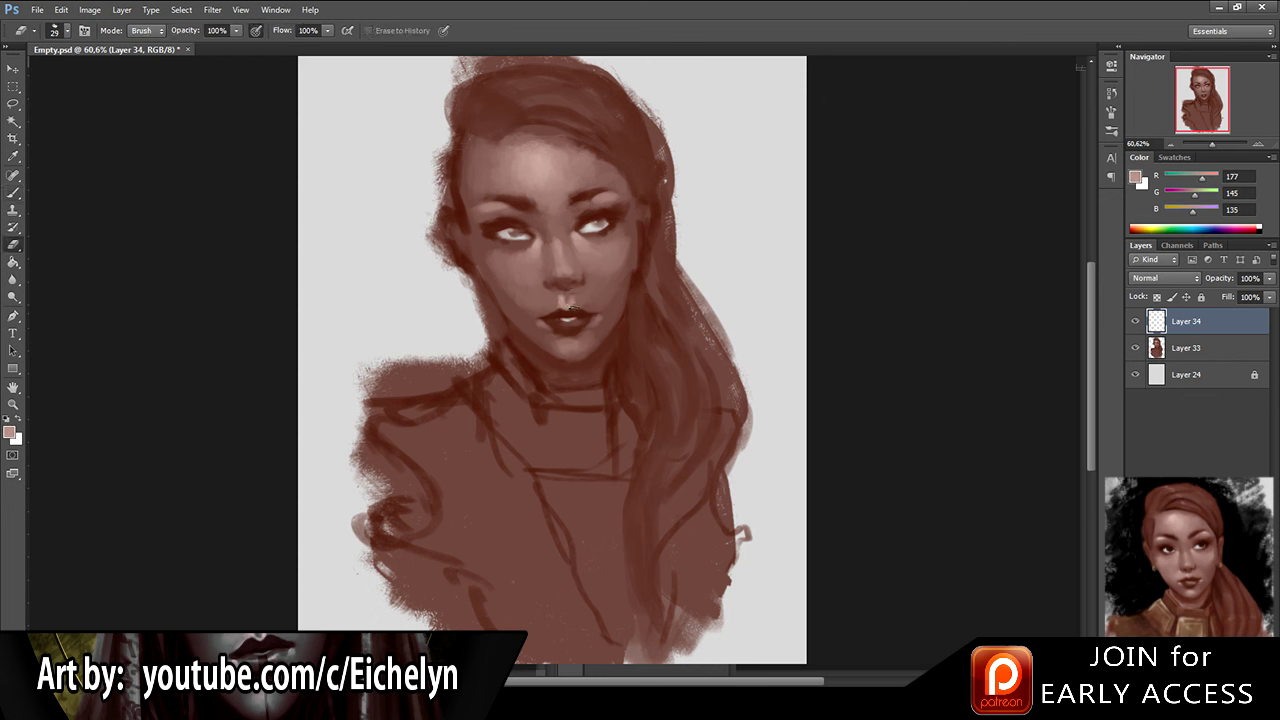
key("b")
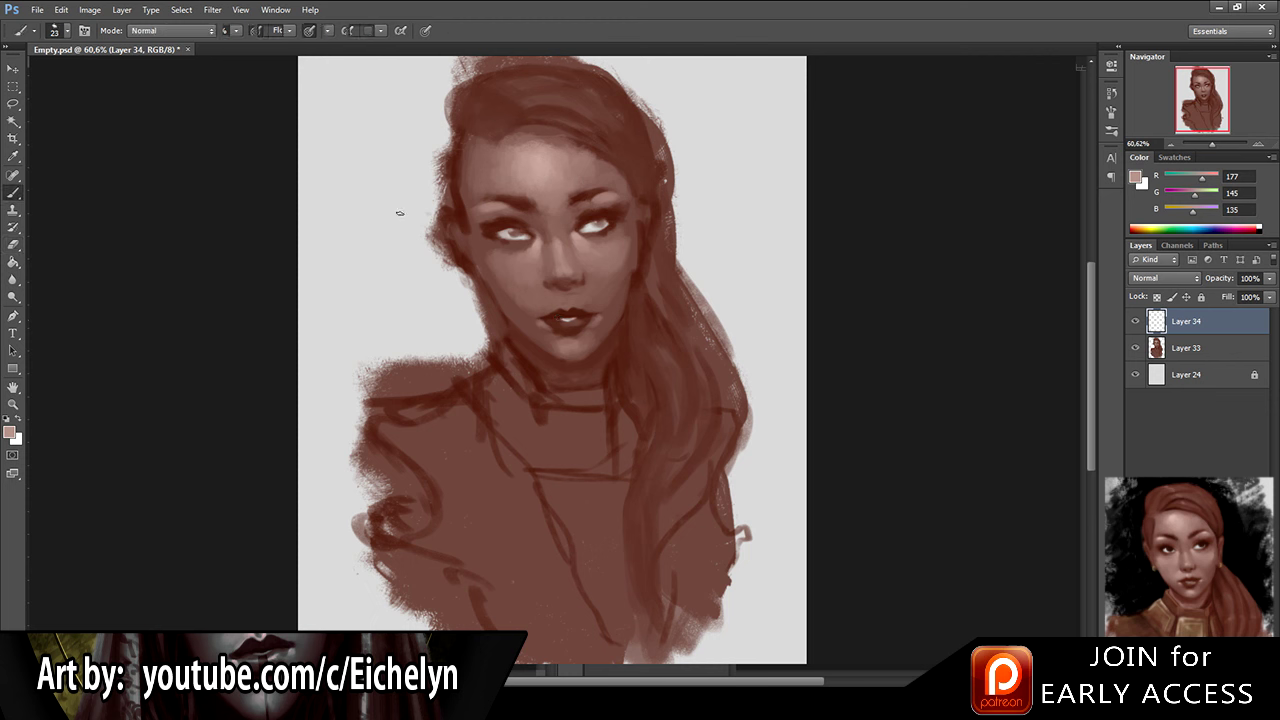
Step: Add a light skin stroke beside the mouth corner below the nose wing with a size 34 brush
left_click_drag(403, 124, 392, 153)
key("ctrl+z")
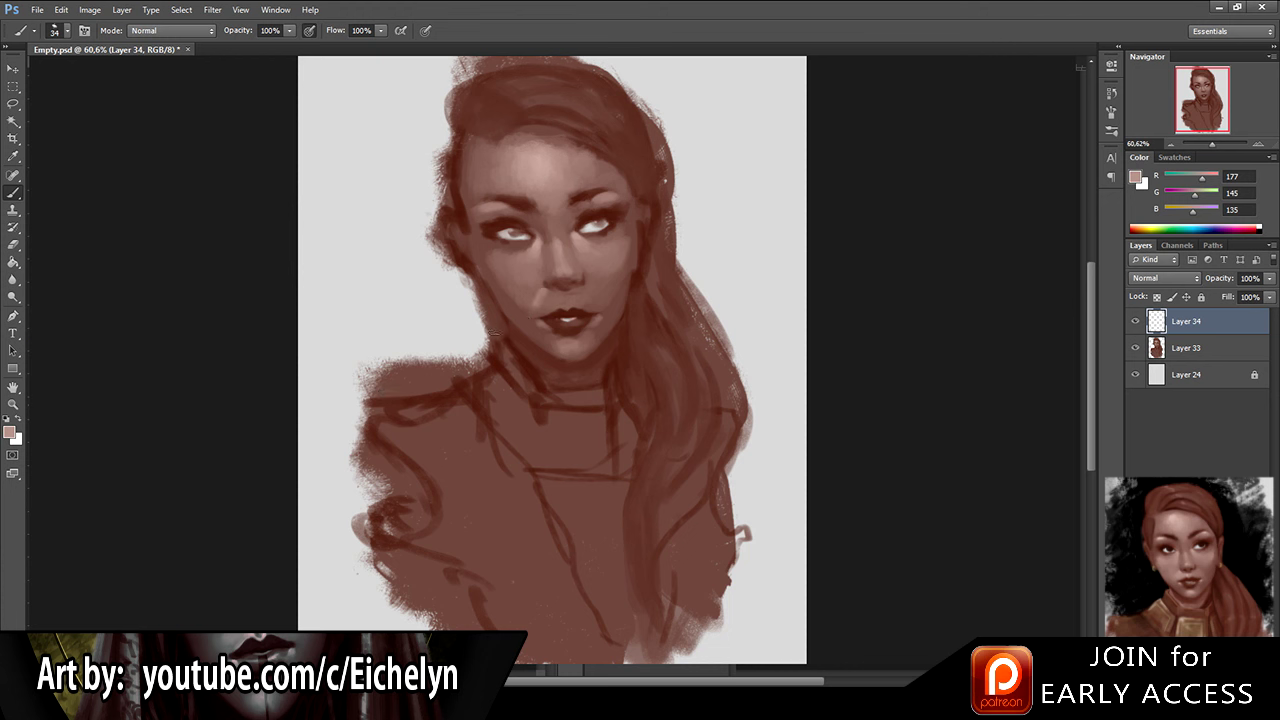
left_click(540, 299, "alt")
left_click(545, 293, "alt")
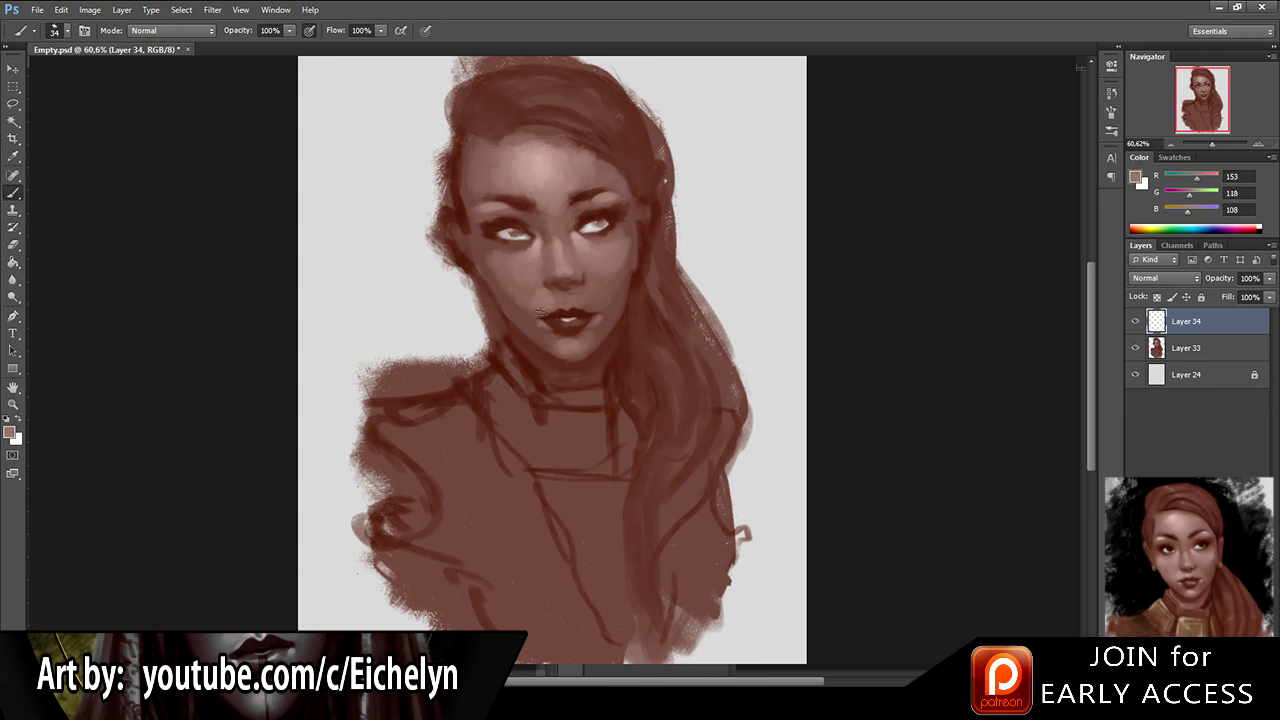
Step: Blend the light patch beside the mouth into the cheek with skin tones sampled from the cheek and under the eye
left_click(535, 288, "alt")
left_click(514, 292, "alt")
left_click(542, 288, "alt")
left_click(541, 240, "alt")
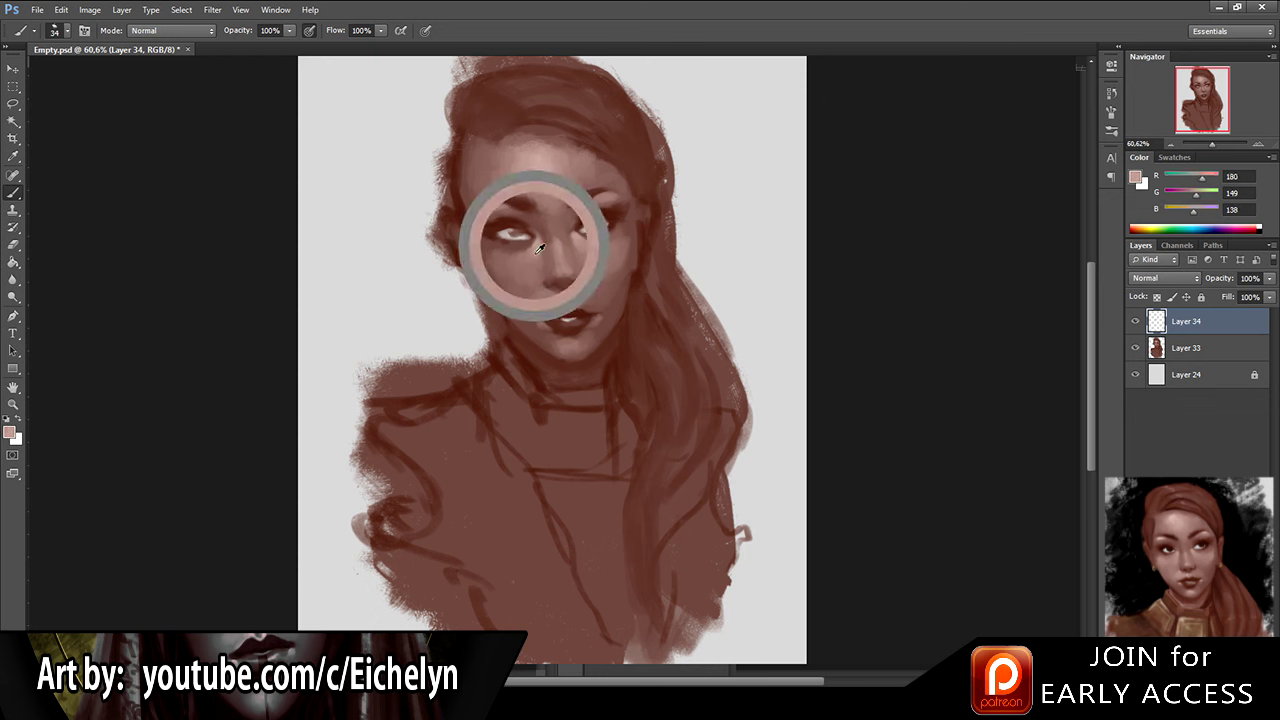
left_click(541, 290, "alt")
left_click(540, 291, "alt")
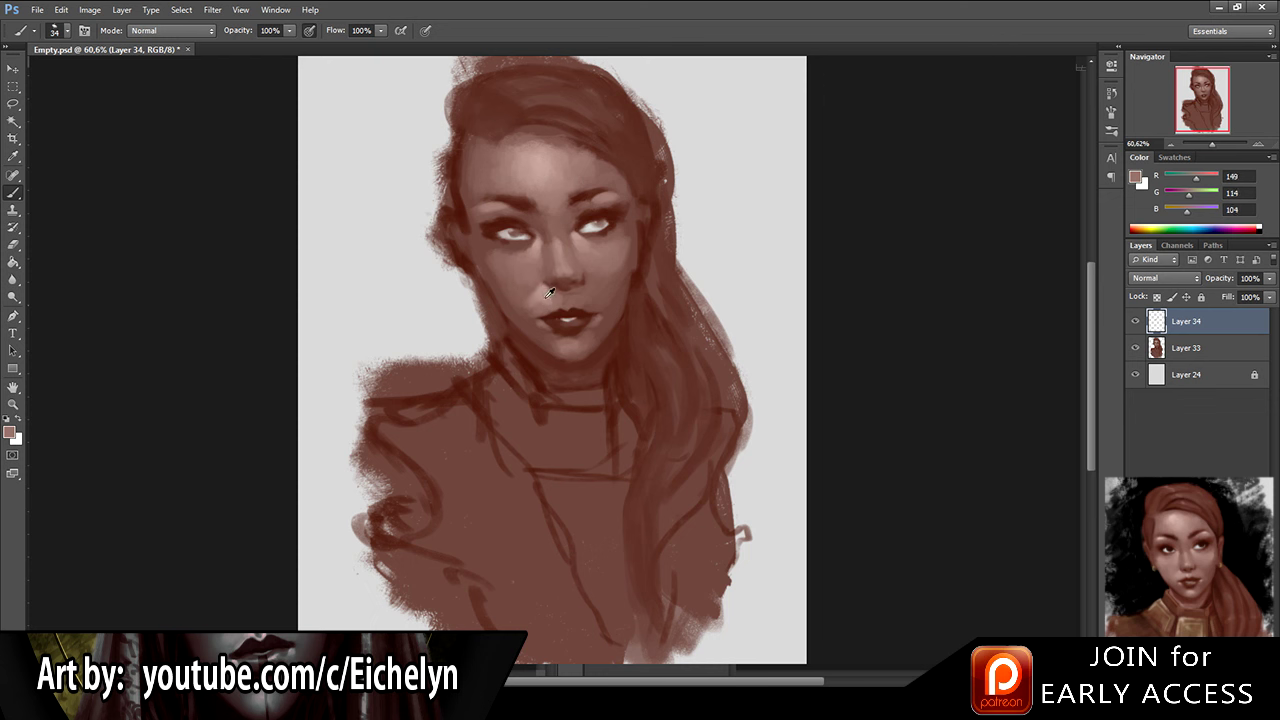
left_click(534, 244, "alt")
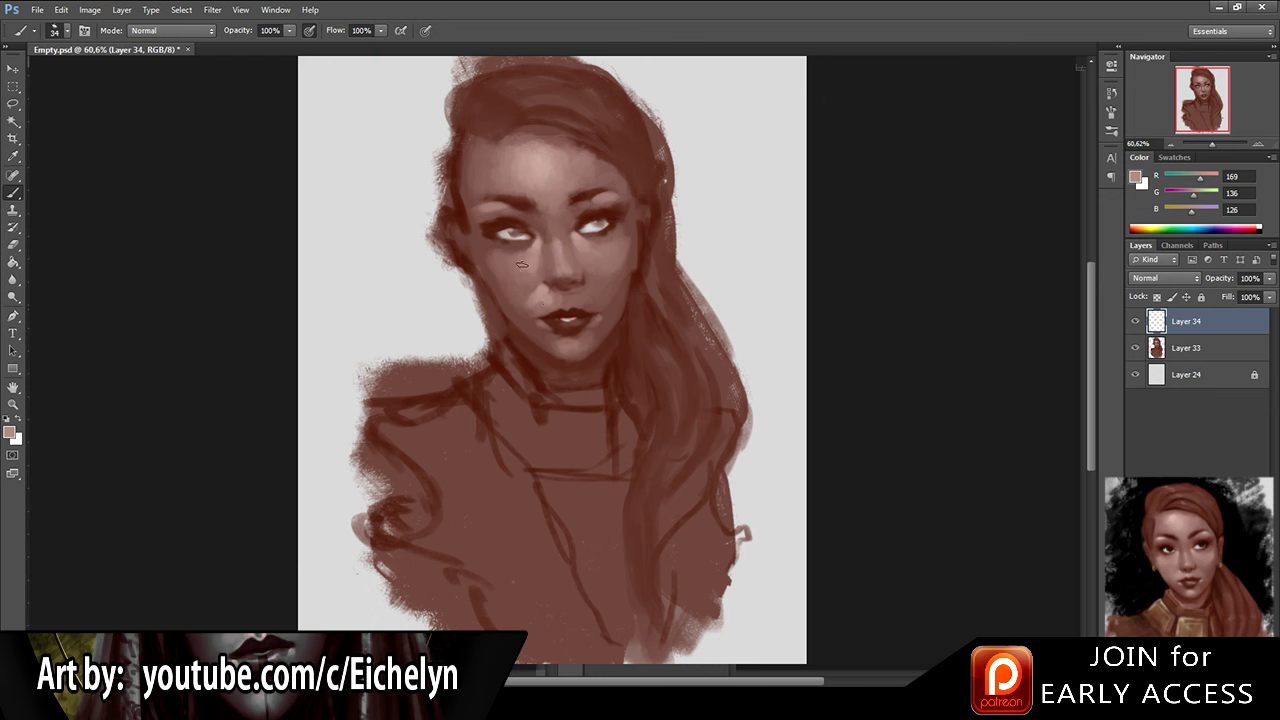
Step: Build up and smooth the cheek below the shadowed eye with a size 48 brush and sampled skin tones
key("]")
key("]")
key("]")
left_click(320, 157, "alt")
left_click(534, 259, "alt")
left_click(500, 264, "alt")
left_click(516, 267, "alt")
left_click(504, 281, "alt")
left_click(501, 269, "alt")
left_click(507, 278, "alt")
left_click(508, 283, "alt")
left_click(510, 283, "alt")
left_click(508, 283, "alt")
left_click(486, 254, "alt")
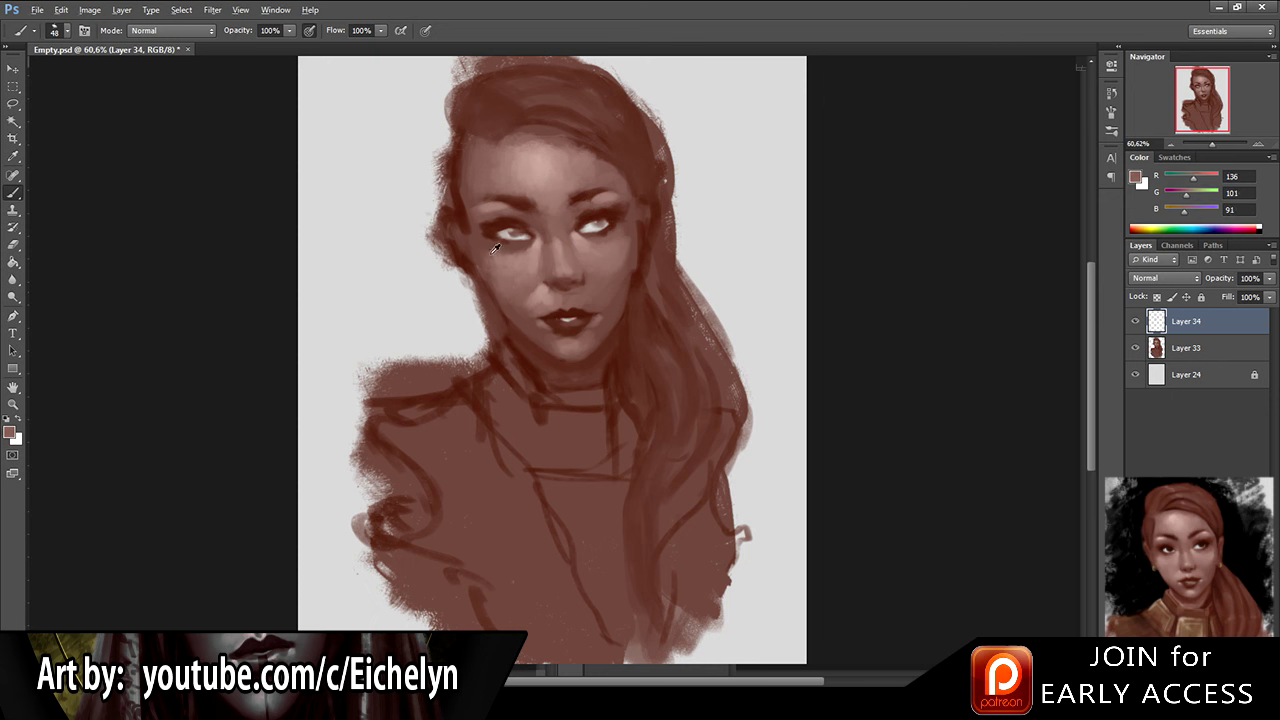
Step: Blend the lower cheek into the area beside the nose and mouth with tones sampled around it
left_click(494, 248, "alt")
left_click(521, 271, "alt")
left_click(528, 280, "alt")
left_click(527, 298, "alt")
left_click(531, 291, "alt")
left_click(536, 291, "alt")
left_click(520, 298, "alt")
left_click(508, 298, "alt")
left_click(514, 310, "alt")
left_click(535, 297, "alt")
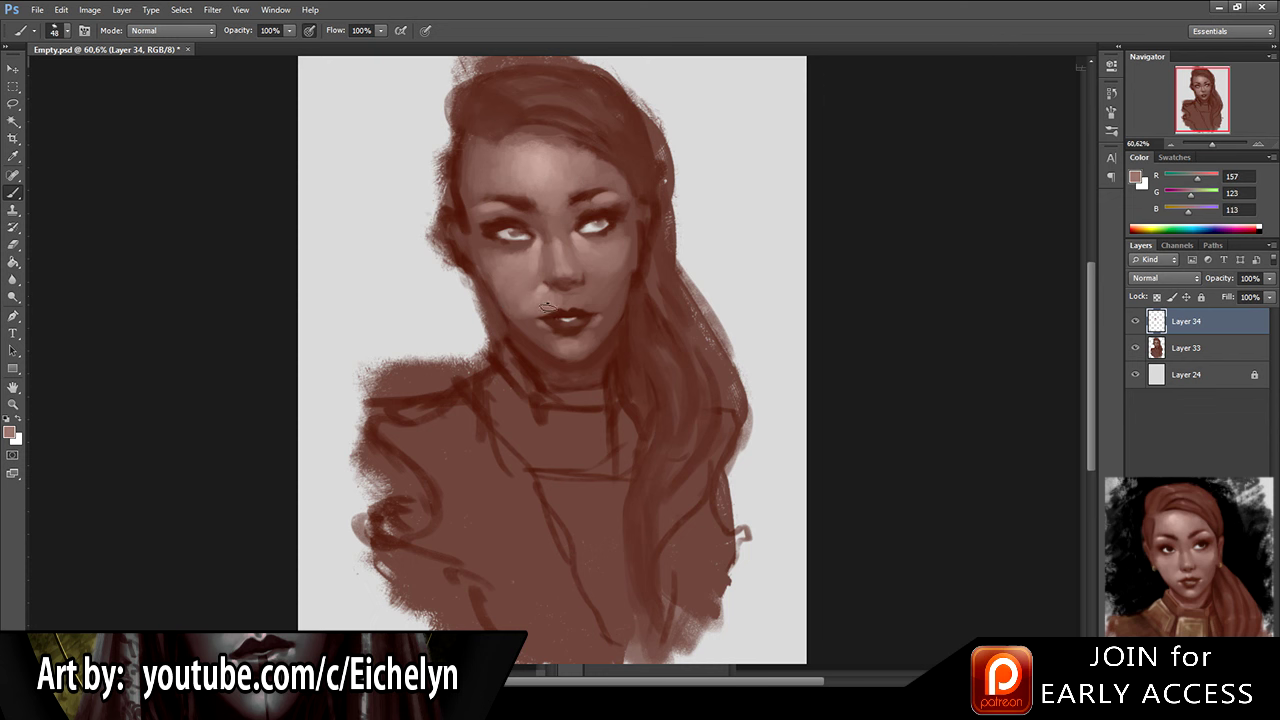
left_click(547, 286, "alt")
left_click(526, 300, "alt")
mouse_move(503, 262)
left_mouse_down()
mouse_move(466, 291)
mouse_move(506, 276)
left_mouse_up()
scroll(505, 276, "up", 1)
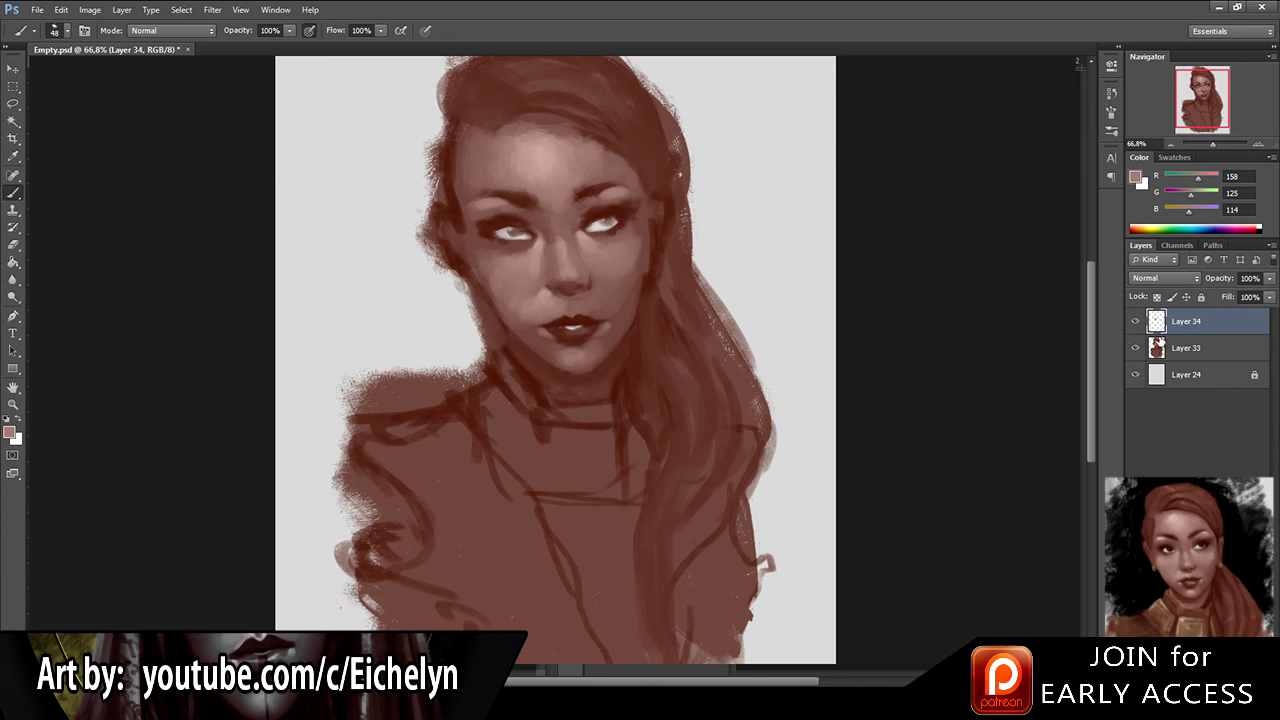
Step: Cover the lip highlight with dark lip colour (87, 39, 23) and repaint it in light grey with a size 24 brush
left_click(563, 318, "alt")
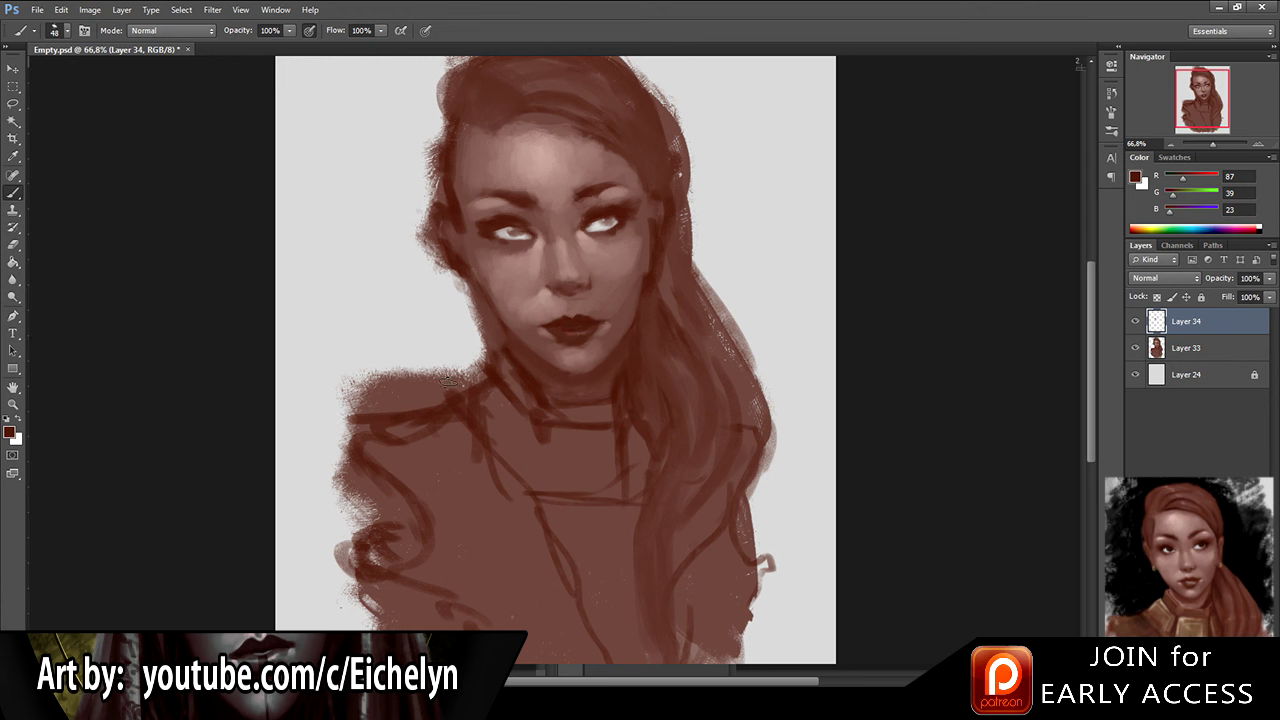
left_click_drag(563, 327, 585, 329)
left_click_drag(386, 171, 292, 169)
left_click(352, 124, "alt")
left_click_drag(566, 327, 580, 328)
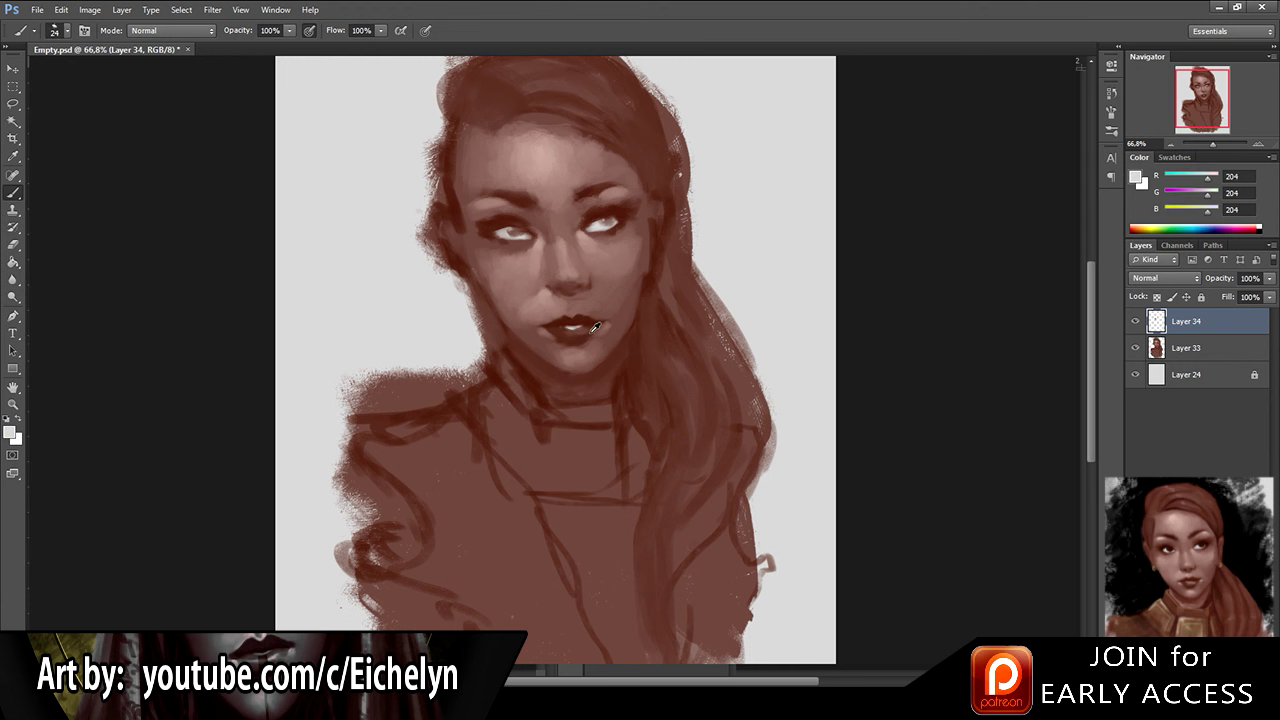
Step: Lighten the skin just above the upper lip with a light tone (172, 140, 129) sampled beside the nose
left_click(551, 286, "alt")
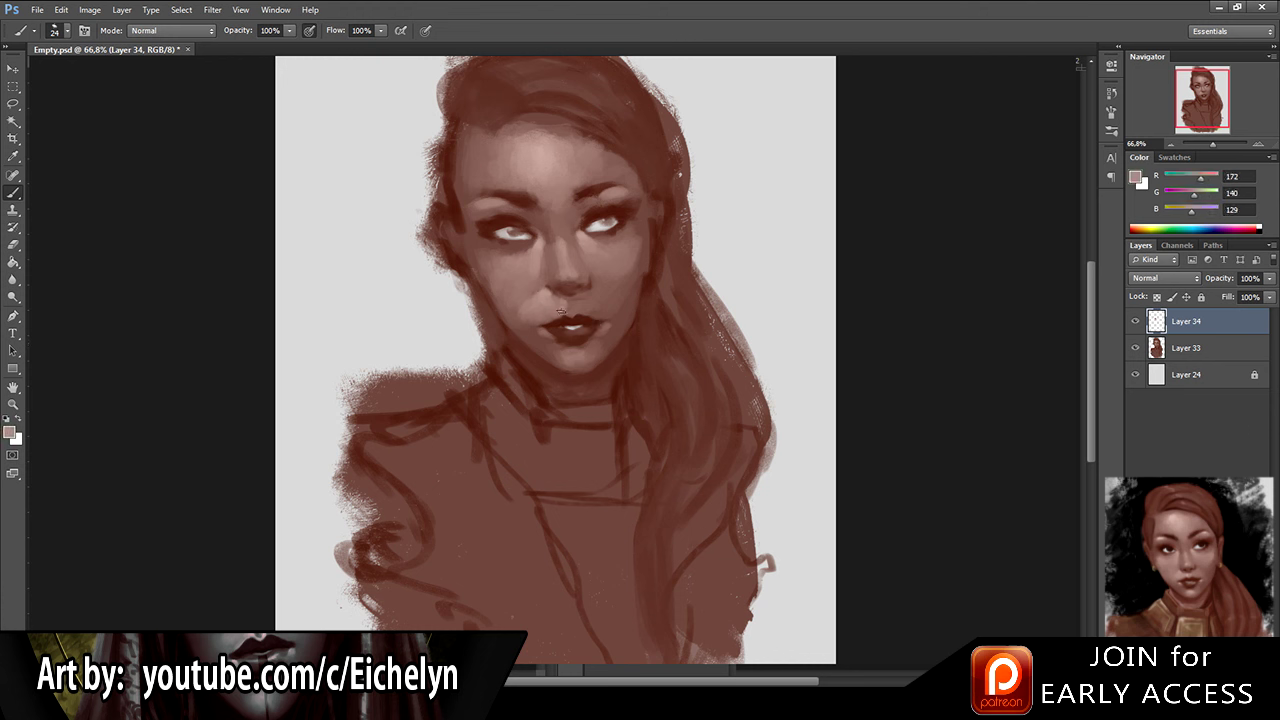
left_click(559, 310, "alt")
left_click(583, 300, "alt")
Step: Refine the shape of the highlight between the lips with pale grey and dark lip colour (88, 40, 24)
left_click(345, 115, "alt")
key("e")
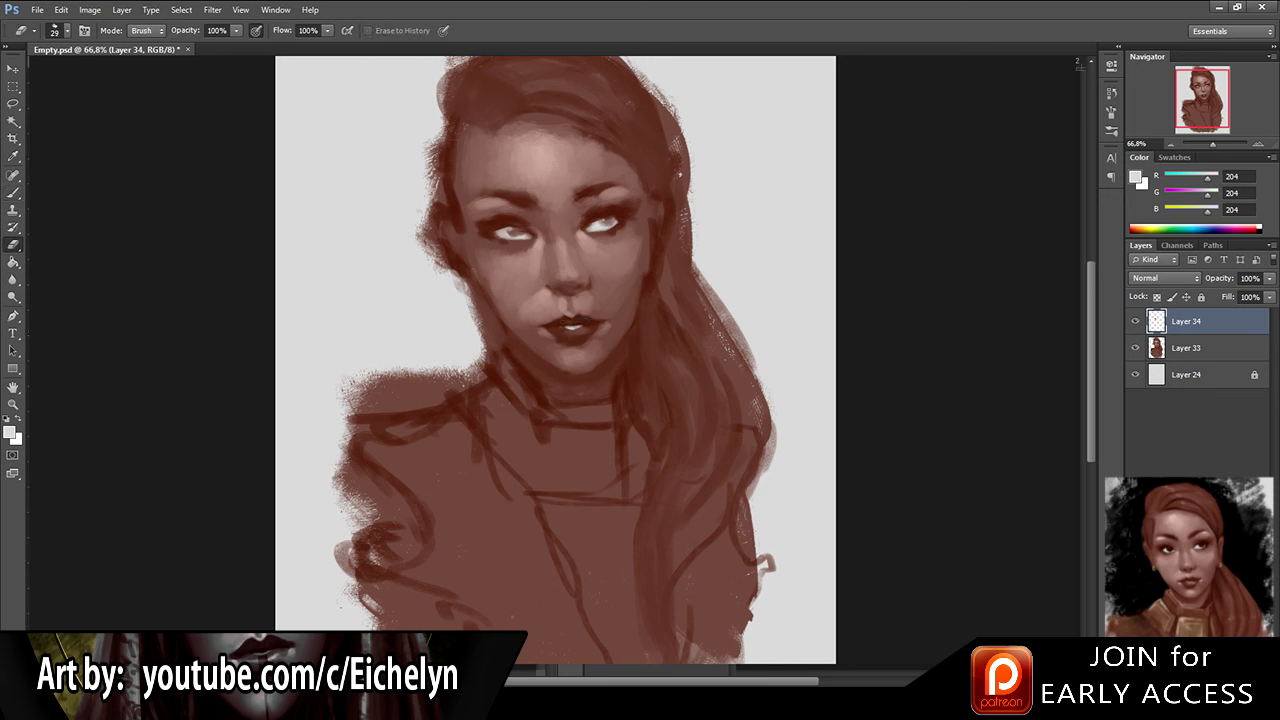
key("b")
left_click(567, 326, "alt")
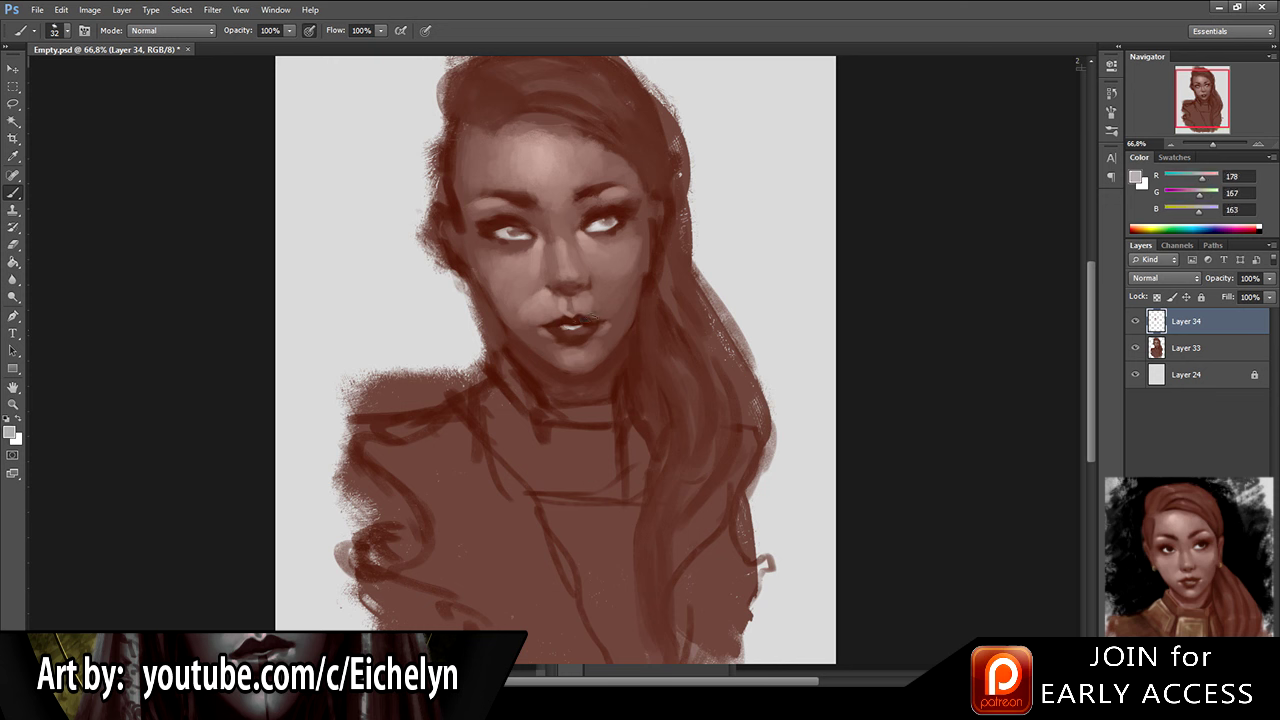
left_click(563, 326, "alt")
left_click(572, 323, "alt")
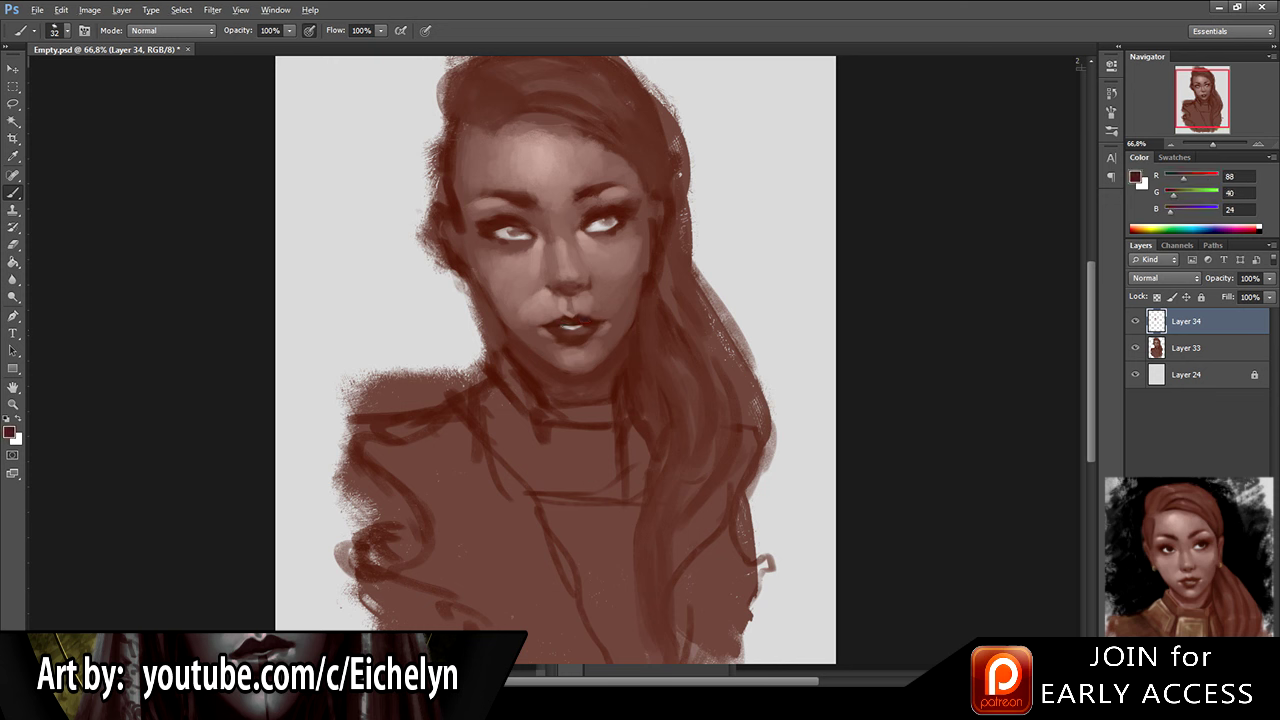
Step: Sample a light skin tone (165, 132, 121) from the cheek beside the nose for further painting there
left_click(526, 296, "alt")
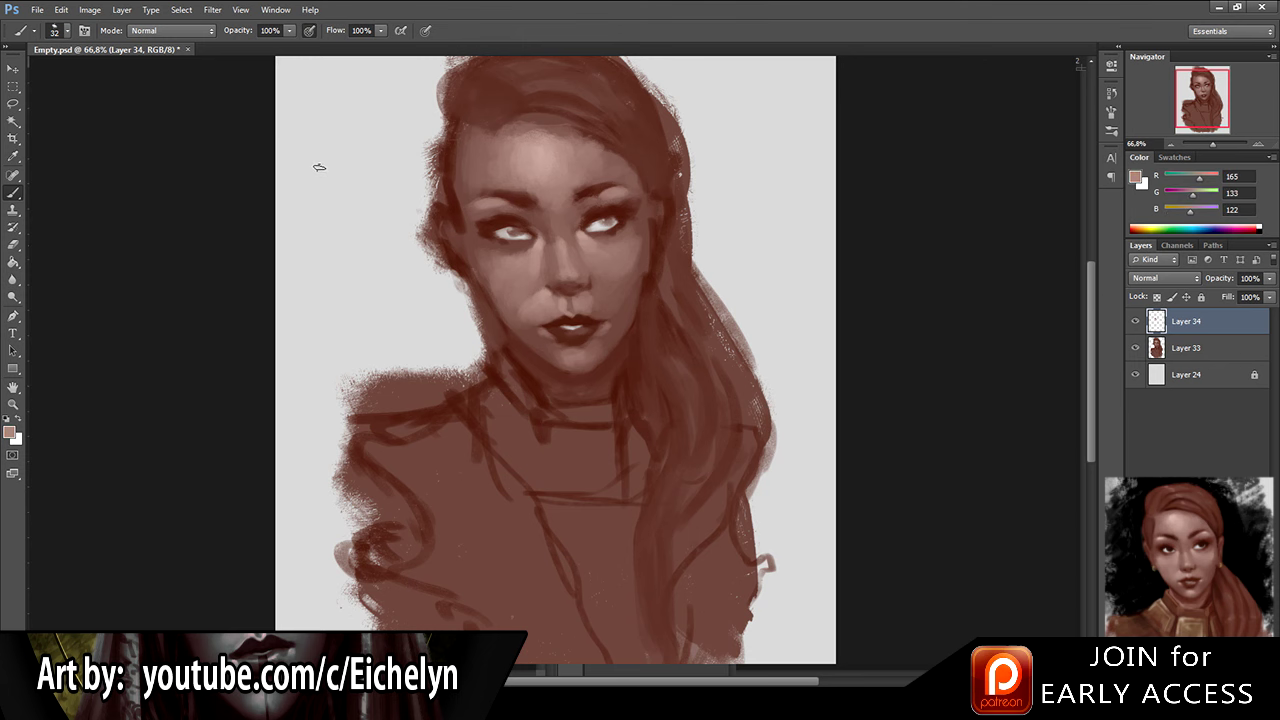
left_click(521, 298, "alt")
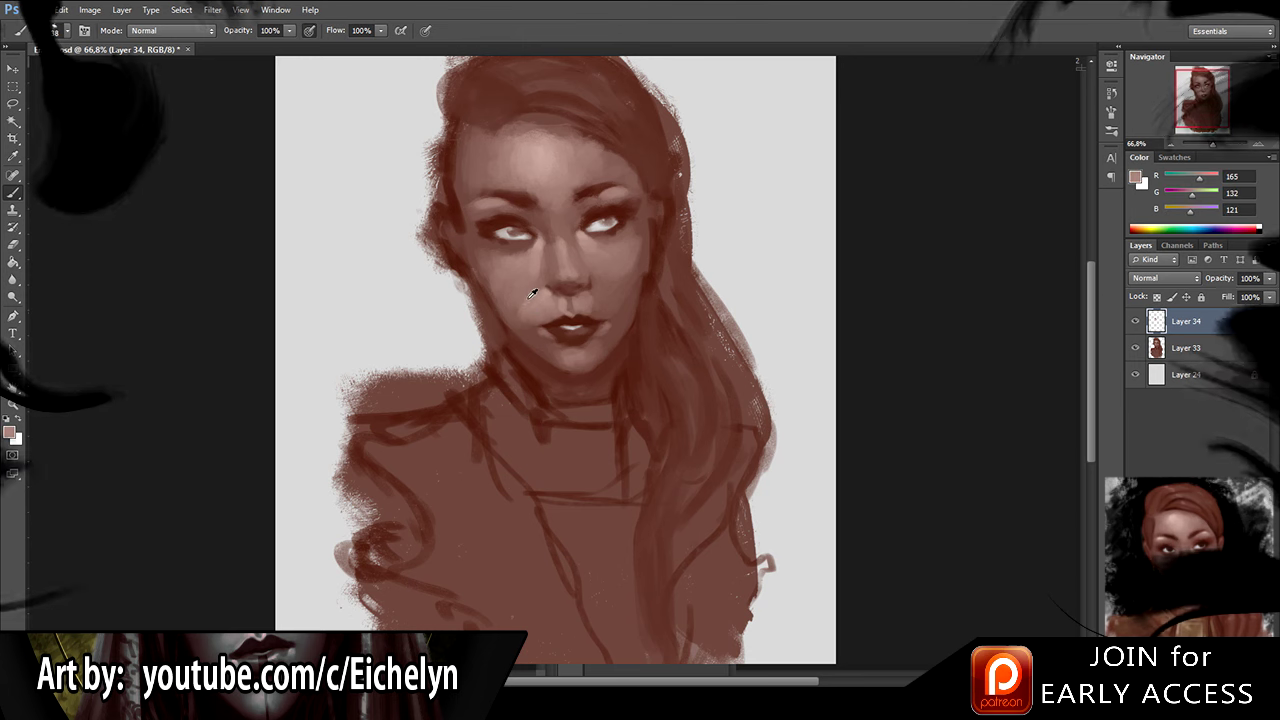